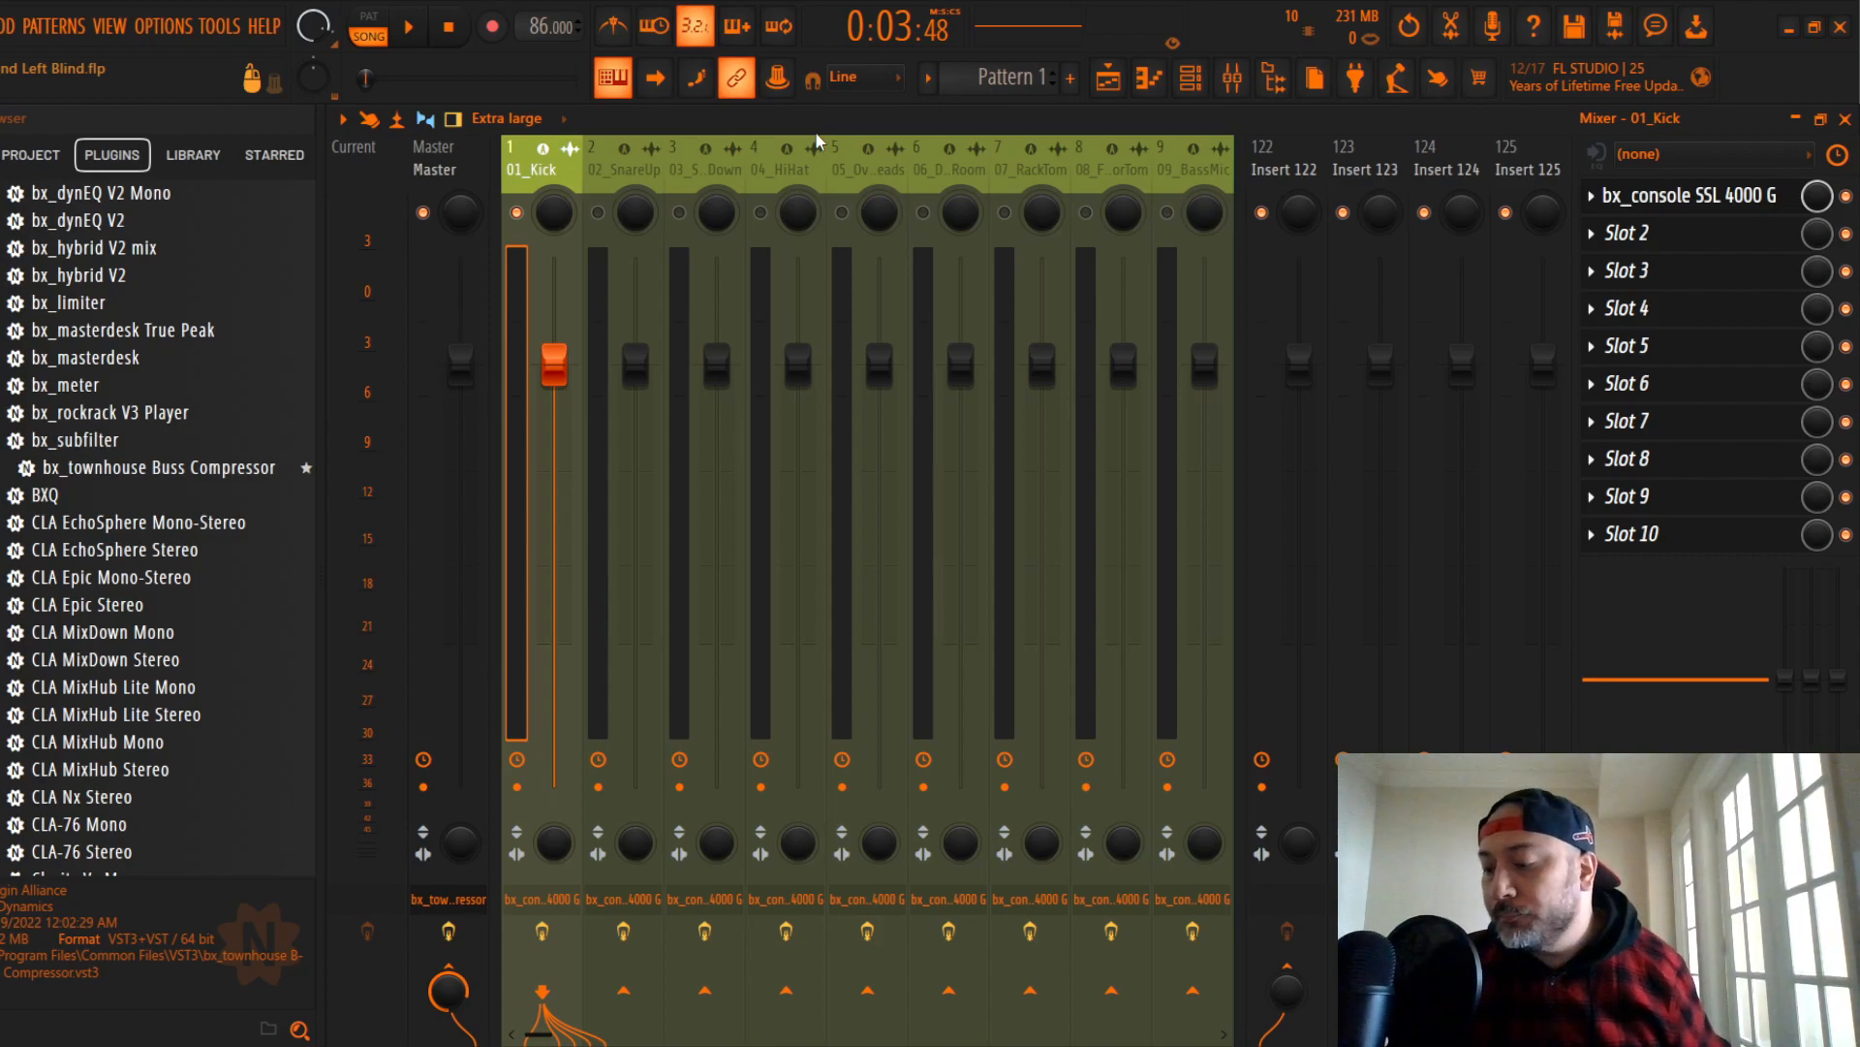
Step: Audition the song with only the 01_Kick track active among the drums, and leave playback running
key("space")
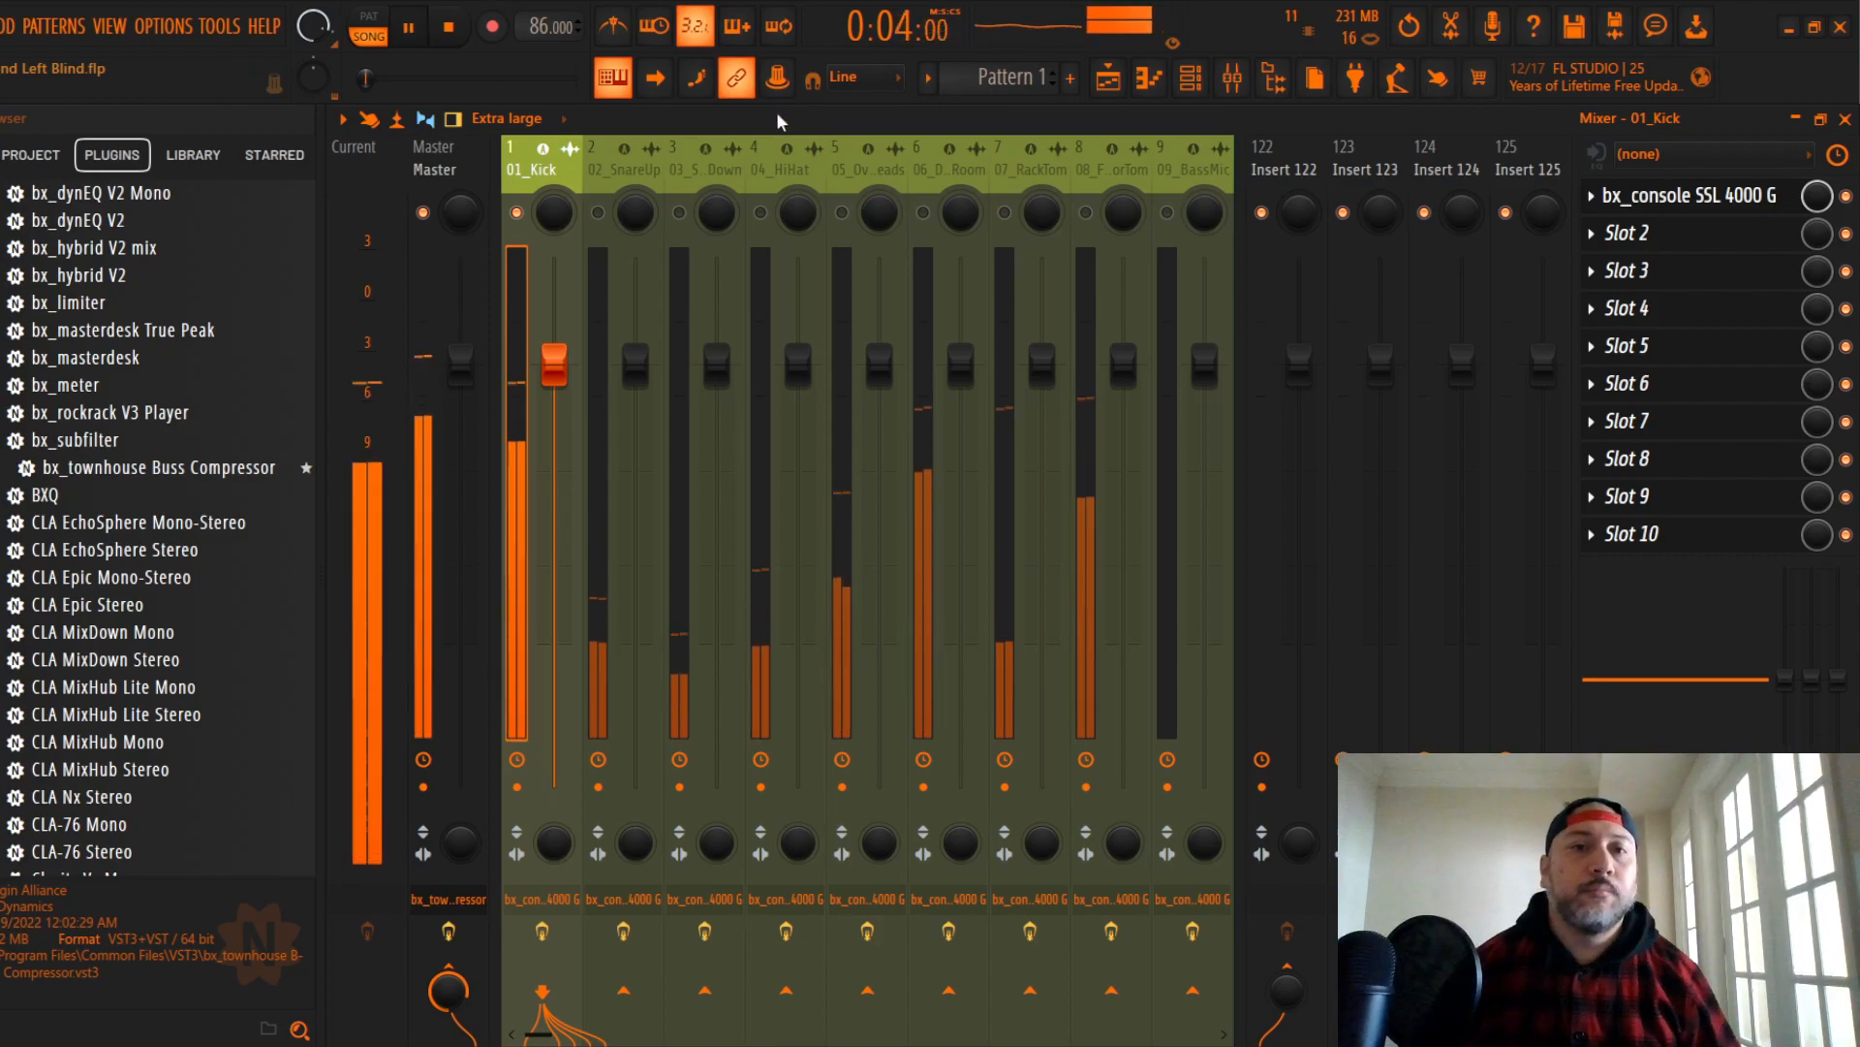
key("space")
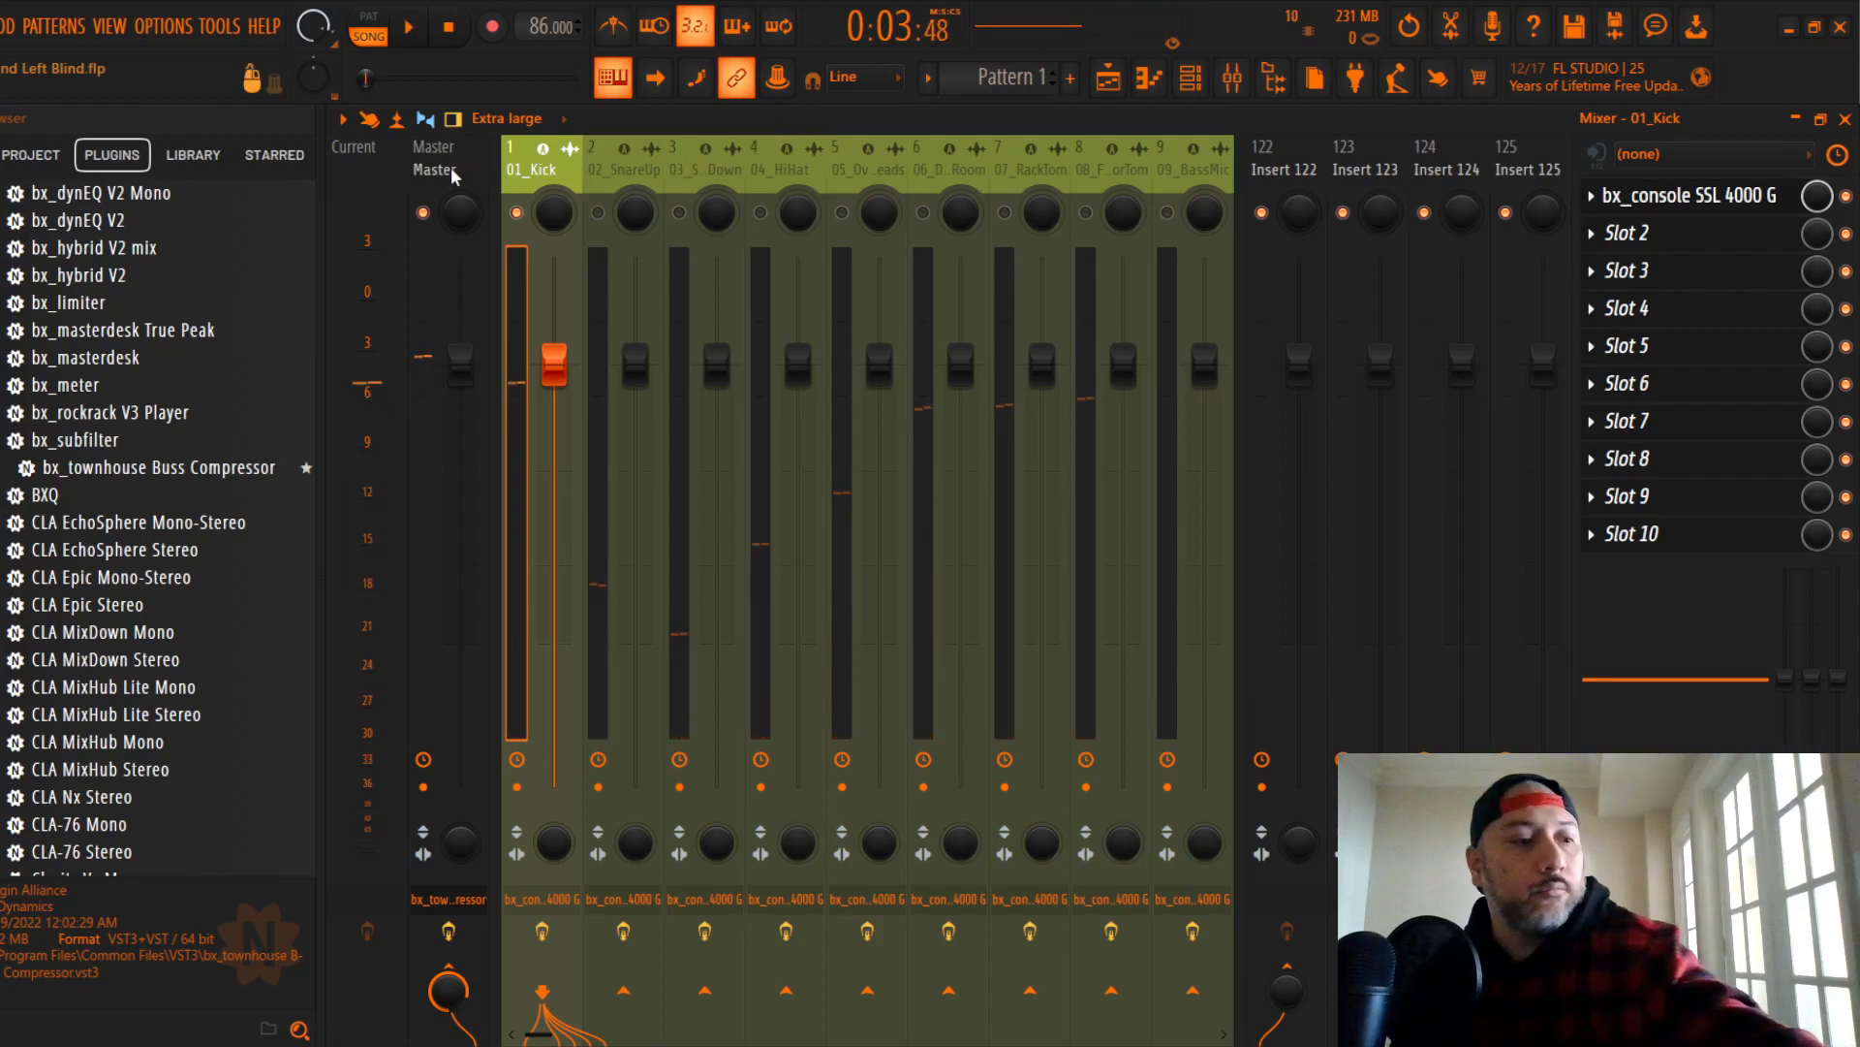
key("space")
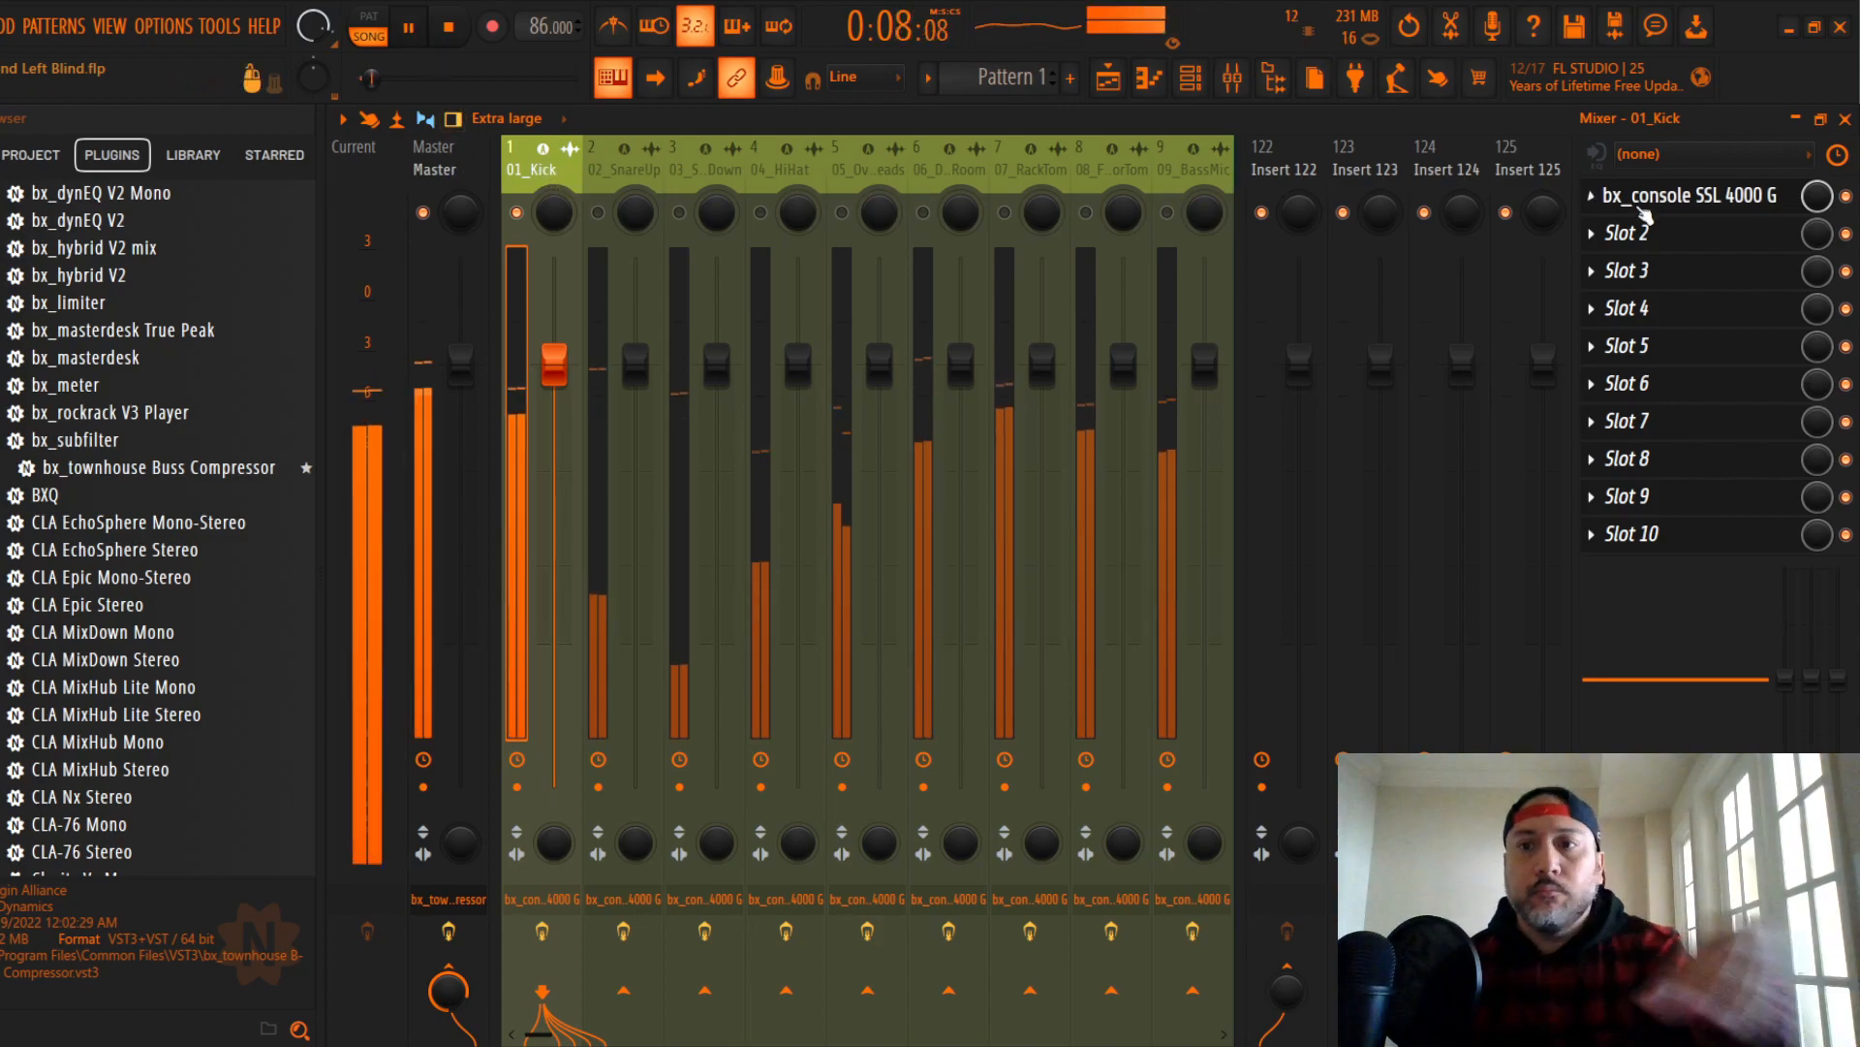
Step: On 01_Kick's bx_console SSL 4000 G, raise the compressor ratio, shorten the release to 0.10 s and engage more threshold compression
left_click(1705, 198)
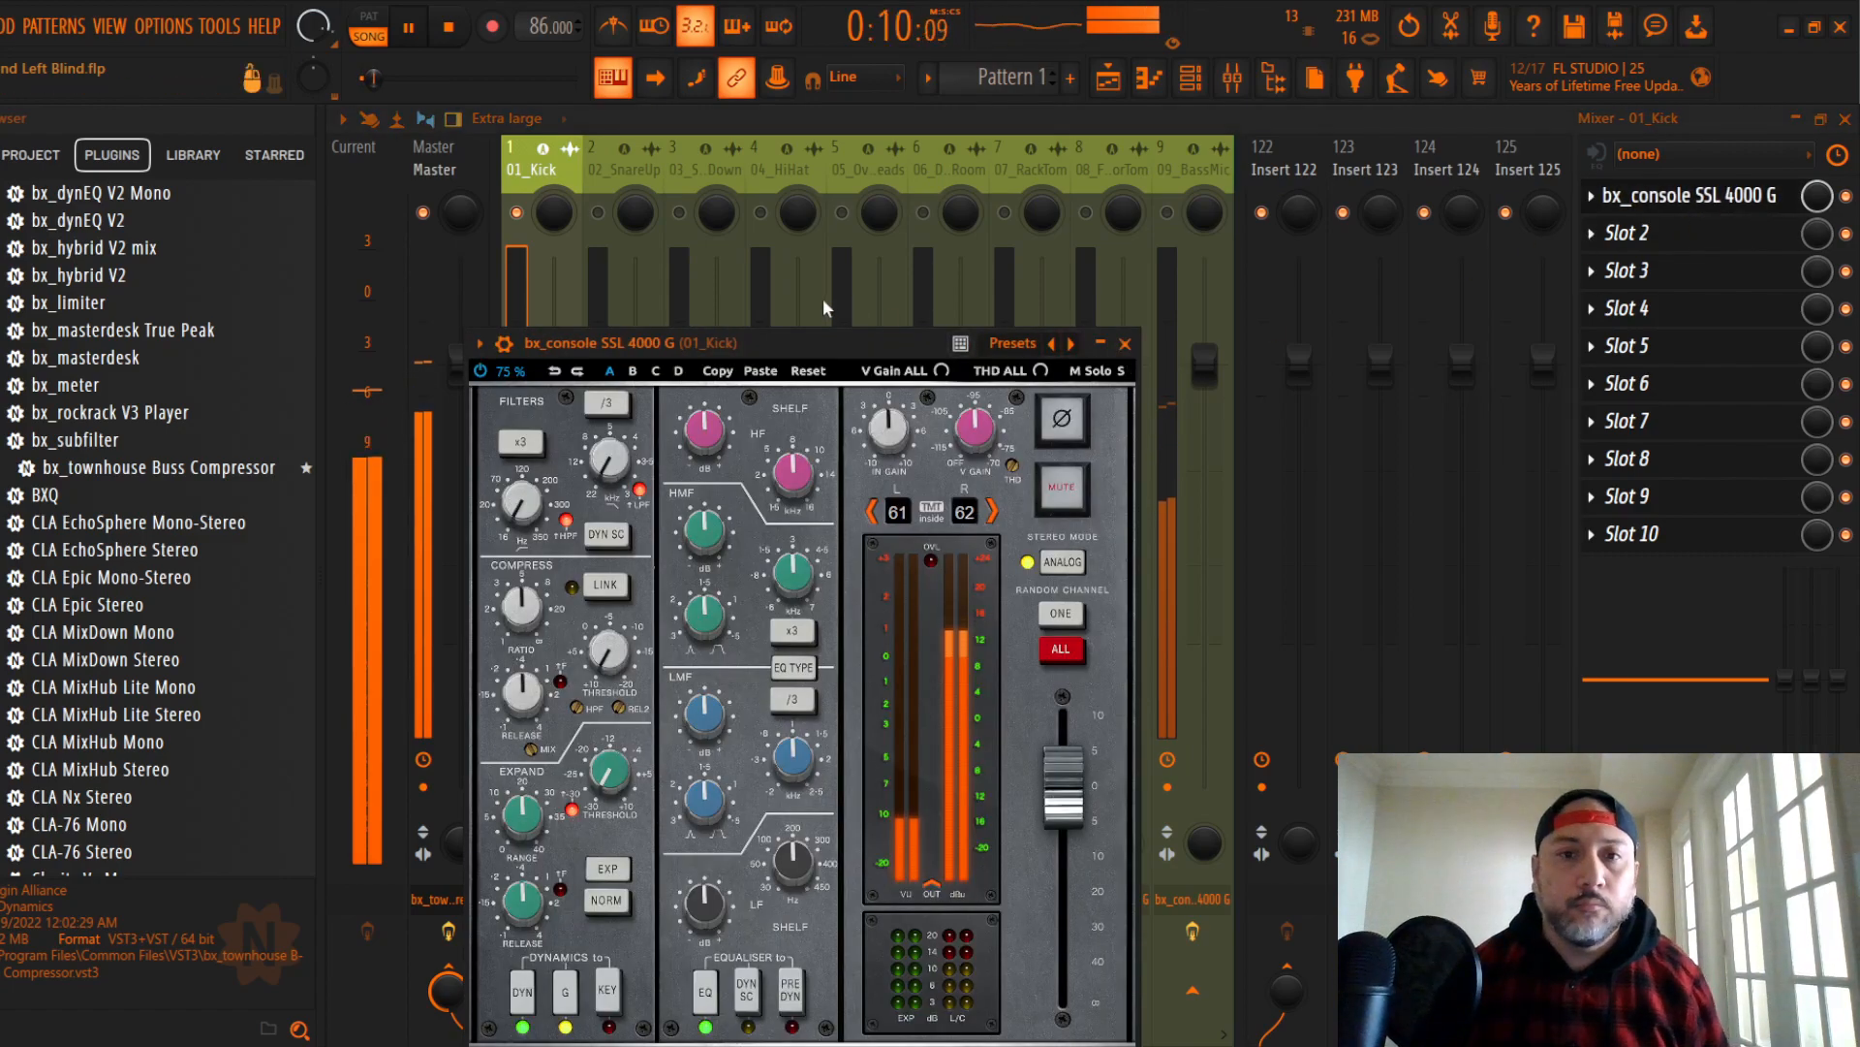
left_click_drag(793, 339, 855, 203)
left_click_drag(584, 456, 583, 378)
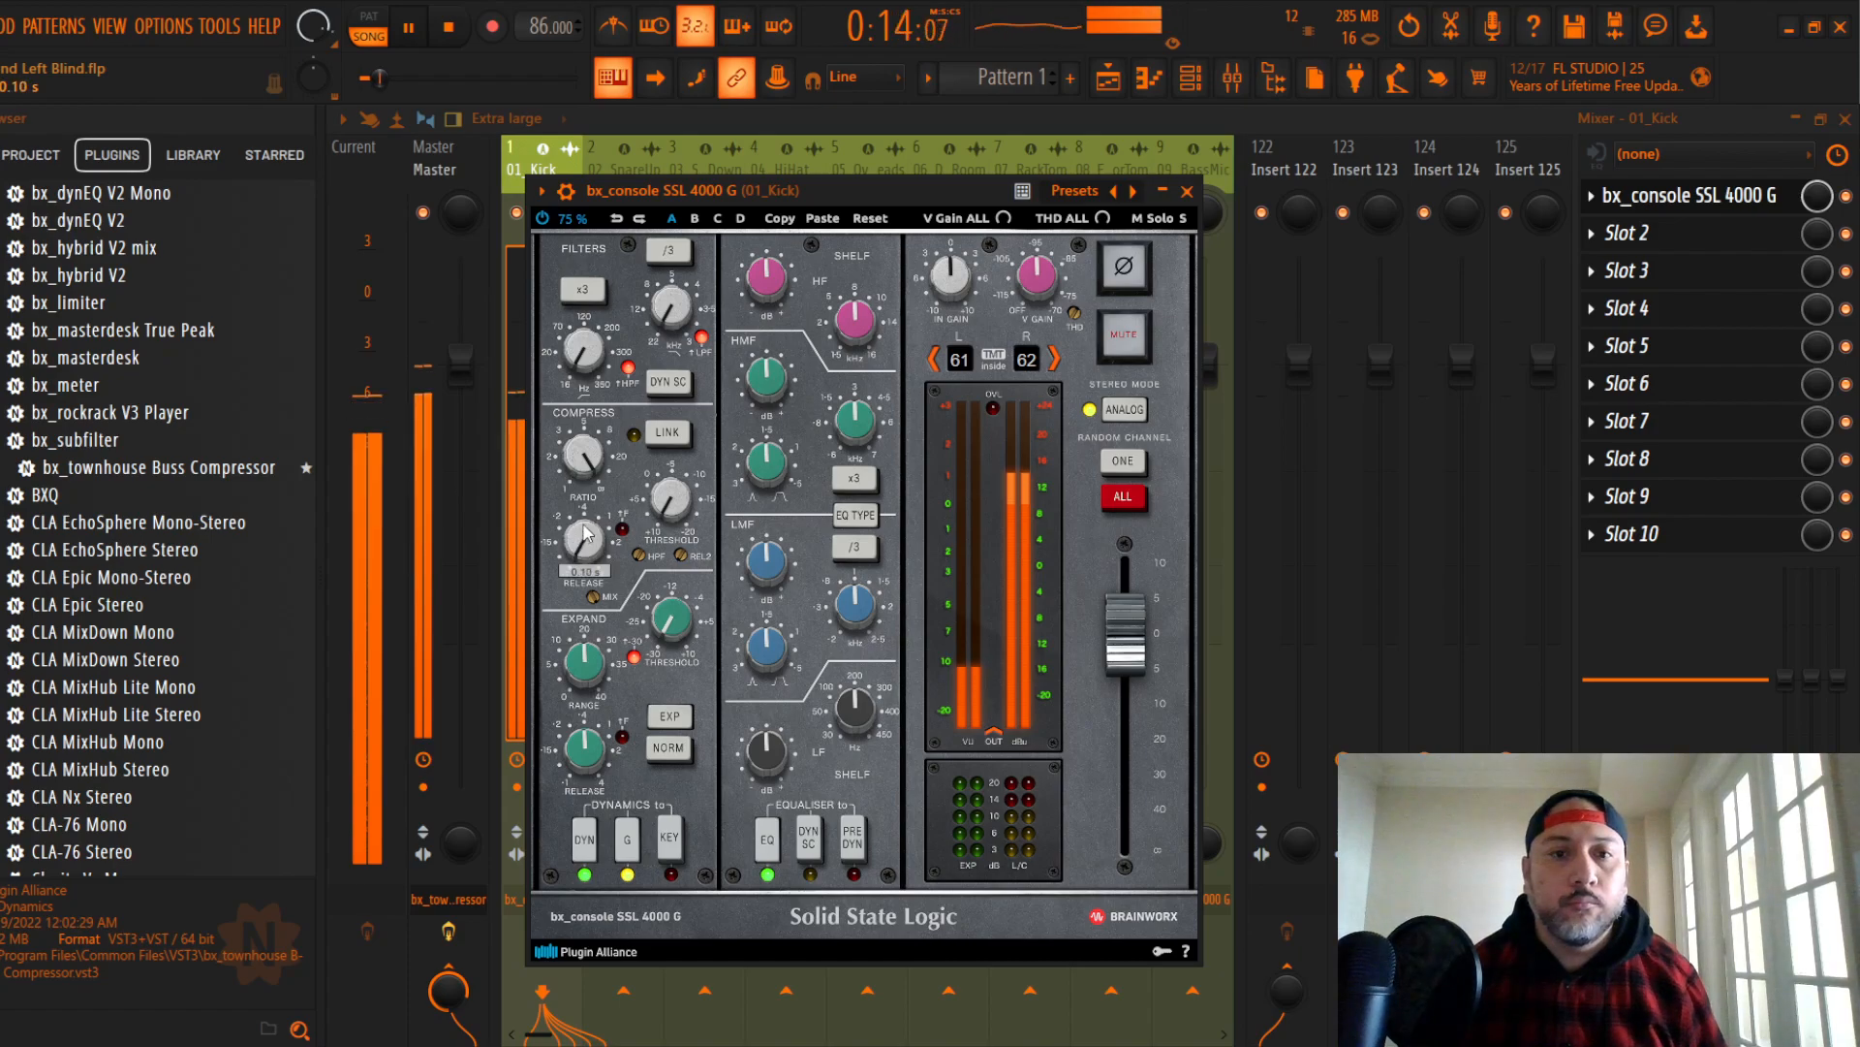
left_click_drag(684, 496, 684, 456)
Step: Place the kick's EQ before the dynamics, switch the EQ type, boost the low band and cut LMF gain to about -2.7 dB
left_click(853, 838)
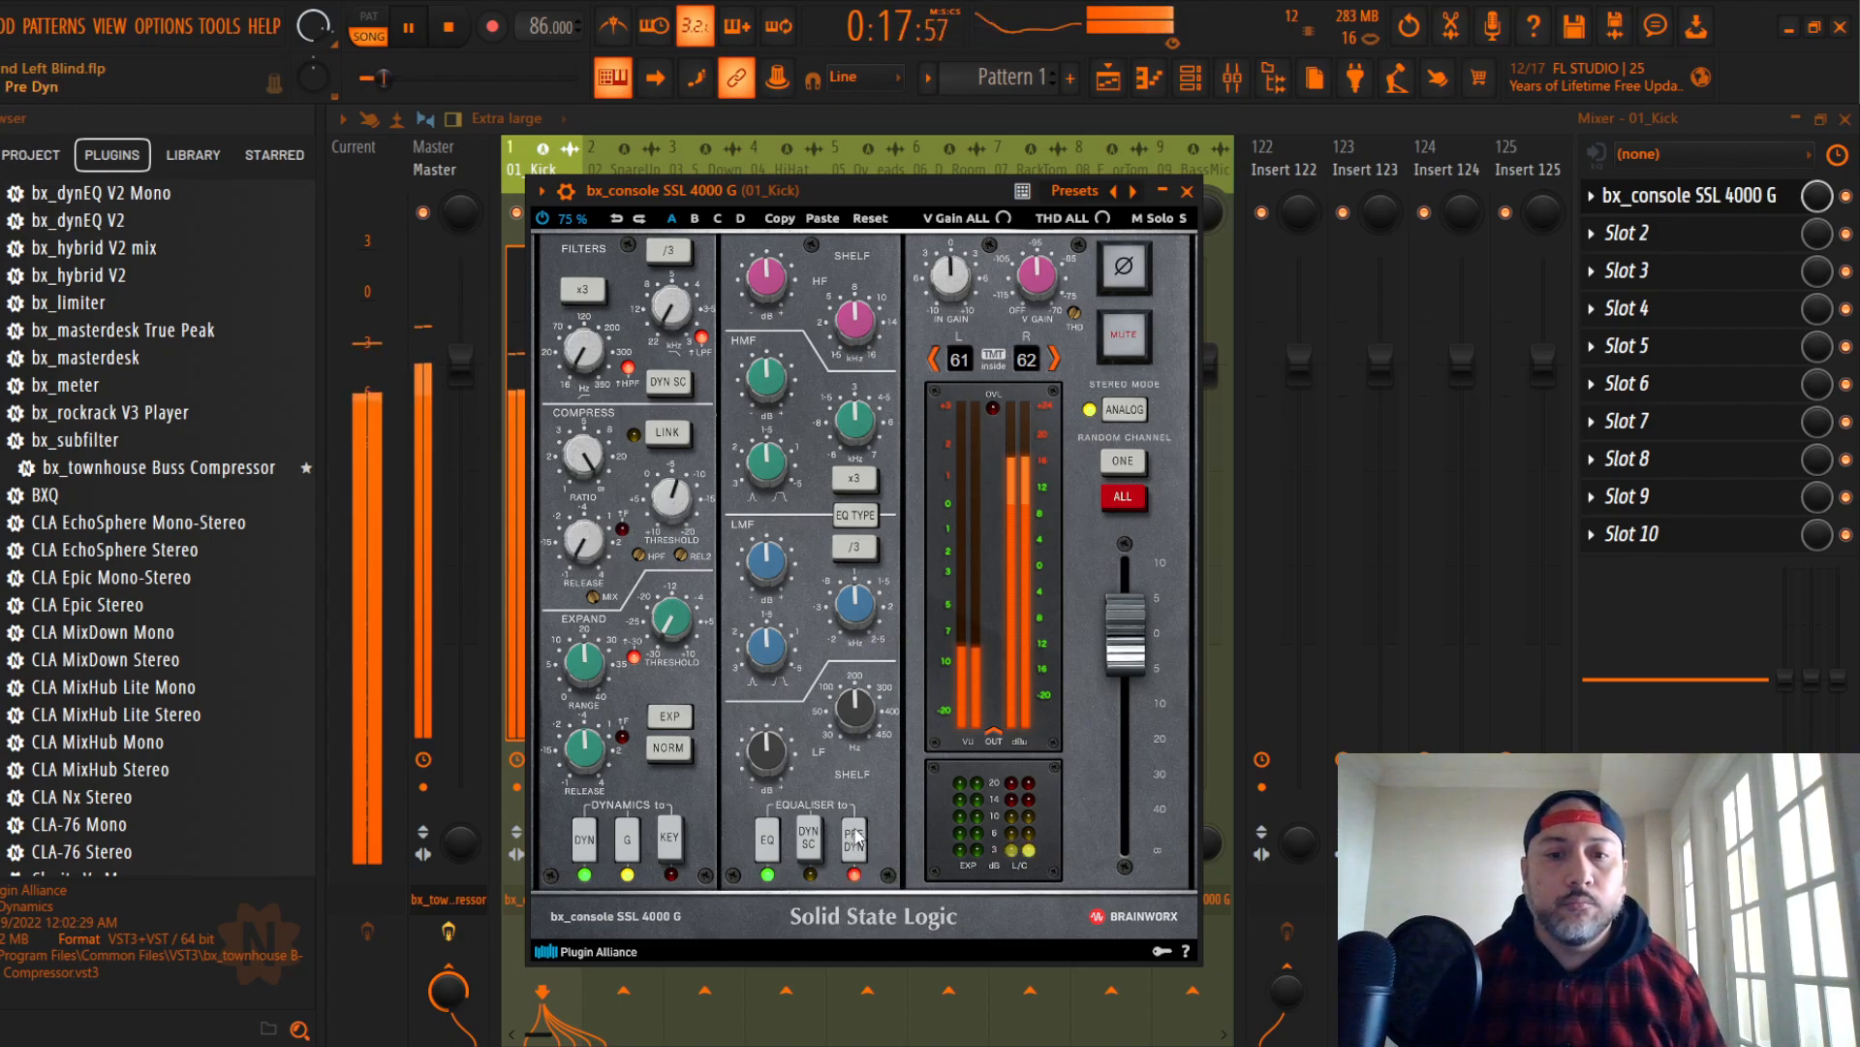
left_click(855, 514)
left_click_drag(854, 707, 775, 738)
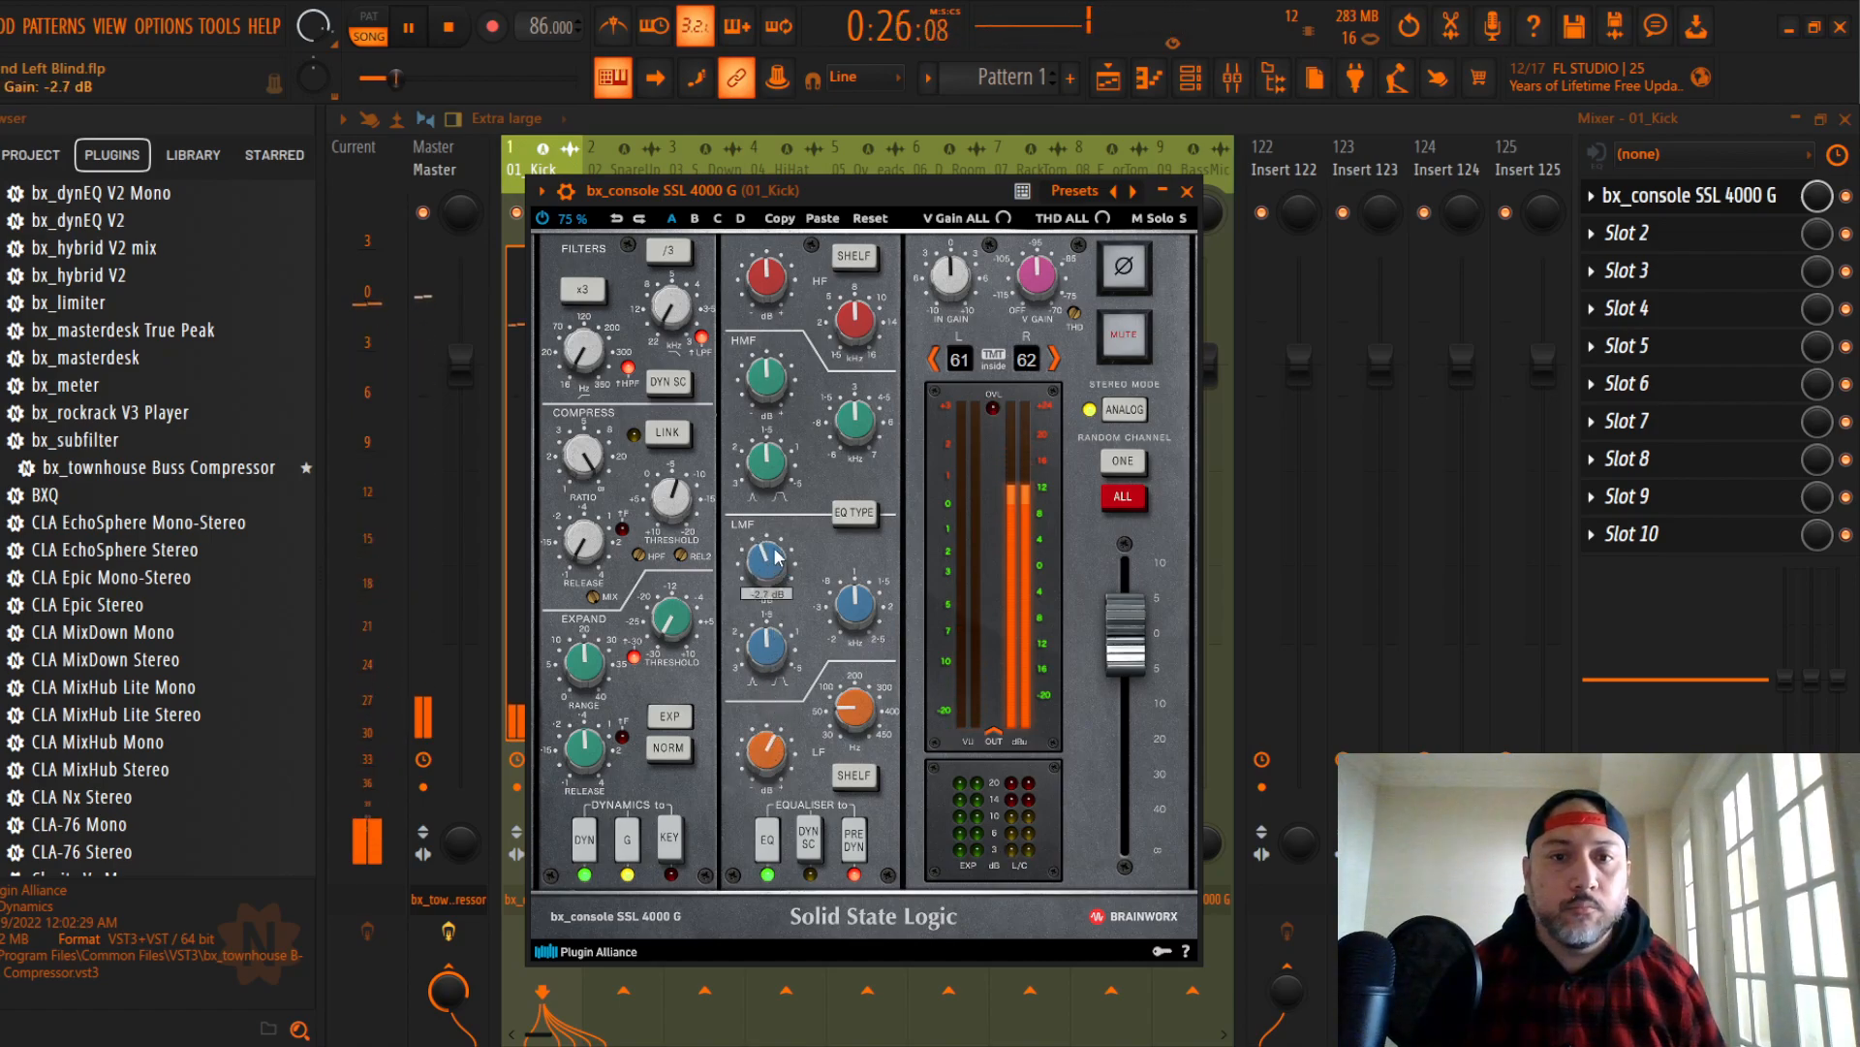
left_click_drag(777, 571, 776, 564)
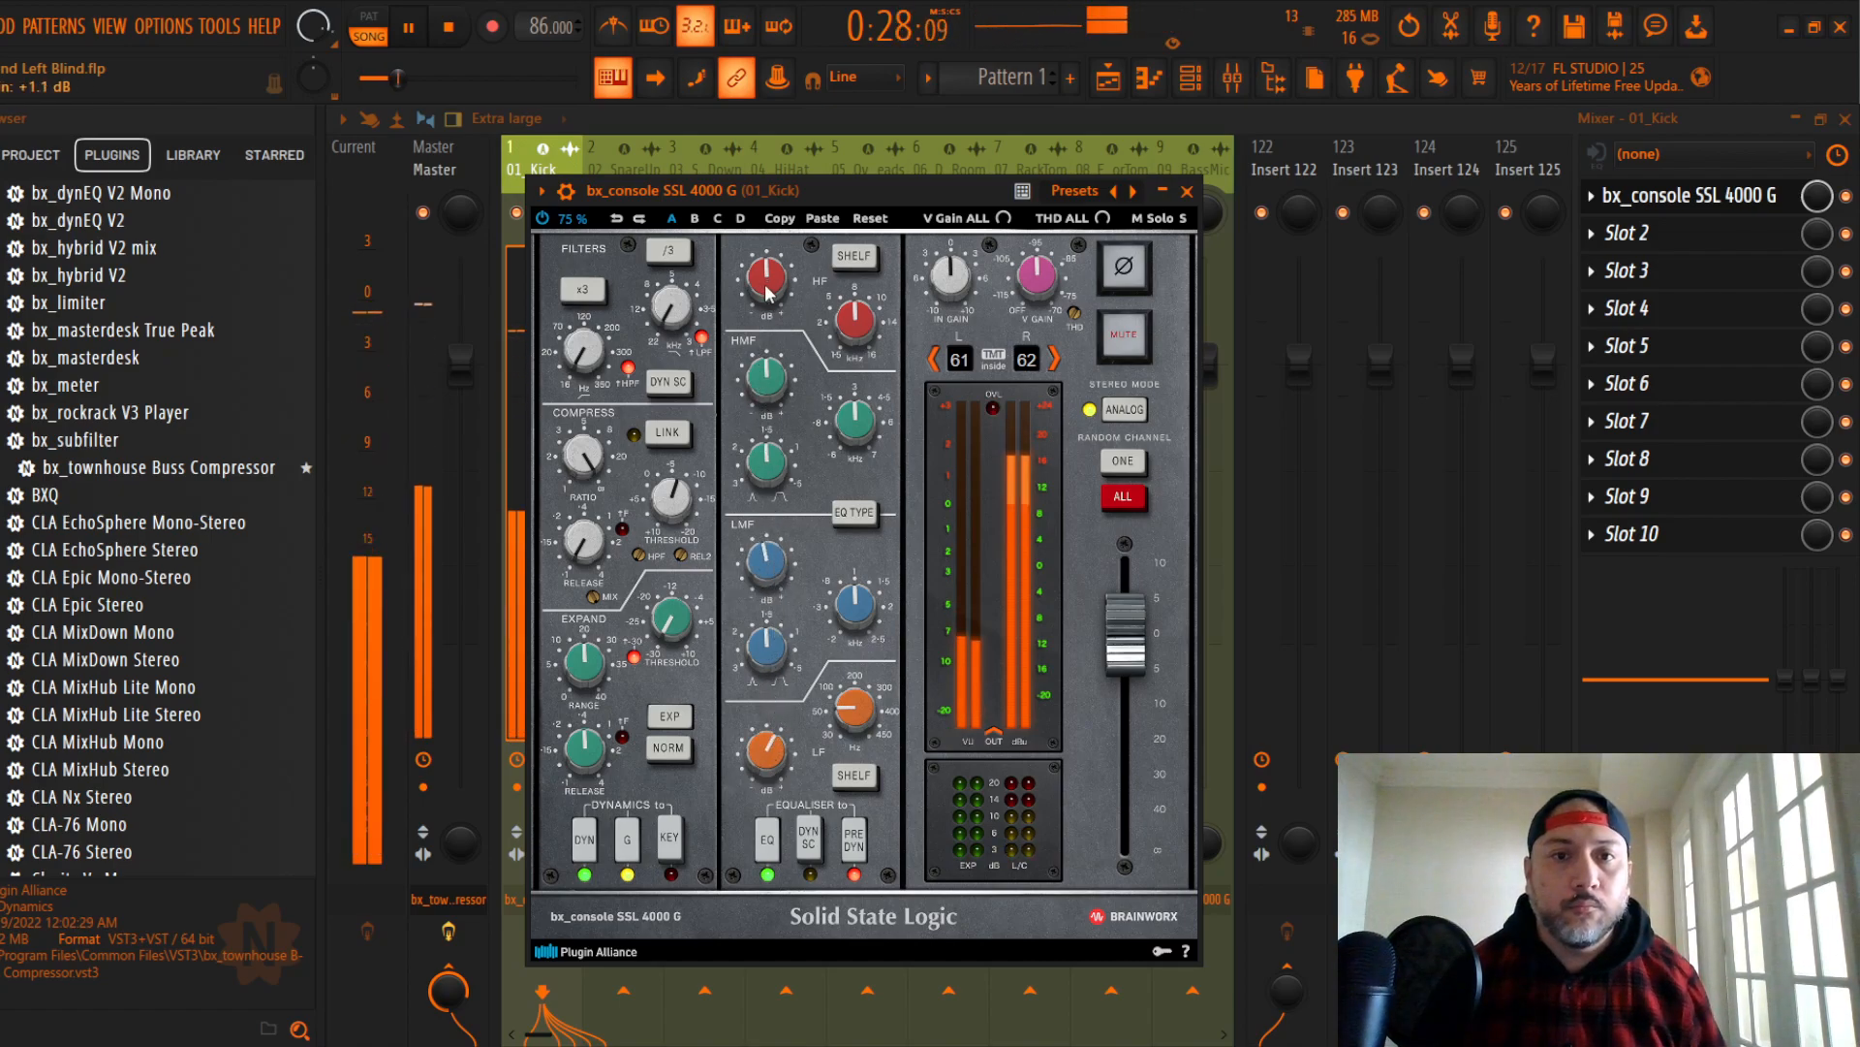
Step: Boost the kick's HF gain to about +4.3 dB, try a small HMF boost, and close the plugin
left_click_drag(770, 299, 772, 281)
left_click_drag(772, 406, 772, 395)
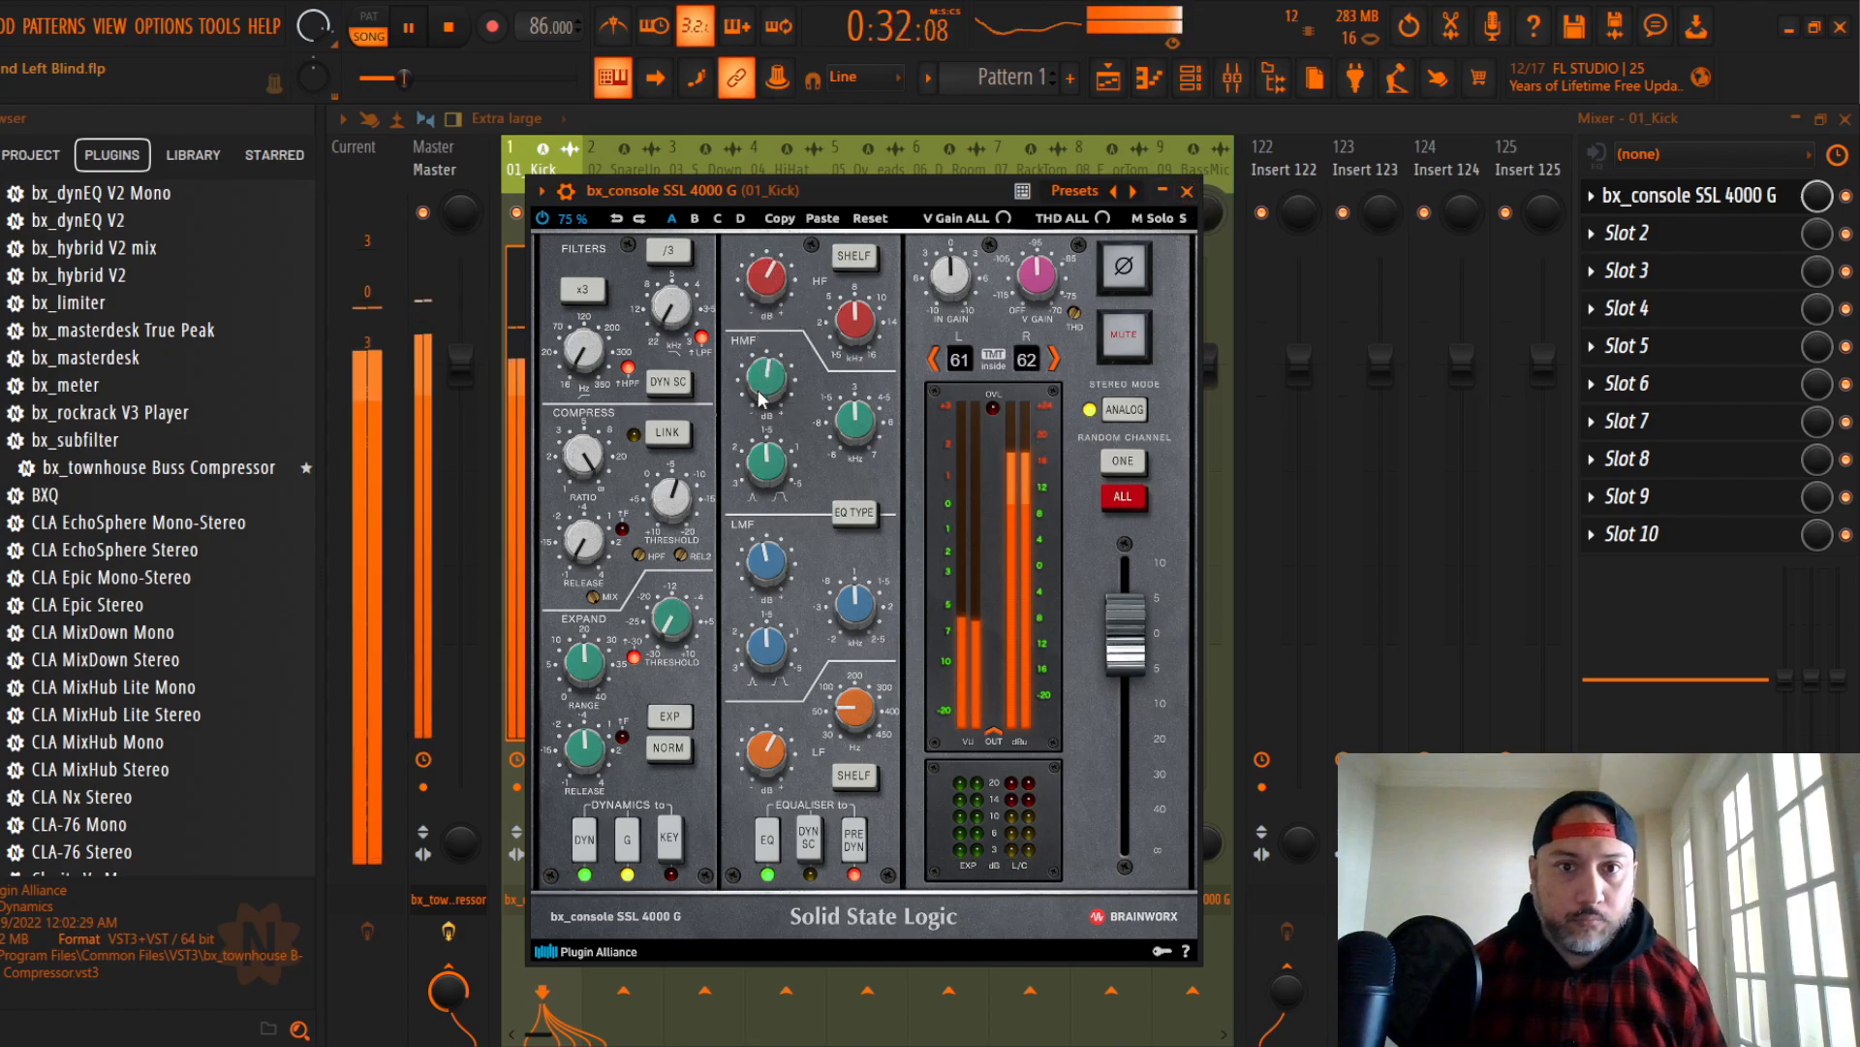
left_click_drag(762, 369, 762, 374)
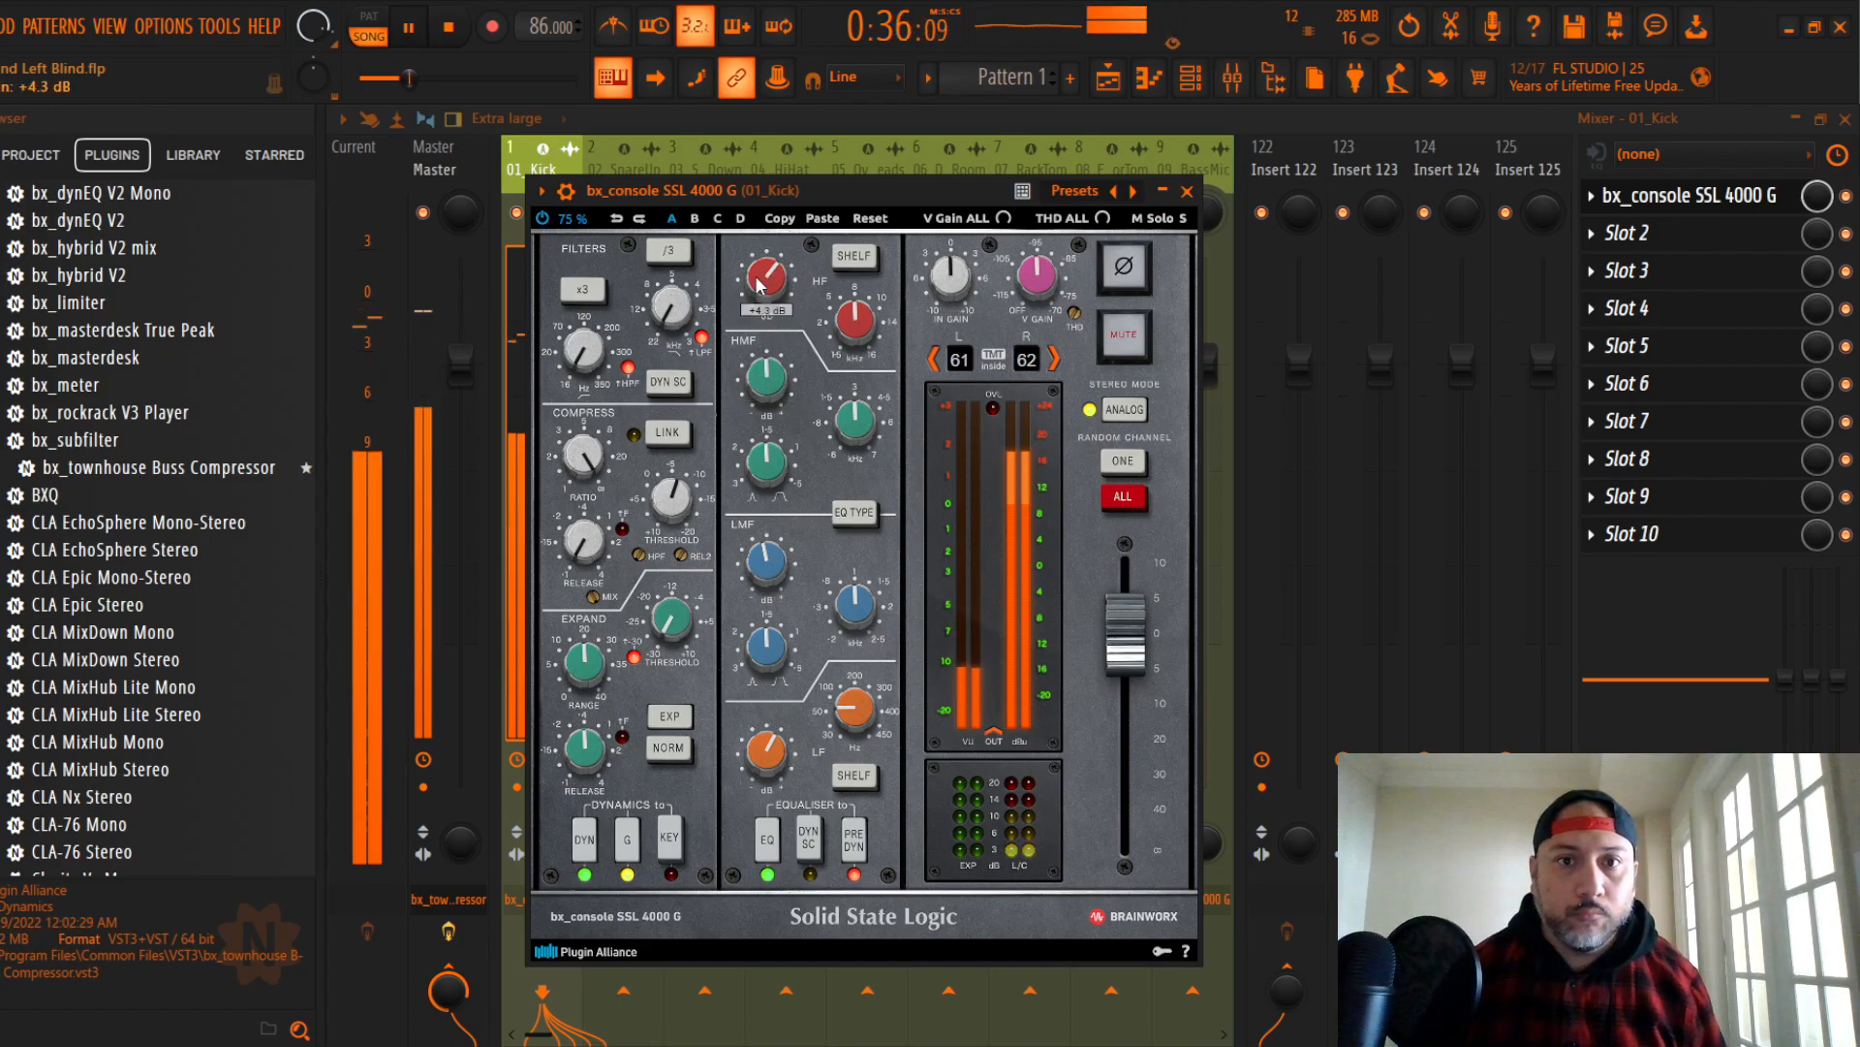
left_click_drag(762, 290, 759, 282)
key("Escape")
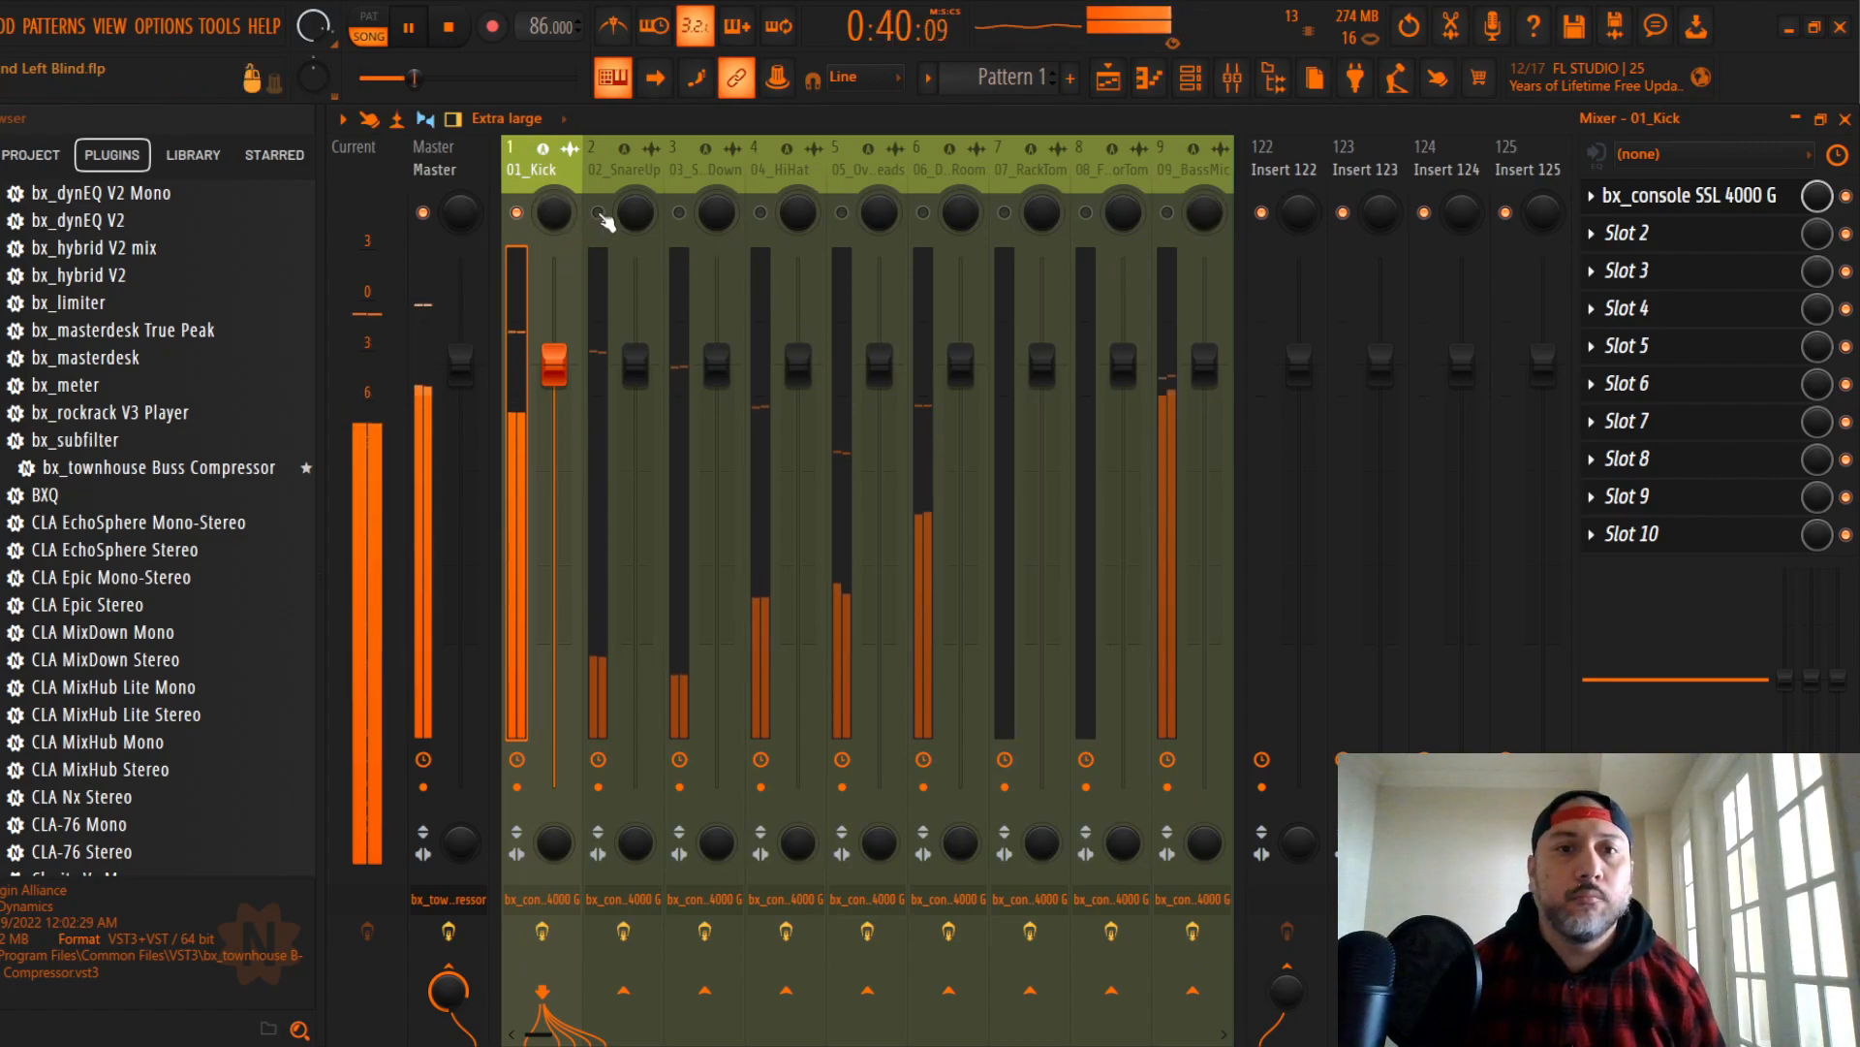
Step: Unmute and select 02_SnareUp, and insert Pro-G as its first effect ahead of the bx_console SSL 4000 G
left_click(615, 167, "ctrl")
left_click(614, 165)
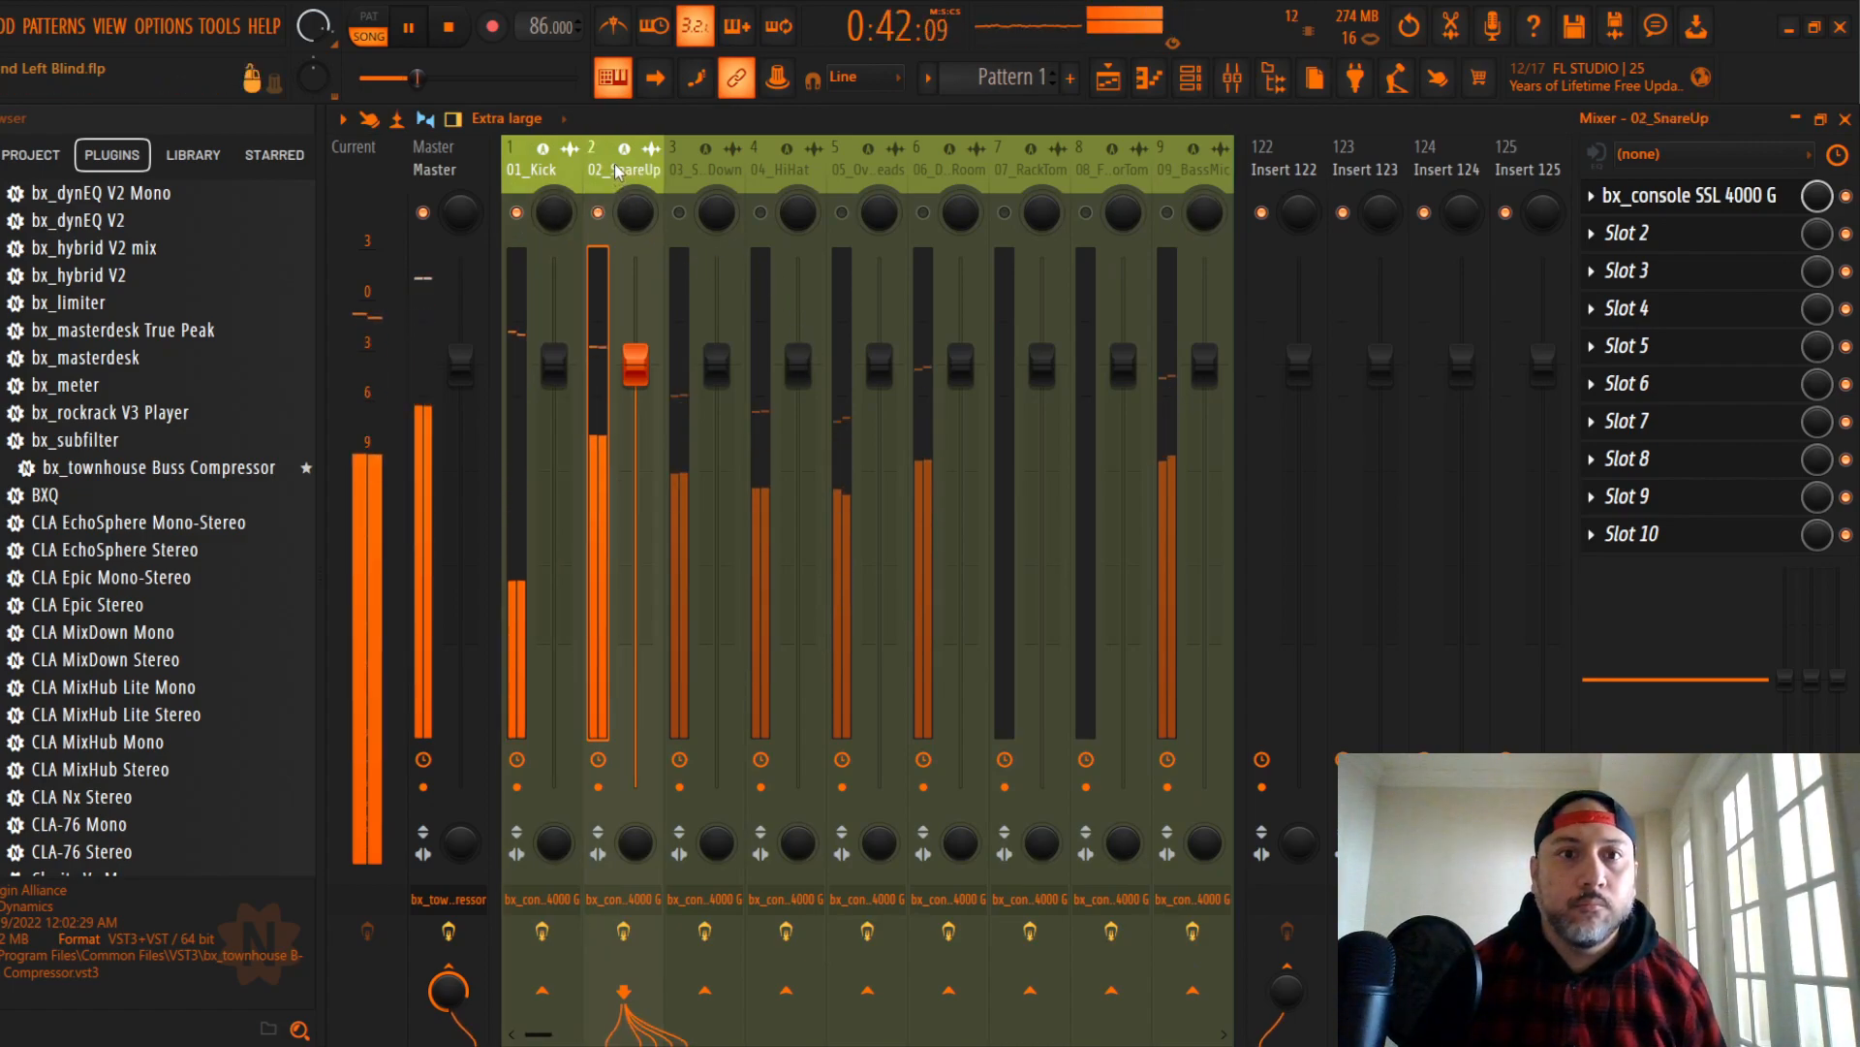
scroll(170, 564, "down", 15)
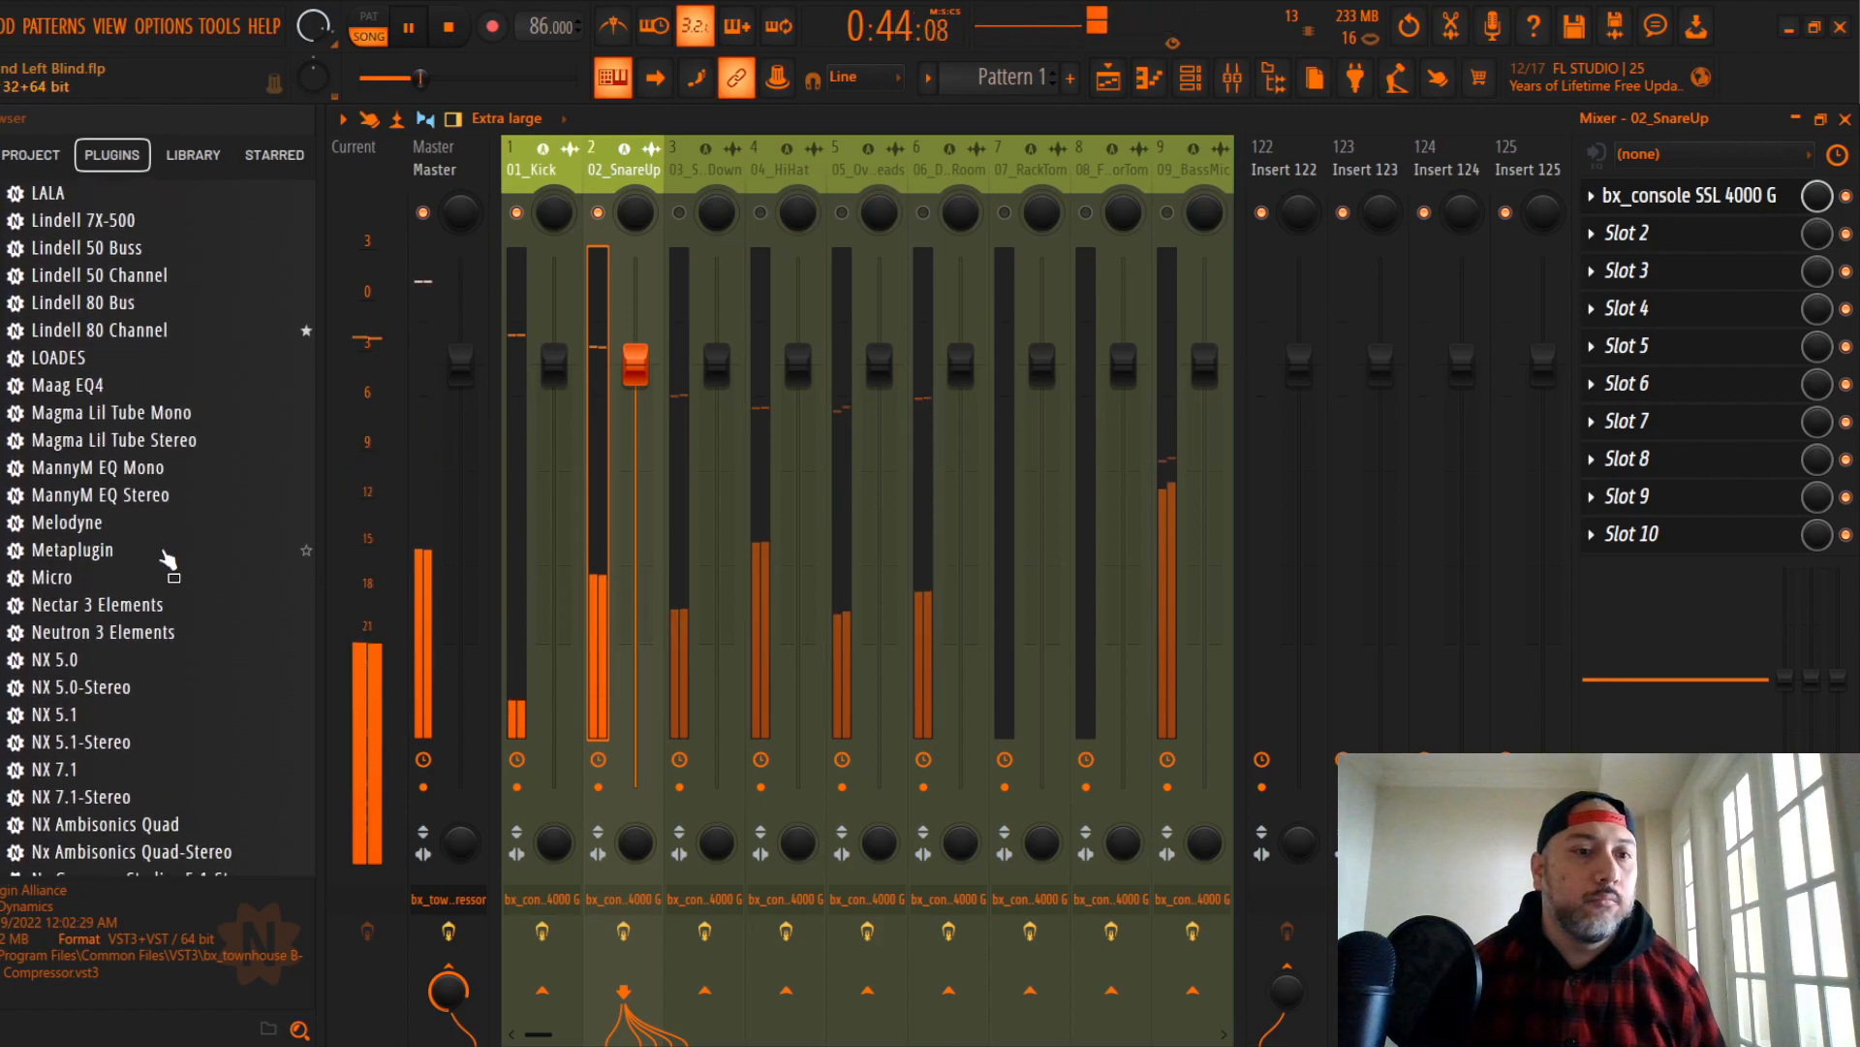
scroll(162, 543, "down", 3)
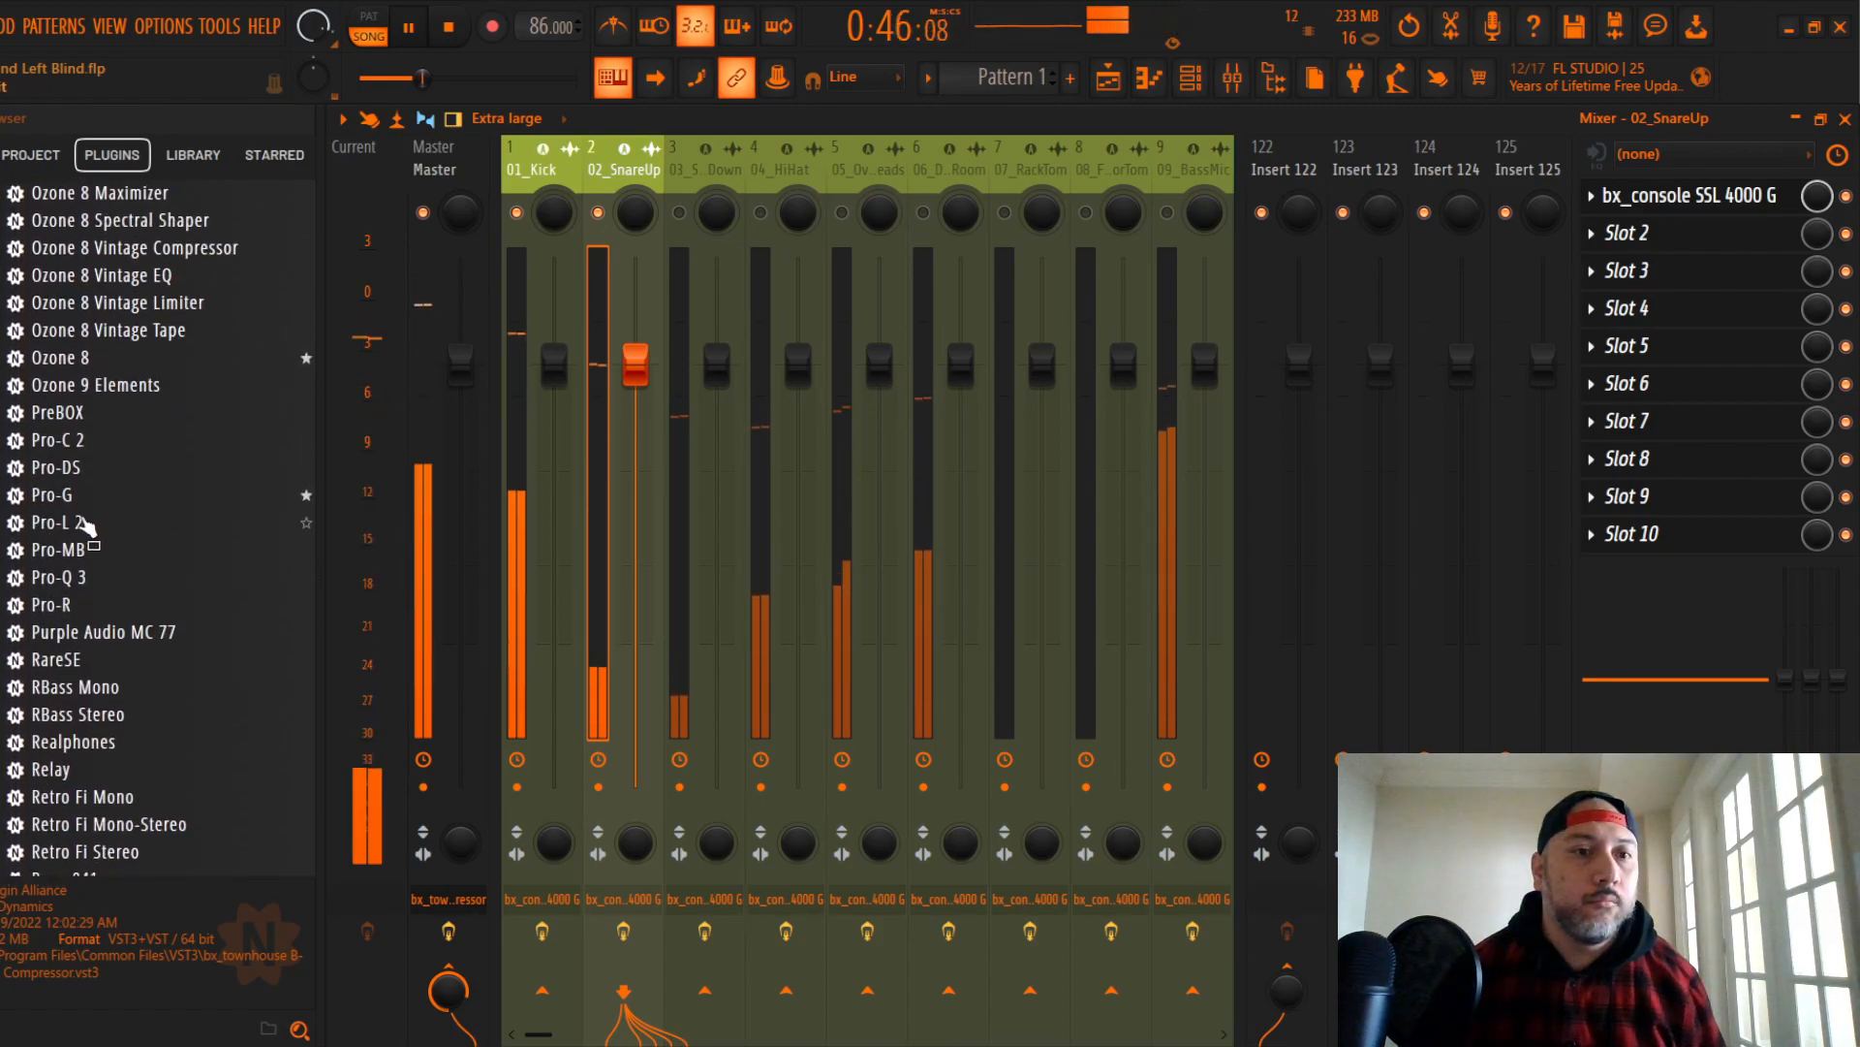
left_click_drag(171, 492, 1691, 234)
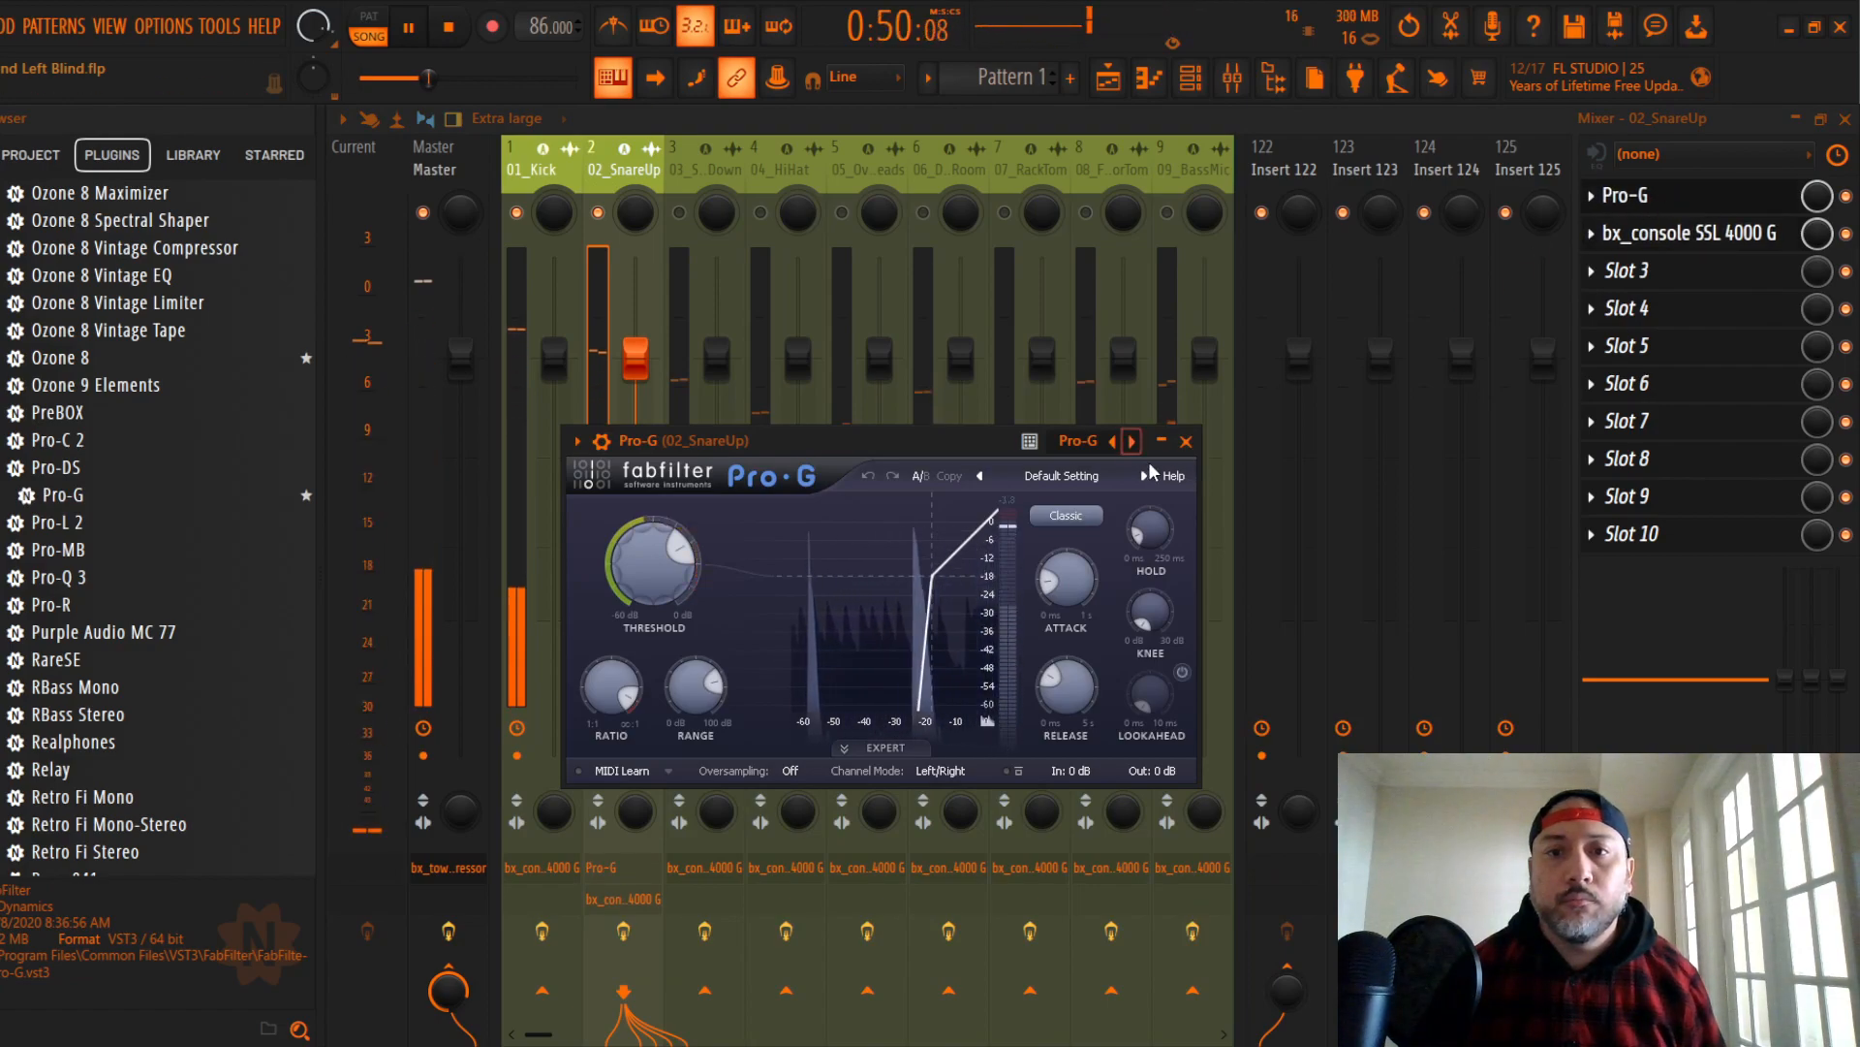
left_click(1186, 441)
Step: On 02_SnareUp's bx_console SSL 4000 G, raise the compressor ratio, shorten the release and engage the threshold
left_click(1714, 247)
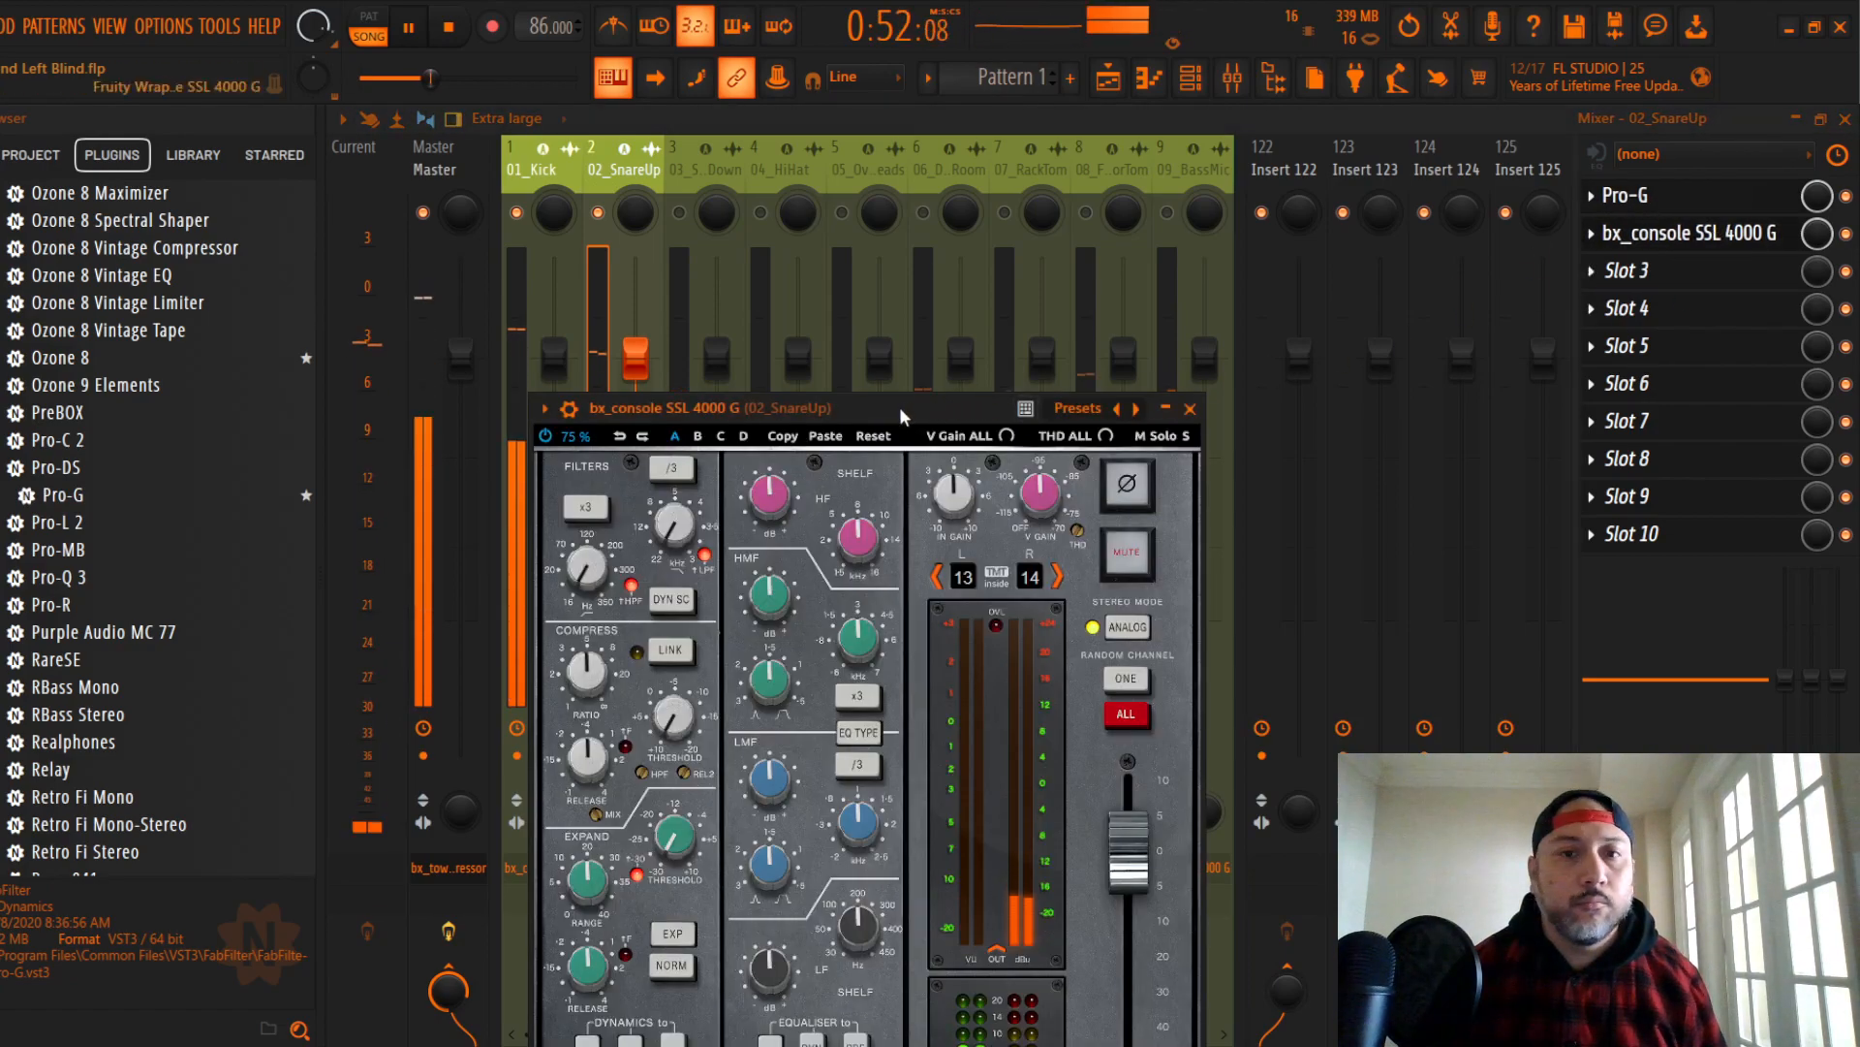
left_click_drag(901, 405, 921, 260)
left_click_drag(614, 524, 615, 485)
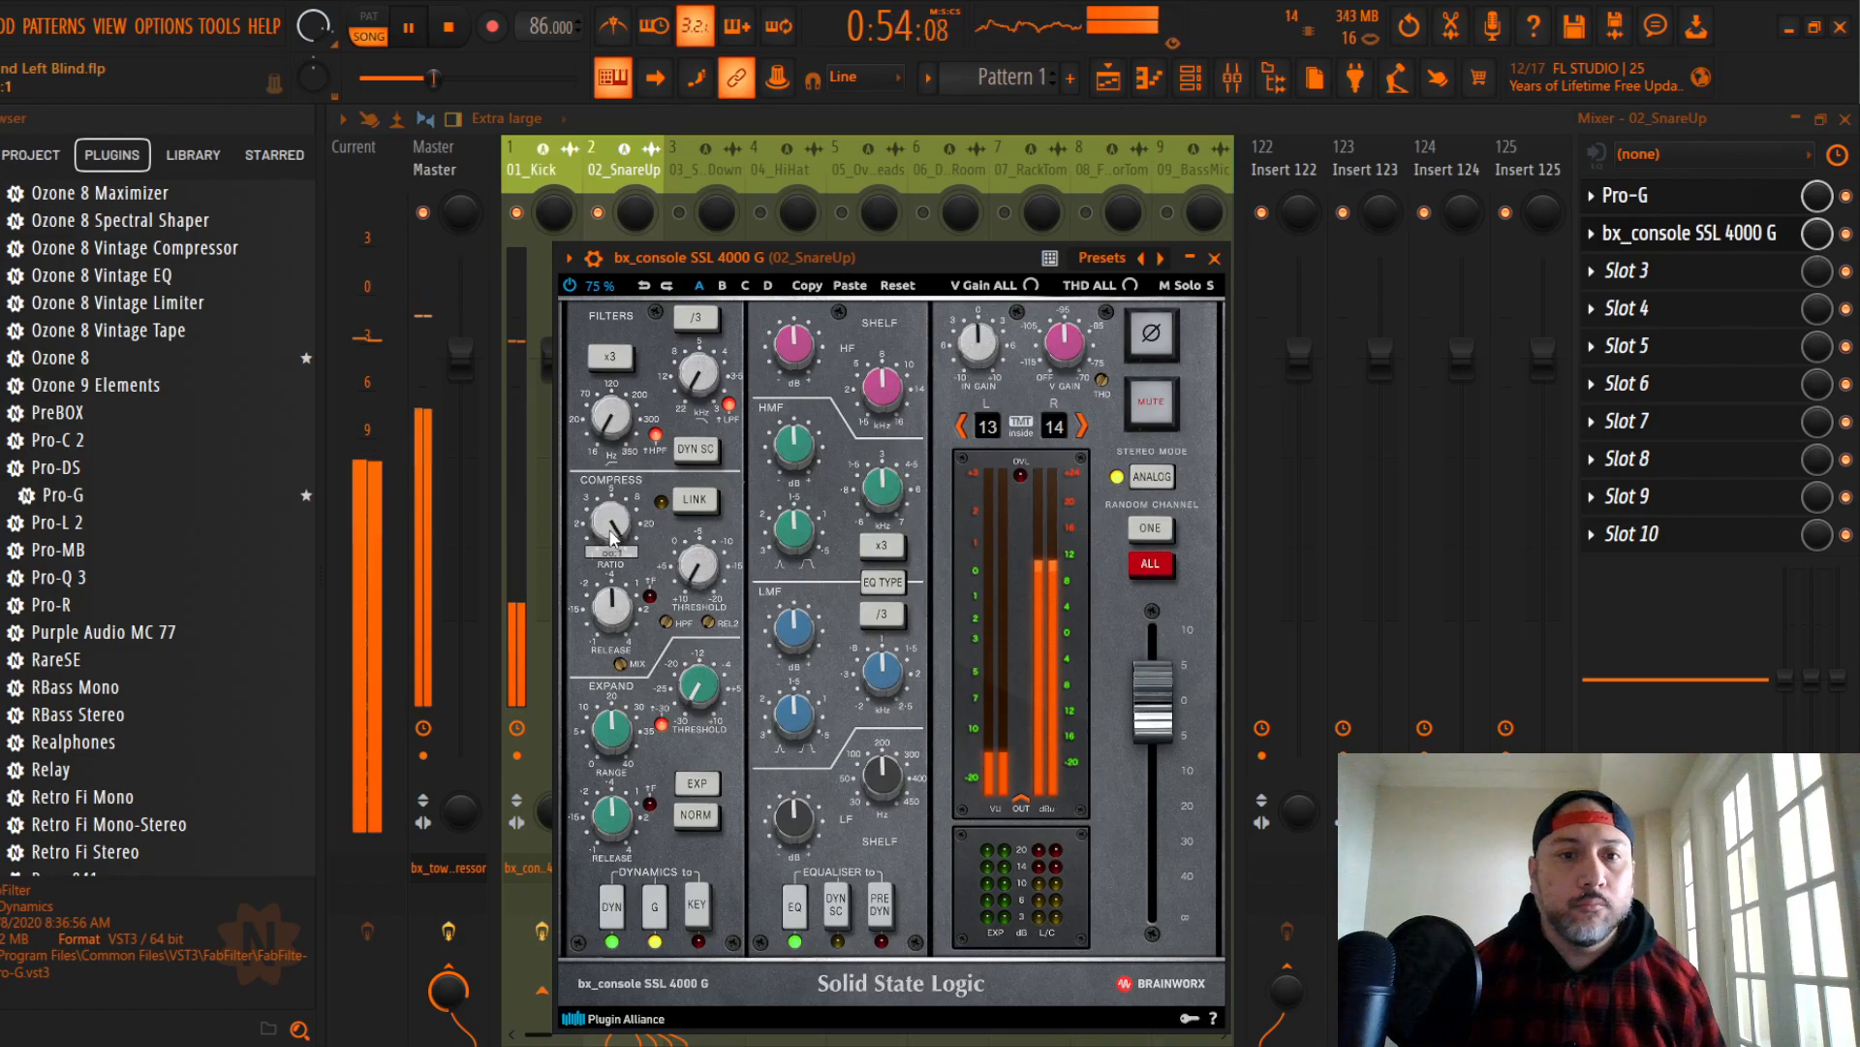
left_click_drag(620, 587, 708, 567)
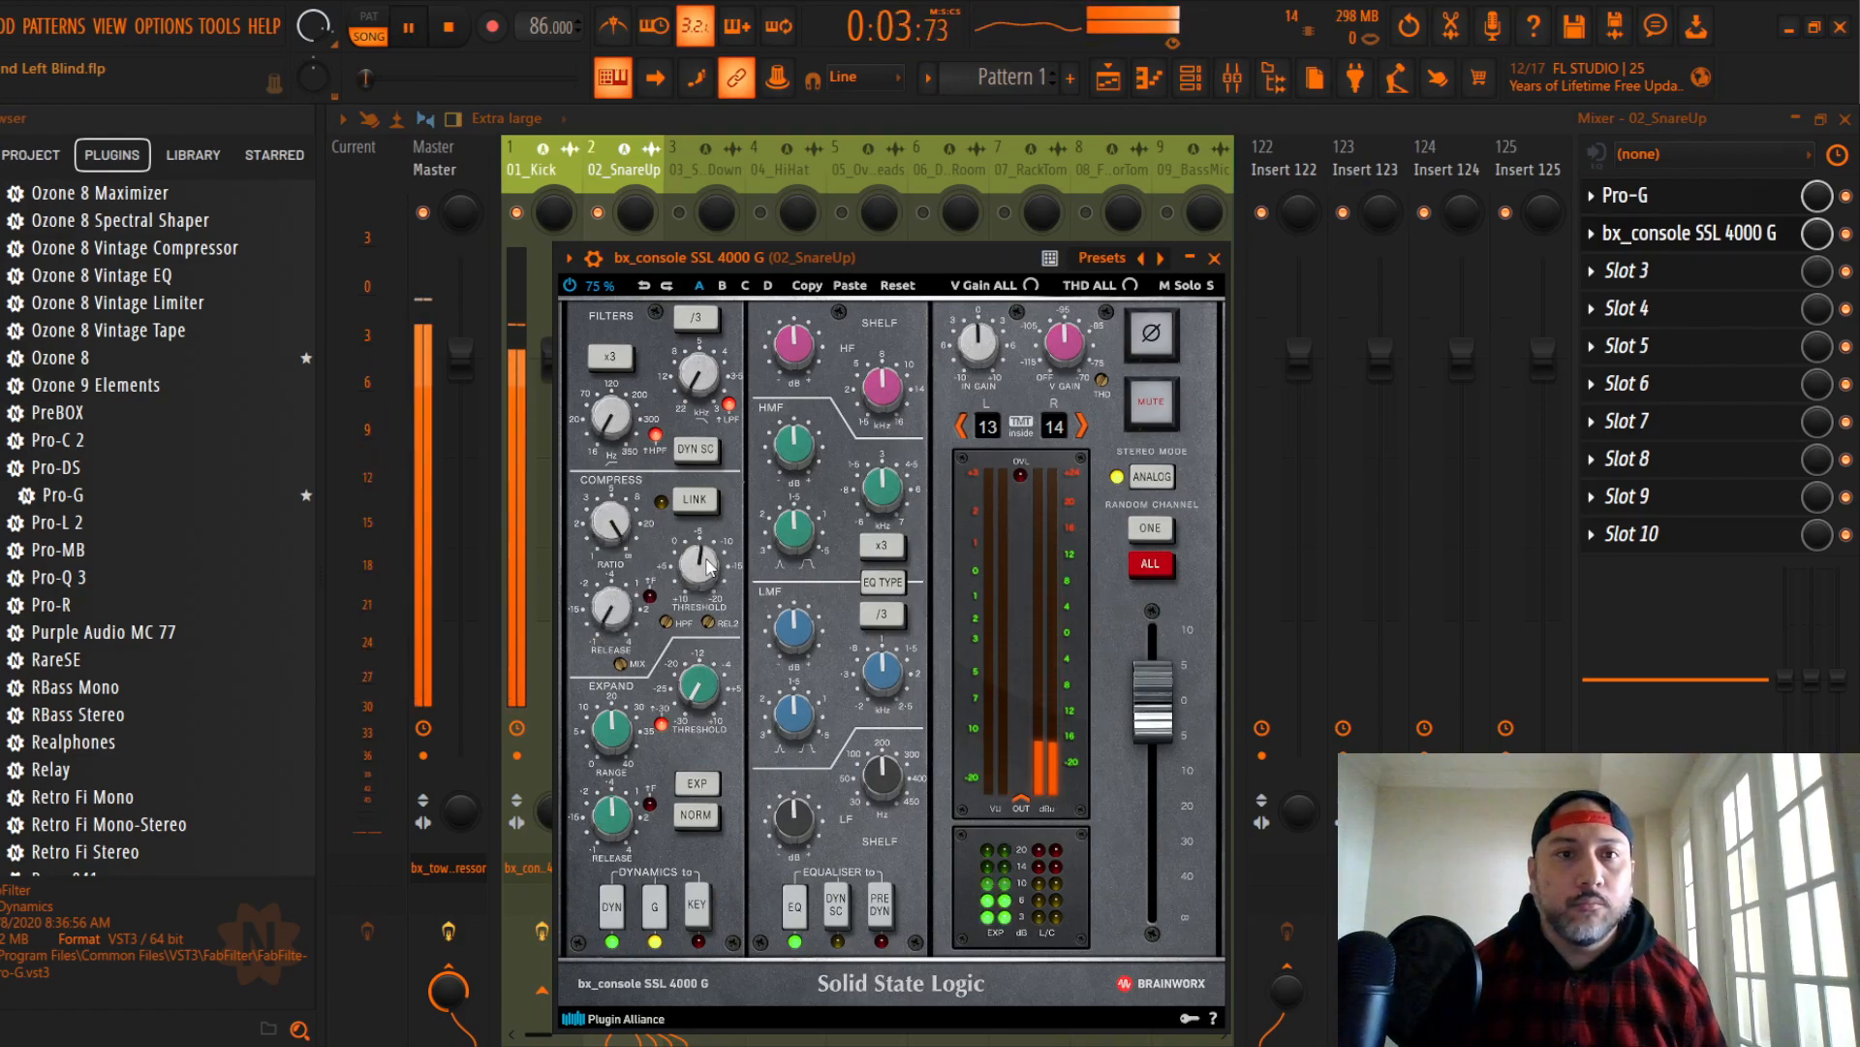
left_click(1214, 257)
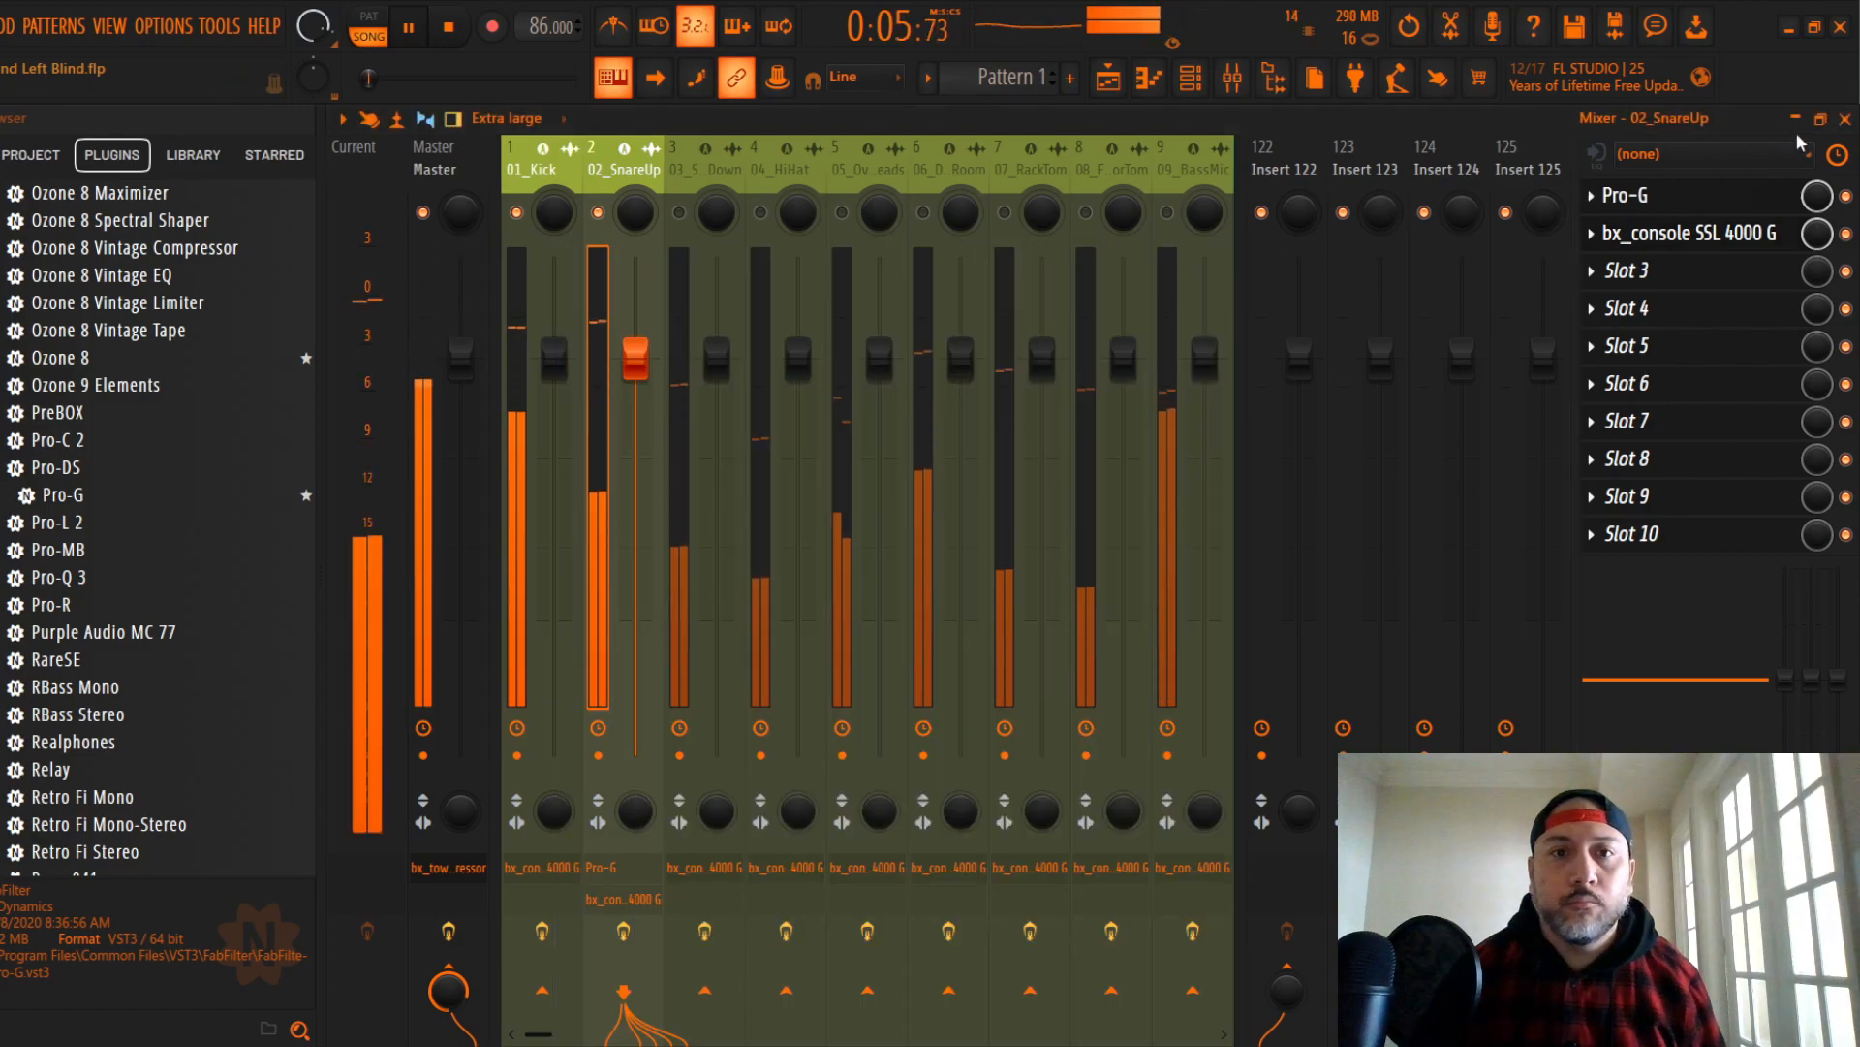
Step: Restart playback in the playlist from just before bar 8
left_click(1845, 118)
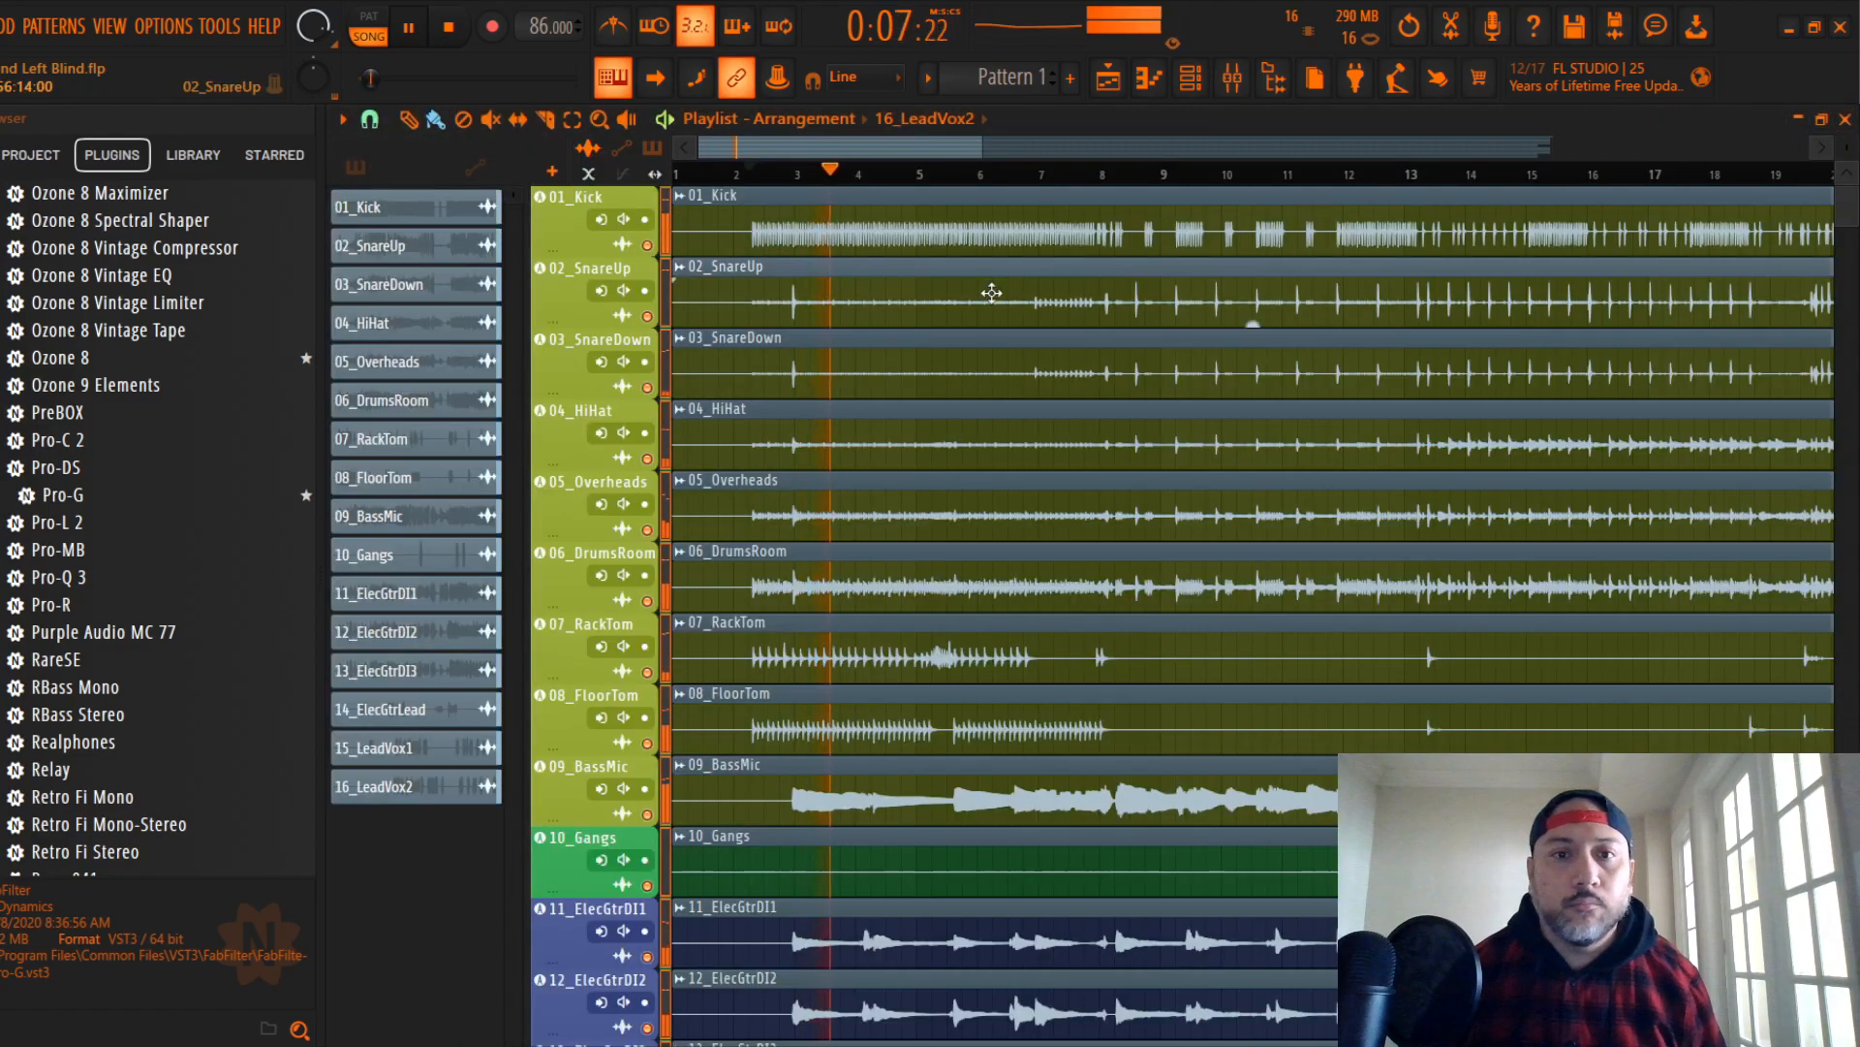
key("space")
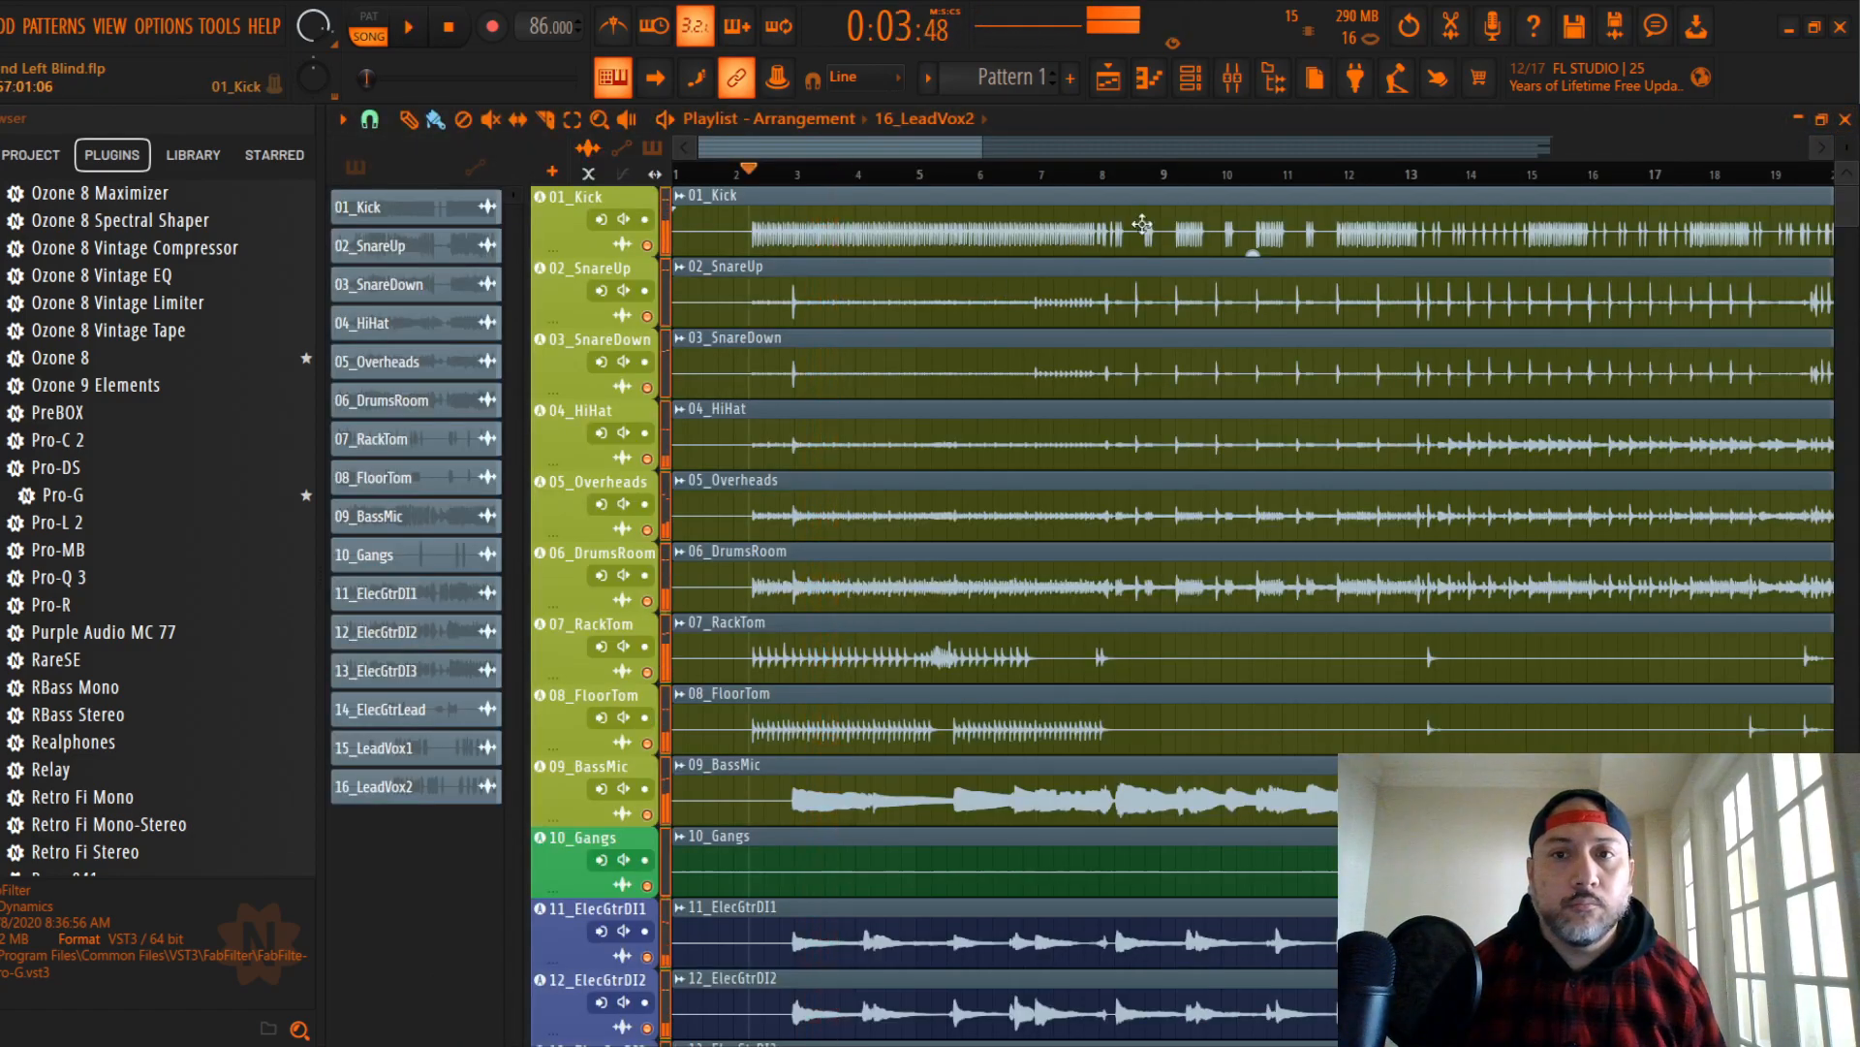
left_click(1095, 182)
key("space")
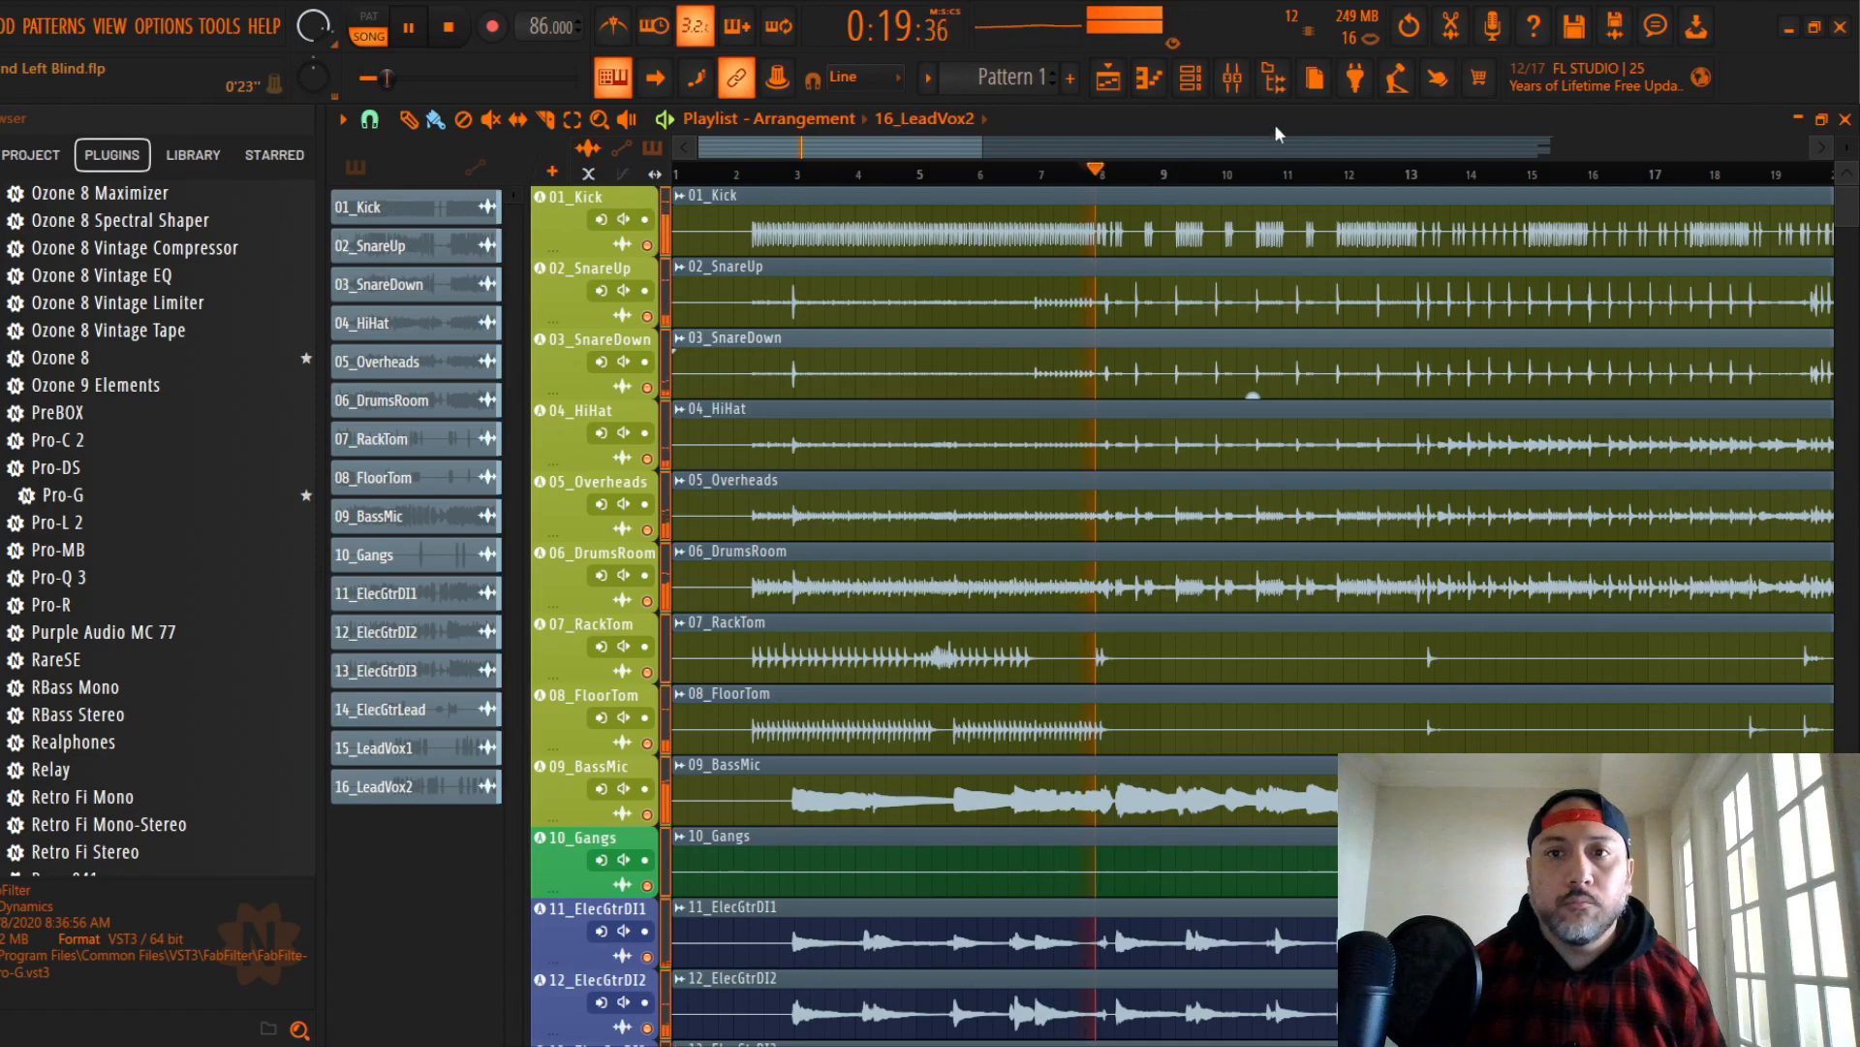
Step: Reopen 02_SnareUp's bx_console SSL 4000 G from the mixer and set its compressor threshold to -9.0 dB
left_click(1232, 78)
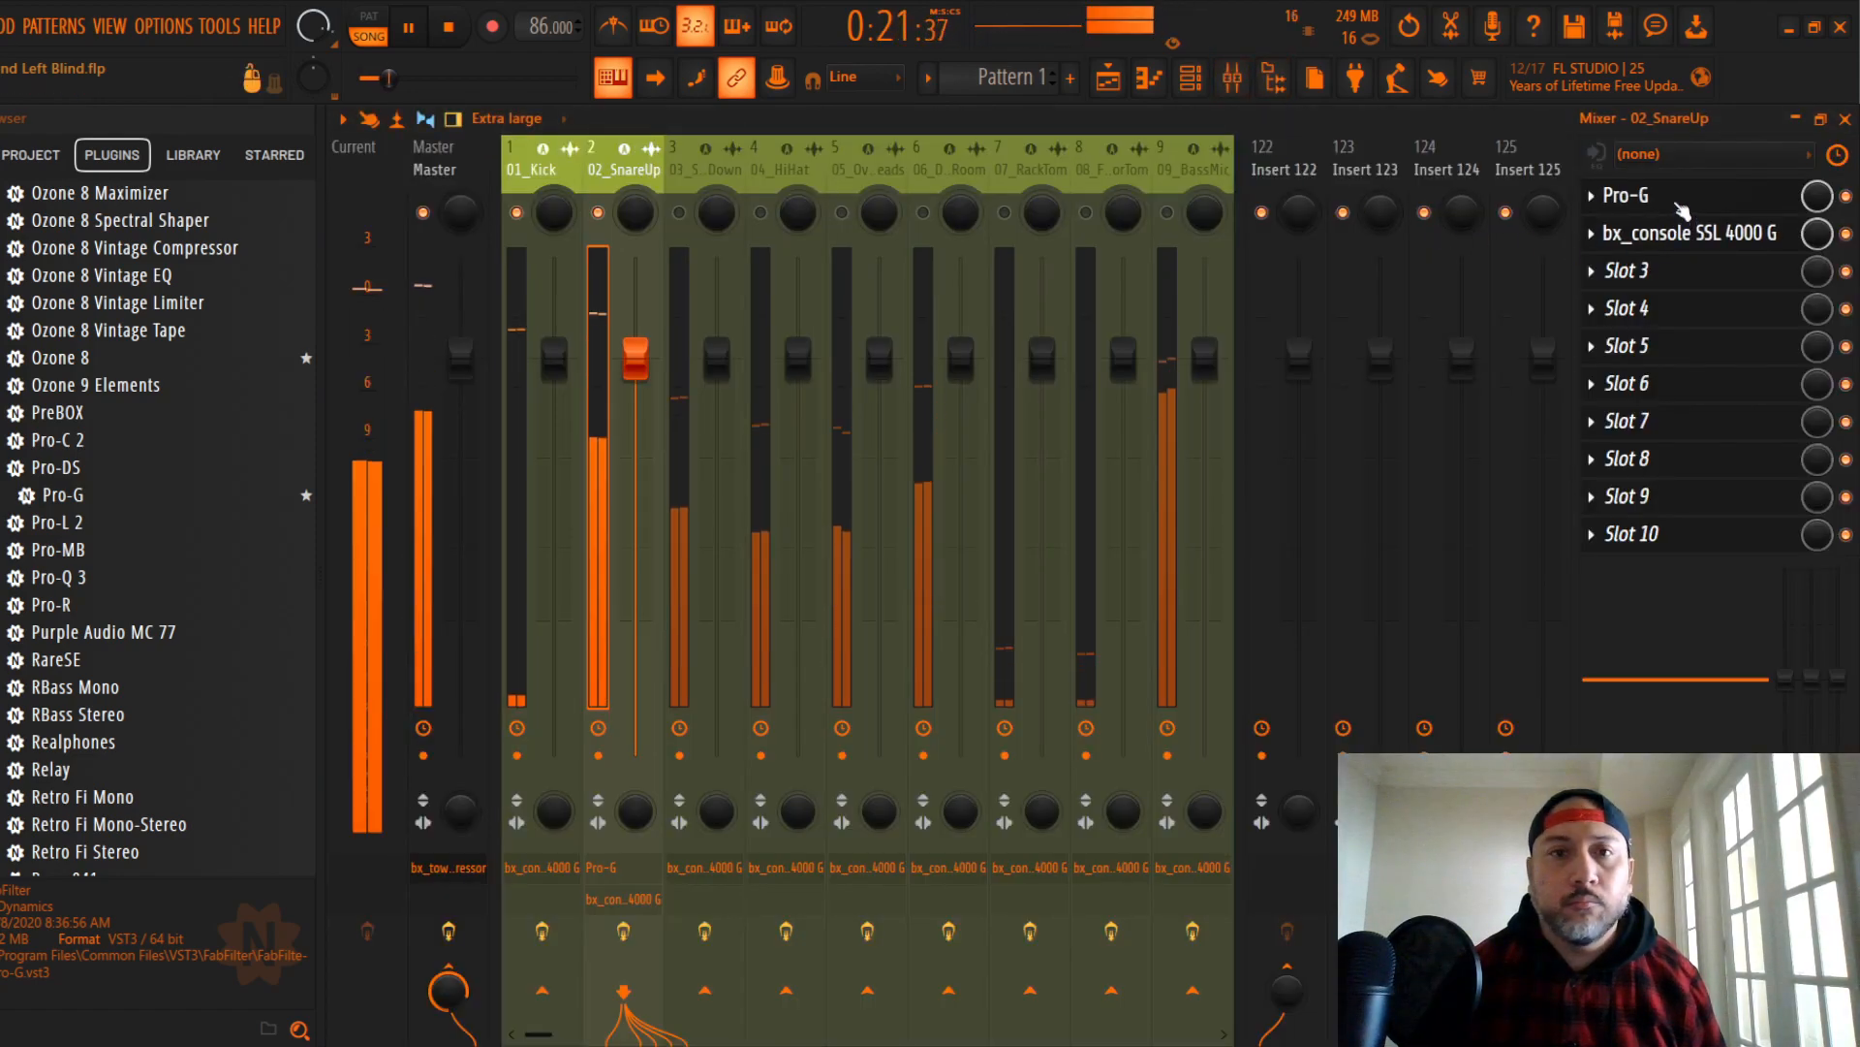
left_click(1692, 234)
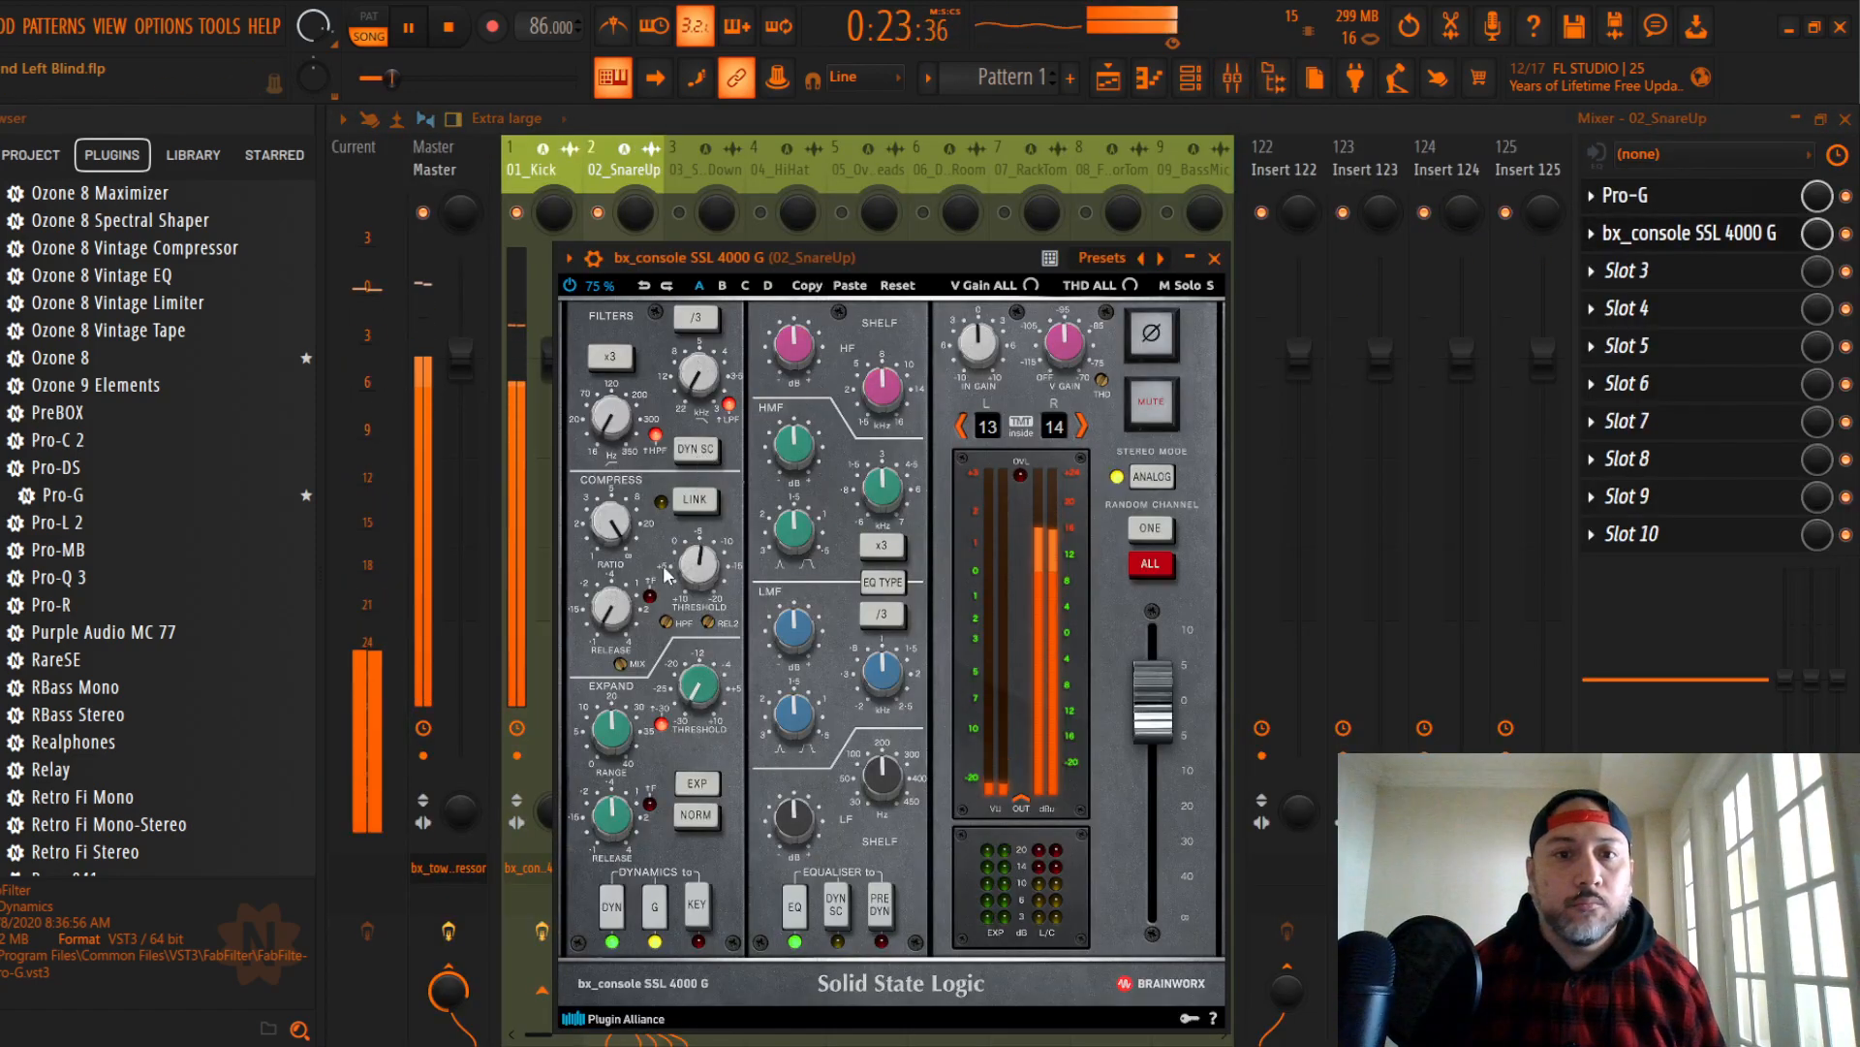
left_click_drag(703, 579, 704, 561)
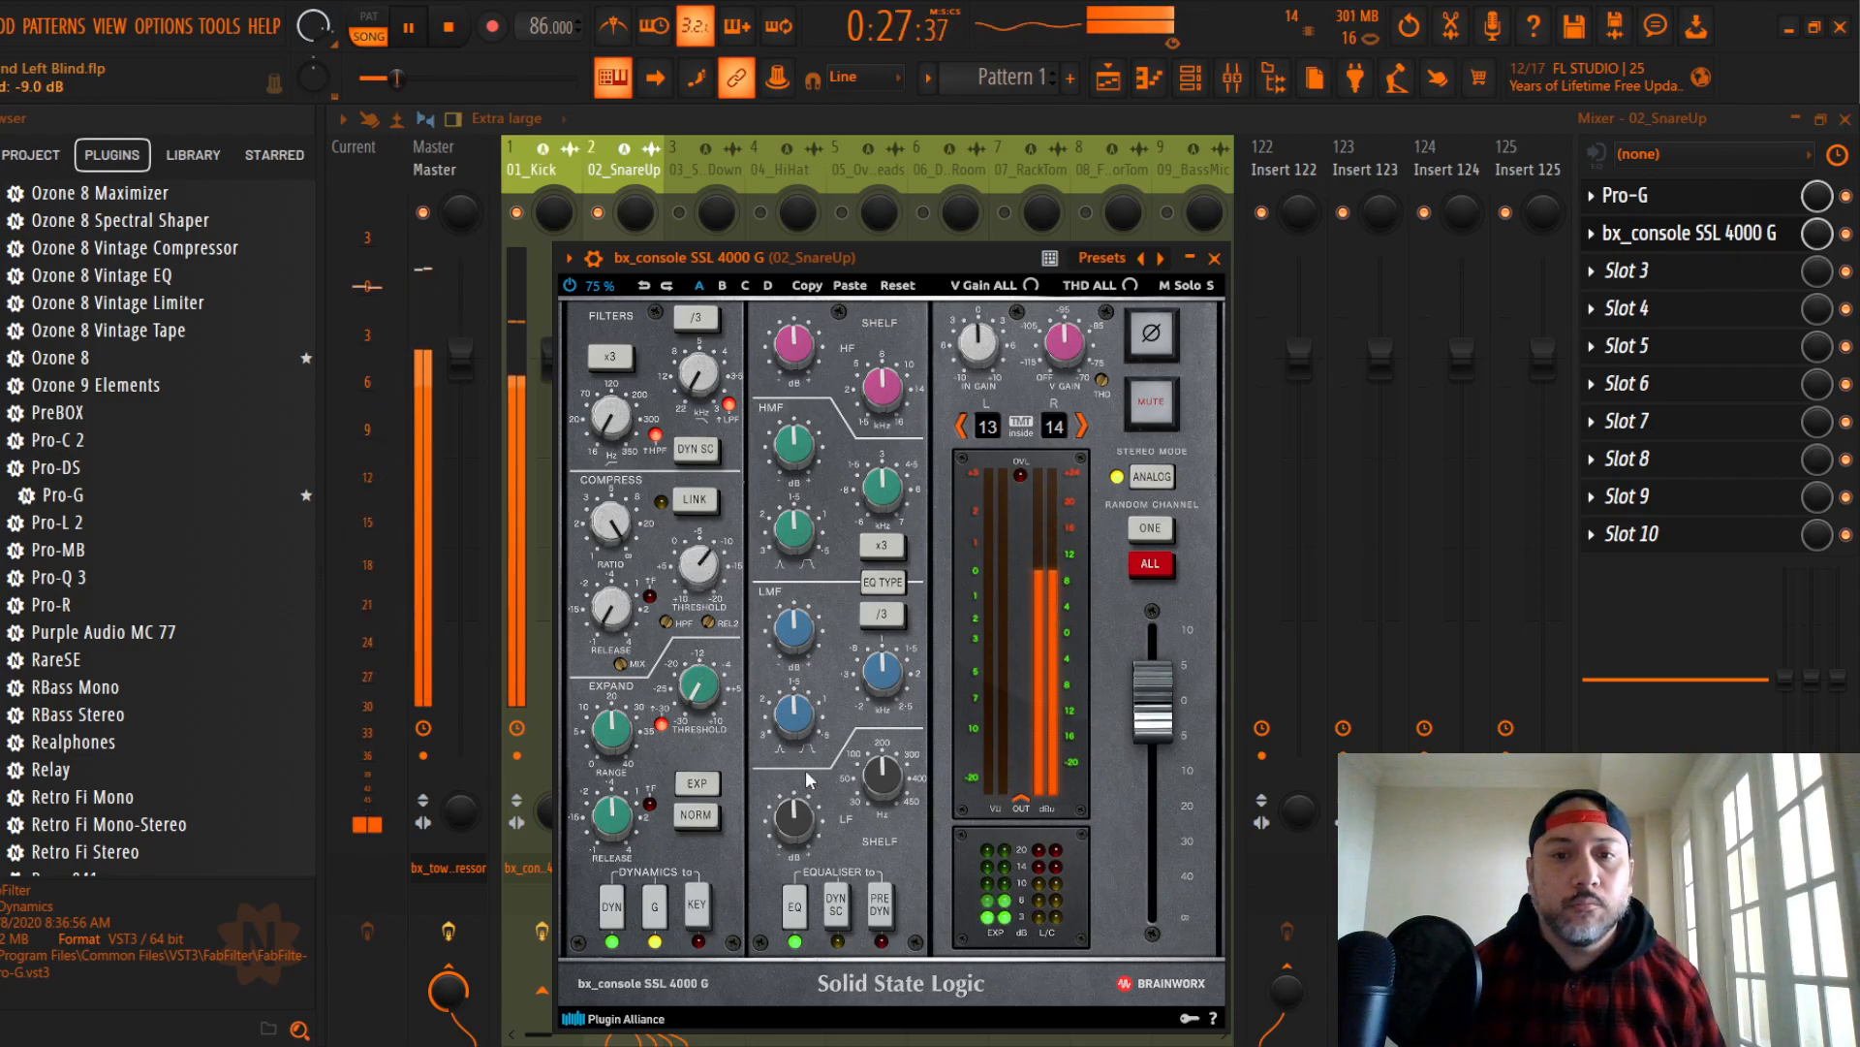
Step: Place the 02_SnareUp EQ before the dynamics, switch the EQ type, boost the HF gain and adjust the LF gain
left_click(881, 903)
left_click(884, 580)
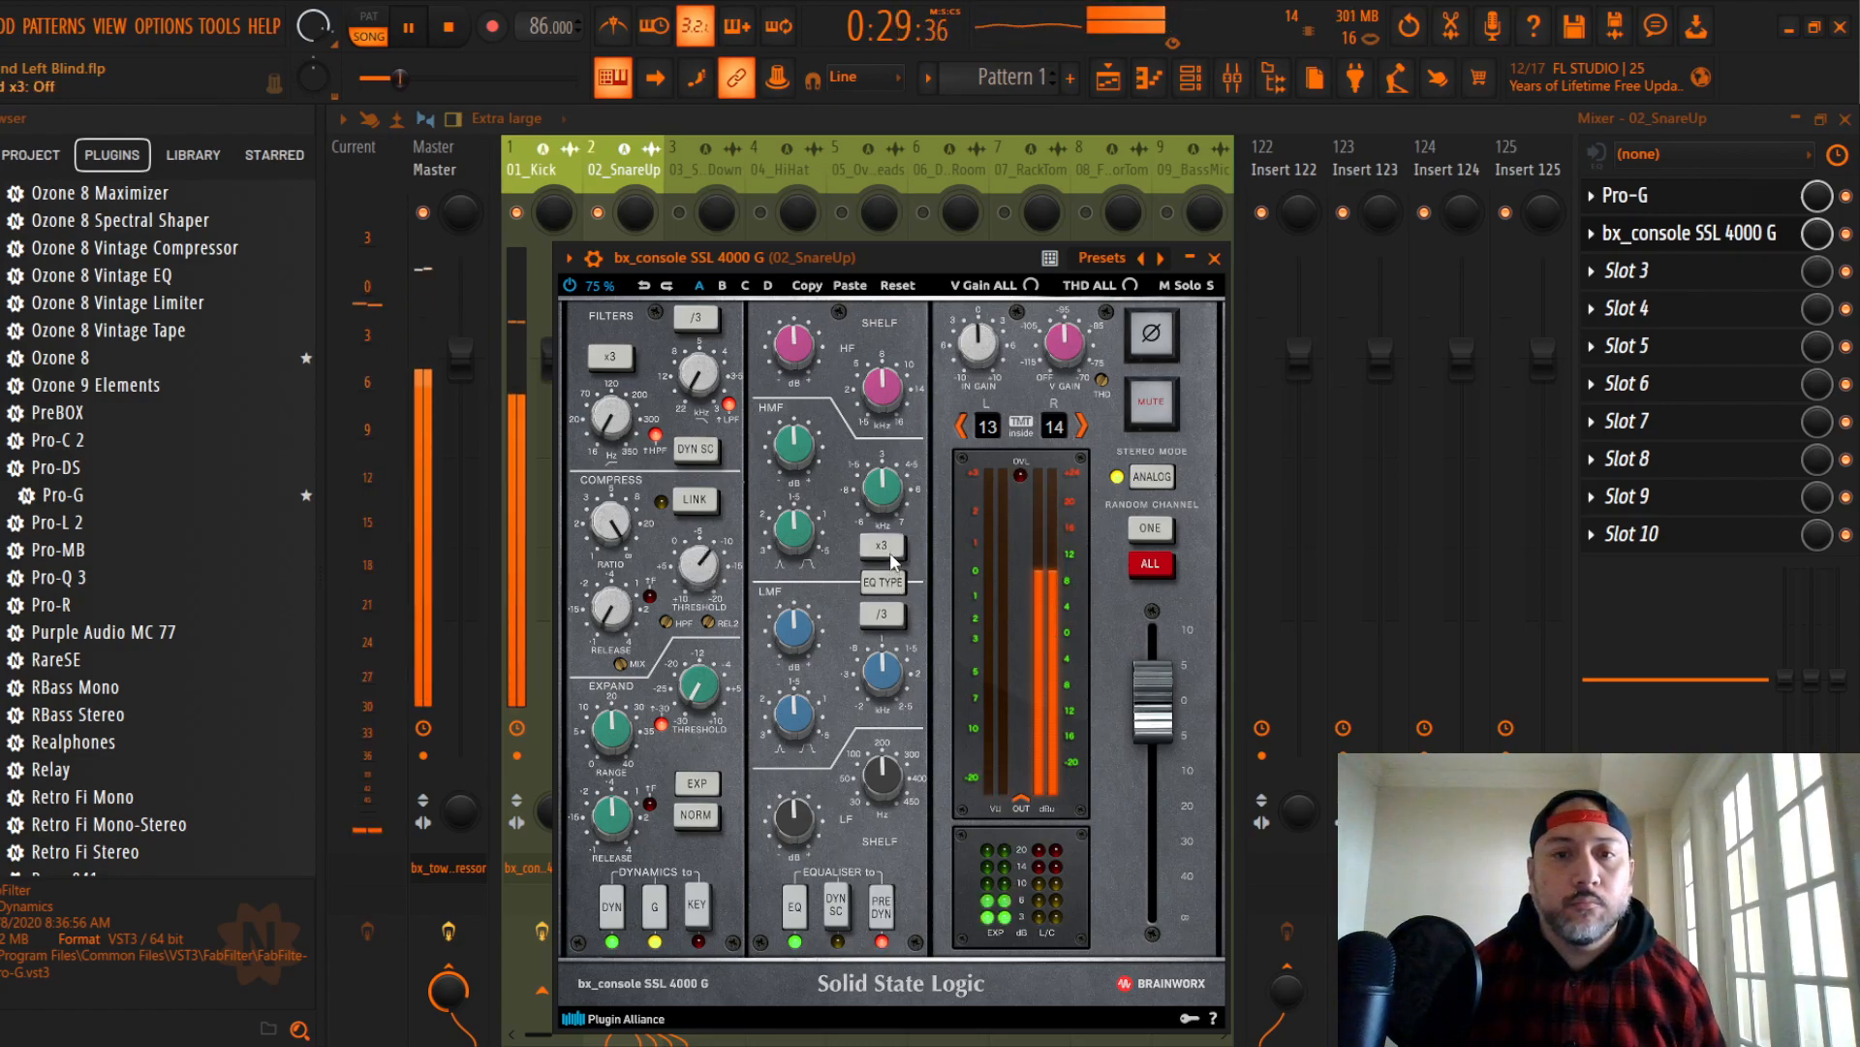
left_click_drag(796, 362, 796, 351)
left_click_drag(795, 815, 795, 826)
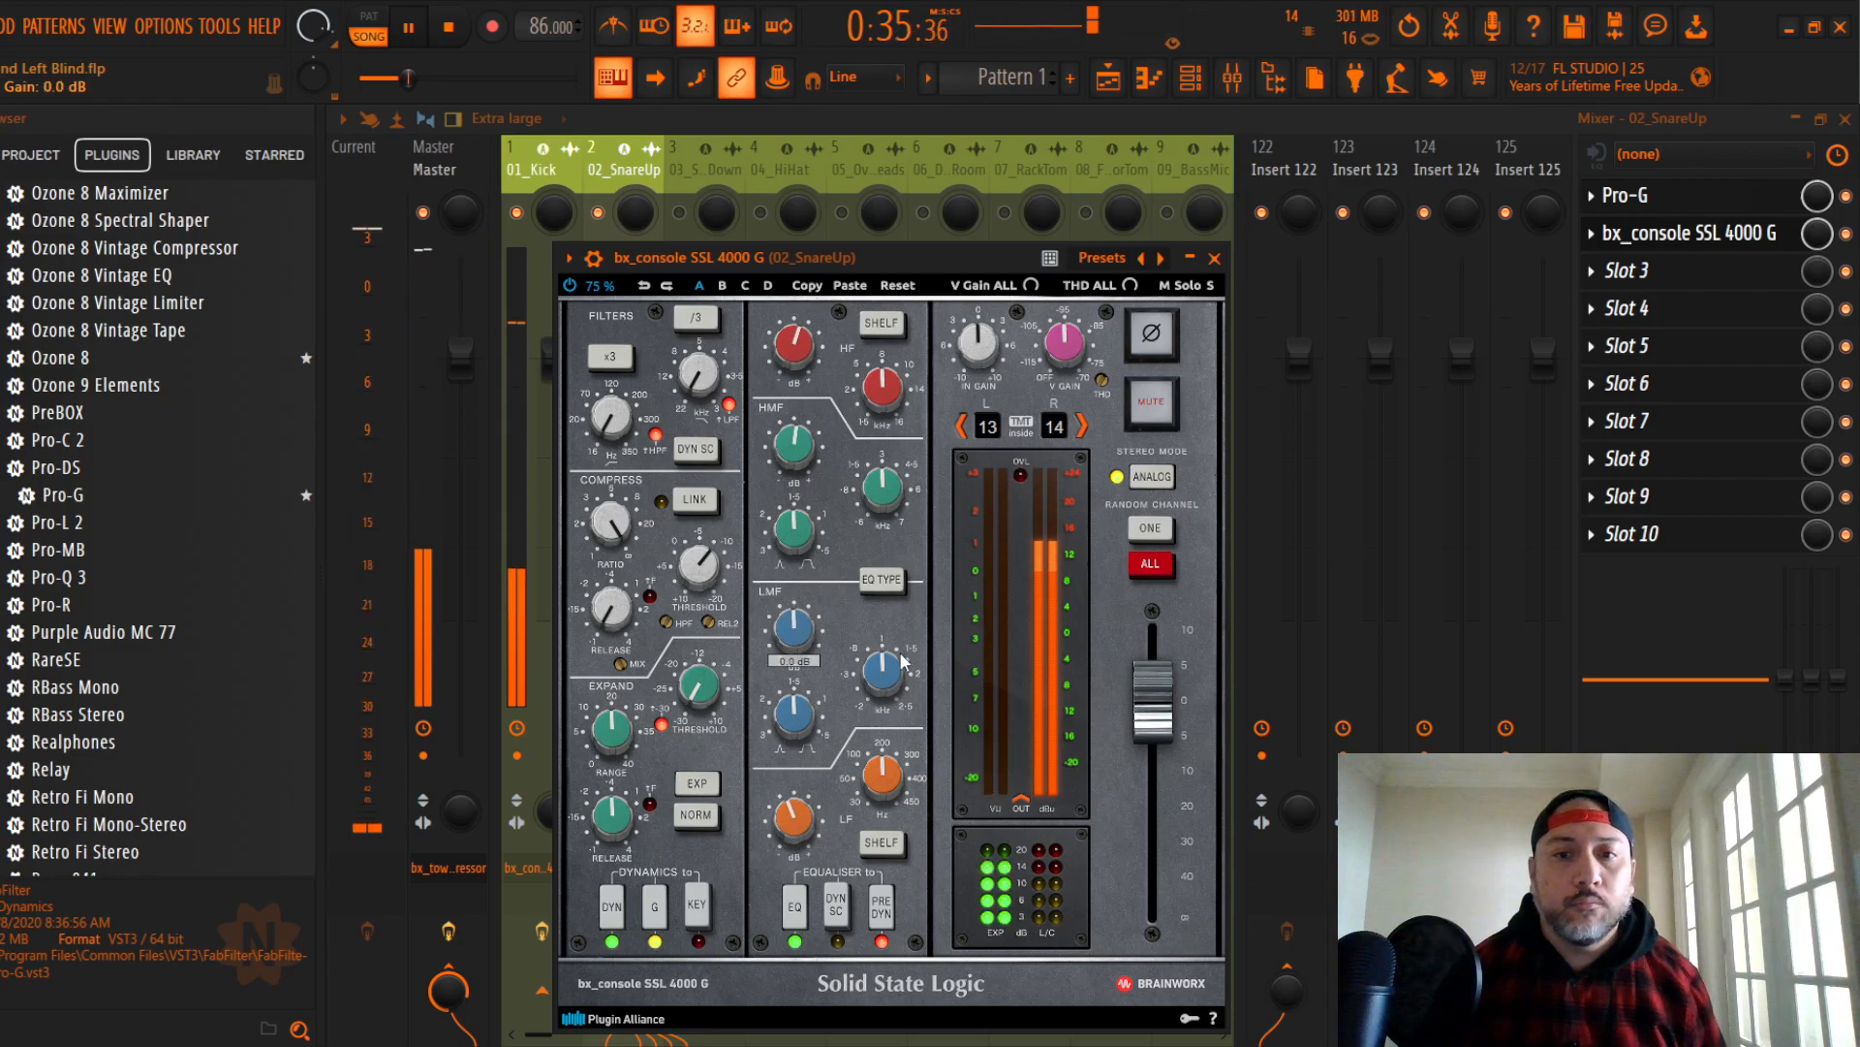
Step: Lower the 02_SnareUp console's output fader to about -2.8 dB and raise the track's mixer fader to 0.6 dB
left_click(1152, 719)
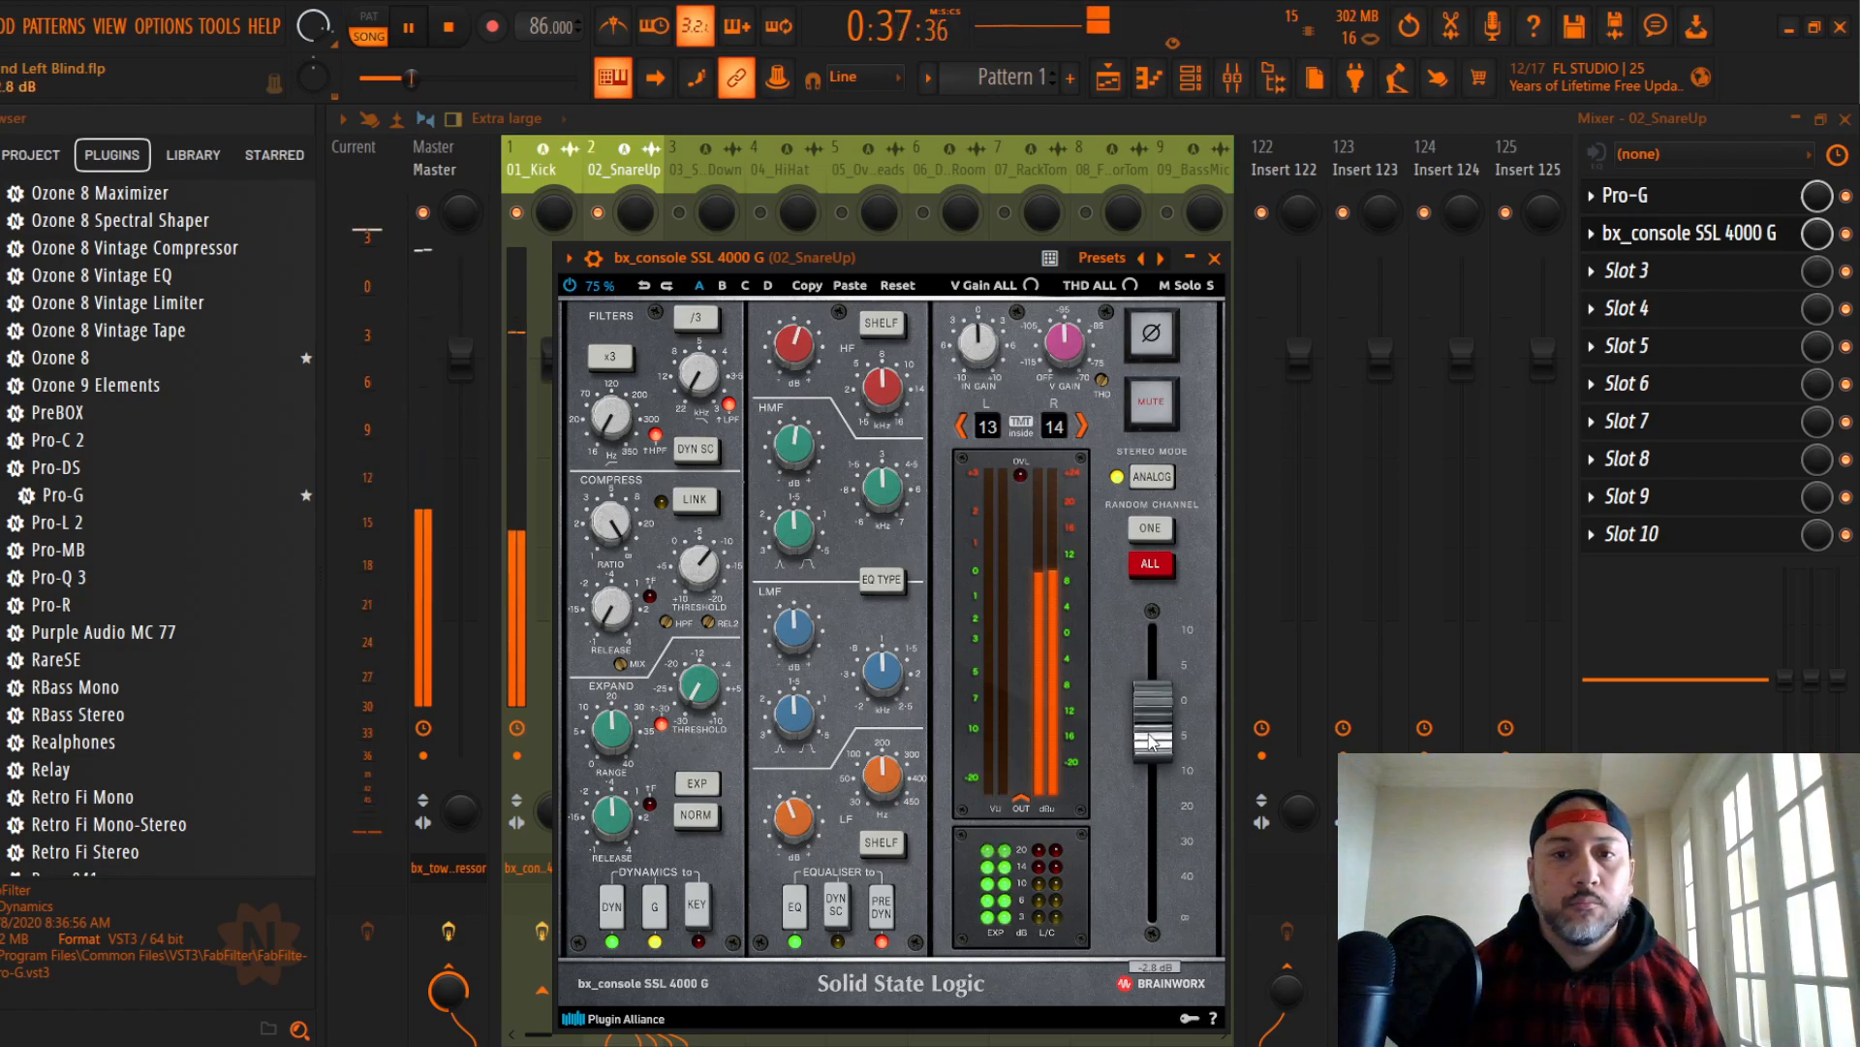
left_click(1214, 259)
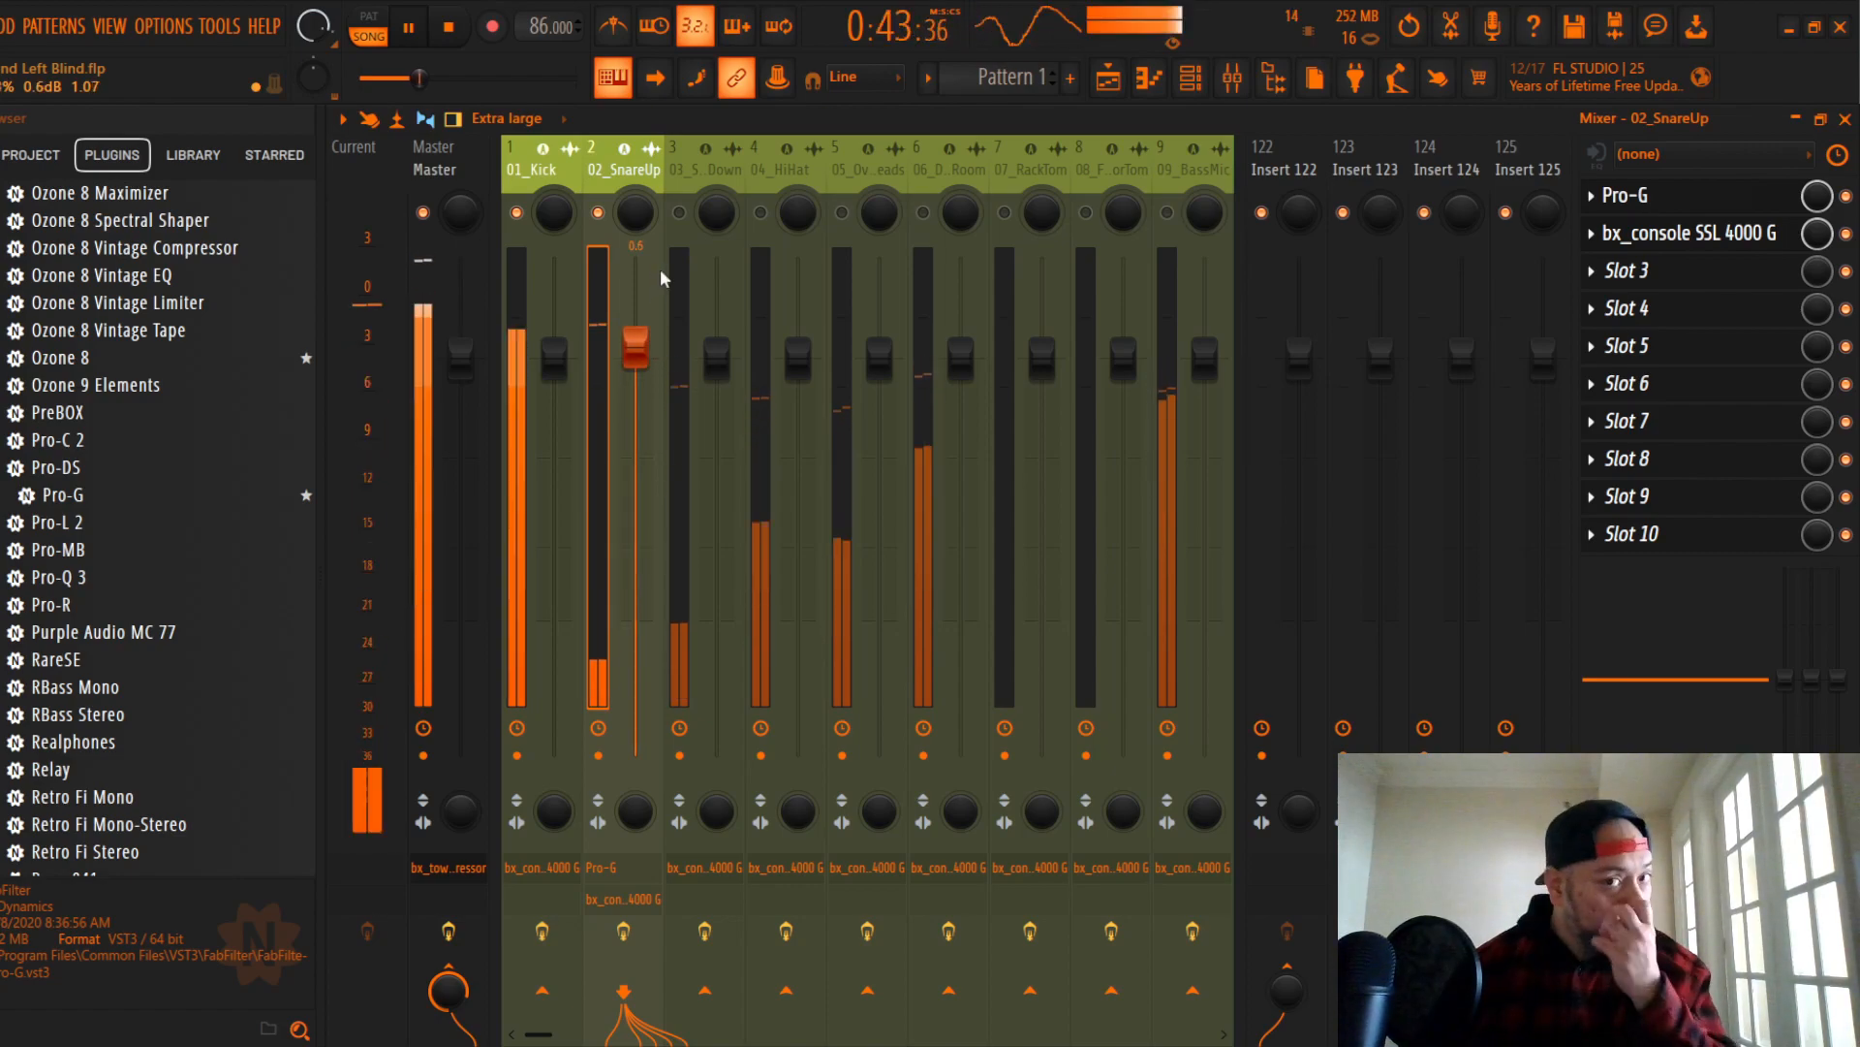
Step: Unmute and select 03_SnareDown, and insert Pro-G ahead of its bx_console SSL 4000 G
left_click(682, 163)
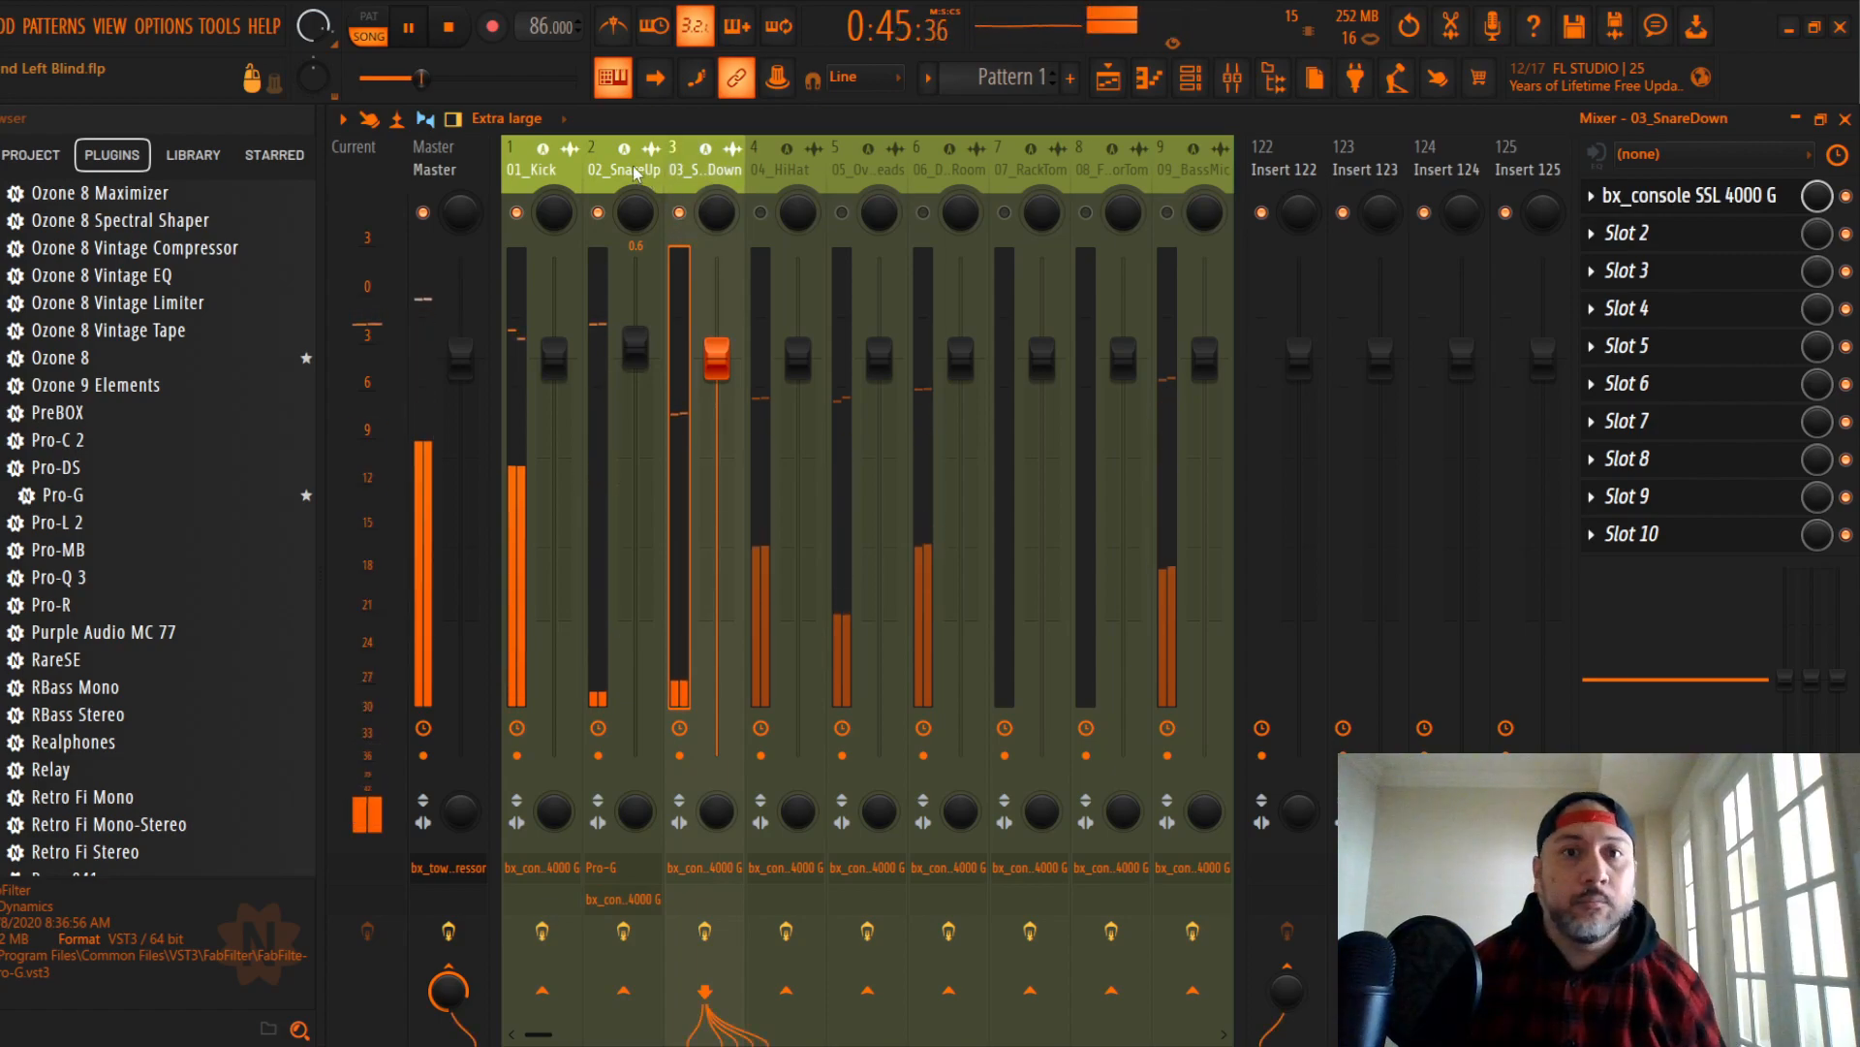
left_click(1691, 199)
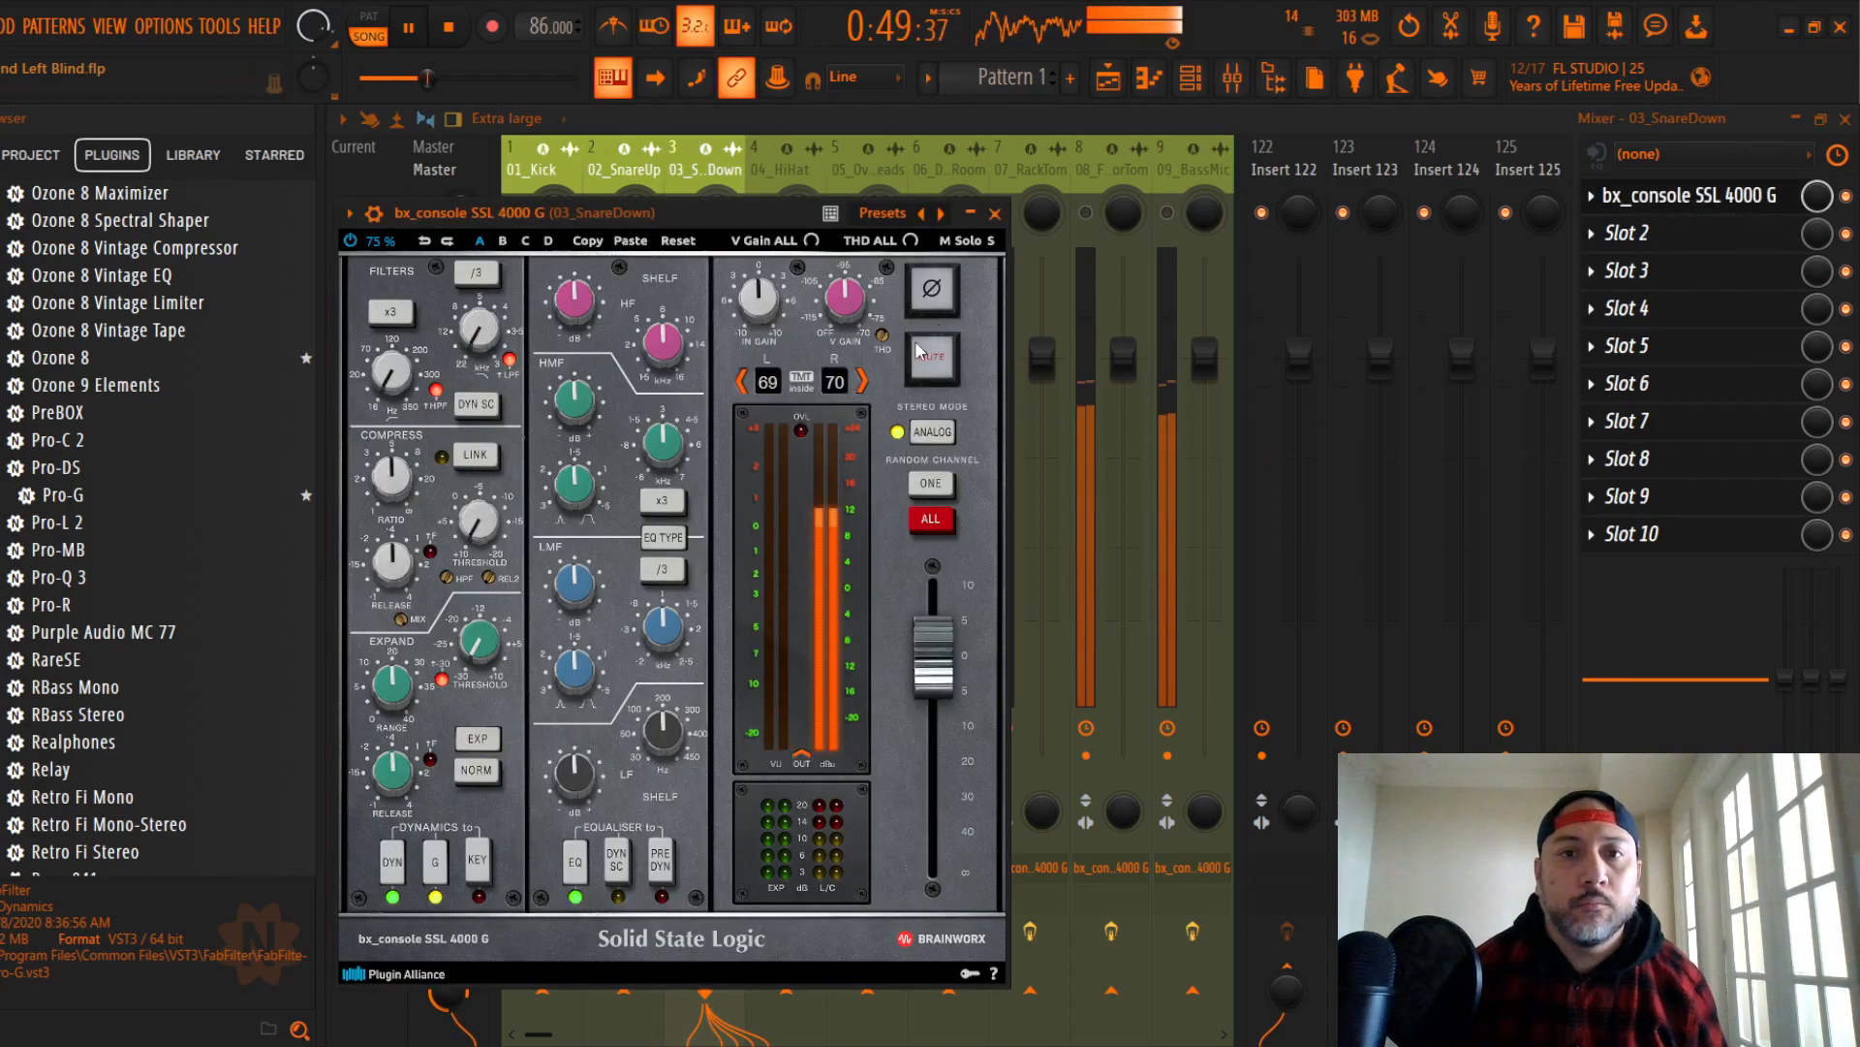
left_click_drag(741, 217, 965, 193)
left_click(1223, 190)
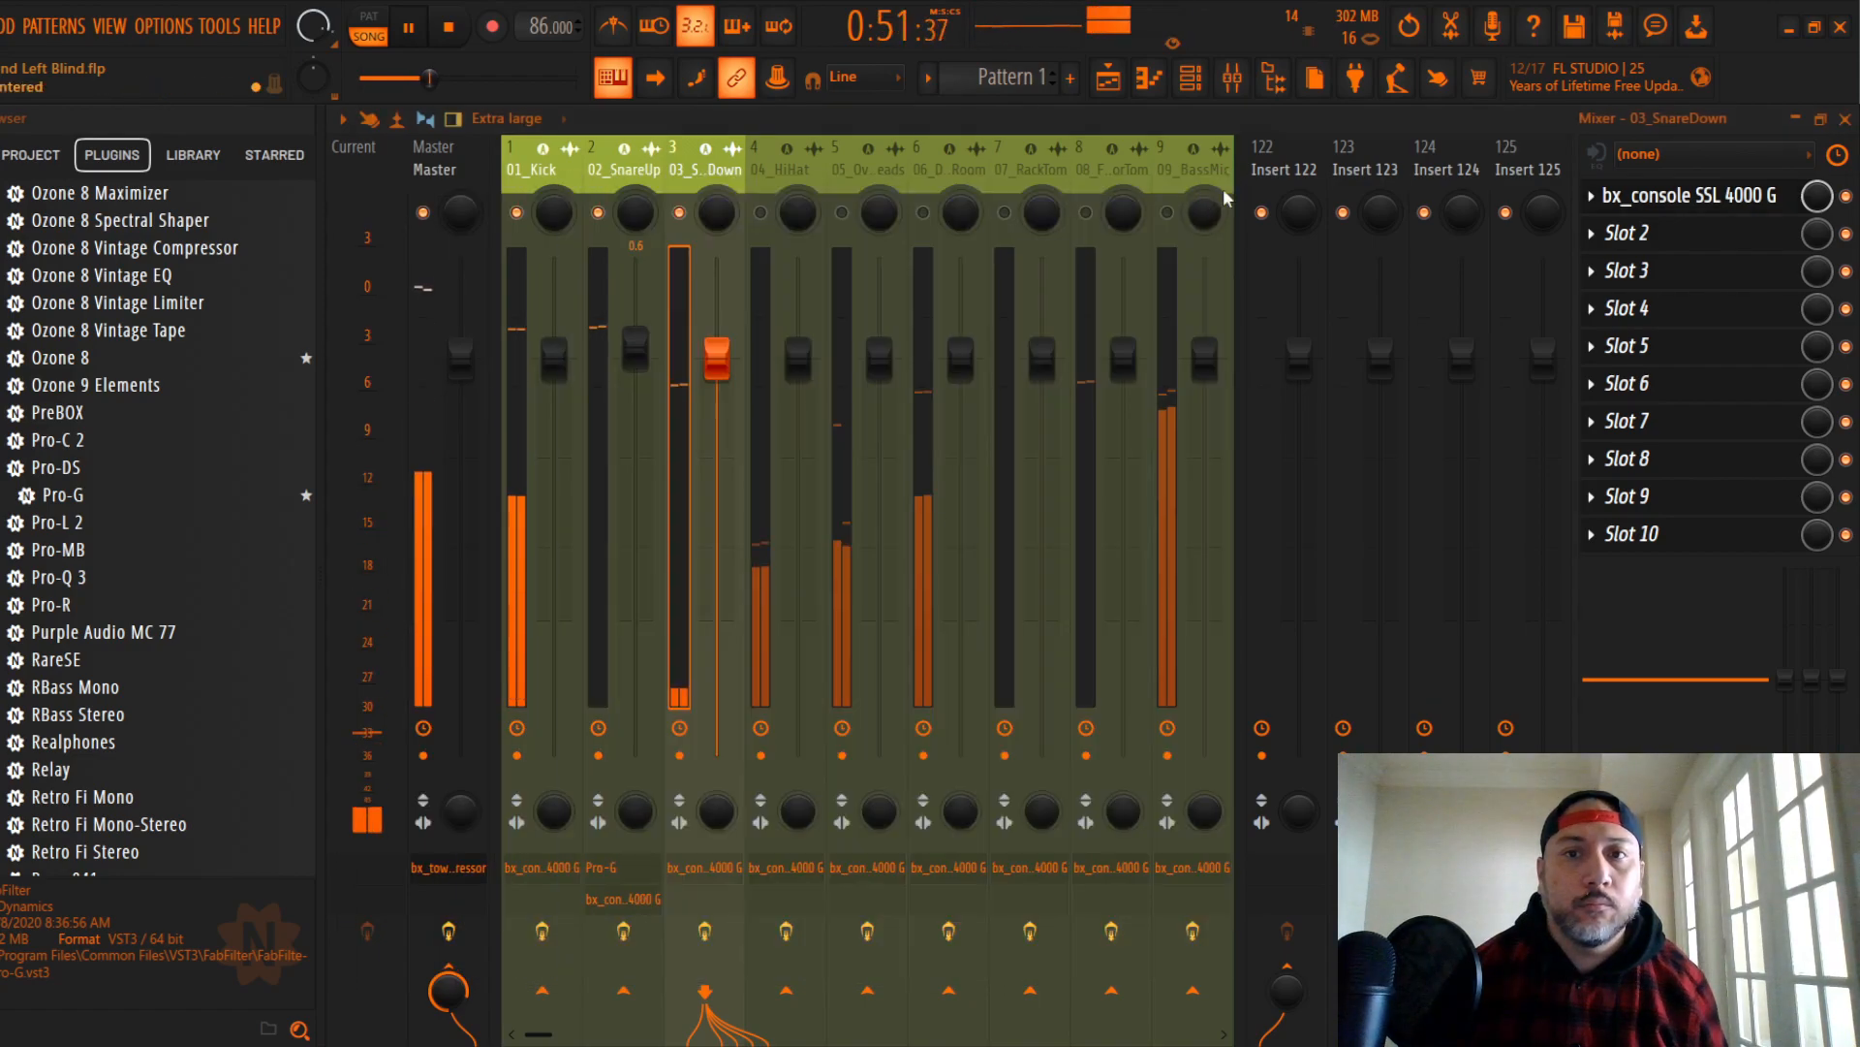
left_click_drag(70, 496, 1667, 195)
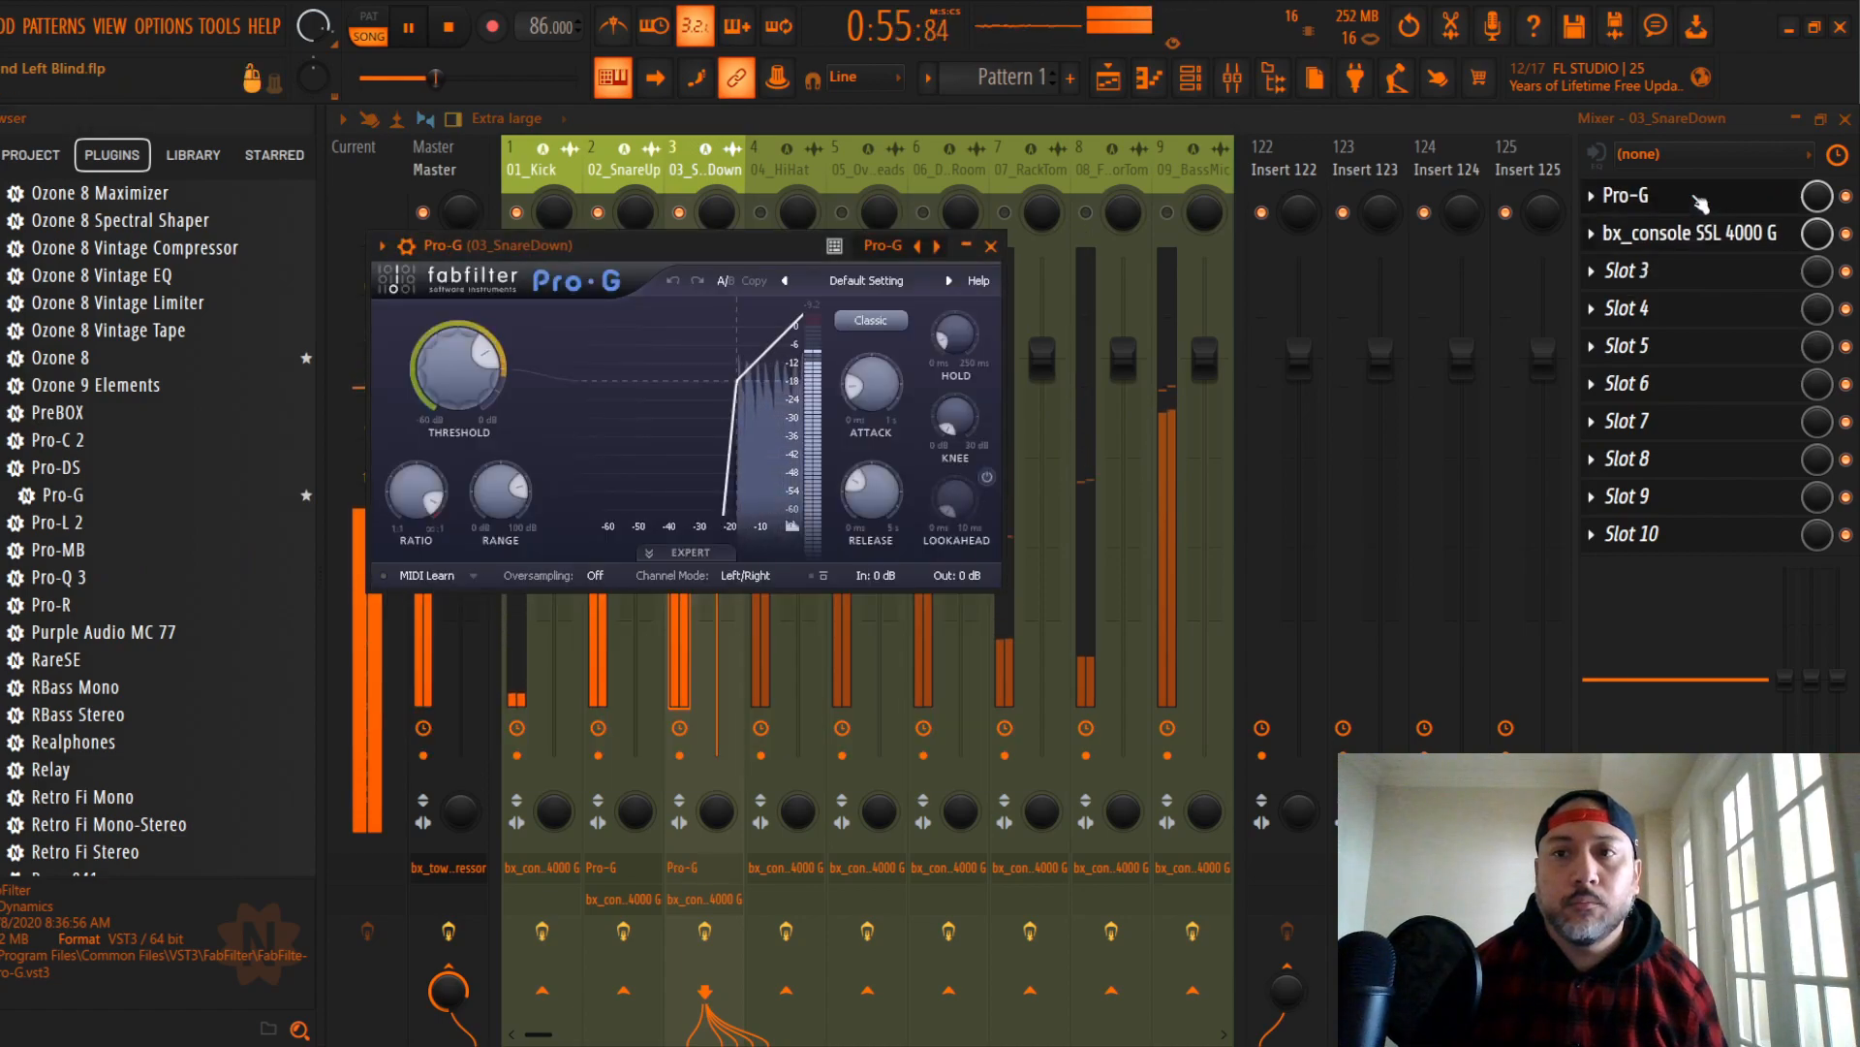
left_click(992, 247)
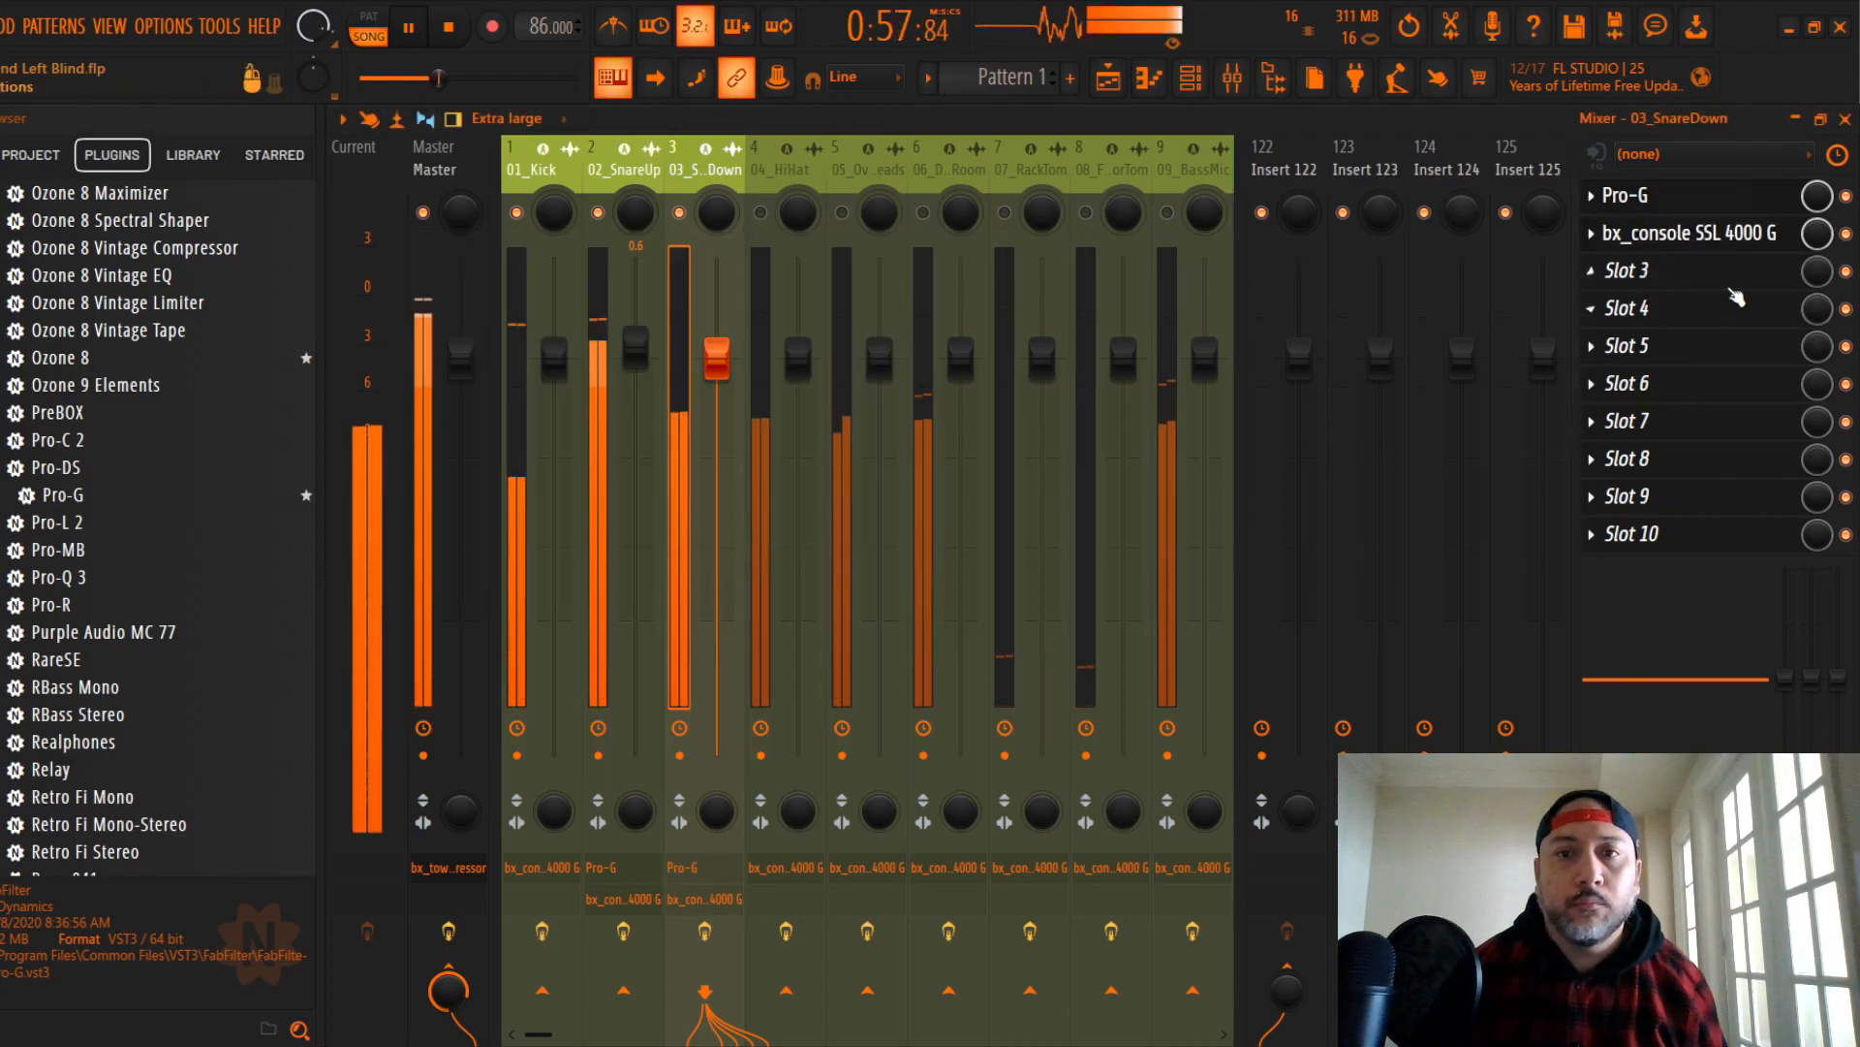
Step: Open 03_SnareDown's bx_console SSL 4000 G and set the compressor to maximum ratio, 0.10 s release and a -10.0 dB threshold
left_click(1706, 238)
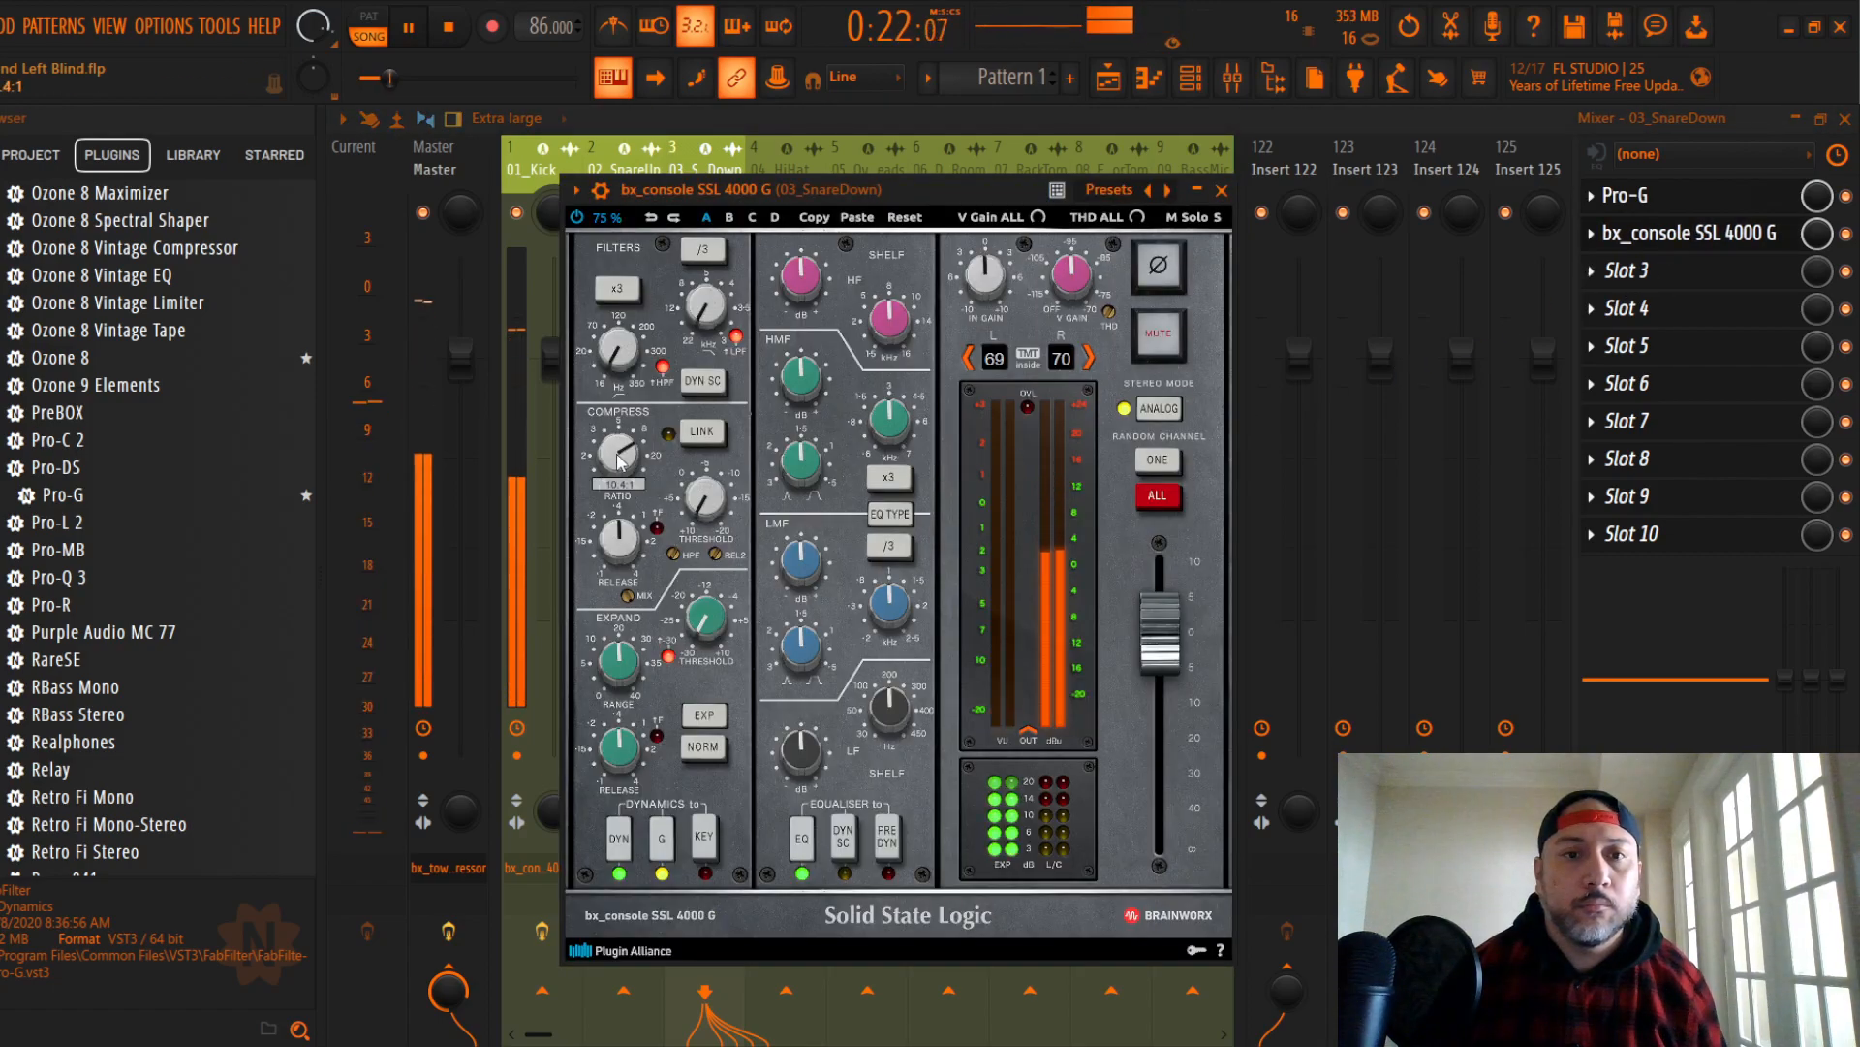
scroll(618, 460, "up", 2)
scroll(620, 548, "down", 3)
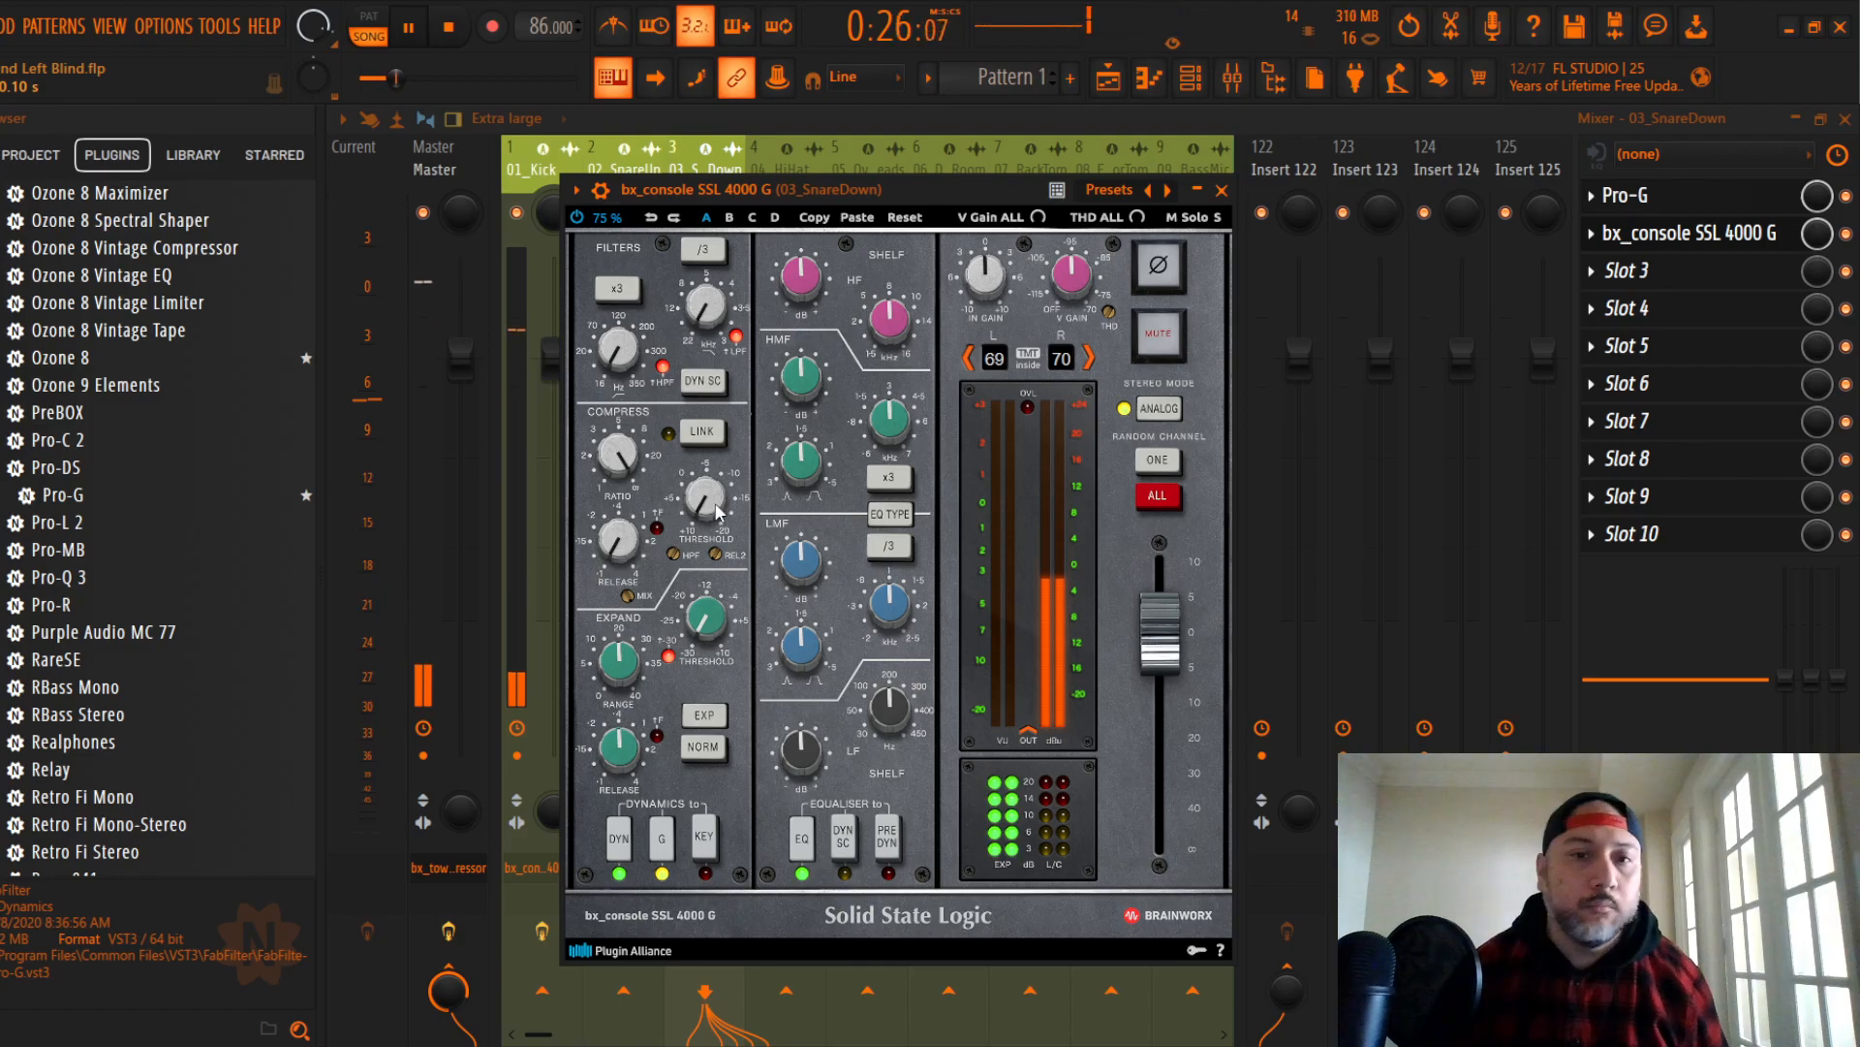
scroll(715, 504, "down", 4)
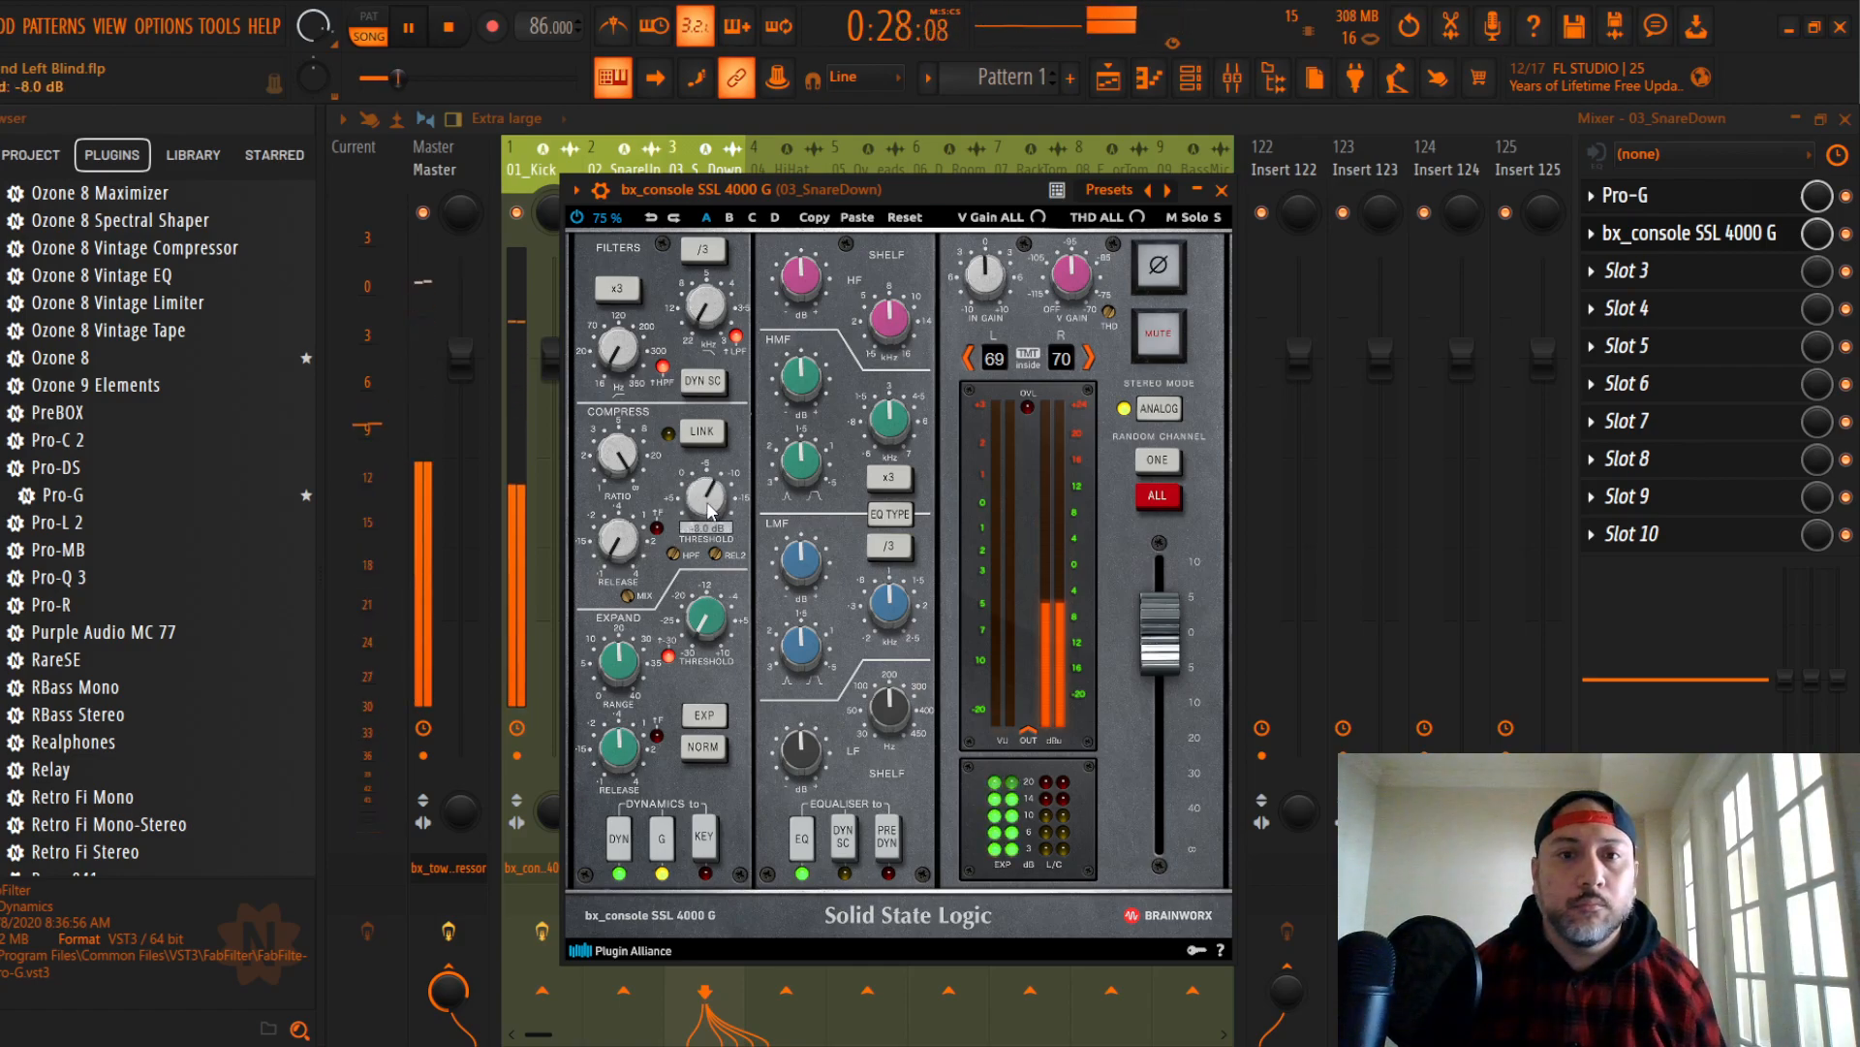
scroll(710, 511, "down", 1)
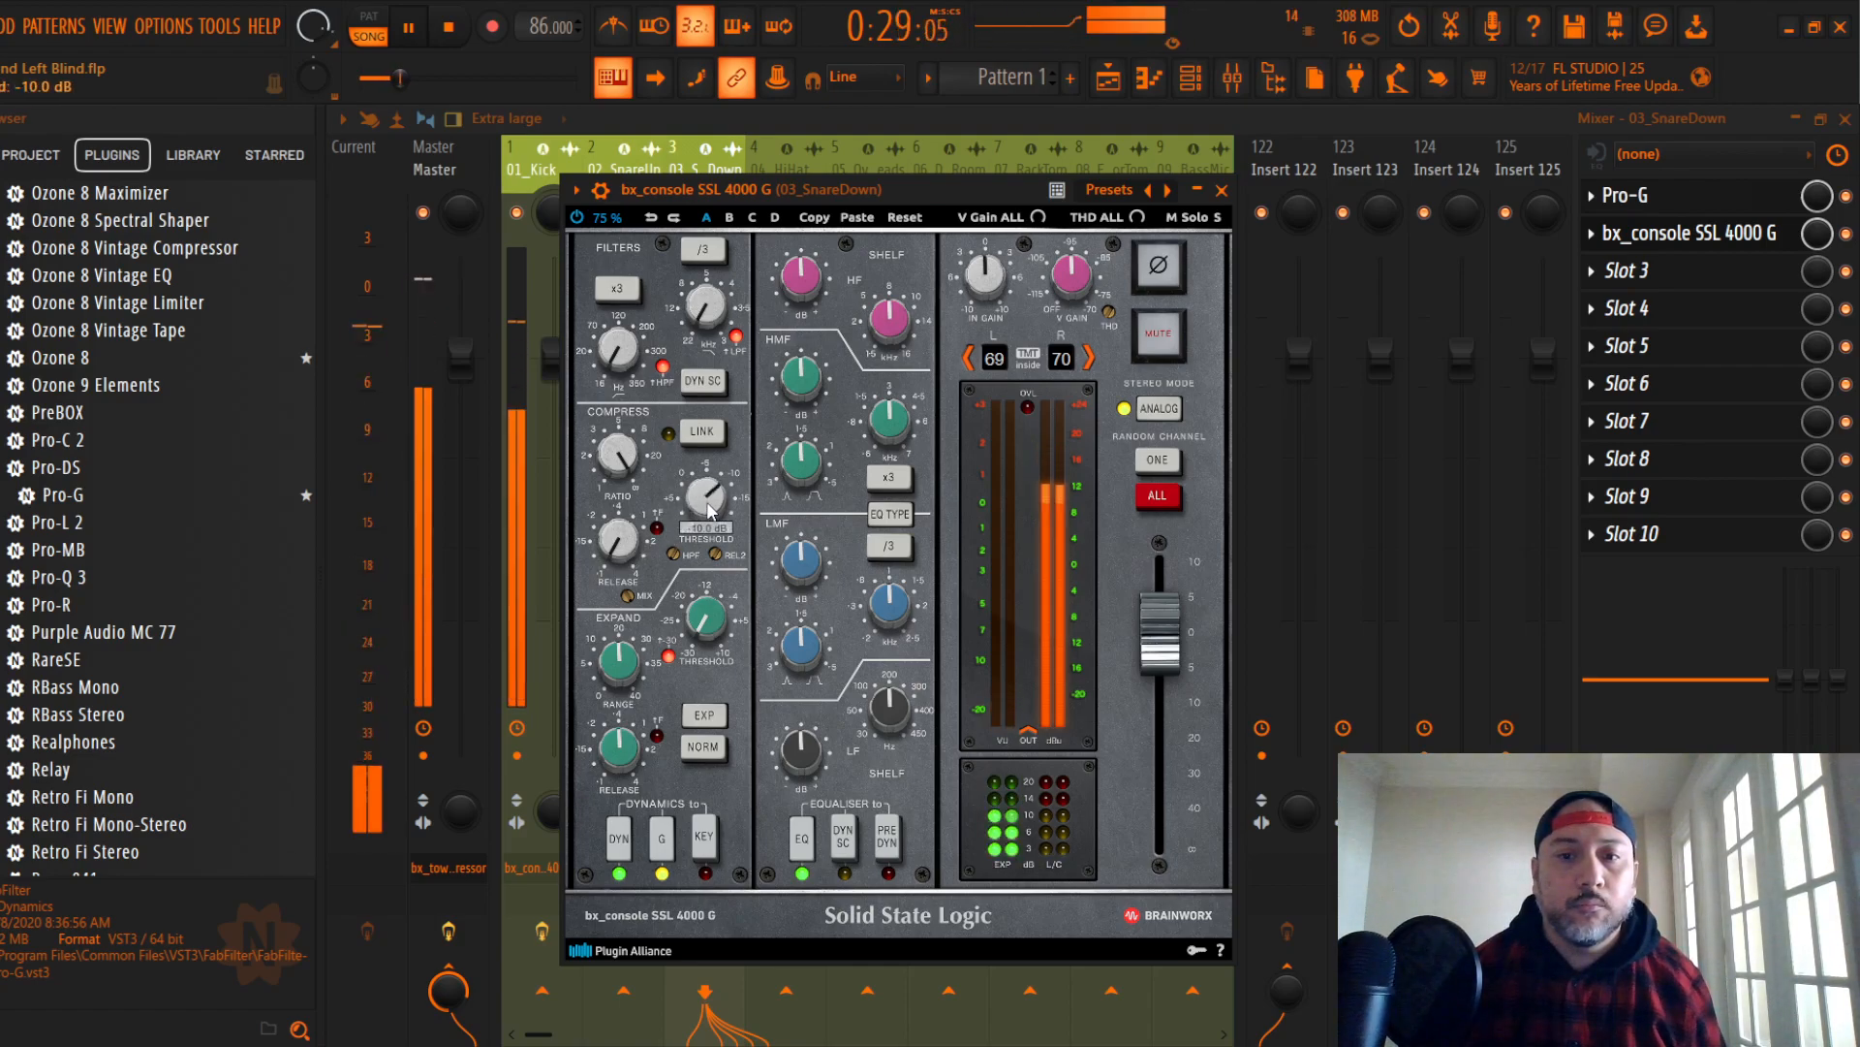
Step: Place the 03_SnareDown EQ before the dynamics, switch the EQ type, boost the HF gain and cut the LF gain
left_click(888, 837)
left_click(890, 513)
scroll(808, 293, "up", 1)
scroll(811, 381, "up", 1)
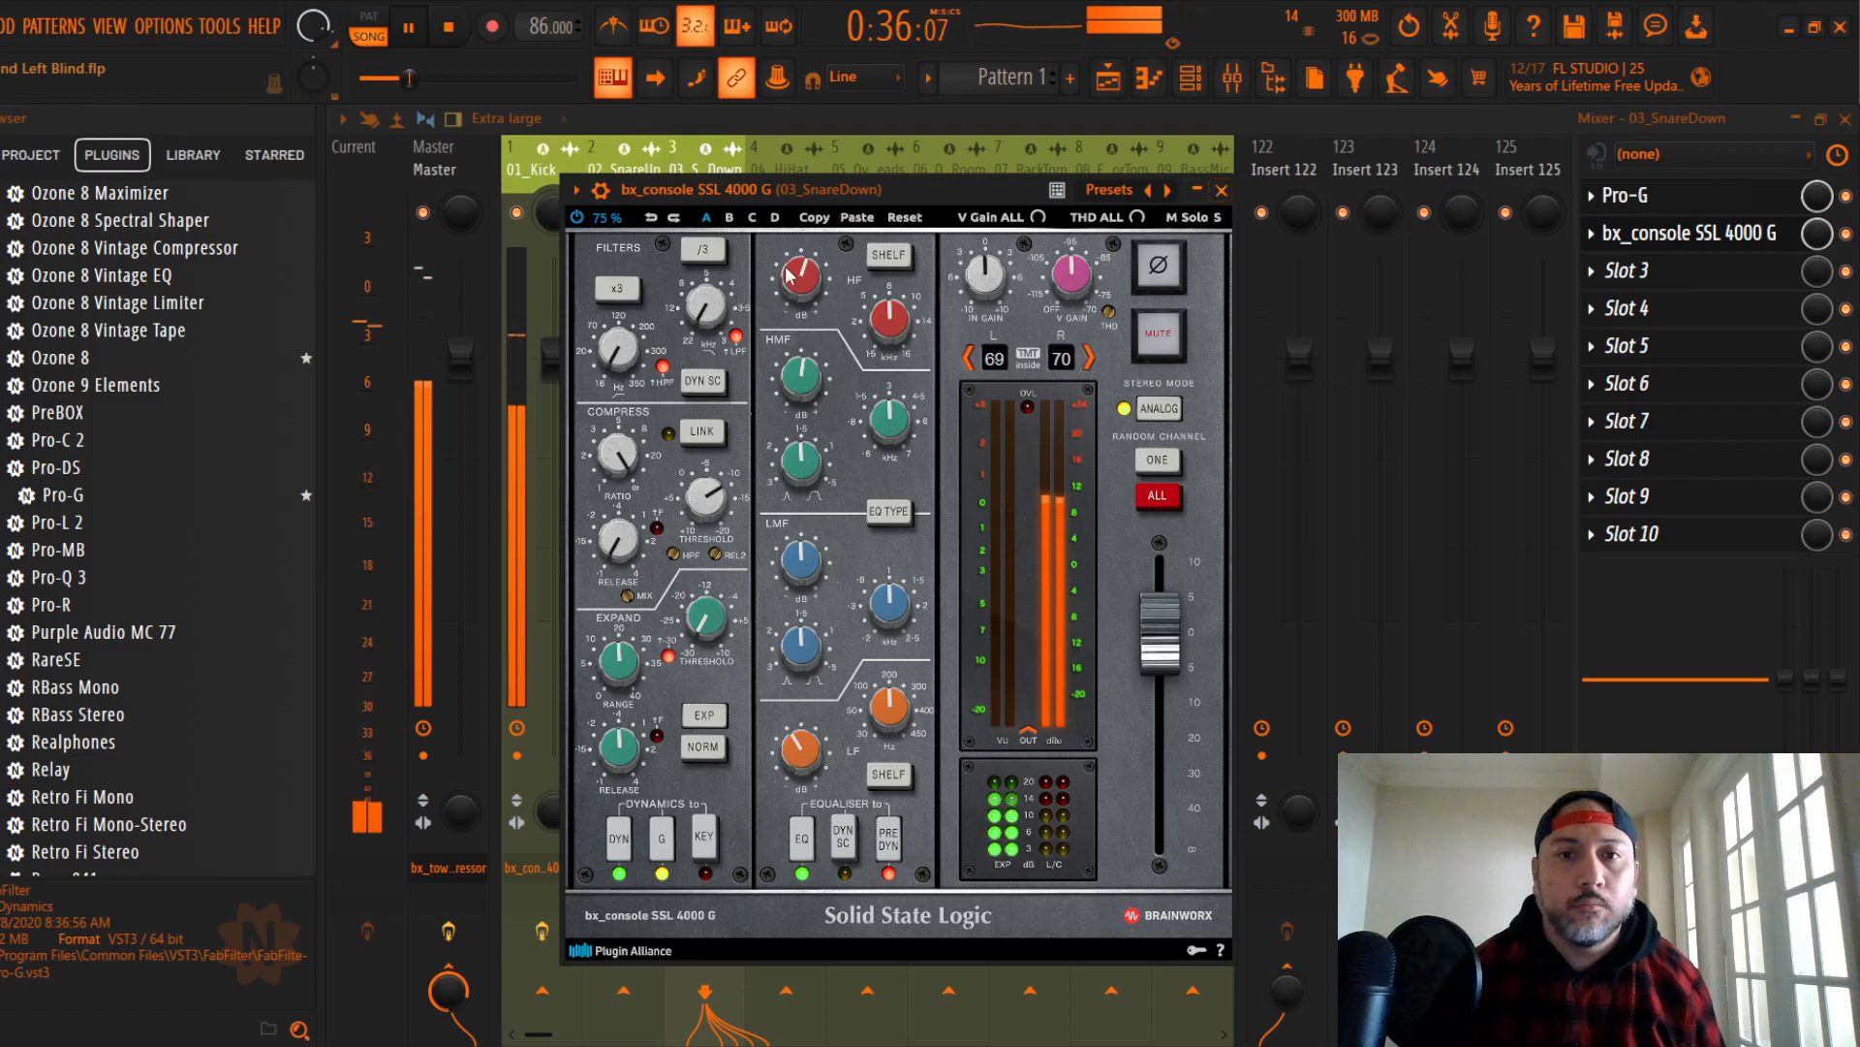
Step: Close the console, lower 03_SnareDown's mixer fader to -2.9 dB, and unmute 04_HiHat with its fader at -4.1 dB
left_click(1222, 190)
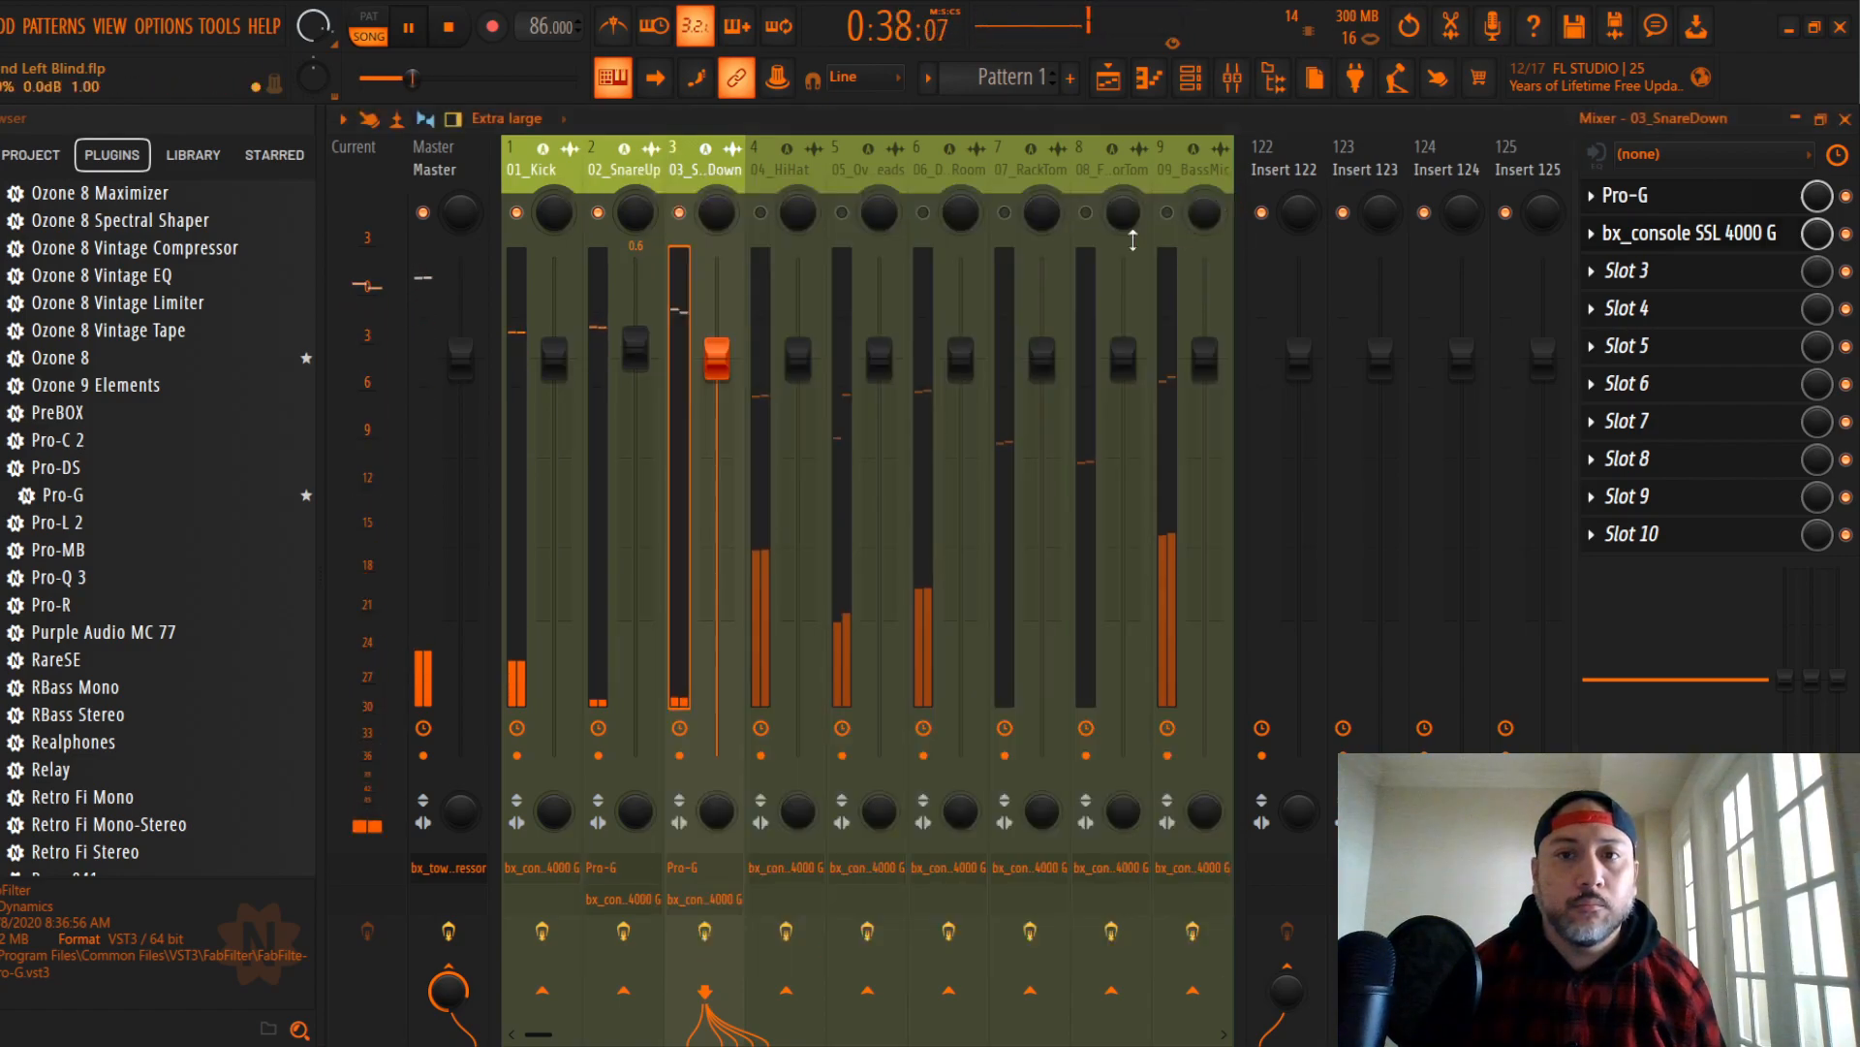
left_click_drag(717, 358, 717, 409)
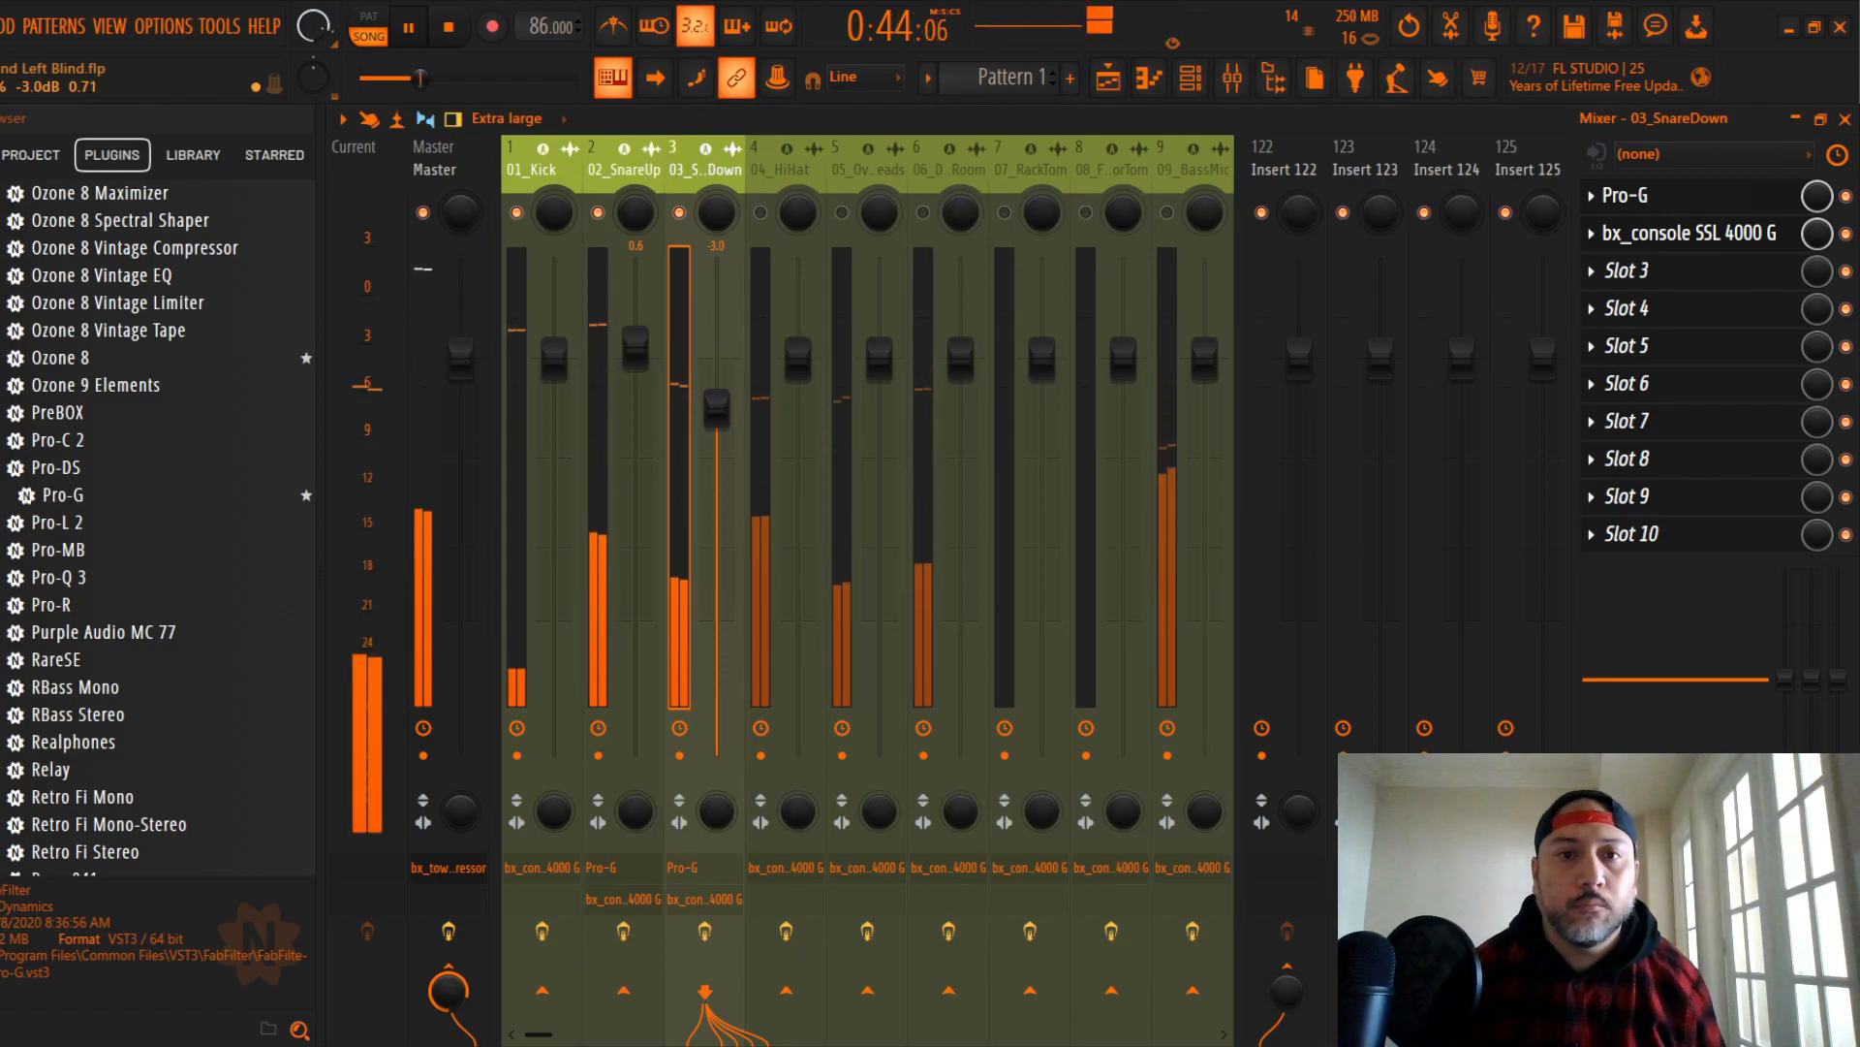
left_click(775, 171)
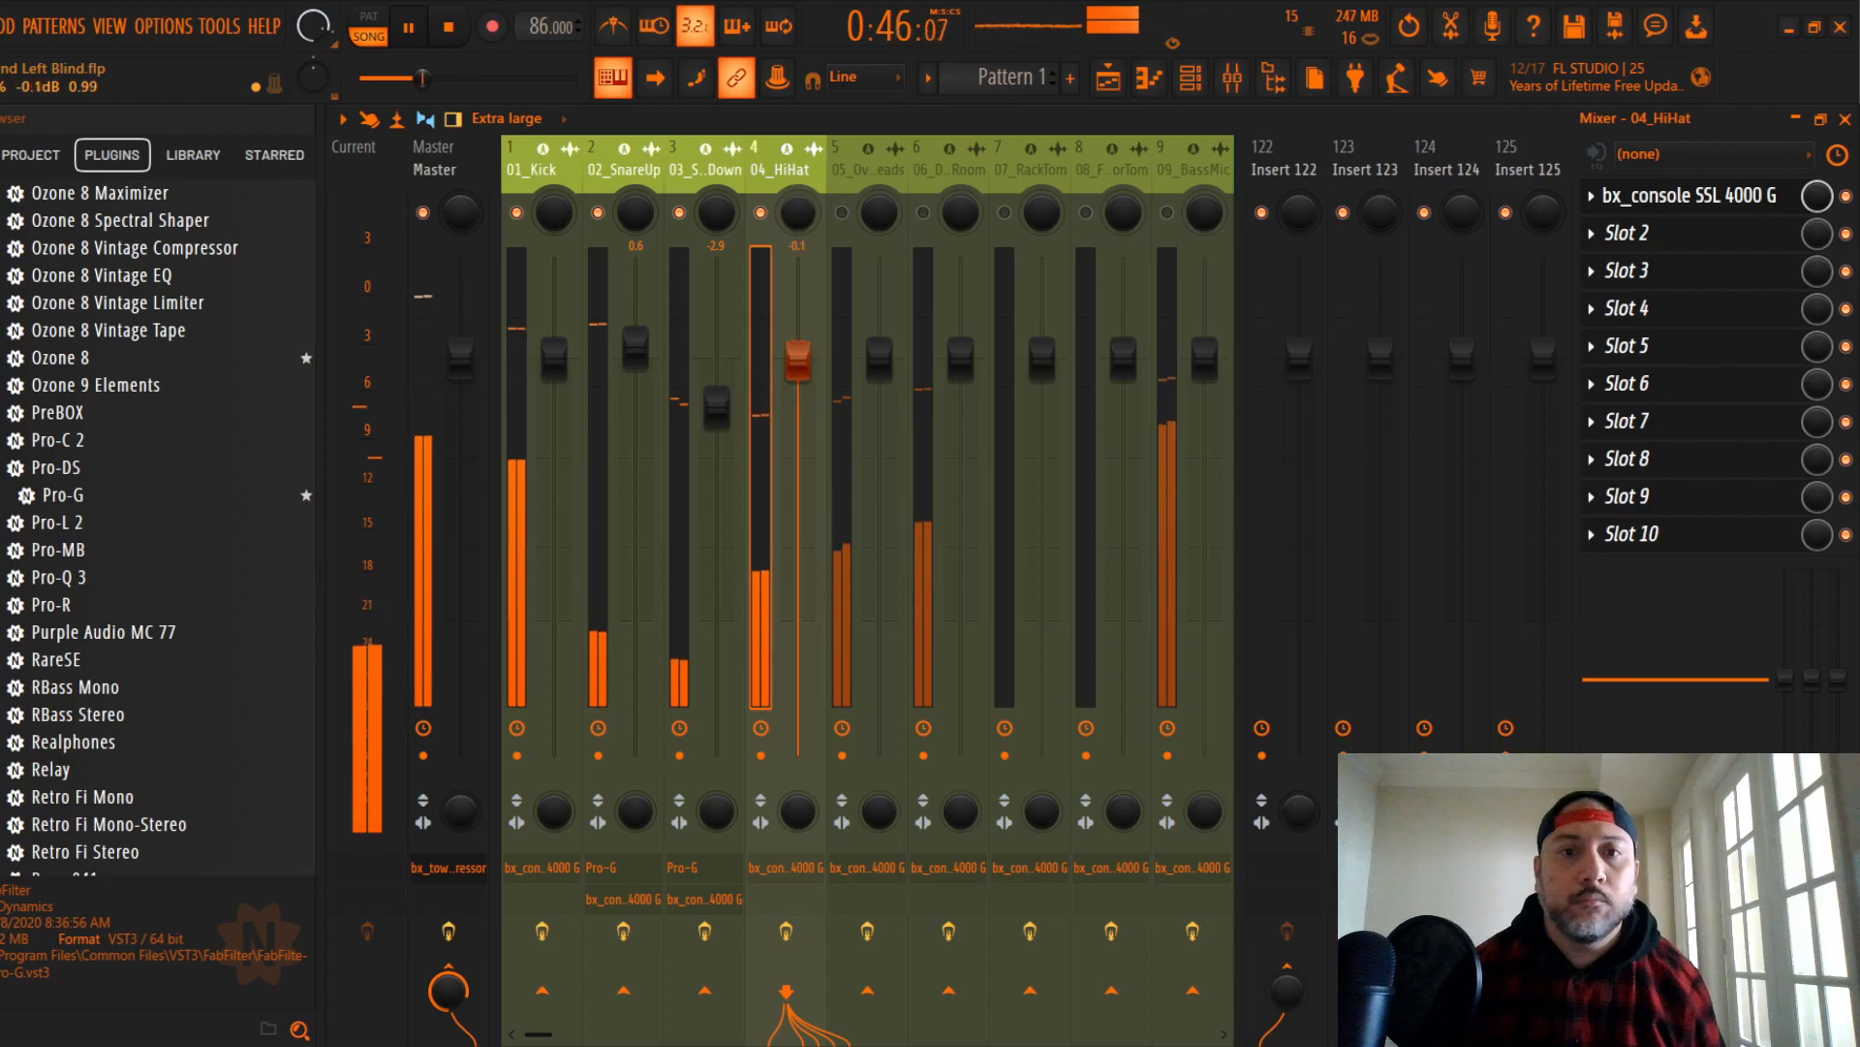
left_click_drag(797, 357, 797, 427)
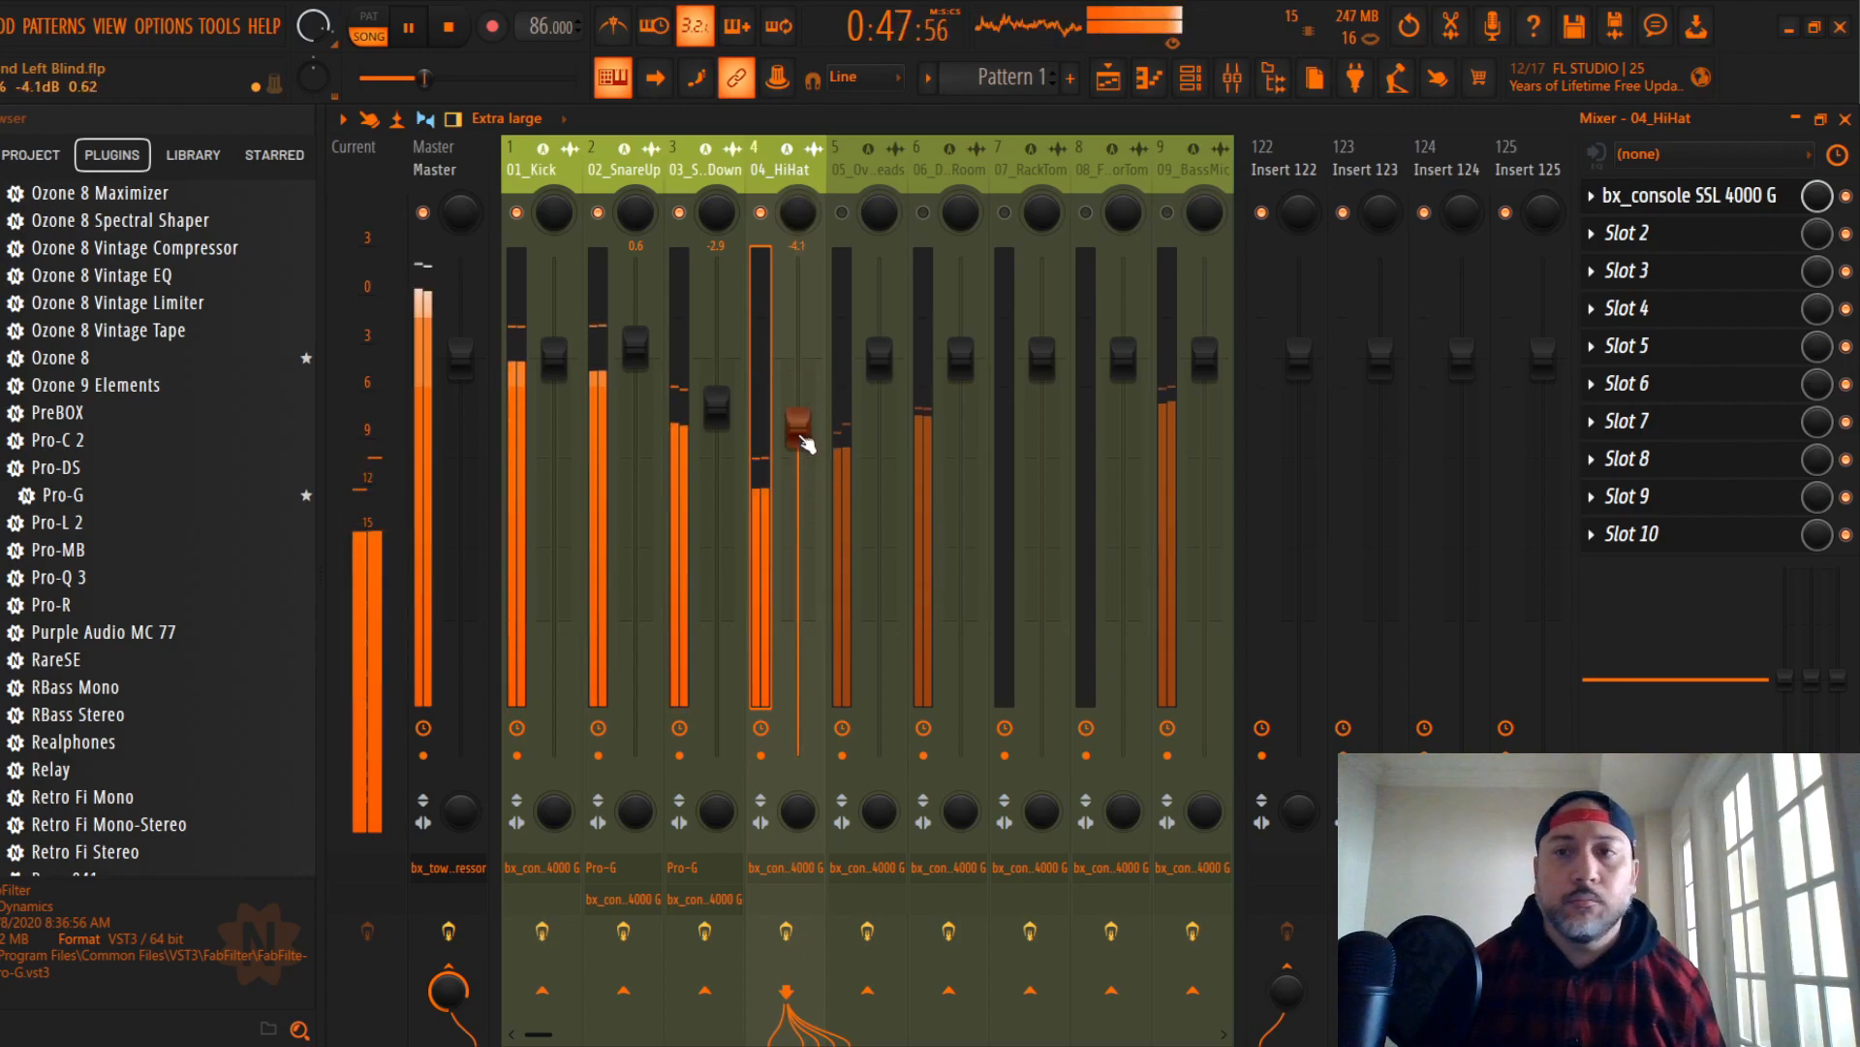
Step: Open 04_HiHat's bx_console SSL 4000 G, raise the compressor ratio to maximum, shorten the release and set the threshold to -11.0 dB
left_click(1691, 195)
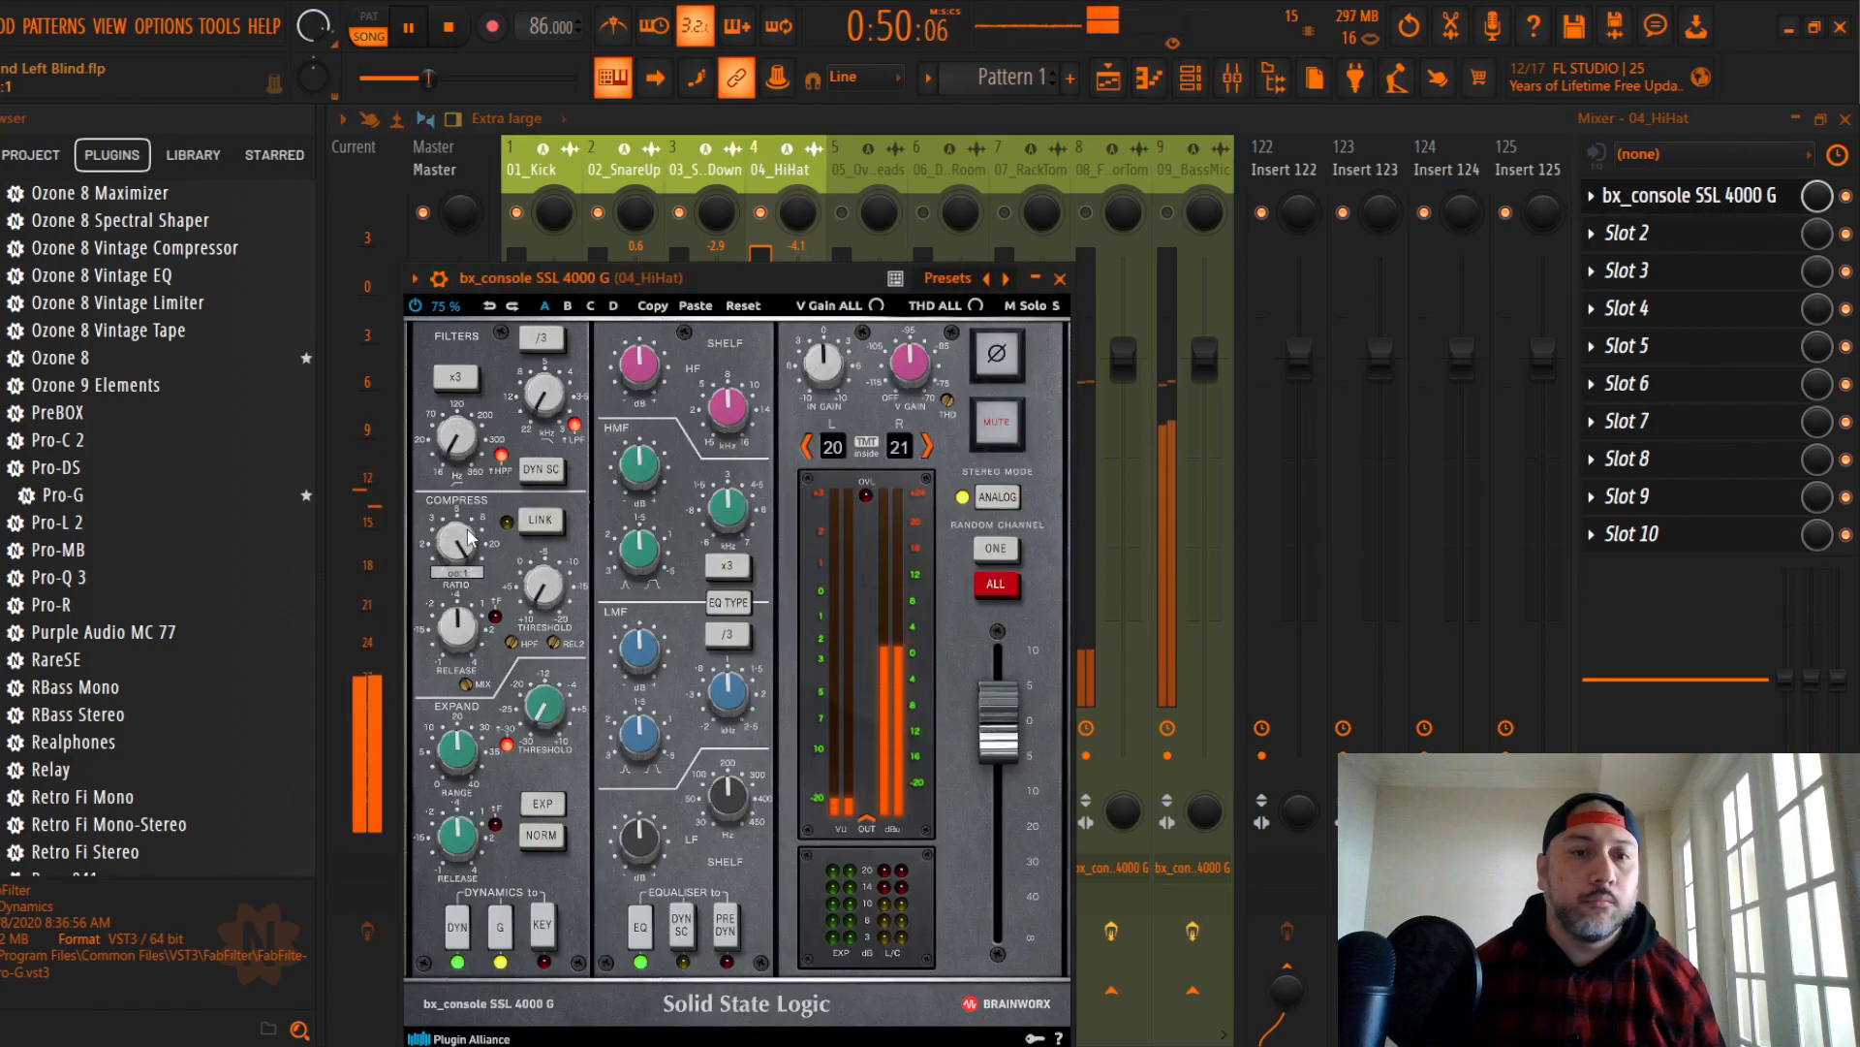
left_click_drag(755, 287, 875, 176)
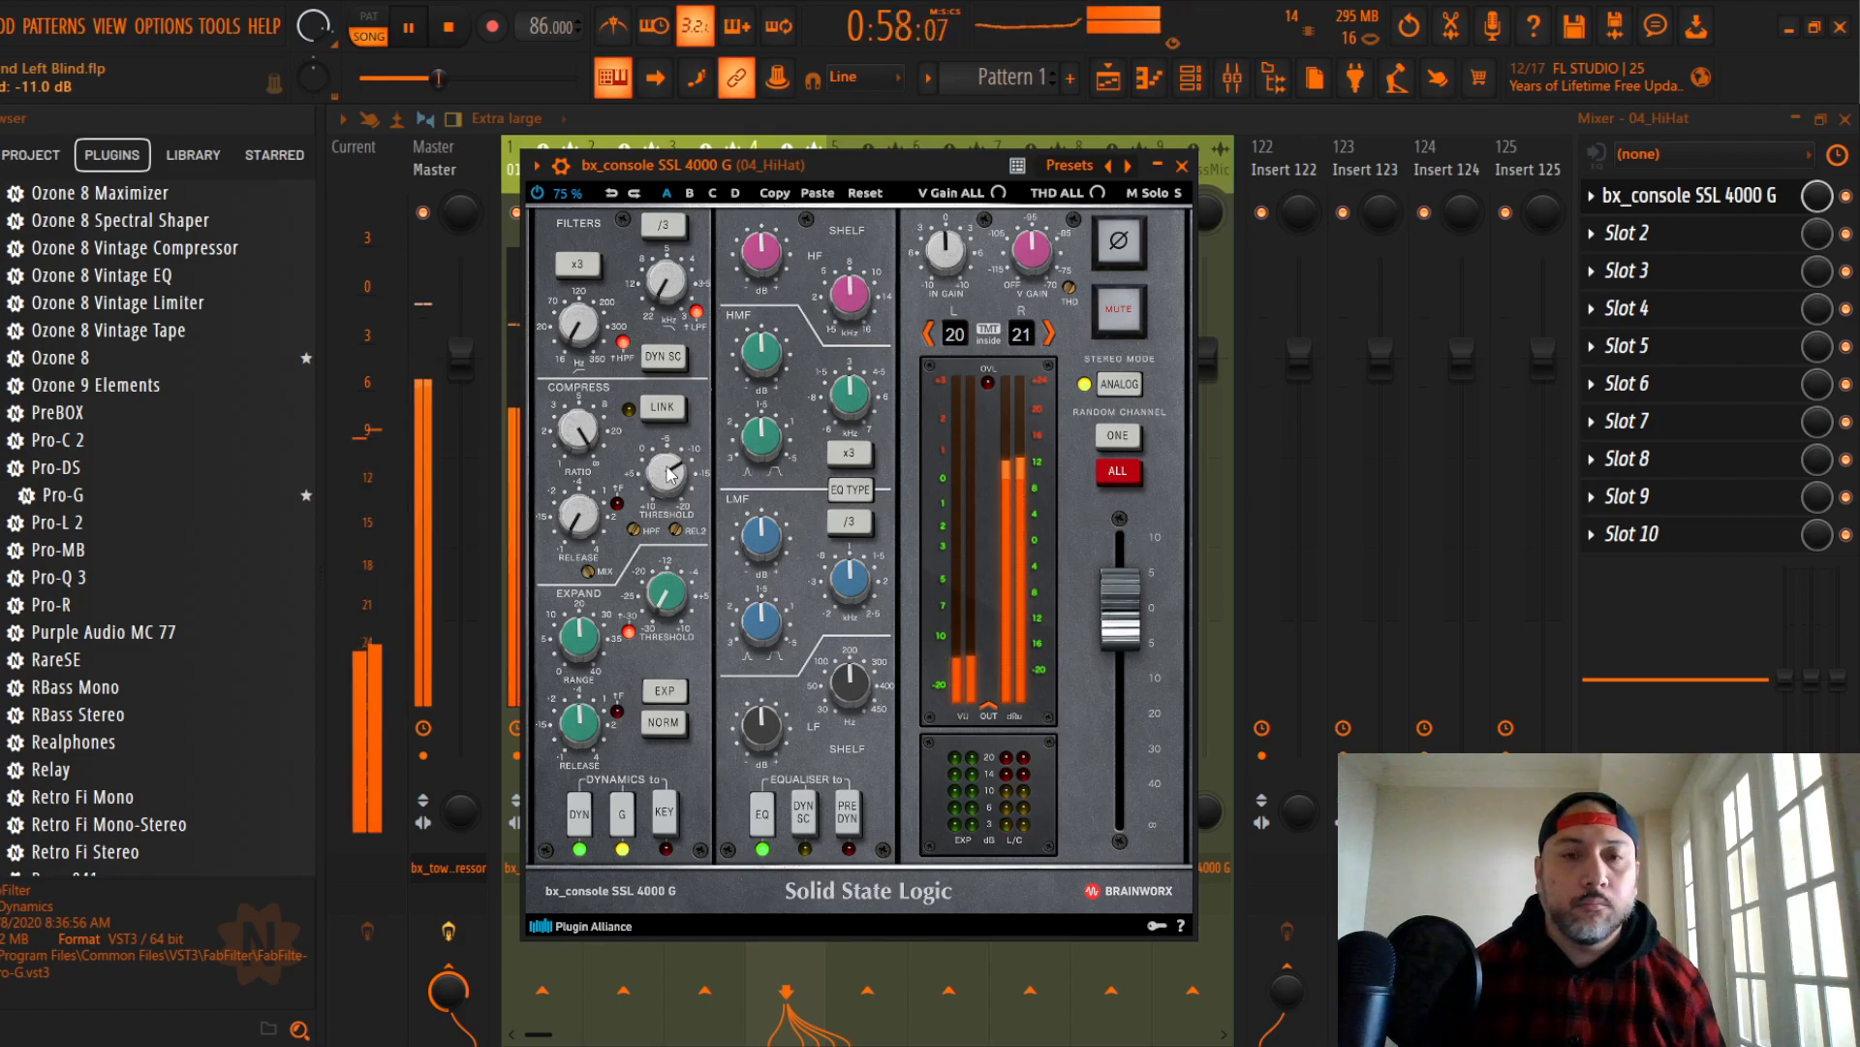
Step: Place the 04_HiHat EQ before the dynamics, switch the EQ type, boost HF, cut LF and leave the LMF gain at 0.0 dB
left_click(851, 491)
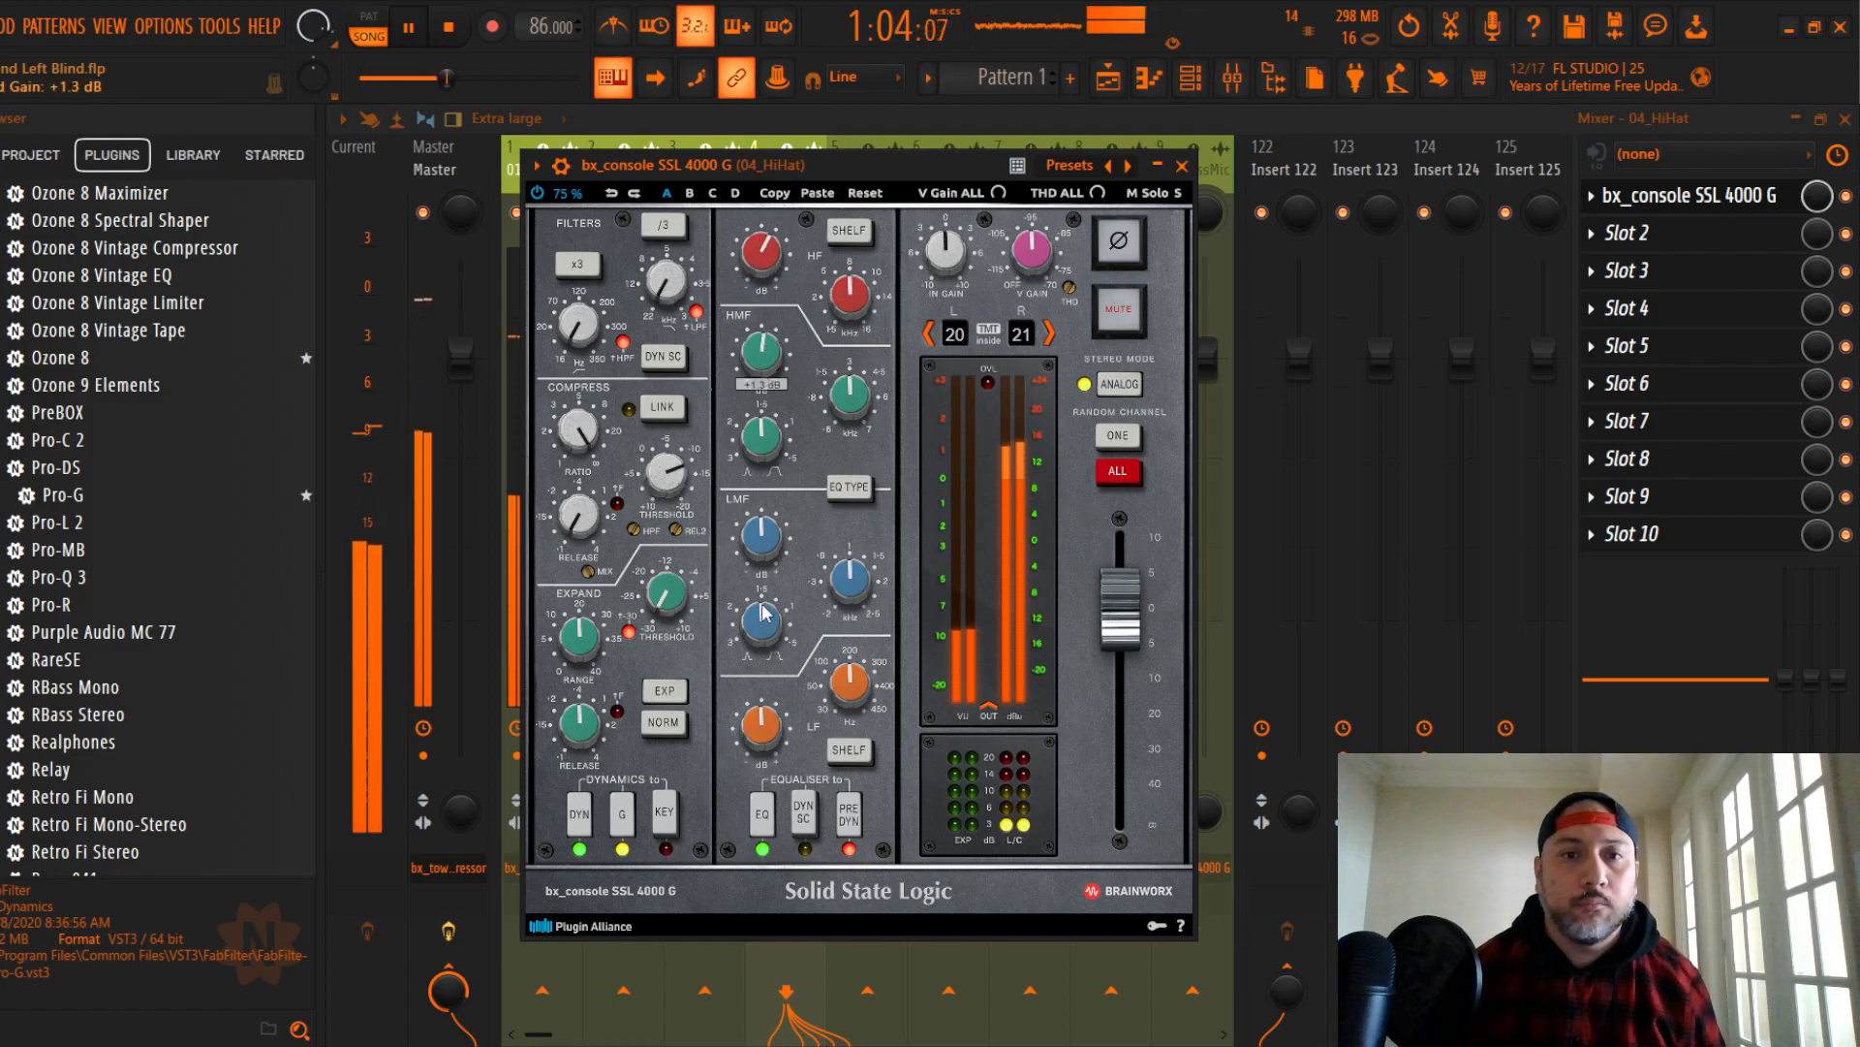
left_click_drag(769, 557, 761, 518)
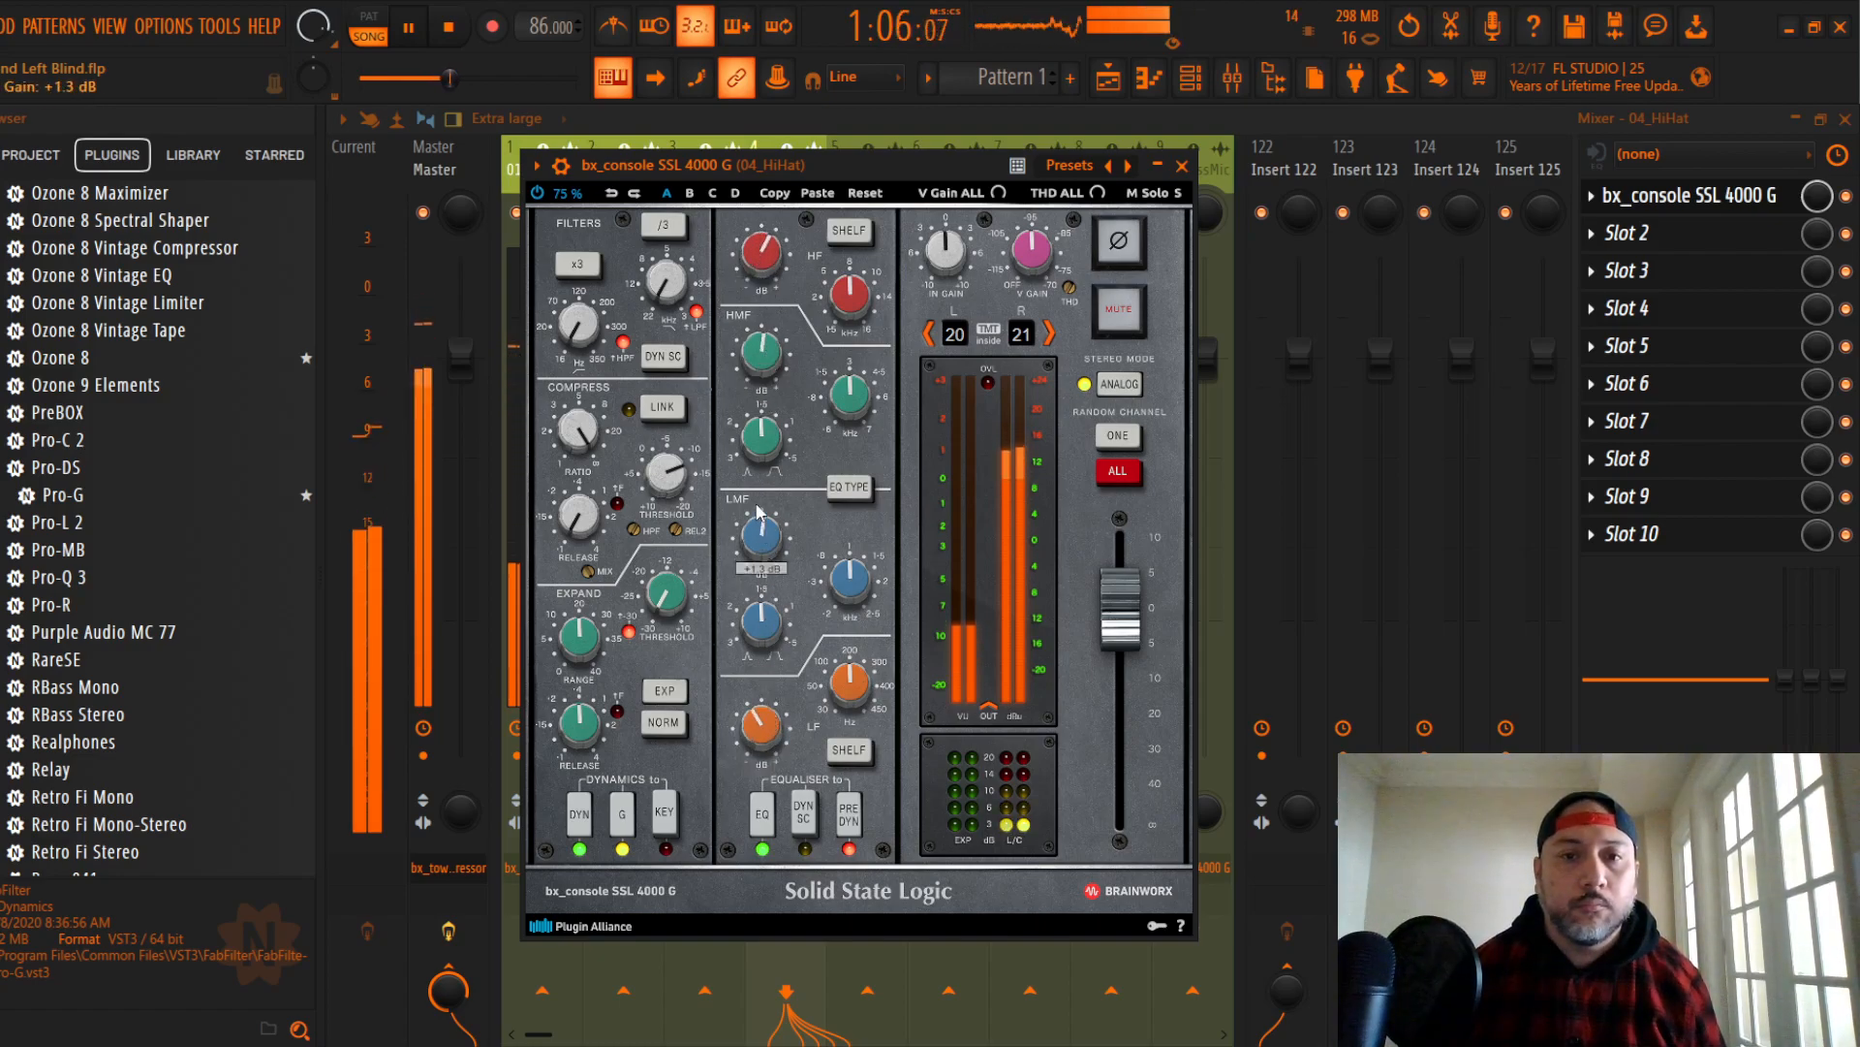
scroll(763, 539, "up", 1)
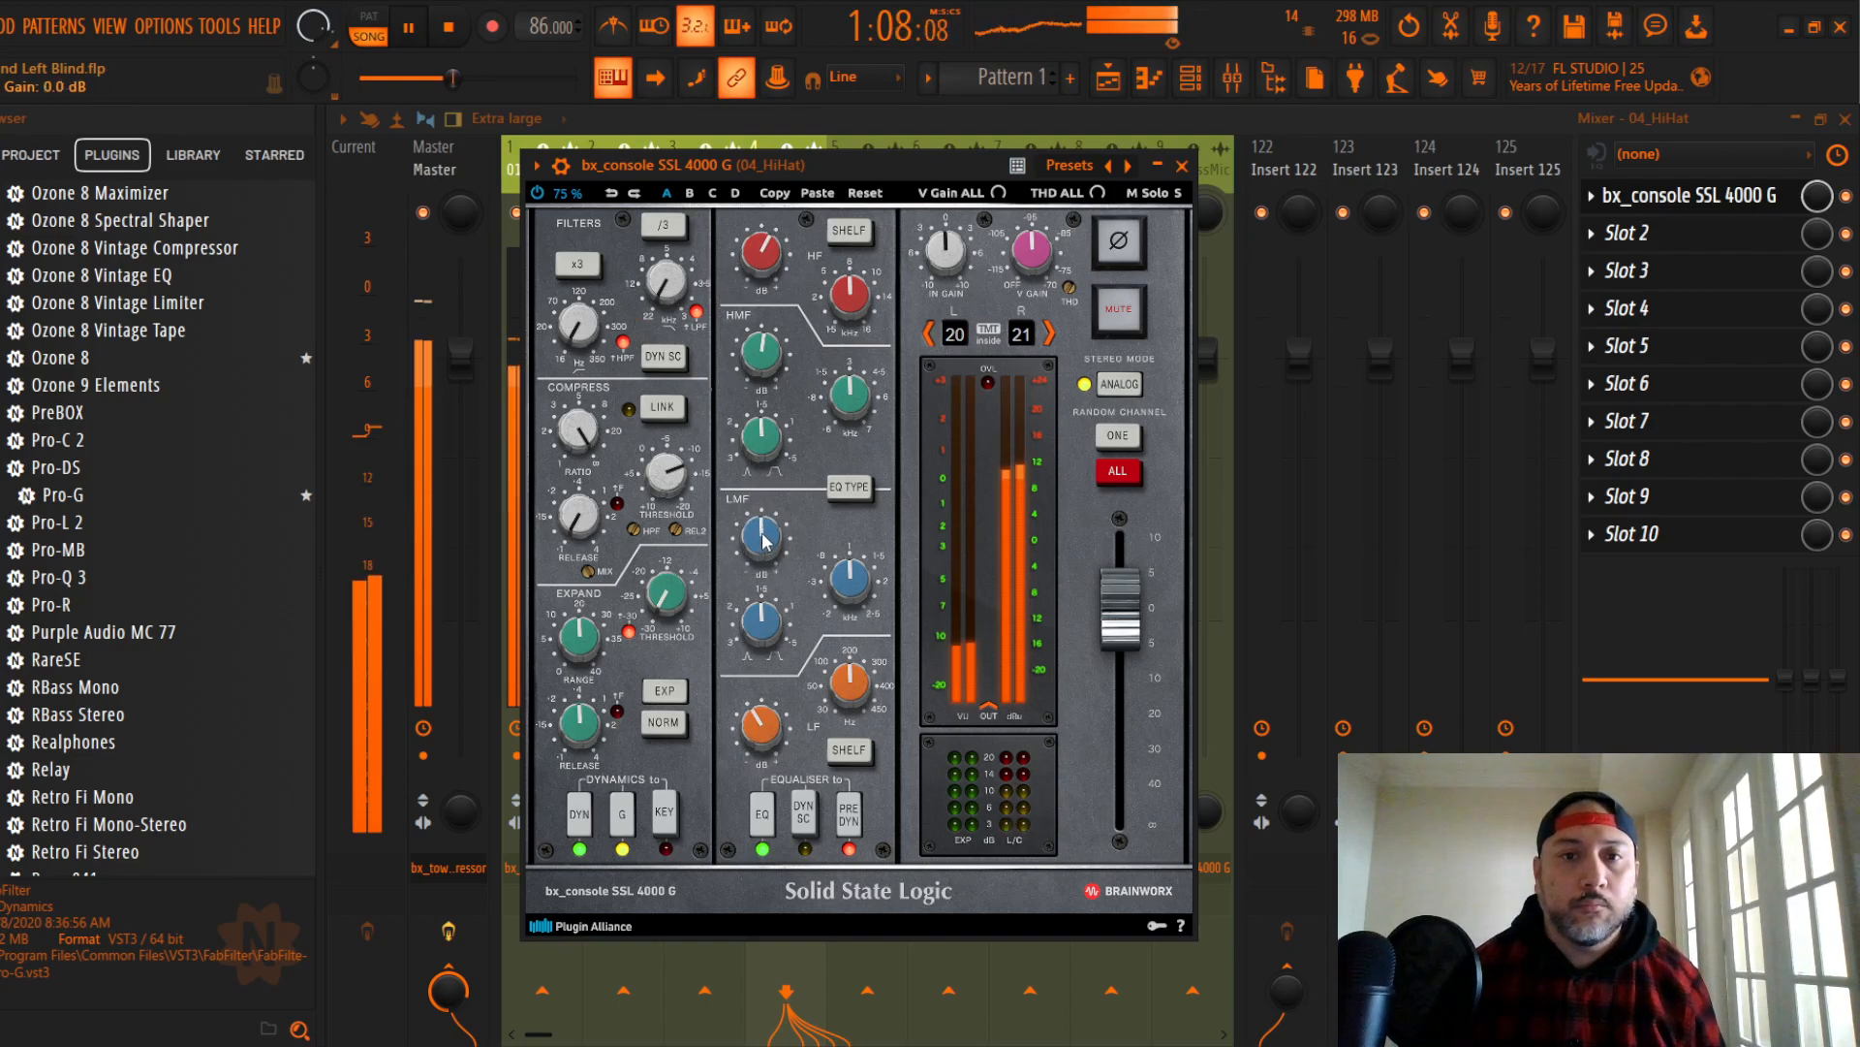
Step: Close the 04_HiHat console and lower the track's mixer fader to -5.0 dB
left_click(1182, 167)
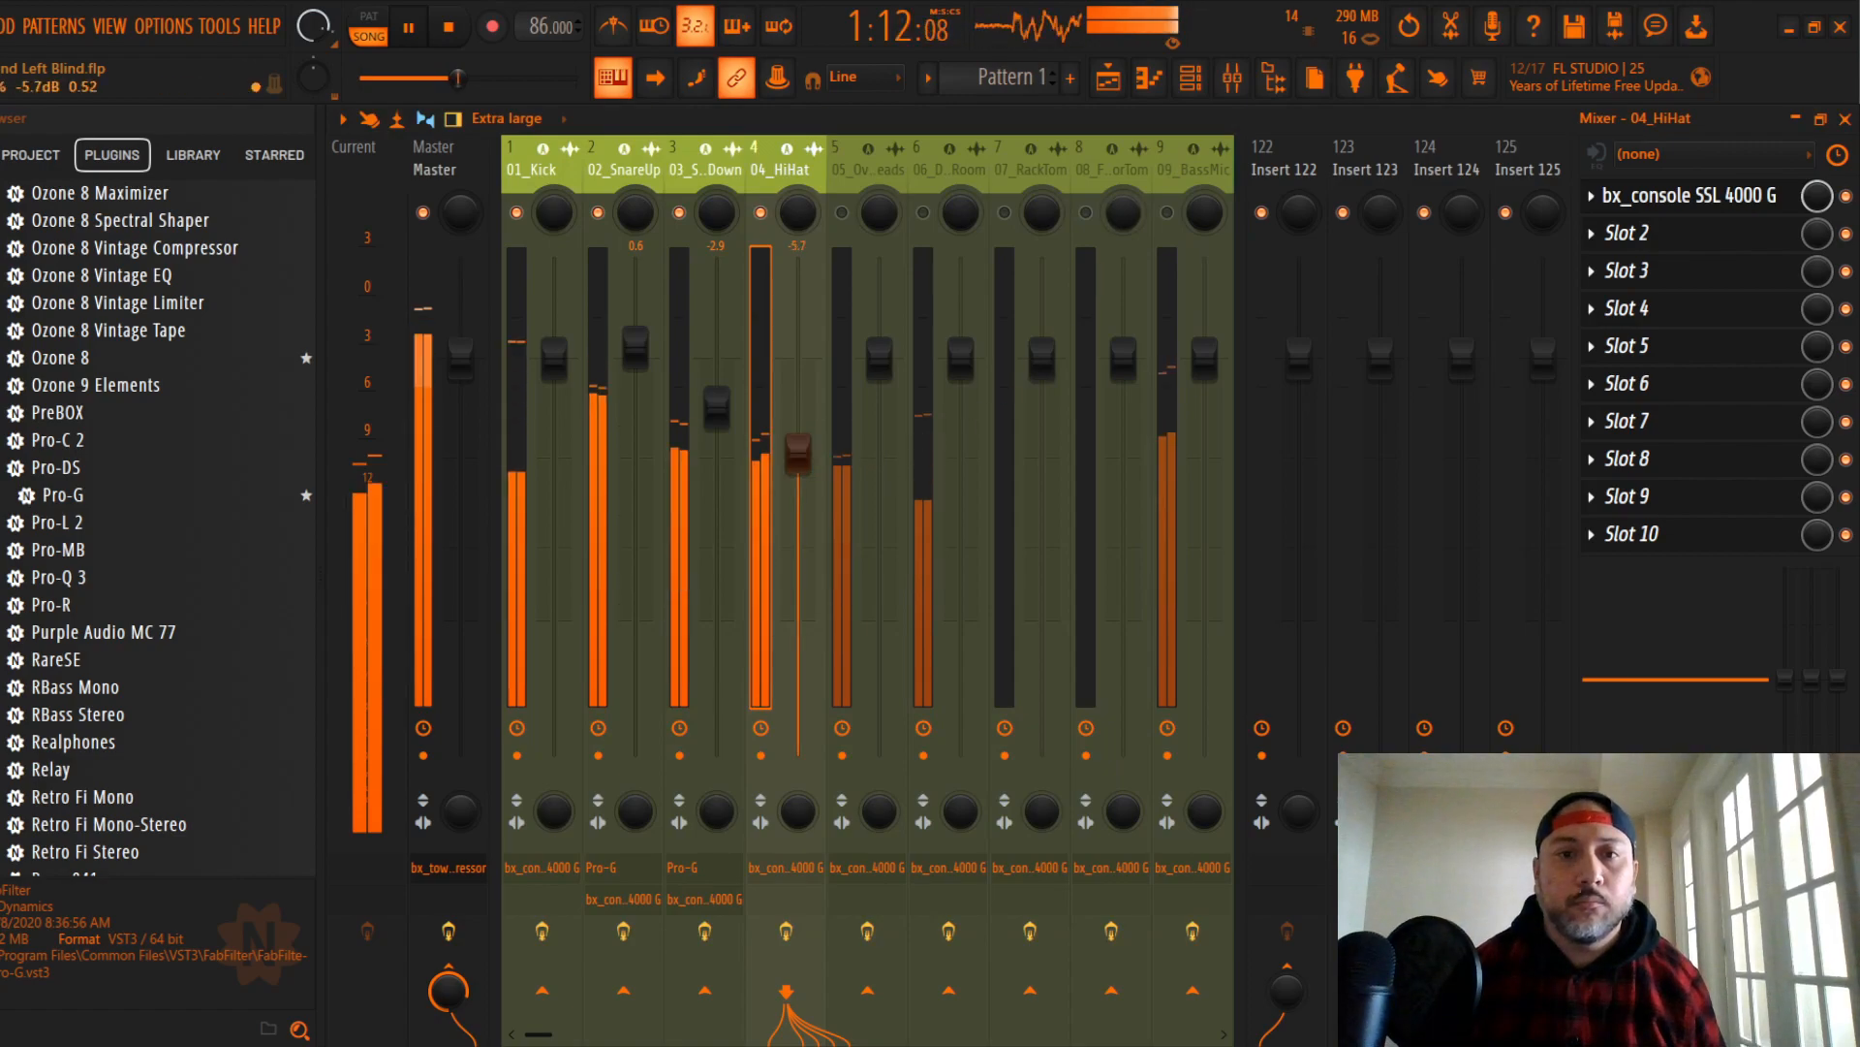
left_click_drag(797, 666, 798, 441)
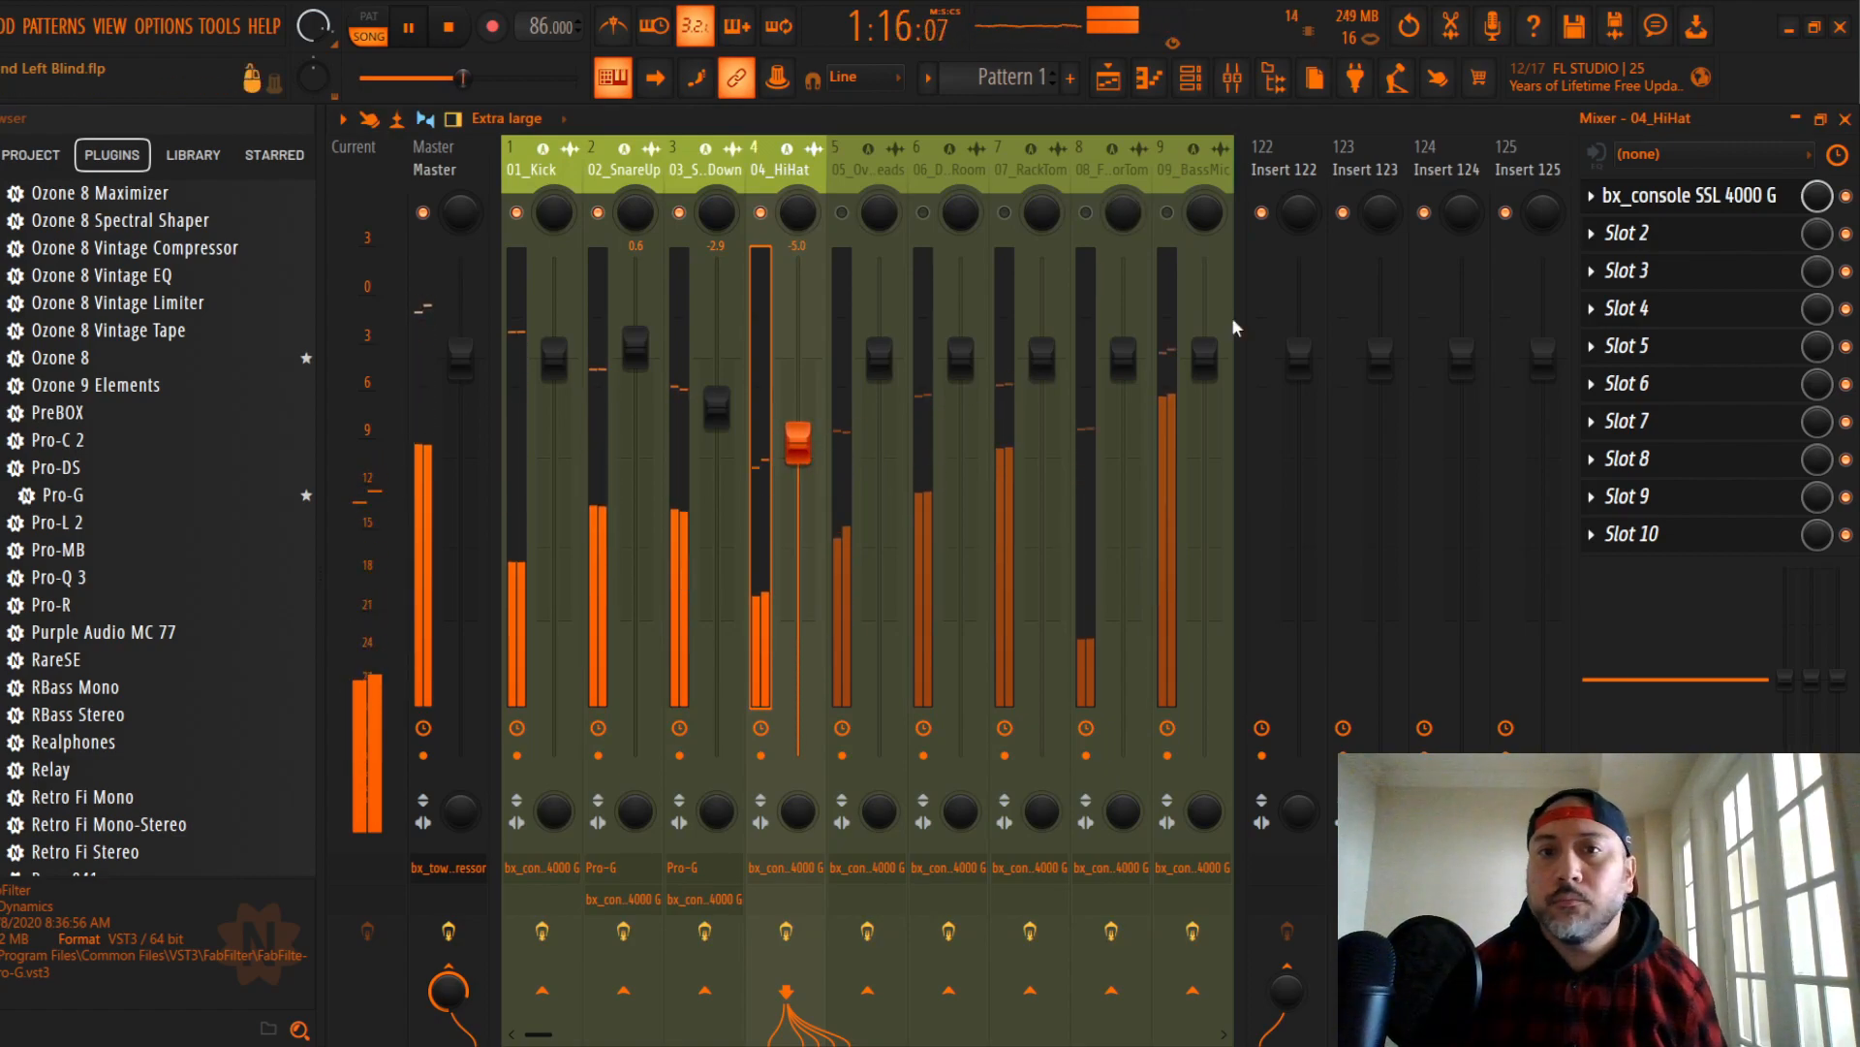
Step: Move playback to about bar 13 in the playlist and return to the mixer
left_click(1844, 119)
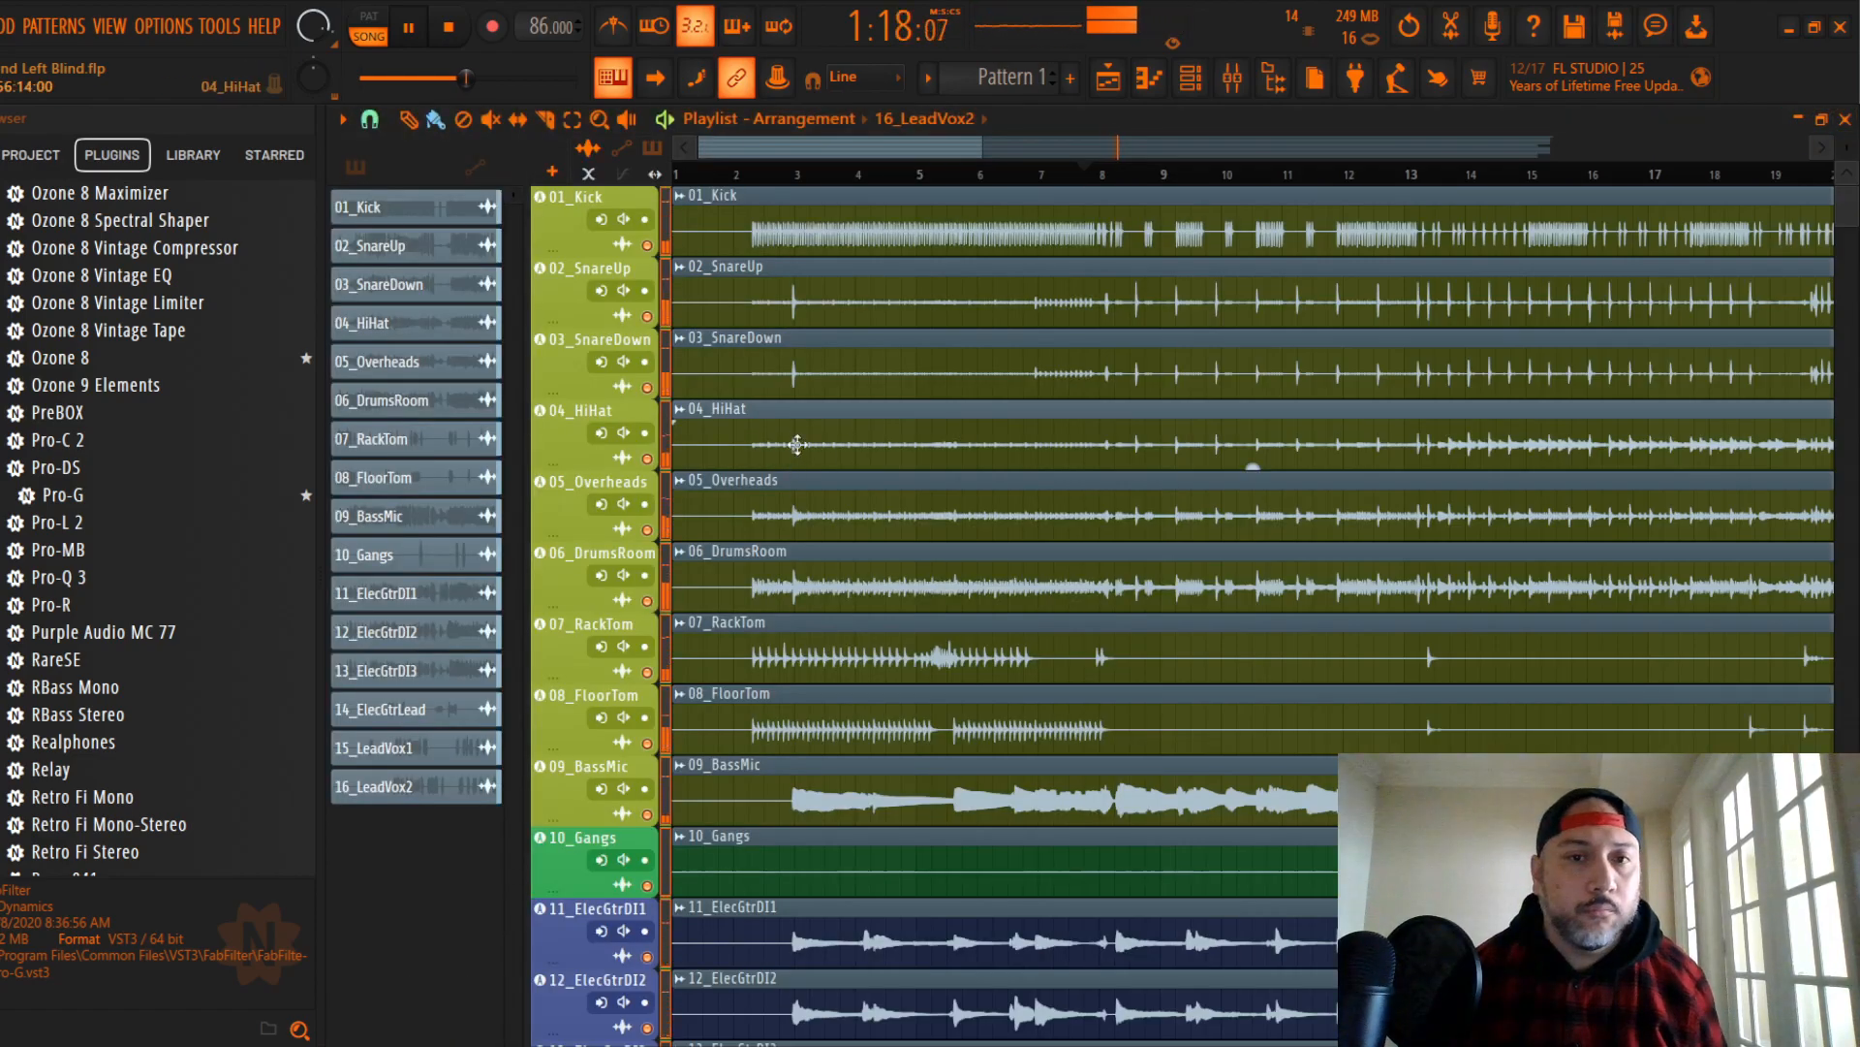
left_click_drag(901, 146, 969, 117)
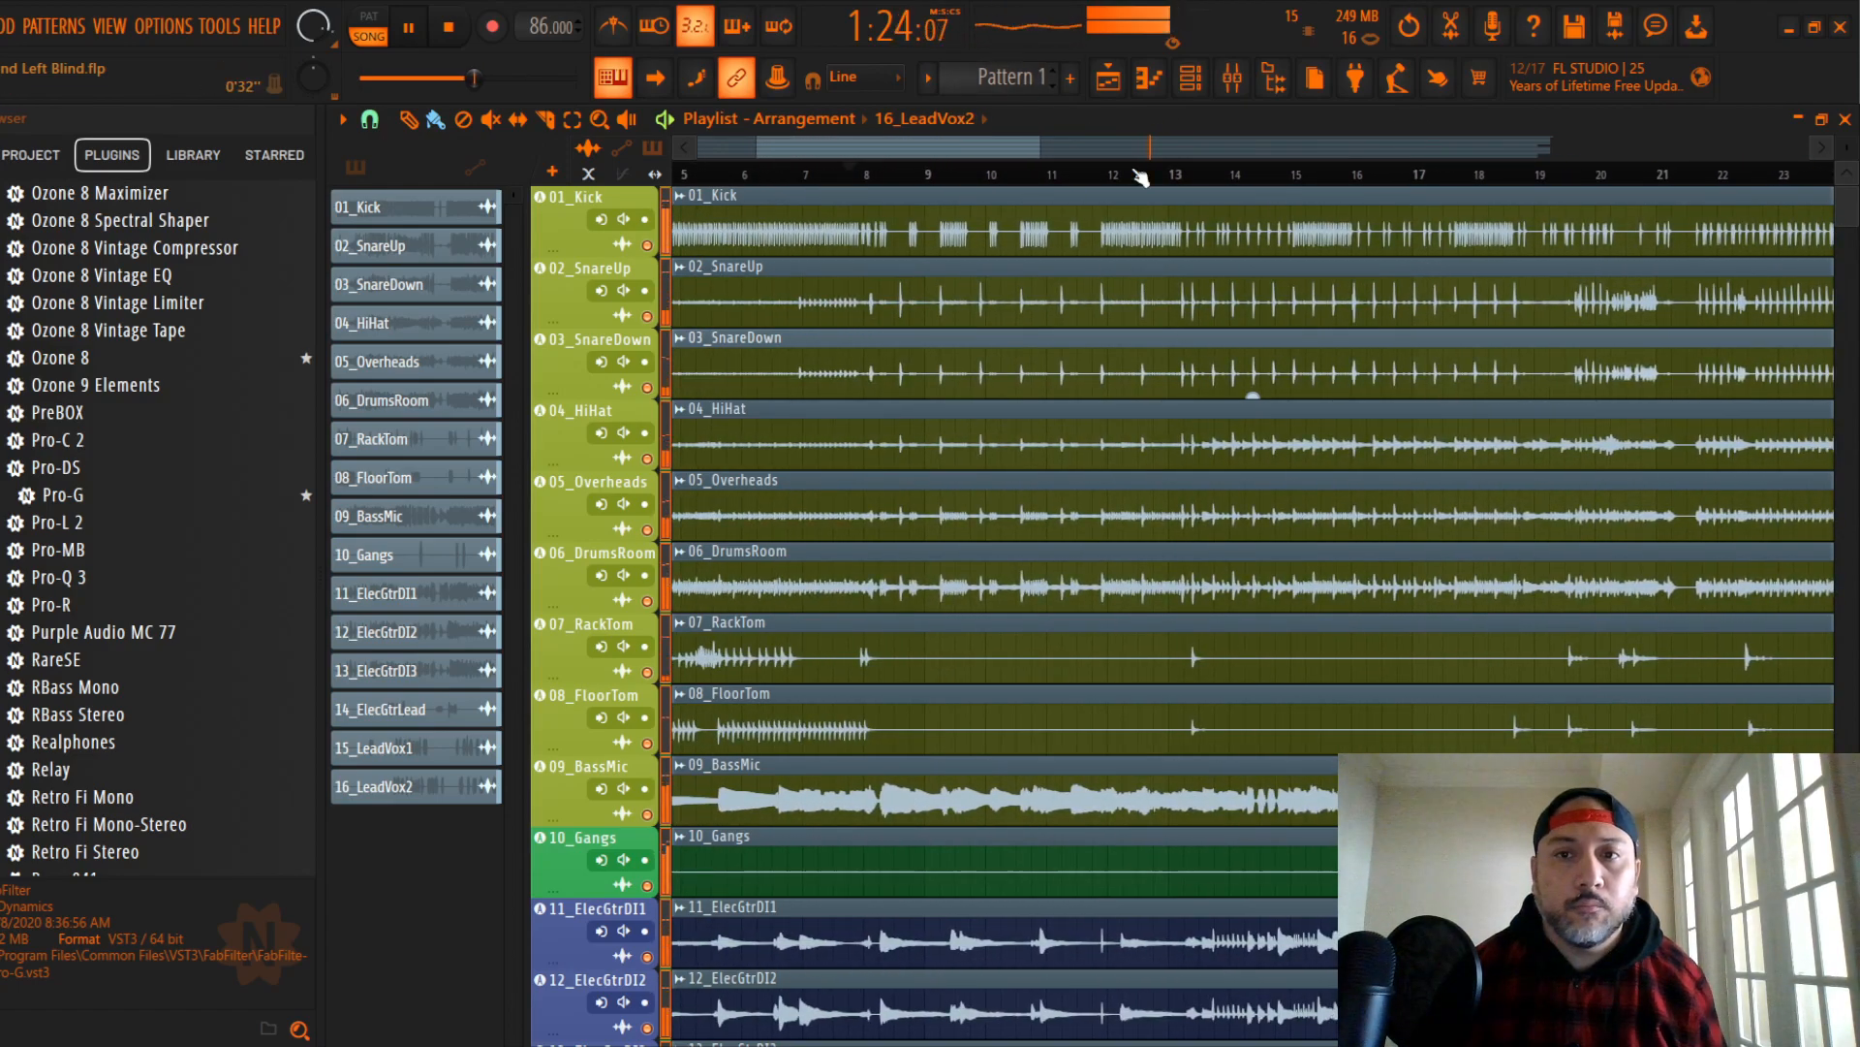
left_click(1180, 171)
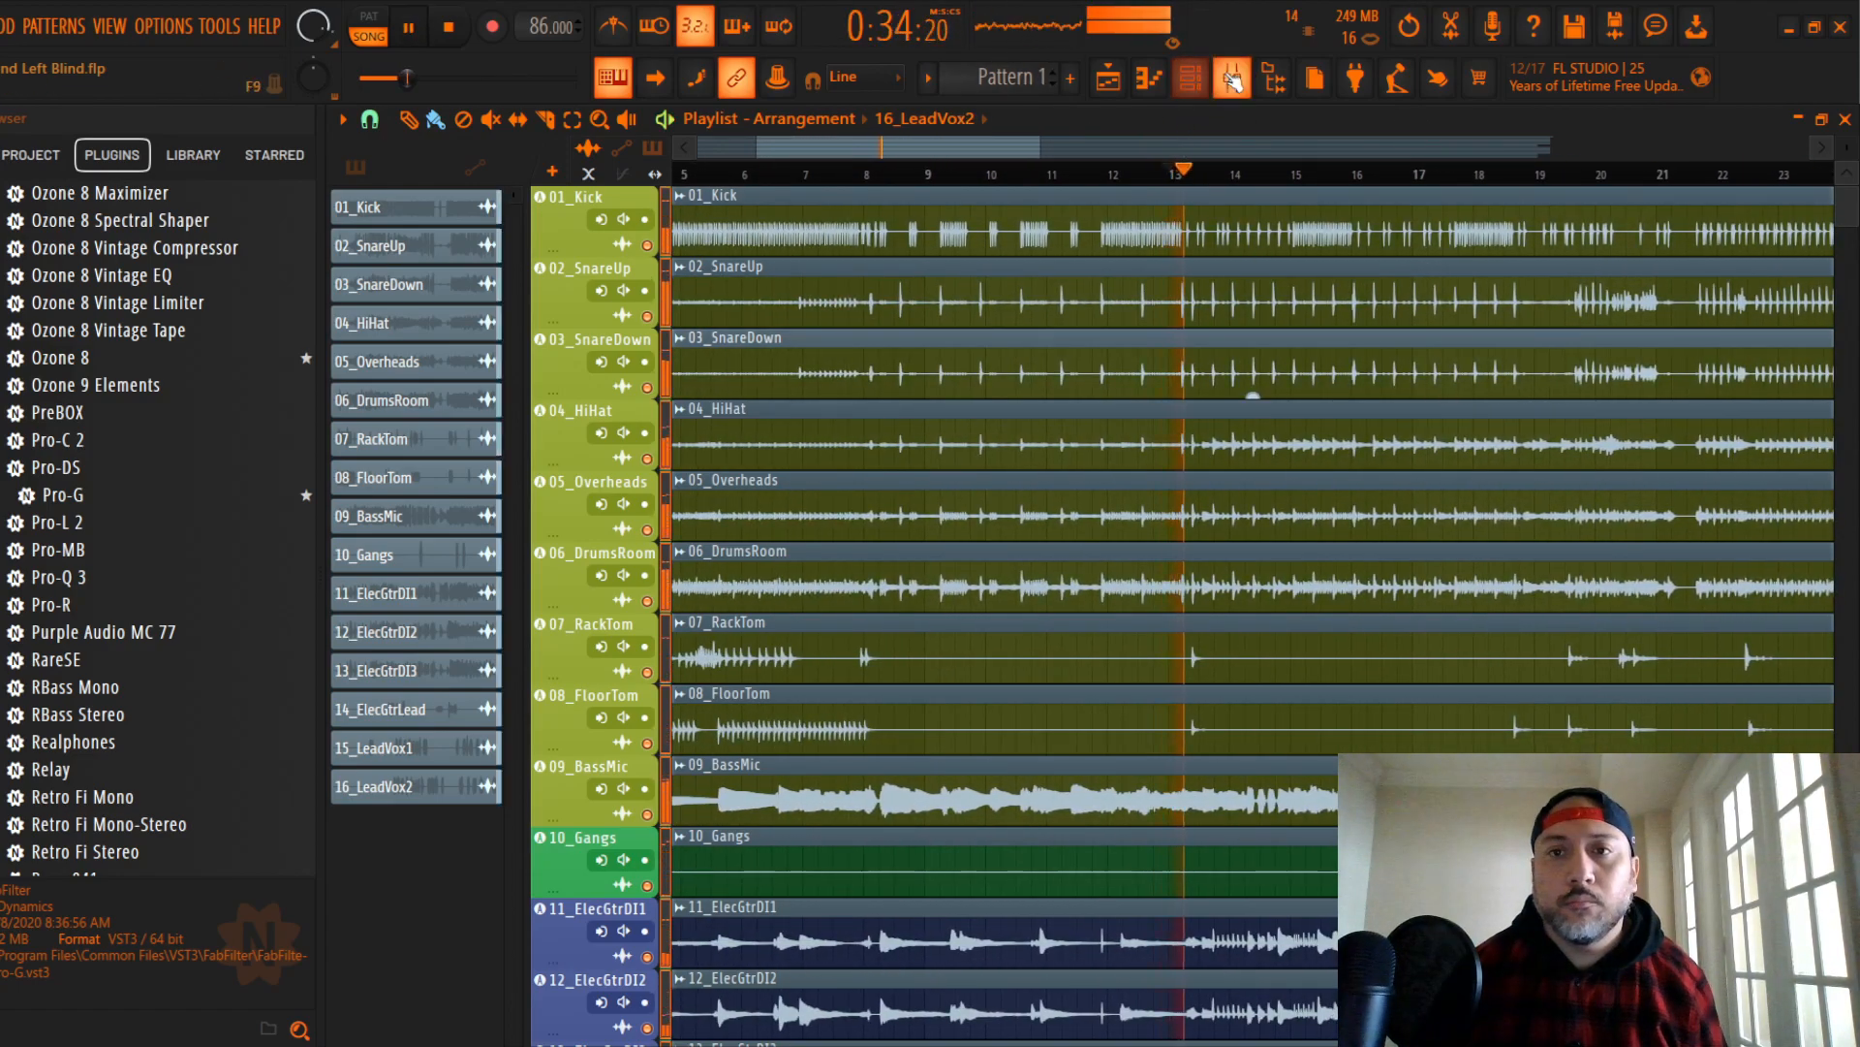
key("F9")
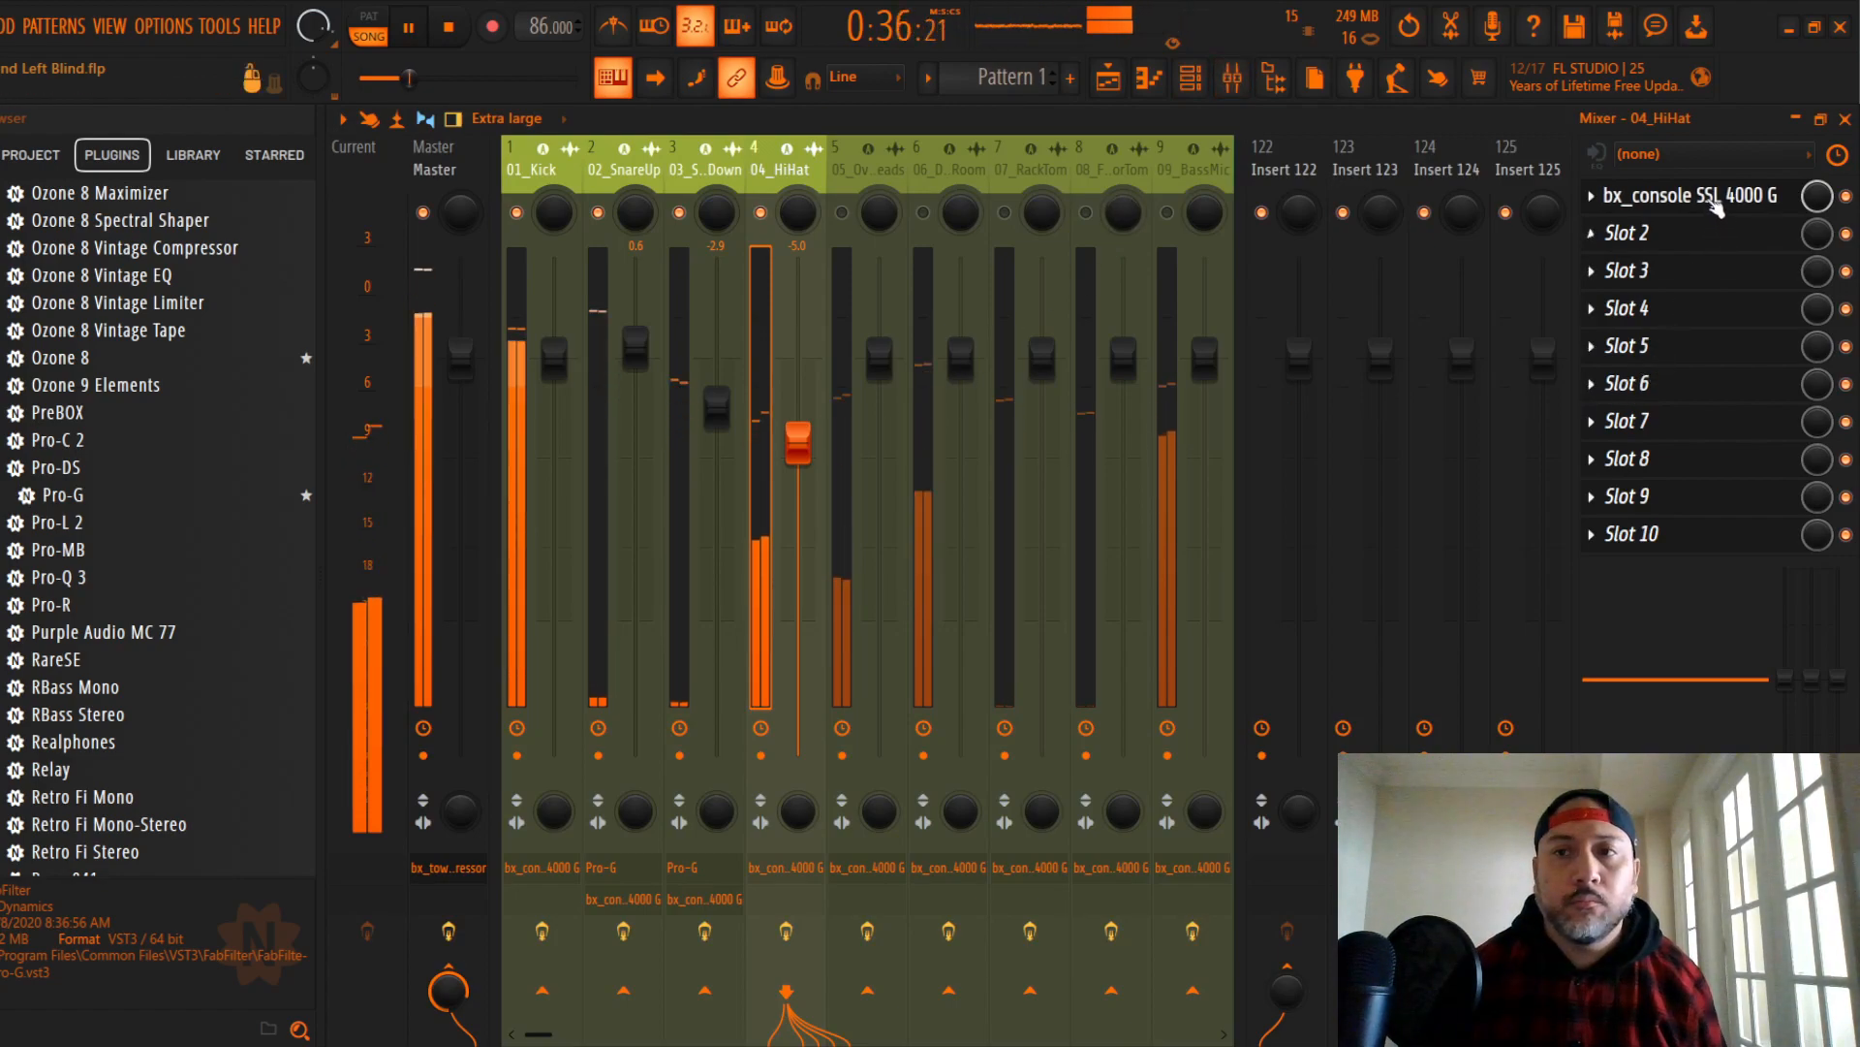
Step: Reopen 04_HiHat's console, reduce the HF gain to +1.1 dB and set the low-pass filter to 13.5 kHz
left_click(1685, 197)
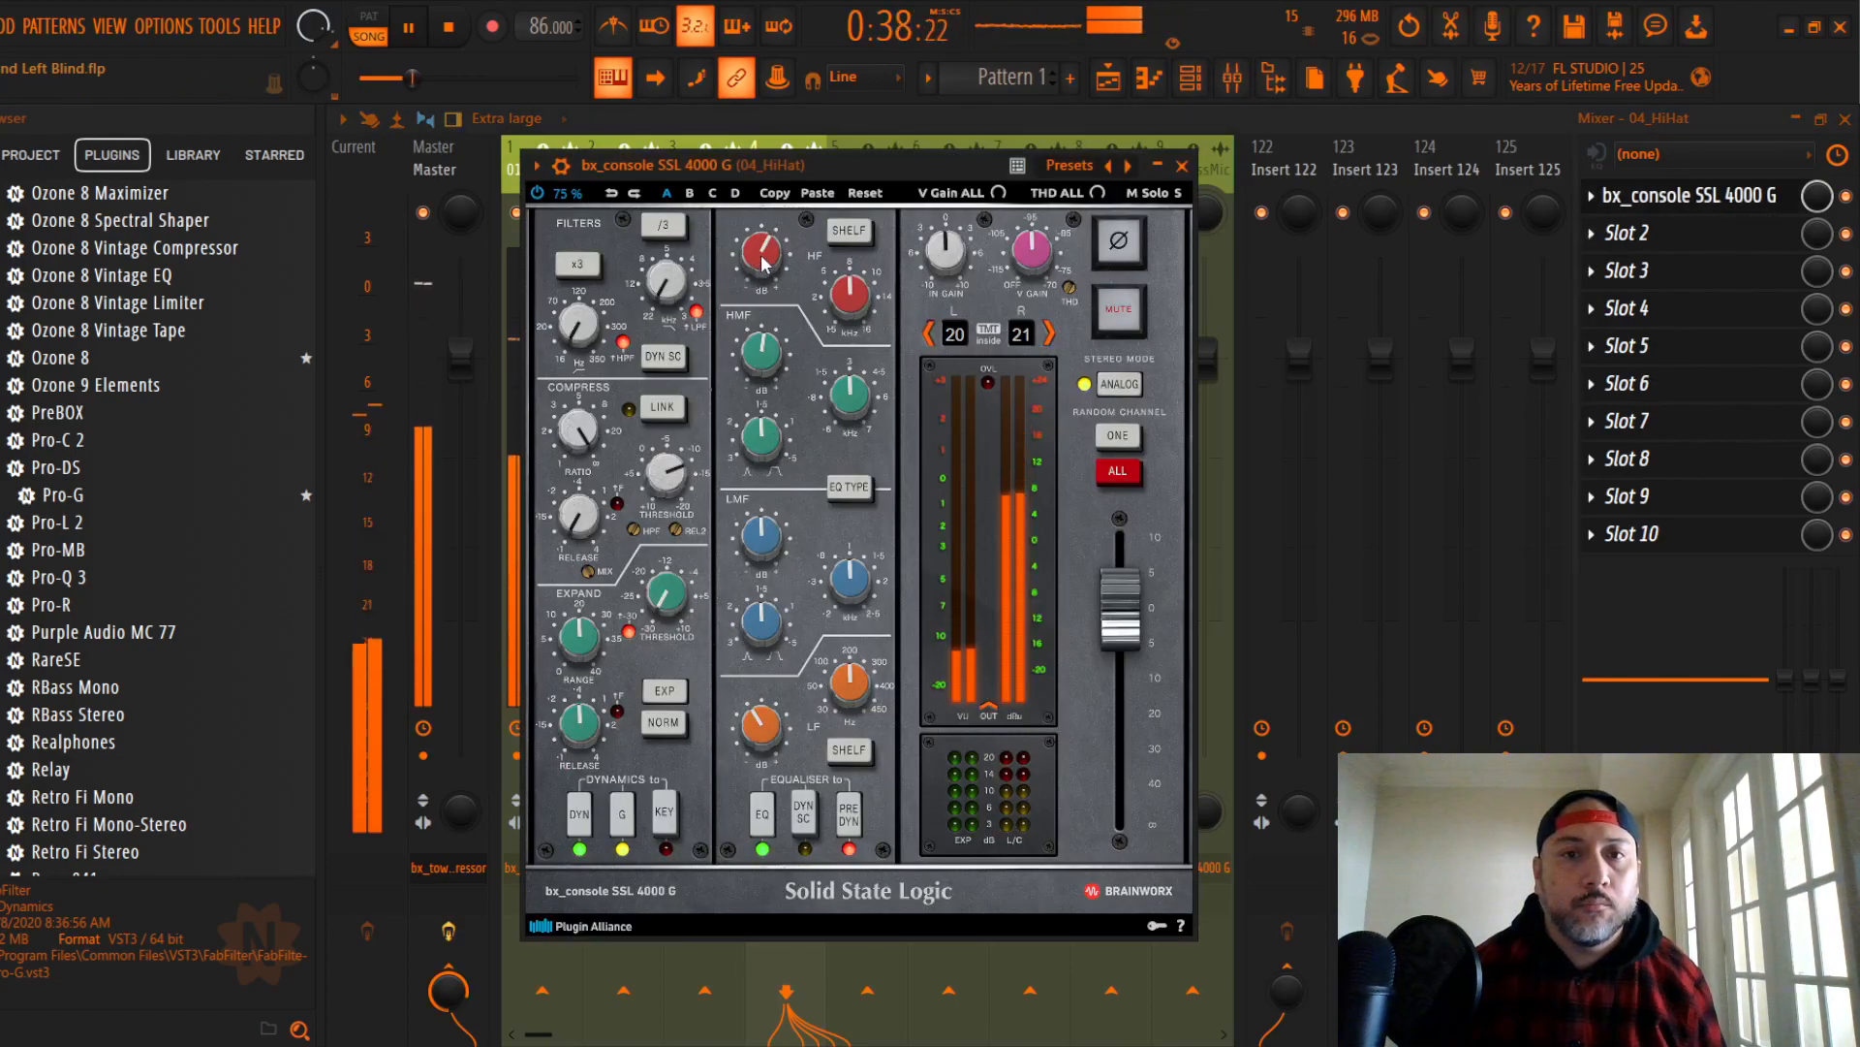
left_click_drag(762, 332, 762, 363)
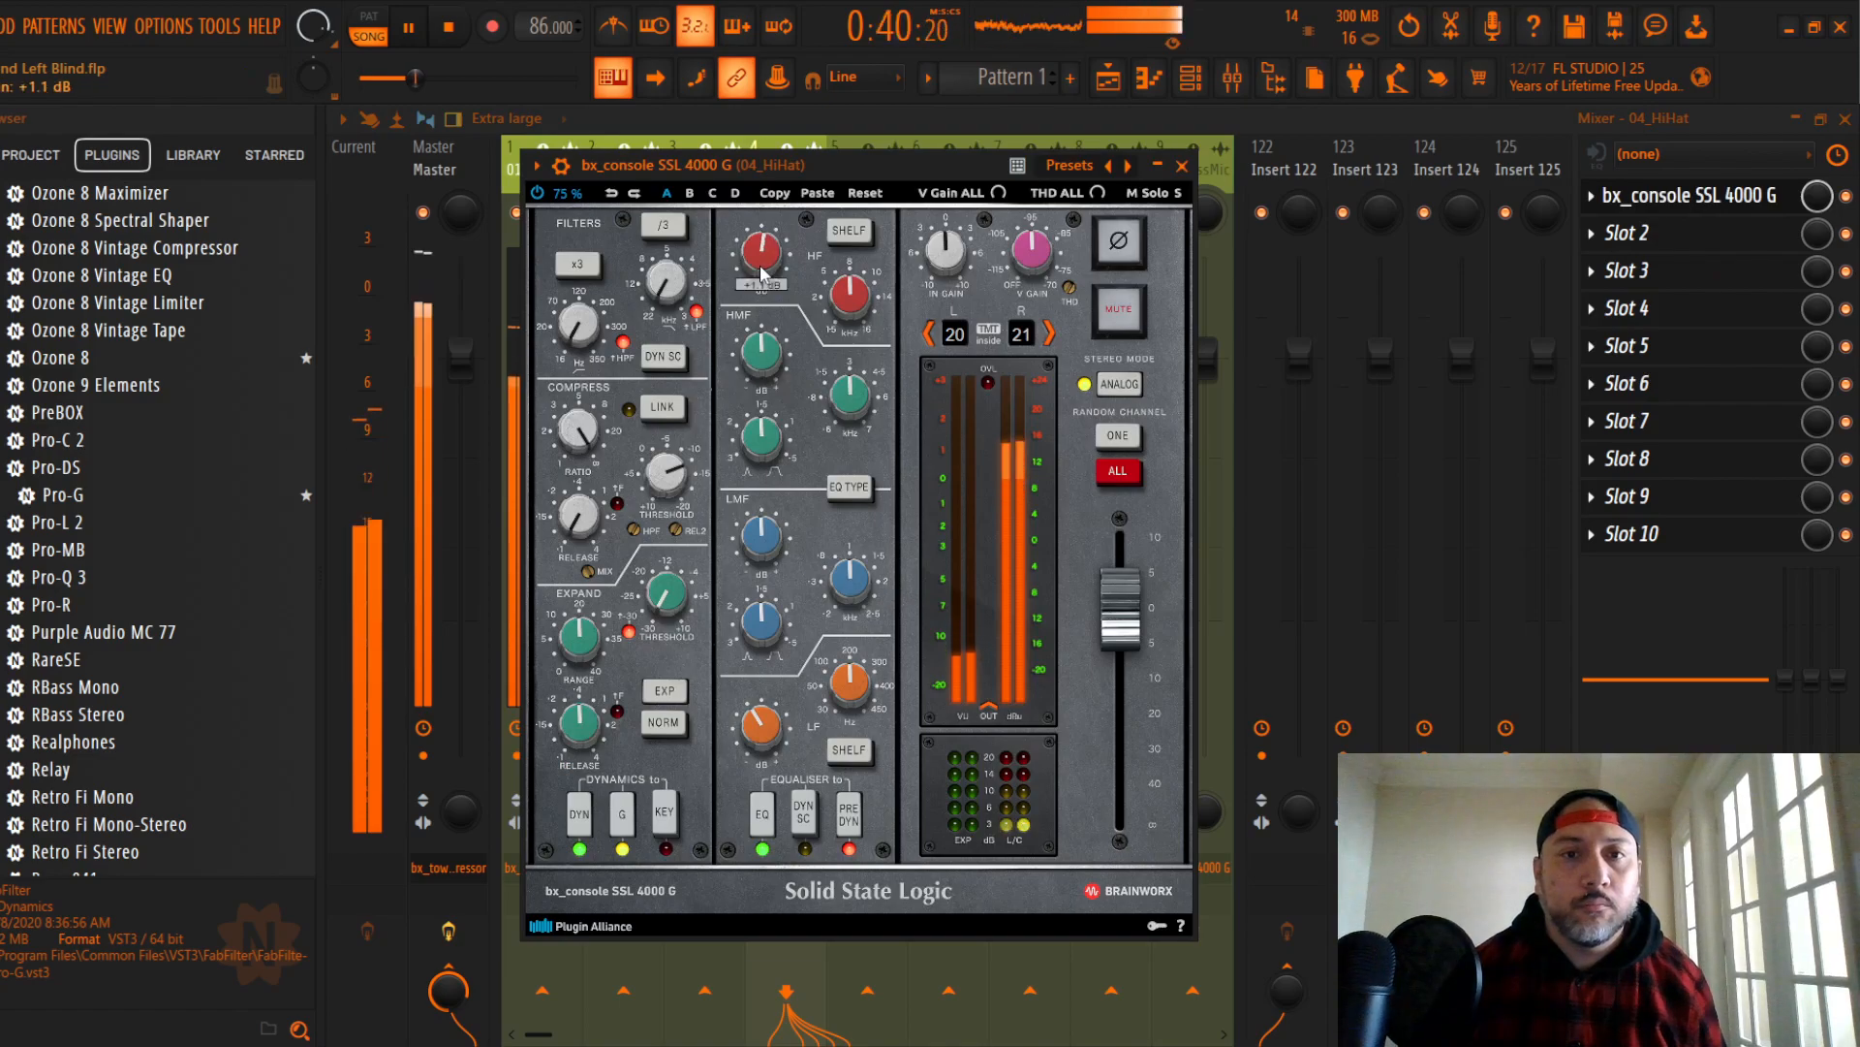
left_click_drag(675, 282, 670, 284)
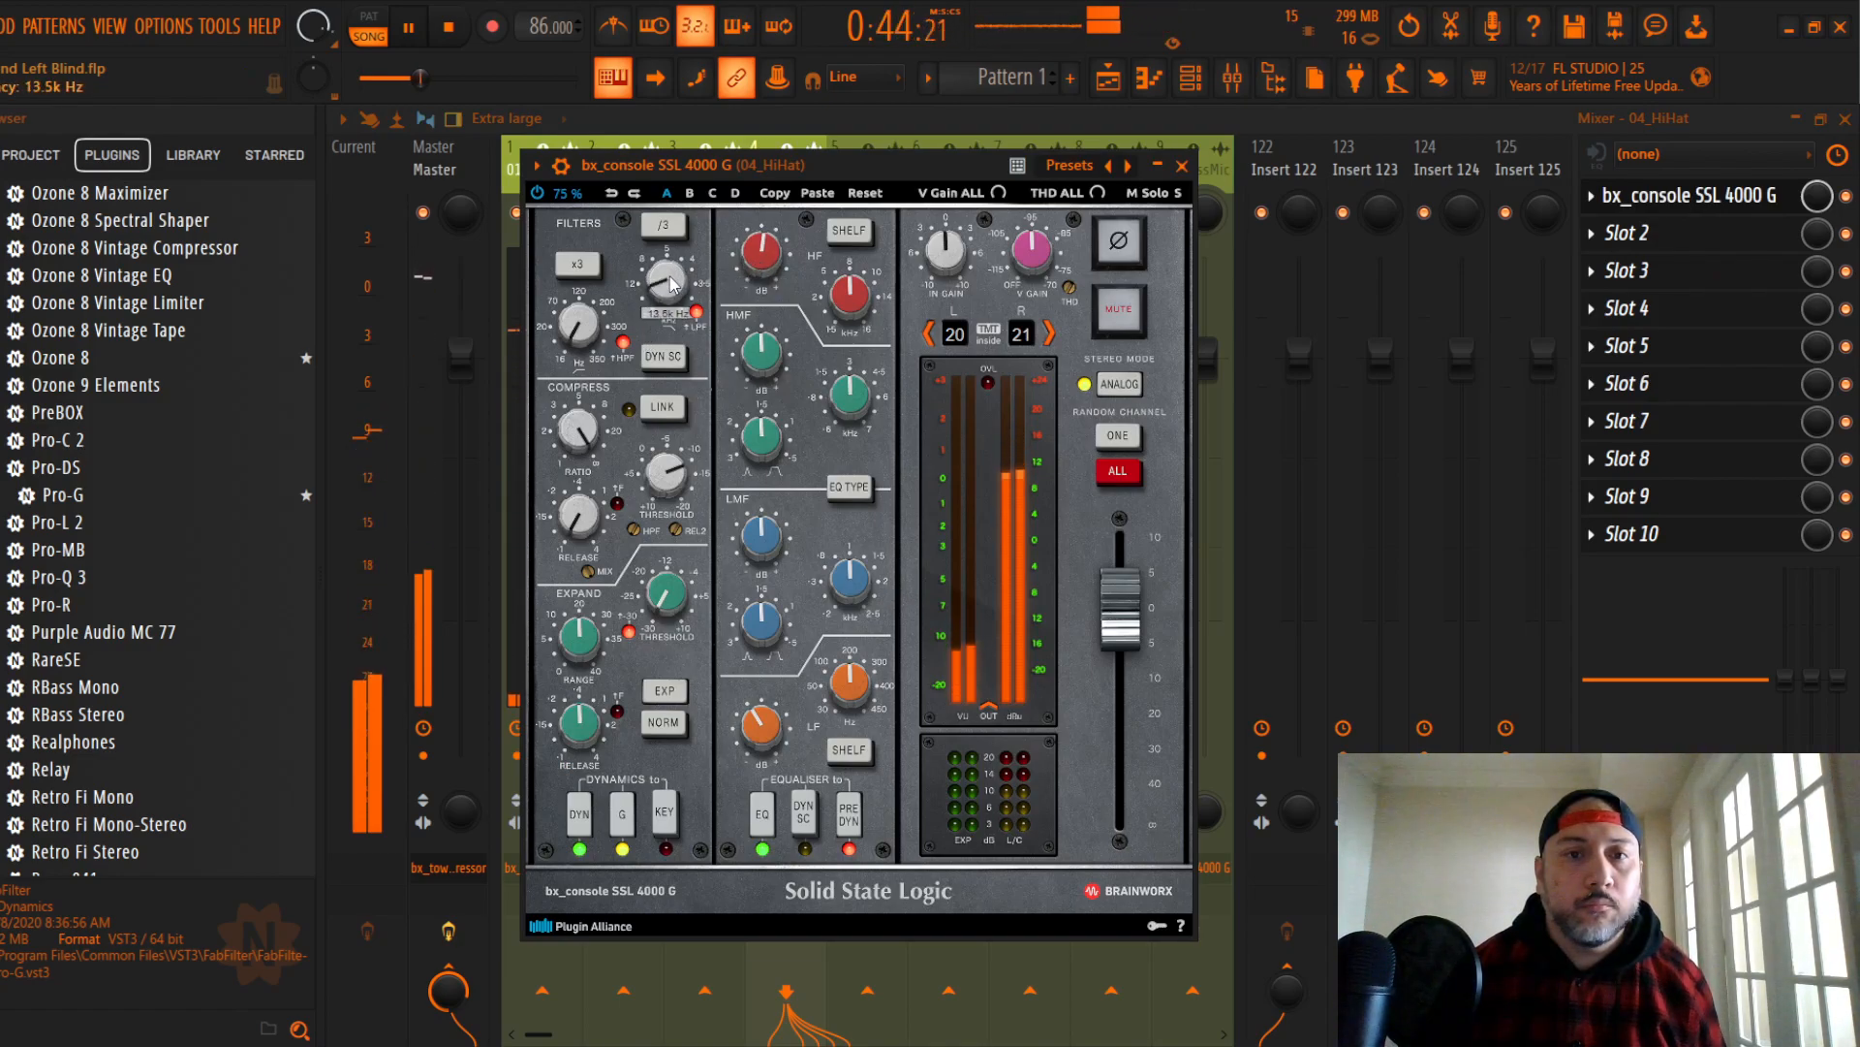
left_click_drag(671, 283, 686, 282)
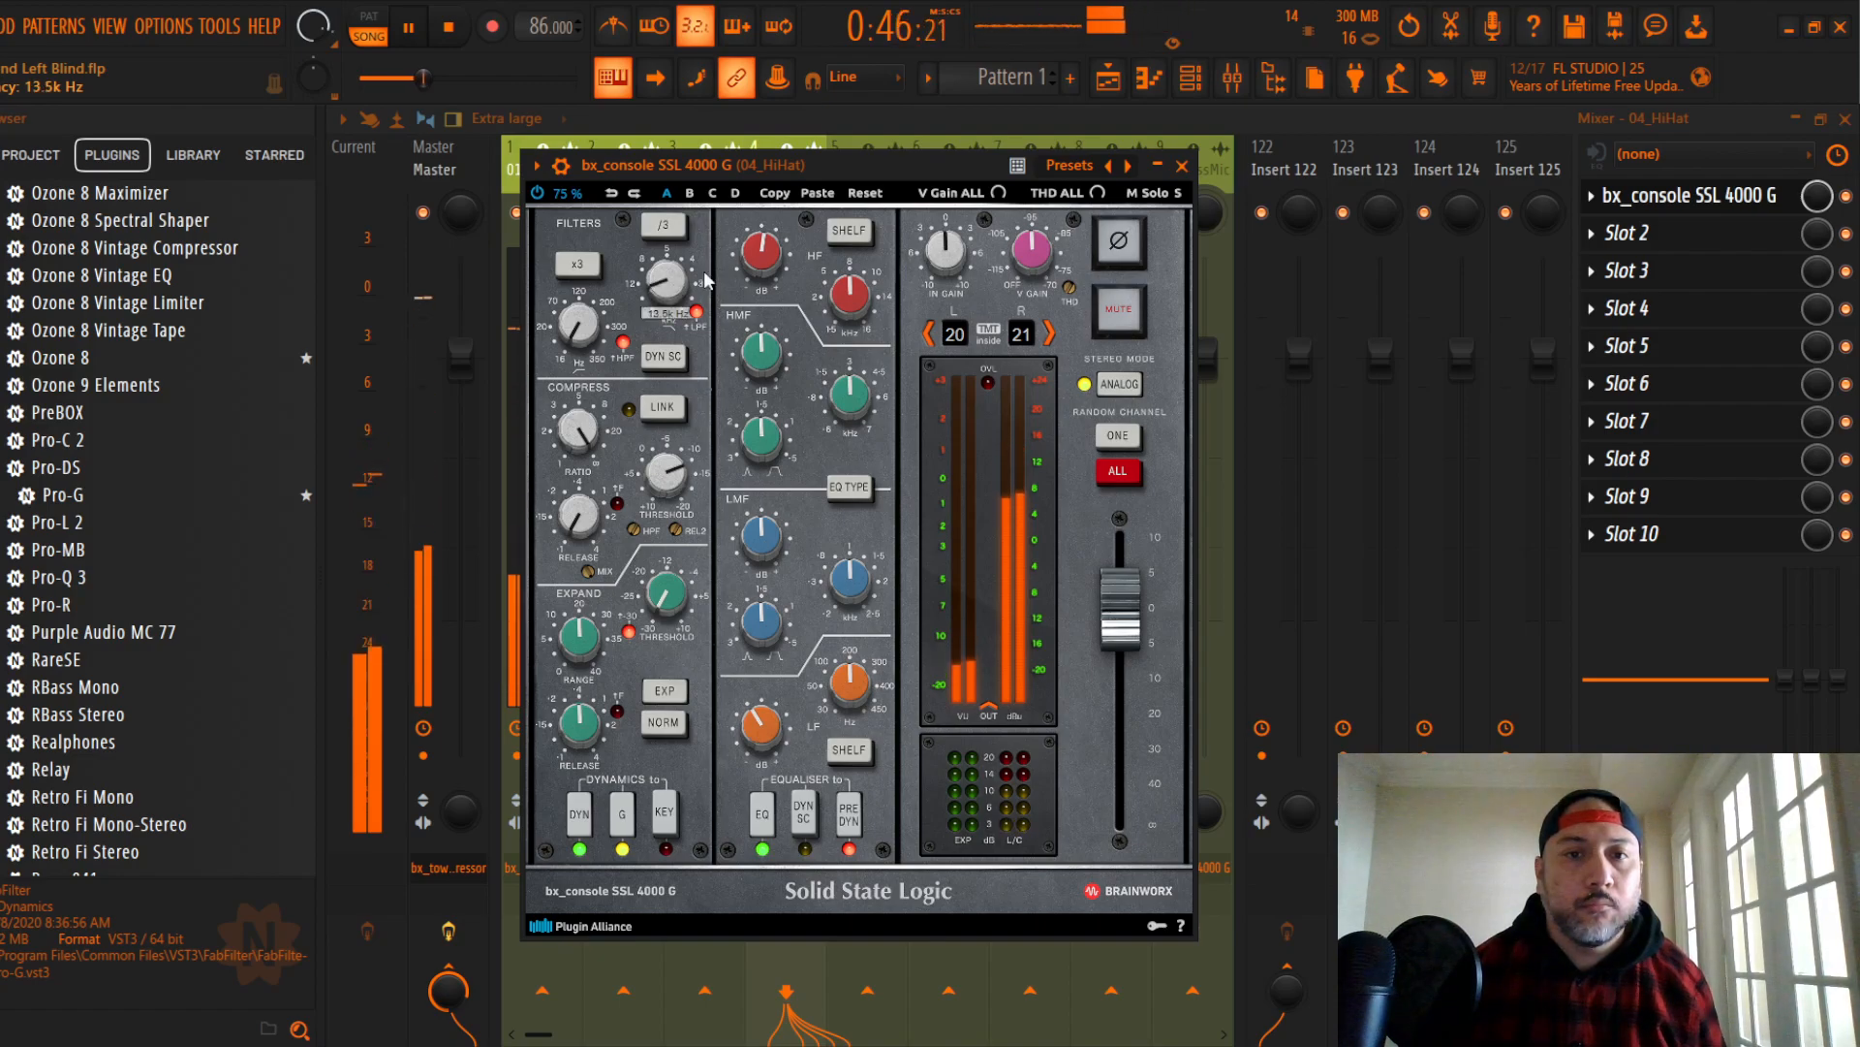
Step: Close the 04_HiHat console and fine-tune the track's mixer fader to -5.1 dB
left_click(1182, 166)
left_click_drag(797, 434, 797, 445)
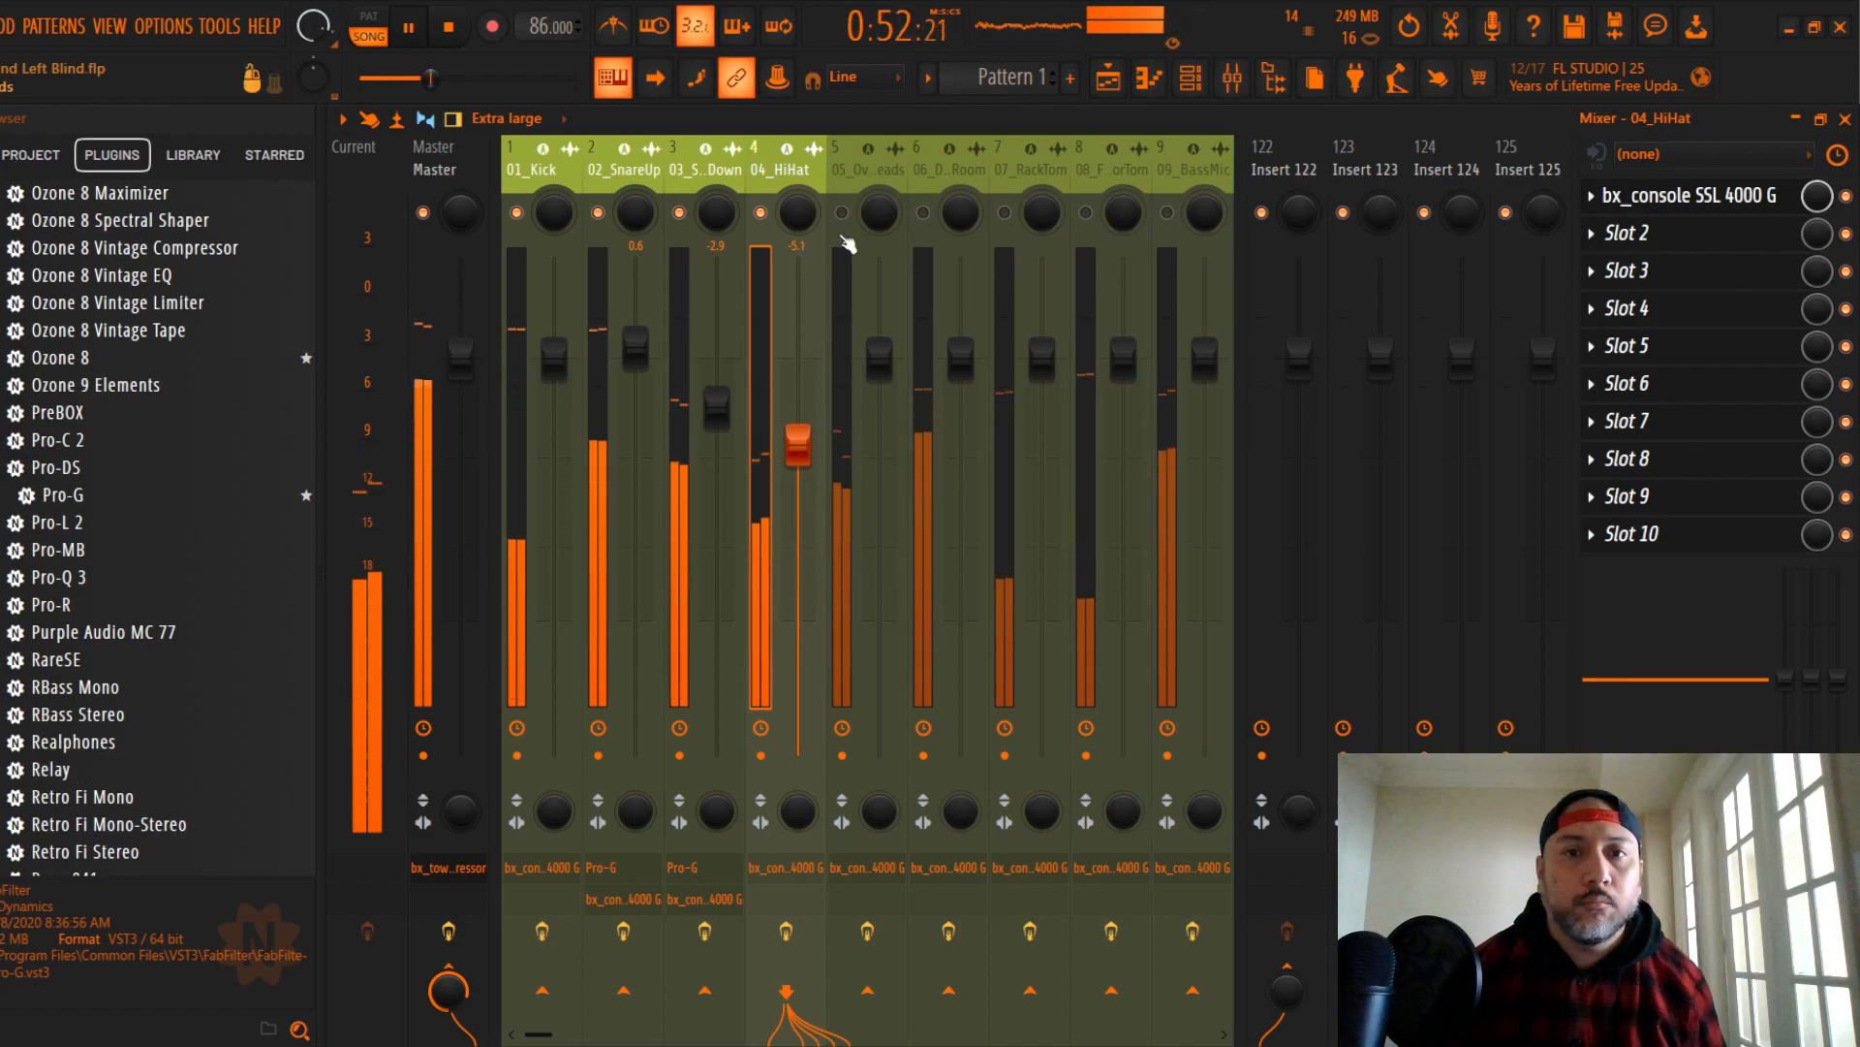
Step: Unmute and select 05_Overheads, open its bx_console SSL 4000 G, and set the compressor to maximum ratio, a short release and -11.0 dB threshold
left_click(857, 172)
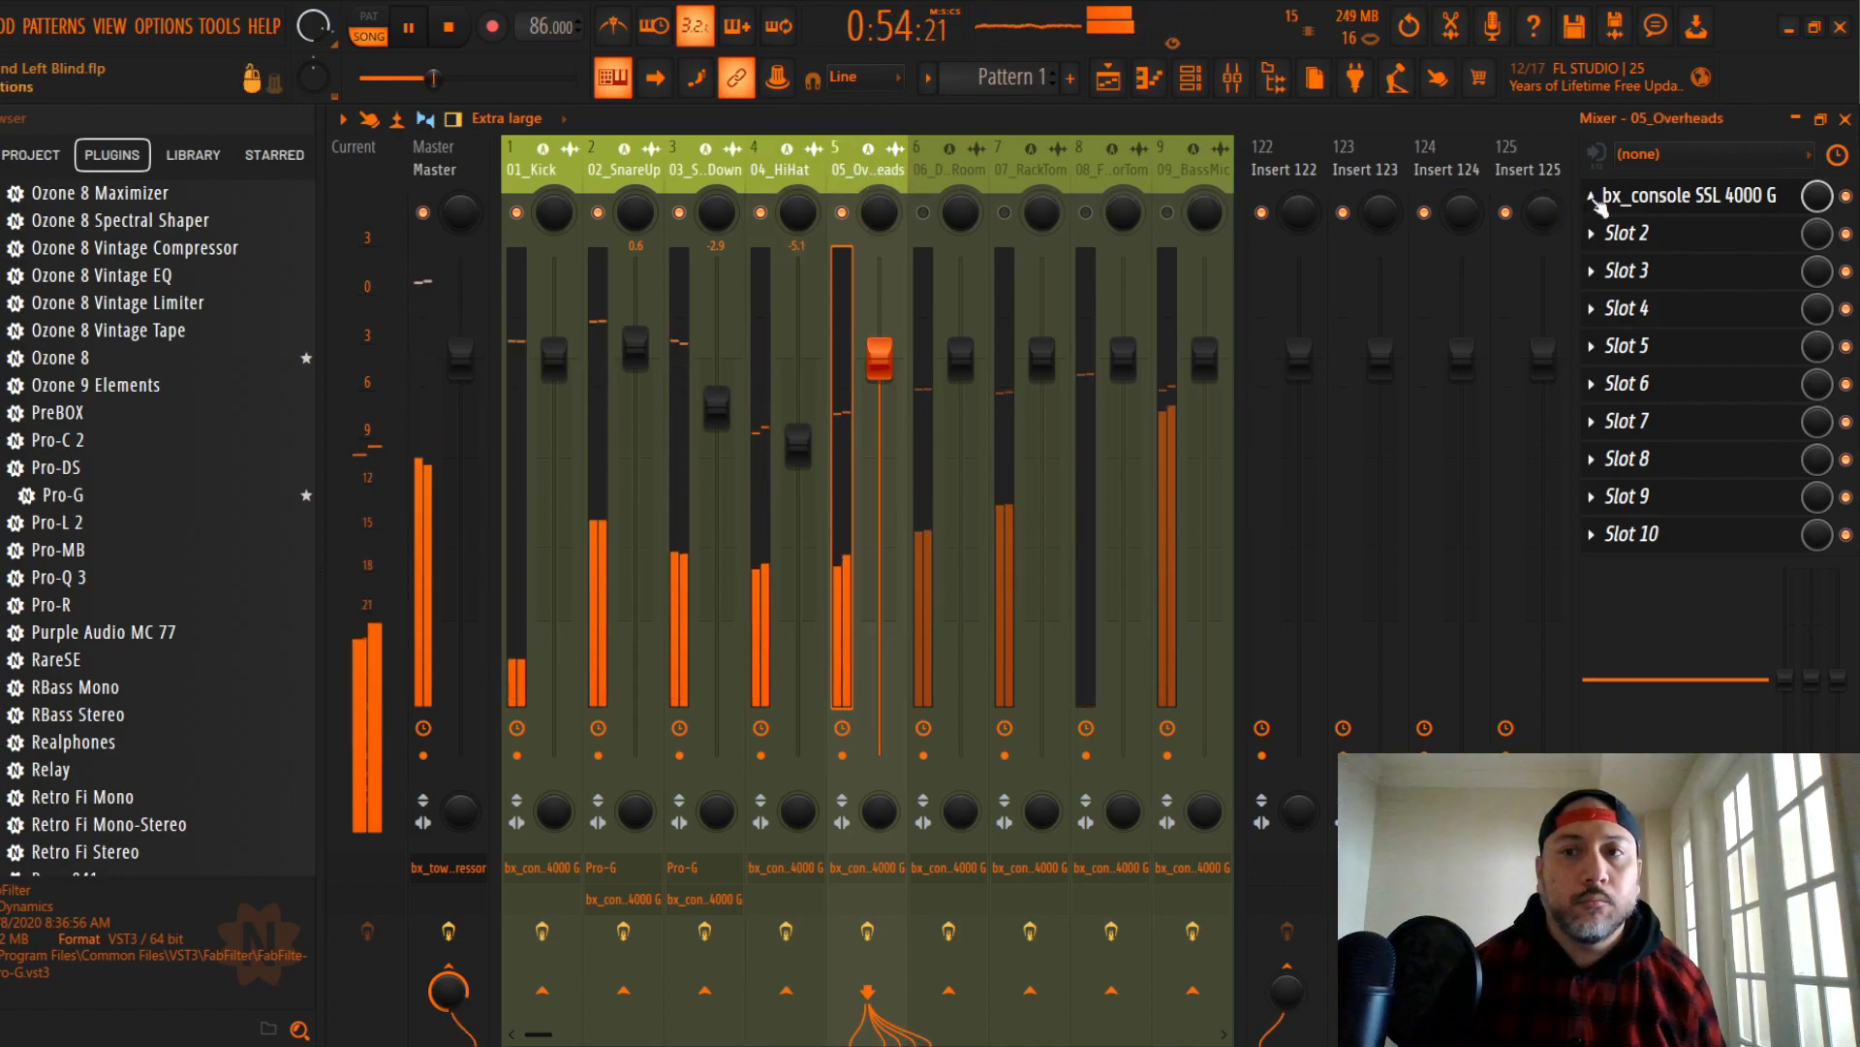
left_click(1632, 197)
left_click_drag(739, 330, 809, 151)
mouse_move(606, 433)
left_click_drag(605, 426, 593, 488)
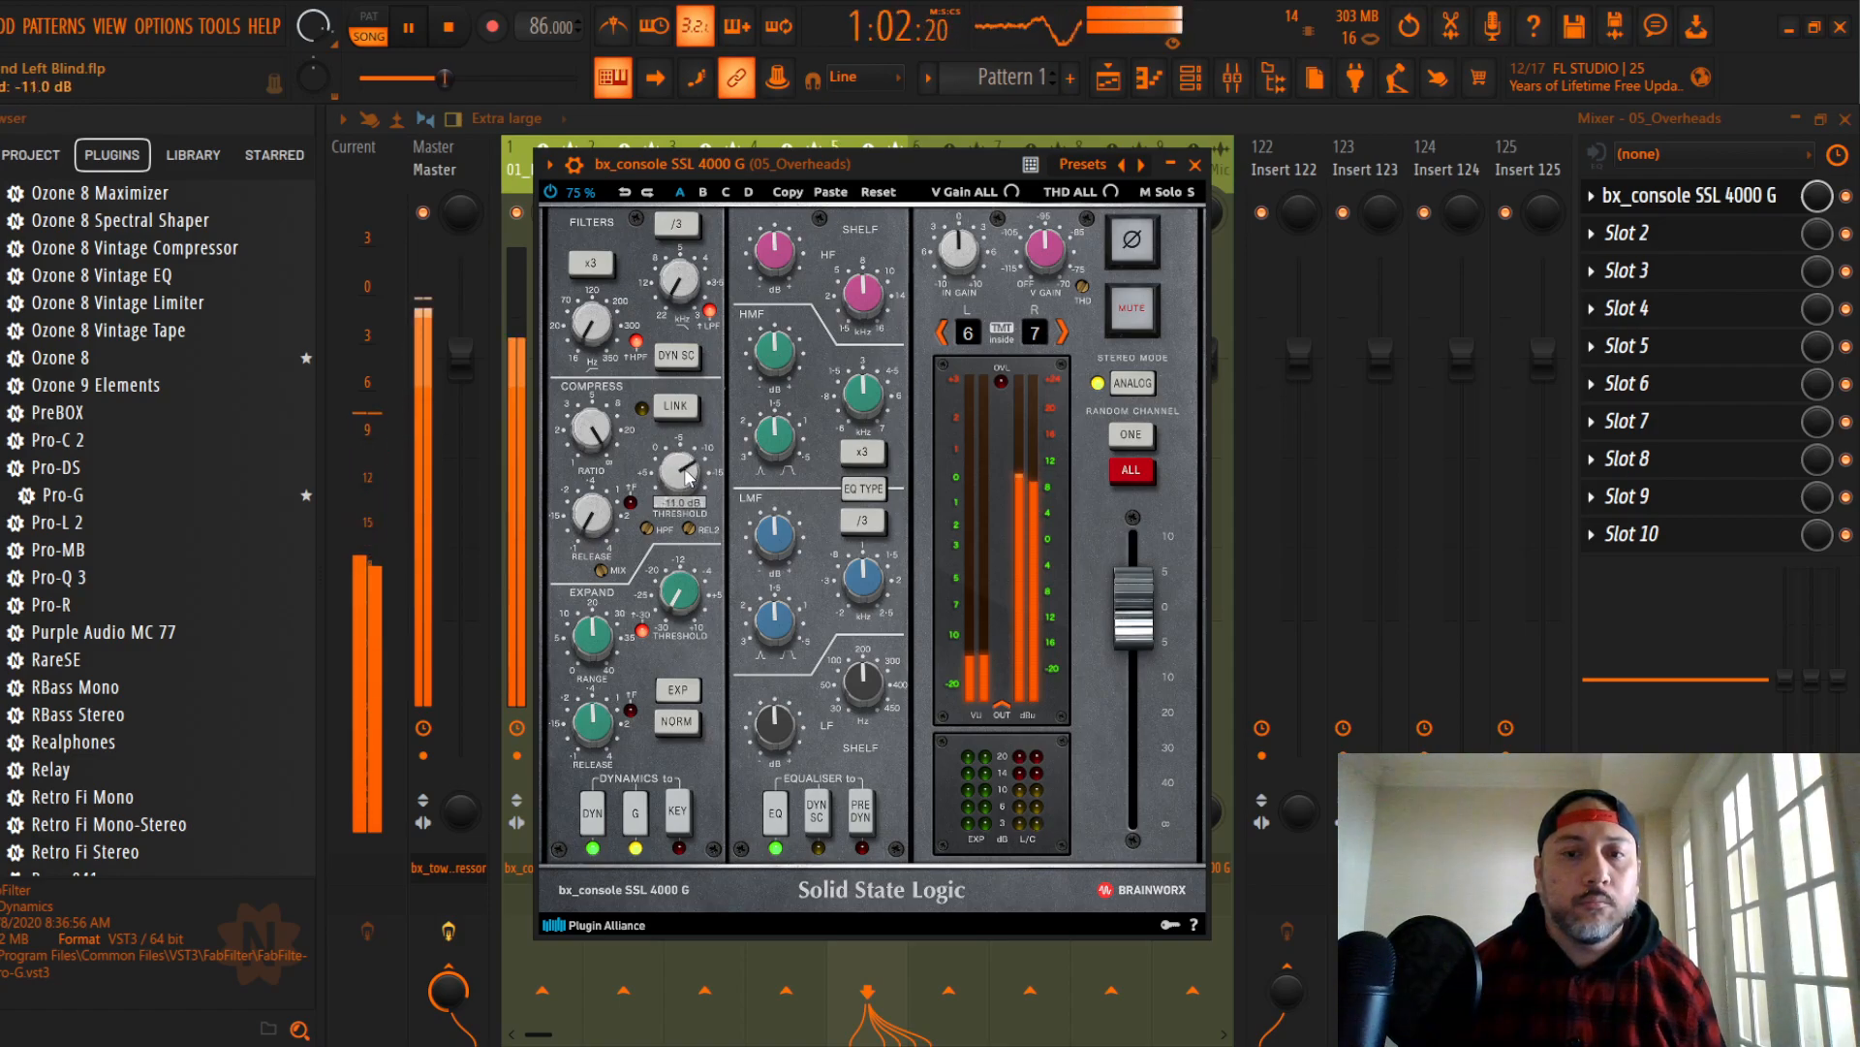
Step: Place the 05_Overheads EQ before the dynamics with the other EQ type, and lower the track's mixer fader to -4.5 dB
left_click(861, 488)
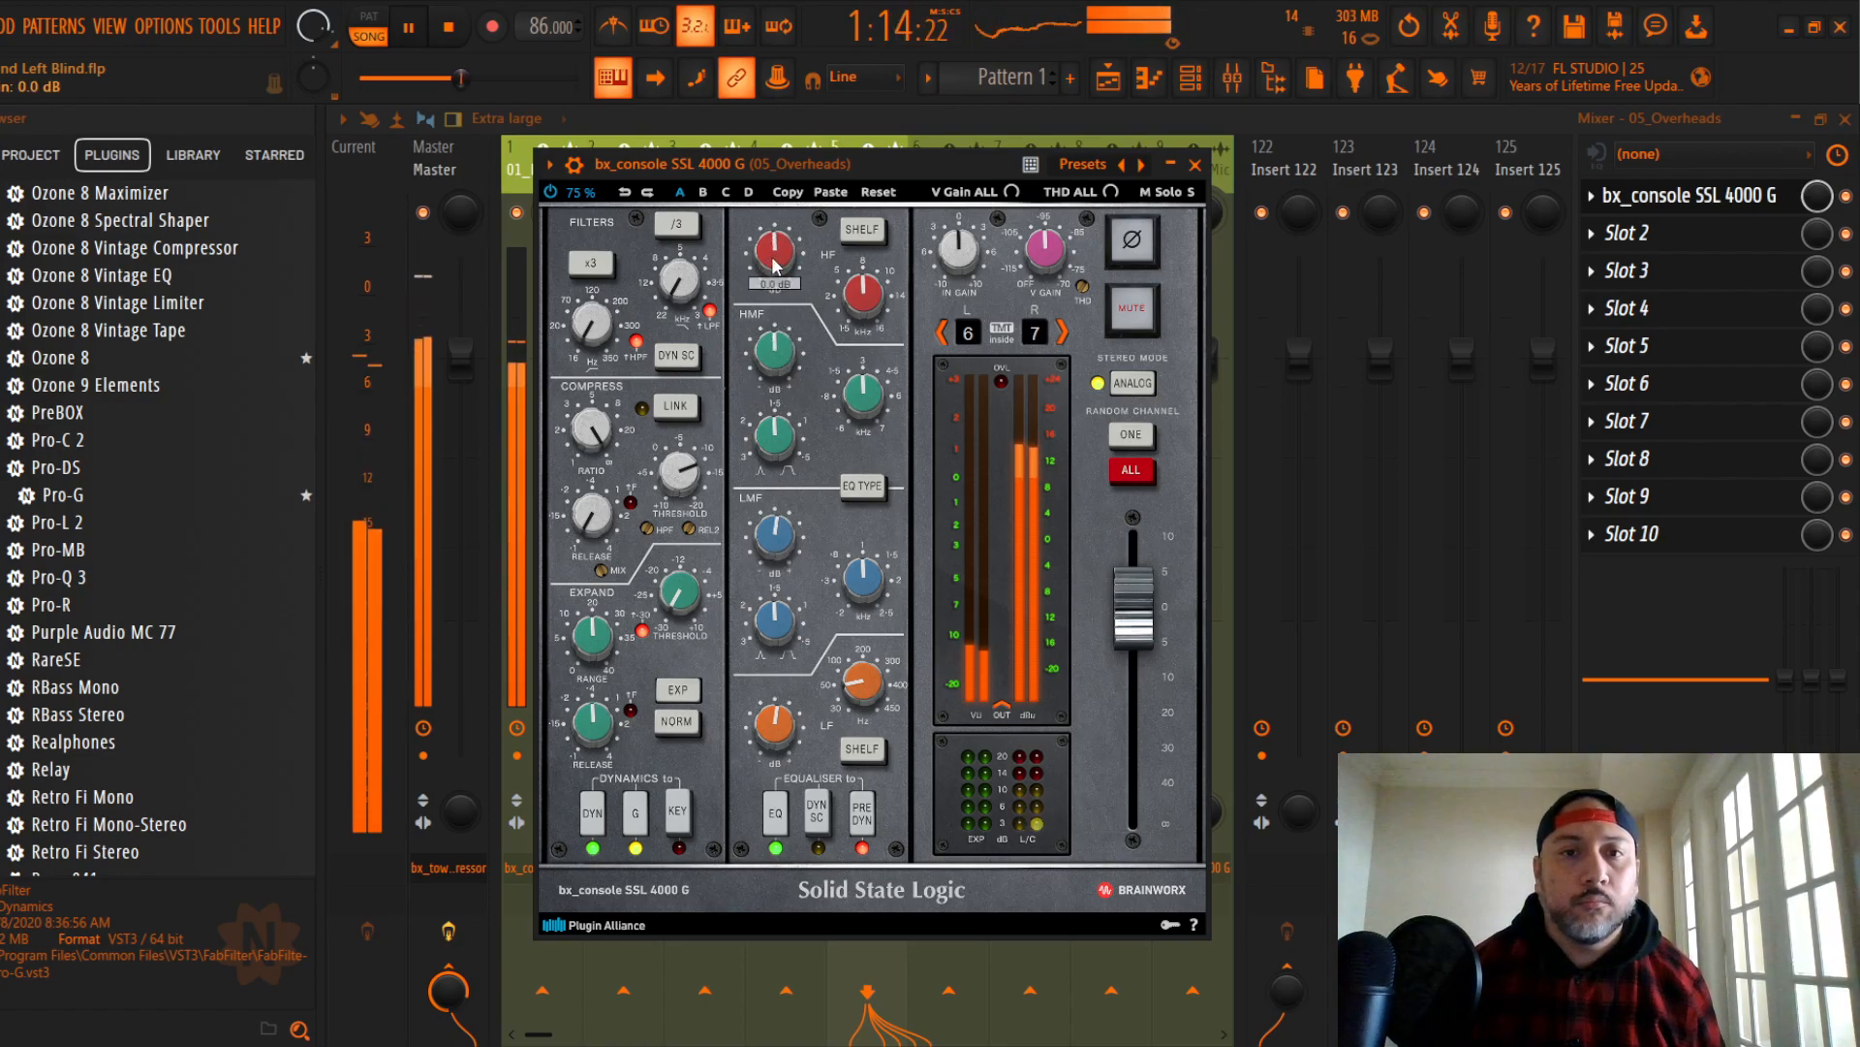
left_click(1195, 165)
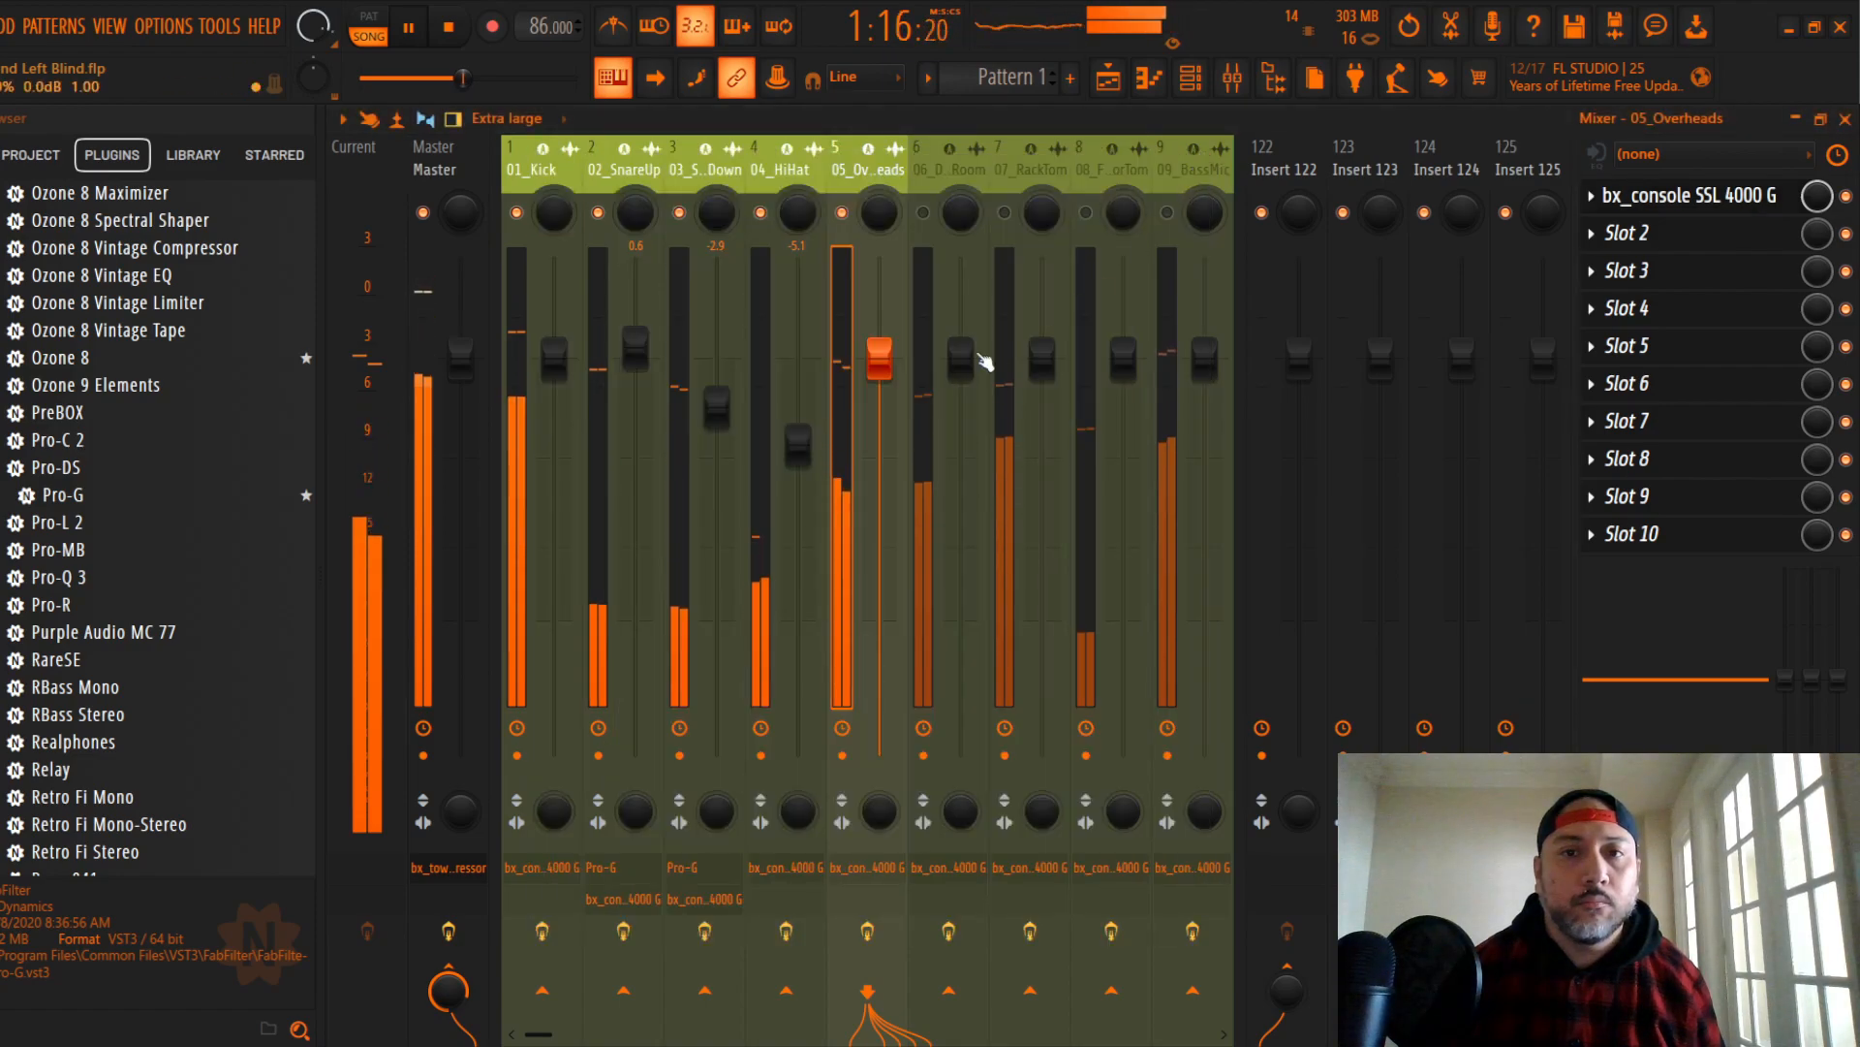
left_click_drag(881, 359, 879, 436)
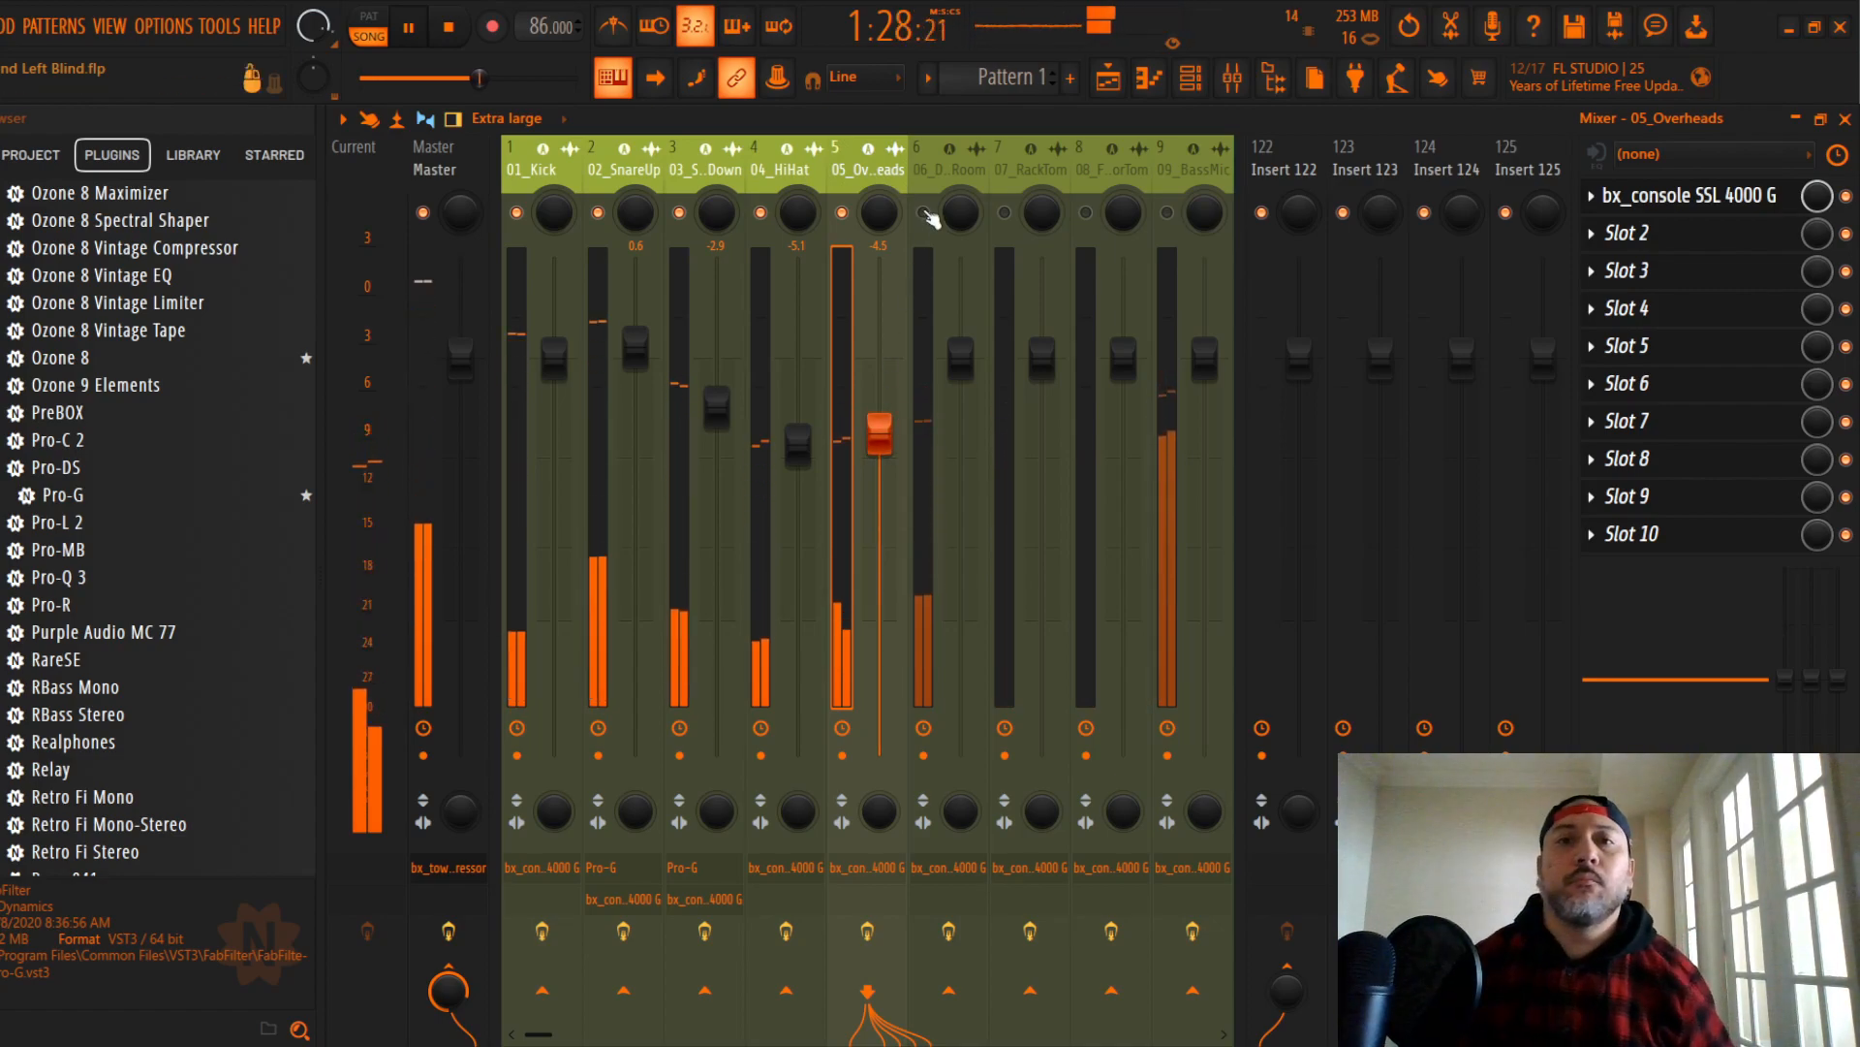
Step: Save the project under its existing file name
left_click(2, 26)
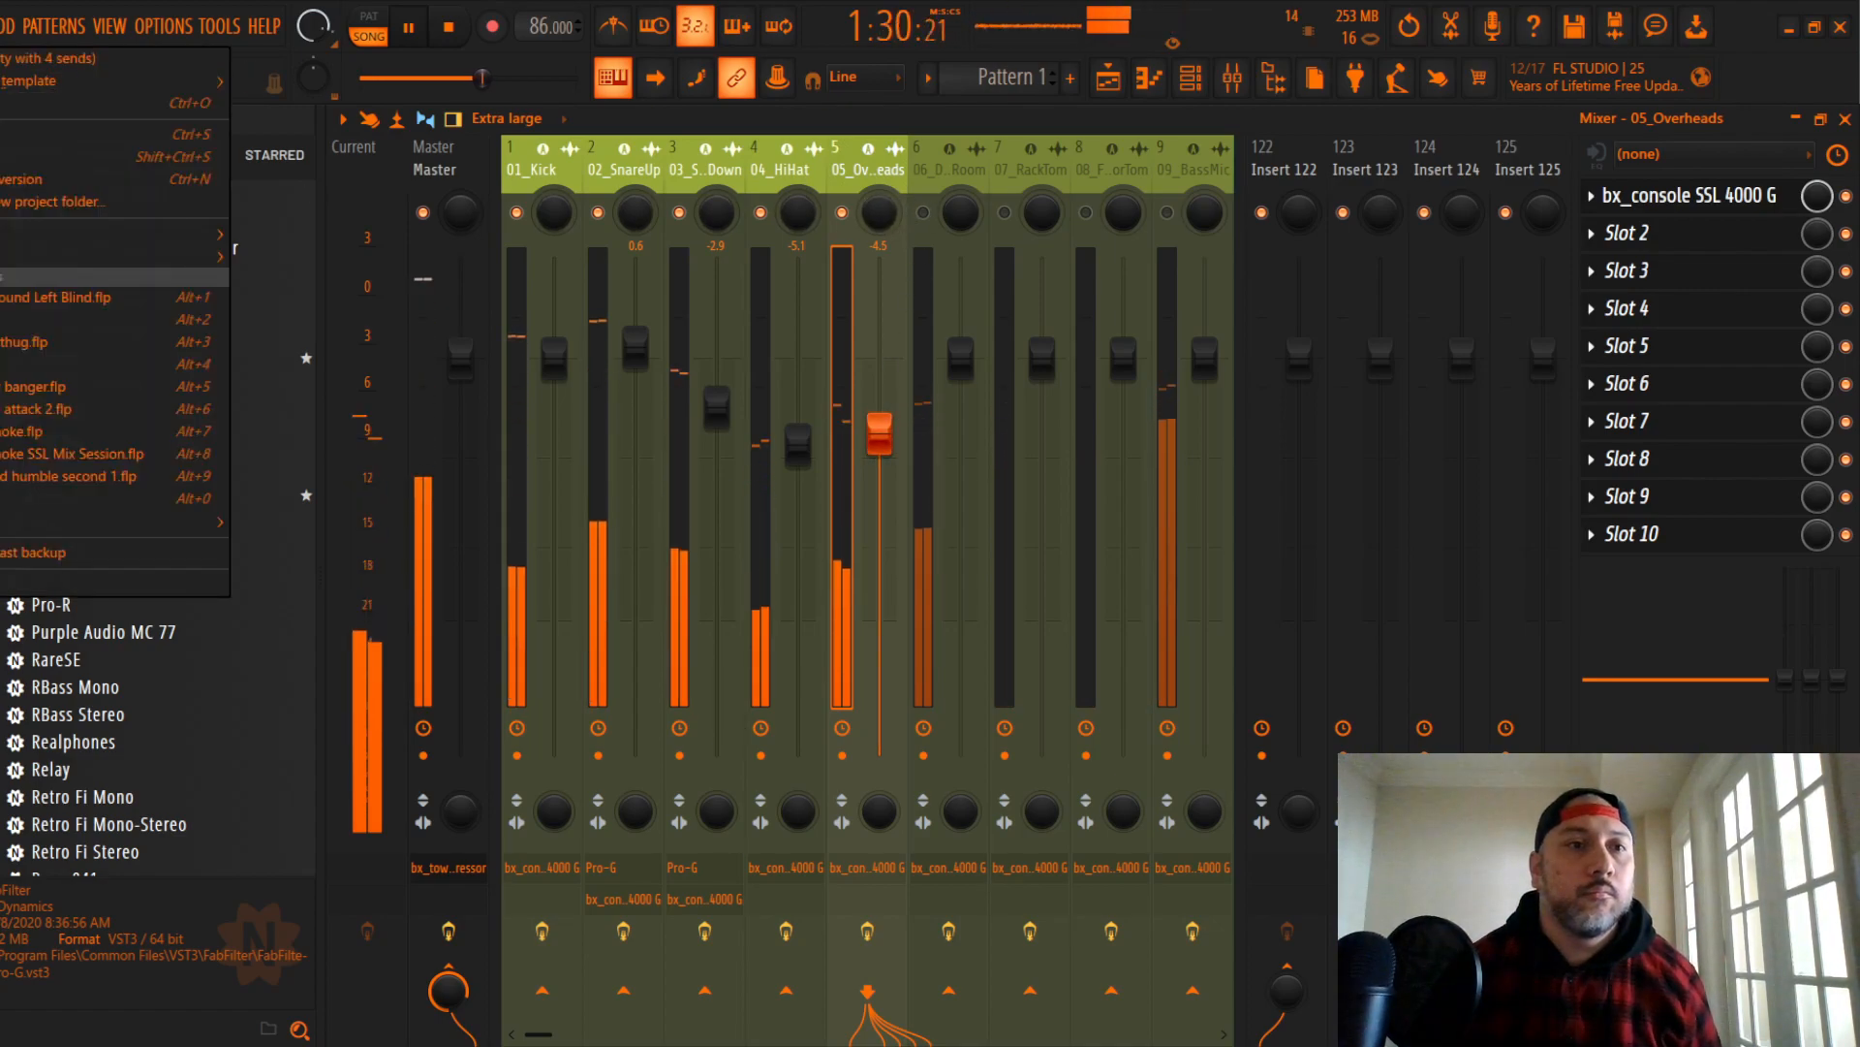
left_click(20, 135)
scroll(927, 206, "down", 1)
scroll(922, 211, "up", 1)
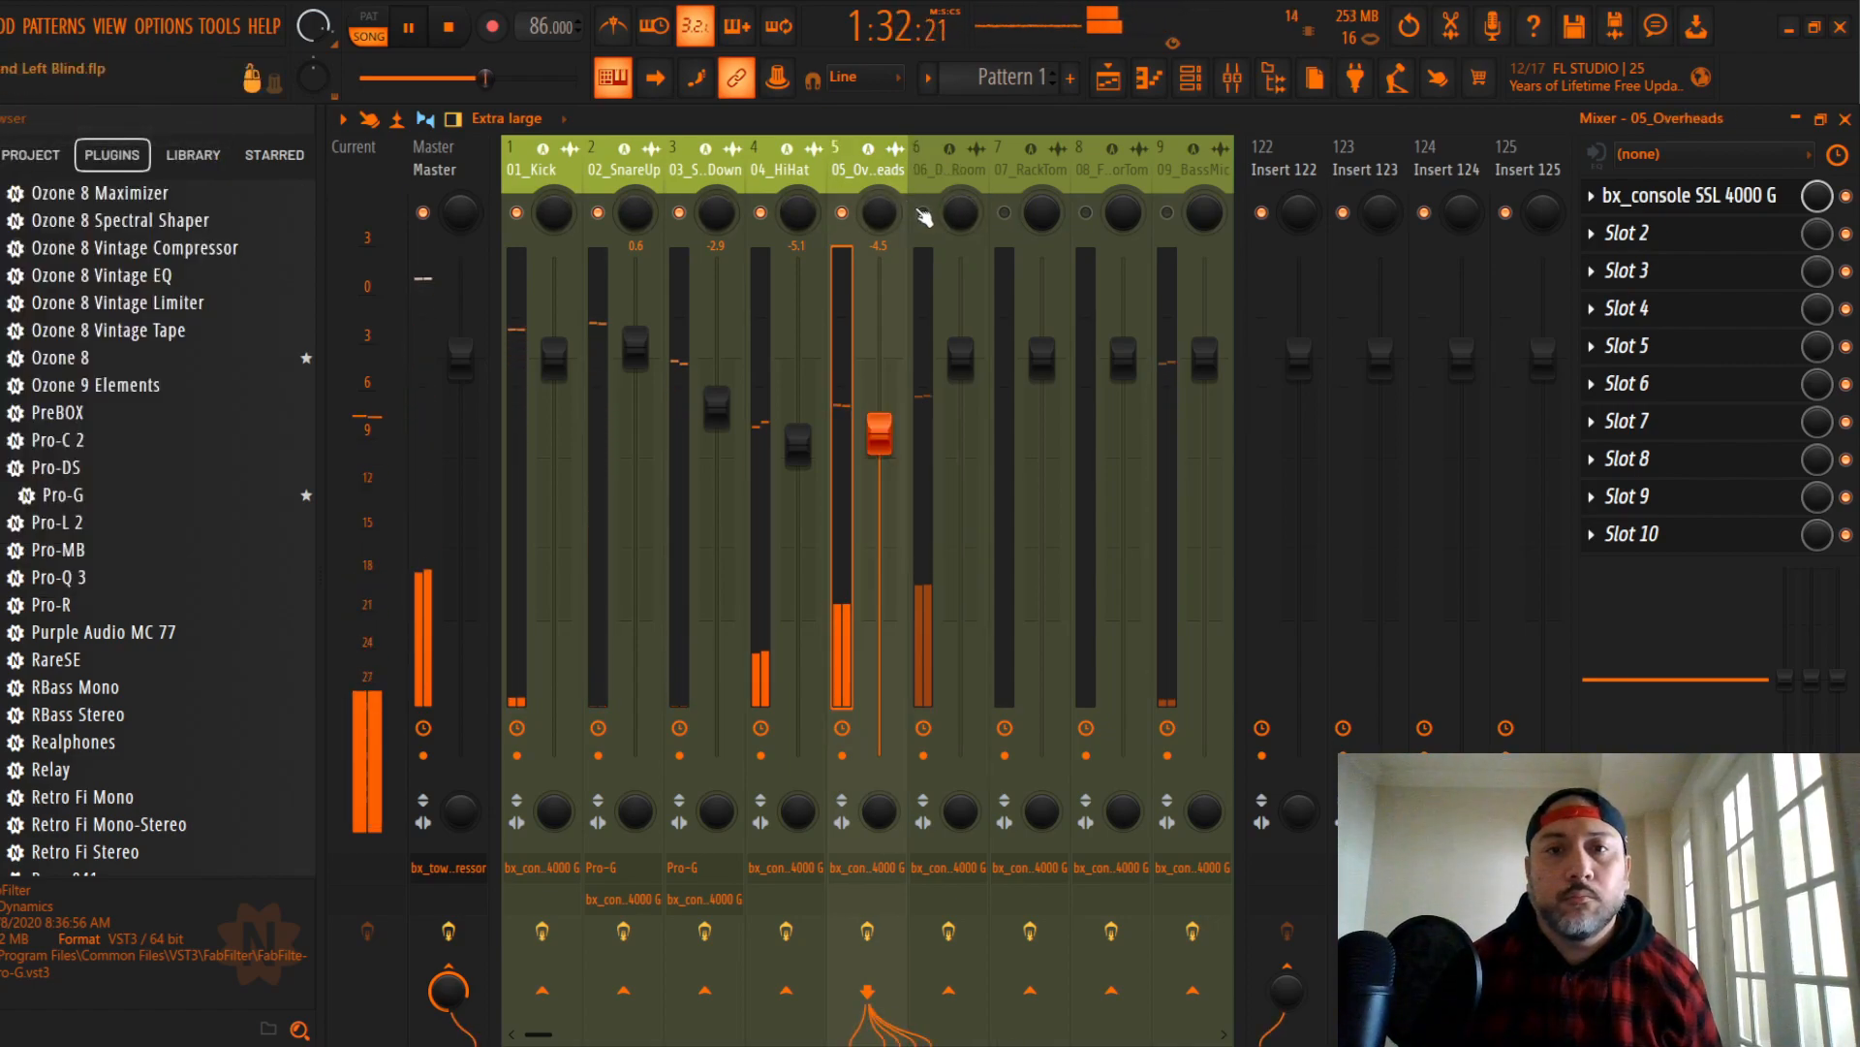
Step: Select and unmute 06_DrumsRoom and lower its mixer fader to -1.3 dB
left_click(928, 177)
left_click(924, 212)
left_click_drag(961, 359, 960, 380)
Step: Open the bx_console SSL 4000 G on 06_DrumsRoom and set its compressor to maximum ratio, a 0.10 s release and about -8 dB threshold
left_click(1744, 196)
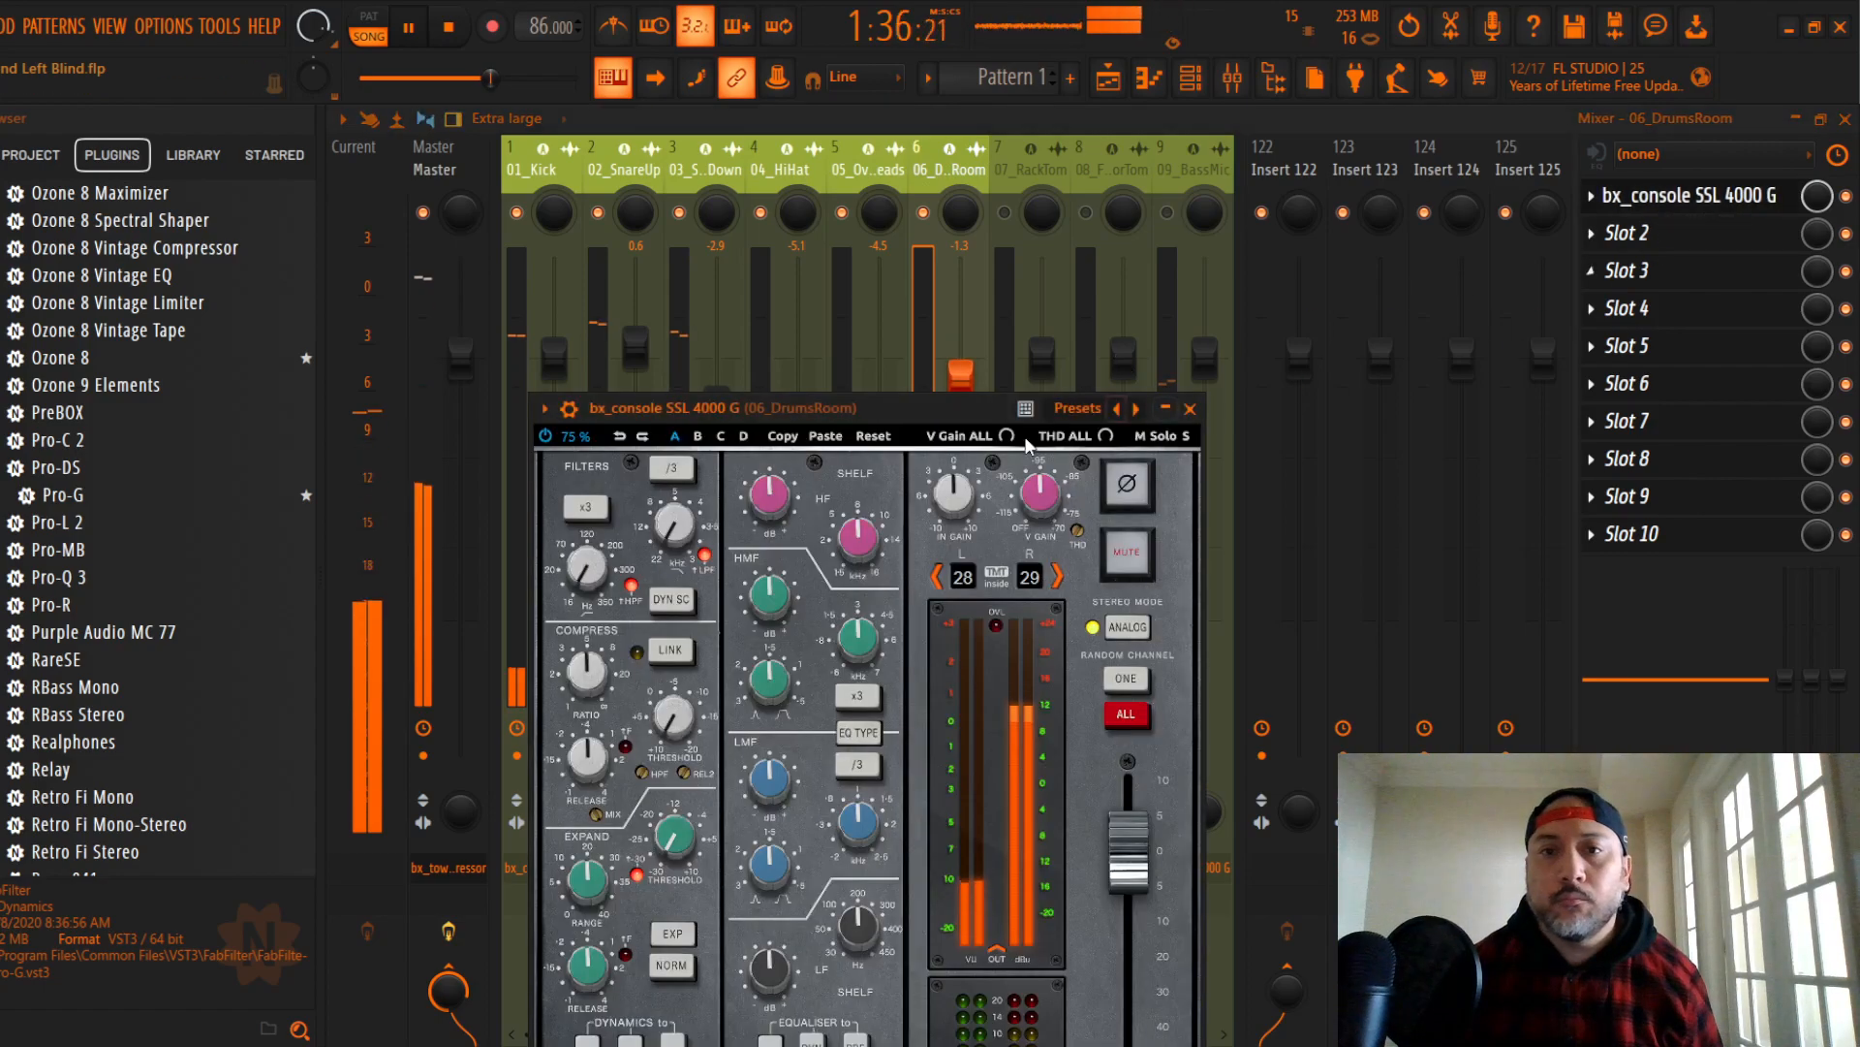
left_click_drag(816, 407, 821, 196)
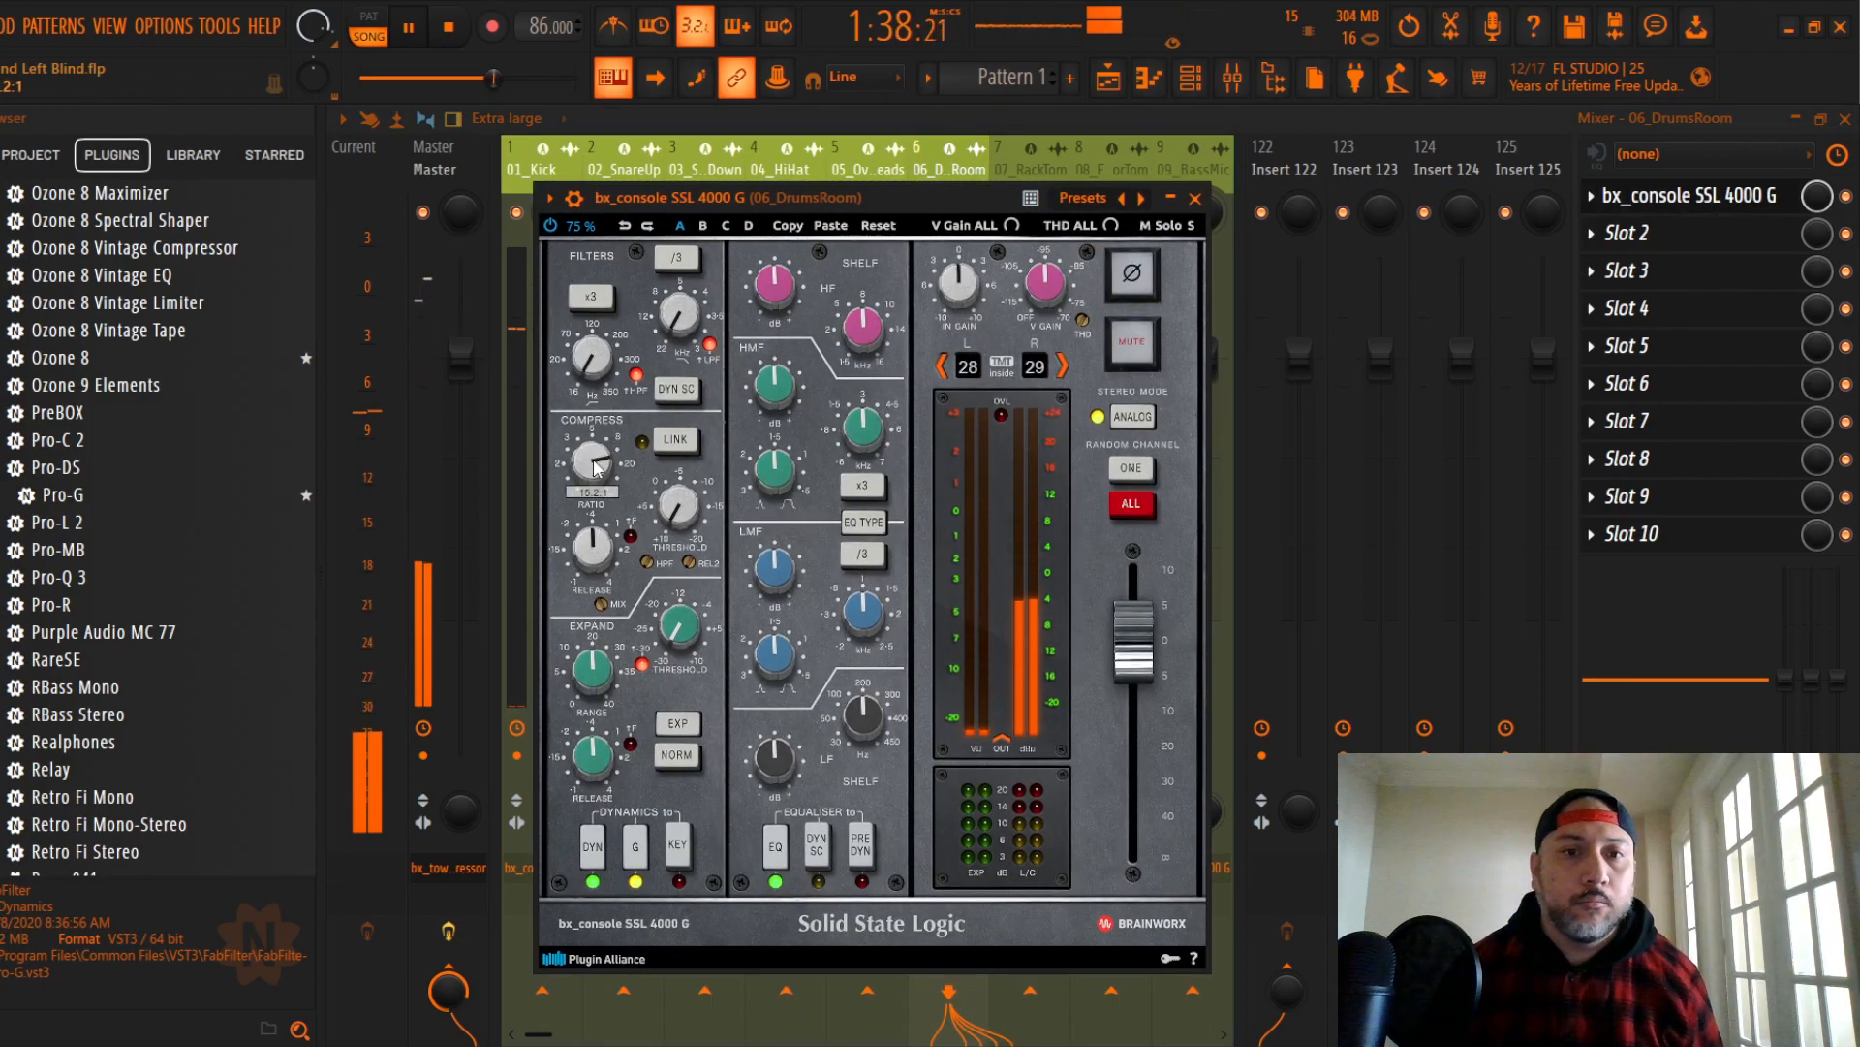
left_click_drag(593, 546, 600, 552)
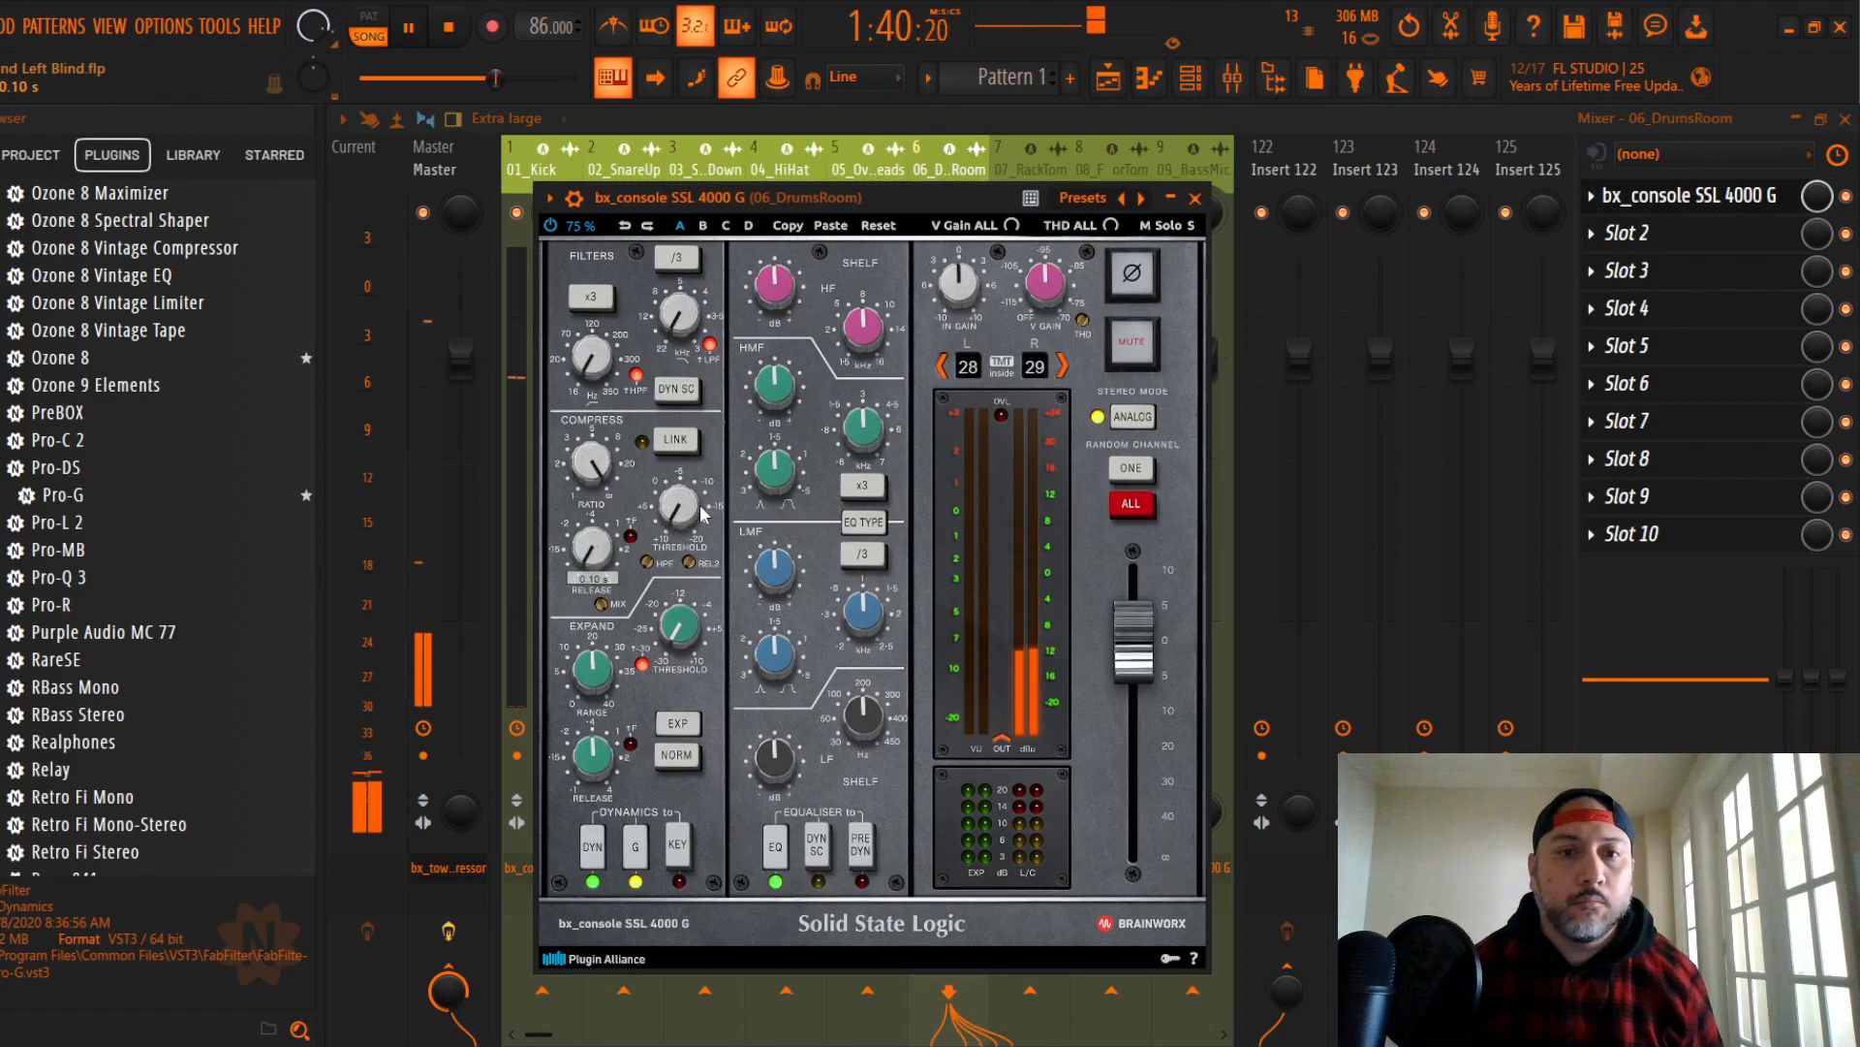
left_click_drag(691, 510, 686, 516)
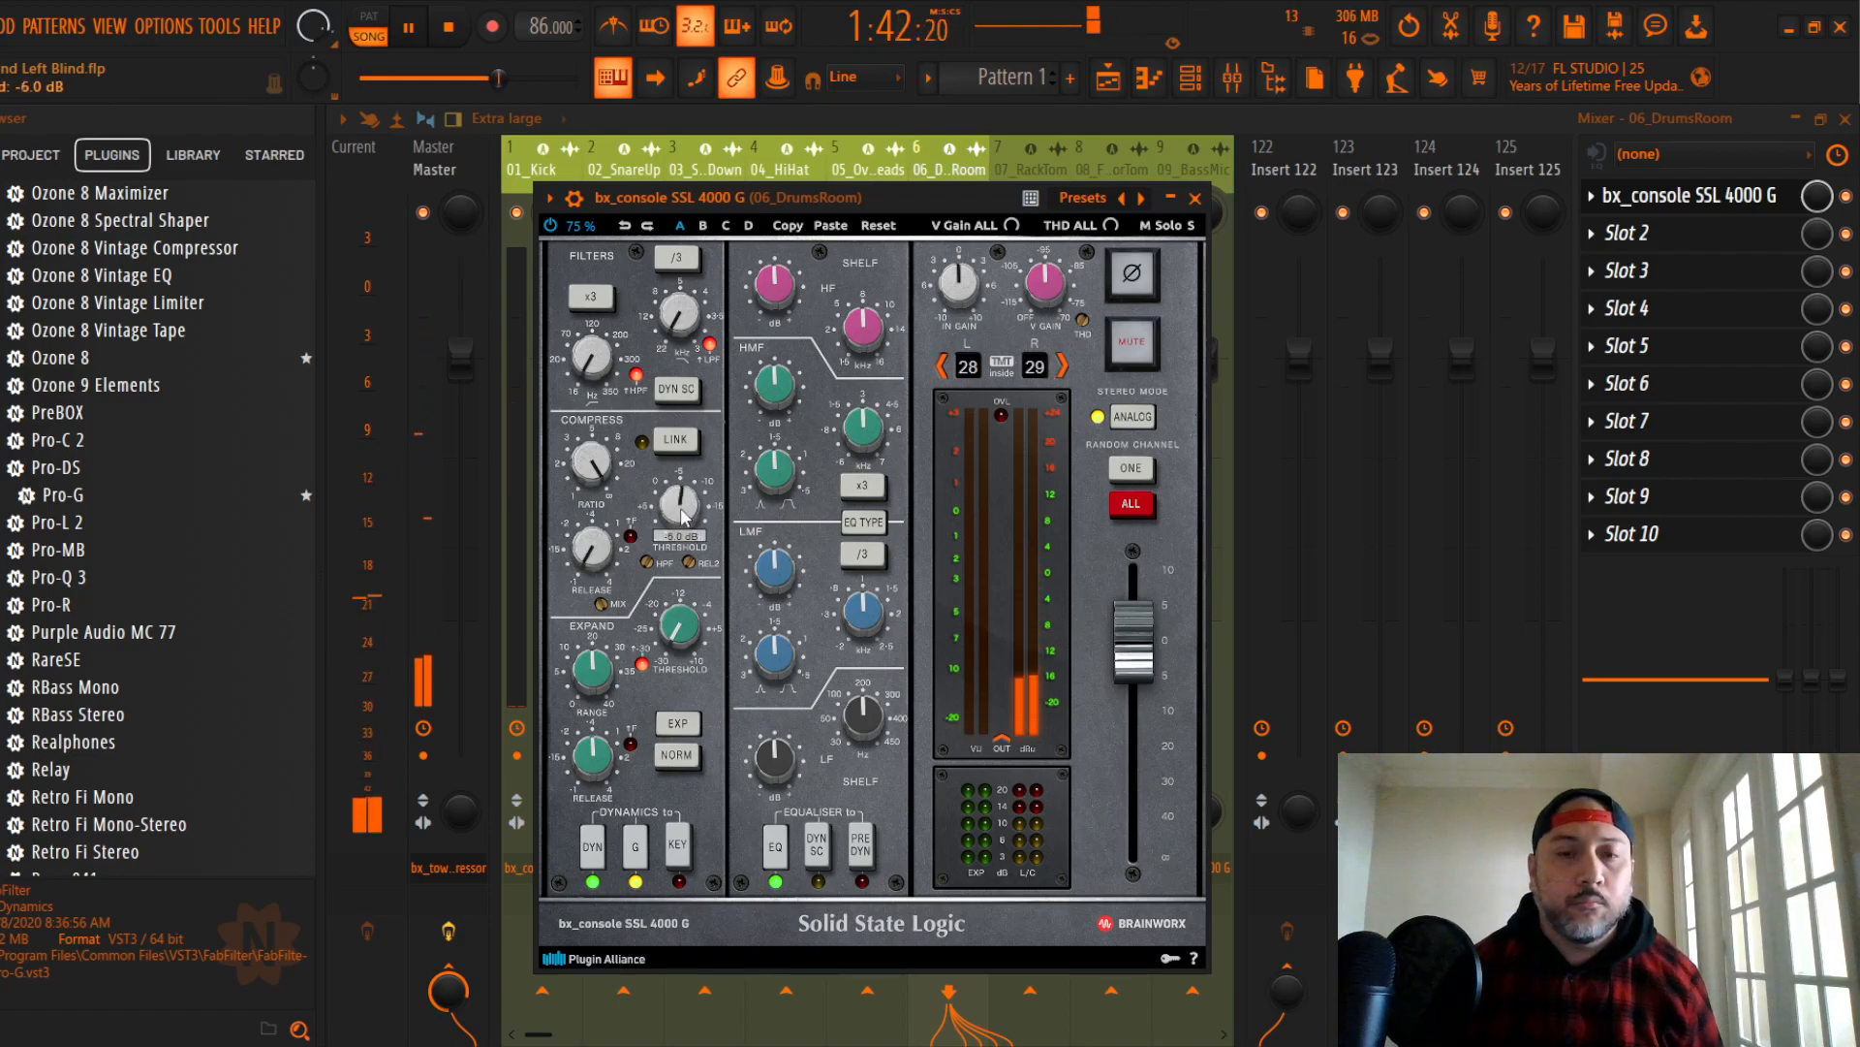
scroll(682, 517, "down", 2)
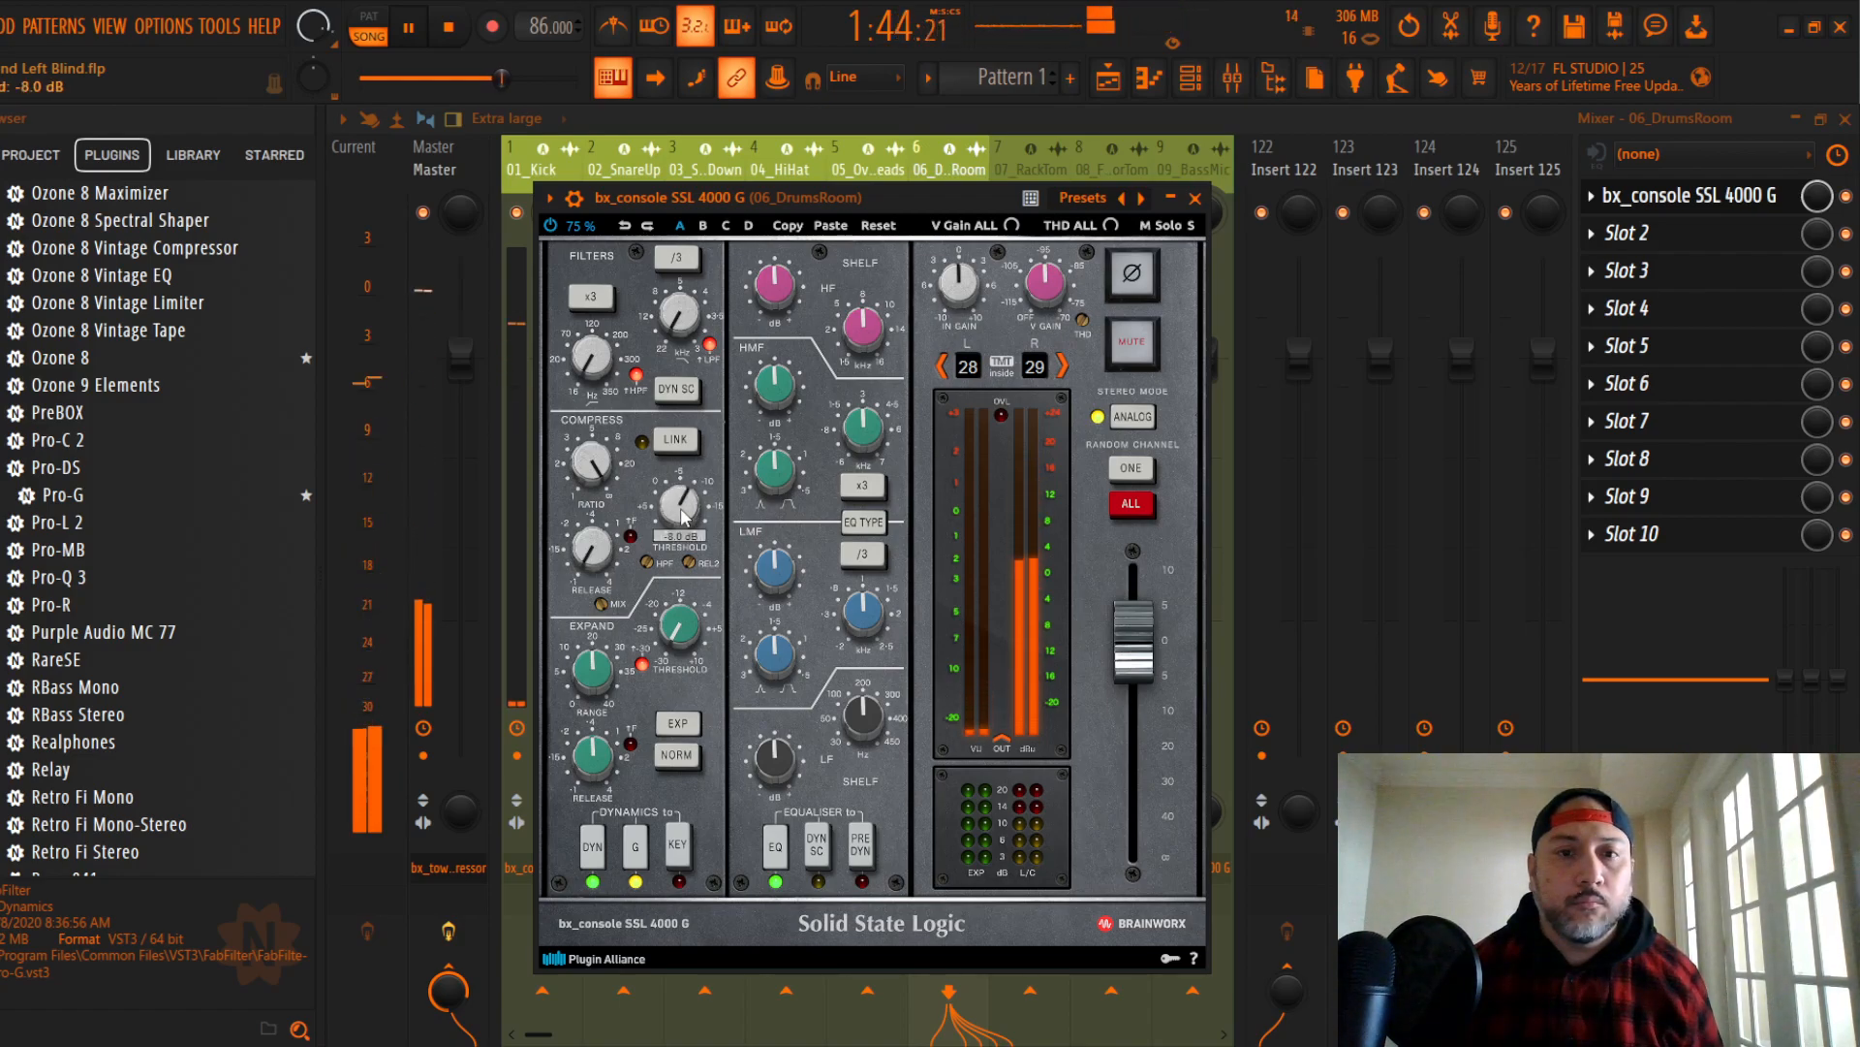
key("space")
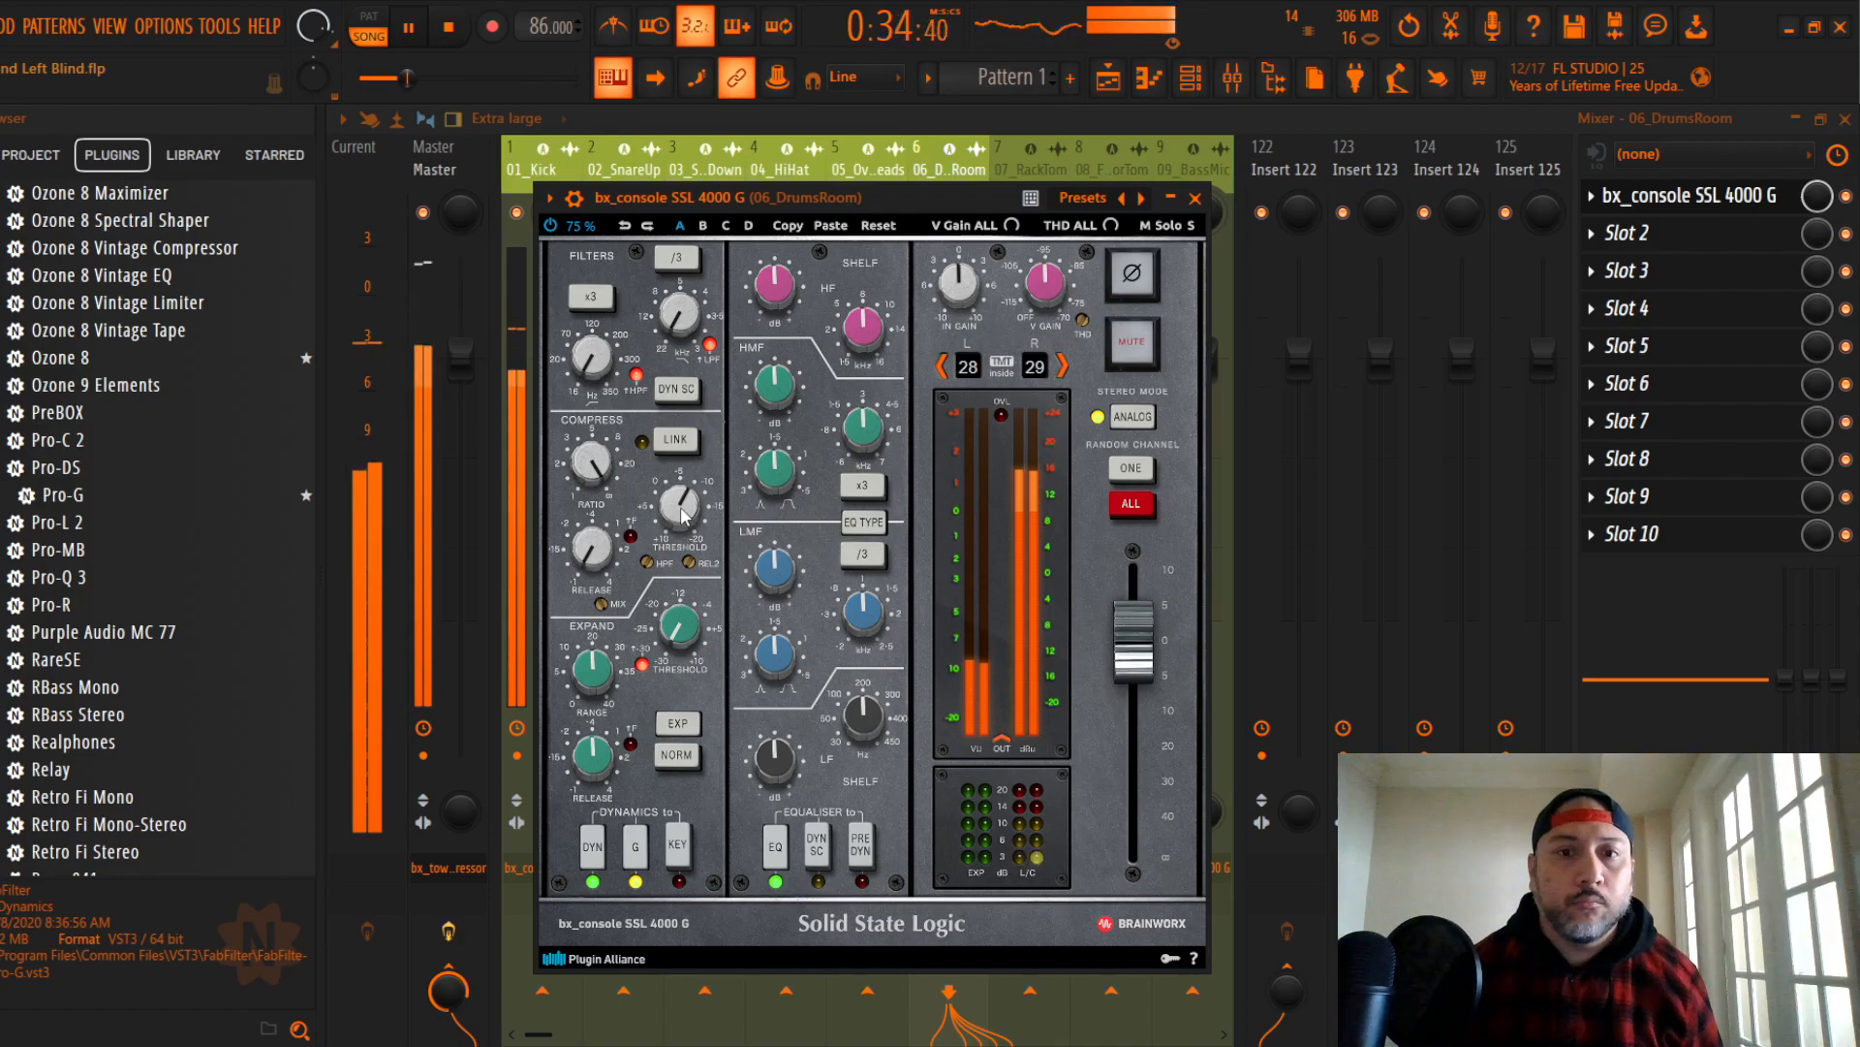
scroll(682, 516, "down", 1)
Step: Place the 06_DrumsRoom EQ before the dynamics with the other EQ type, boosting LF at 75.8 Hz, cutting LMF 1.3 dB and boosting HF 2.1 dB
left_click(865, 826)
left_click(864, 521)
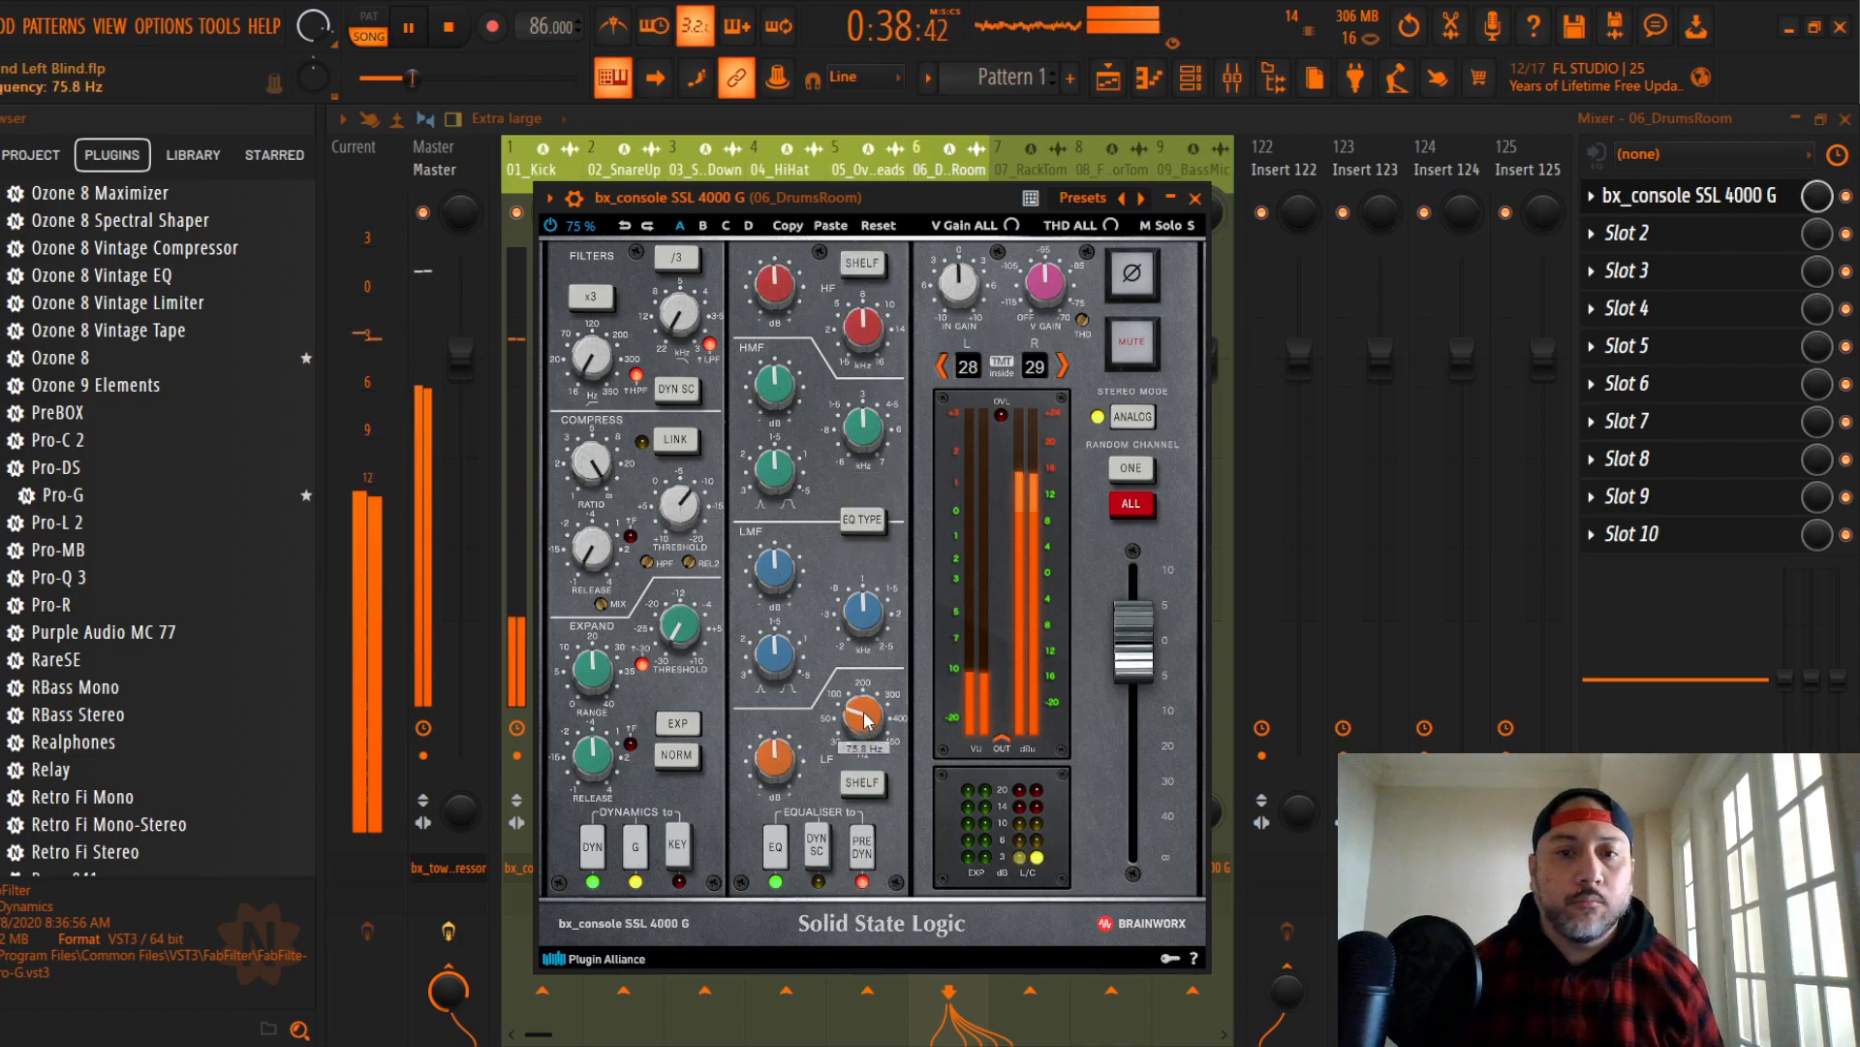
left_click_drag(769, 757, 769, 754)
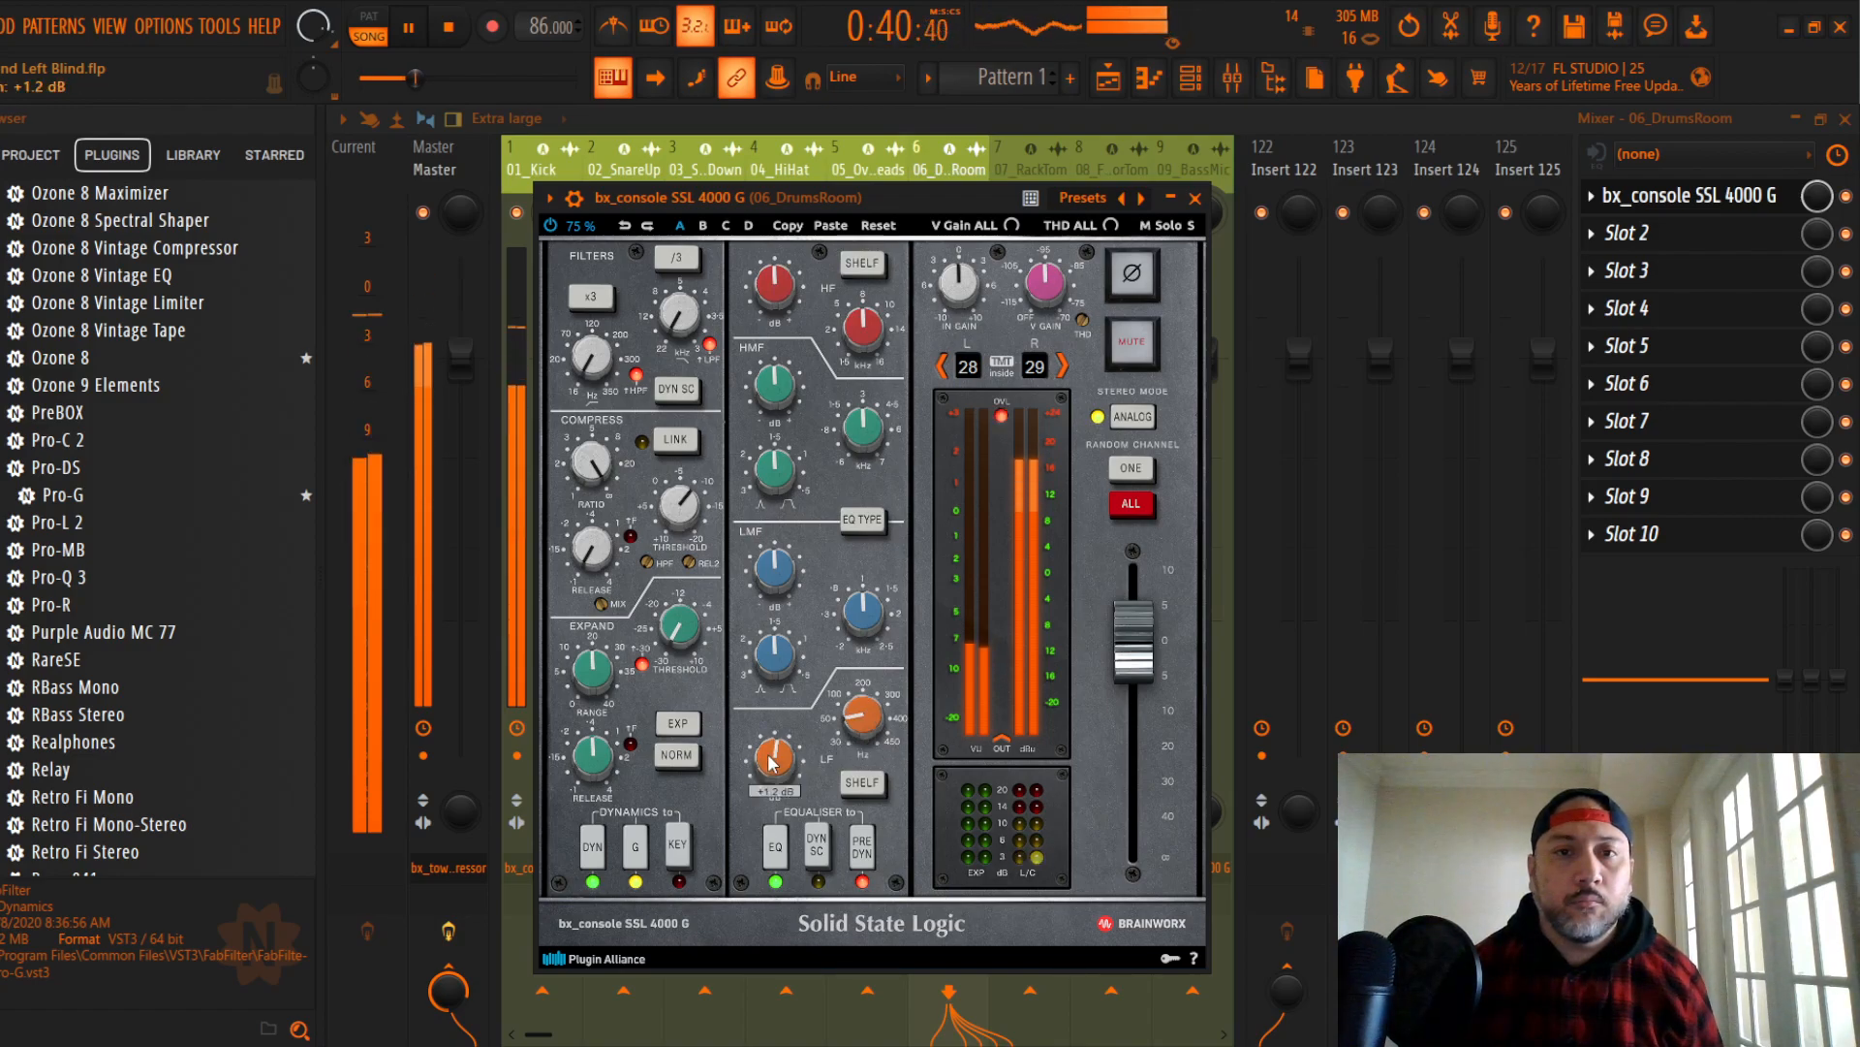
left_click_drag(773, 572, 773, 582)
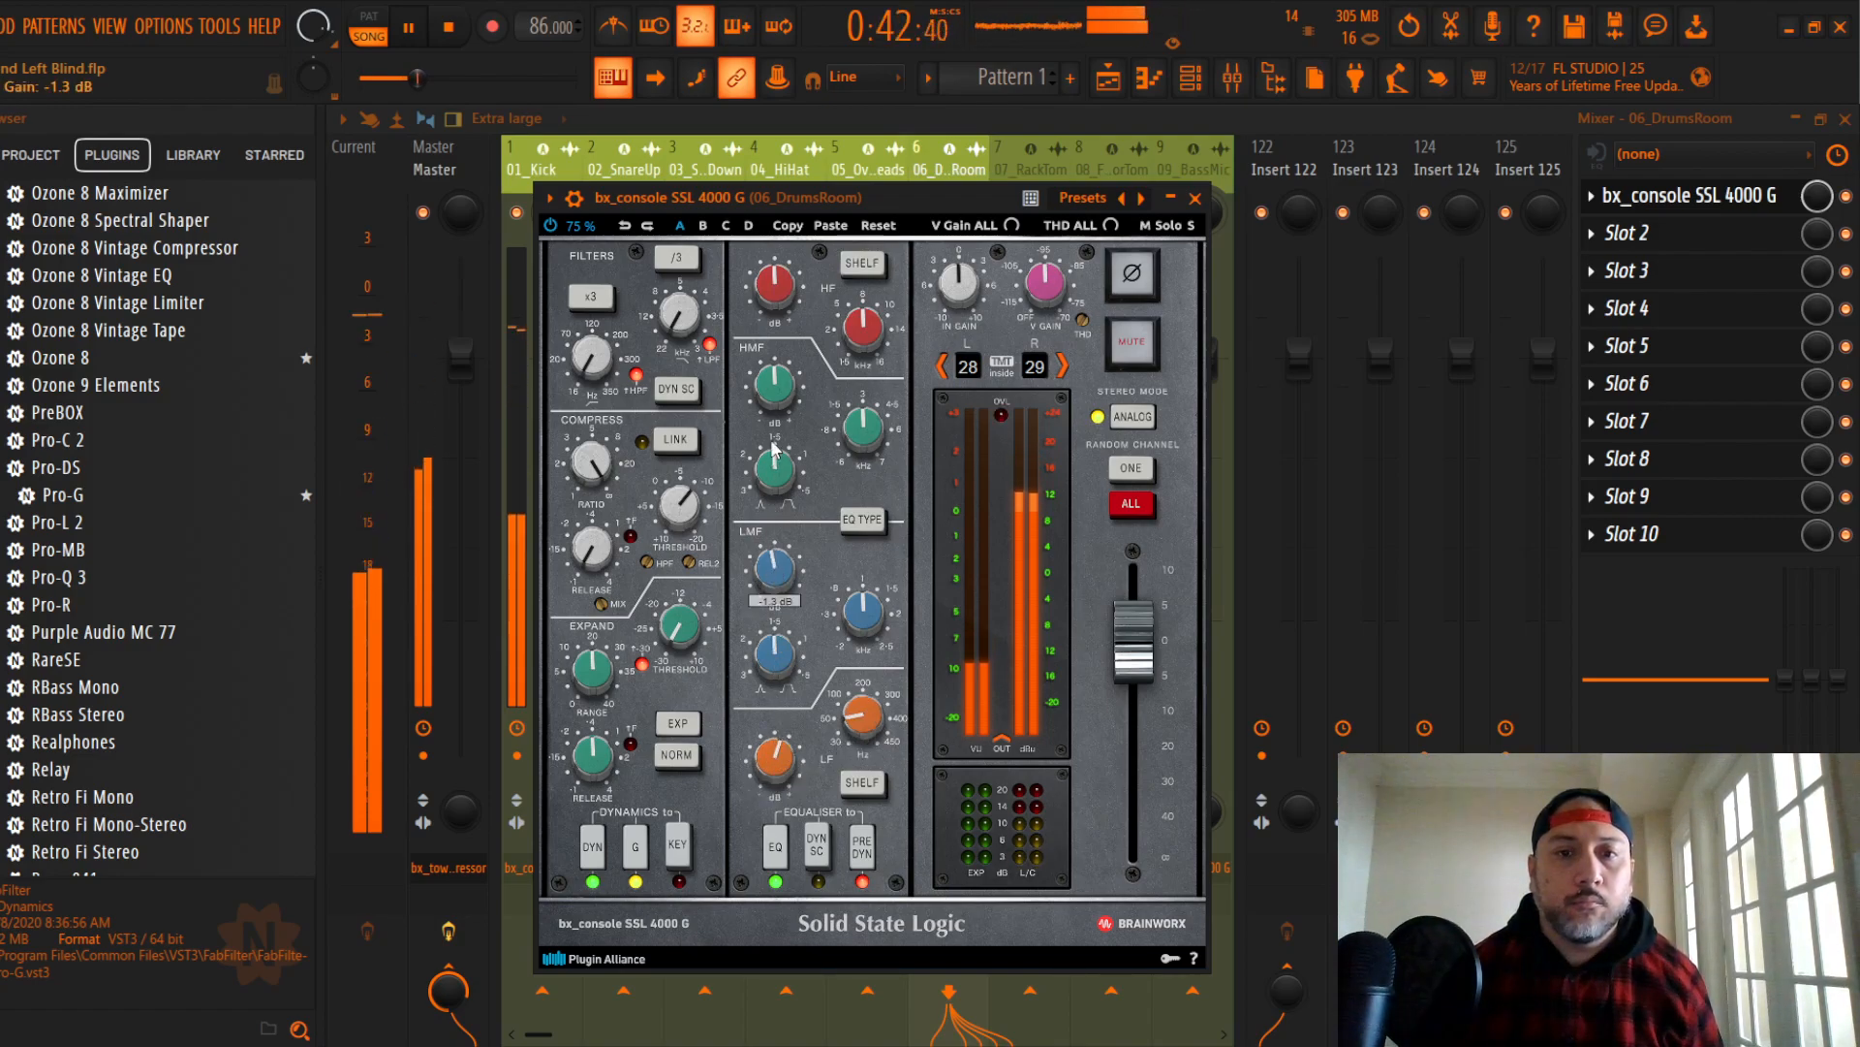
left_click_drag(776, 283, 778, 279)
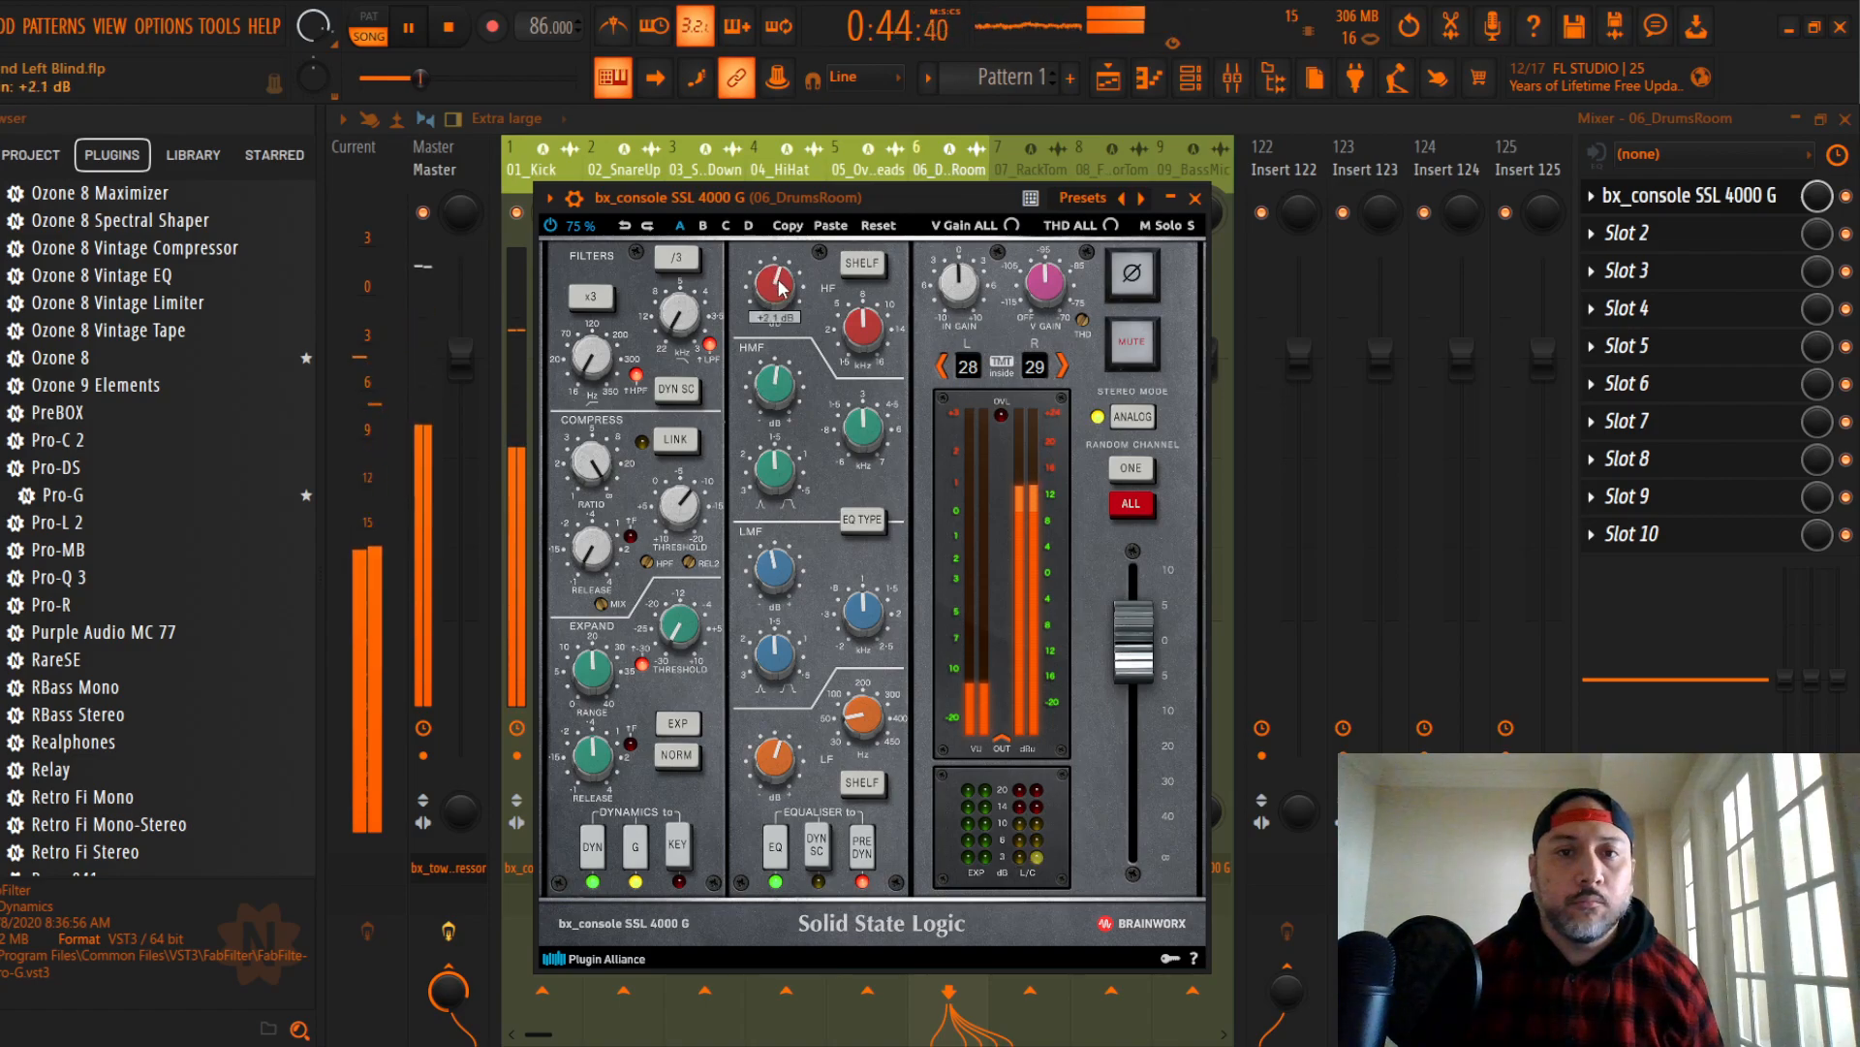
Step: Close the channel strip, lower the 06_DrumsRoom mixer fader to -7.7 dB and select 07_RackTom
left_click(1195, 198)
left_click_drag(961, 374, 961, 485)
left_click(1014, 153)
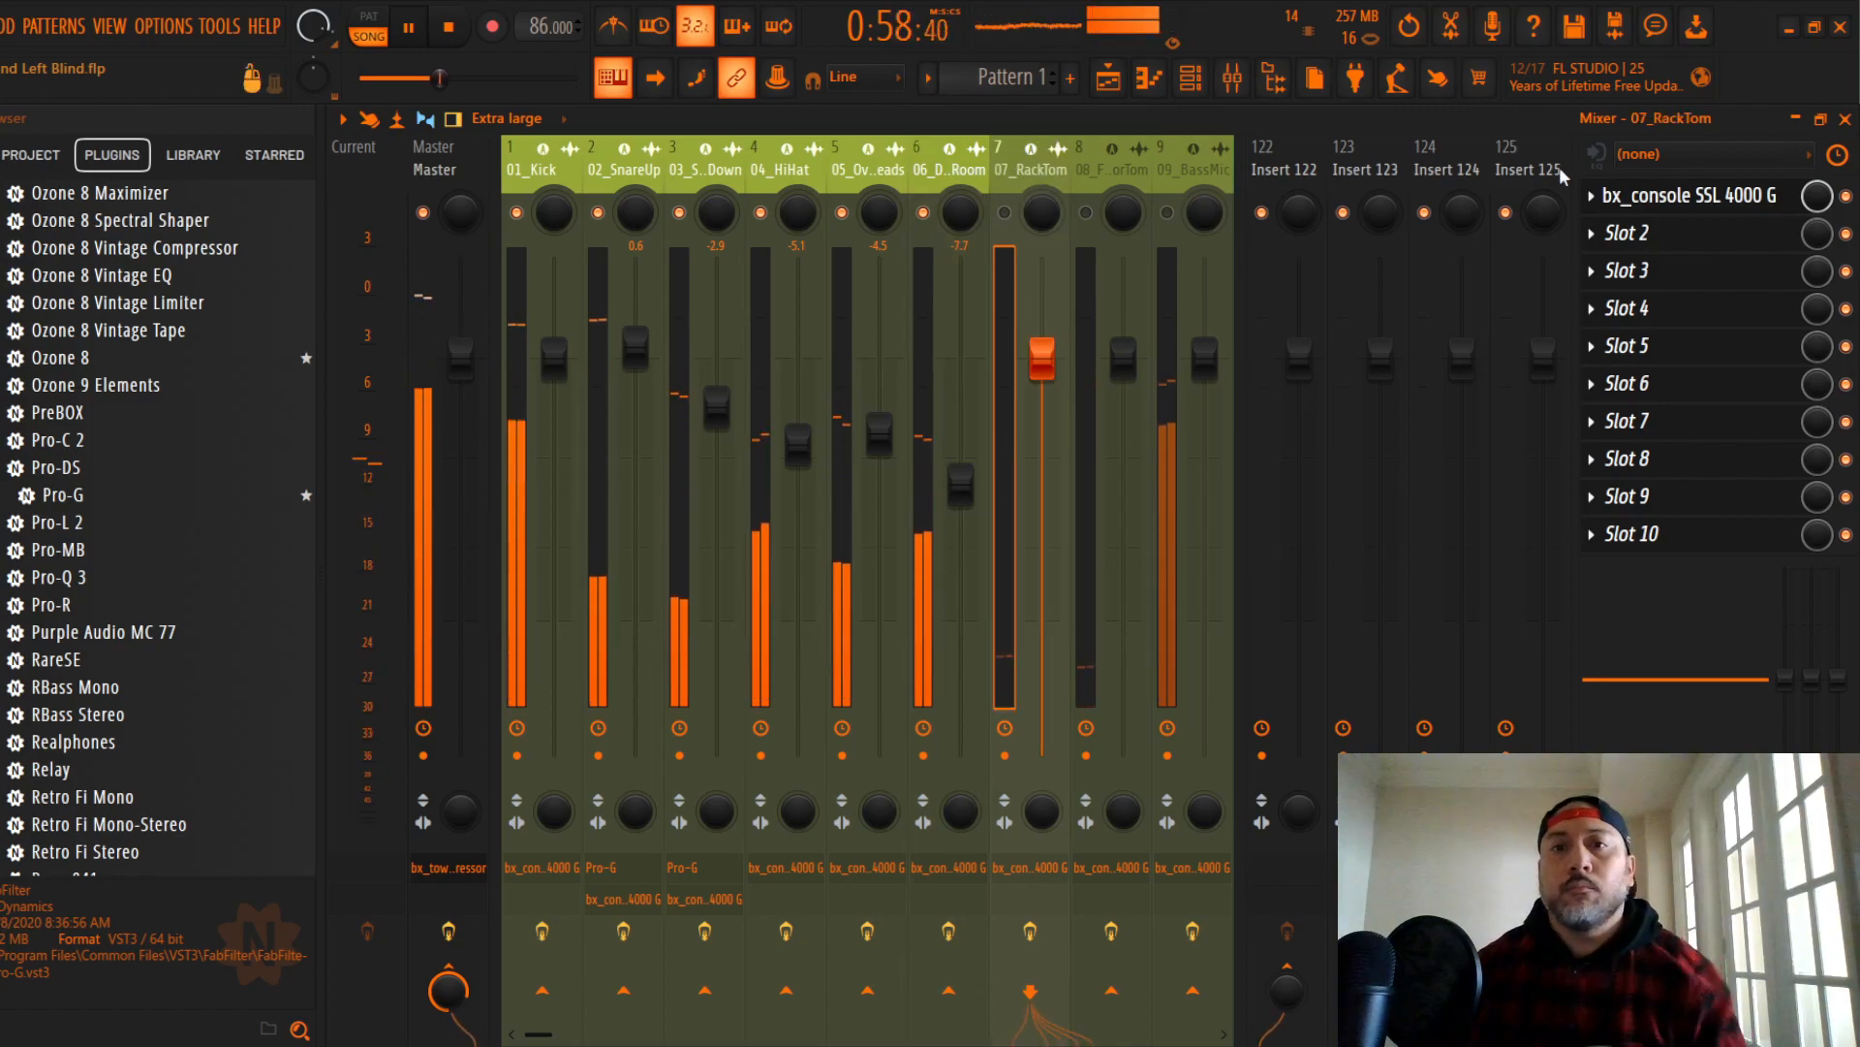
Step: Restart playback in the playlist from just before bar 3, where the rack tom part is playing
left_click(1846, 118)
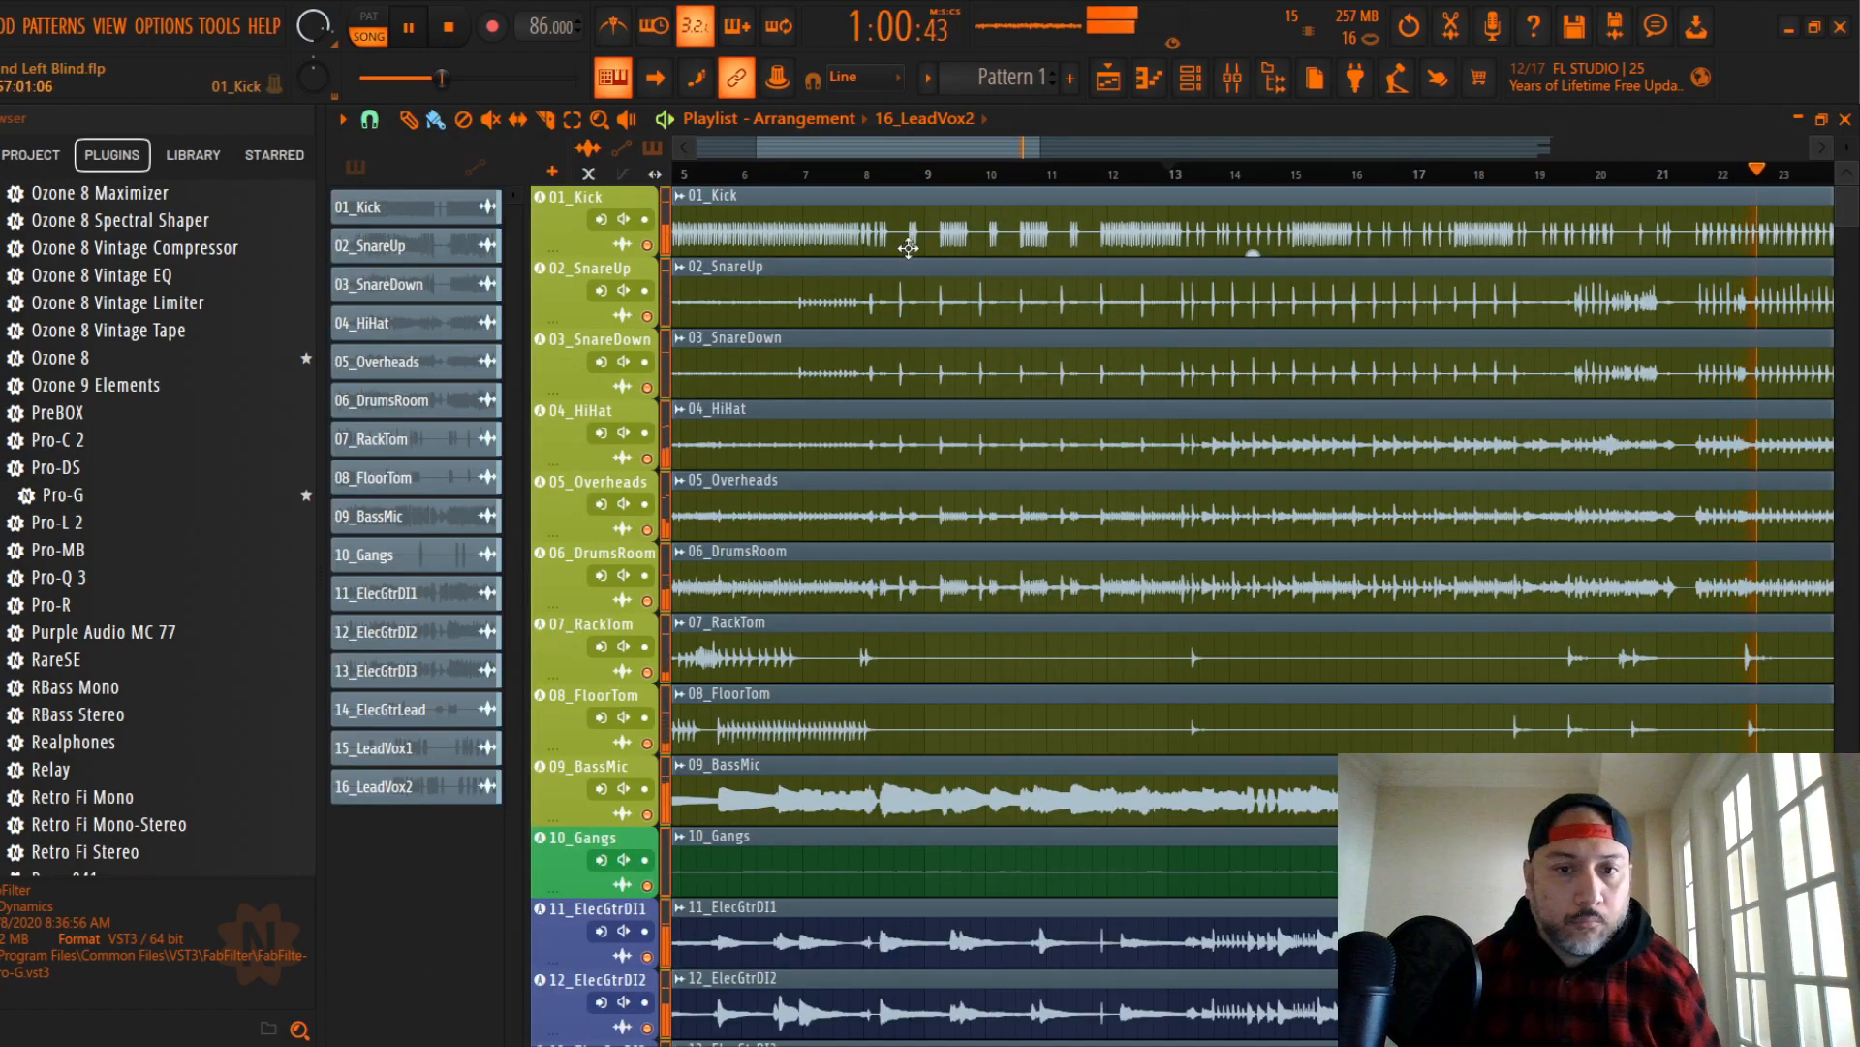
left_click_drag(951, 143, 894, 147)
key("space")
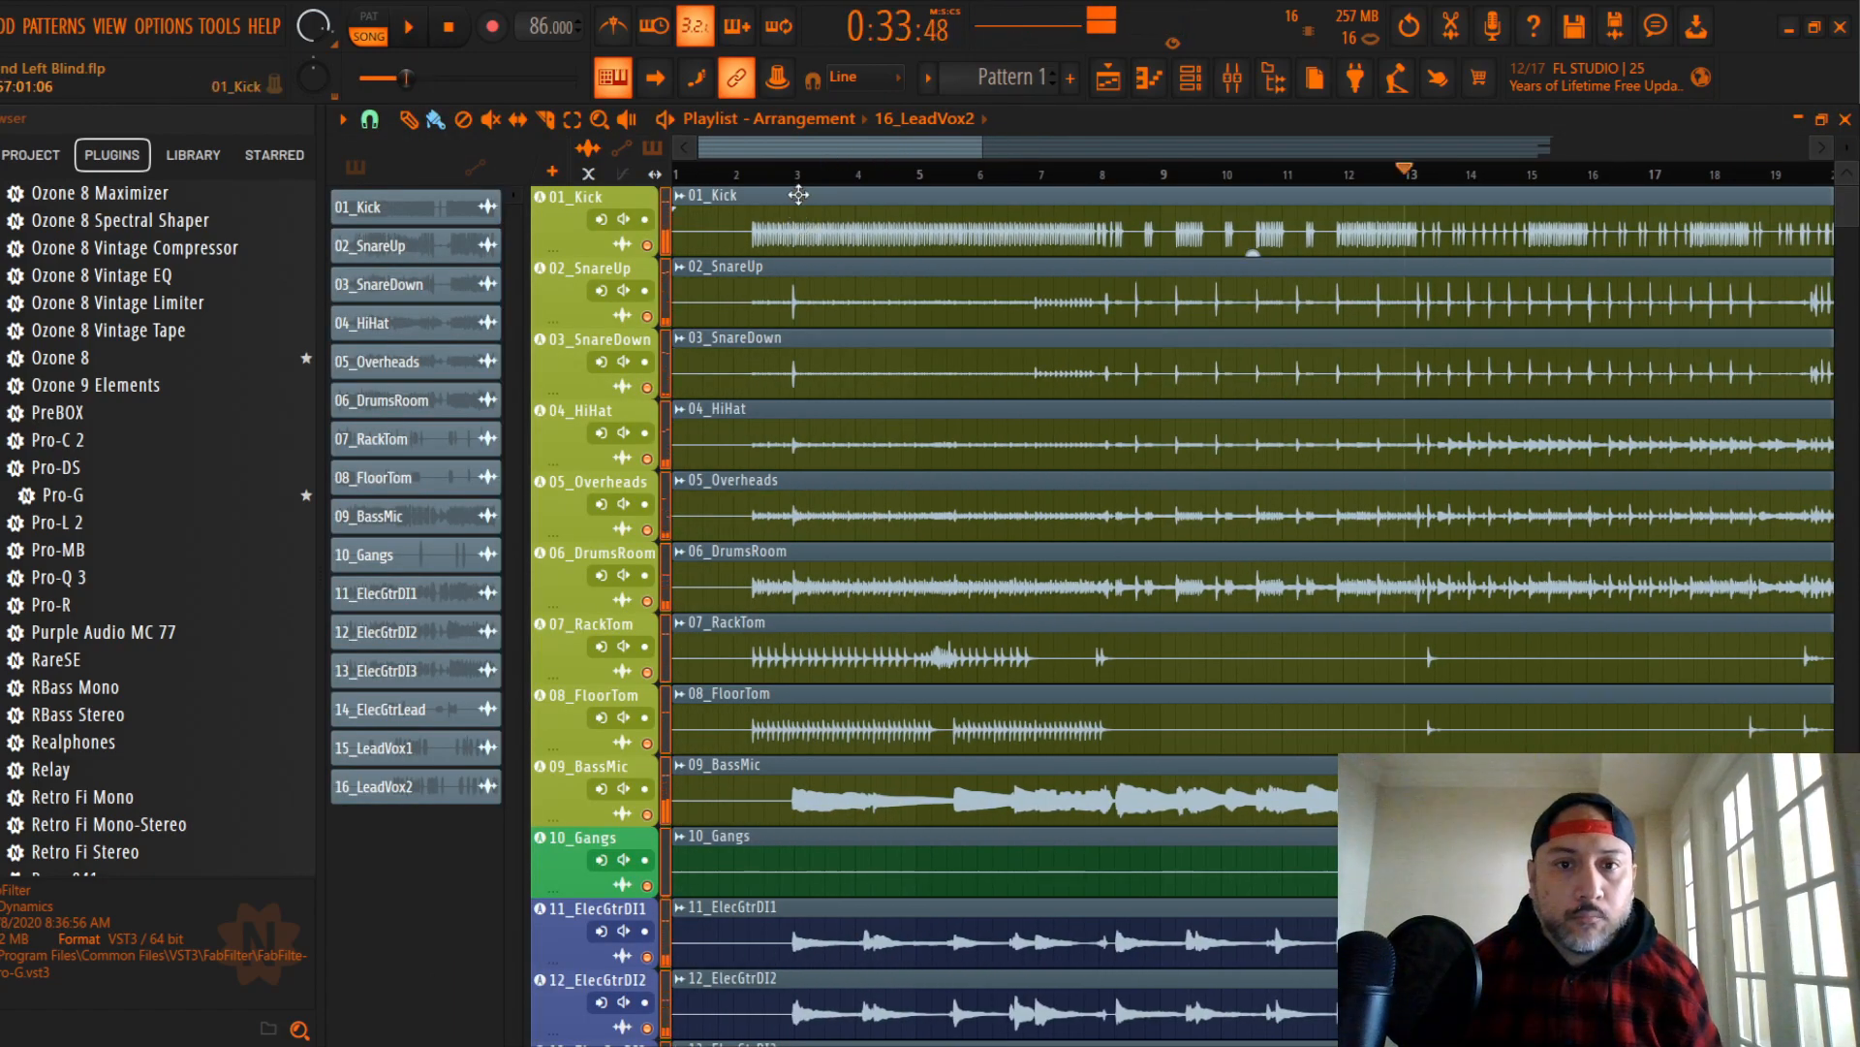
left_click(793, 174)
key("space")
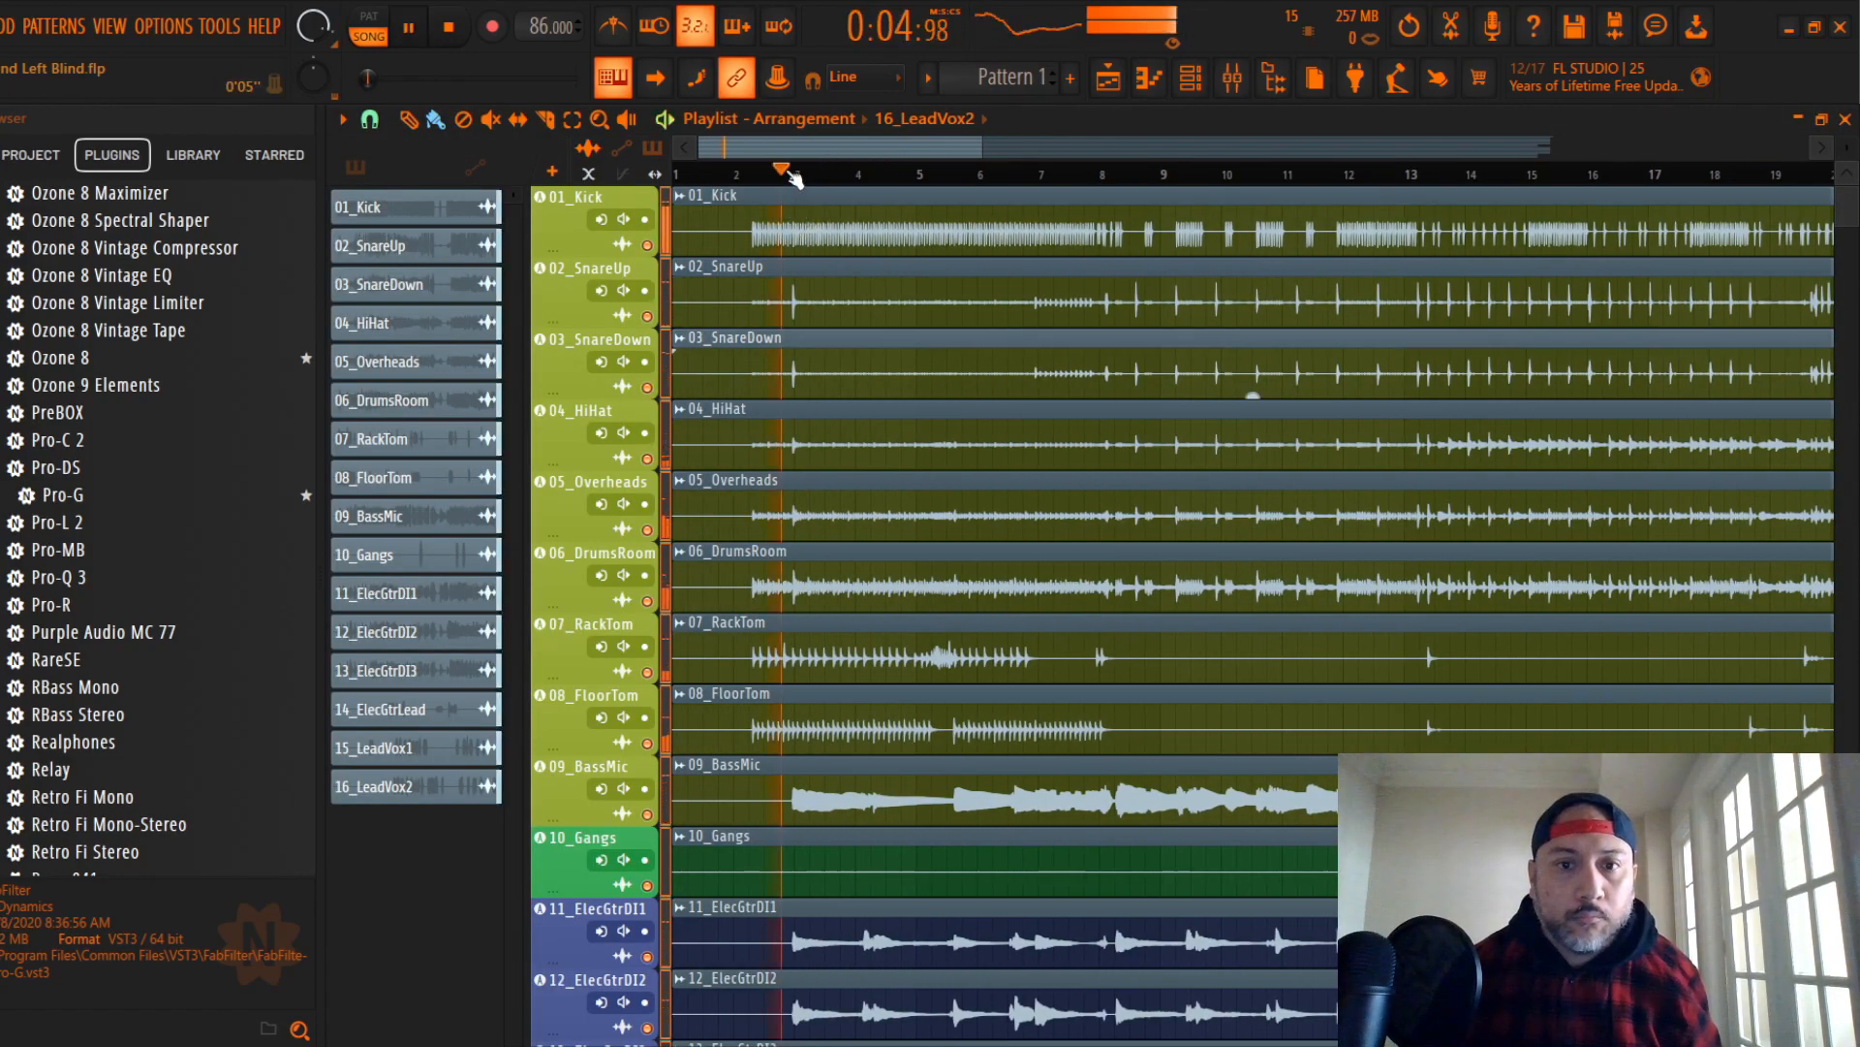
Step: Unmute 07_RackTom in the mixer, open its bx_console SSL 4000 G, and set the compressor to maximum ratio, fast release and -8.0 dB threshold
left_click(1232, 79)
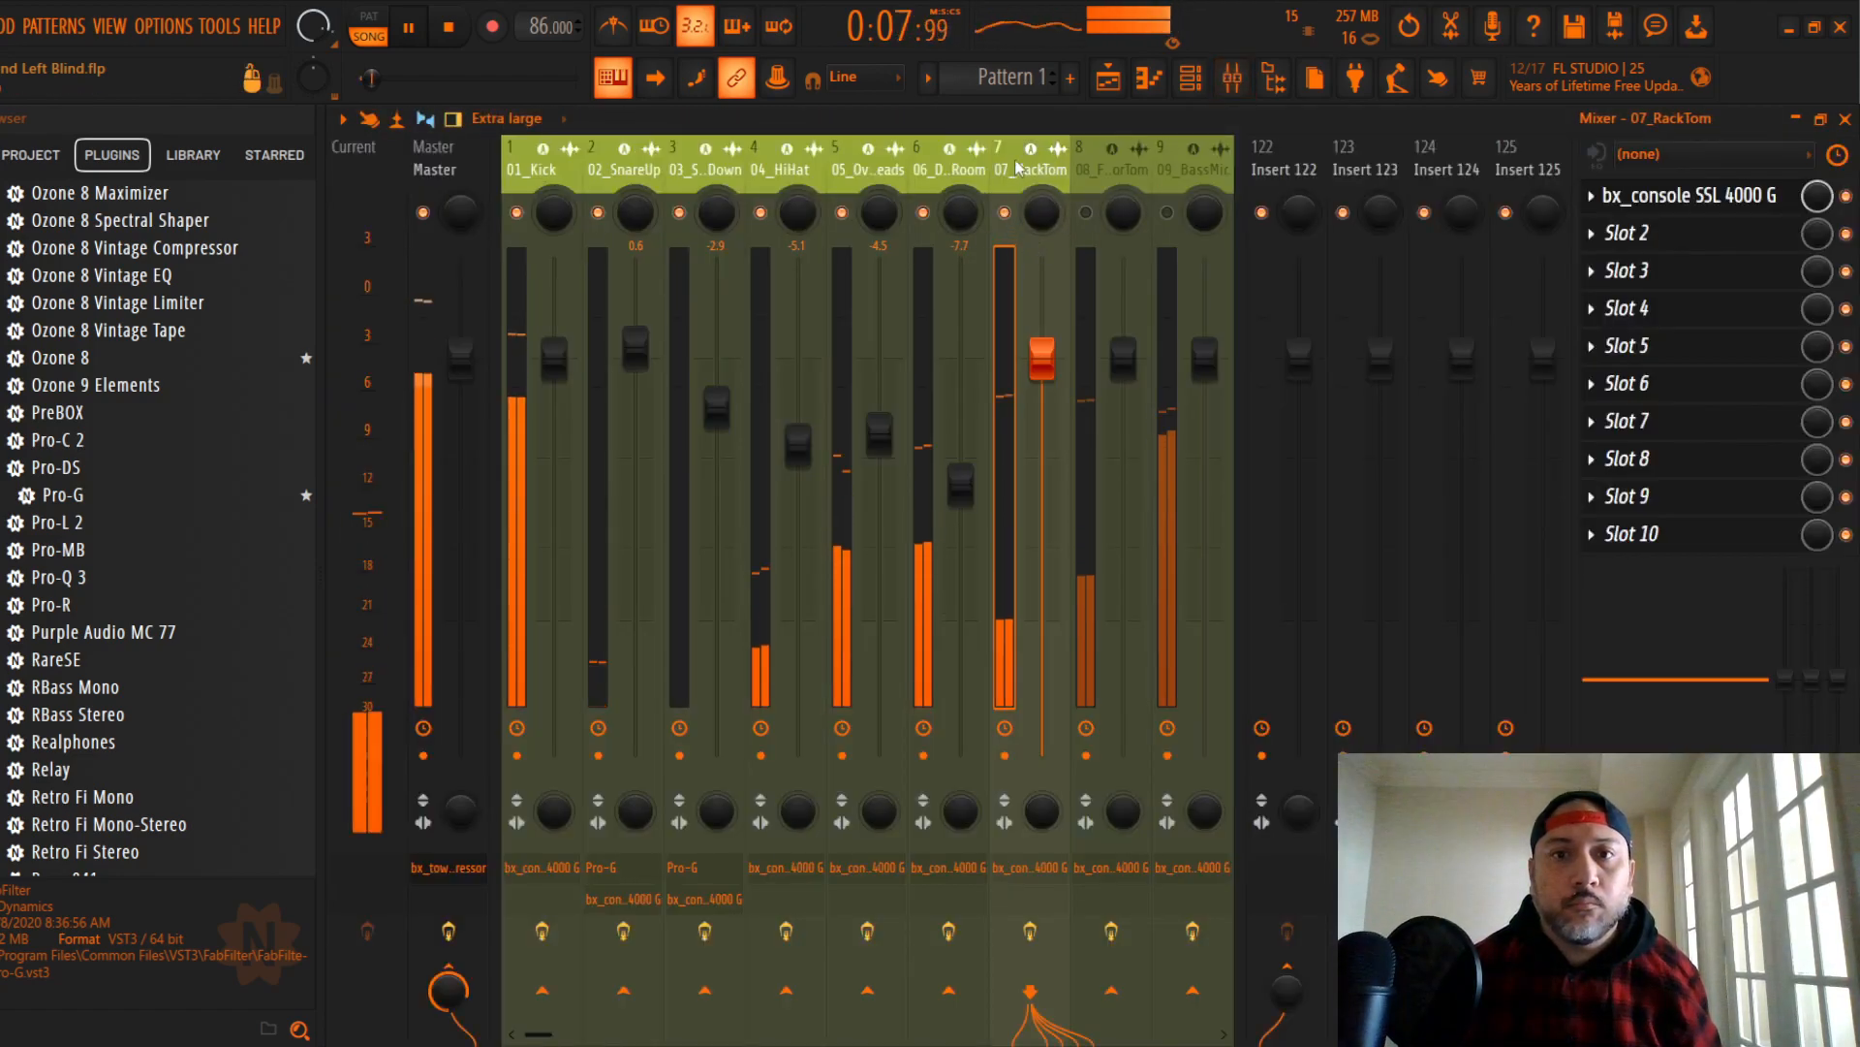
left_click(1686, 195)
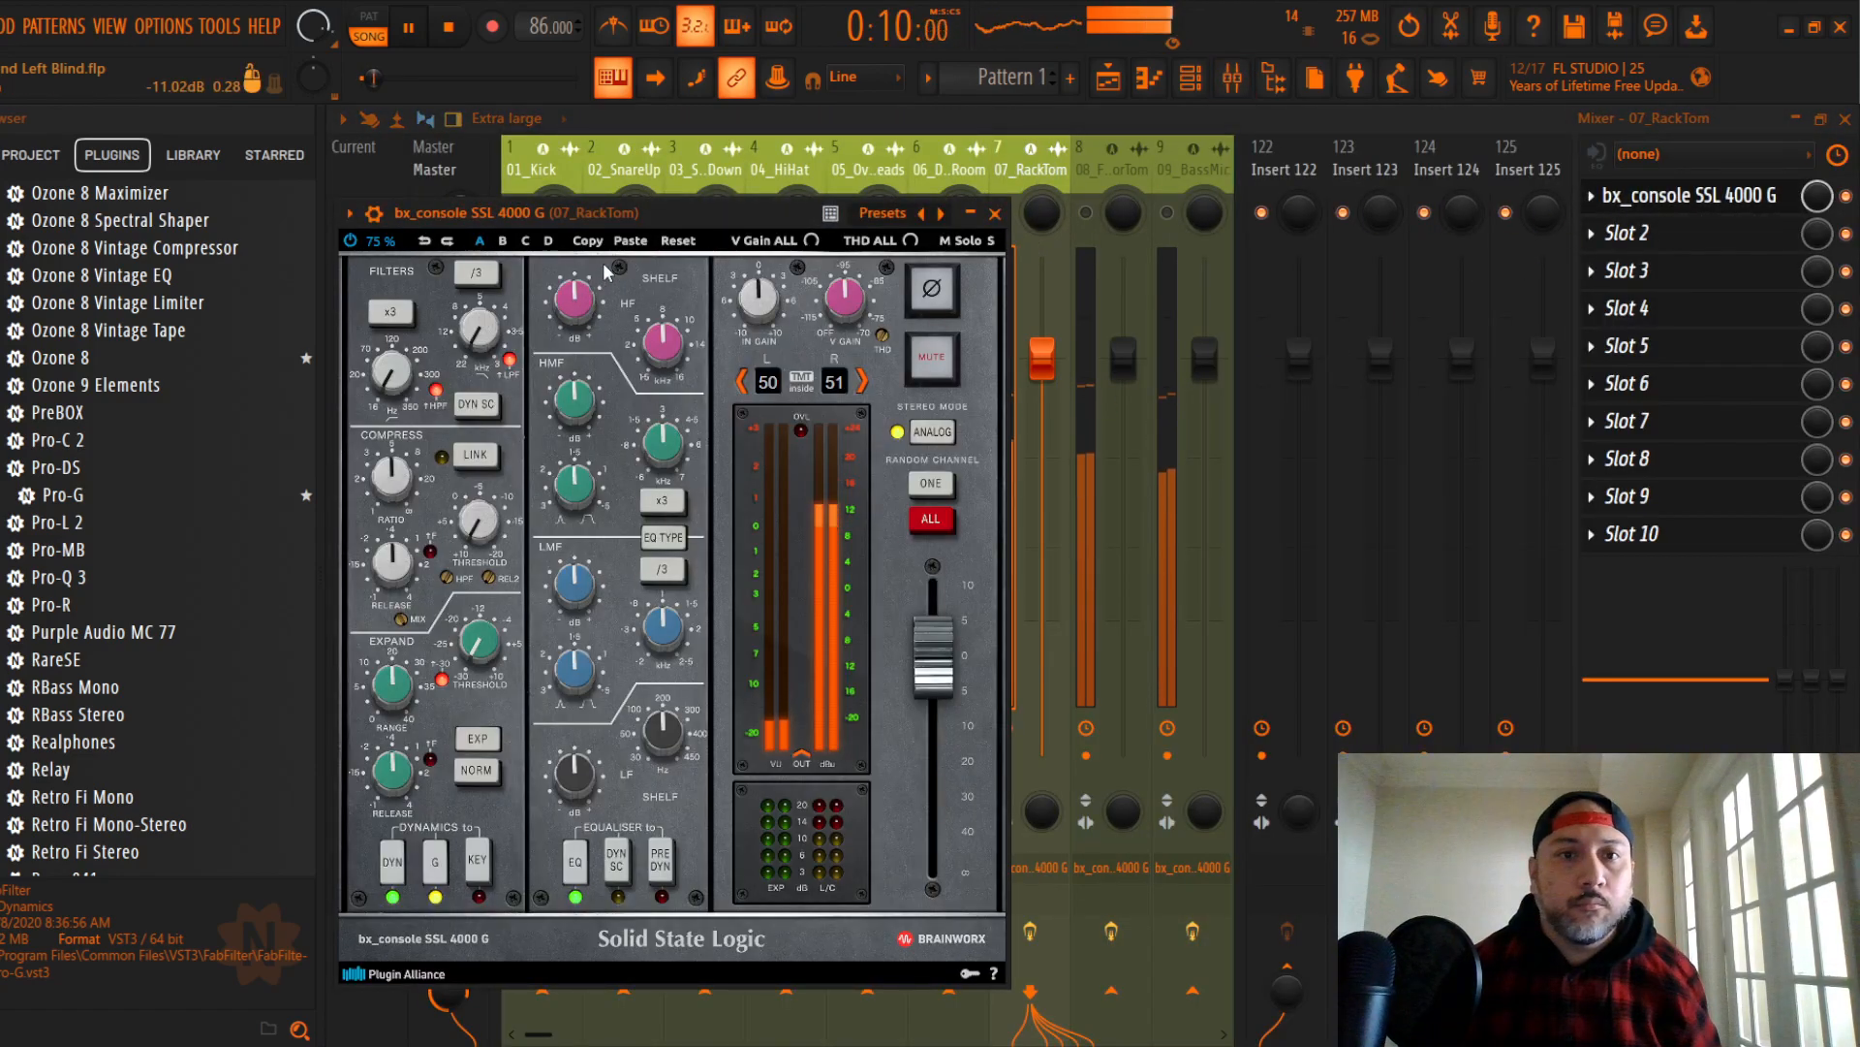
left_click_drag(659, 211, 933, 178)
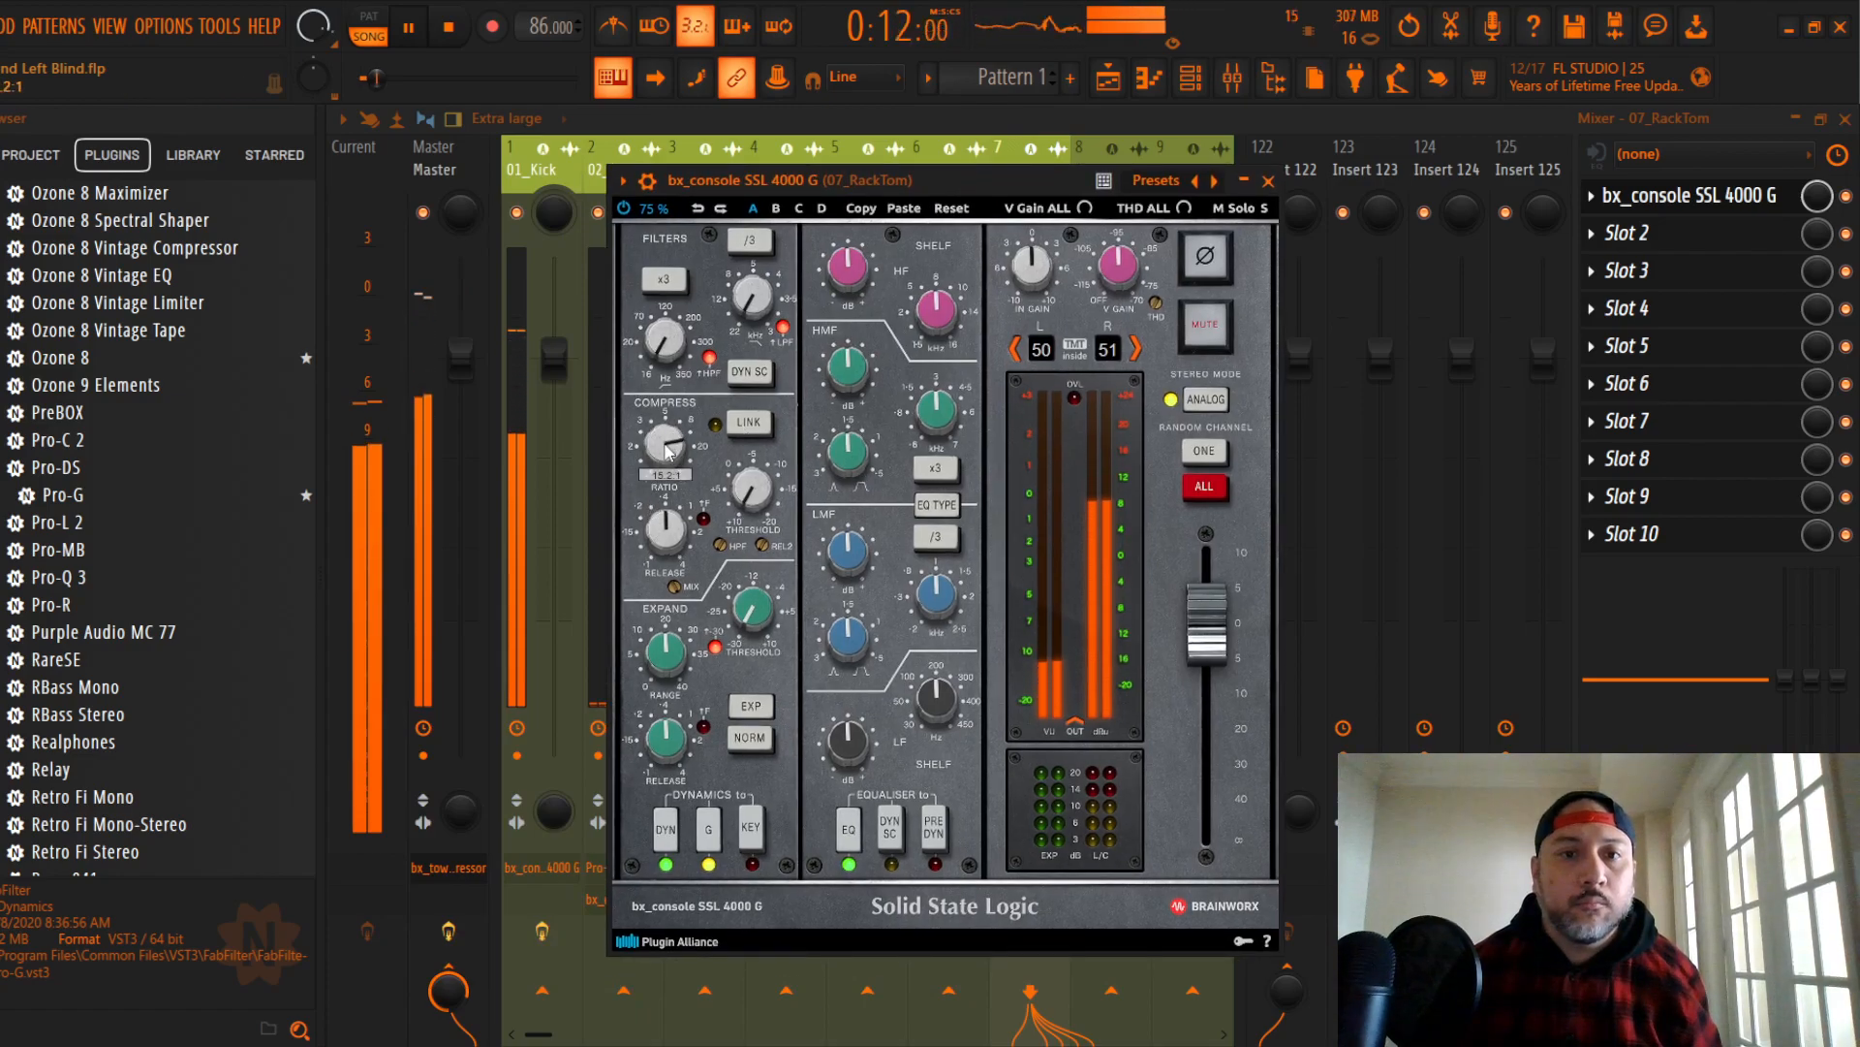
left_click_drag(671, 532, 672, 591)
left_click_drag(744, 499, 761, 492)
left_click_drag(759, 492, 759, 467)
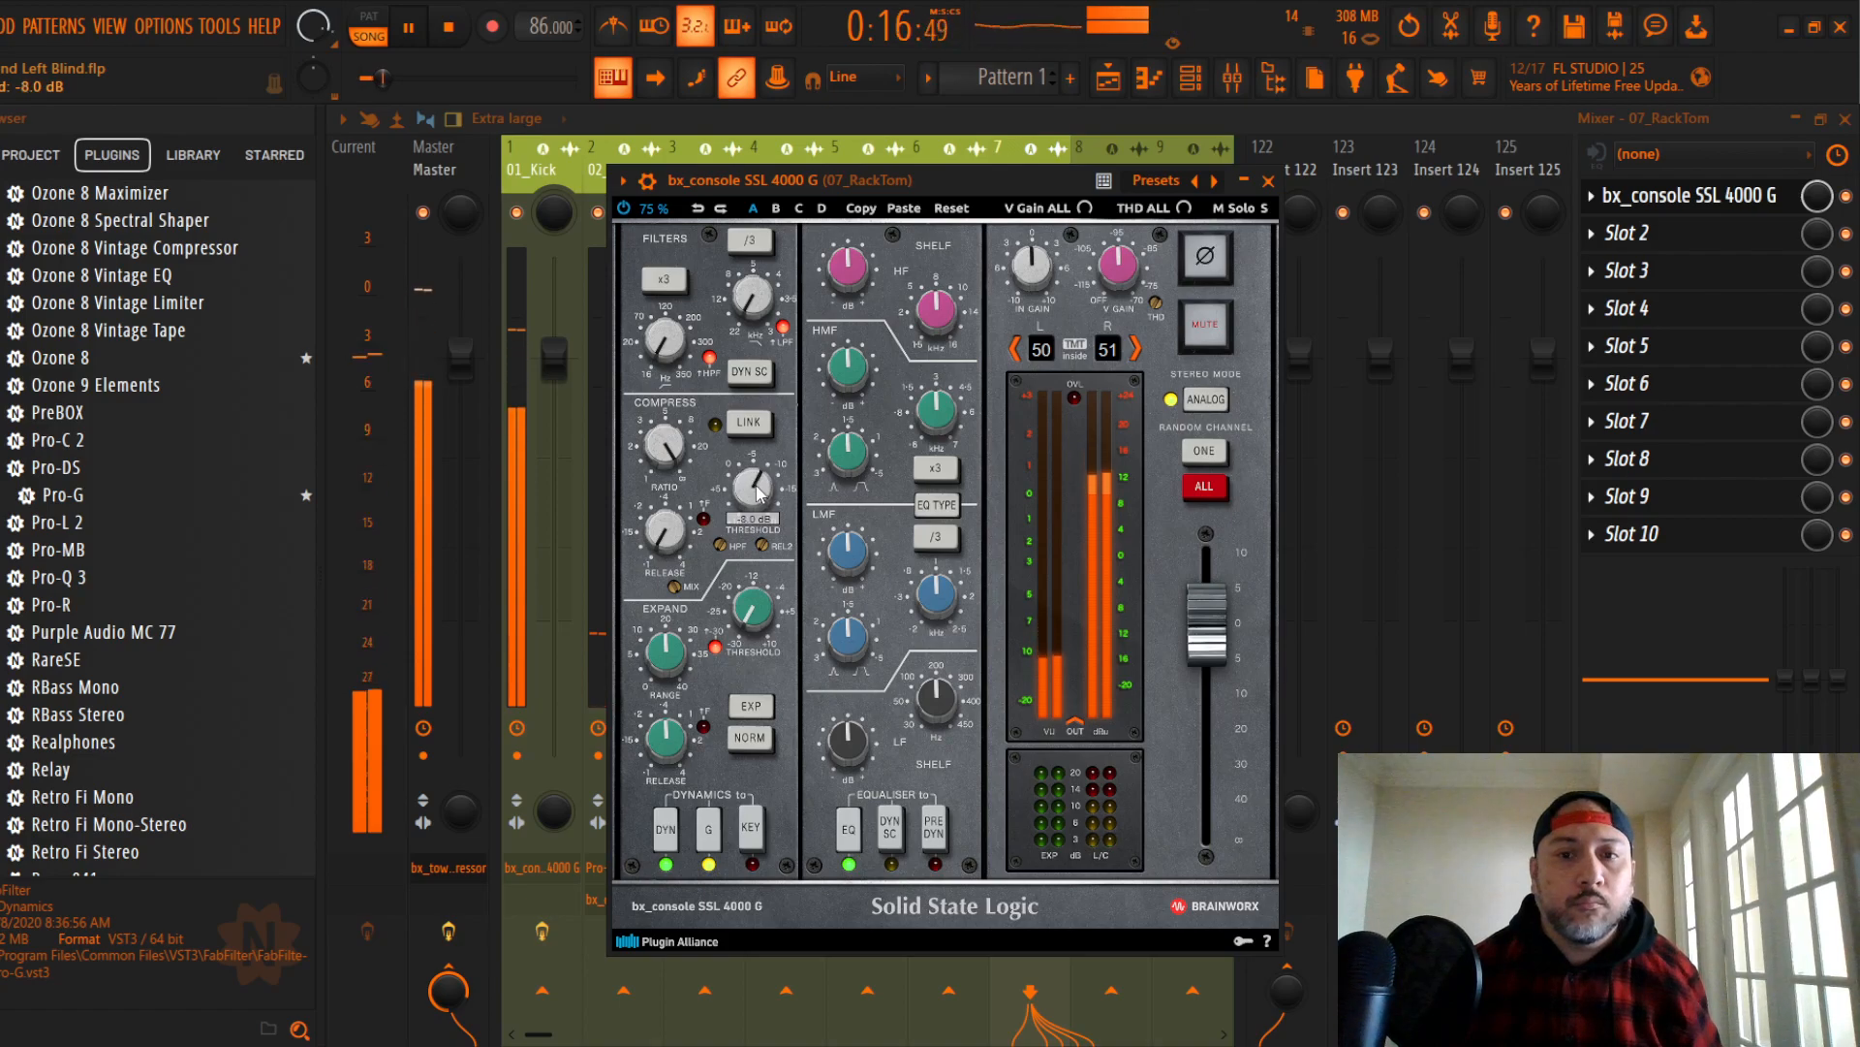
Step: Place the 07_RackTom EQ before the dynamics with the other EQ type, and boost the LF band at 75.8 Hz
left_click(937, 505)
left_click(938, 699)
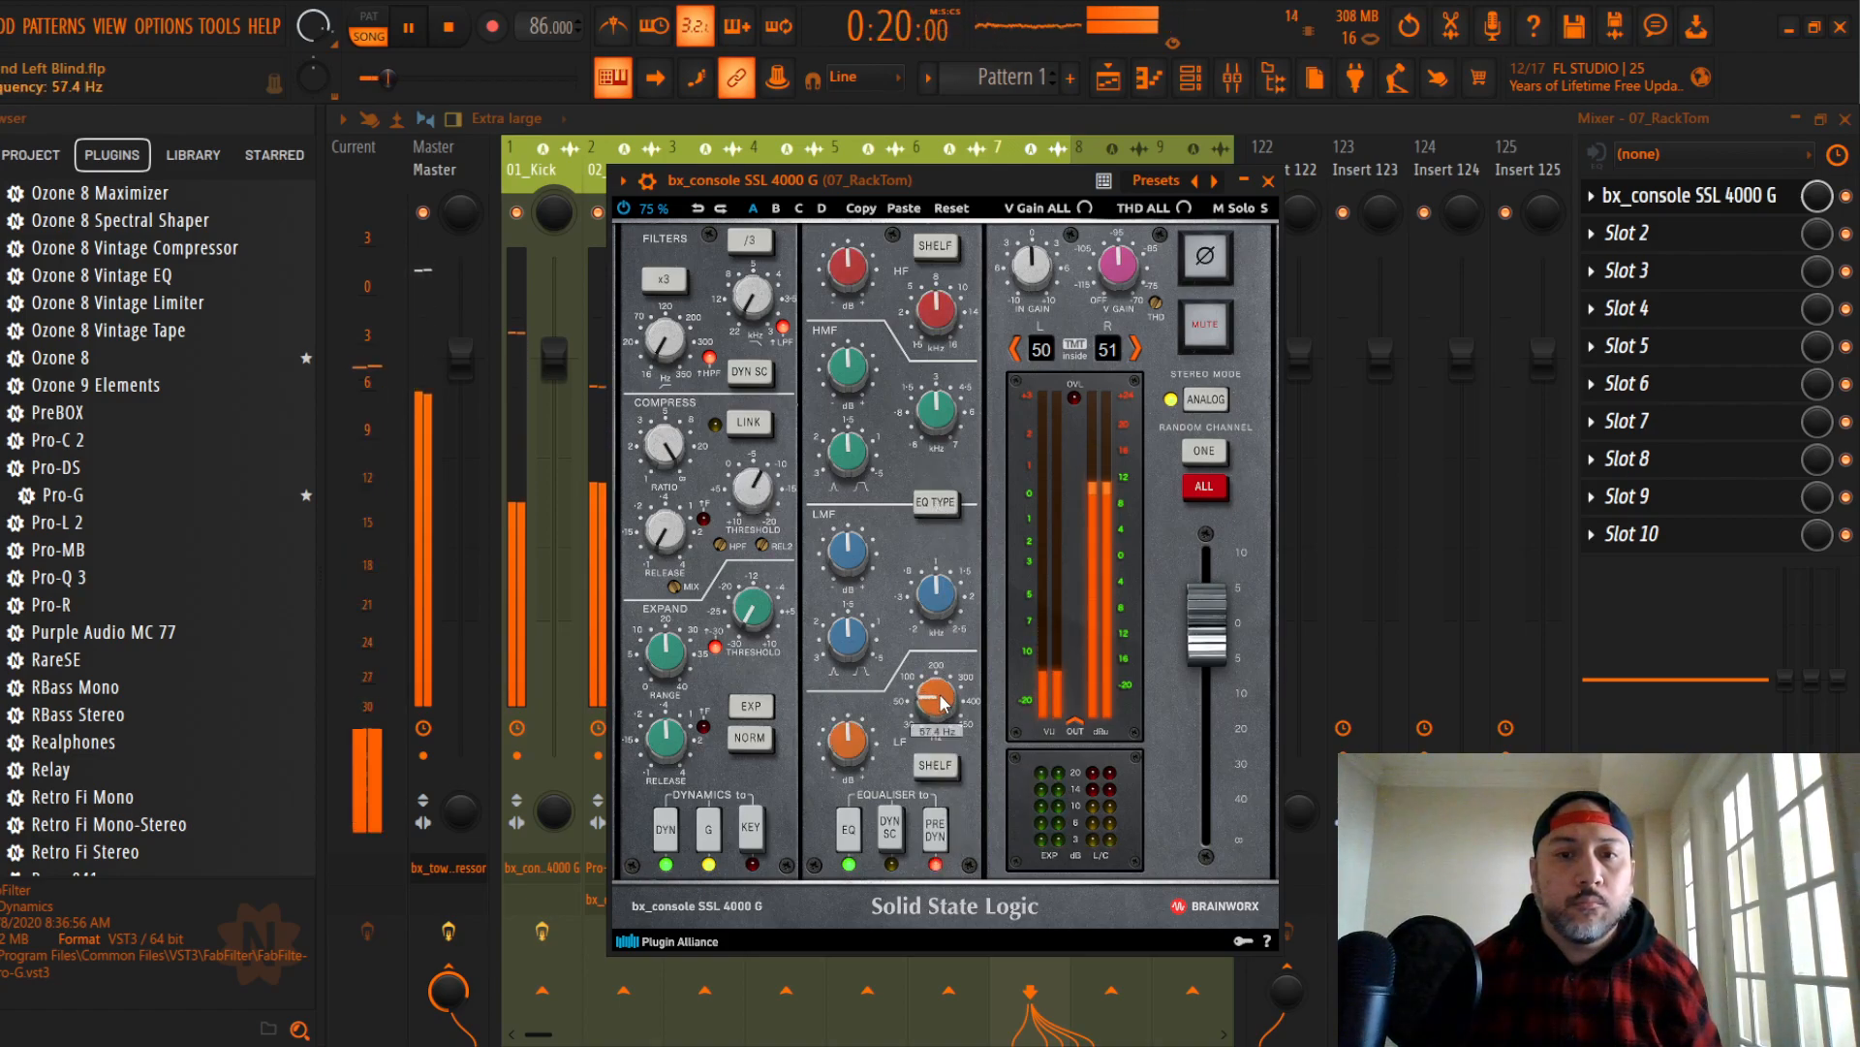
left_click(846, 747)
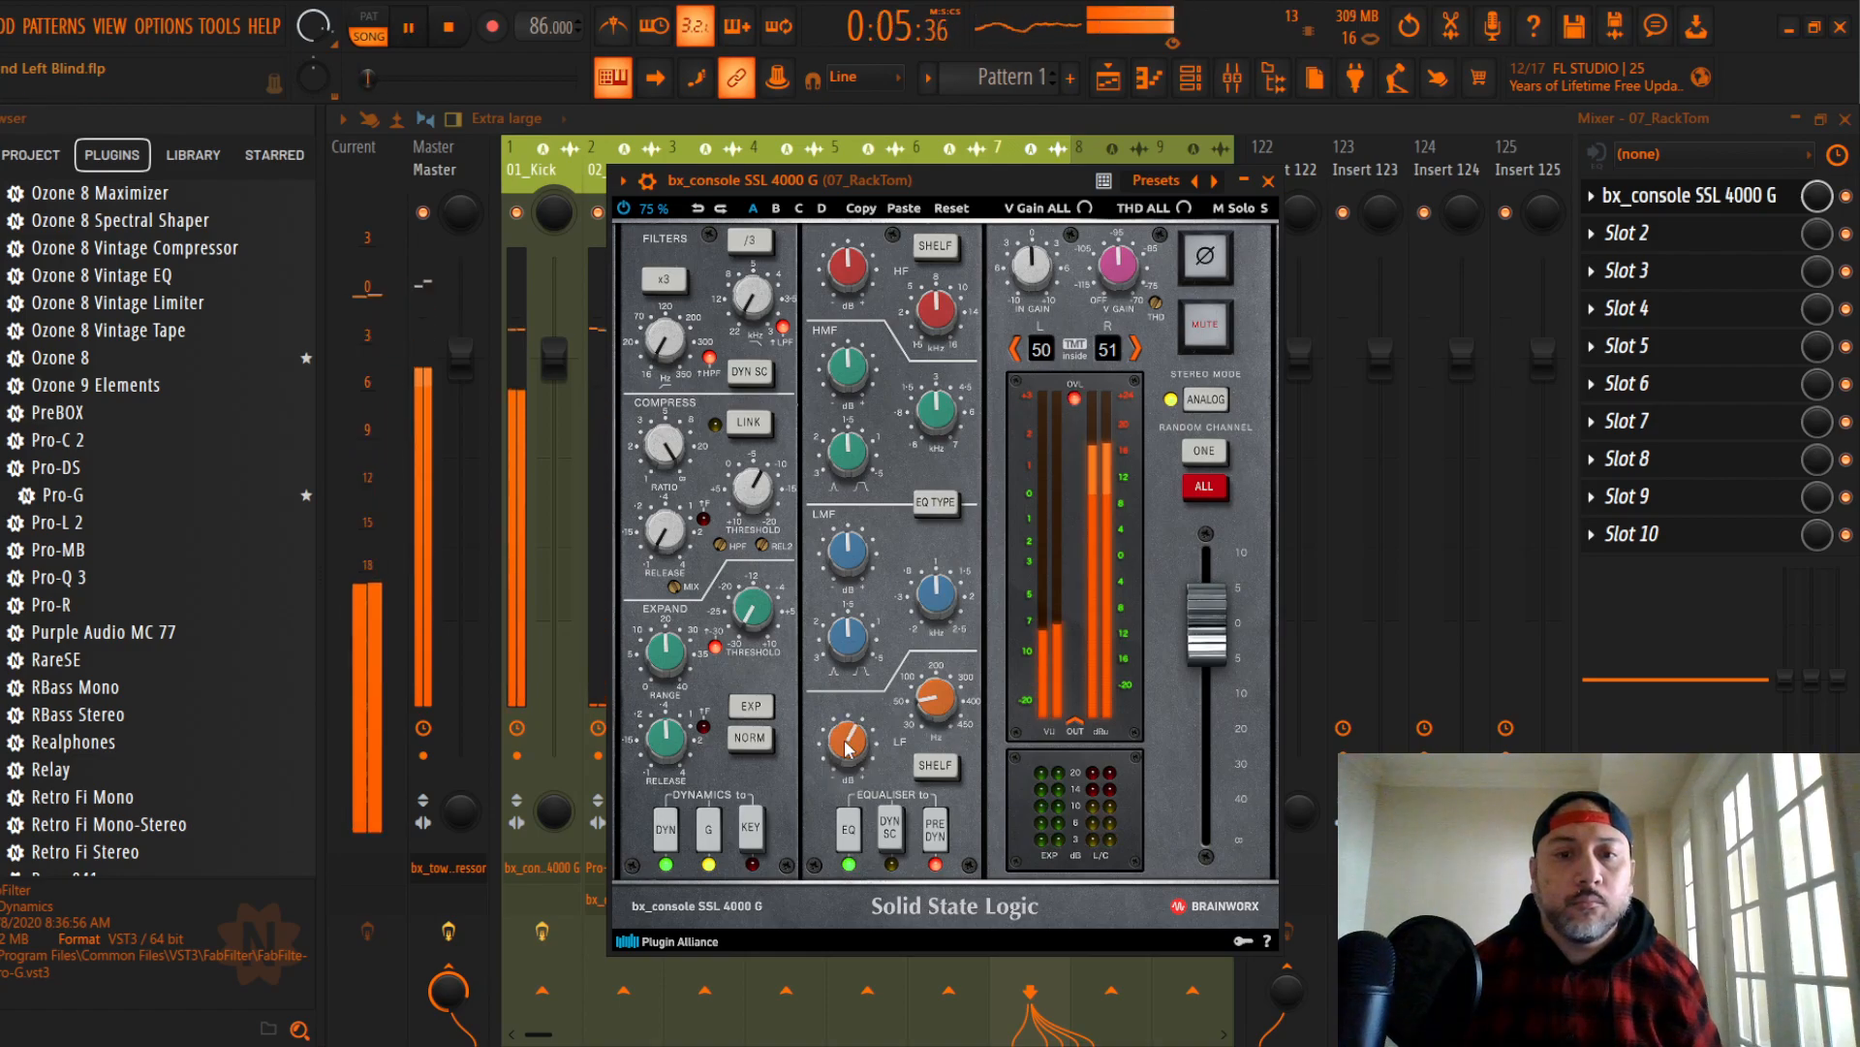
scroll(936, 696, "up", 3)
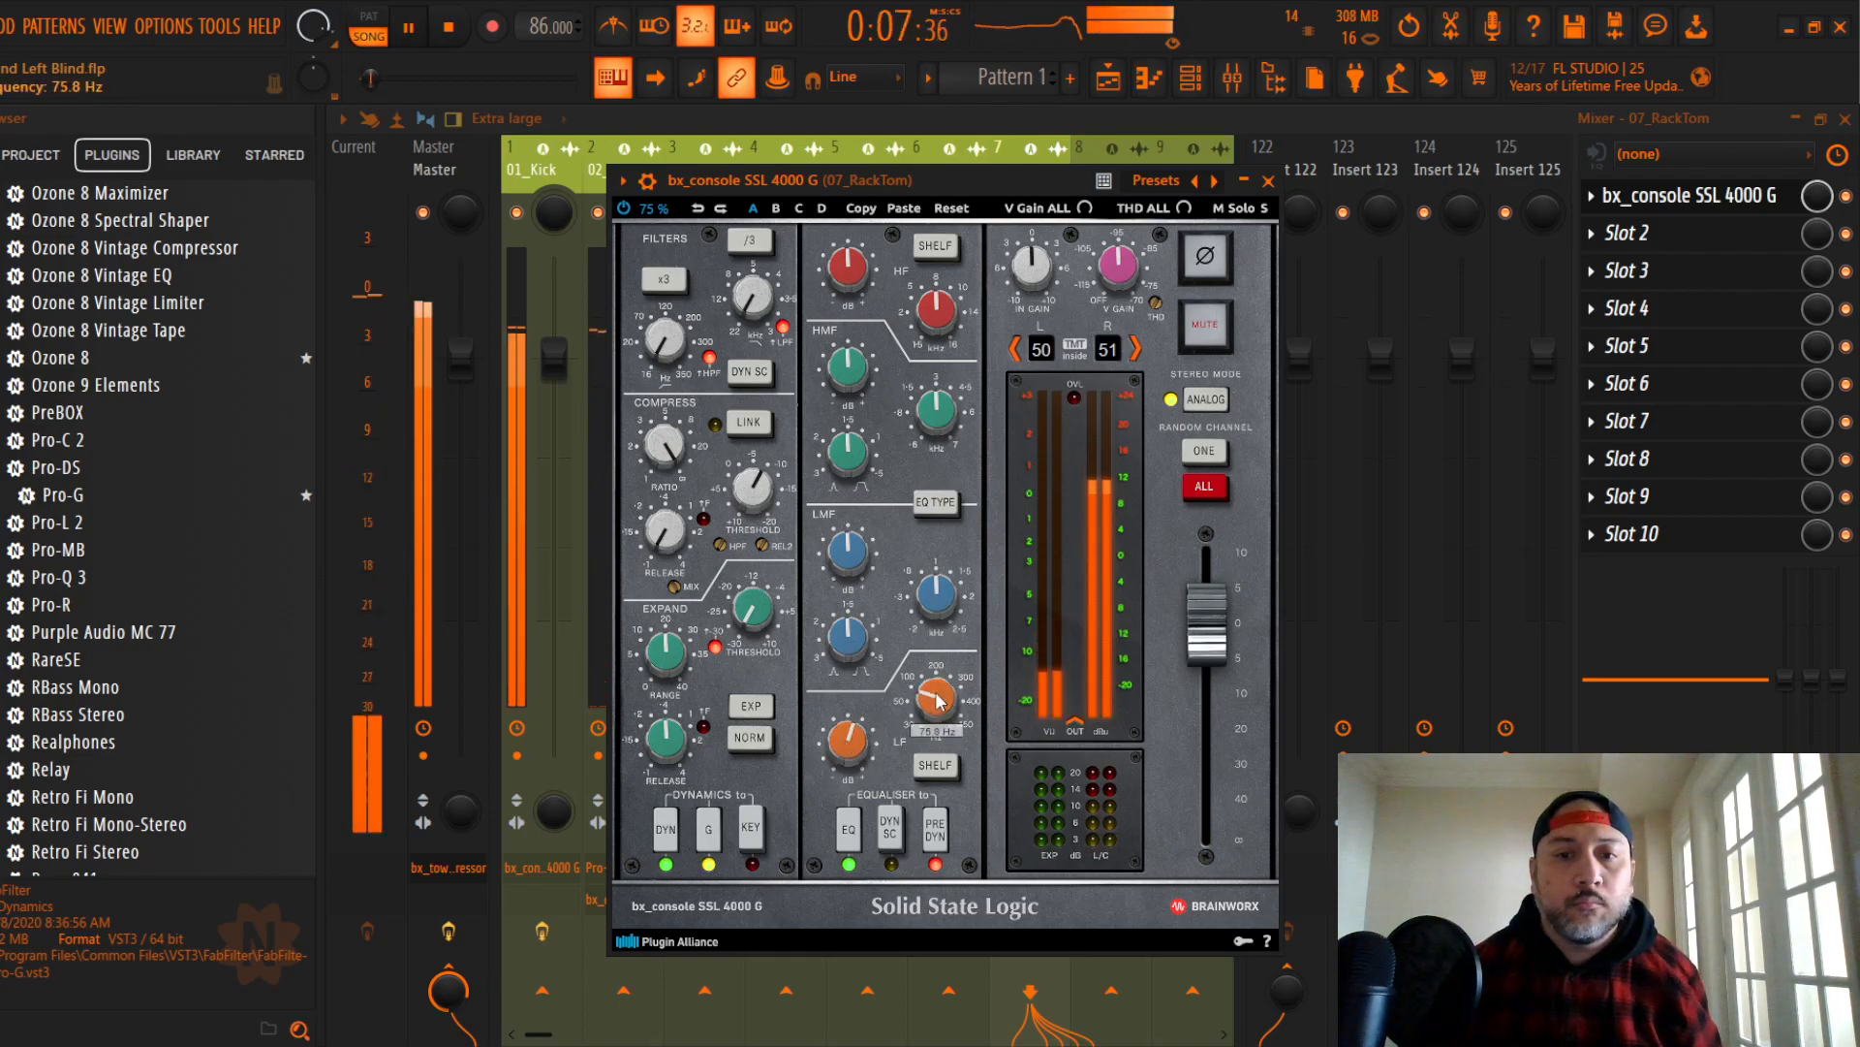
Step: Boost the 07_RackTom EQ by 1.3 dB in the LMF band, 2.1 dB in HF and 1.3 dB in HMF
left_click(847, 552)
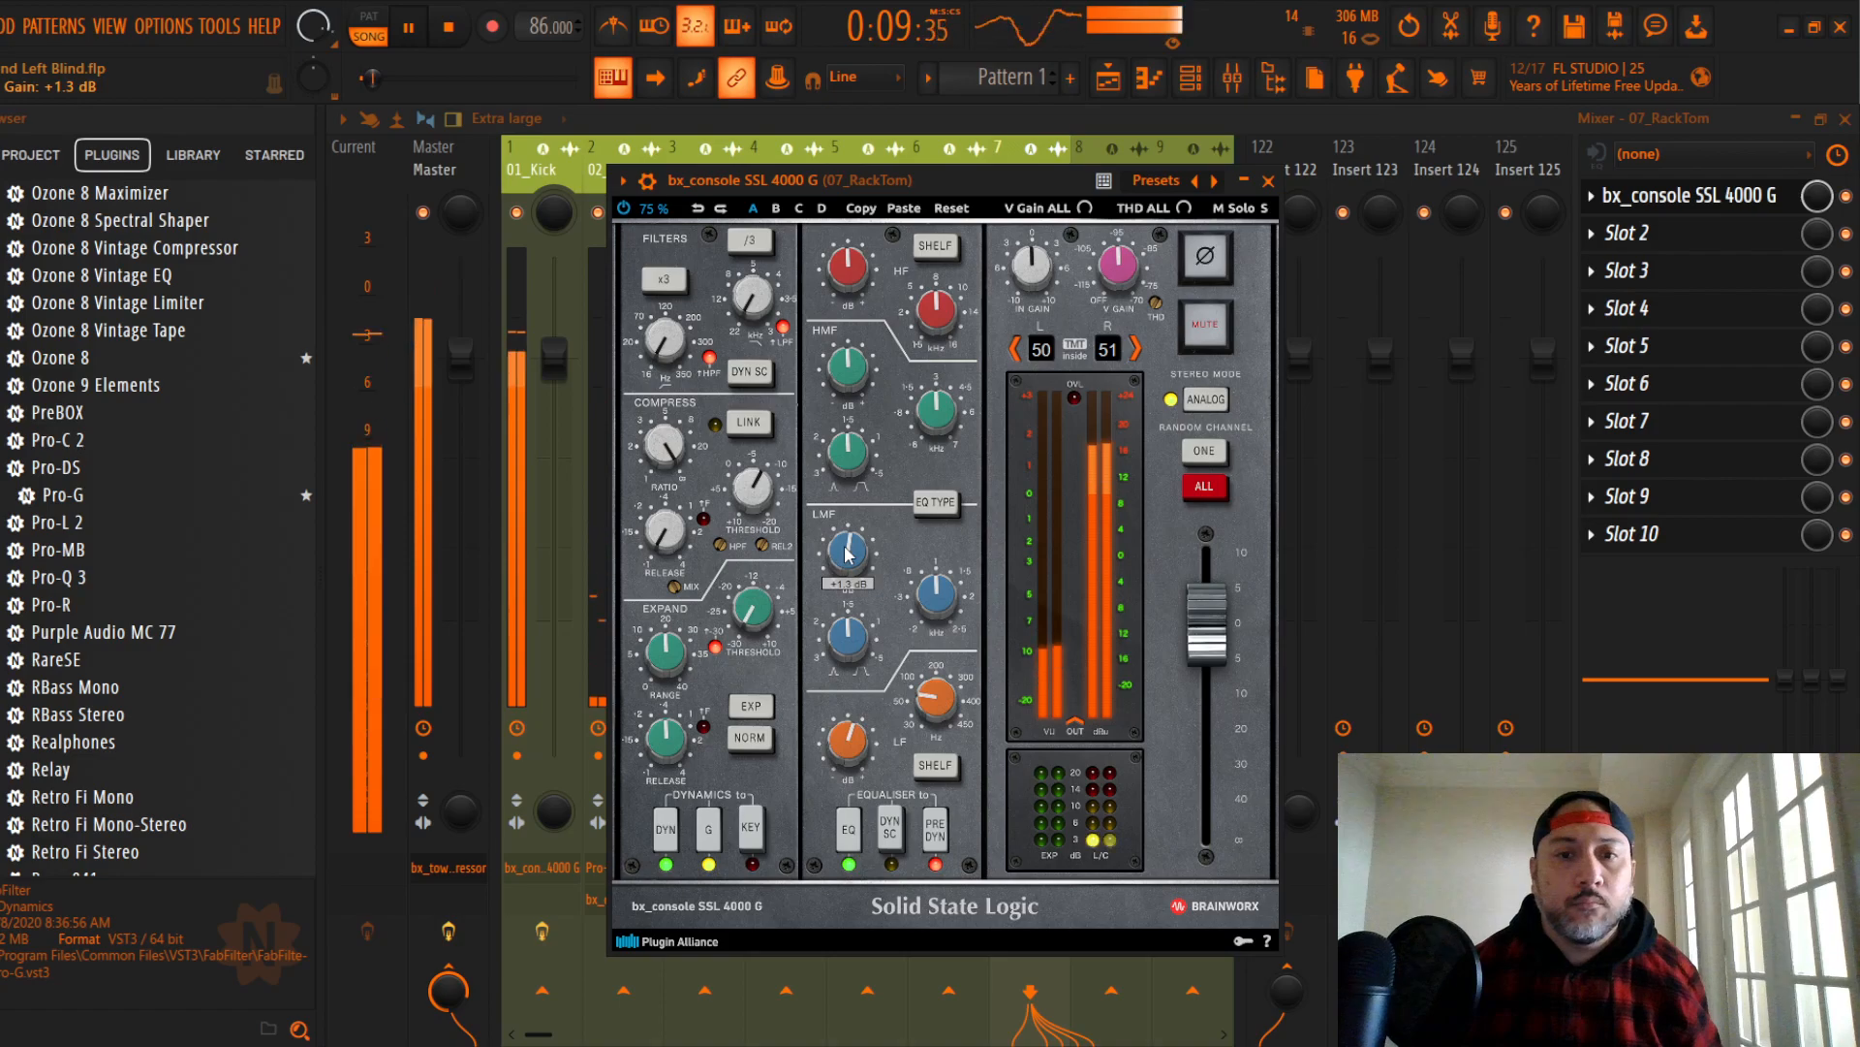
left_click(857, 302)
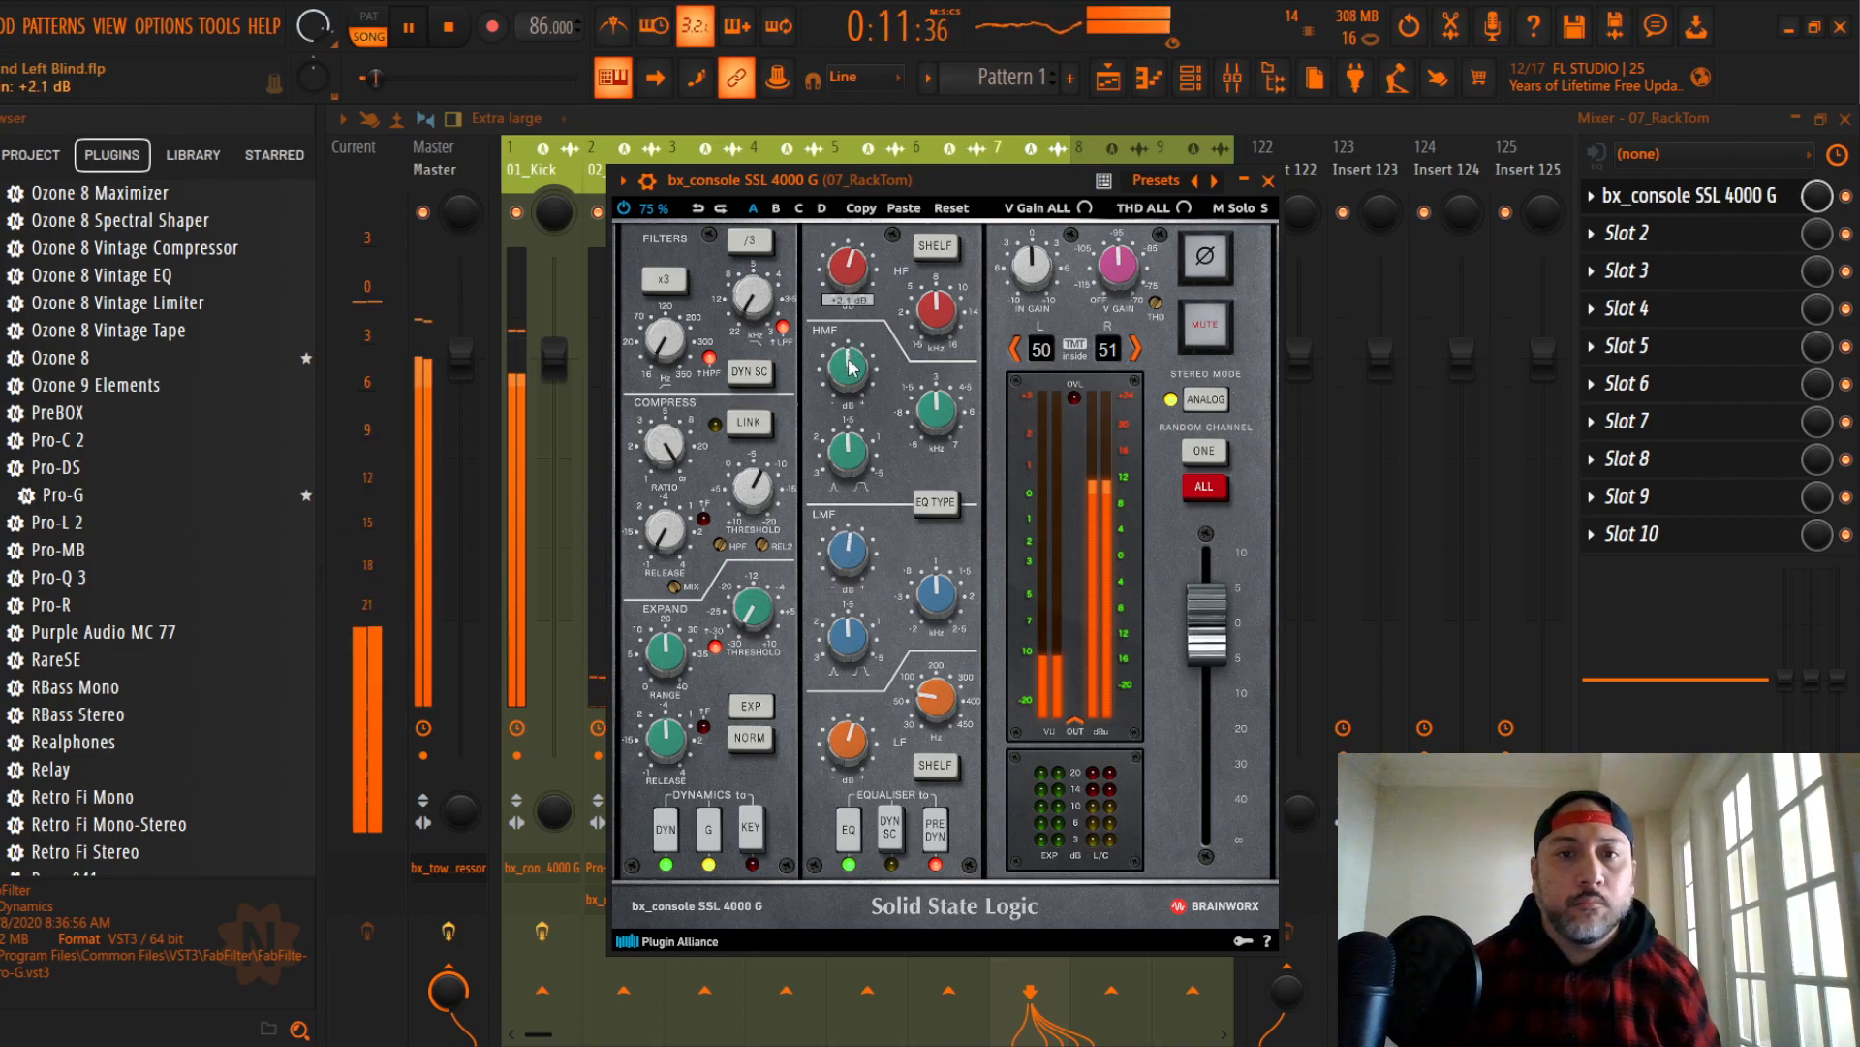
scroll(849, 369, "up", 3)
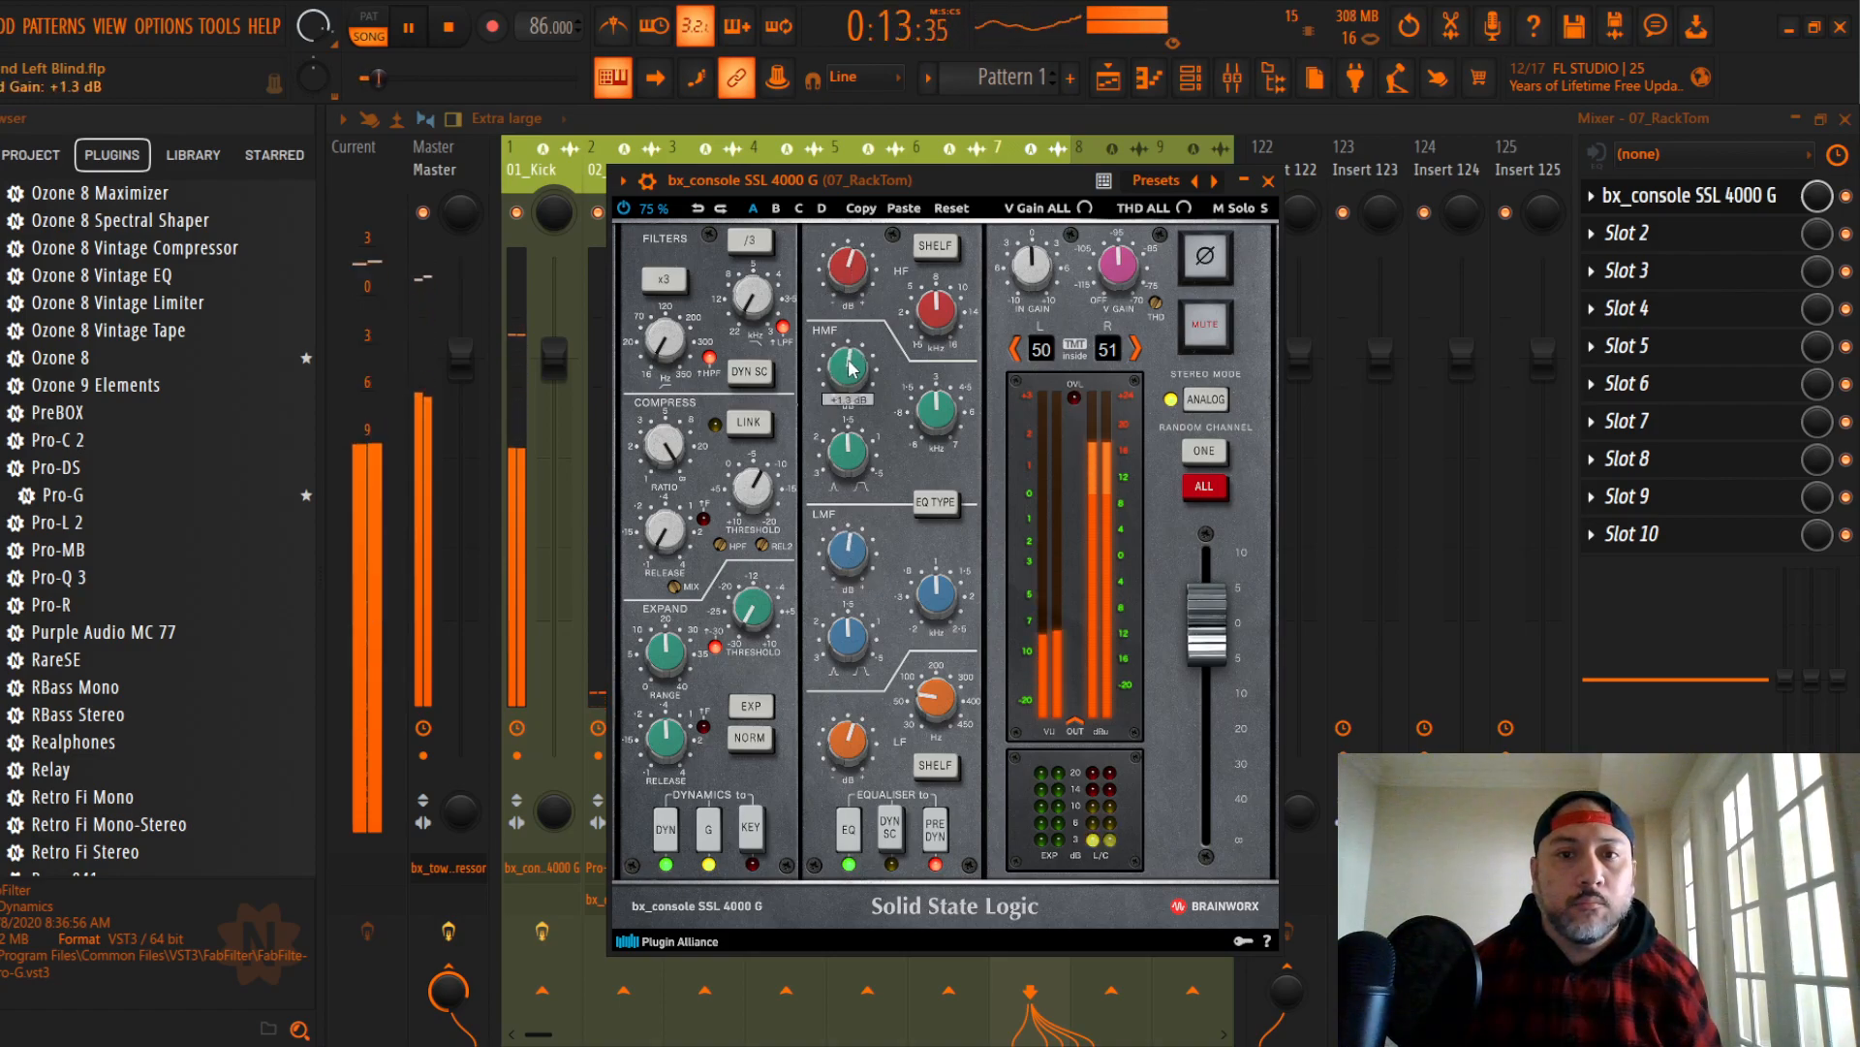
Step: Set the 07_RackTom channel strip's output fader to -0.2 dB, close the plugin and lower the track's mixer fader to -5.5 dB
left_click(1208, 648)
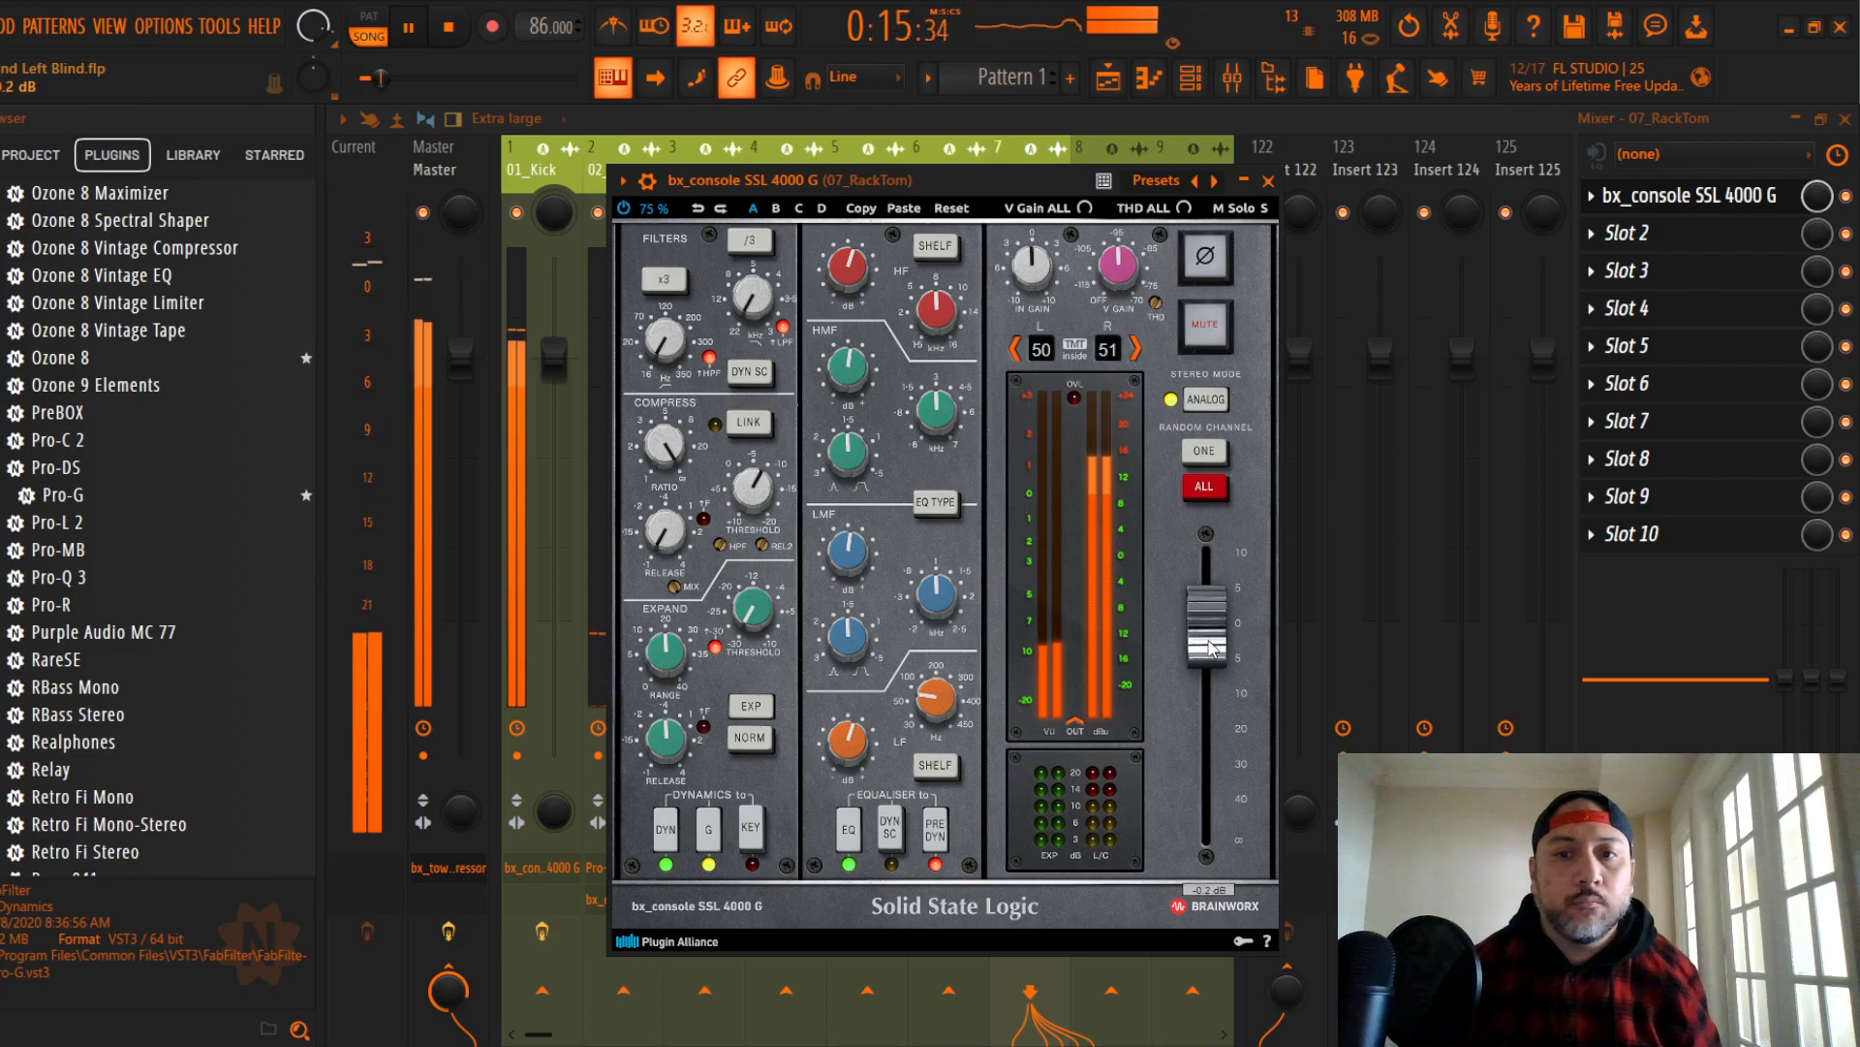
left_click(1268, 181)
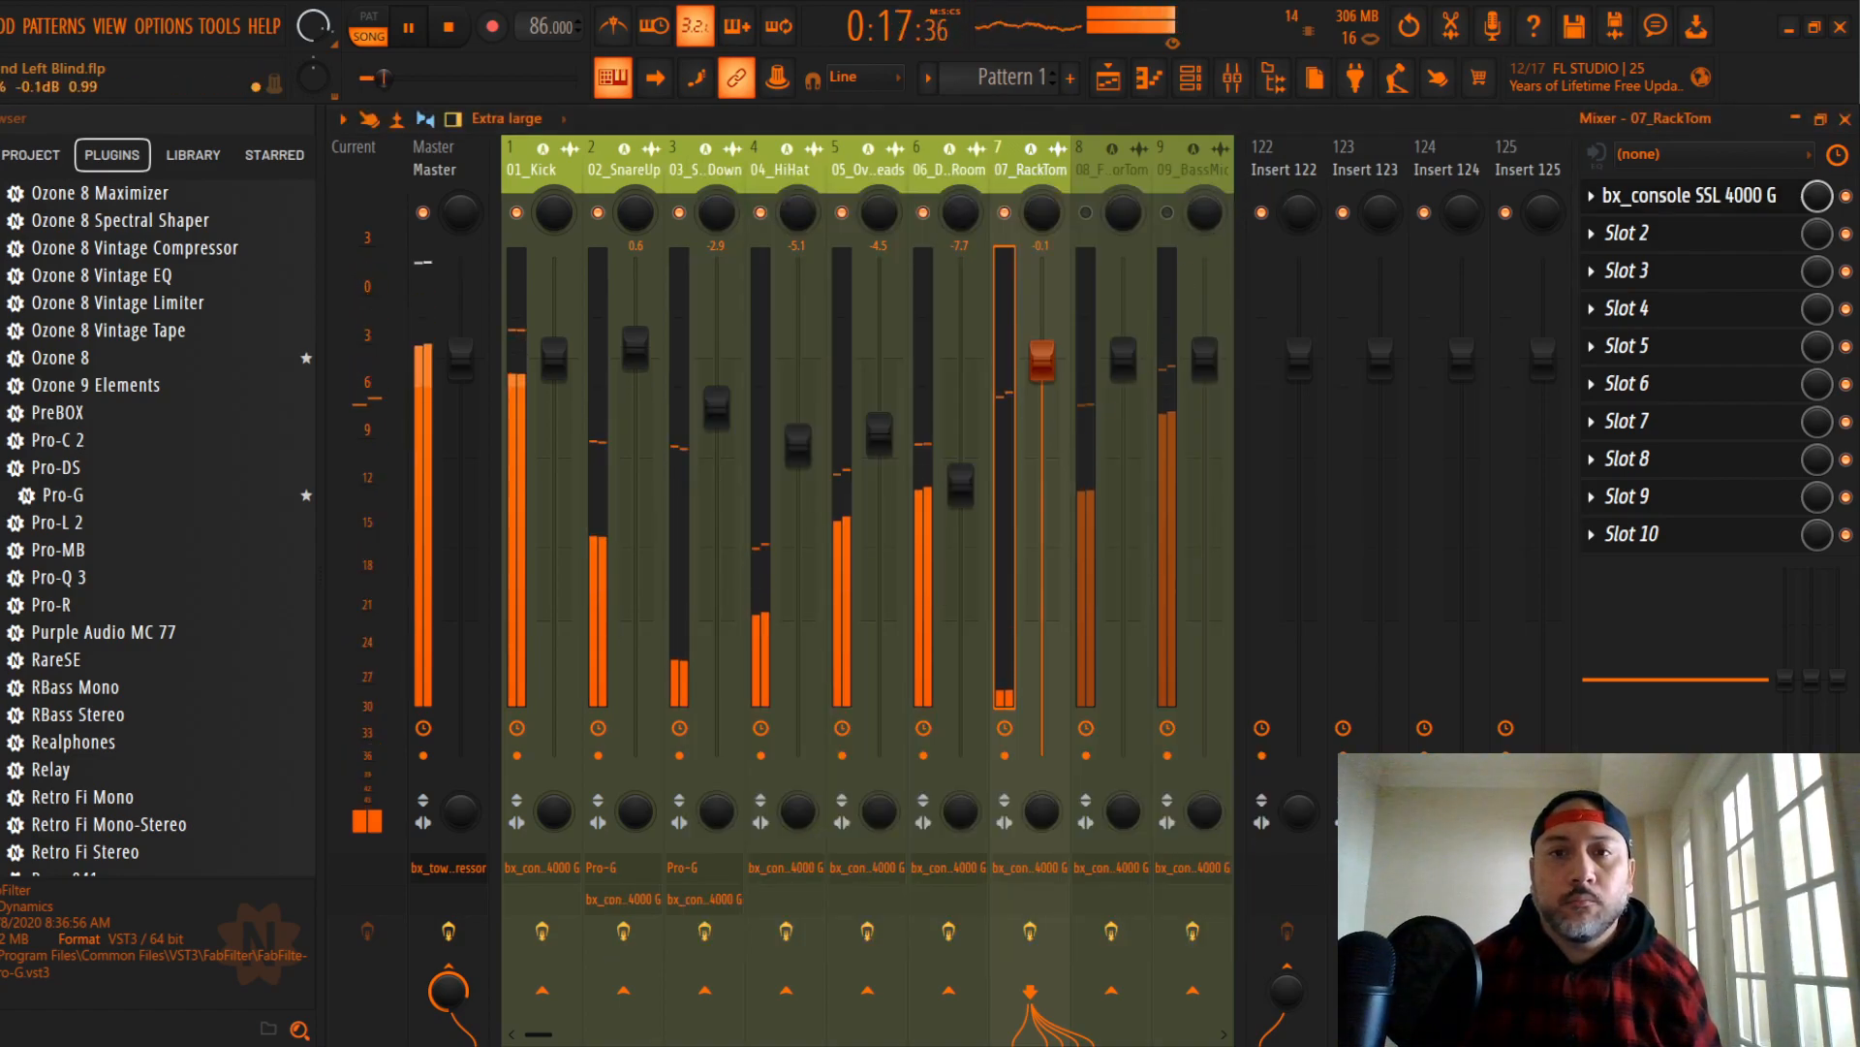
mouse_move(1042, 446)
left_mouse_down()
mouse_move(1042, 511)
mouse_move(1042, 448)
left_mouse_up()
Step: Unmute and select 08_FloorTom, open its bx_console SSL 4000 G, and set the compressor to maximum ratio, fast release and about -9 dB threshold
left_click(1085, 212)
left_click(1097, 182)
left_click(1706, 195)
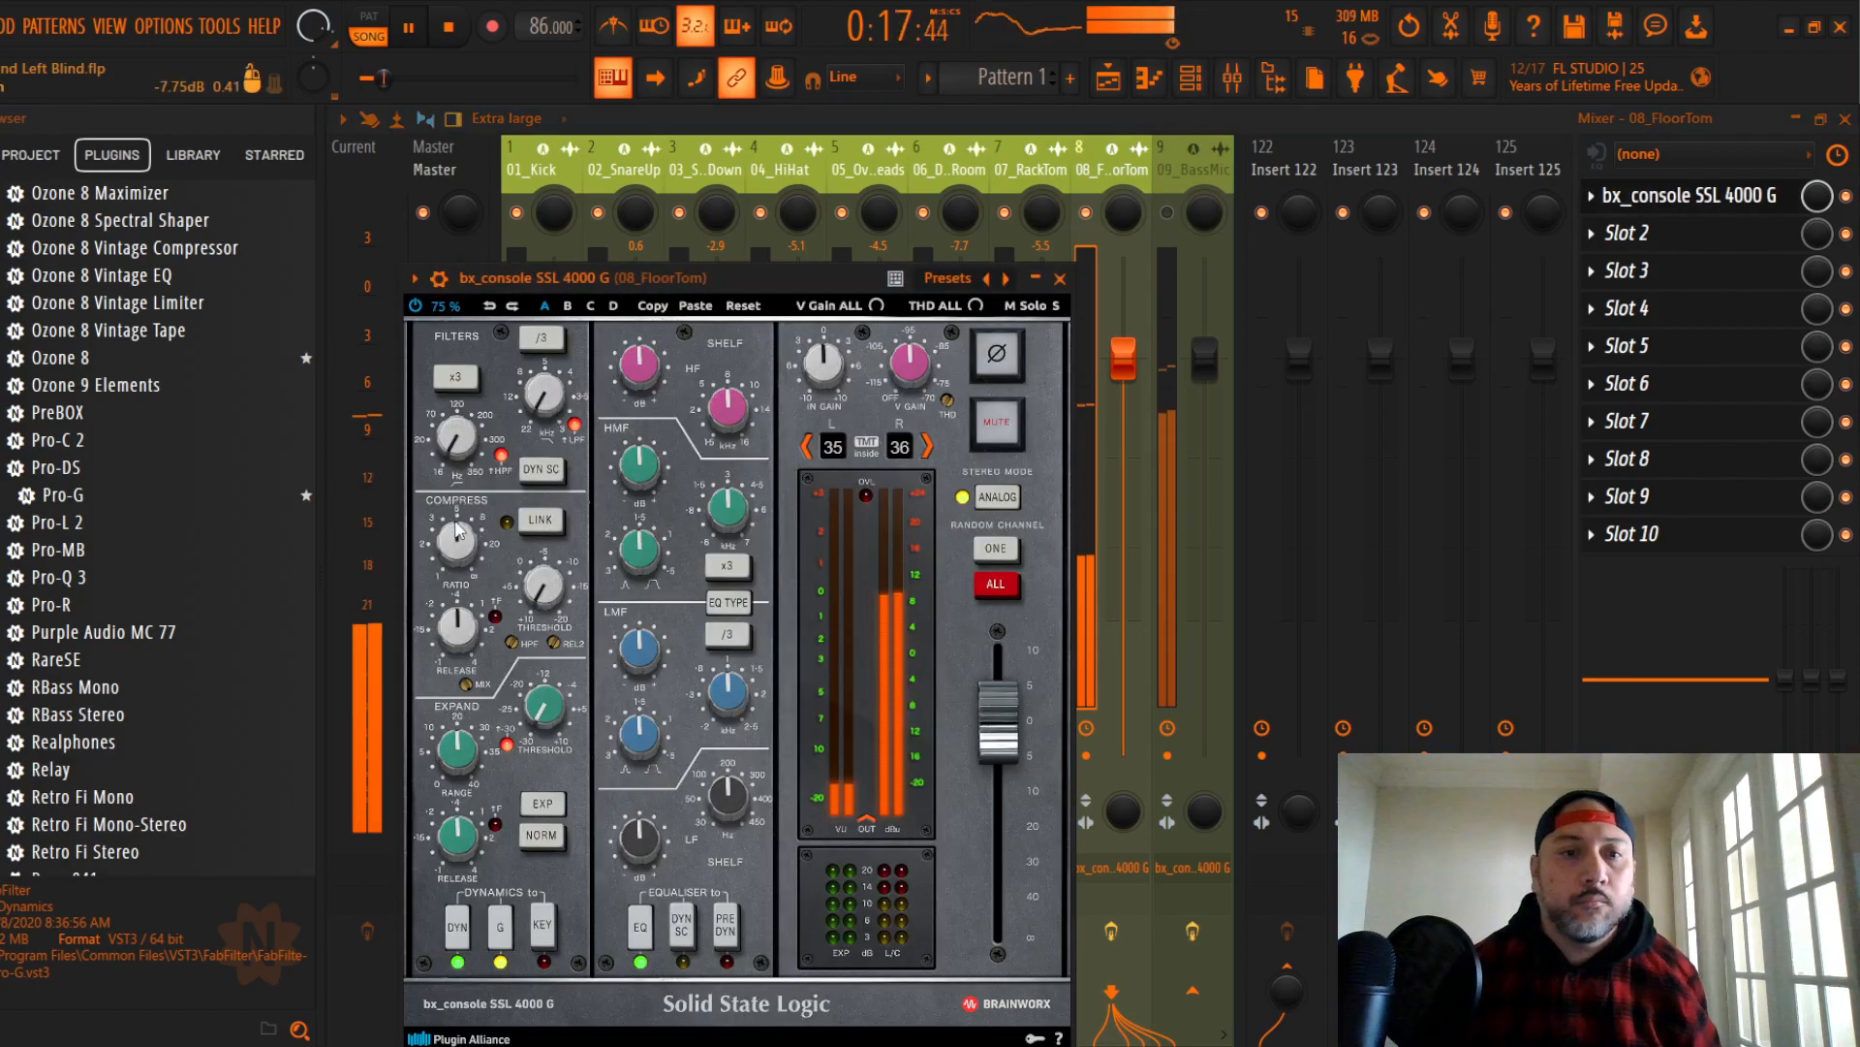
scroll(458, 530, "up", 3)
left_click_drag(770, 291, 861, 180)
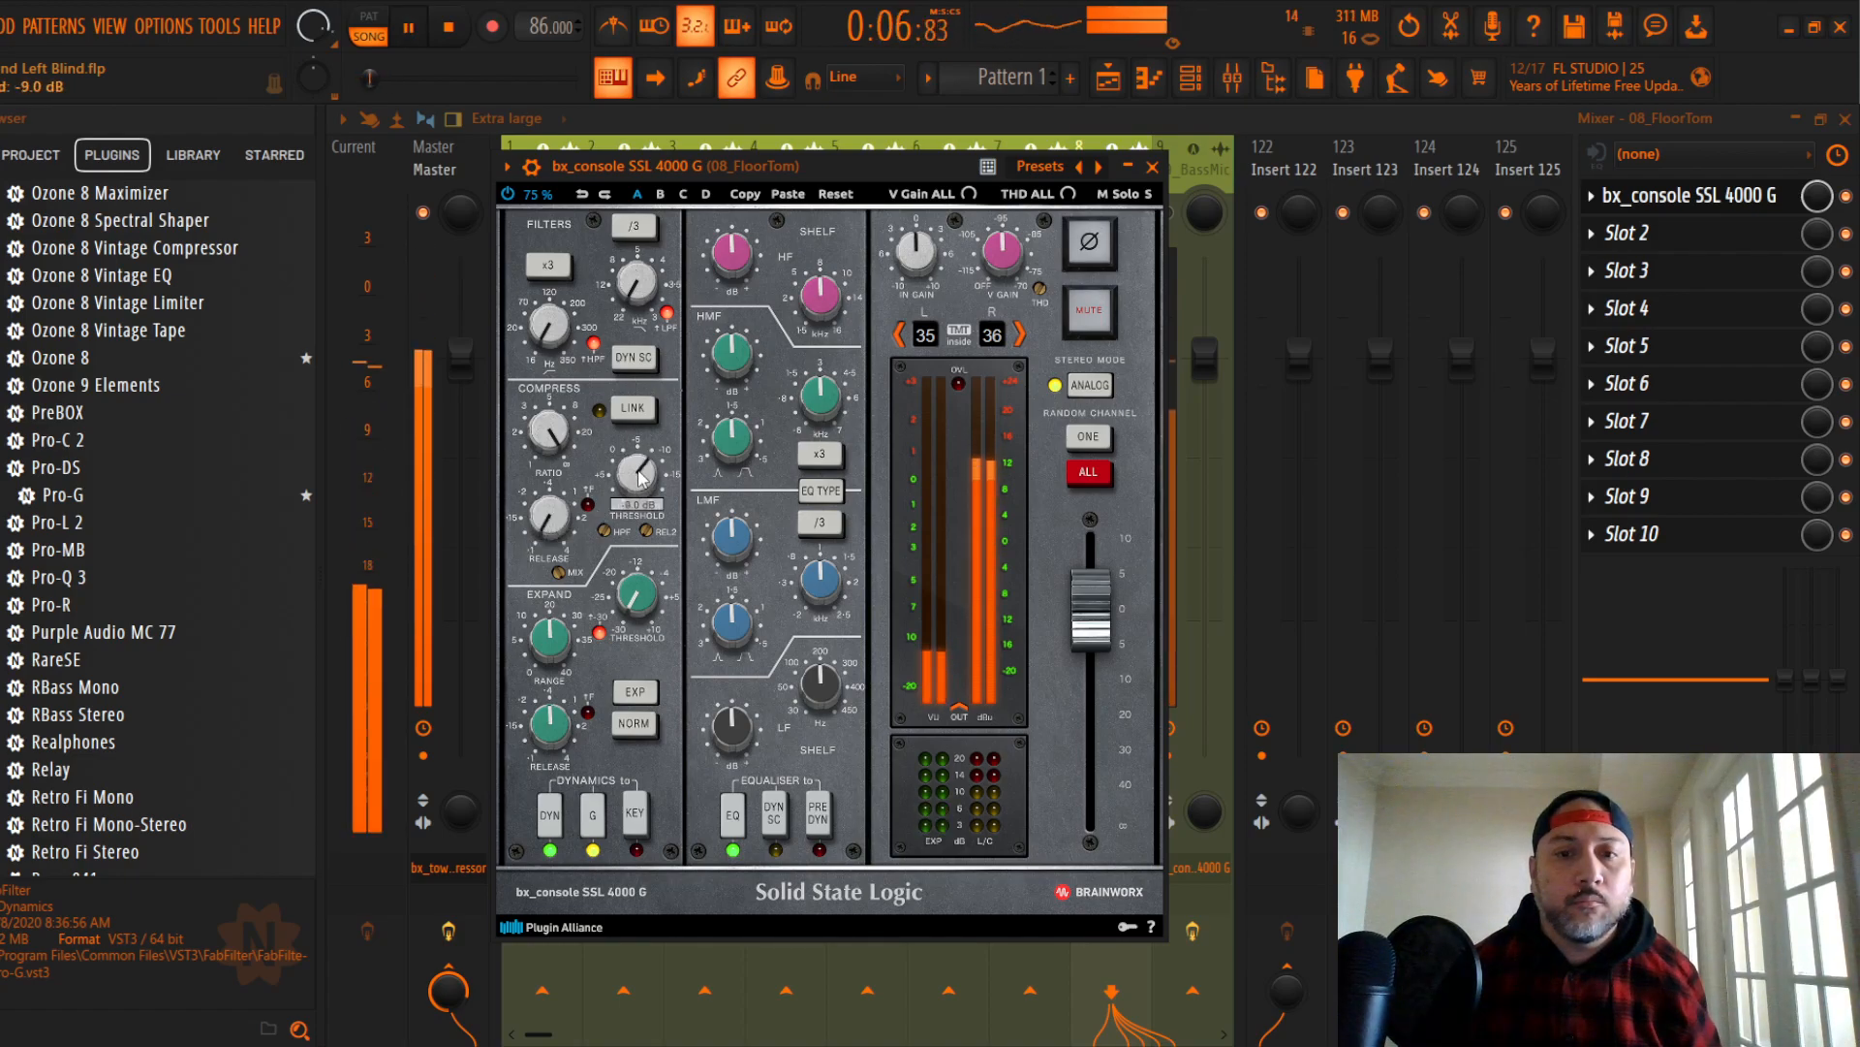
Step: Place the 08_FloorTom EQ before the dynamics with the other EQ type, boosting LF at 66.0 Hz, LMF, HF, and HMF by 1.3 dB
left_click(821, 491)
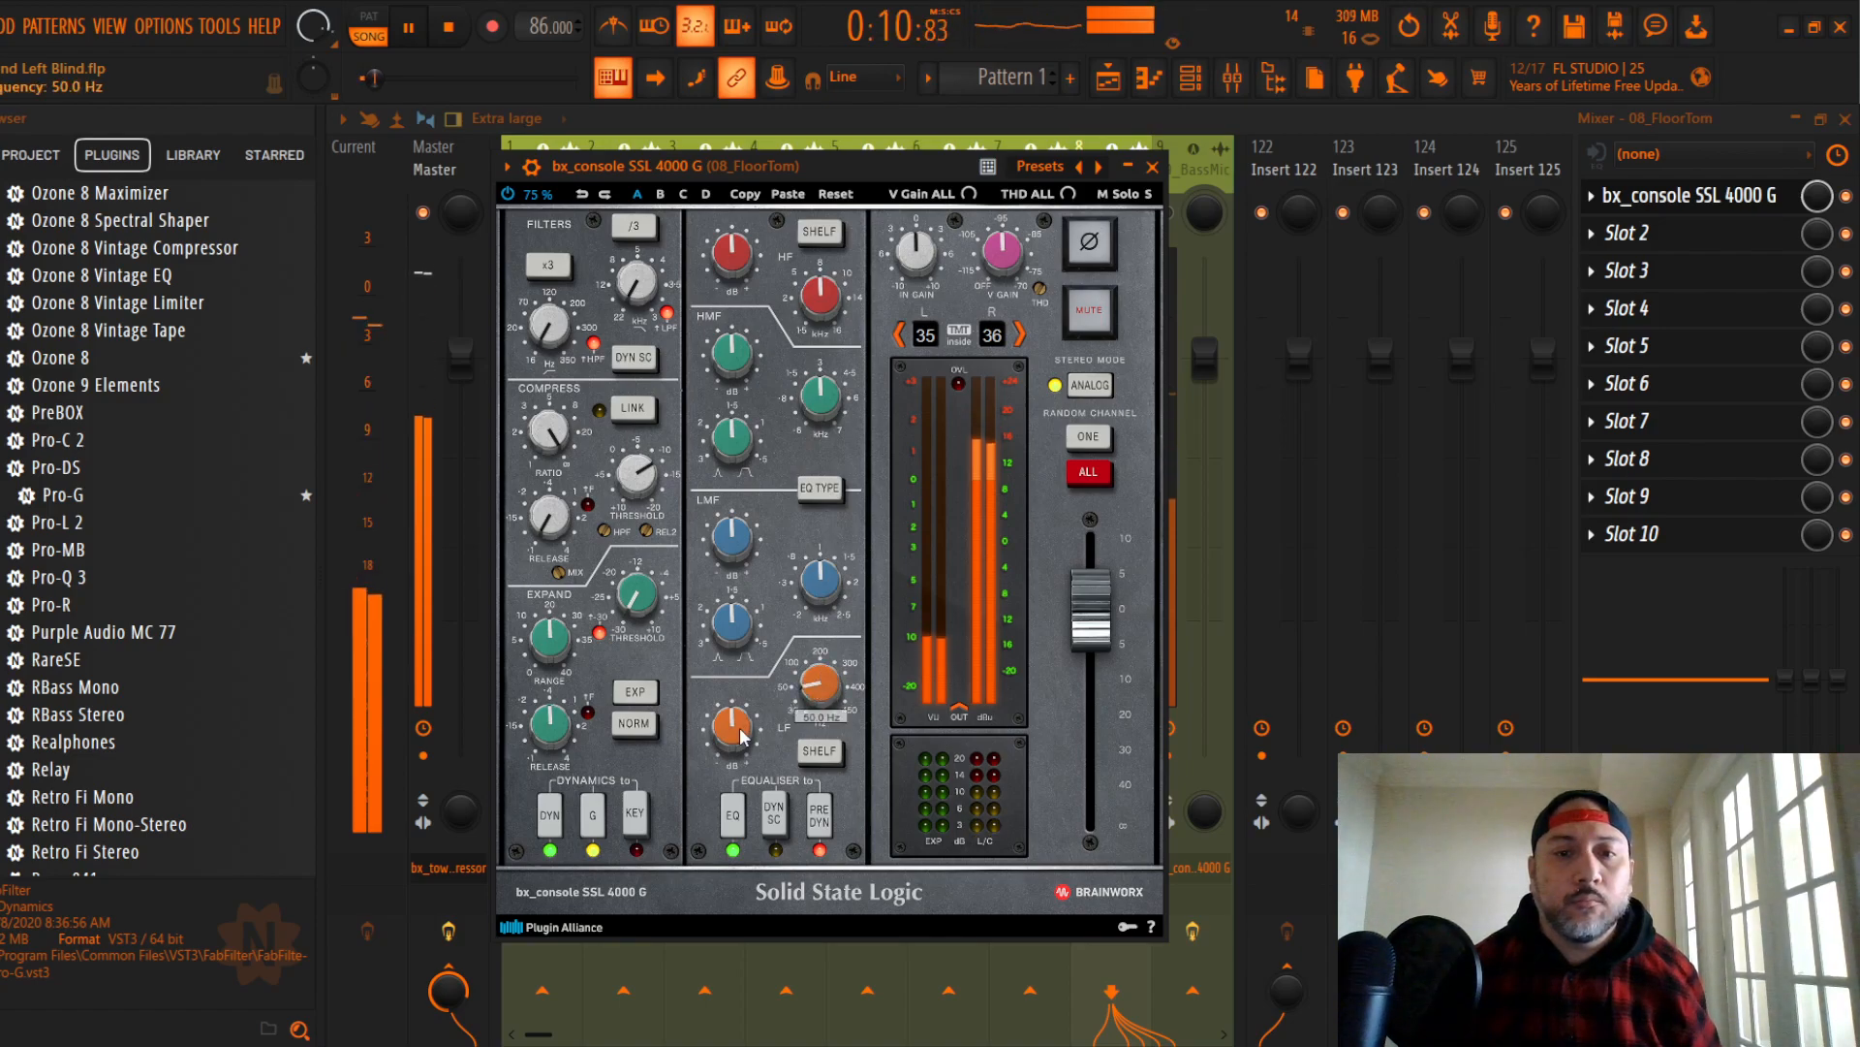
scroll(825, 682, "up", 2)
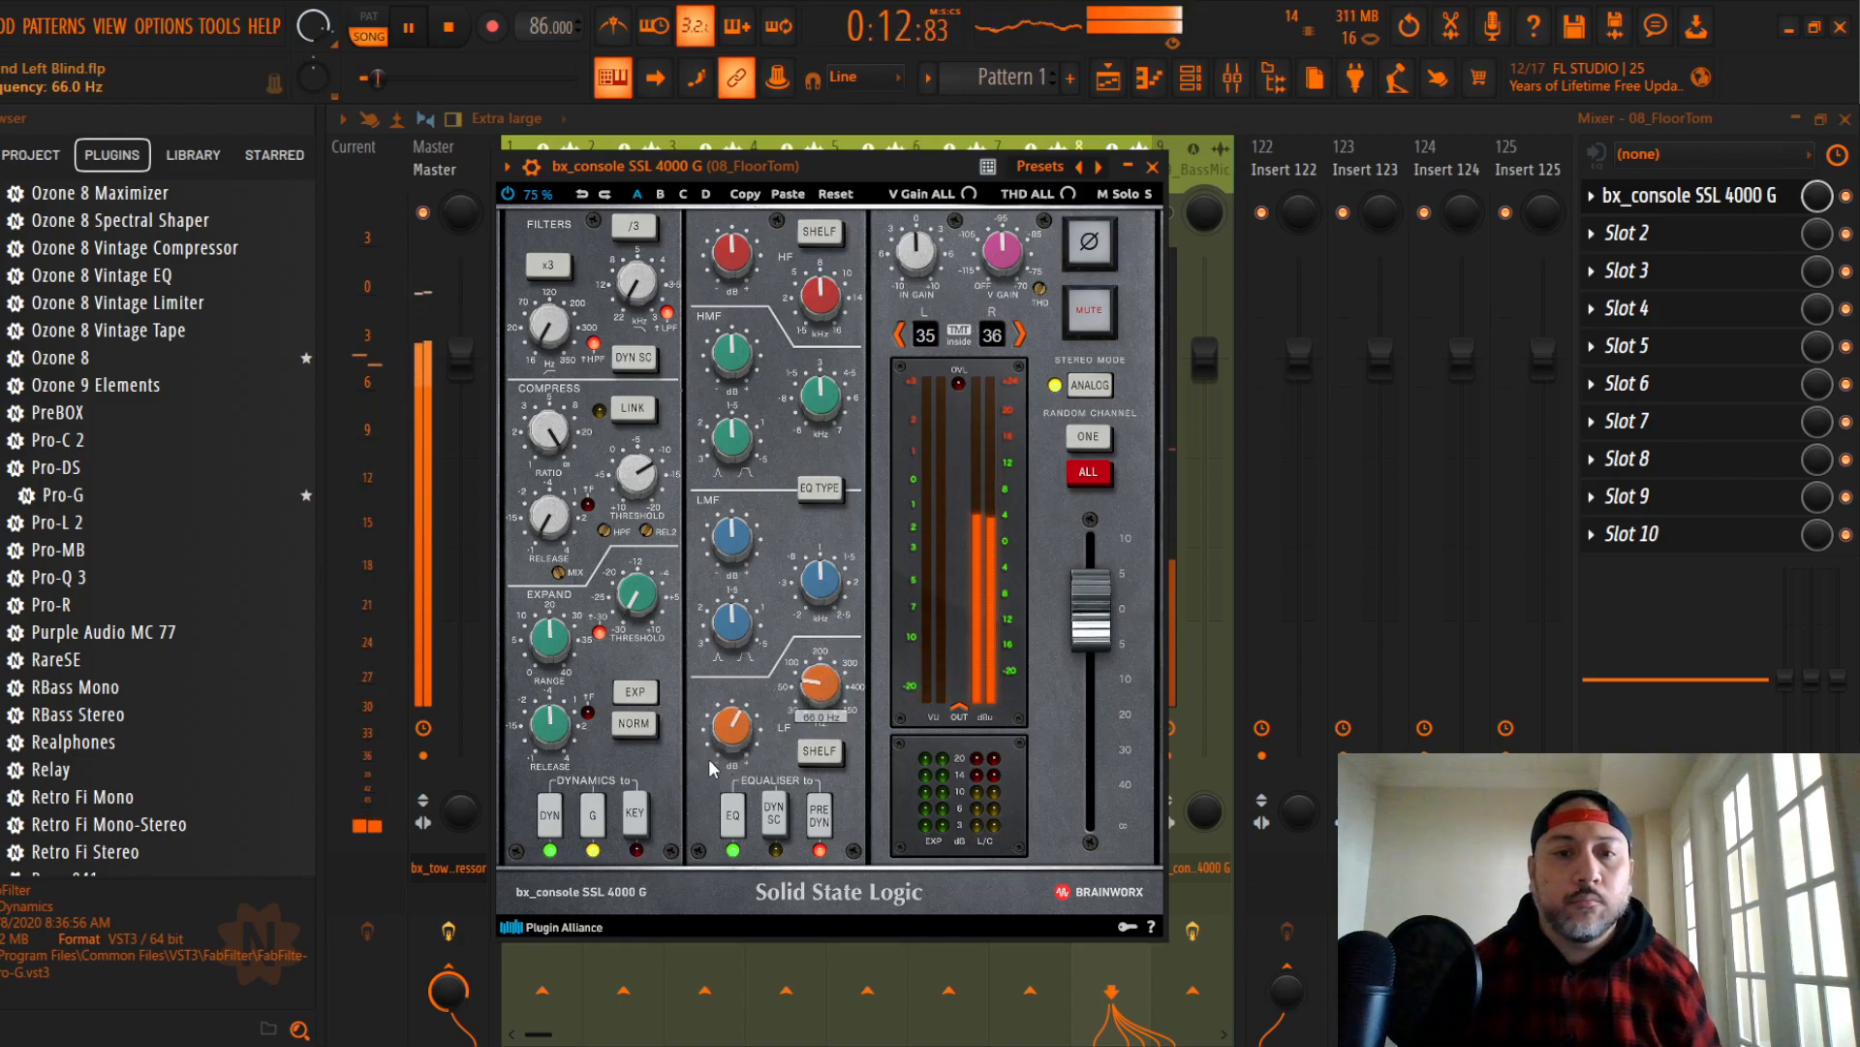
scroll(733, 738, "up", 2)
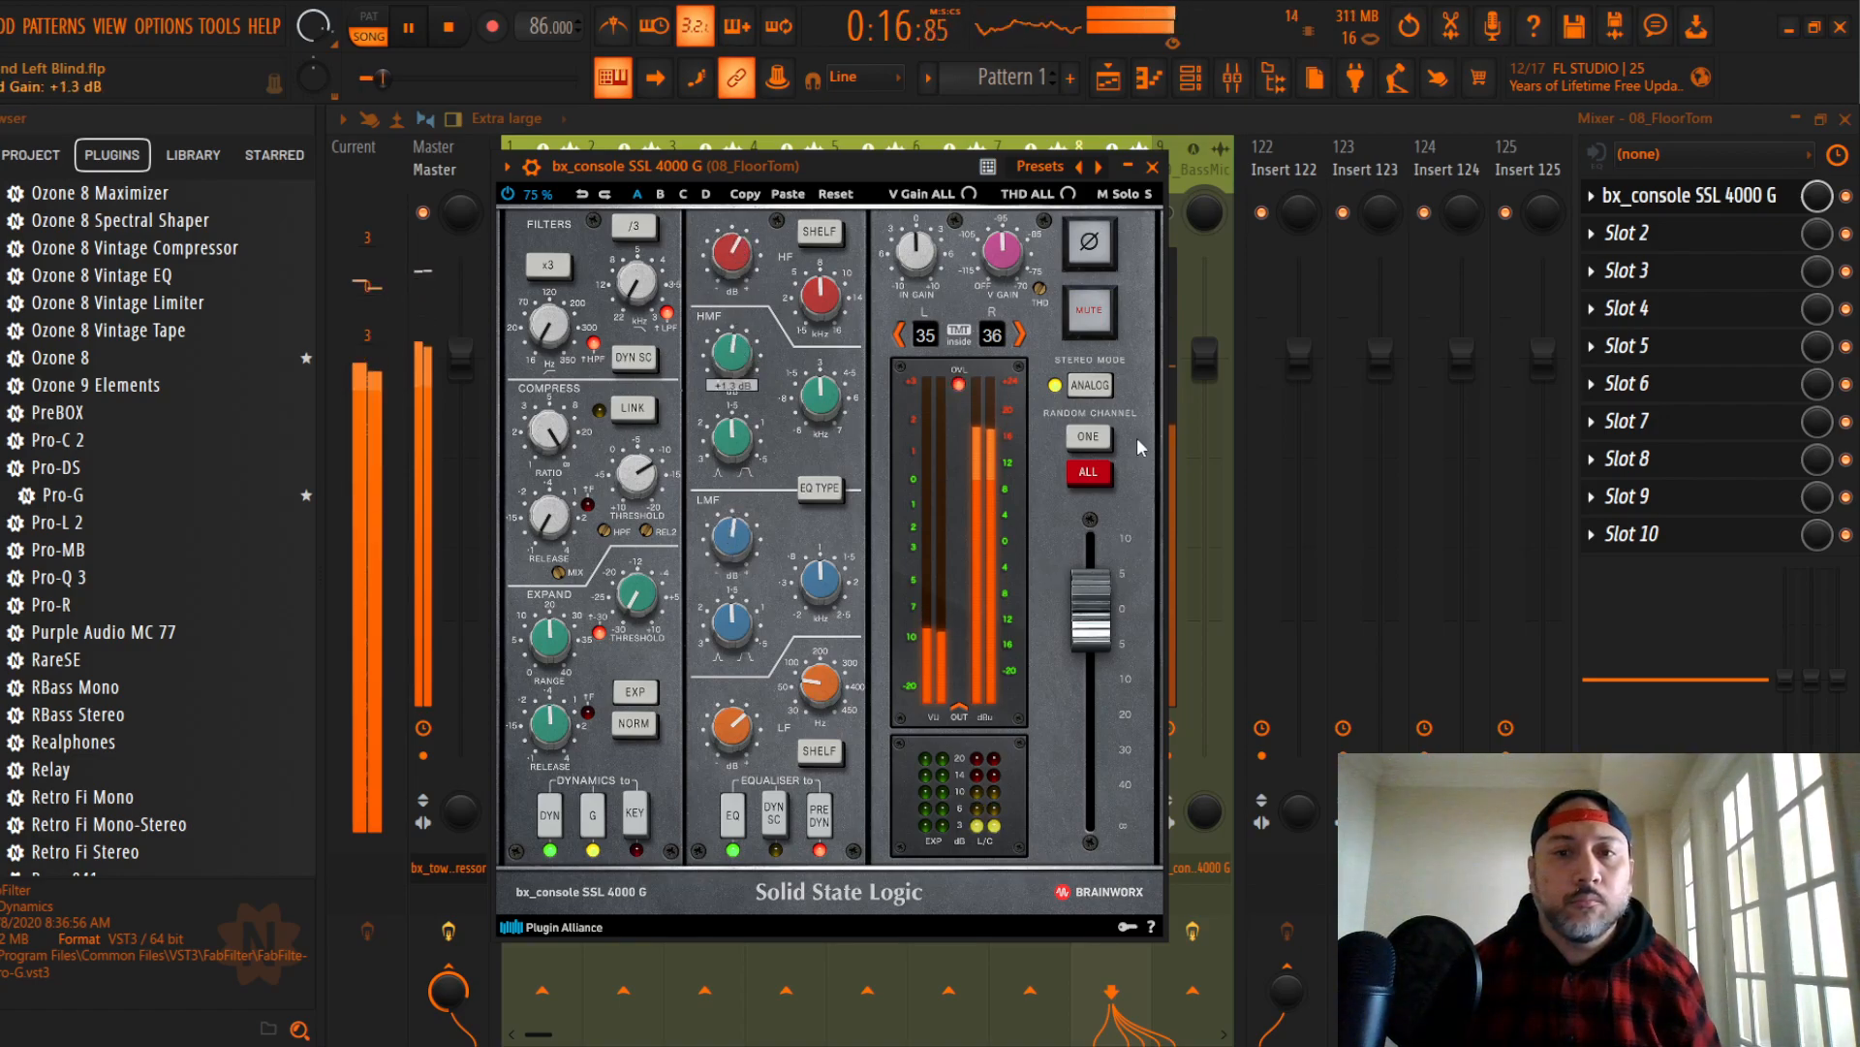
Step: Close the 08_FloorTom channel strip, lower the track's mixer fader to -6.3 dB and save the project
left_click(1152, 167)
left_click_drag(1123, 363, 1123, 464)
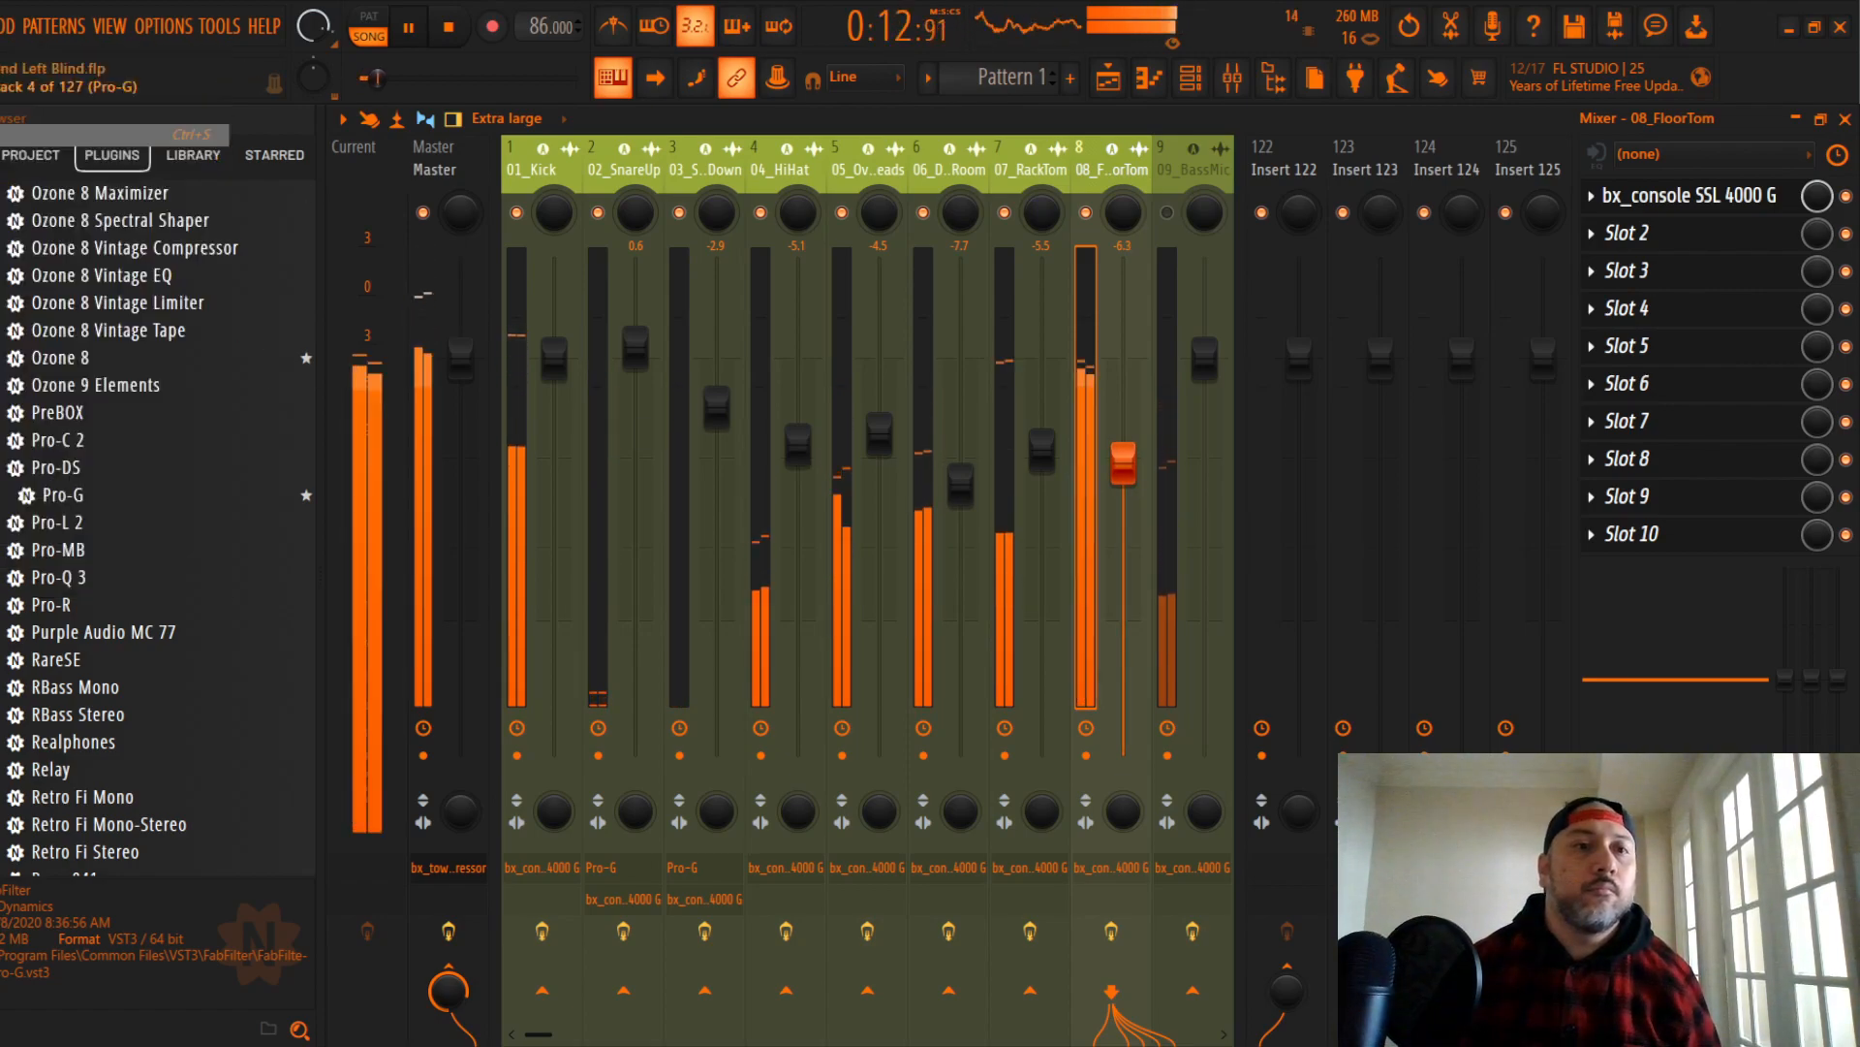
Step: Unmute and select 09_BassMic and lower its mixer fader to -3.0 dB
left_click(1168, 213)
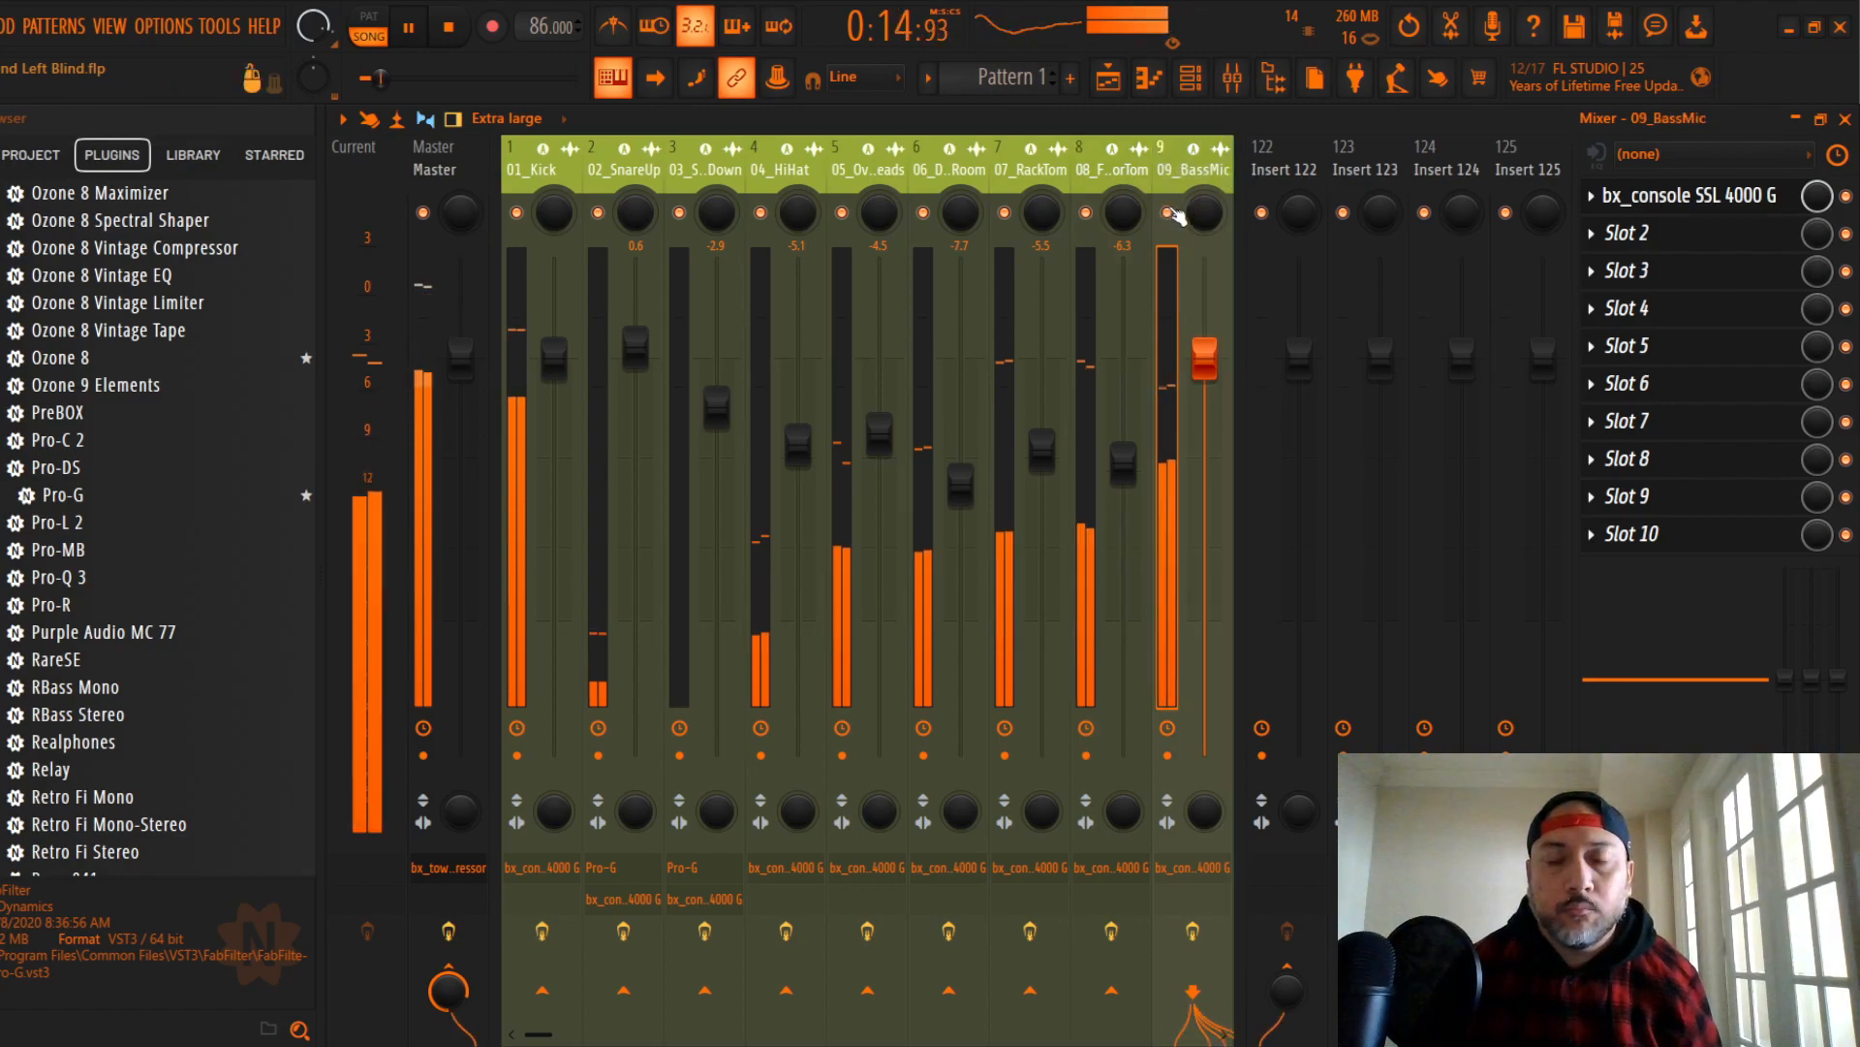
left_click_drag(1205, 357, 1205, 416)
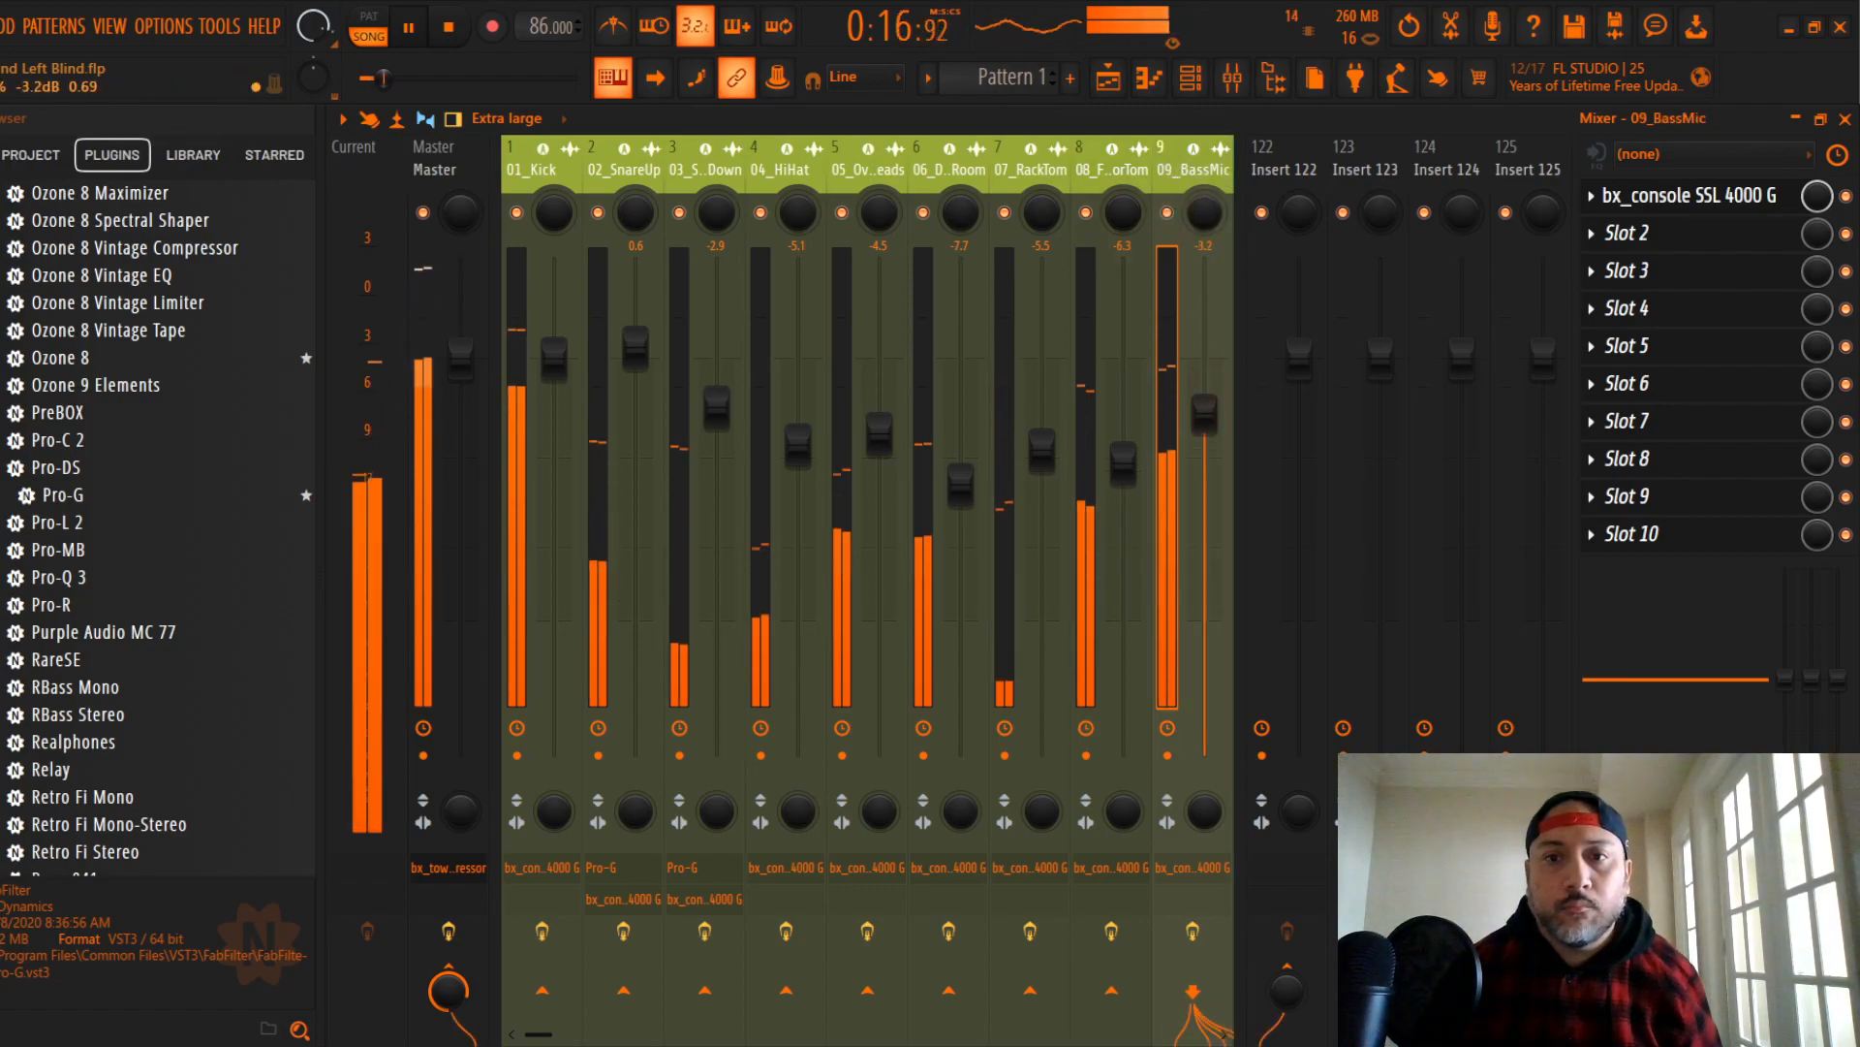
Step: Recolor the 09_BassMic mixer track Dark Magenta #9D38A8 and lower its fader to -5.4 dB
right_click(1193, 184)
left_click(1275, 192)
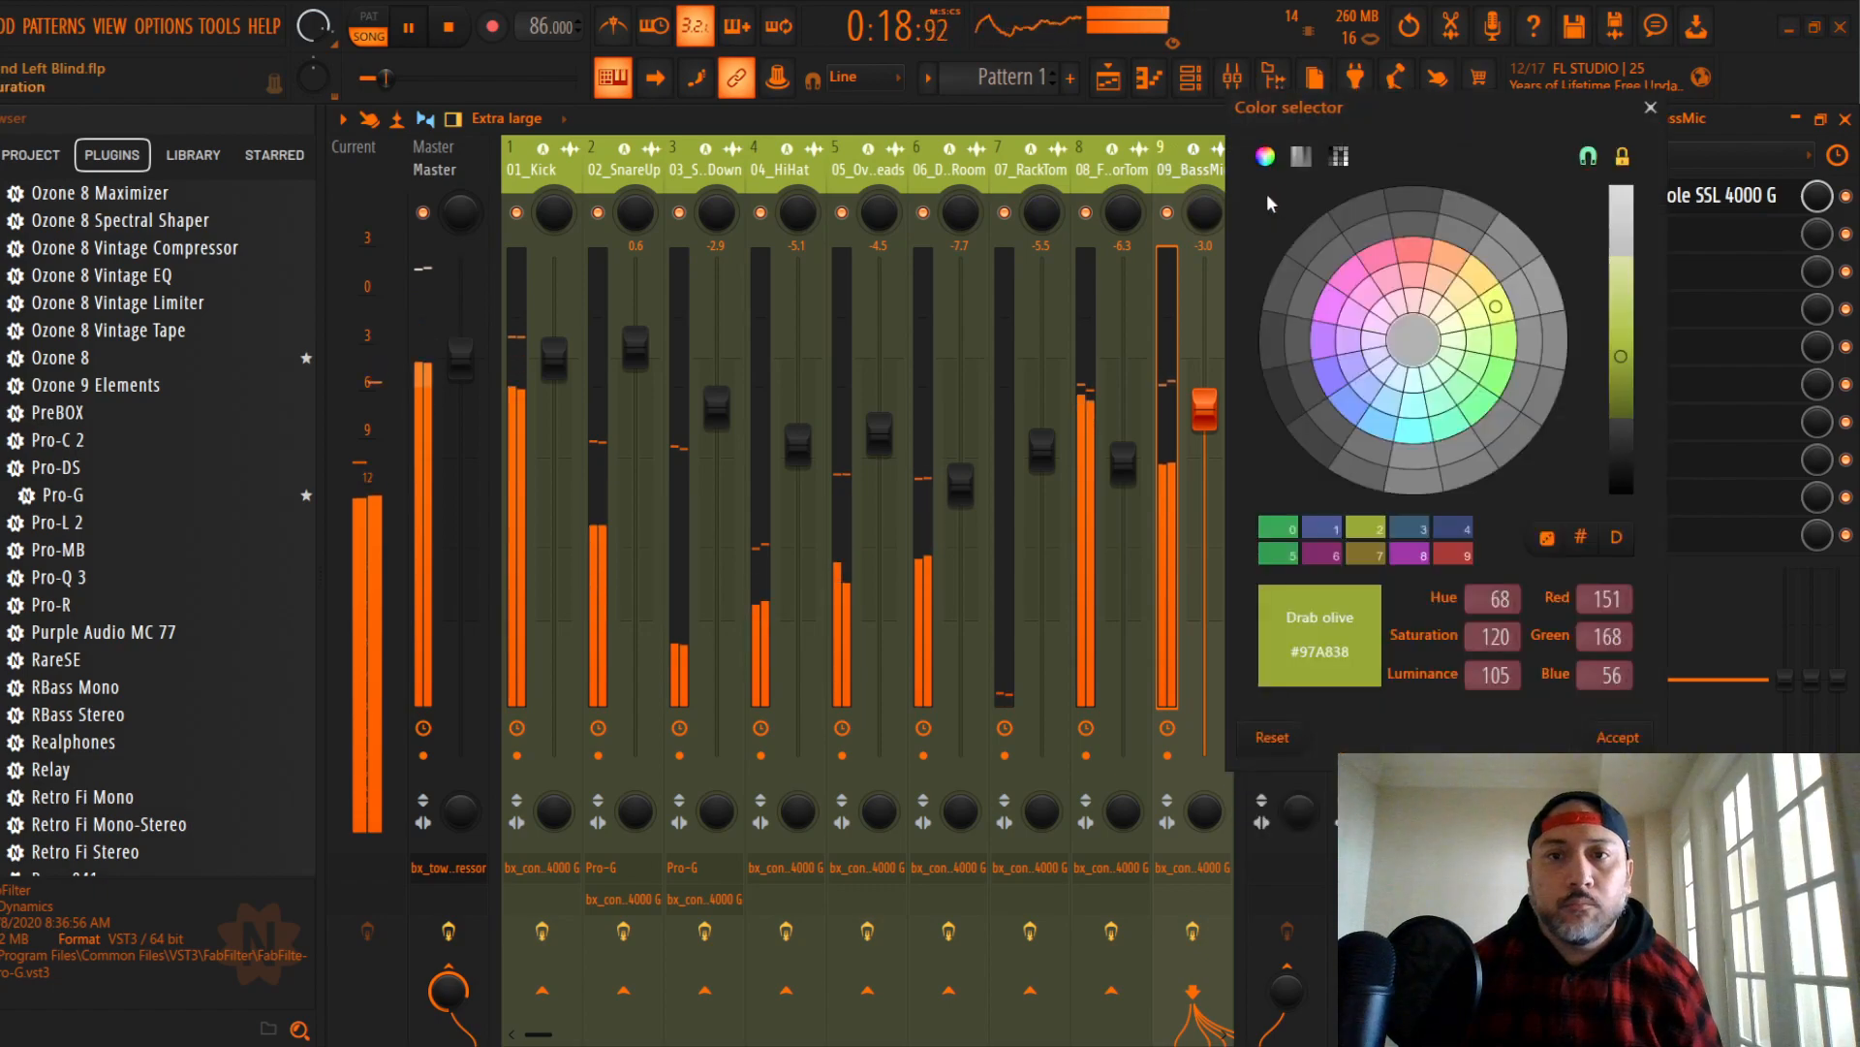
left_click(1336, 296)
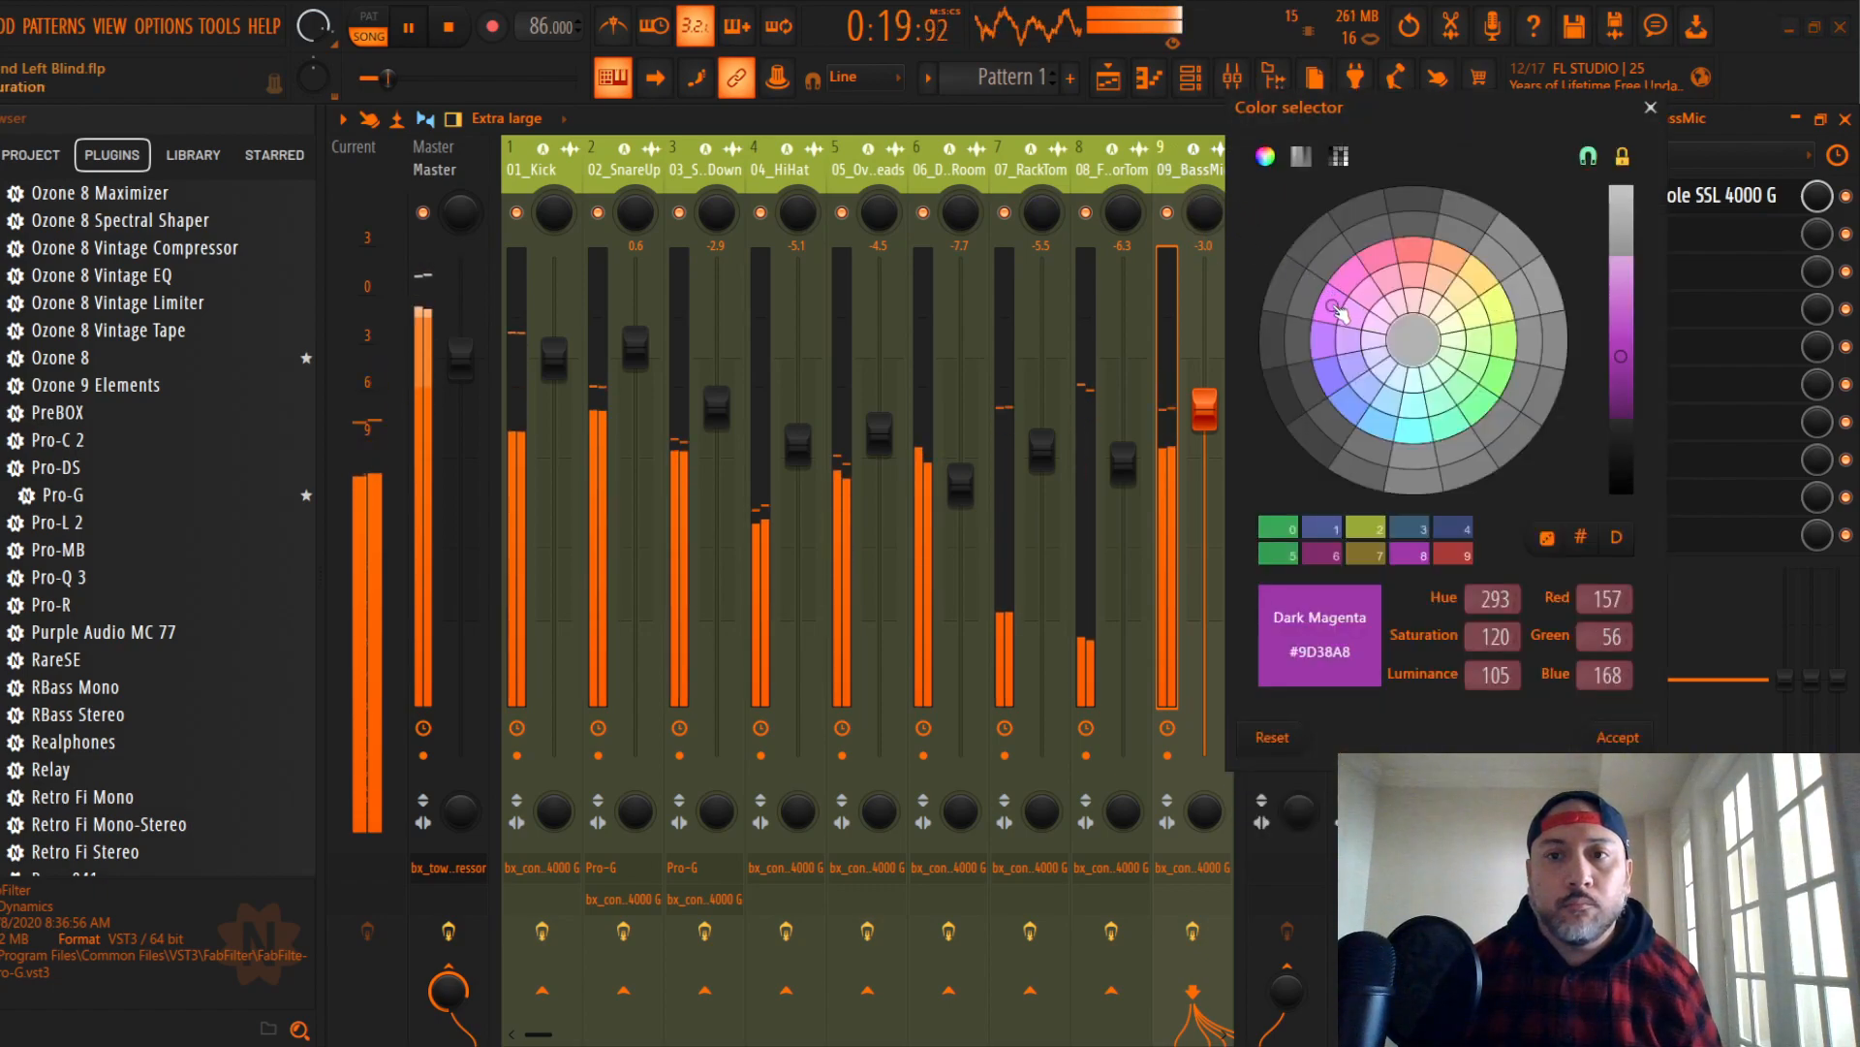
left_click(1619, 737)
left_click_drag(1204, 407, 1204, 448)
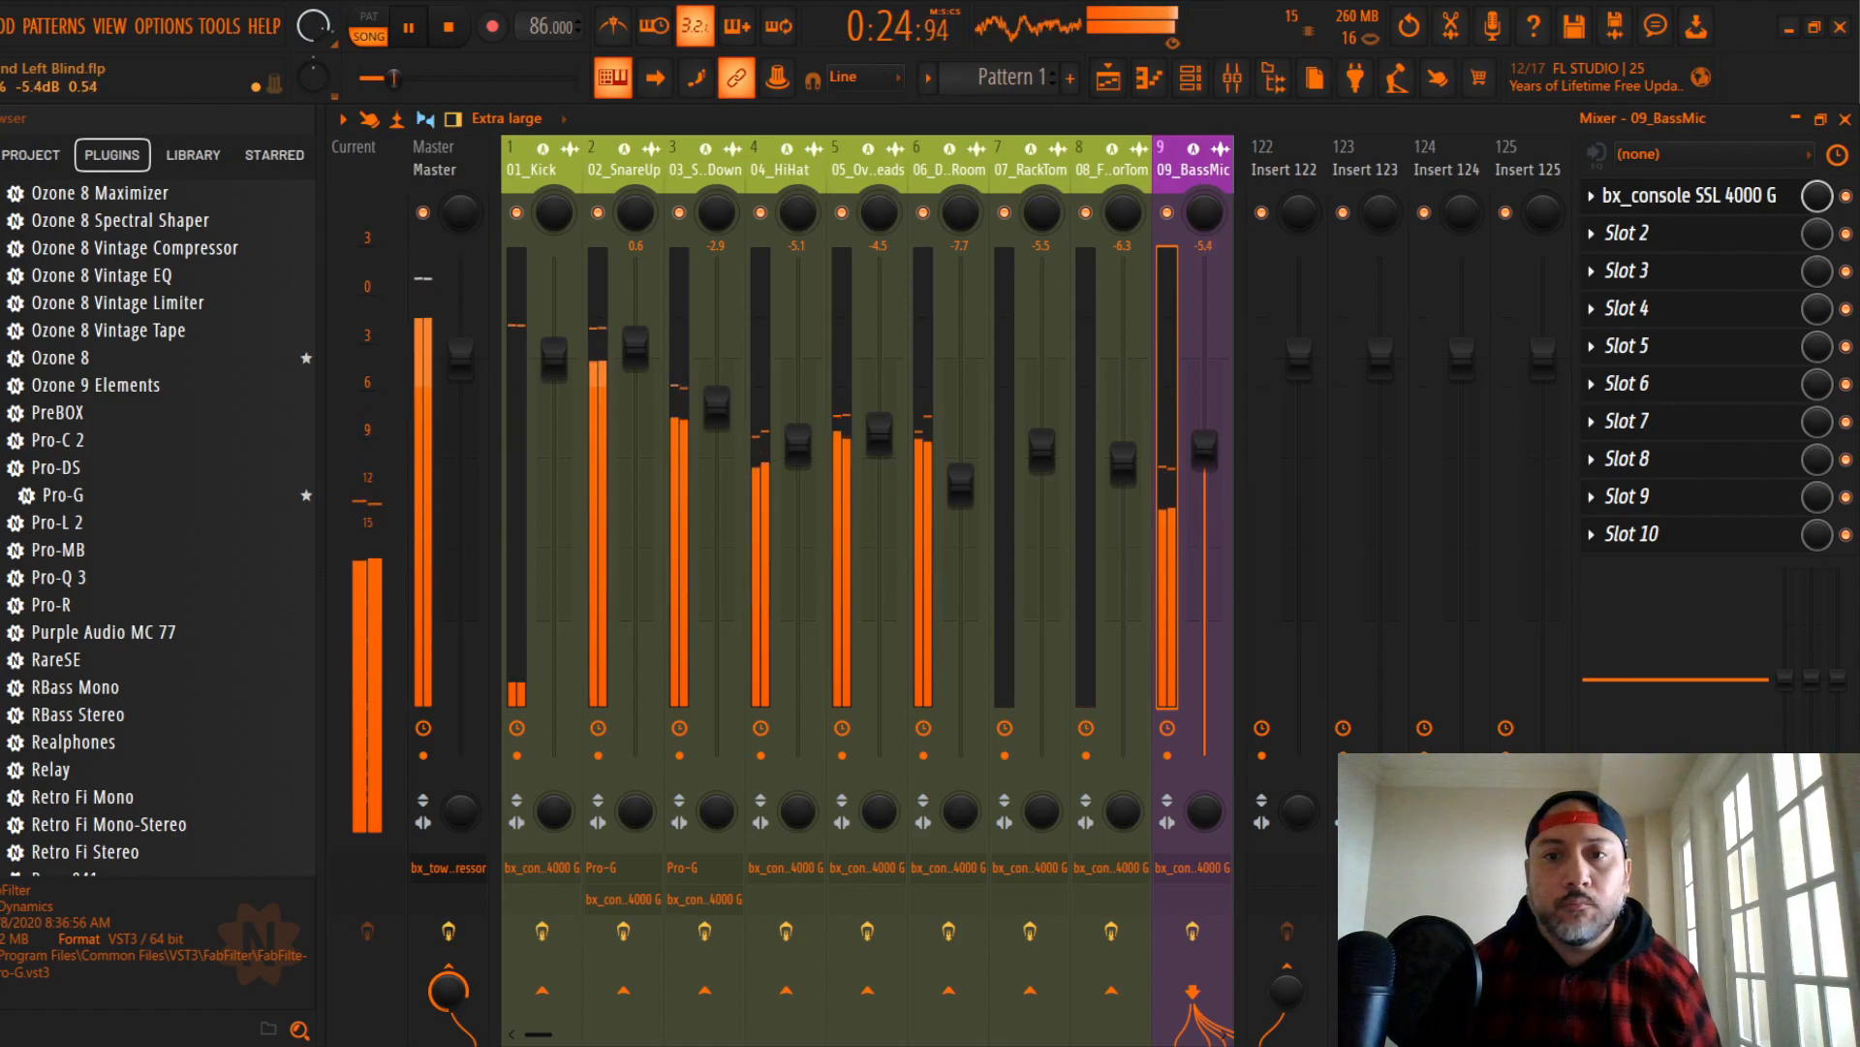
Step: Open the 09_BassMic bx_console SSL 4000 G and adjust the compressor's ratio and threshold
left_click(1691, 195)
left_click_drag(713, 346, 810, 176)
left_click_drag(613, 434, 614, 460)
scroll(719, 487, "down", 5)
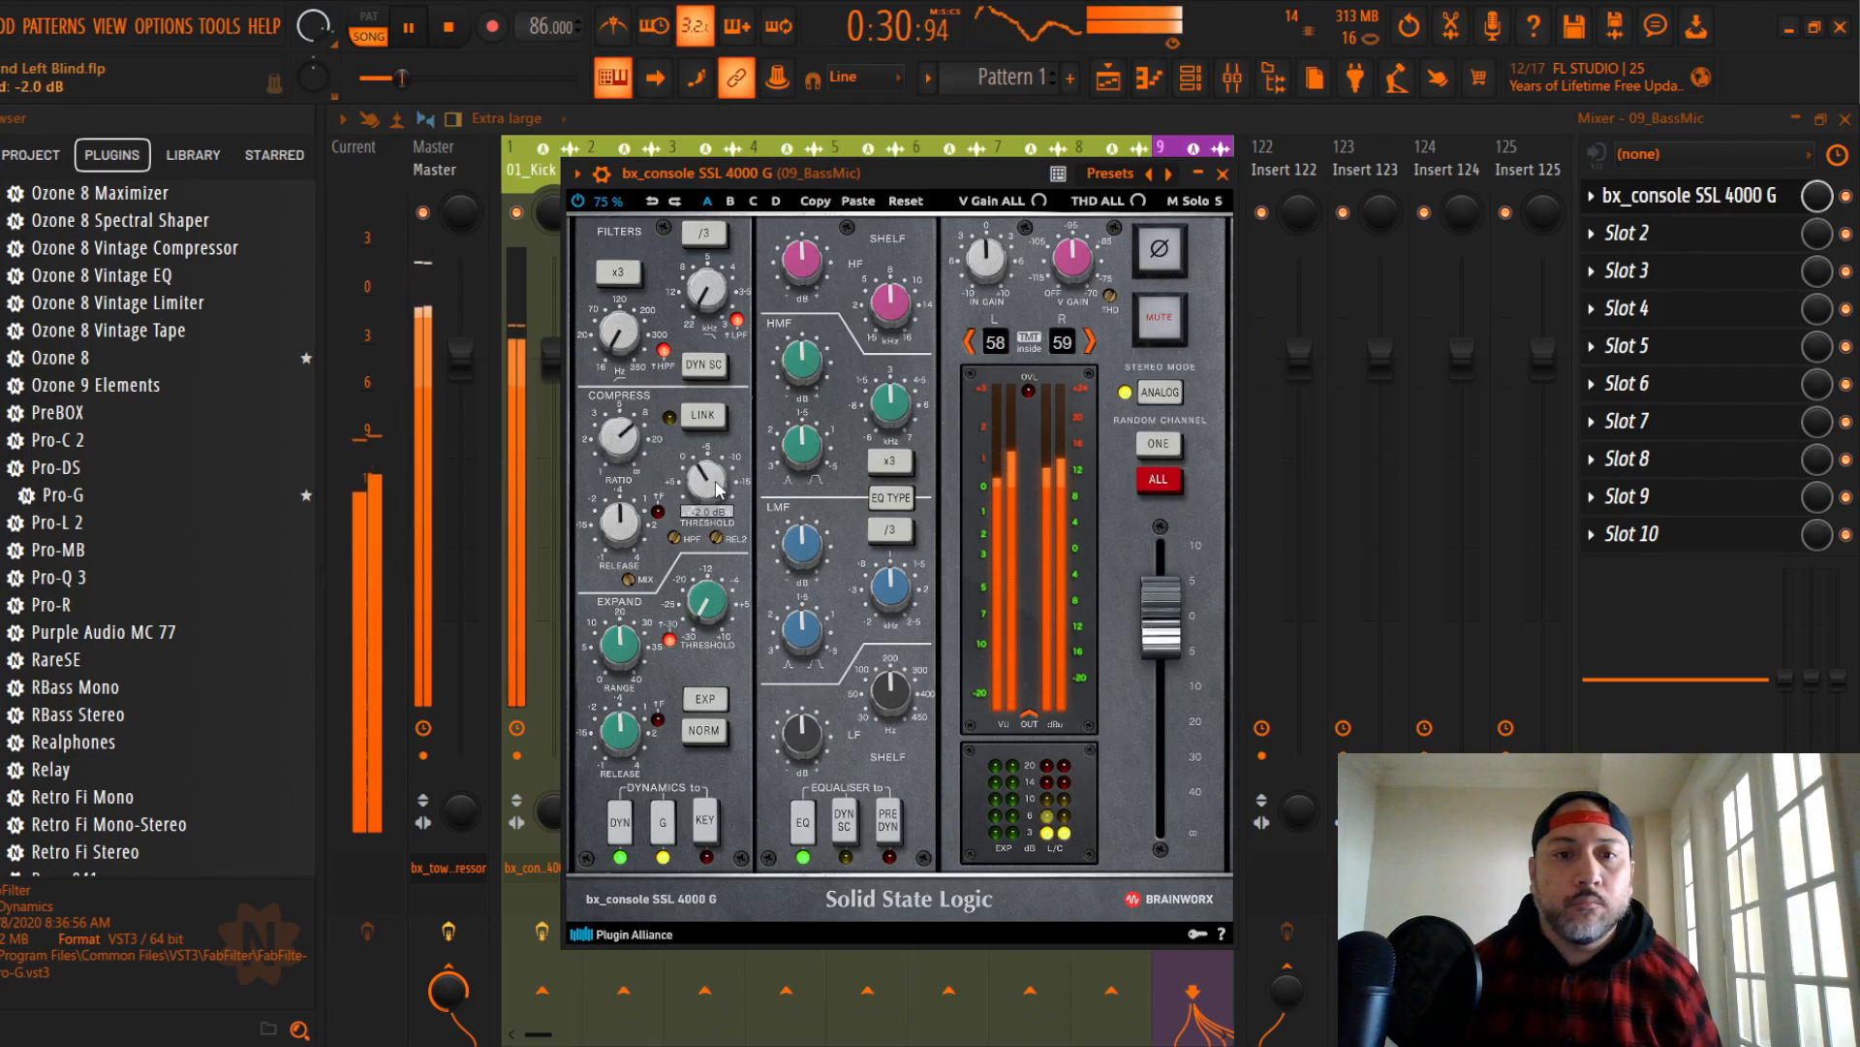
Step: Place the 09_BassMic EQ before the dynamics, switch it to the other EQ type and close the channel strip
left_click(899, 814)
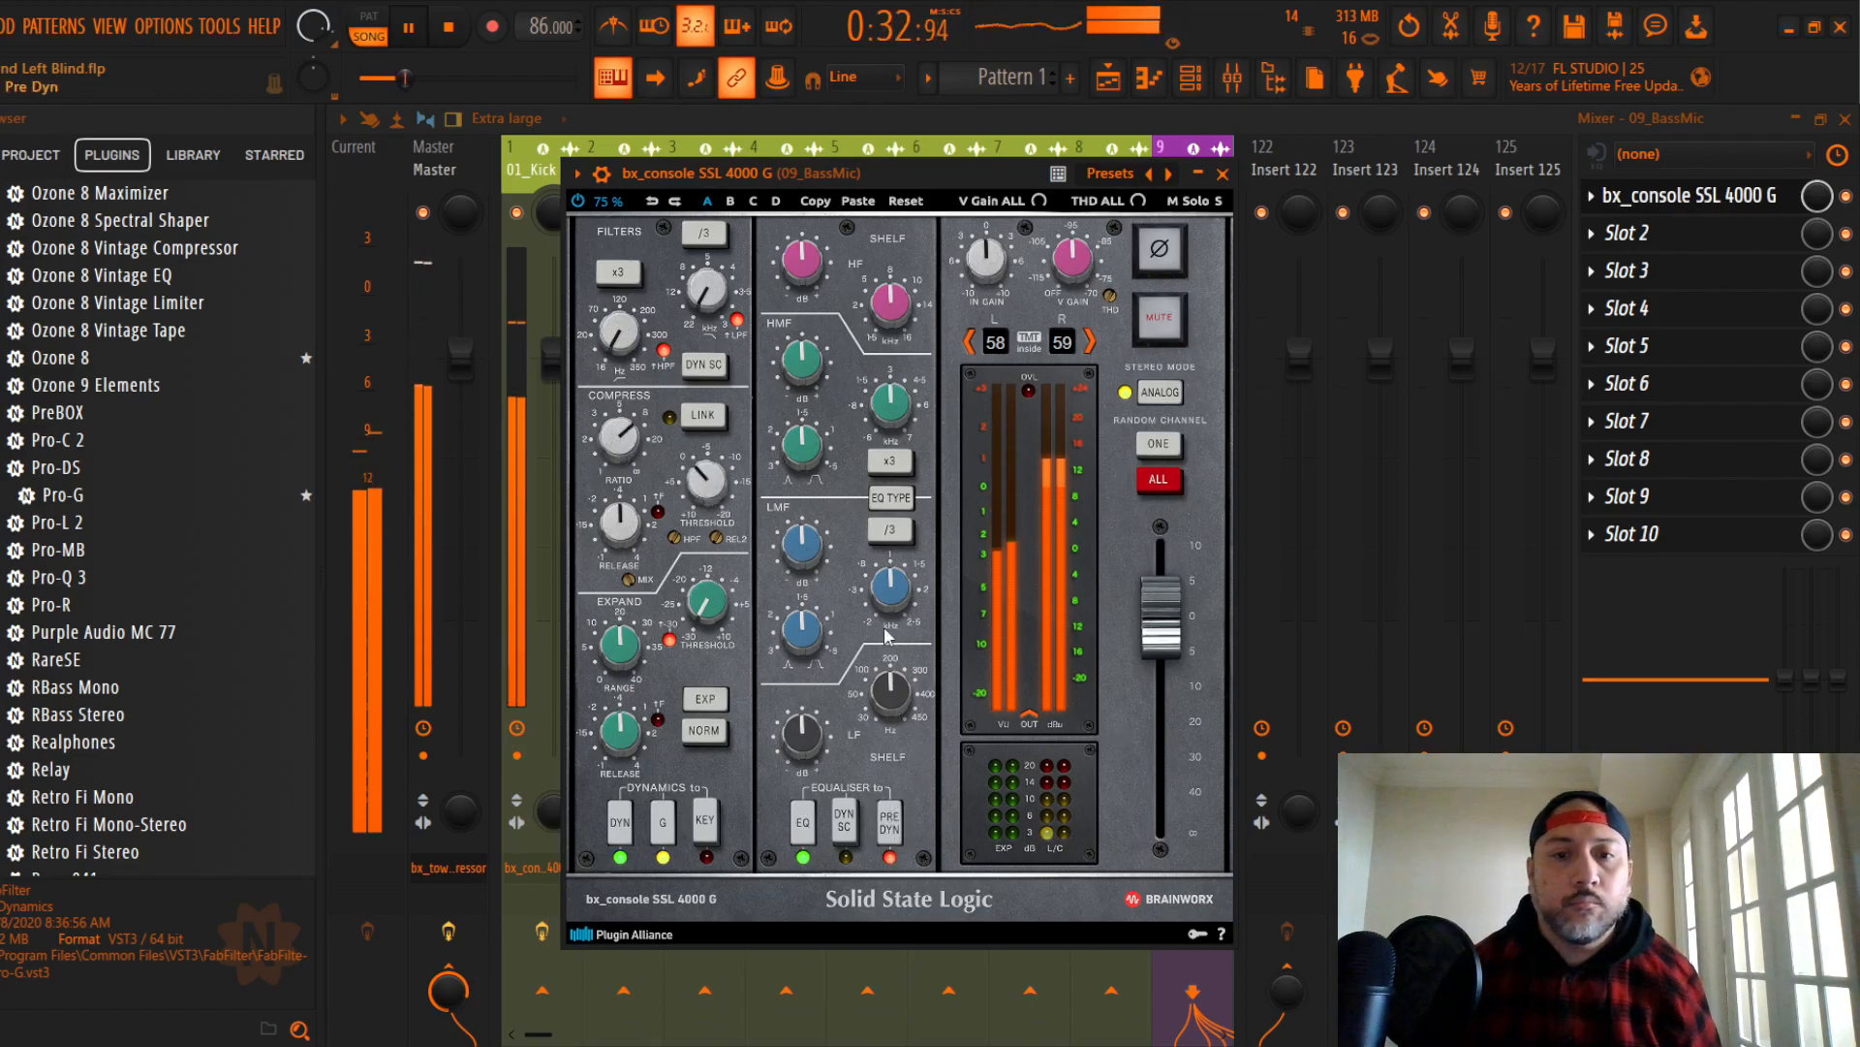
left_click(894, 505)
left_click(1222, 174)
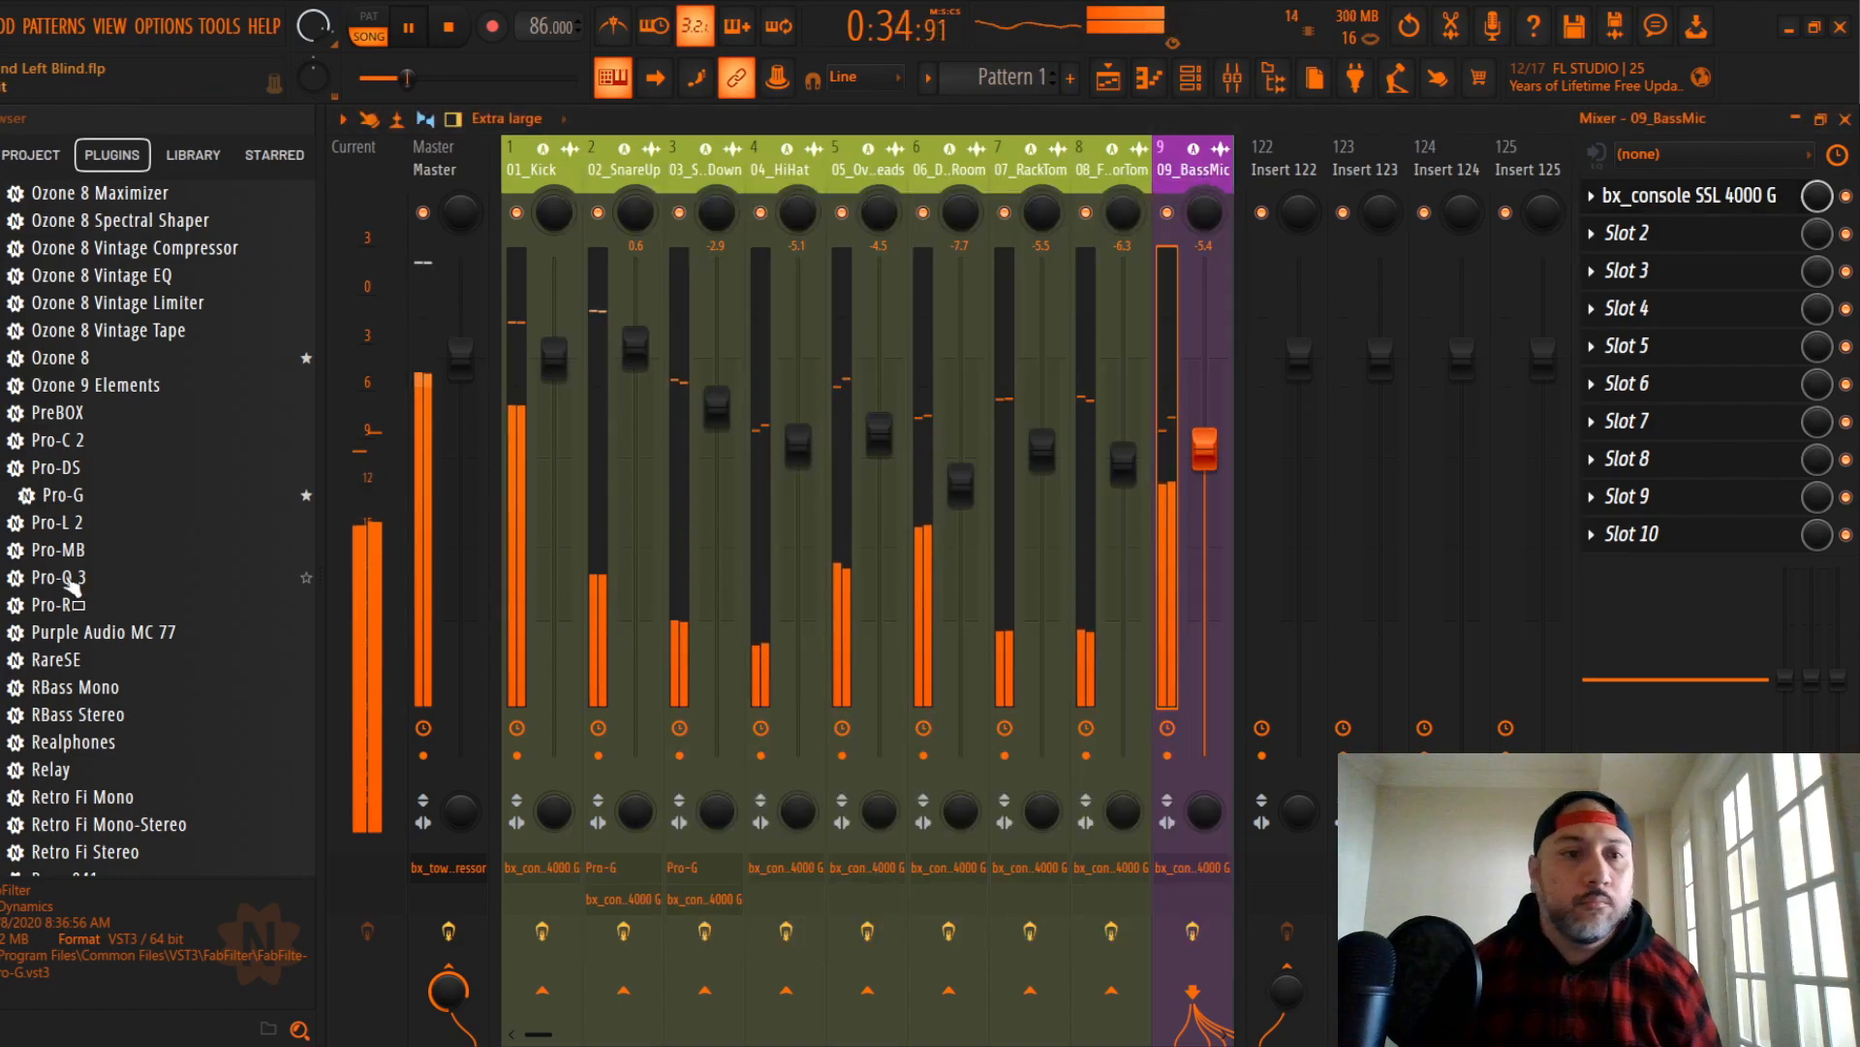
Step: Save the project
scroll(158, 531, "up", 20)
scroll(150, 509, "down", 3)
left_click(2, 26)
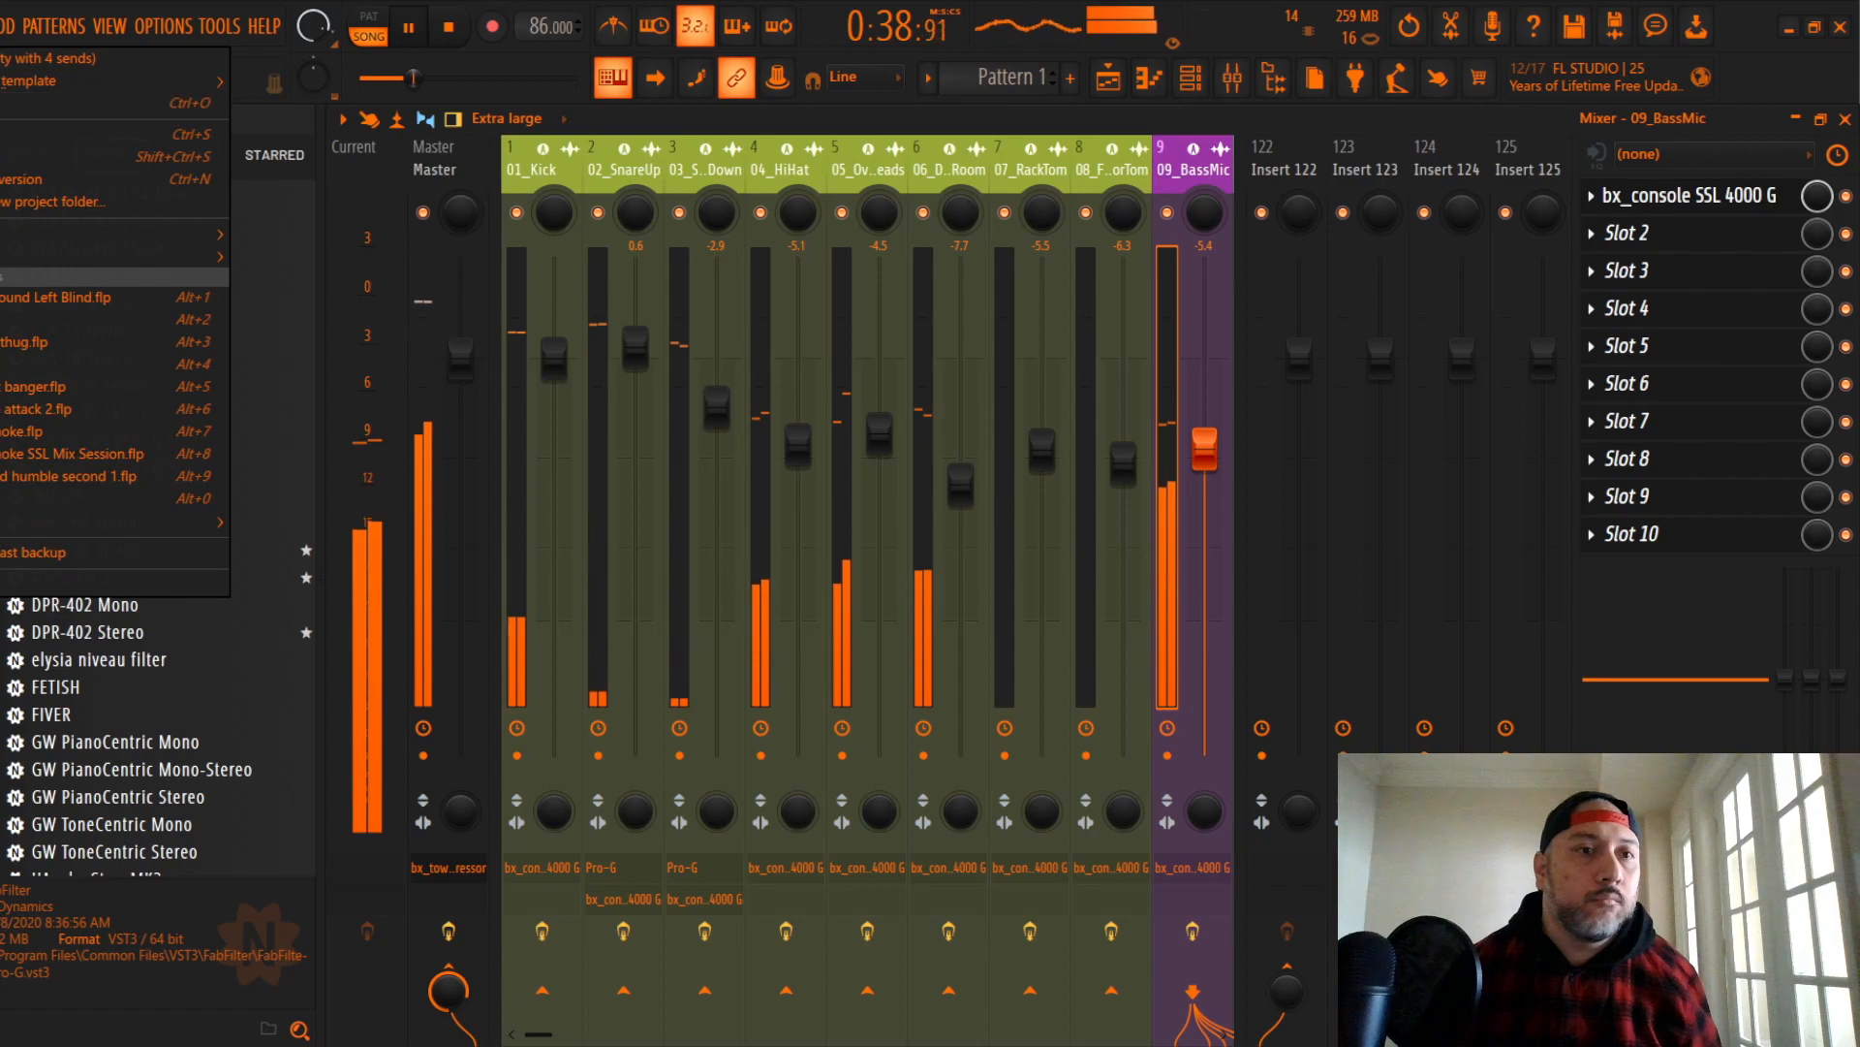
left_click(9, 135)
Step: Stop playback, insert Bass Rider Stereo on 09_BassMic ahead of the bx_console SSL 4000 G, and save the project
scroll(215, 529, "up", 5)
scroll(214, 528, "down", 20)
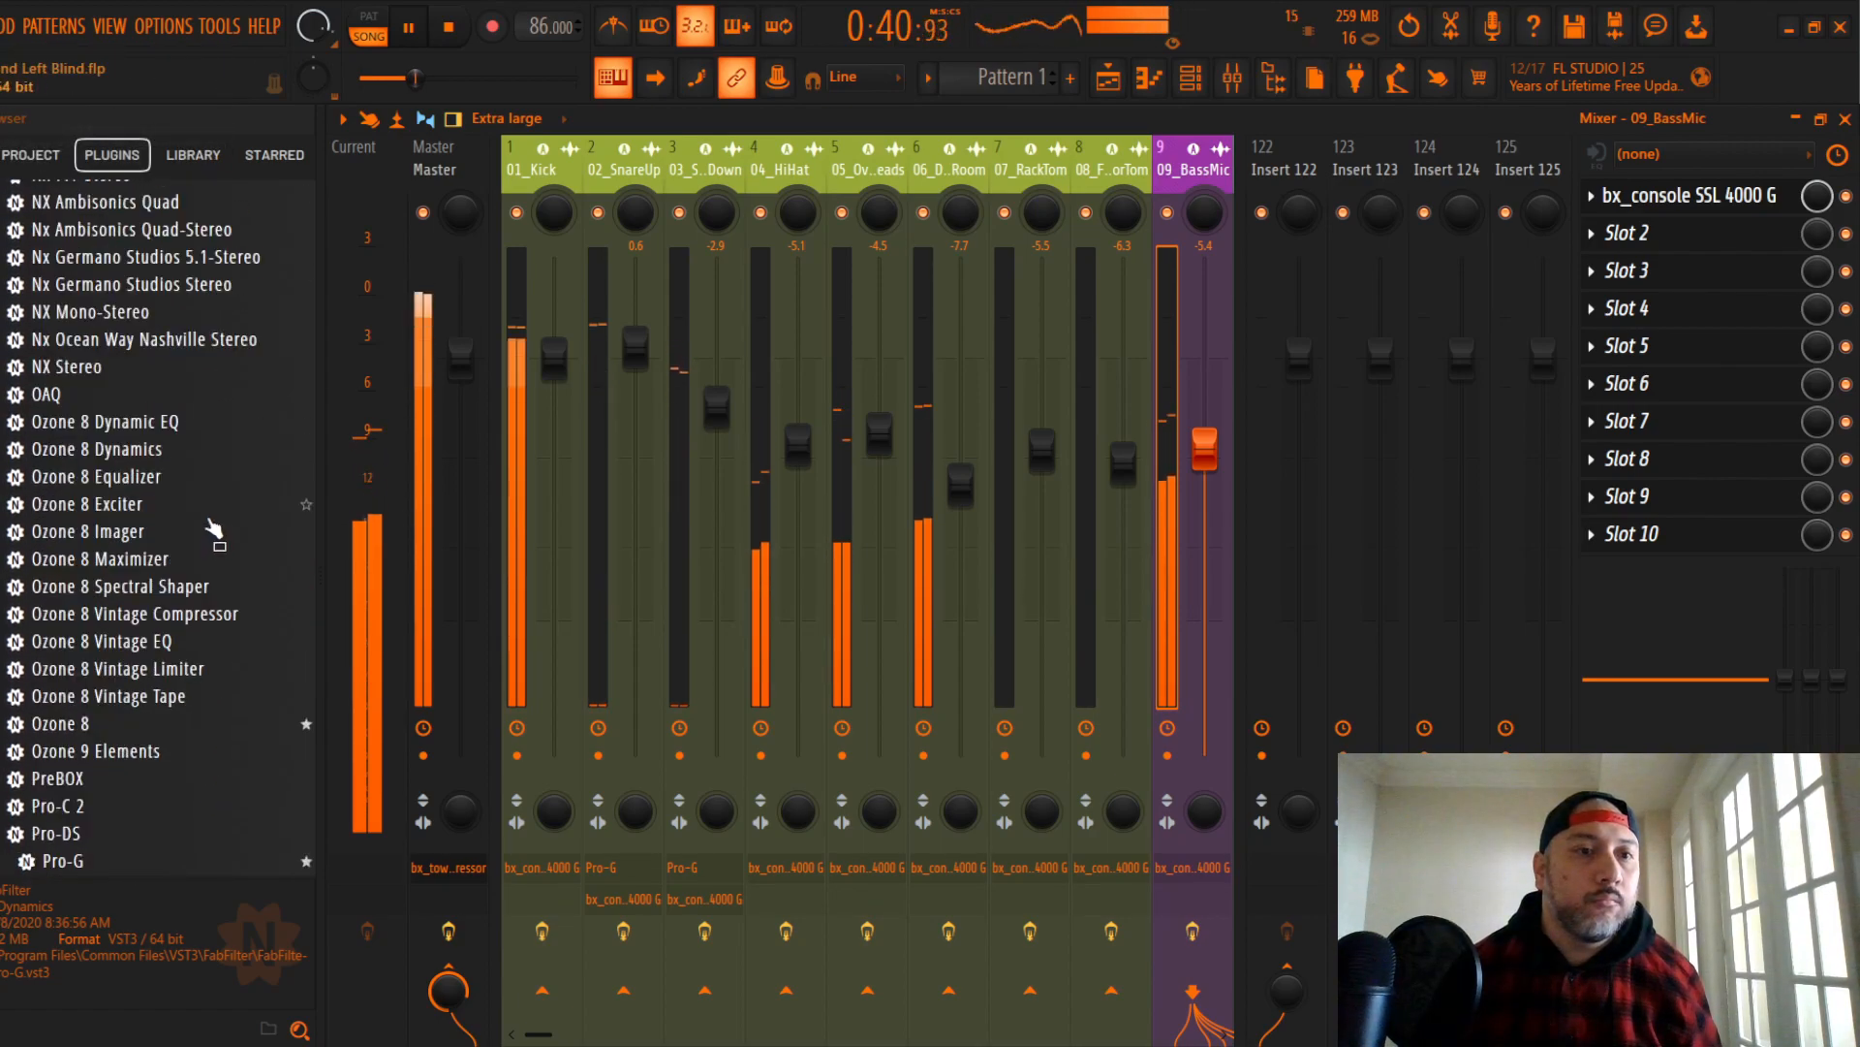
scroll(214, 528, "up", 20)
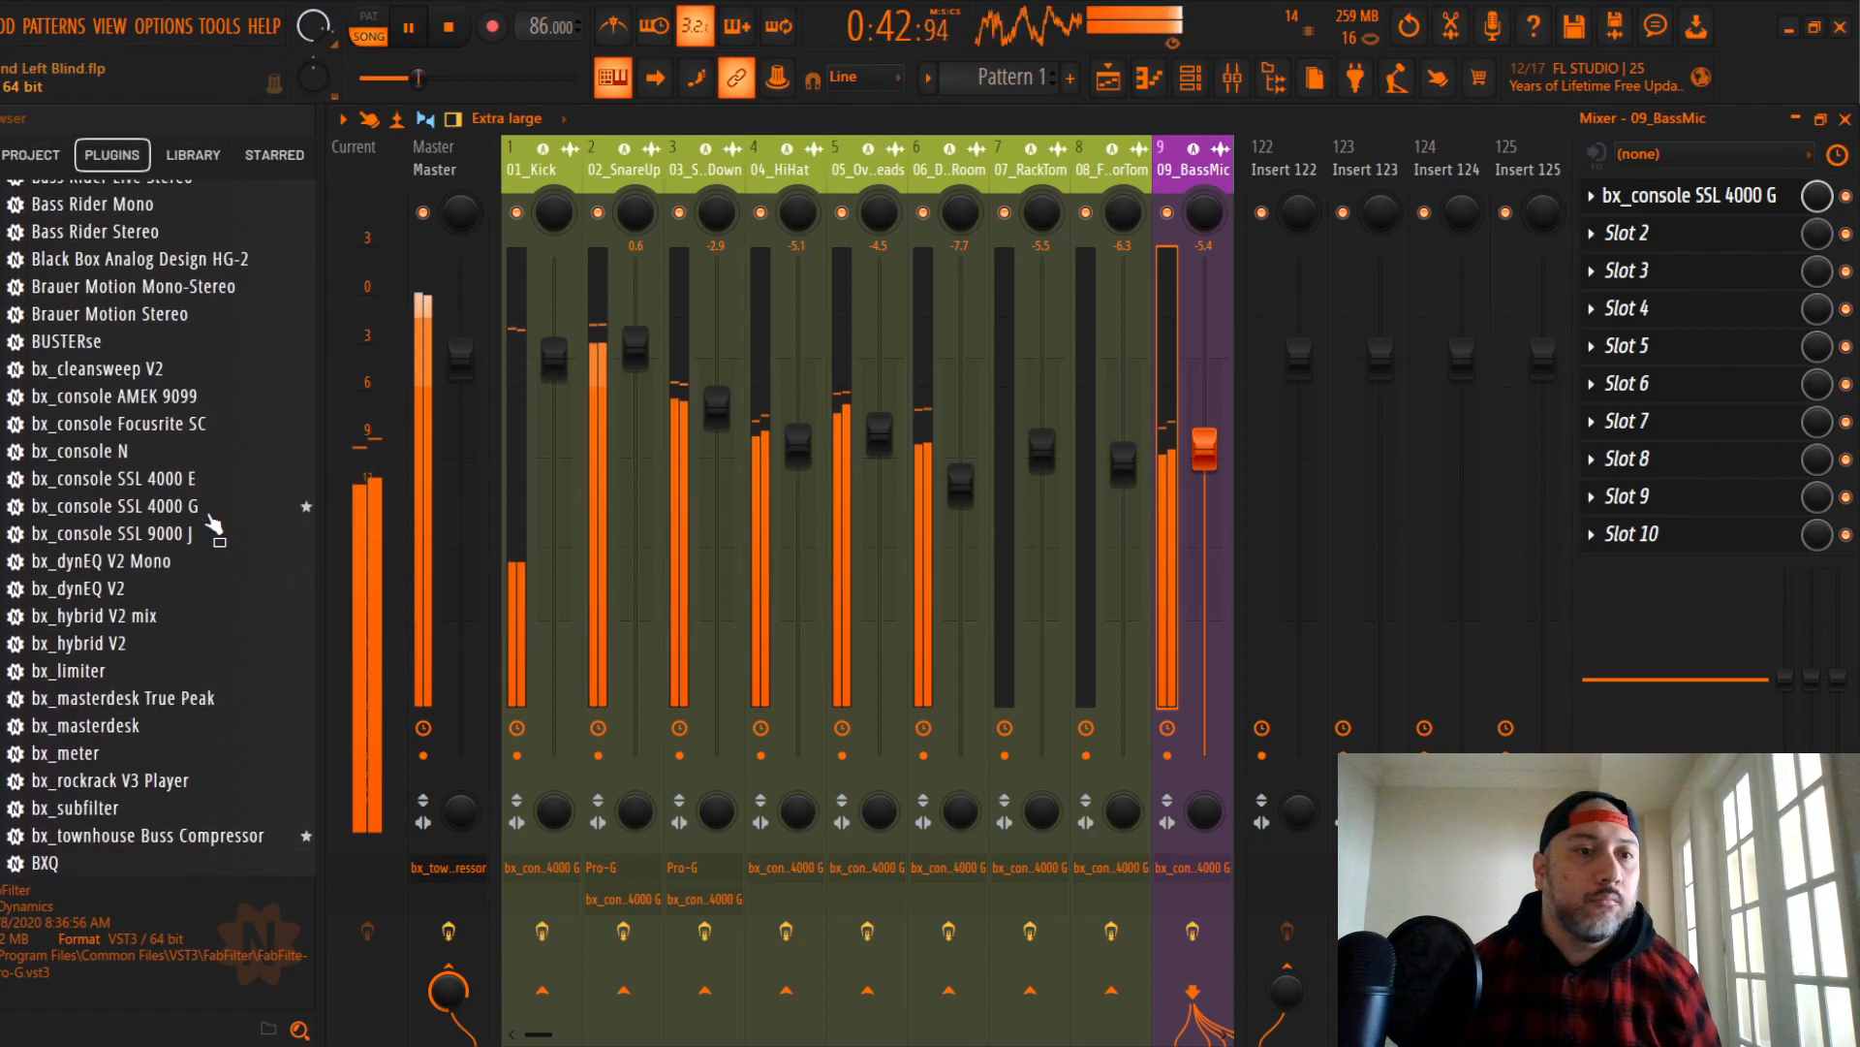
key("space")
left_click_drag(125, 233, 1665, 283)
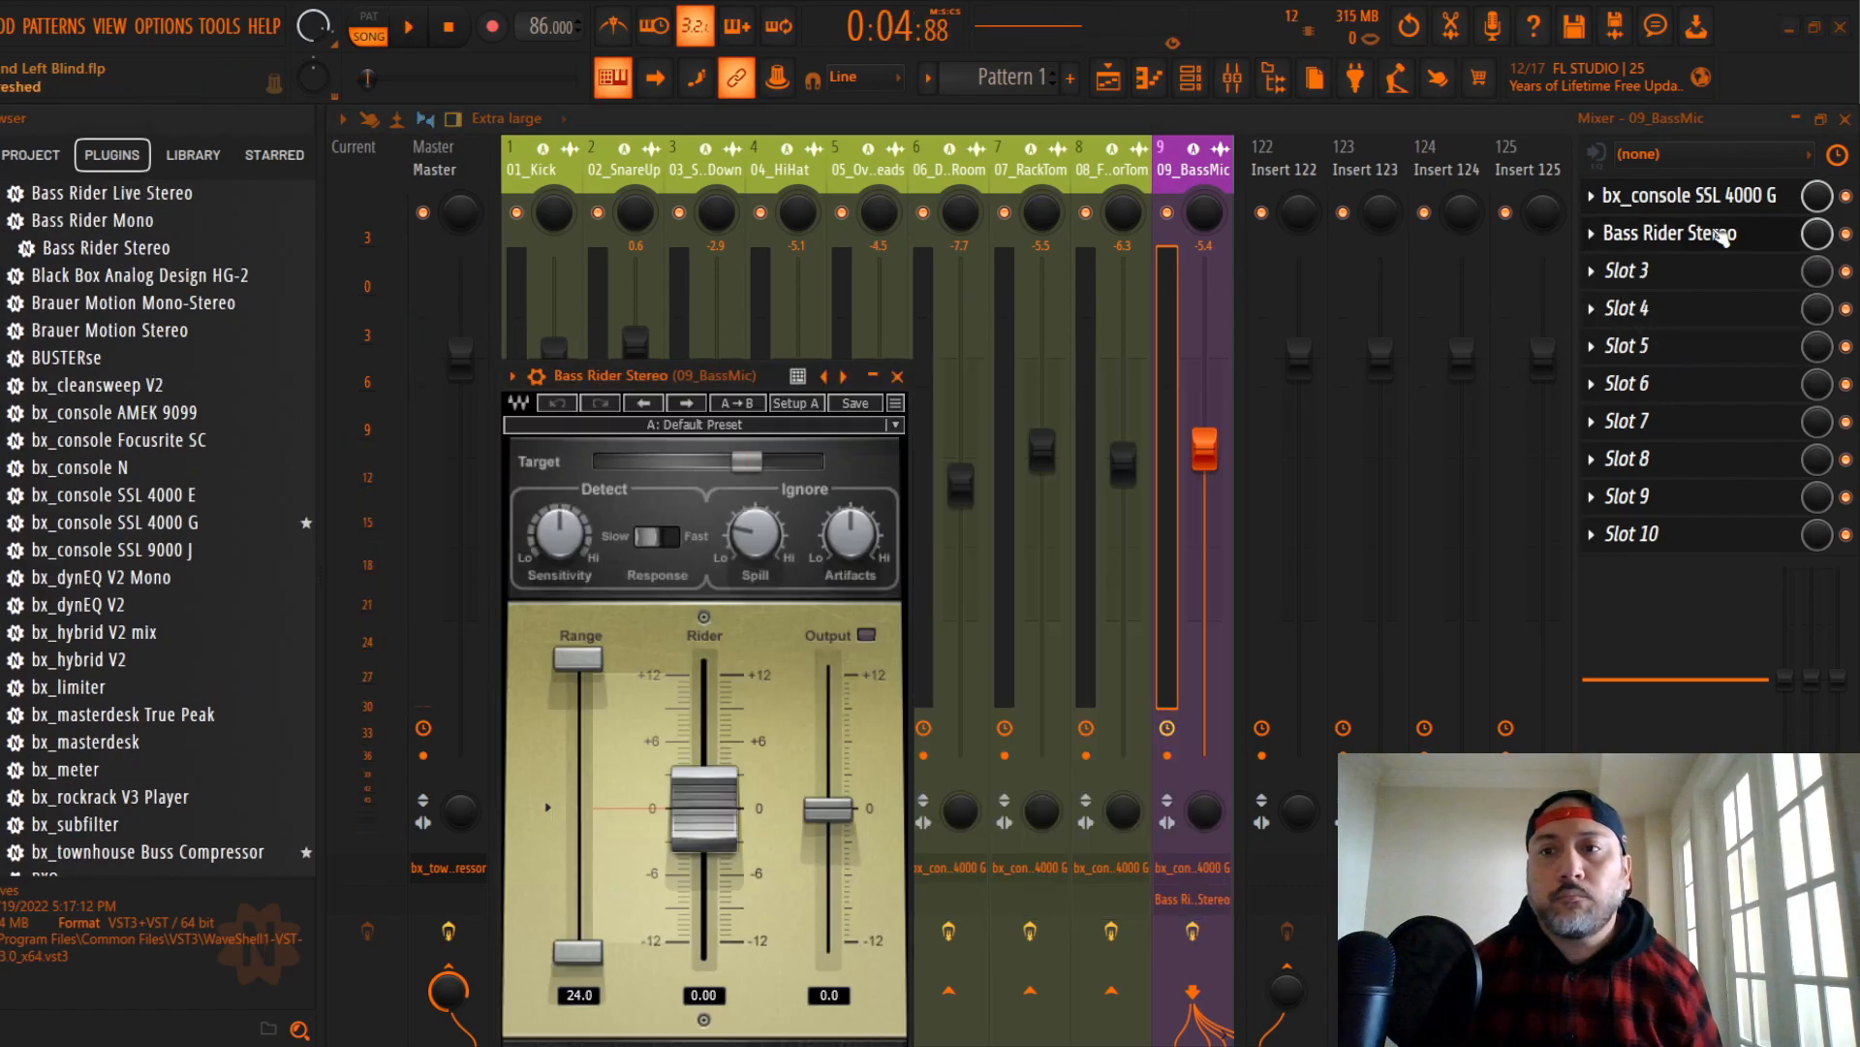
left_click_drag(1712, 233, 1703, 208)
left_click_drag(705, 376, 766, 213)
left_click(960, 214)
left_click(2, 26)
left_click(114, 135)
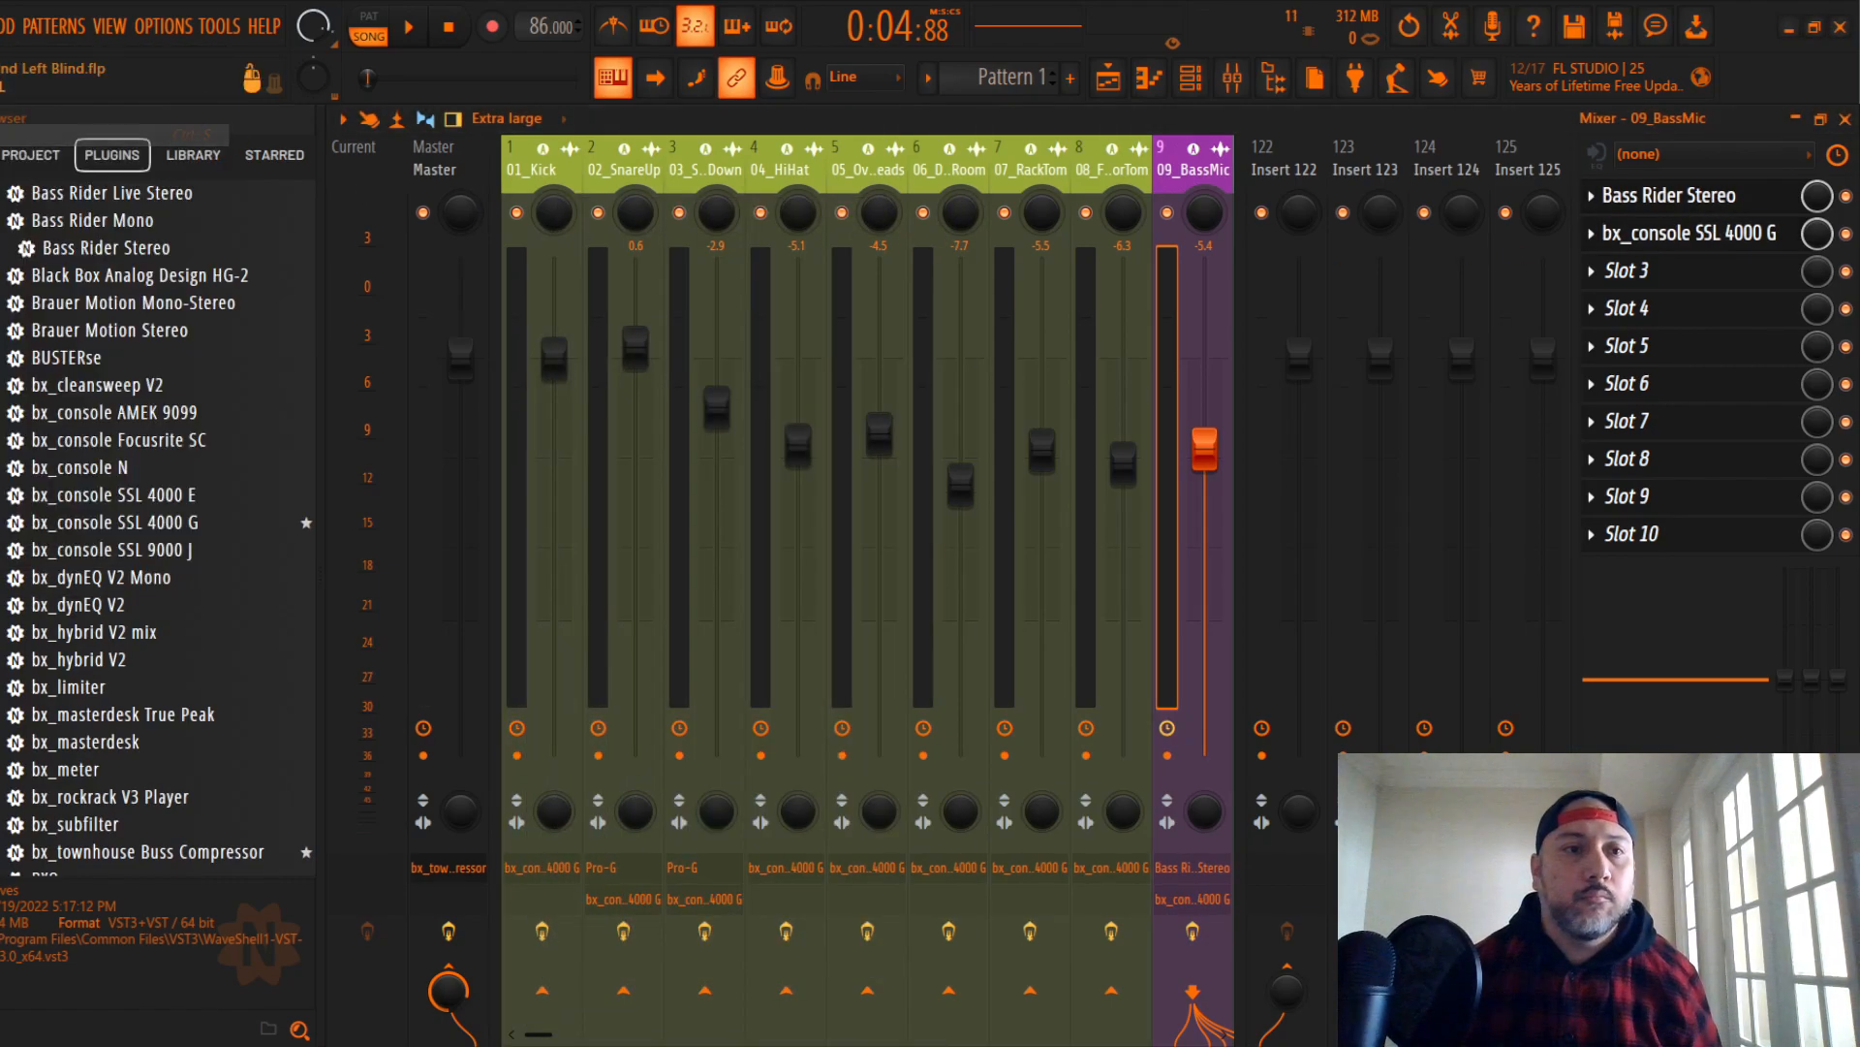
Step: Play the song with Bass Rider Stereo open to check how it rides the 09_BassMic level
left_click(1710, 200)
key("space")
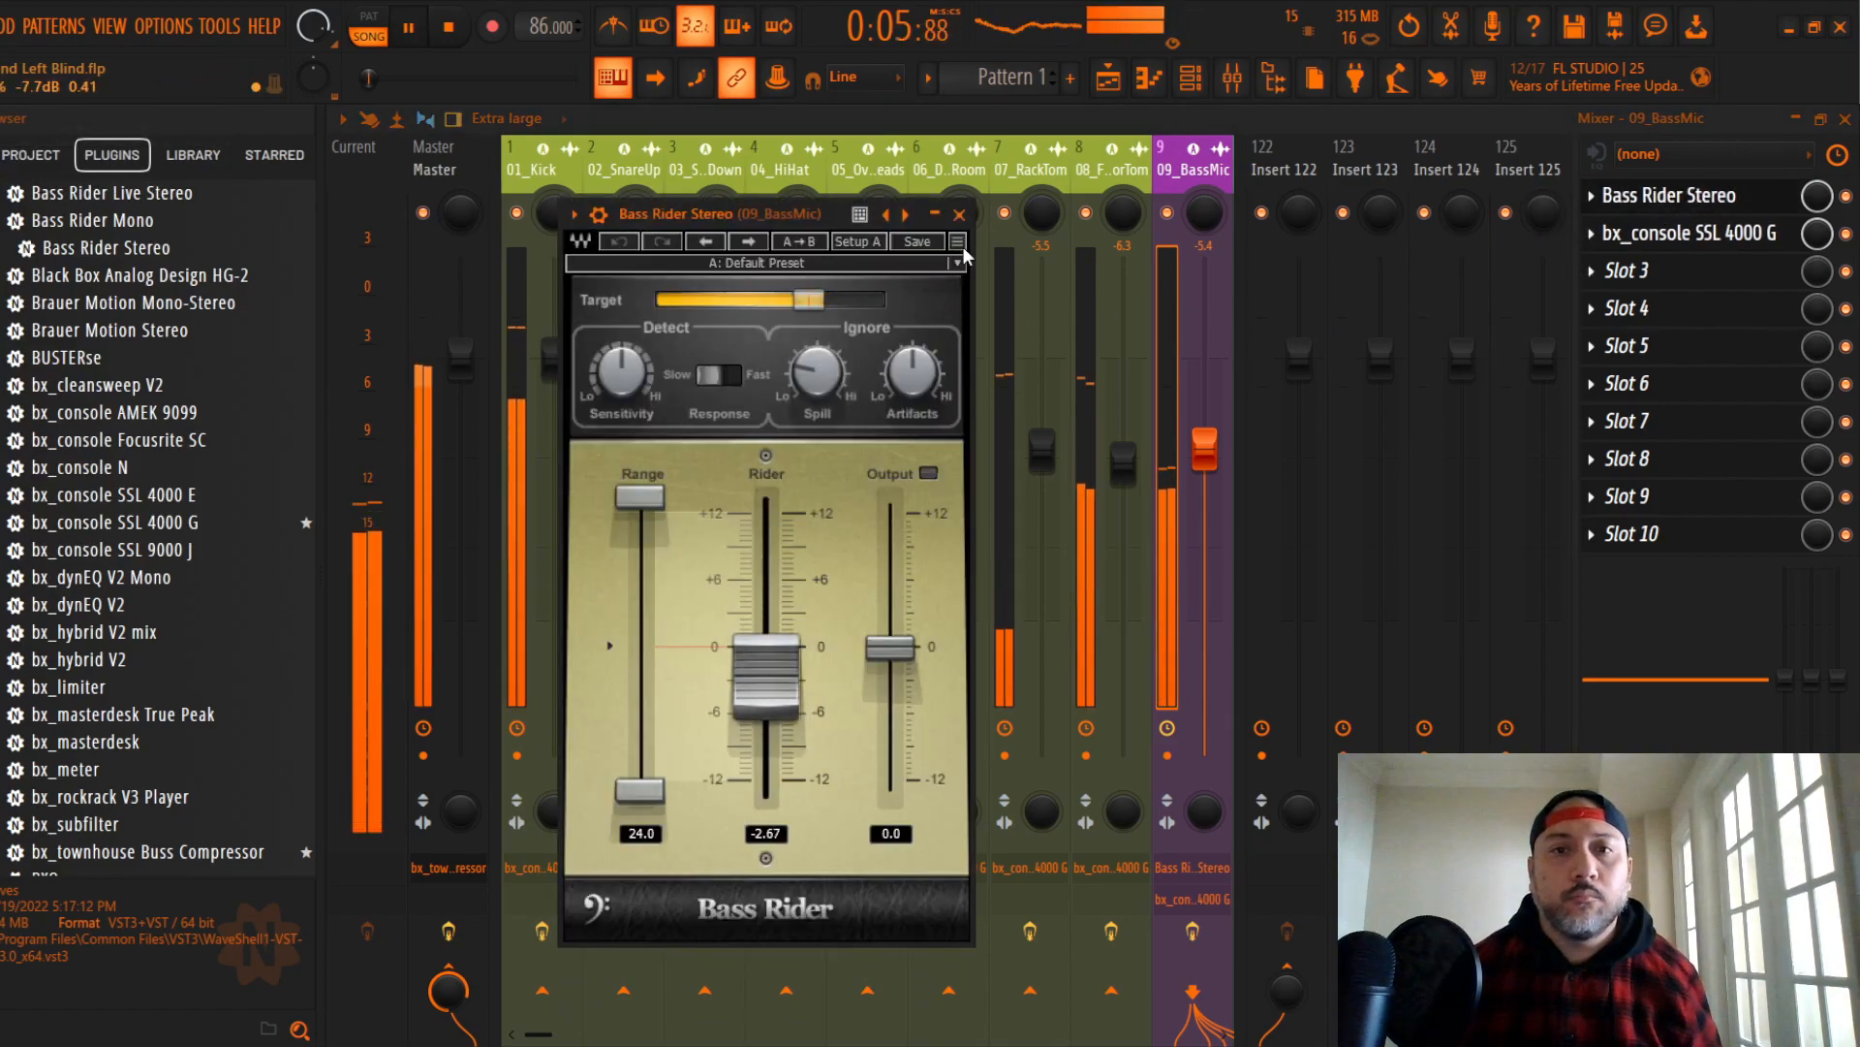
left_click(959, 214)
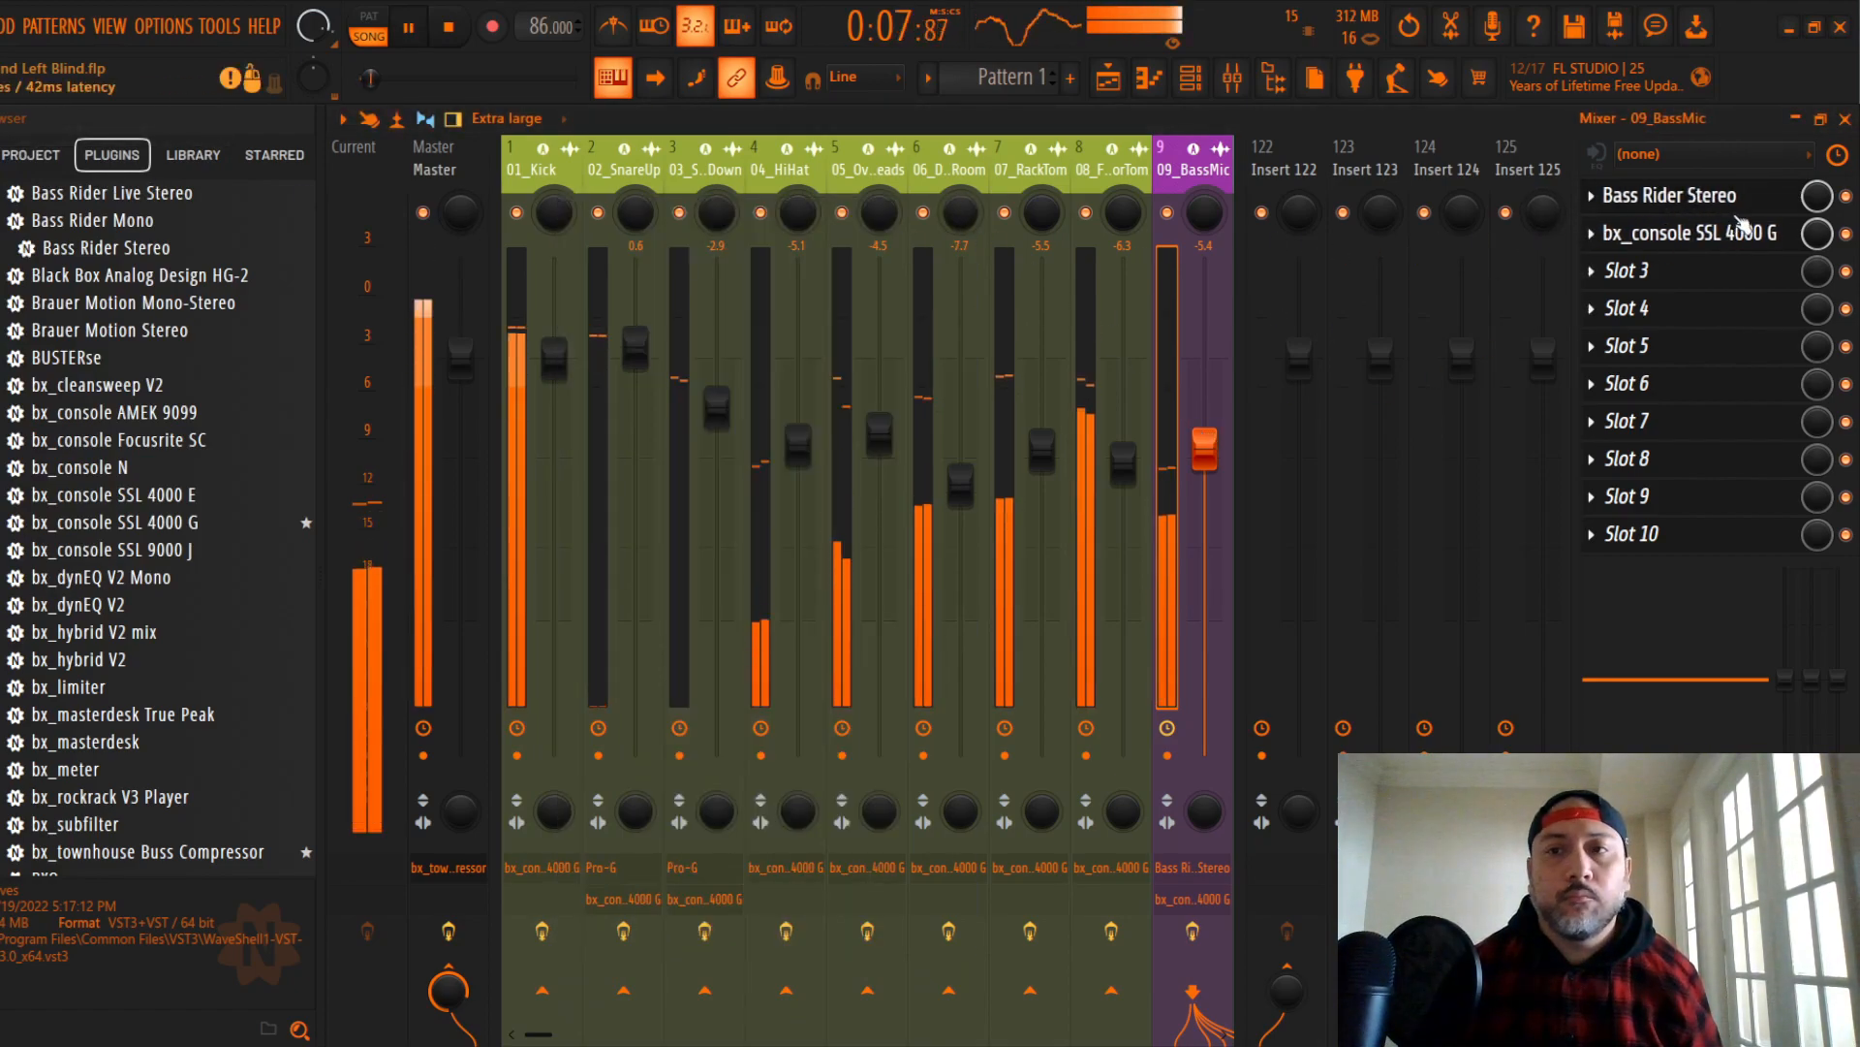
Step: In the 09_BassMic channel strip, set the compressor threshold to -8.0 dB and the high-pass filter to 33.0 Hz, and boost LF, LMF and HF
left_click(1713, 245)
left_click(713, 487)
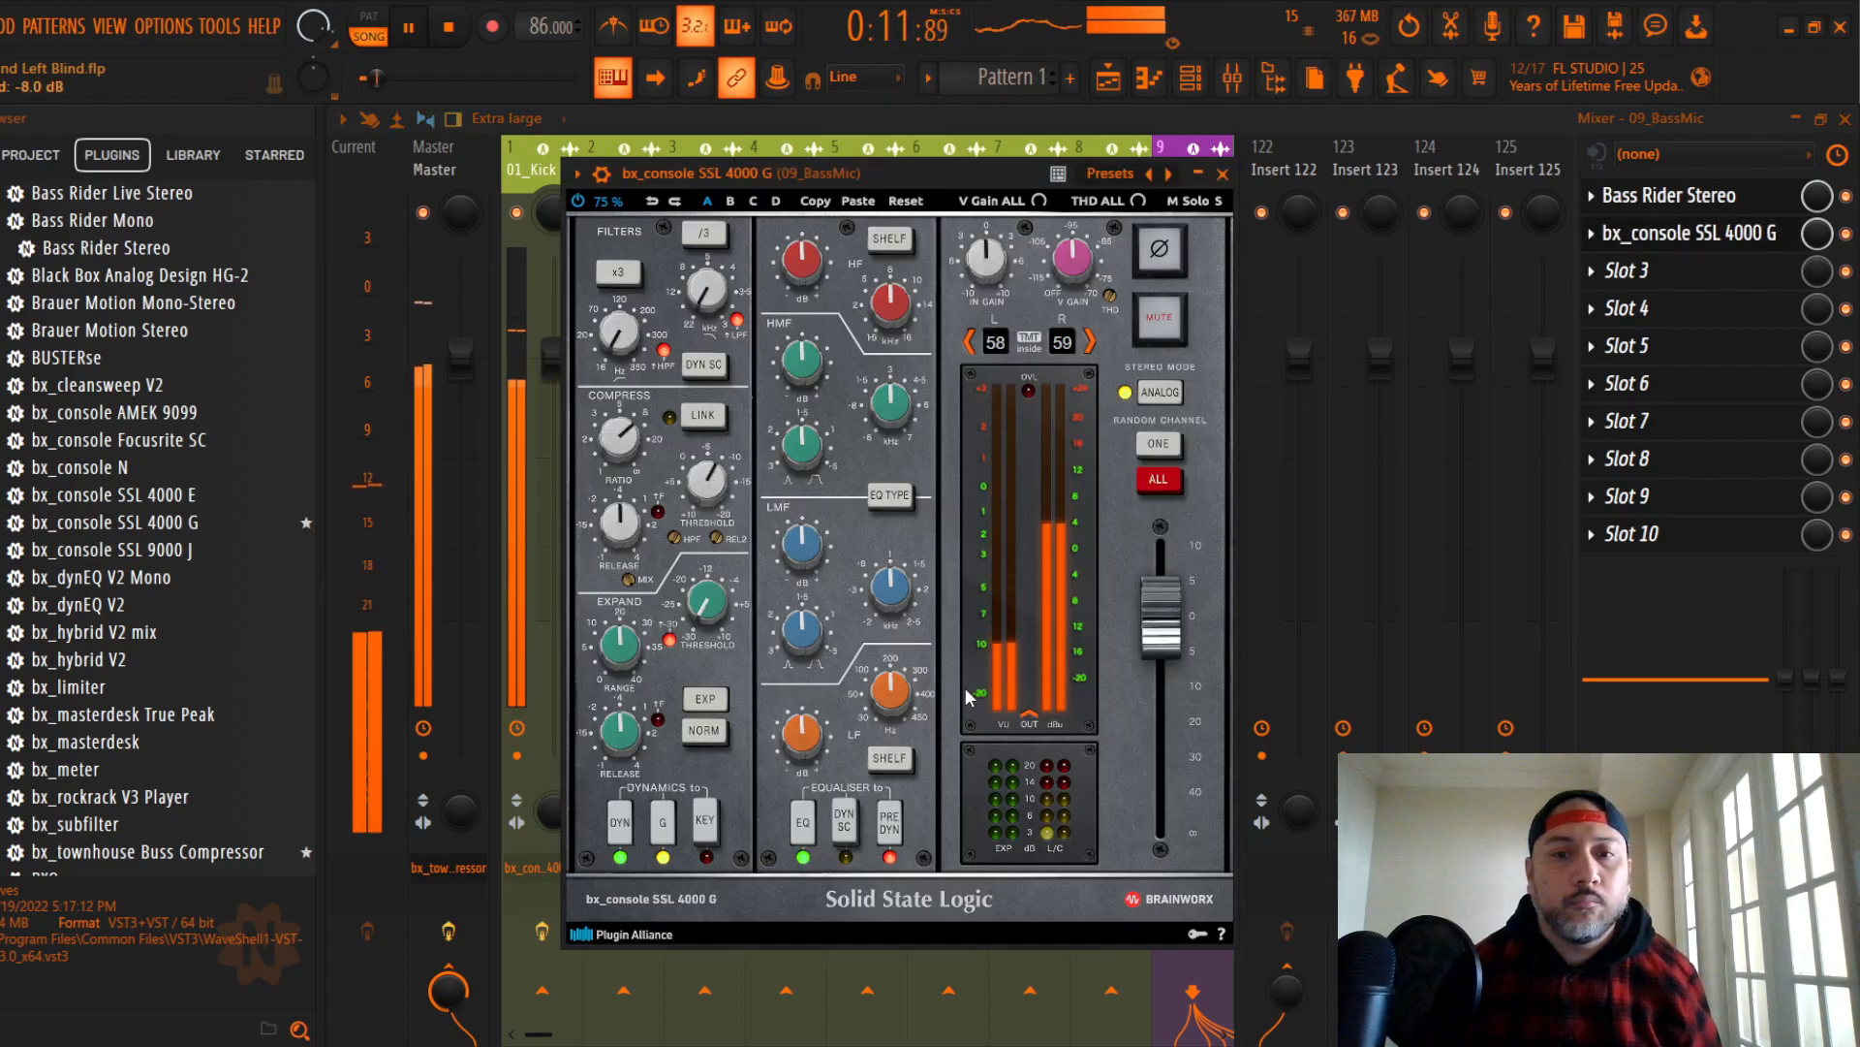
scroll(899, 697, "down", 2)
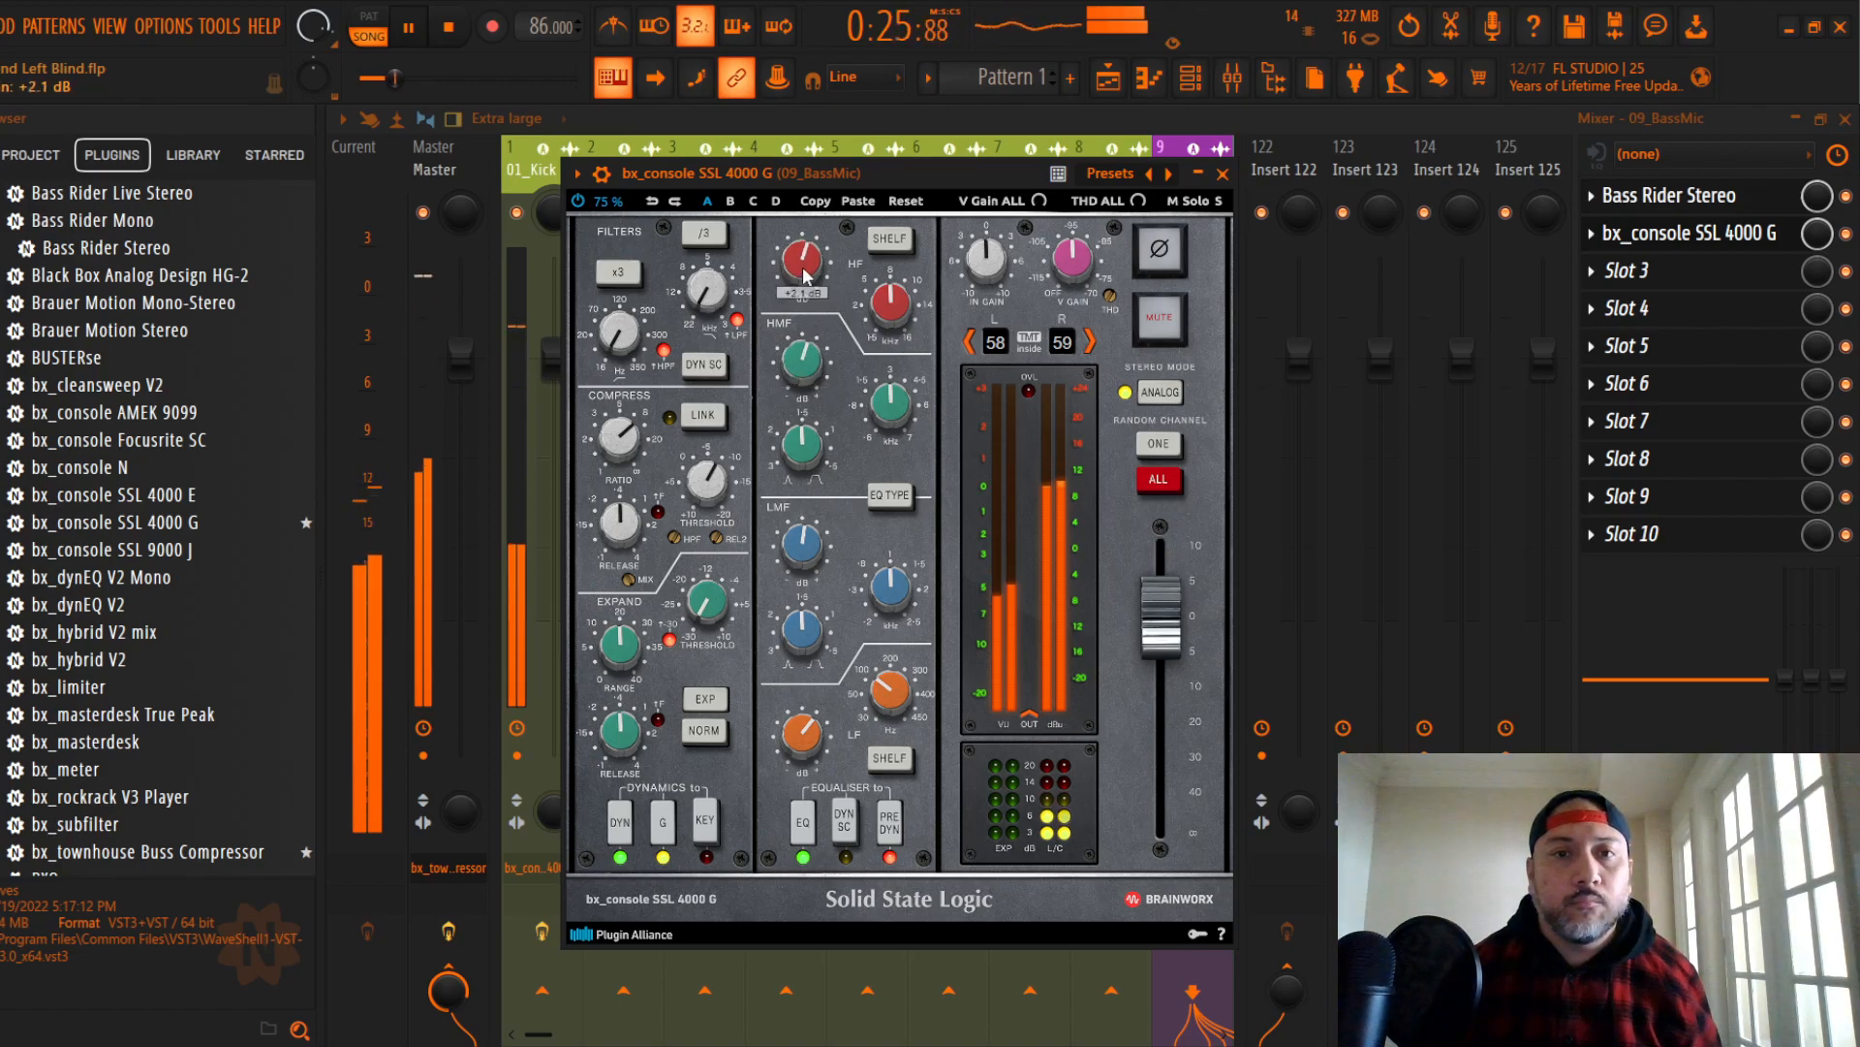
scroll(803, 275, "down", 2)
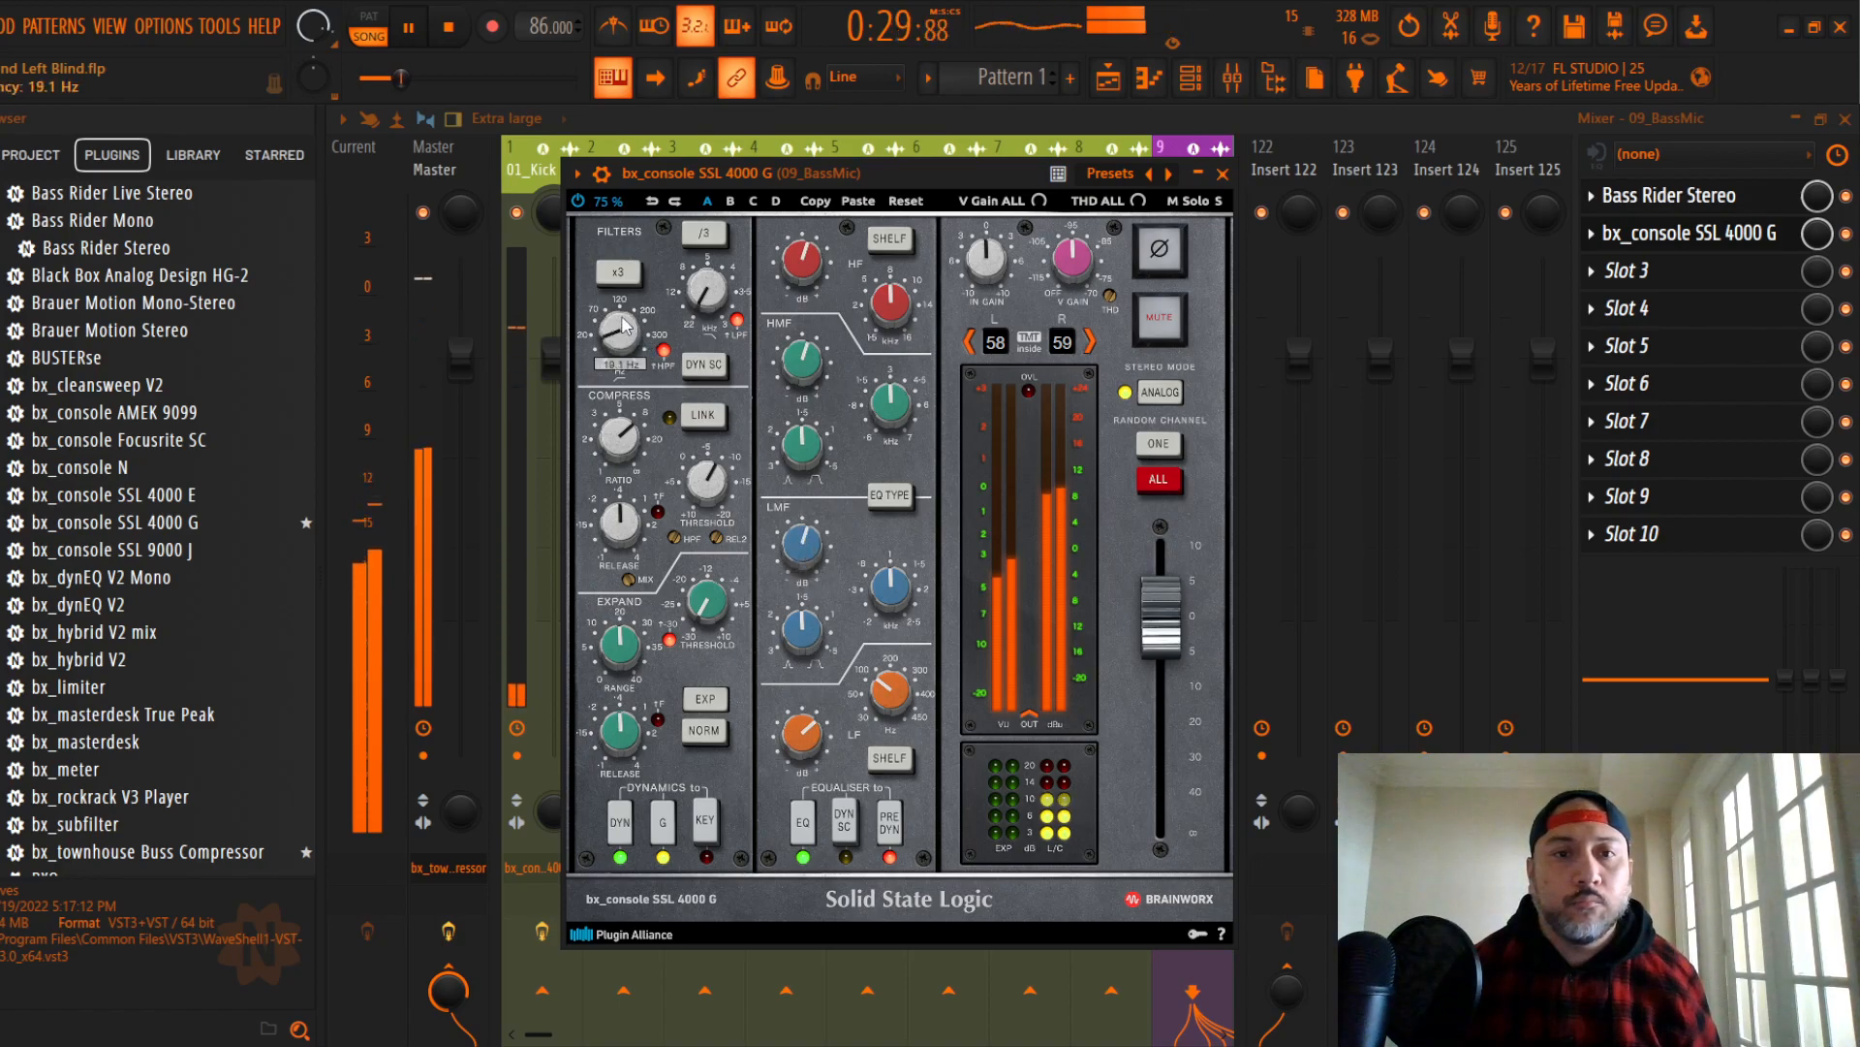
scroll(625, 326, "up", 3)
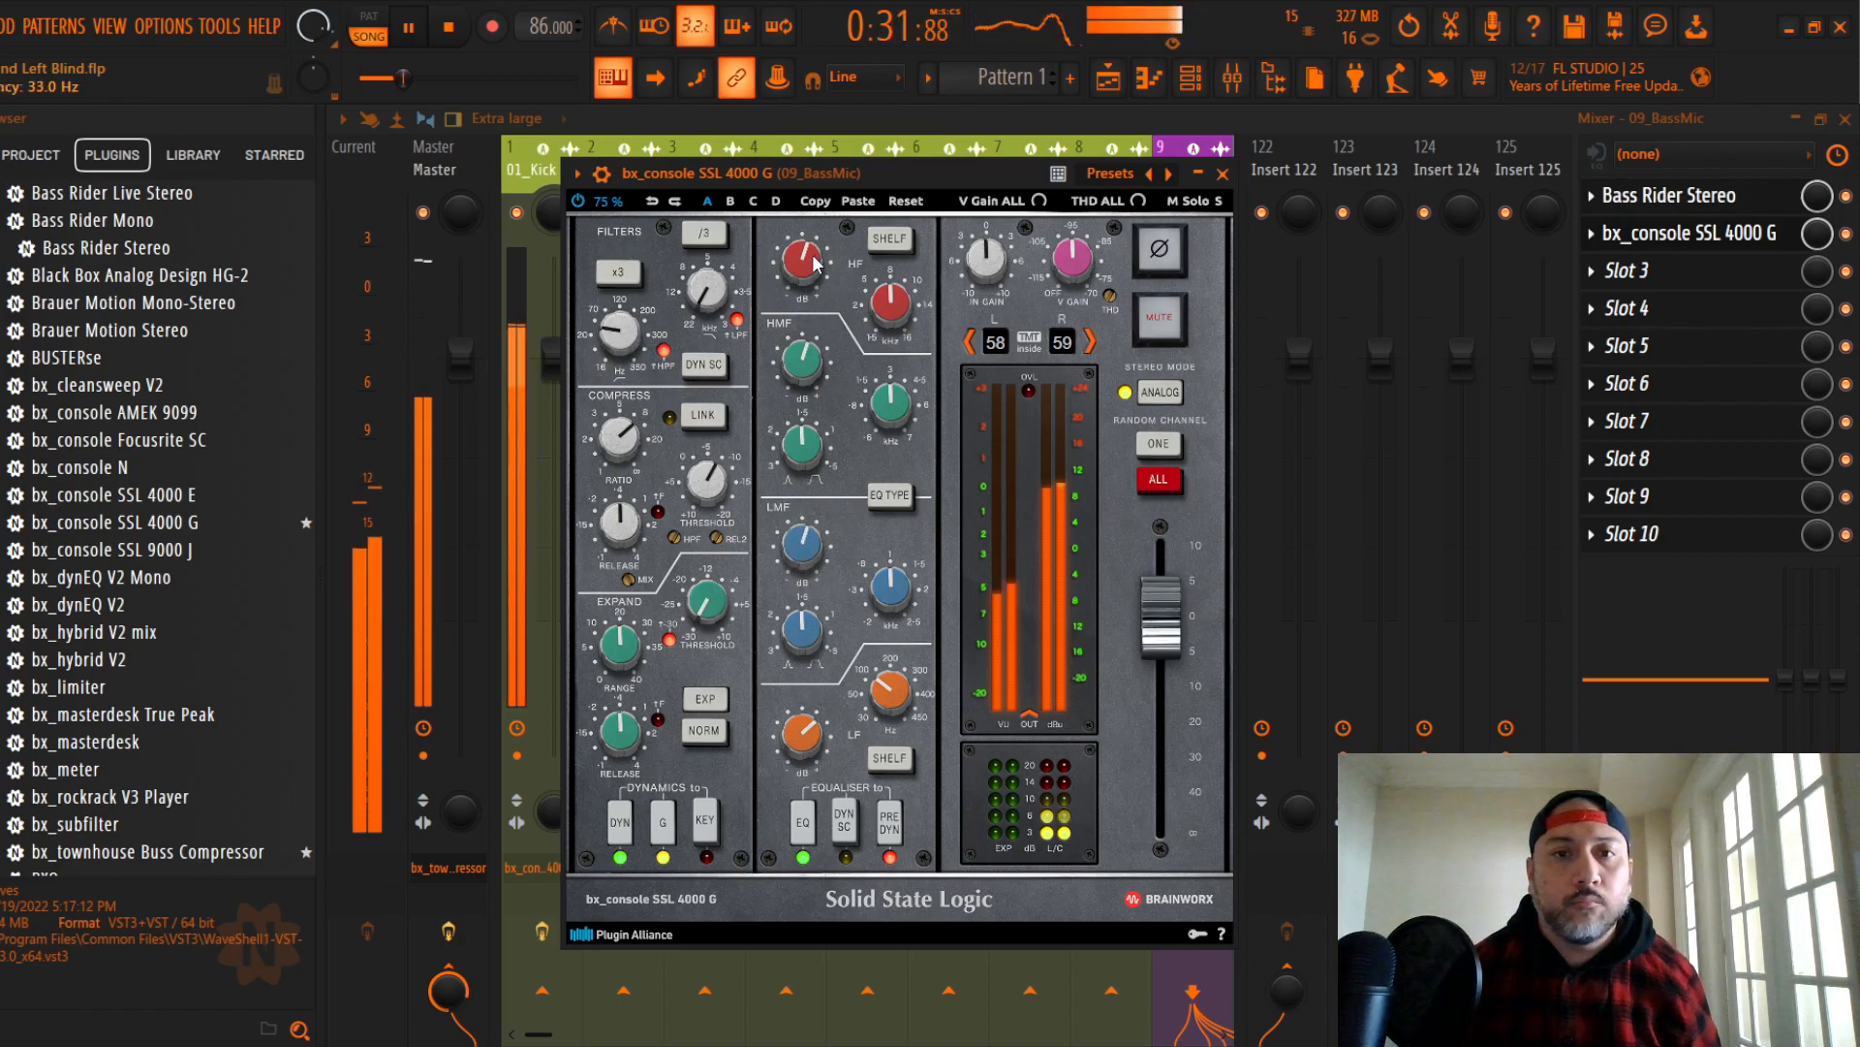
scroll(814, 547, "up", 2)
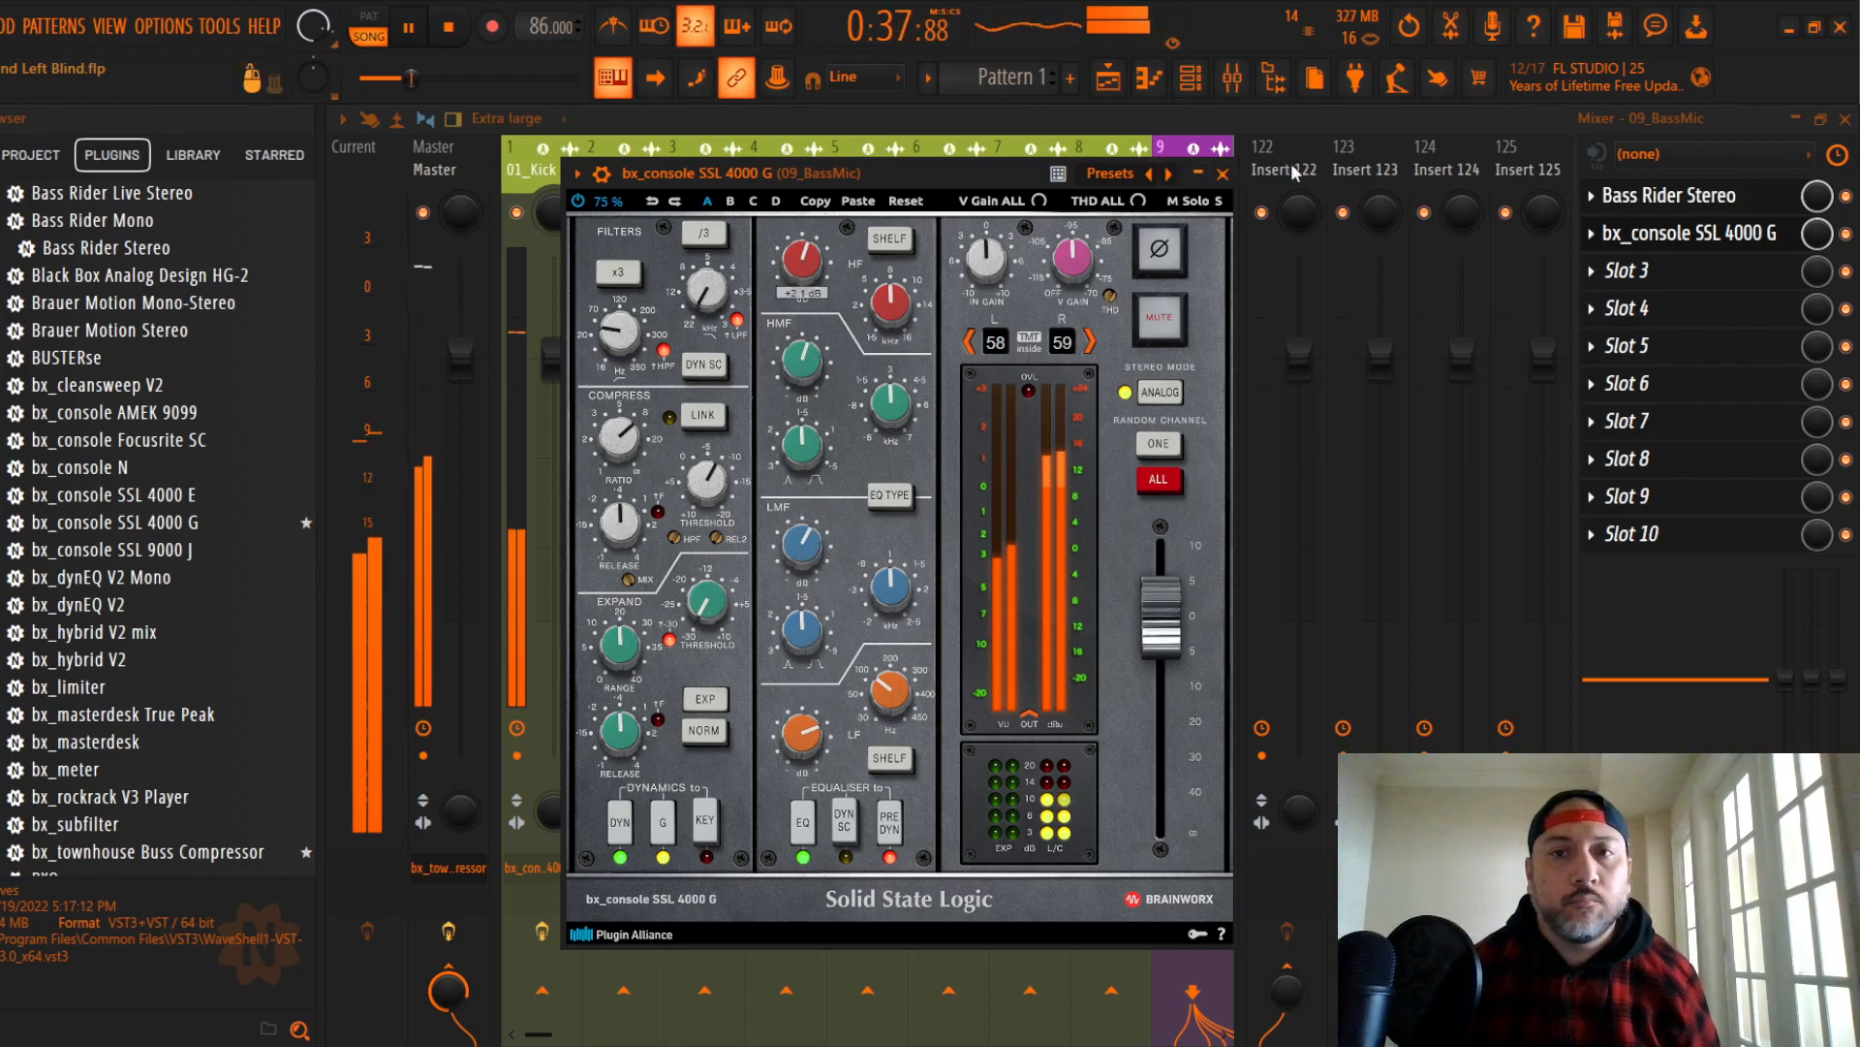
left_click(1225, 173)
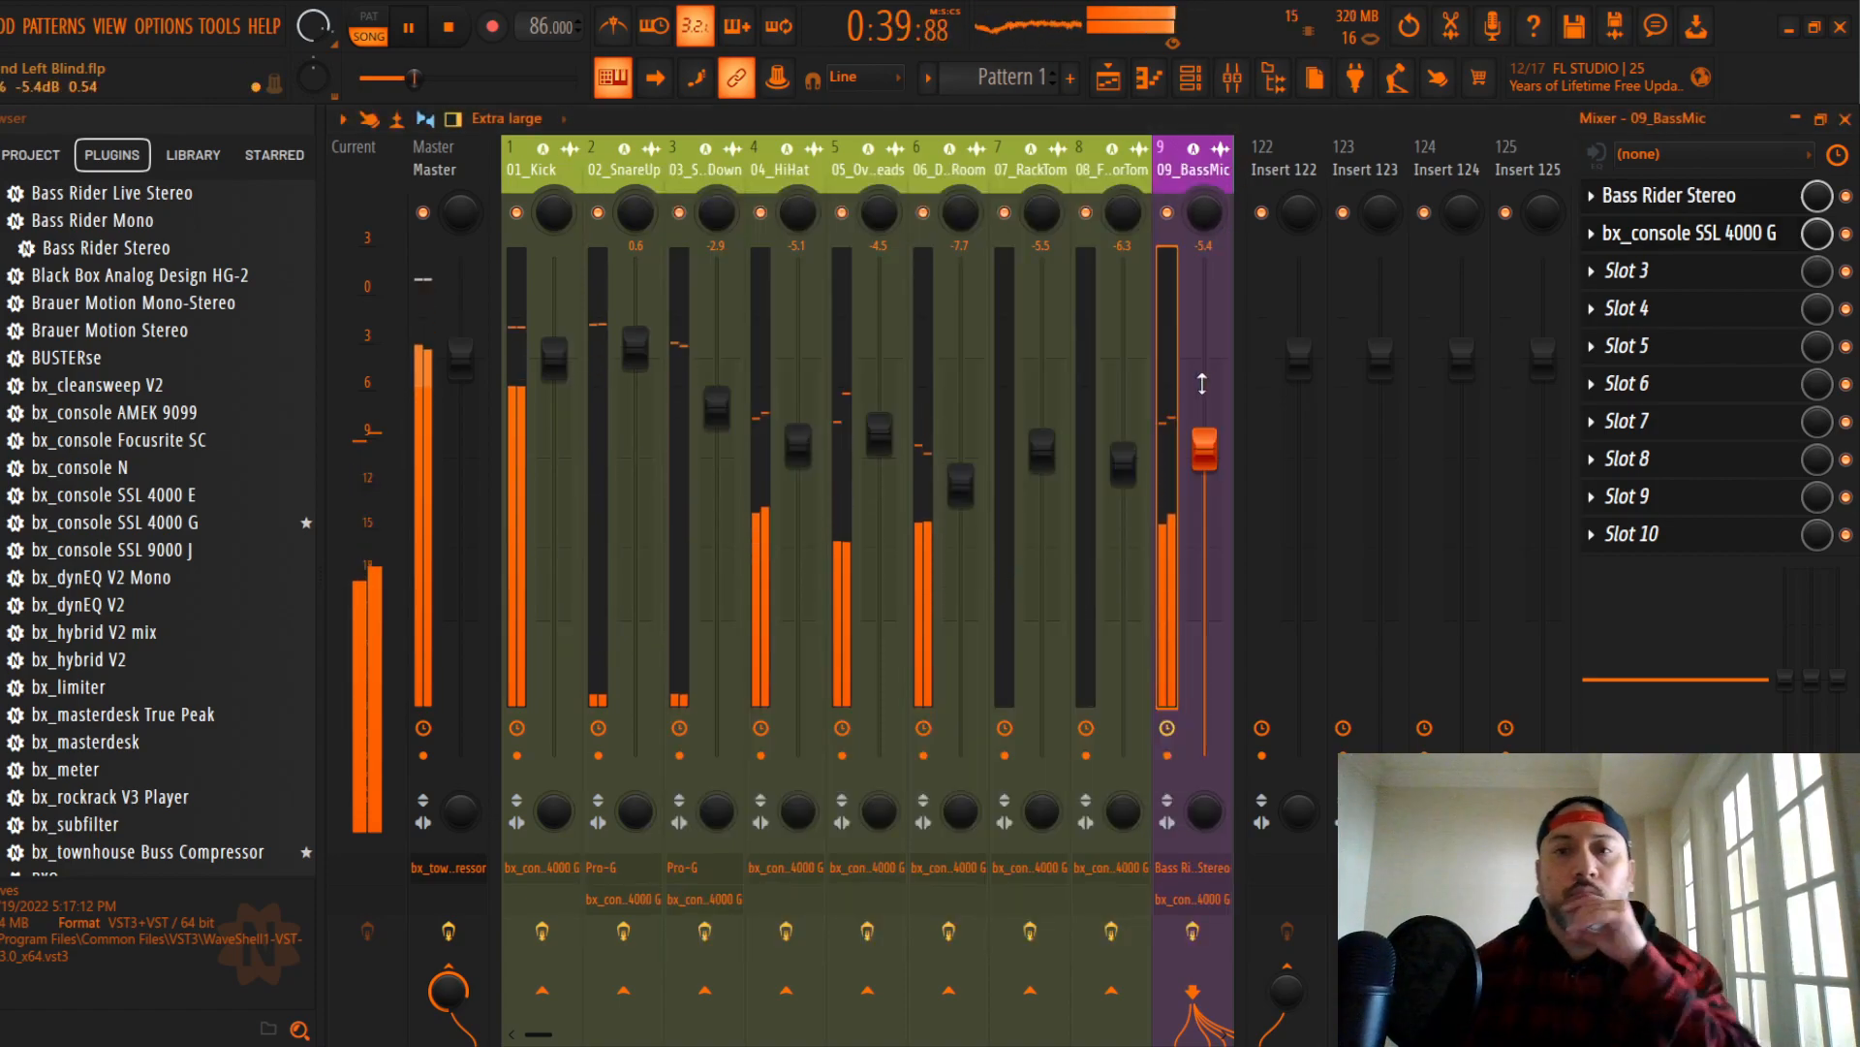
Step: Insert Magma Lil Tube Stereo in the first effect slot of 09_BassMic and set its drive to about 7.2
scroll(223, 504, "down", 15)
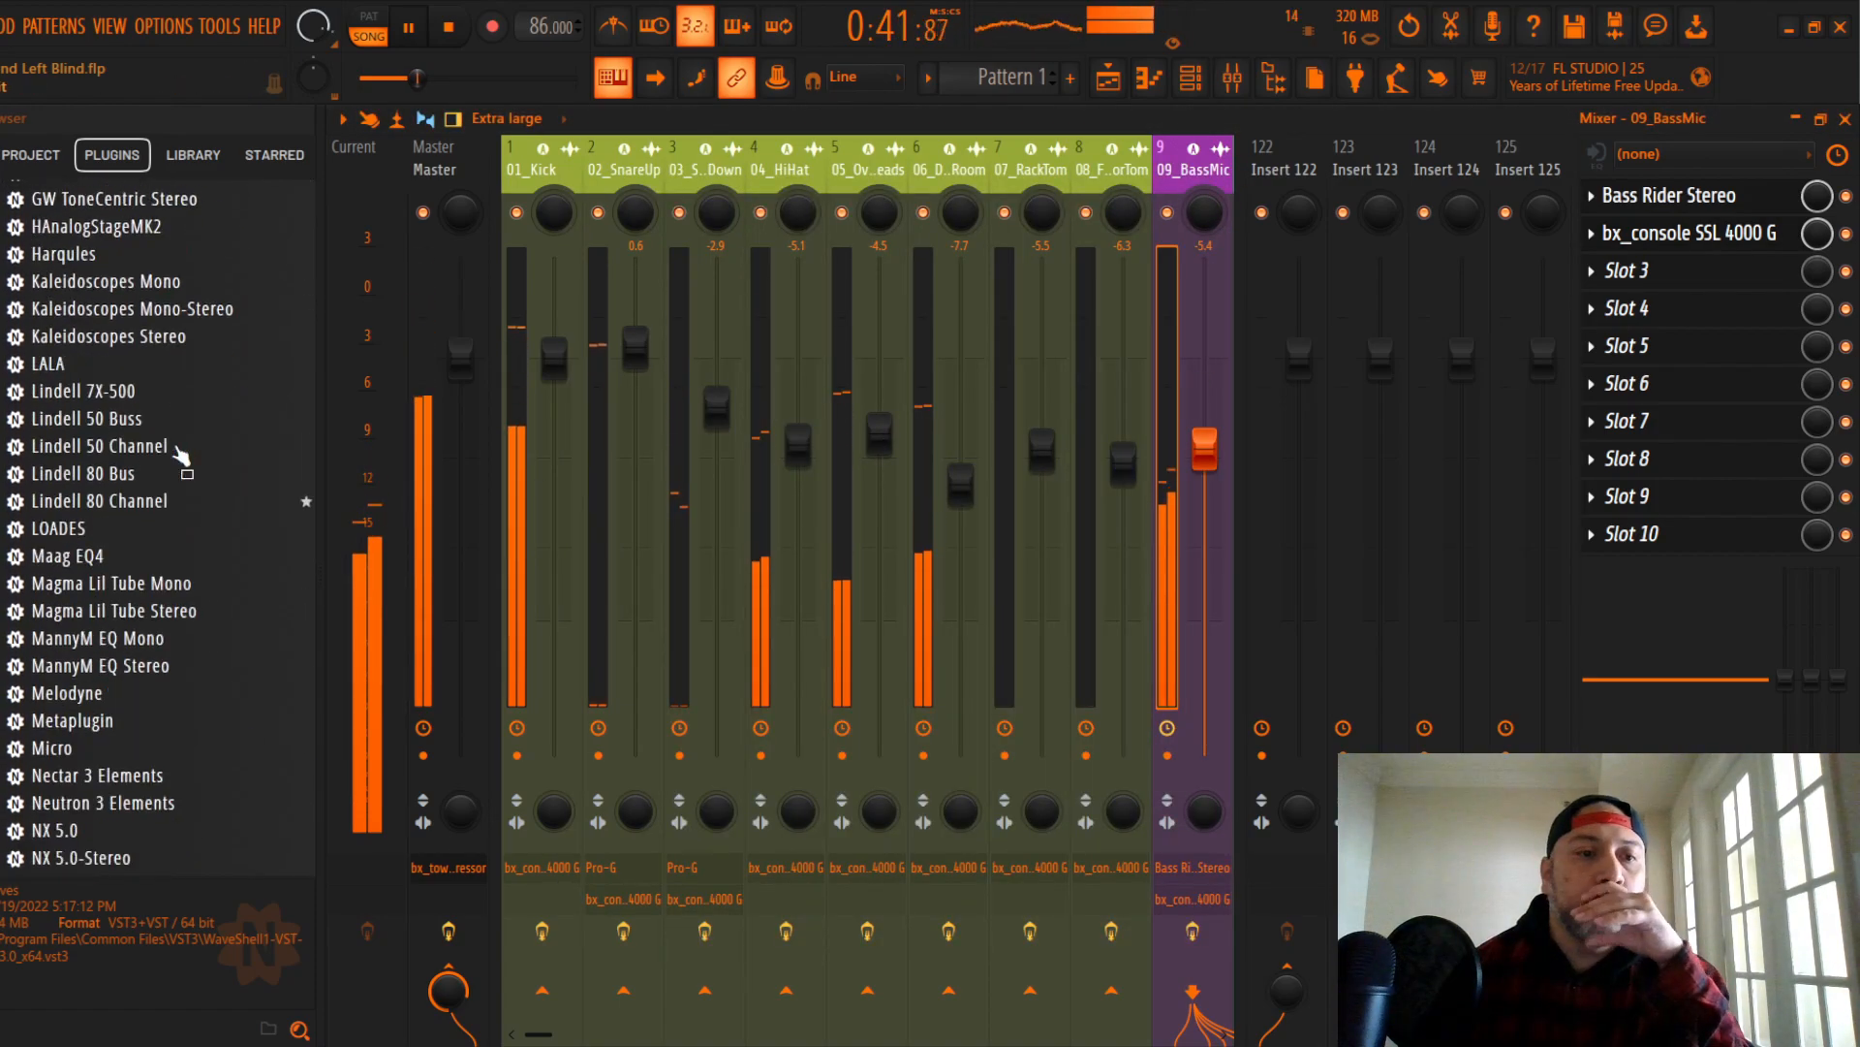
scroll(189, 443, "down", 20)
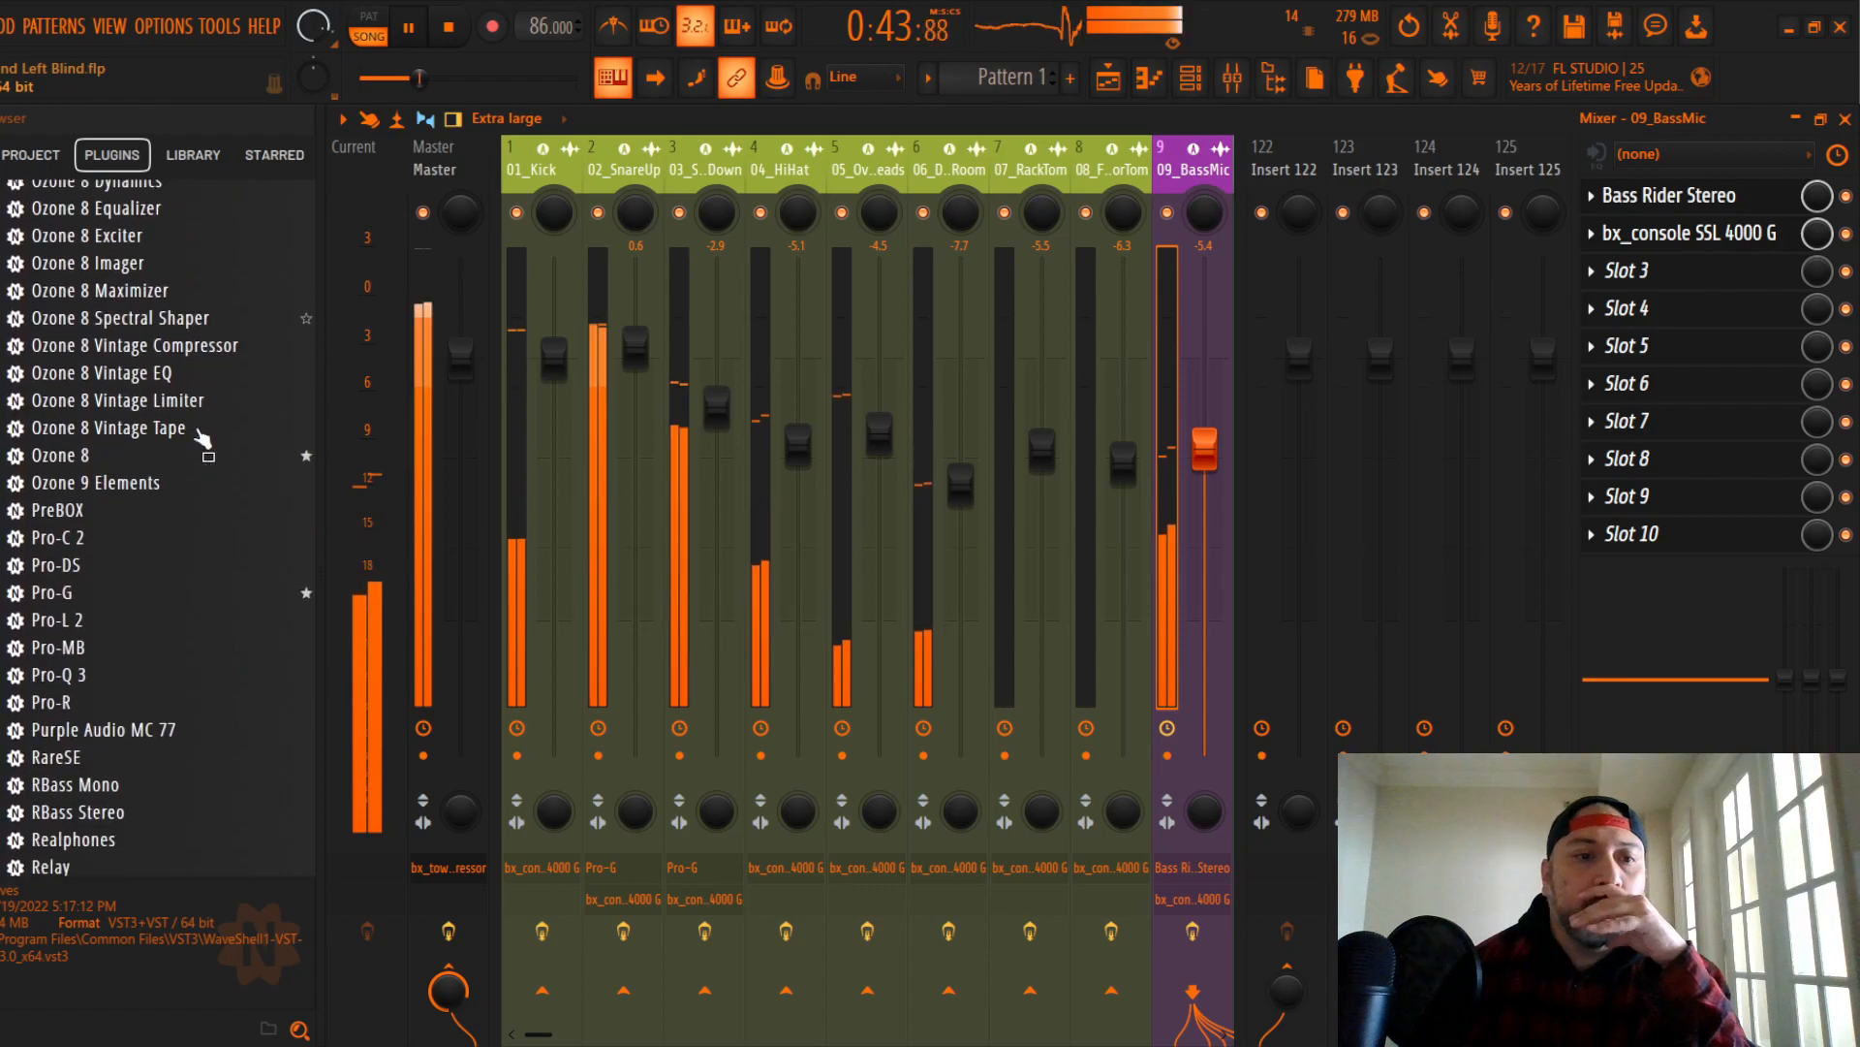
scroll(204, 441, "down", 6)
scroll(203, 439, "up", 12)
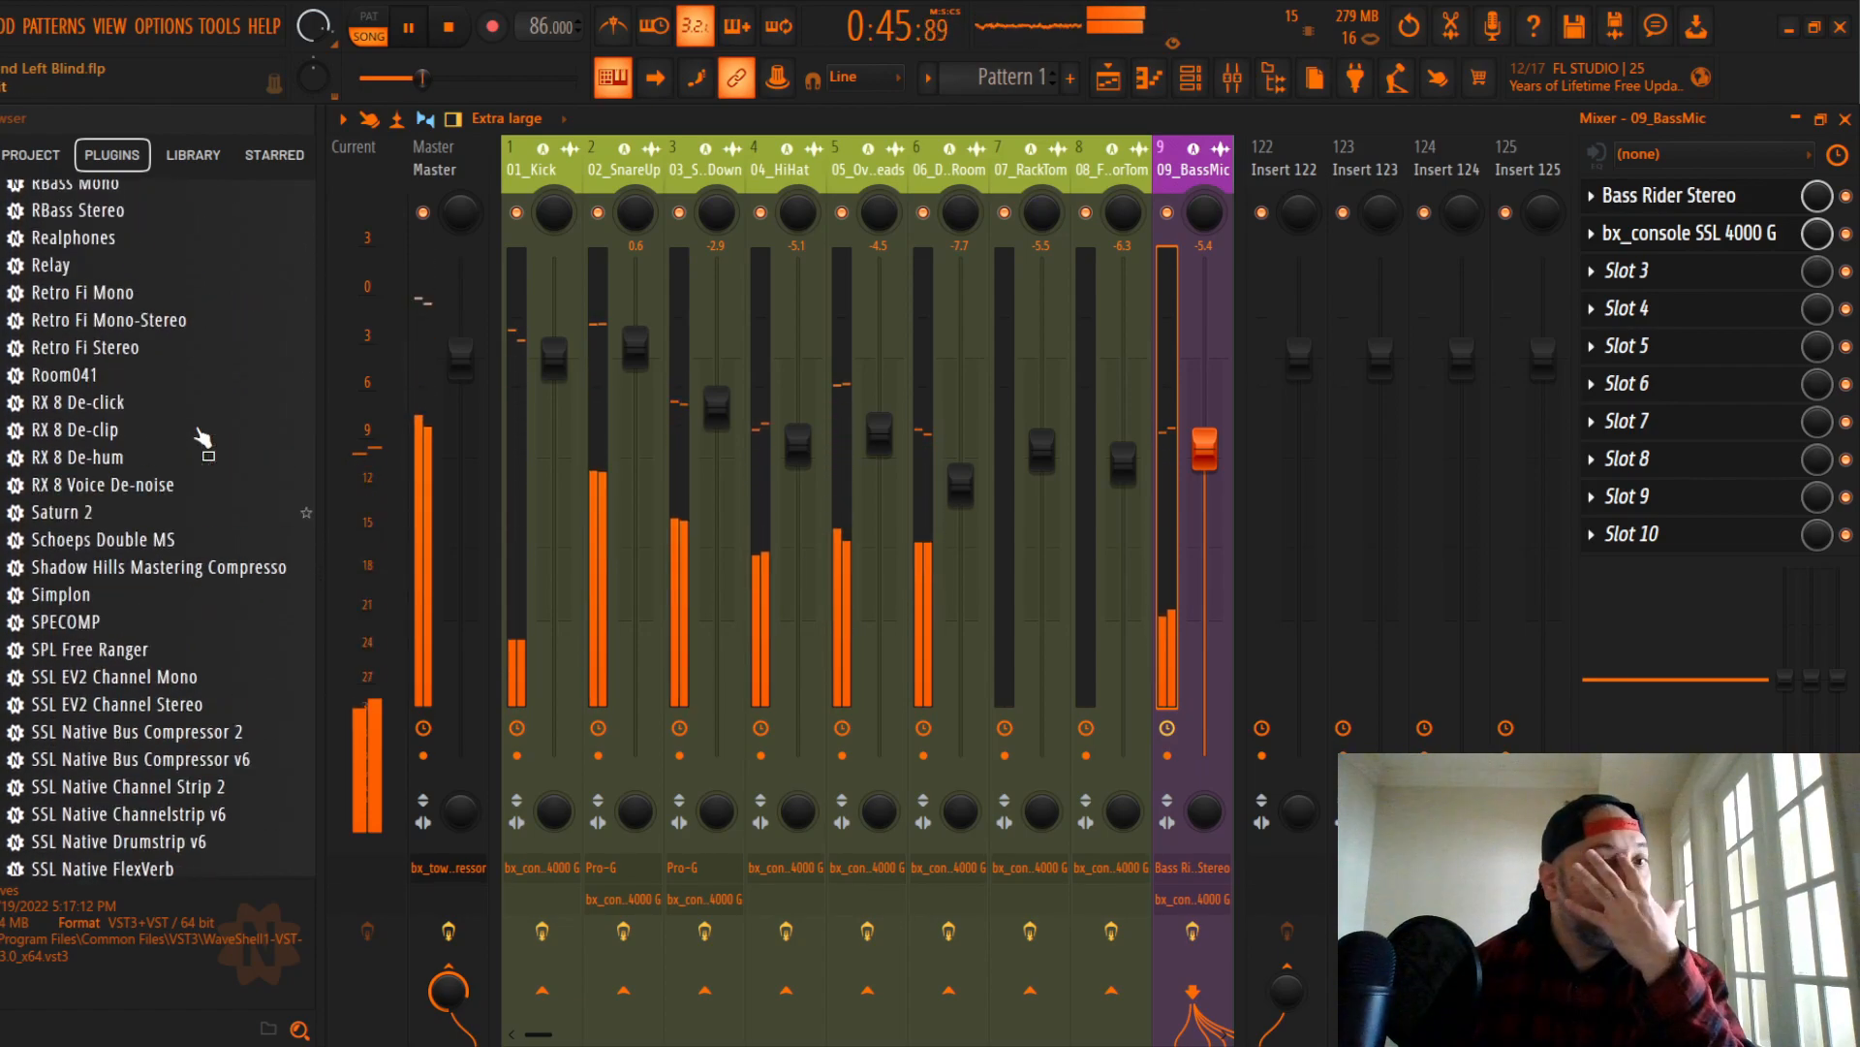
scroll(194, 436, "up", 8)
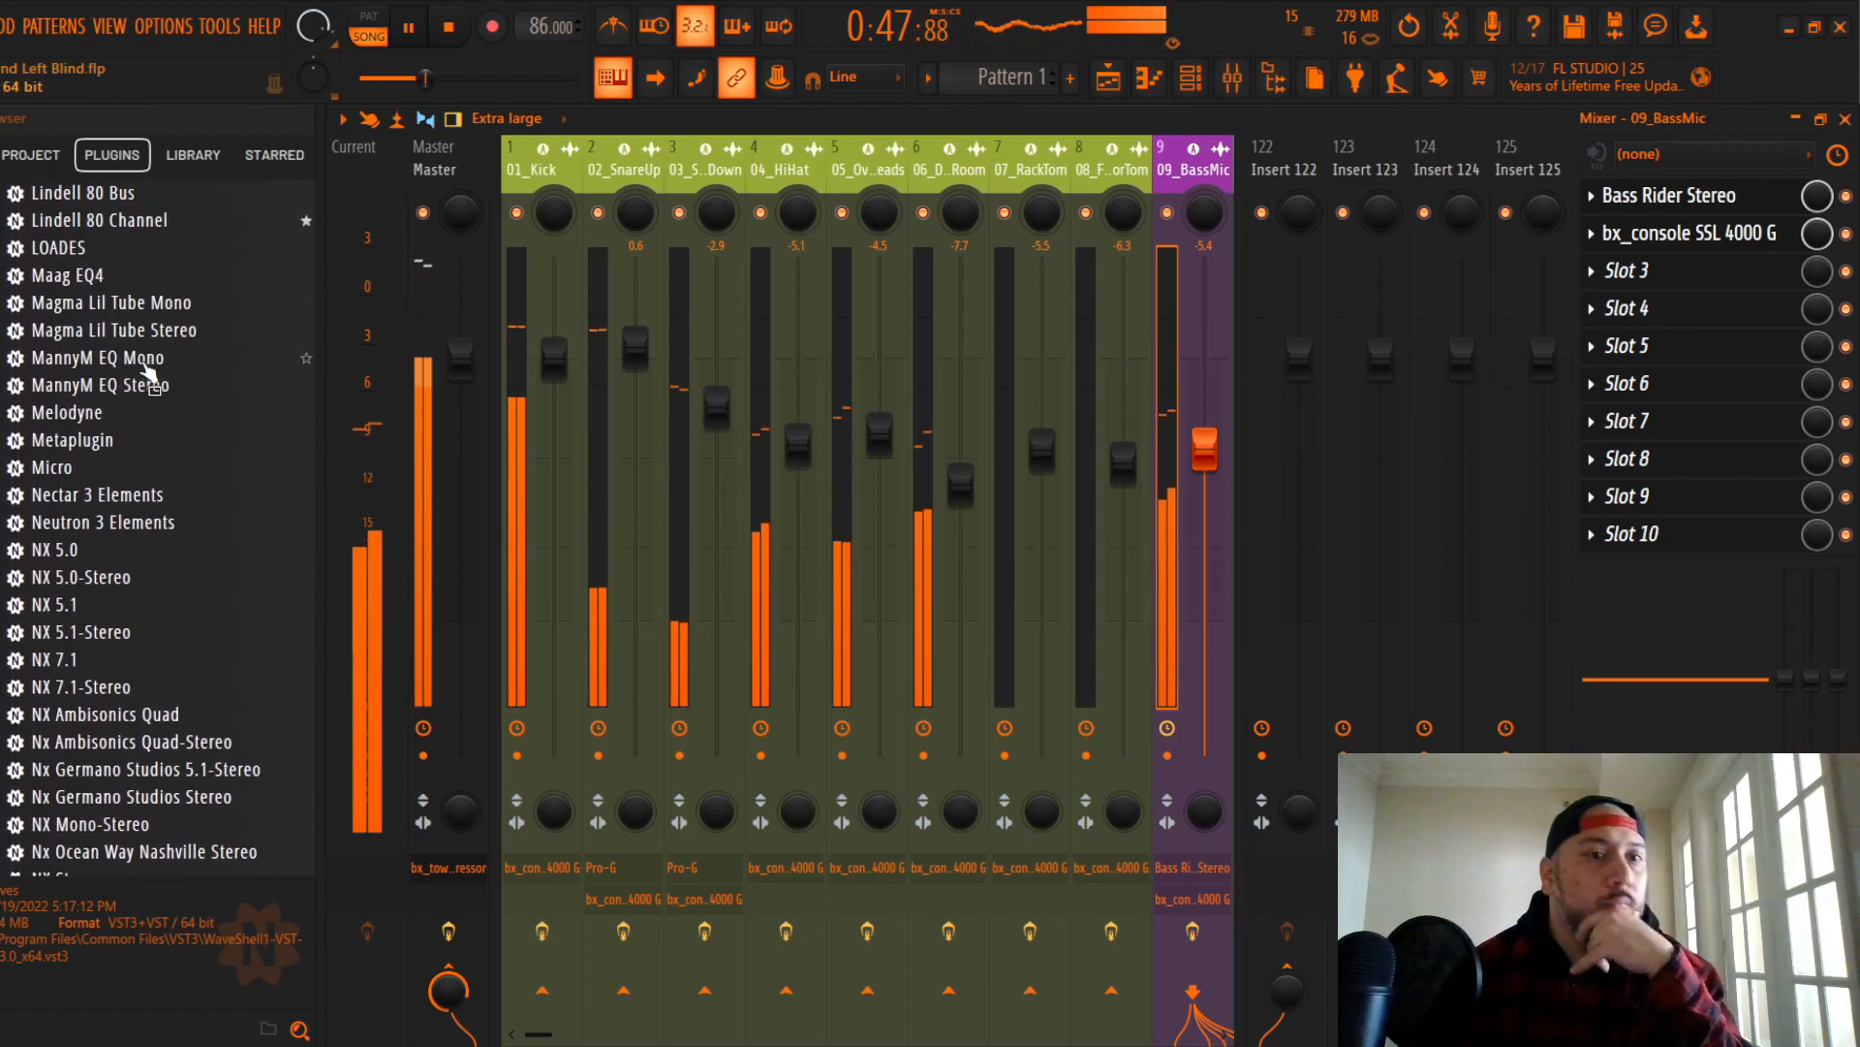
left_click_drag(150, 335, 1662, 199)
left_click_drag(751, 409, 874, 256)
left_click_drag(954, 455, 955, 416)
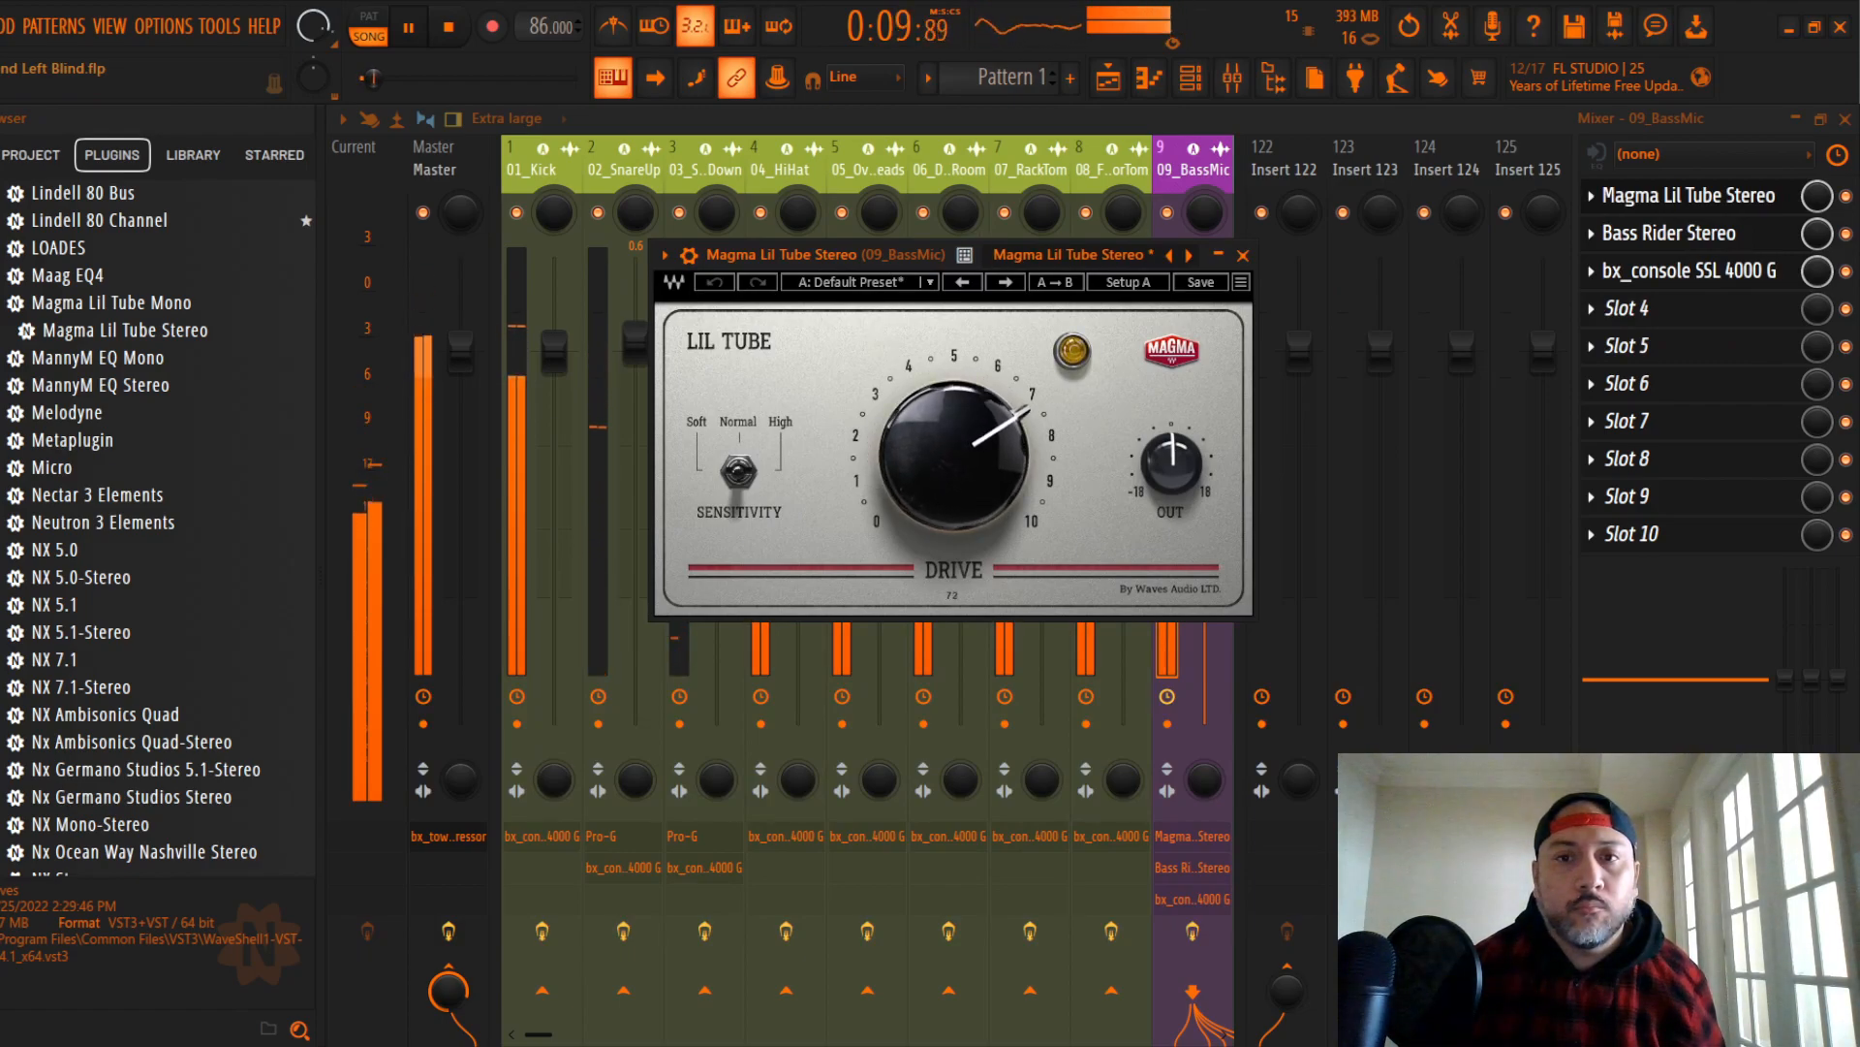
left_click(1243, 255)
Step: Check the 09_BassMic channel strip's levels and set the track's mixer fader to -8.8 dB
left_click(1690, 271)
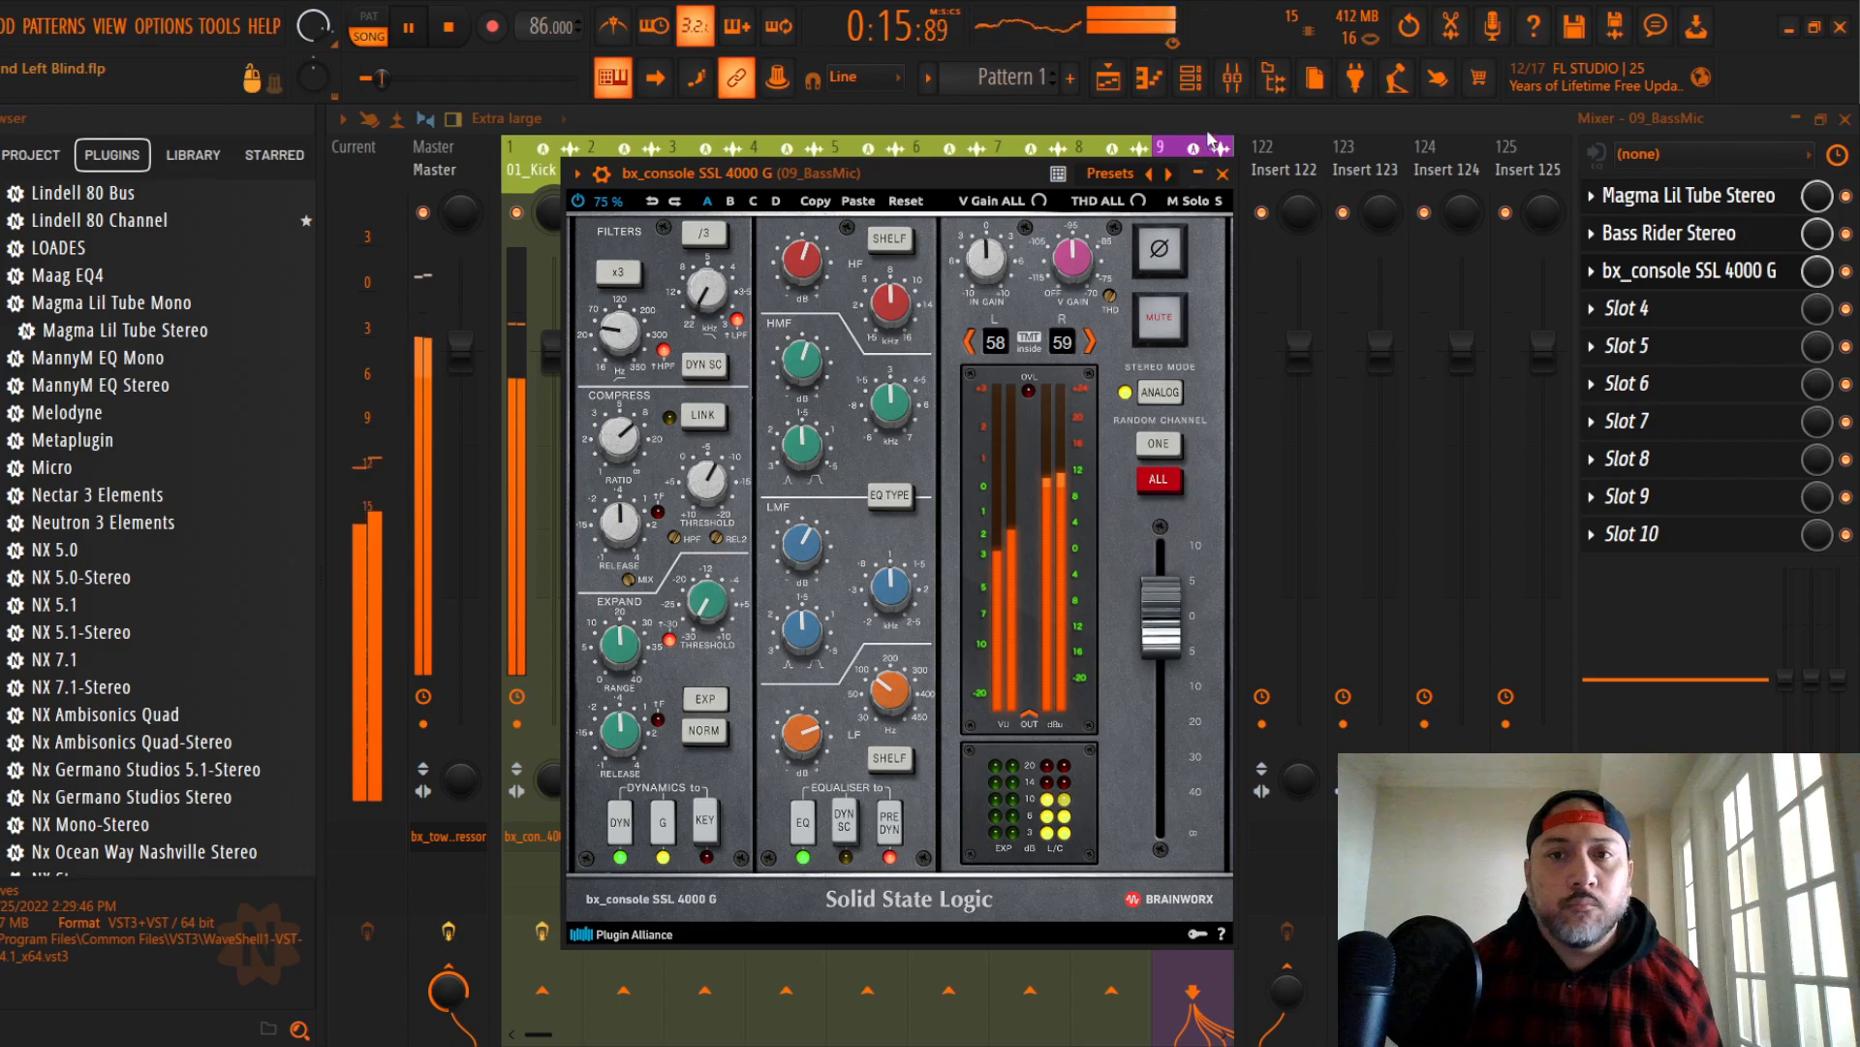
left_click(1223, 173)
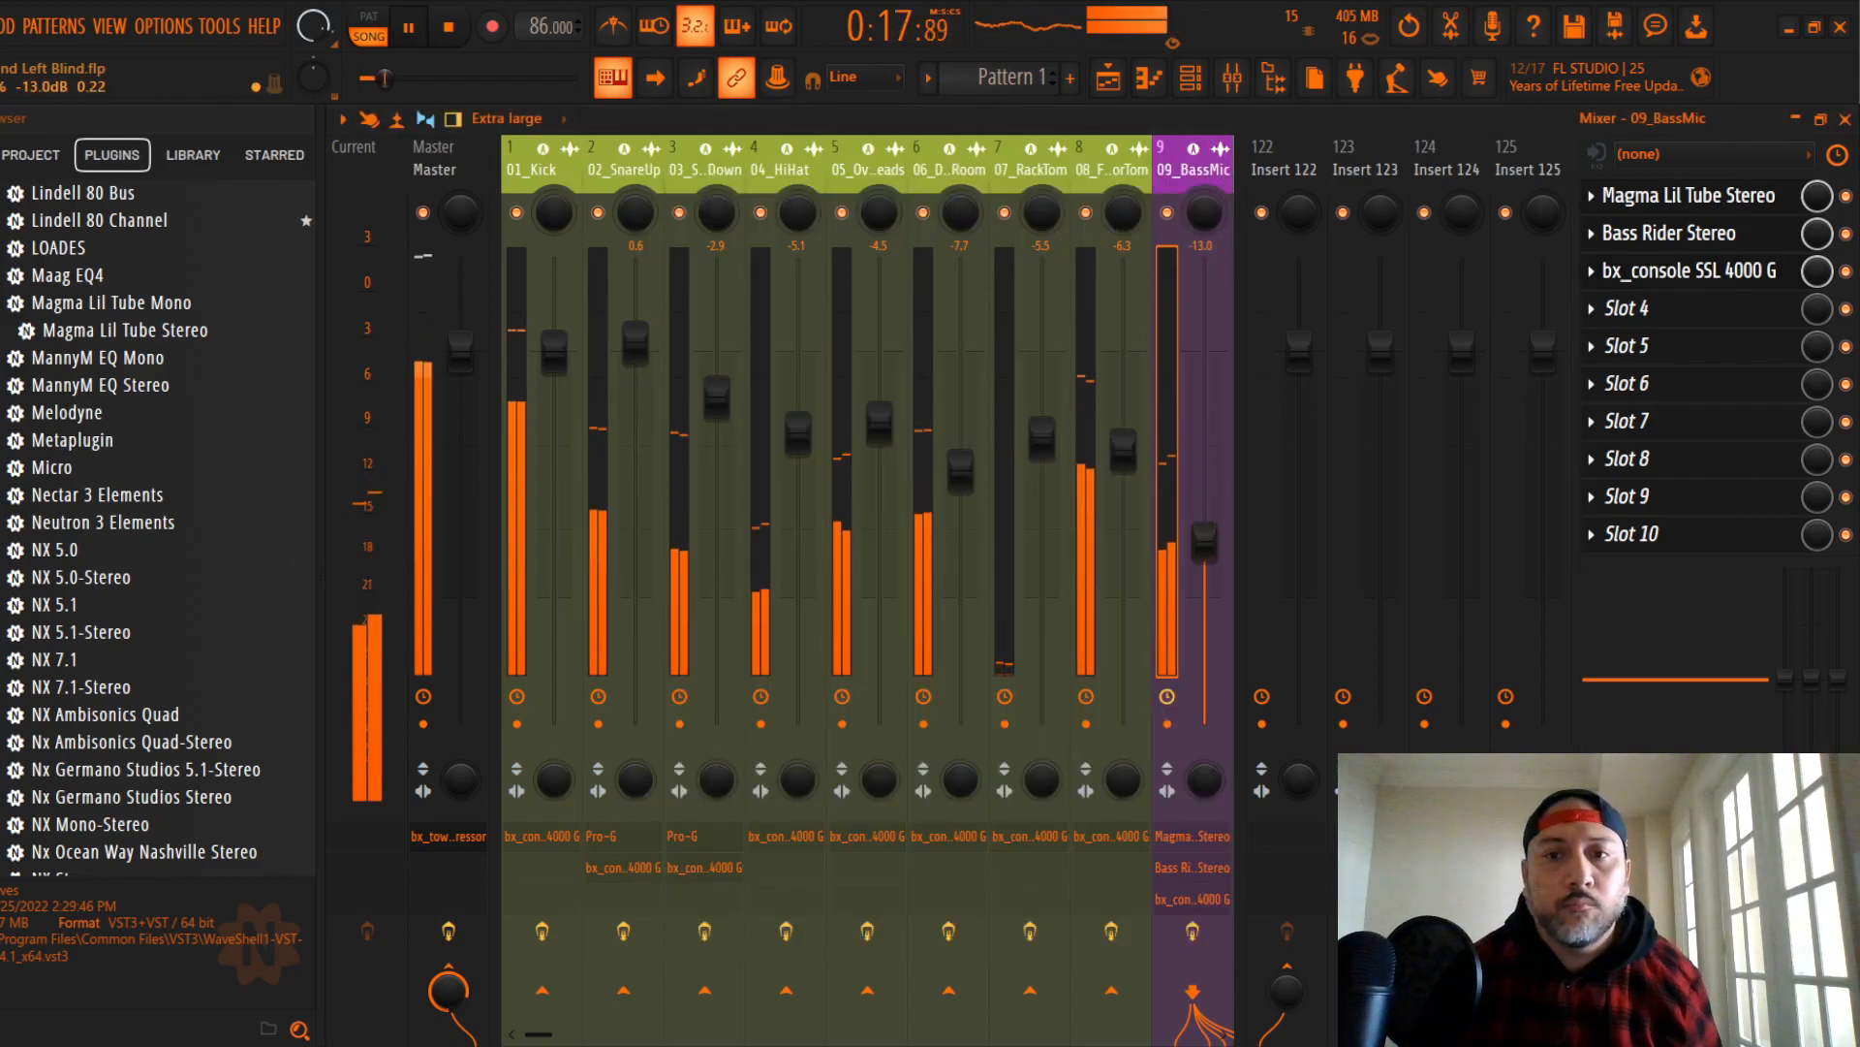
left_click_drag(1203, 528, 1204, 485)
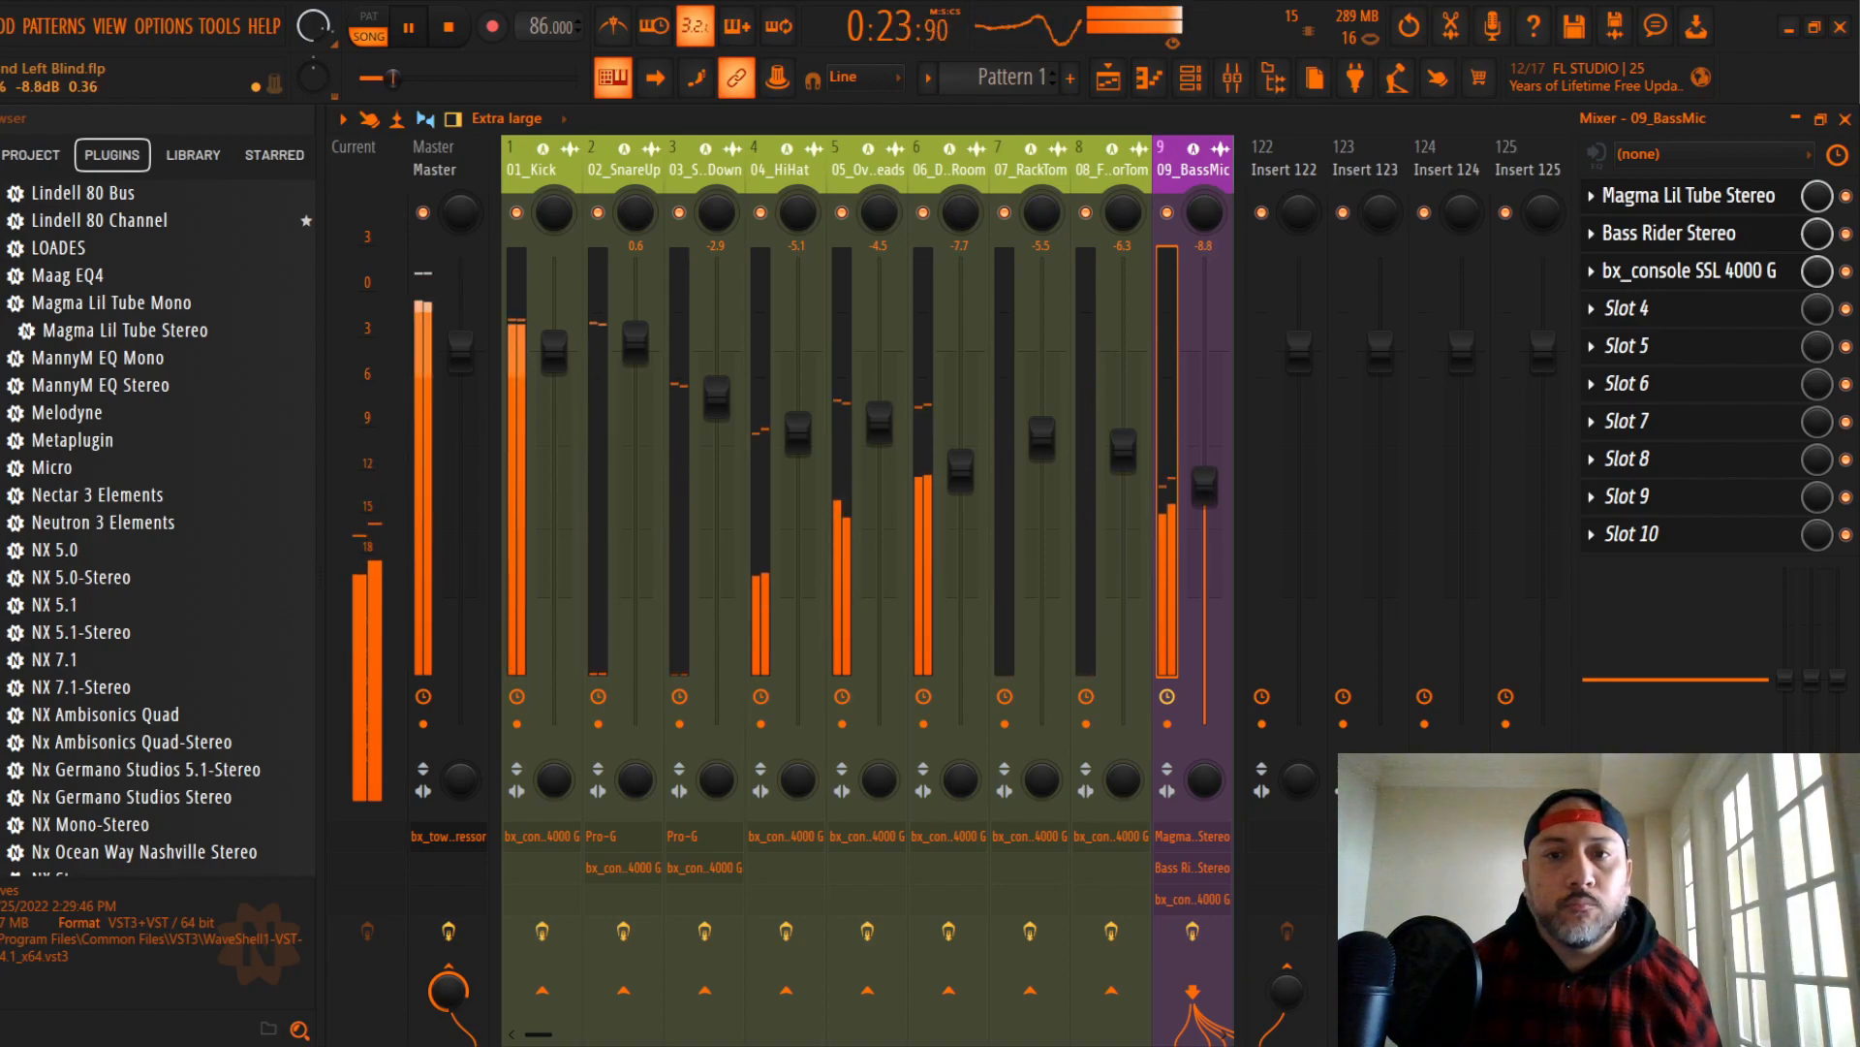
Step: Set Magma Lil Tube Stereo on 09_BassMic to Soft sensitivity with the drive at about 9.6
left_click(1689, 195)
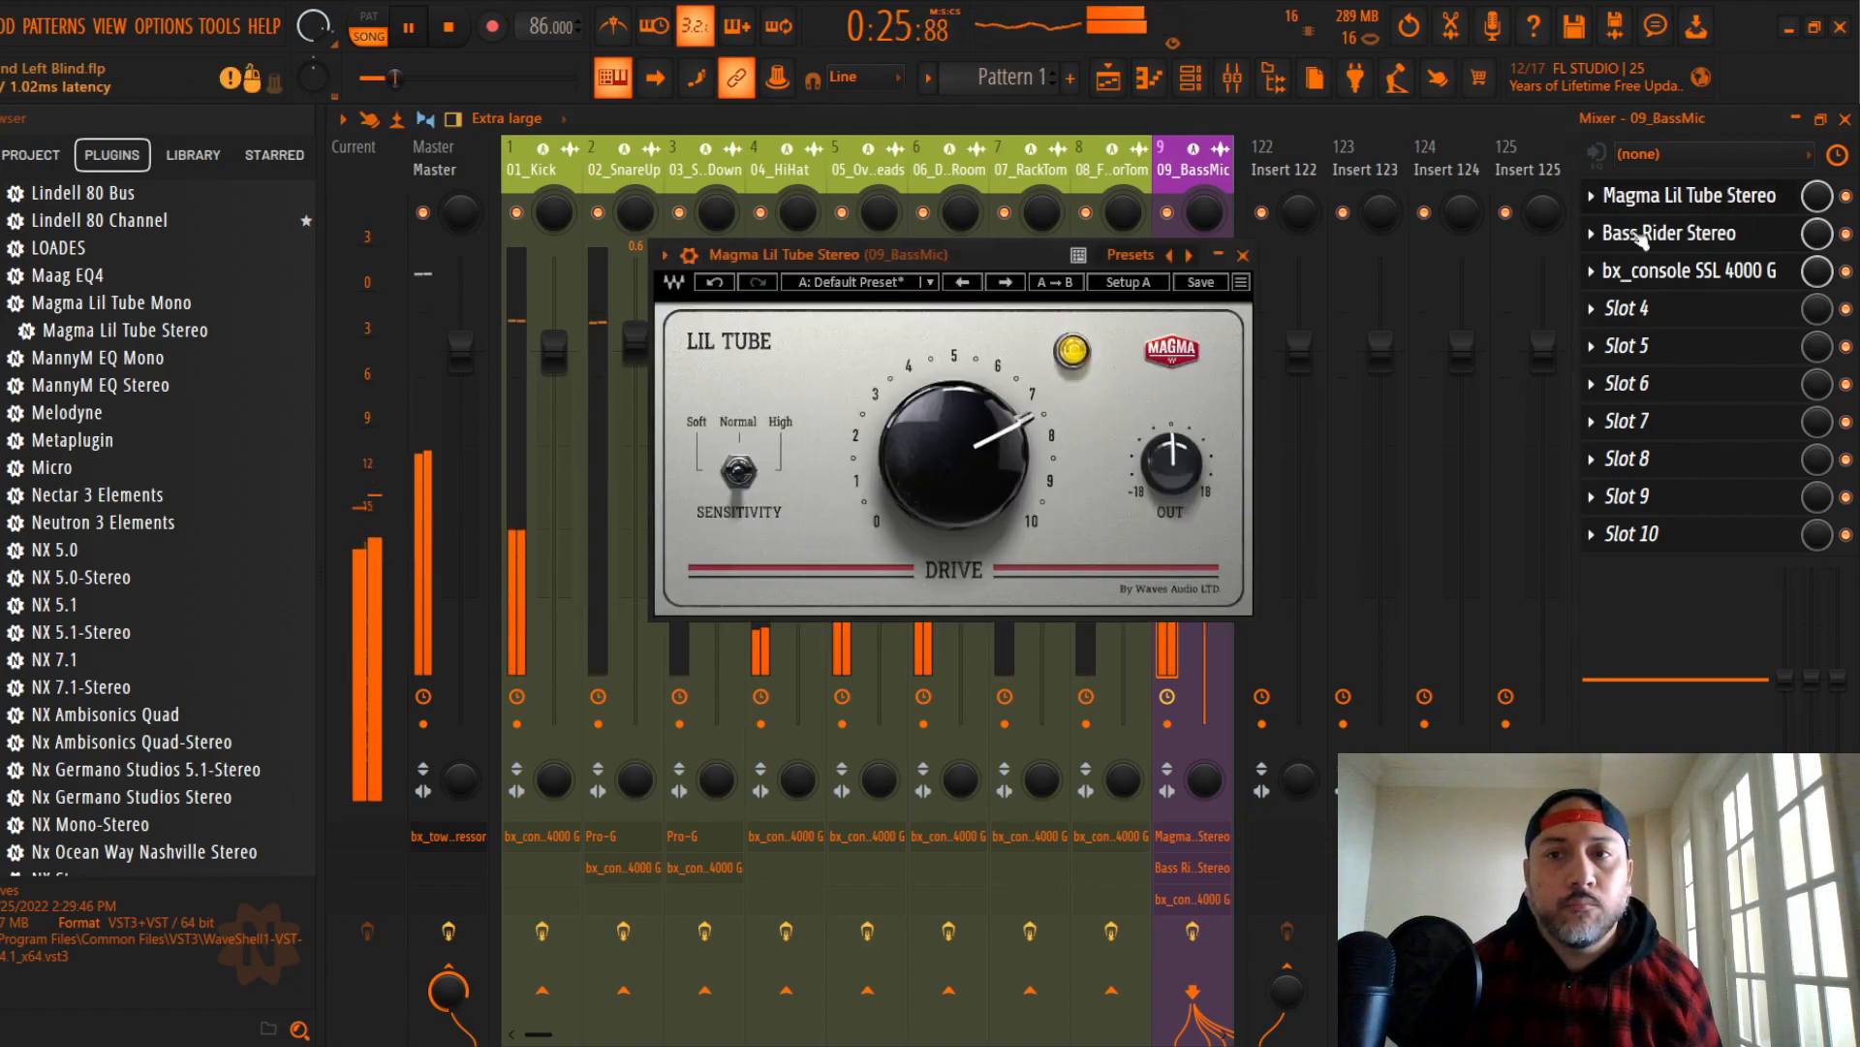
left_click(745, 475)
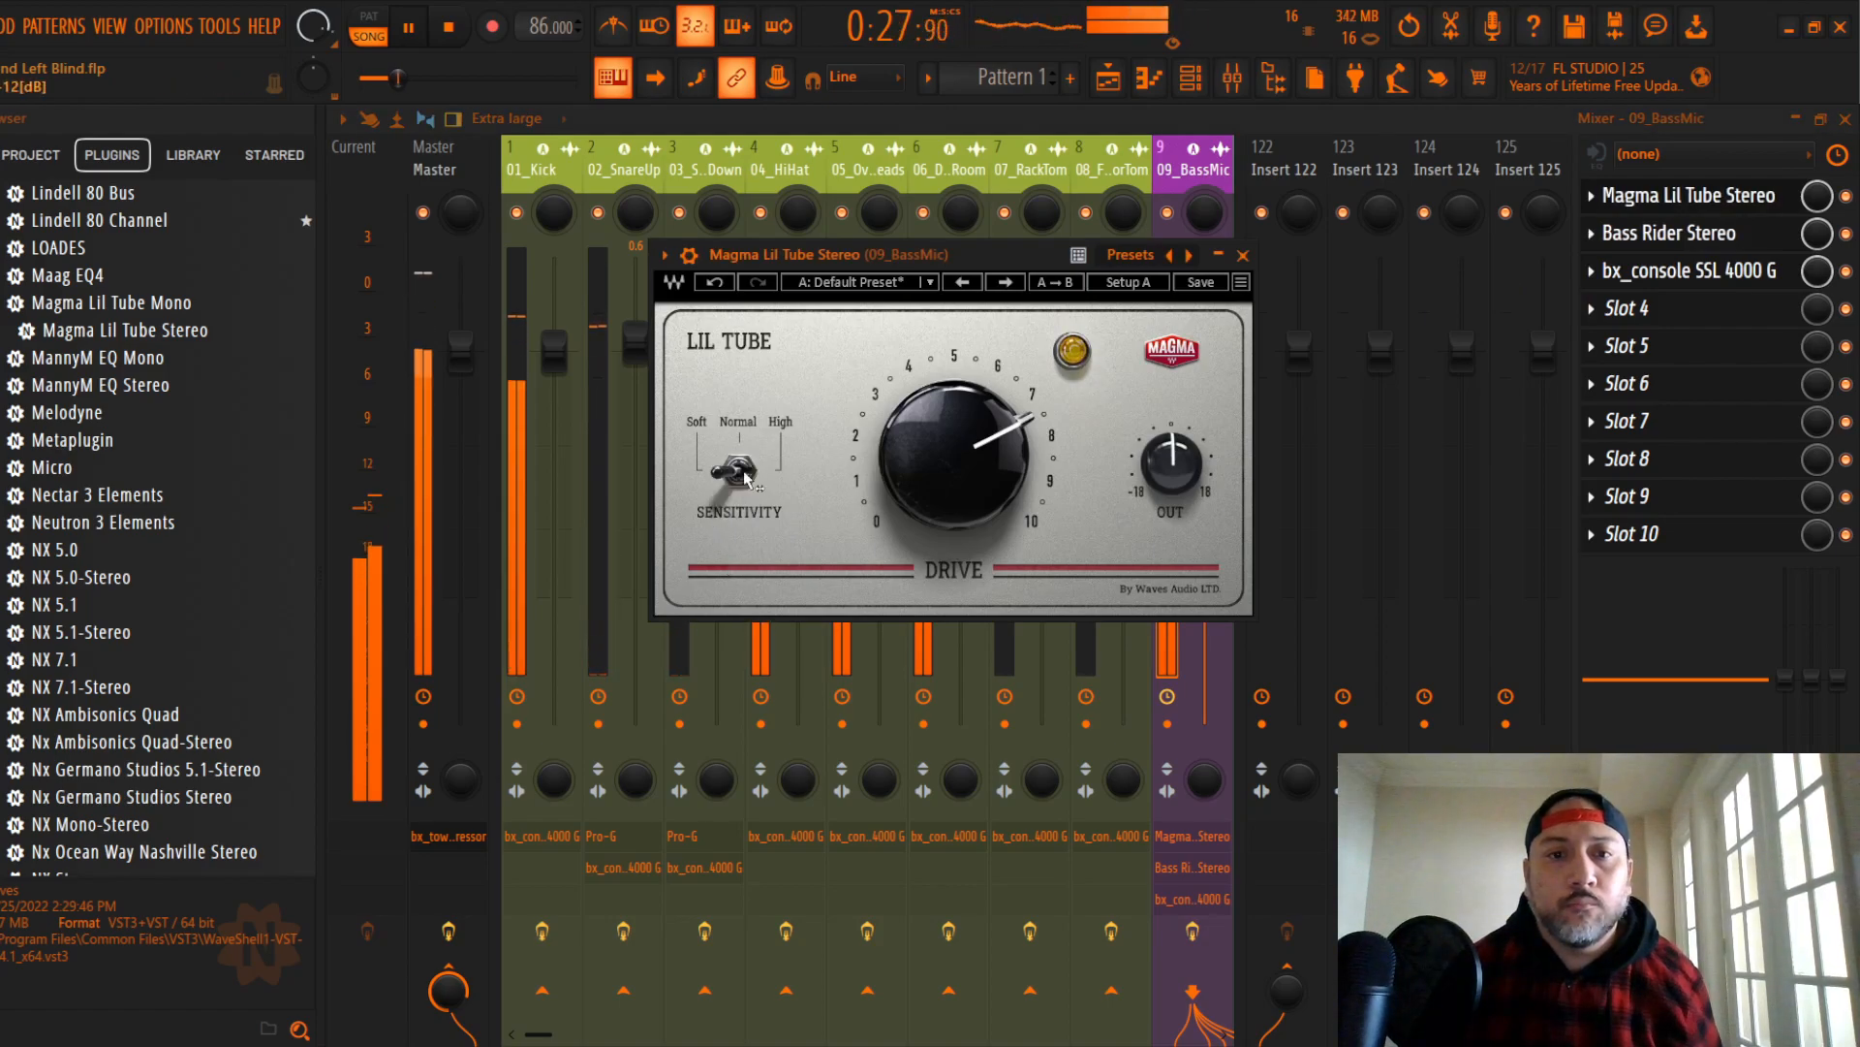
left_click_drag(954, 455, 954, 426)
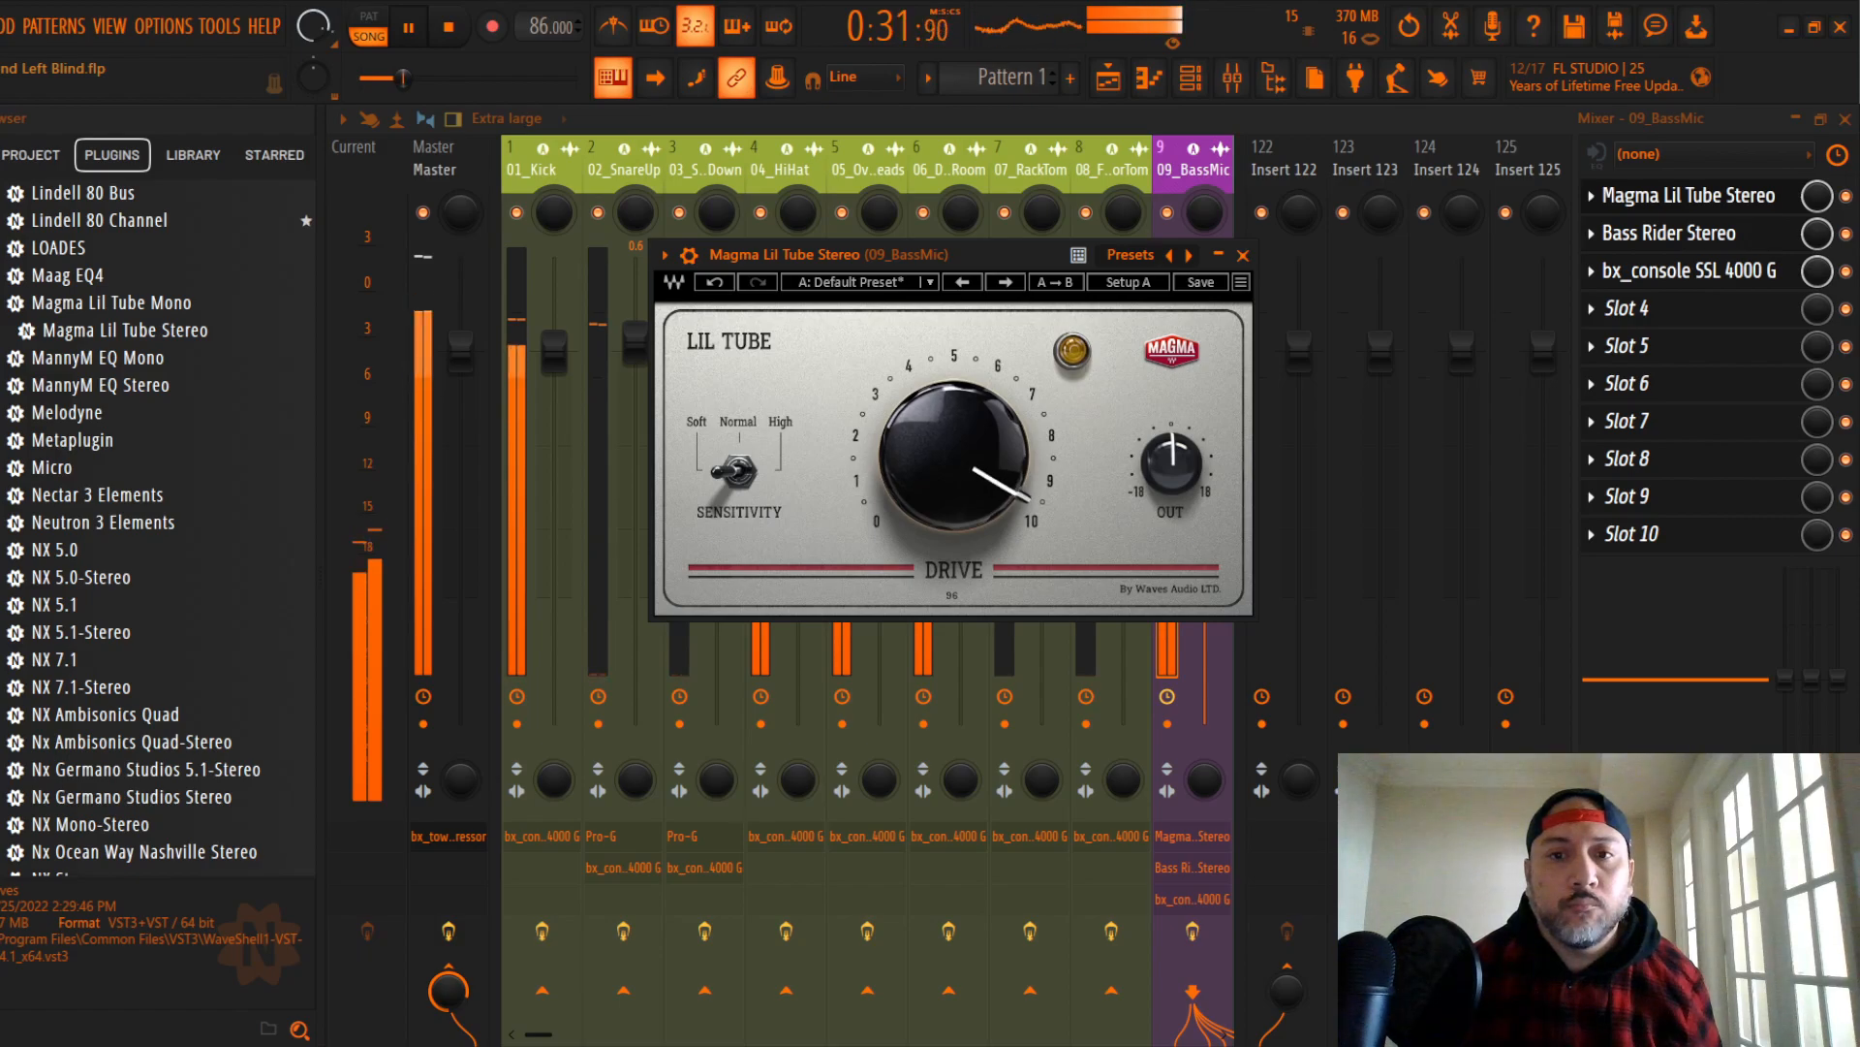
left_click(1243, 256)
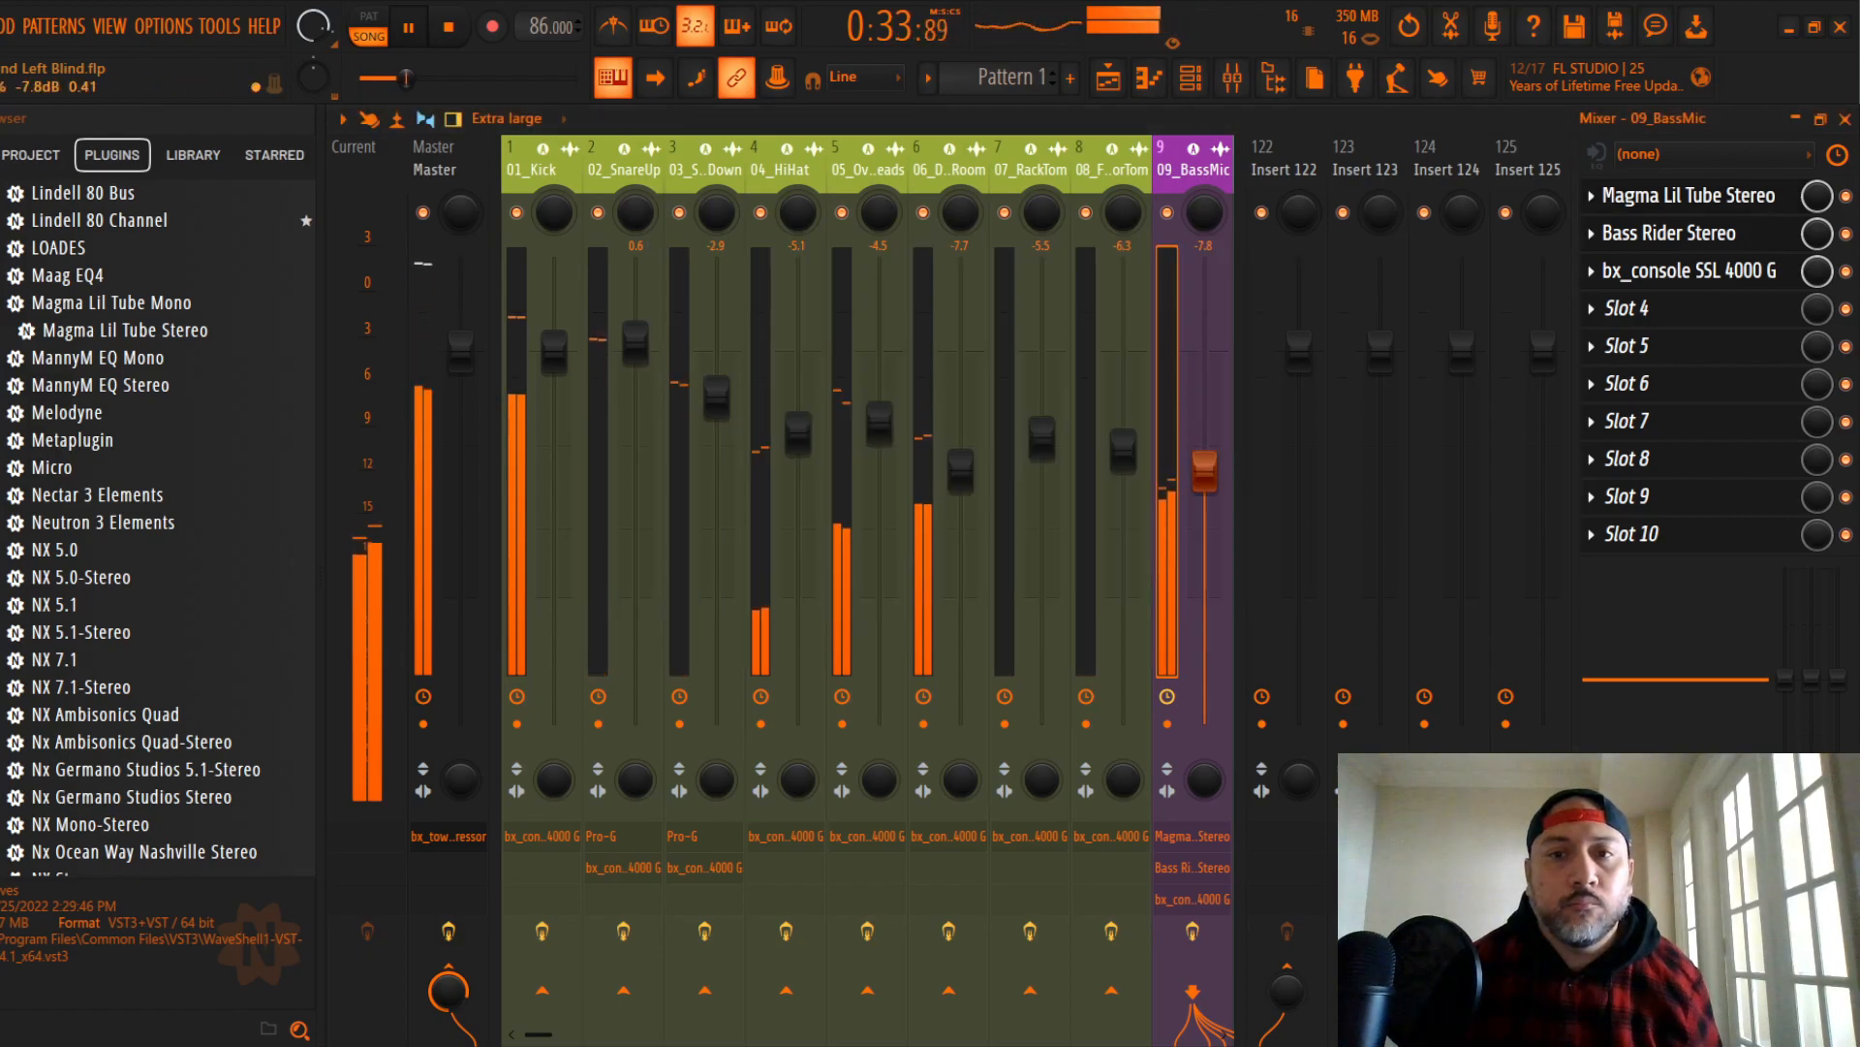
Step: Raise the 09_BassMic mixer fader to -4.5 dB and save the project
left_click_drag(1204, 472, 1205, 431)
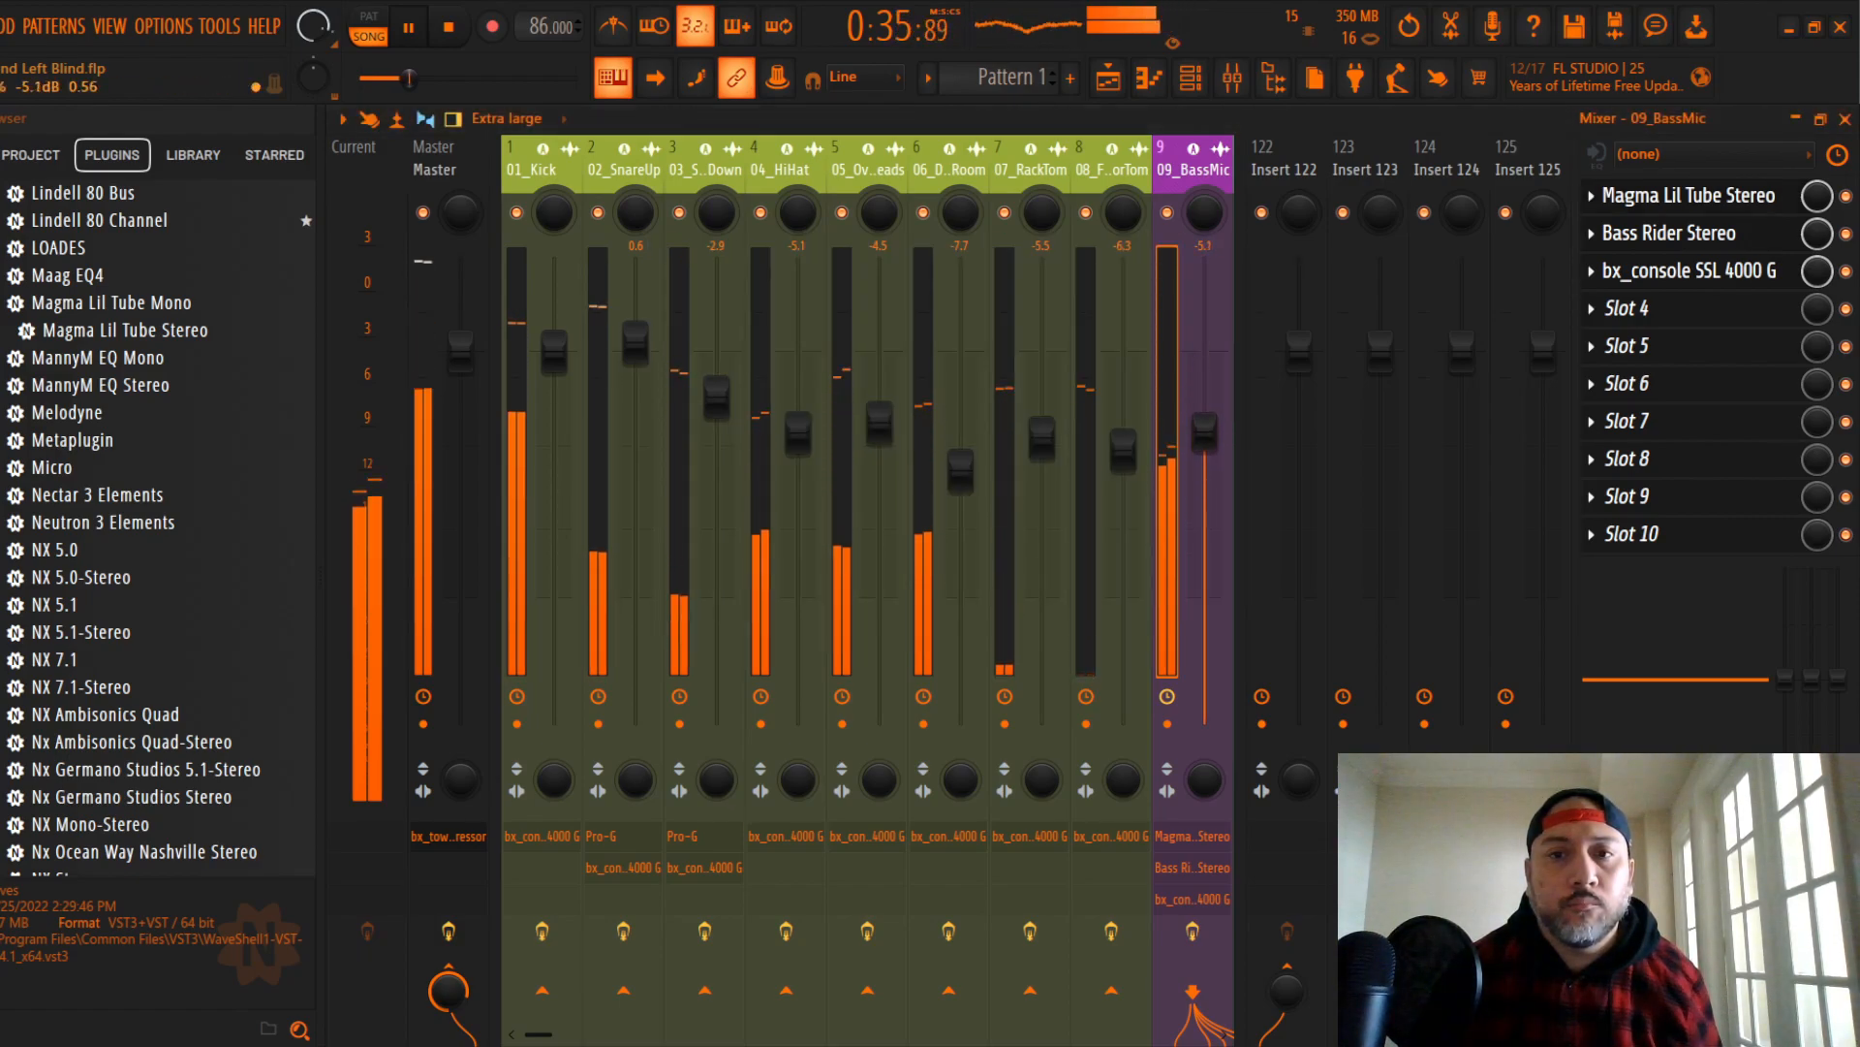
left_click_drag(1205, 431, 1205, 424)
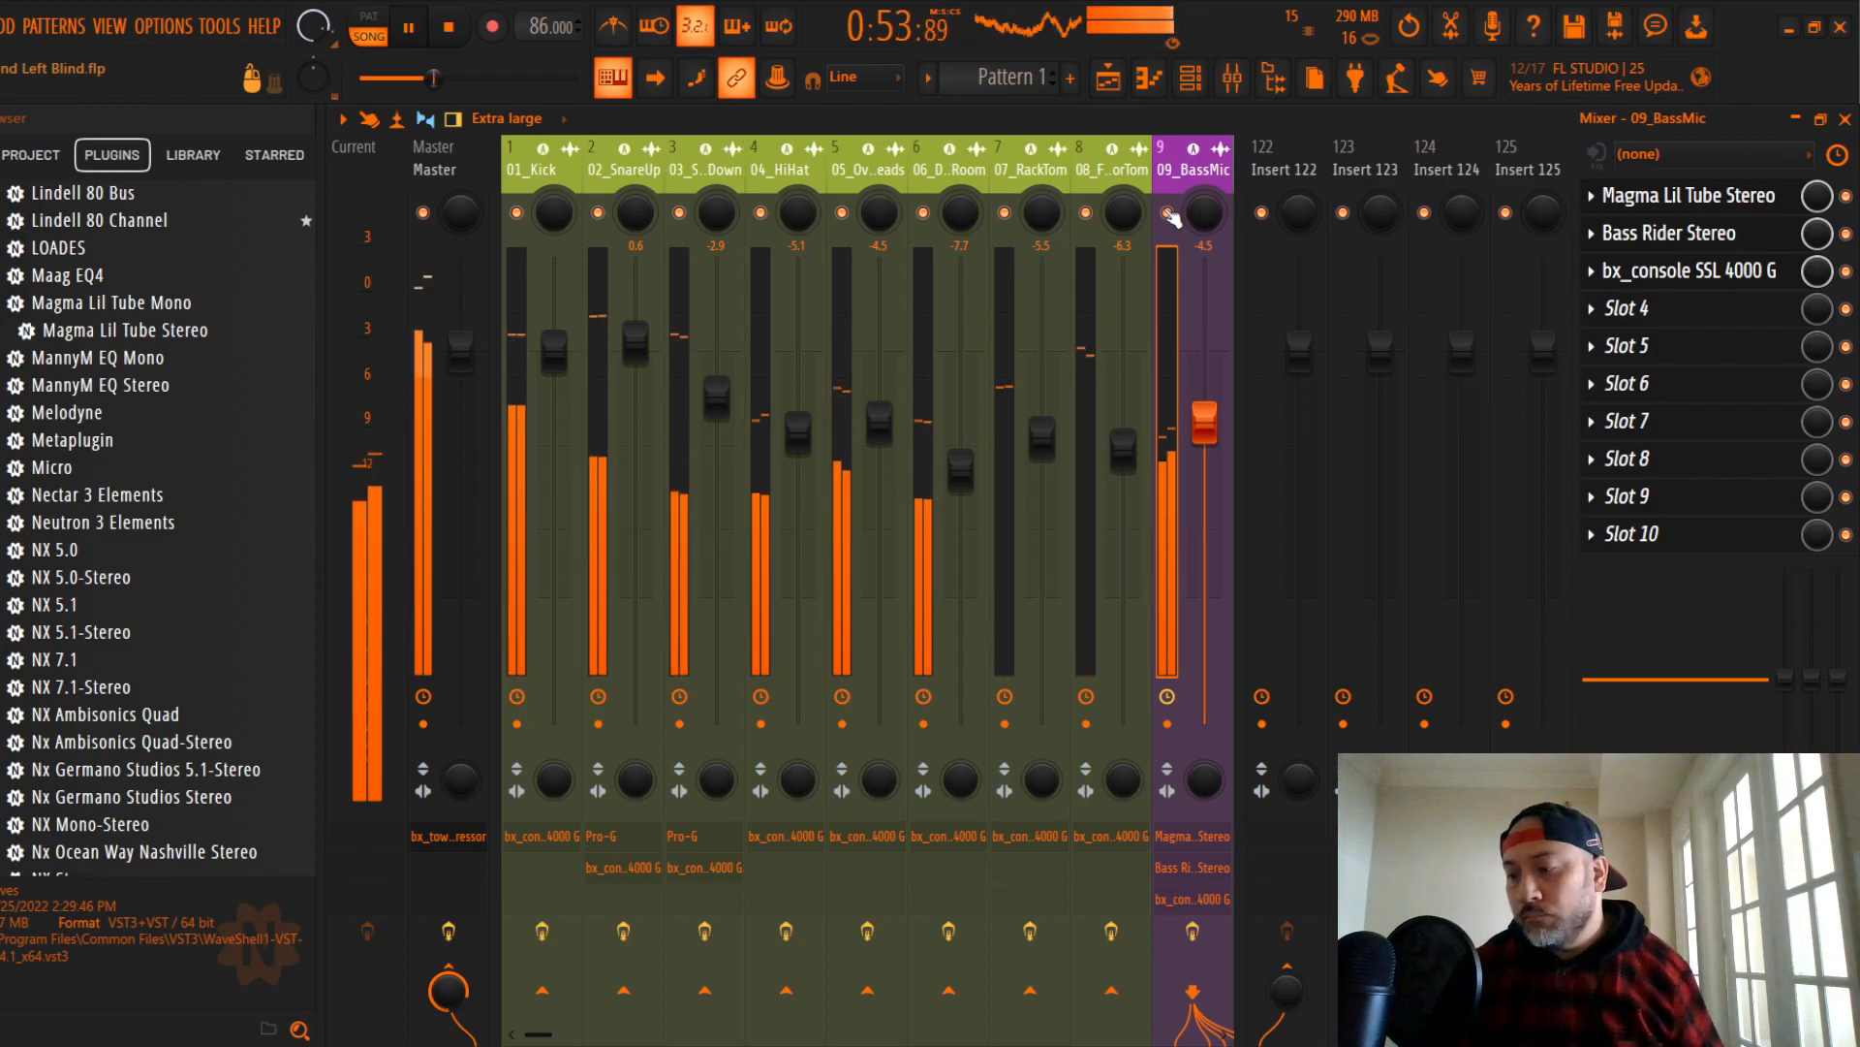
left_click(2, 26)
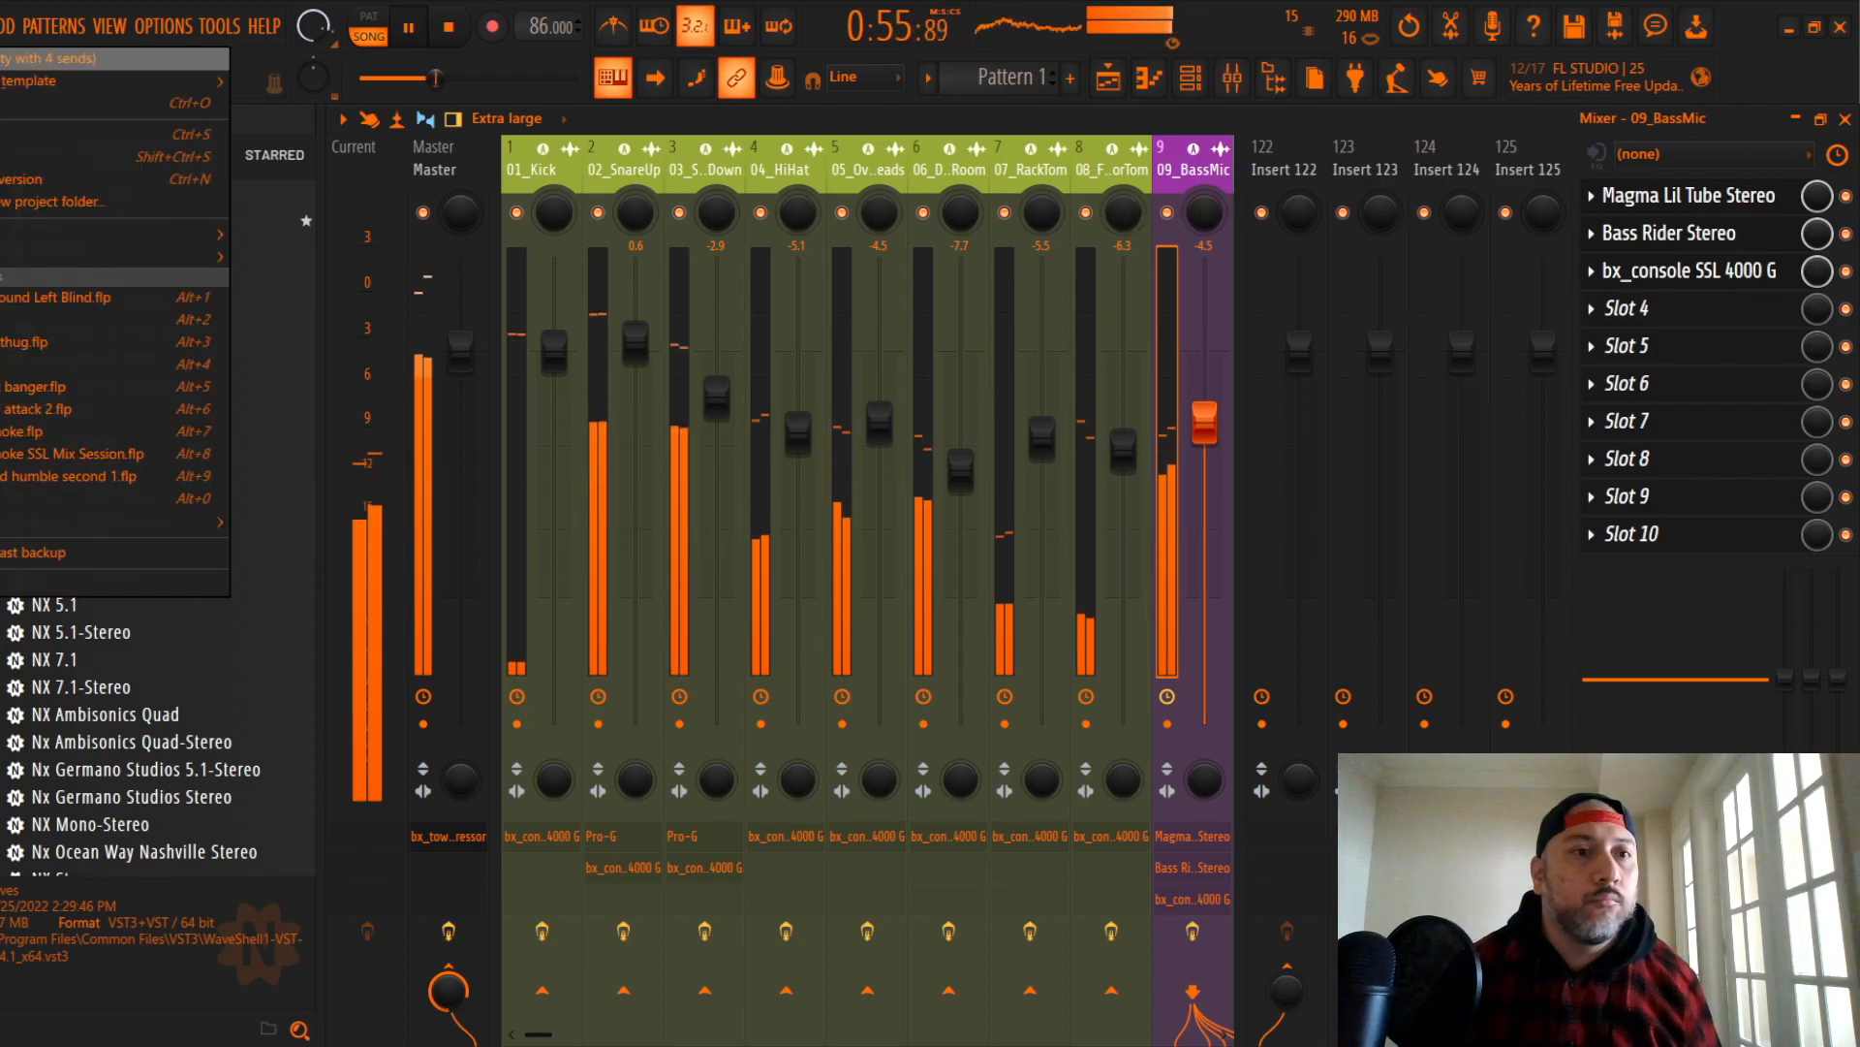
left_click(19, 136)
Step: Enable the 11_ElecGtrDI1 mixer track and lower its fader to -3.4 dB
left_click_drag(1175, 170, 935, 159)
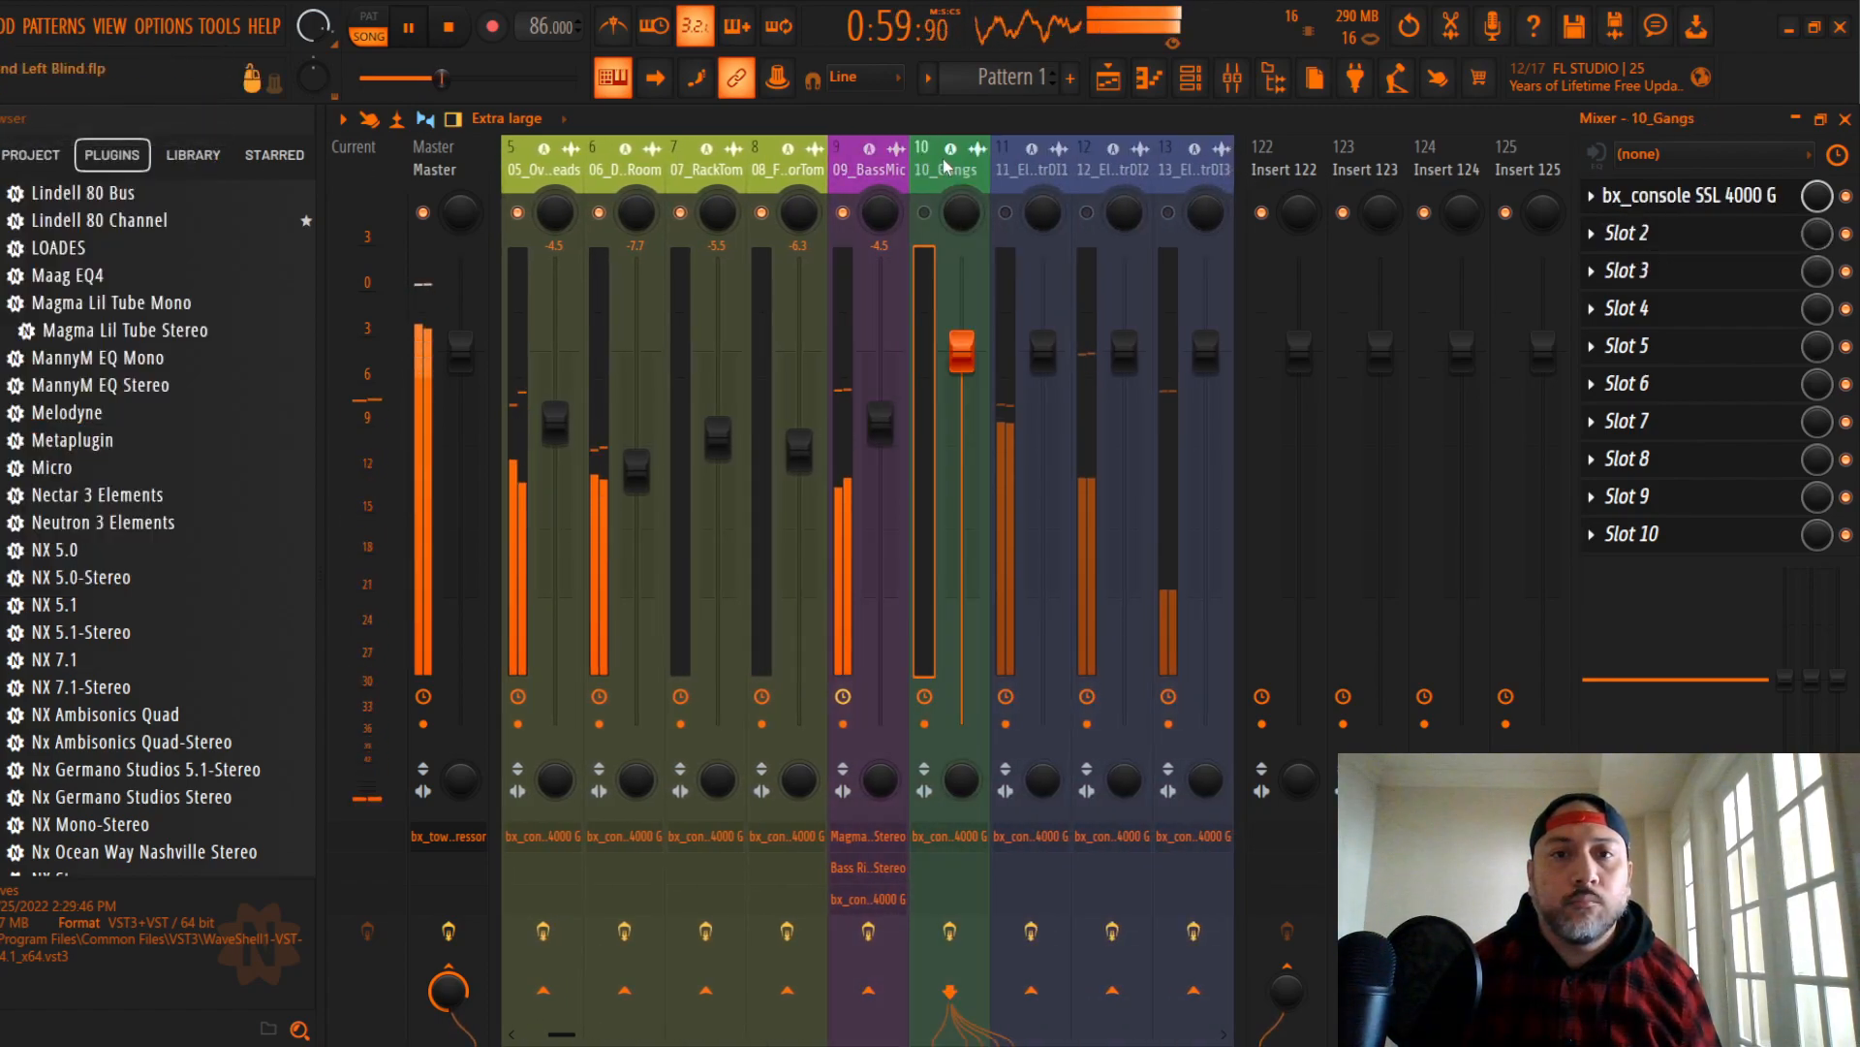
left_click(1033, 215)
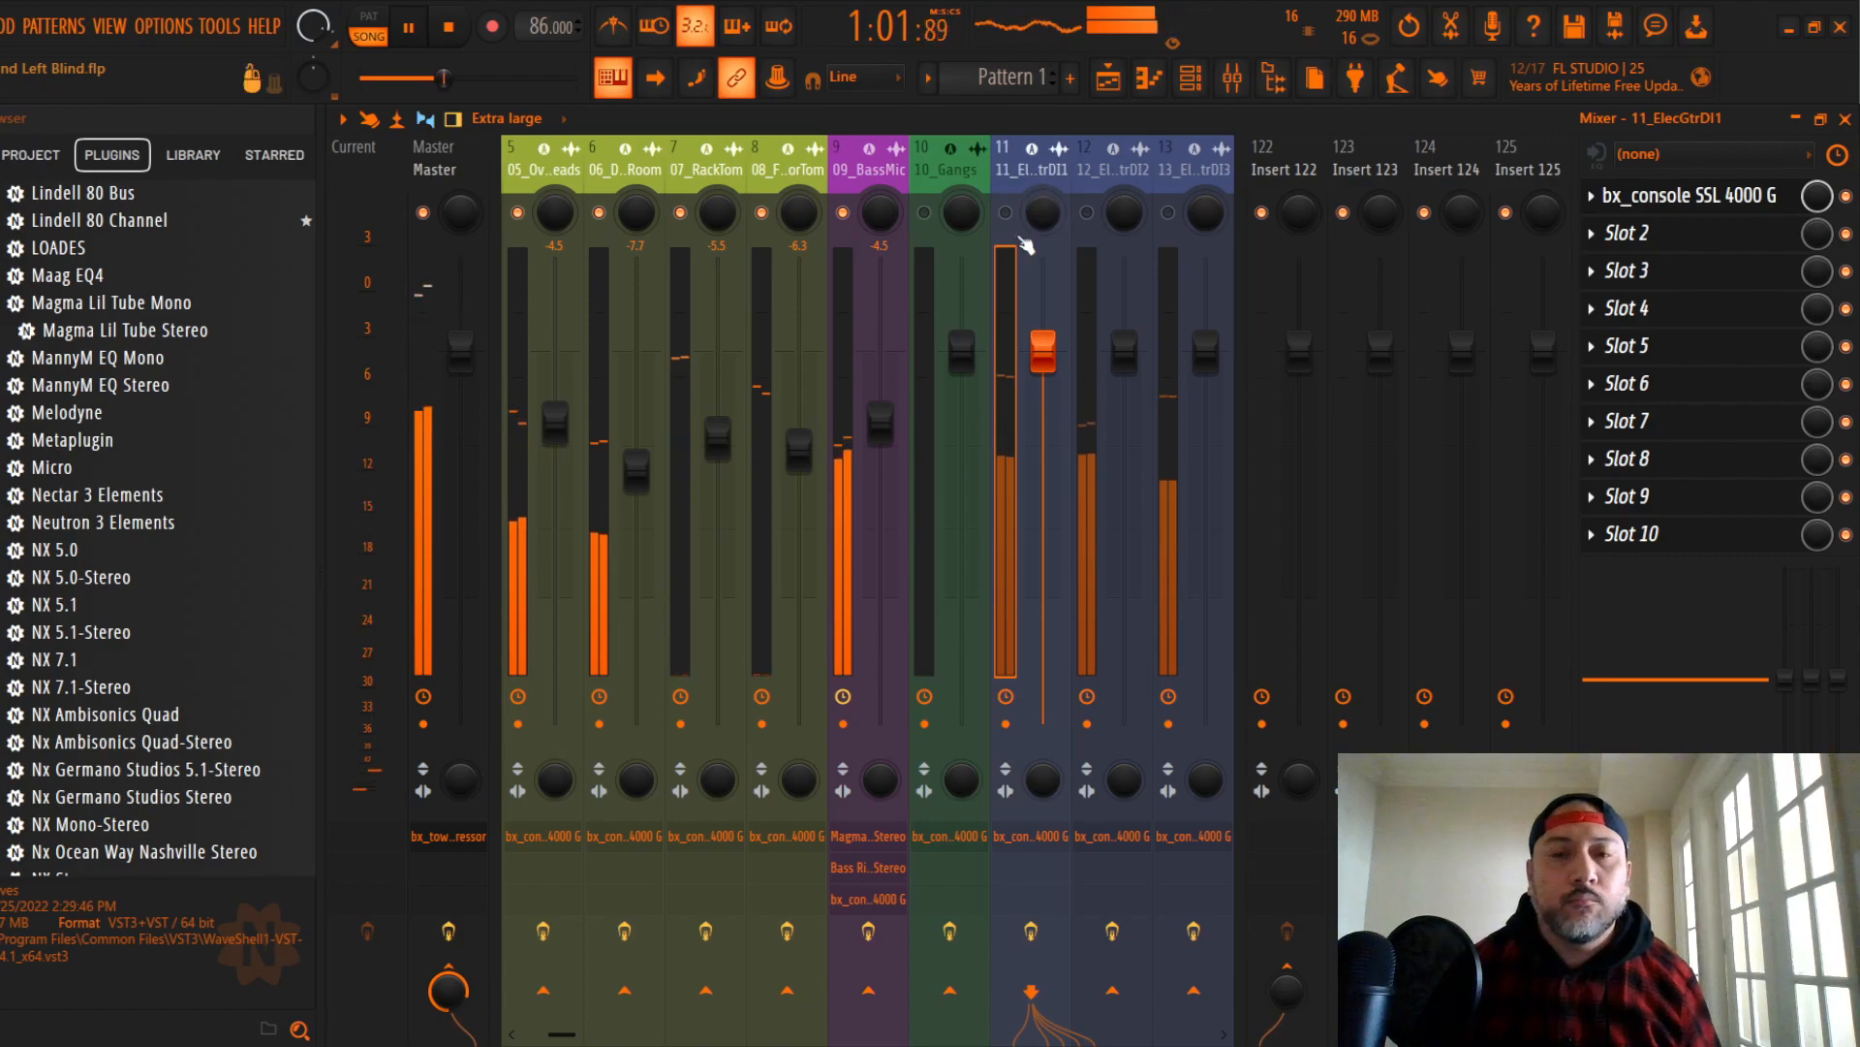
left_click_drag(1042, 351, 1043, 527)
left_click_drag(1027, 240, 1028, 129)
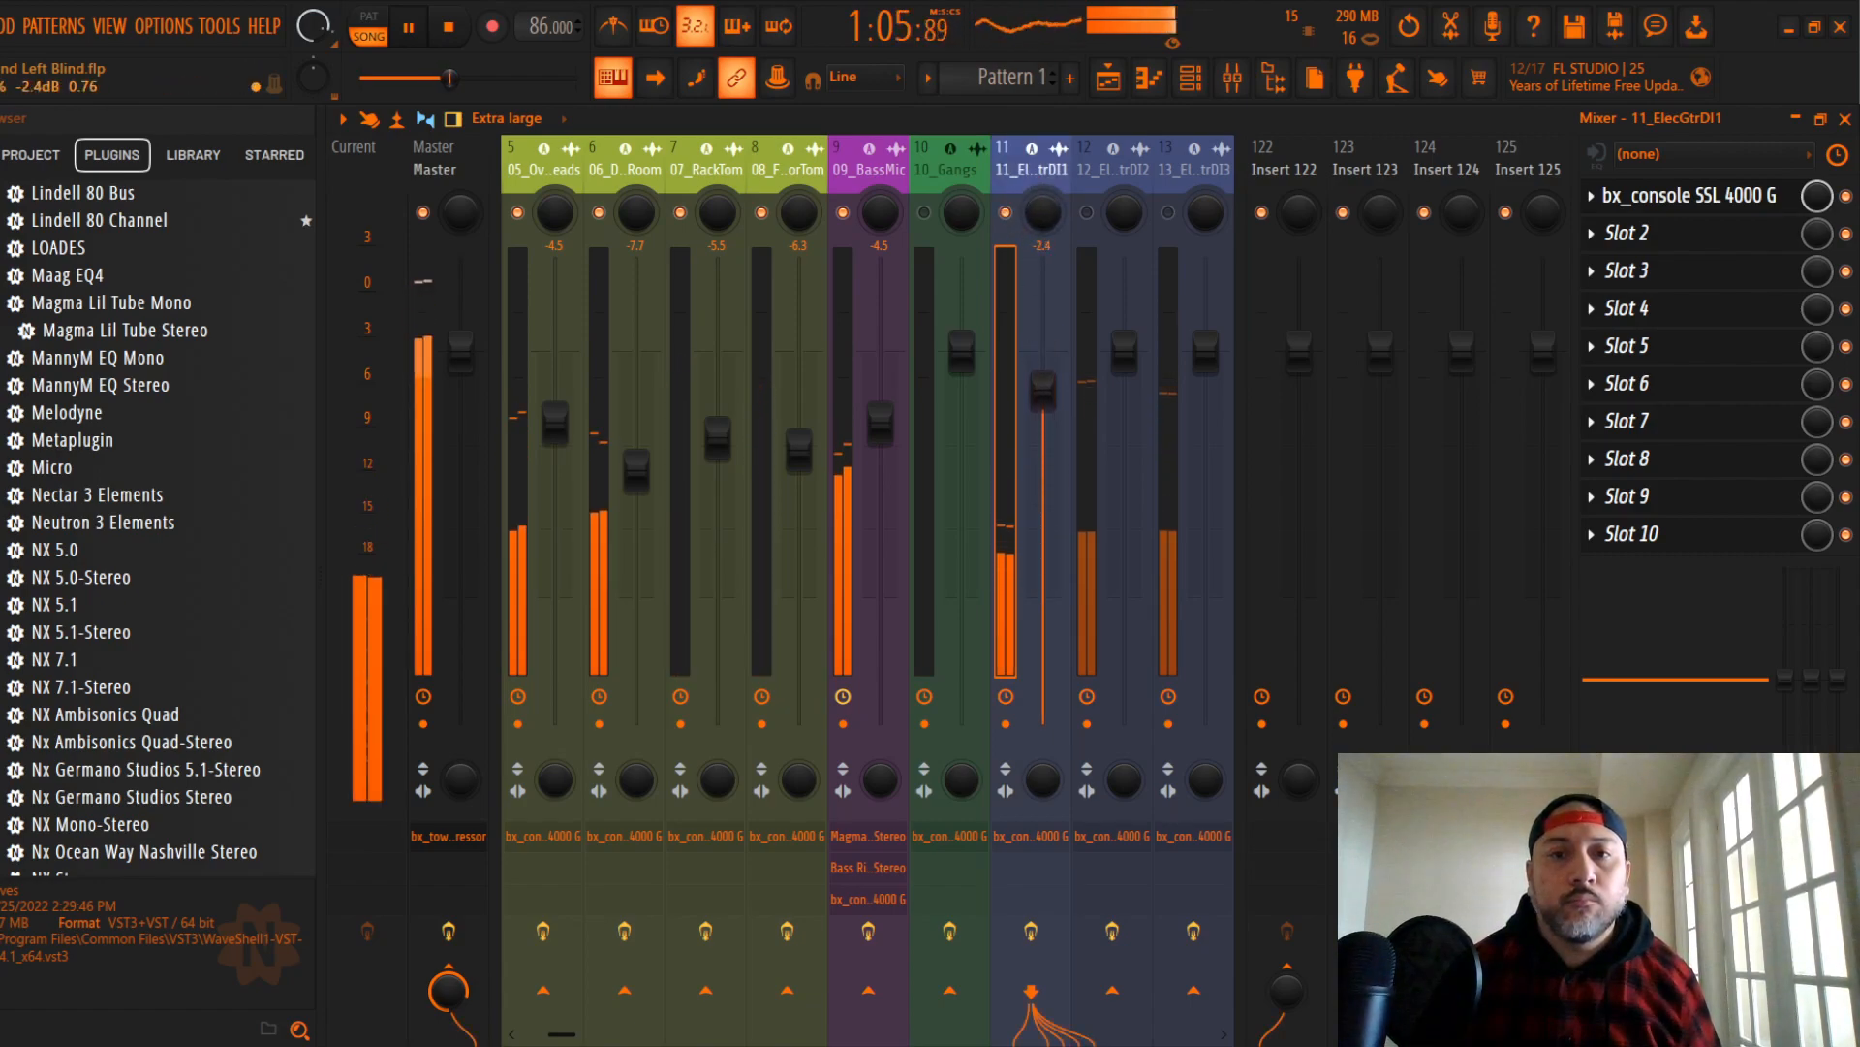
left_click_drag(1042, 388, 1042, 405)
Step: On 11_ElecGtrDI1's bx_console SSL 4000 G, reduce the compressor ratio and set its threshold to -8.0 dB
left_click(1680, 206)
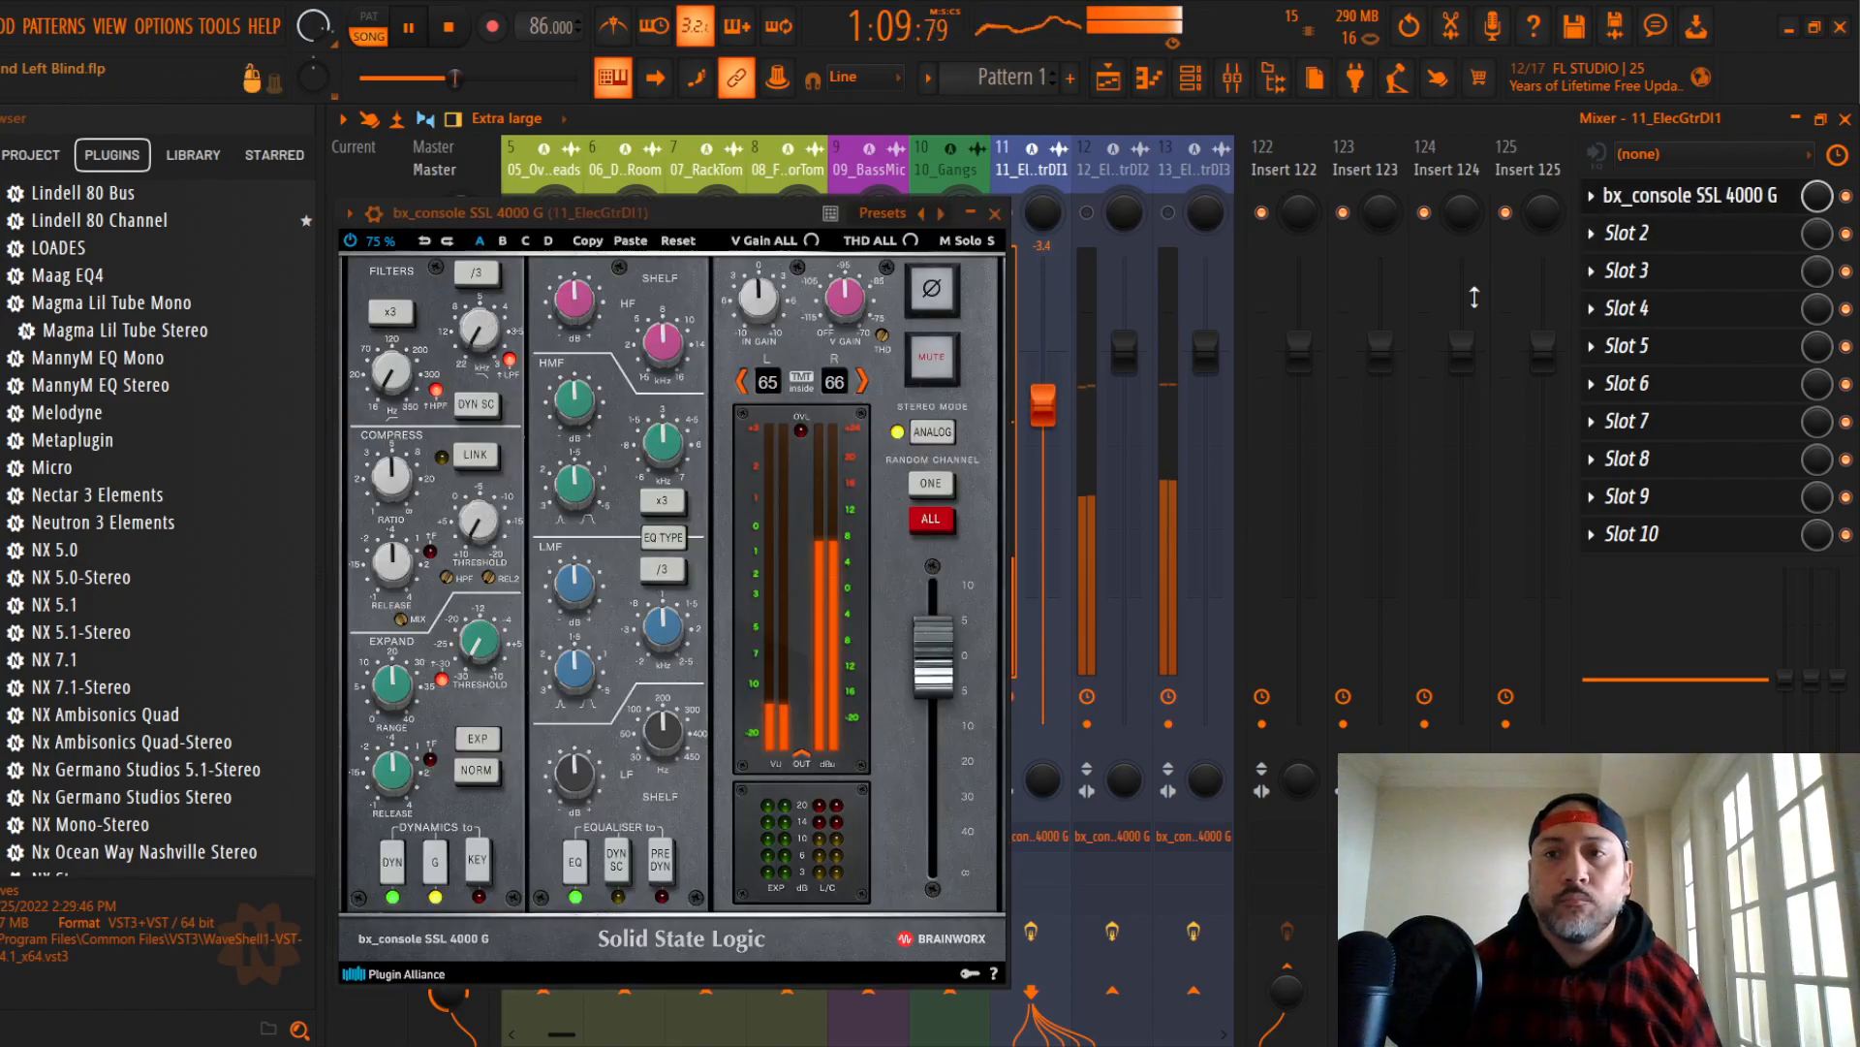
left_click_drag(663, 207, 868, 160)
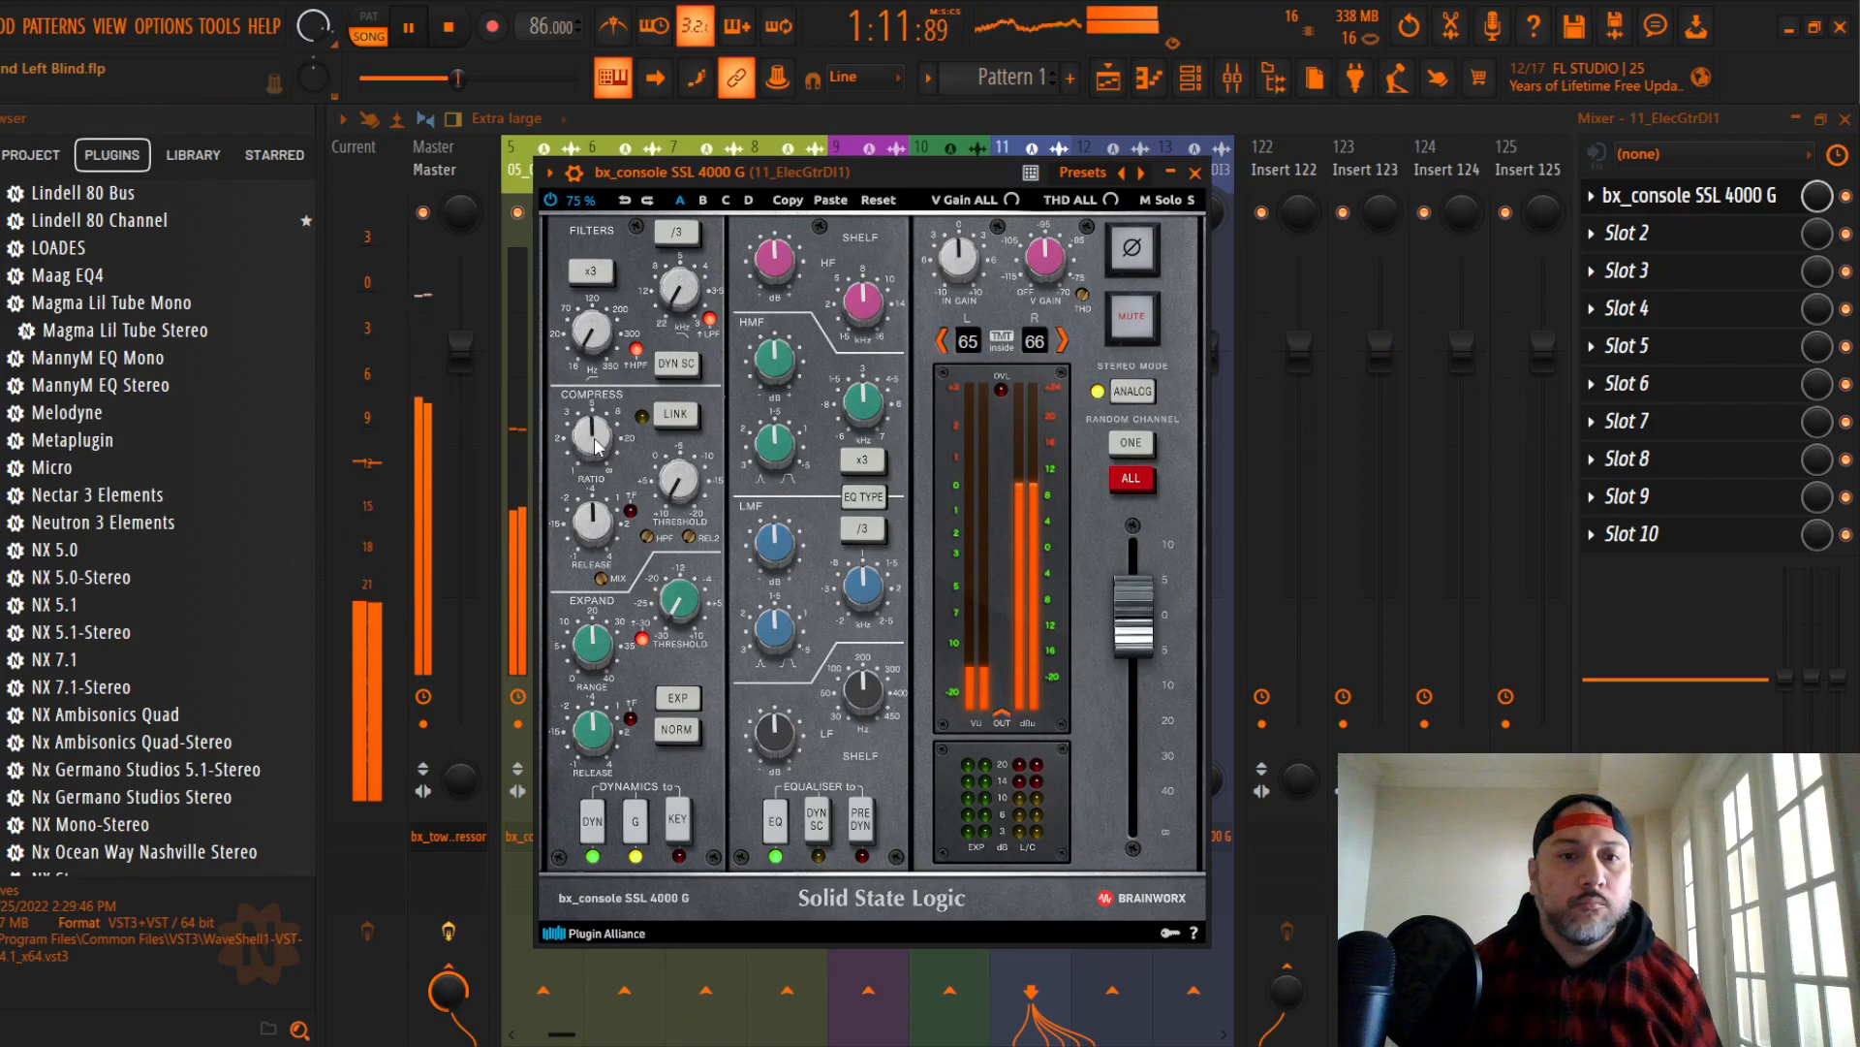
left_click_drag(681, 480, 686, 487)
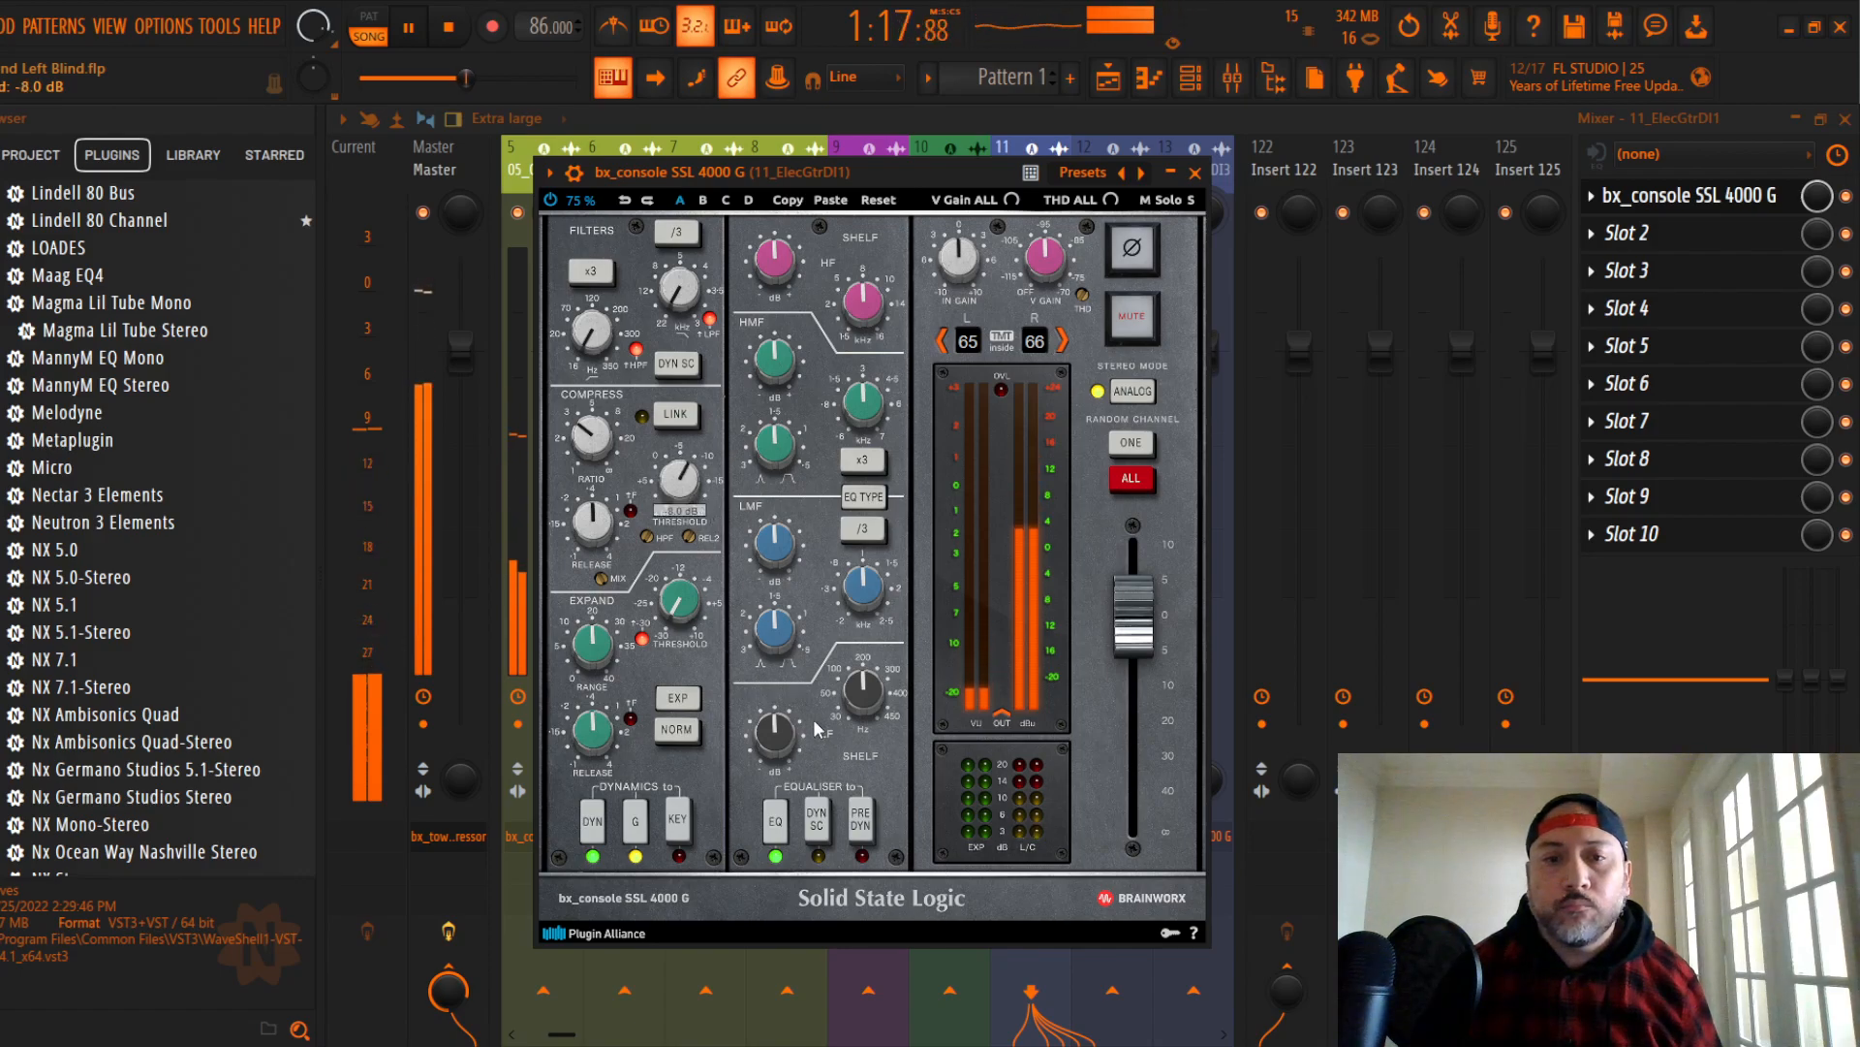
Step: Place 11_ElecGtrDI1's EQ before the dynamics, switch the EQ type, boost HMF and LMF by 1.3 dB, and reduce the LF gain
left_click(863, 839)
left_click(863, 495)
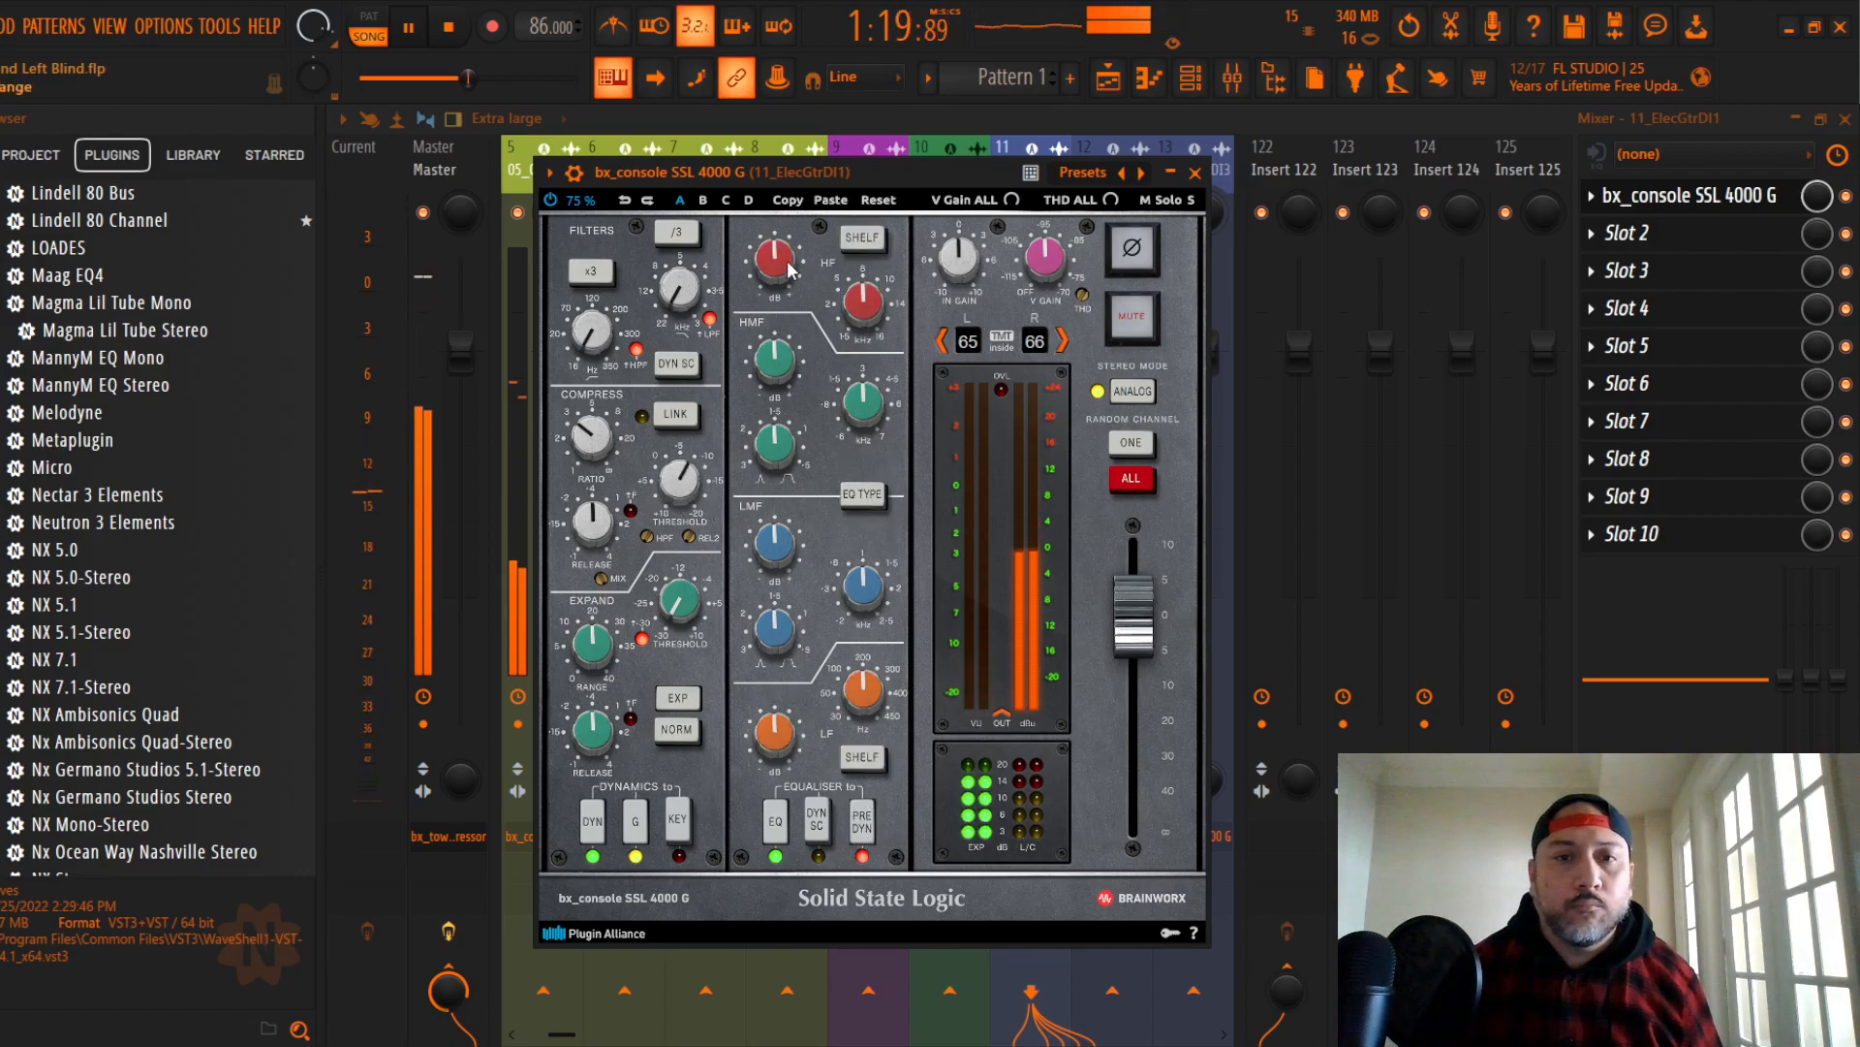
left_click_drag(784, 353, 784, 339)
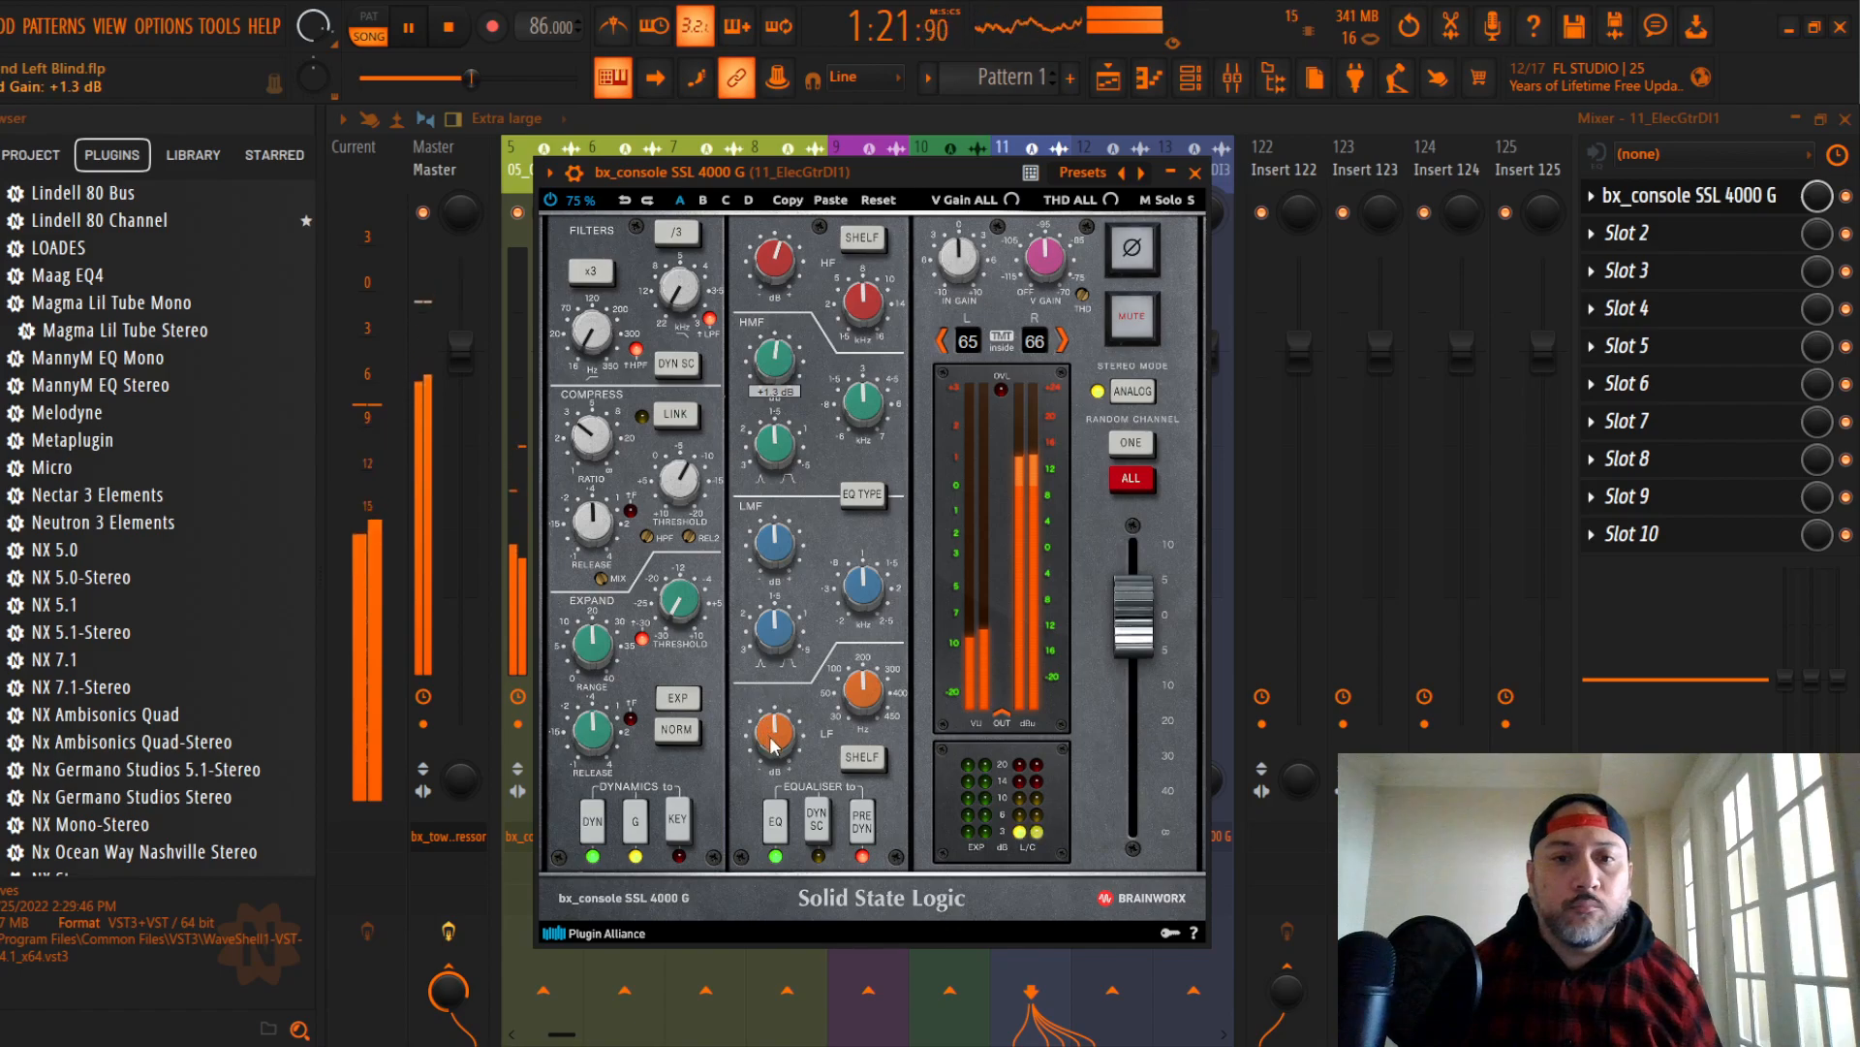
left_click_drag(775, 731, 776, 760)
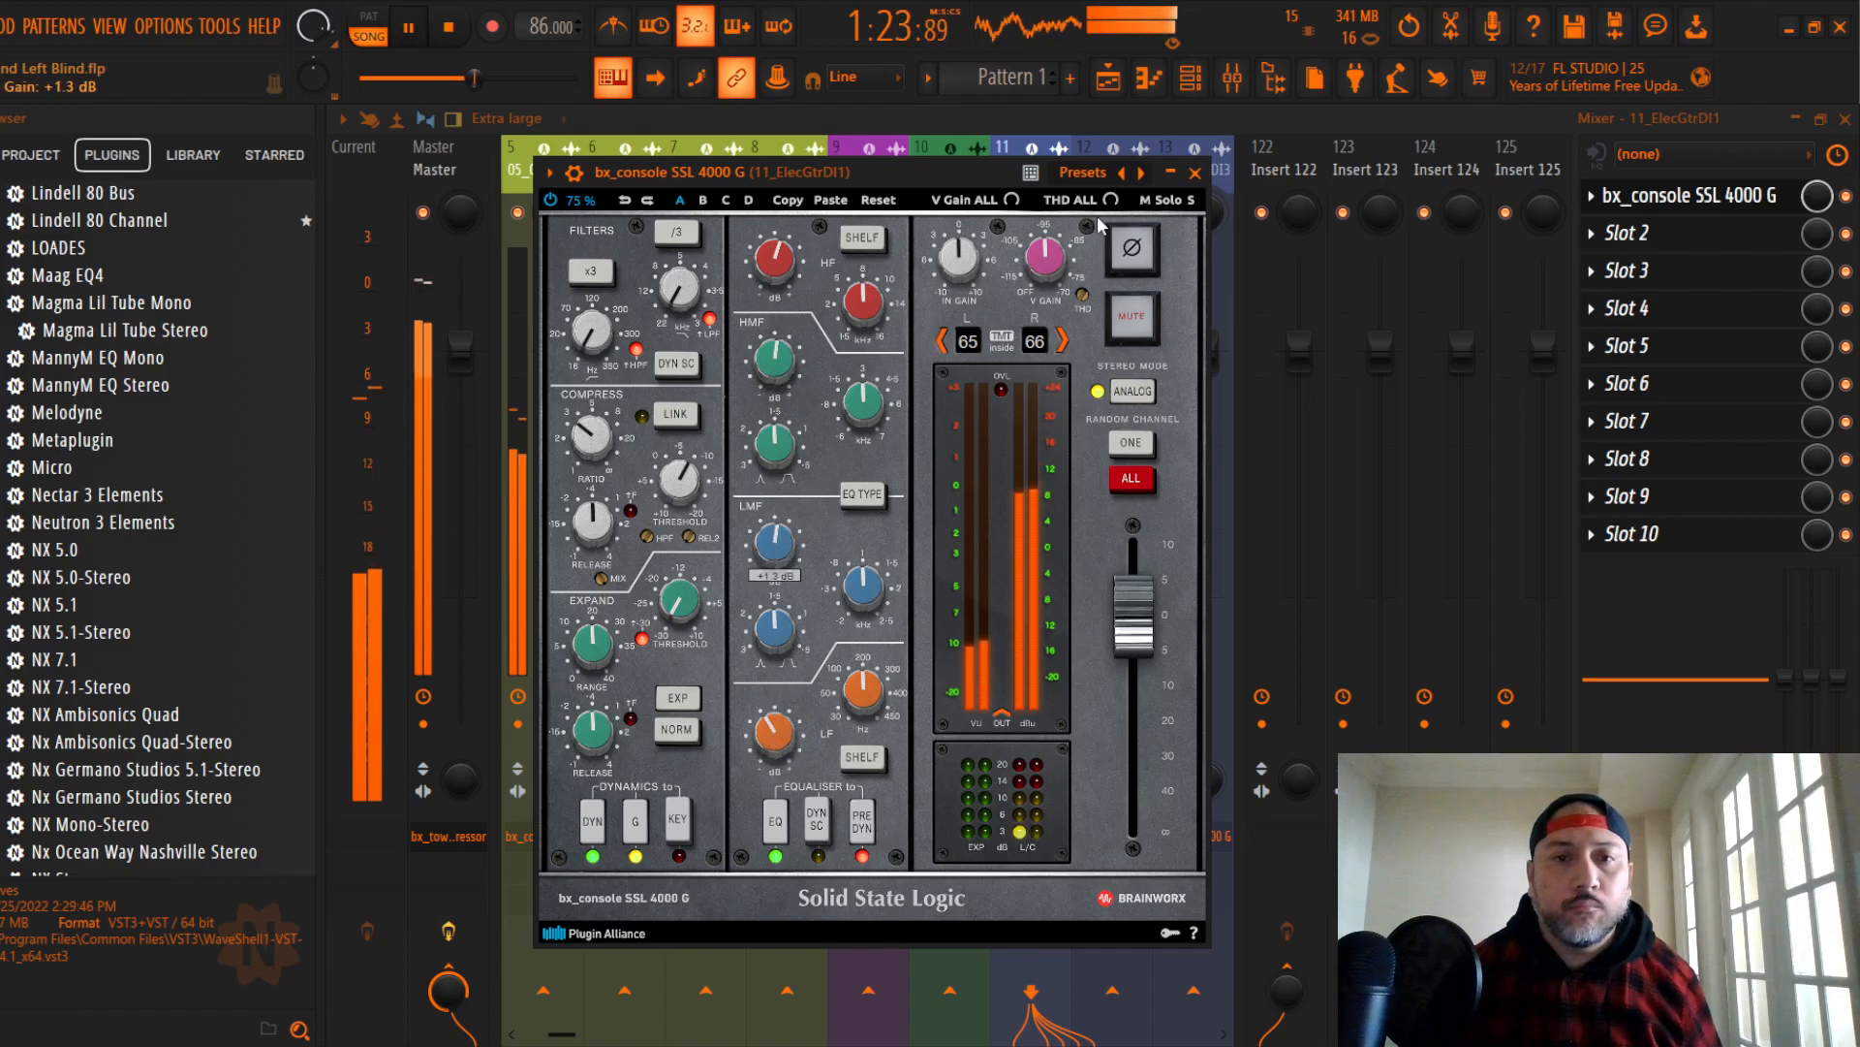
Step: Close the channel strip, briefly audition 12_ElecGtrDI2 and 13_ElecGtrDI3, and set the 11_ElecGtrDI1 fader to -6.3 dB
left_click(1195, 173)
left_click_drag(1042, 360, 1043, 442)
left_click(1089, 214)
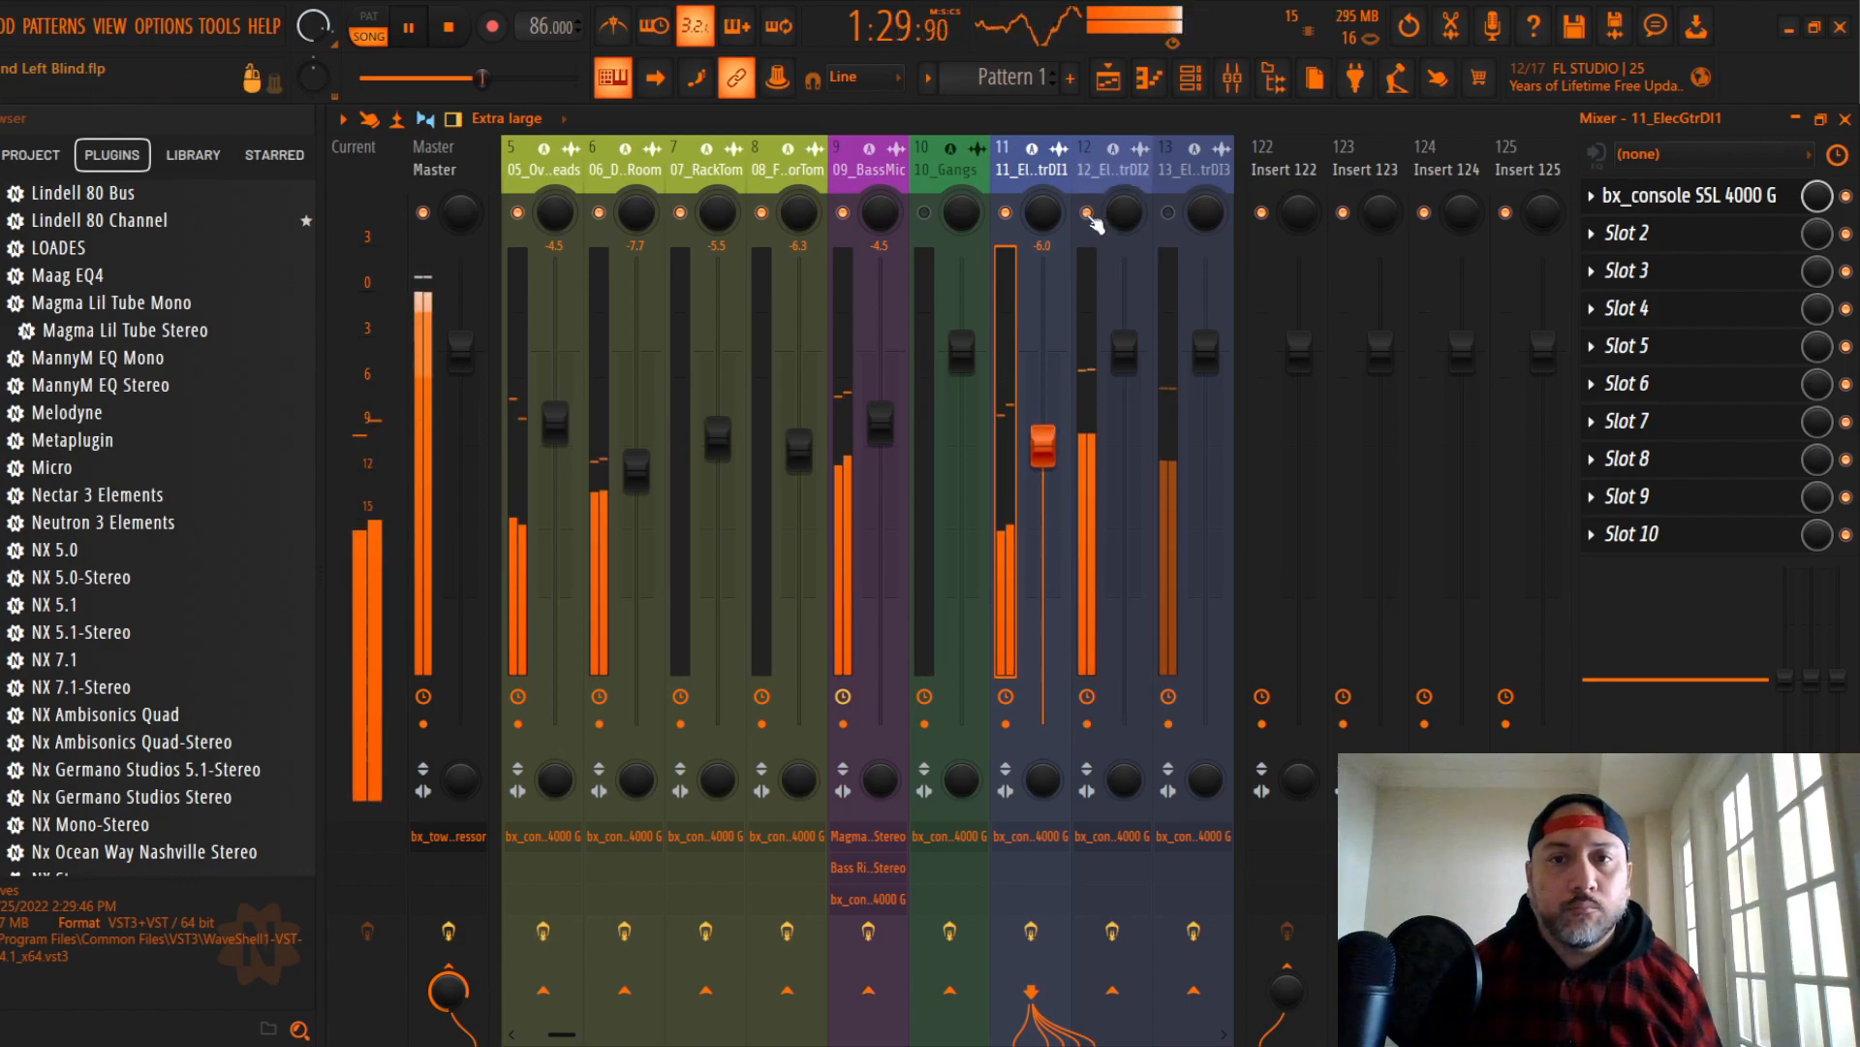
left_click(1088, 214)
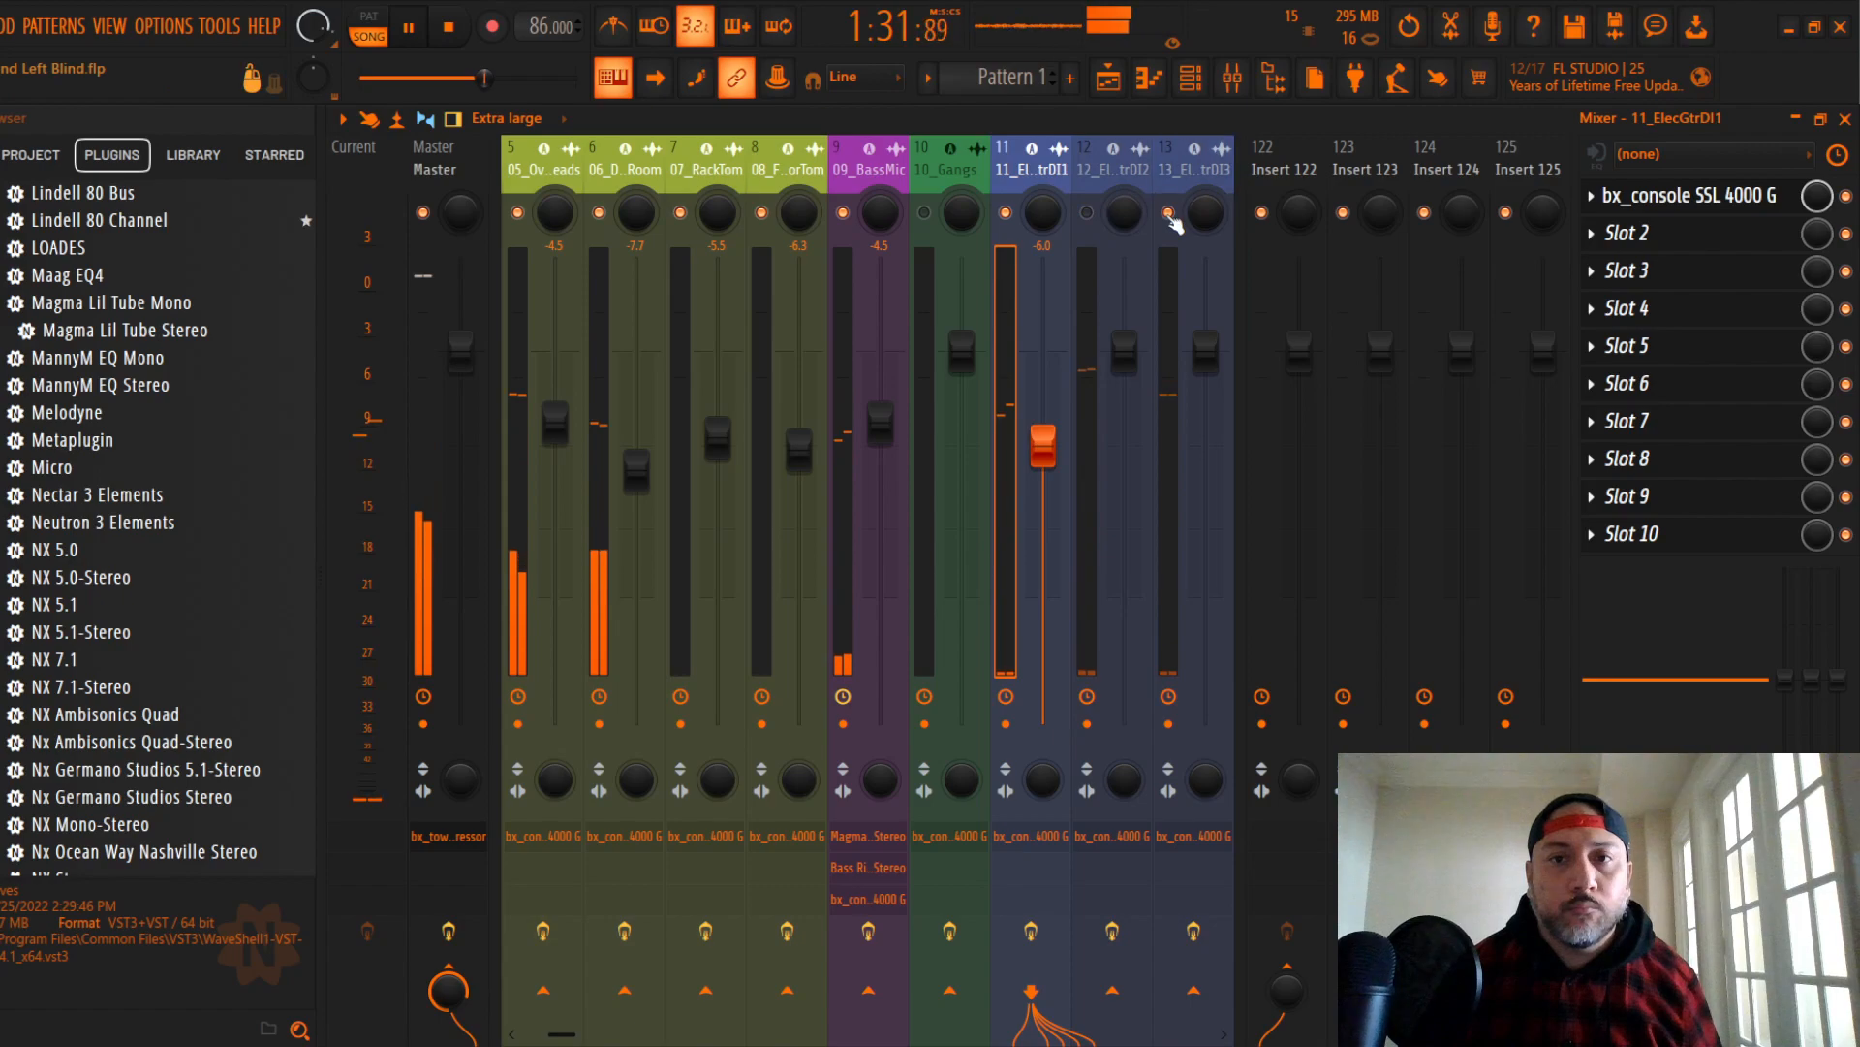
scroll(1186, 174, "down", 6)
scroll(1166, 172, "up", 6)
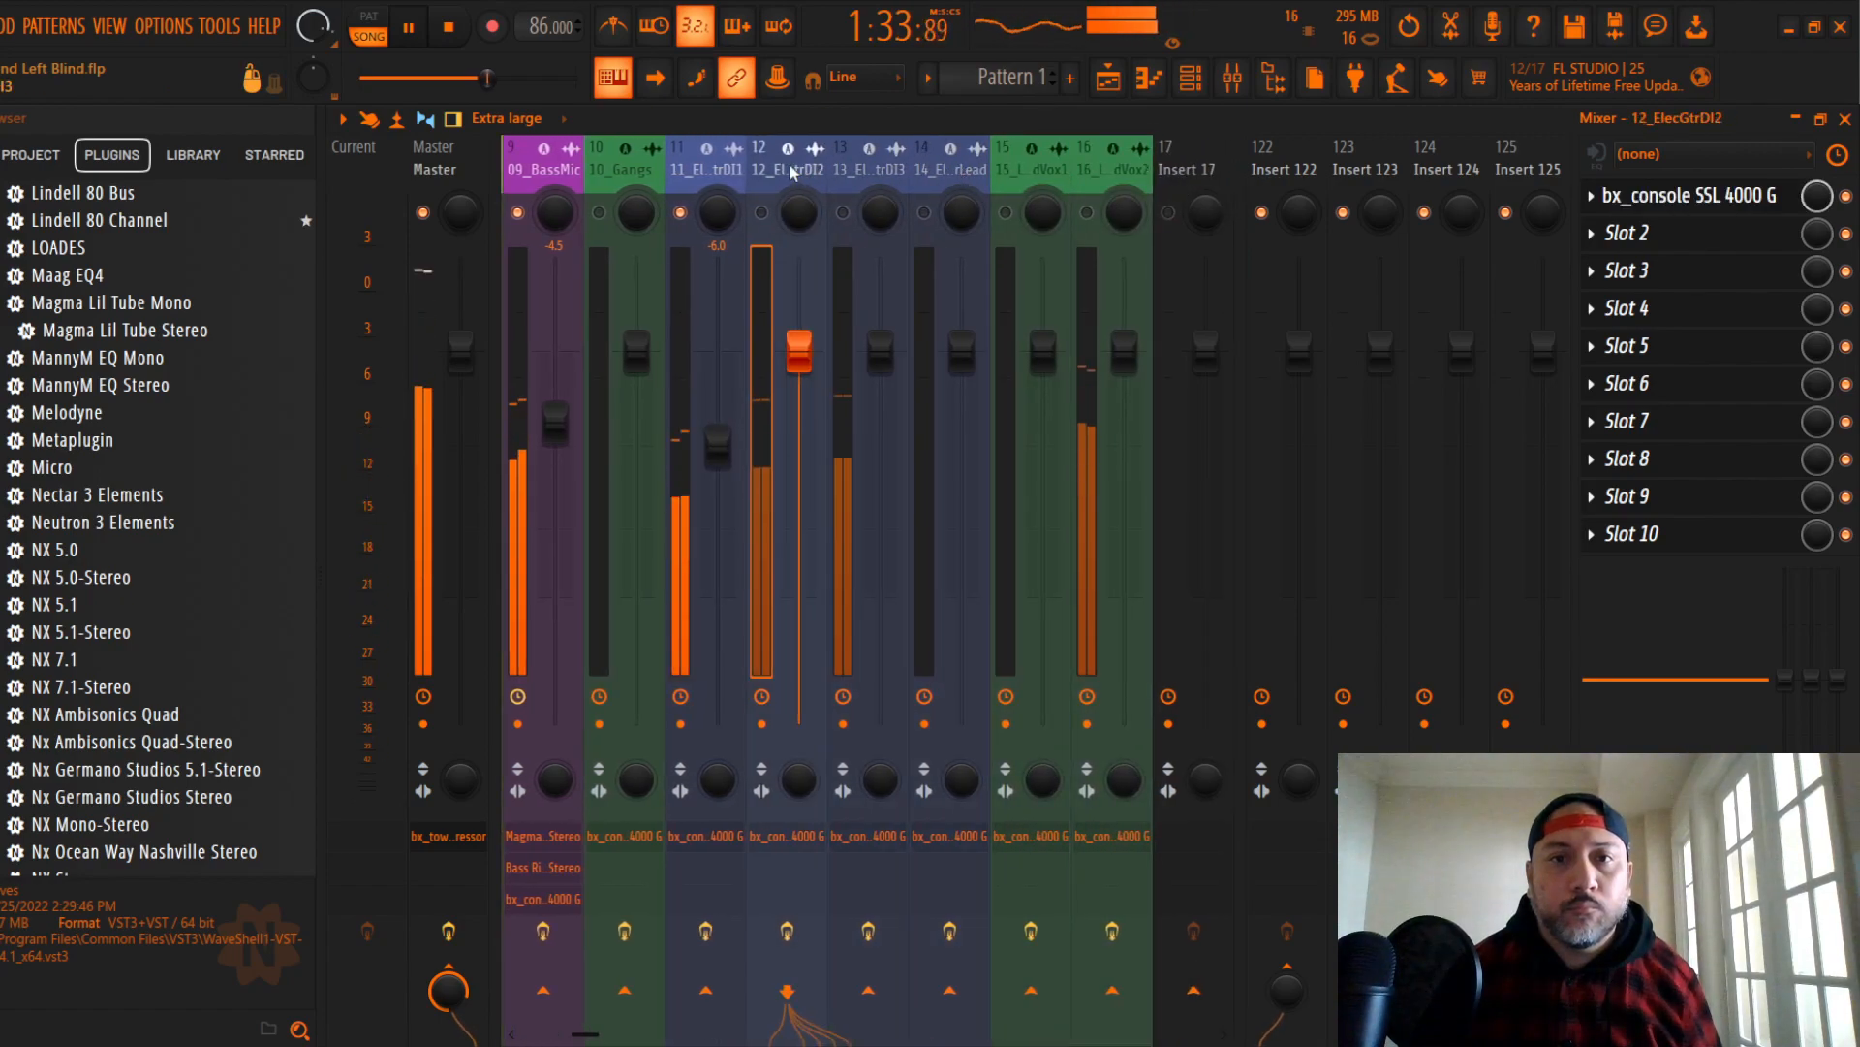
mouse_move(728, 451)
left_mouse_down()
mouse_move(725, 469)
mouse_move(717, 454)
left_mouse_up()
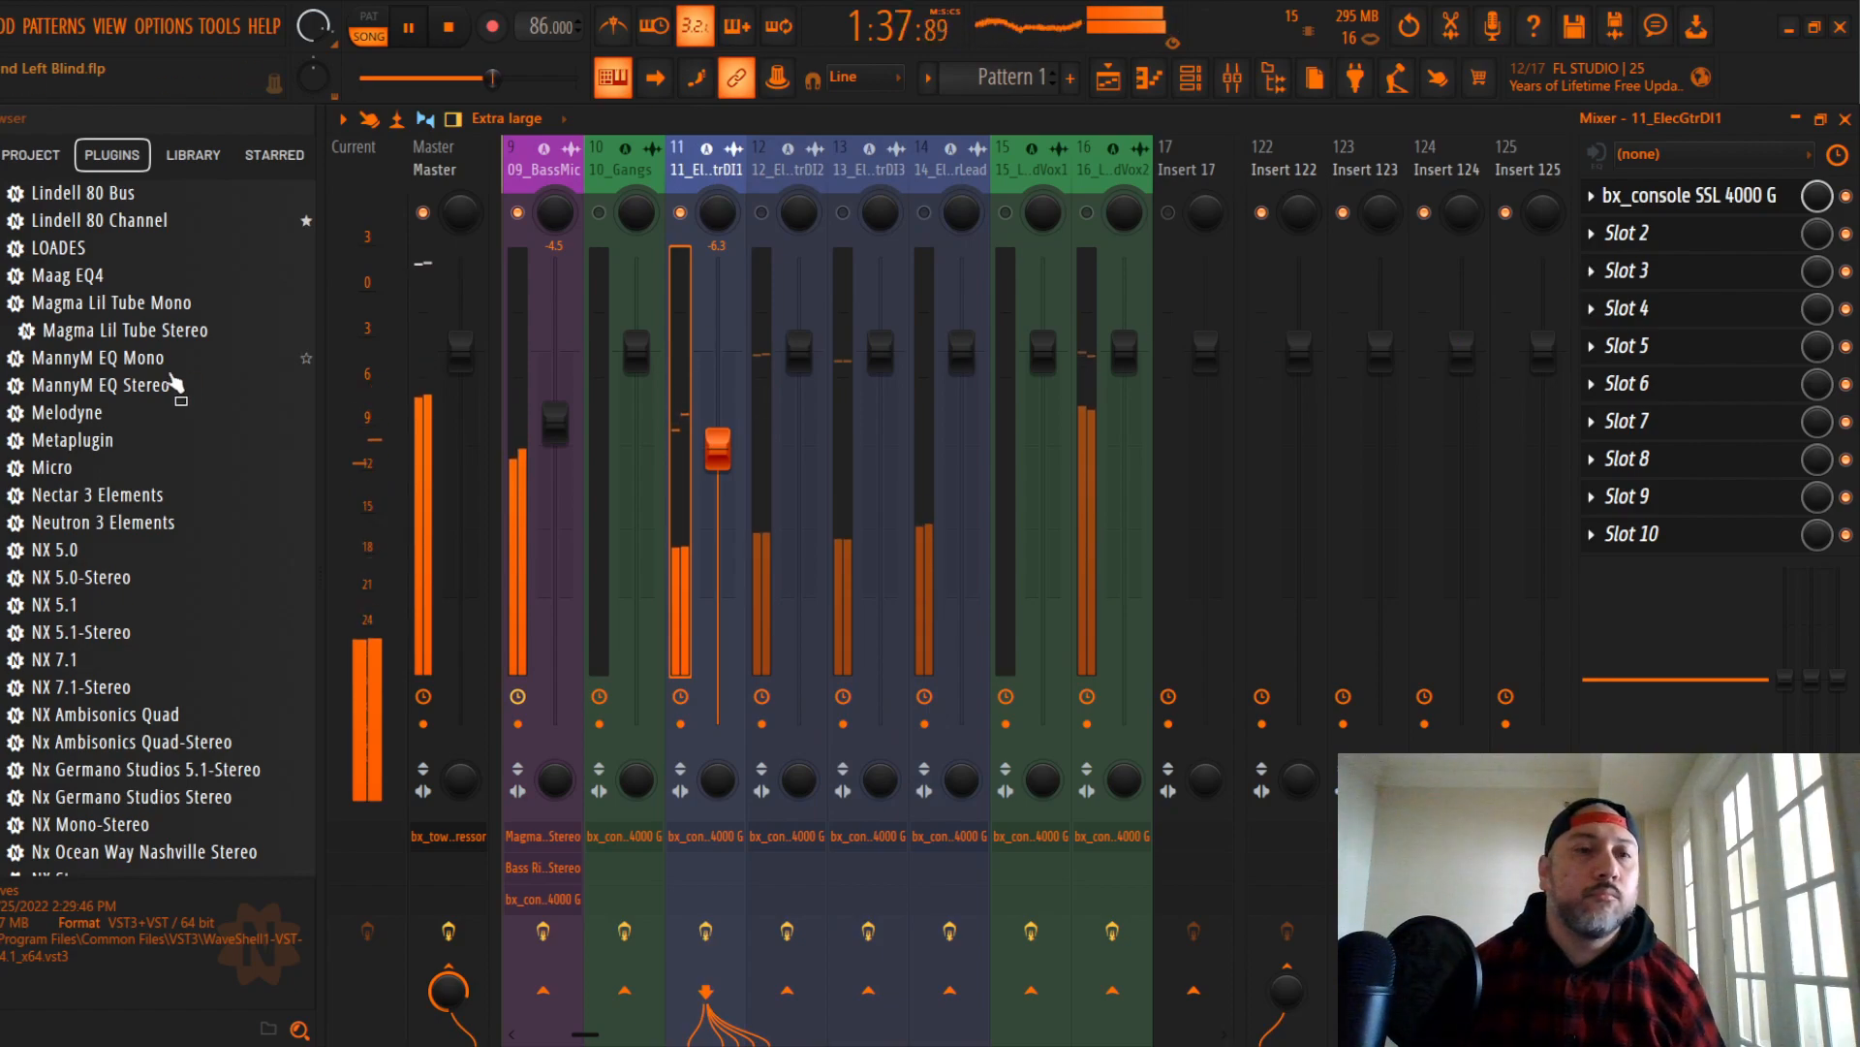
Step: Insert Distructor on 11_ElecGtrDI1 and move it to the first effect slot, ahead of bx_console SSL 4000 G
scroll(171, 392, "up", 10)
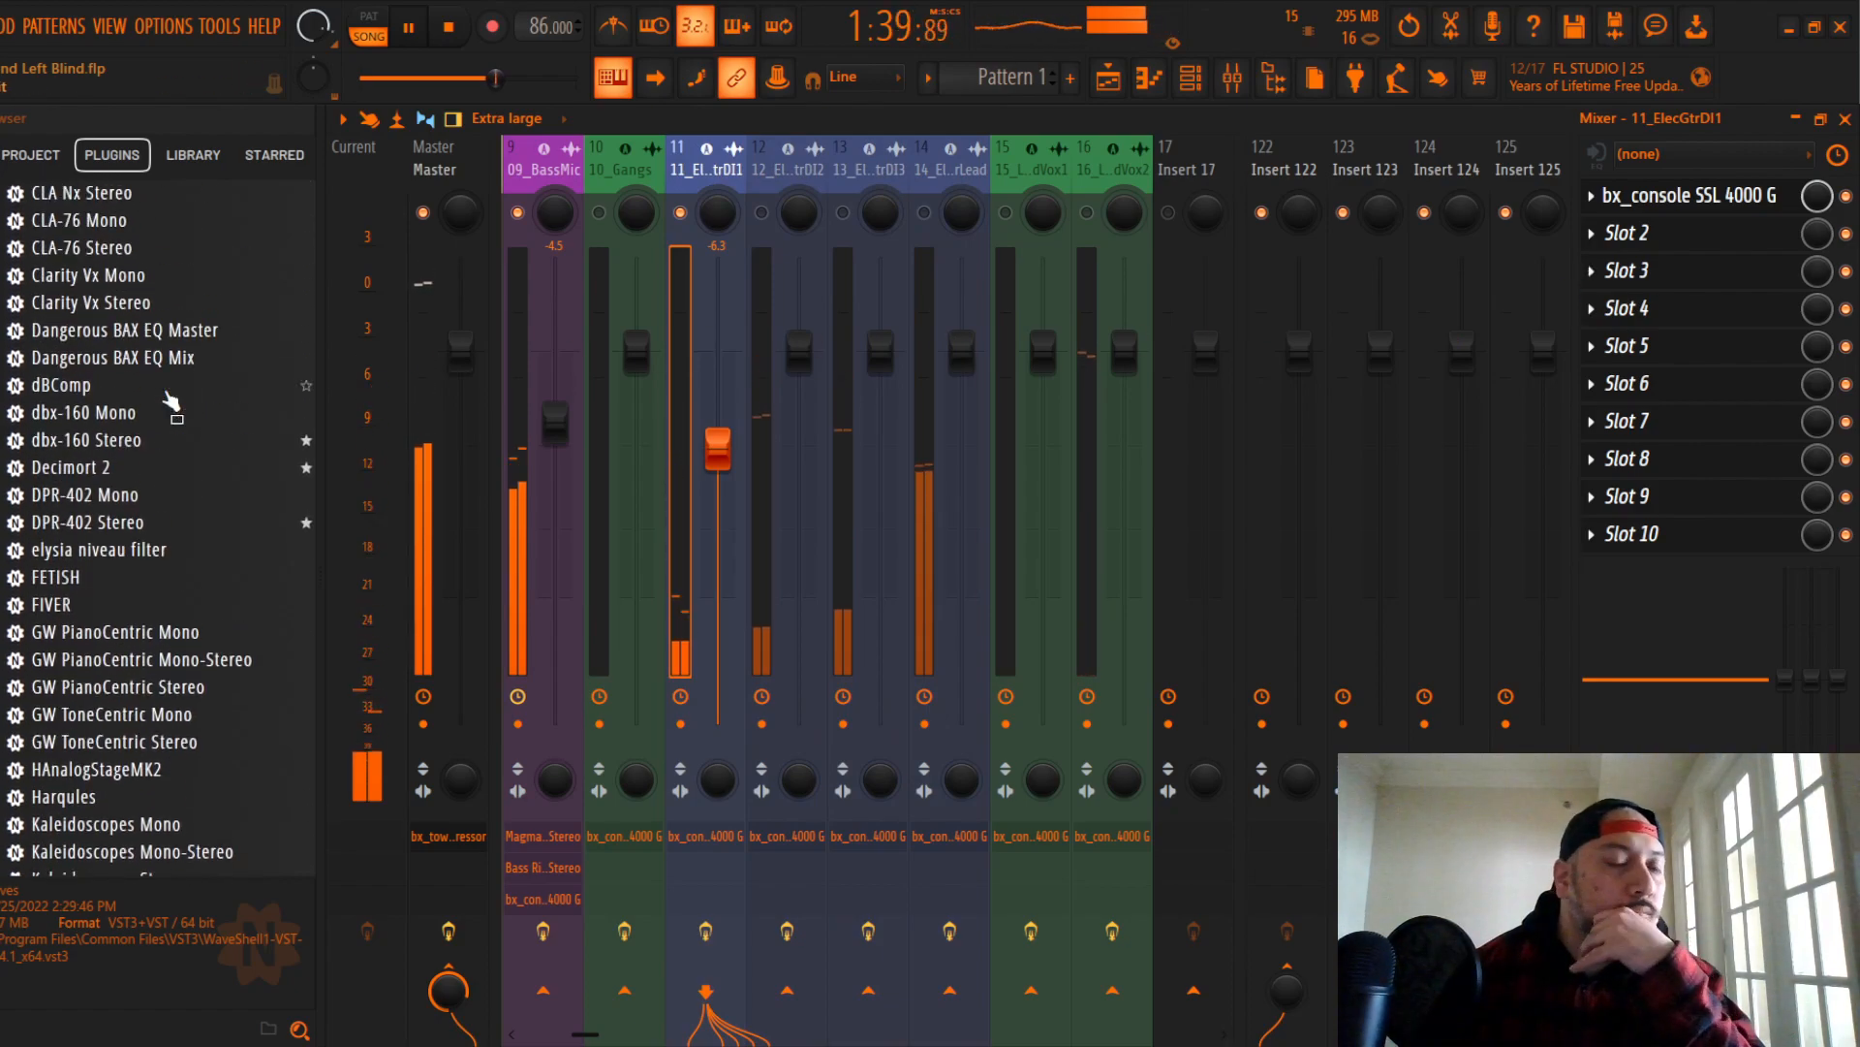
scroll(170, 401, "down", 4)
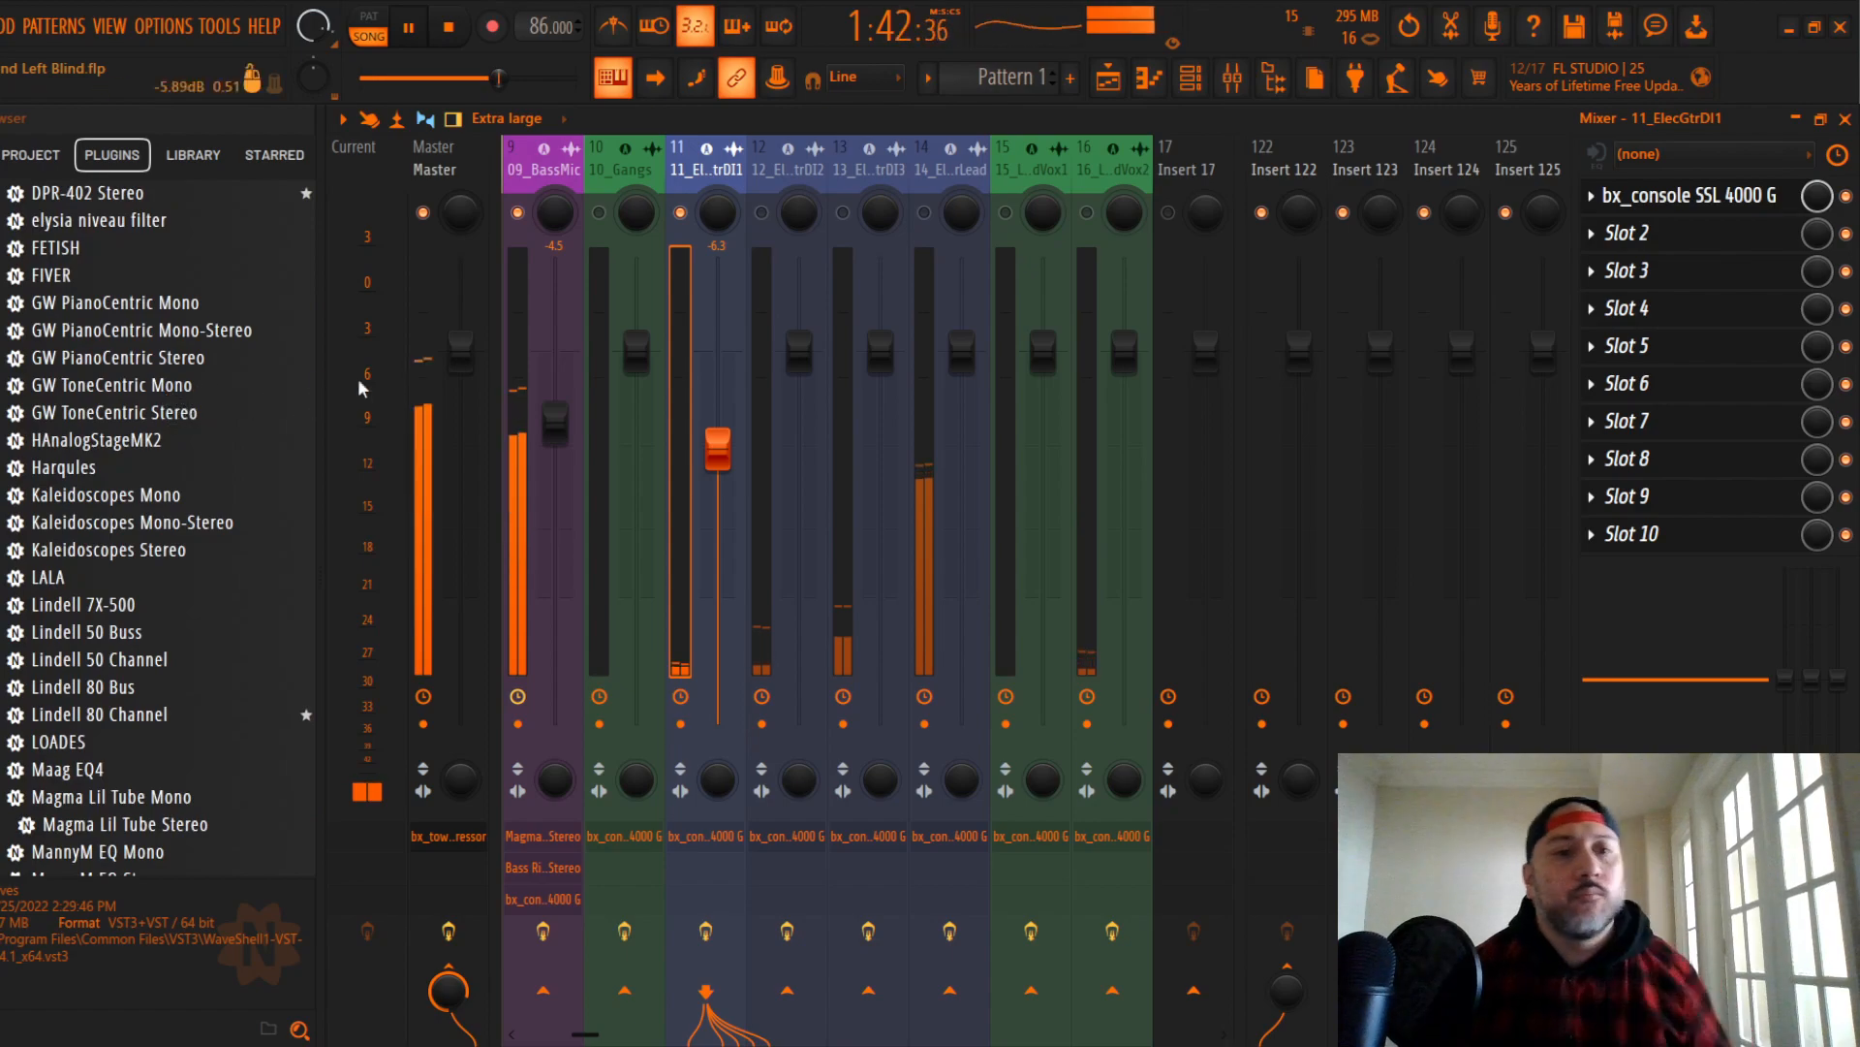
key("space")
left_click(1688, 233)
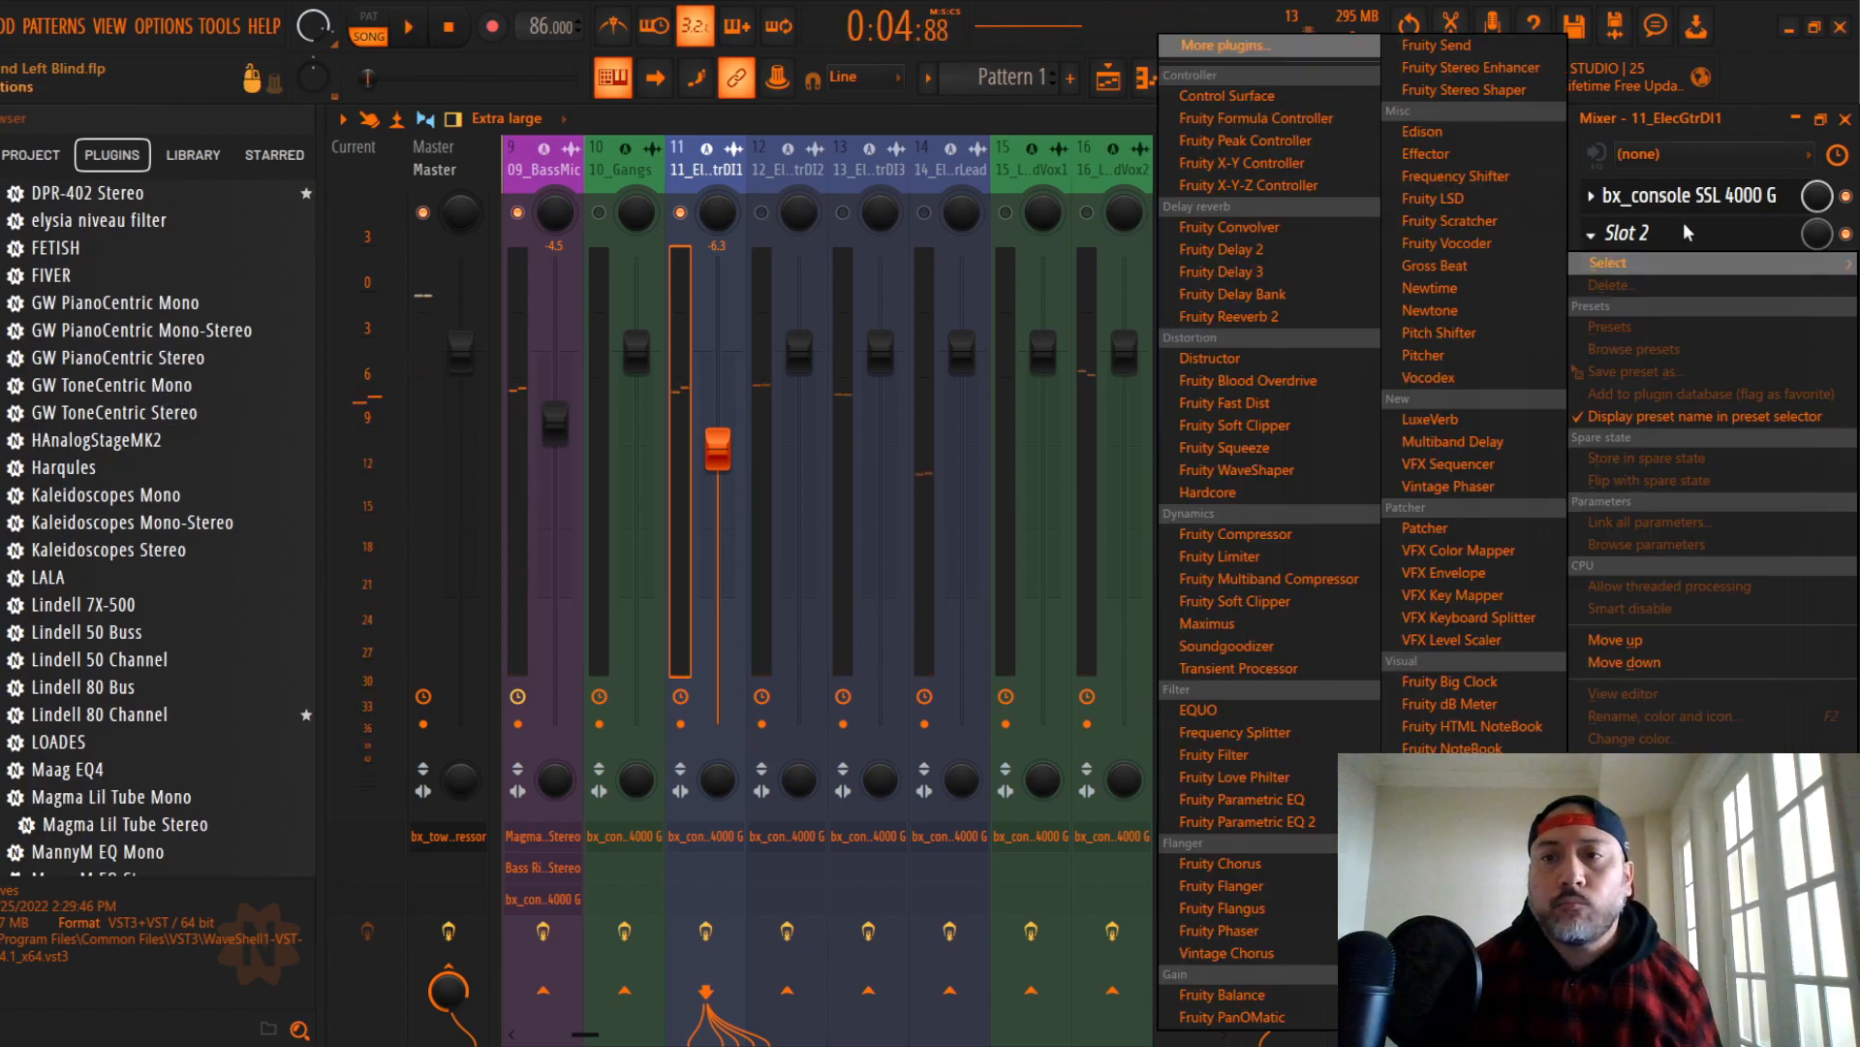
left_click(1289, 359)
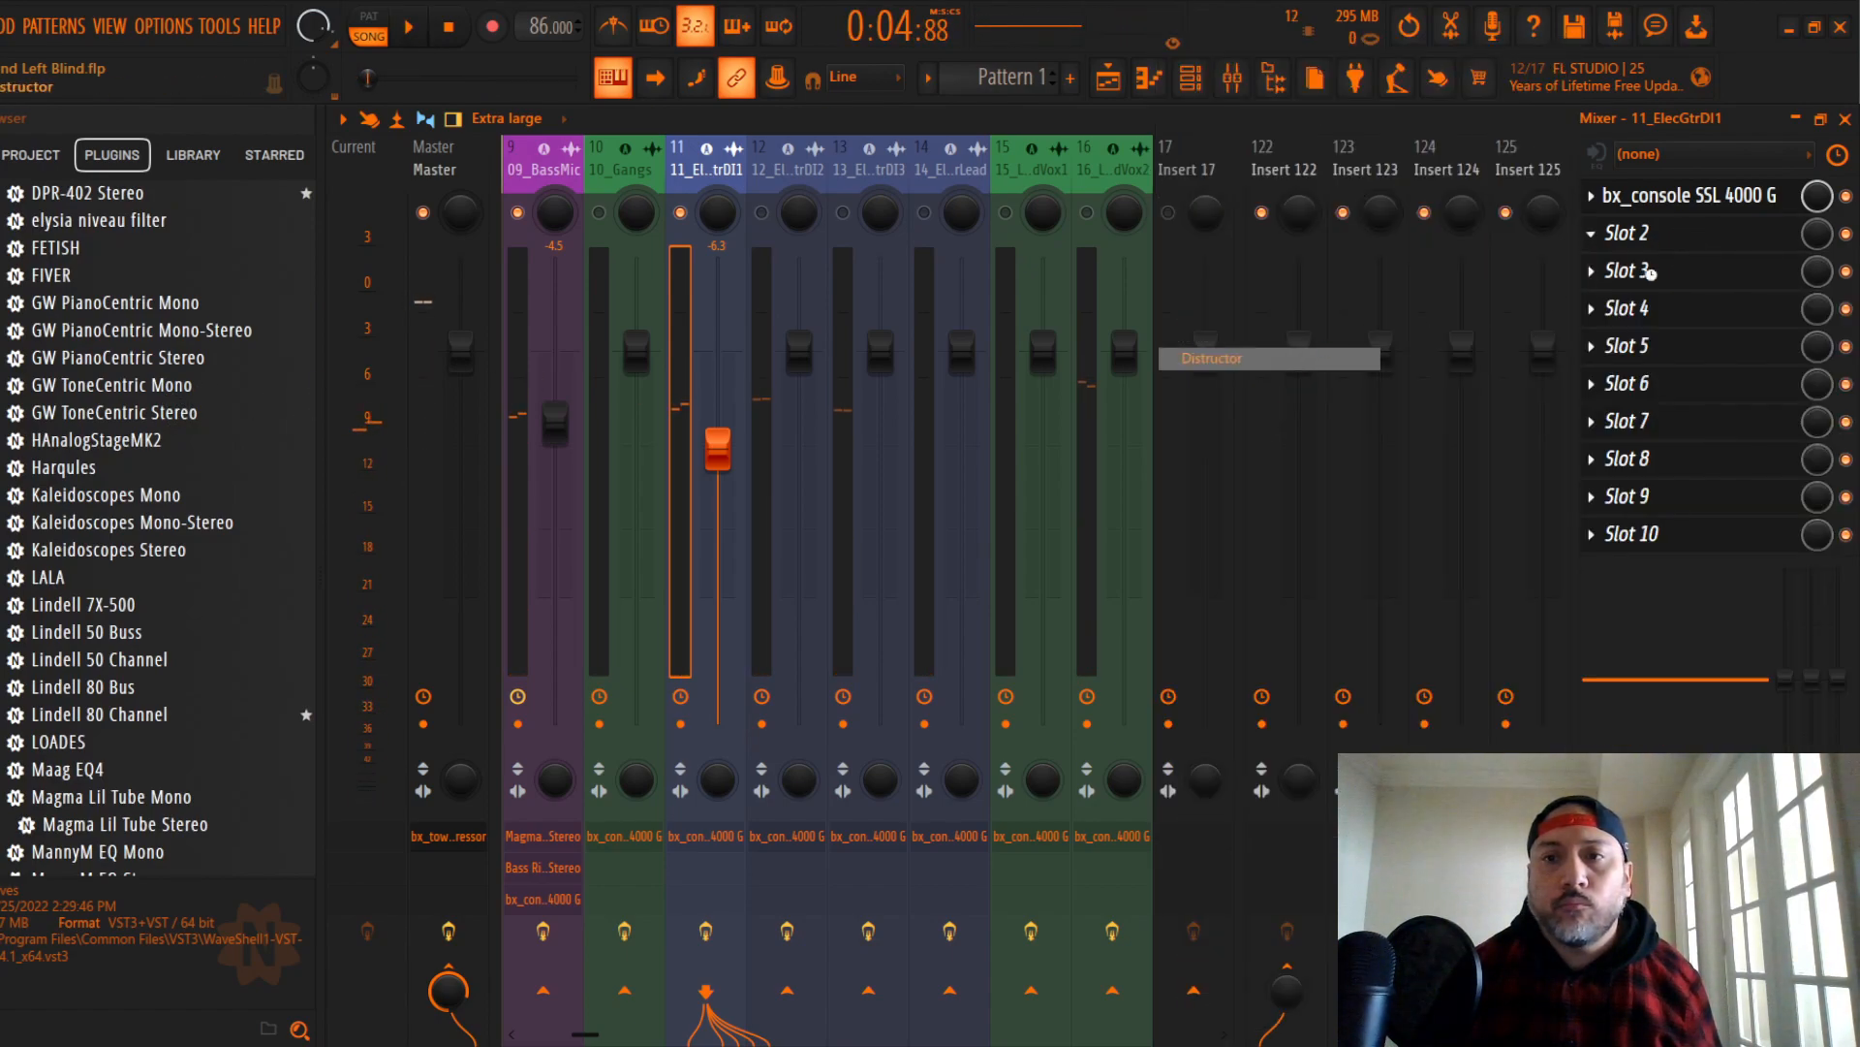
left_click_drag(1704, 239, 1704, 203)
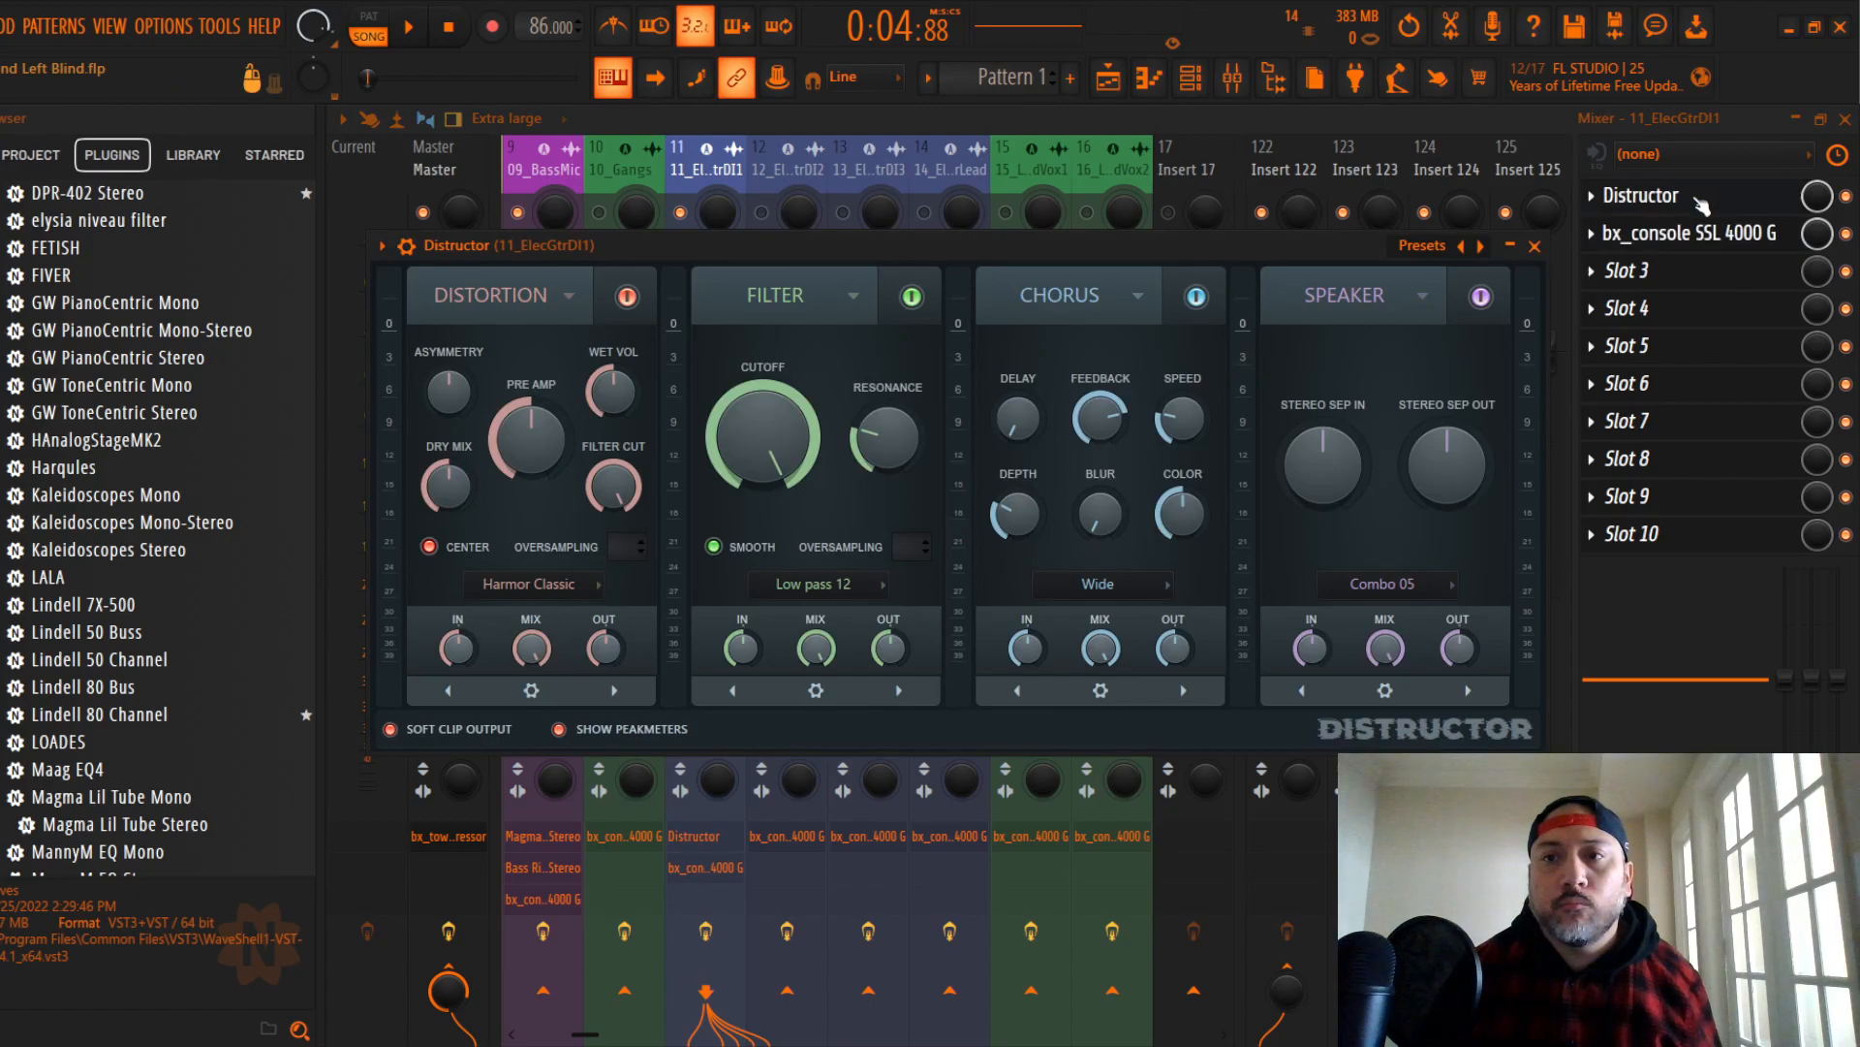
left_click_drag(1198, 247, 1266, 277)
key("Escape")
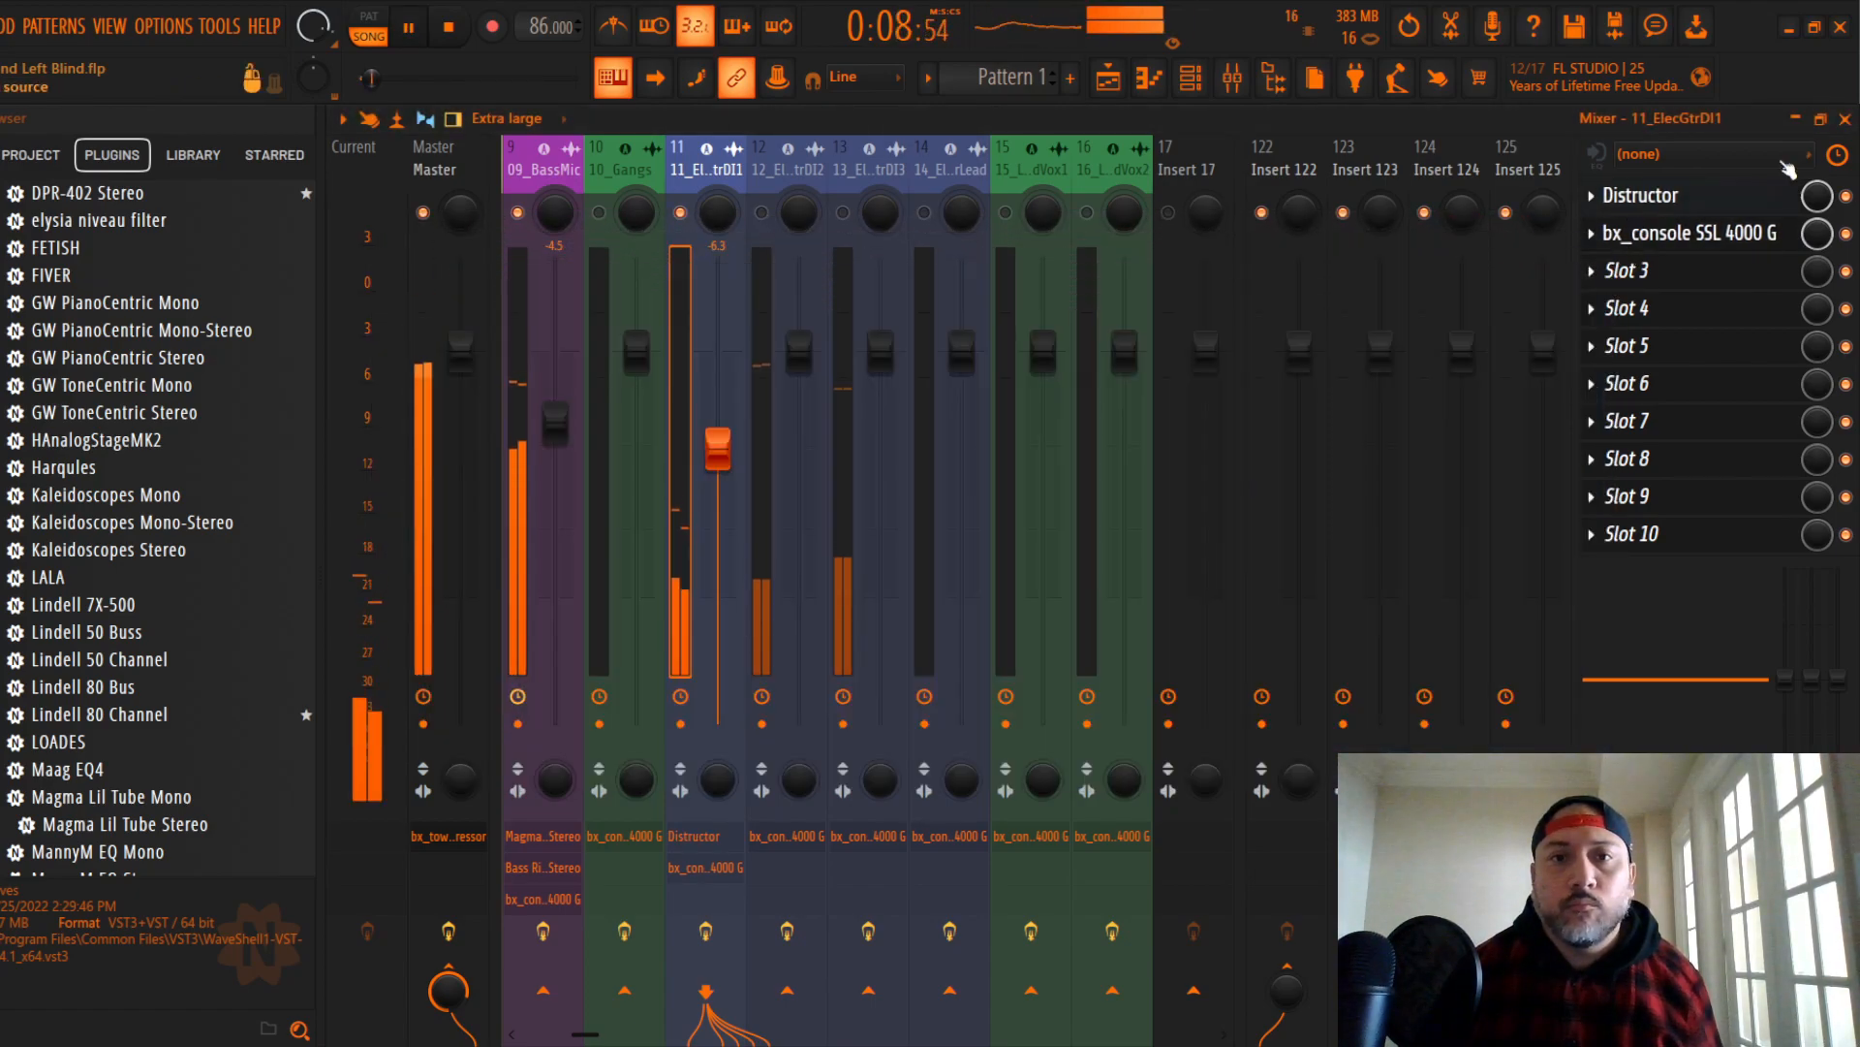
Step: Play the song from about bar 13 in the playlist and return to the mixer
left_click(1845, 118)
scroll(1228, 219, "down", 1)
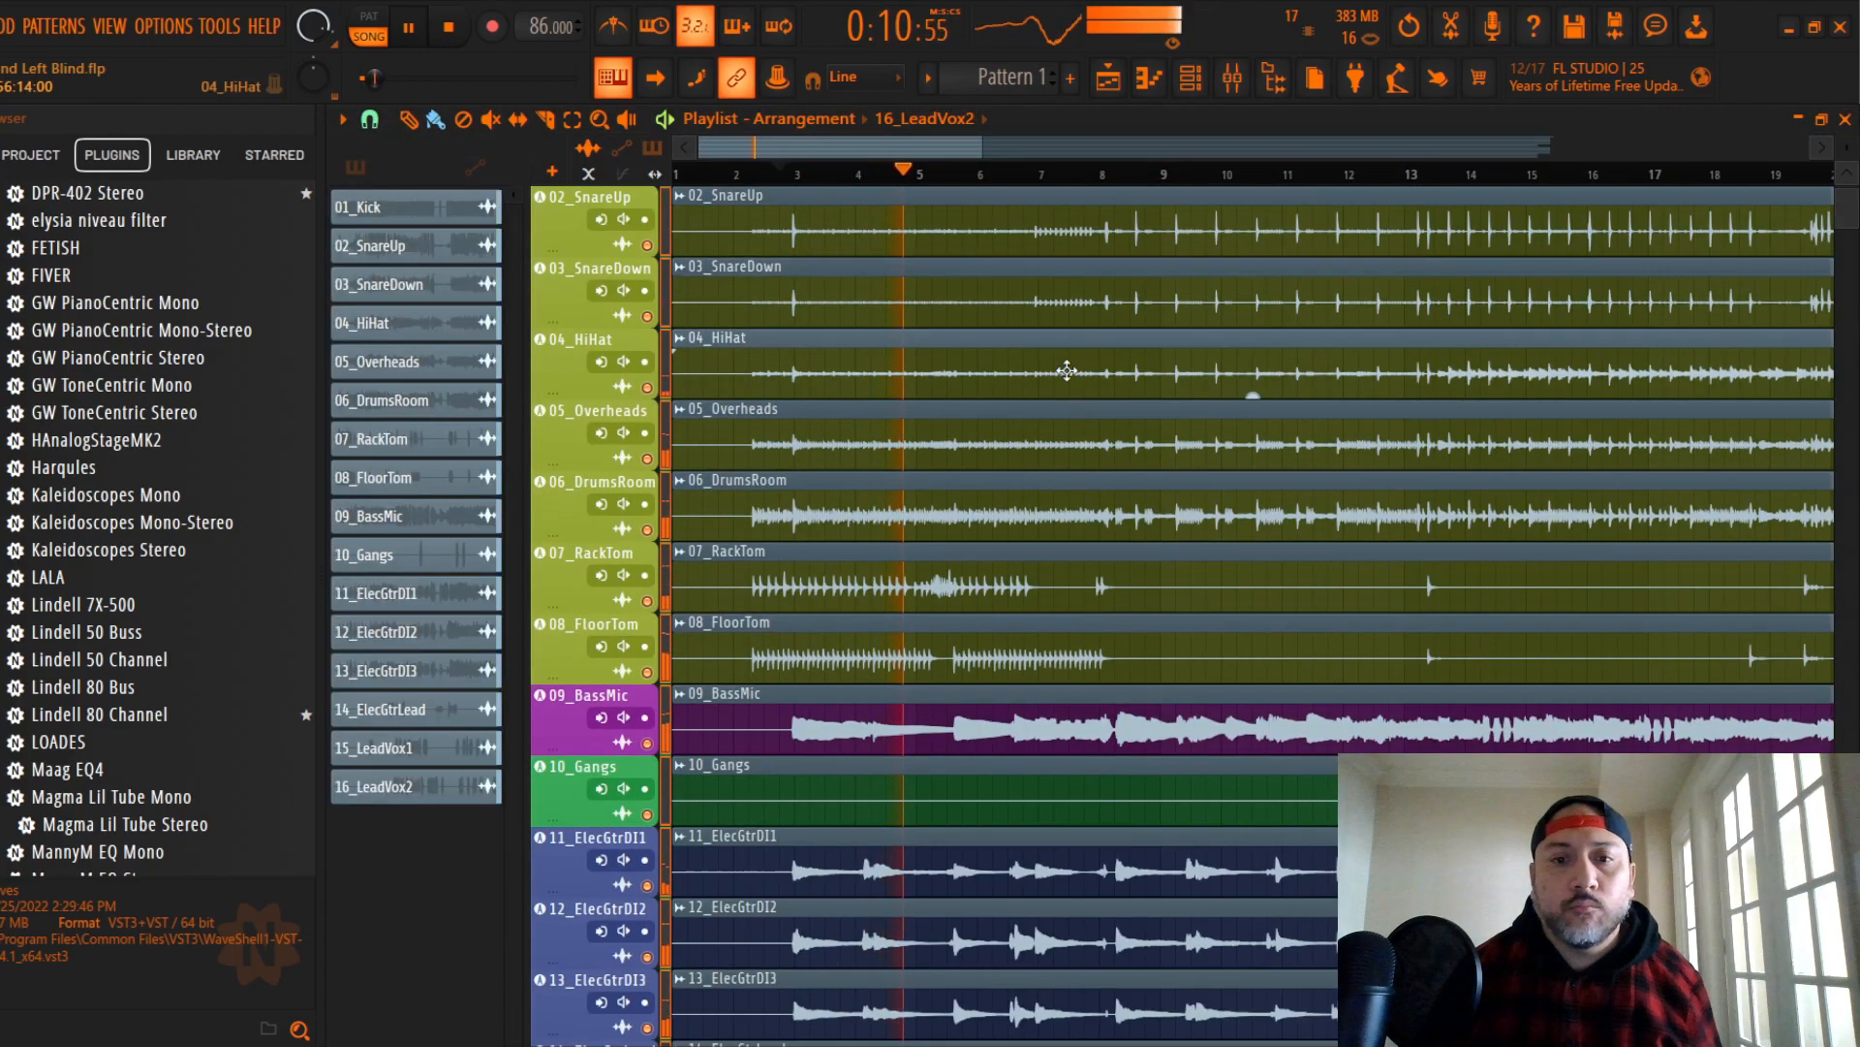
left_click(1400, 174)
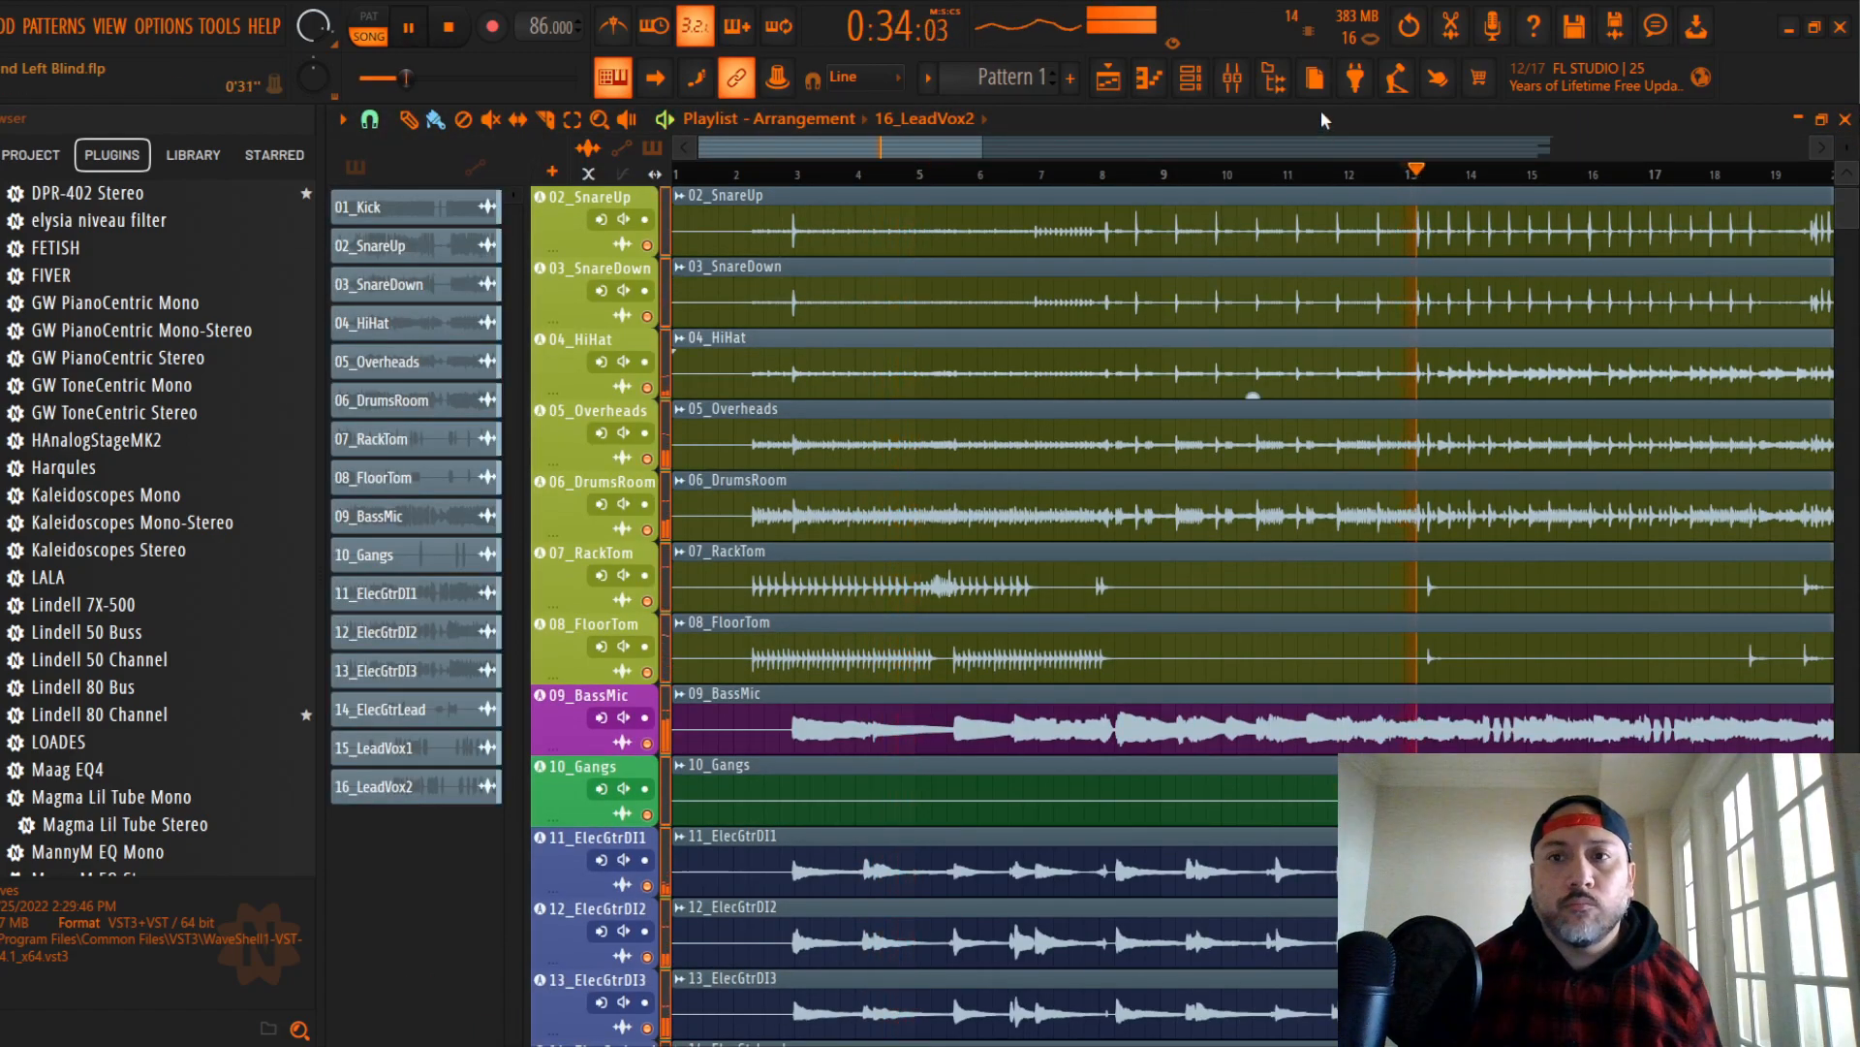
left_click(1262, 85)
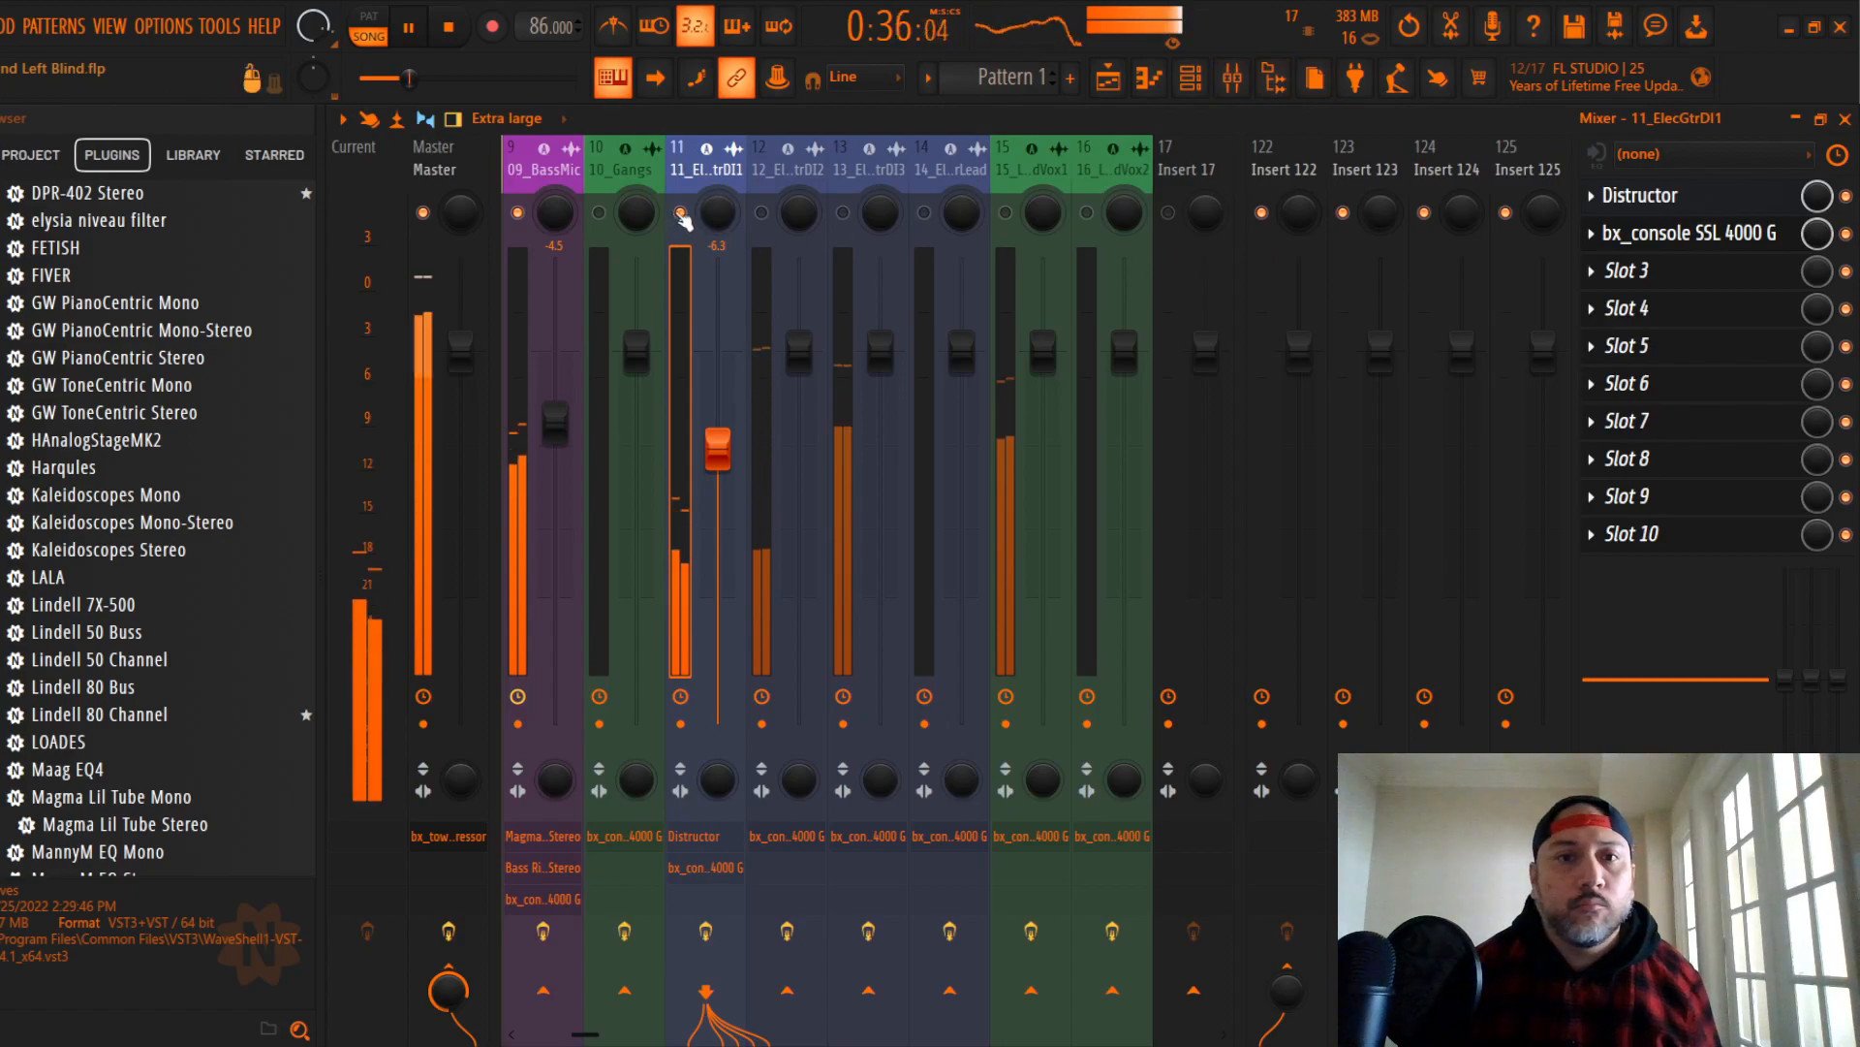
Step: Check Distructor's settings on 11_ElecGtrDI1 and delete the plugin from the first effect slot
left_click(1686, 195)
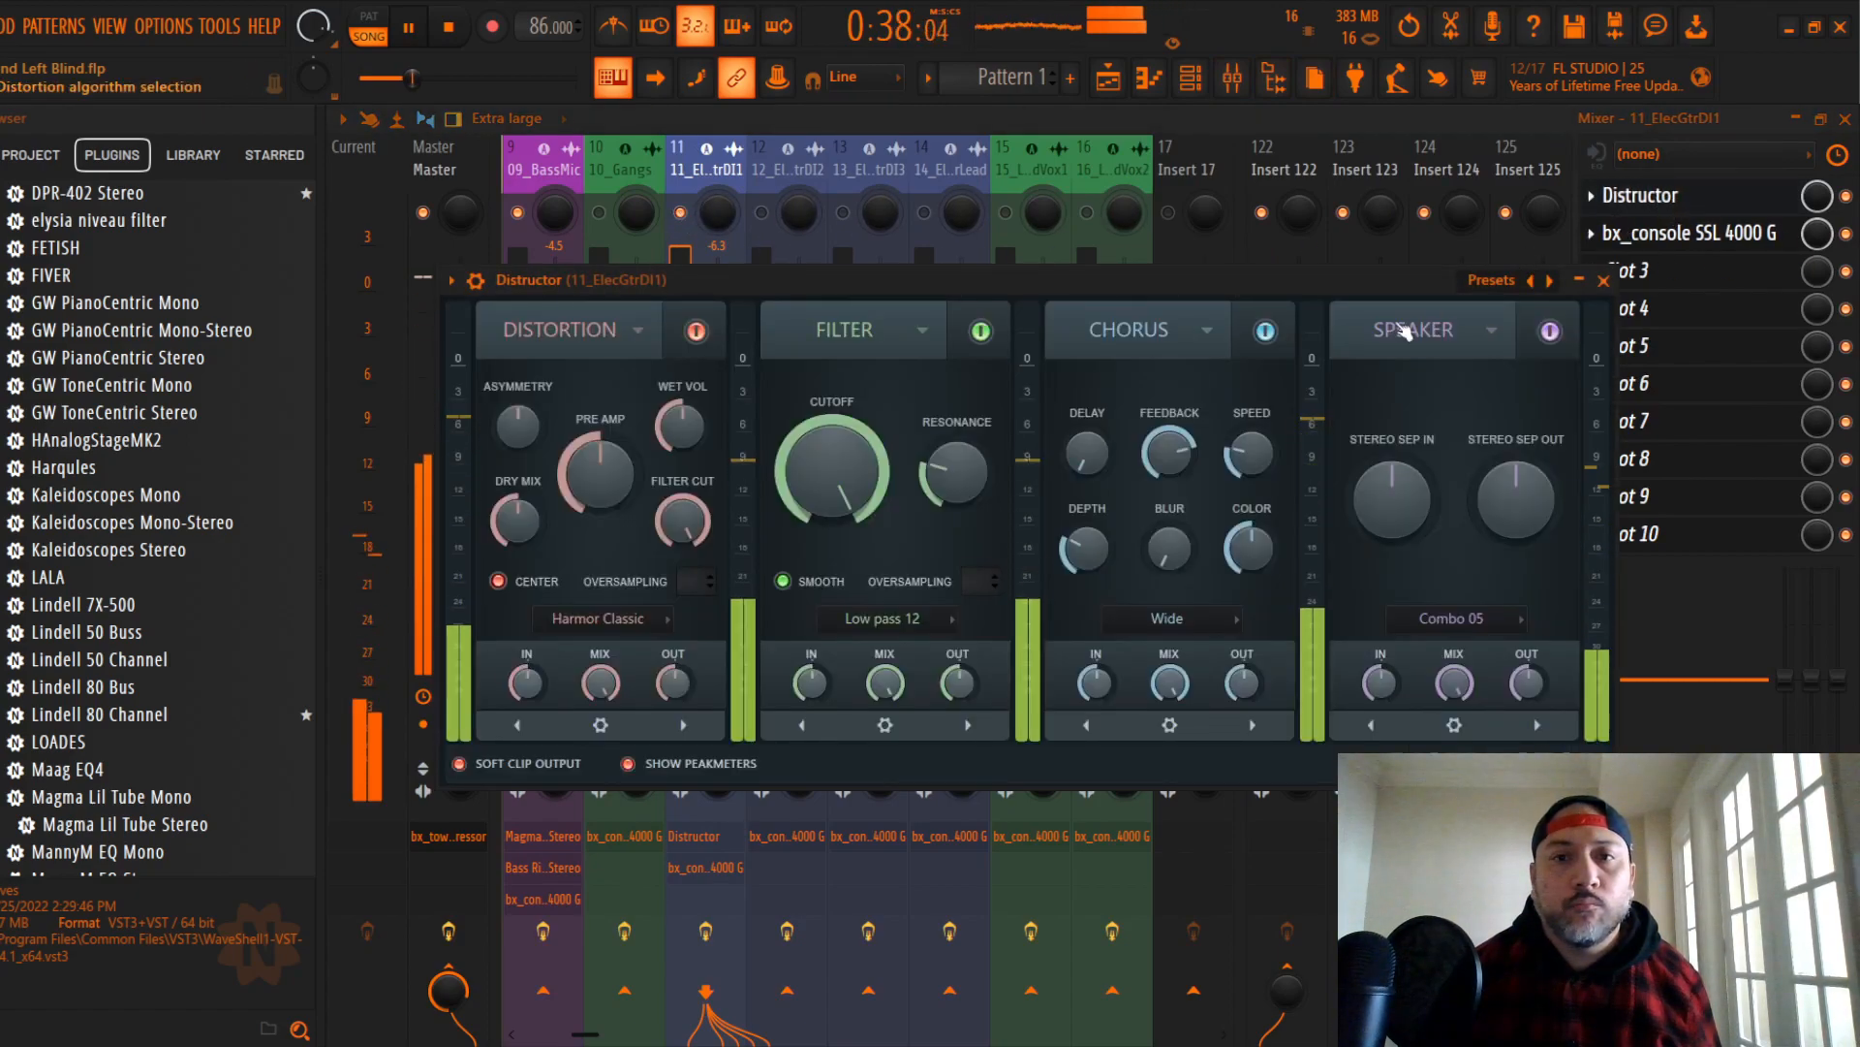
left_click(1604, 280)
left_click(1592, 196)
left_click(1620, 250)
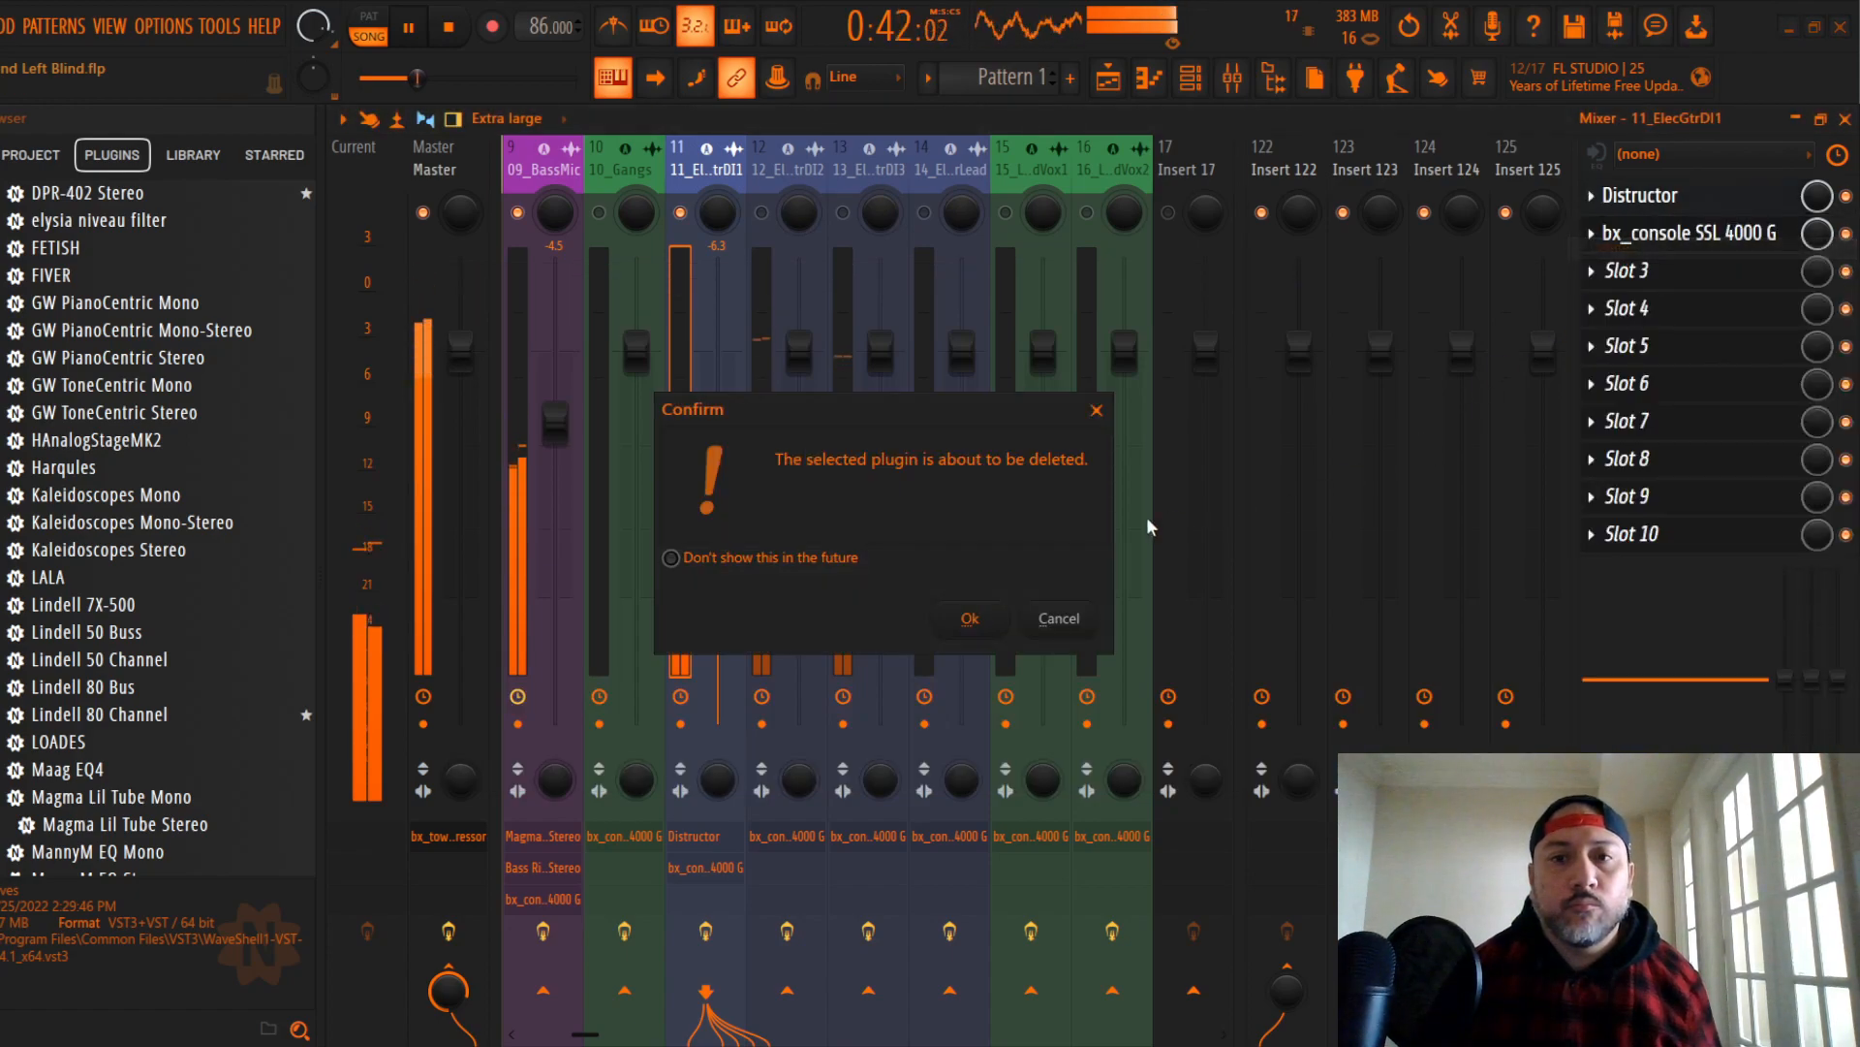
left_click(969, 621)
Step: Insert Hardcore in the first effect slot of 11_ElecGtrDI1 and lower the track's fader to -10.2 dB
left_click(1638, 195)
mouse_move(1608, 224)
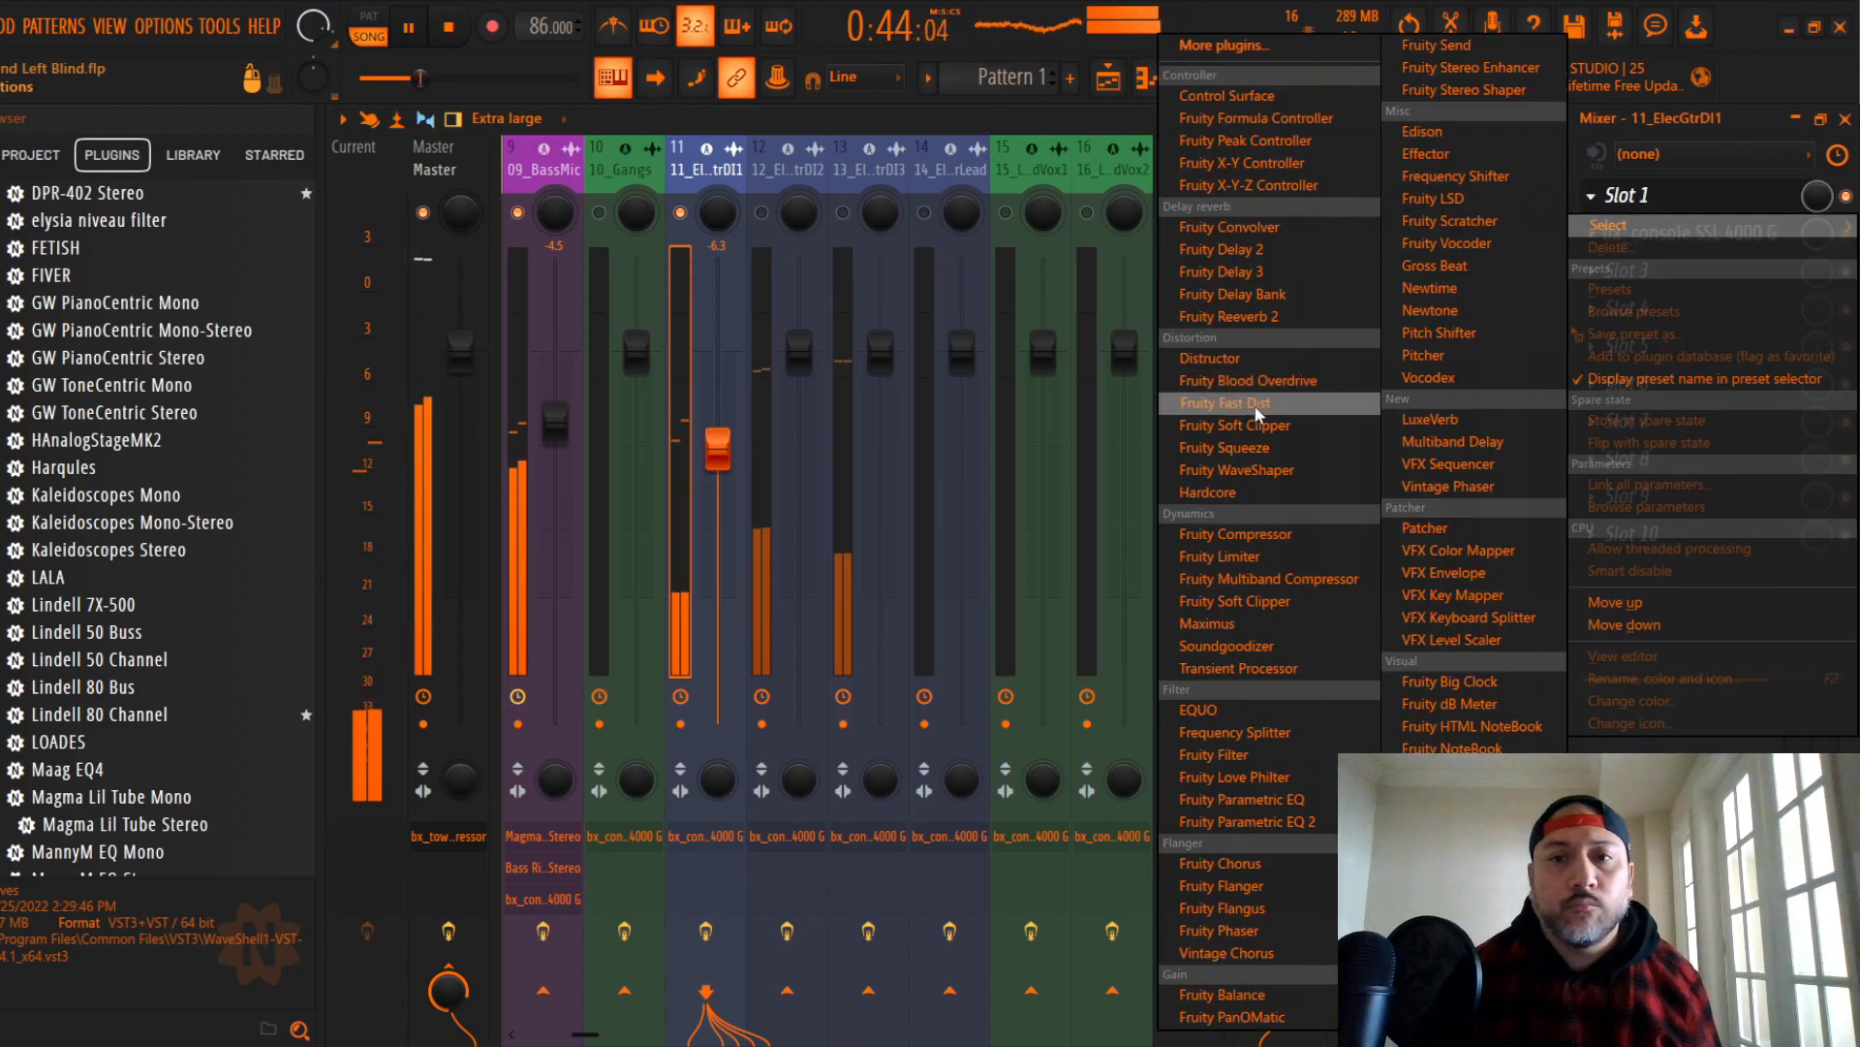
left_click(1249, 484)
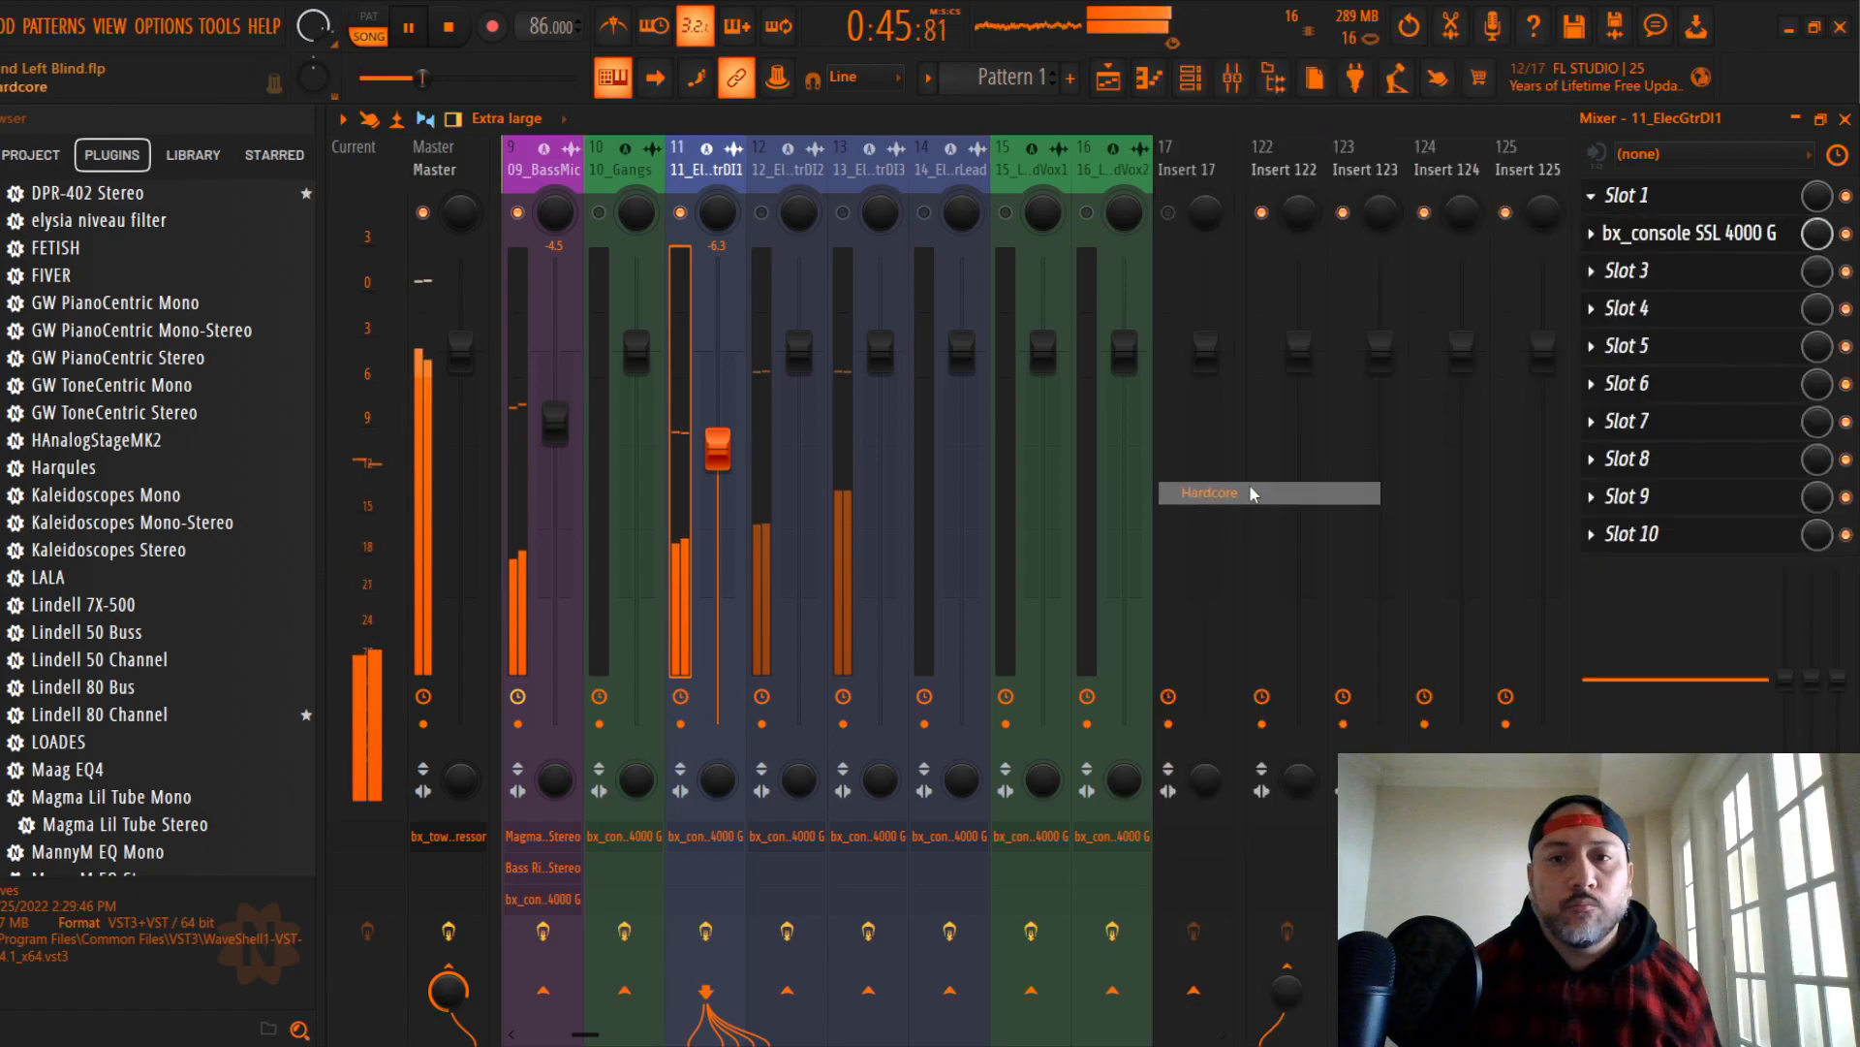
left_click(1402, 280)
left_click_drag(717, 456, 717, 504)
Step: Audition Hardcore's presets on 11_ElecGtrDI1 and keep Alien Surfing Lead
left_click(1653, 196)
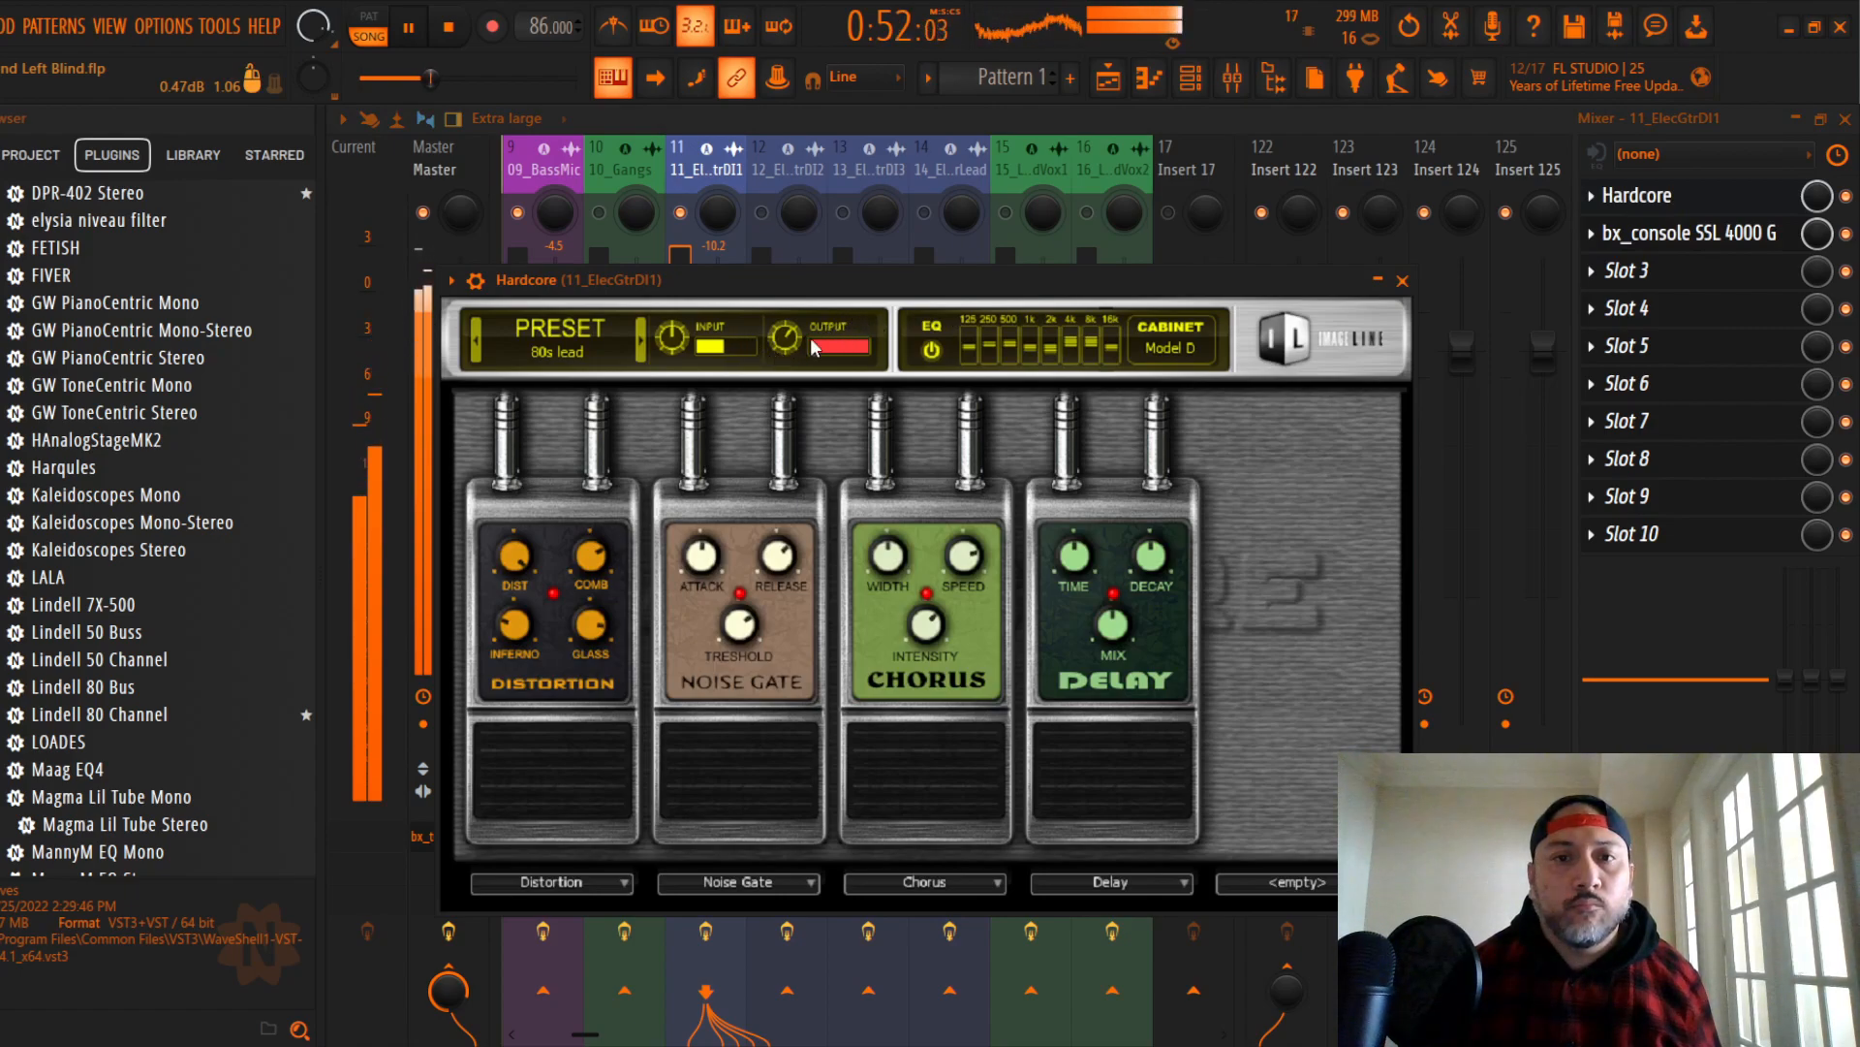
left_click(641, 349)
left_click(641, 349)
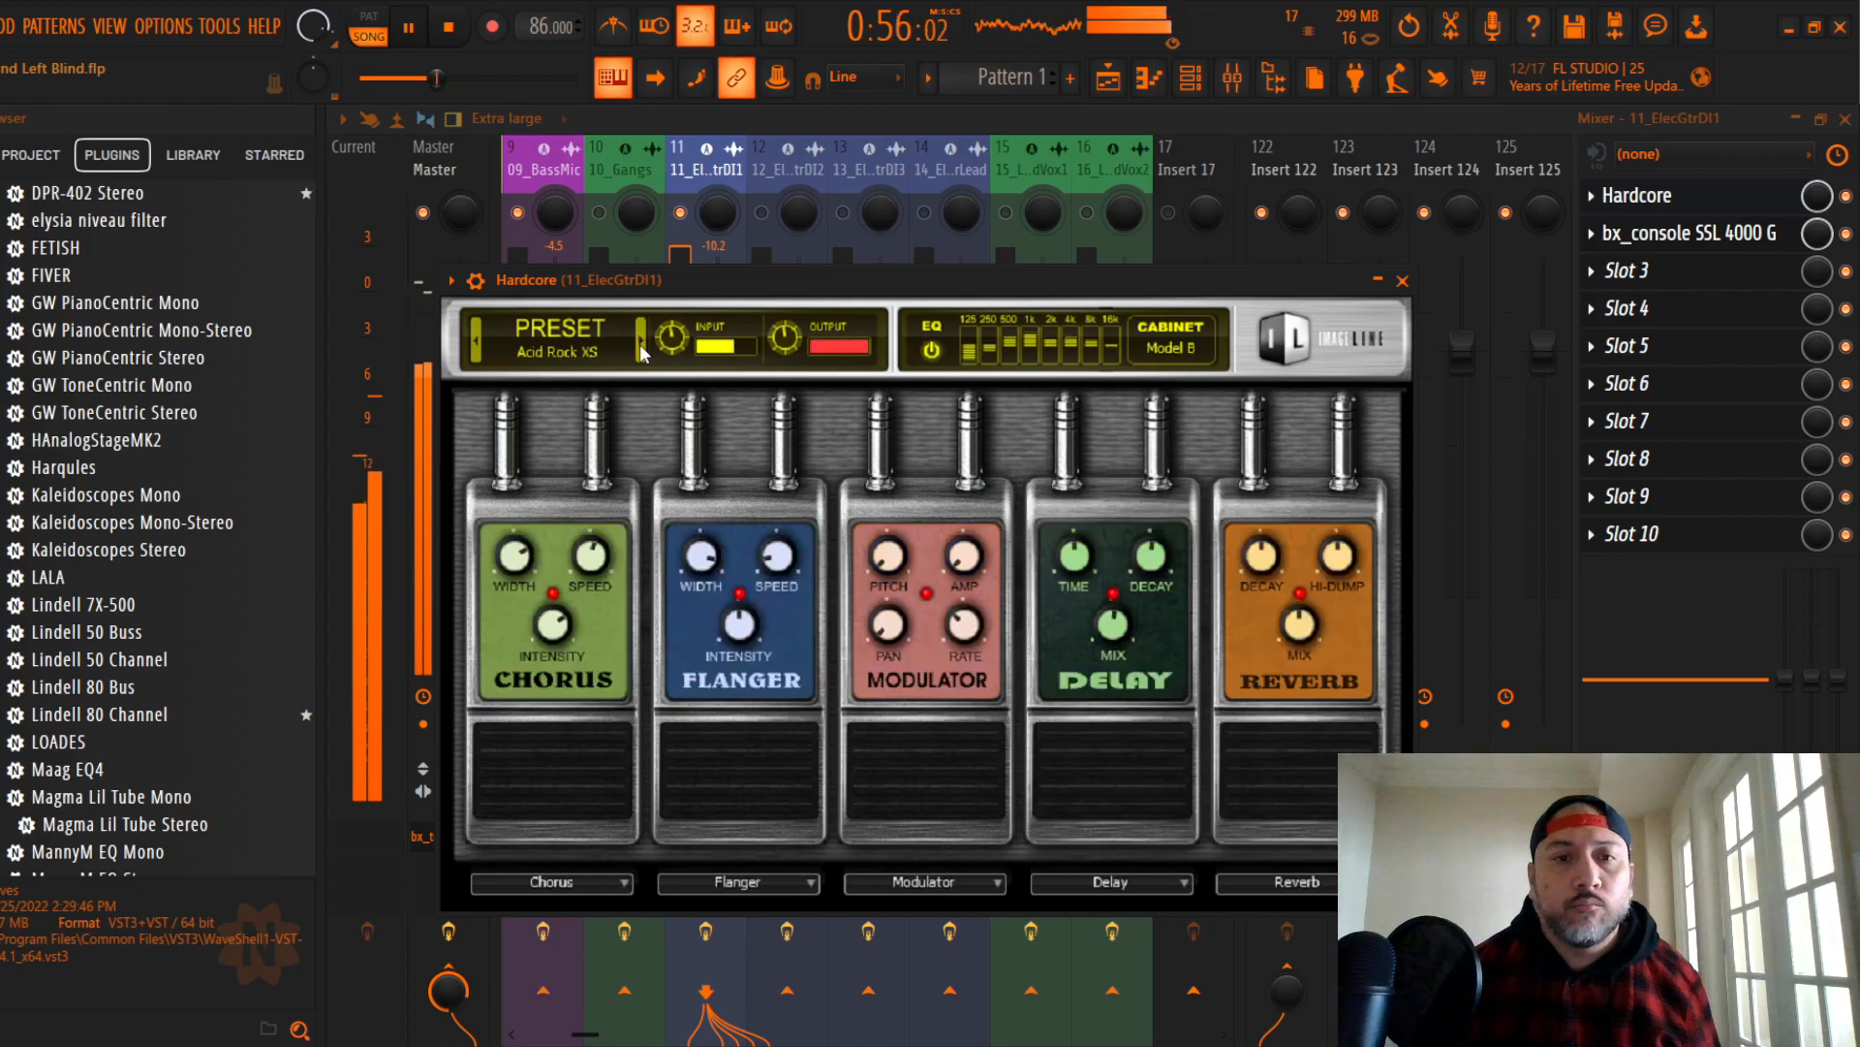
left_click(640, 349)
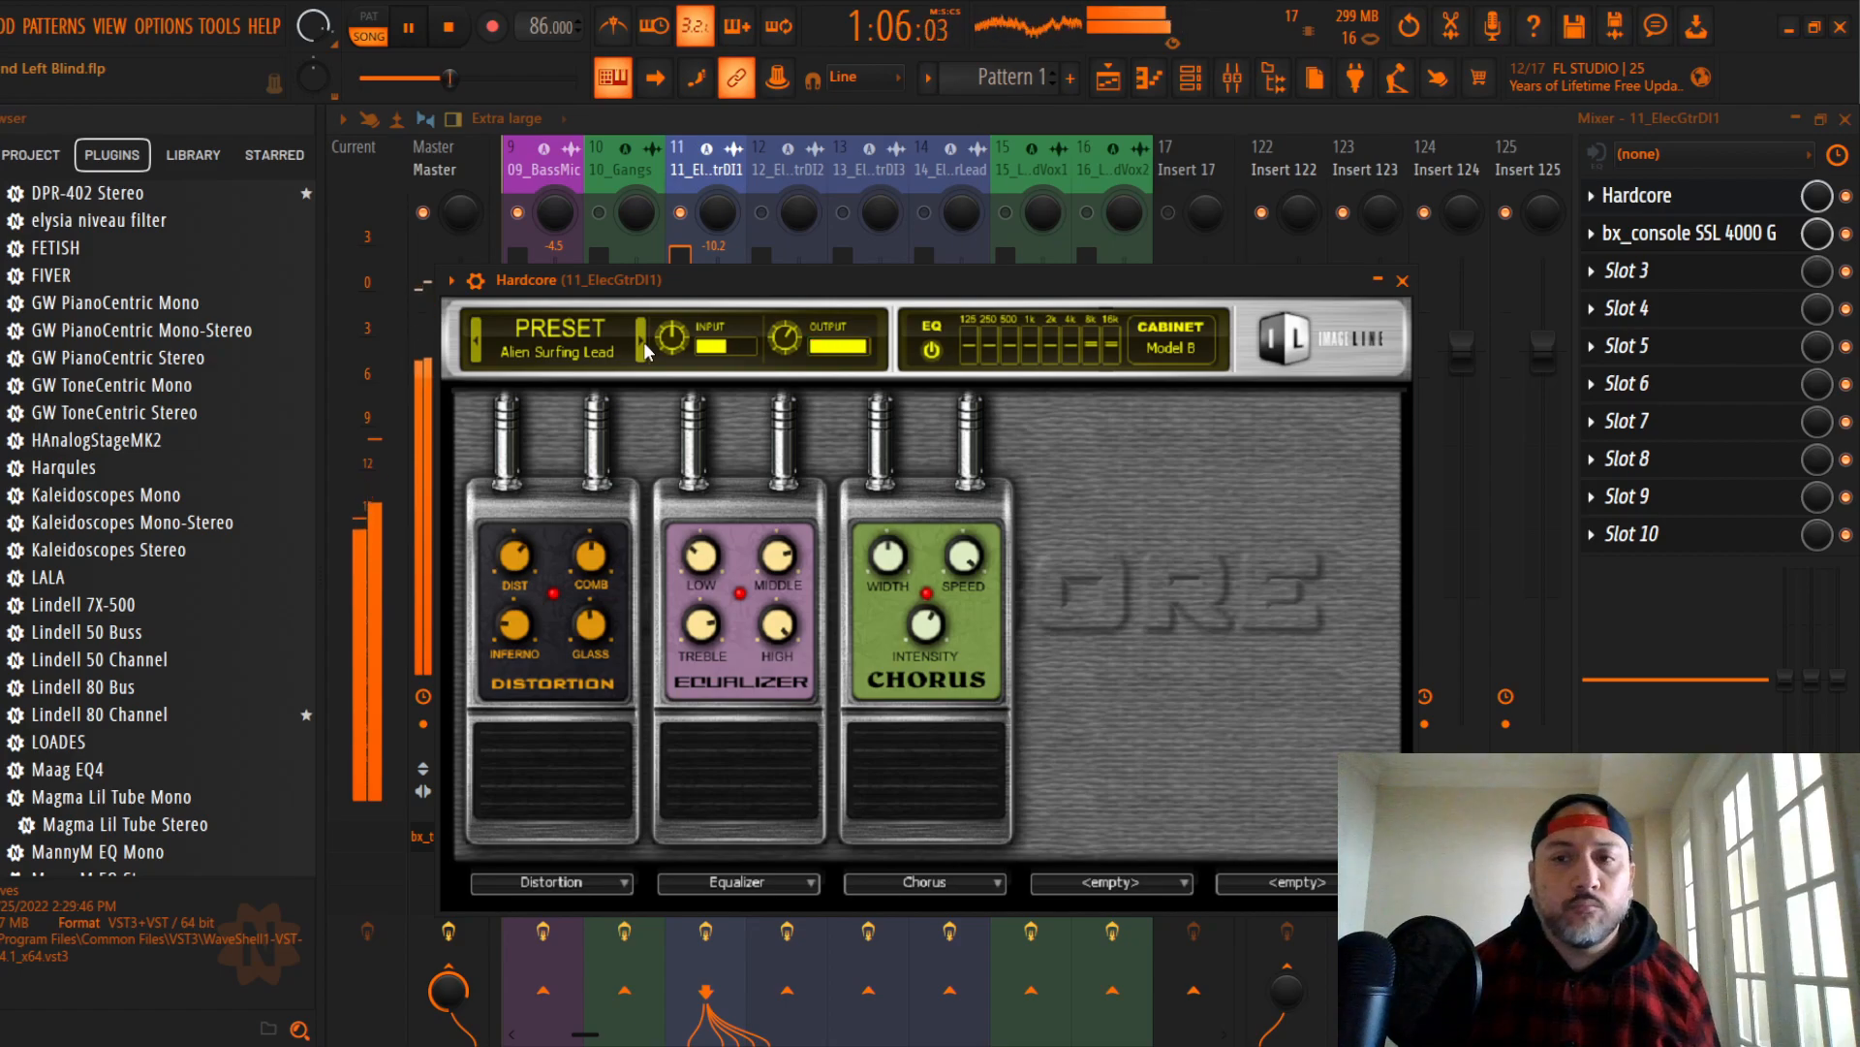
left_click_drag(790, 291, 928, 262)
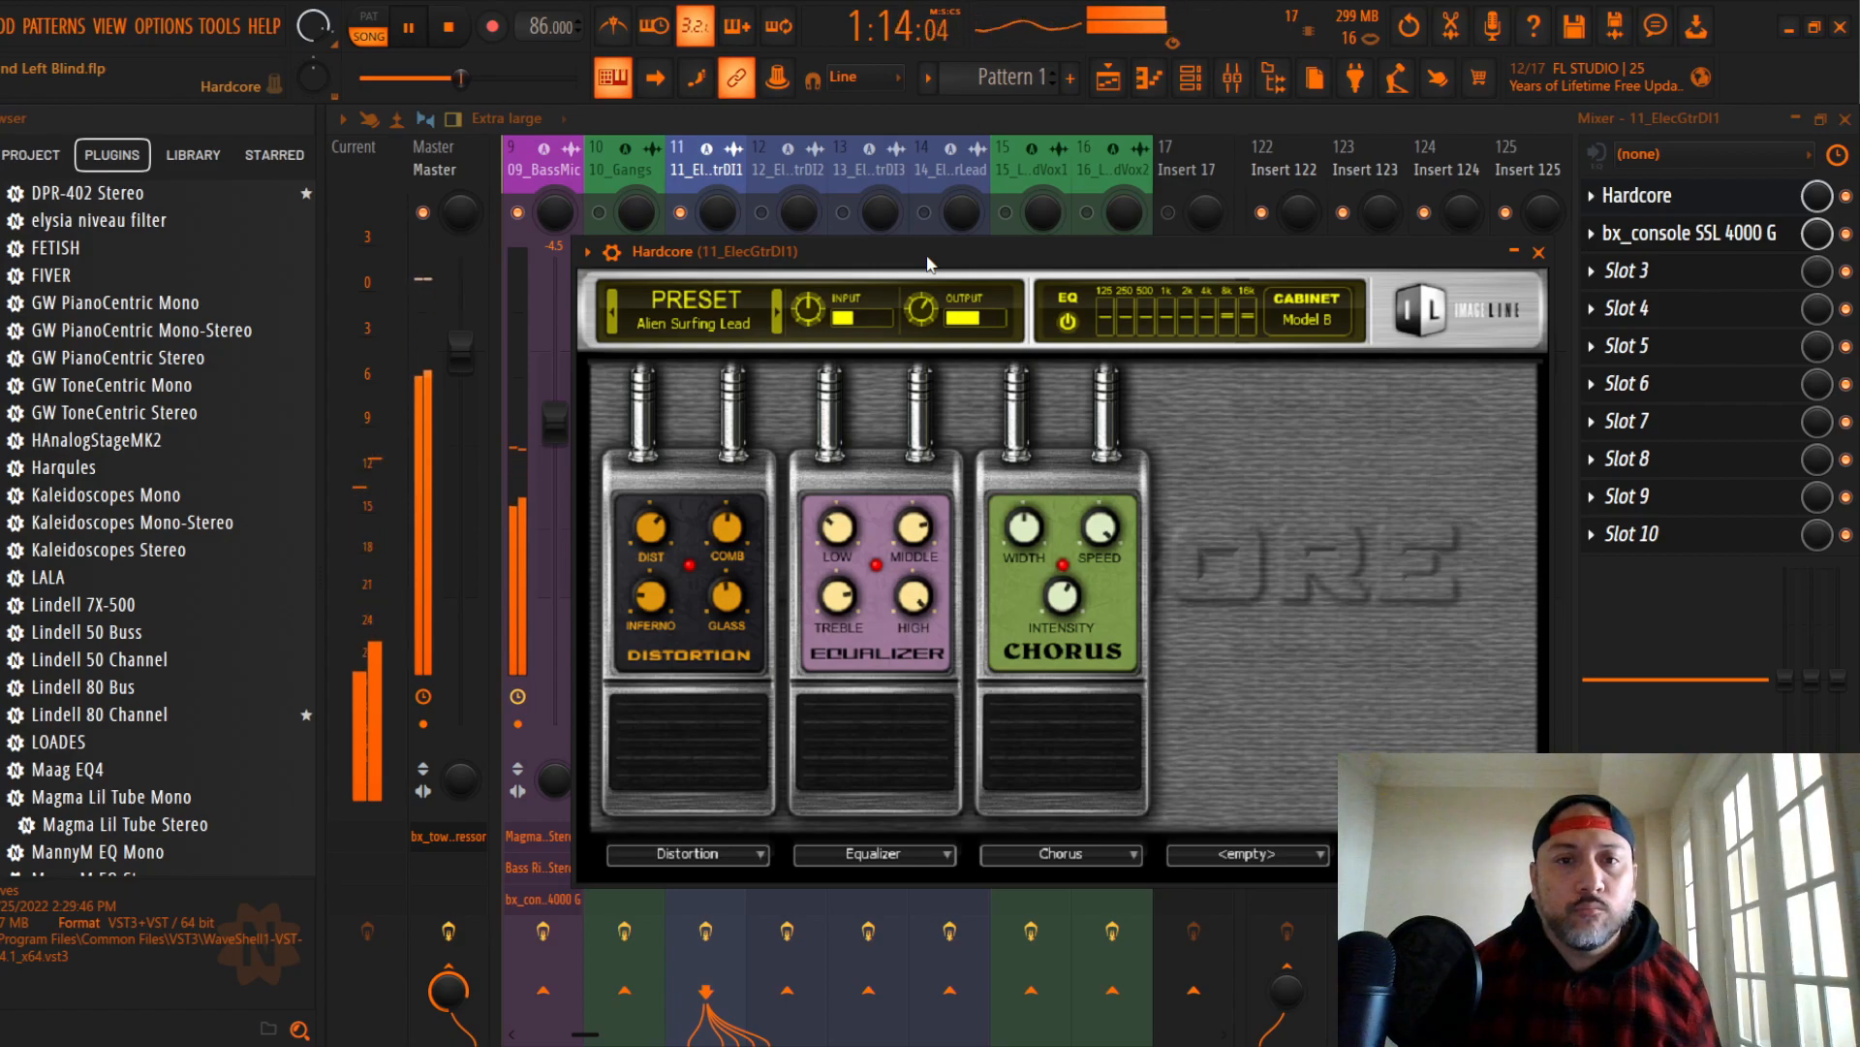
left_click(1539, 253)
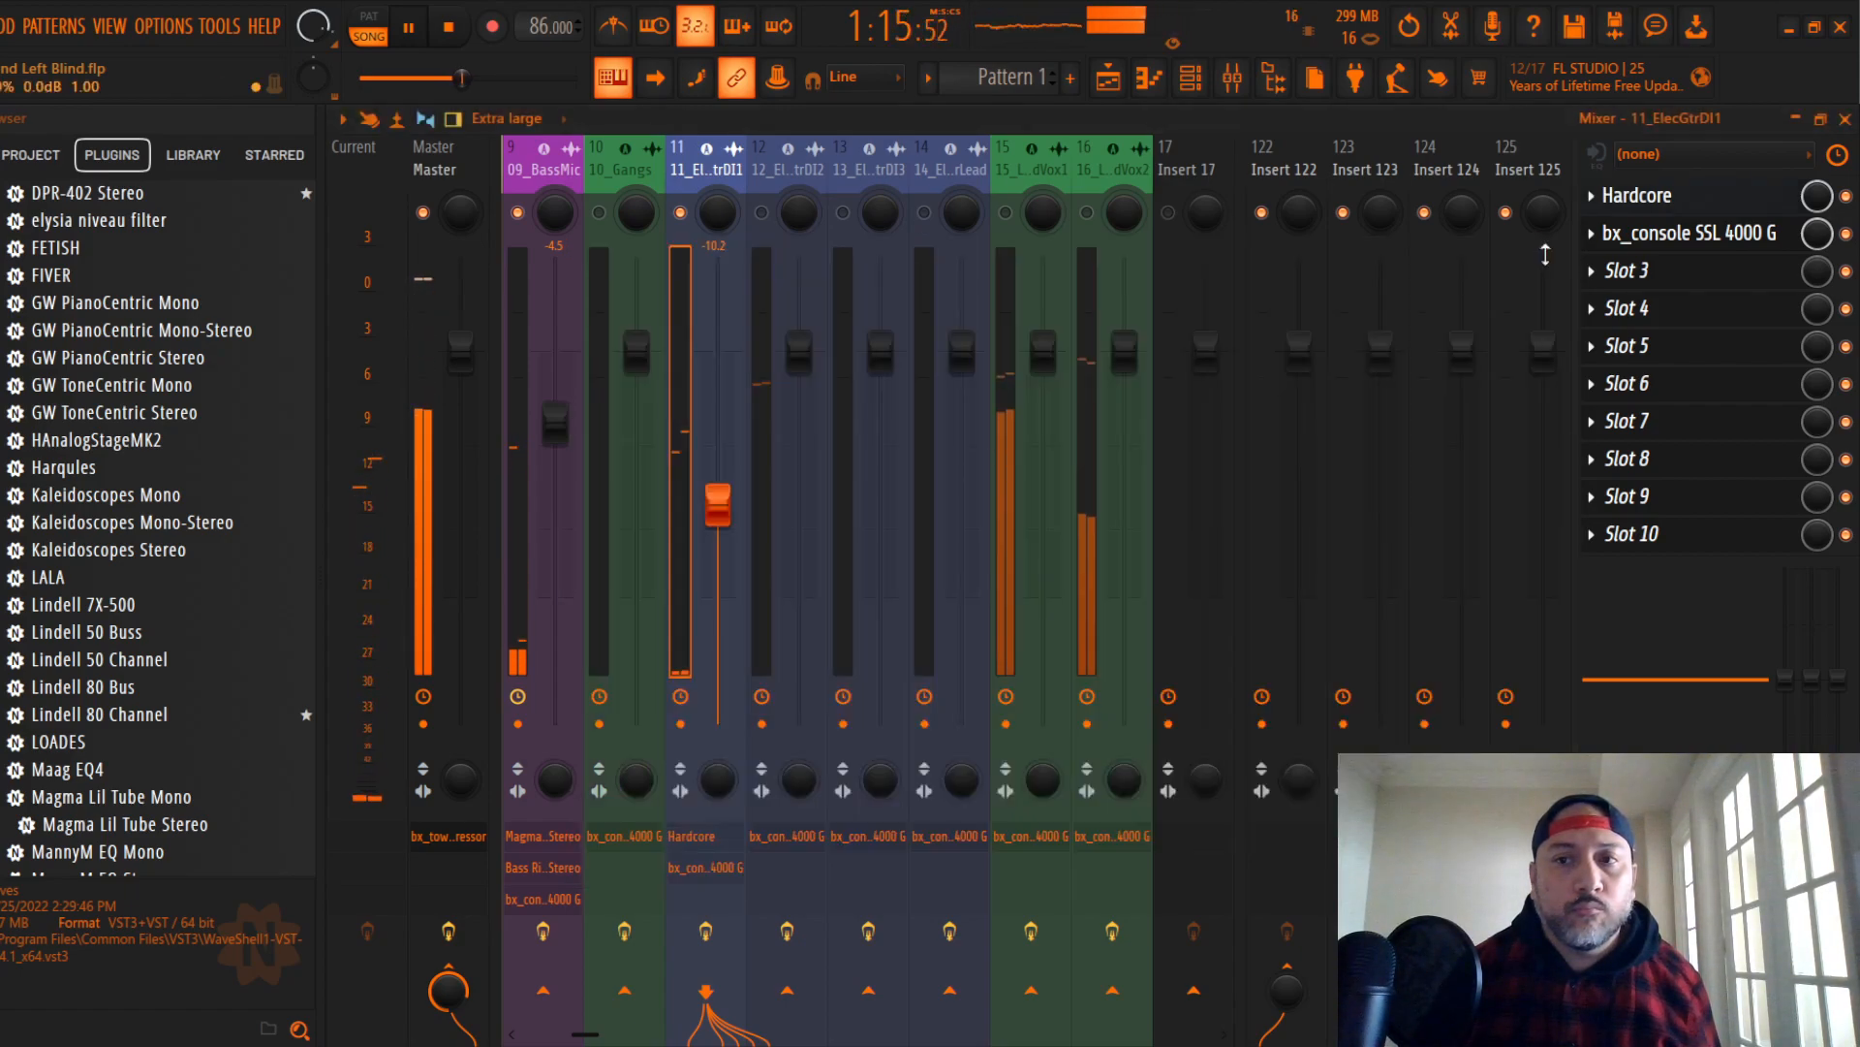
Step: On 11_ElecGtrDI1's bx_console SSL 4000 G, set the HF and HMF gains to 0.0 dB and the LF gain to -2.4 dB
left_click(1686, 235)
left_click_drag(775, 260, 775, 281)
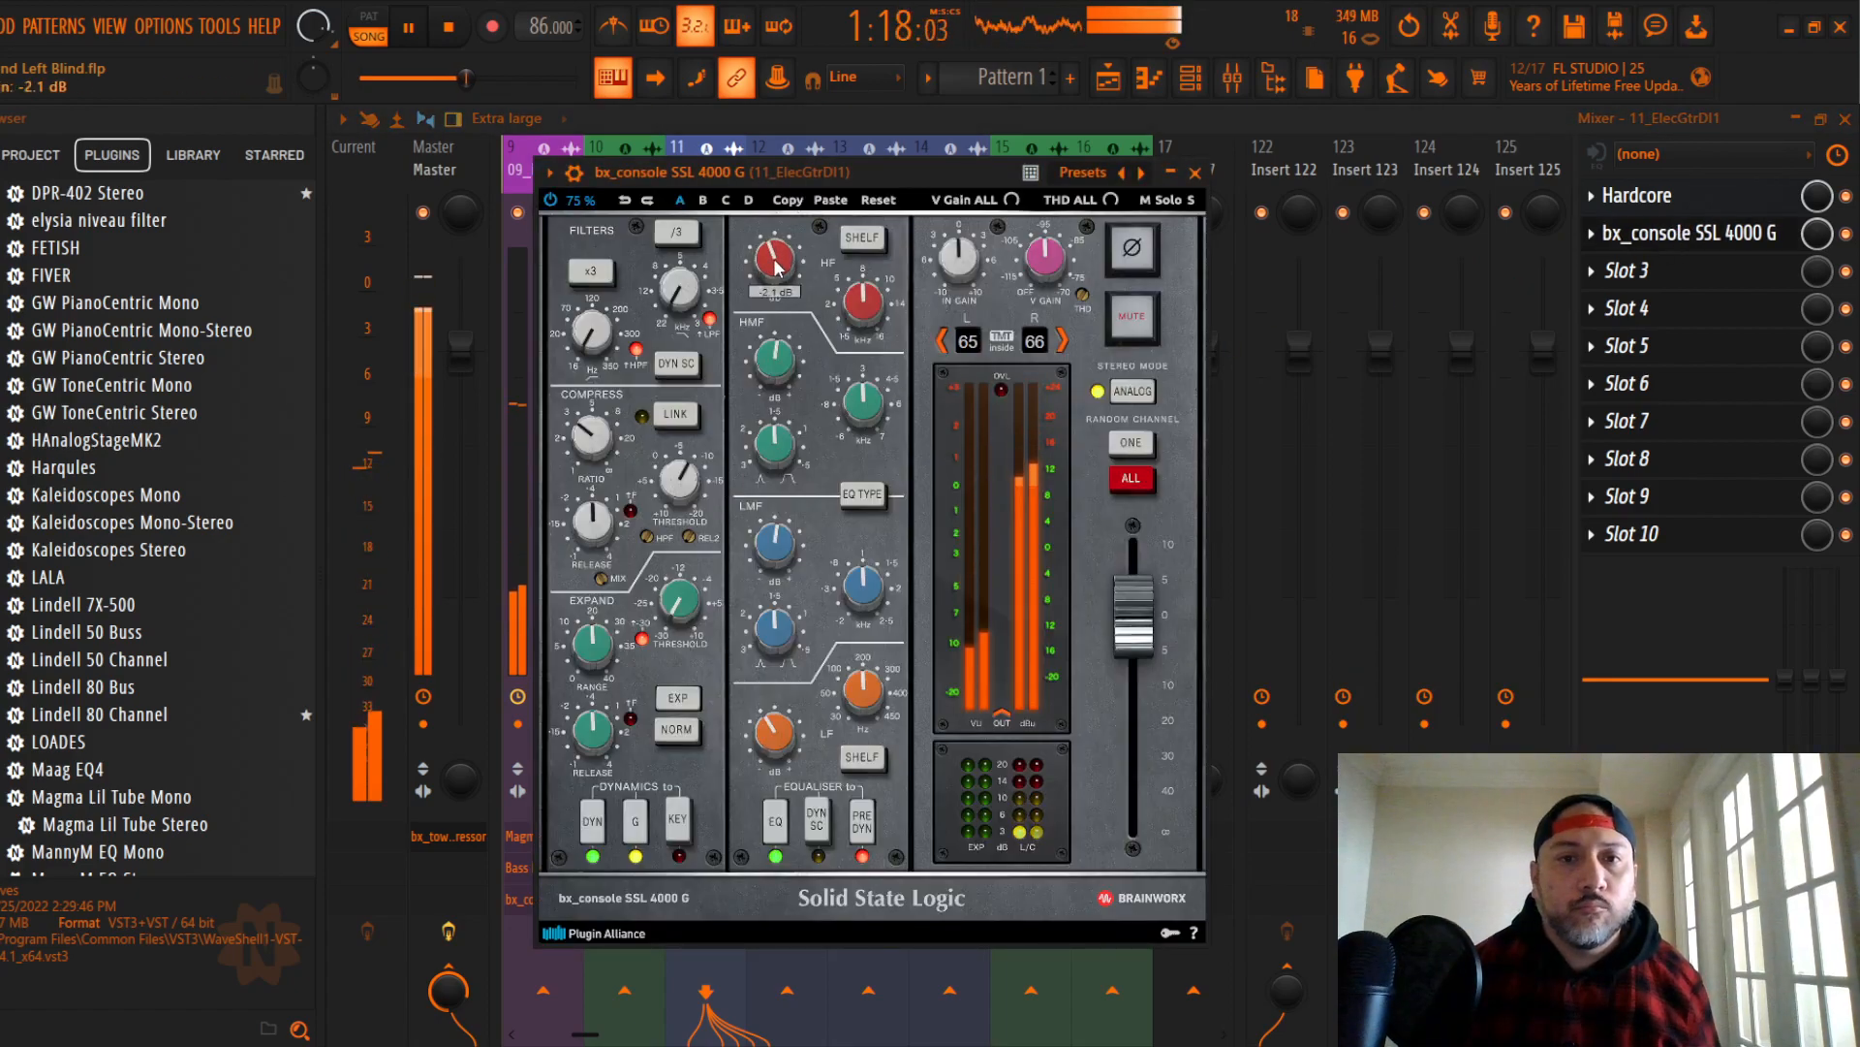
left_click_drag(780, 360, 781, 272)
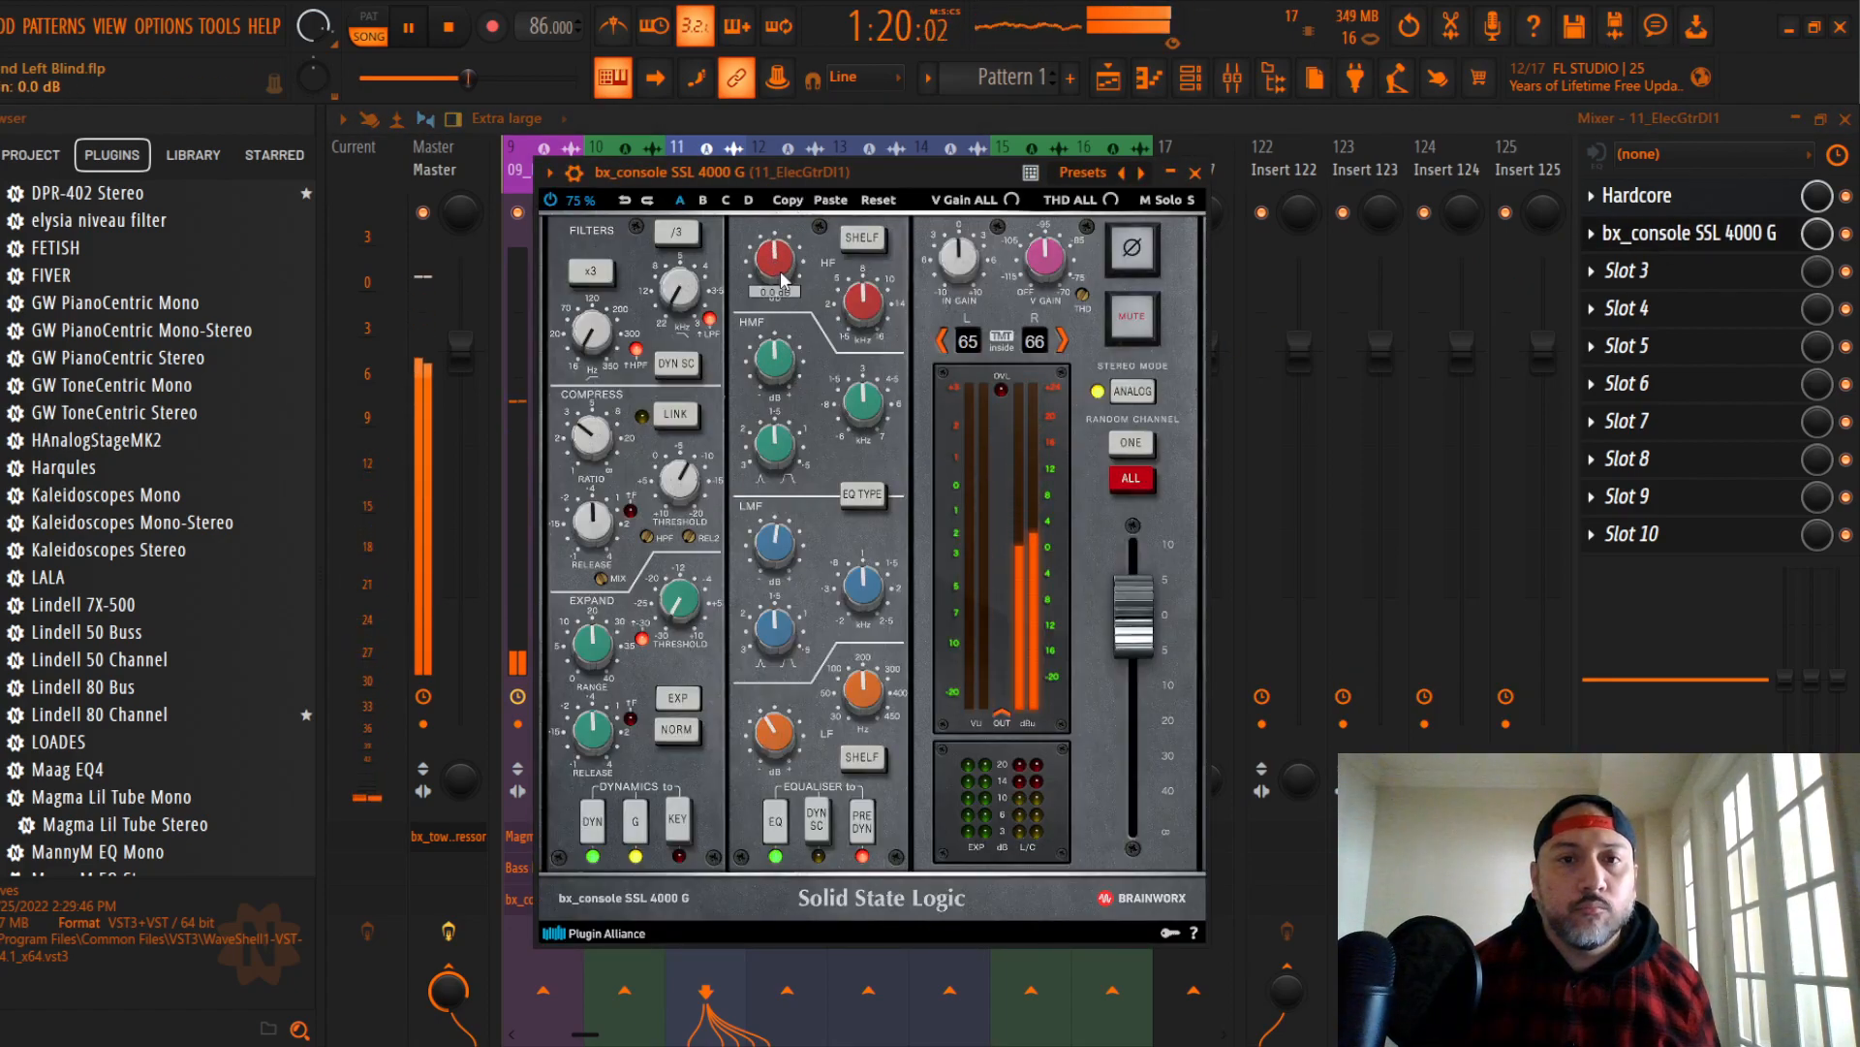
left_click_drag(775, 729, 775, 737)
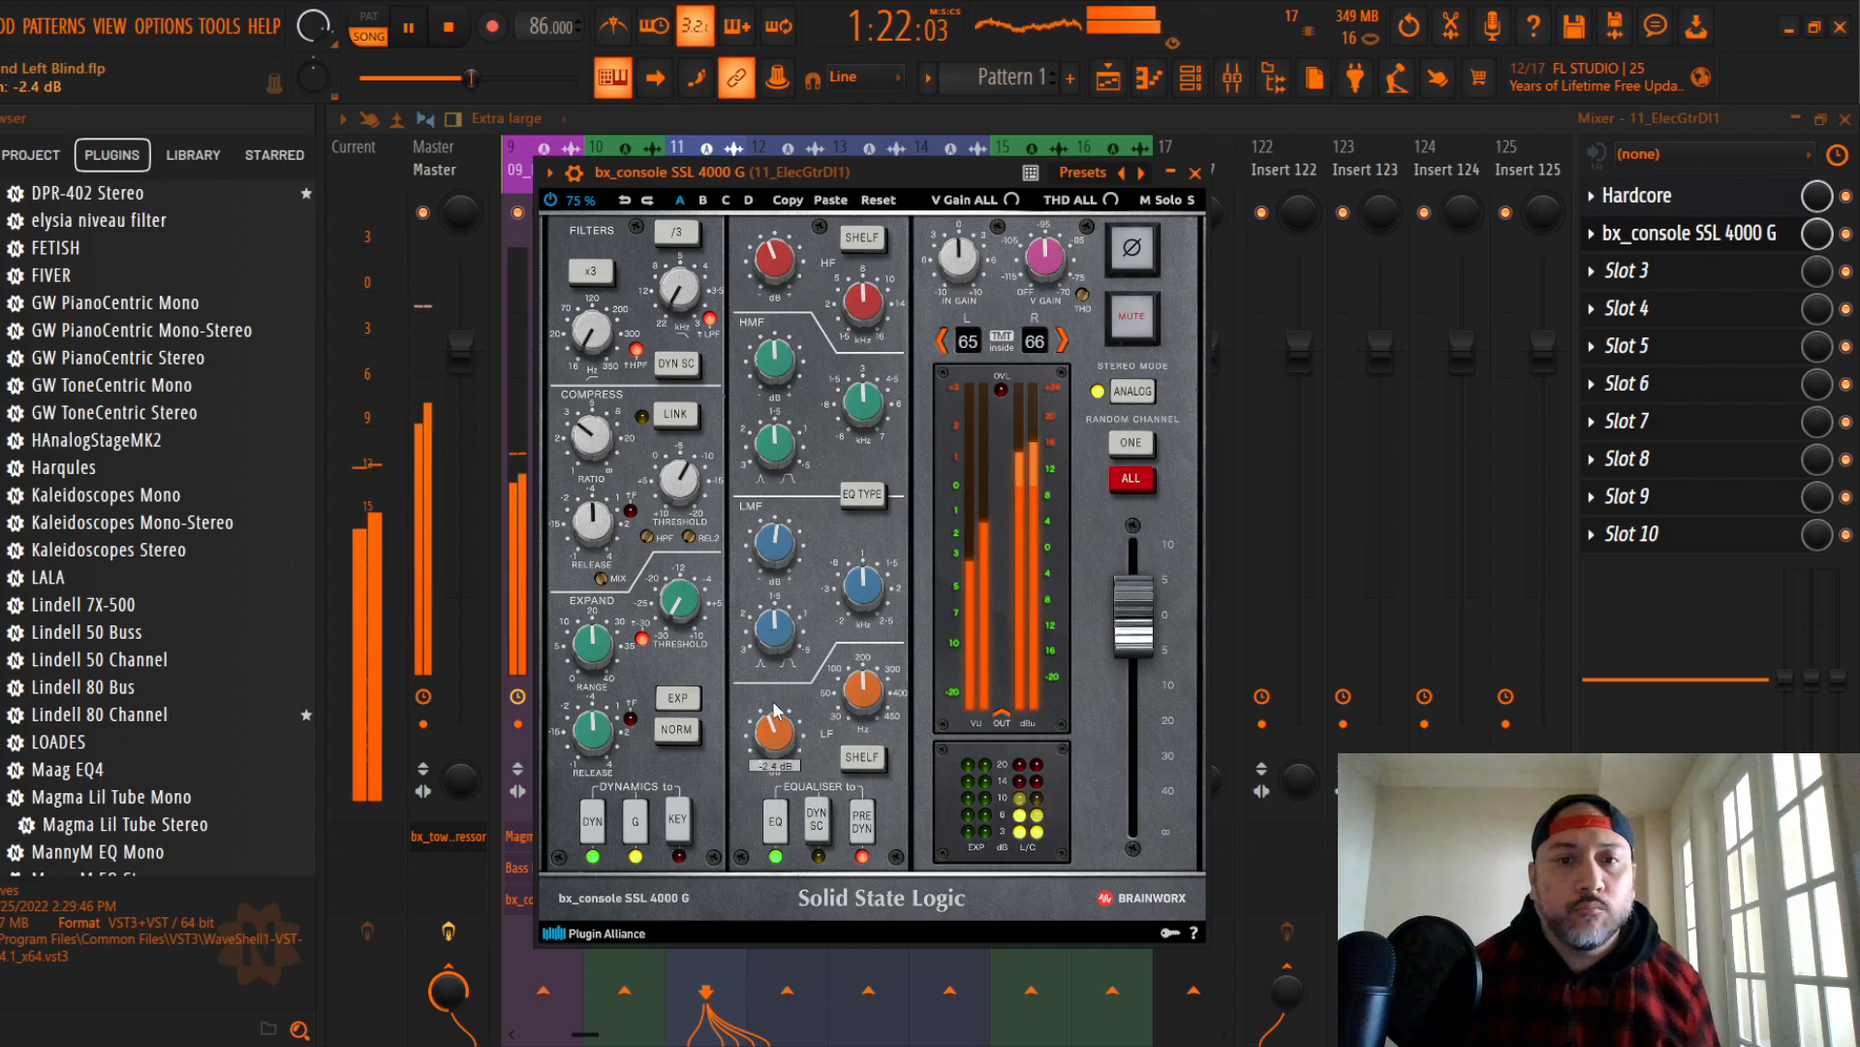
mouse_move(781, 369)
left_mouse_down()
mouse_move(772, 260)
mouse_move(786, 355)
left_mouse_up()
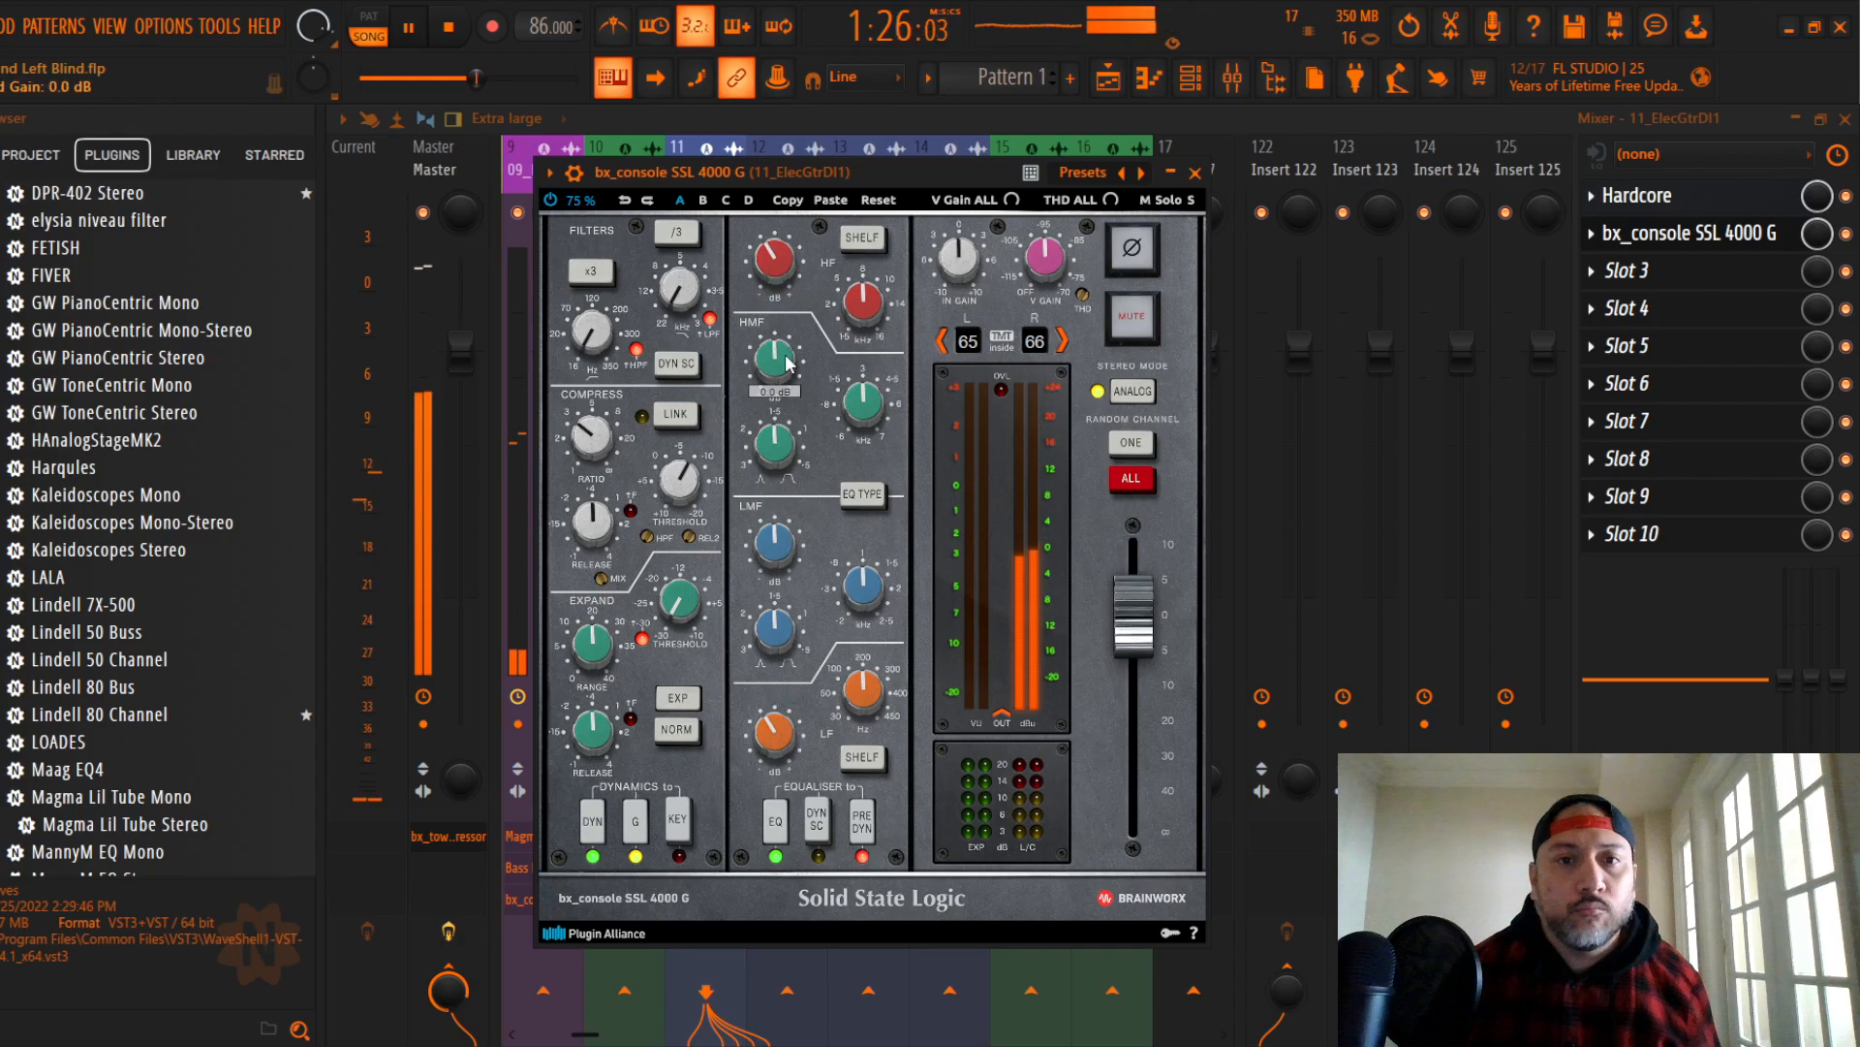
Step: Switch Hardcore on 11_ElecGtrDI1 to the Alien Surfing rhythm preset and play the song with it
left_click(1194, 172)
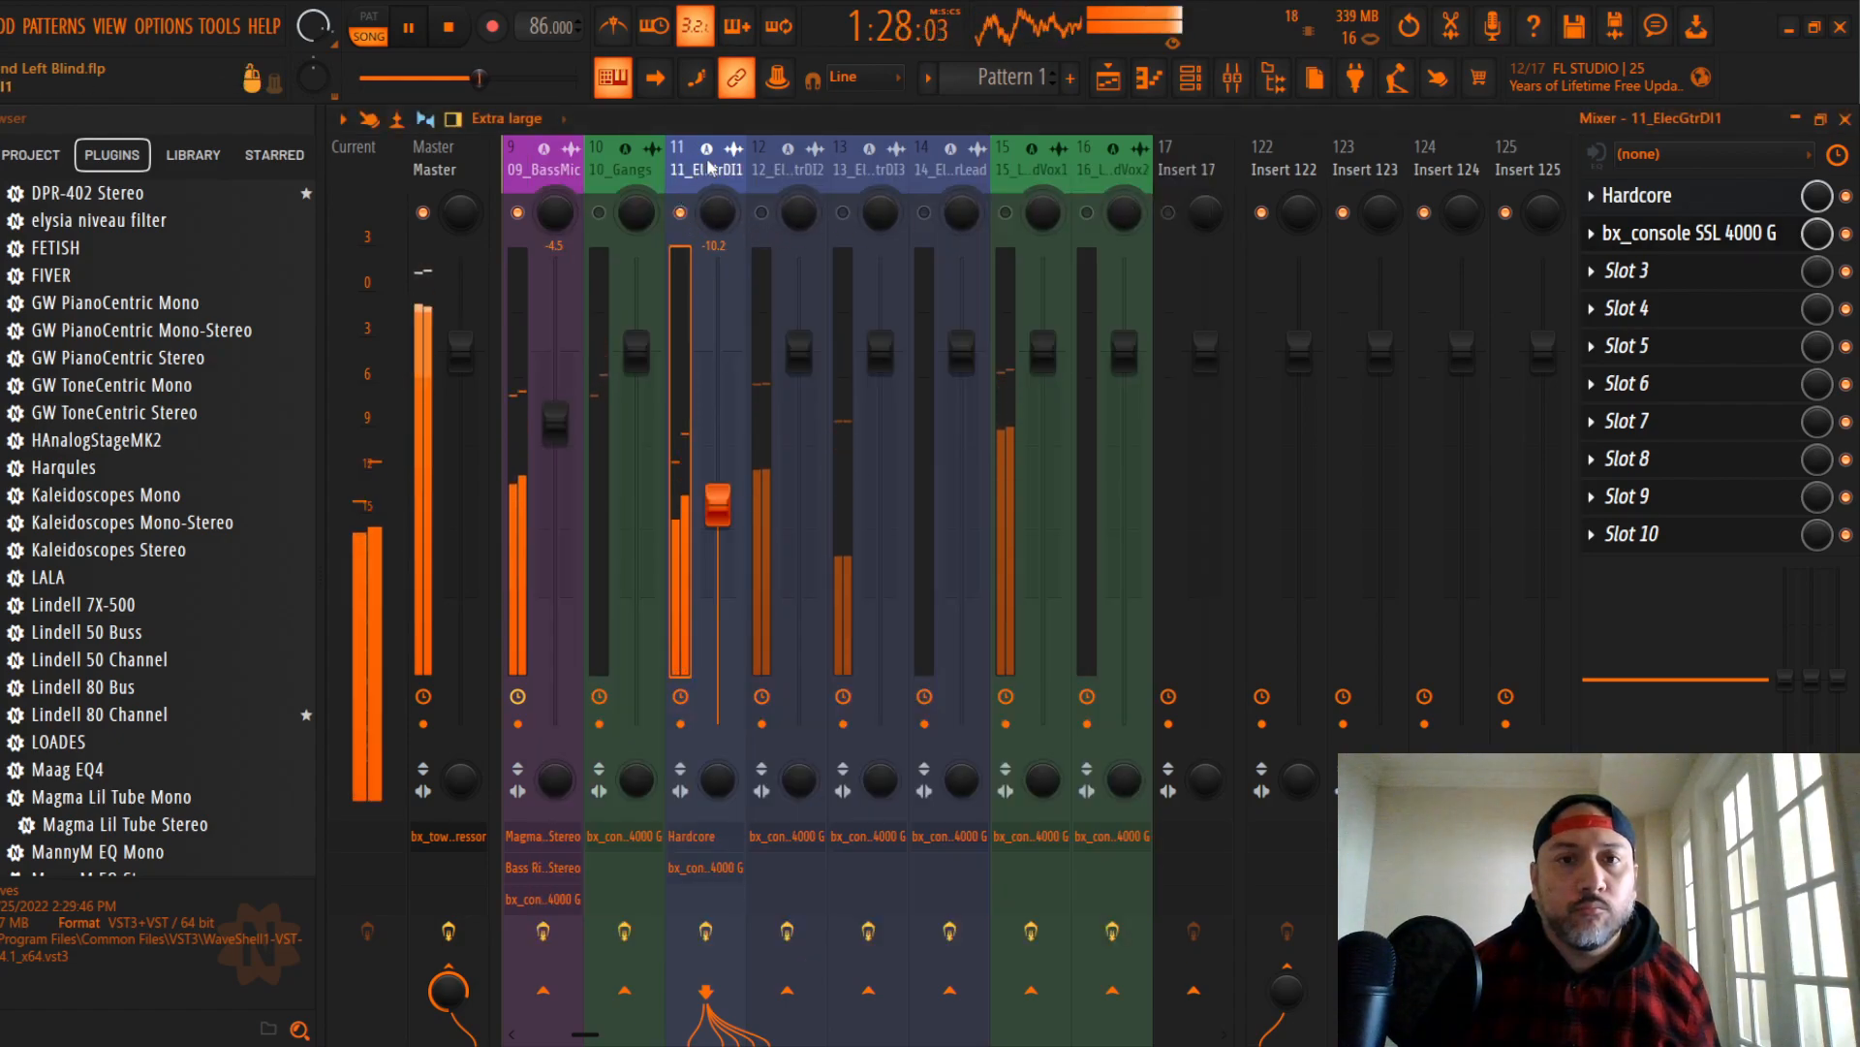
left_click(1637, 195)
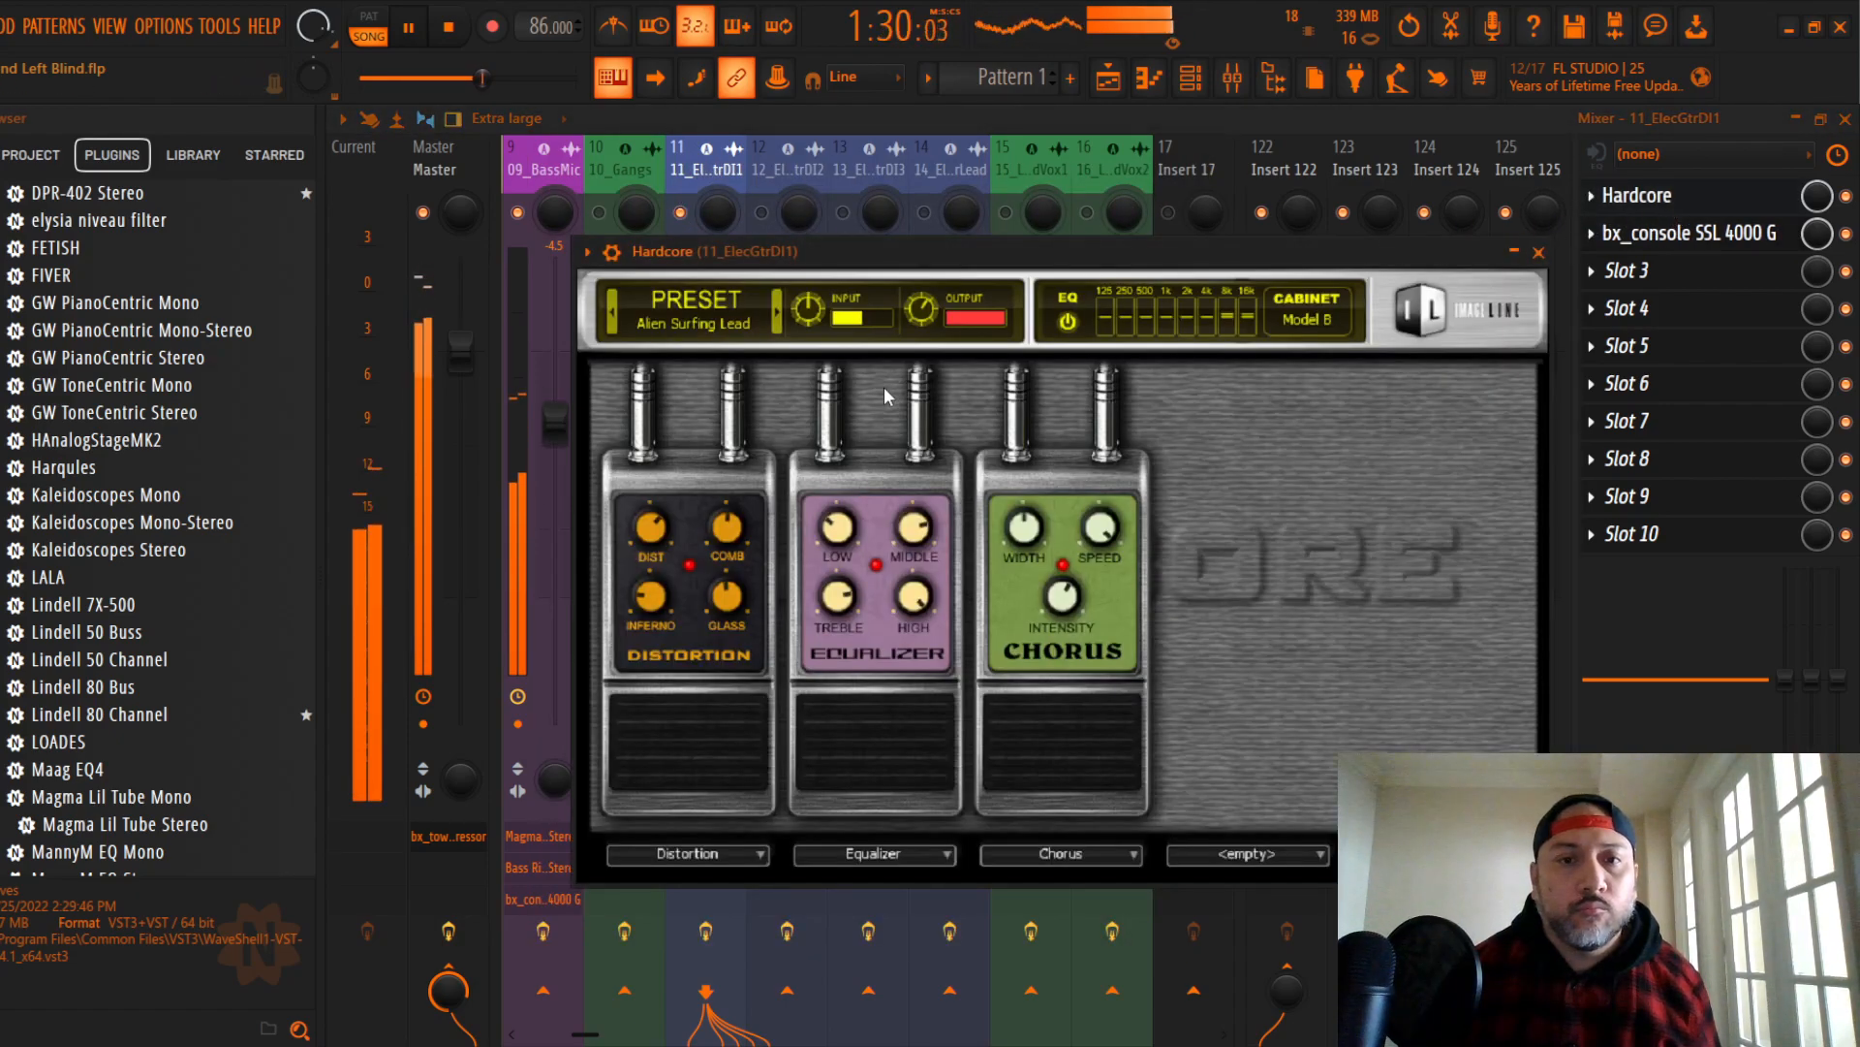
key("space")
left_click(778, 312)
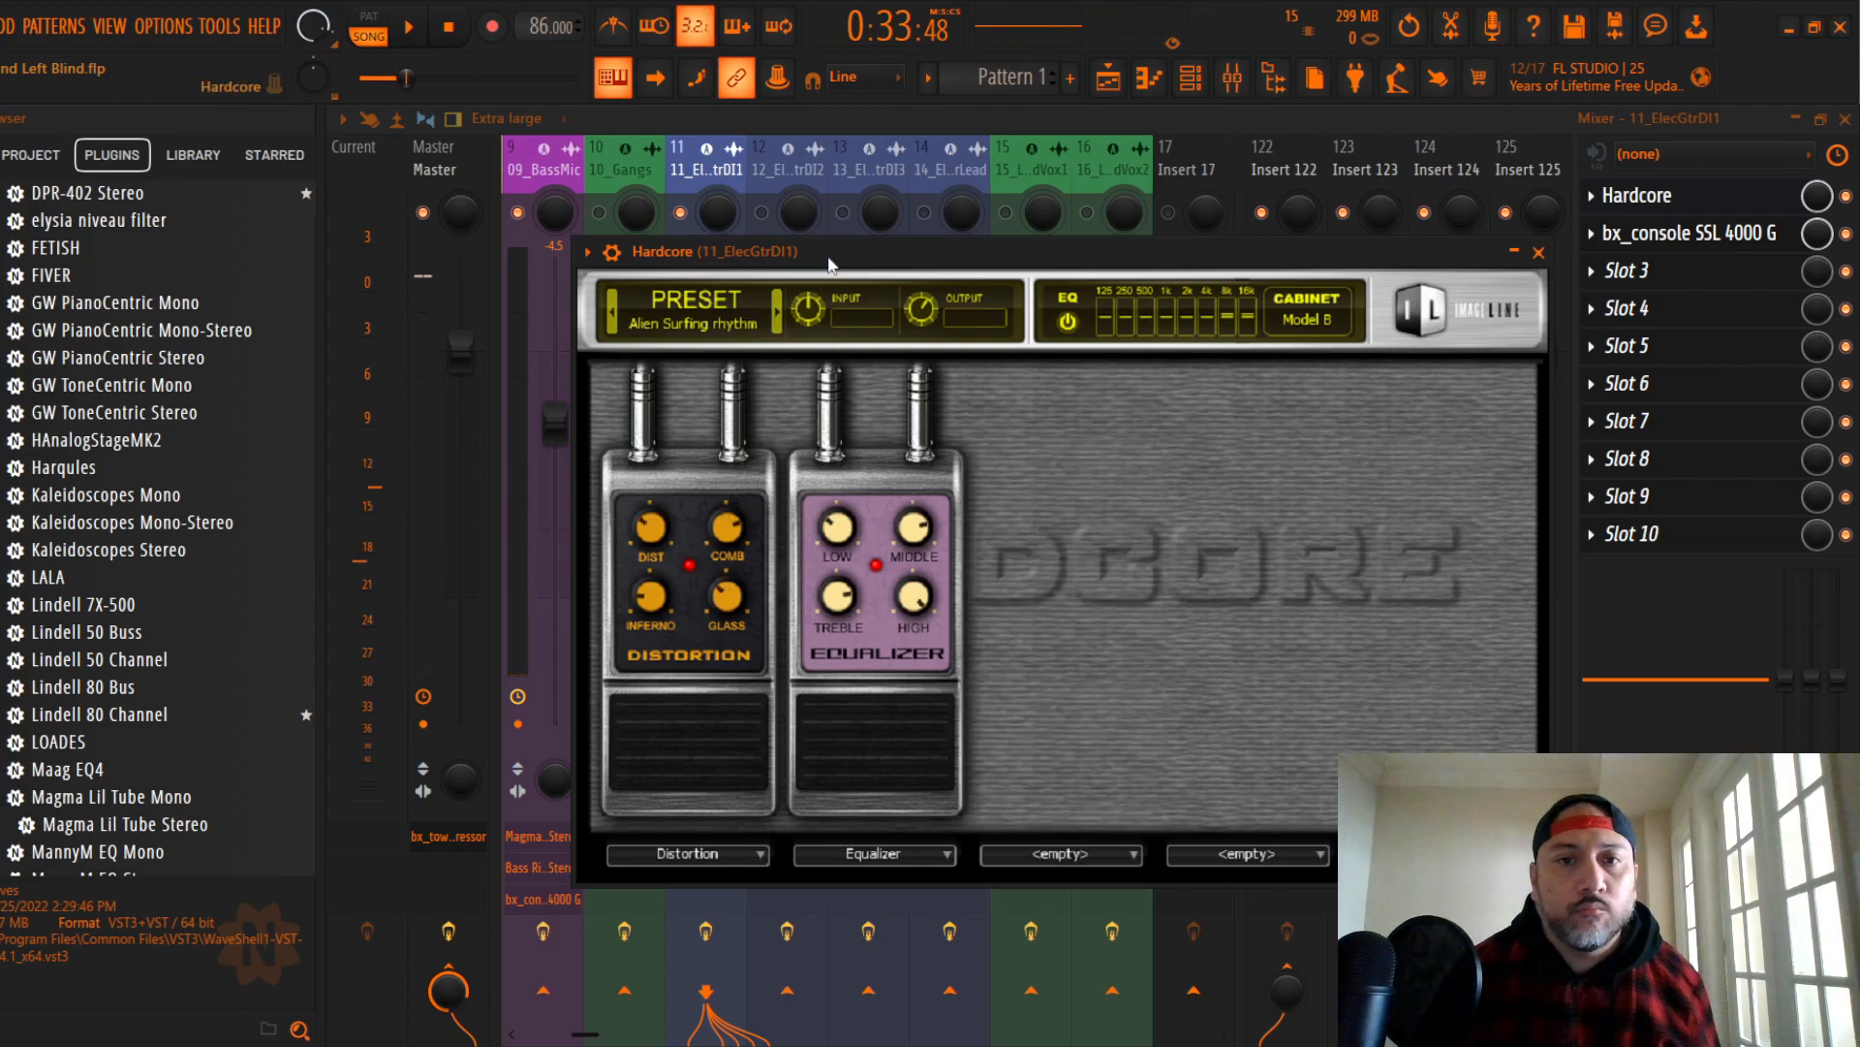
key("space")
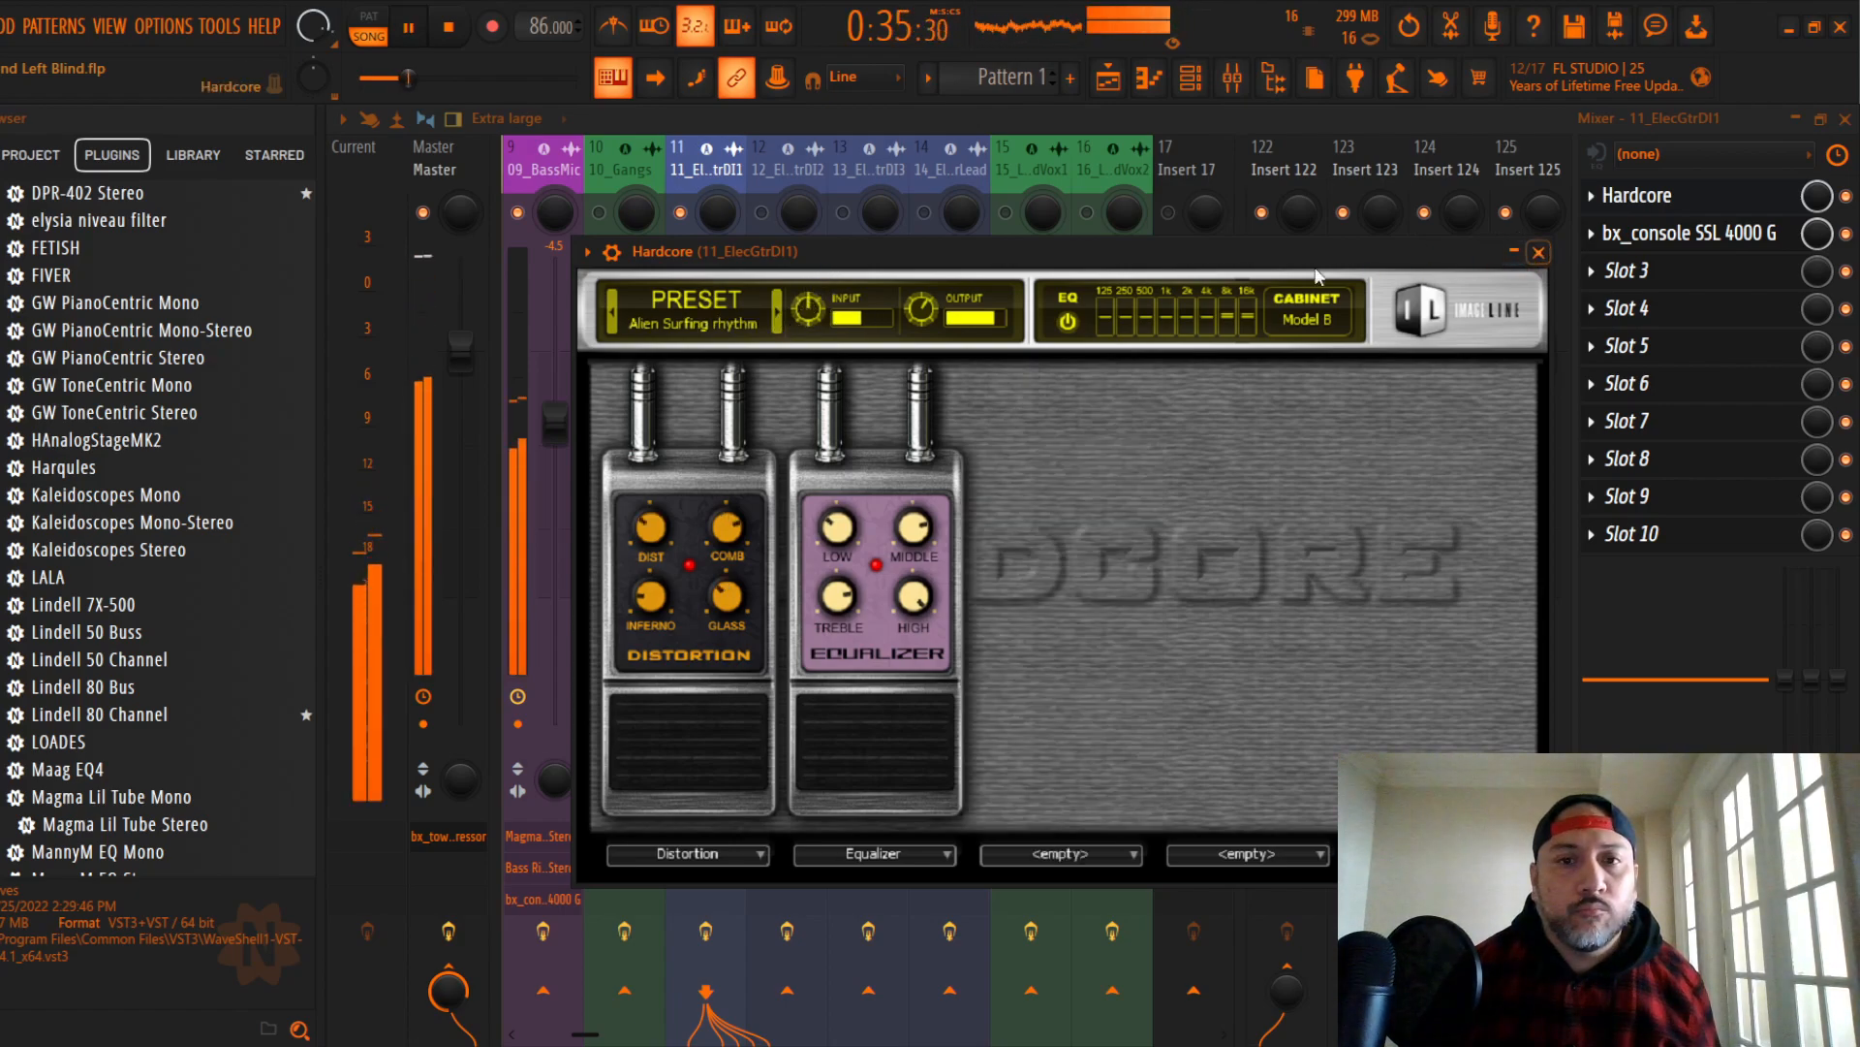
left_click(1539, 253)
Step: Raise the 11_ElecGtrDI1 fader to -7.4 dB, checking the track's bx_console SSL 4000 G along the way
left_click_drag(717, 534, 717, 476)
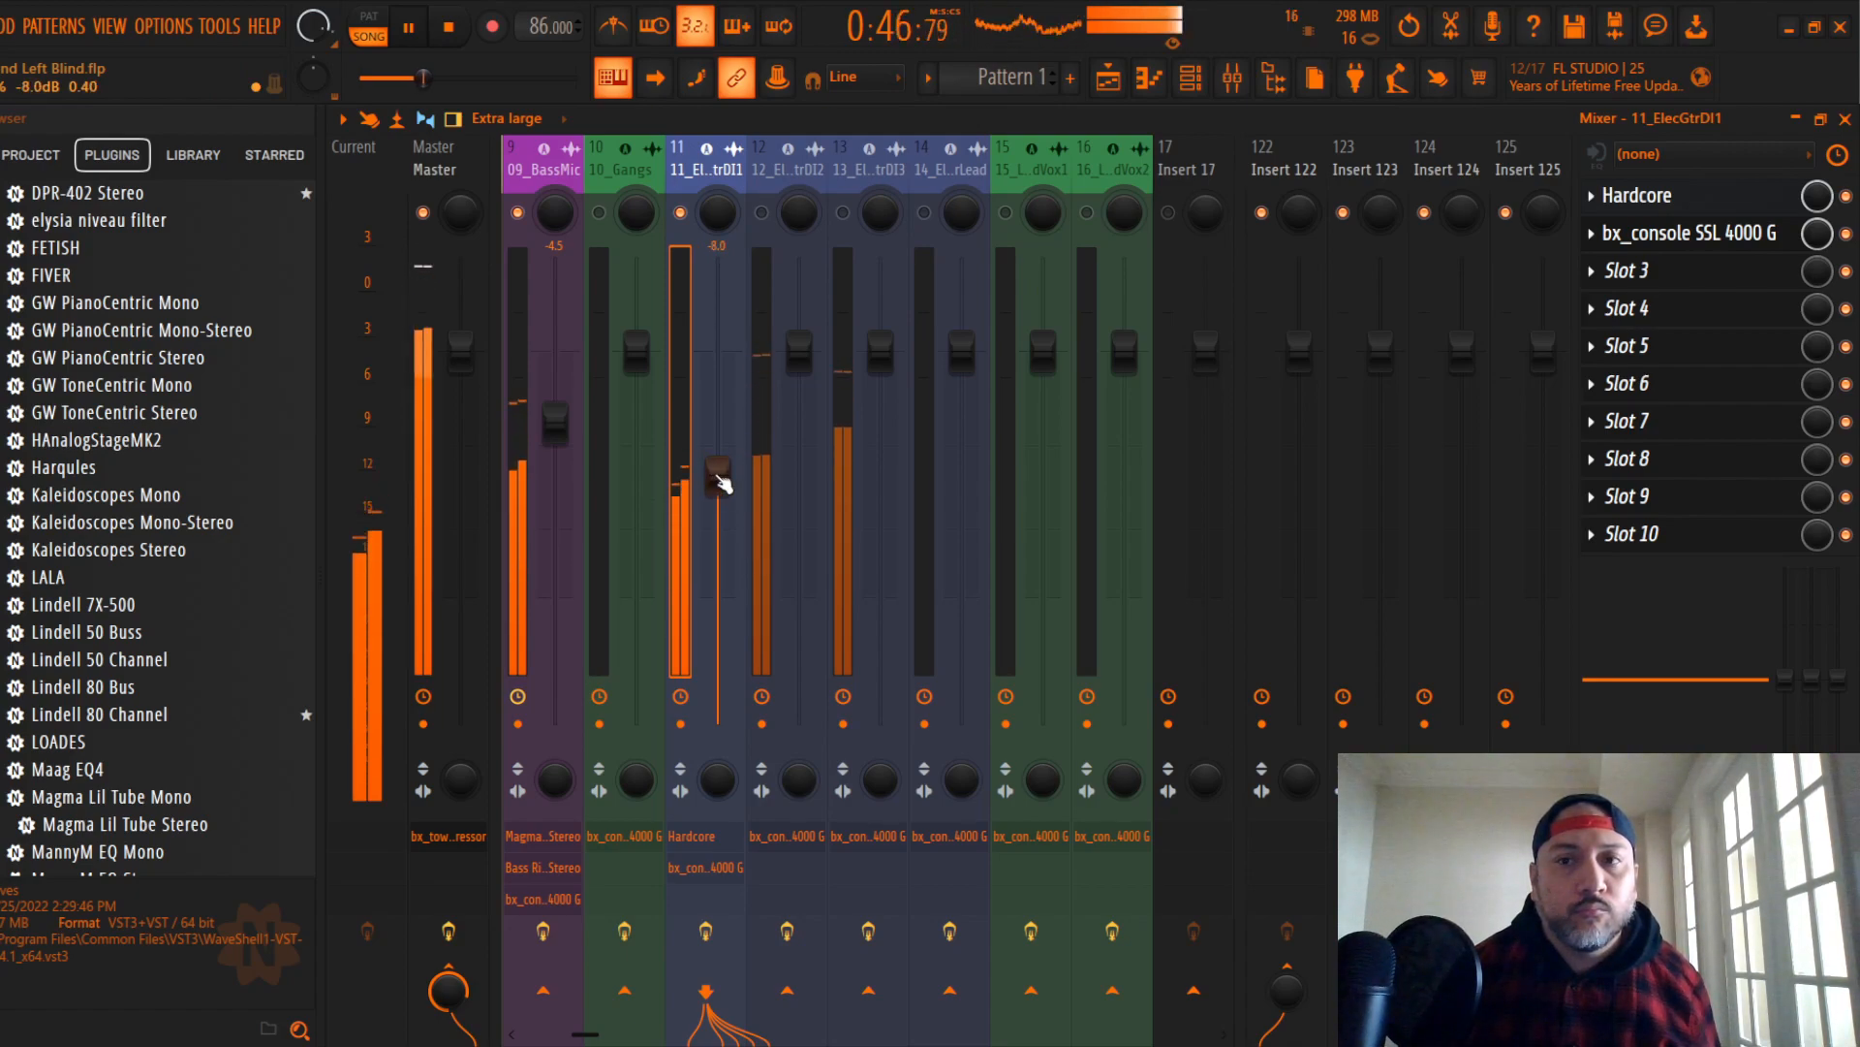
left_click(1691, 233)
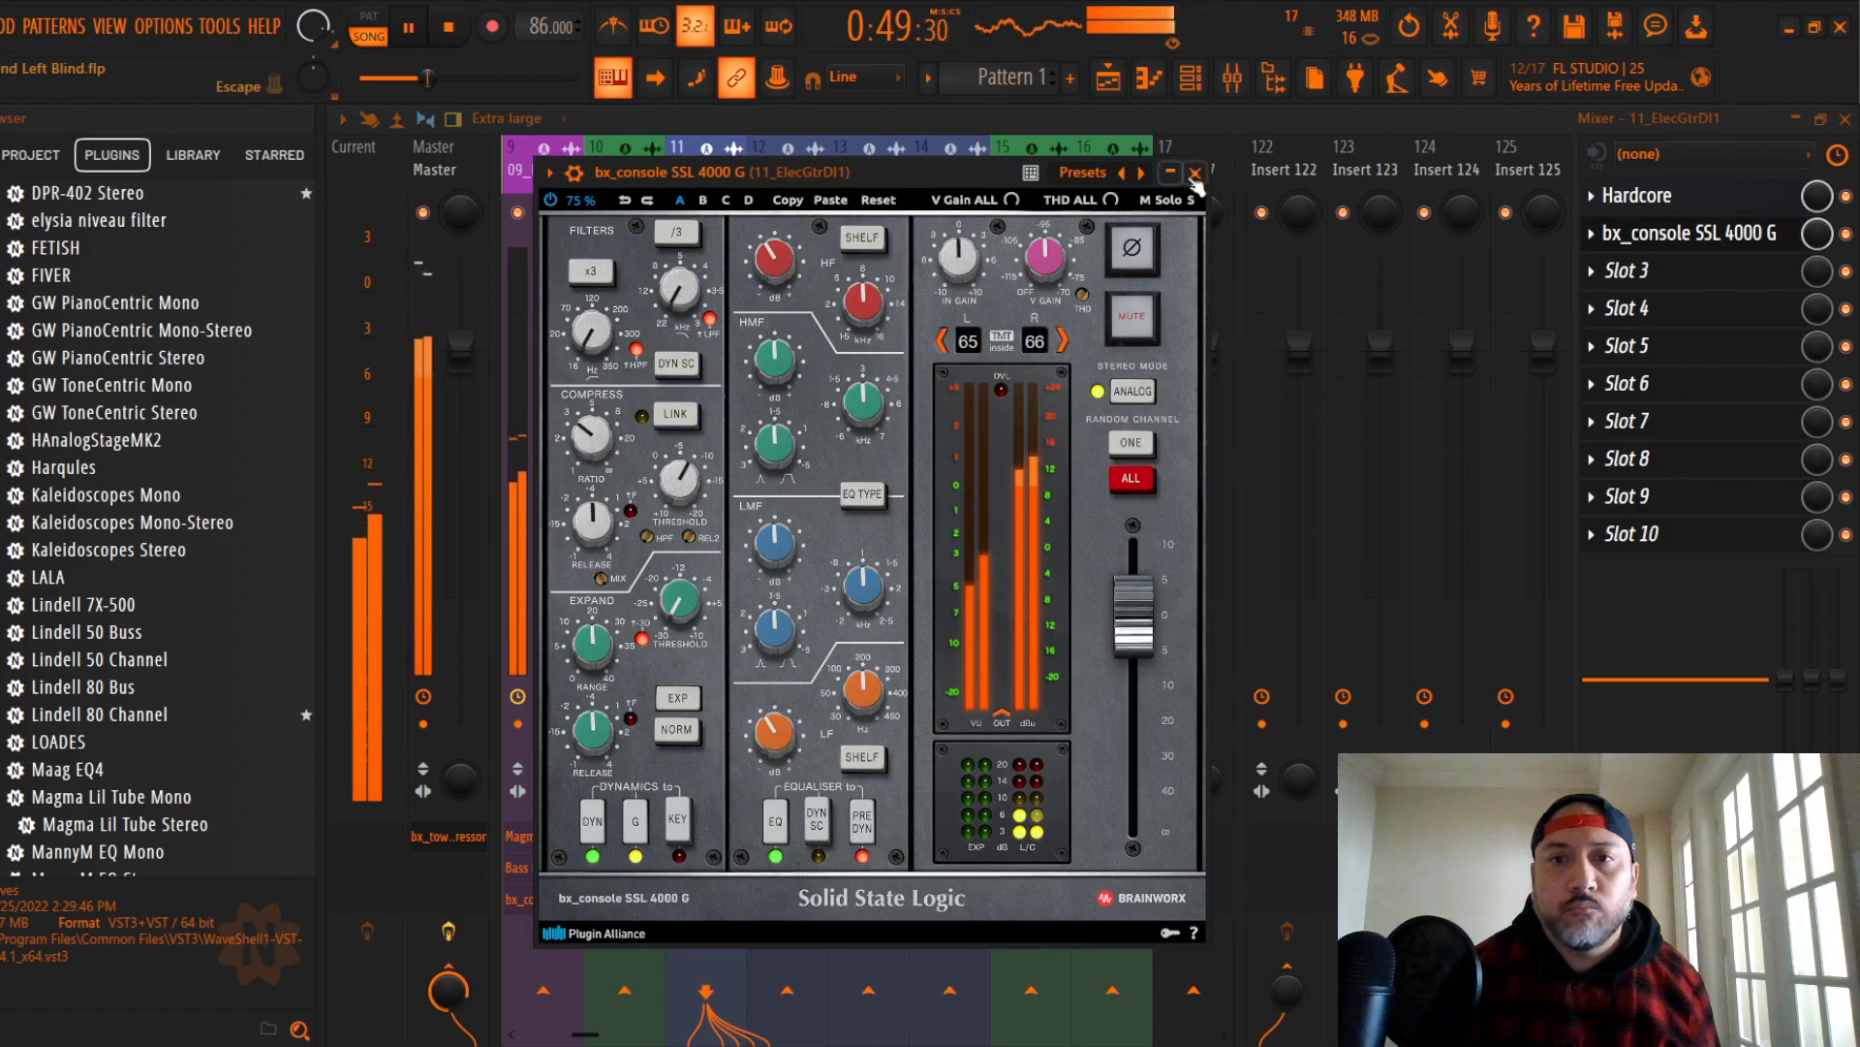
left_click(1194, 175)
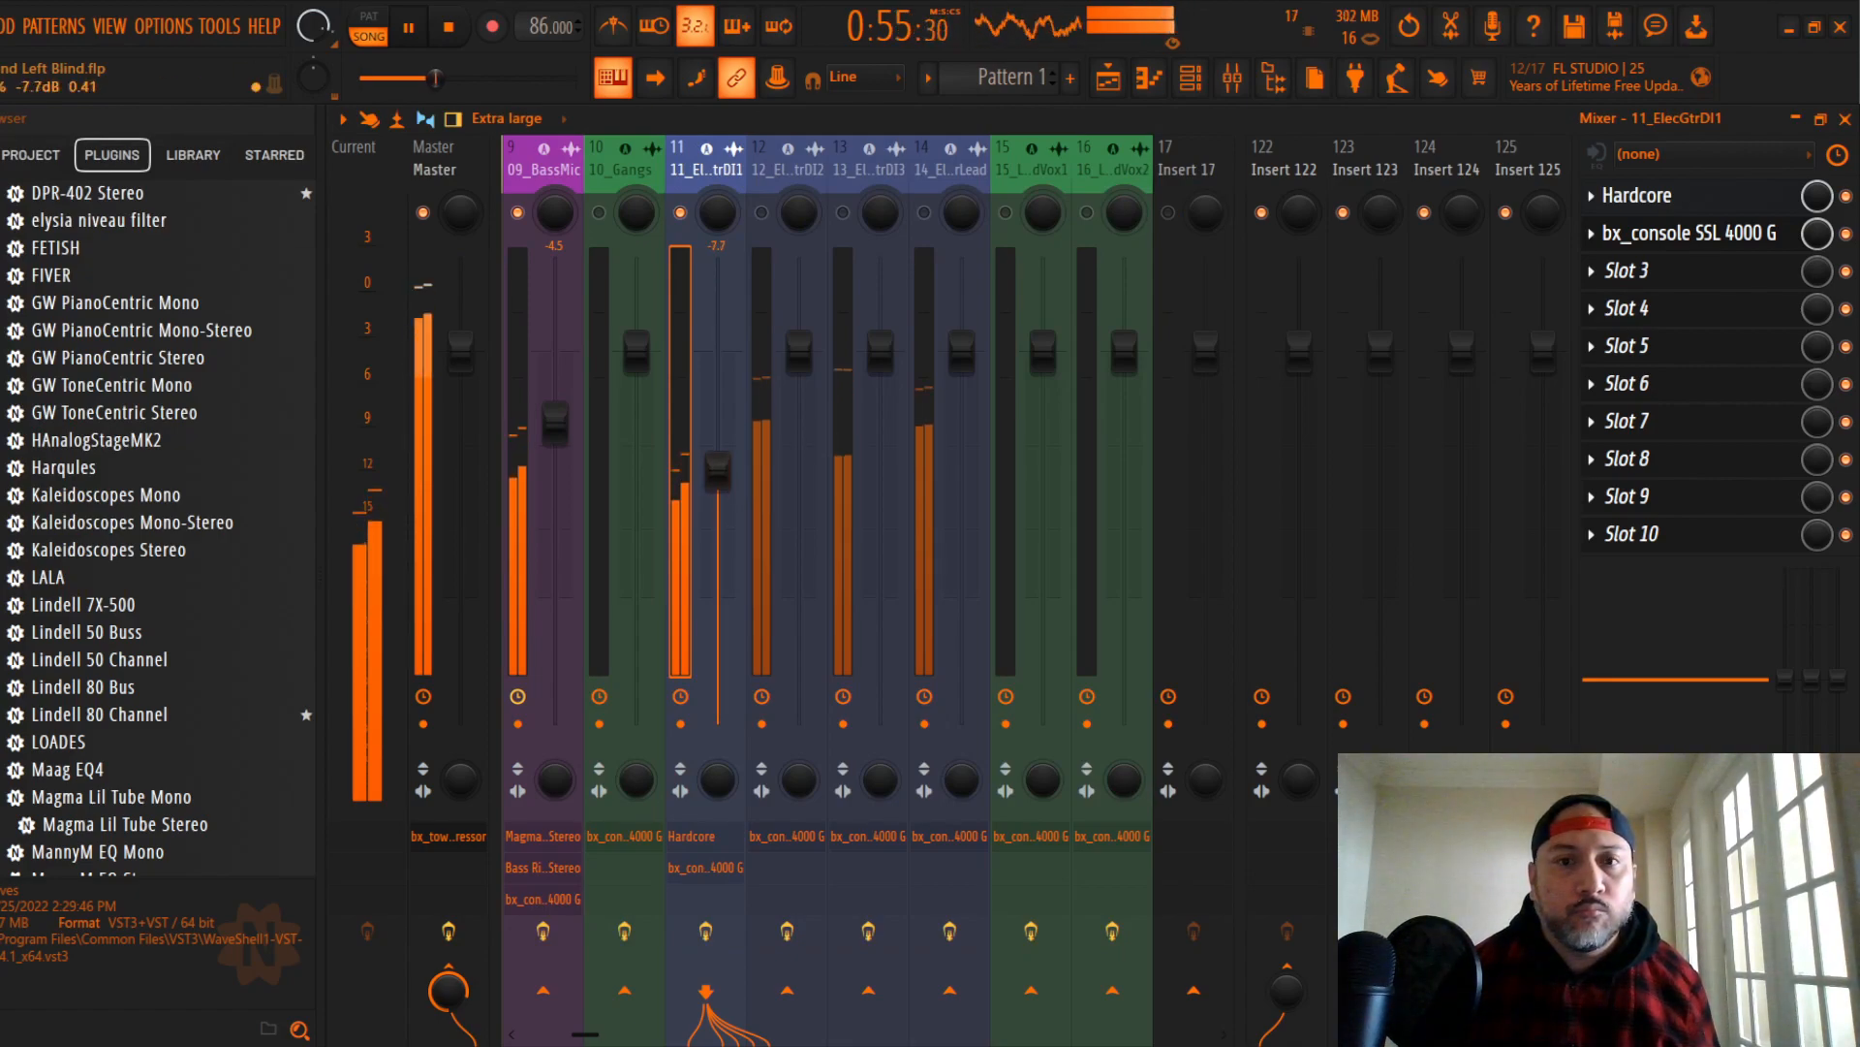
left_click_drag(721, 474, 718, 465)
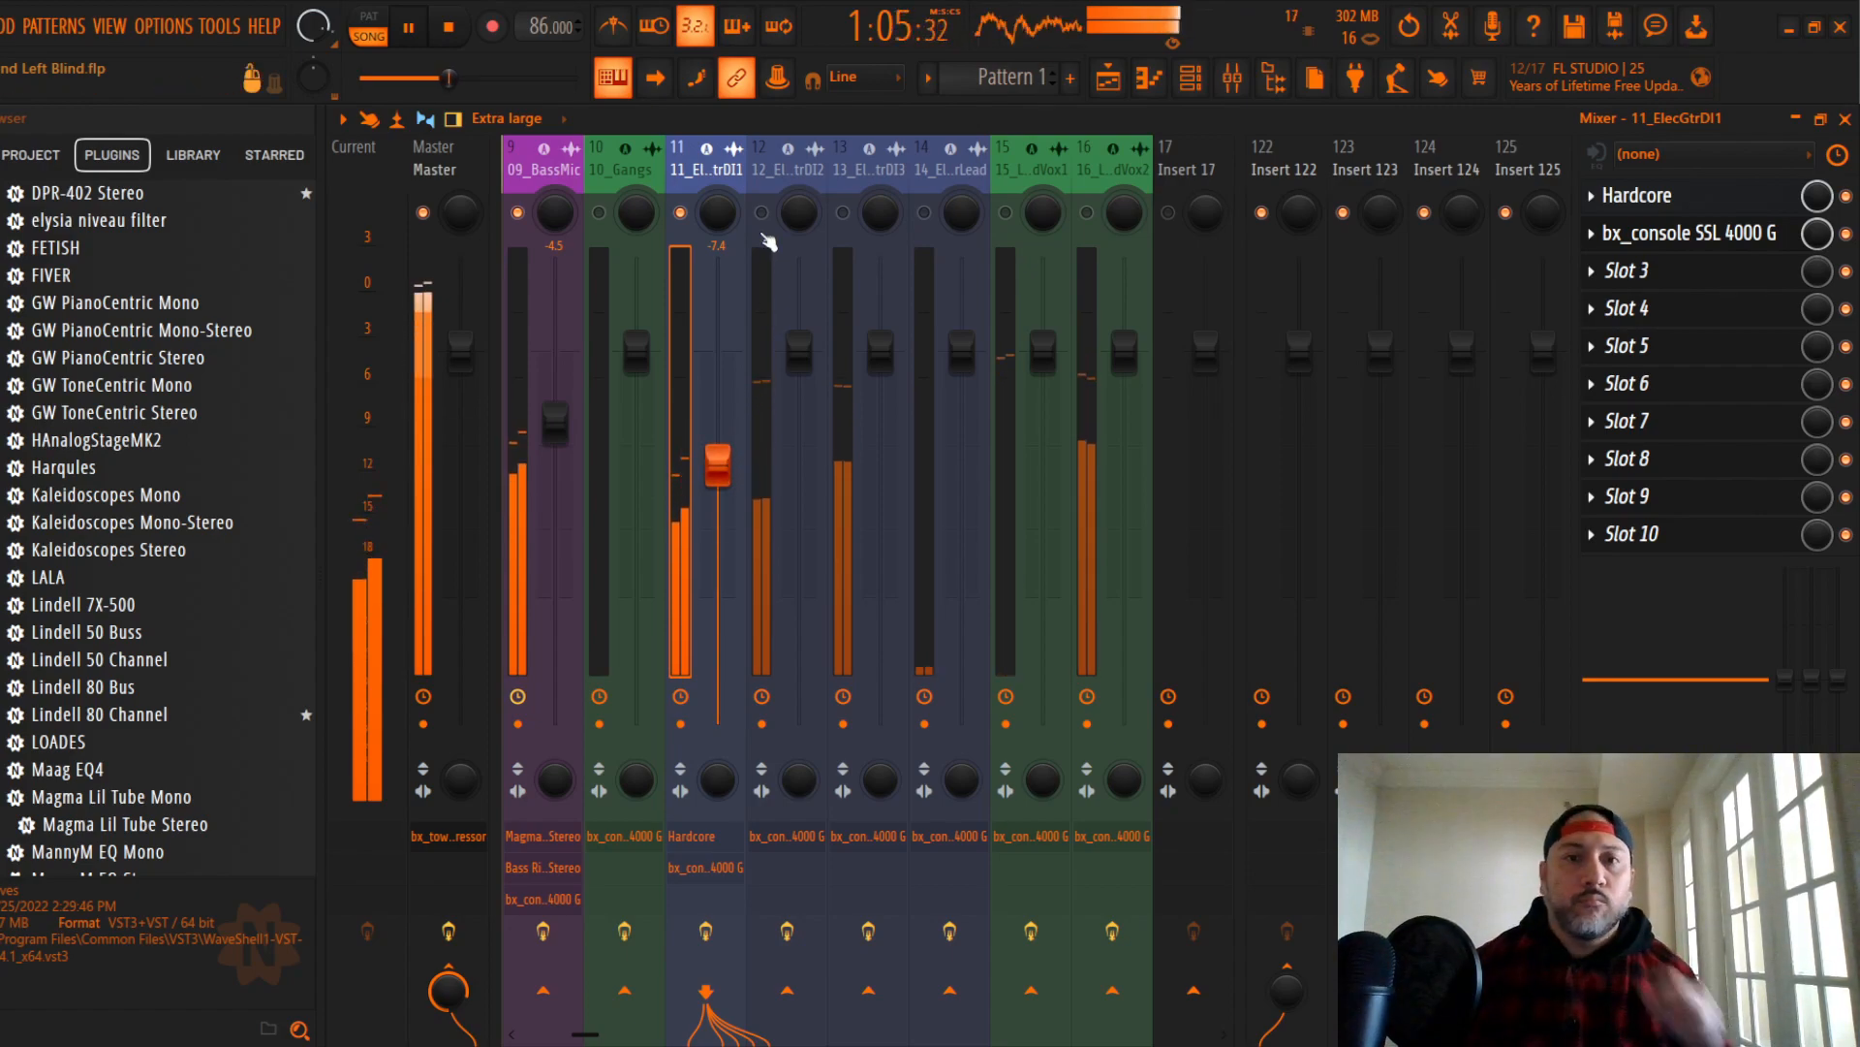
Step: Select track 12_ElecGtrDI2 and insert Hardcore in its second effect slot
left_click(768, 191)
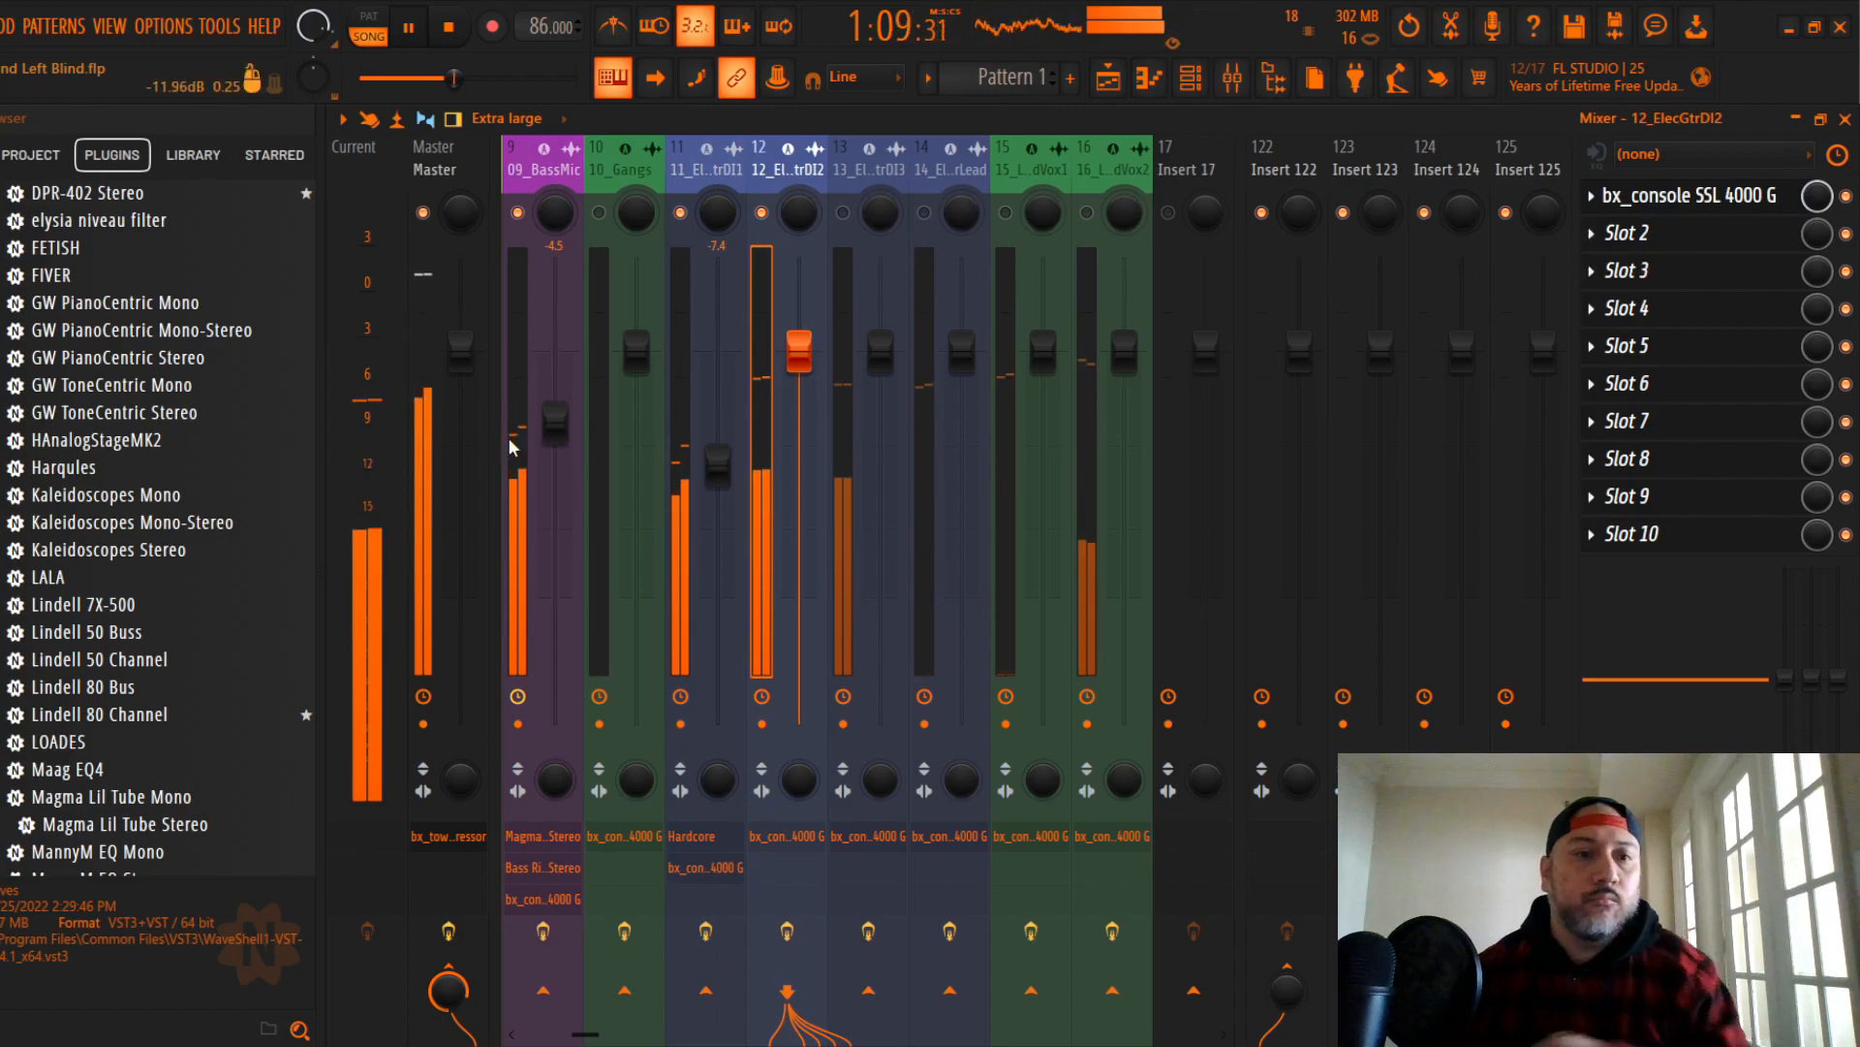
left_click(1609, 234)
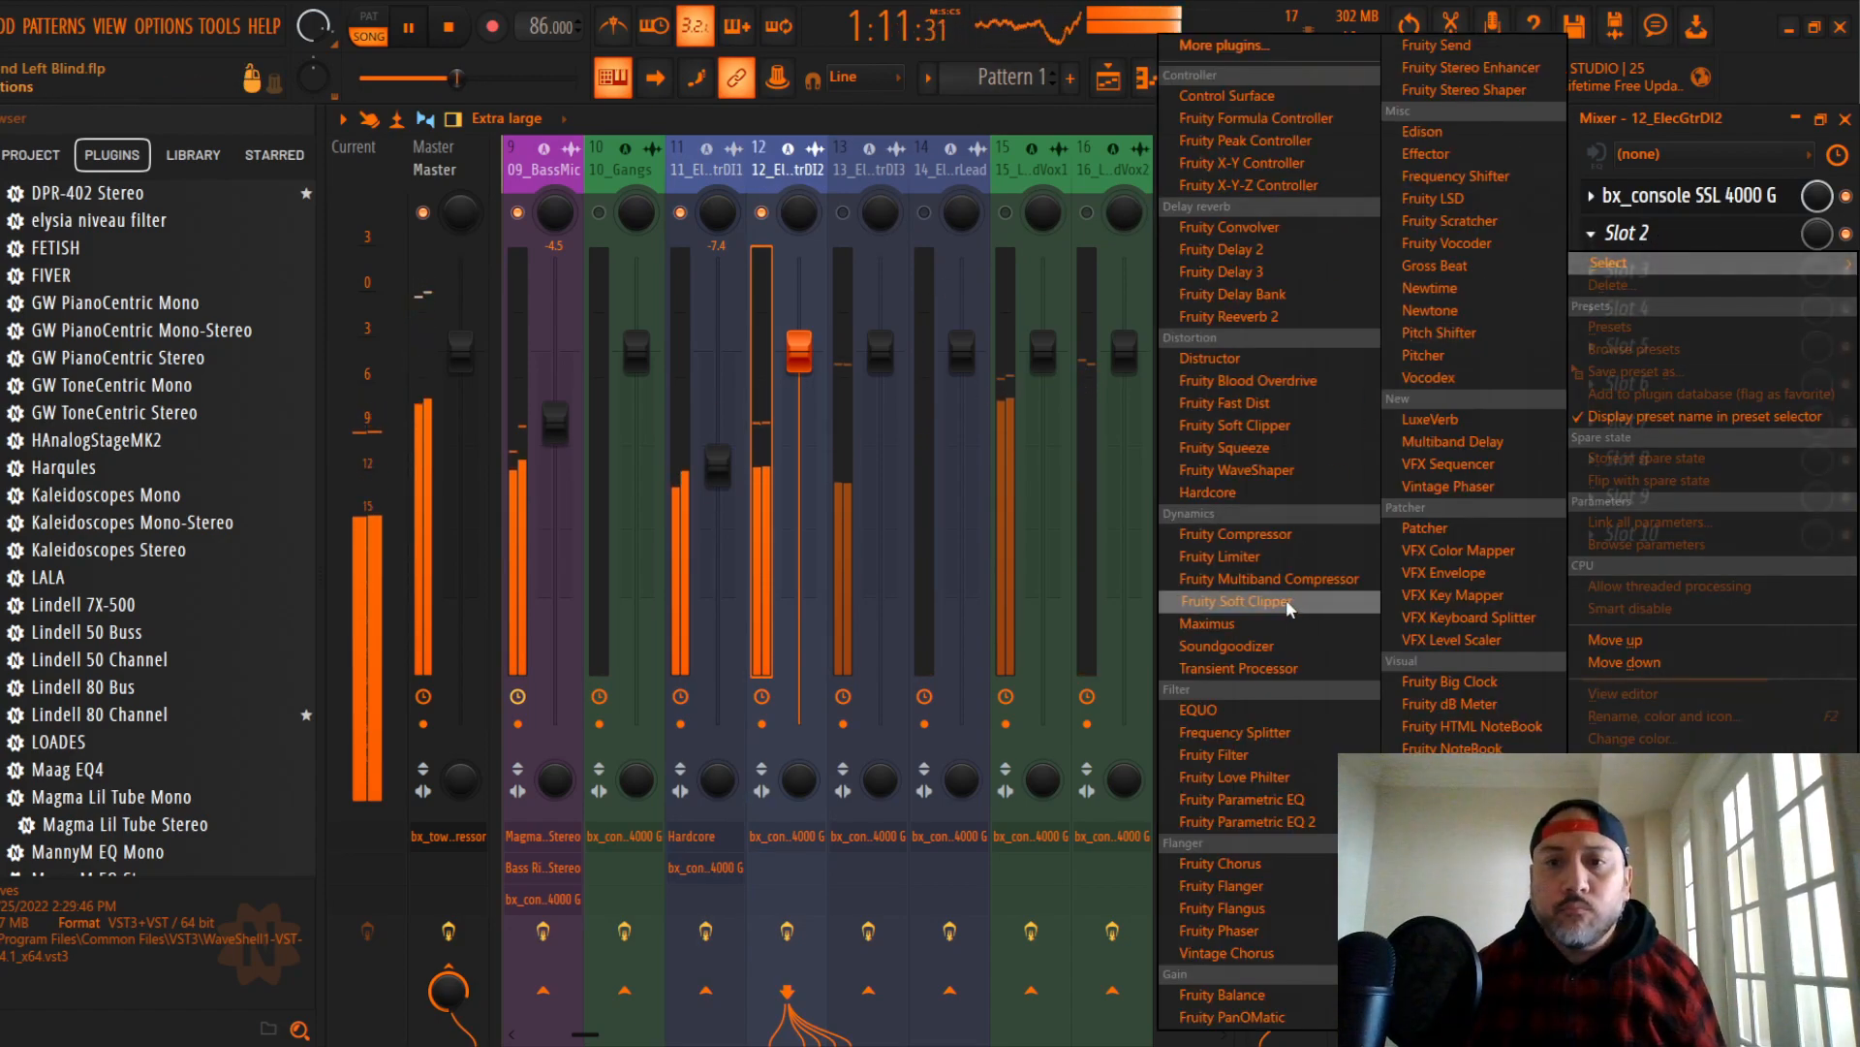
left_click(1209, 493)
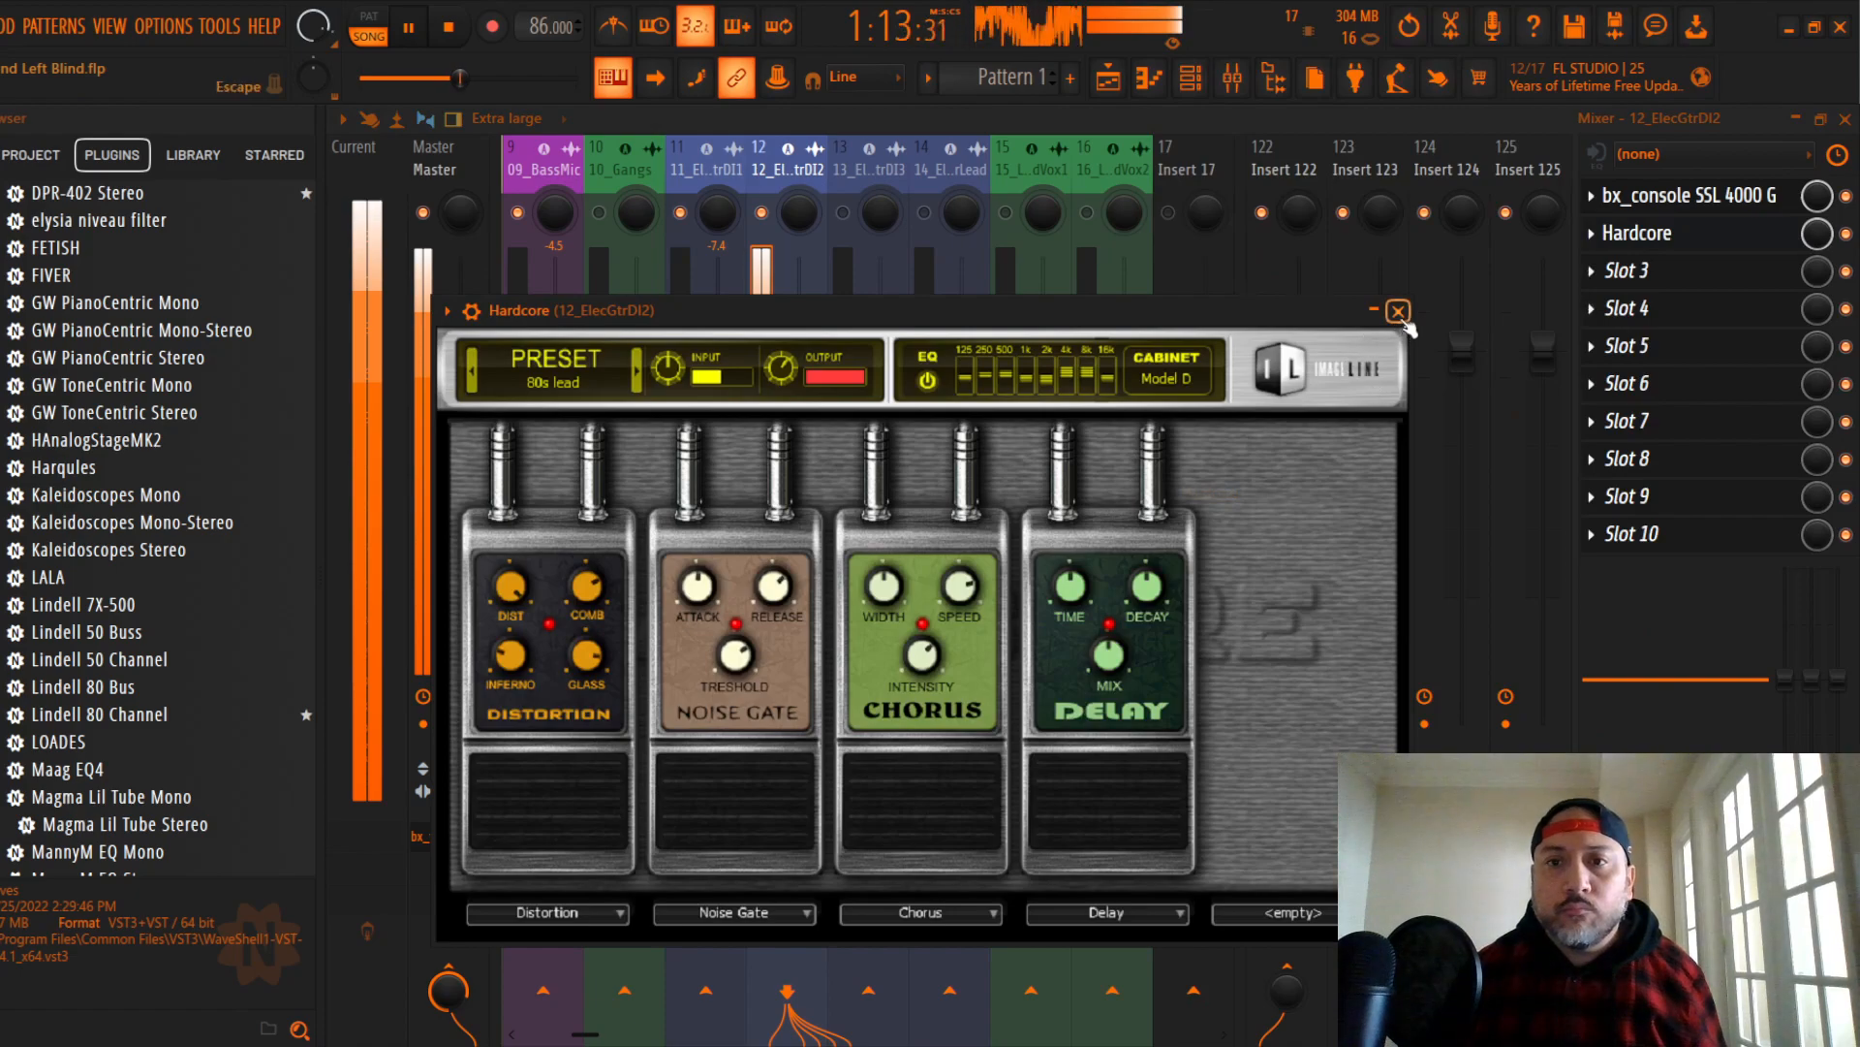
key("Escape")
Step: Move Hardcore ahead of bx_console SSL 4000 G on 12_ElecGtrDI2 and lower the track's fader to about -14.1 dB
left_click_drag(799, 351, 799, 540)
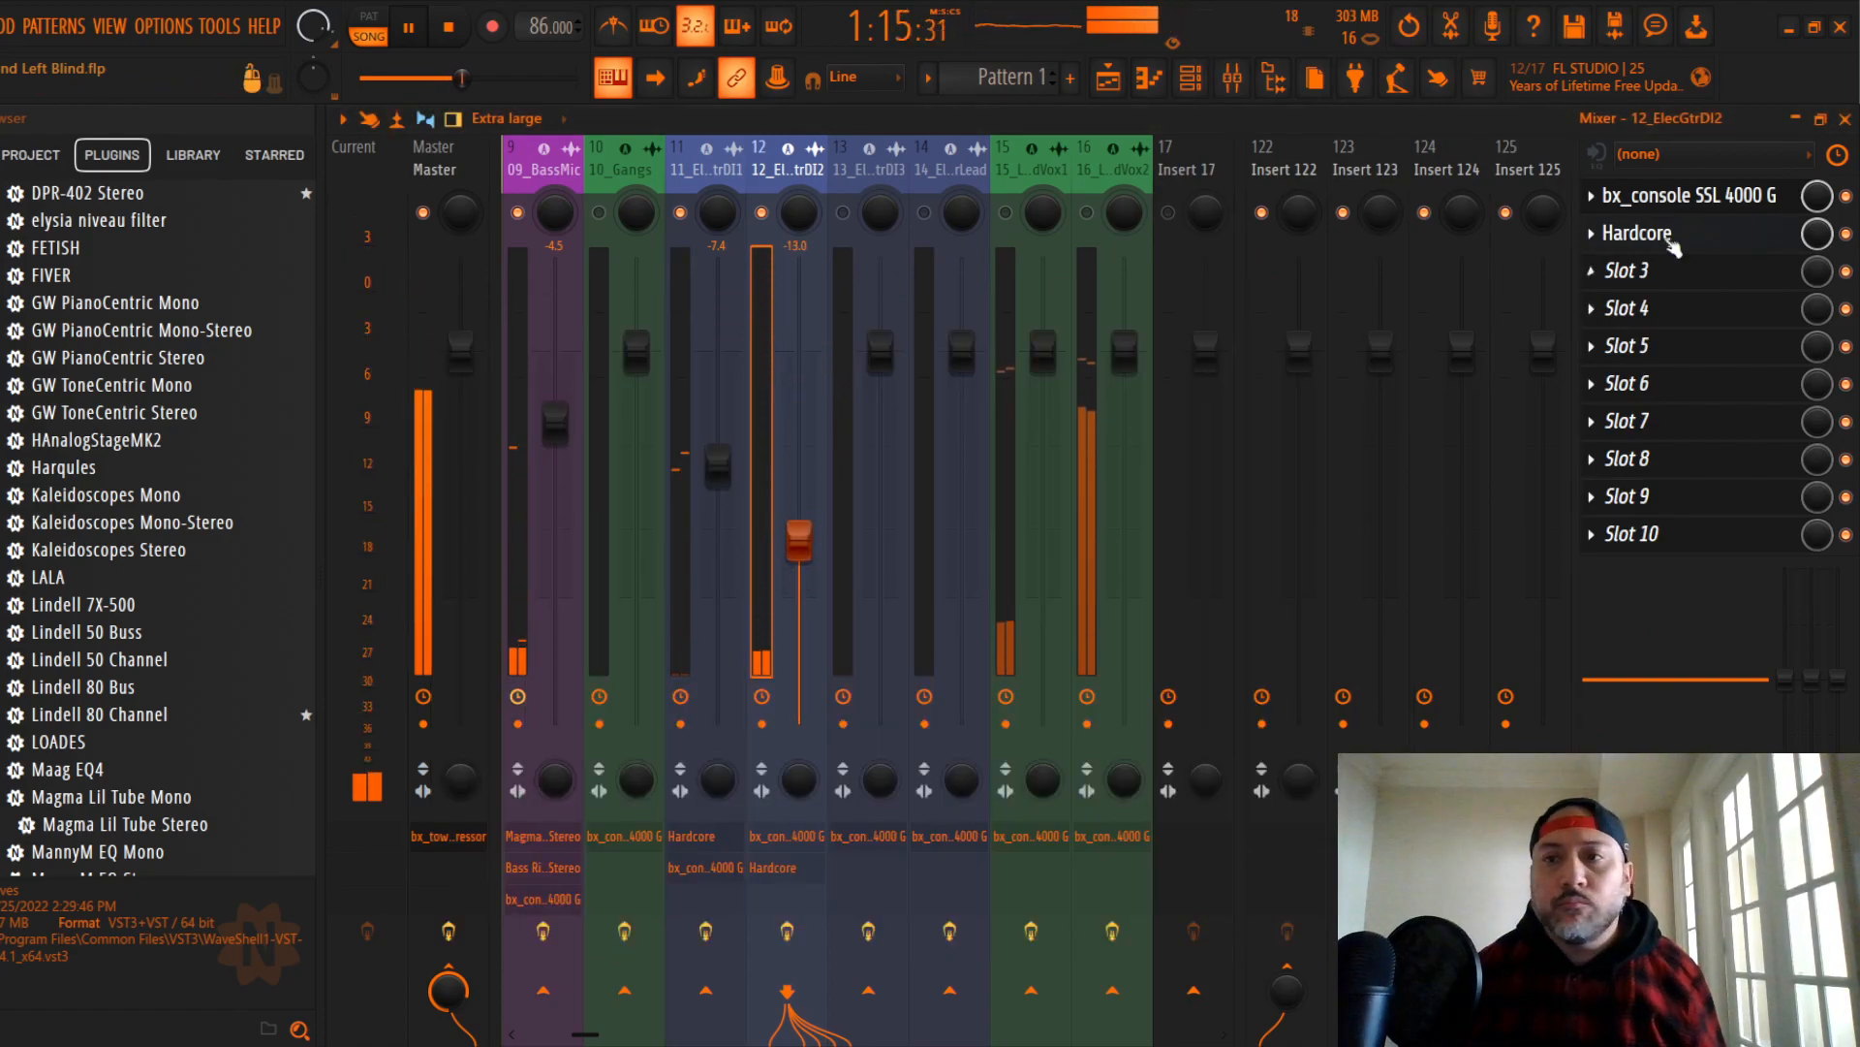
left_click_drag(1696, 245, 1682, 194)
left_click_drag(799, 540, 798, 554)
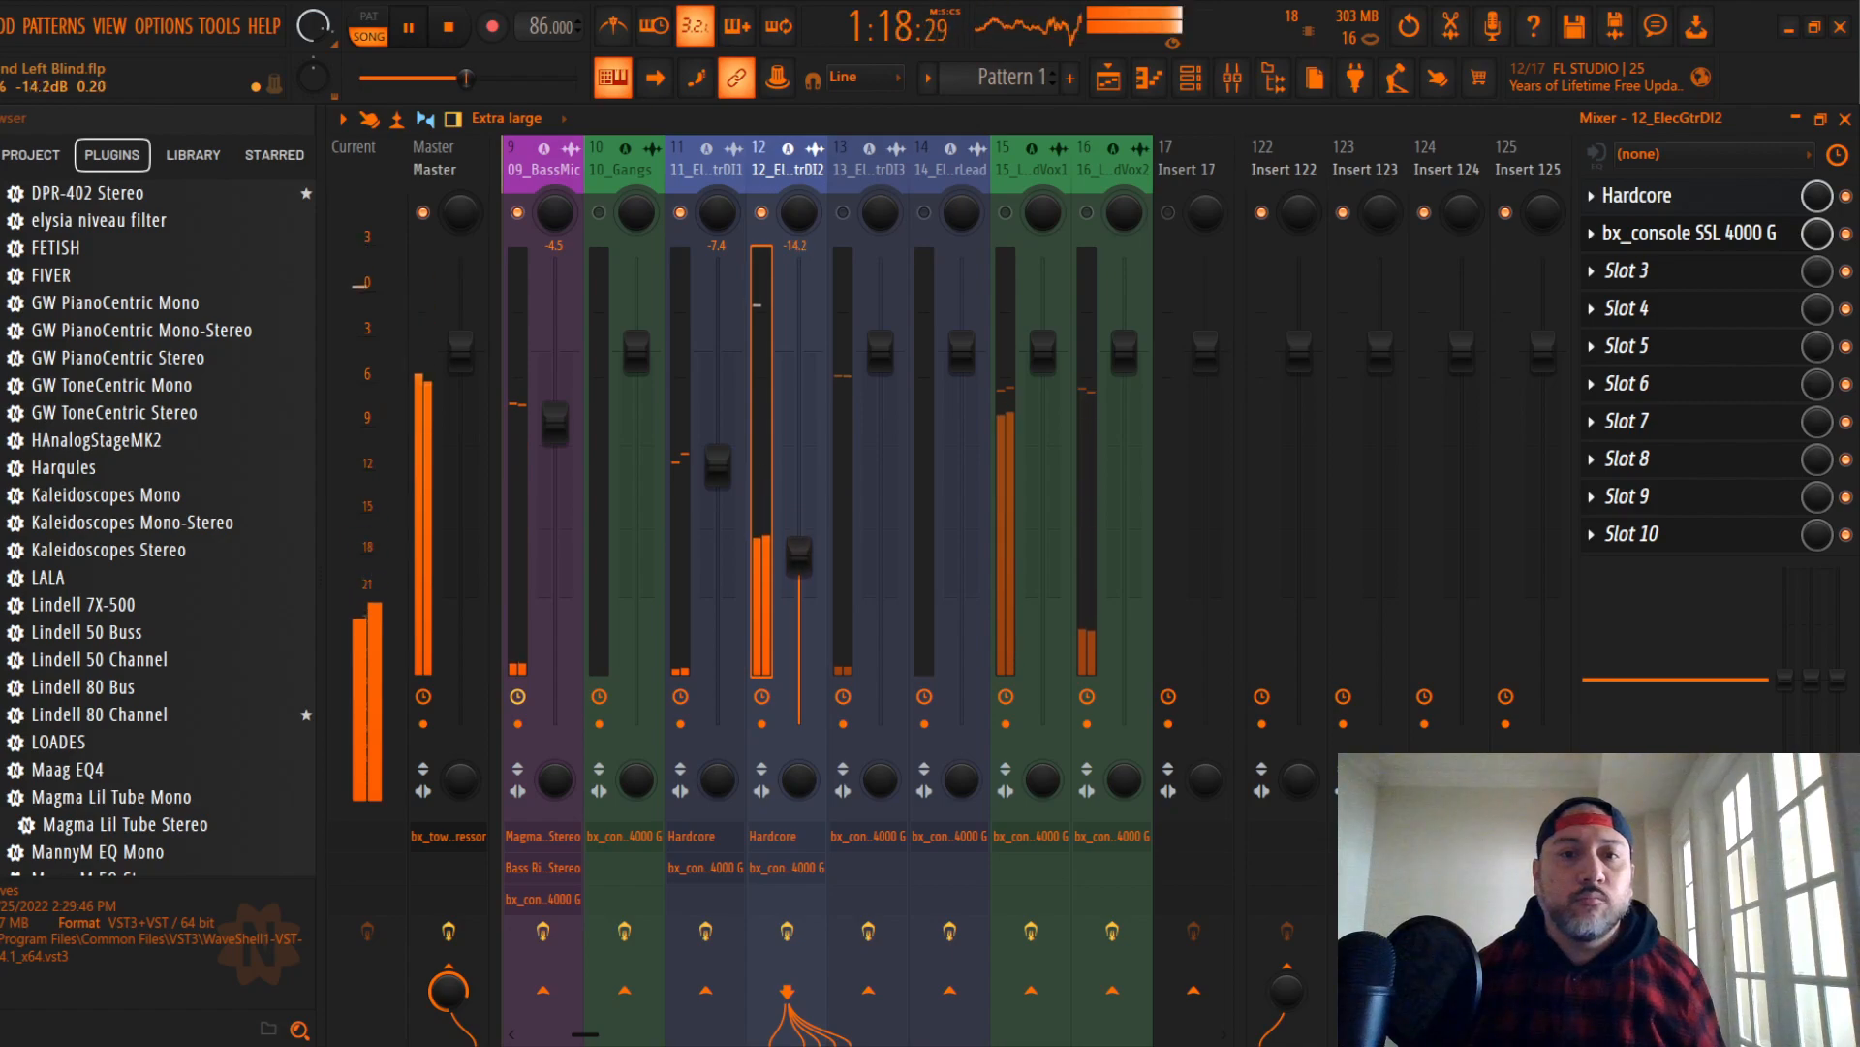
Step: Audition Hardcore's presets on 12_ElecGtrDI2 through Arpeggio Mode FG and go back to Alien Surfing rhythm
left_click(1653, 204)
left_click(639, 375)
left_click(639, 375)
left_click(639, 375)
left_click(640, 375)
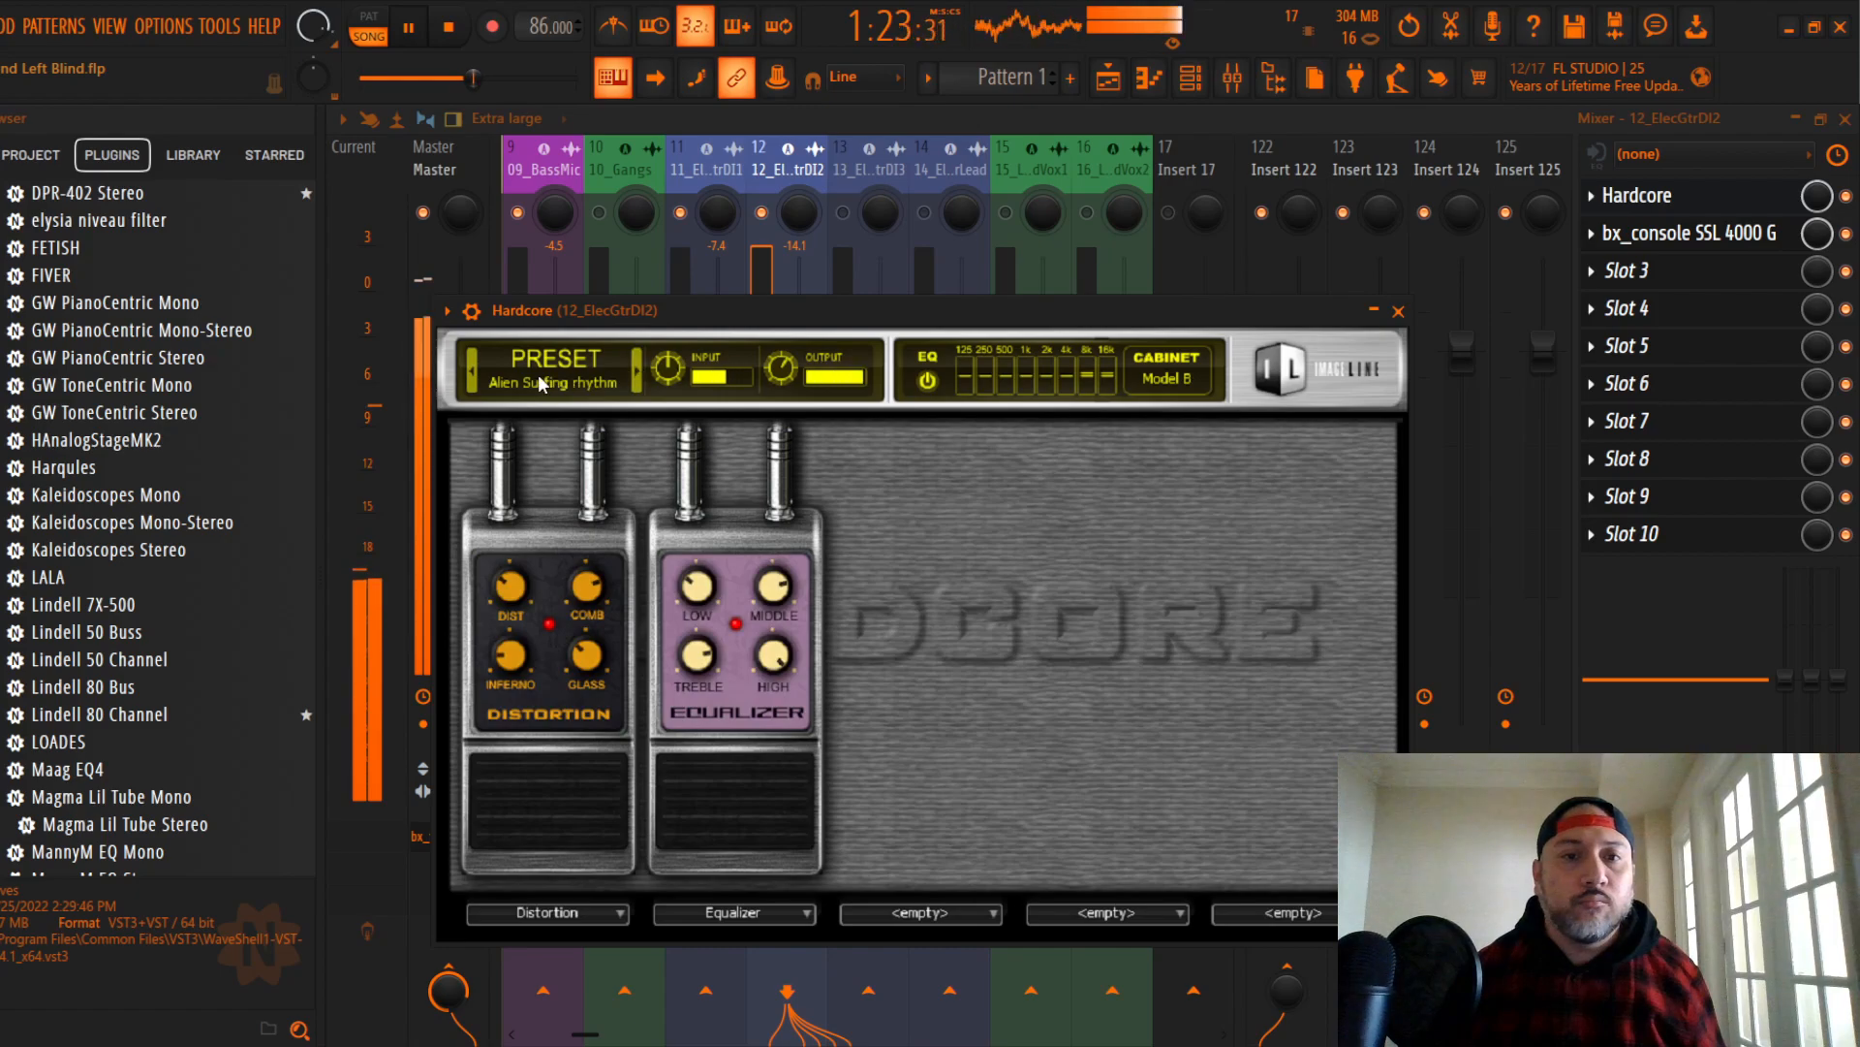
left_click(639, 375)
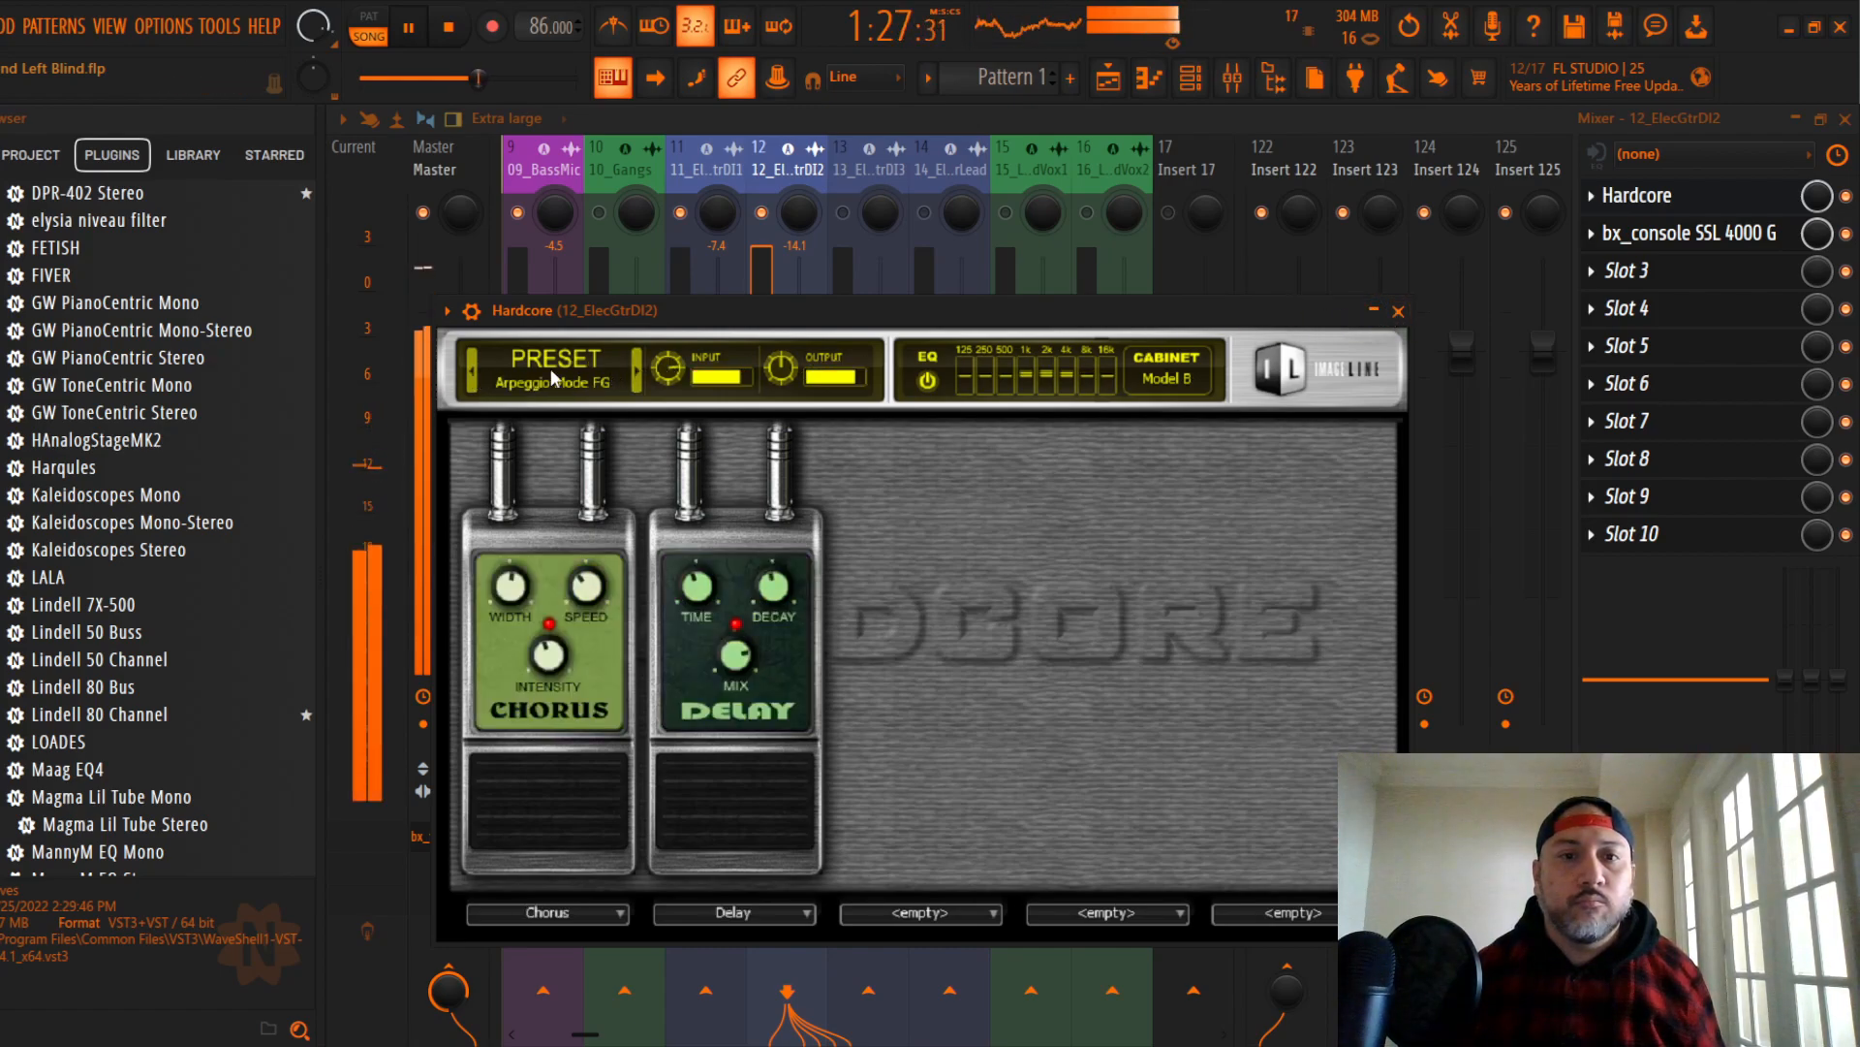
left_click(472, 368)
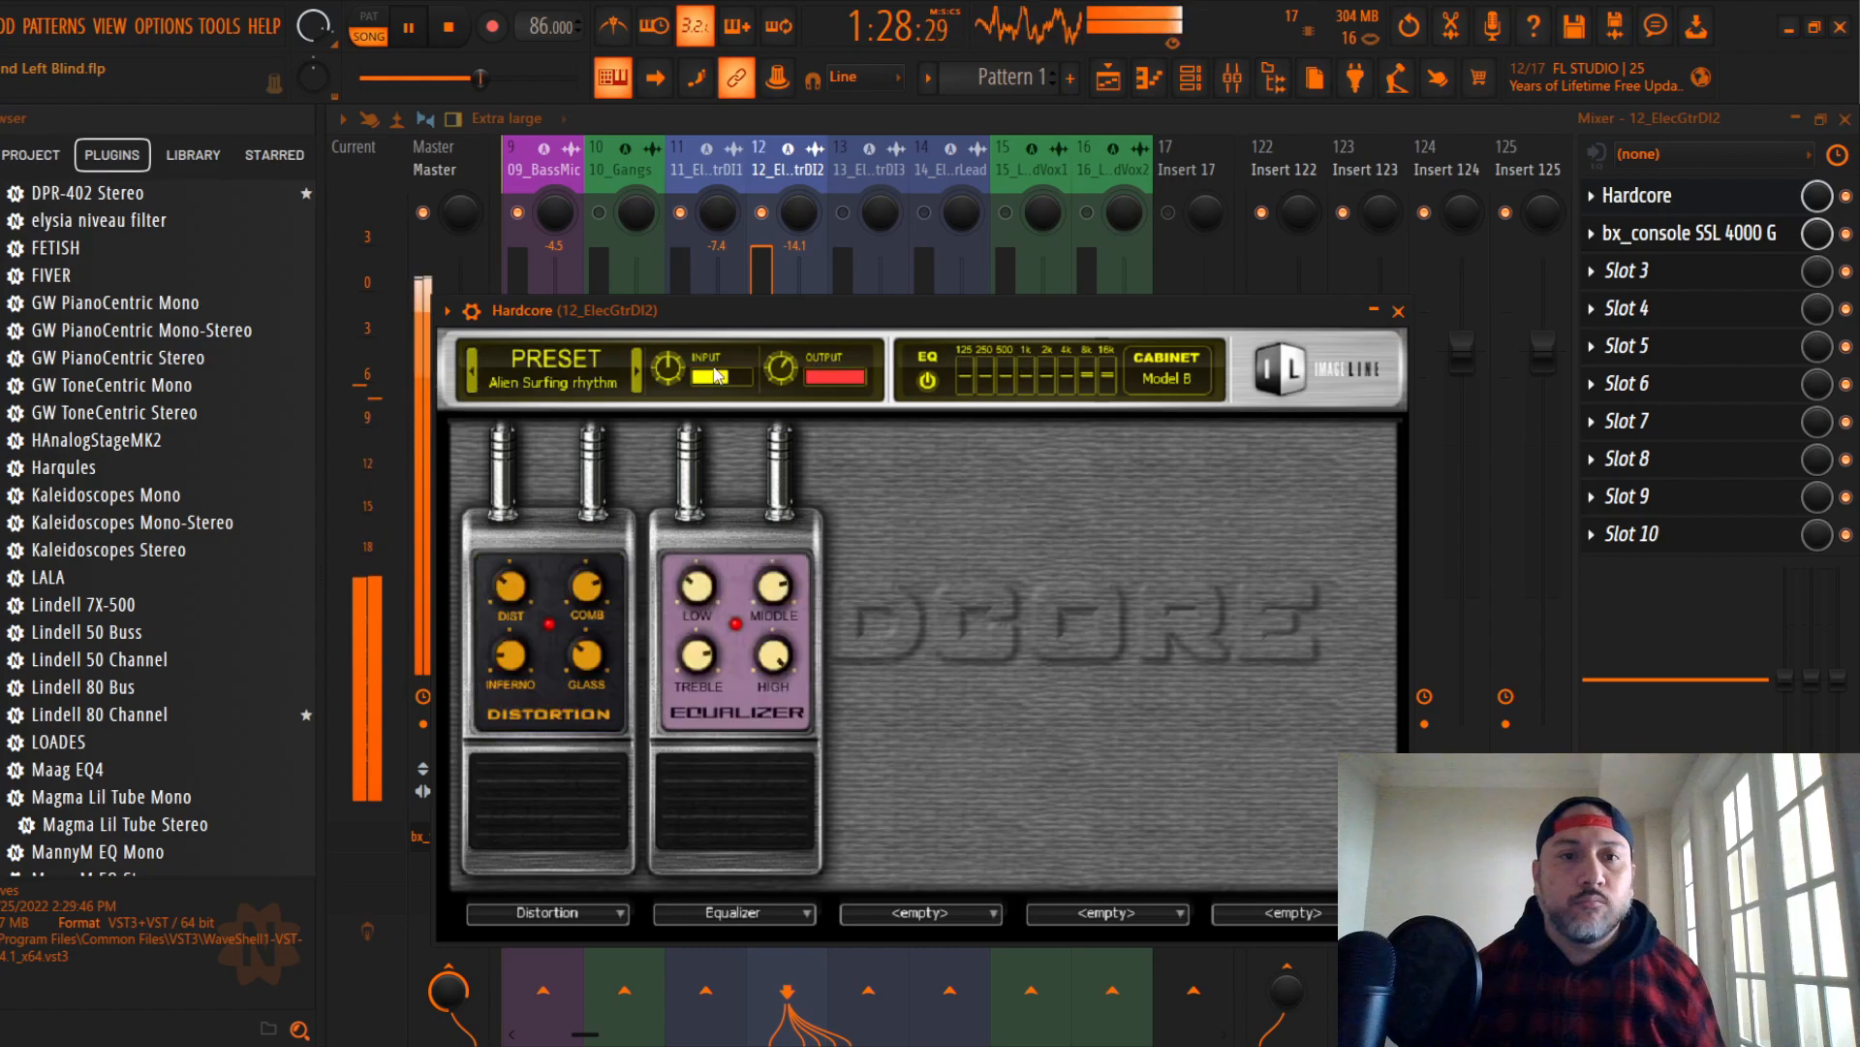
Step: Audition more Hardcore presets on 12_ElecGtrDI2, select Bluesy Rythem, and raise the track's fader to -11.8 dB
left_click(639, 375)
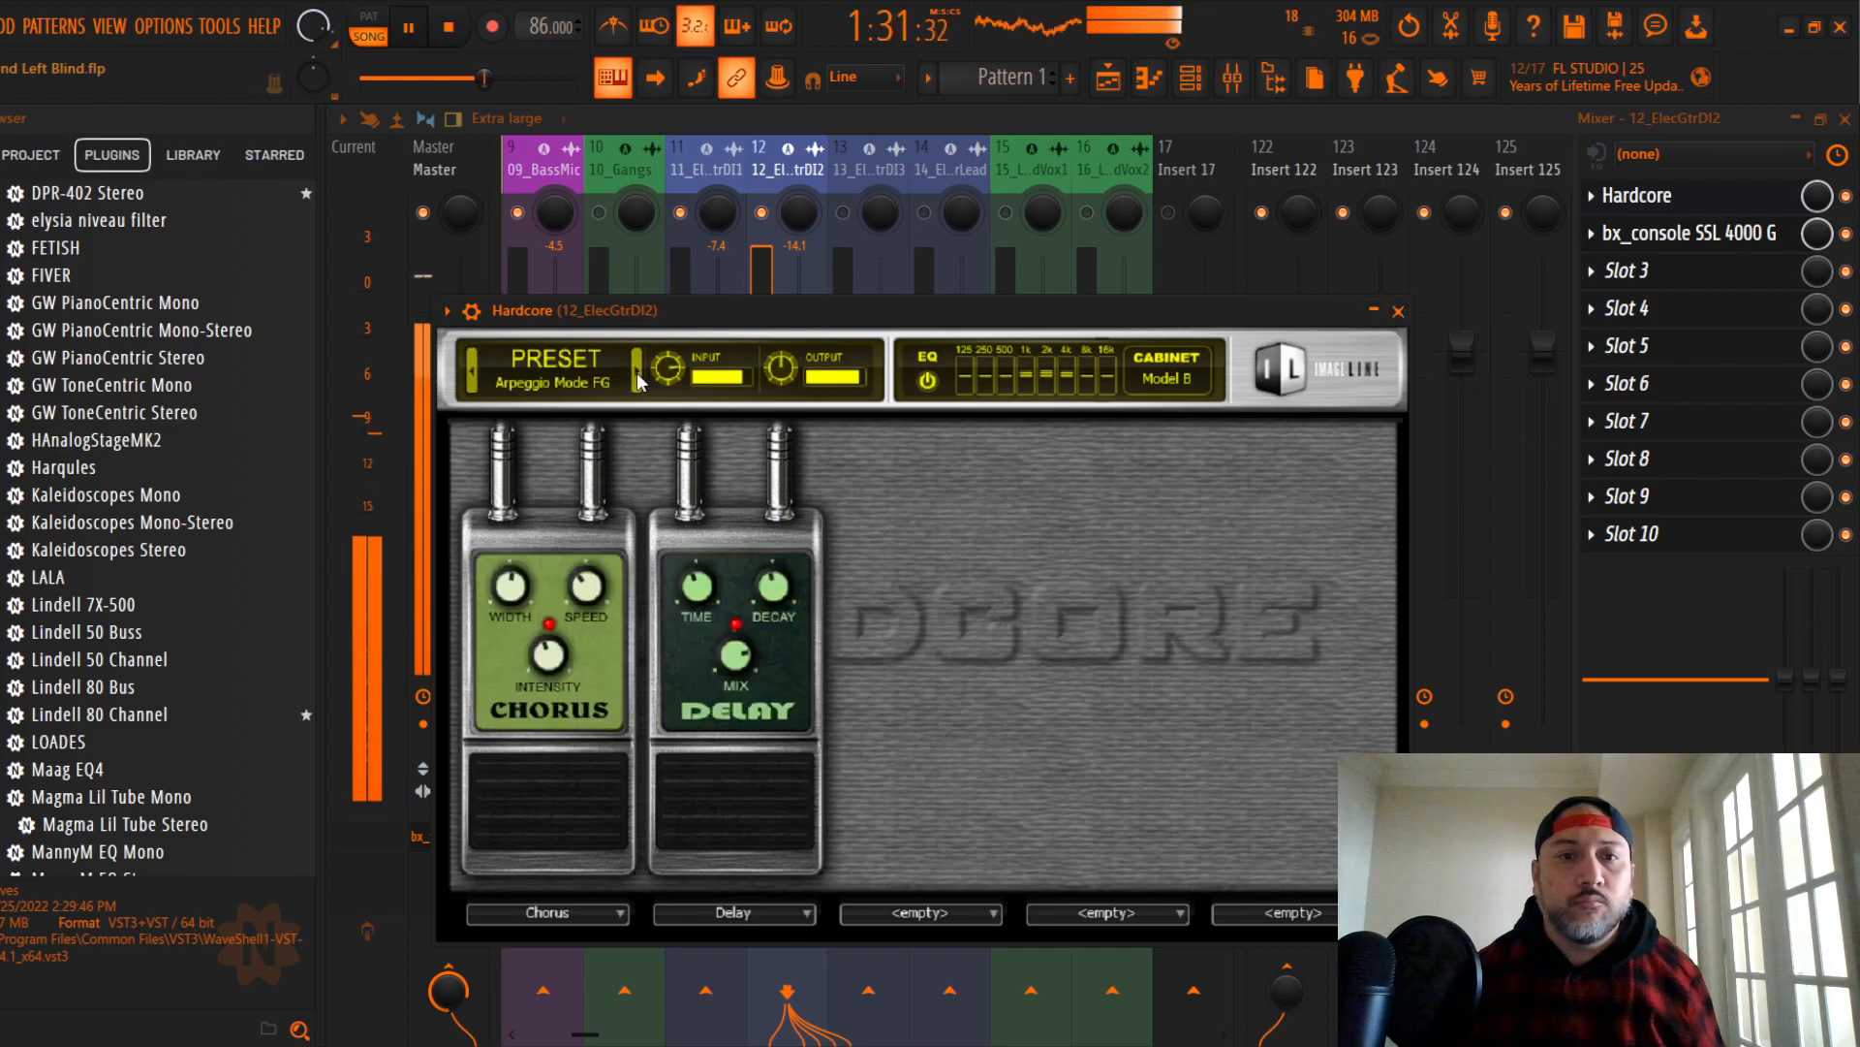
left_click(639, 375)
left_click(639, 376)
left_click(638, 376)
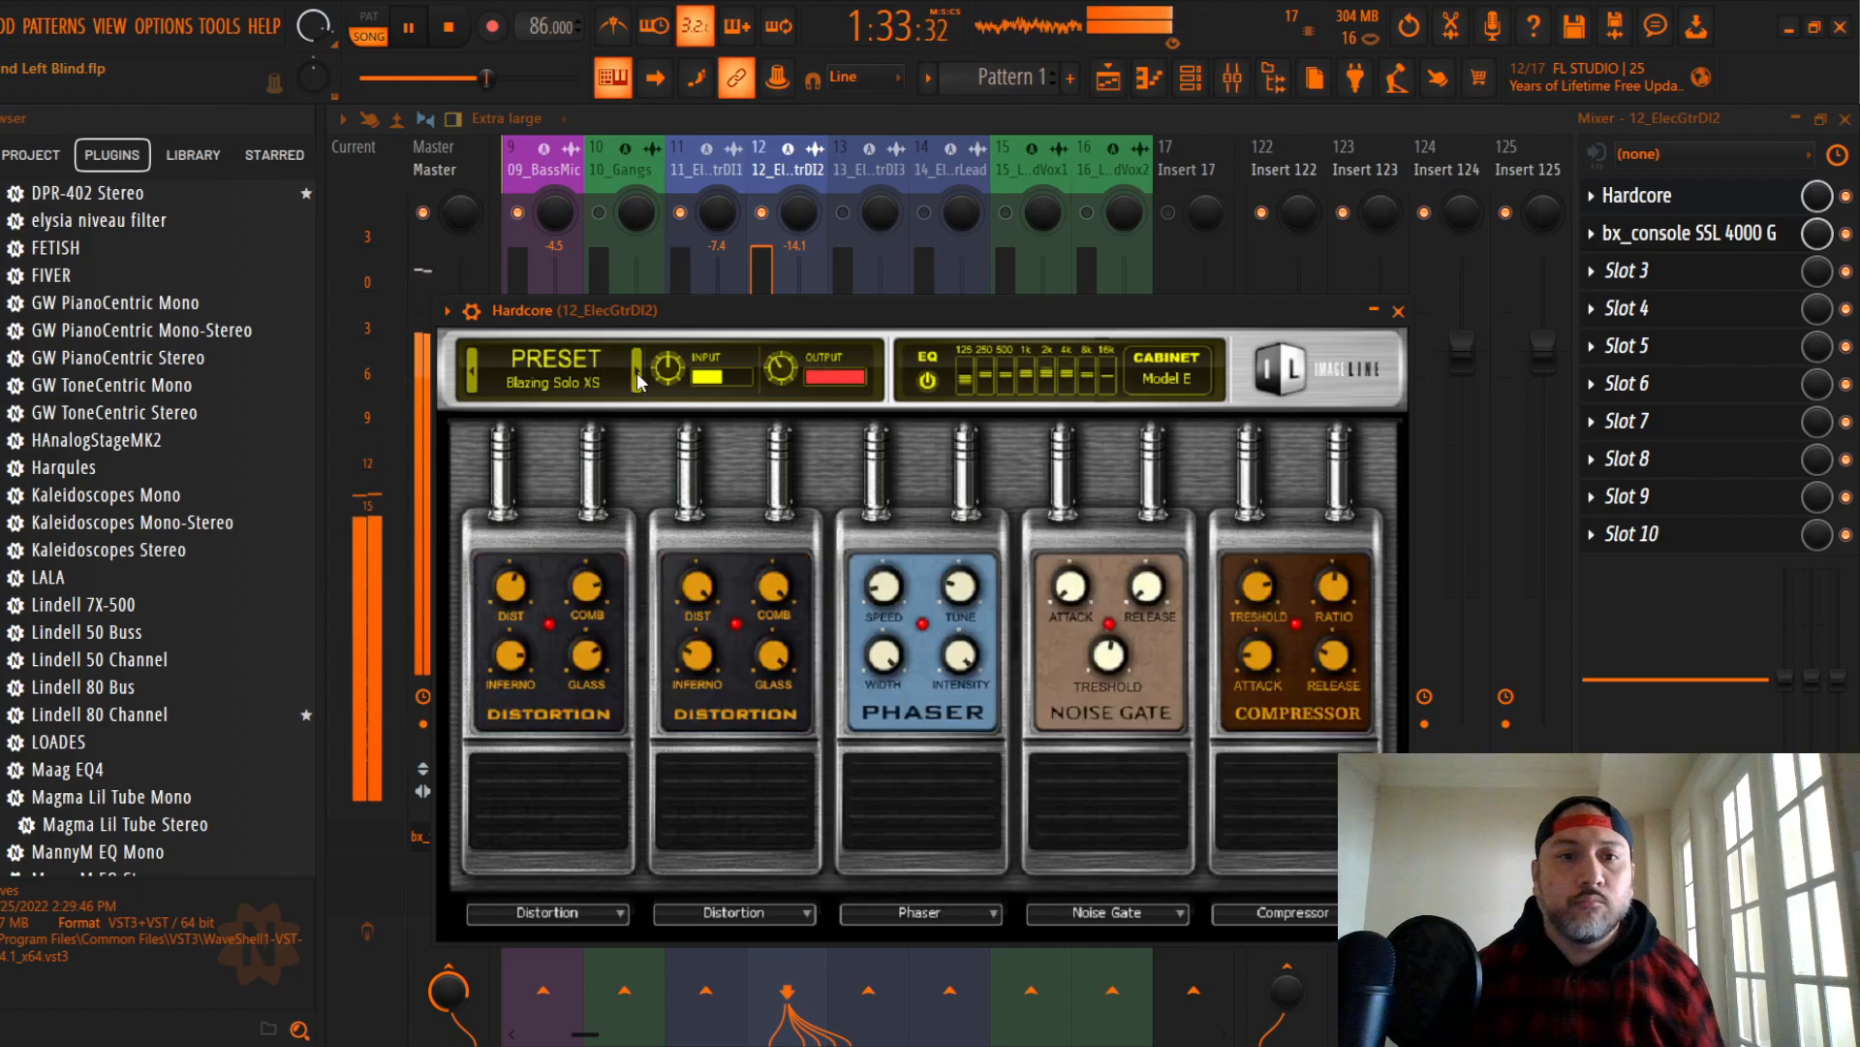
left_click(639, 376)
left_click(639, 376)
left_click(638, 376)
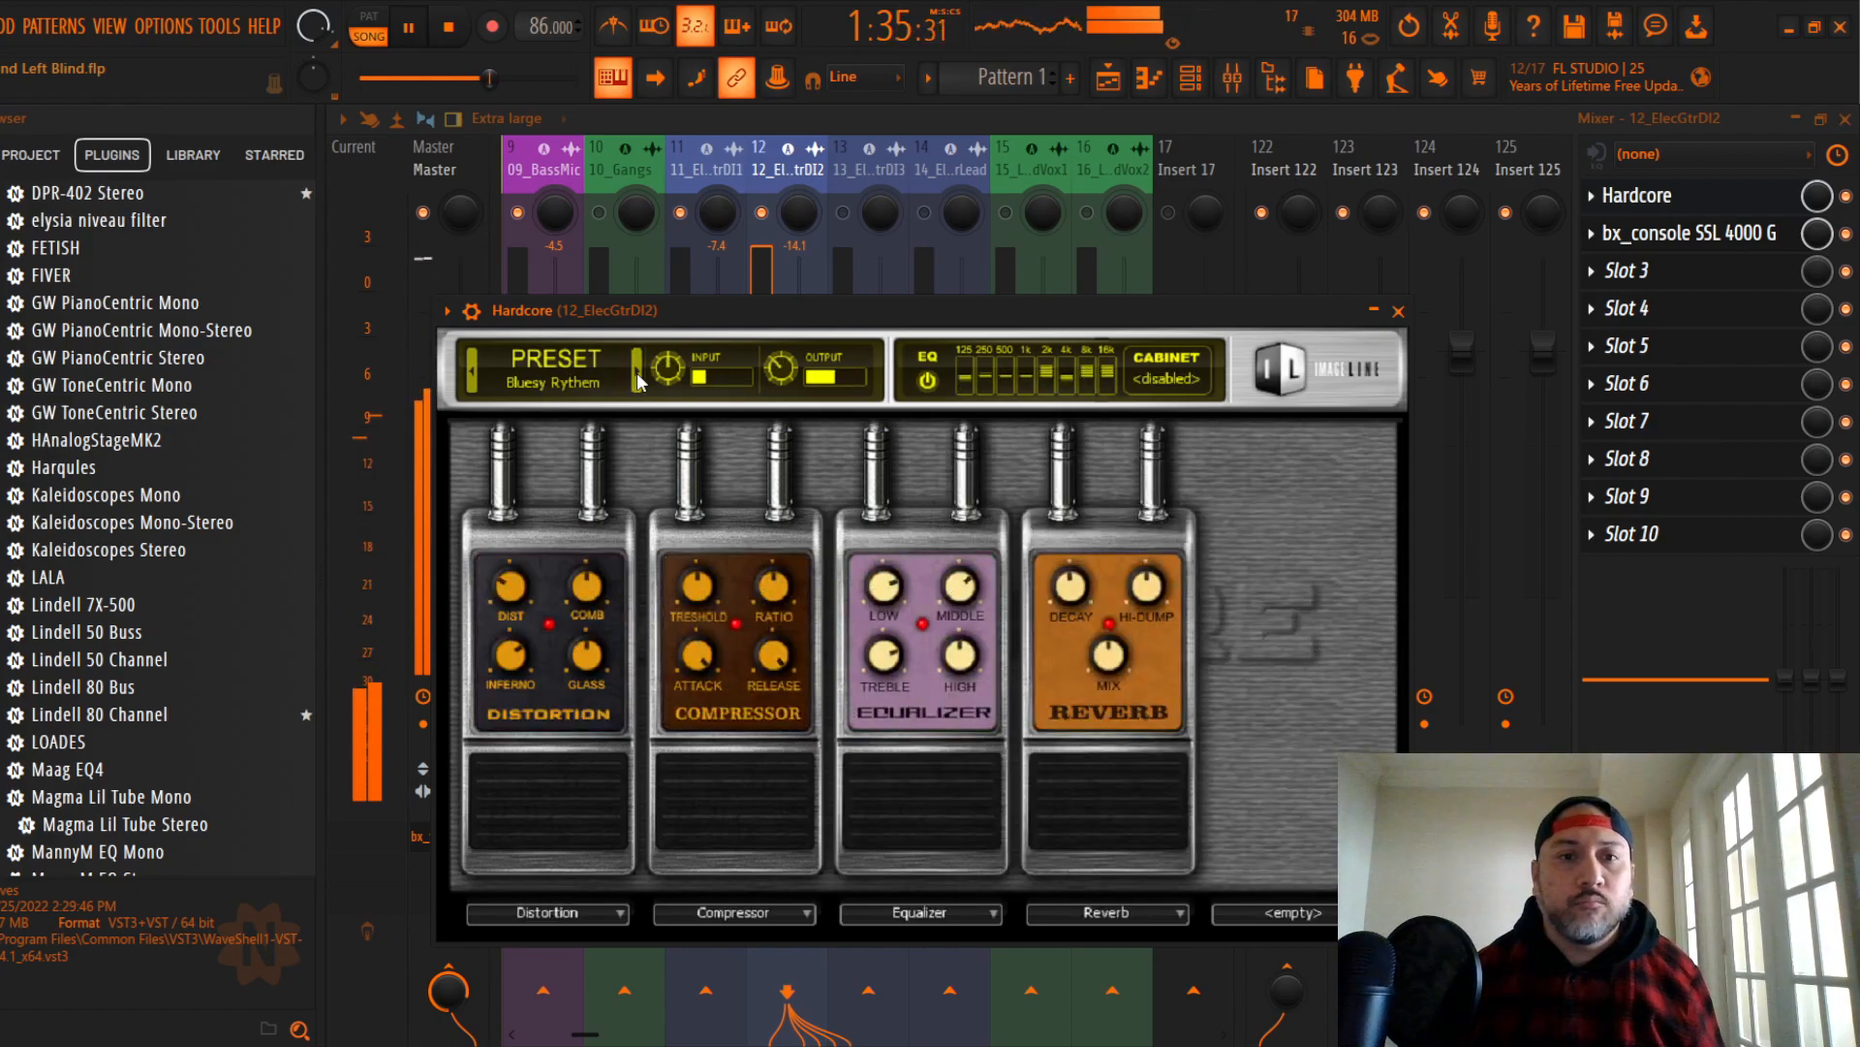
left_click(638, 376)
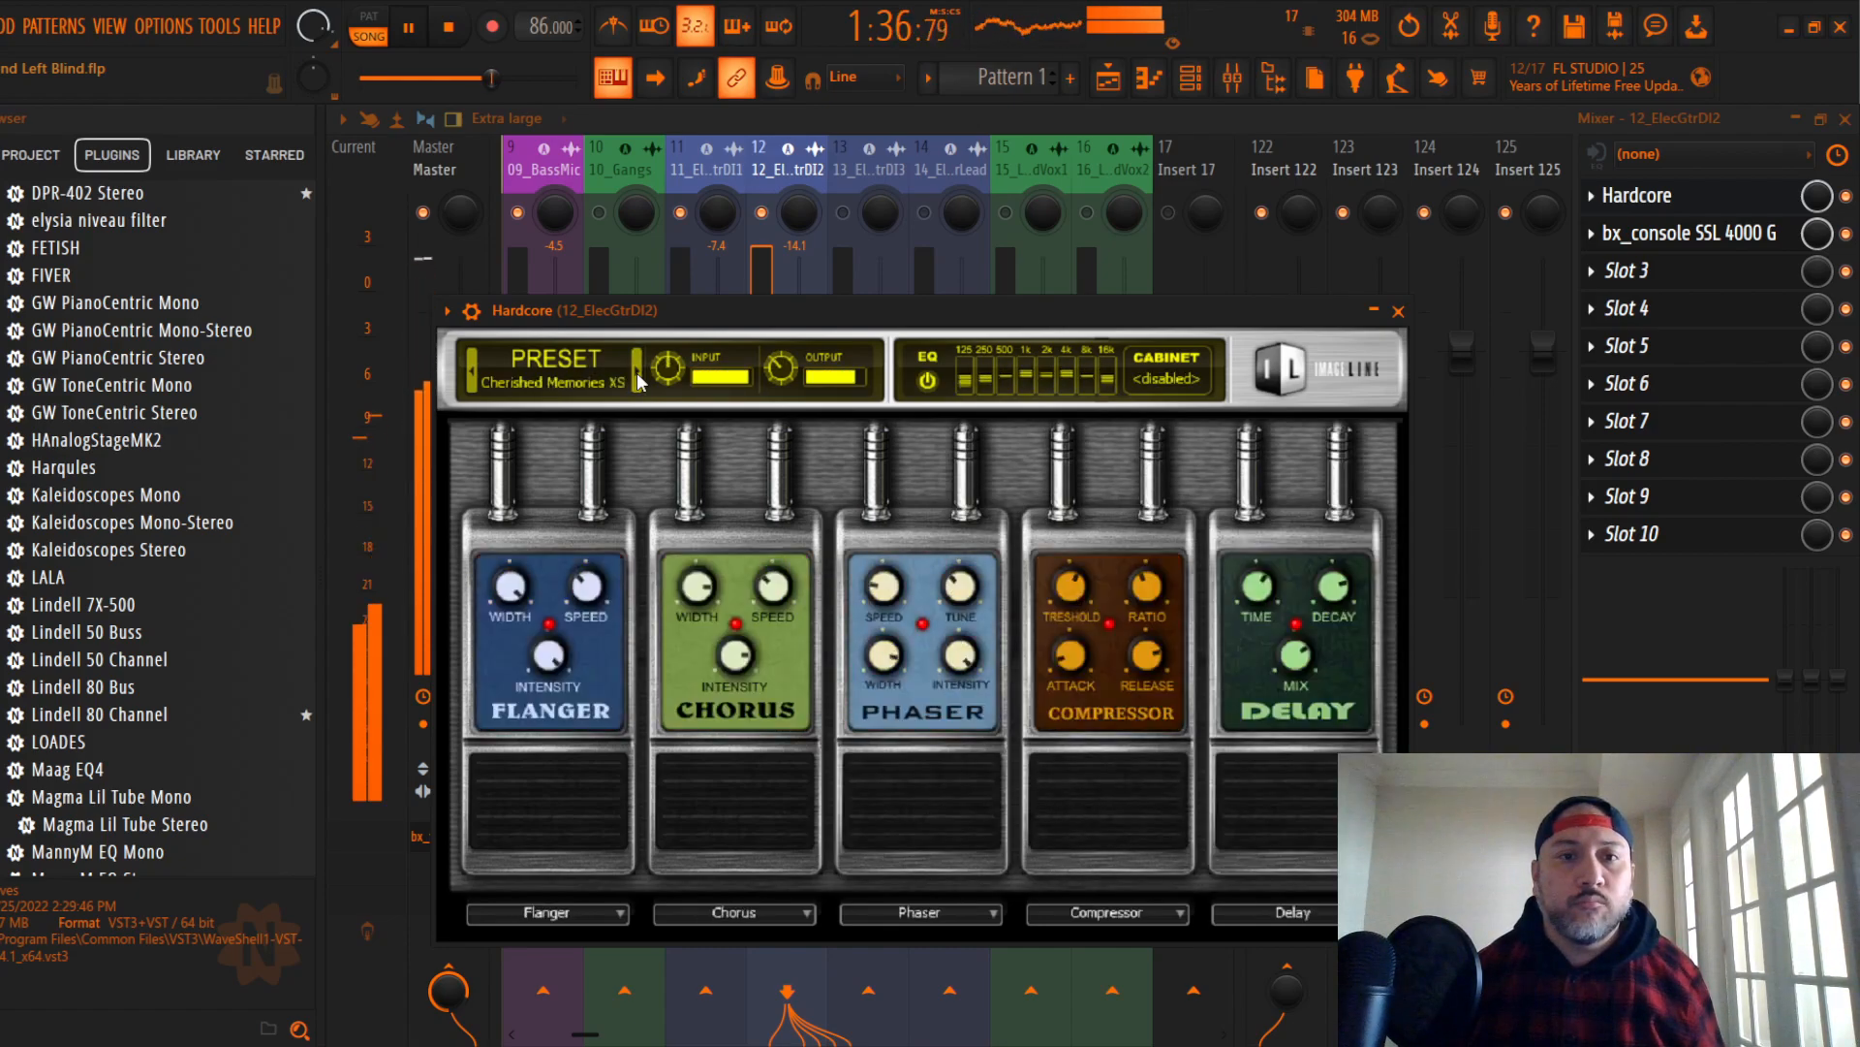
left_click(475, 376)
left_click(1399, 311)
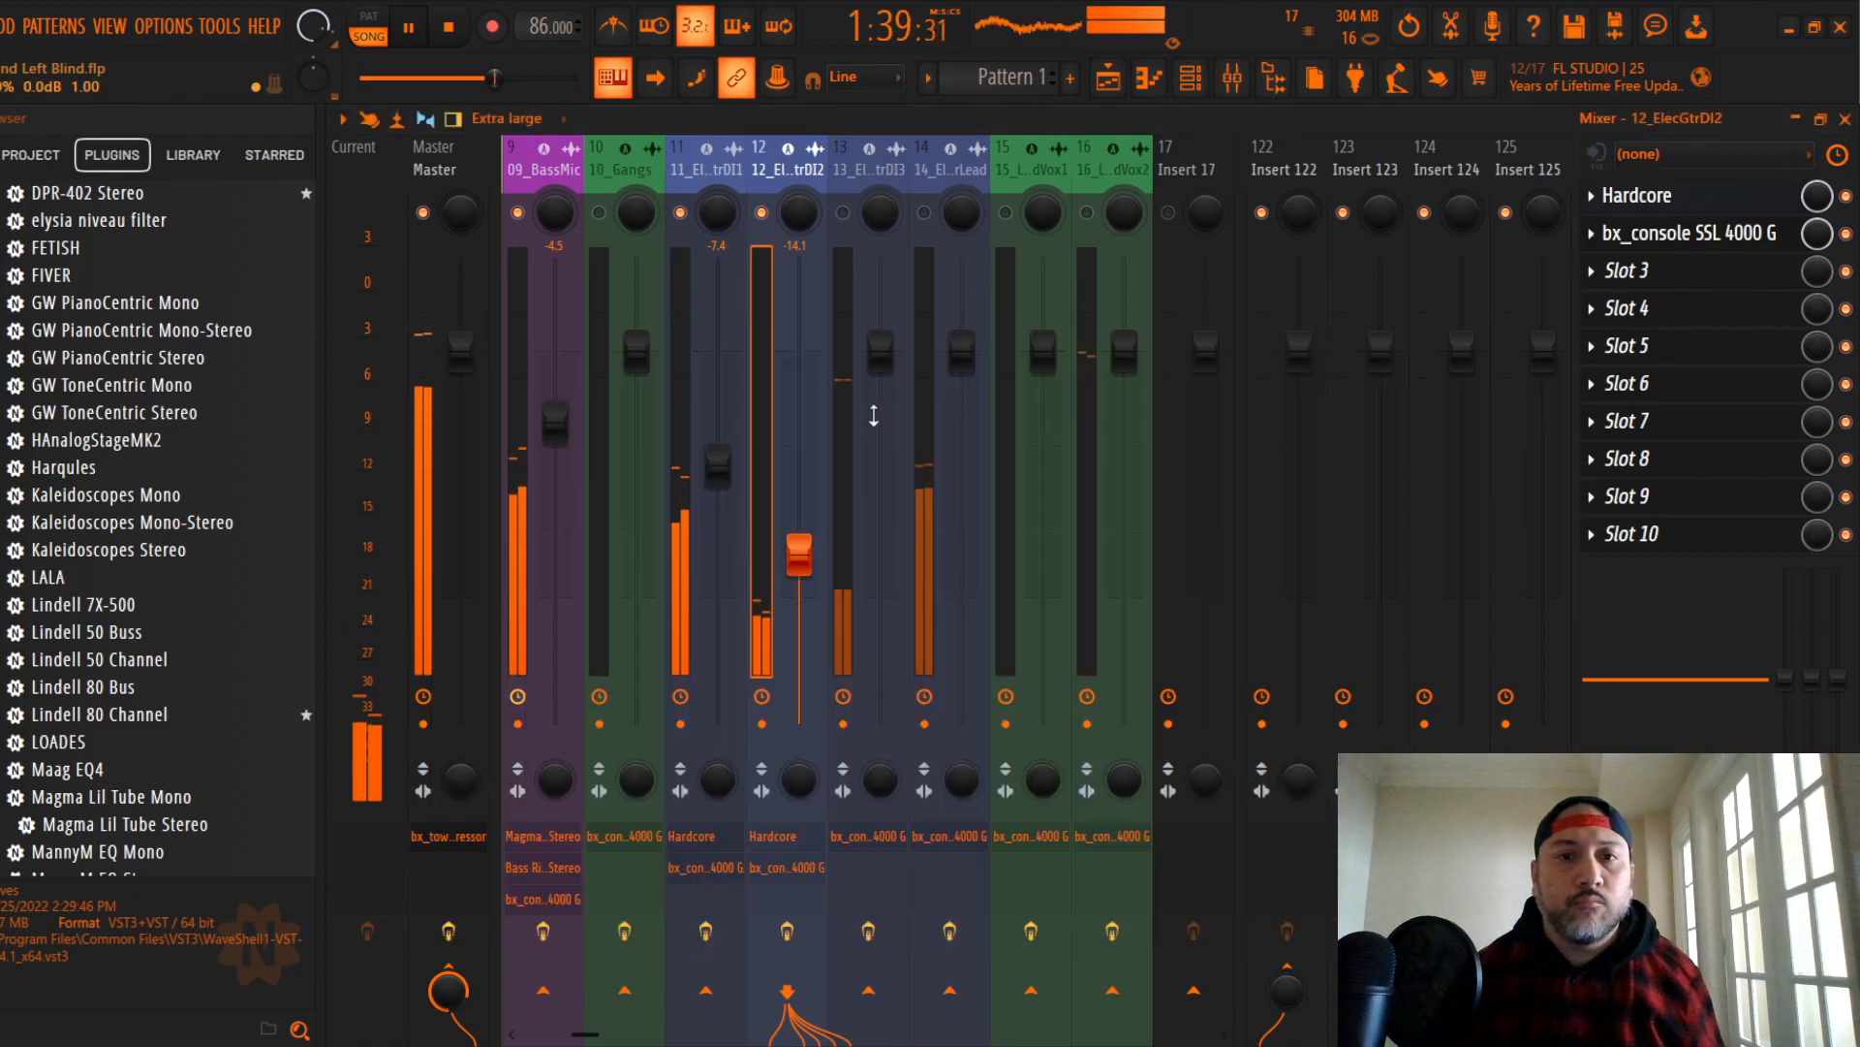
left_click_drag(799, 540, 798, 525)
Step: Switch Hardcore on 12_ElecGtrDI2 to the Classic Rock Crunch preset and lower the track's fader to -19.7 dB
left_click(1686, 207)
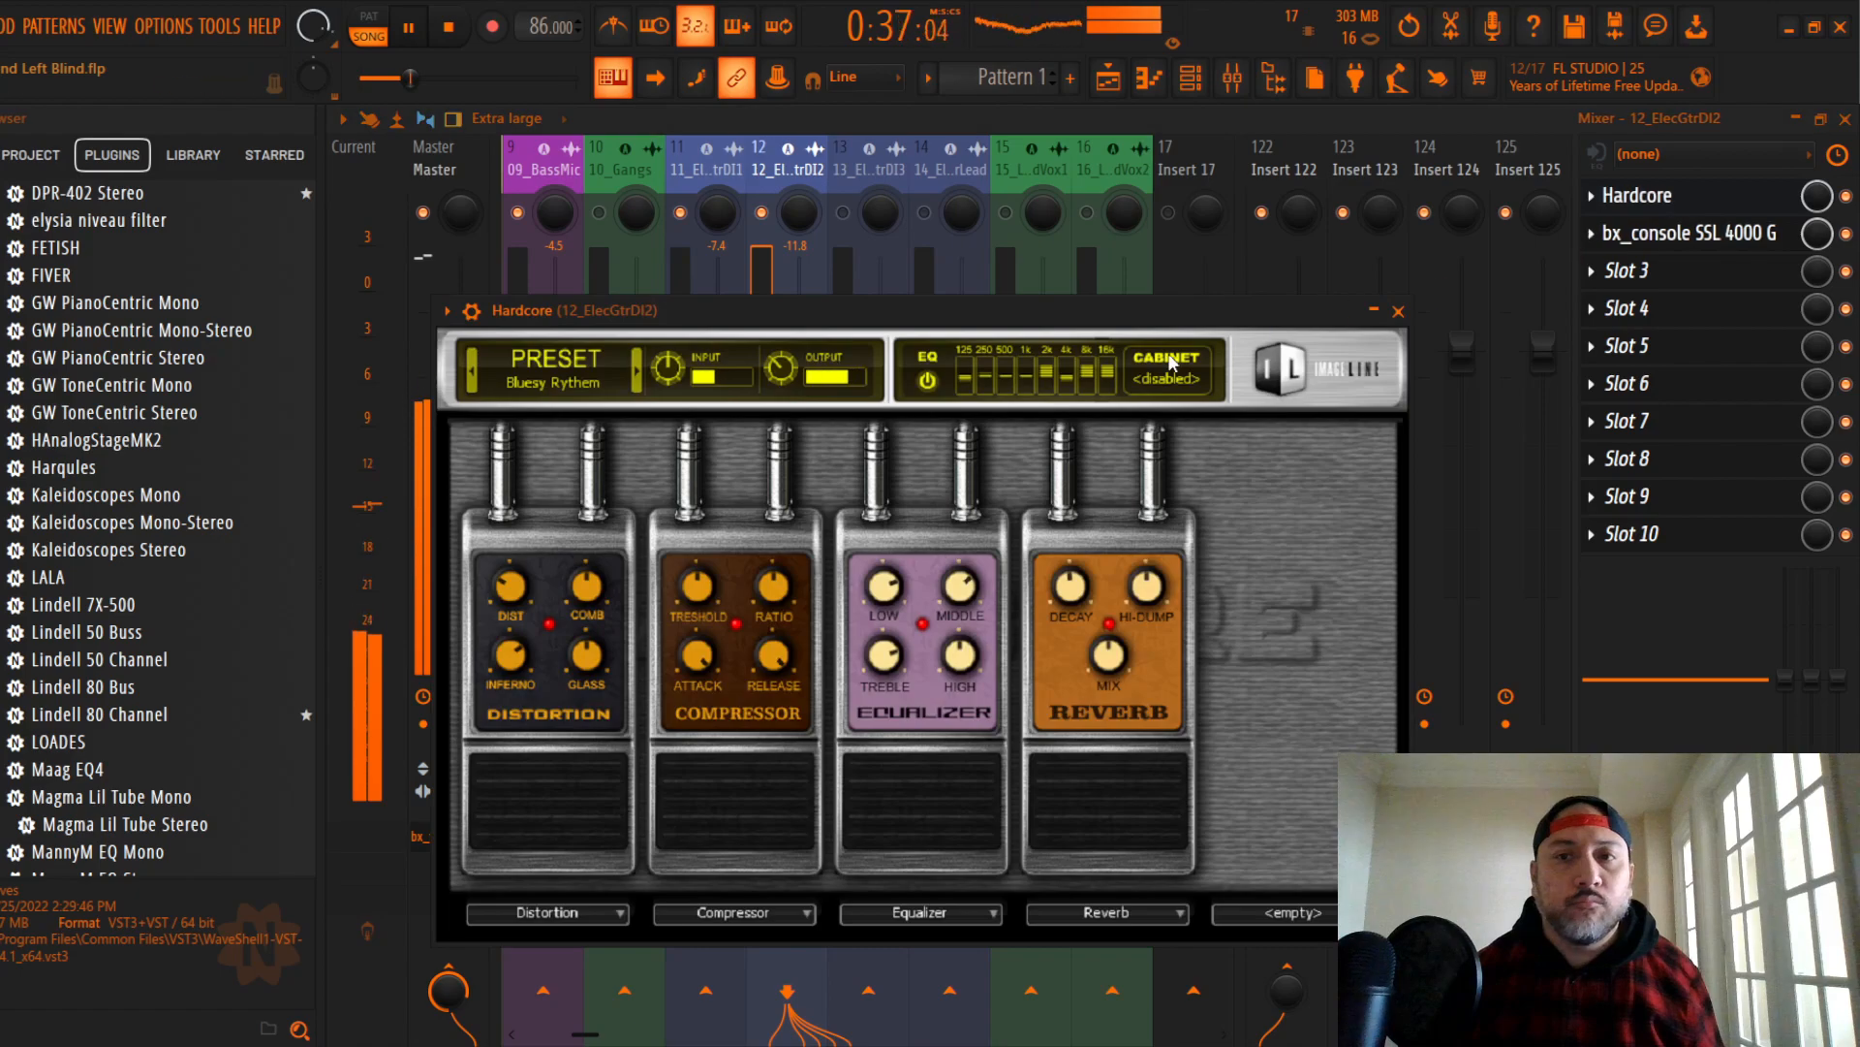
left_click(637, 380)
left_click(637, 381)
left_click(636, 381)
left_click(636, 381)
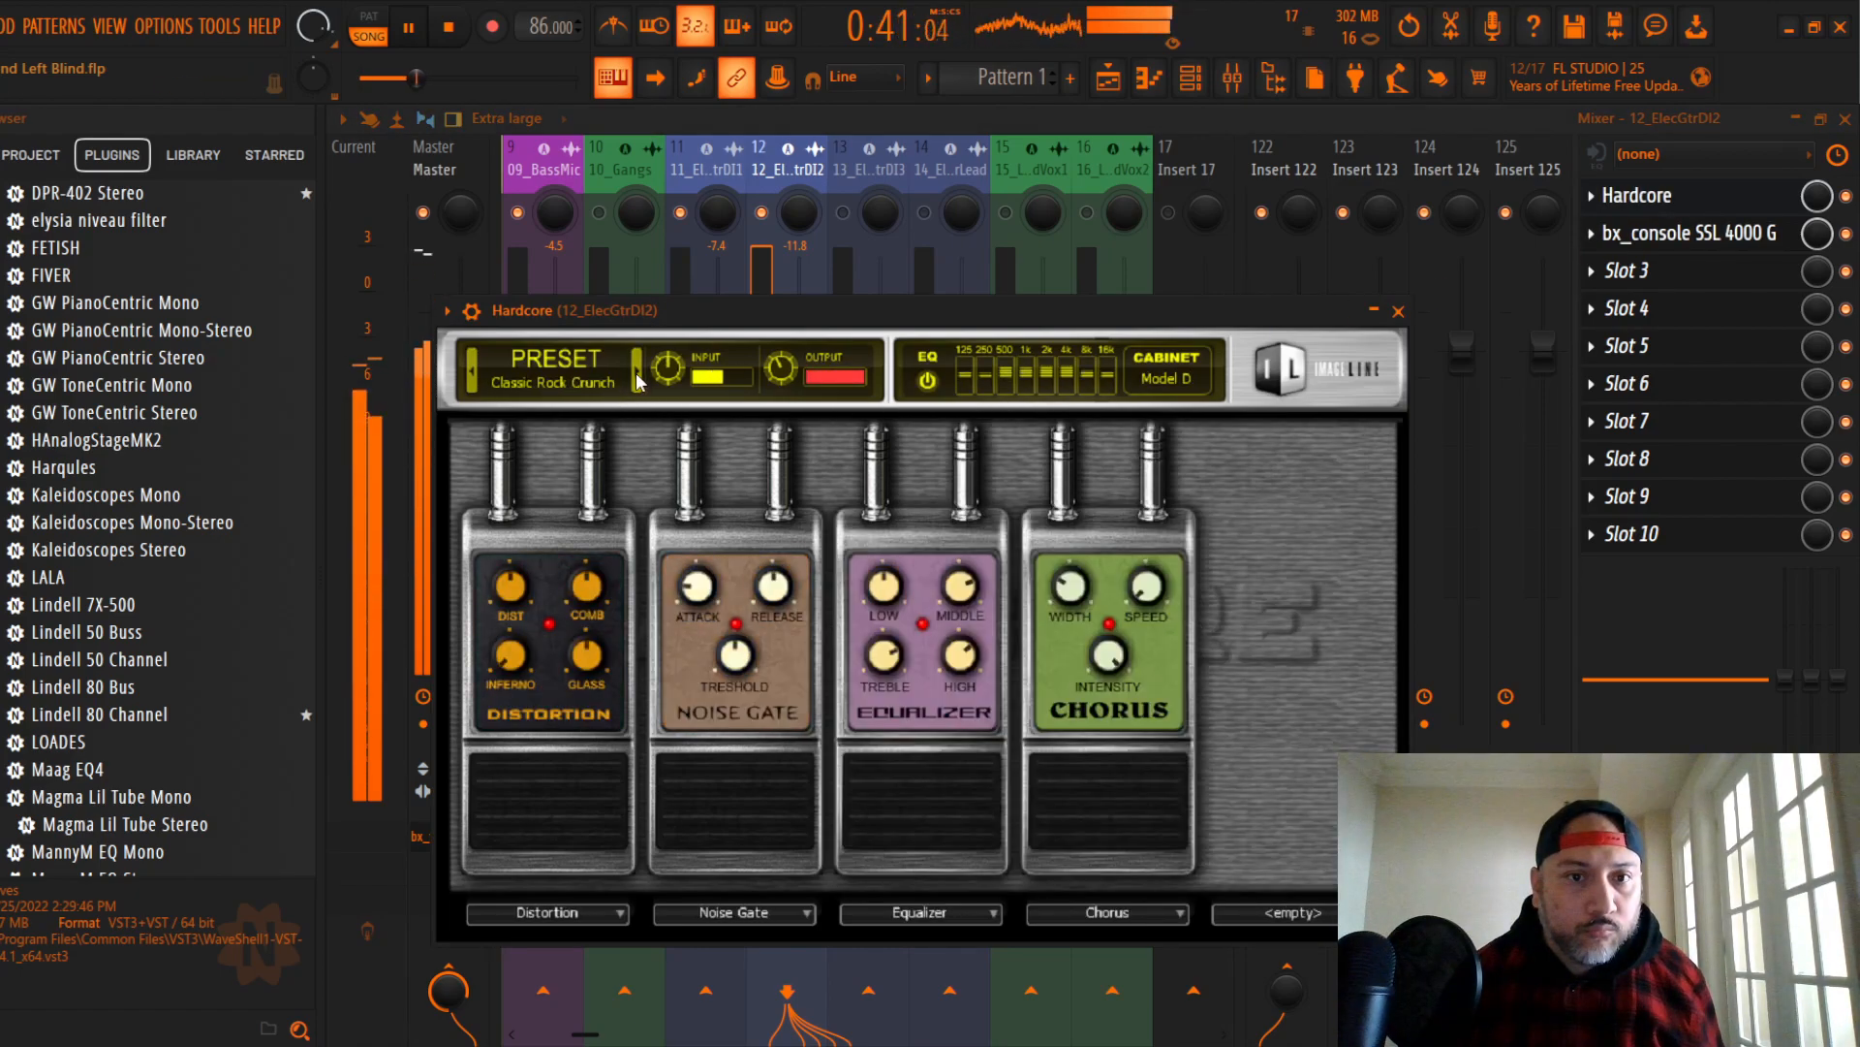
left_click(1400, 310)
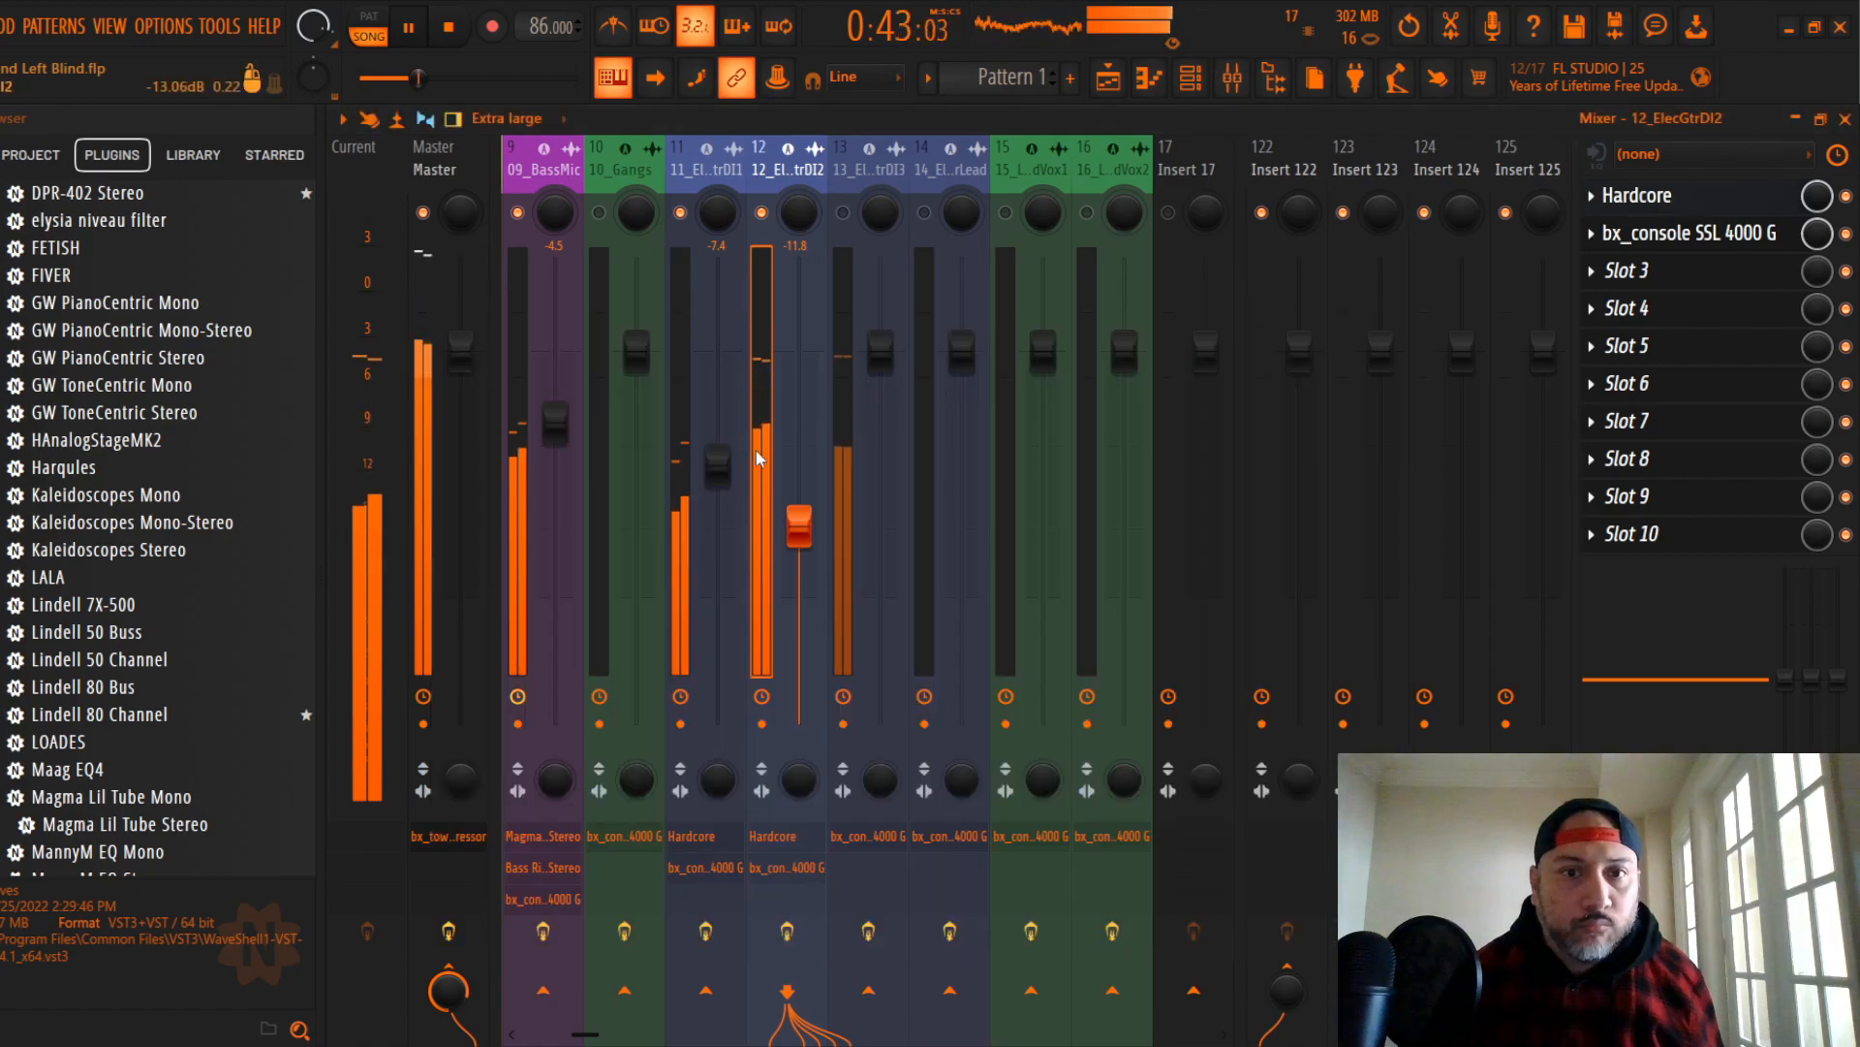
left_click_drag(800, 619, 799, 610)
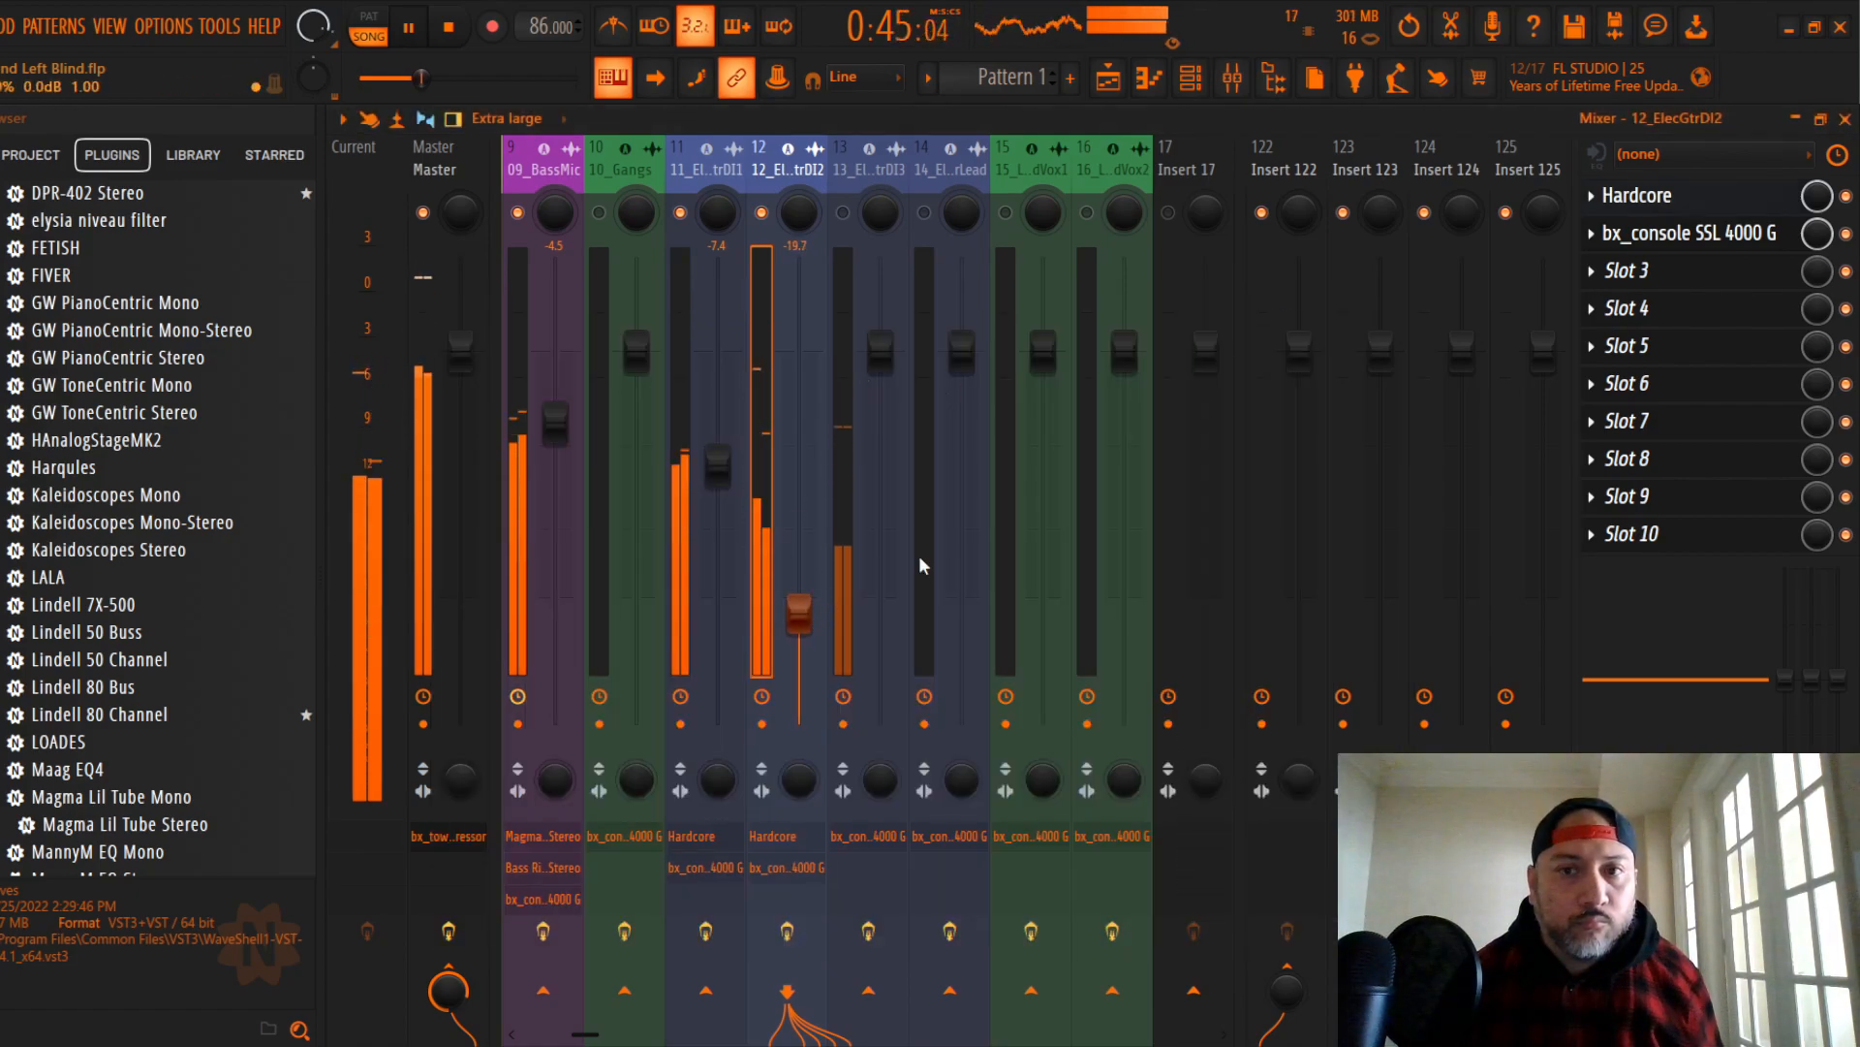
Step: Step Hardcore on 12_ElecGtrDI2 to the Dark Stoner FG preset and lower the track's fader to -22.7 dB
left_click(1711, 195)
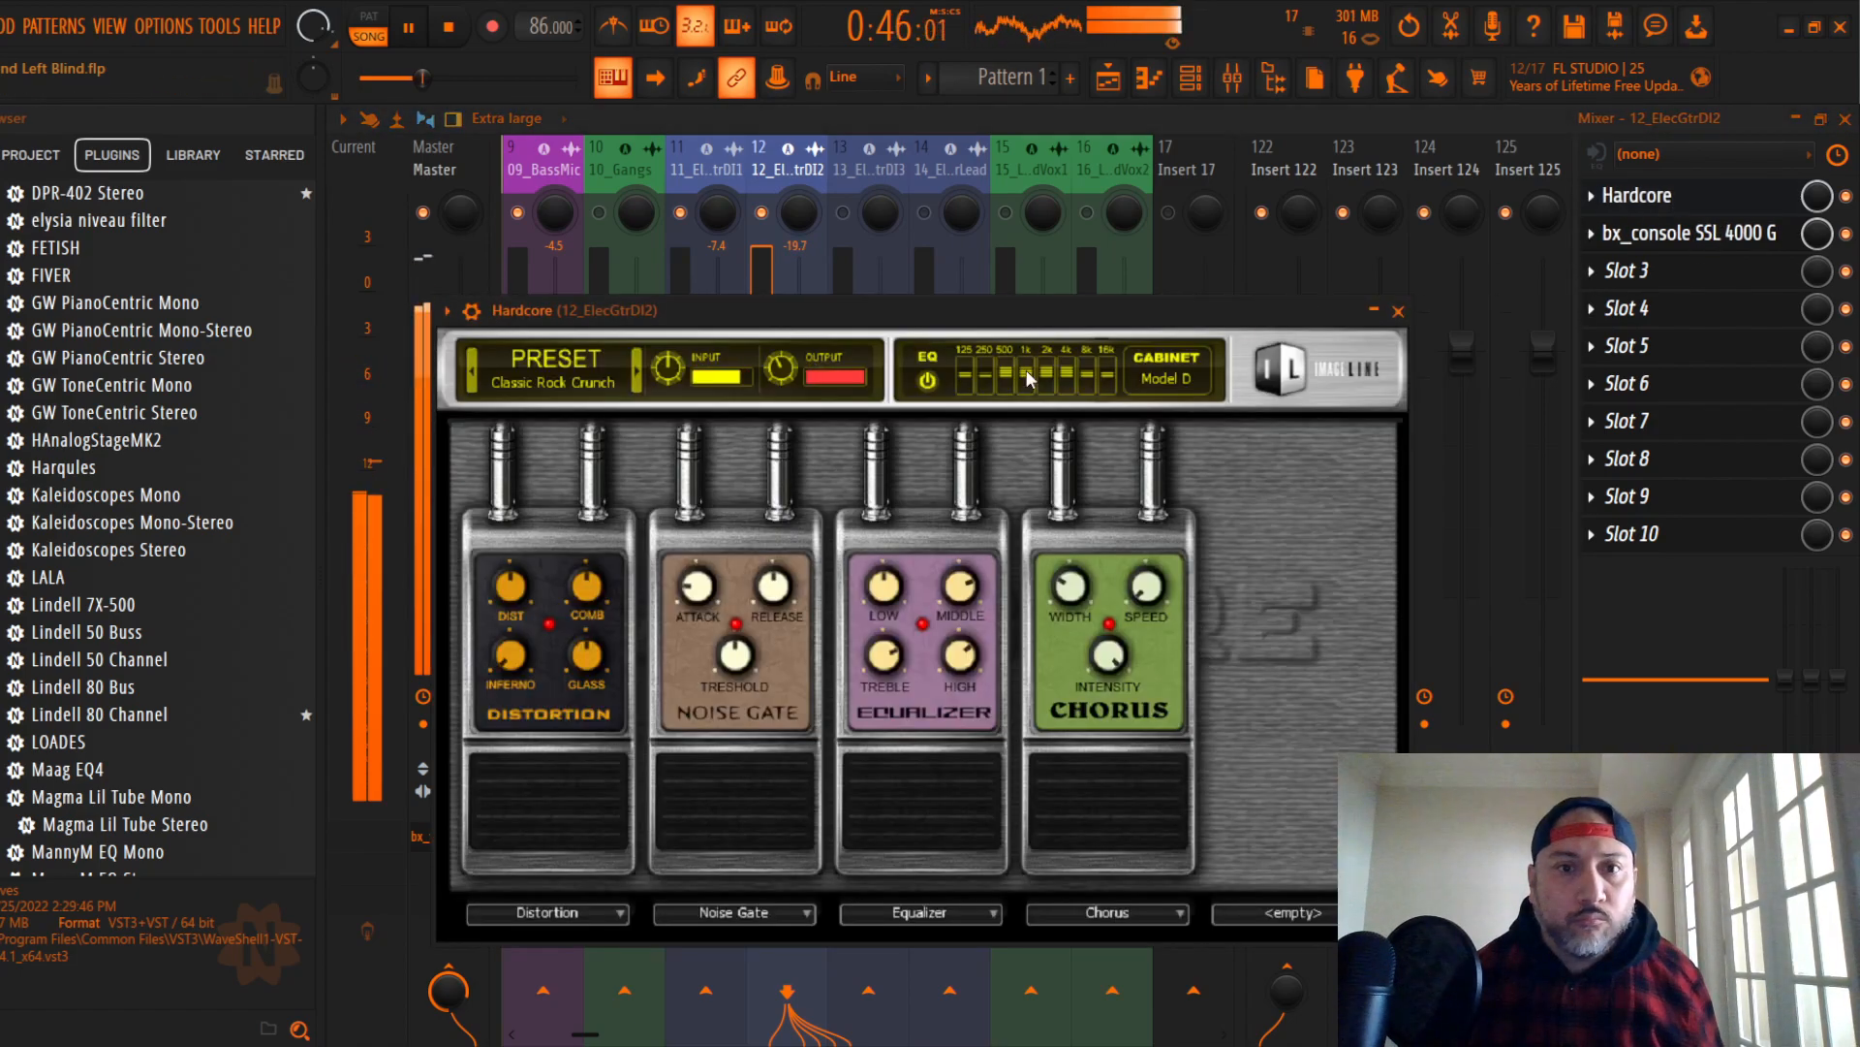
left_click(637, 374)
left_click(637, 374)
left_click(637, 375)
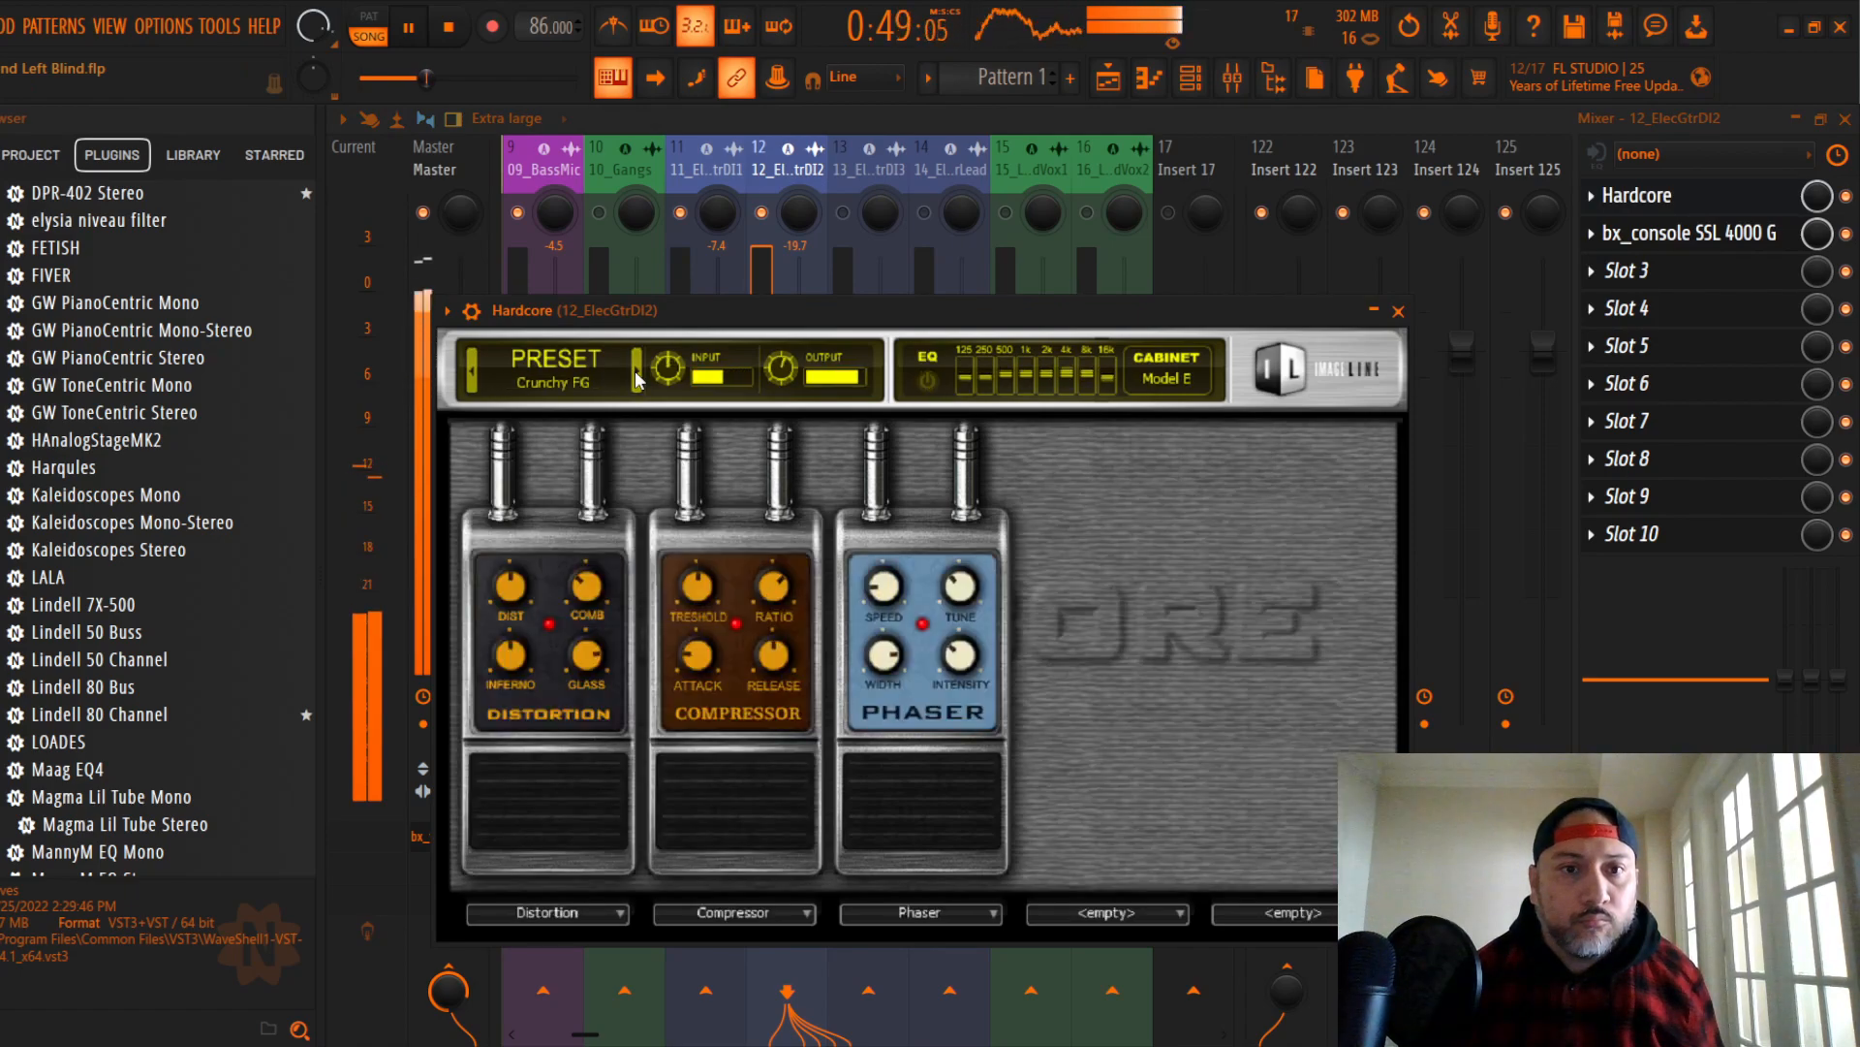
left_click(638, 375)
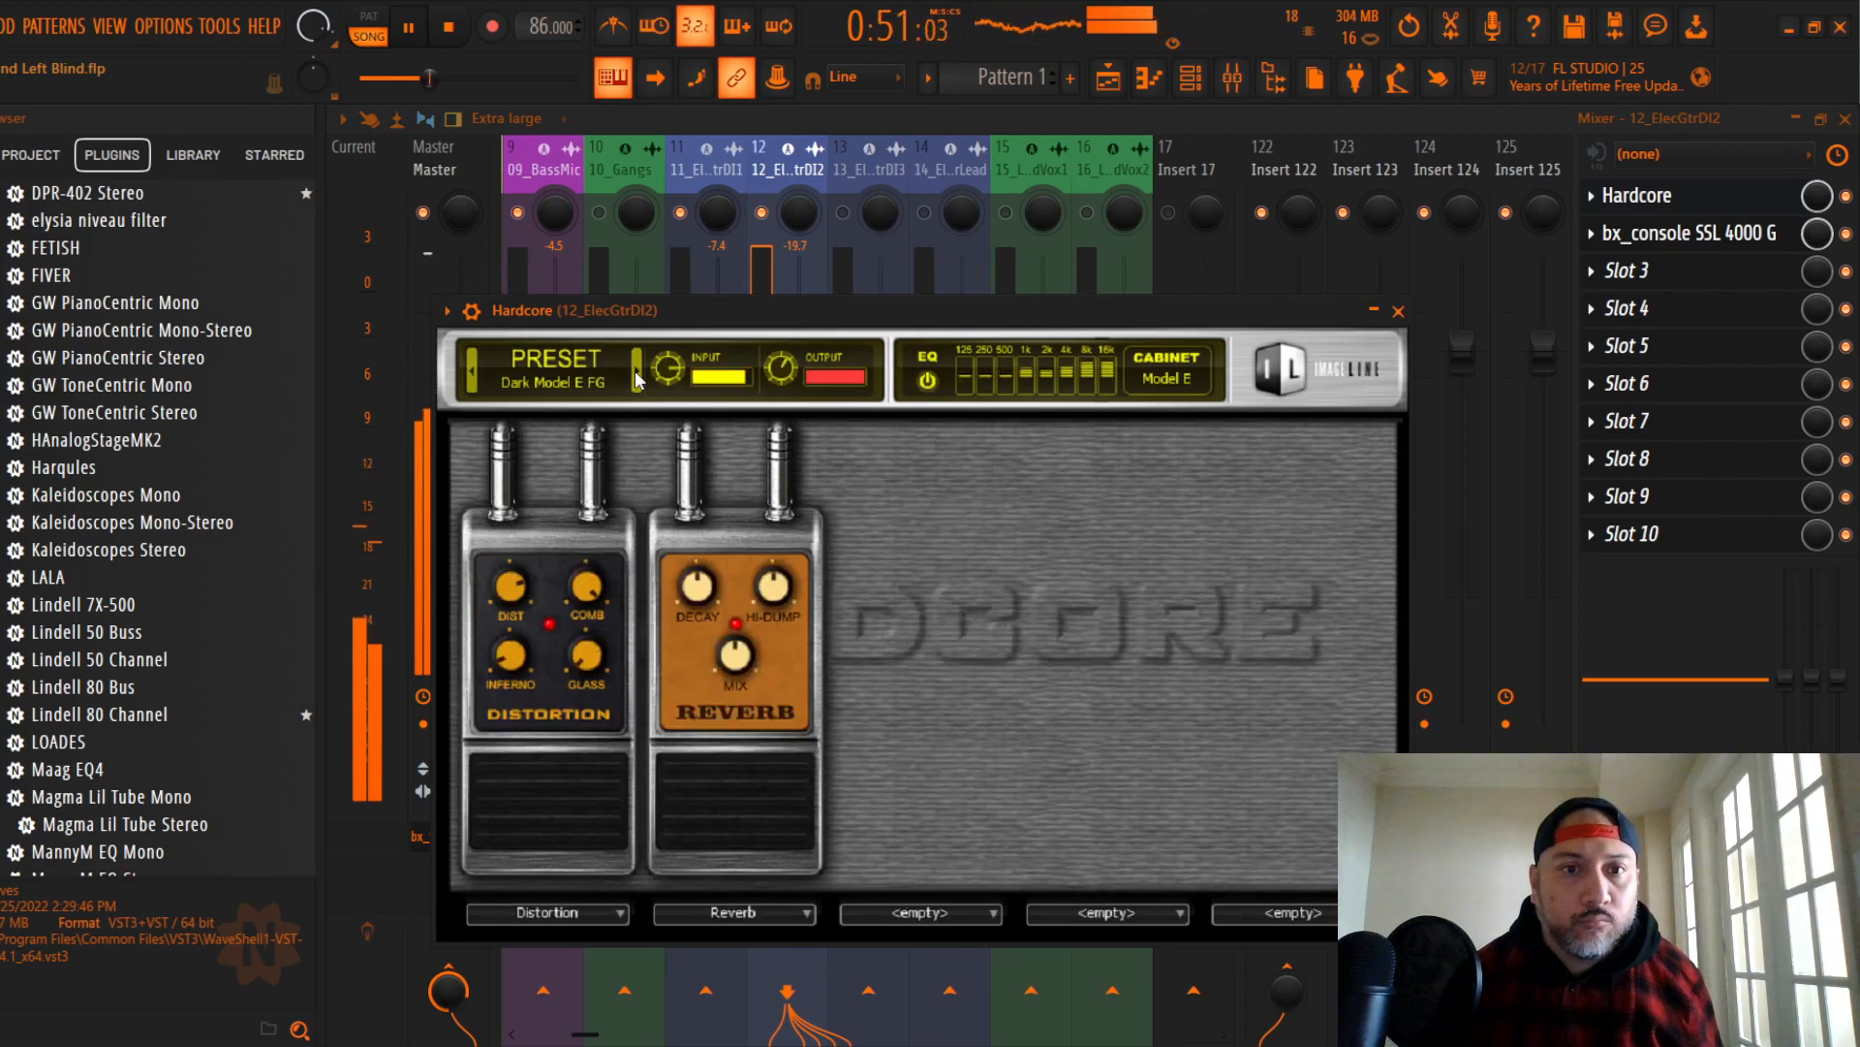
left_click(638, 377)
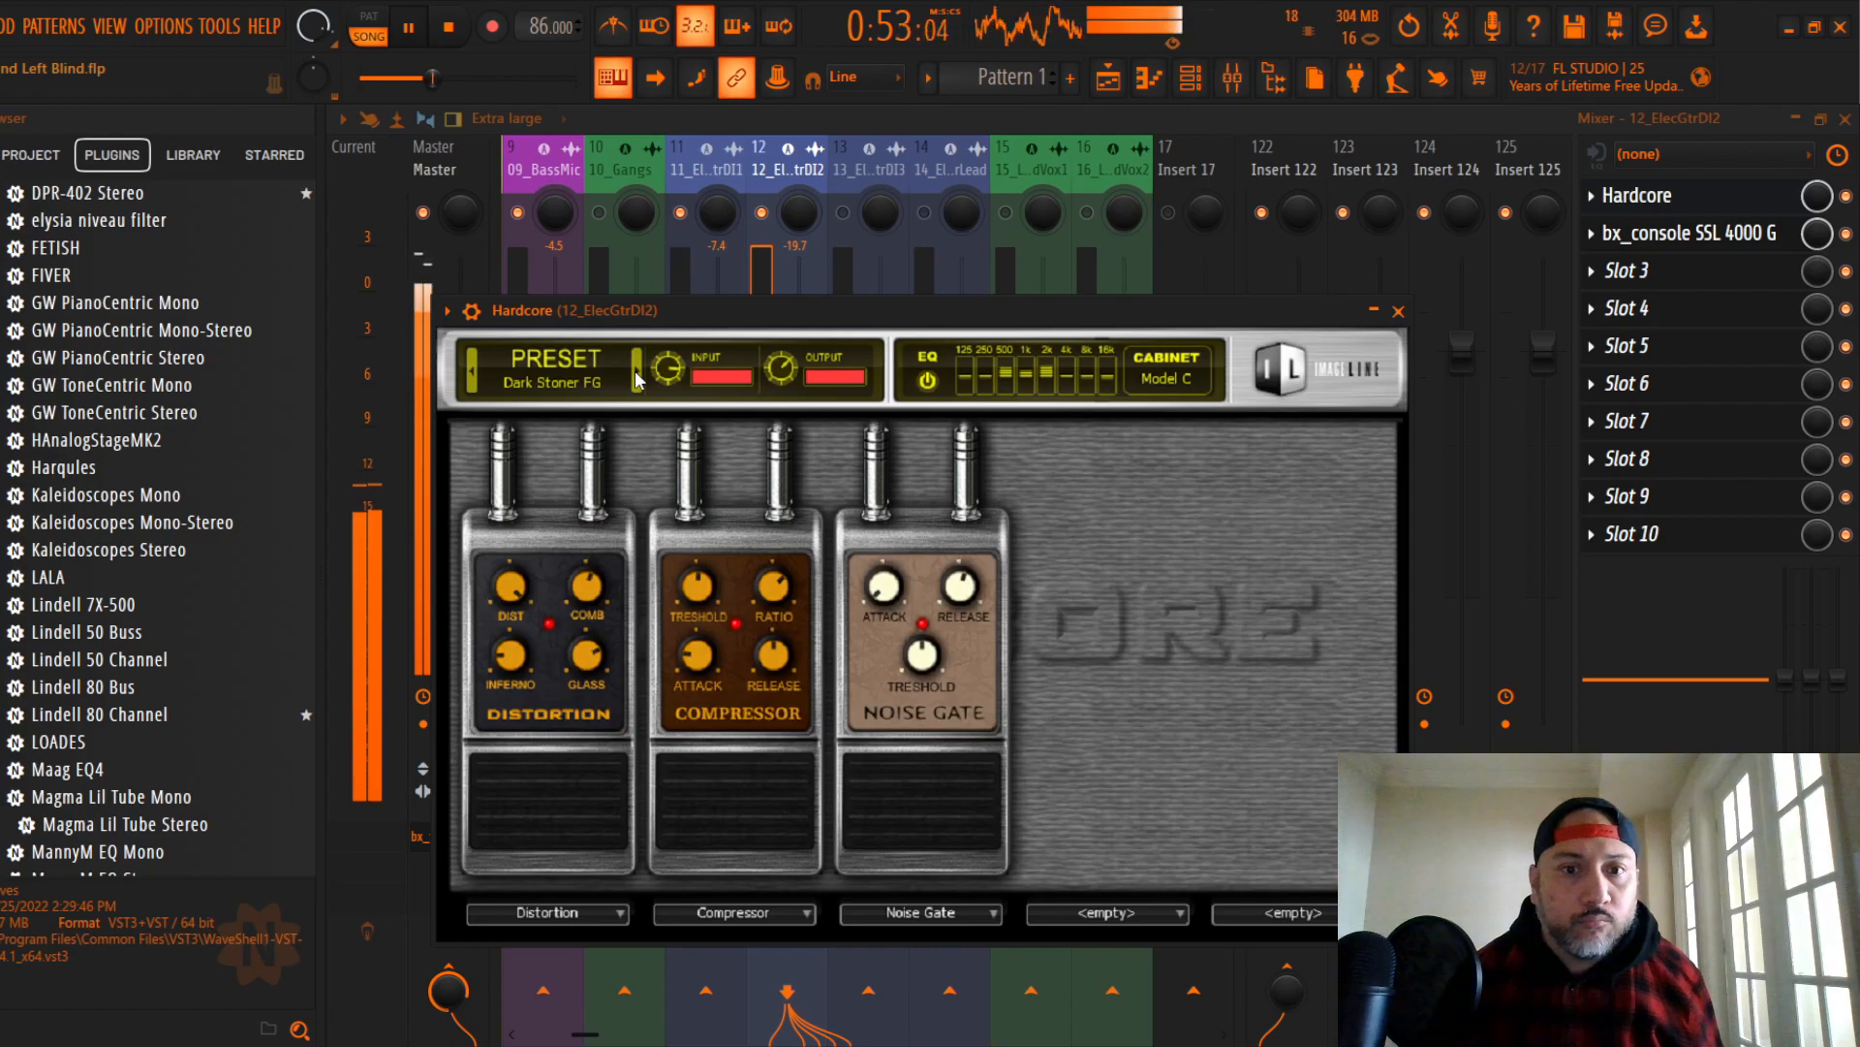
left_click(1398, 311)
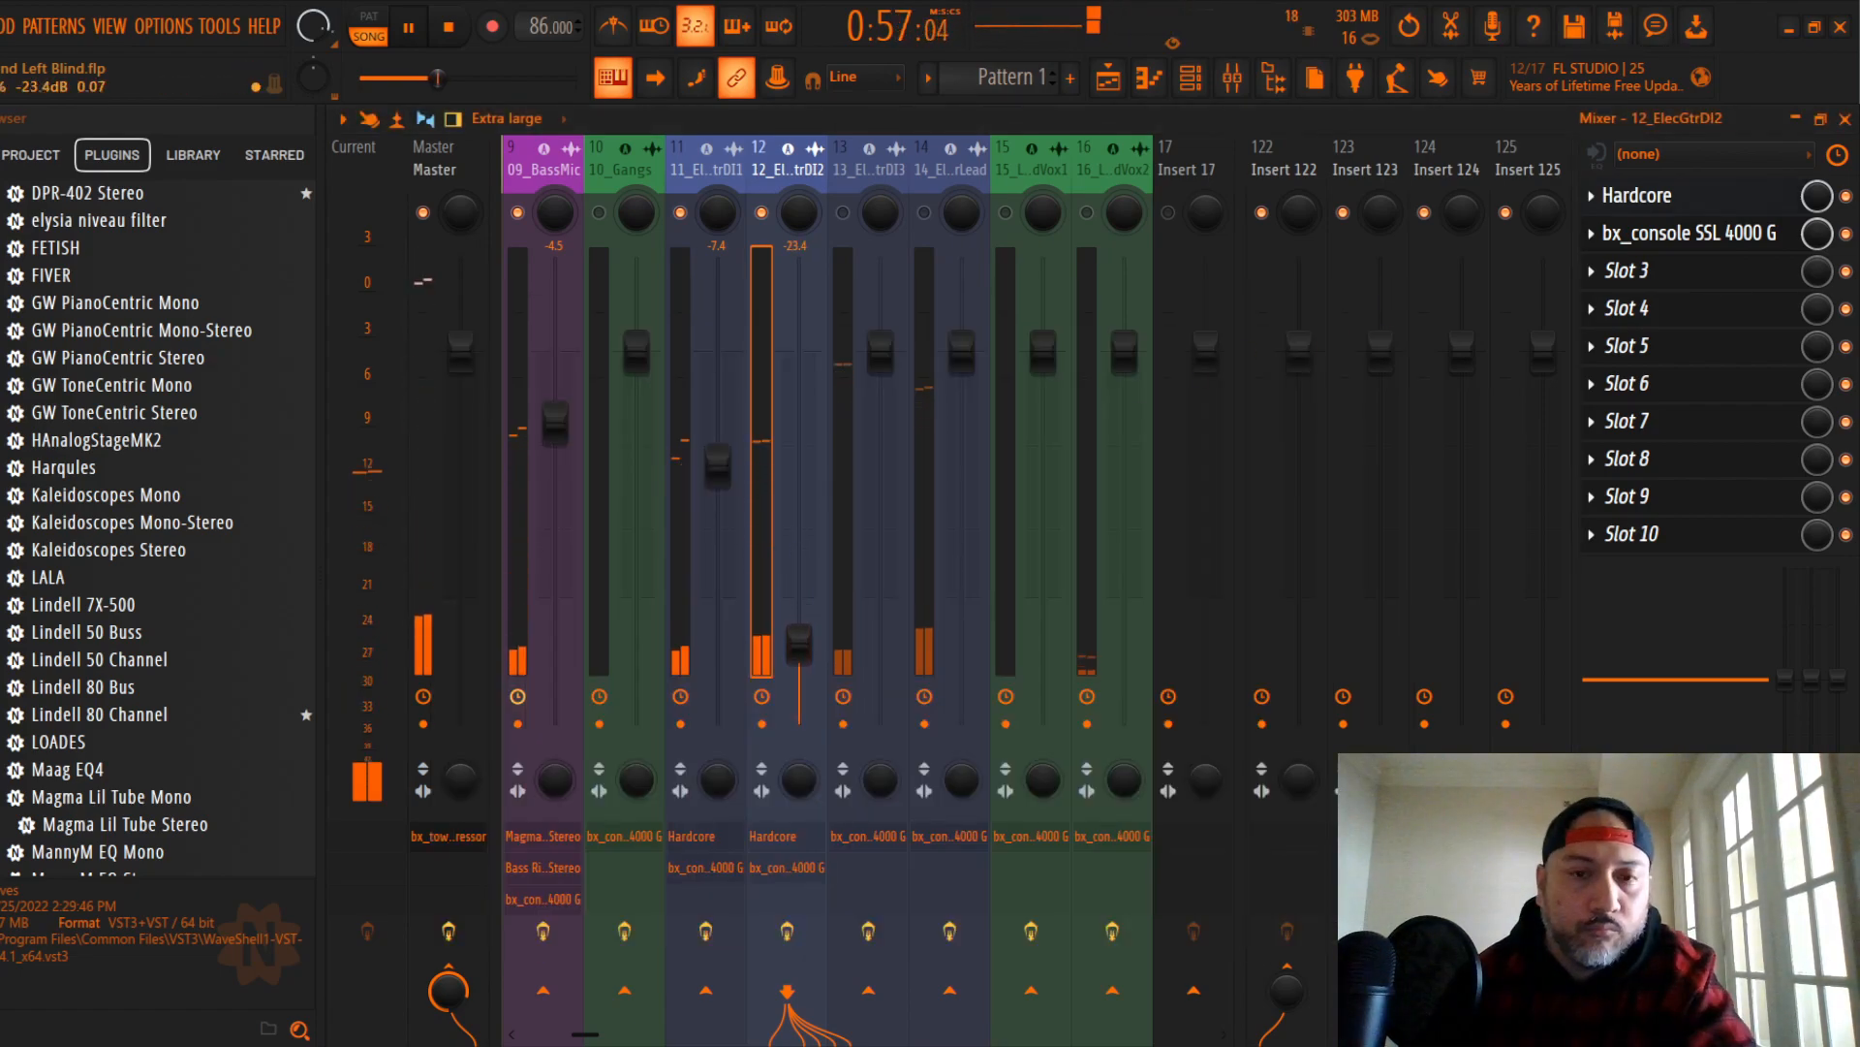
left_click_drag(798, 642, 798, 637)
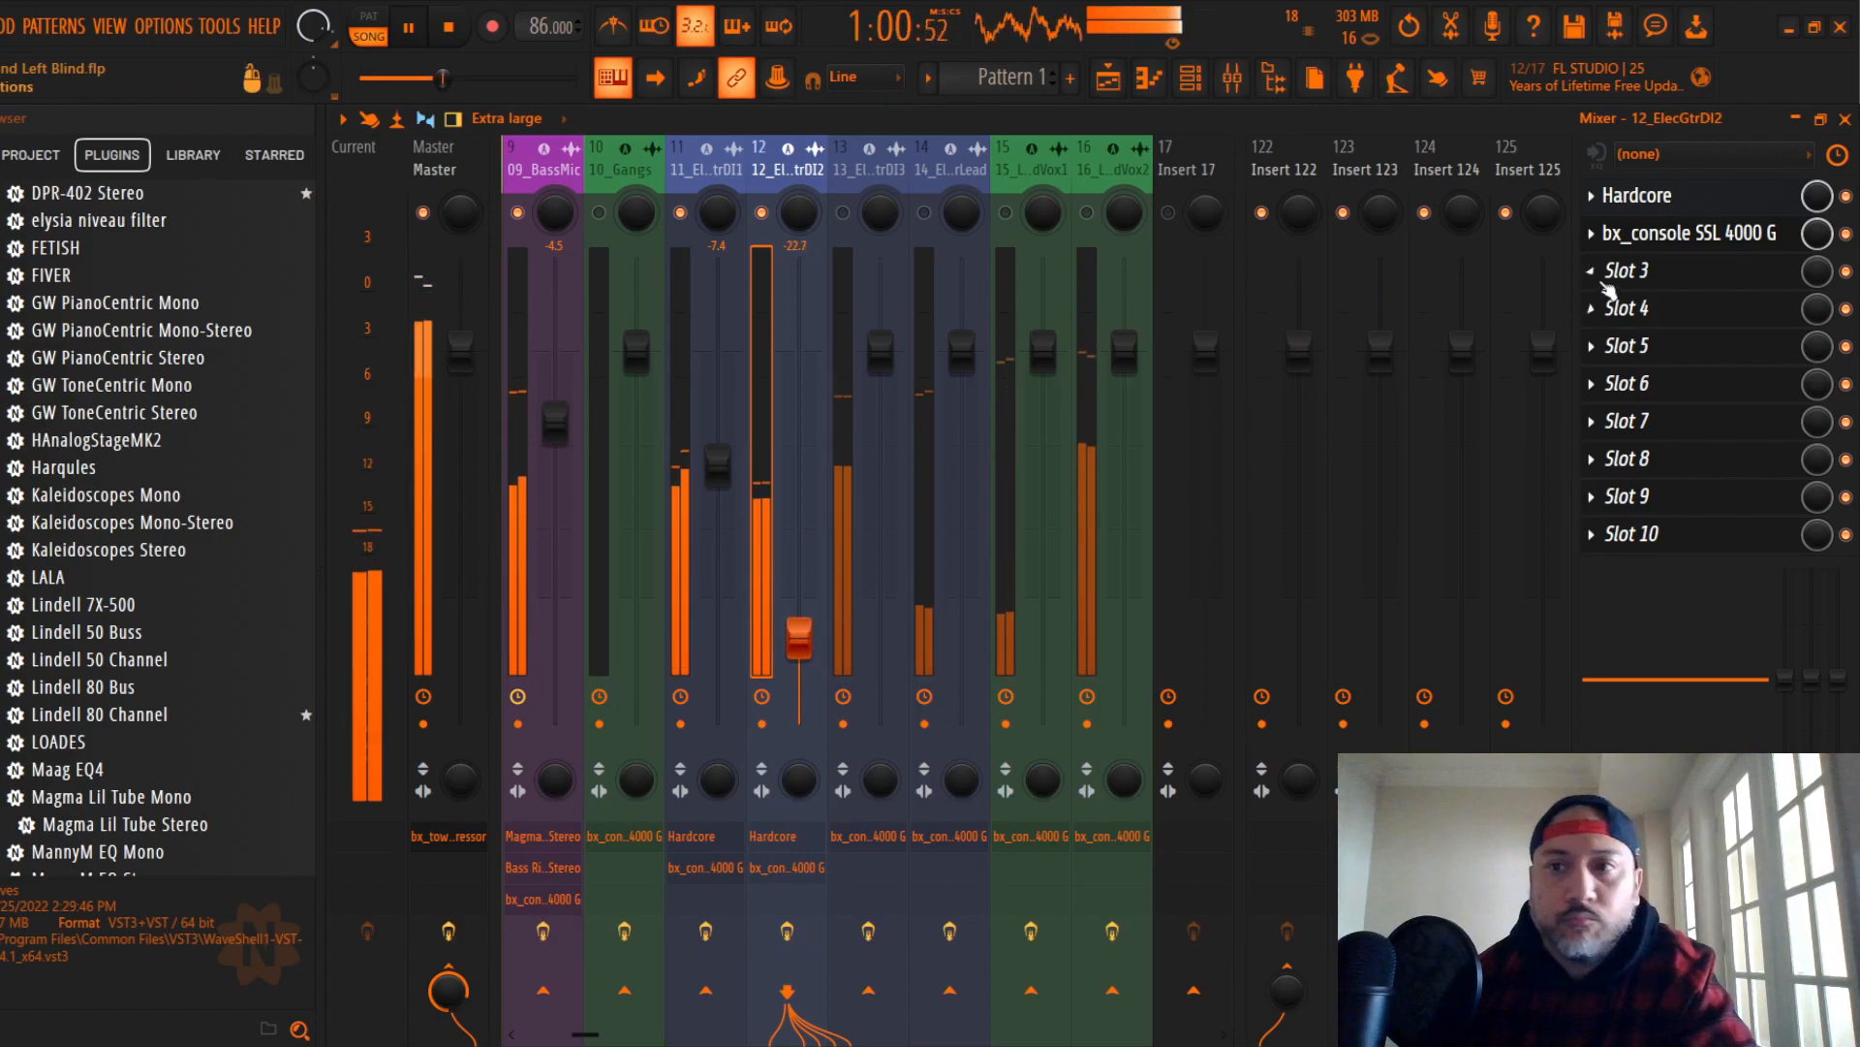
Step: On 12_ElecGtrDI2's bx_console SSL 4000 G, adjust compressor ratio and threshold, enable Pre Dyn, switch the EQ type, and set LF gain to -2.4 dB
left_click(1689, 233)
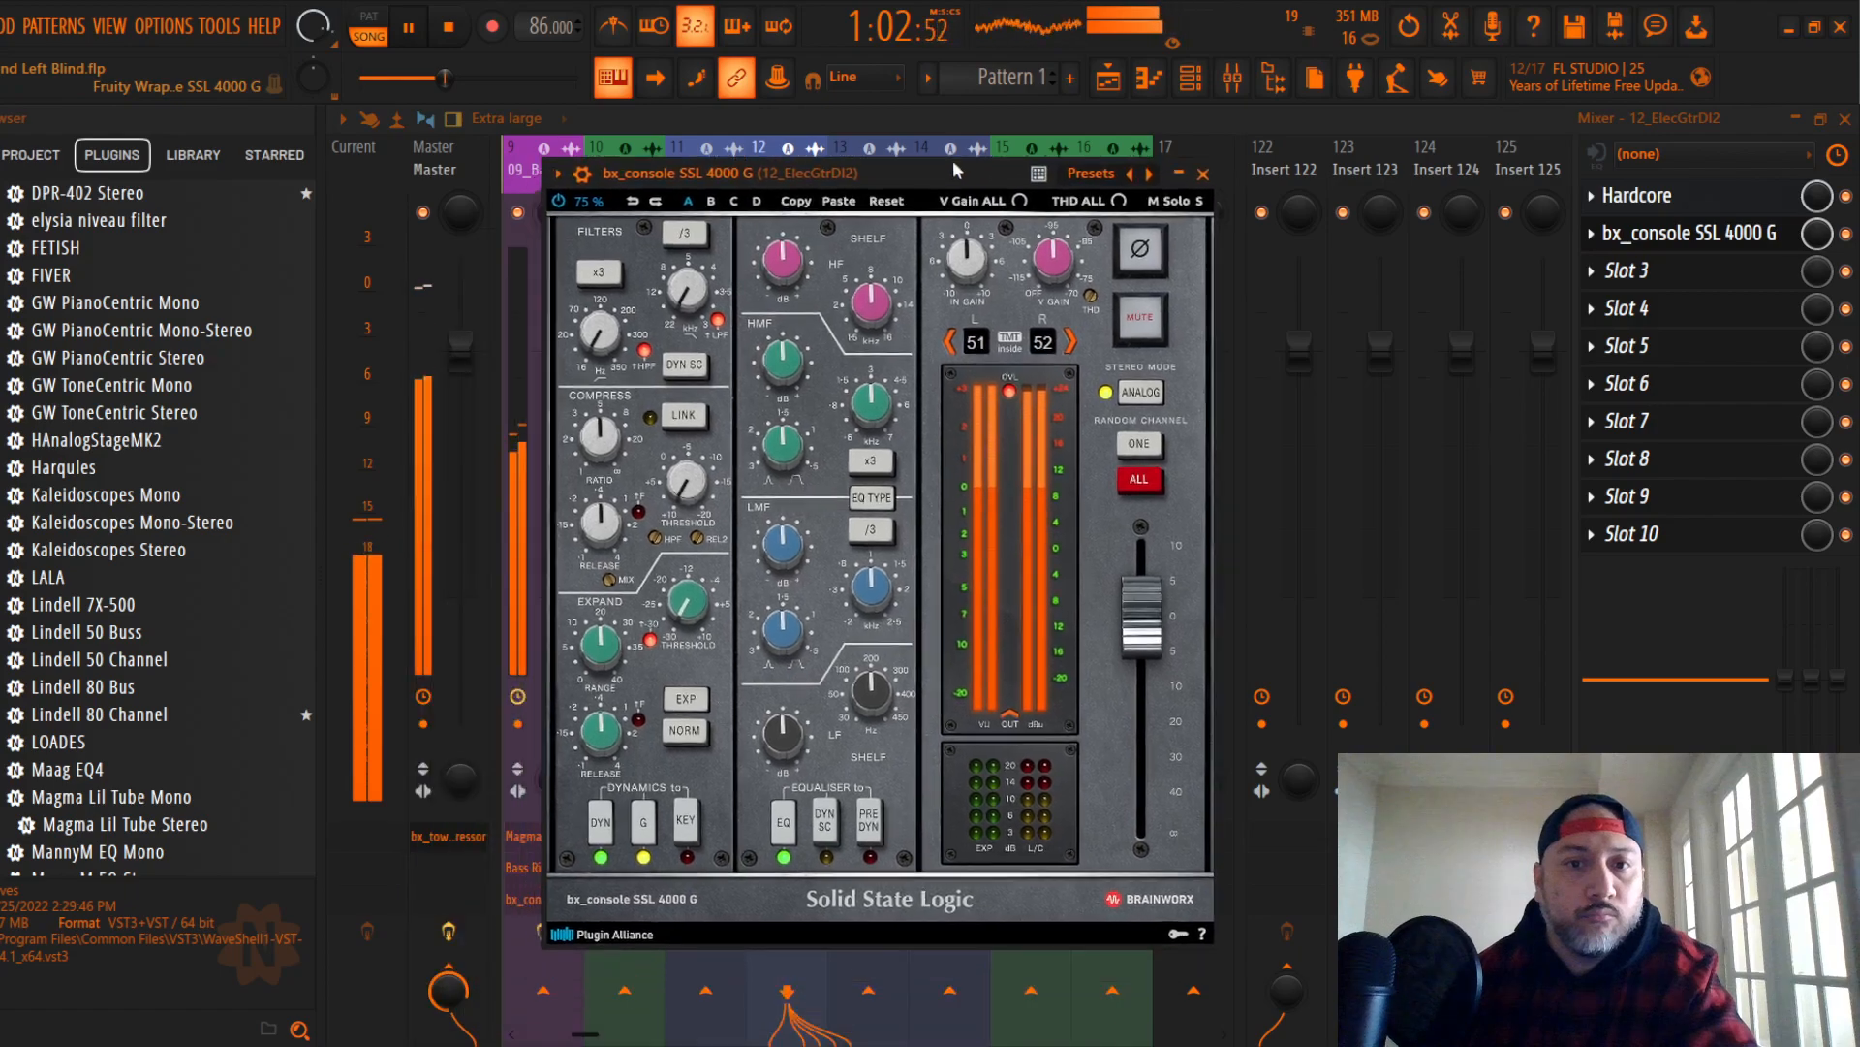
left_click_drag(955, 171, 961, 161)
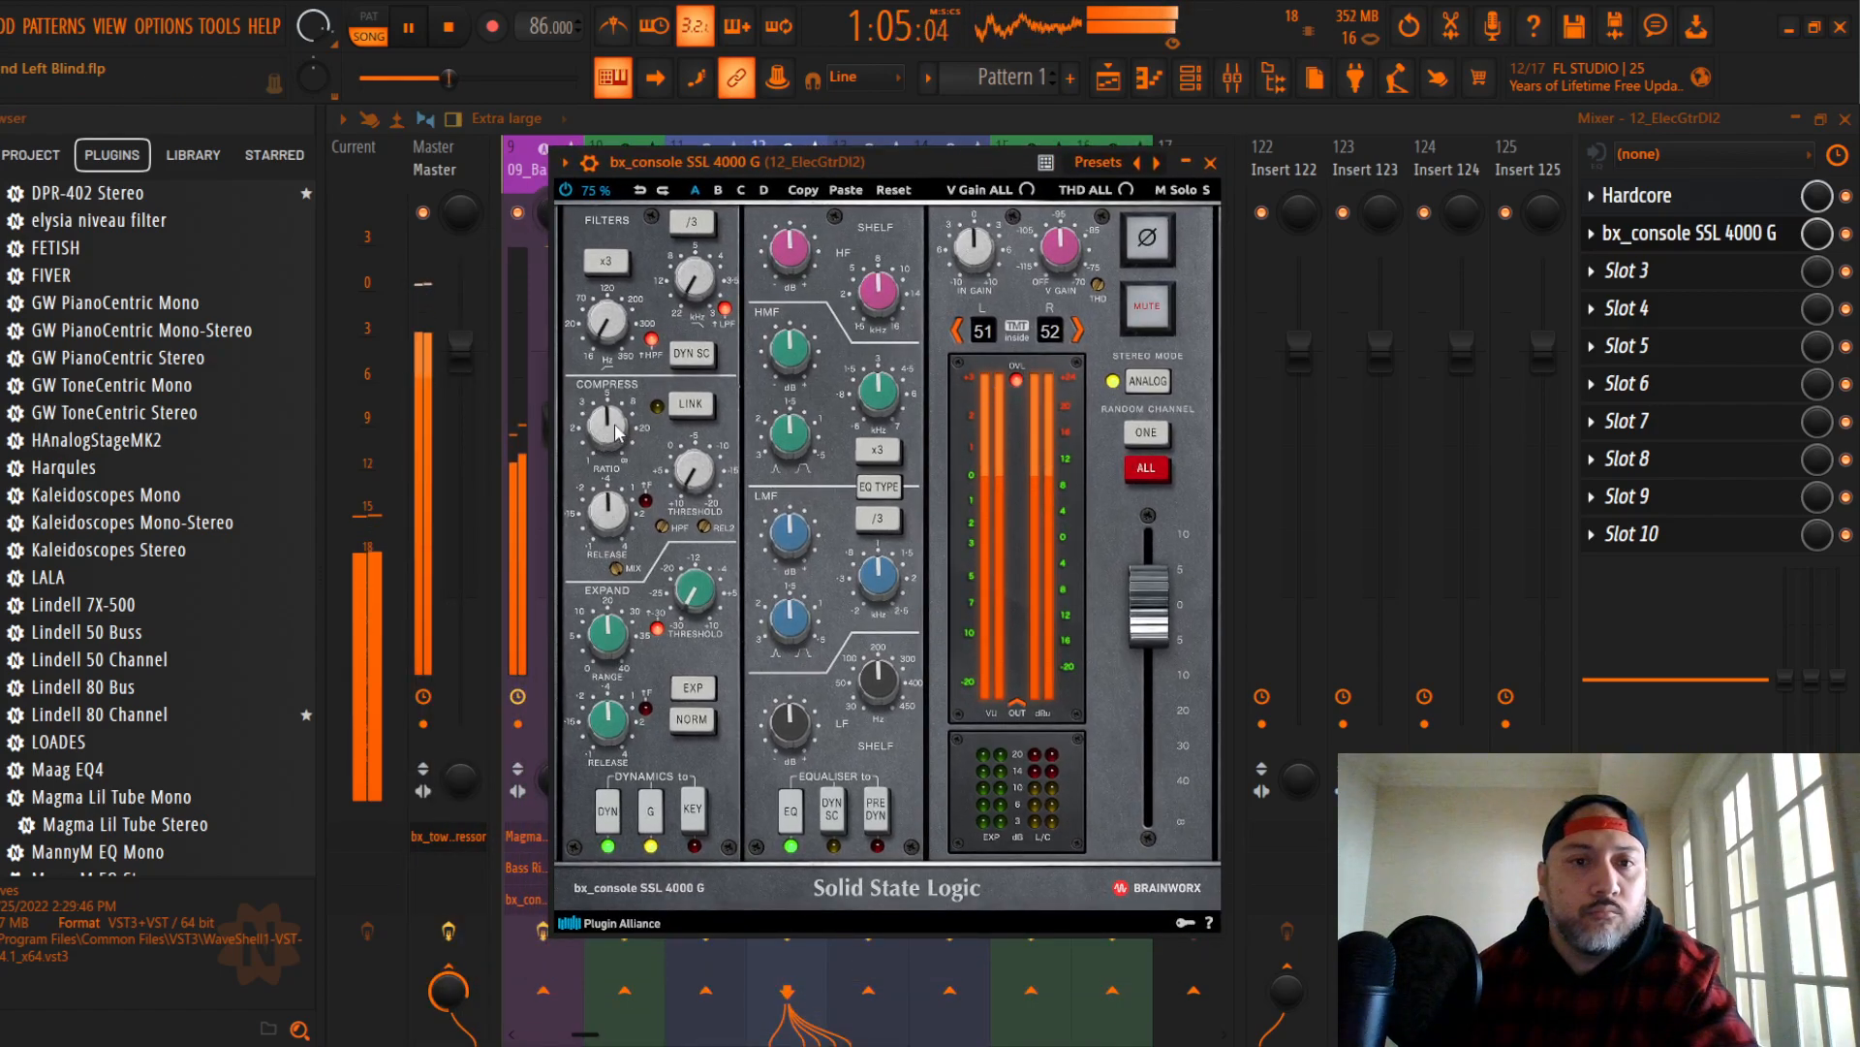
left_click_drag(694, 474, 694, 474)
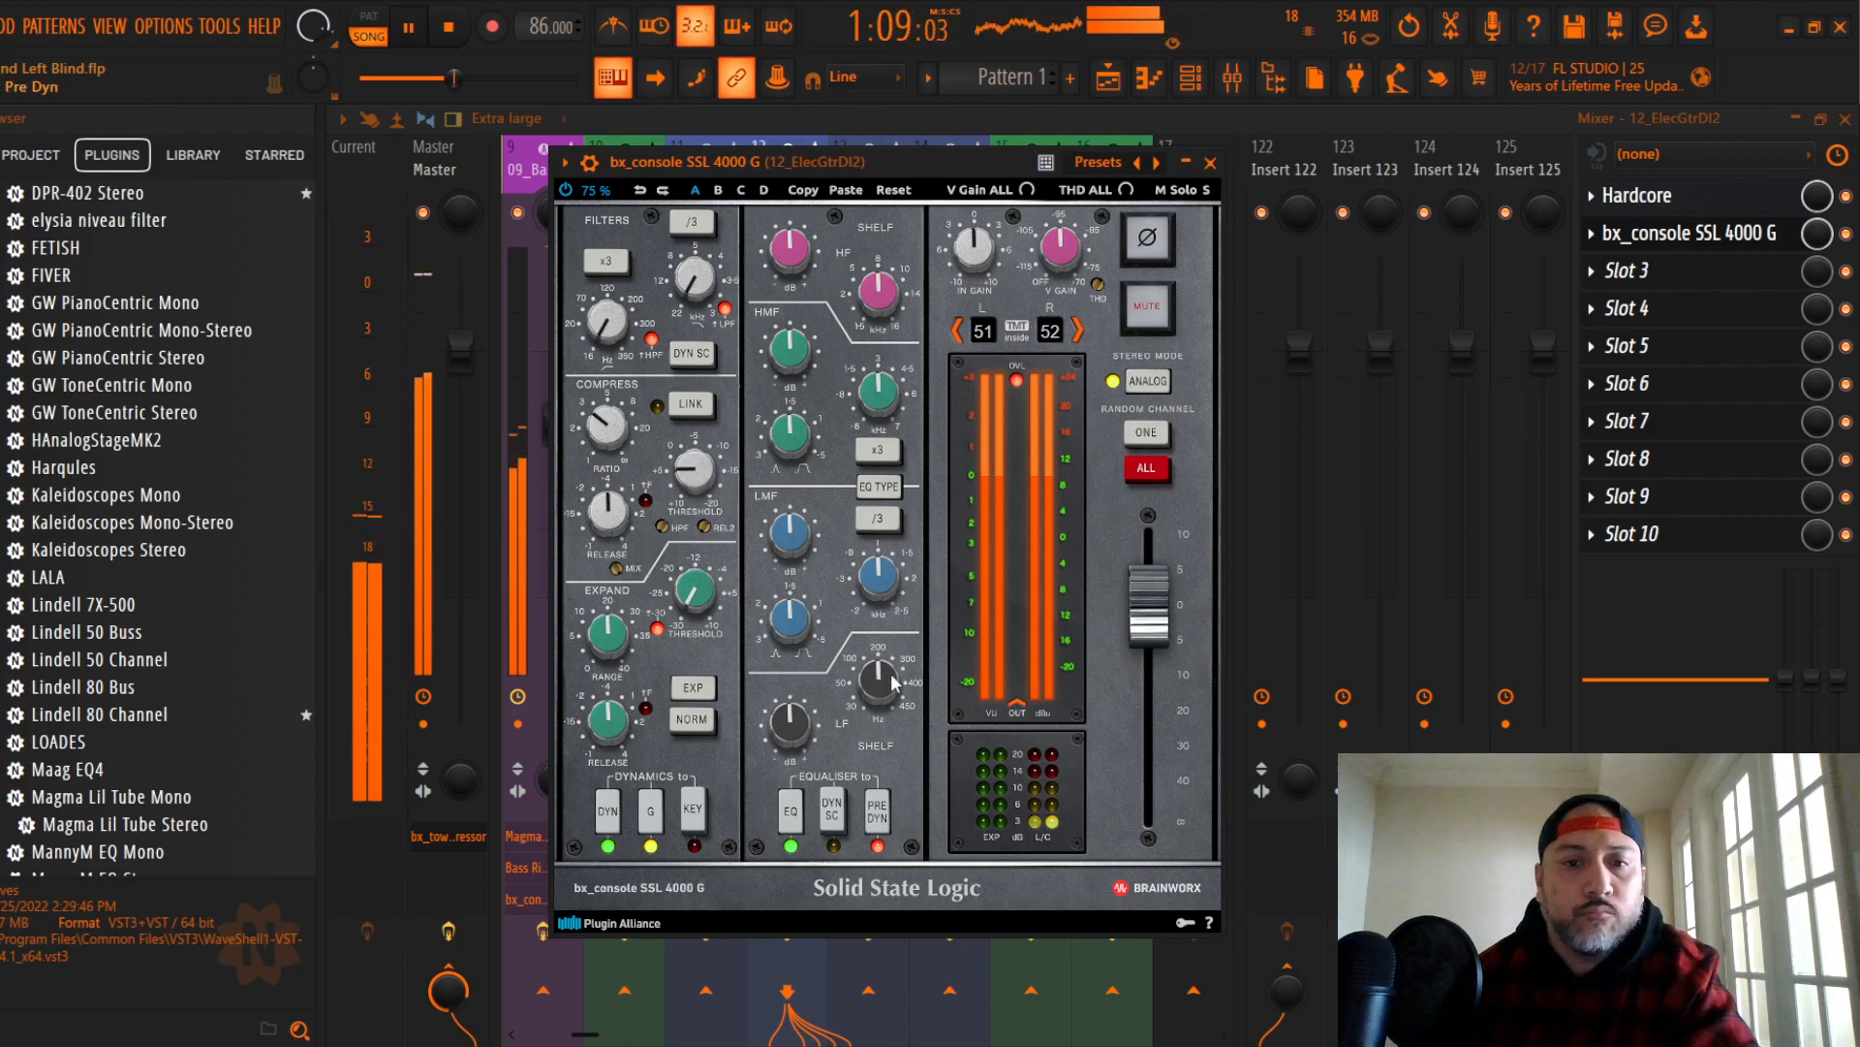
left_click(896, 492)
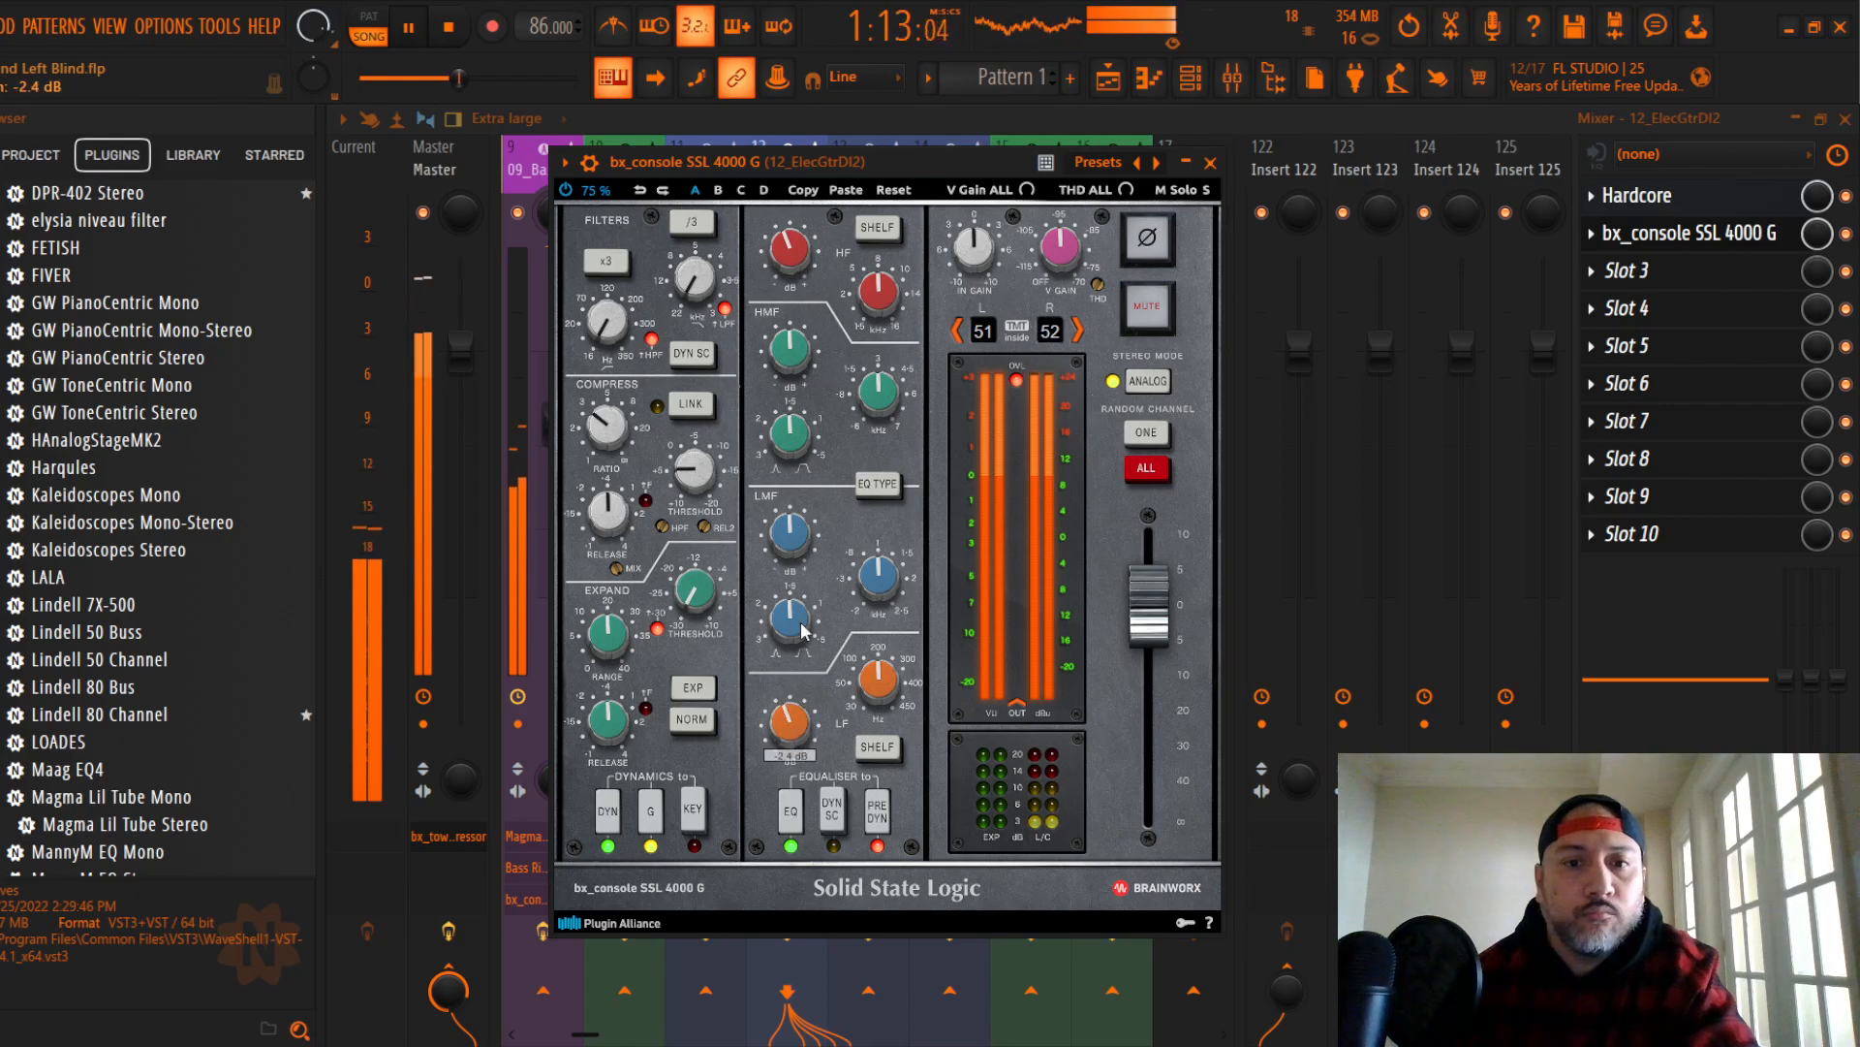
Step: Set the LMF gain to +1.3 dB in the bx_console SSL 4000 G on 12_ElecGtrDI2 and close the plugin
left_click_drag(792, 374, 792, 364)
left_click_drag(793, 538, 793, 527)
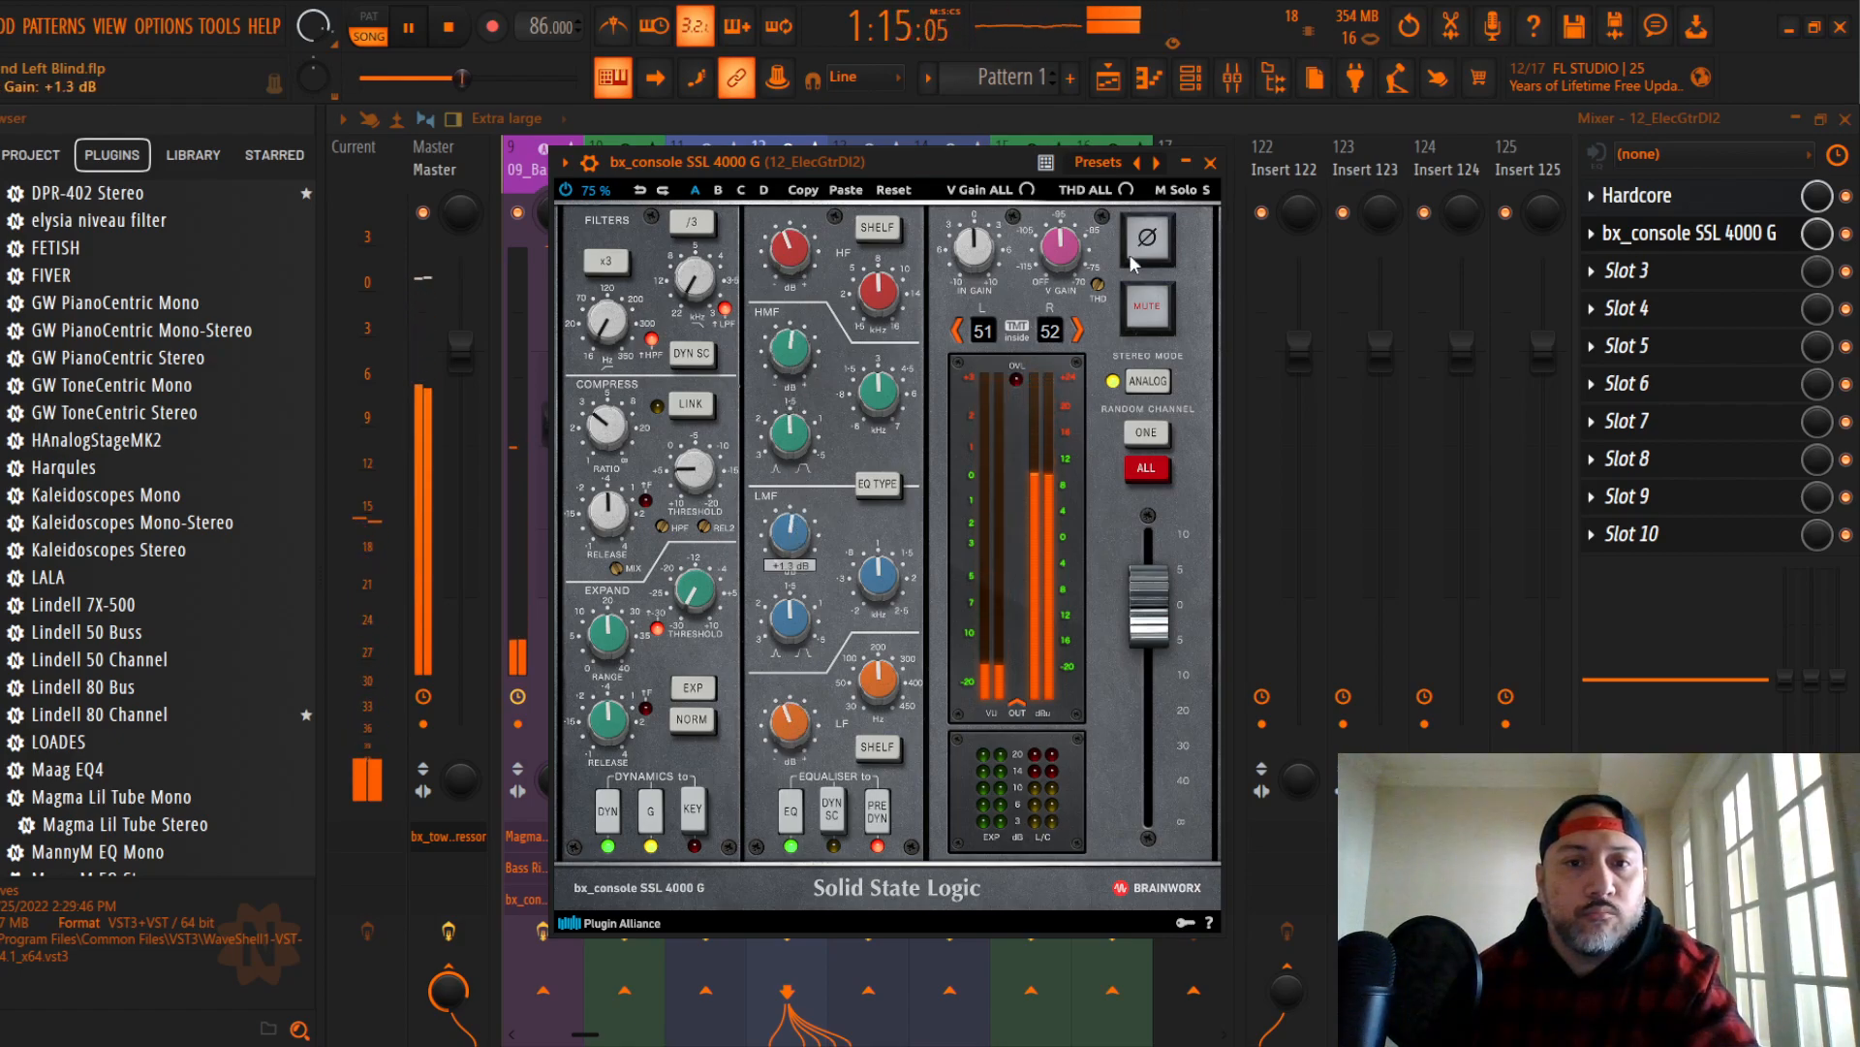
left_click(1211, 163)
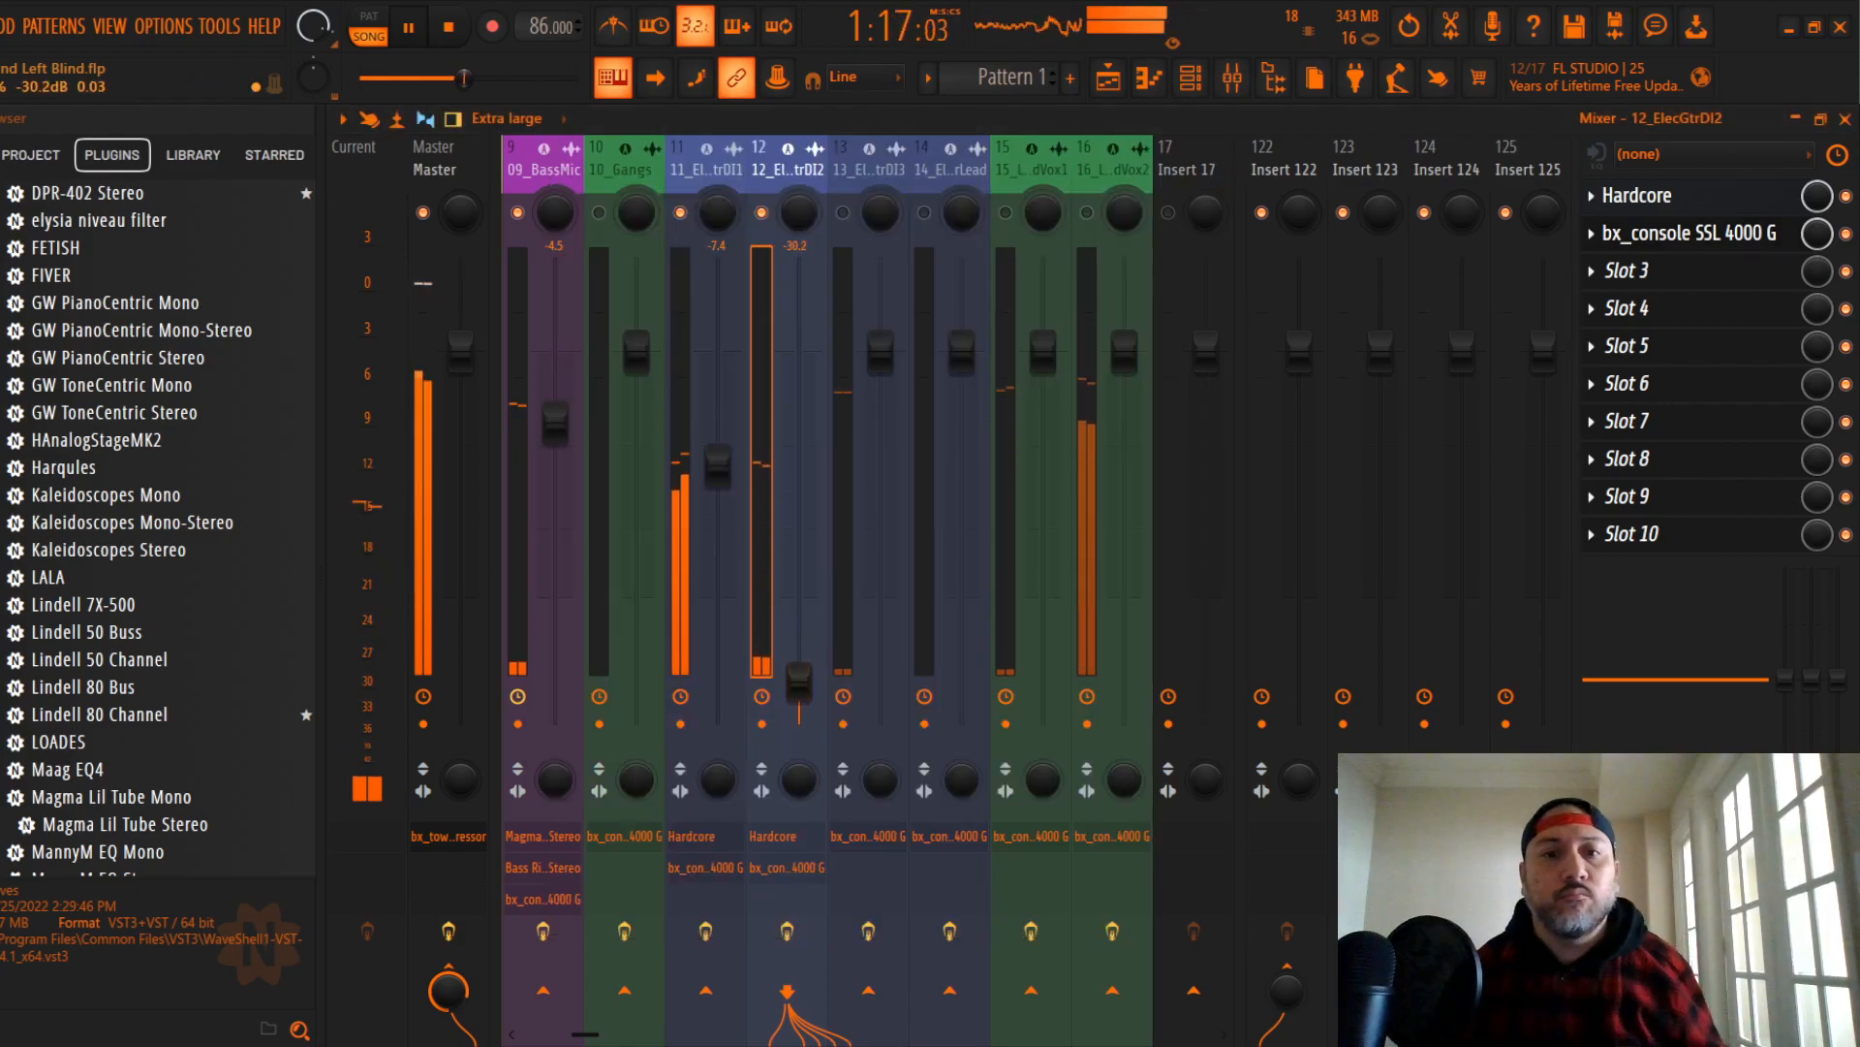
Step: Raise the mixer fader of 12_ElecGtrDI2 to about -21 dB
left_click_drag(799, 669, 798, 619)
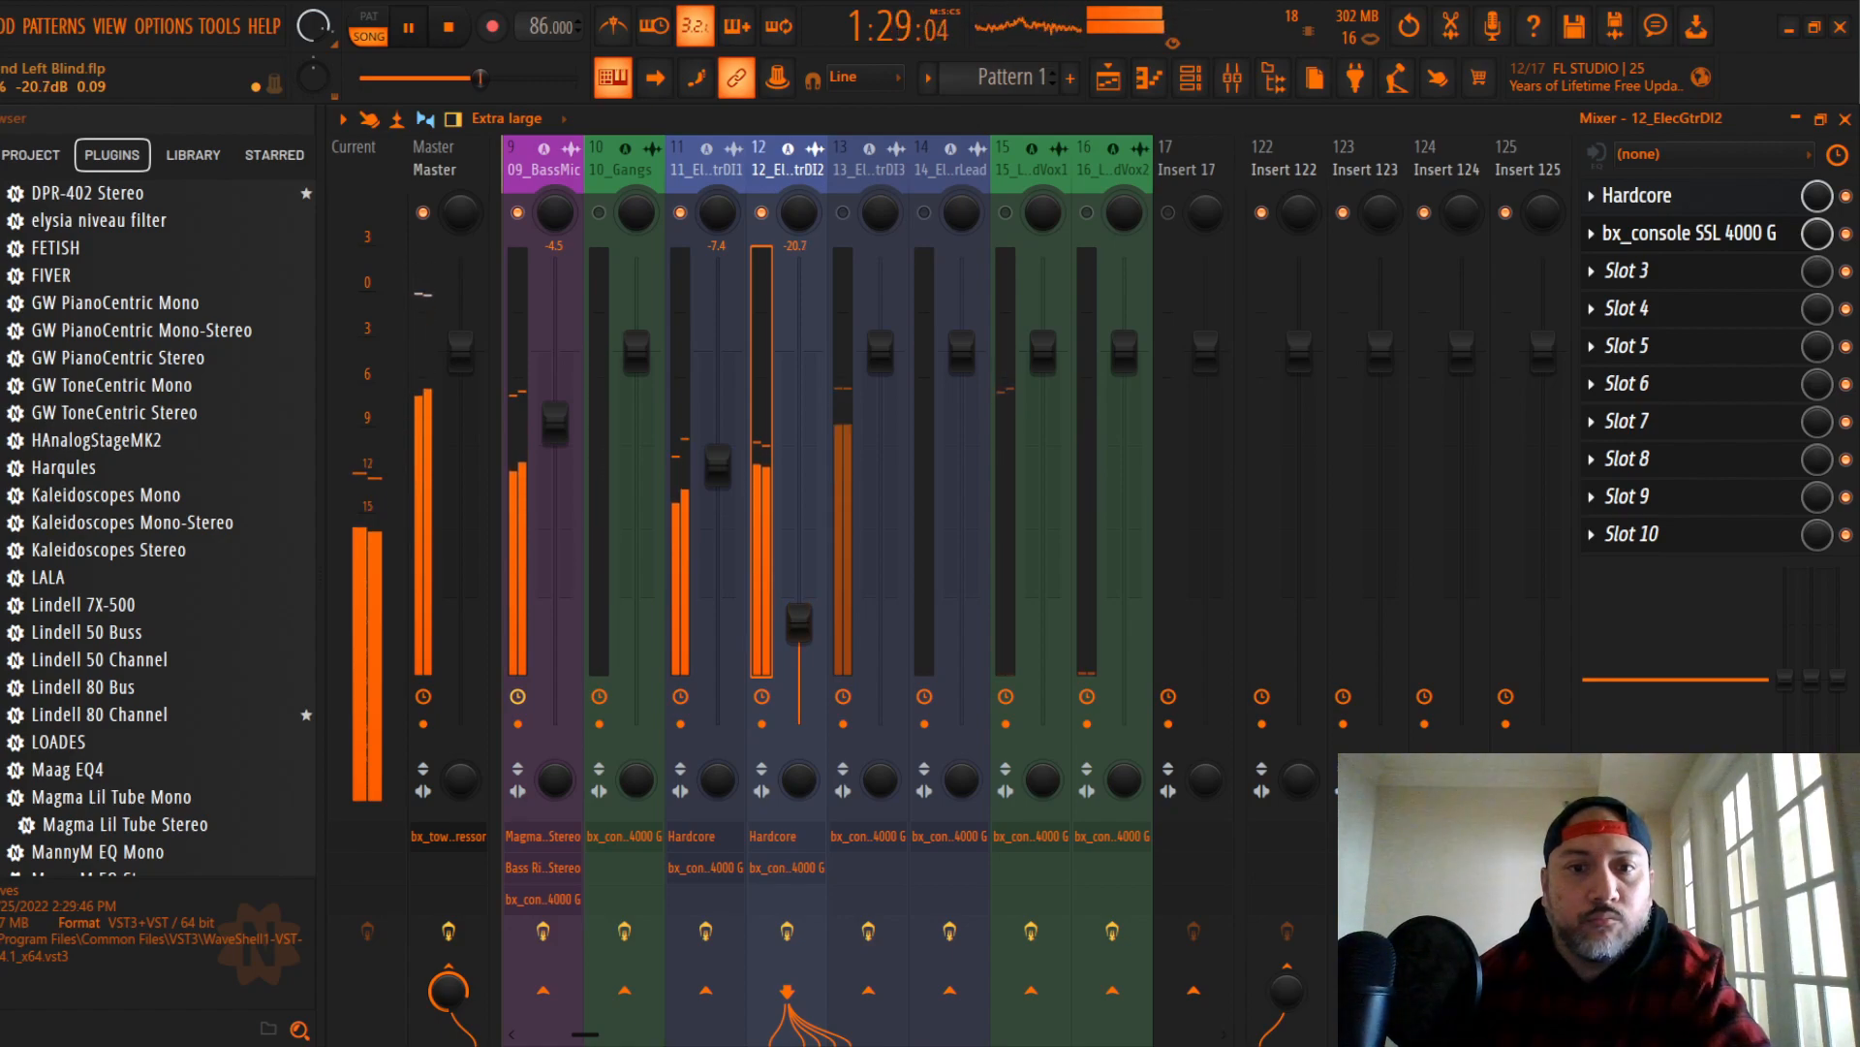
left_click_drag(798, 623, 798, 626)
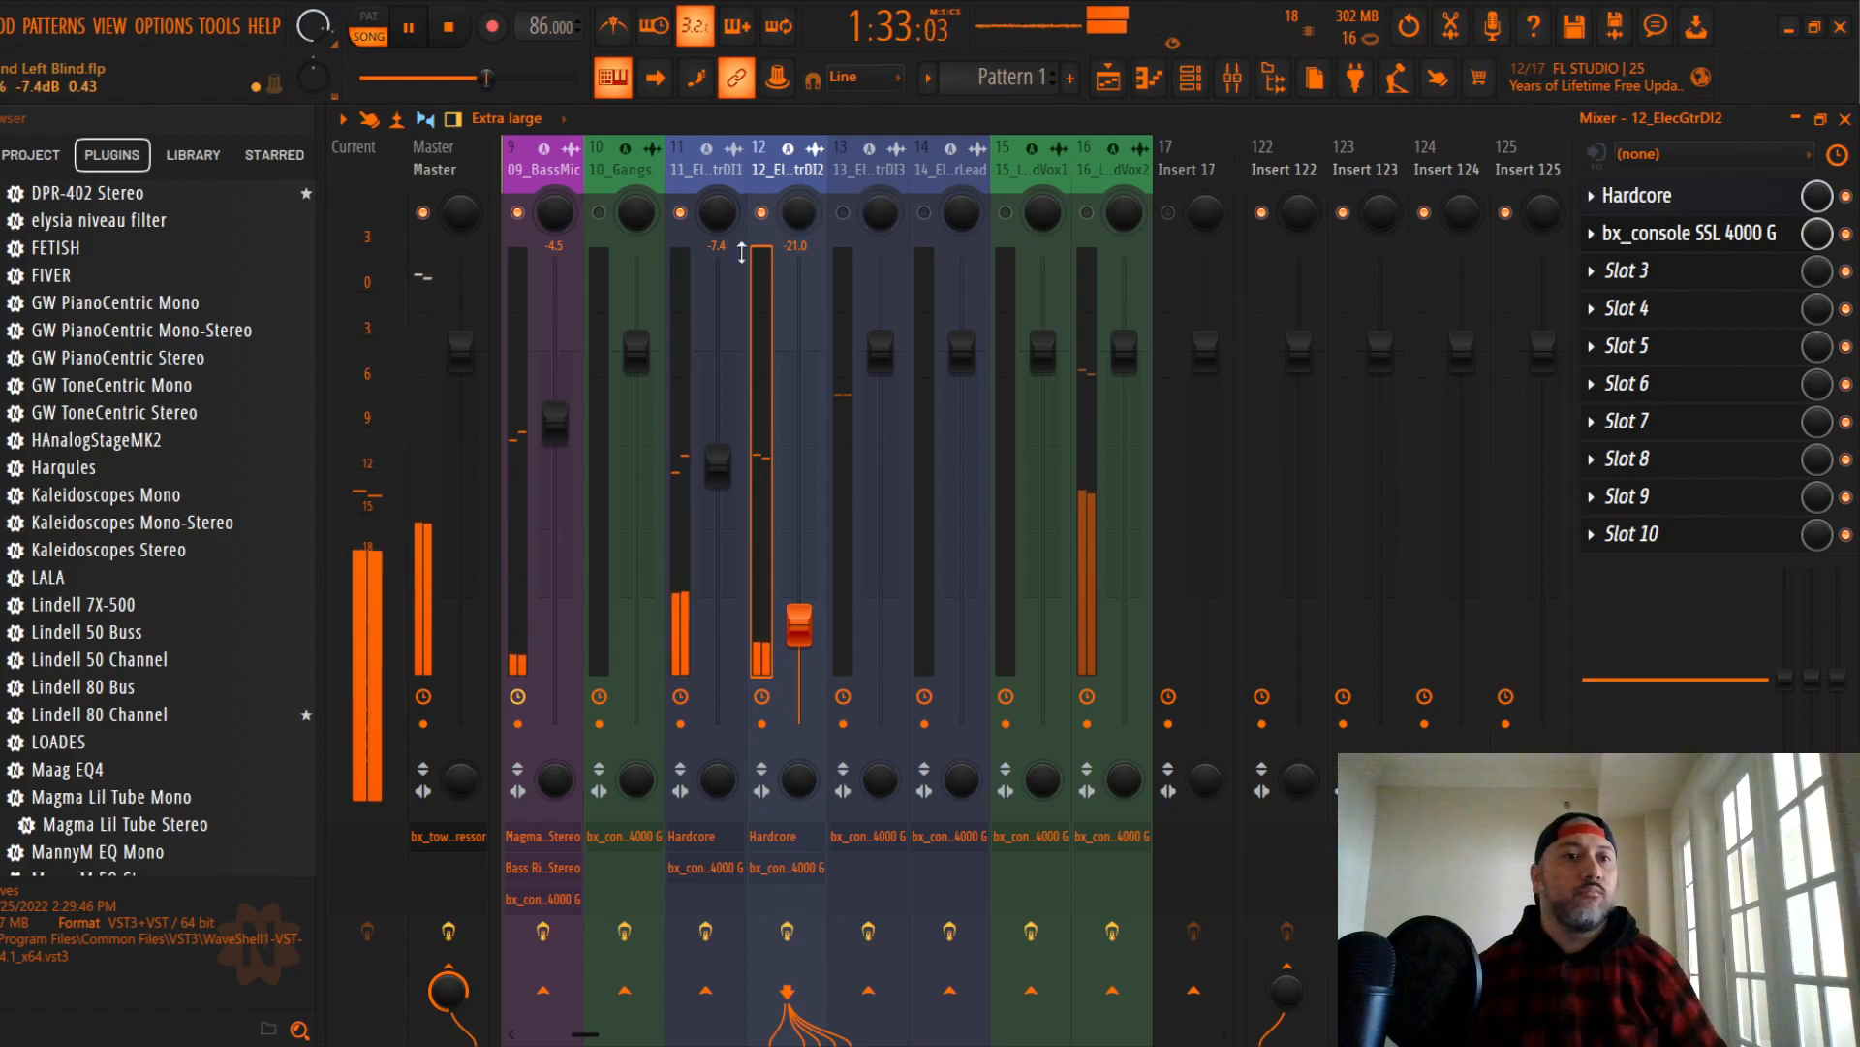
left_click(2, 26)
left_click(2, 134)
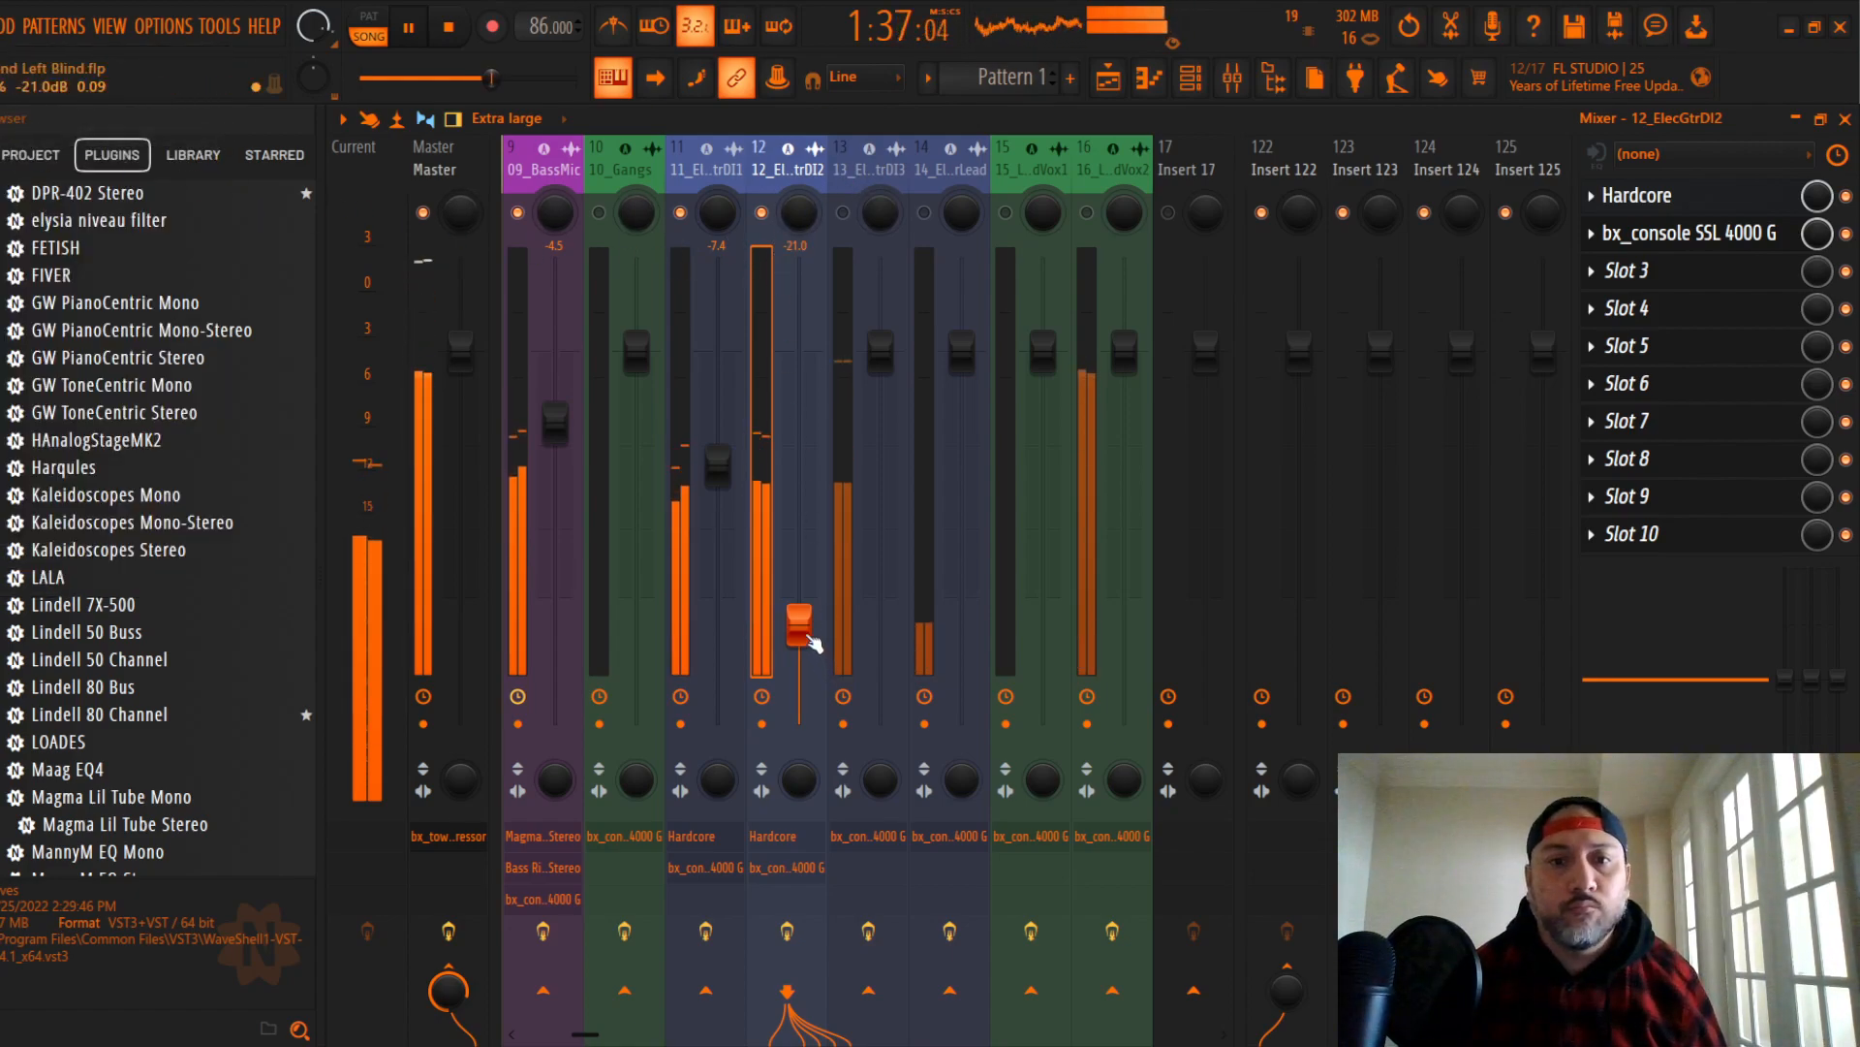
Step: Unmute the 13_ElecGtrDI3 track and lower its fader to -8.3 dB
left_click(851, 169)
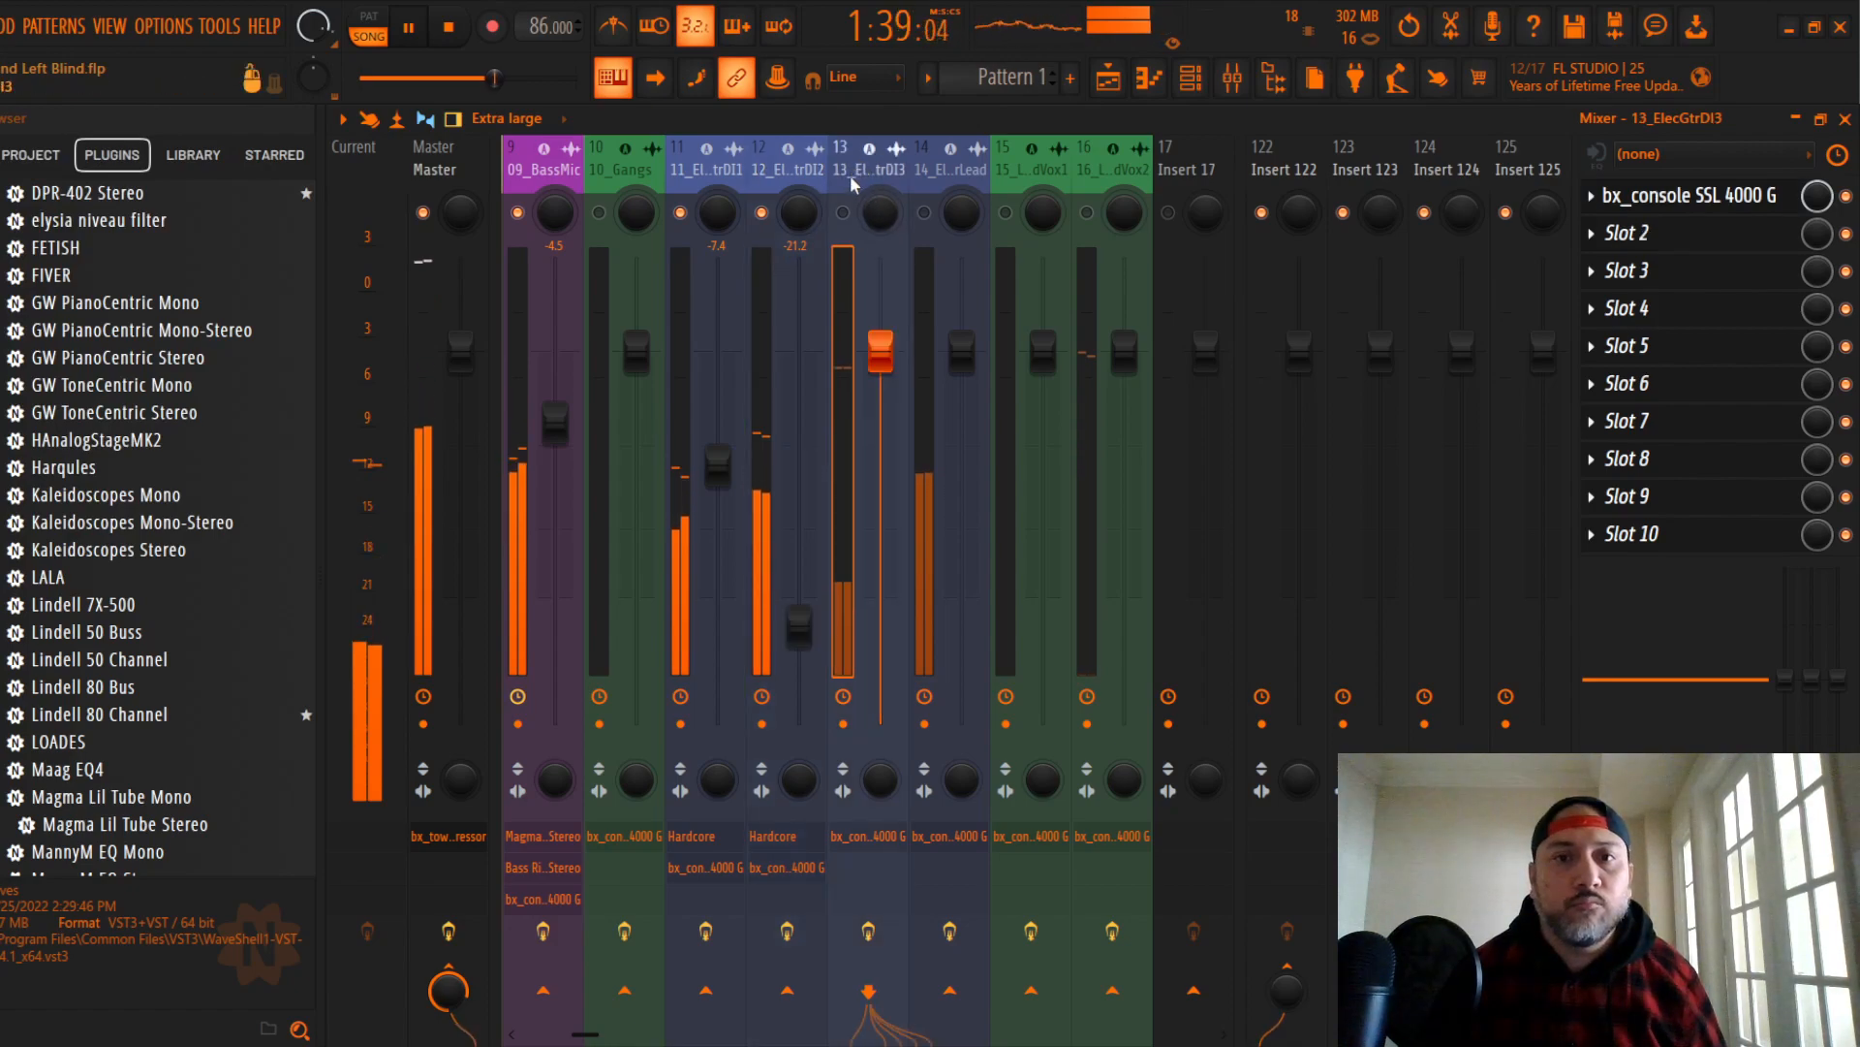
left_click(842, 212)
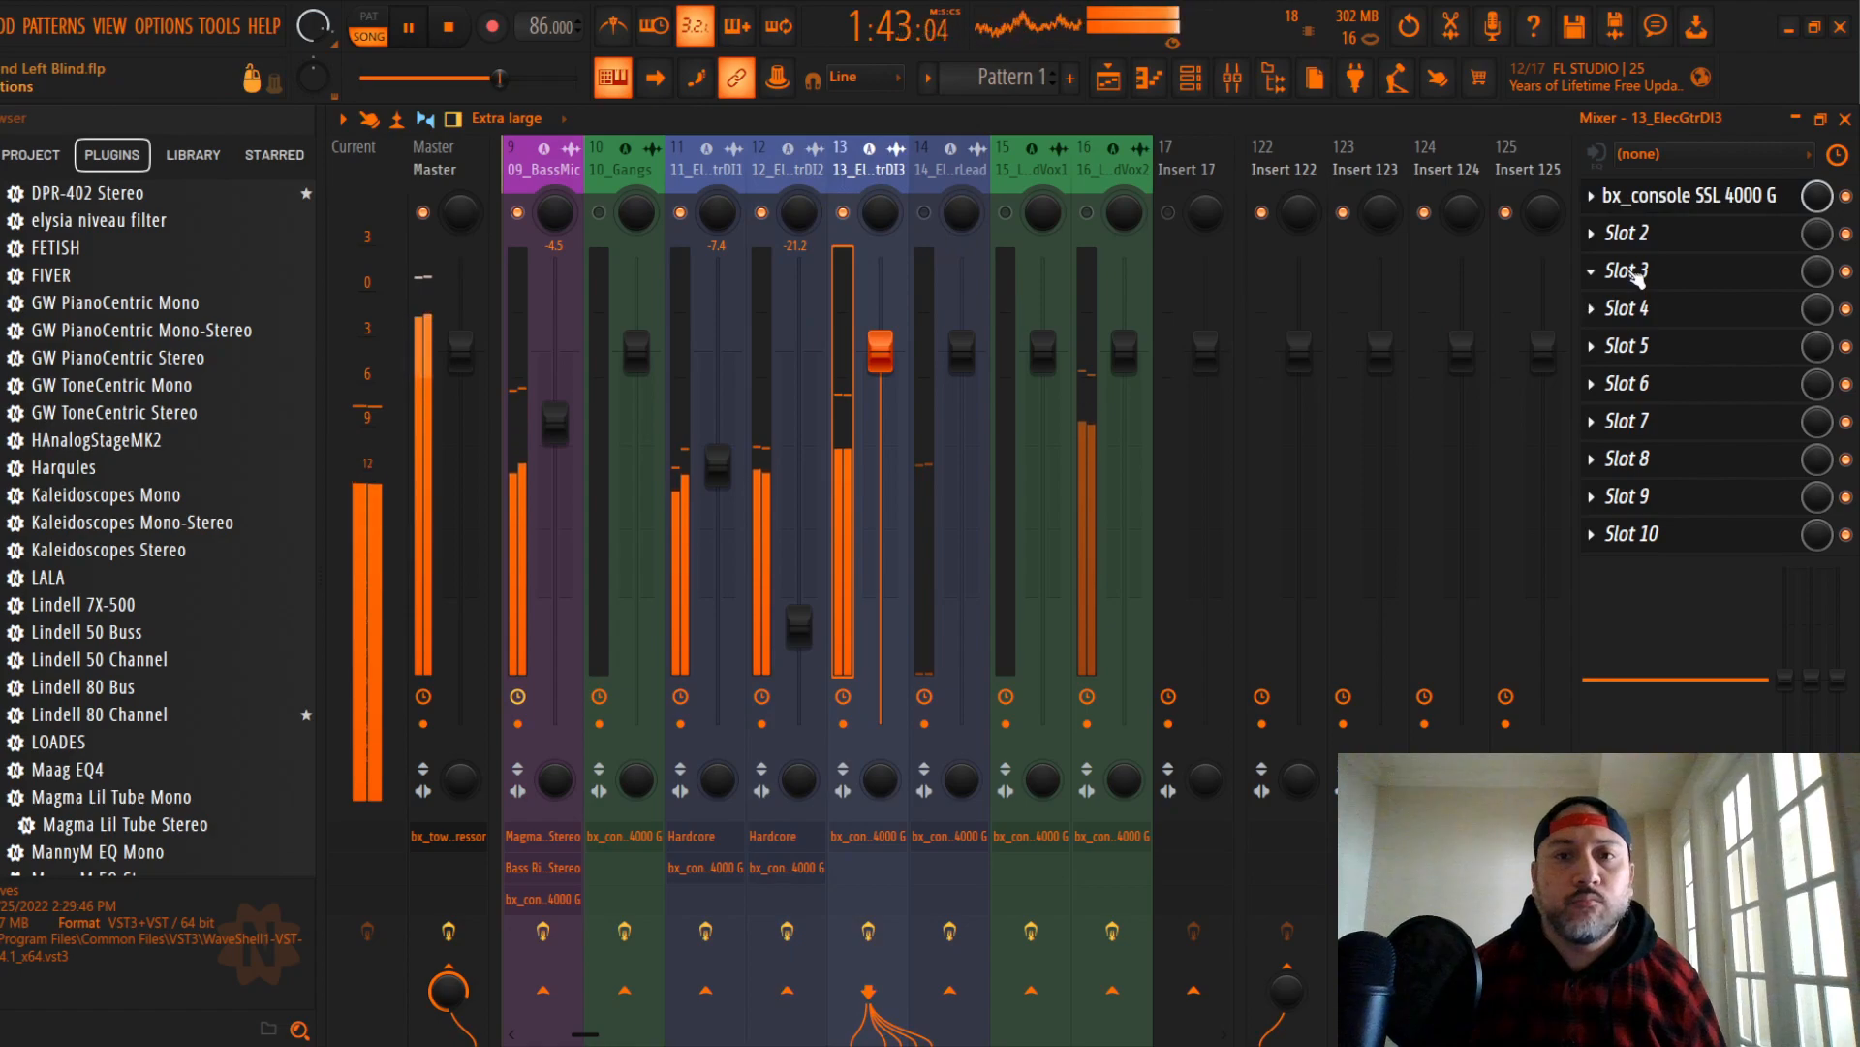
left_click(1682, 235)
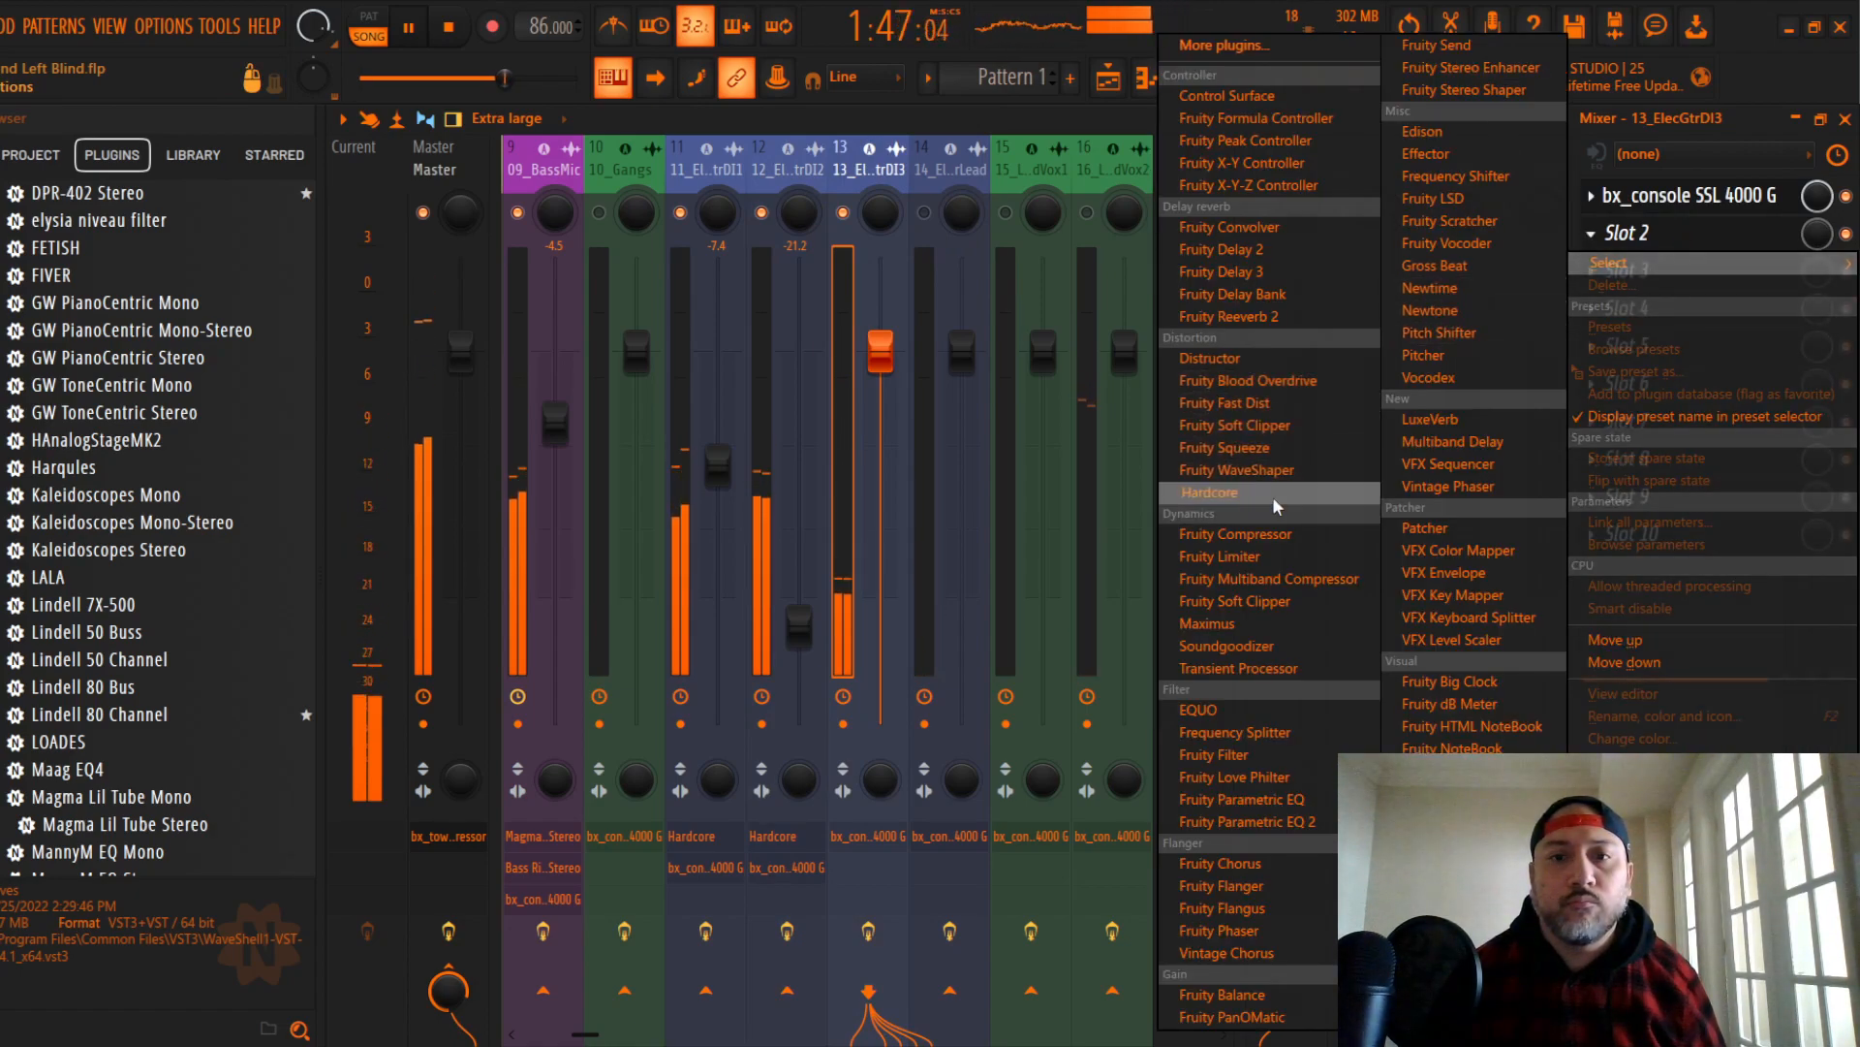
left_click(863, 163)
left_click_drag(896, 359, 896, 485)
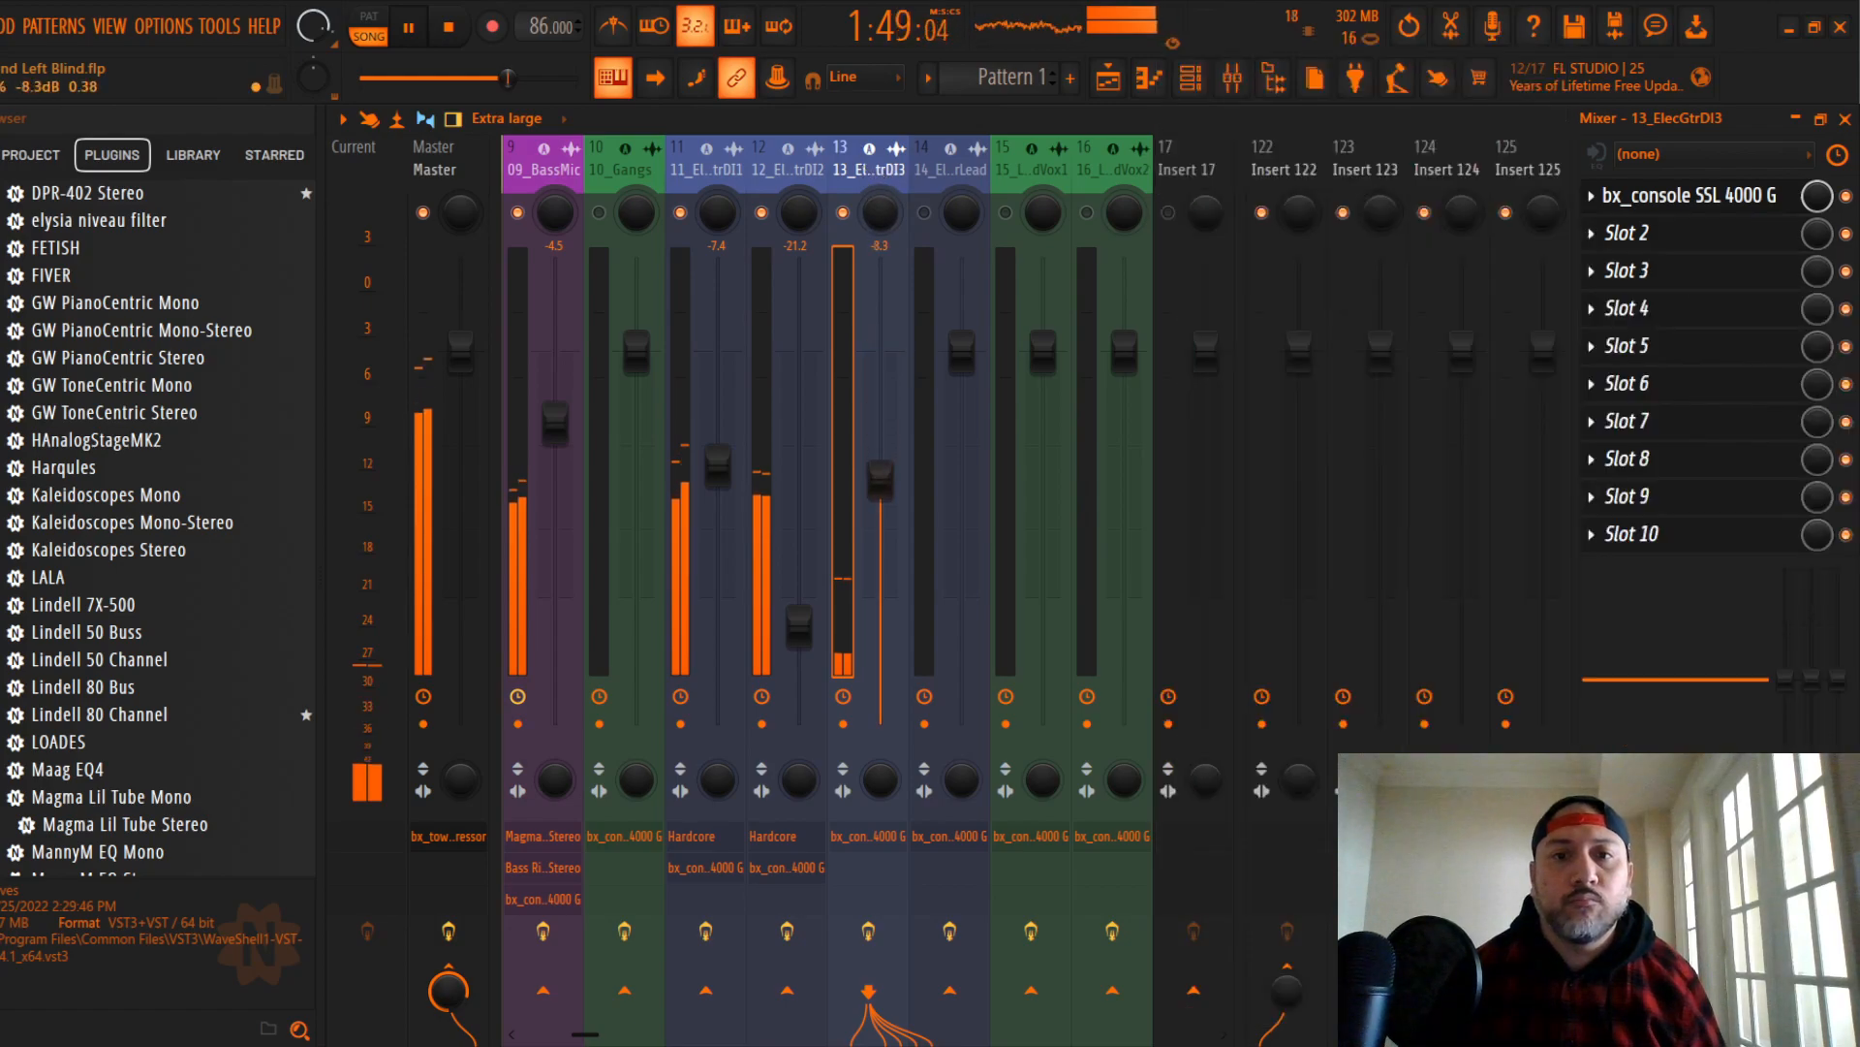
Step: Add Hardcore to 13_ElecGtrDI3 ahead of the bx_console SSL 4000 G and lower the track's fader to -17.2 dB
left_click(1647, 234)
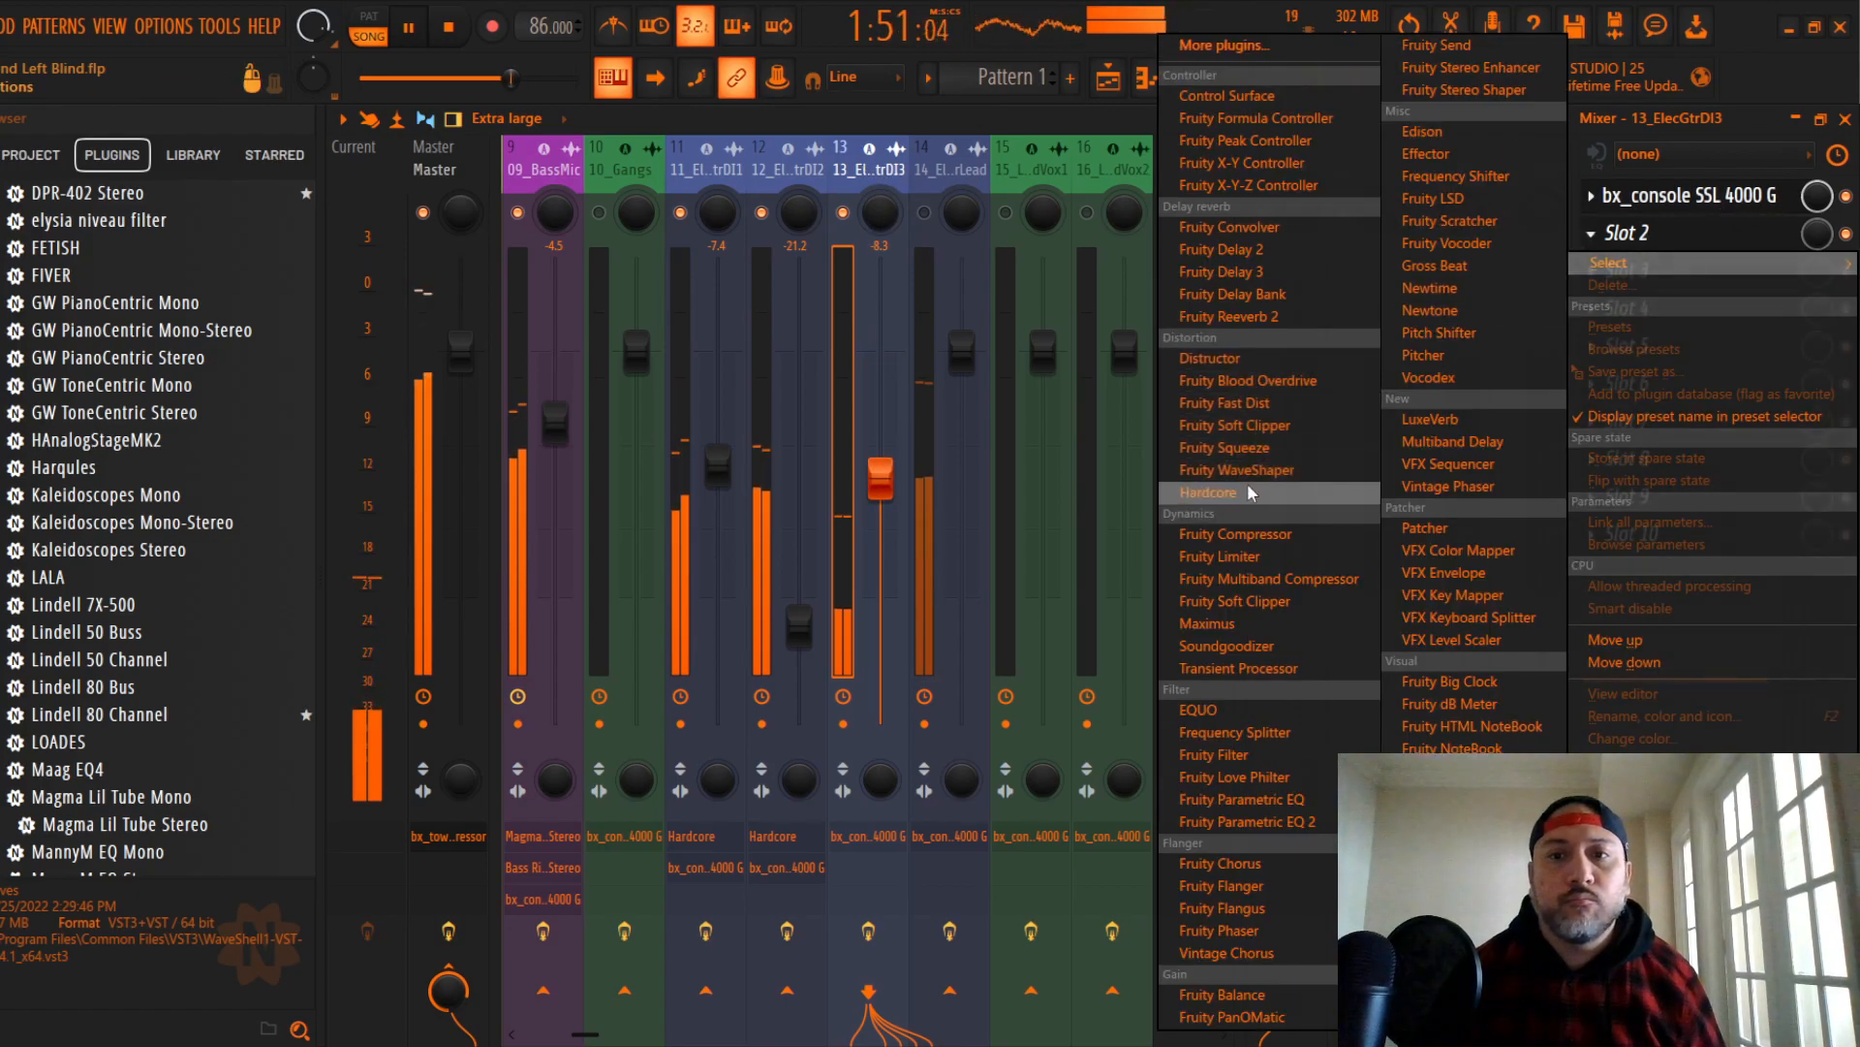
left_click(1248, 493)
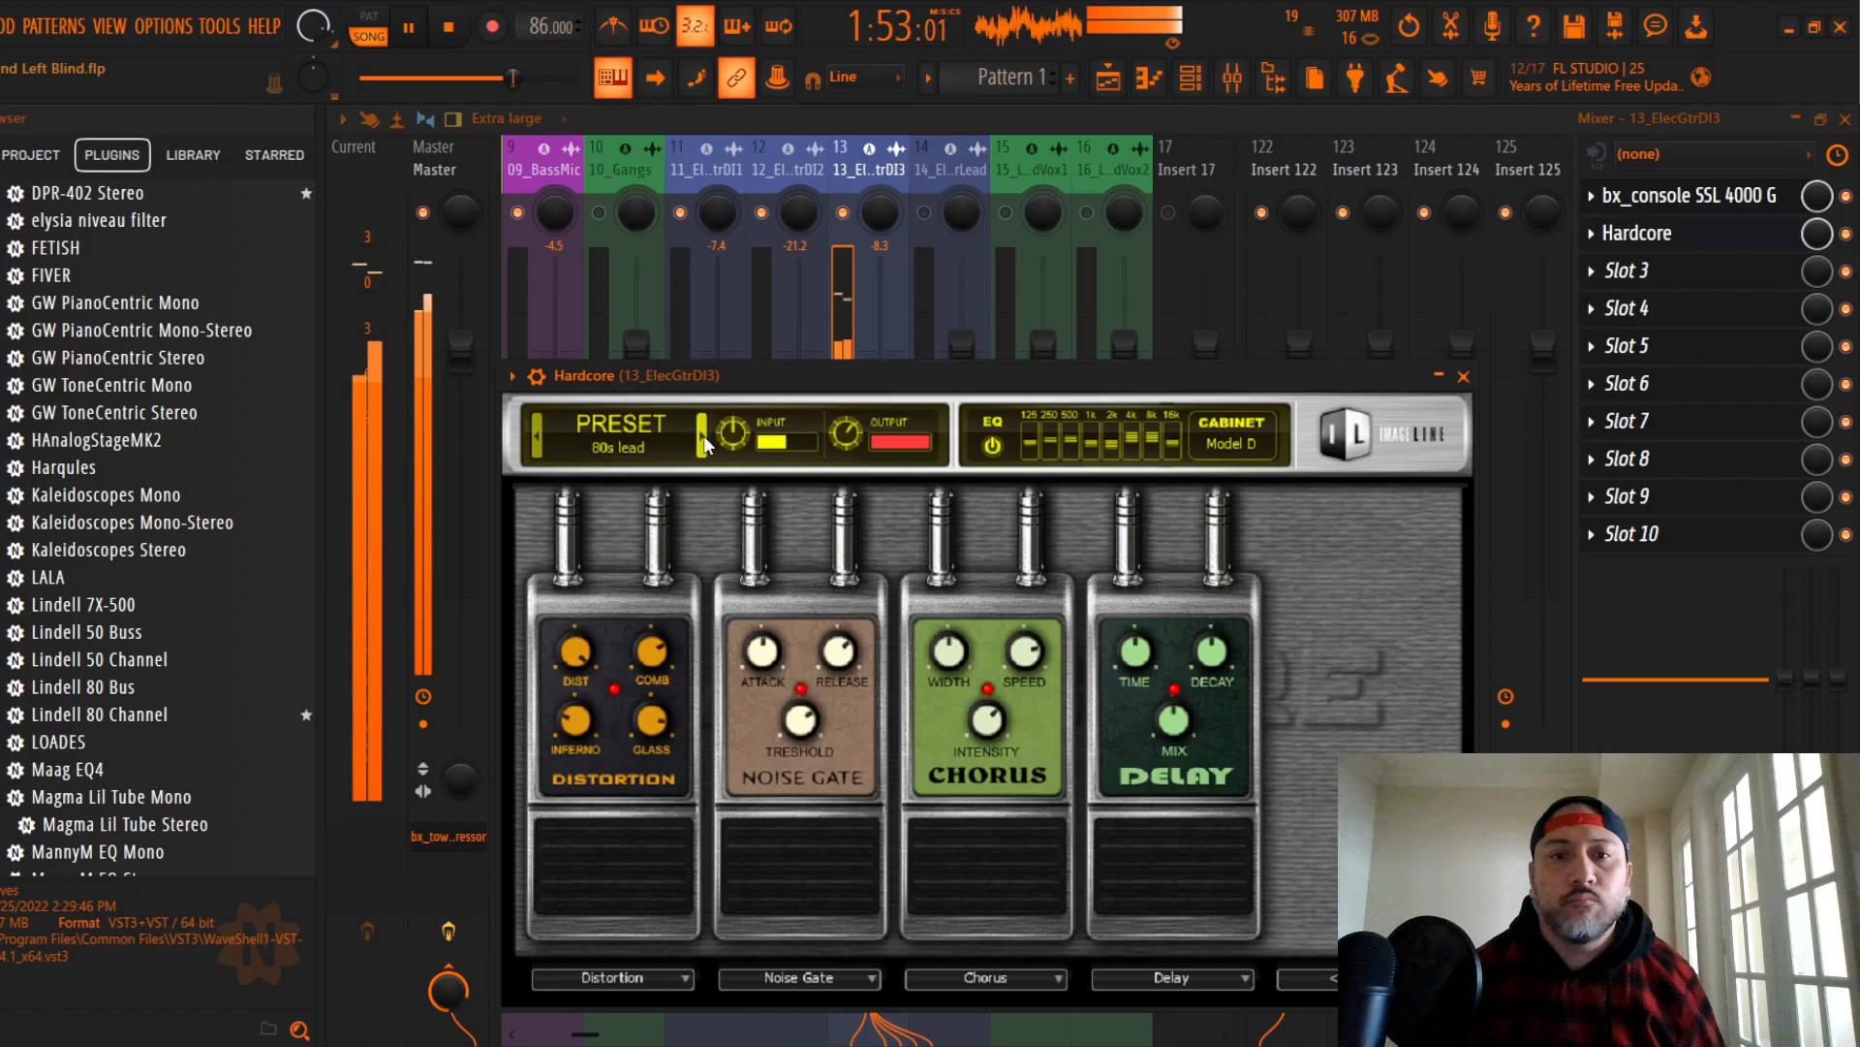
left_click(1463, 376)
left_click_drag(880, 482, 880, 588)
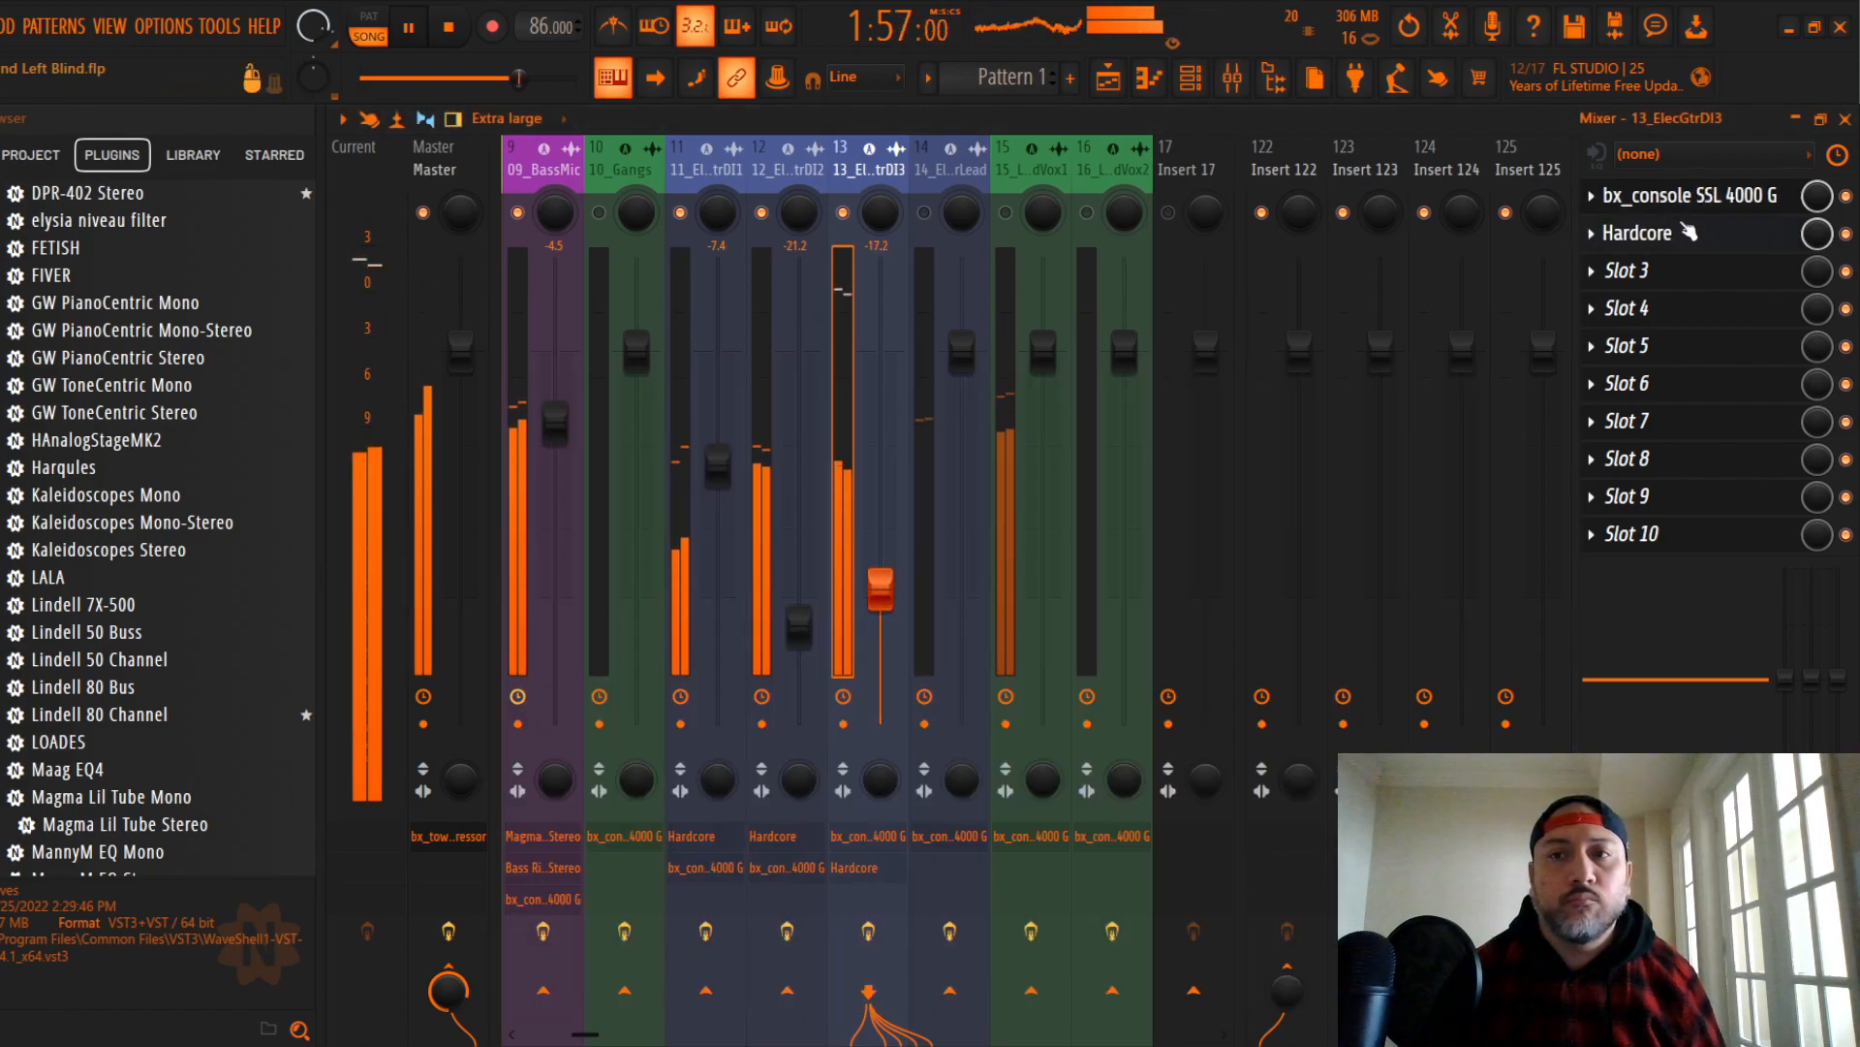
left_click_drag(1675, 240, 1671, 202)
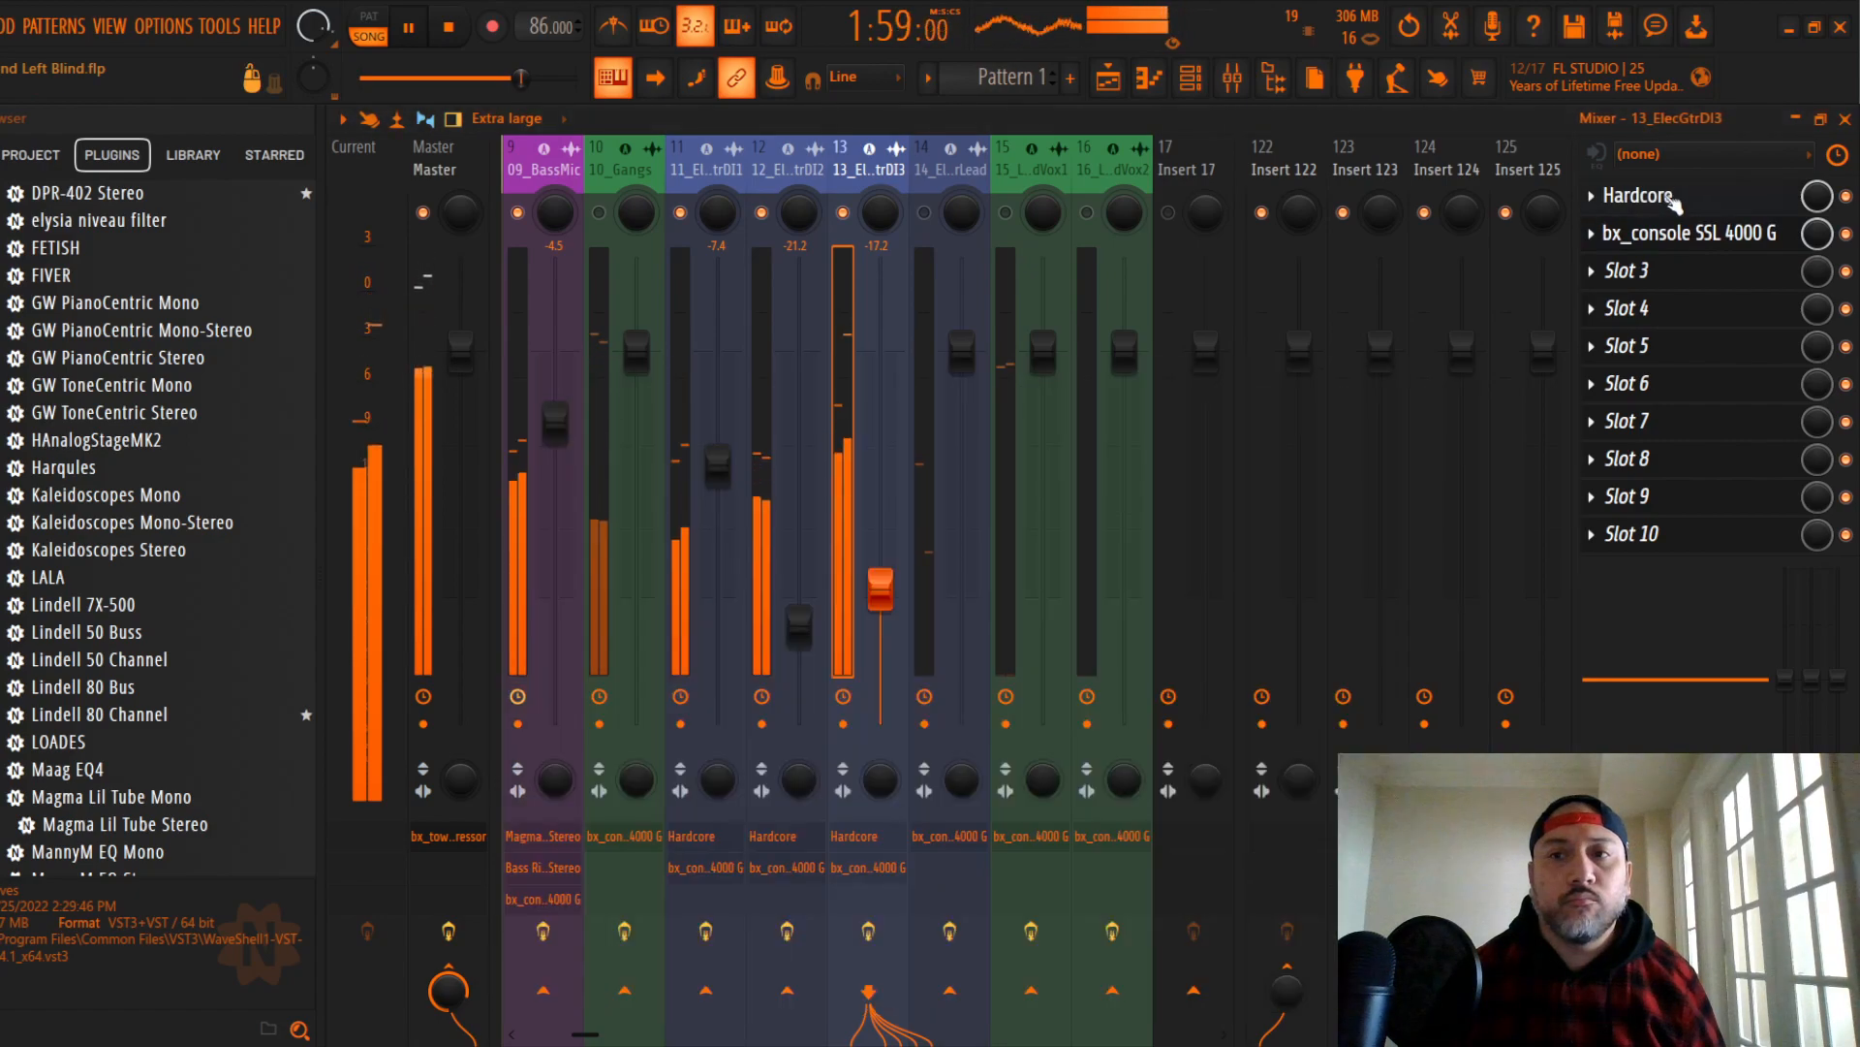
Step: Audition Hardcore presets on 13_ElecGtrDI3, select Deathmetal's Friend, and lower the track's fader to -21.0 dB
left_click(1671, 199)
left_click_drag(737, 376, 737, 244)
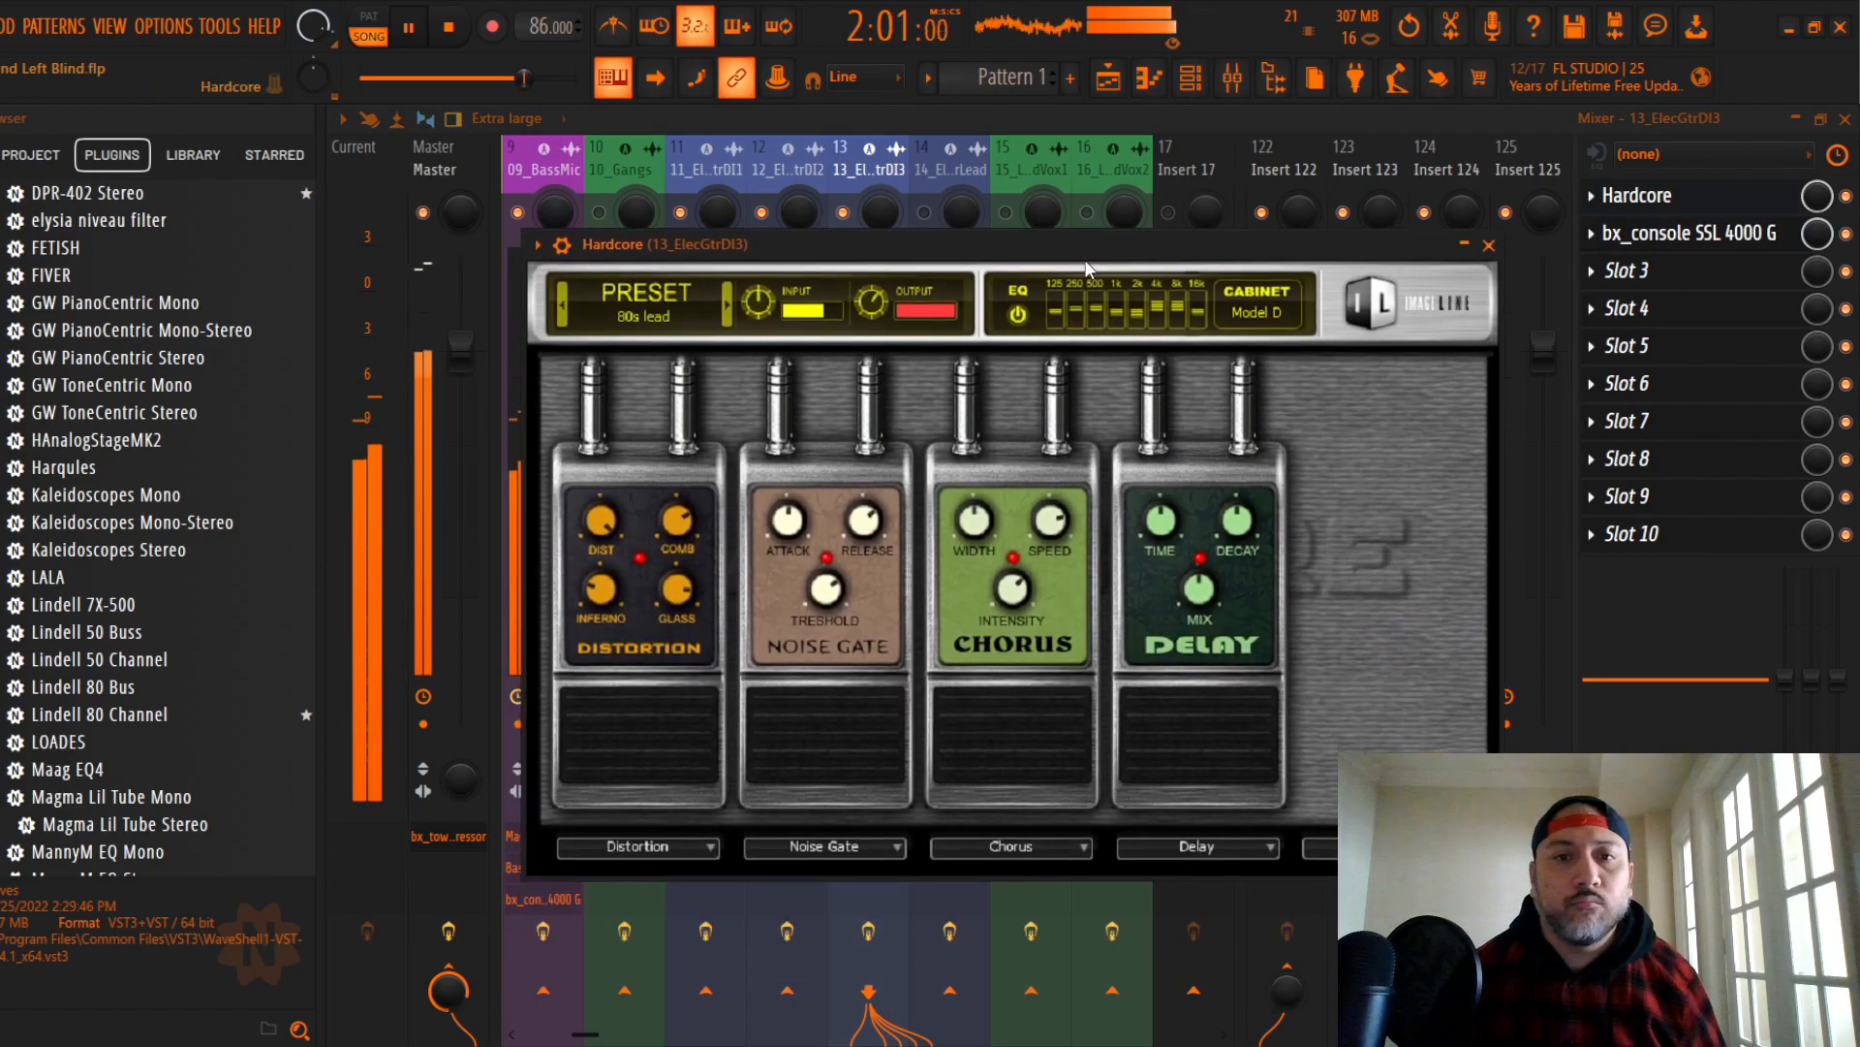
left_click(728, 306)
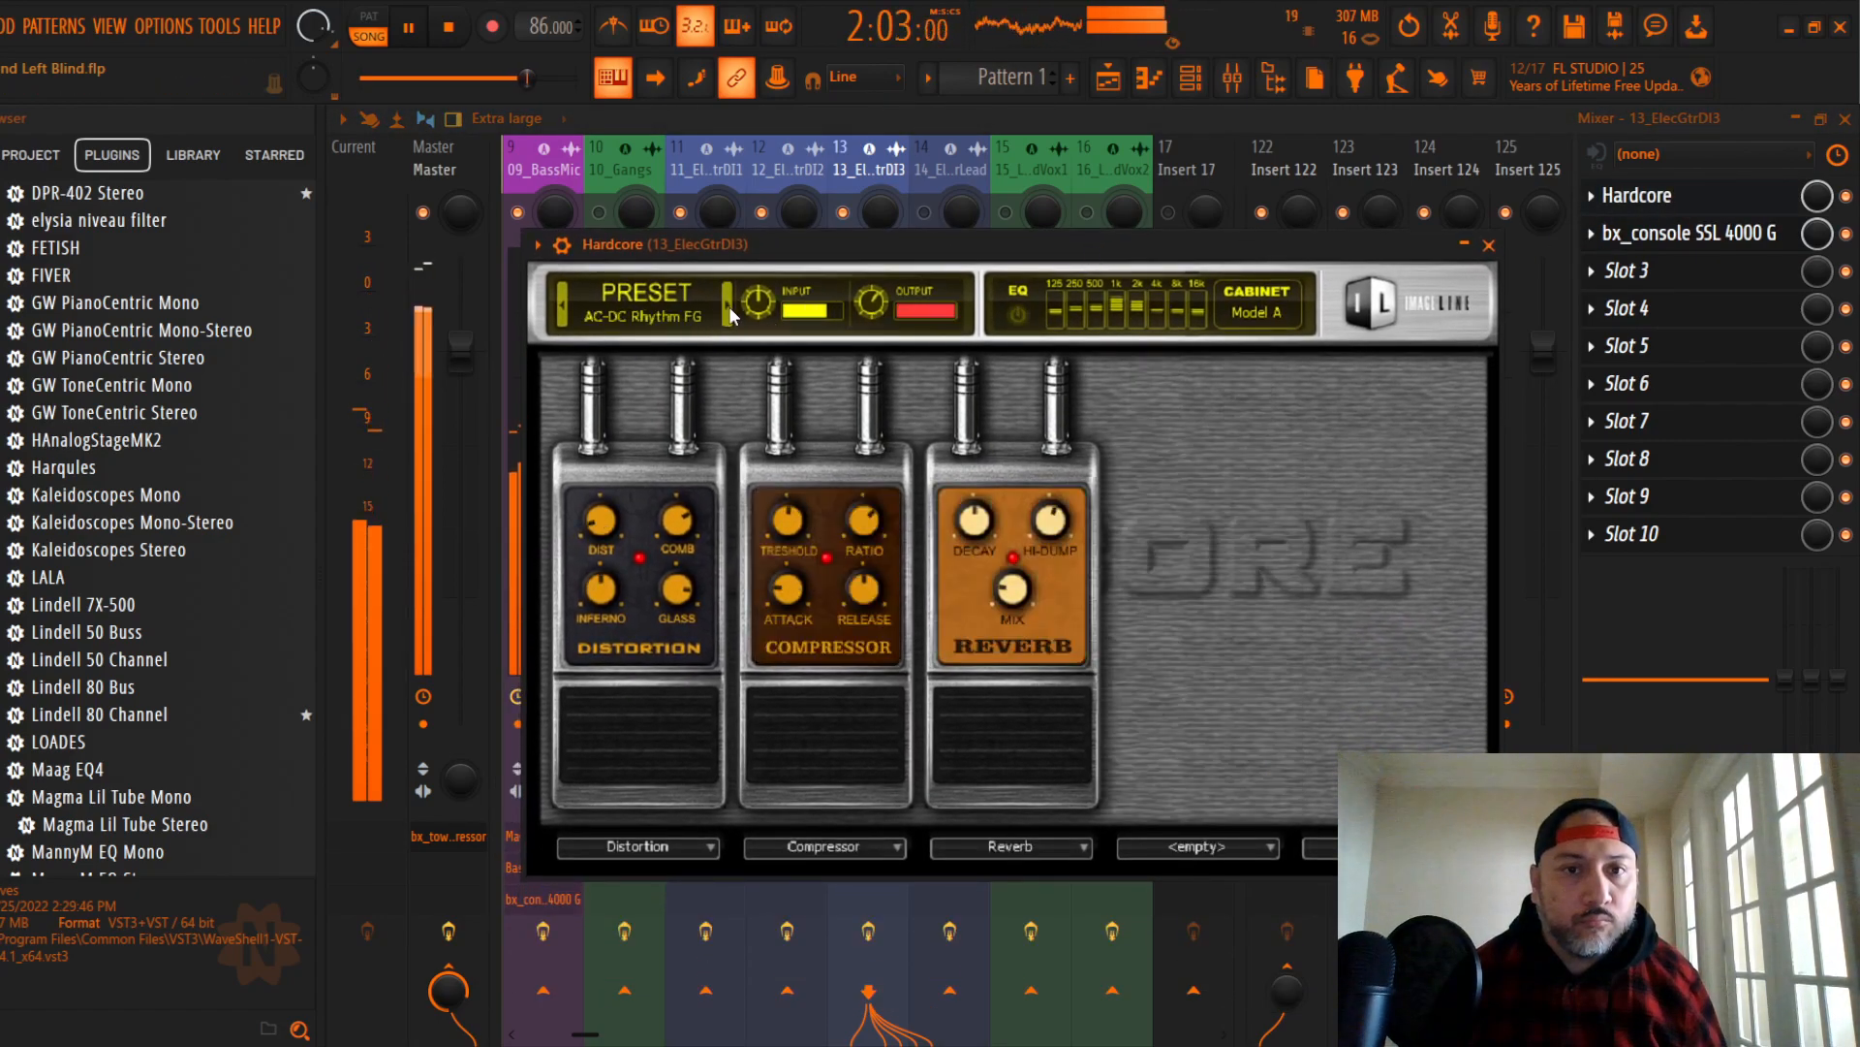
left_click(728, 306)
left_click(728, 306)
left_click(728, 306)
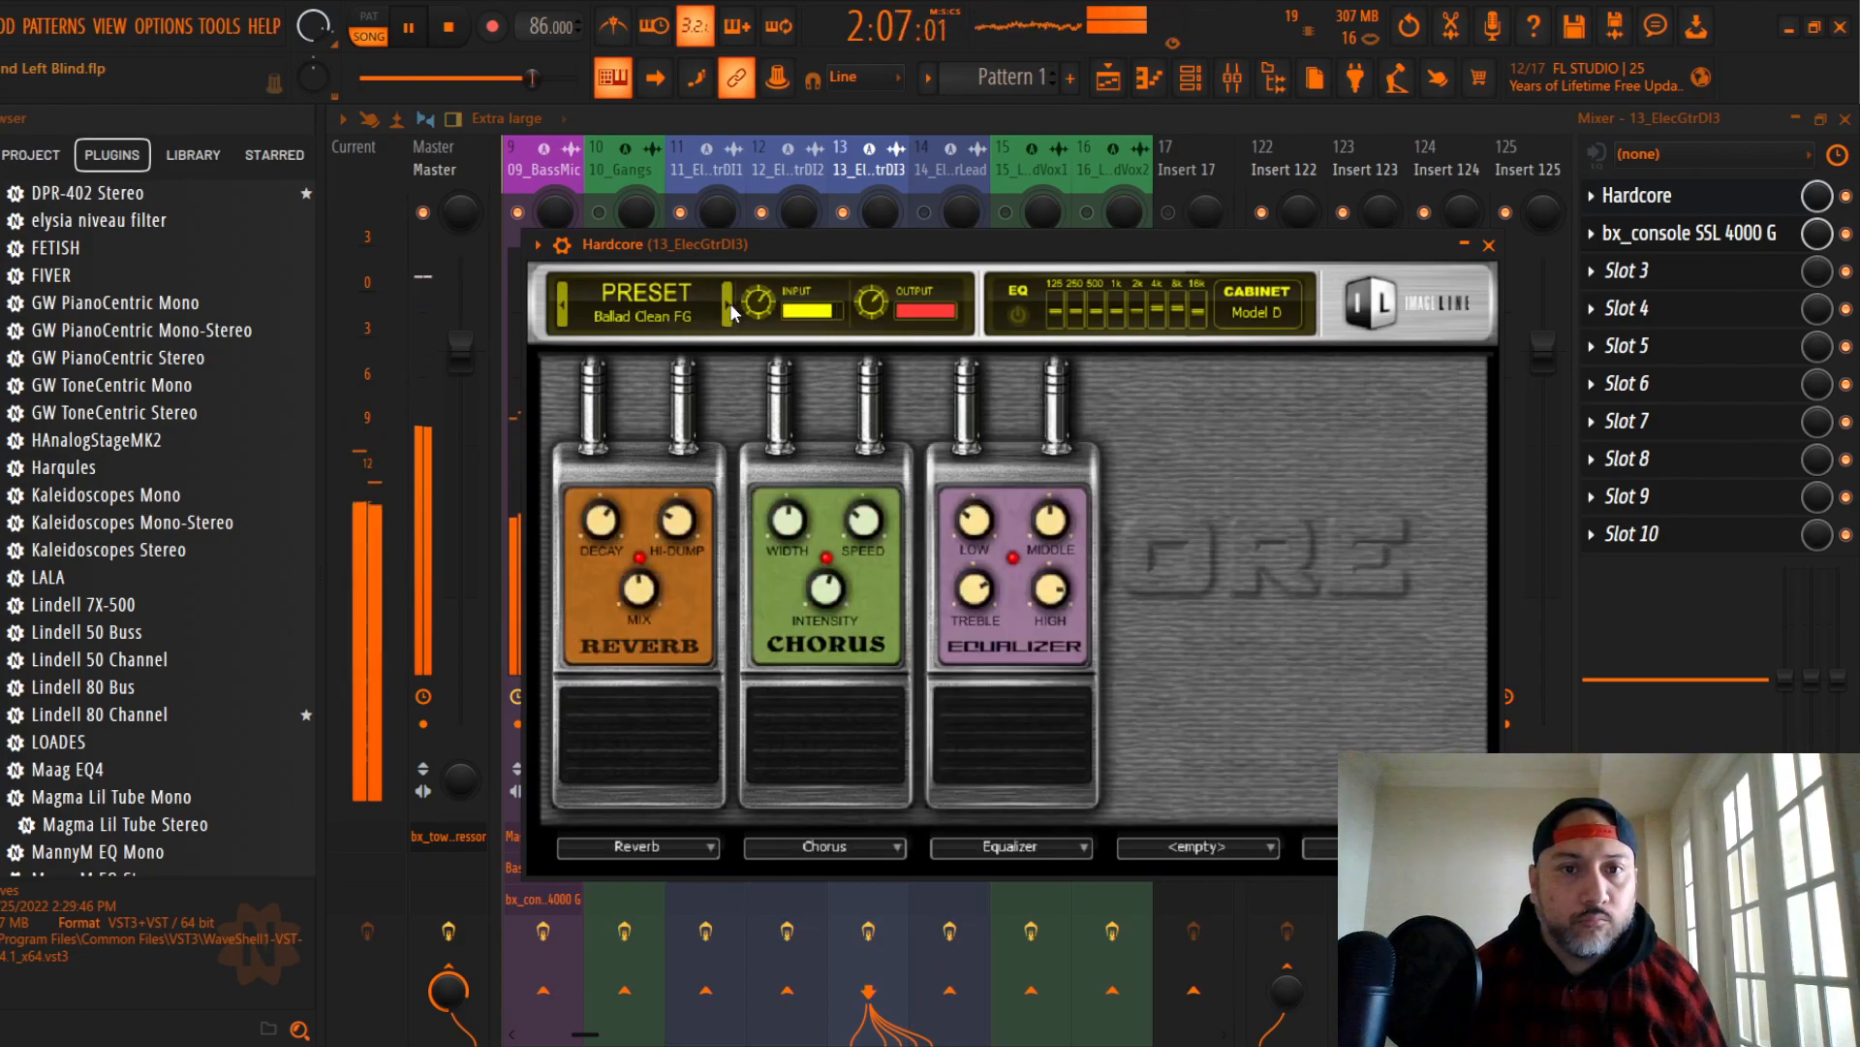
left_click(730, 304)
left_click(730, 304)
left_click(730, 304)
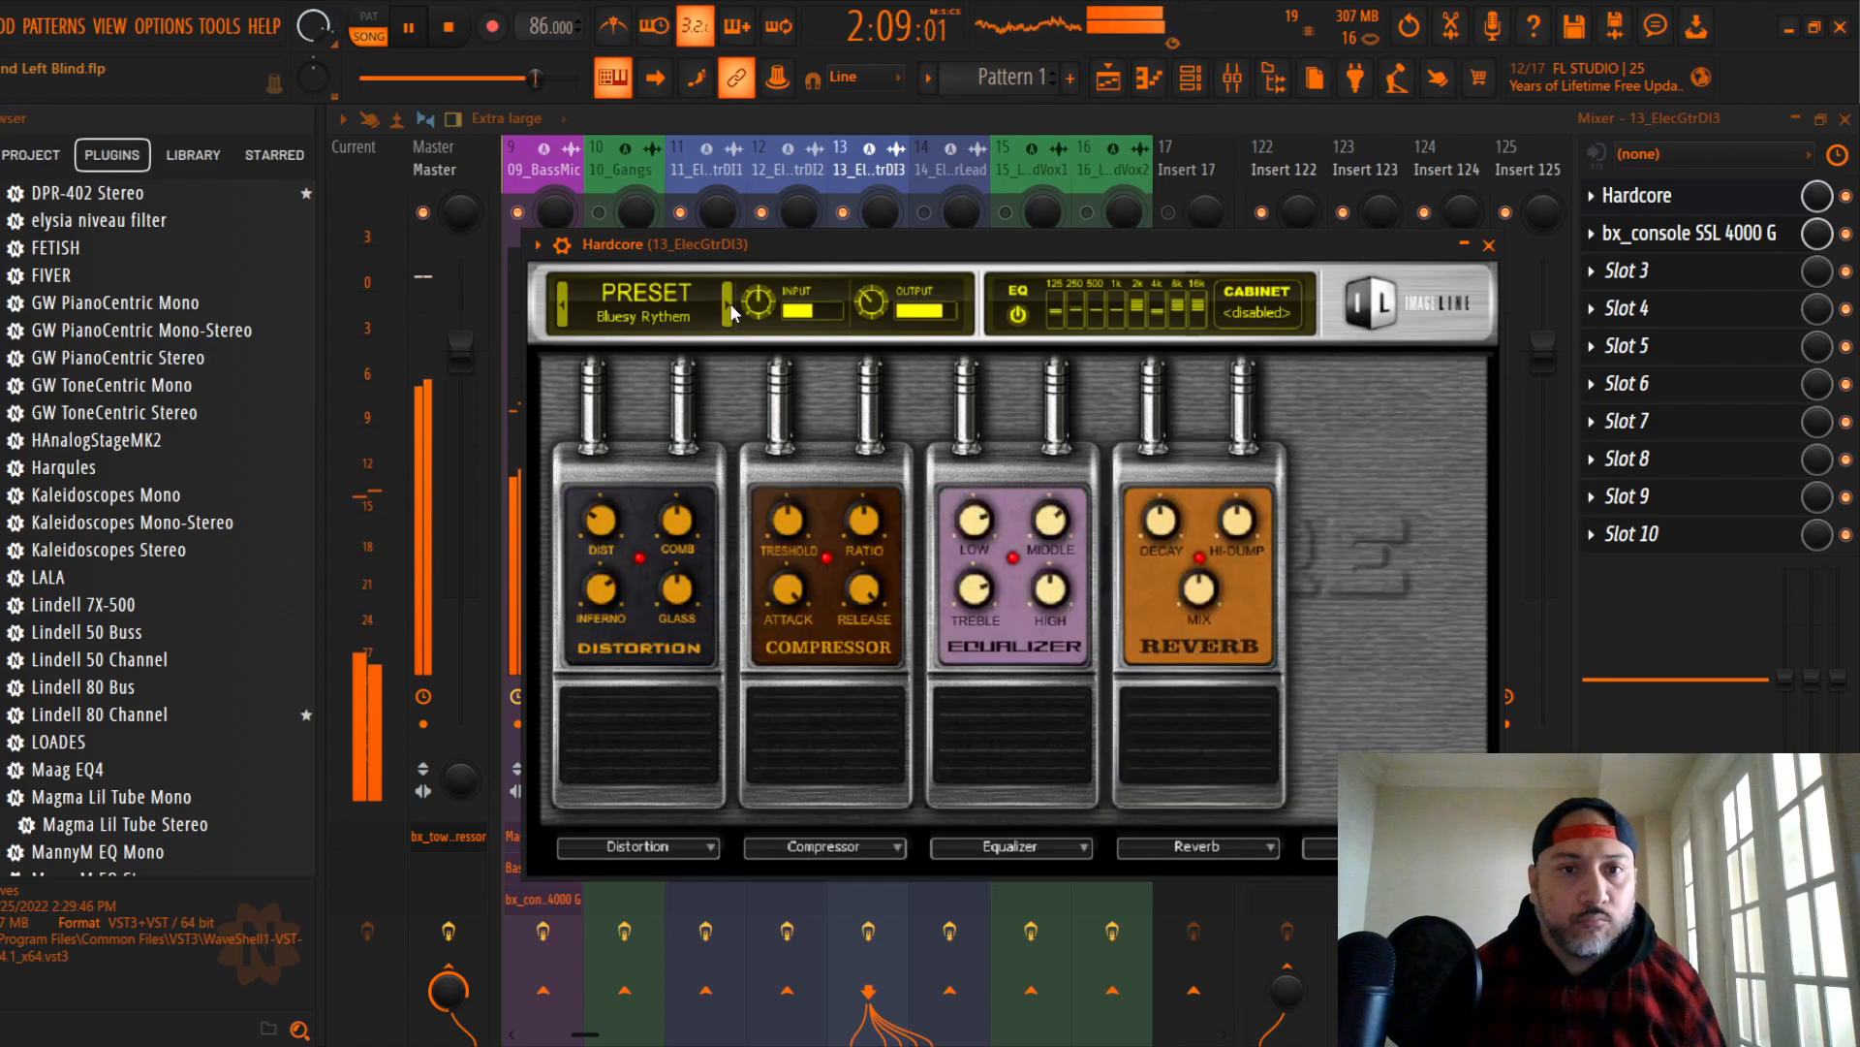
left_click(730, 305)
left_click(730, 304)
left_click(730, 305)
left_click(729, 304)
left_click(729, 304)
left_click(730, 304)
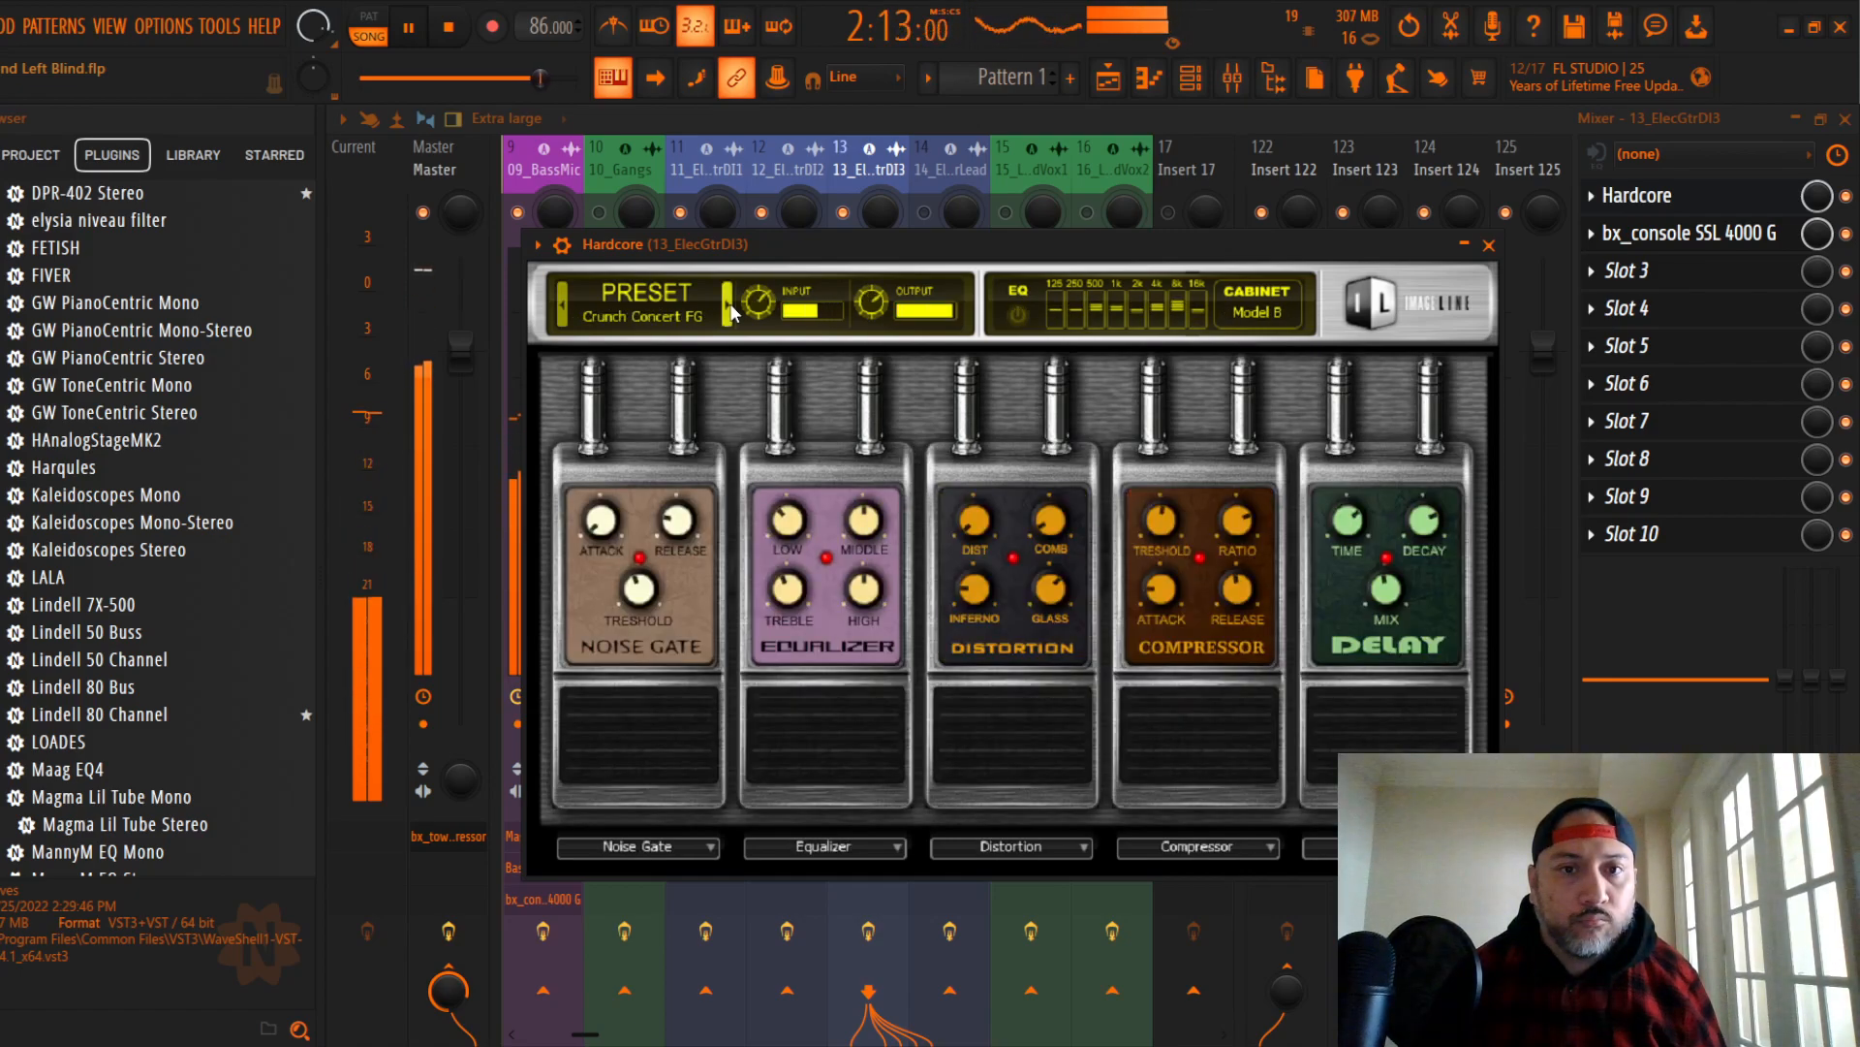
left_click(729, 305)
left_click(730, 304)
left_click(730, 305)
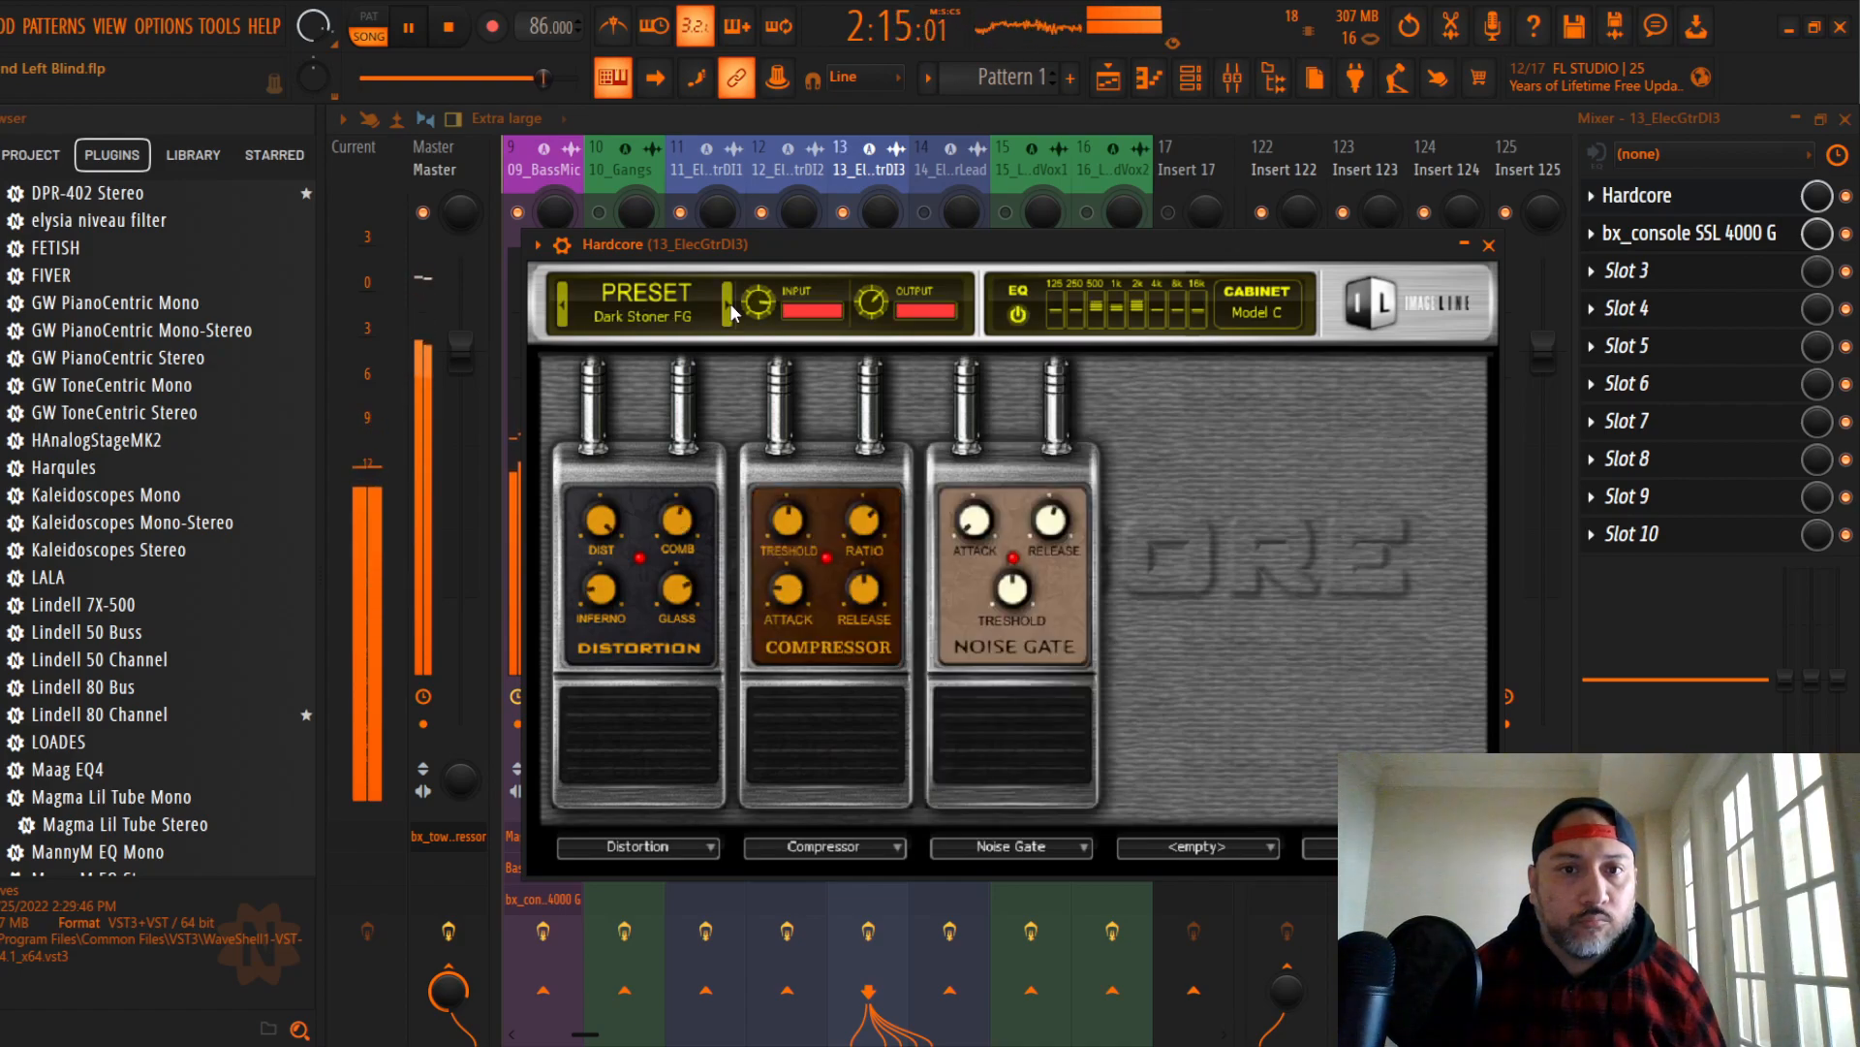
left_click(730, 304)
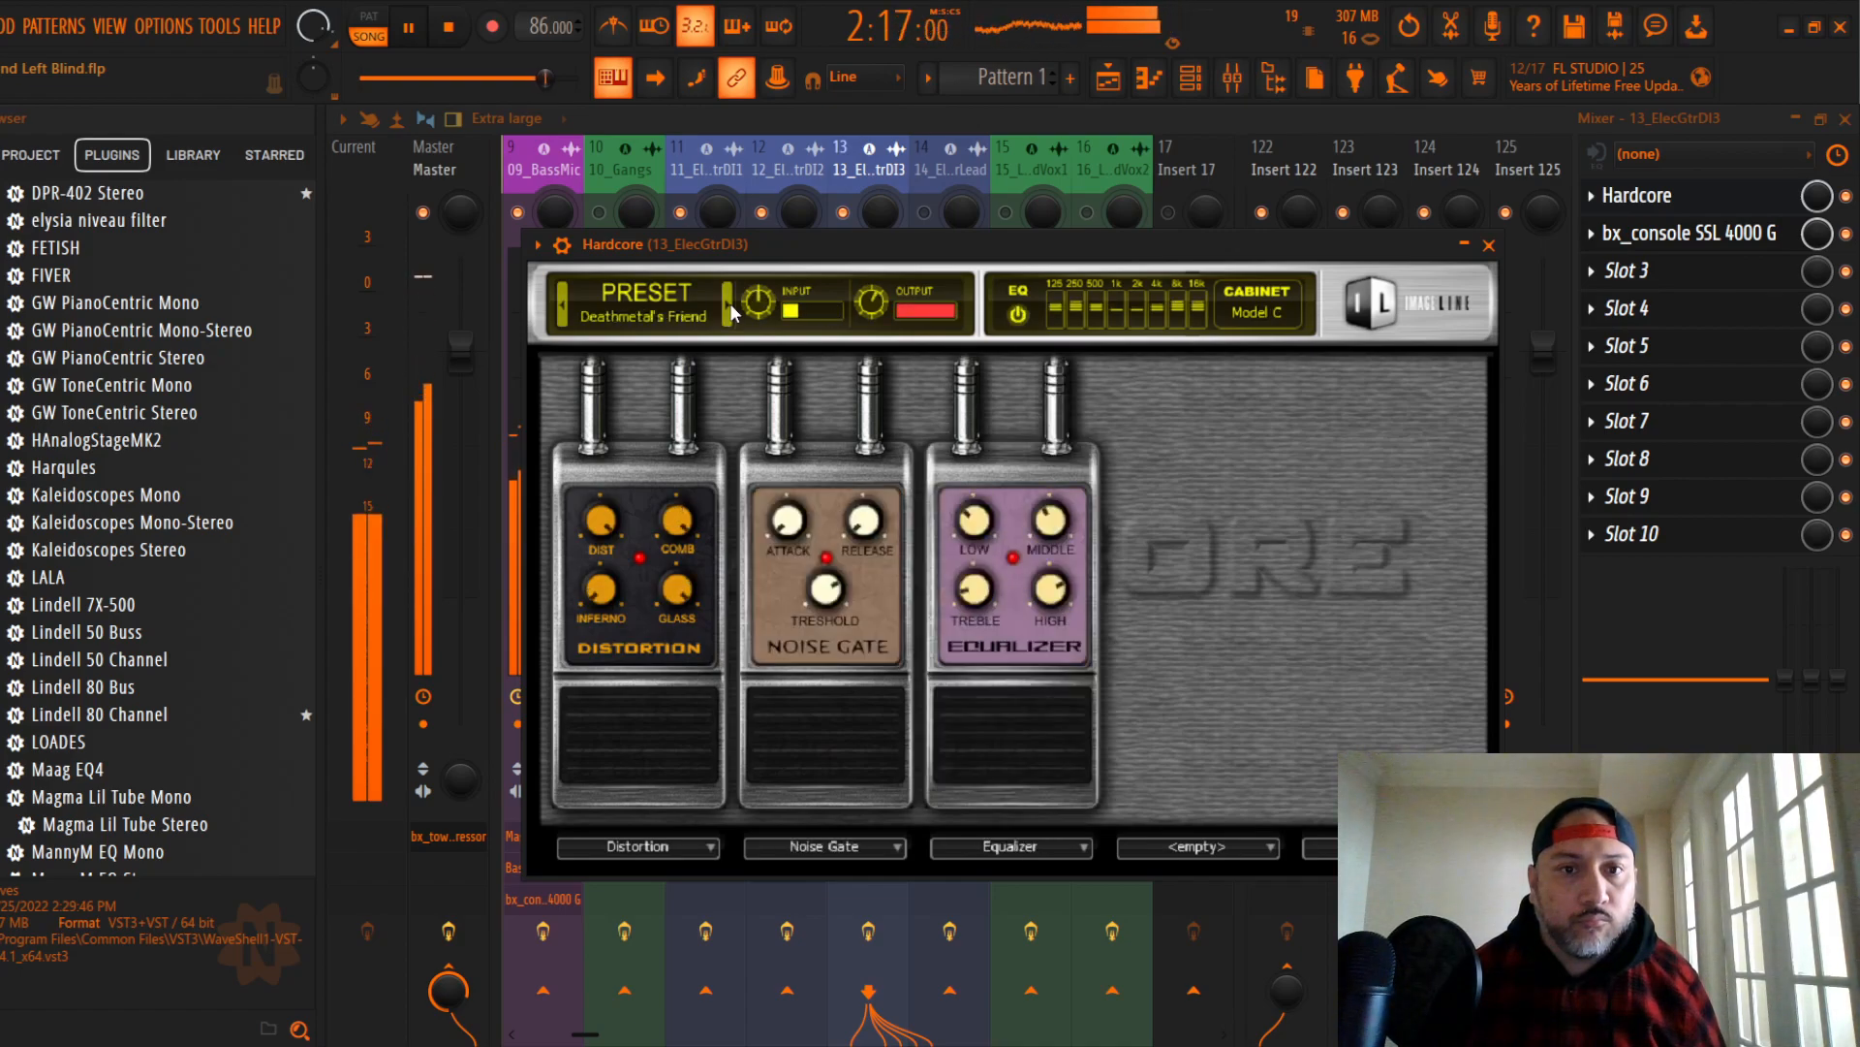
left_click(1489, 245)
mouse_move(880, 589)
left_mouse_down()
mouse_move(880, 644)
mouse_move(880, 610)
left_mouse_up()
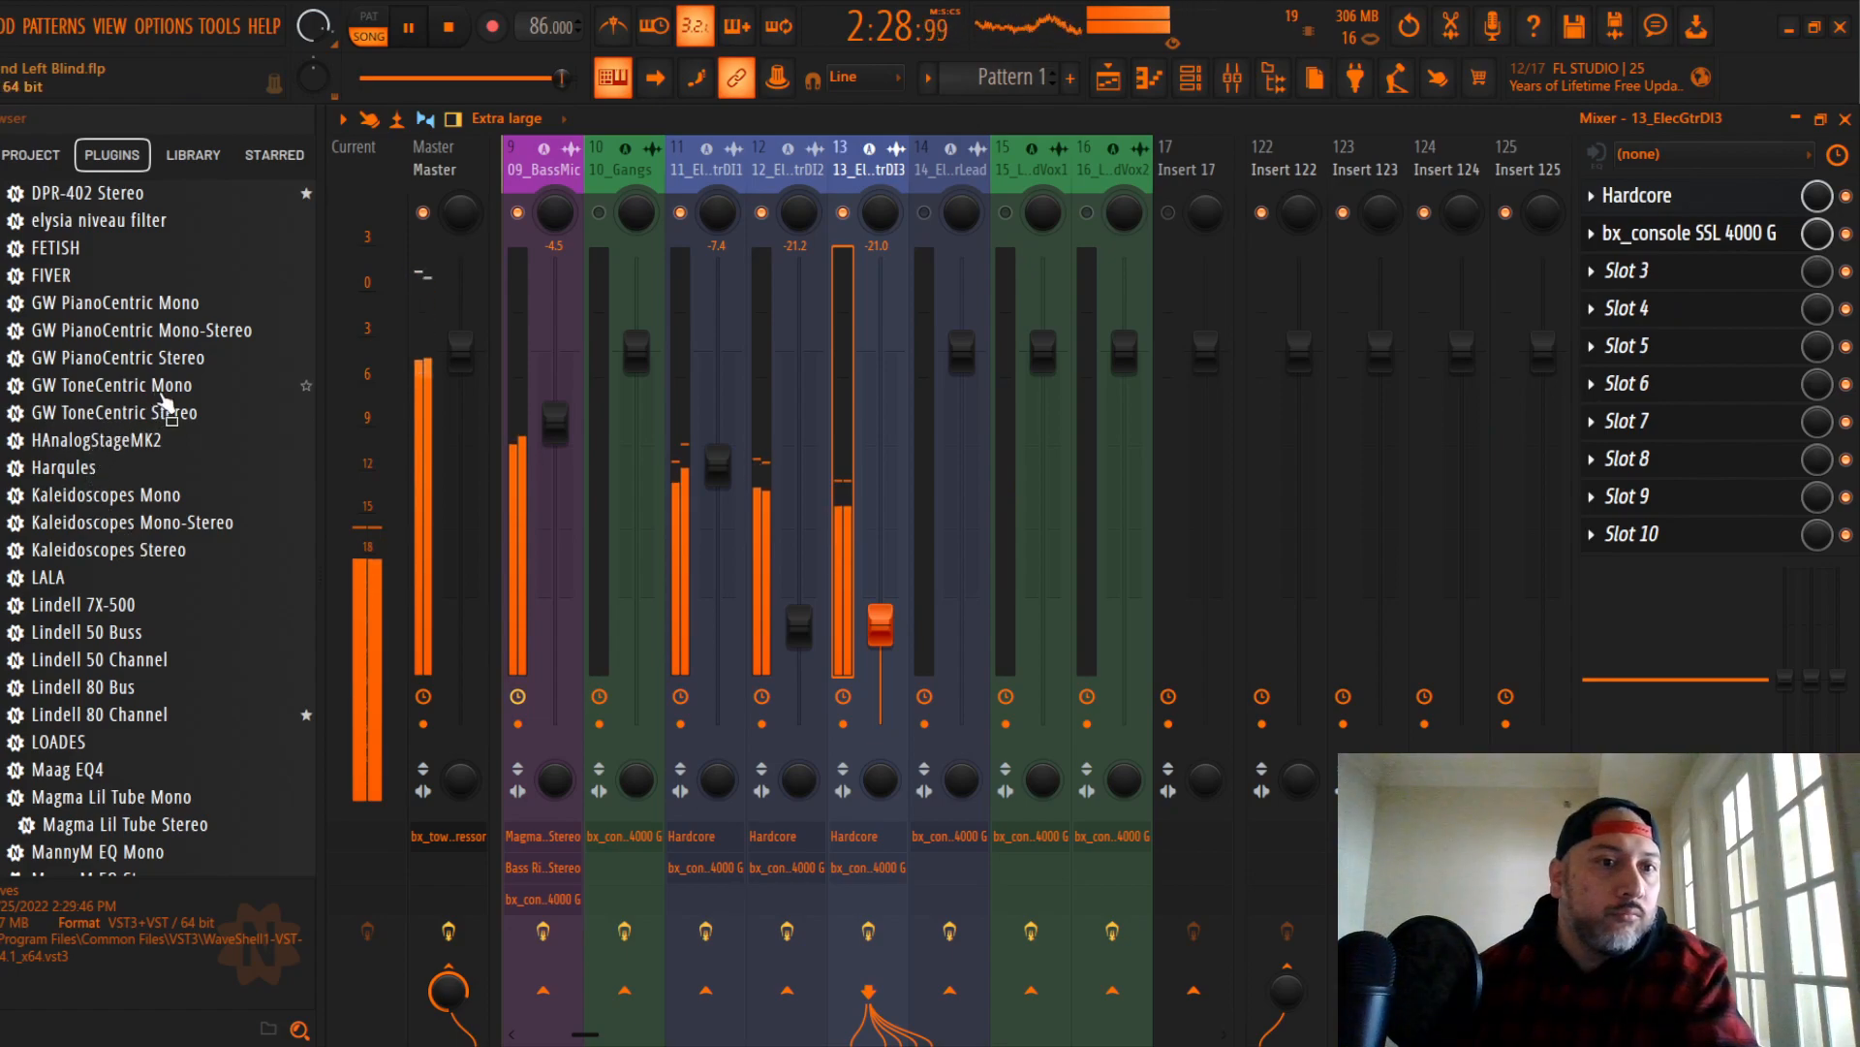
Step: Add Magma Lil Tube Stereo to 13_ElecGtrDI3 and place it between Hardcore and the bx_console SSL 4000 G
scroll(153, 416, "down", 2)
left_click_drag(167, 661, 1638, 272)
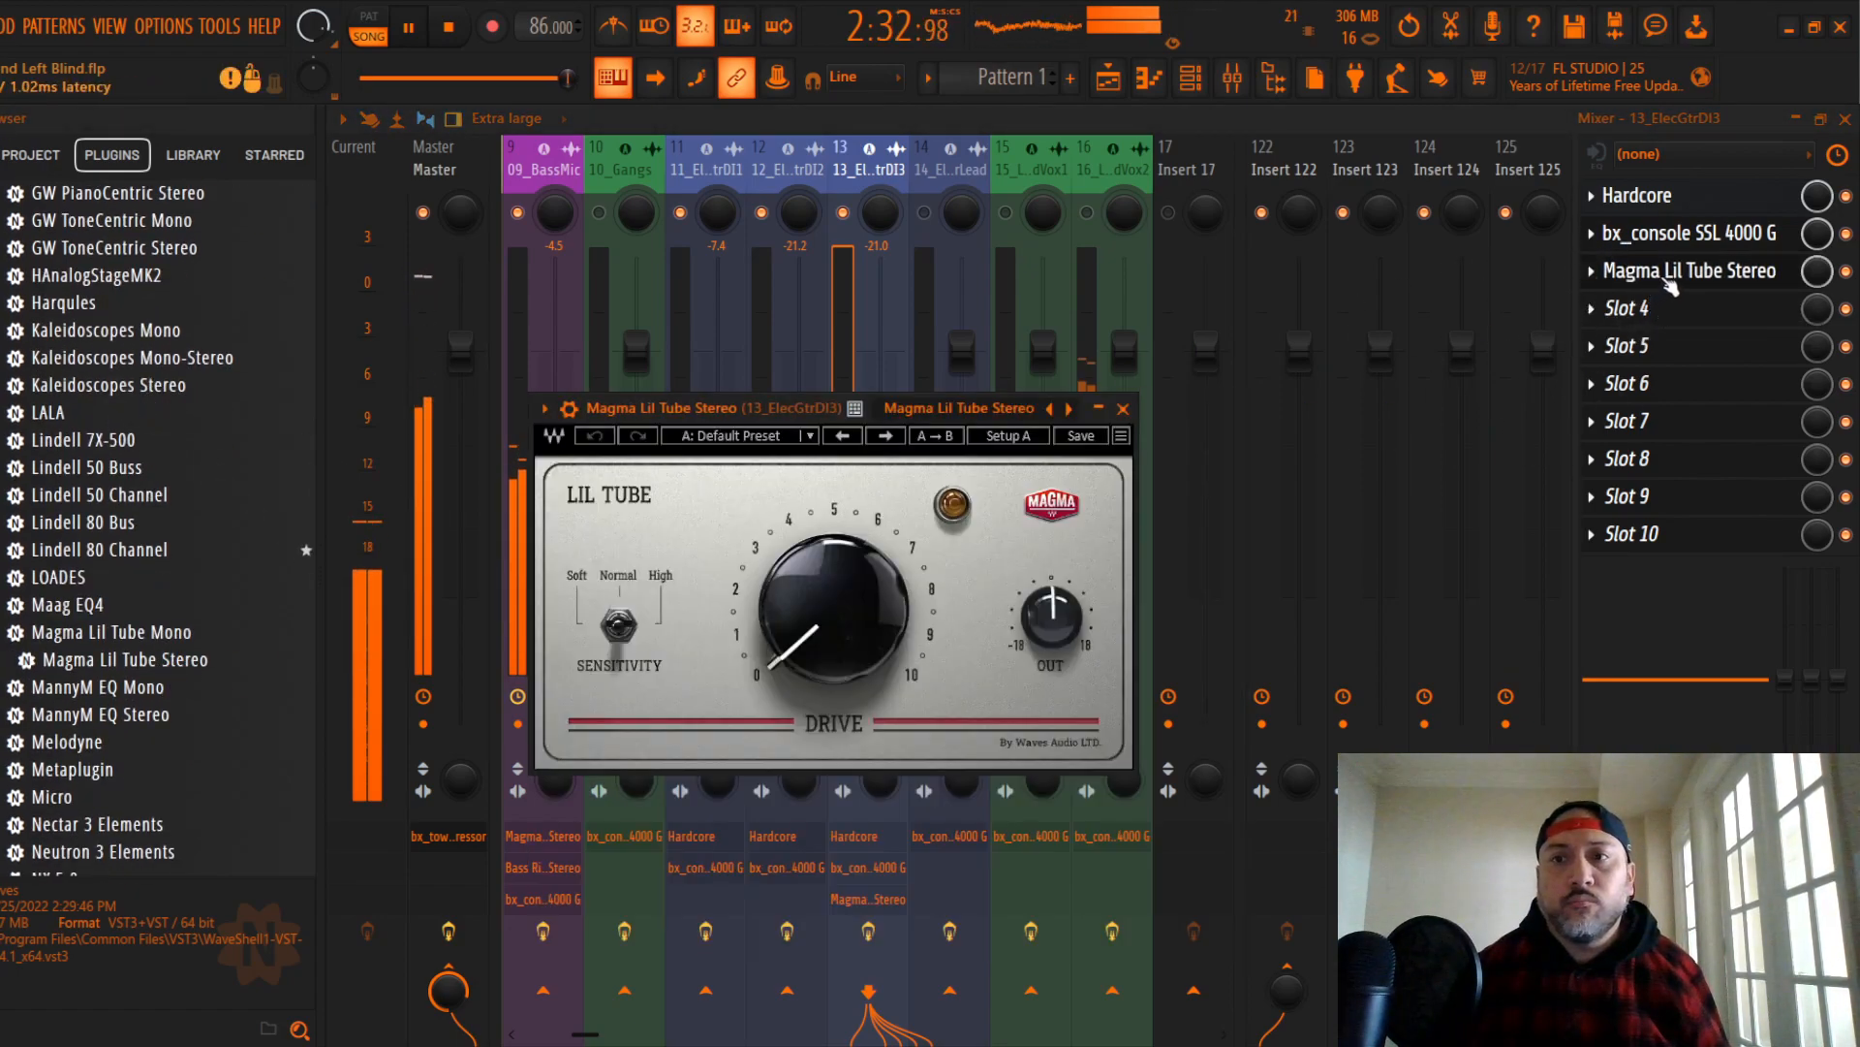
scroll(1658, 274, "up", 1)
left_click_drag(828, 628, 824, 630)
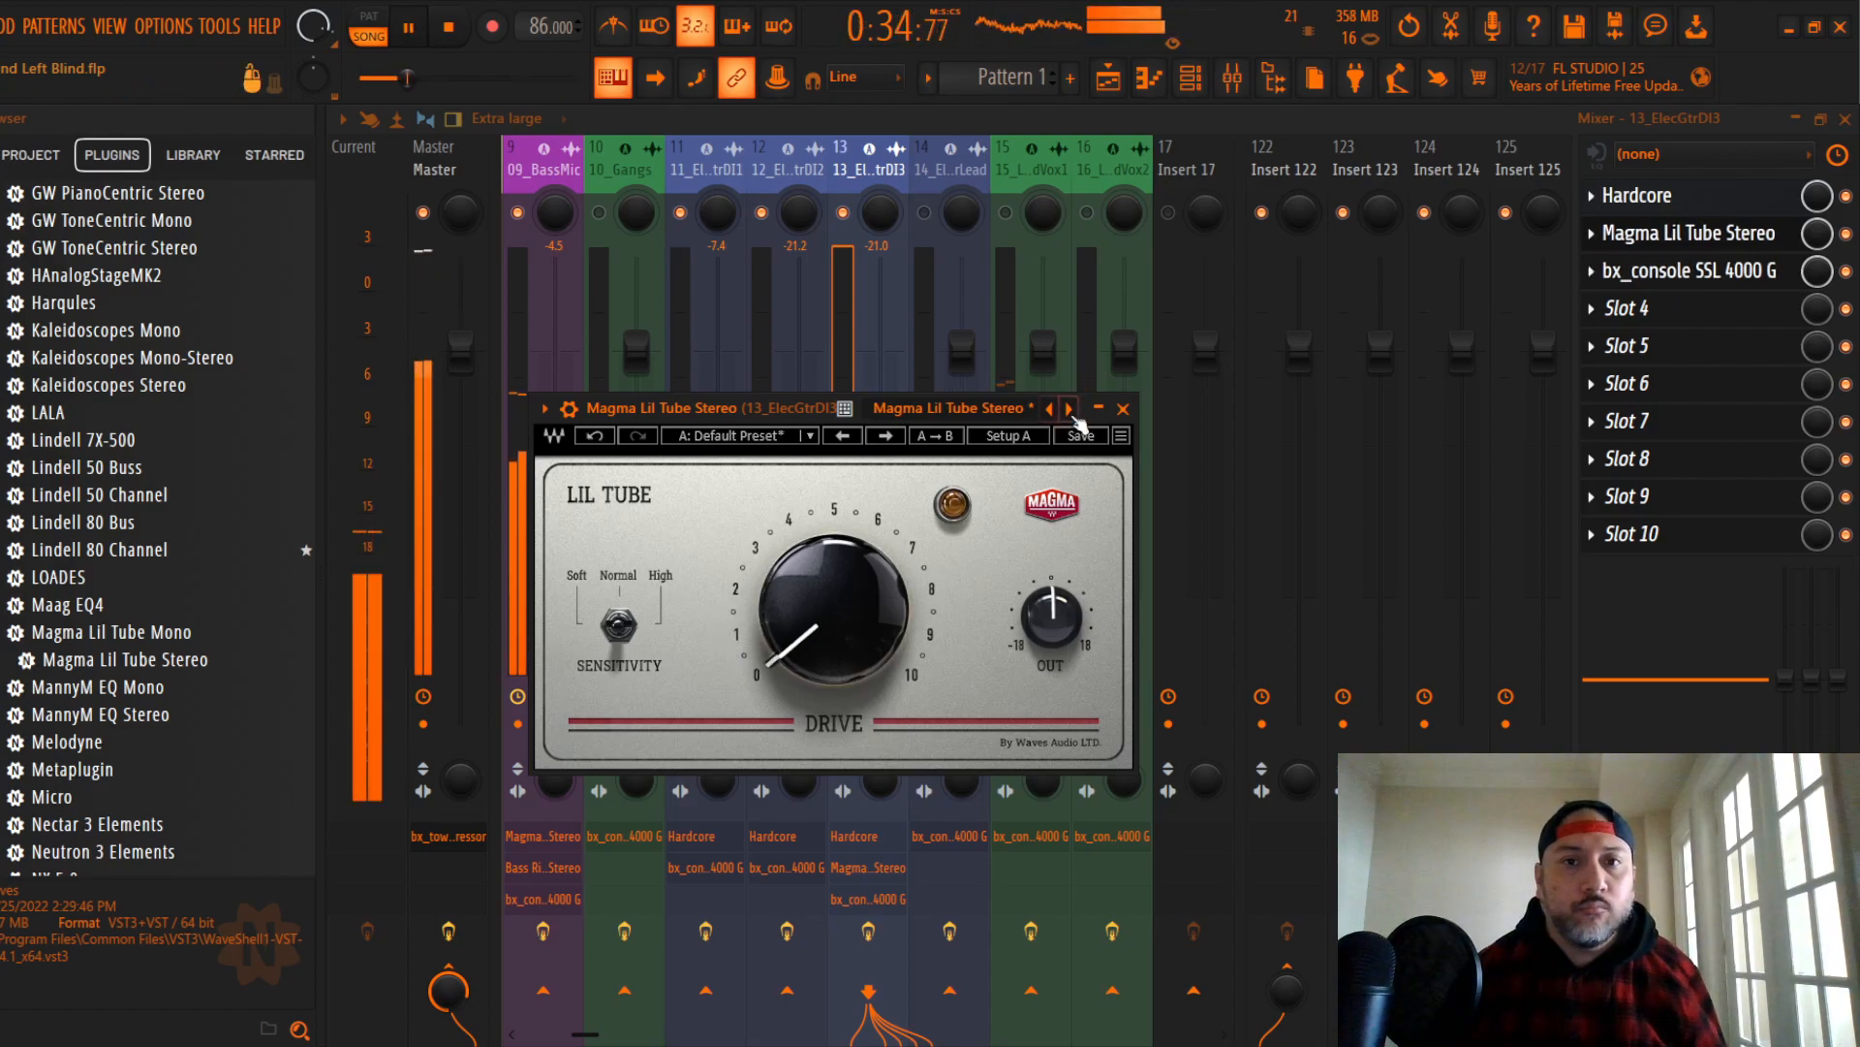
left_click(1122, 408)
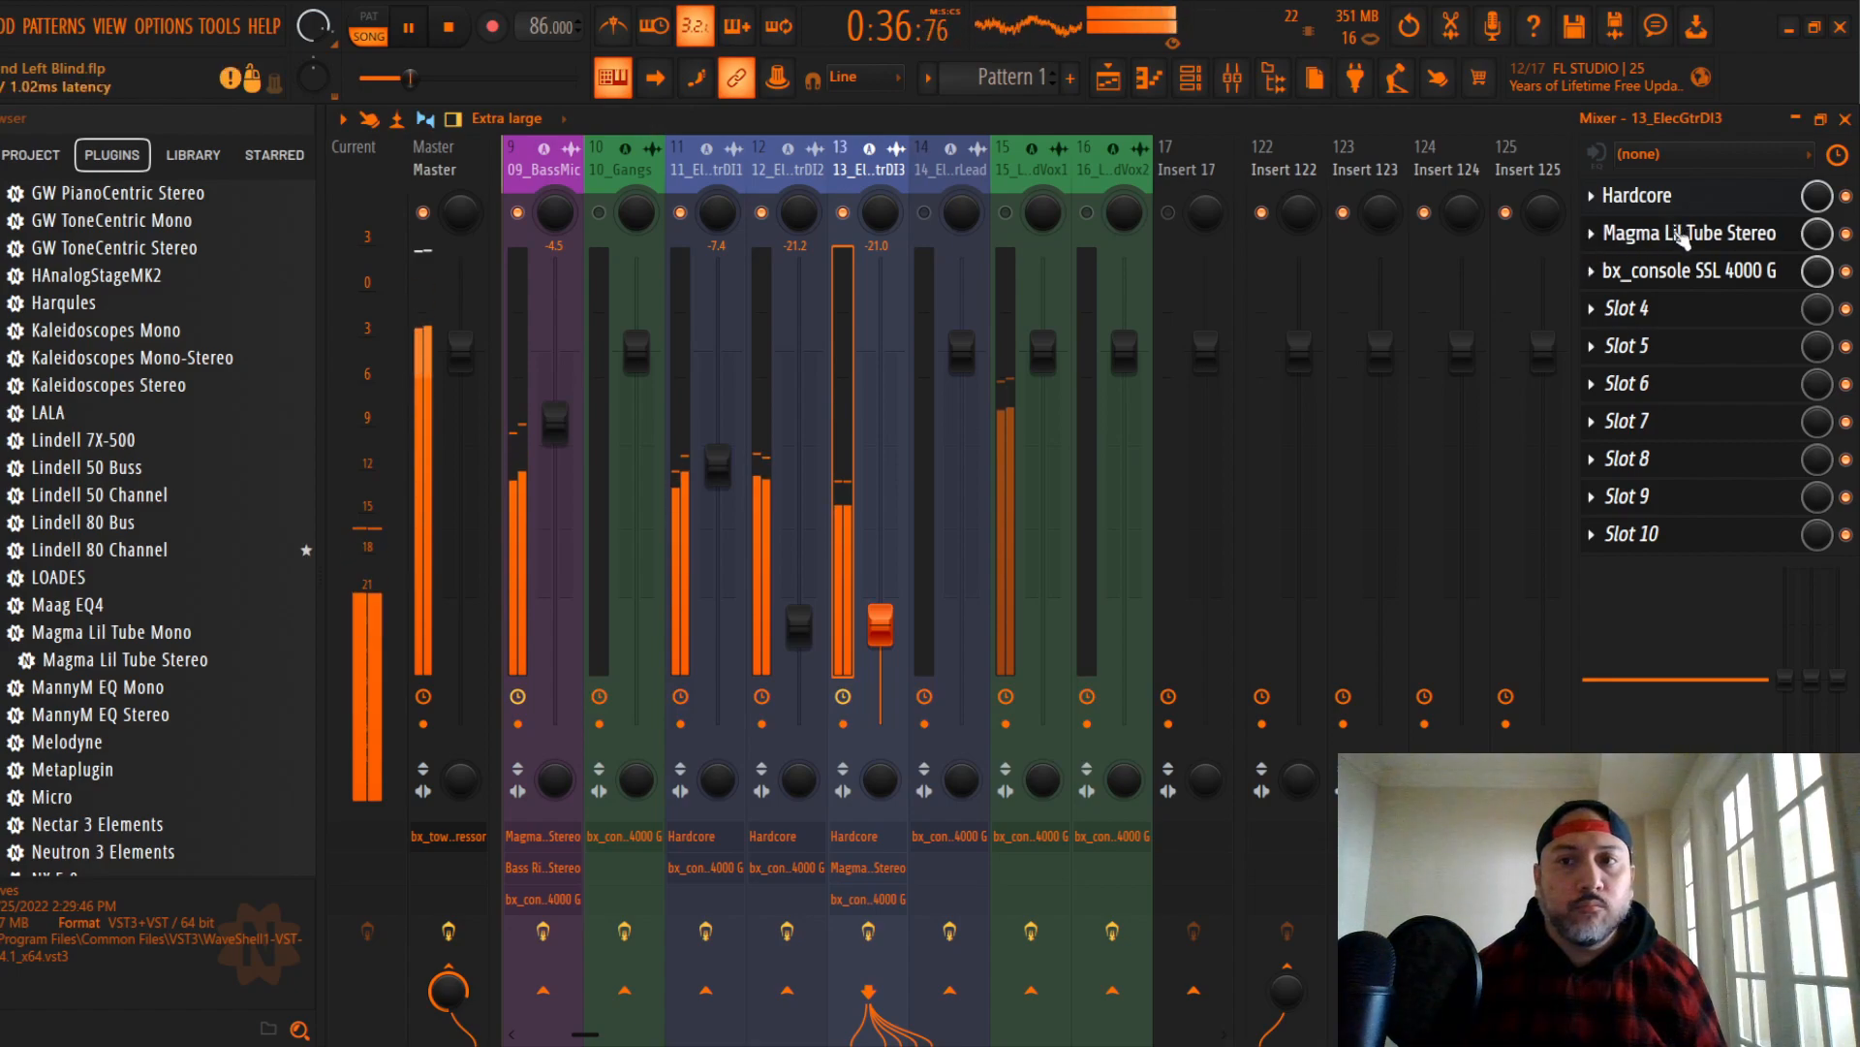
Step: Raise the Drive of Magma Lil Tube Stereo on 13_ElecGtrDI3 to about 8
left_click(1663, 233)
left_click_drag(834, 610, 834, 555)
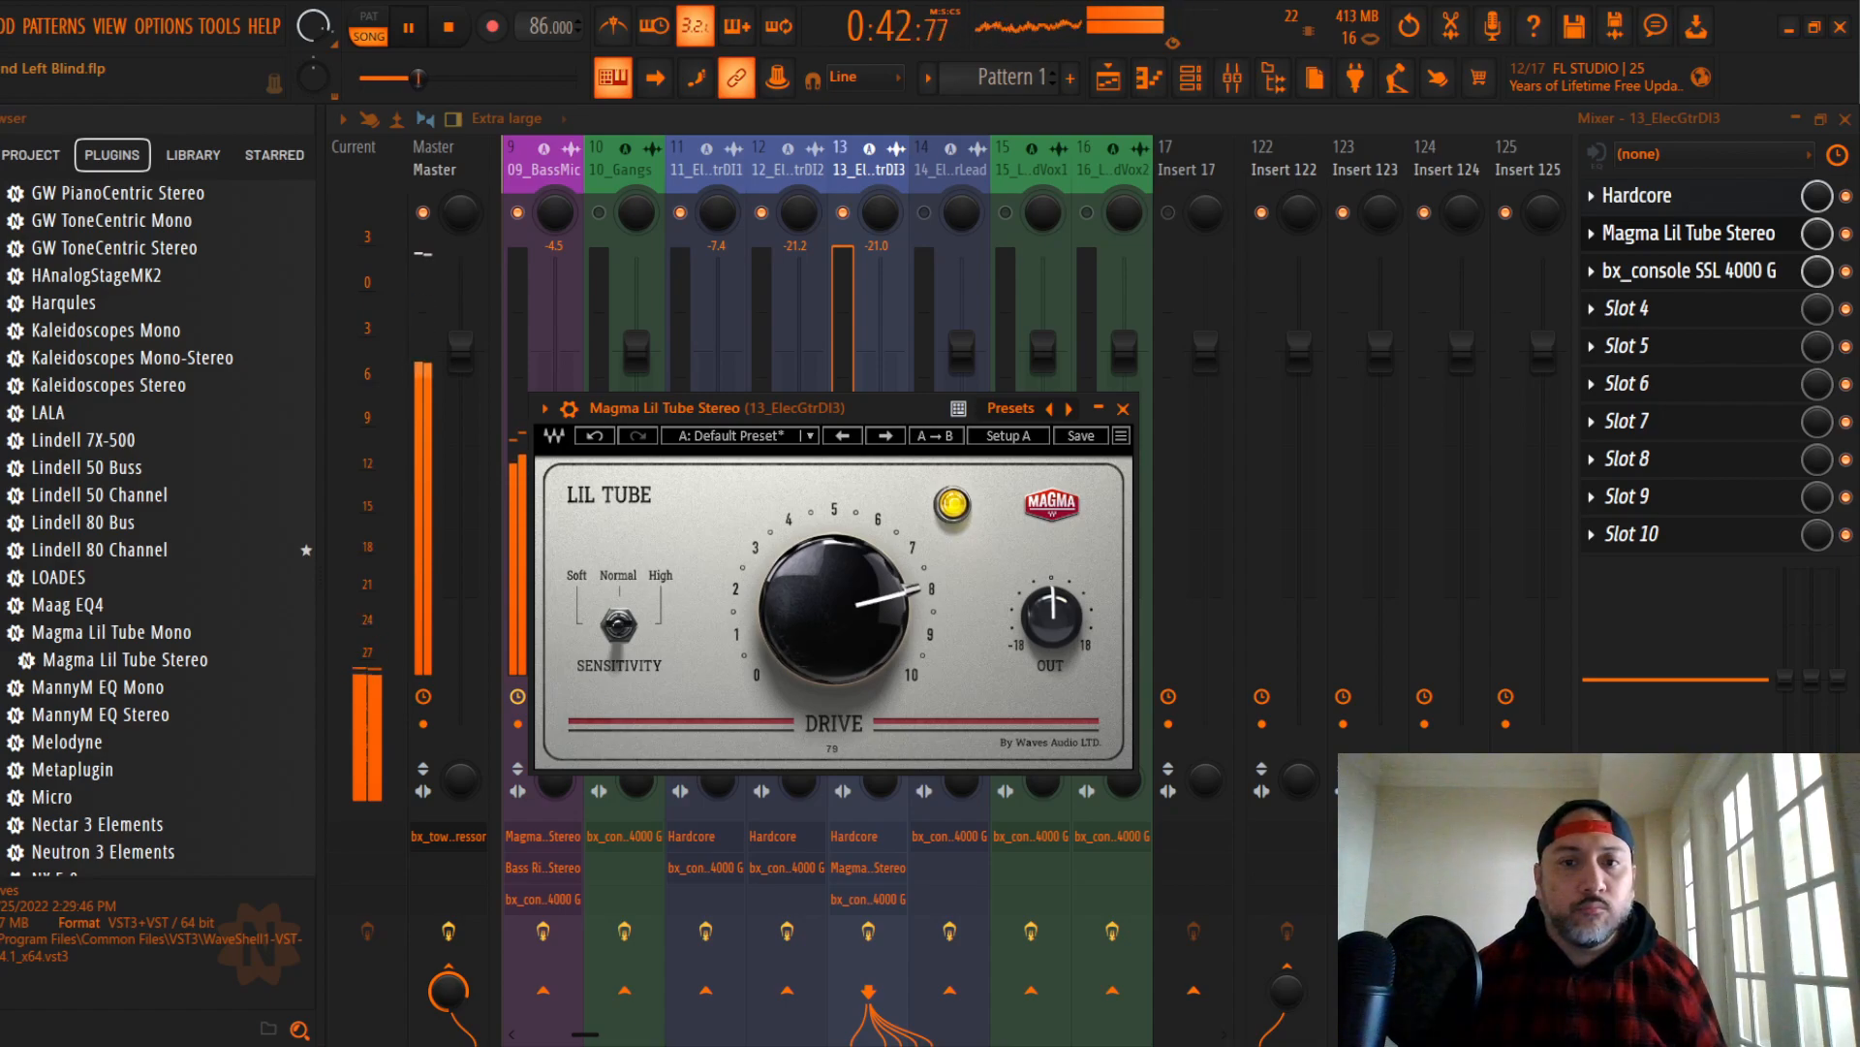
left_click(1122, 411)
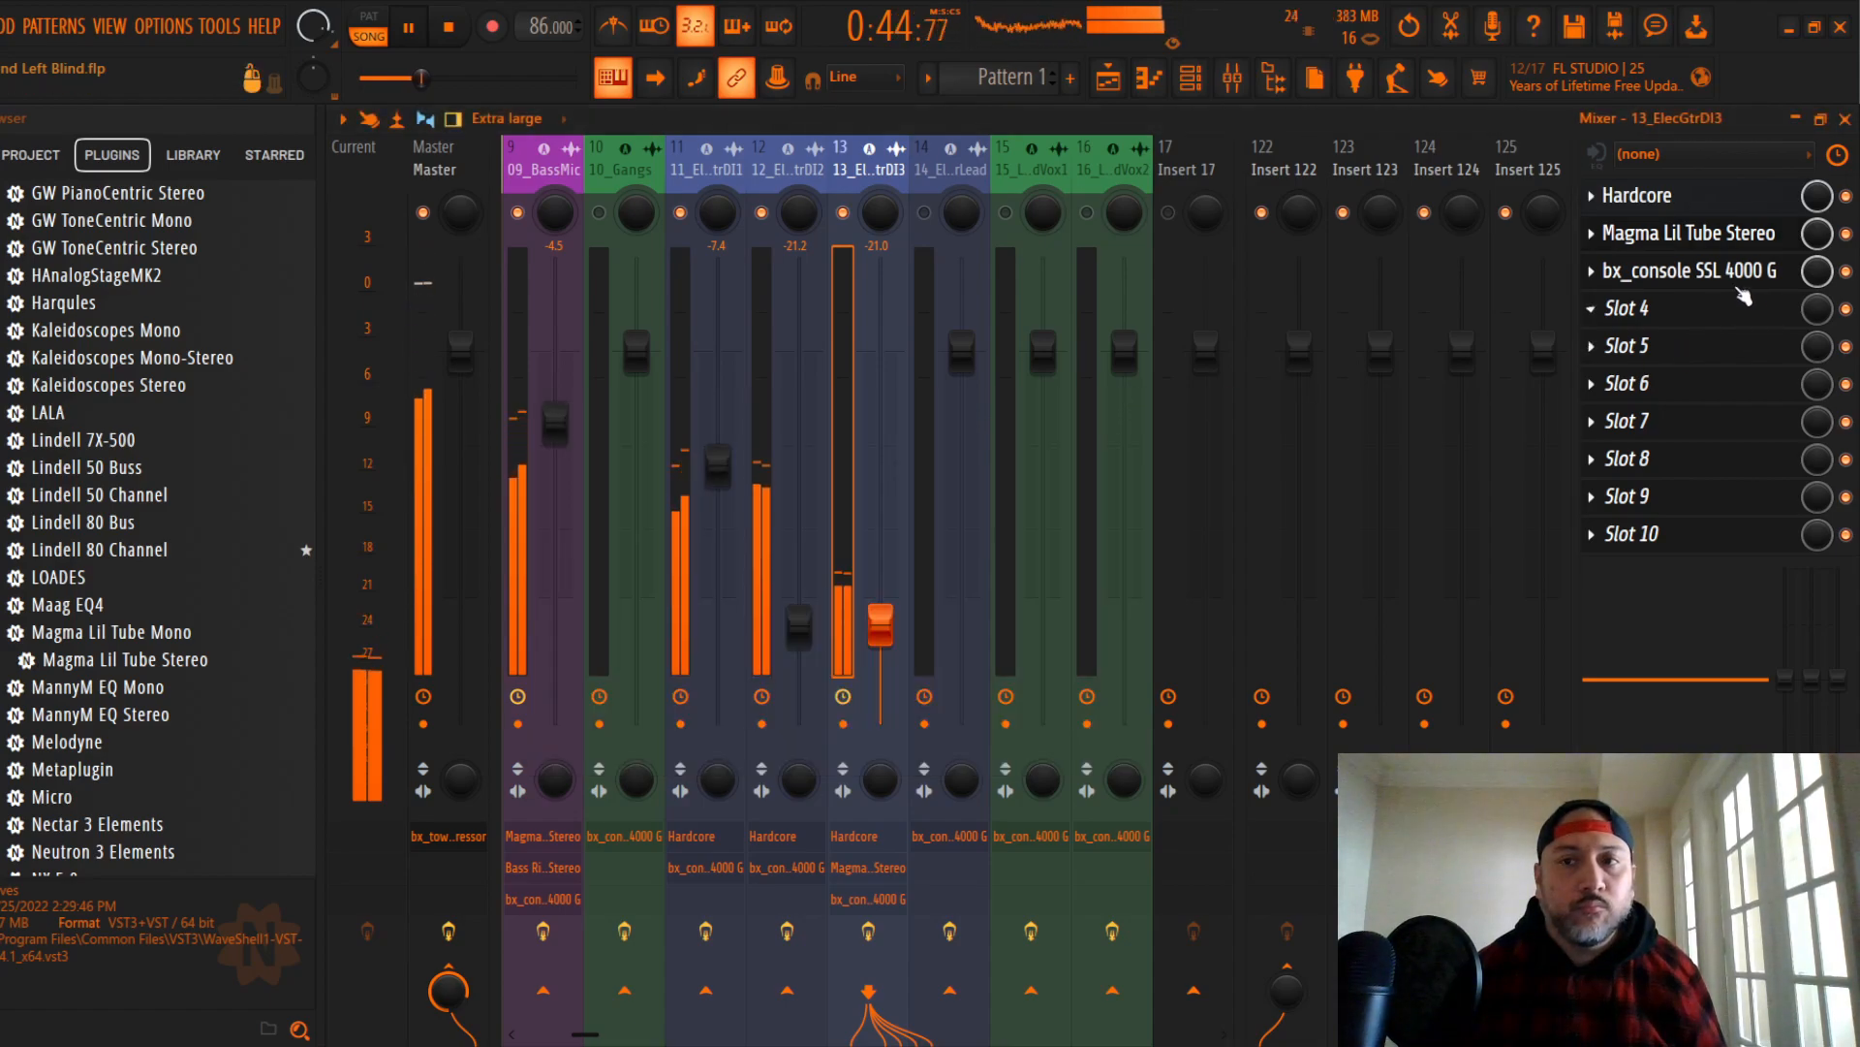
Step: Adjust the compressor ratio and threshold in the bx_console SSL 4000 G on 13_ElecGtrDI3
left_click(1689, 270)
left_click_drag(740, 347, 760, 207)
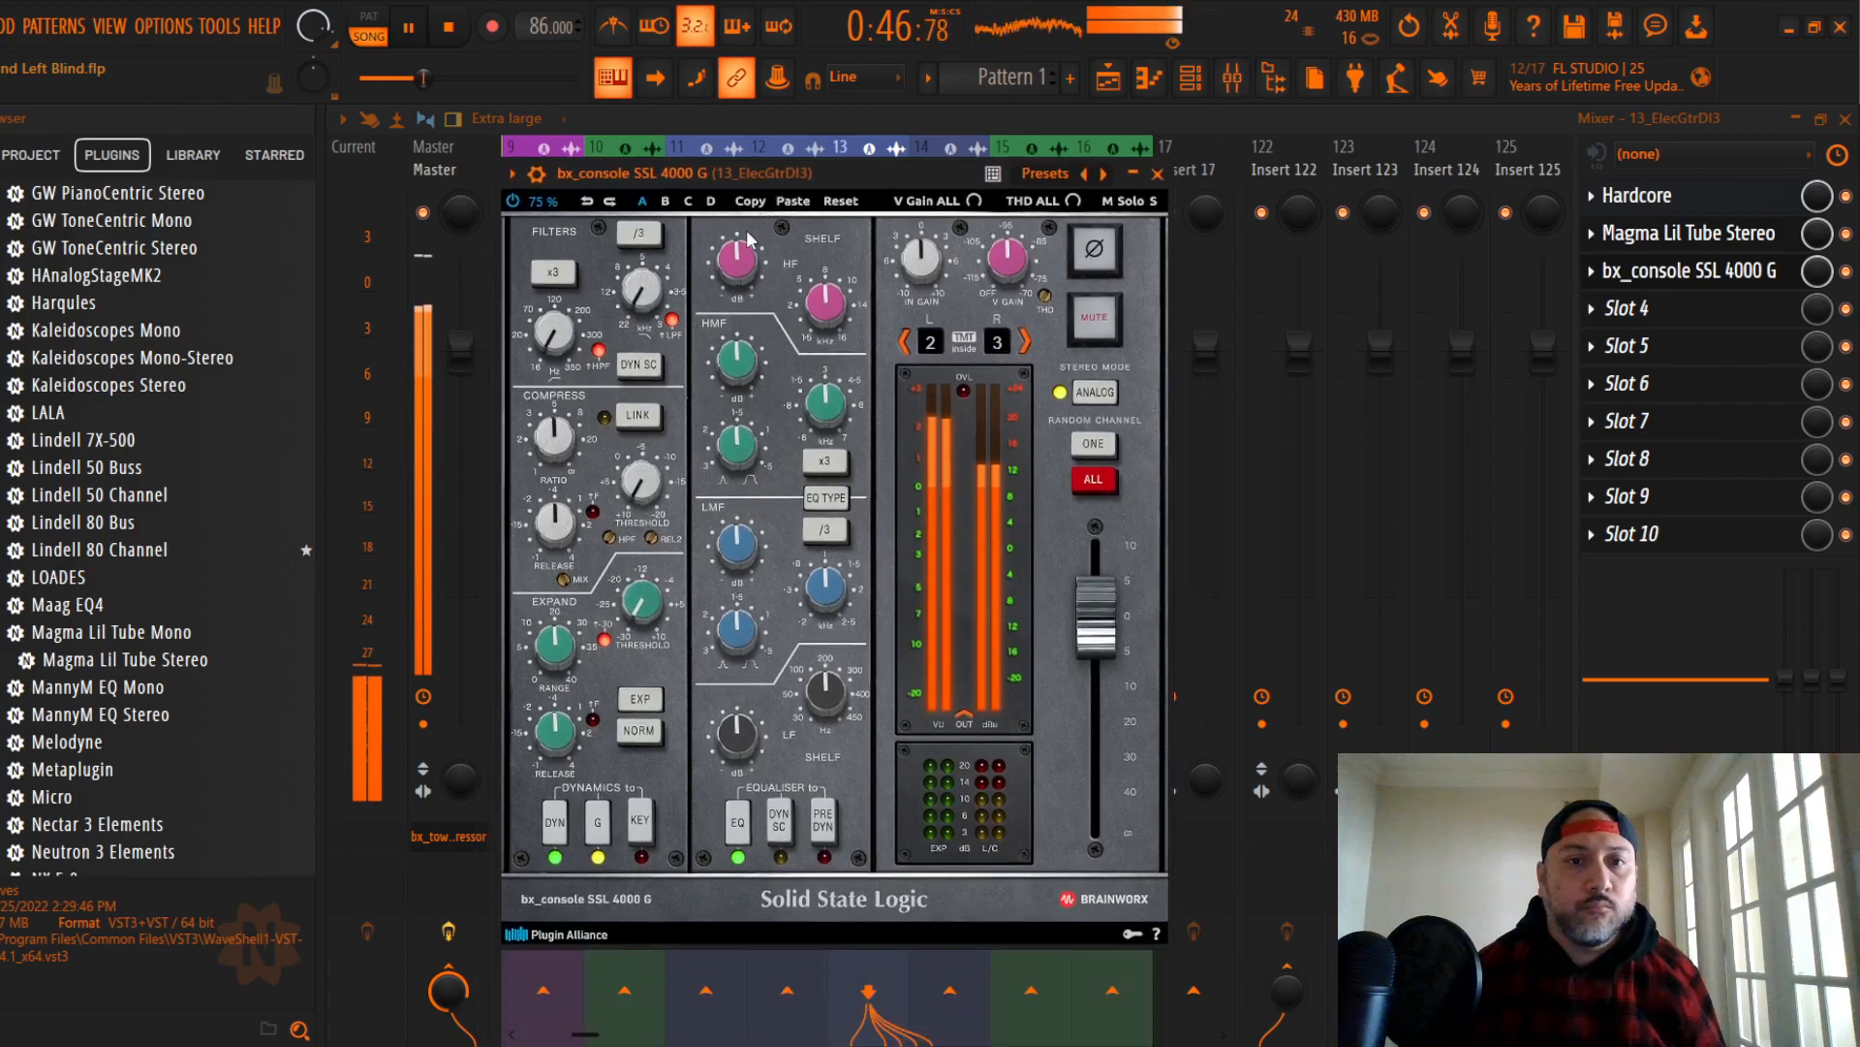
left_click_drag(554, 452, 645, 477)
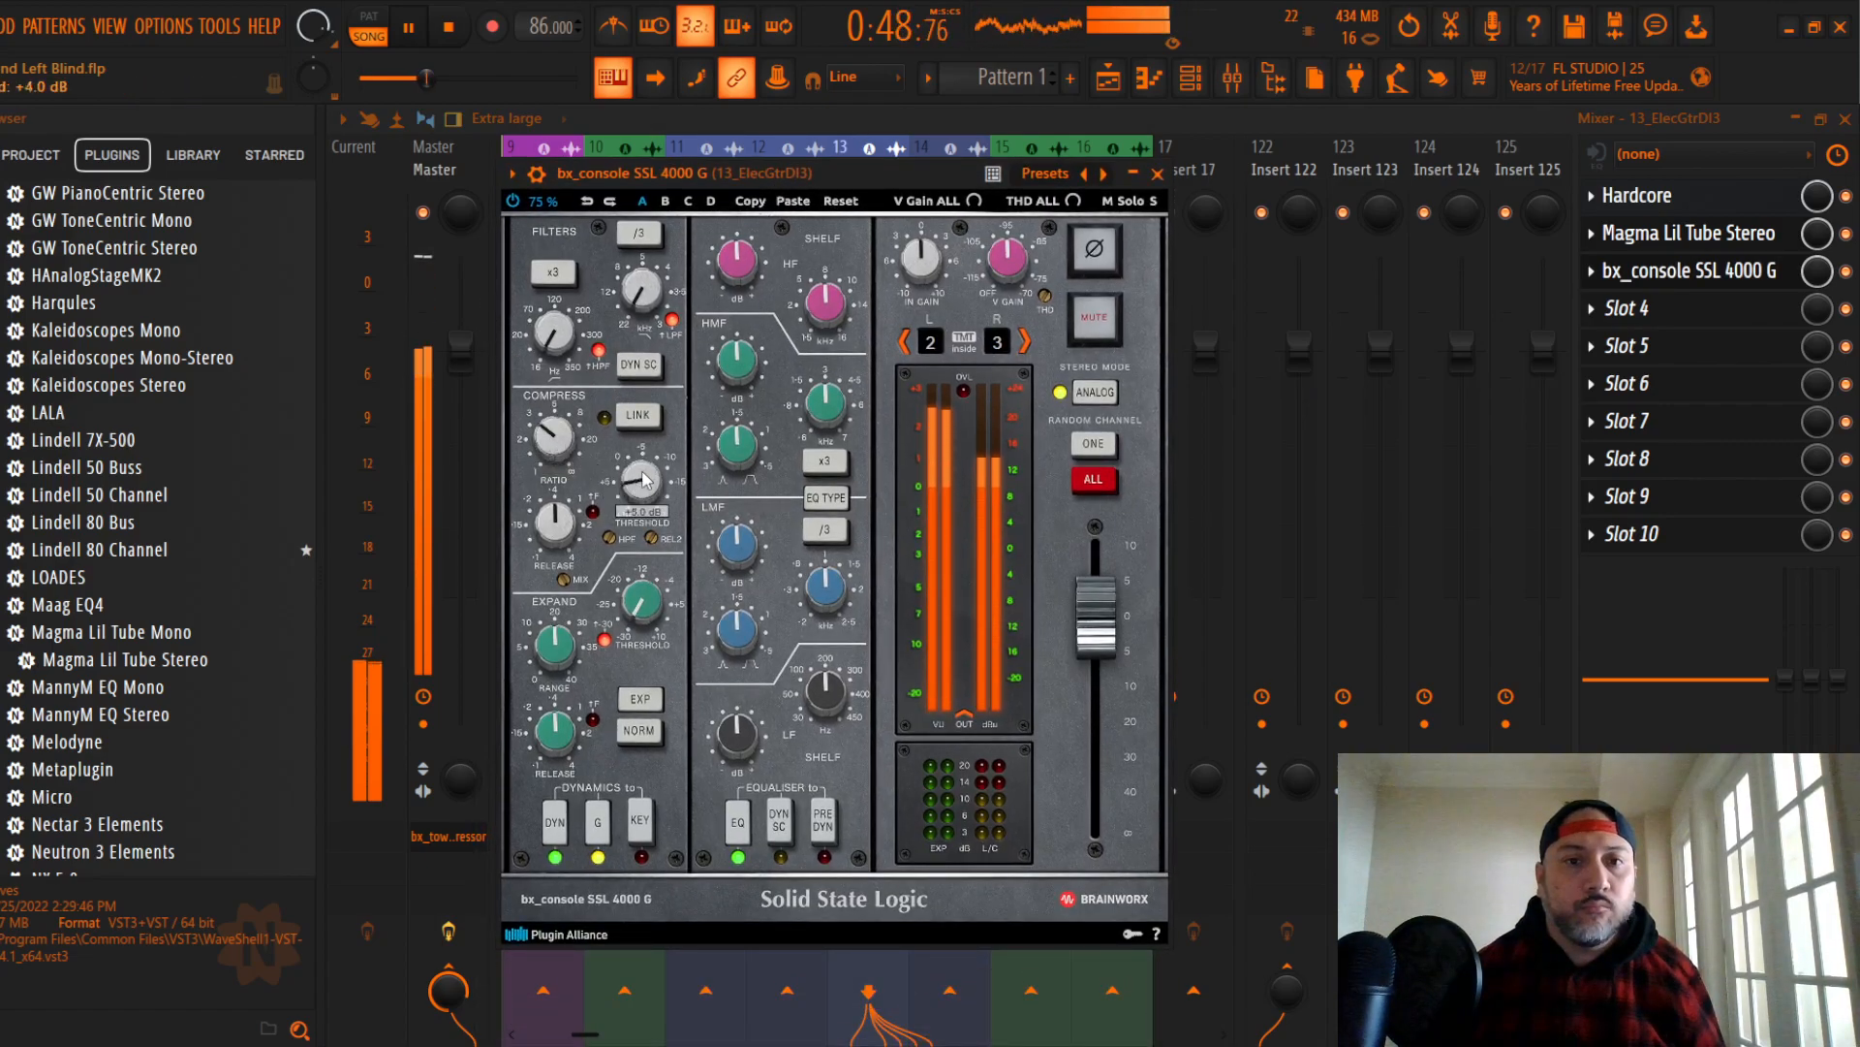
scroll(643, 490, "down", 2)
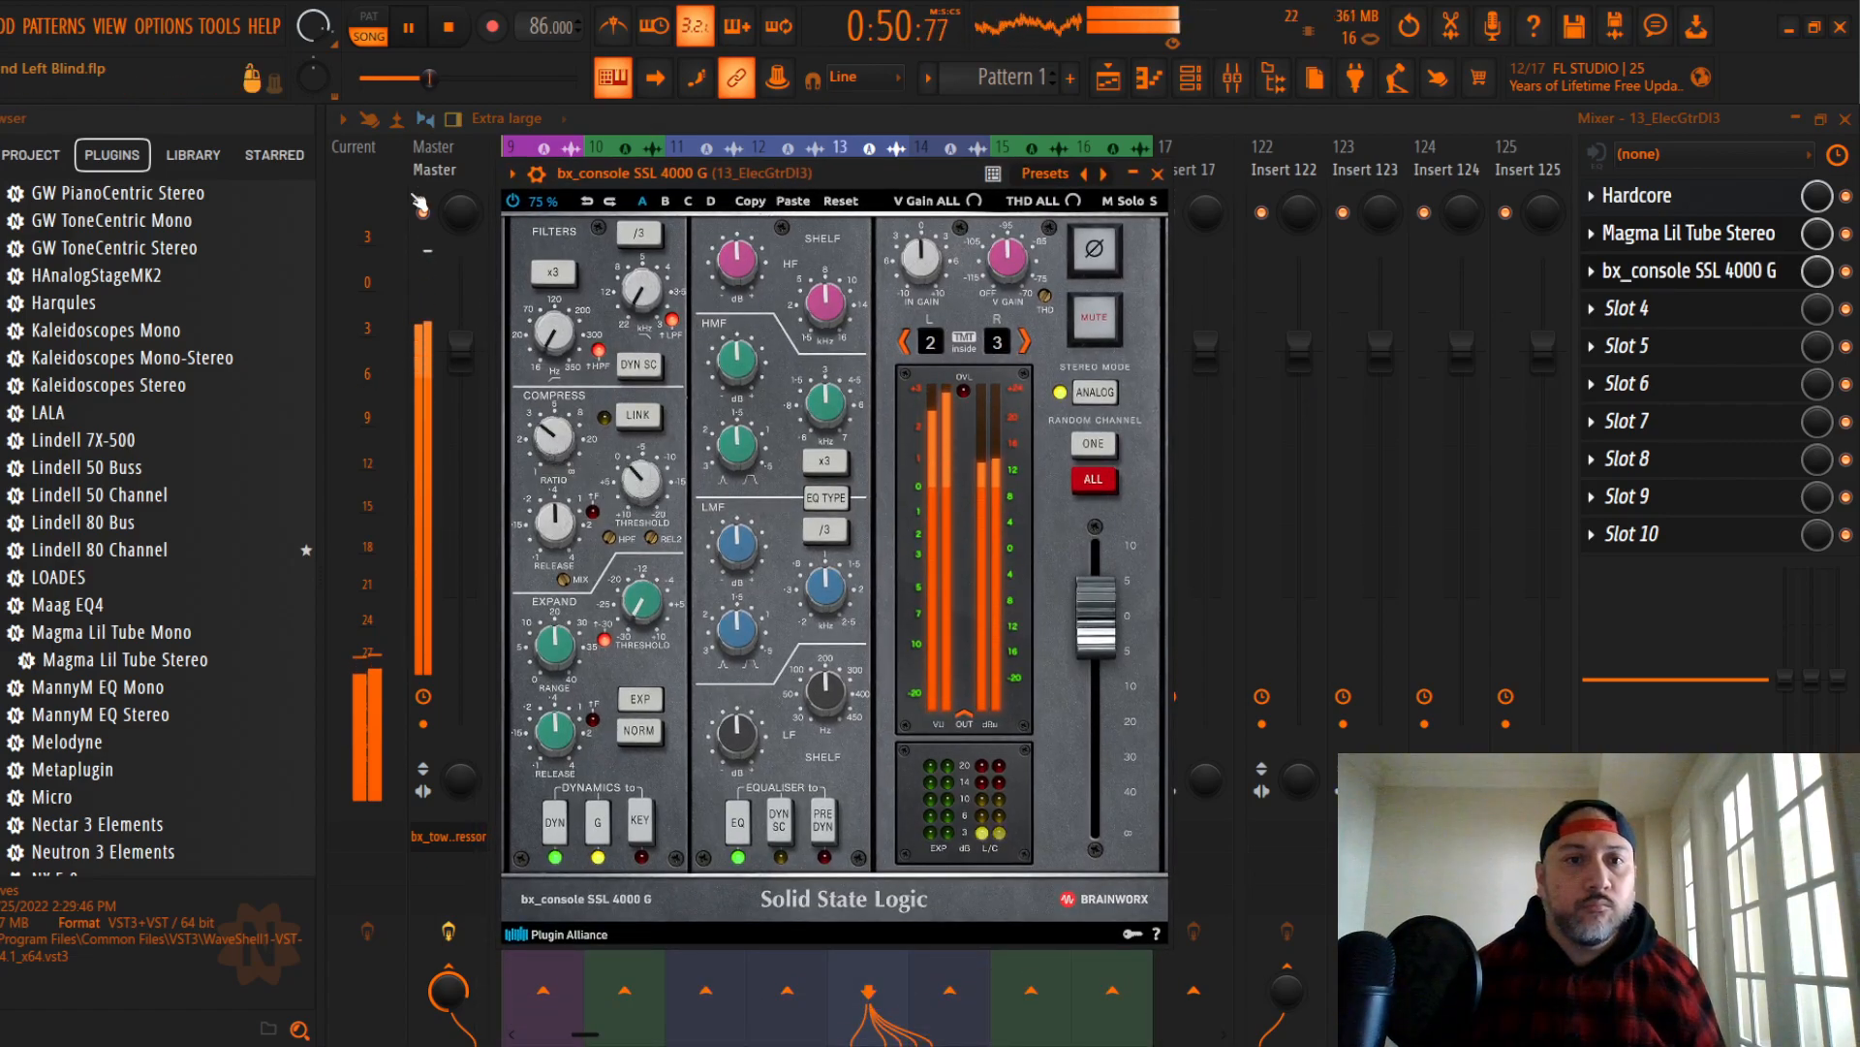
Step: Select the Master track and lower its fader to -5.2 dB
left_click(429, 160)
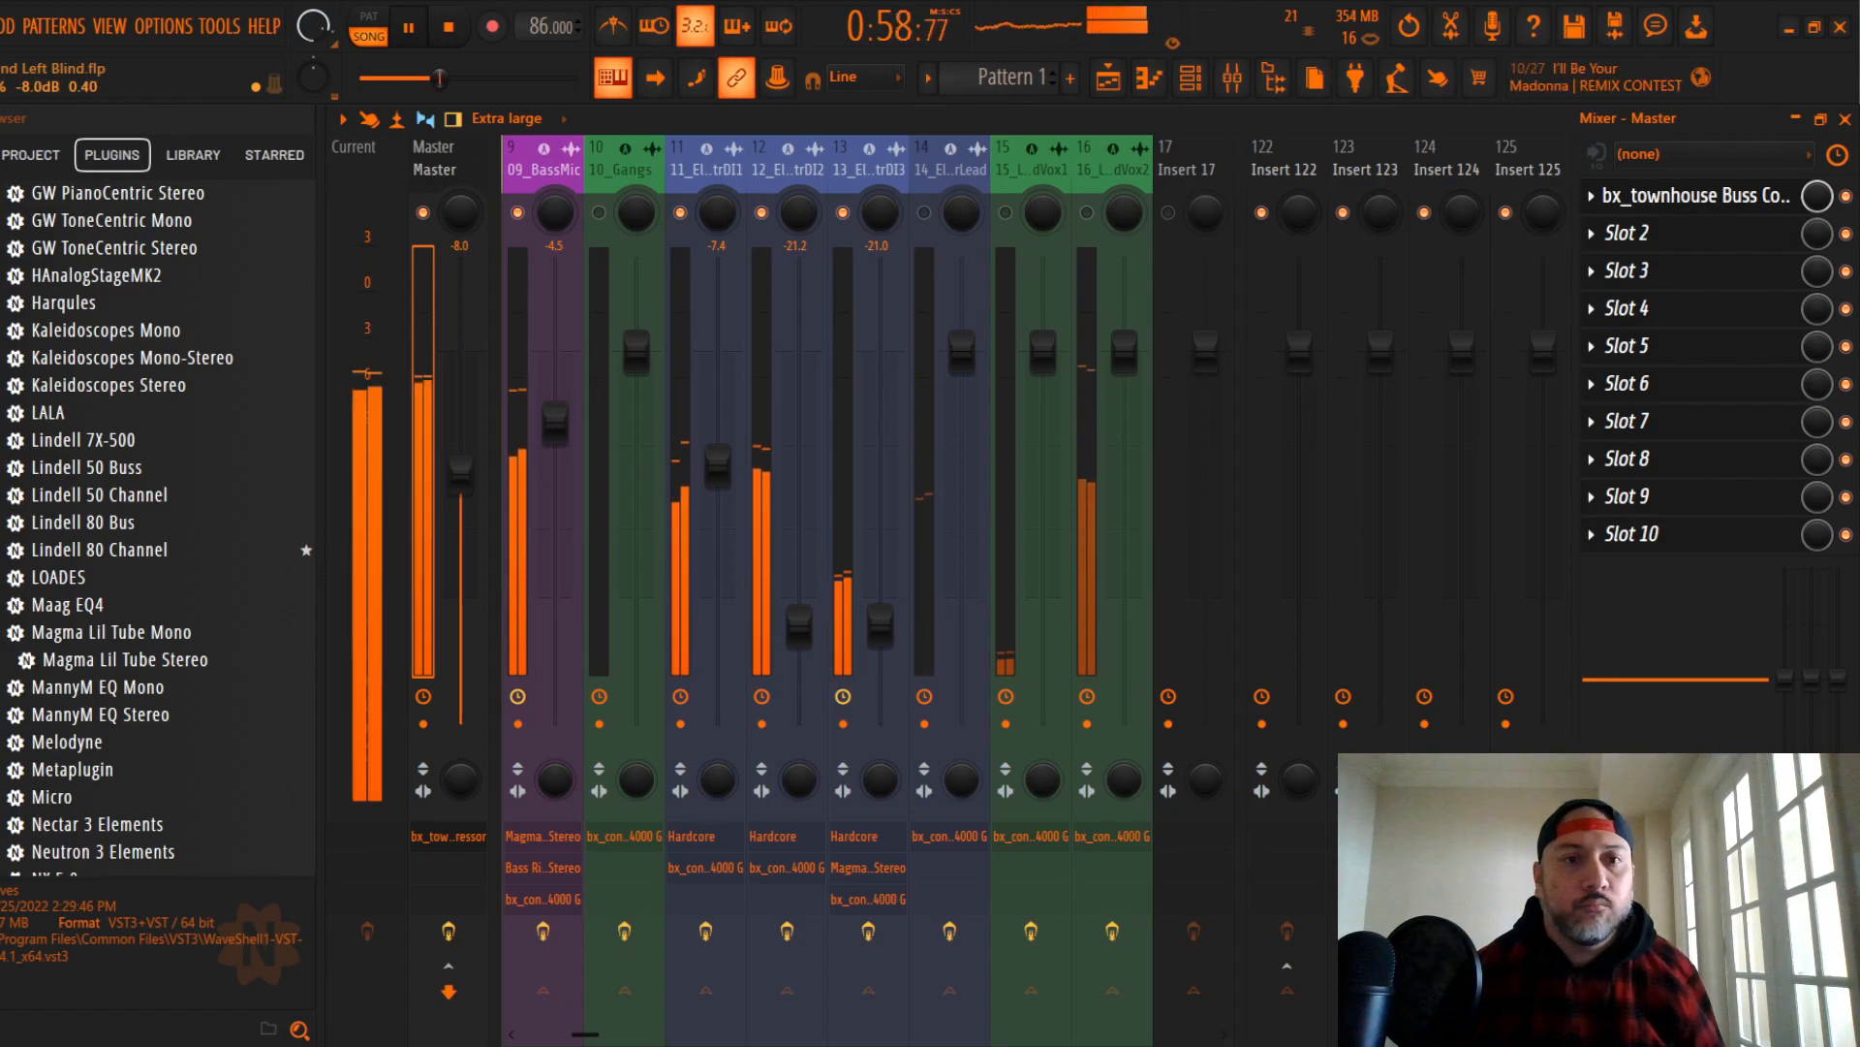
left_click_drag(460, 453, 461, 433)
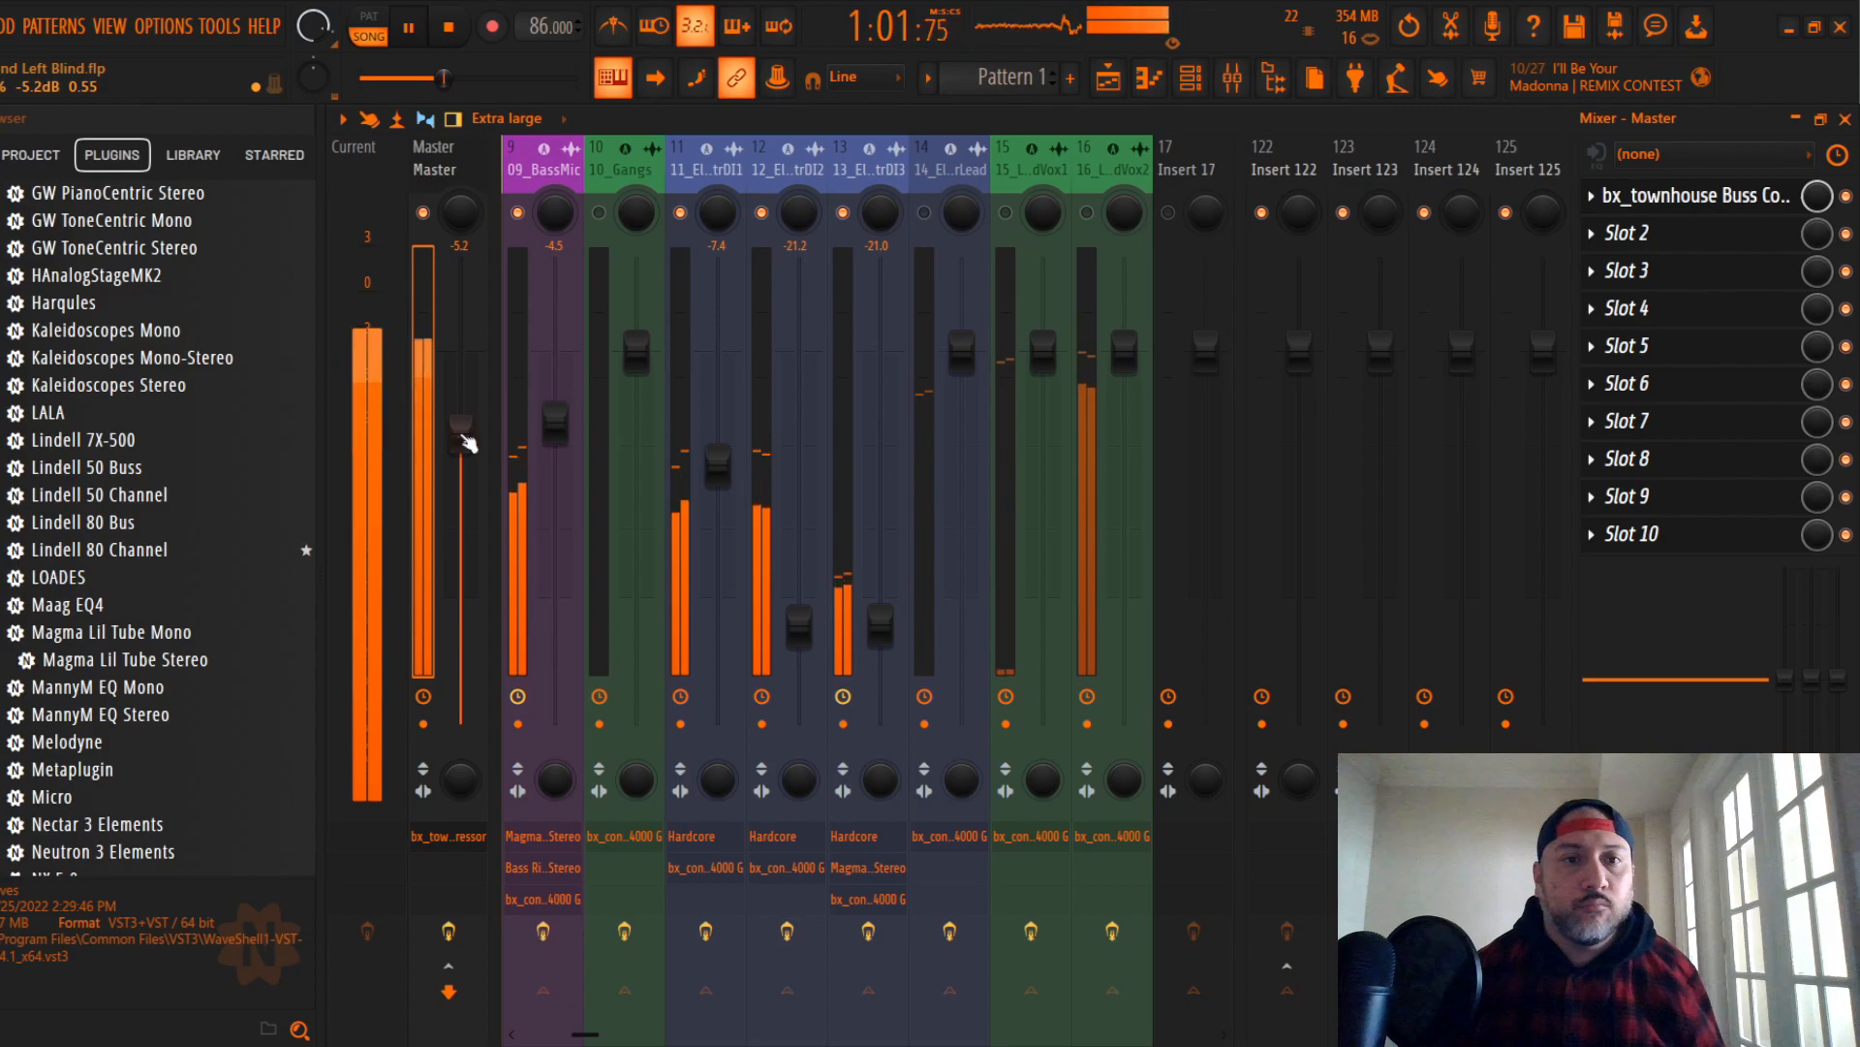
Step: In the bx_console SSL 4000 G on 13_ElecGtrDI3, switch the EQ type, enable Pre Dyn and shape the EQ with LMF gain at +1.3 dB
left_click(870, 165)
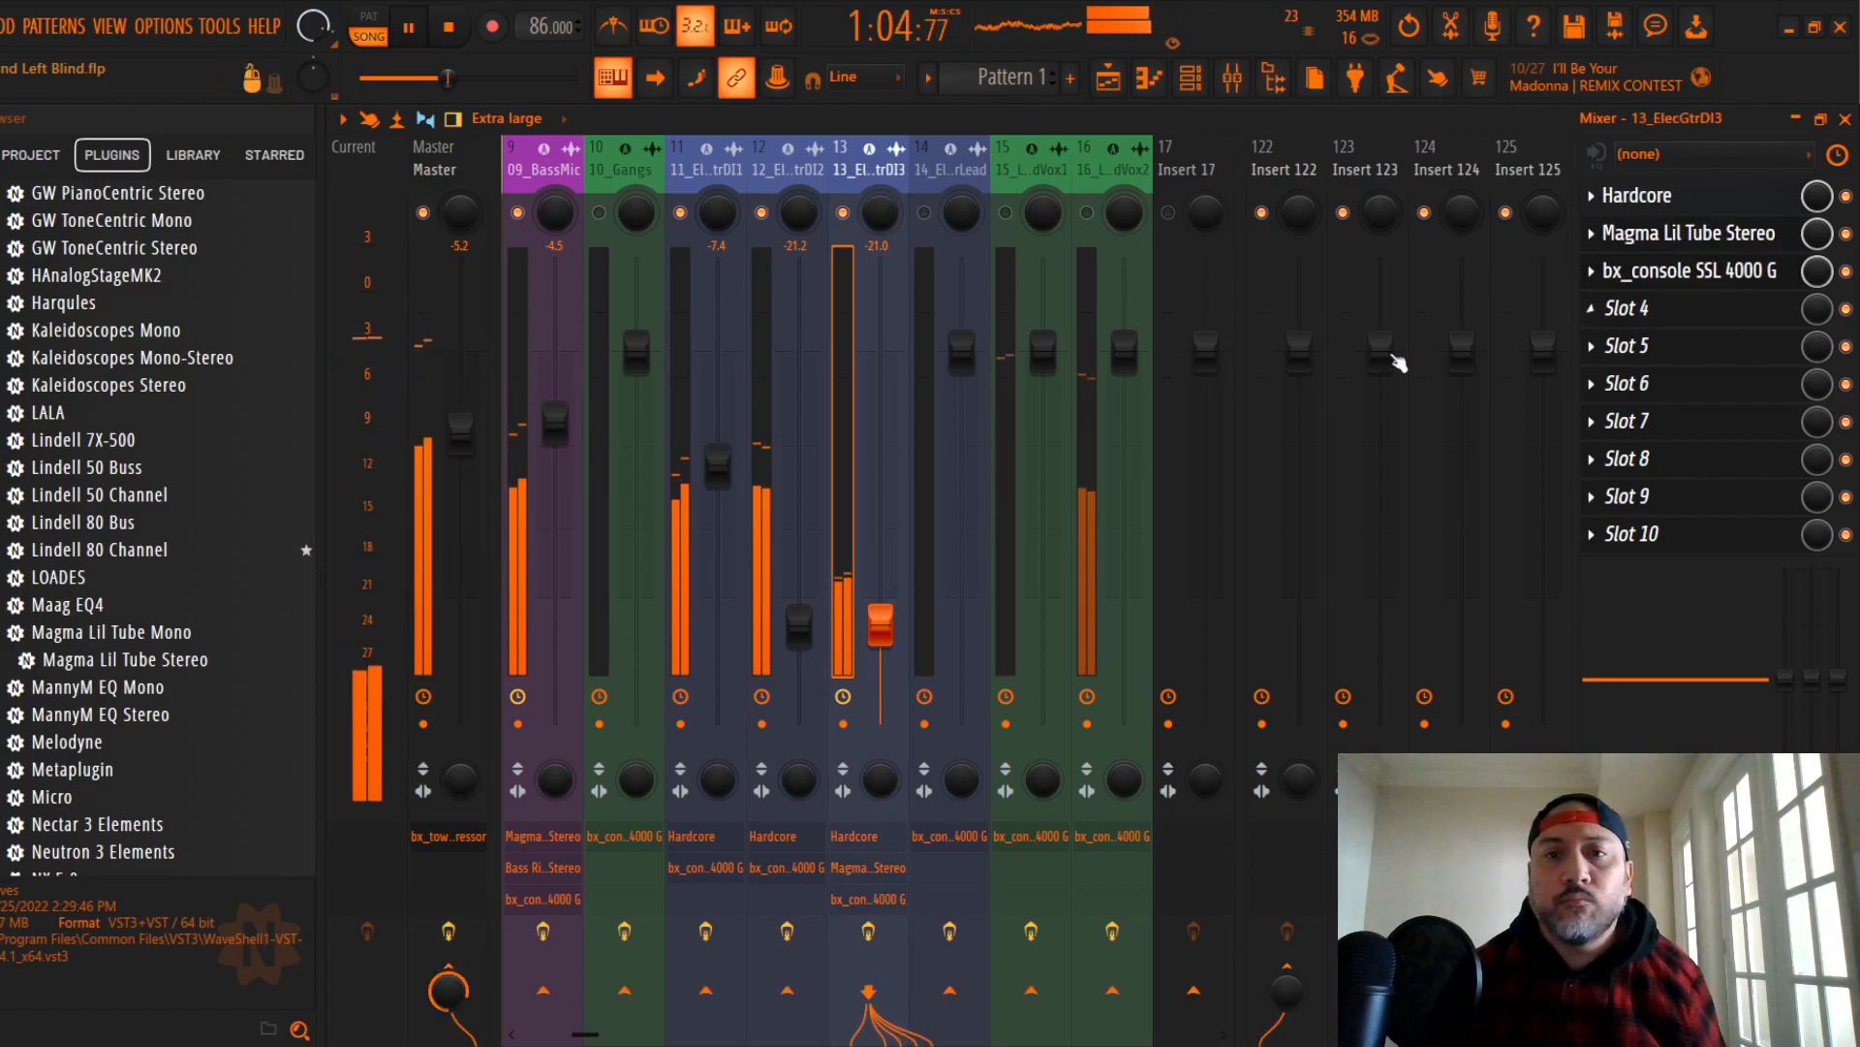
left_click(1690, 270)
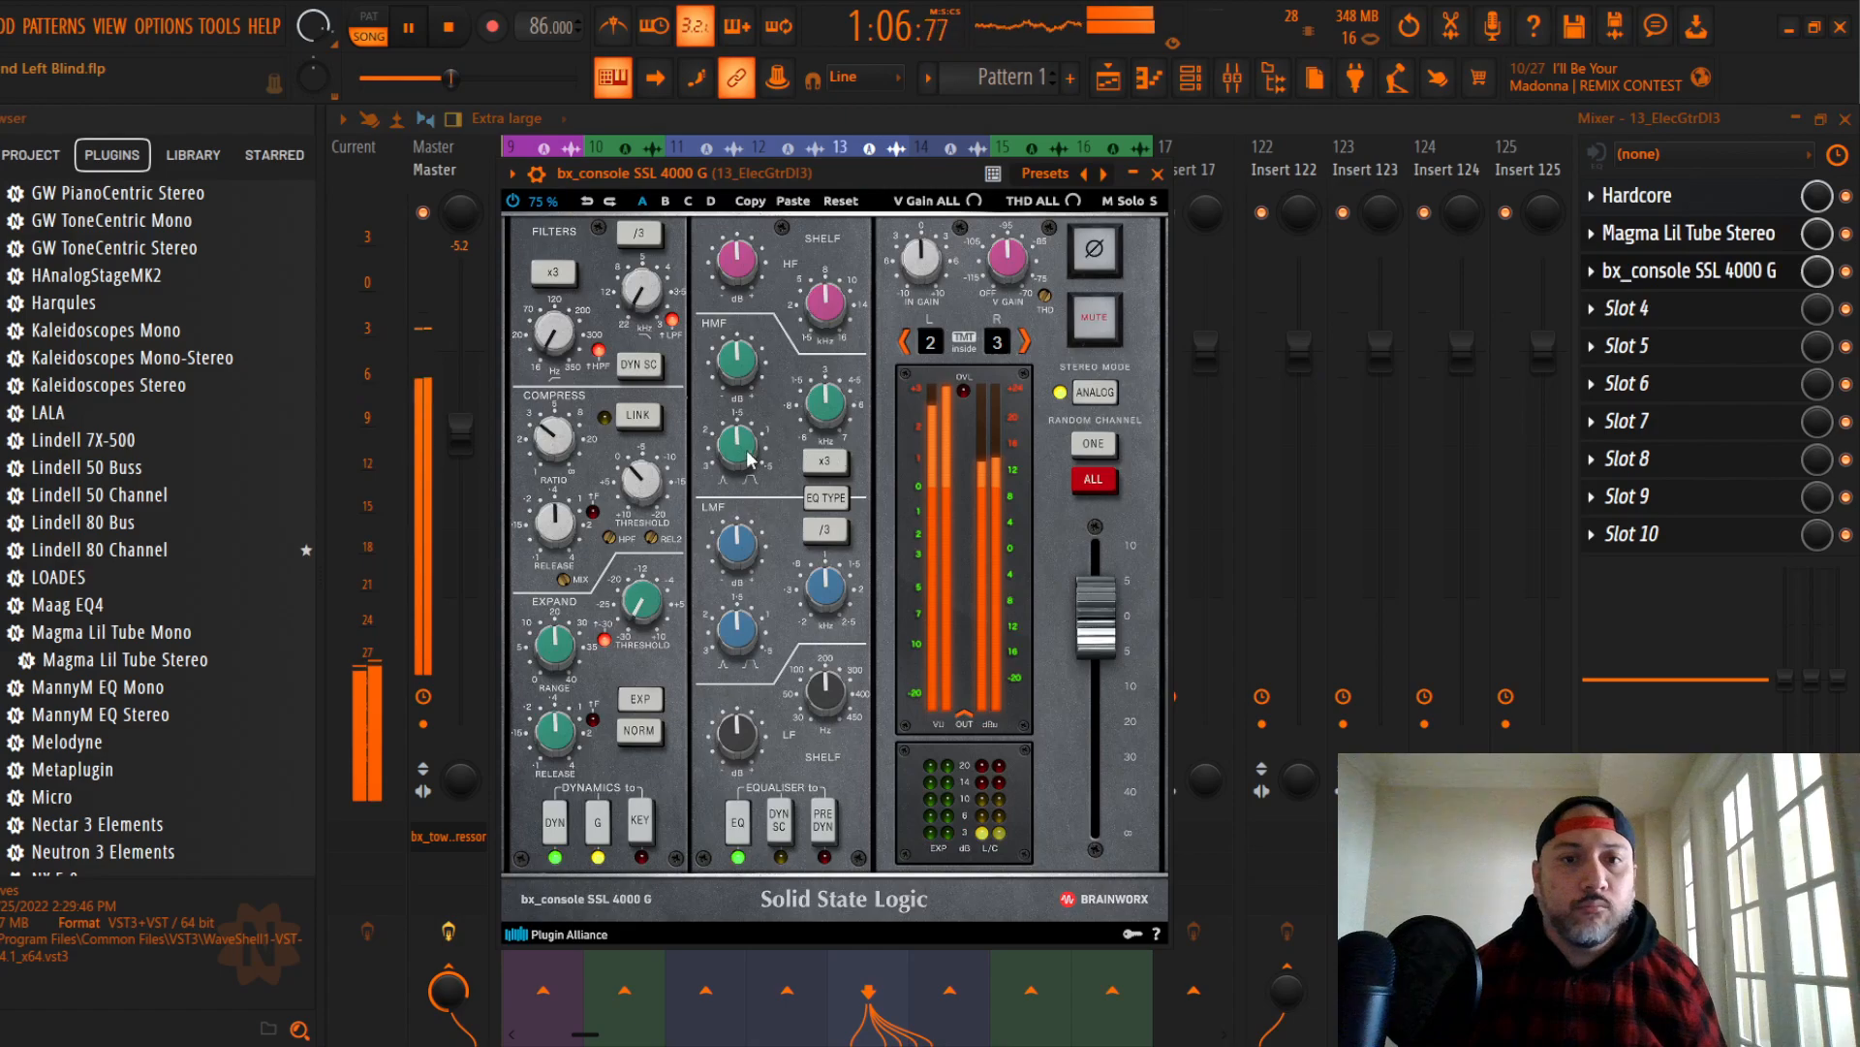
left_click(837, 495)
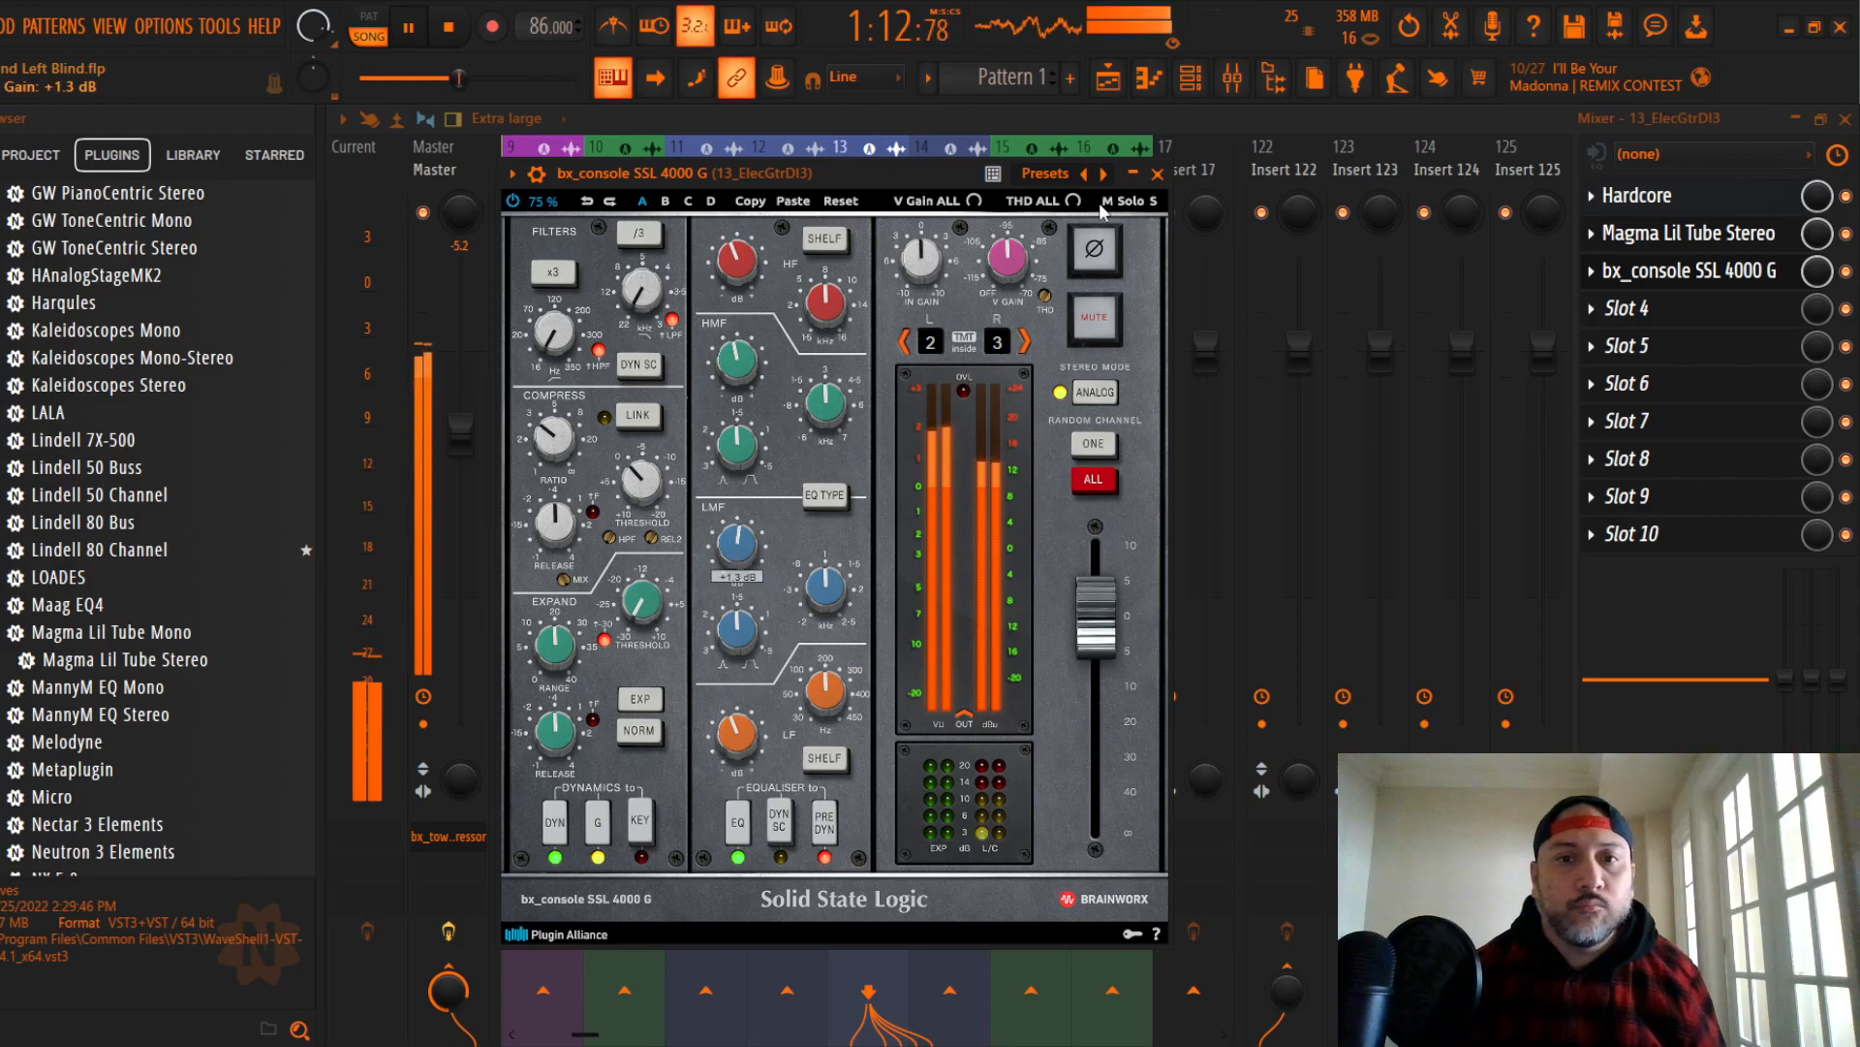
left_click(1158, 174)
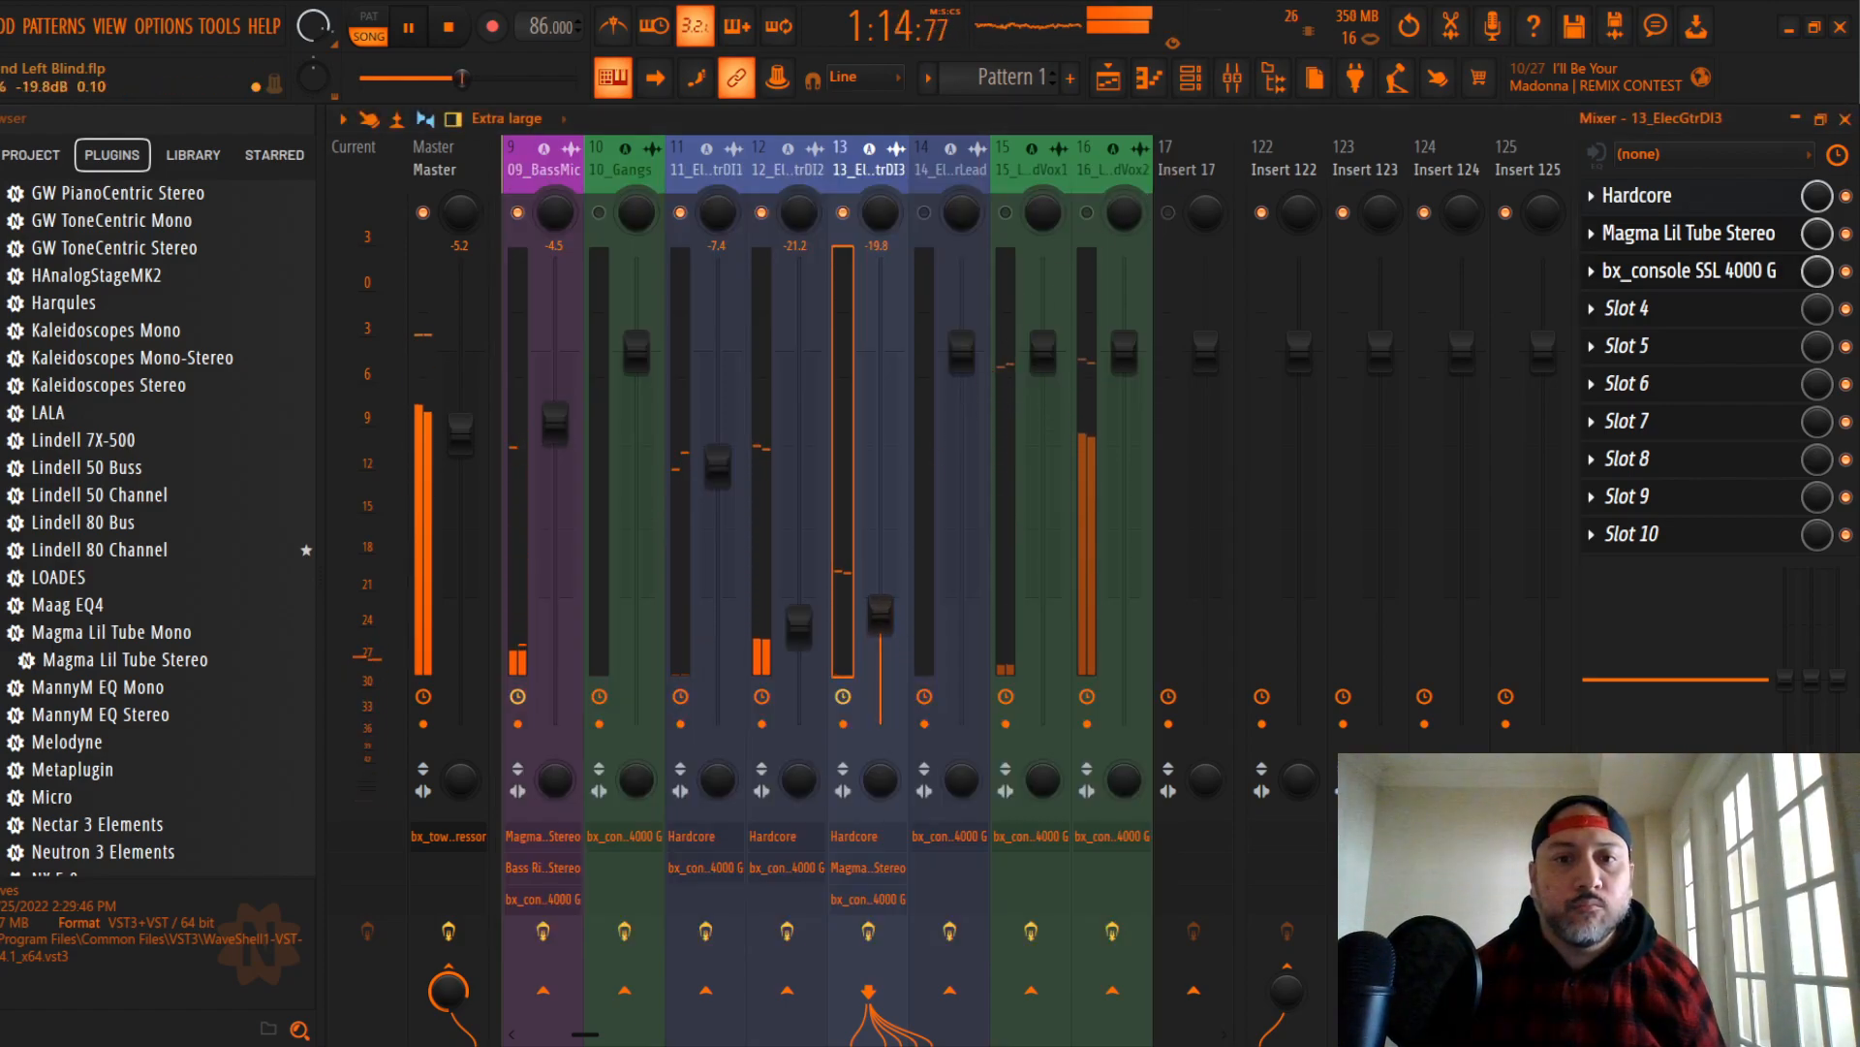
Step: Raise the 13_ElecGtrDI3 channel fader to -13.0 dB
left_click_drag(879, 605, 879, 545)
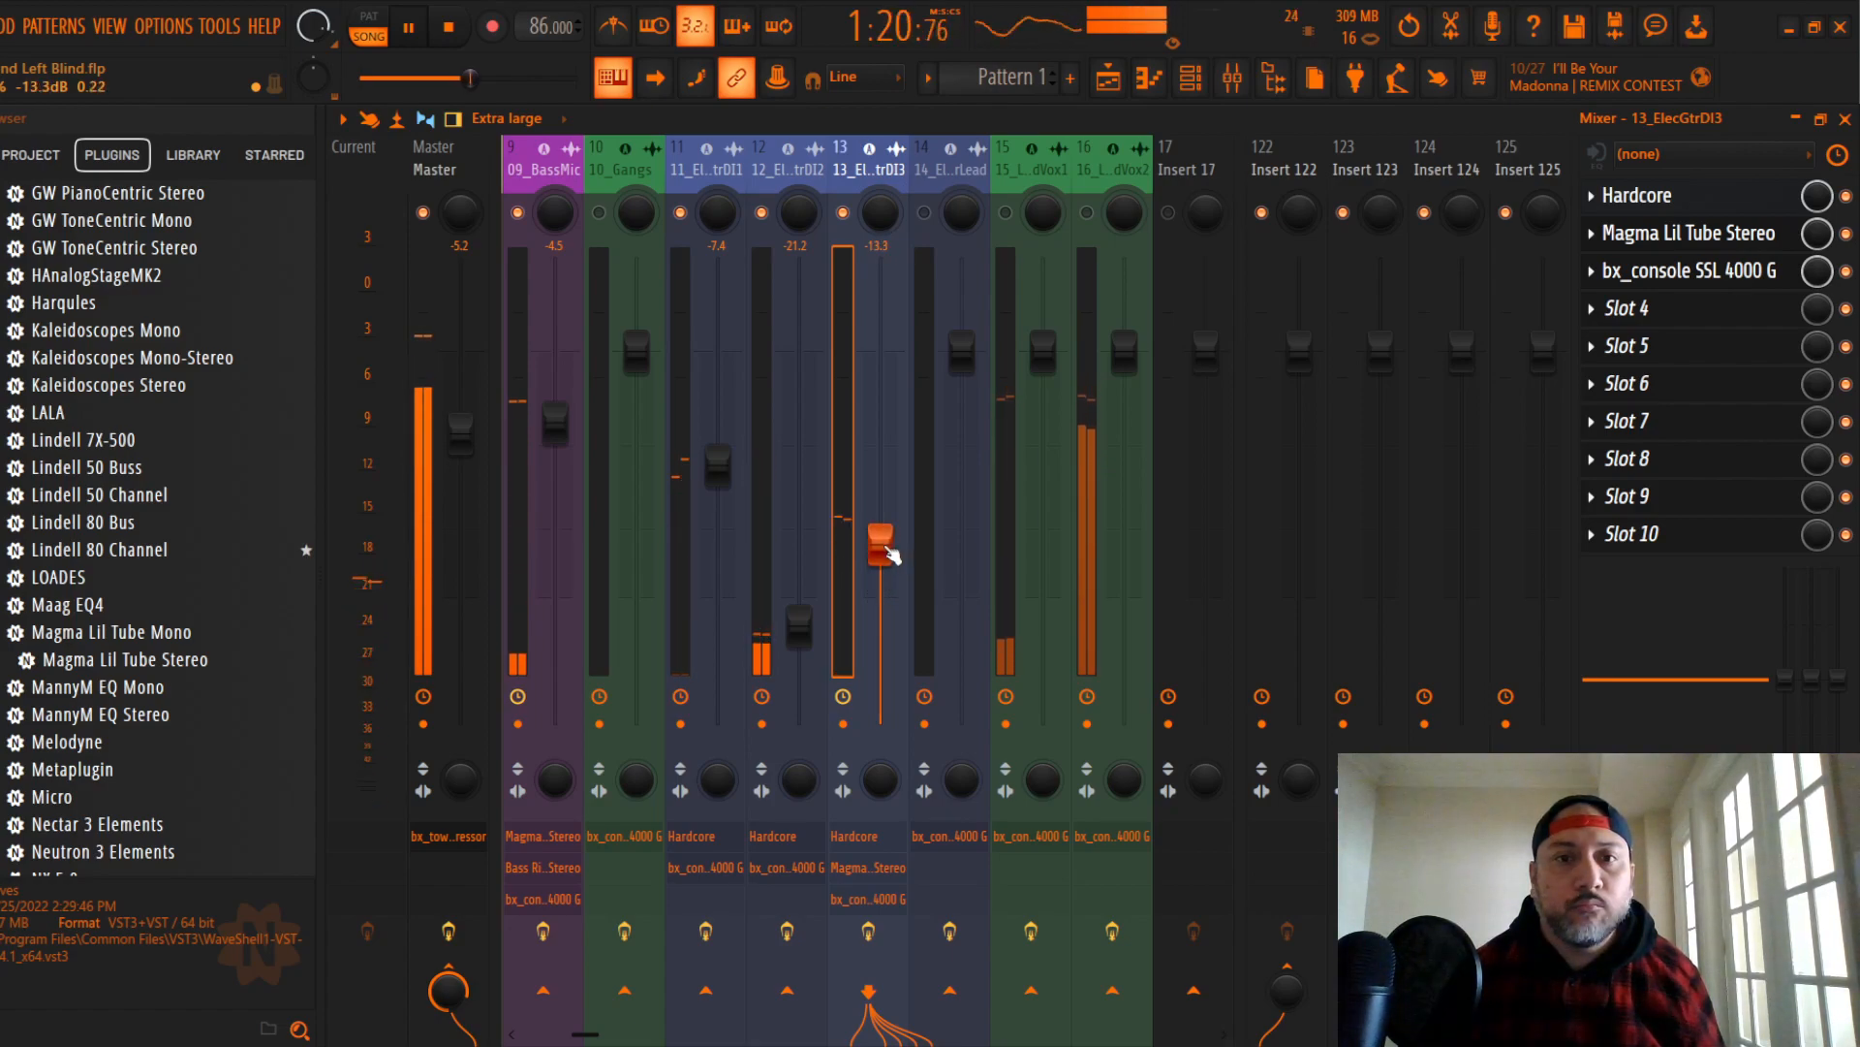
left_click_drag(886, 549, 886, 545)
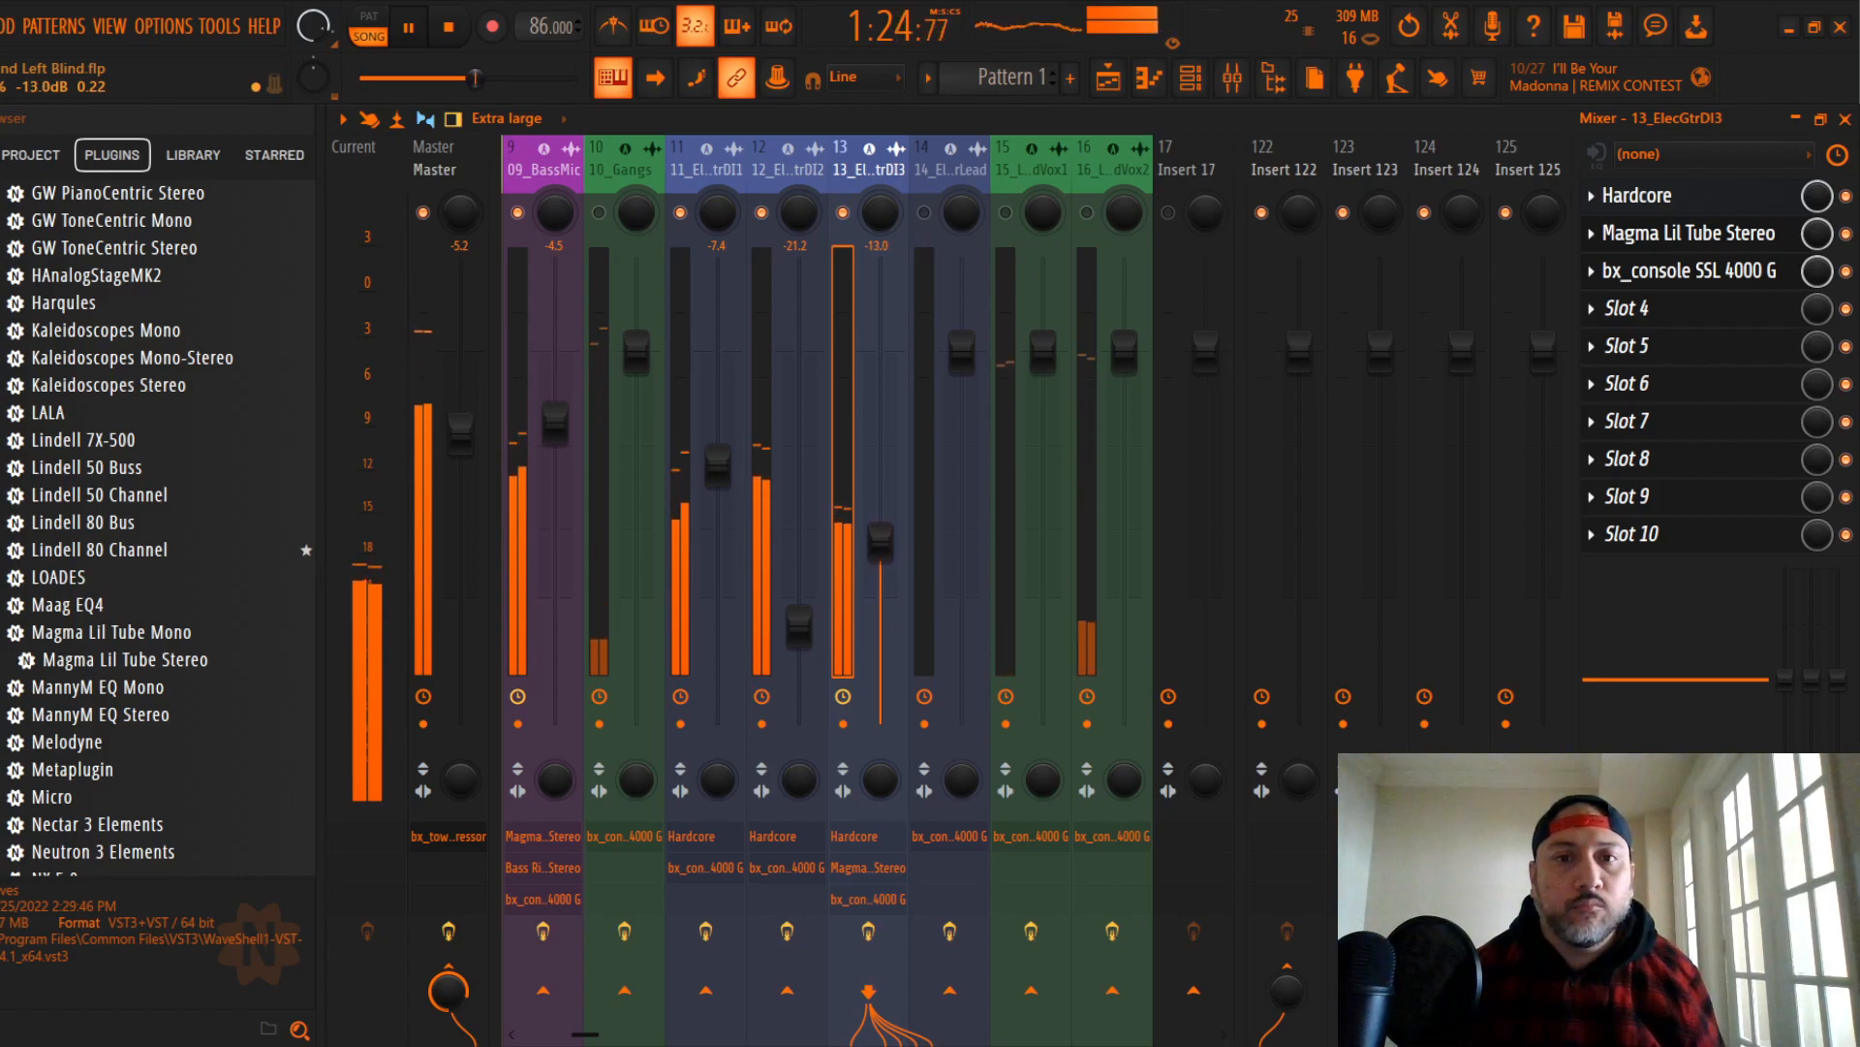
Step: Restart playback in the playlist from where the 14_ElecGtrLead part begins and return to the mixer
left_click(944, 178)
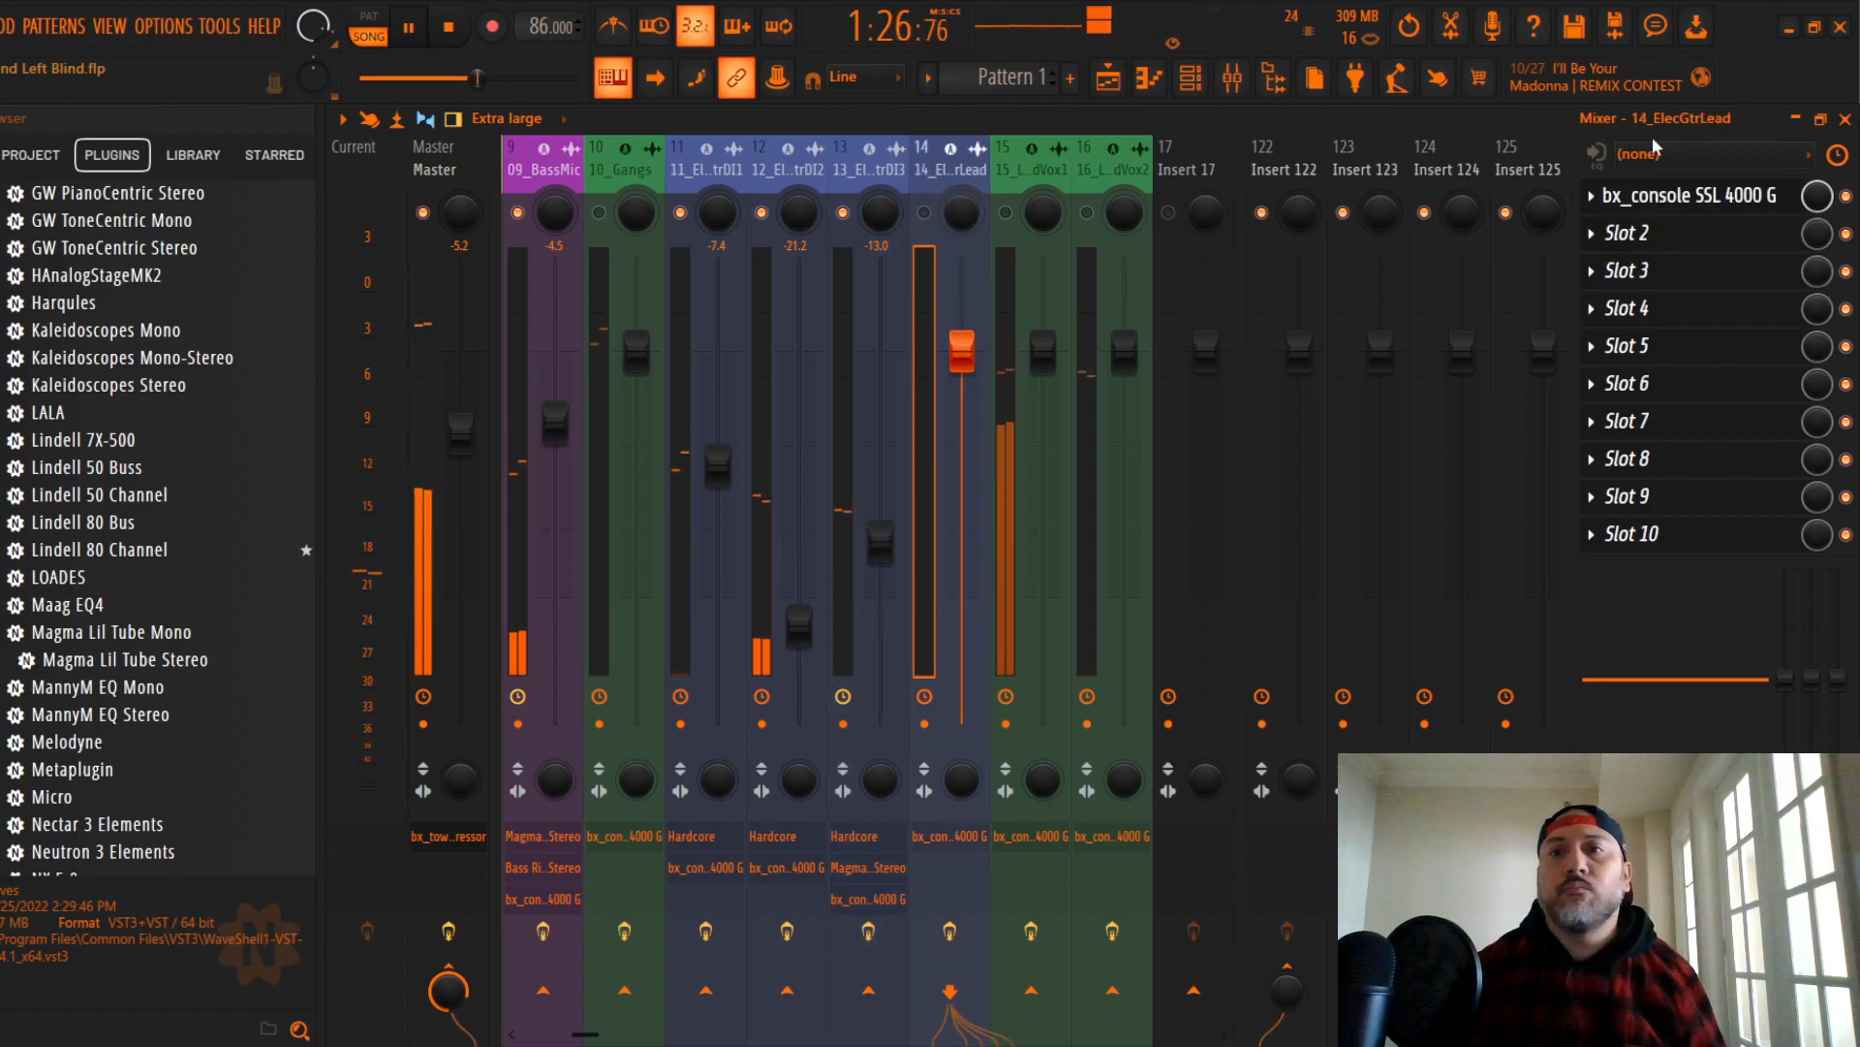
left_click(1843, 120)
scroll(922, 503, "down", 4)
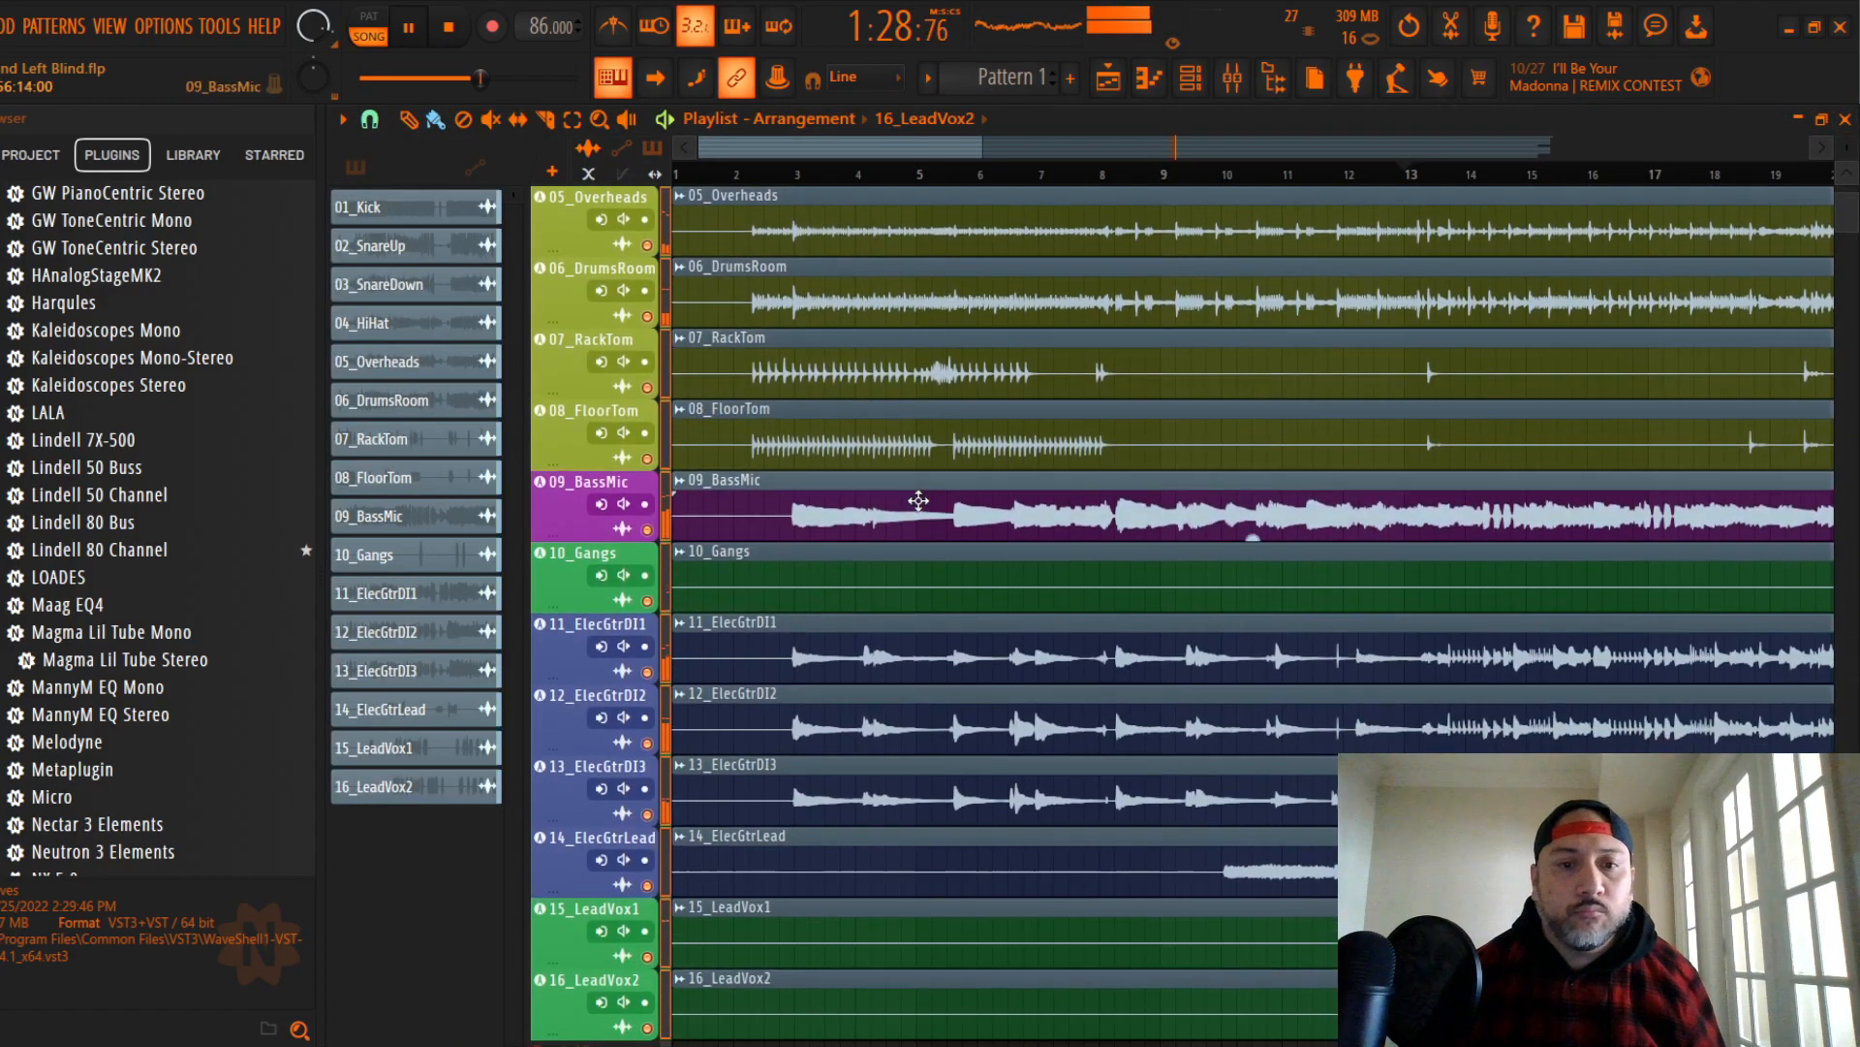
key("space")
left_click(985, 175)
key("space")
left_click(1233, 78)
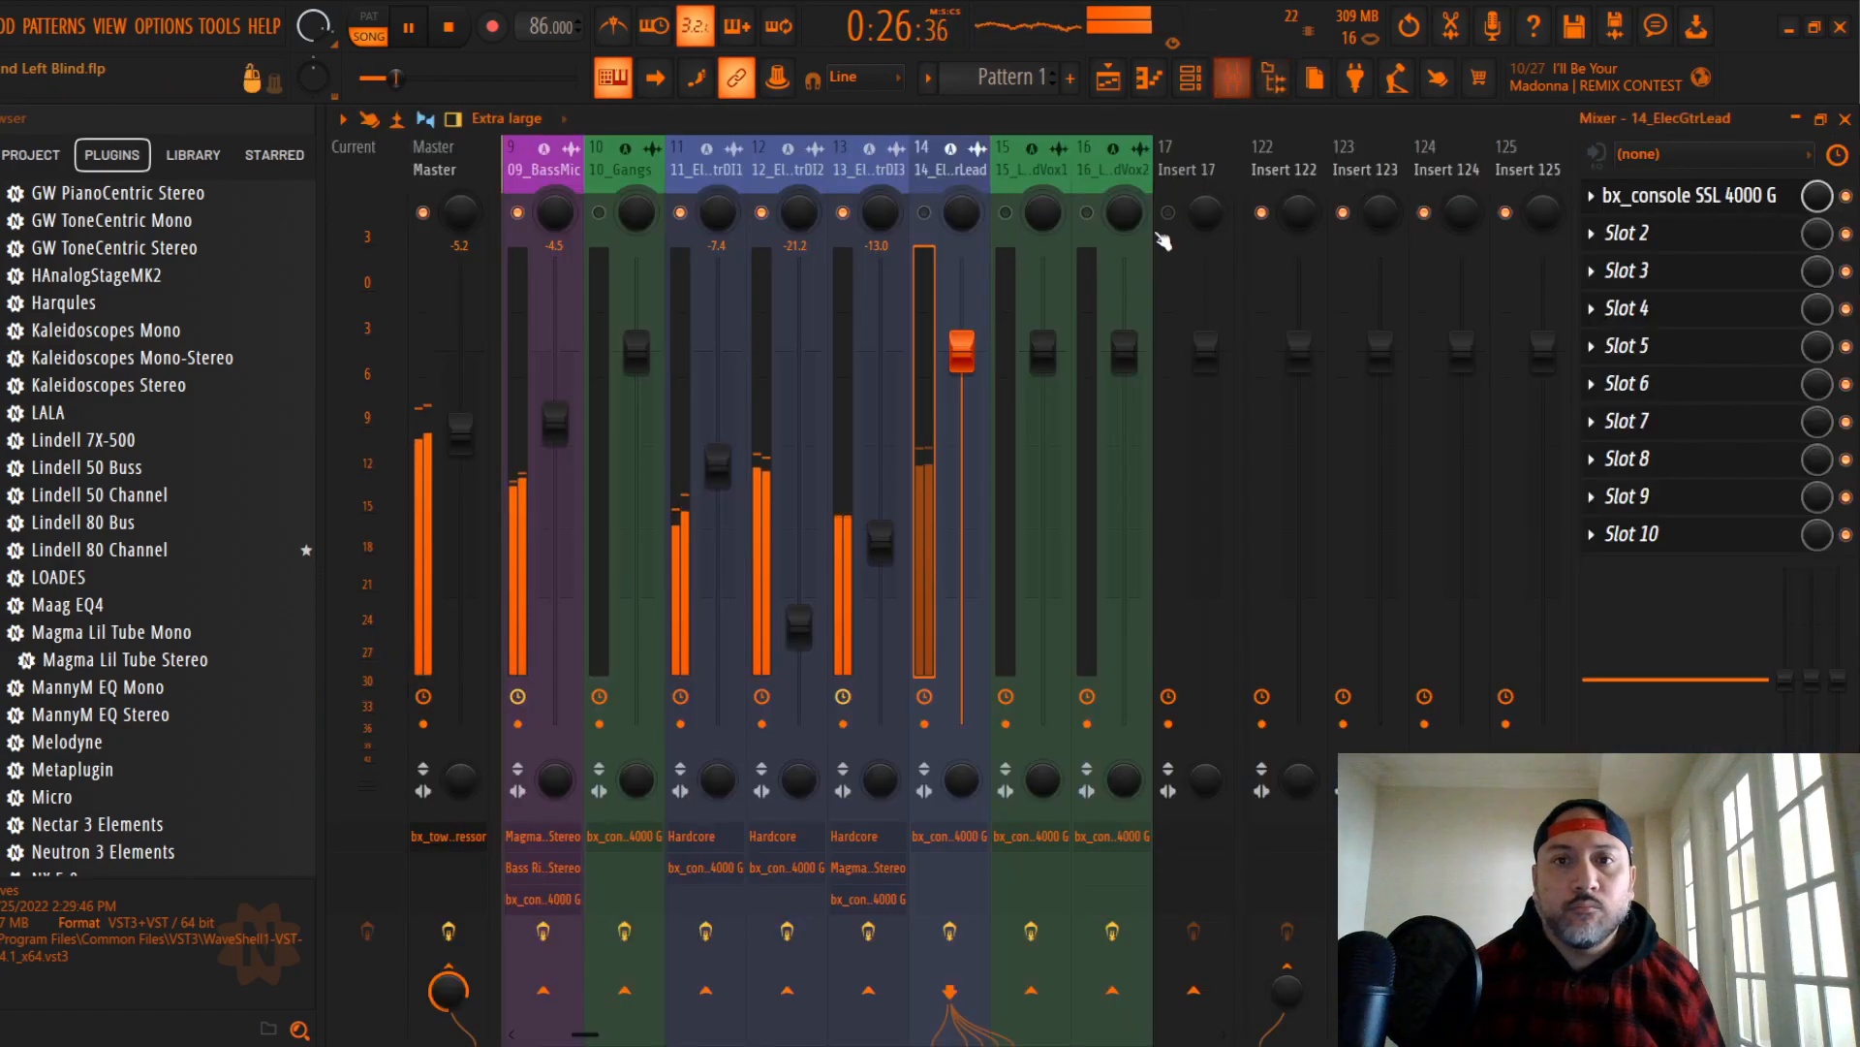
Step: Unmute the 14_ElecGtrLead channel and lower its fader to -1.9 dB
left_click(923, 215)
mouse_move(961, 344)
left_mouse_down()
mouse_move(961, 442)
mouse_move(961, 380)
left_mouse_up()
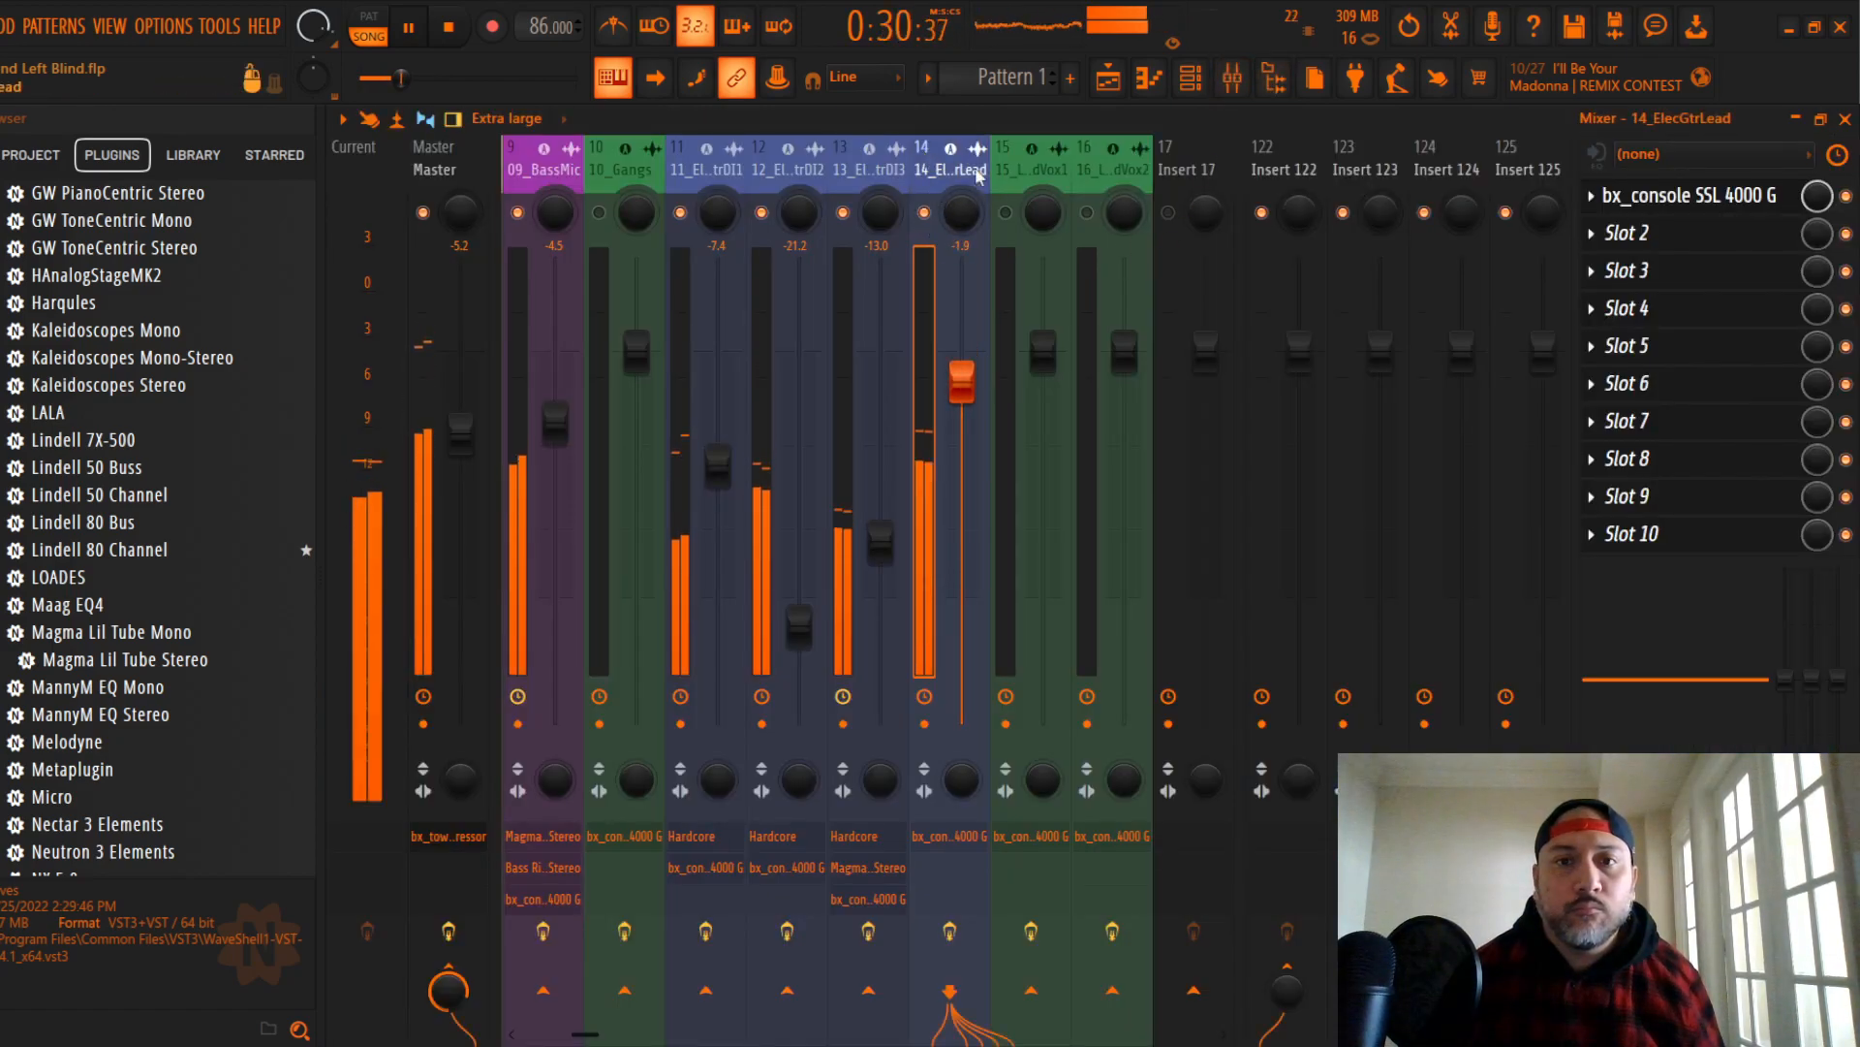
Step: In the bx_console SSL 4000 G on 14_ElecGtrLead, set the compressor ratio to 3.0:1, lower its threshold and enable Pre Dyn
left_click(1713, 208)
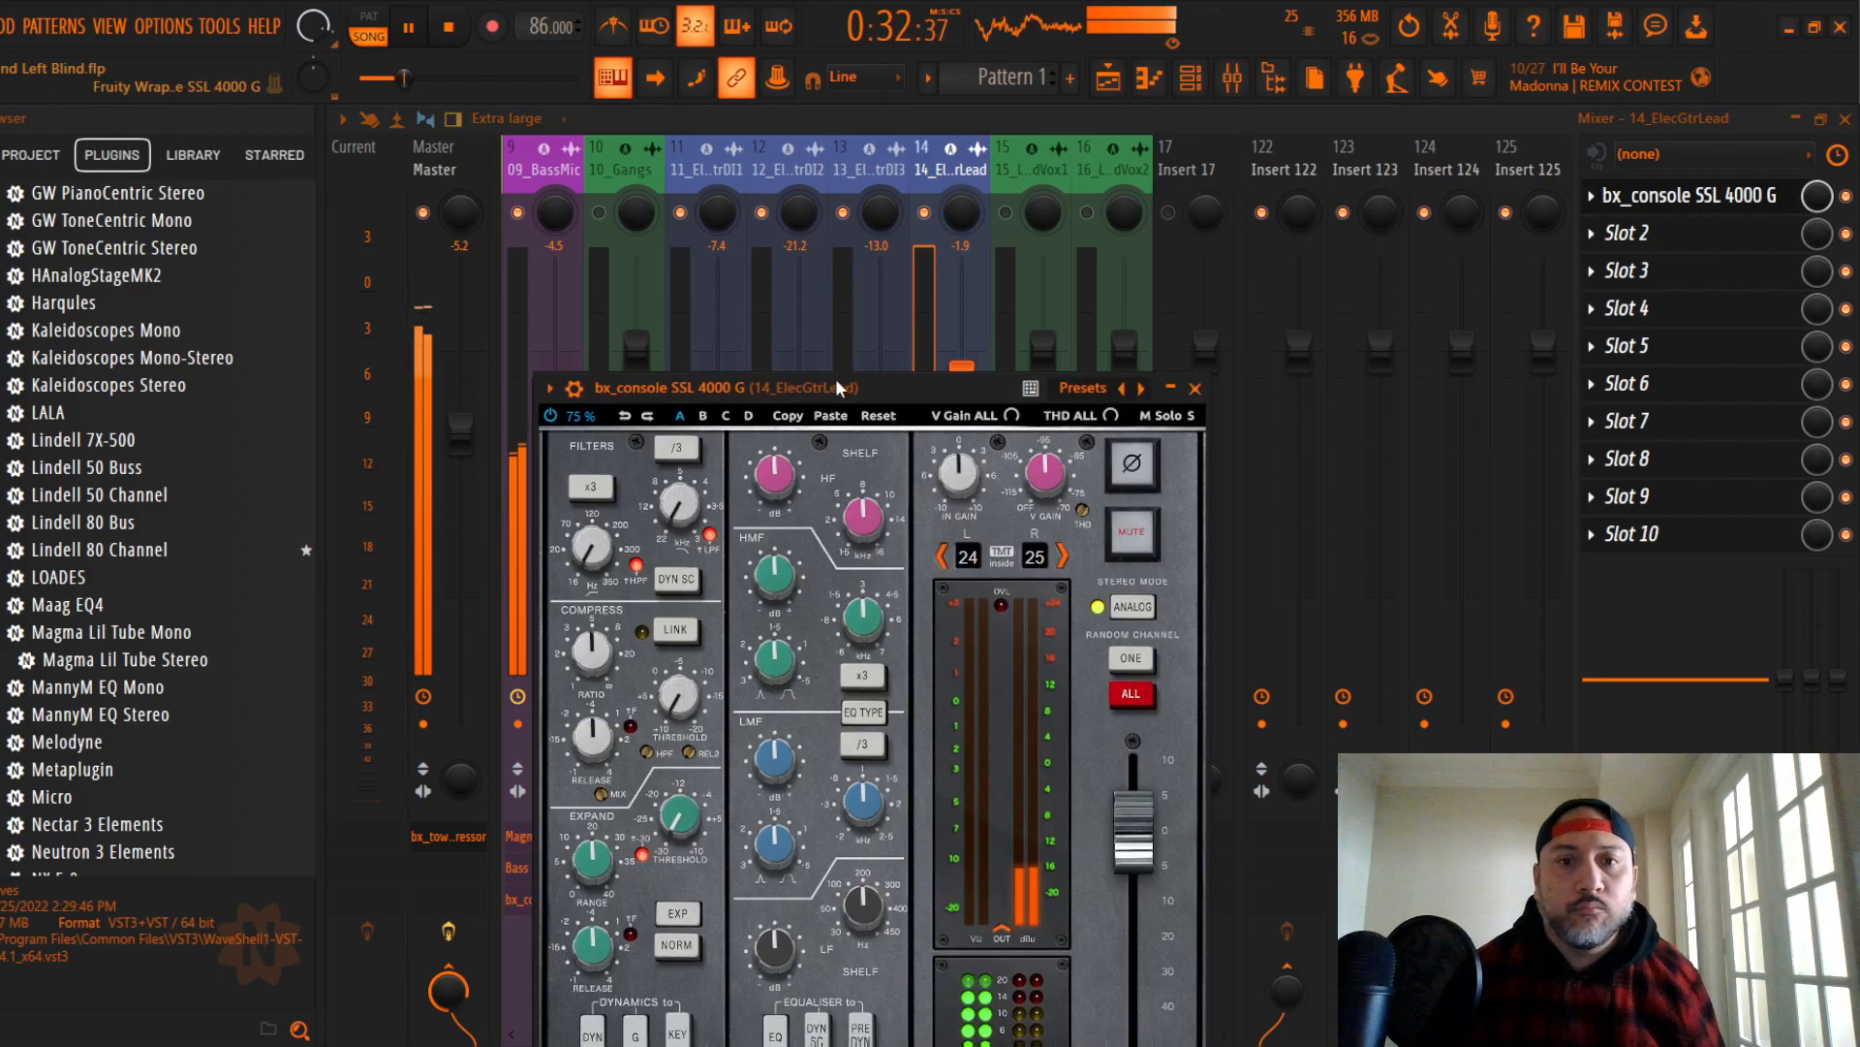
scroll(623, 463, "down", 2)
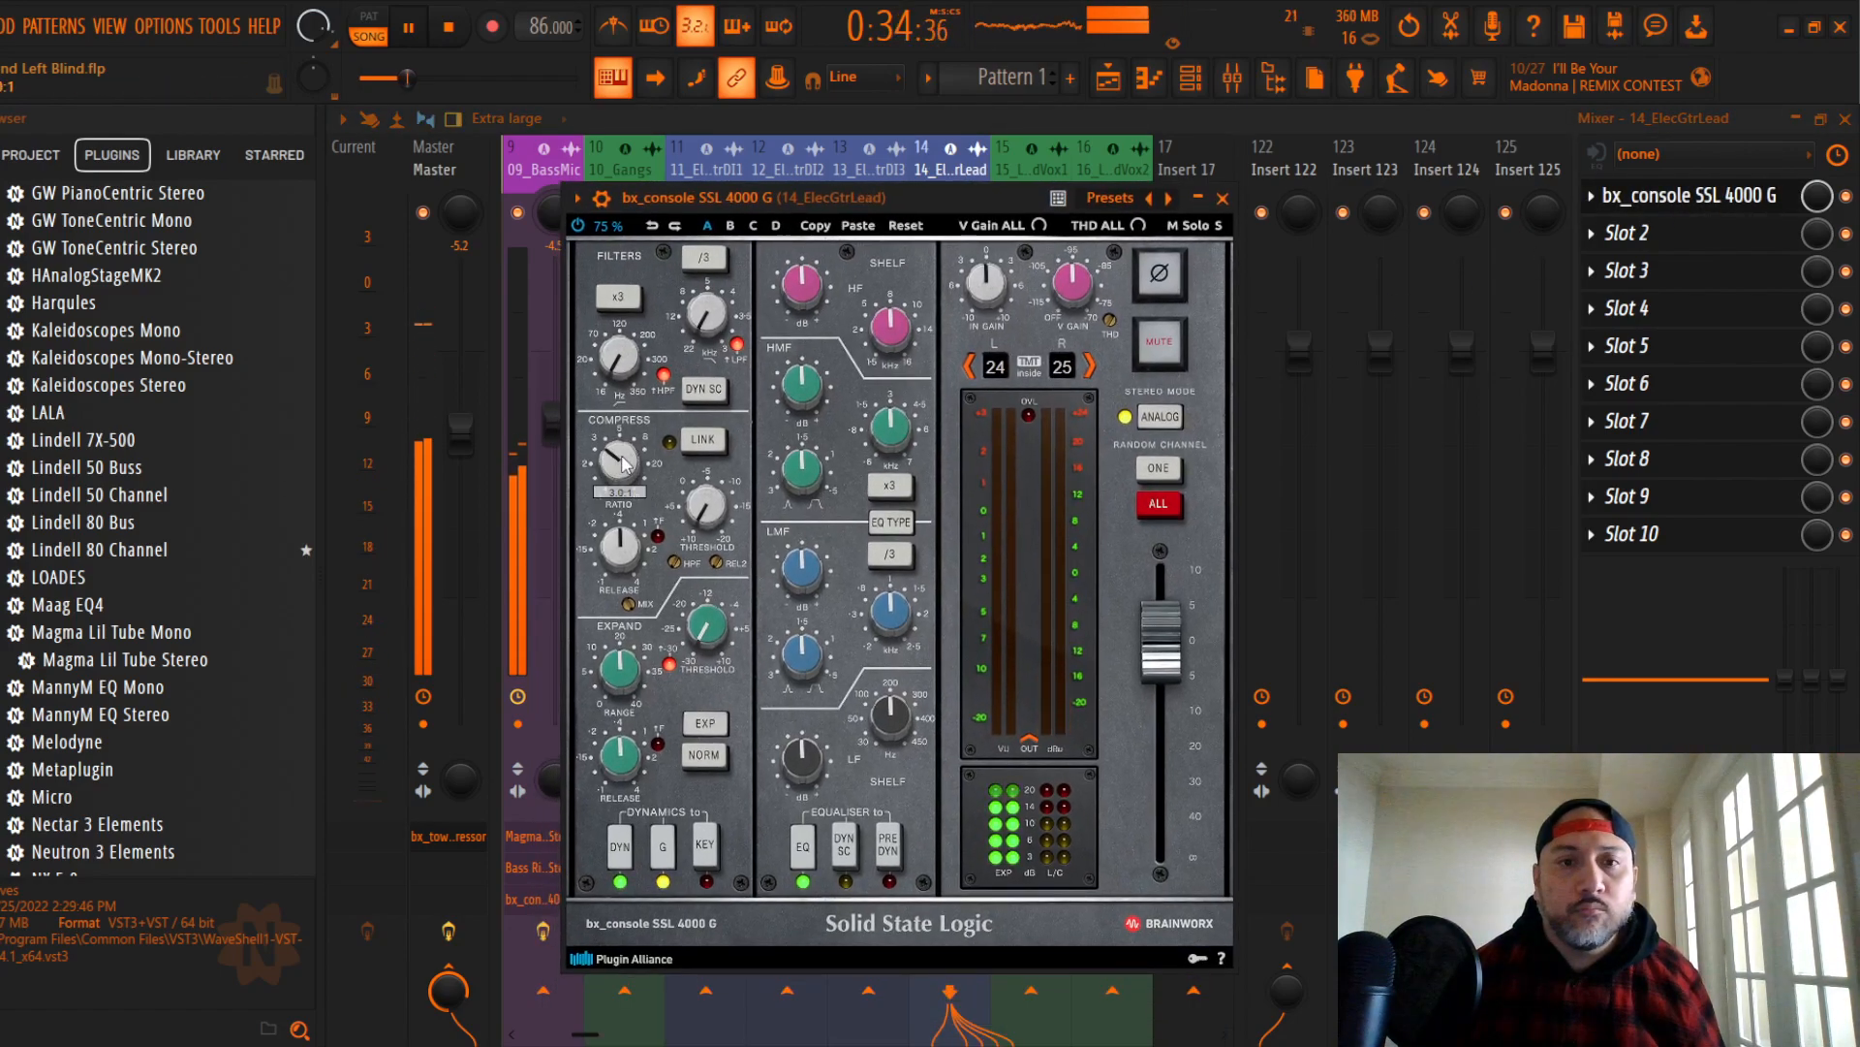
scroll(717, 509, "down", 2)
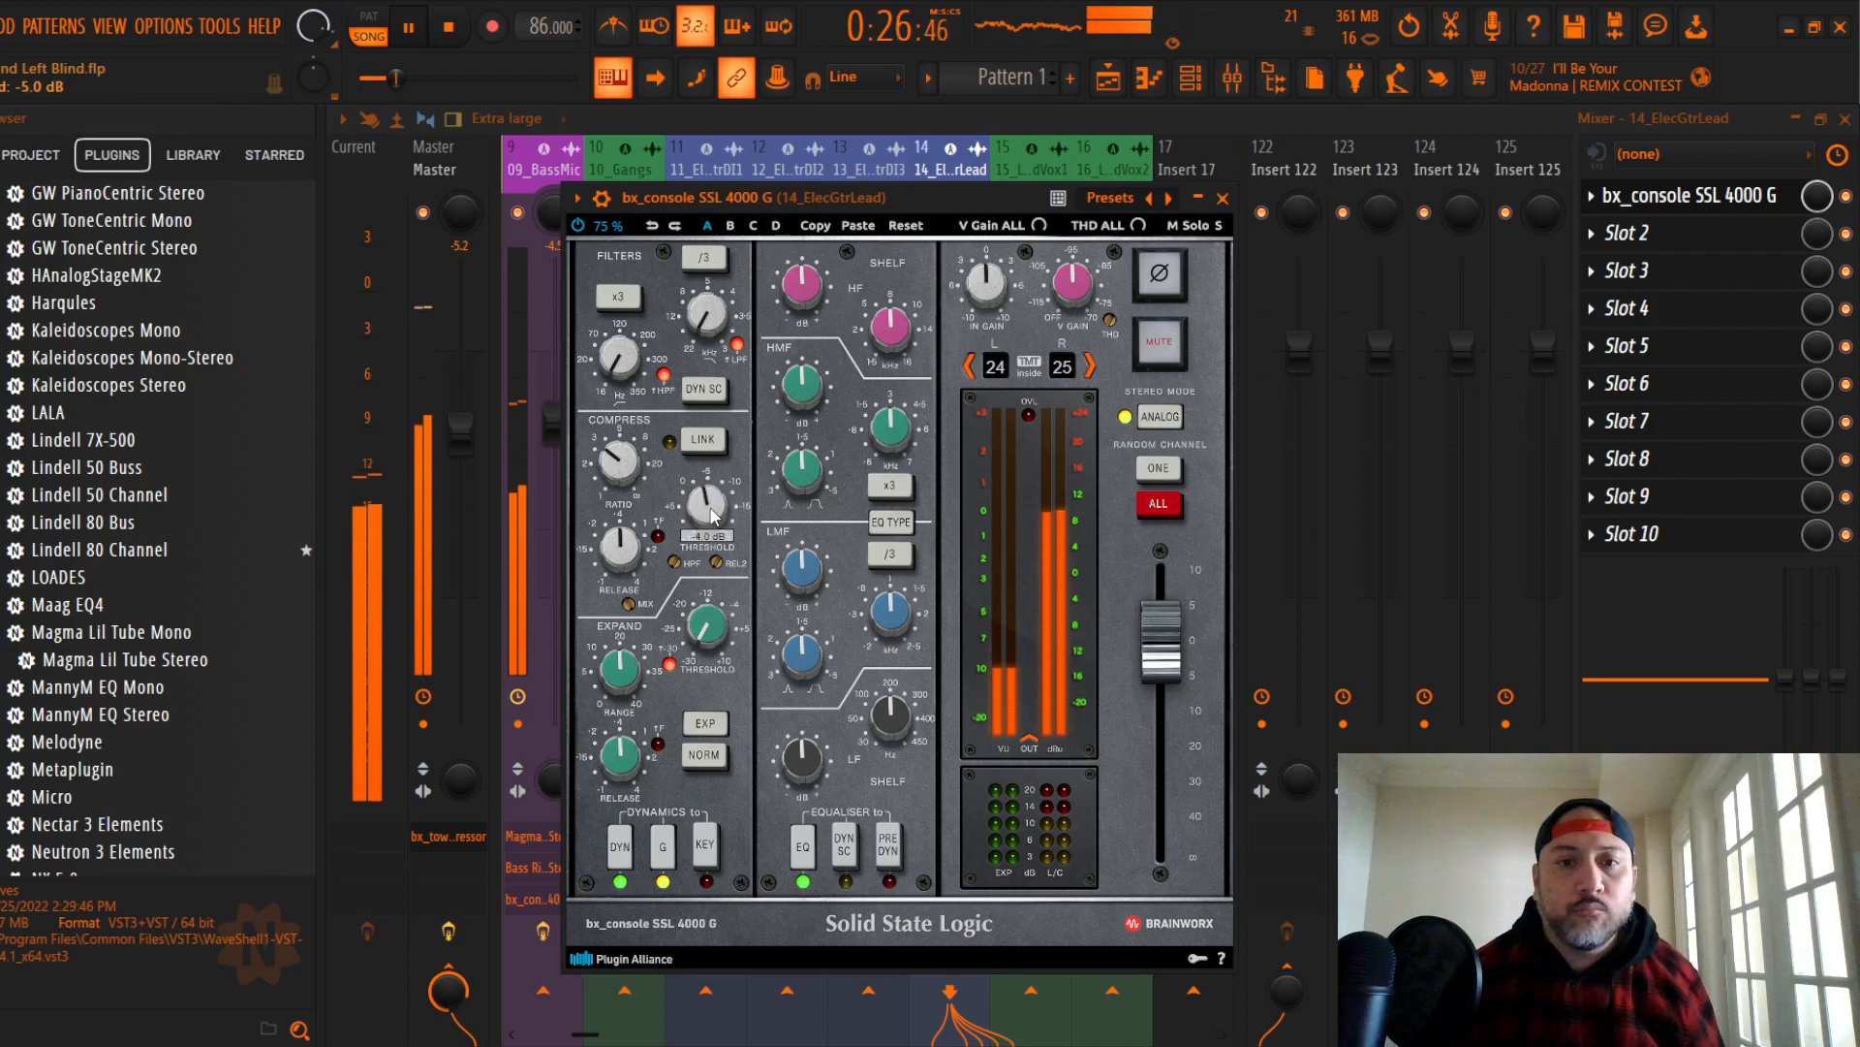
left_click(899, 851)
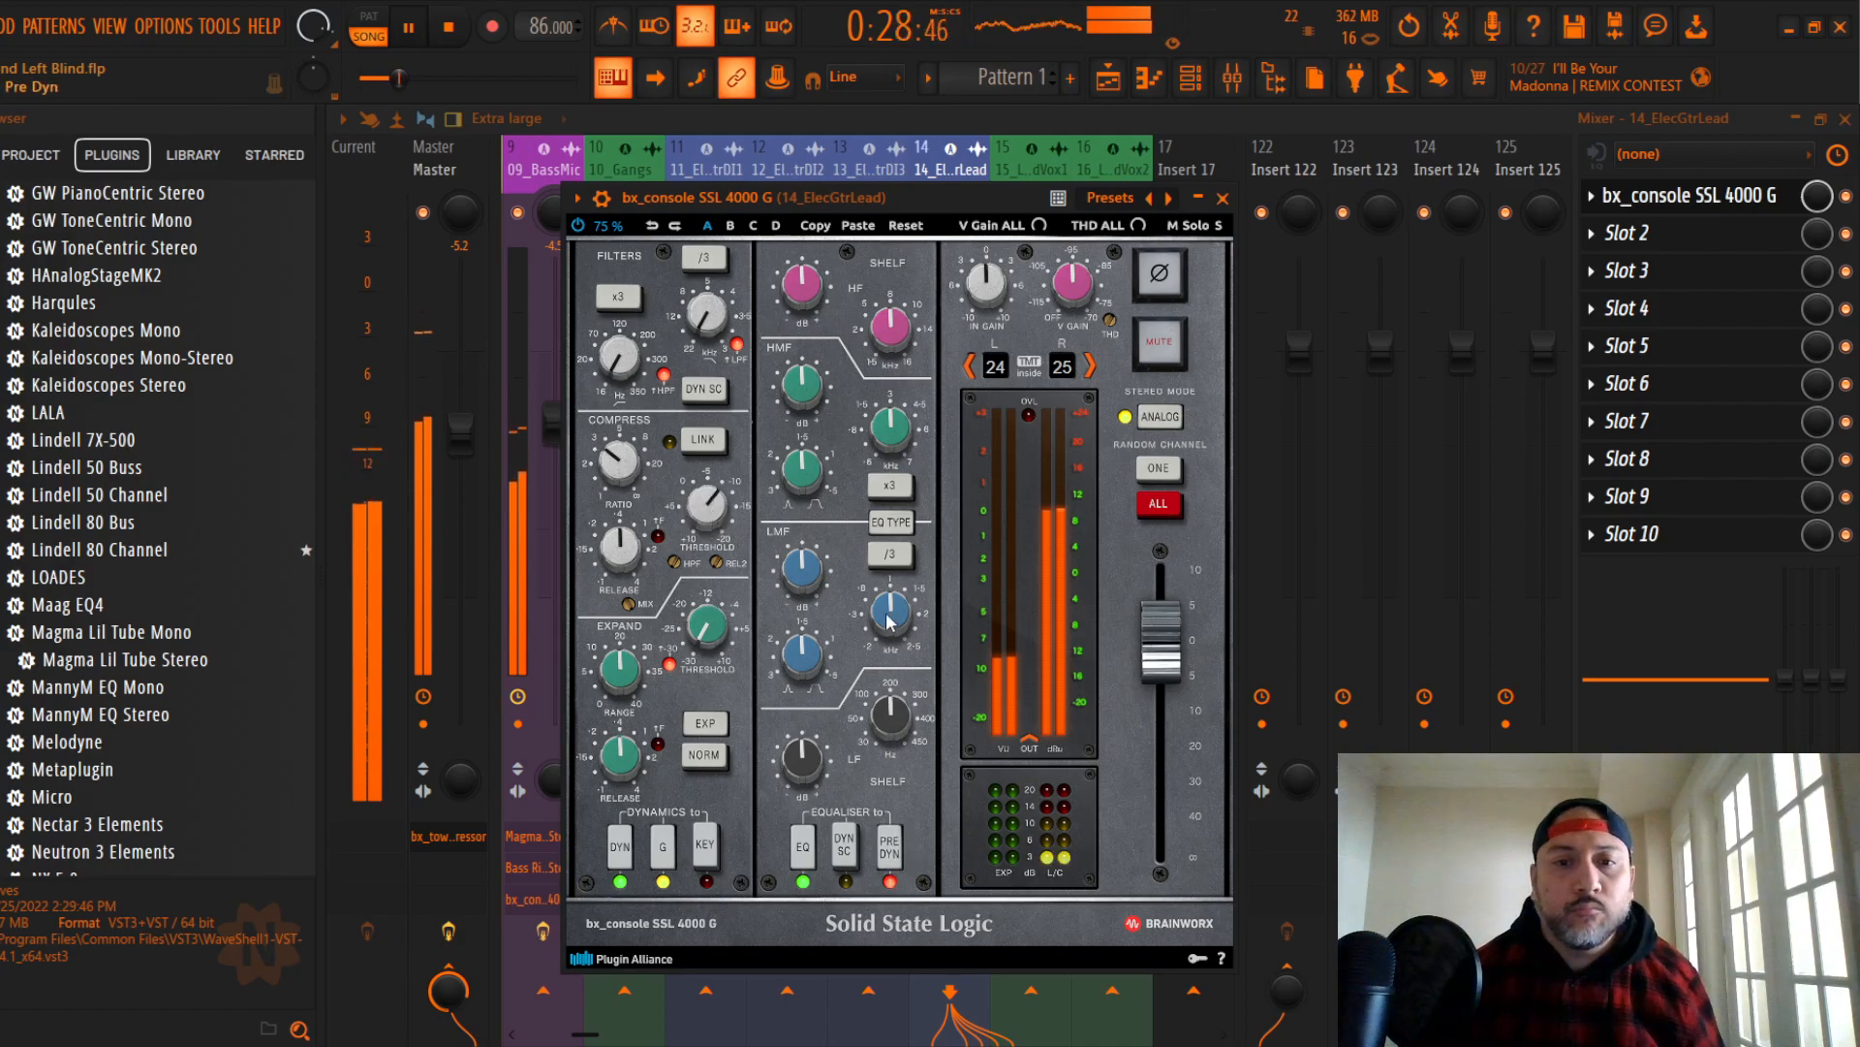
Step: Switch the lead guitar console's EQ type, cut the HF gain to about -2.1 dB and boost the LMF gain to +1.3 dB
left_click(891, 523)
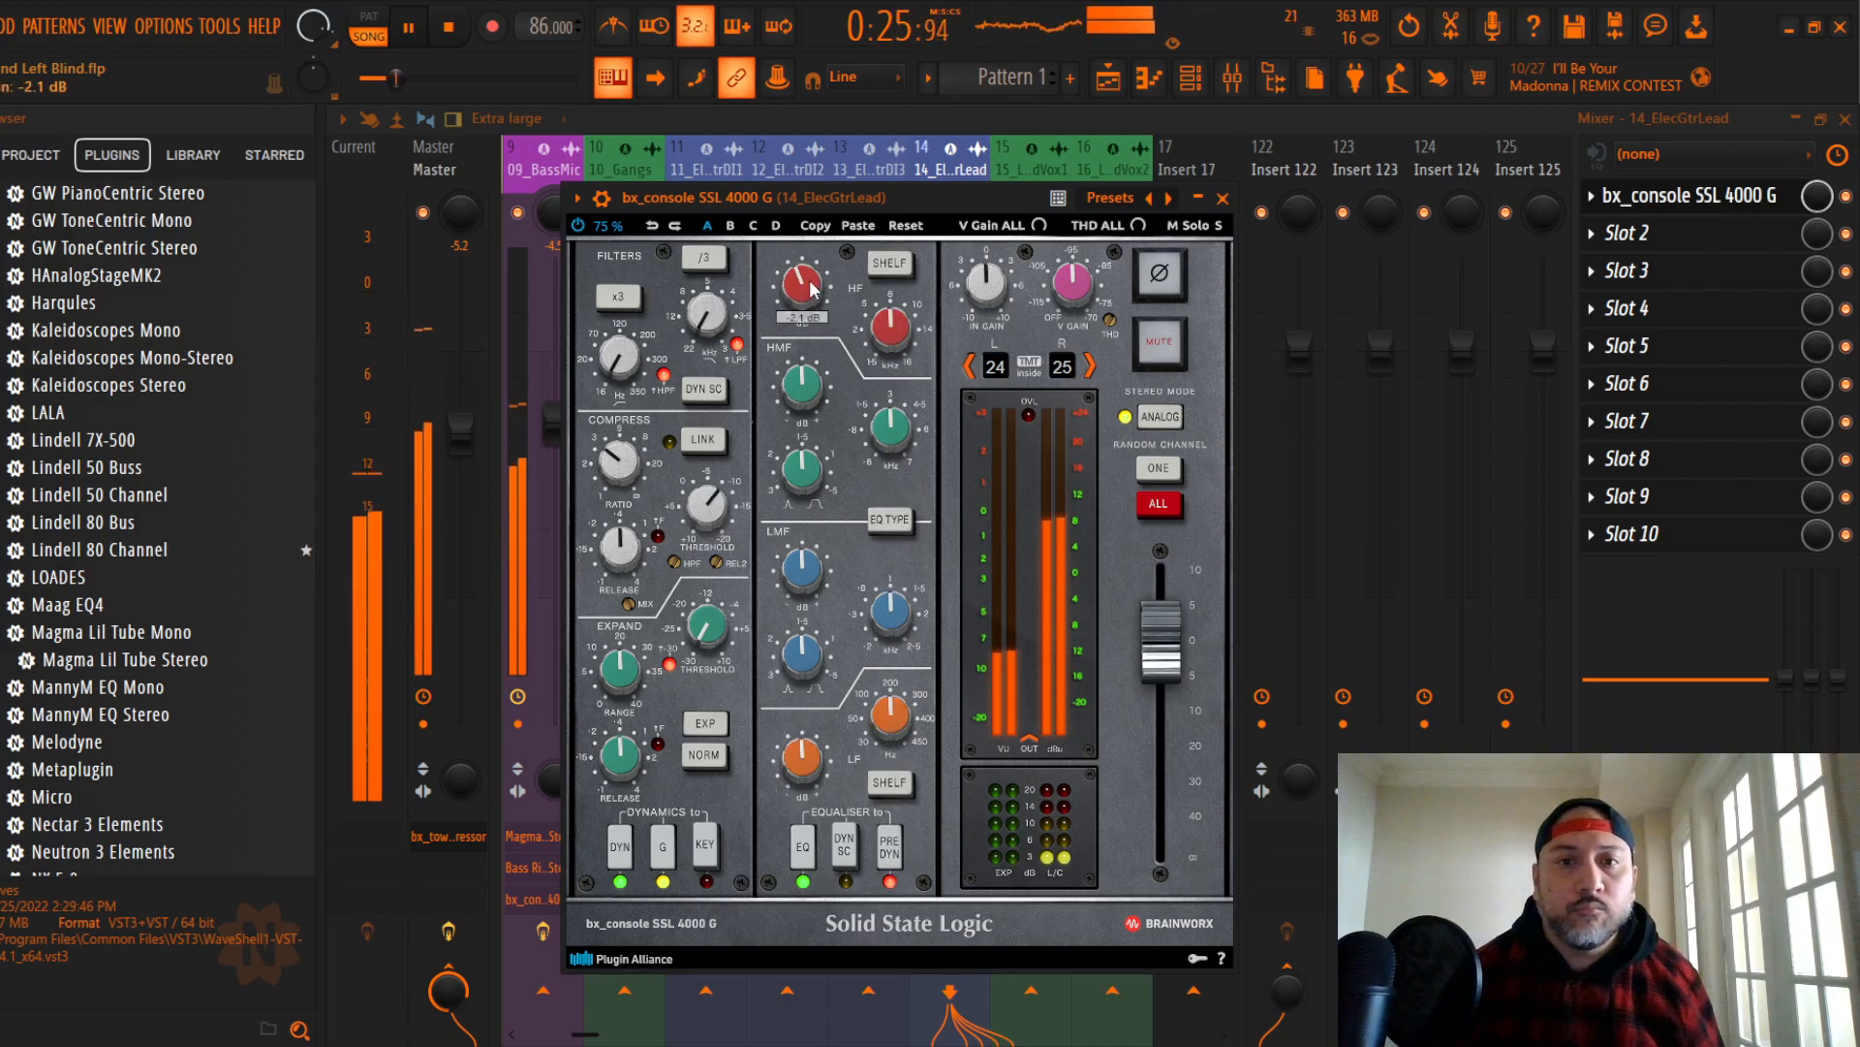
scroll(812, 392, "down", 2)
scroll(802, 576, "up", 2)
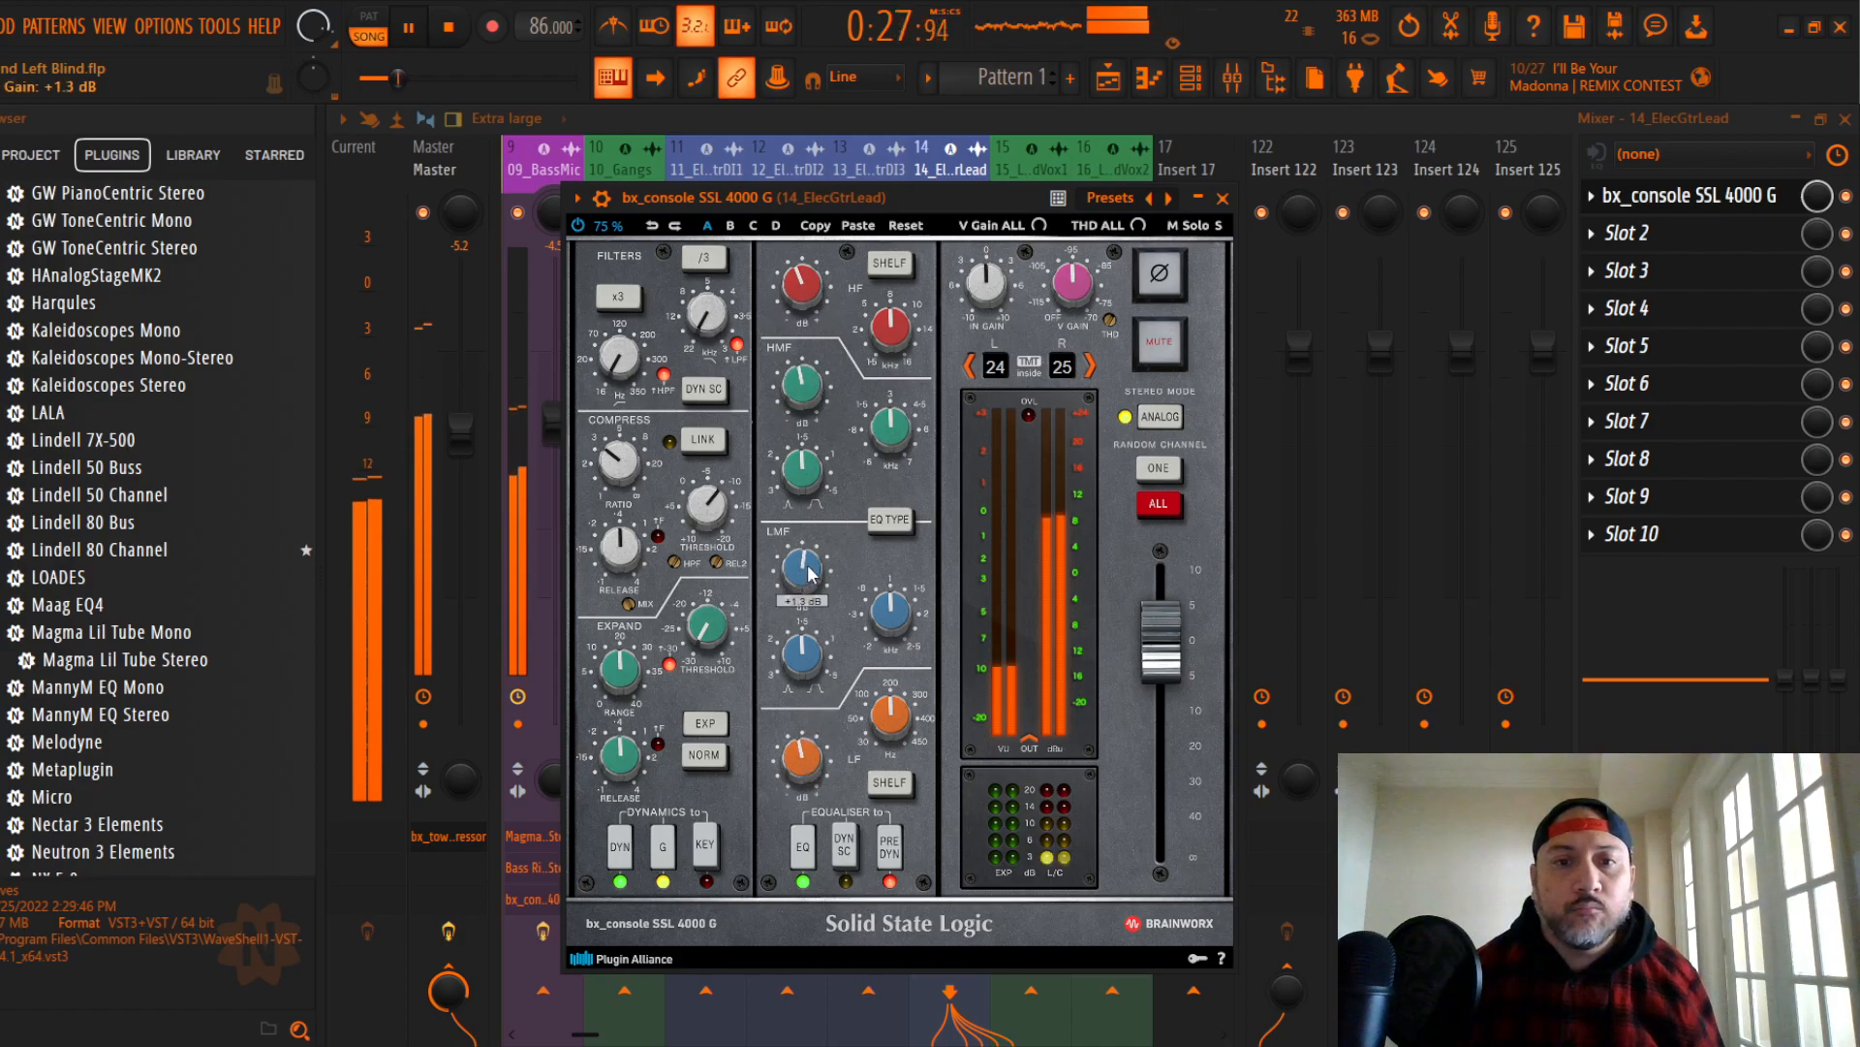
left_click(1228, 198)
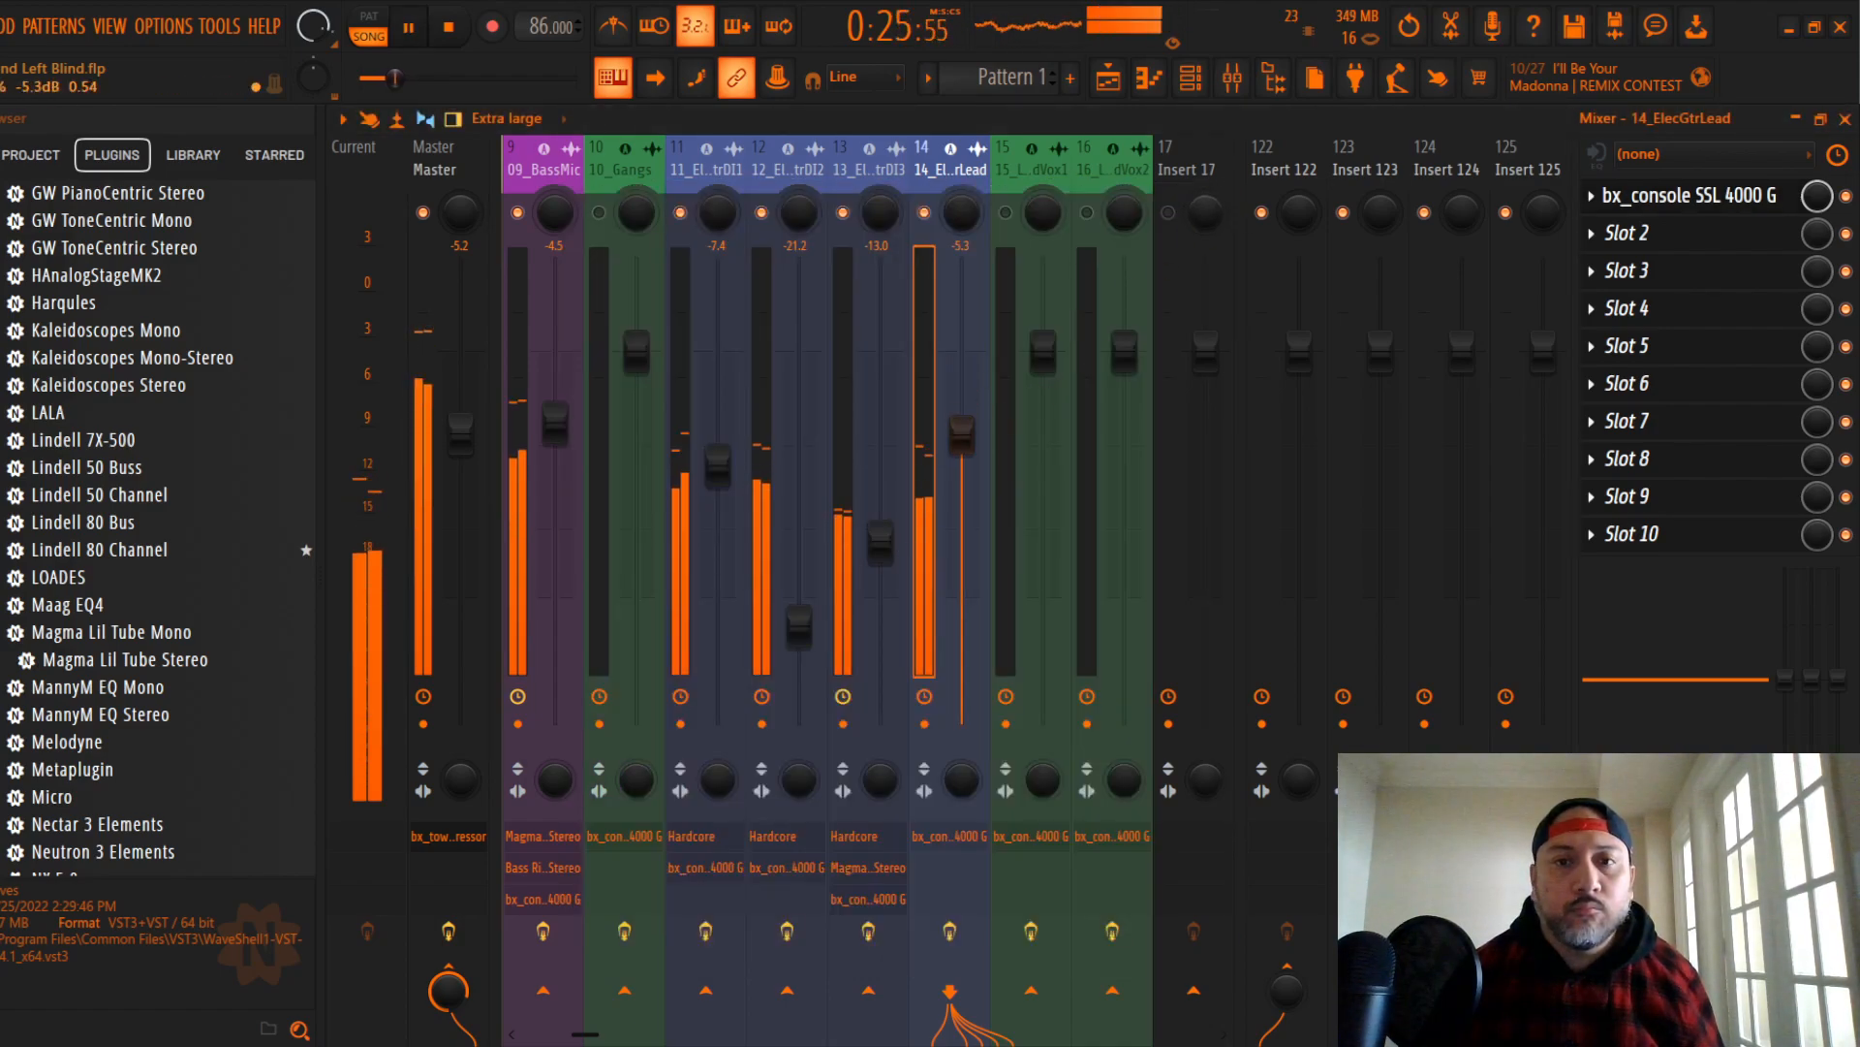
Step: Set the 14_ElecGtrLead channel fader to -0.3 dB
left_click_drag(961, 420, 961, 373)
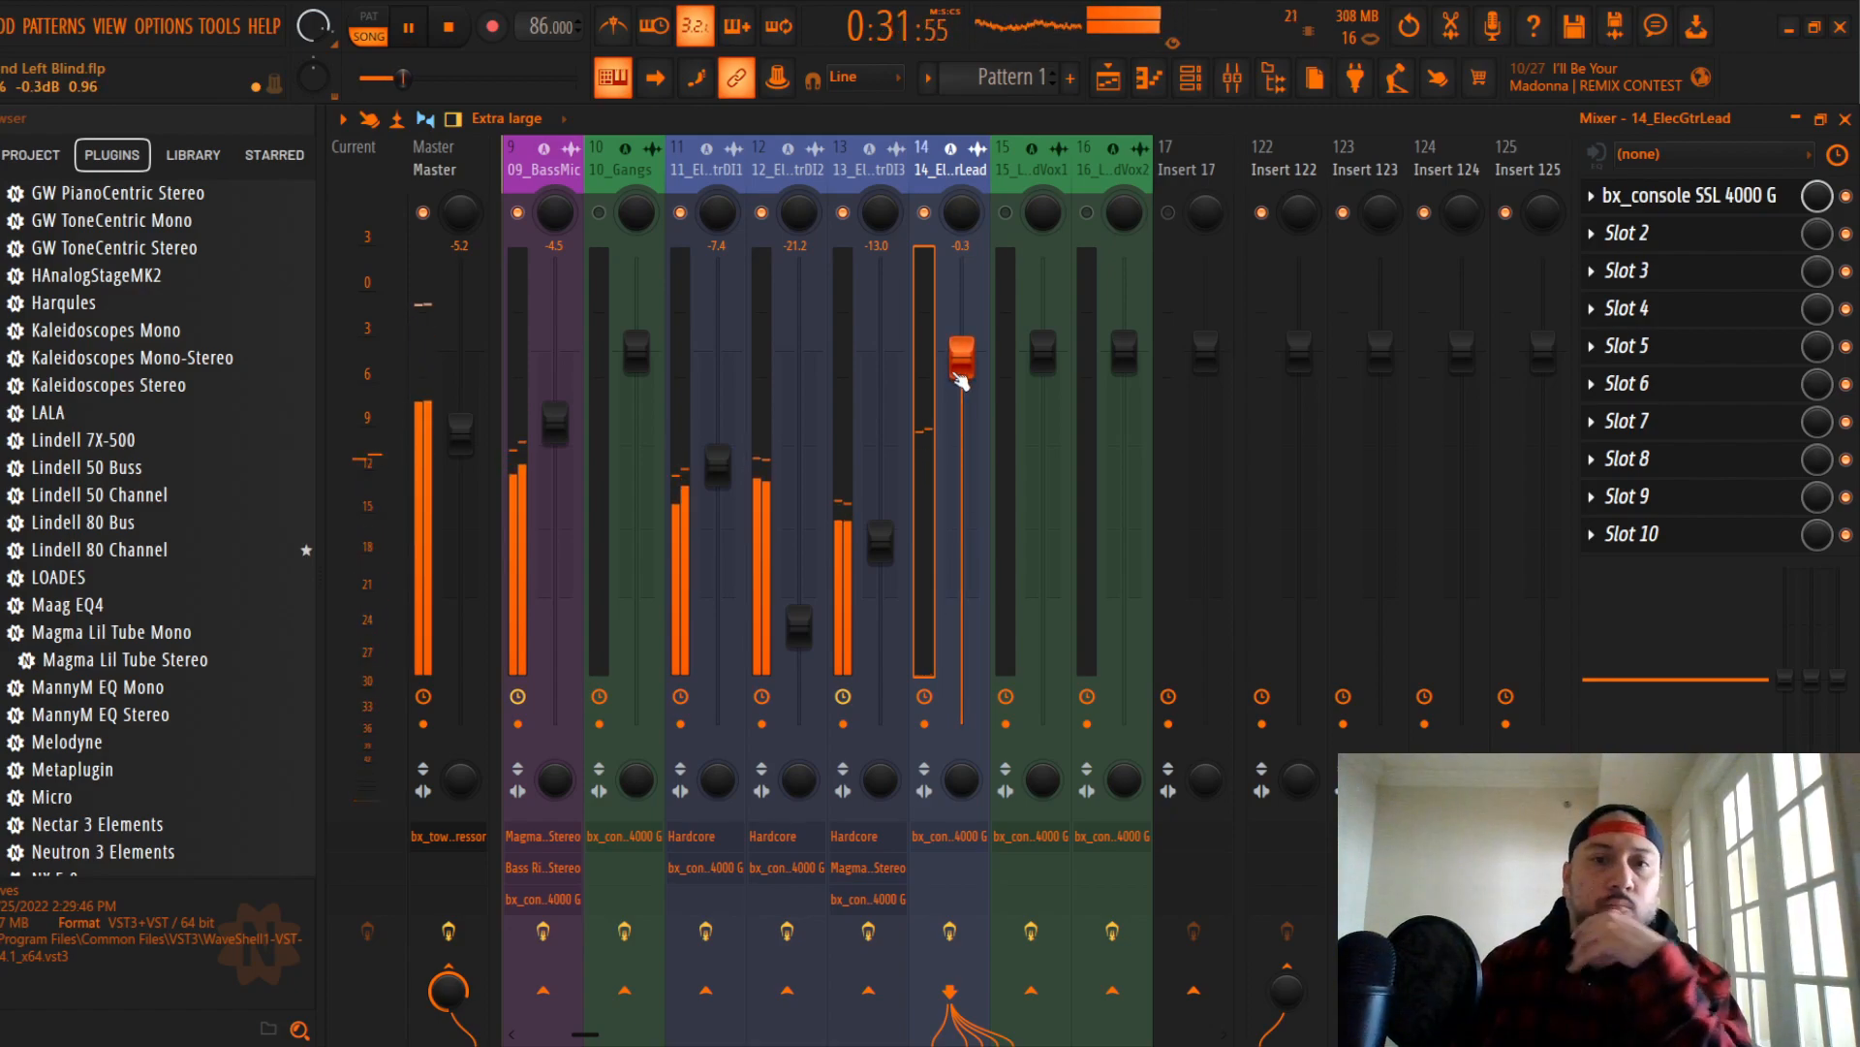
Step: Solo the electric guitar DI channels one at a time, starting with 11_ElecGtrDI1 and ending on 13_ElecGtrDI3
right_click(681, 213)
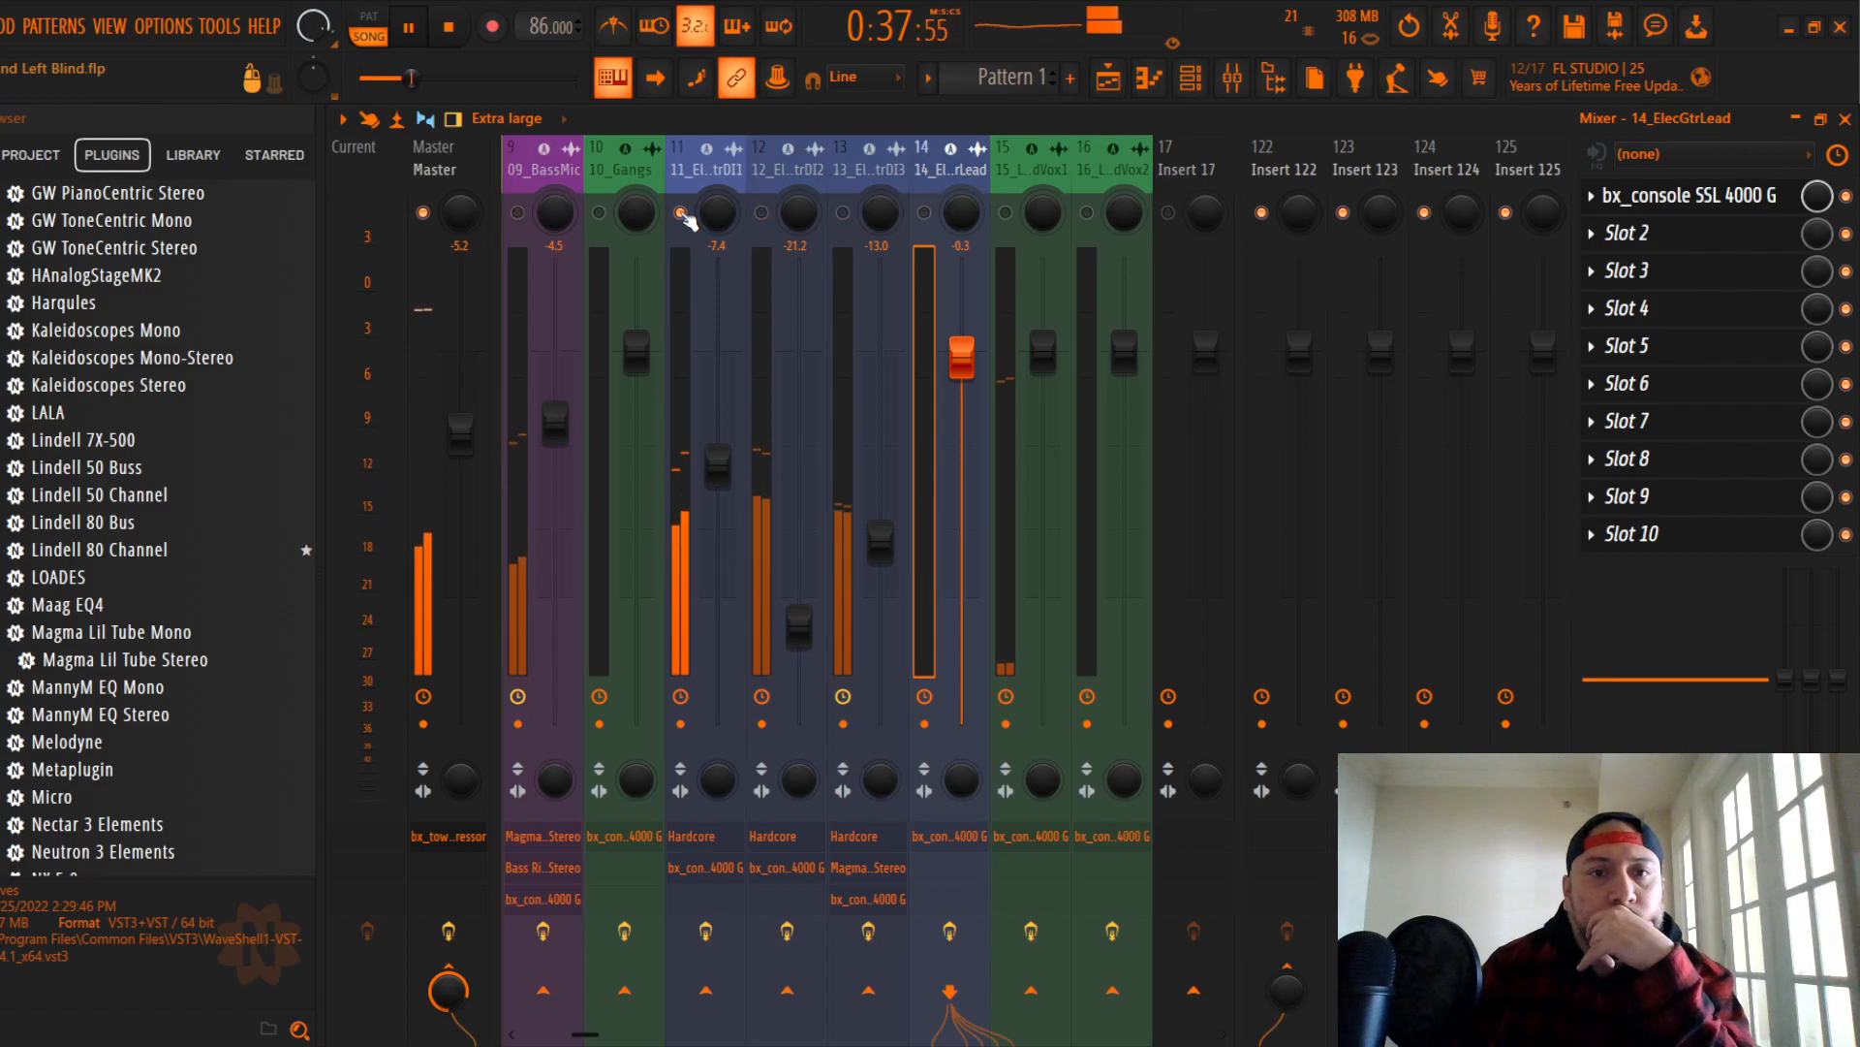
right_click(683, 214)
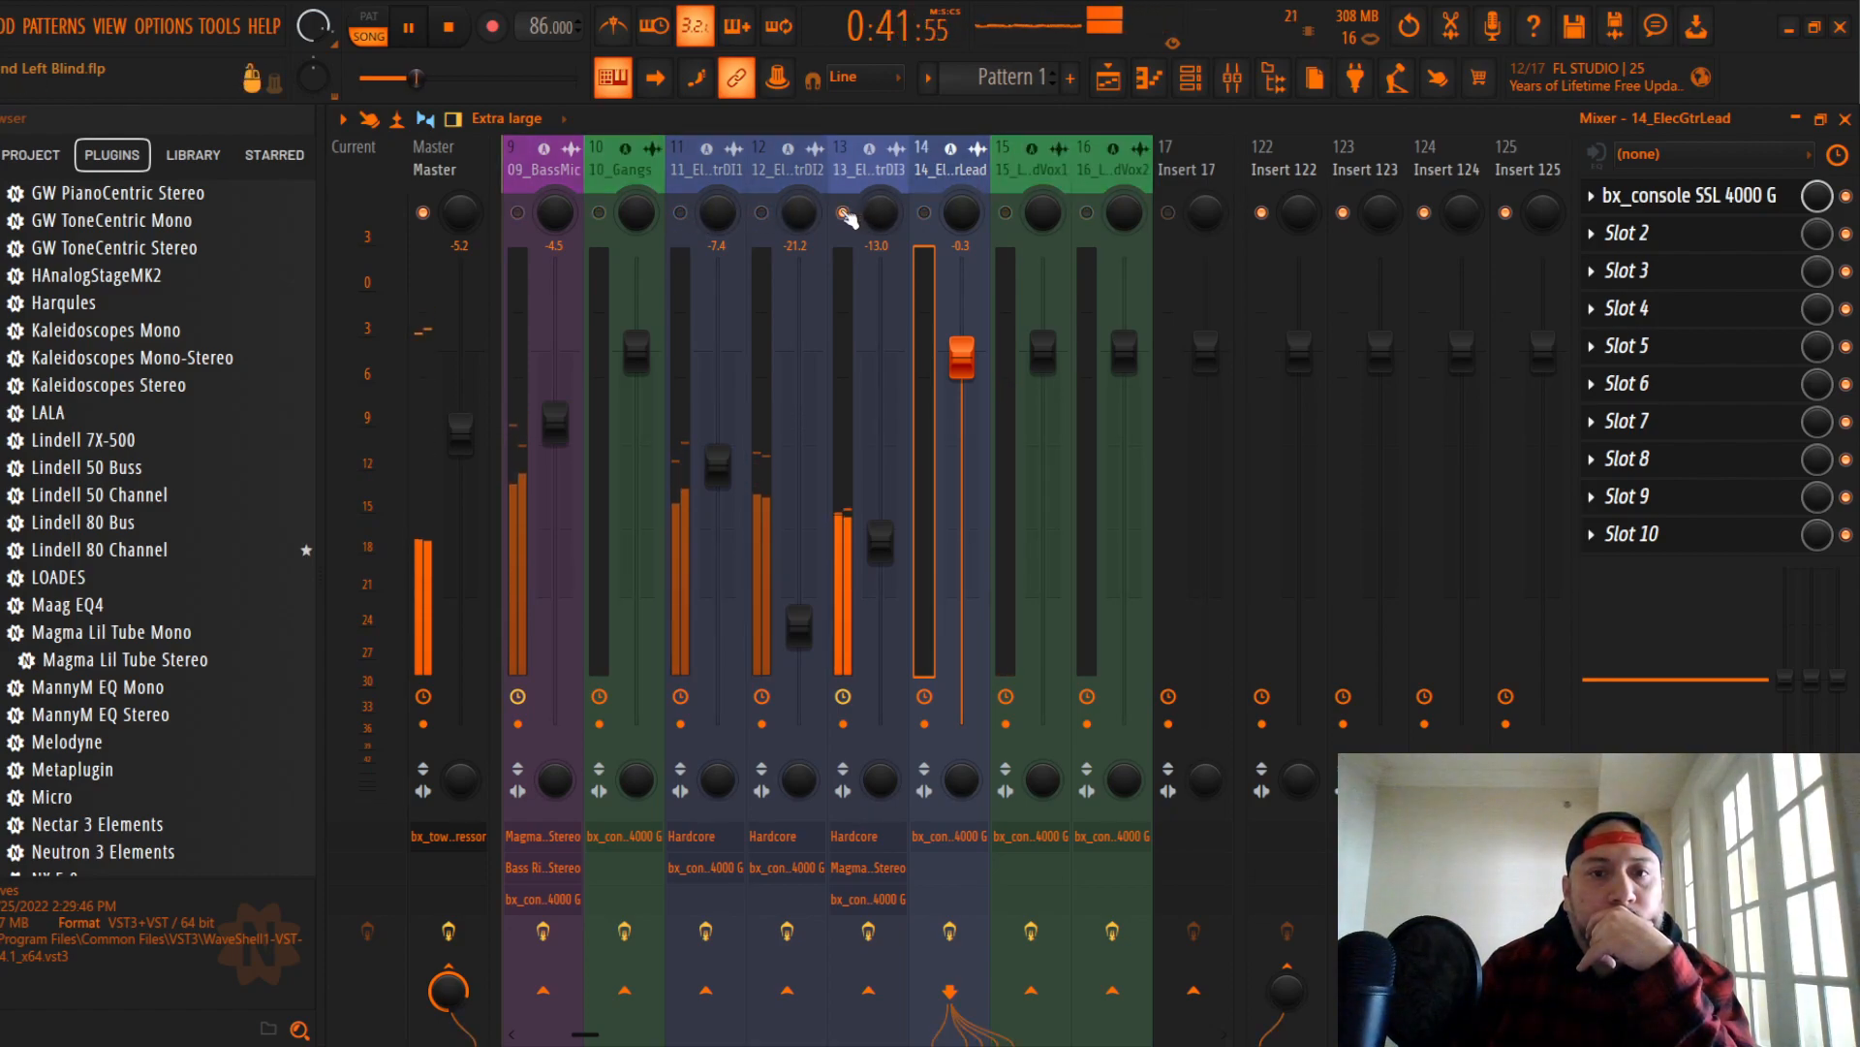
Step: Audition presets in the Hardcore amp on 13_ElecGtrDI3 and load Dark Stoner FG
left_click(863, 174)
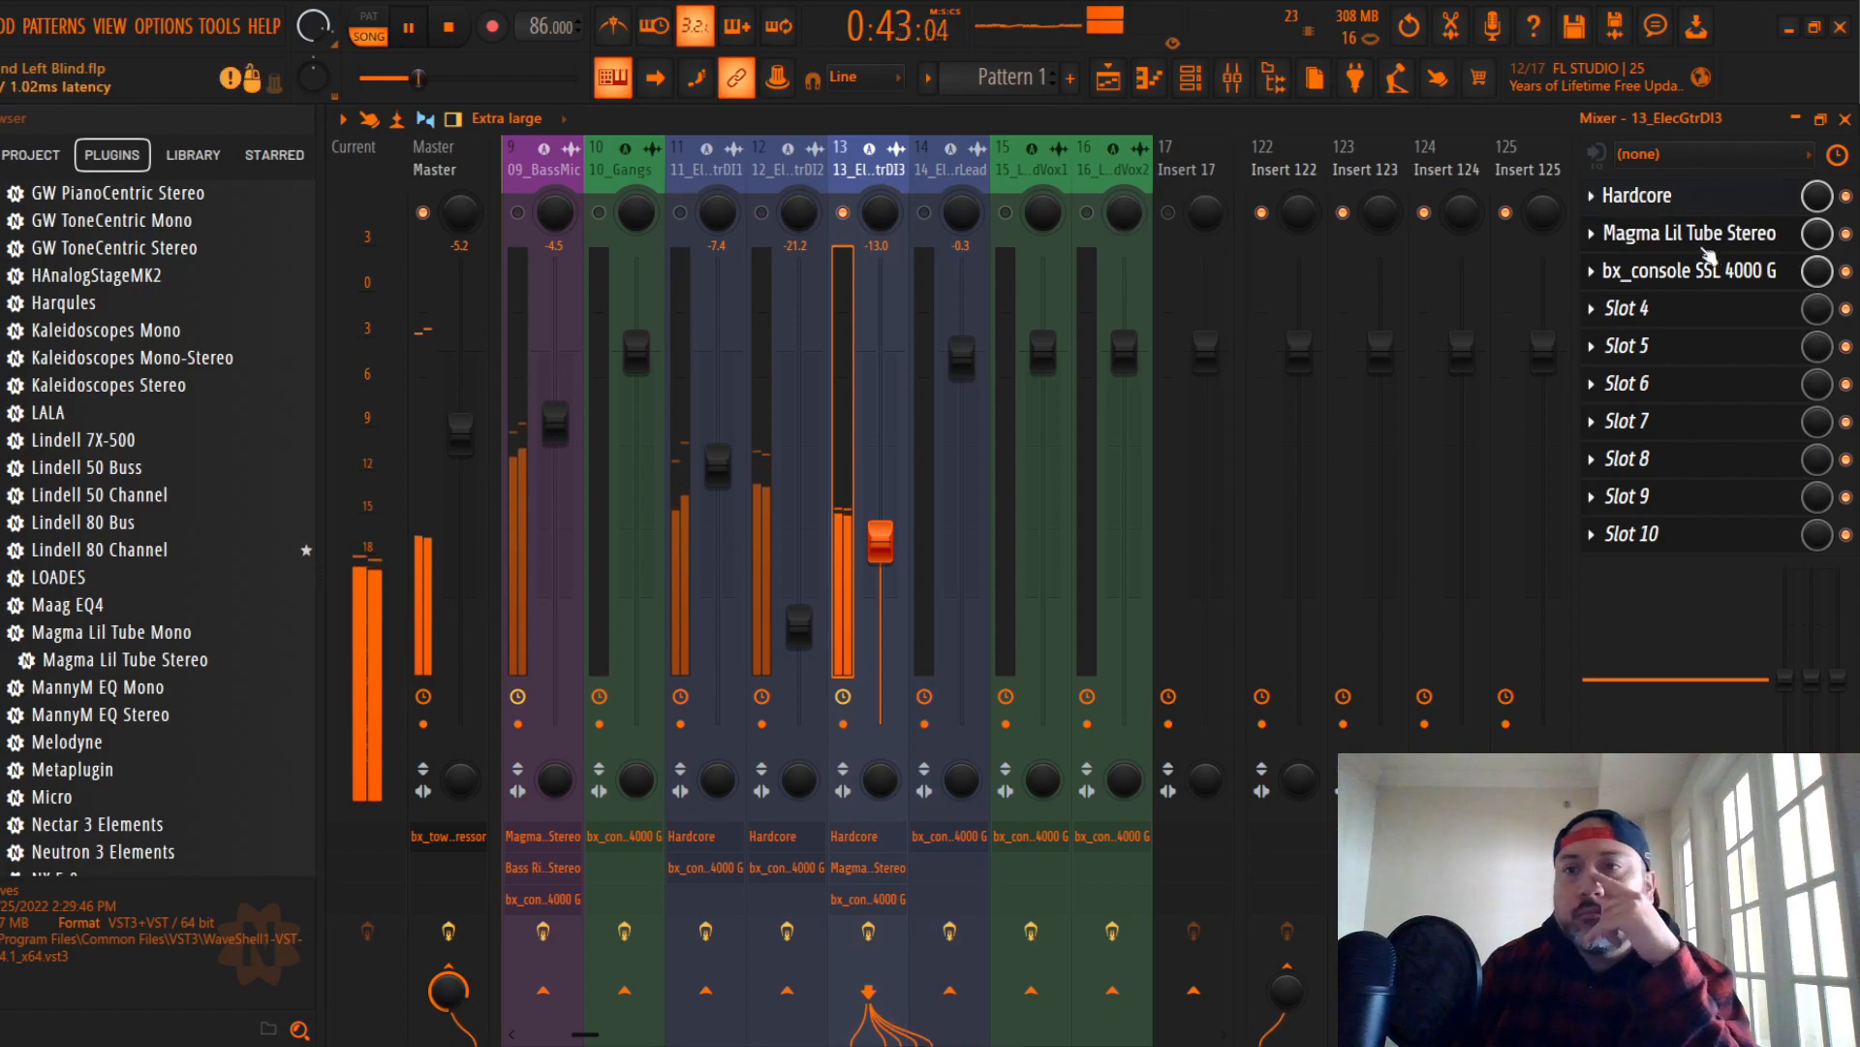
left_click(1647, 194)
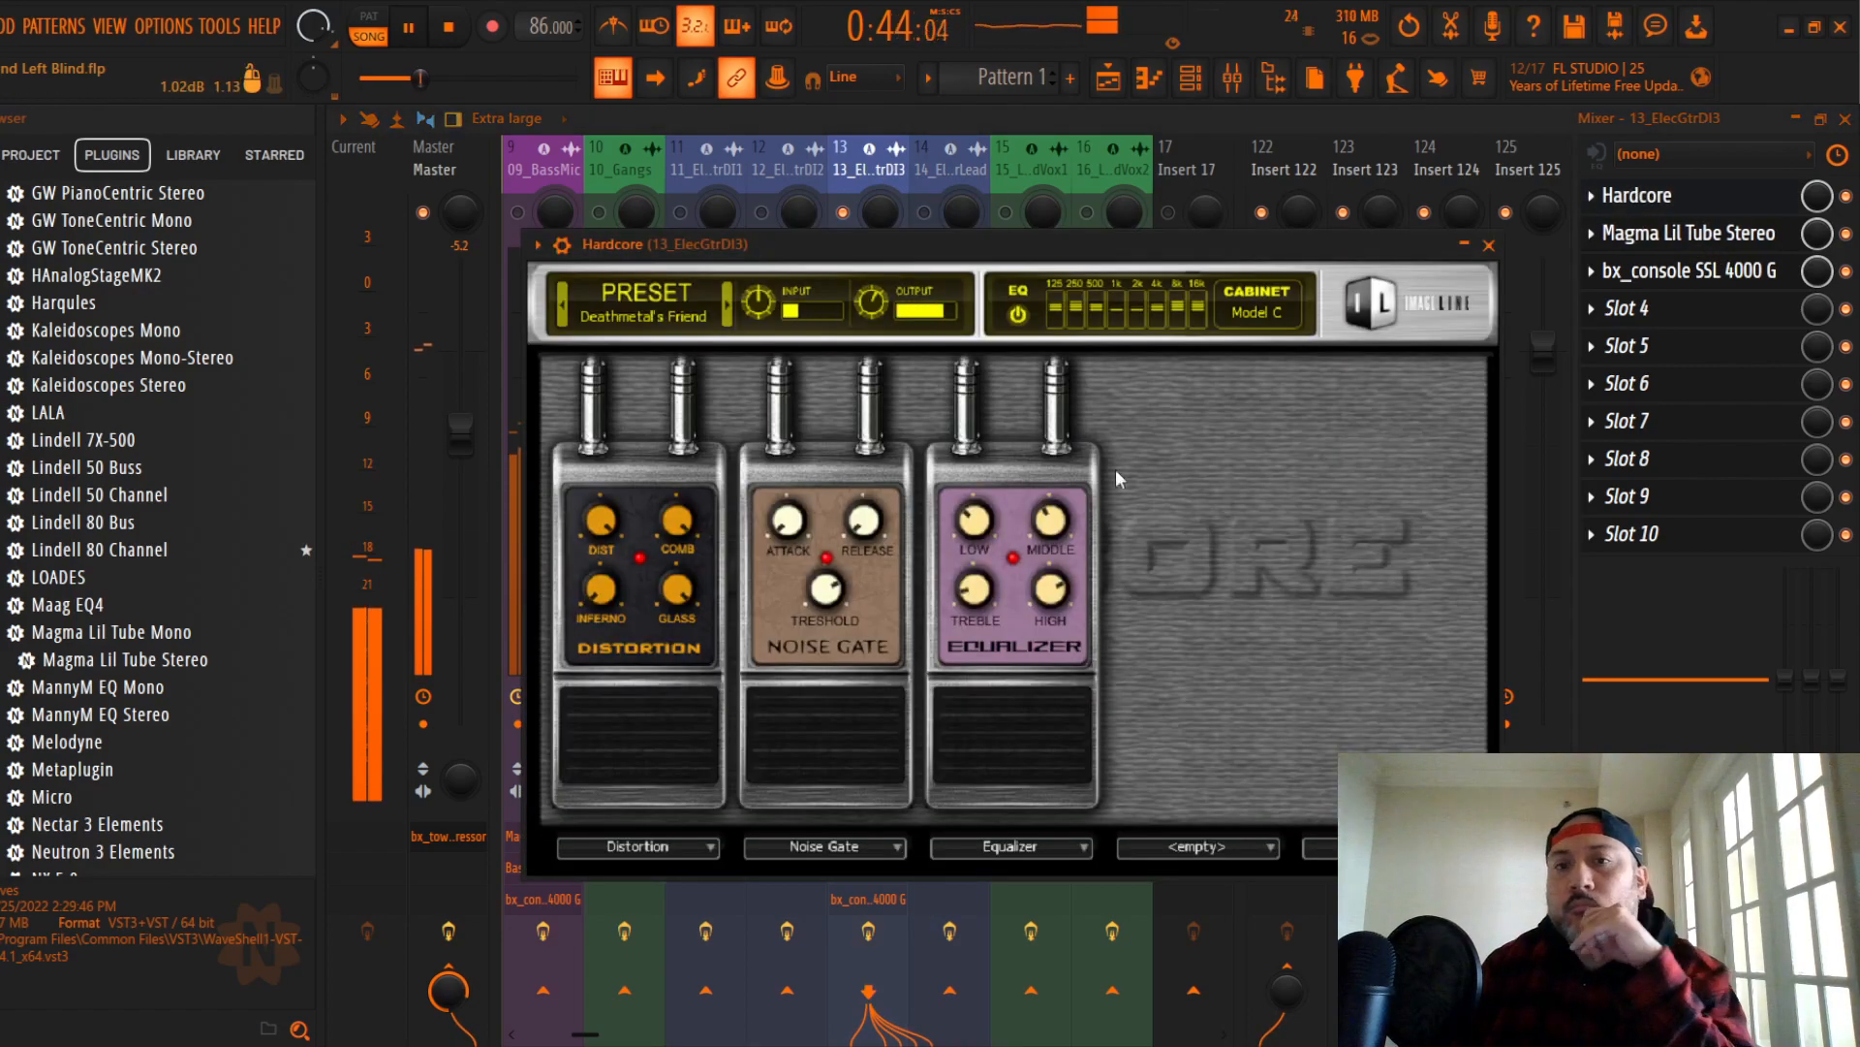
left_click(725, 312)
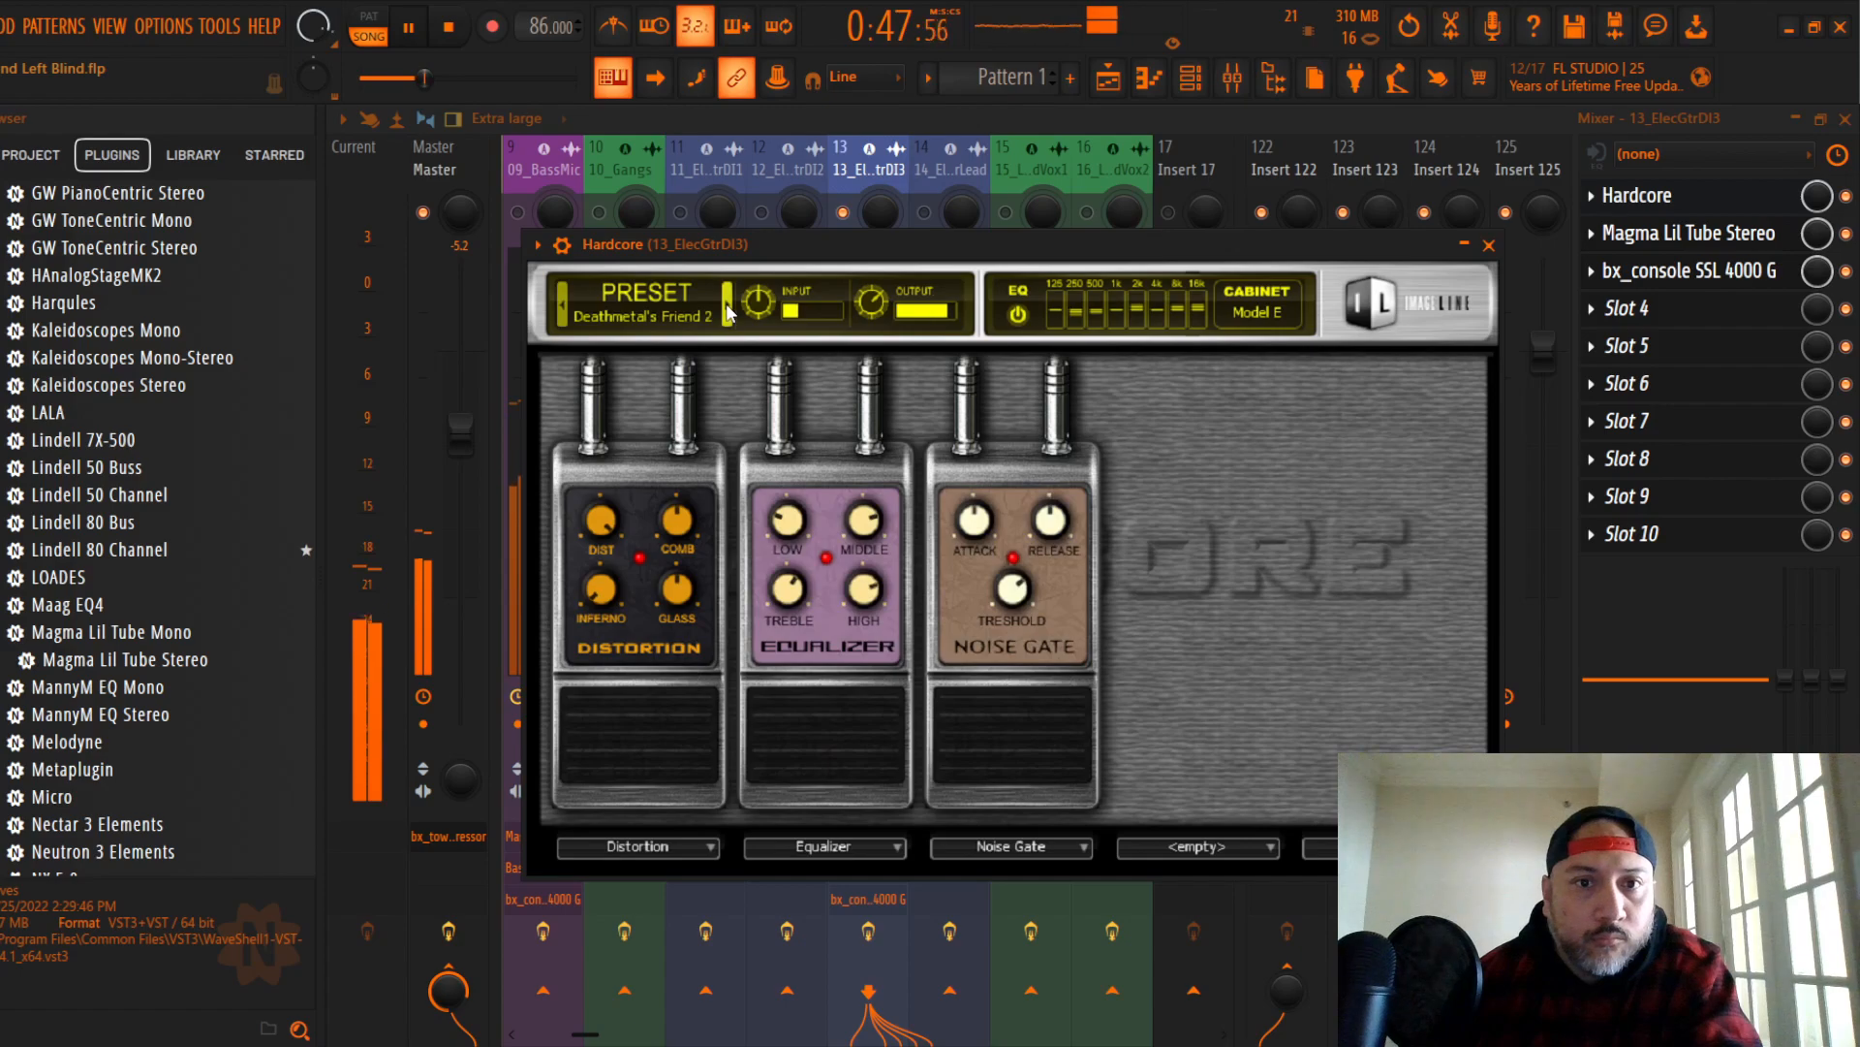
left_click(727, 312)
left_click(565, 316)
left_click(565, 316)
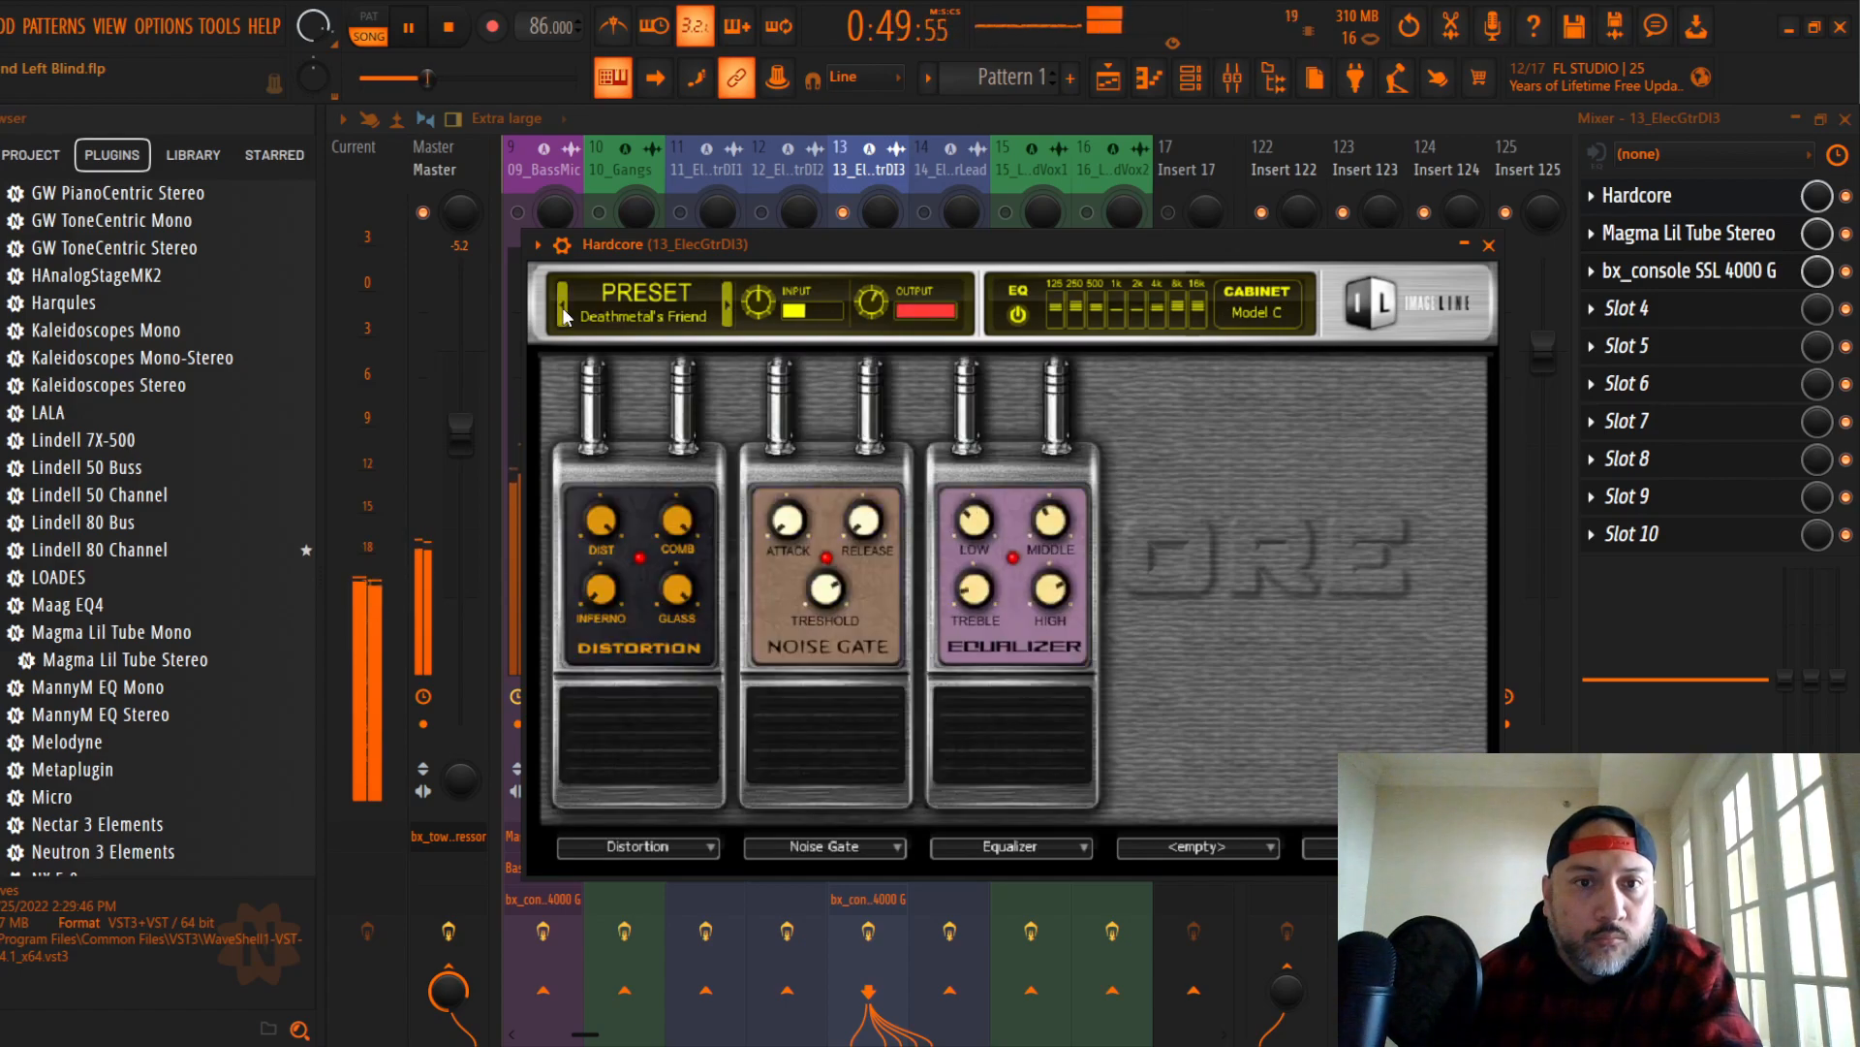
left_click(564, 316)
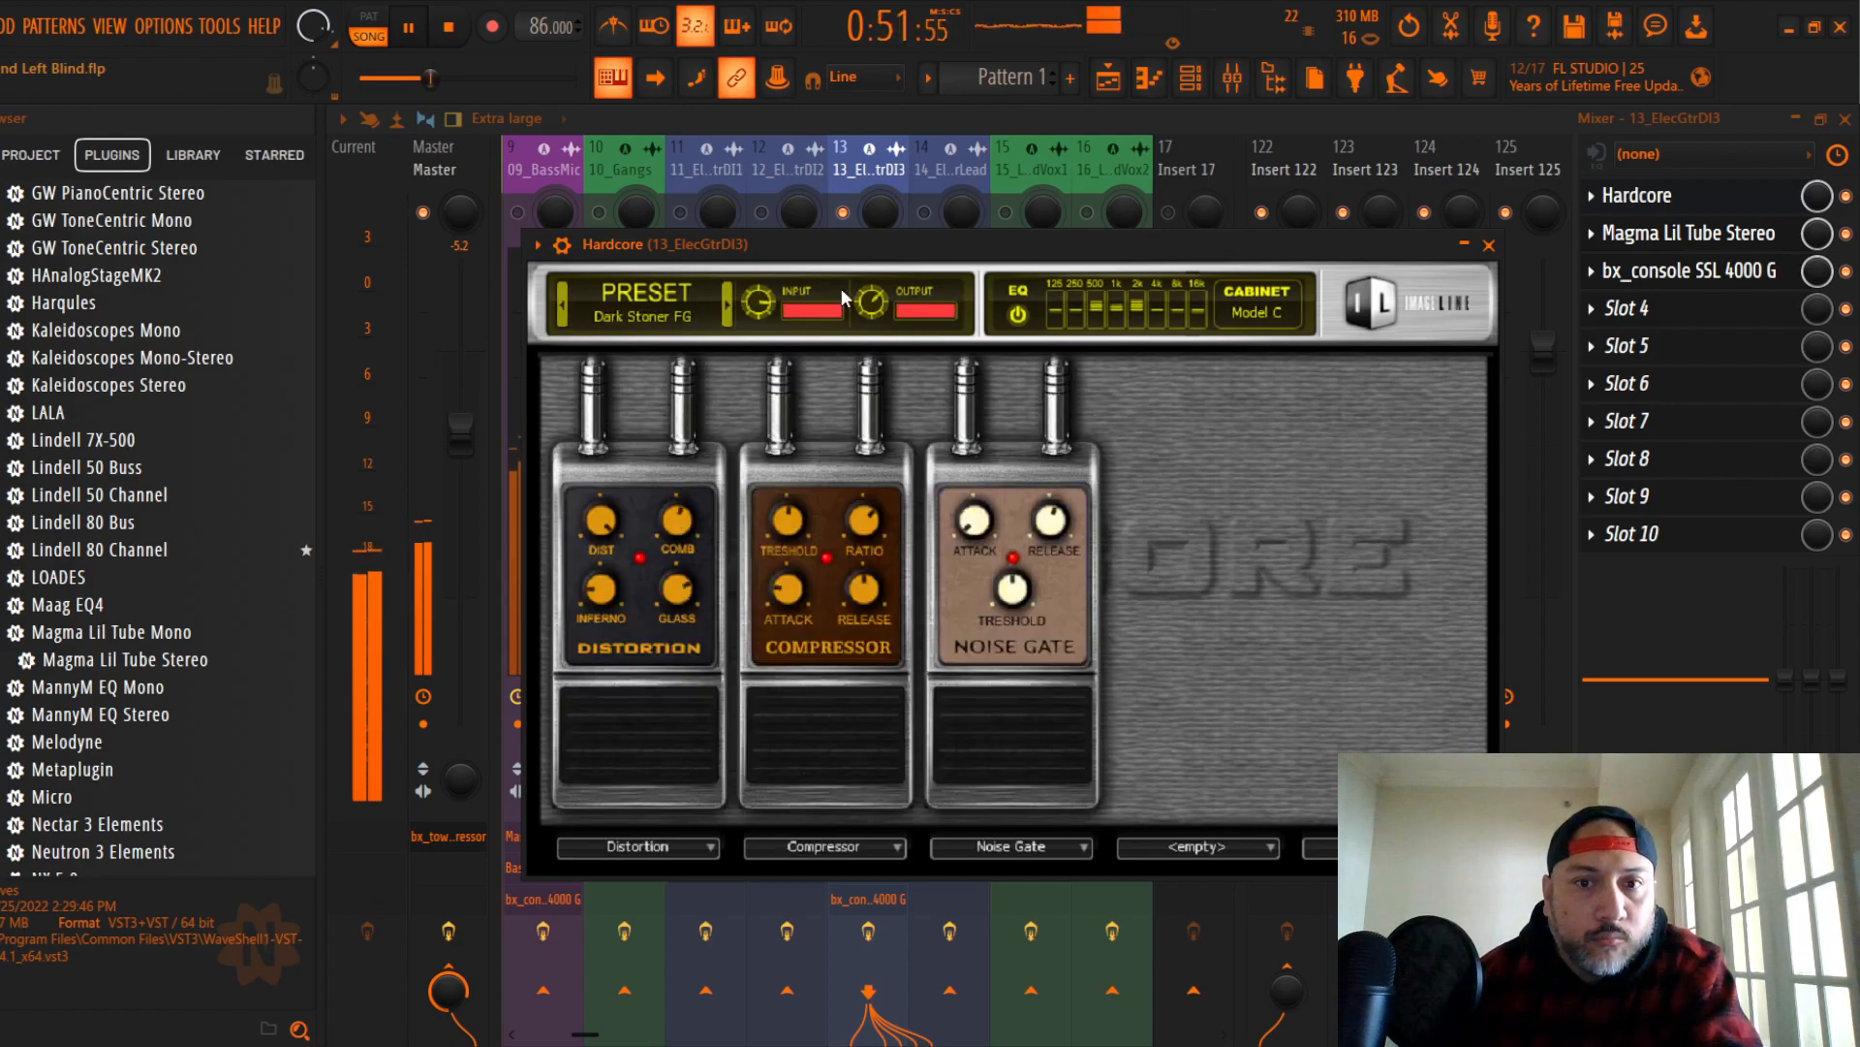
left_click(1492, 246)
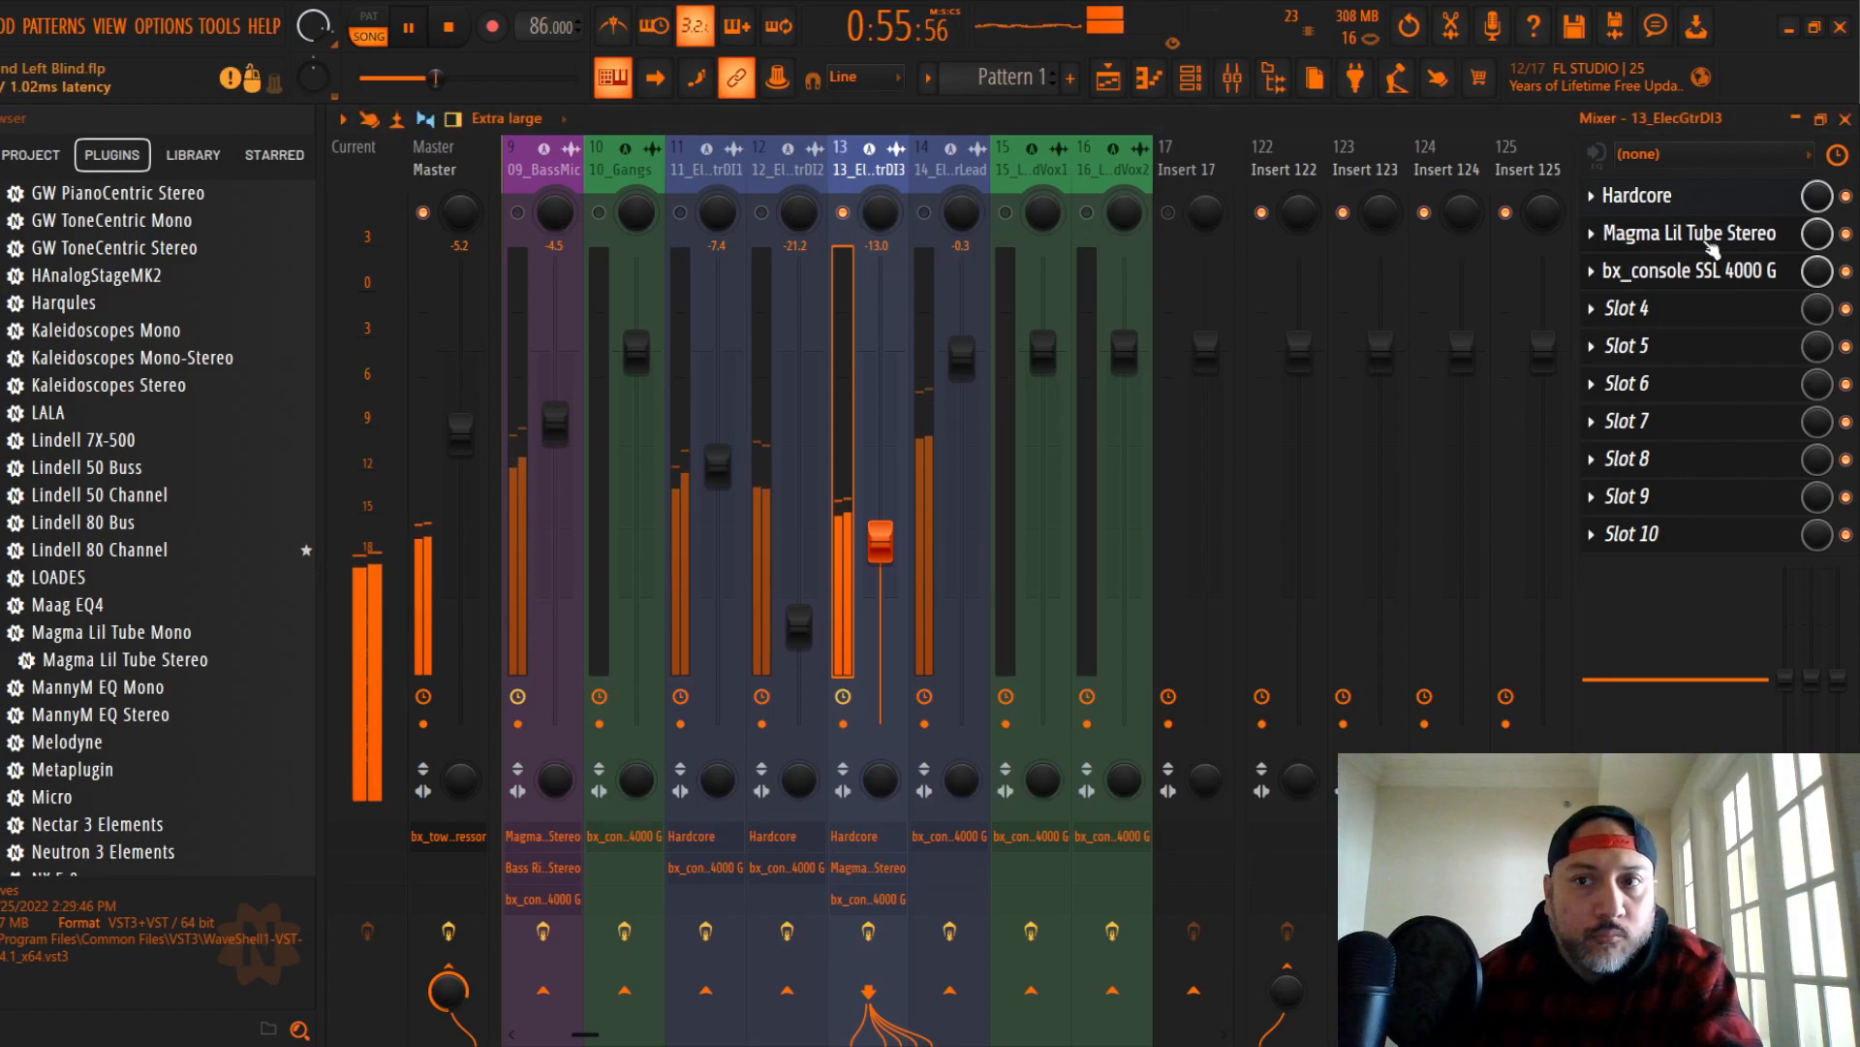
Step: Set the Drive of the Magma Lil Tube Stereo on 13_ElecGtrDI3 to just under 8
left_click(1690, 233)
left_click_drag(869, 625, 869, 642)
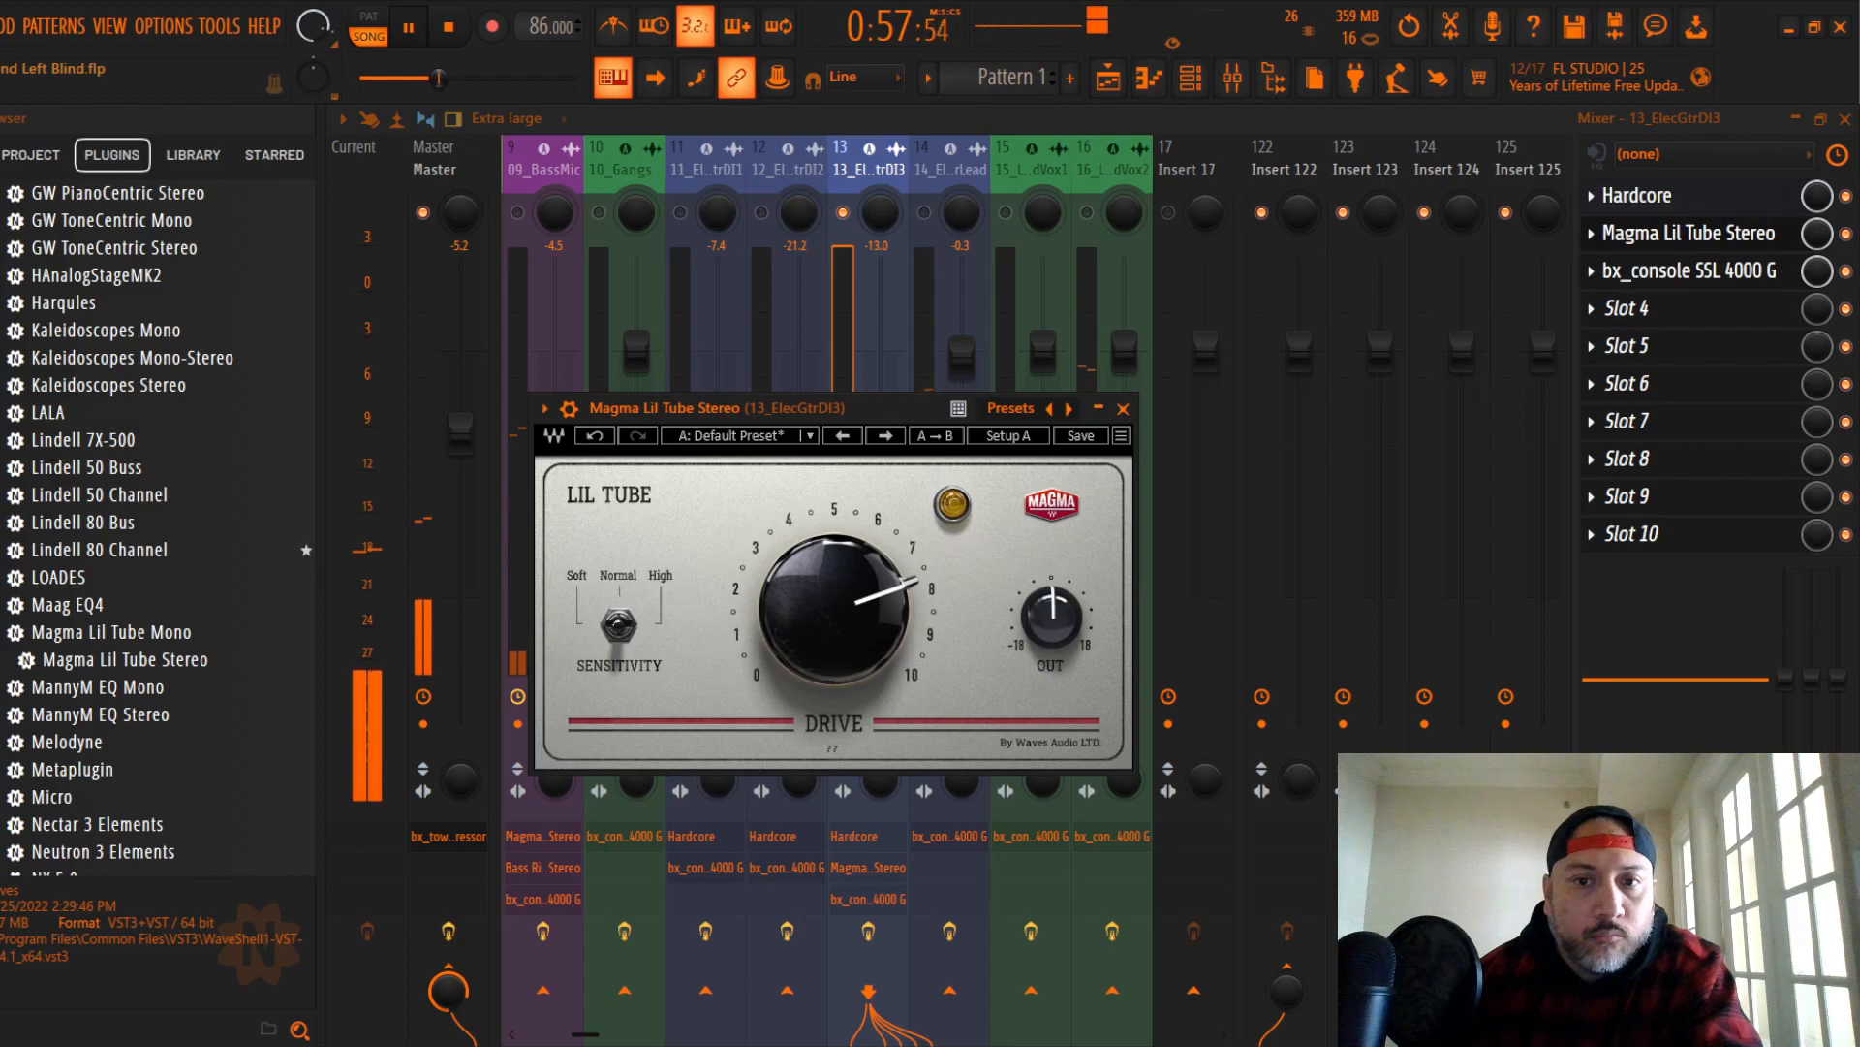
left_click(1123, 408)
Step: Set the low-pass filter in the bx_console SSL 4000 G on 13_ElecGtrDI3 to about 9.4 kHz
left_click(1691, 270)
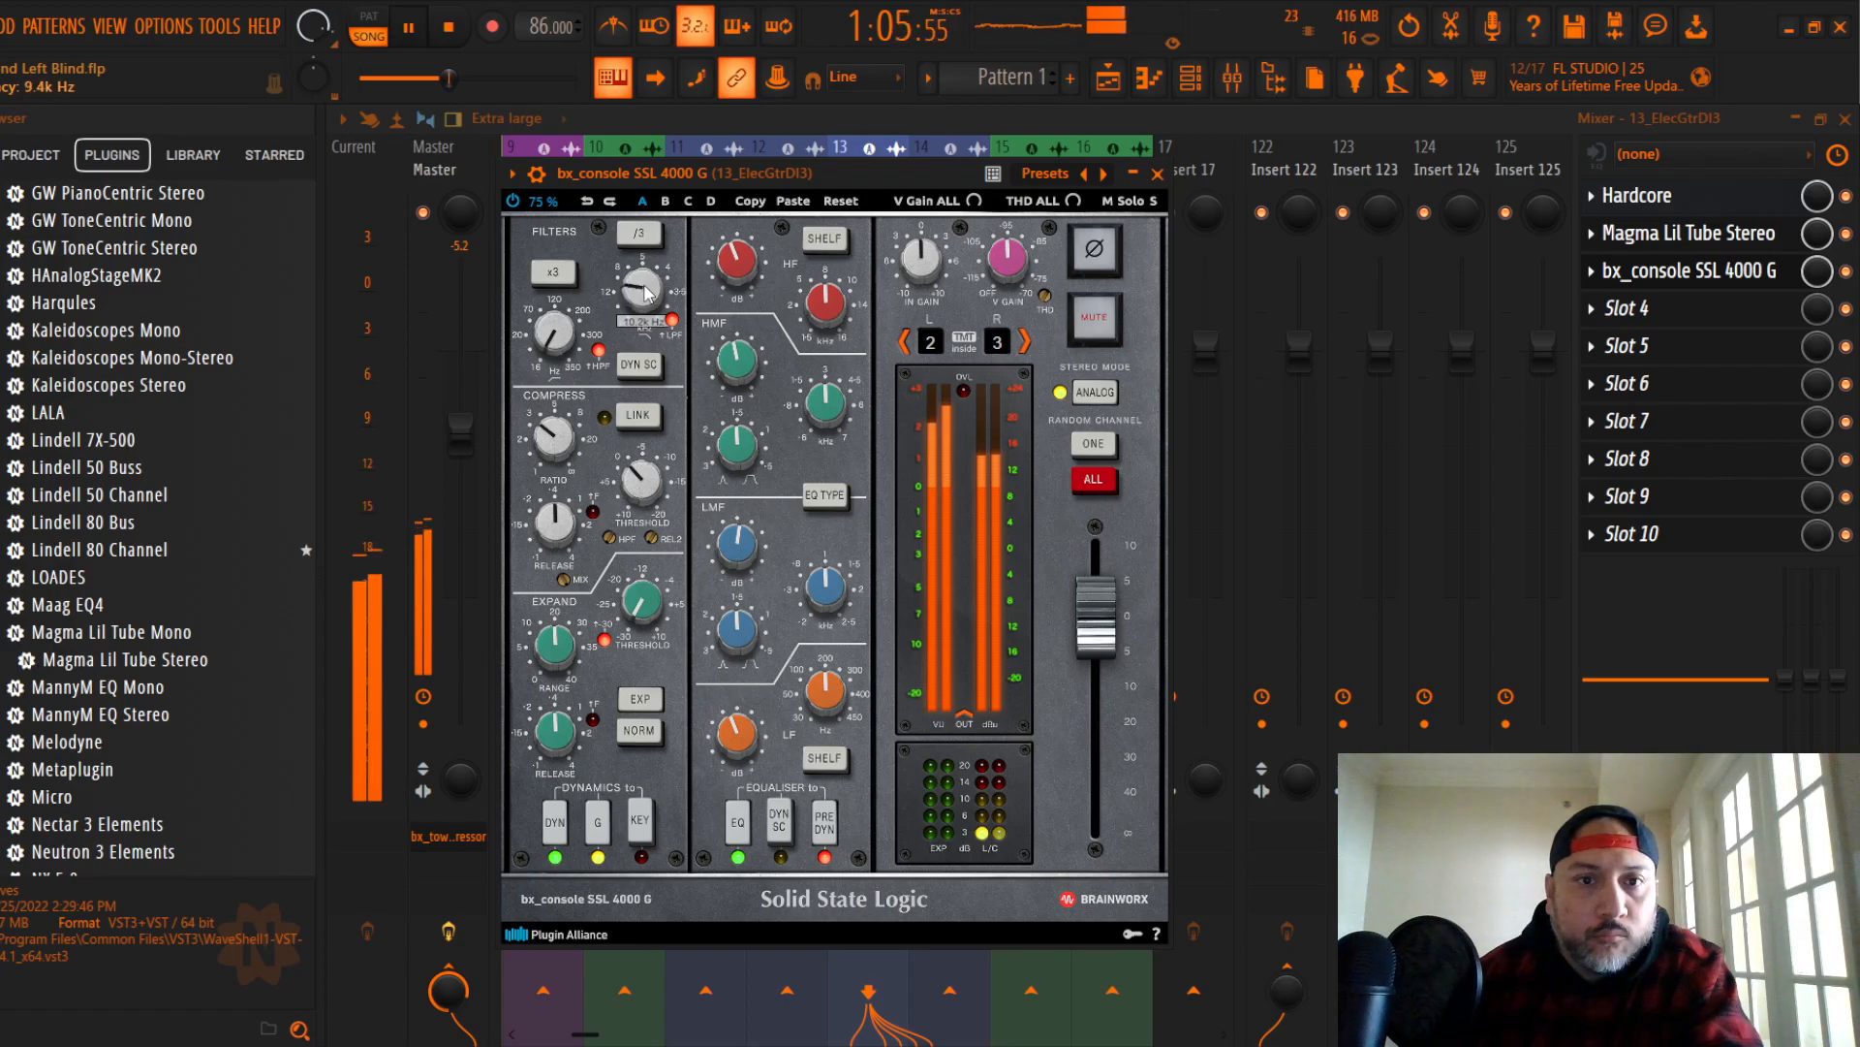
left_click(1157, 174)
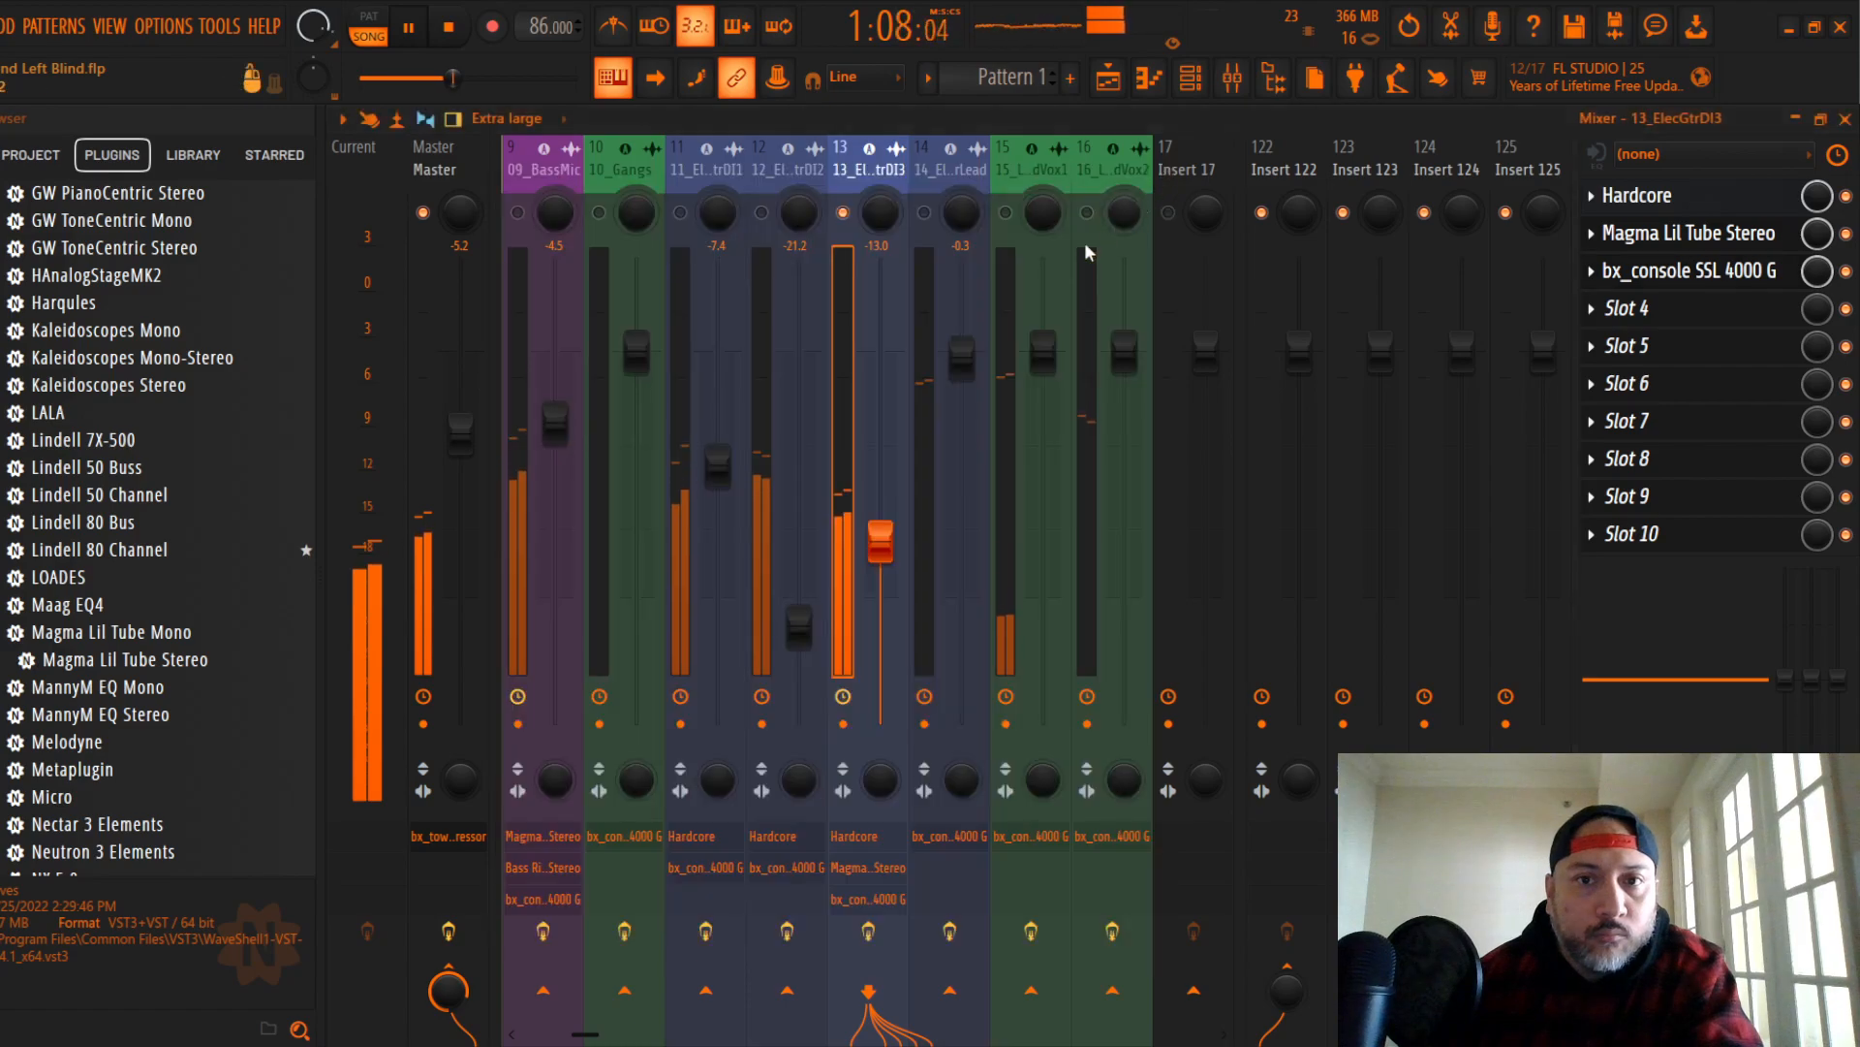
Step: Listen to 12_ElecGtrDI2 and 11_ElecGtrDI1 soloed in turn and check the bx_console SSL 4000 G settings on 11_ElecGtrDI1
left_click(785, 174)
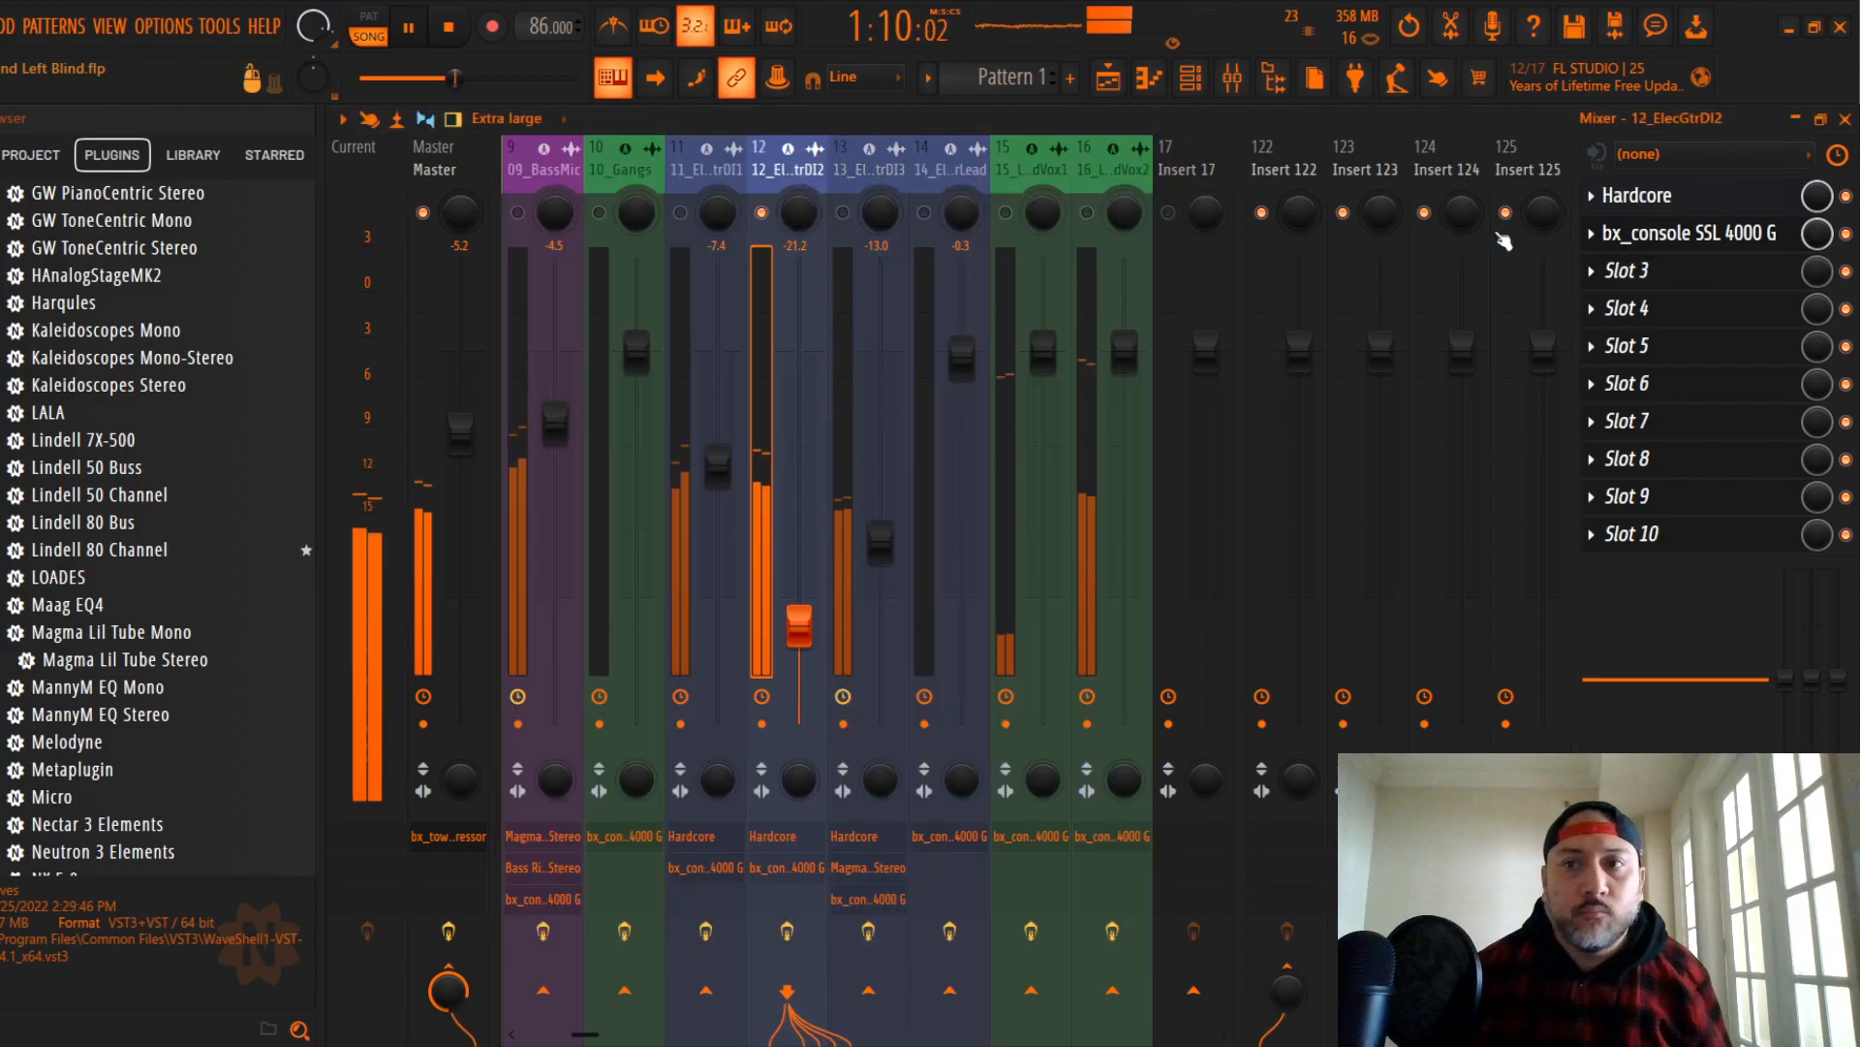
left_click(699, 215)
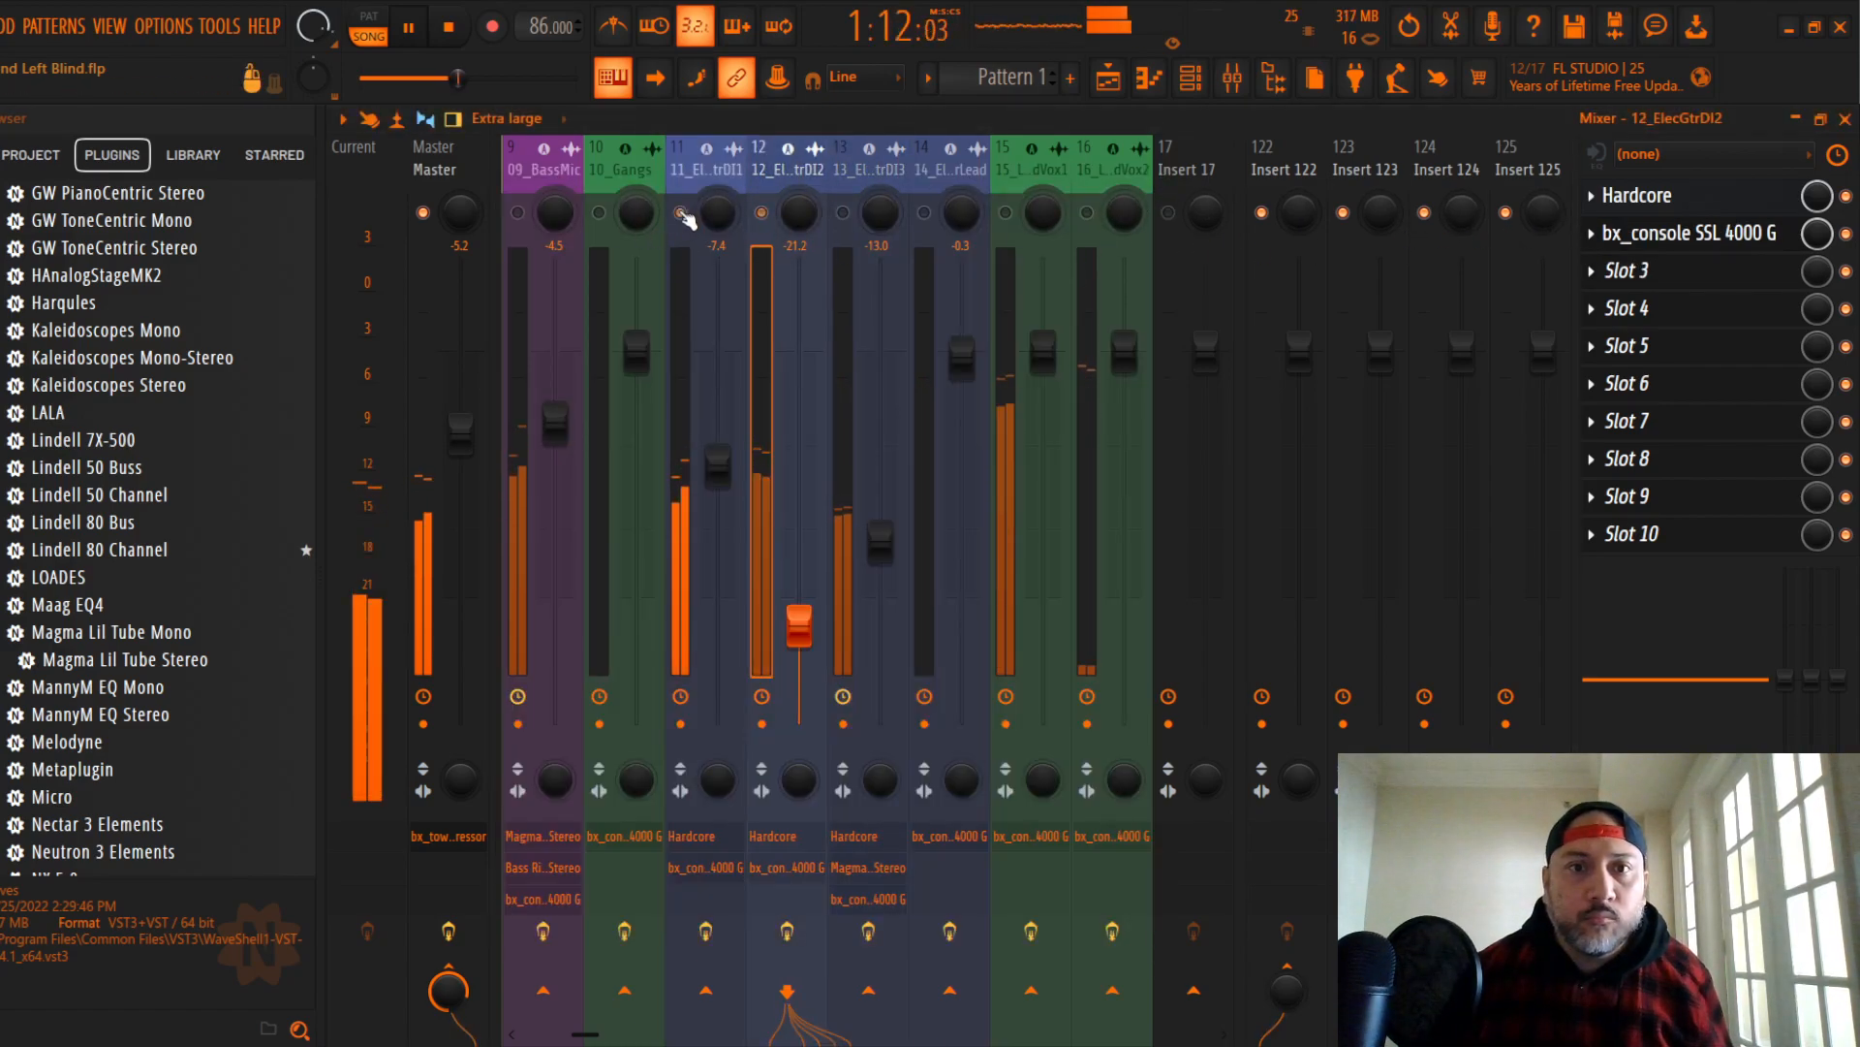
left_click(1687, 233)
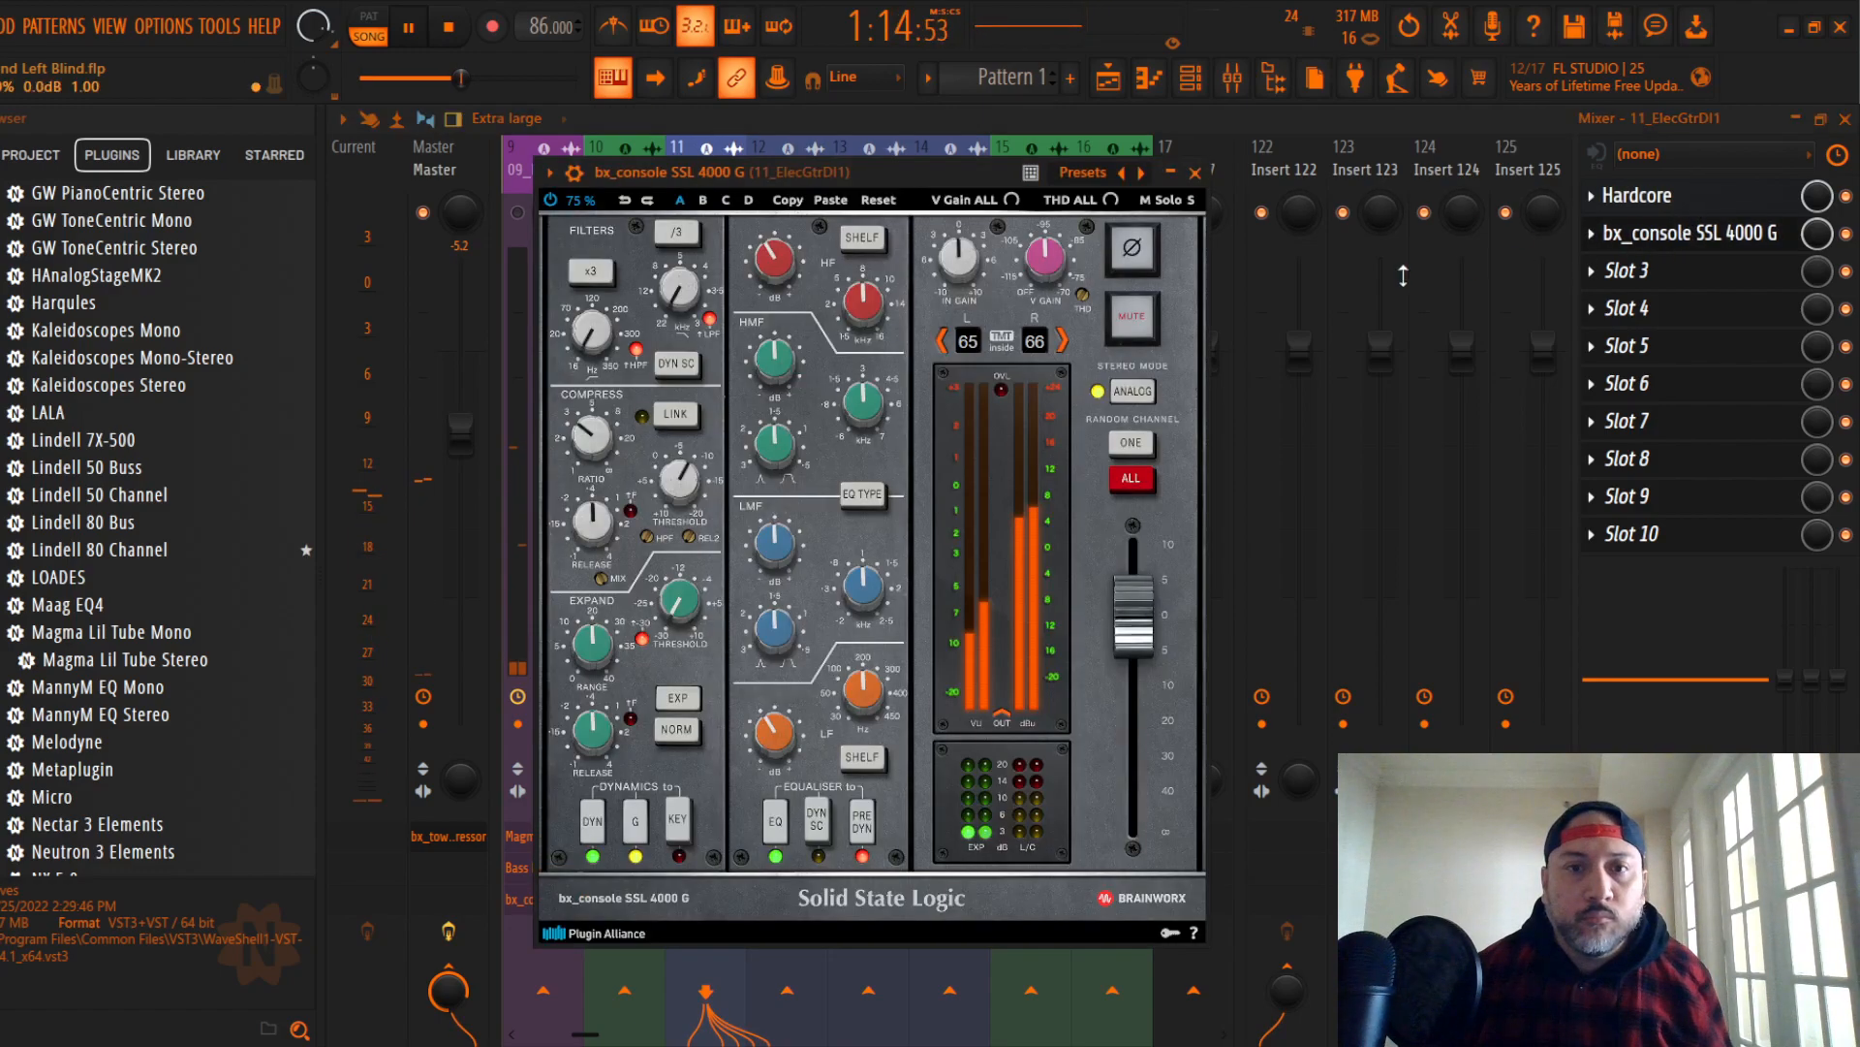
left_click(1196, 174)
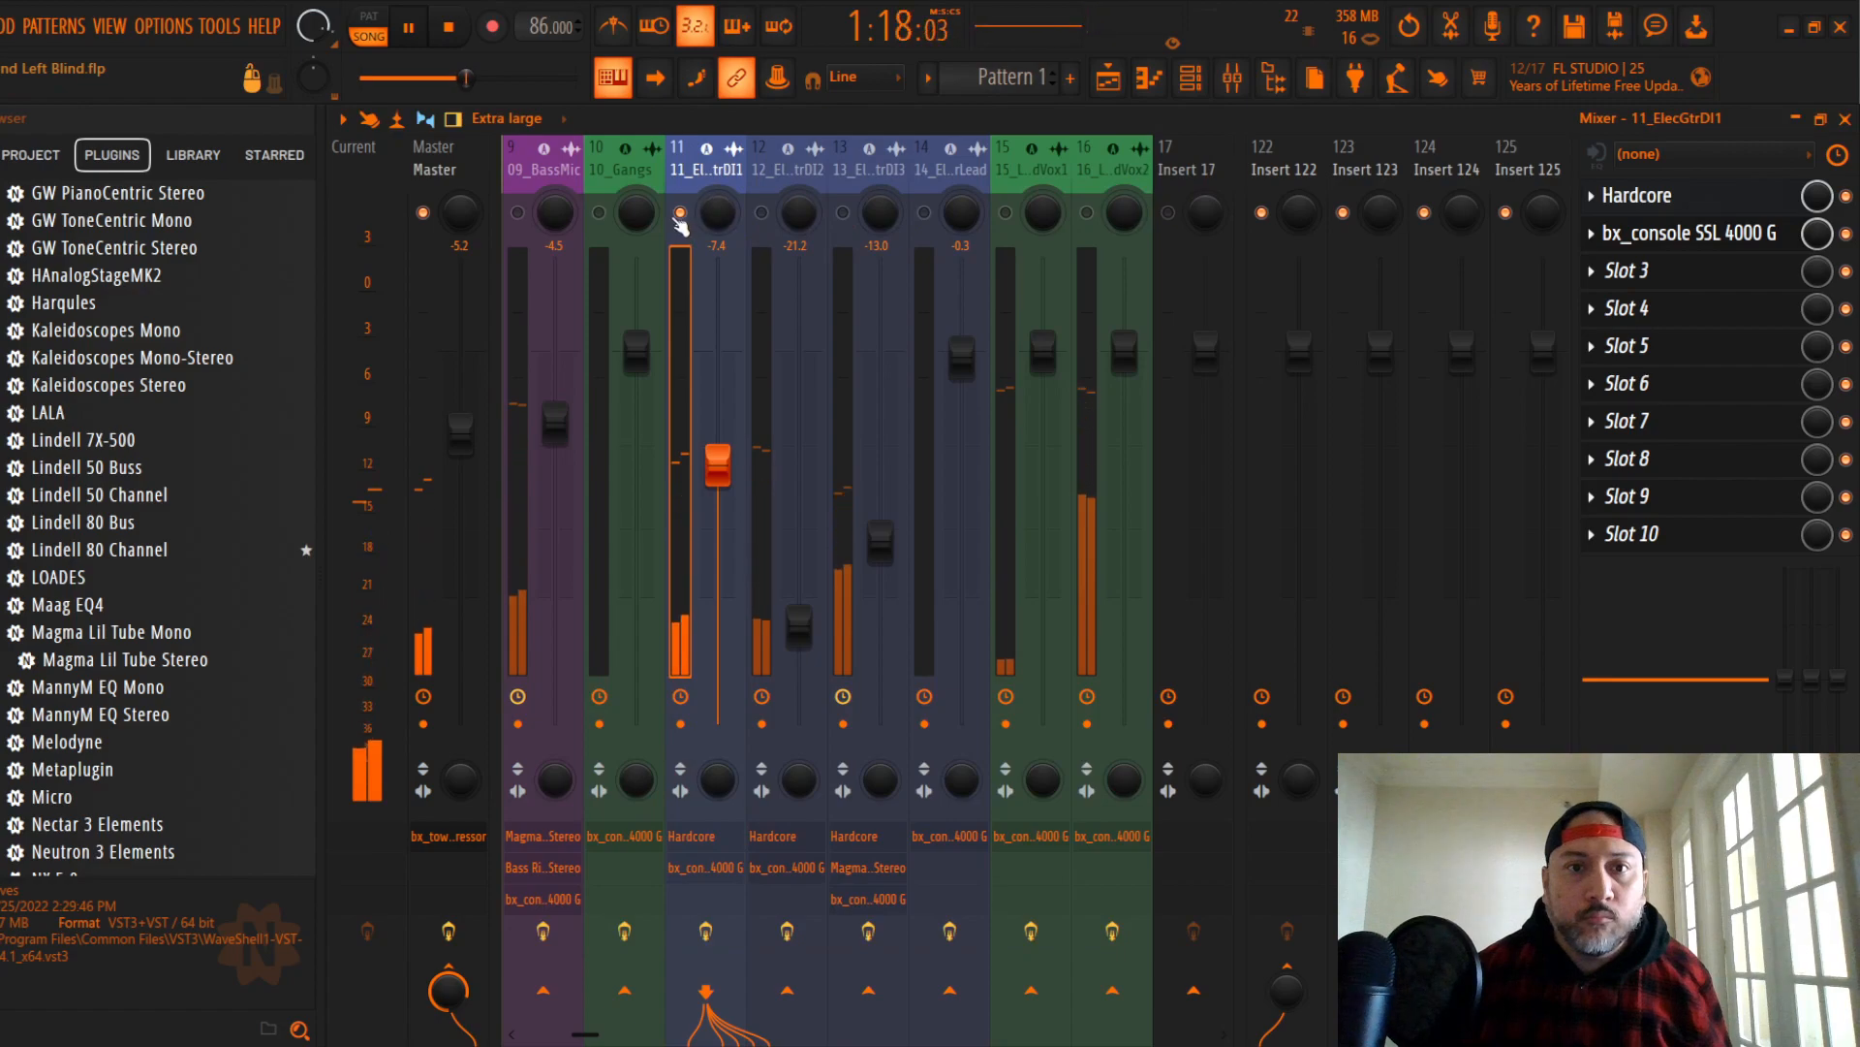
Step: With playback stopped, unsolo 11_ElecGtrDI1 and mute the 15_LeadVox1 and 16_LeadVox2 channels
key("space")
right_click(681, 217)
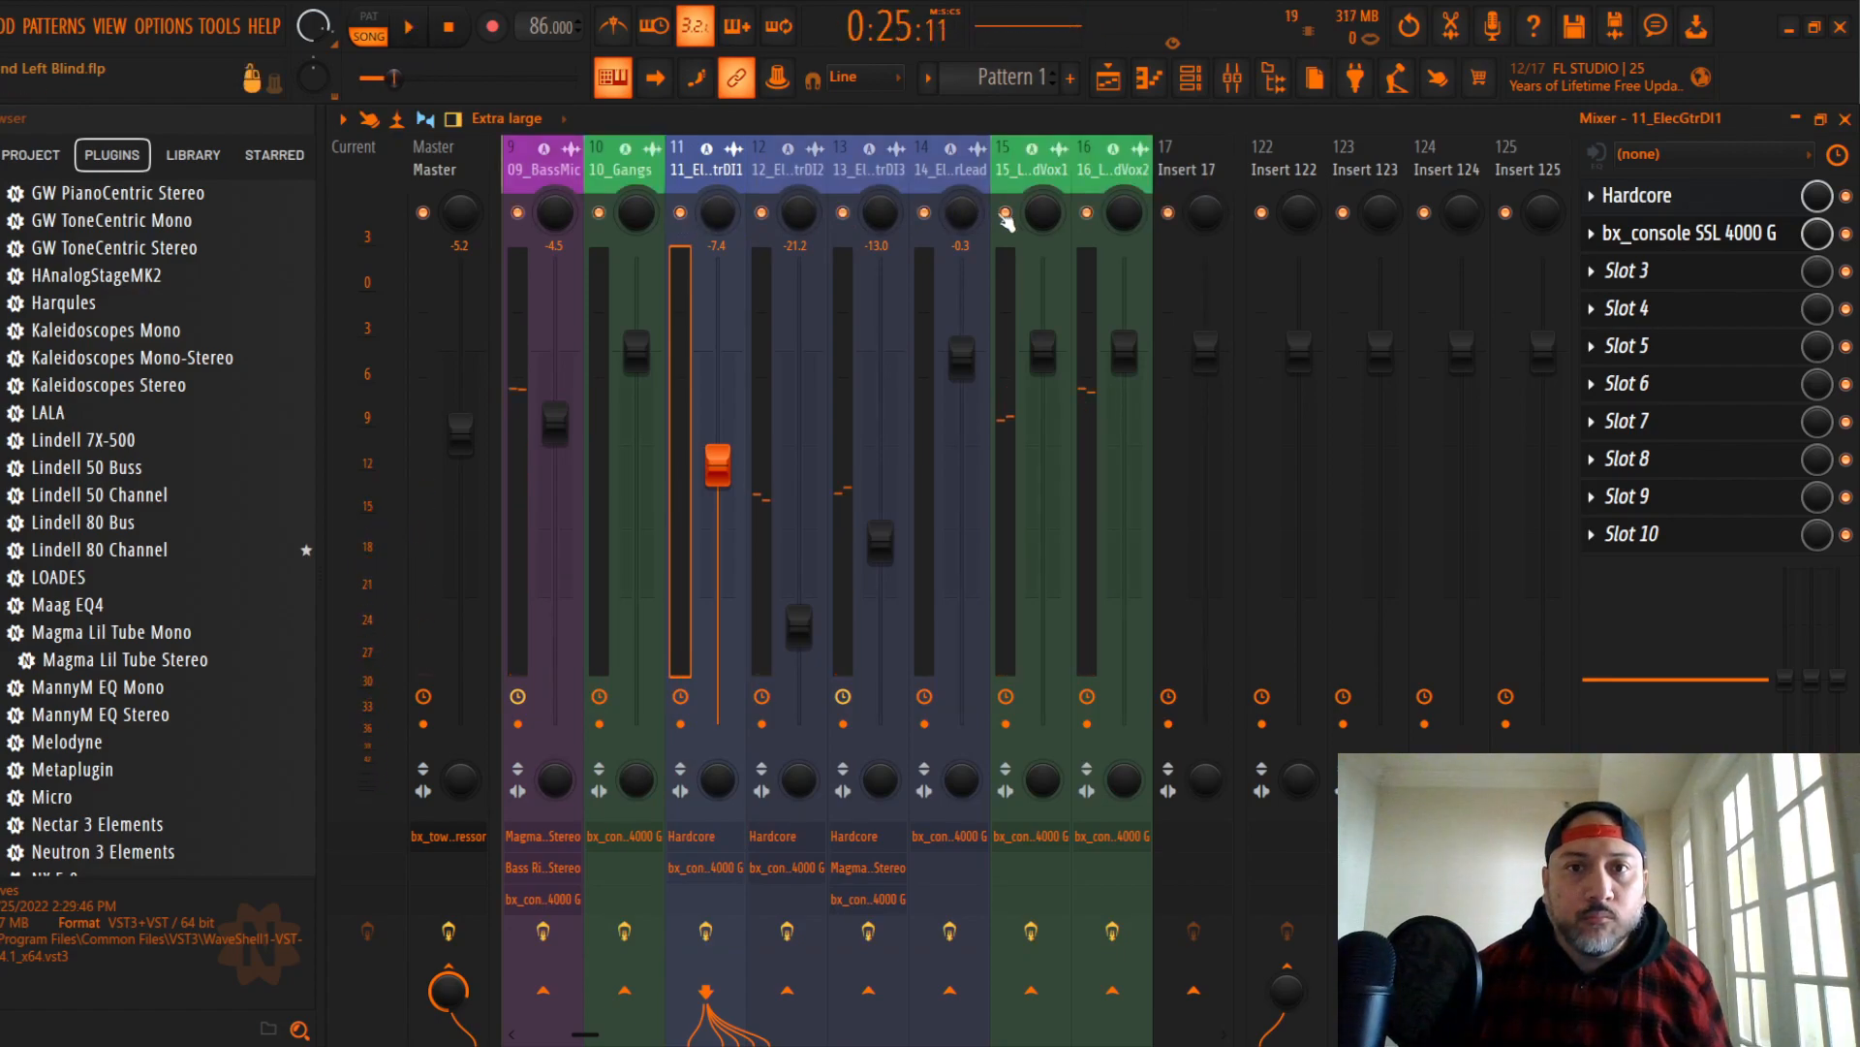
left_click(1085, 215)
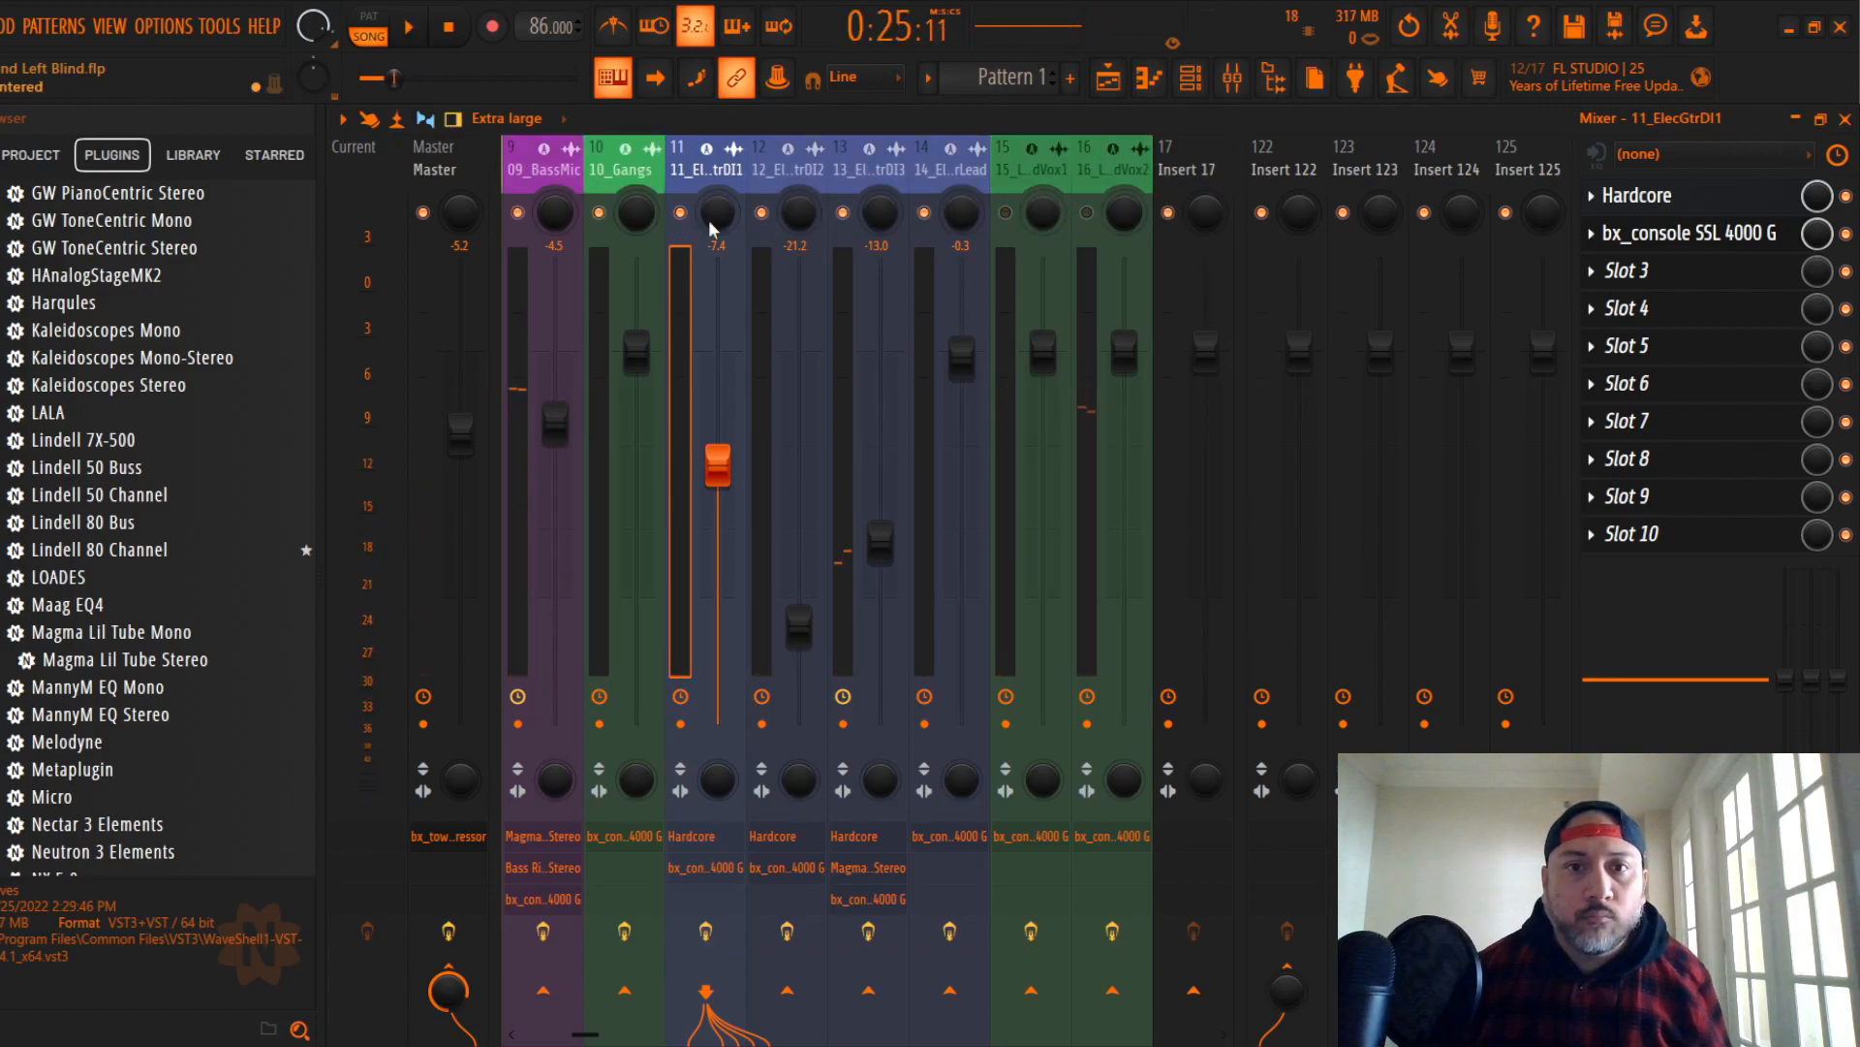
Step: Mute 10_Gangs, start playback and jump in the playlist to about bar 21, just before the lead vocals enter
left_click(601, 215)
key("space")
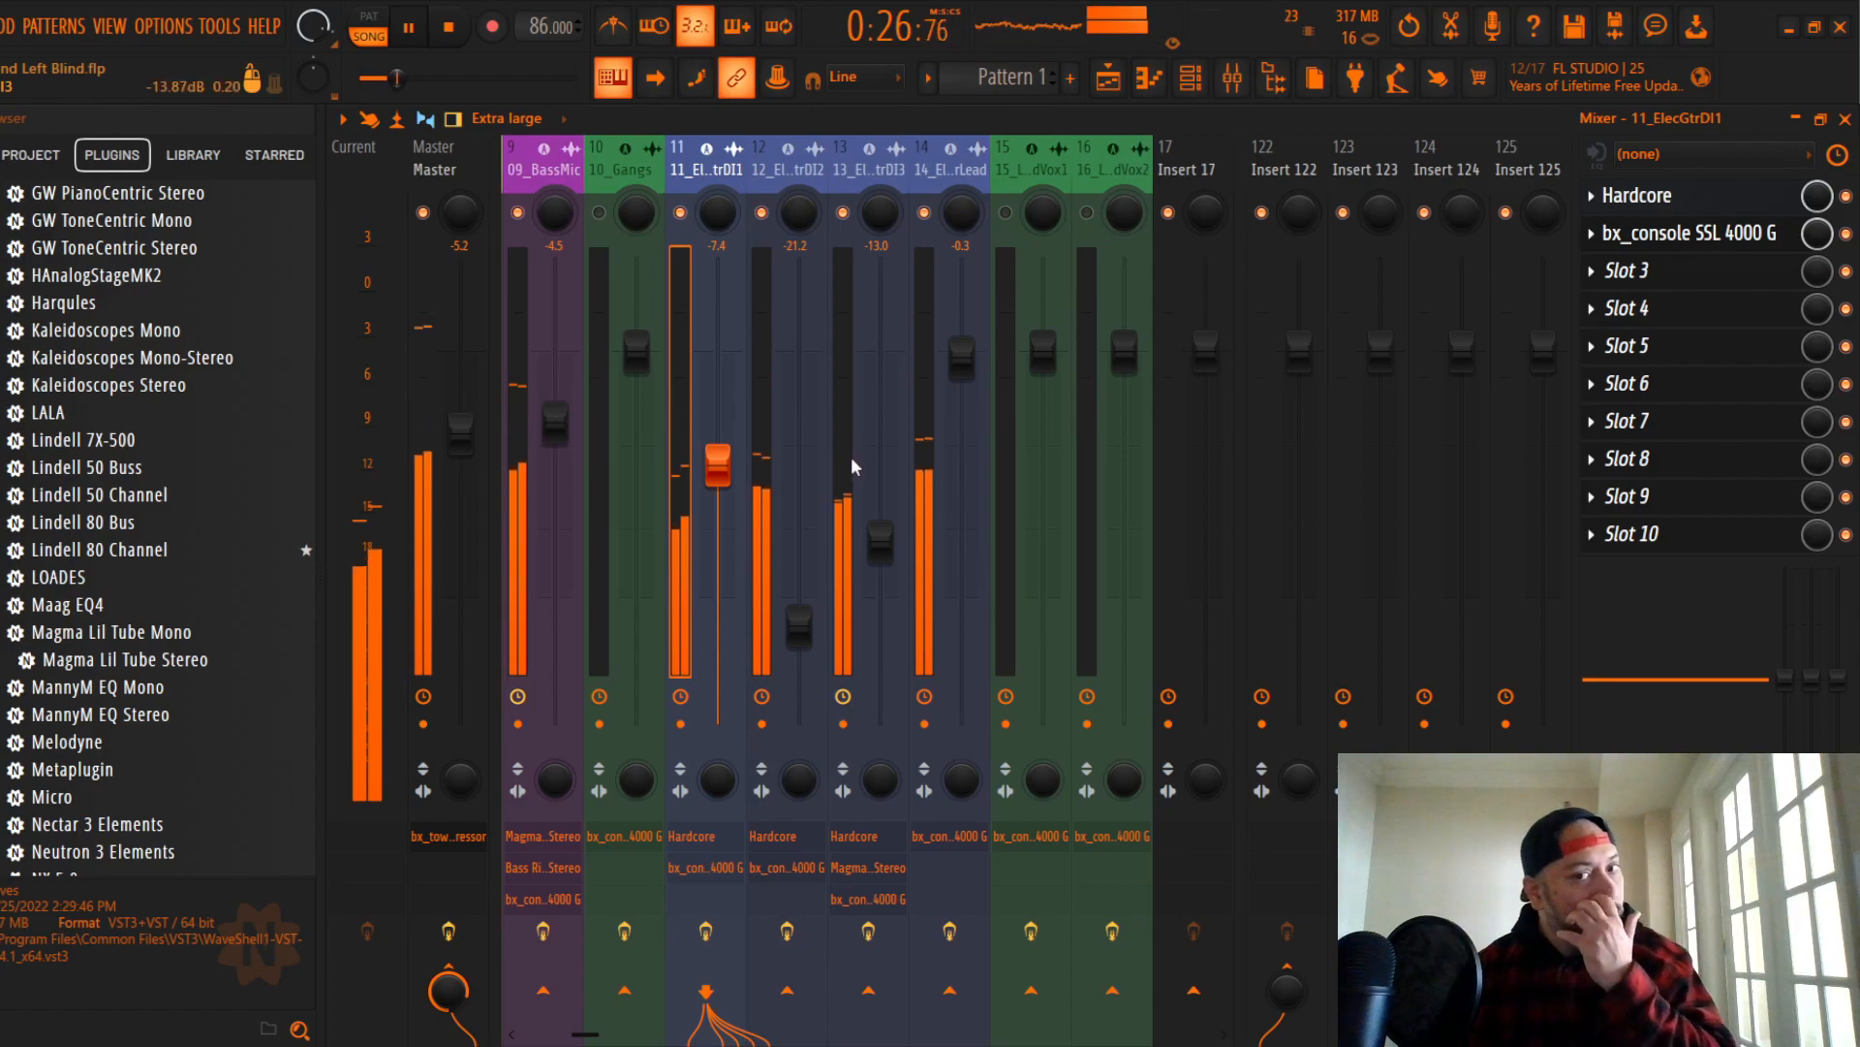
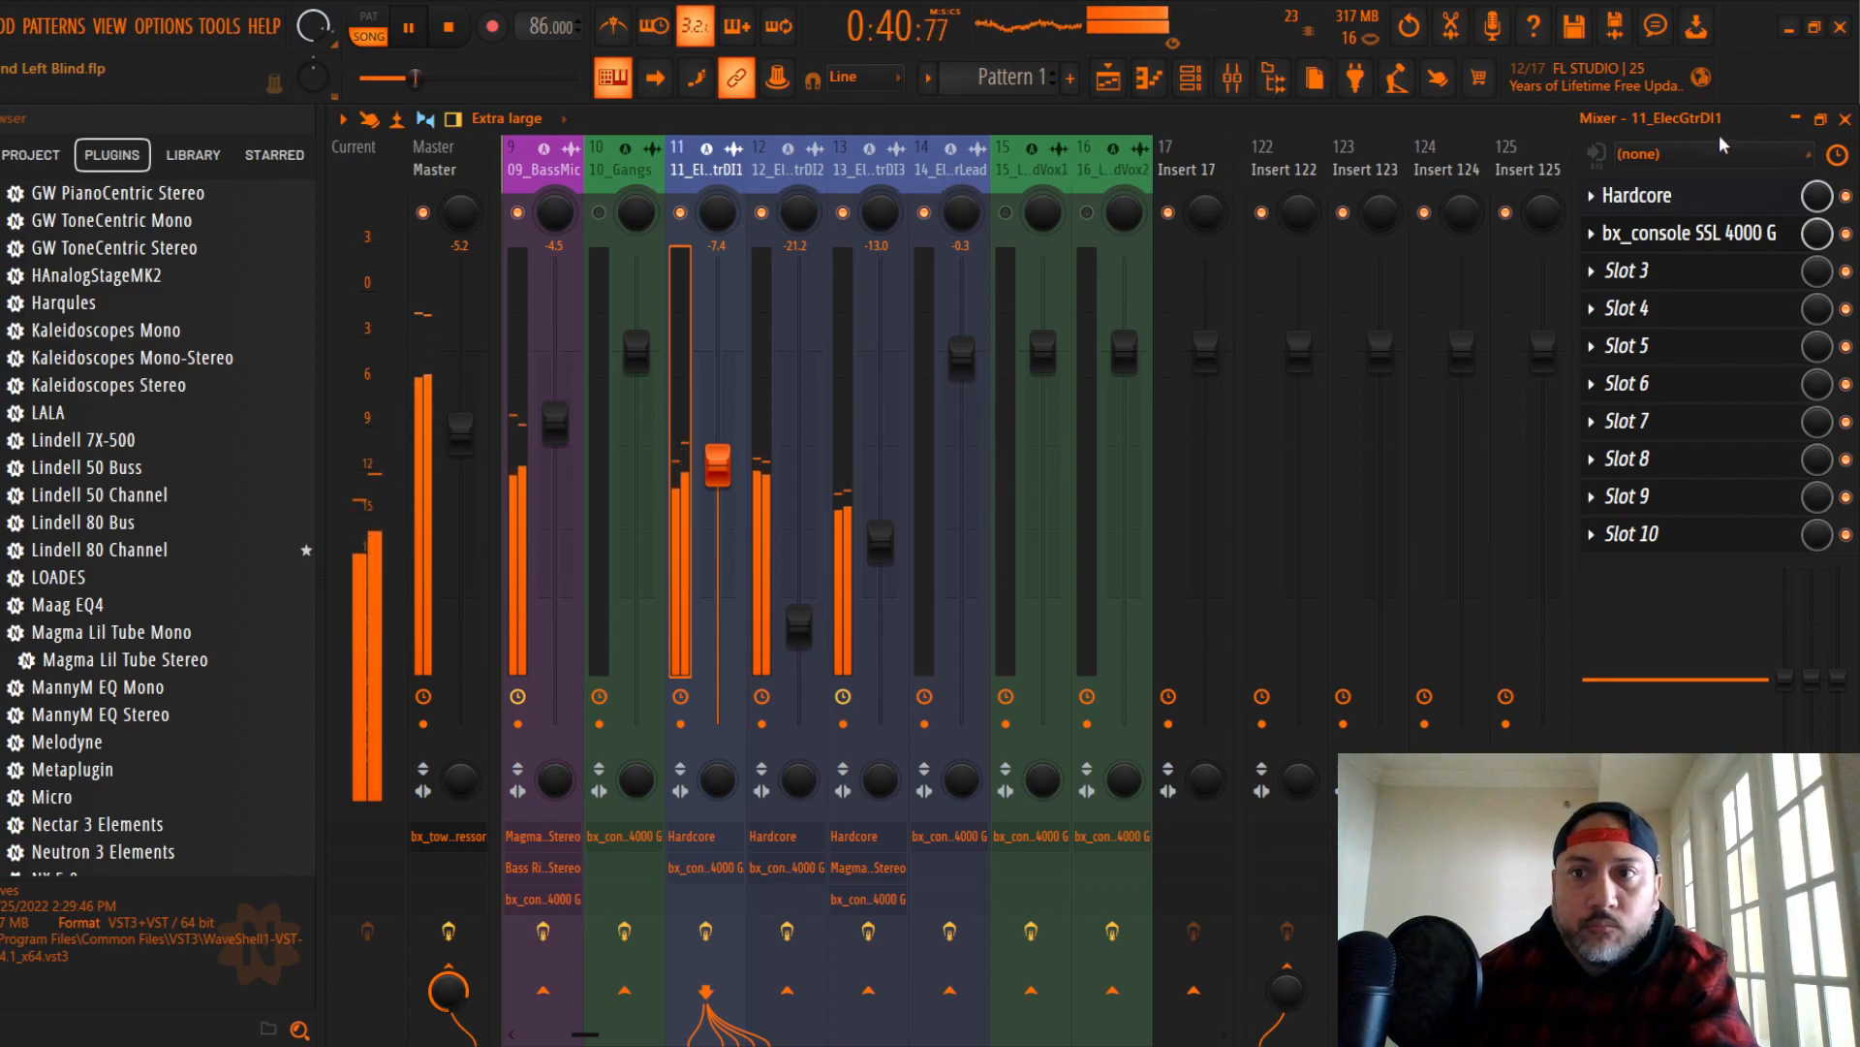
left_click(1843, 120)
scroll(974, 254, "up", 2)
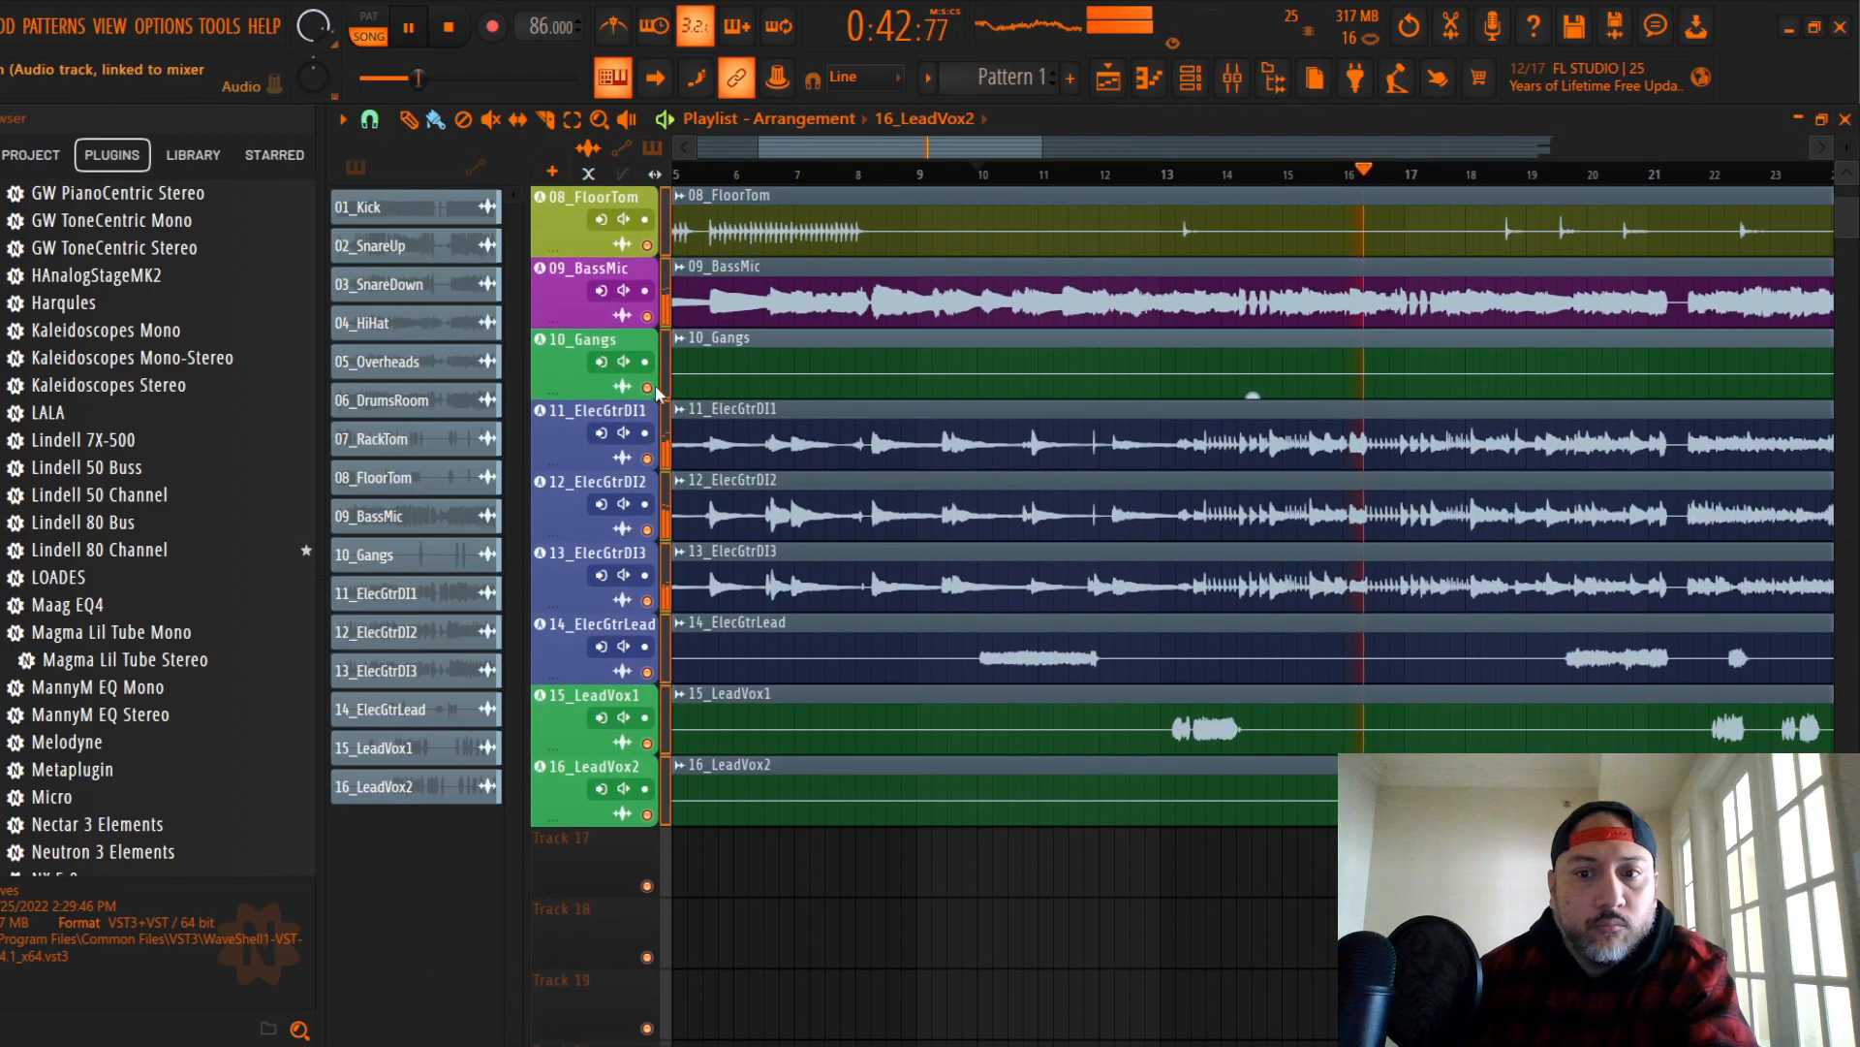
left_click_drag(974, 143, 1136, 141)
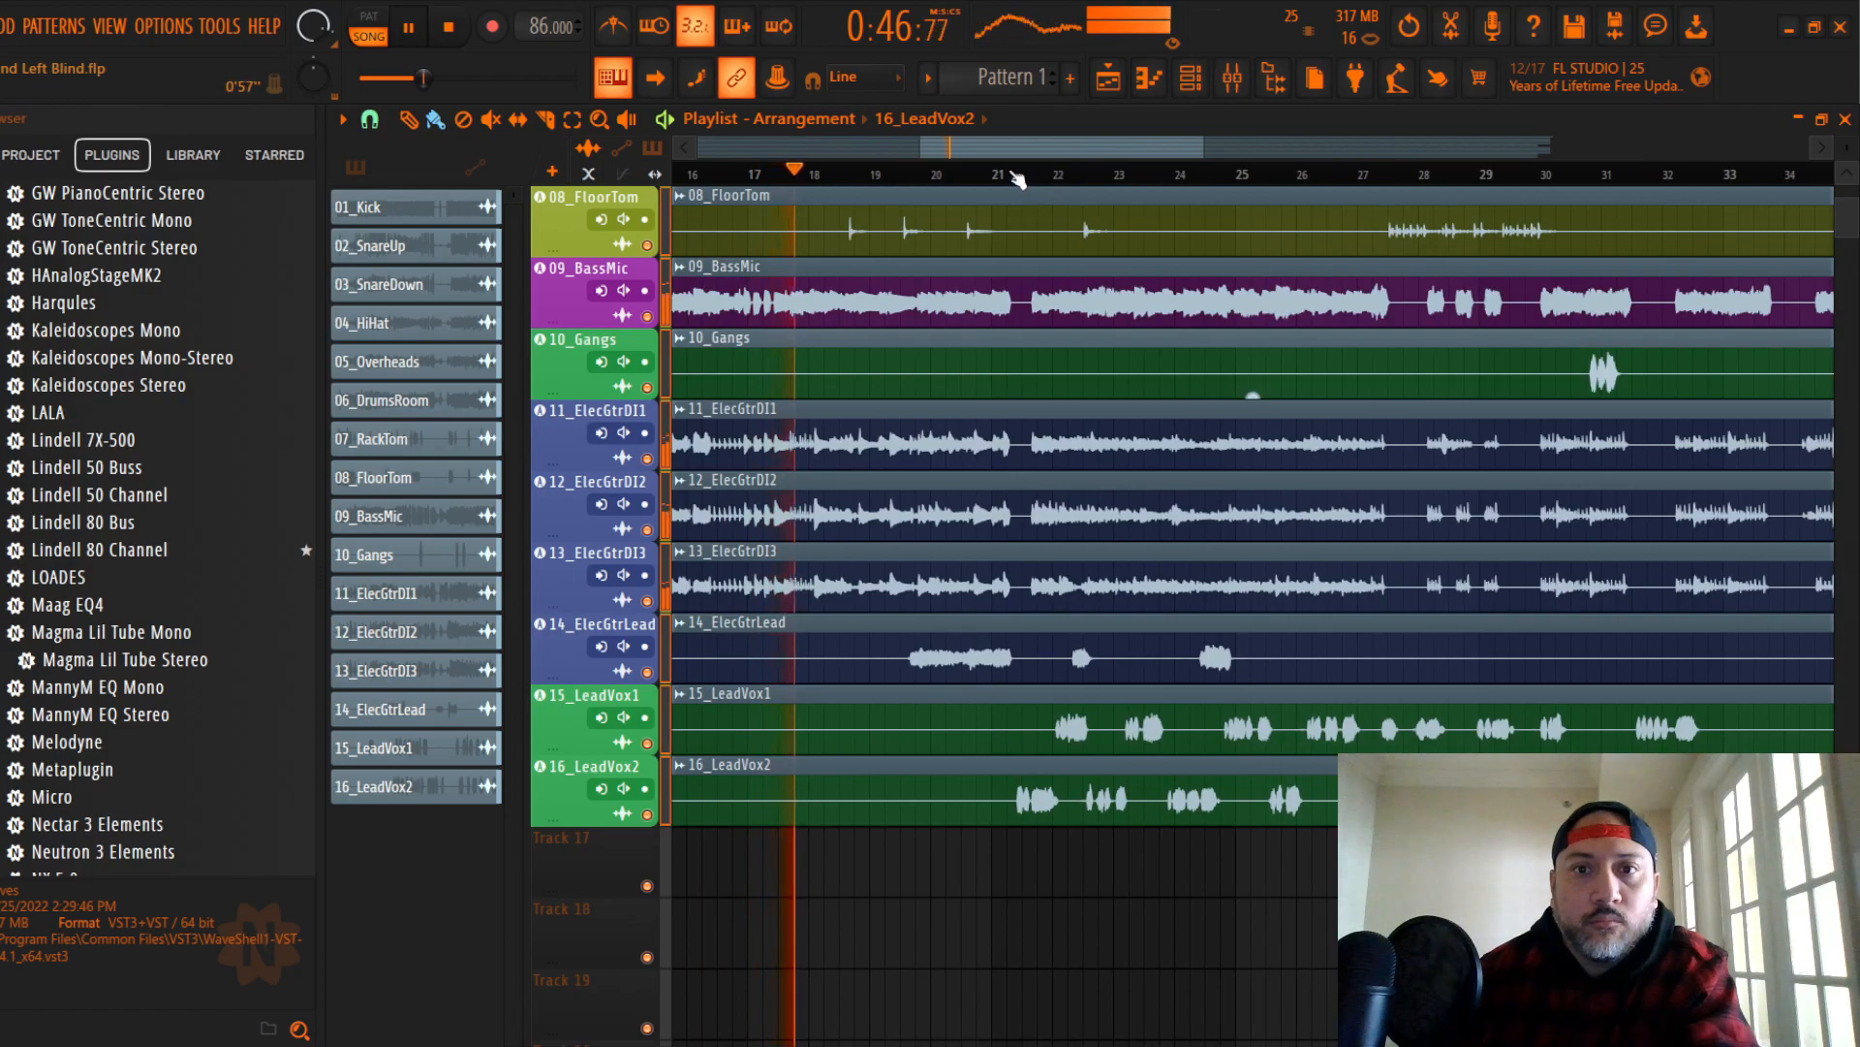
left_click(1003, 175)
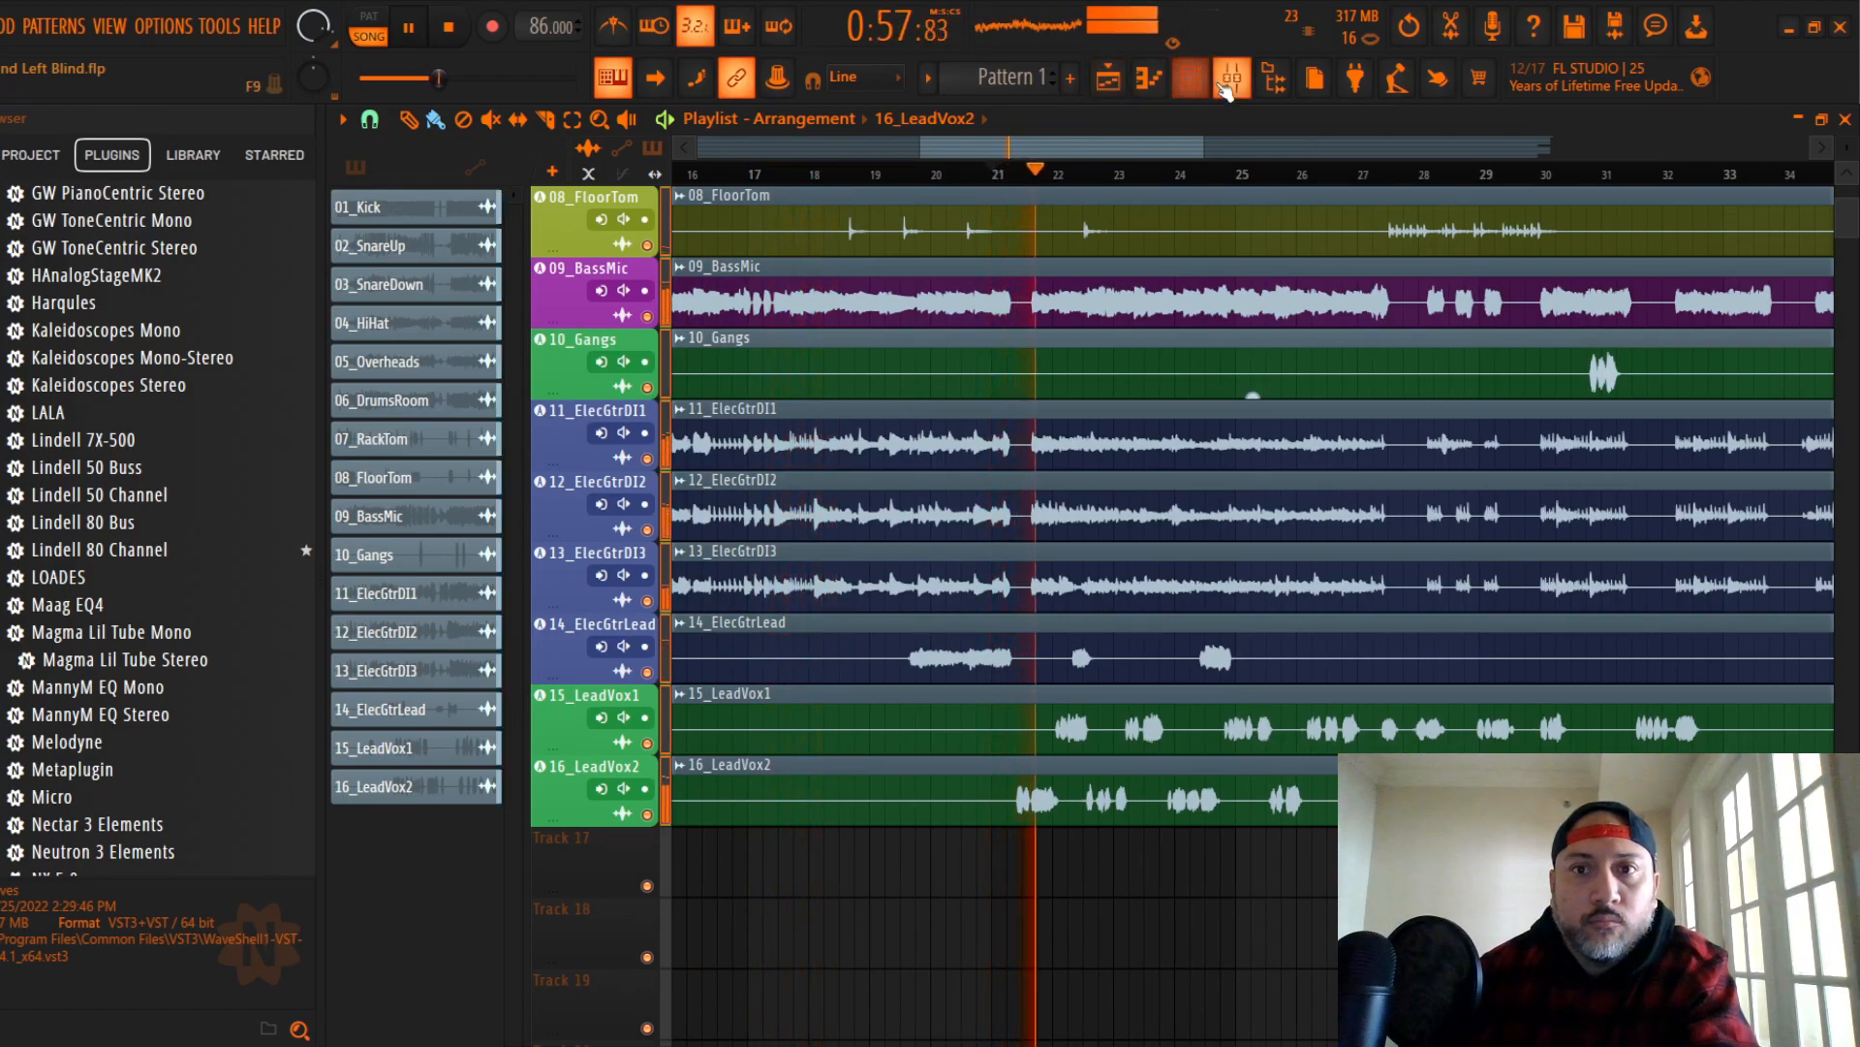
Step: Return to the mixer, then unmute, select and solo the 15_LeadVox1 channel
left_click(1232, 78)
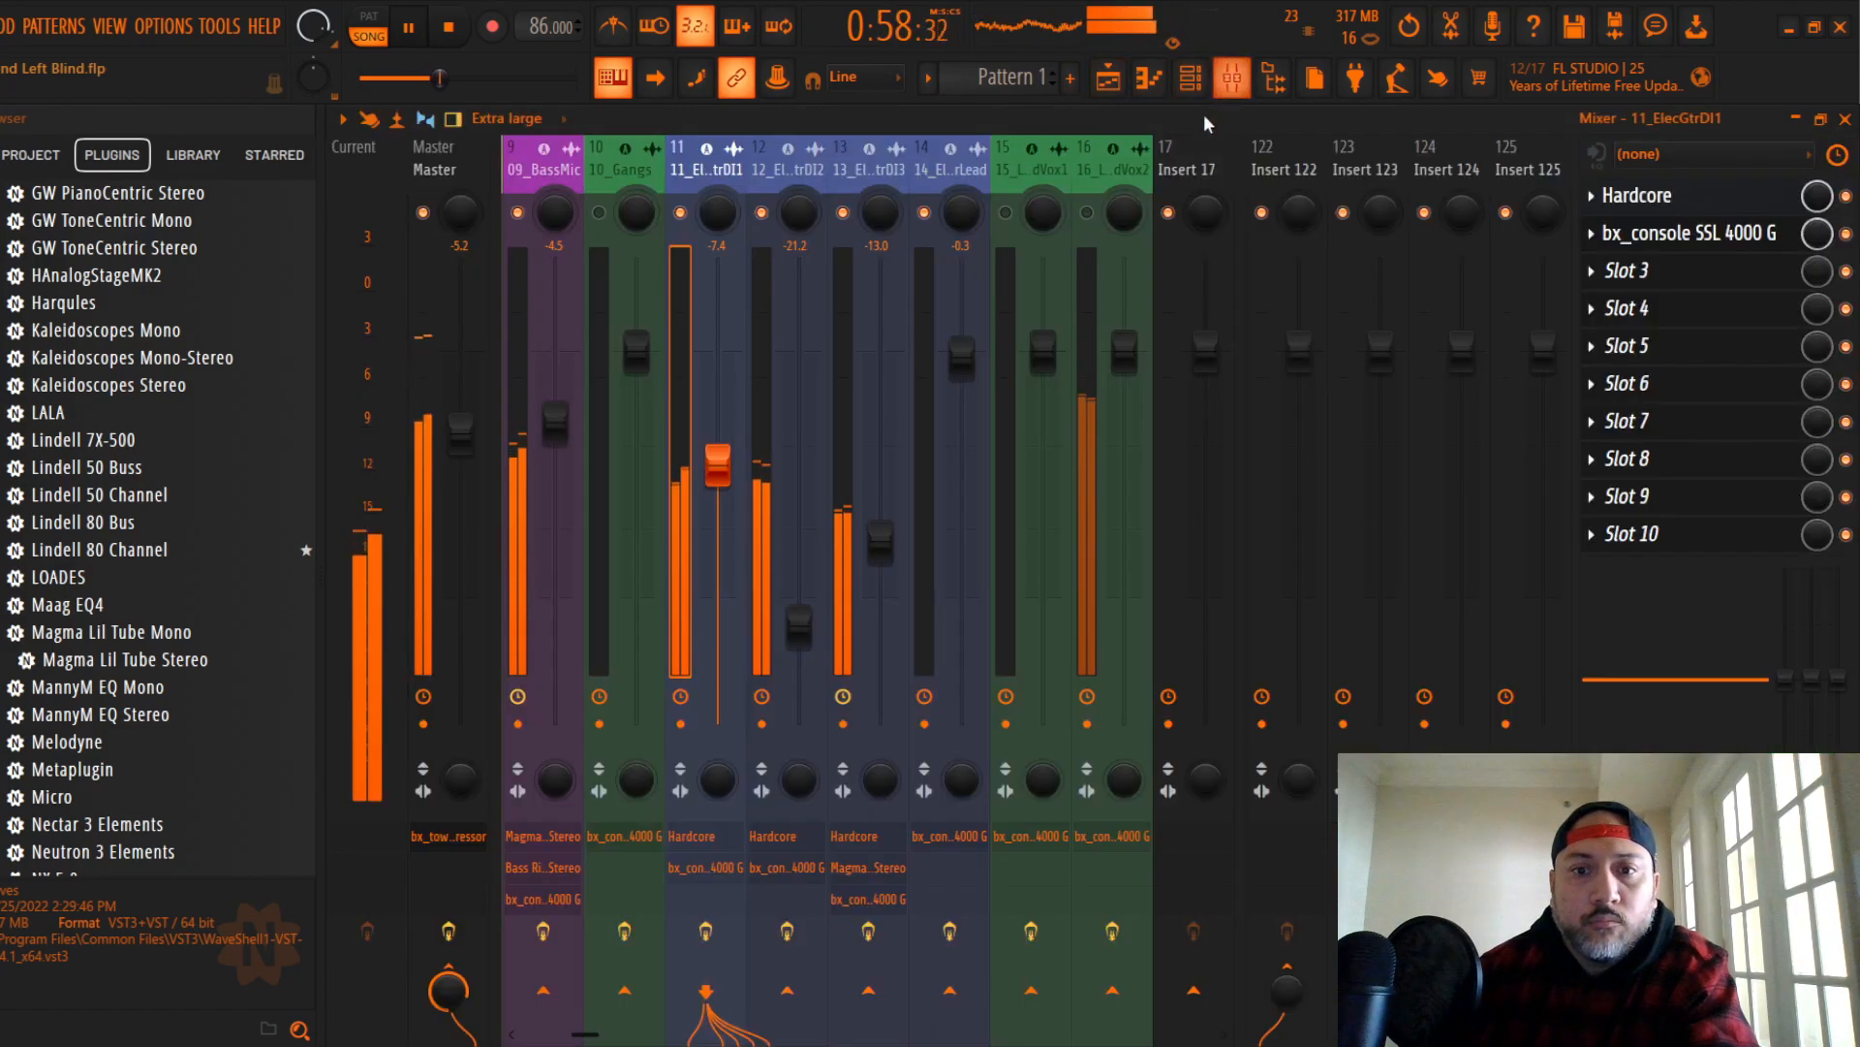
left_click(1006, 212)
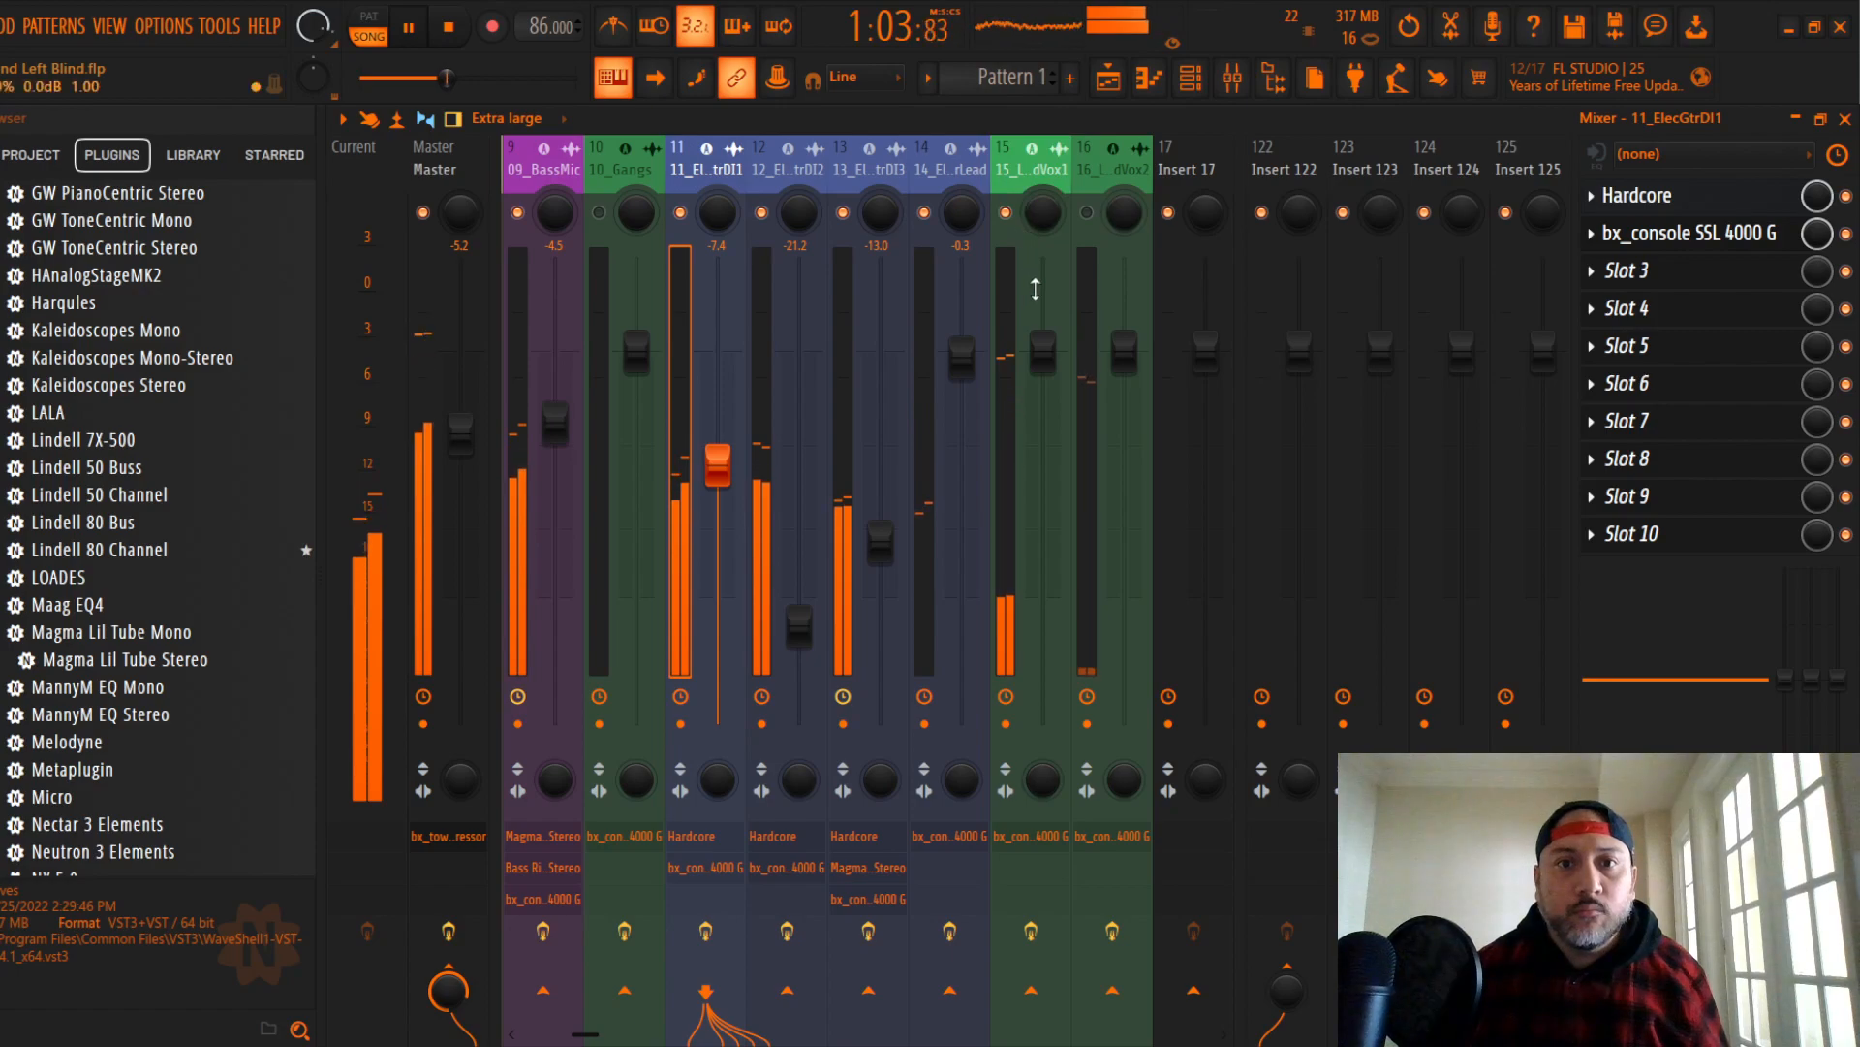
left_click(1024, 235)
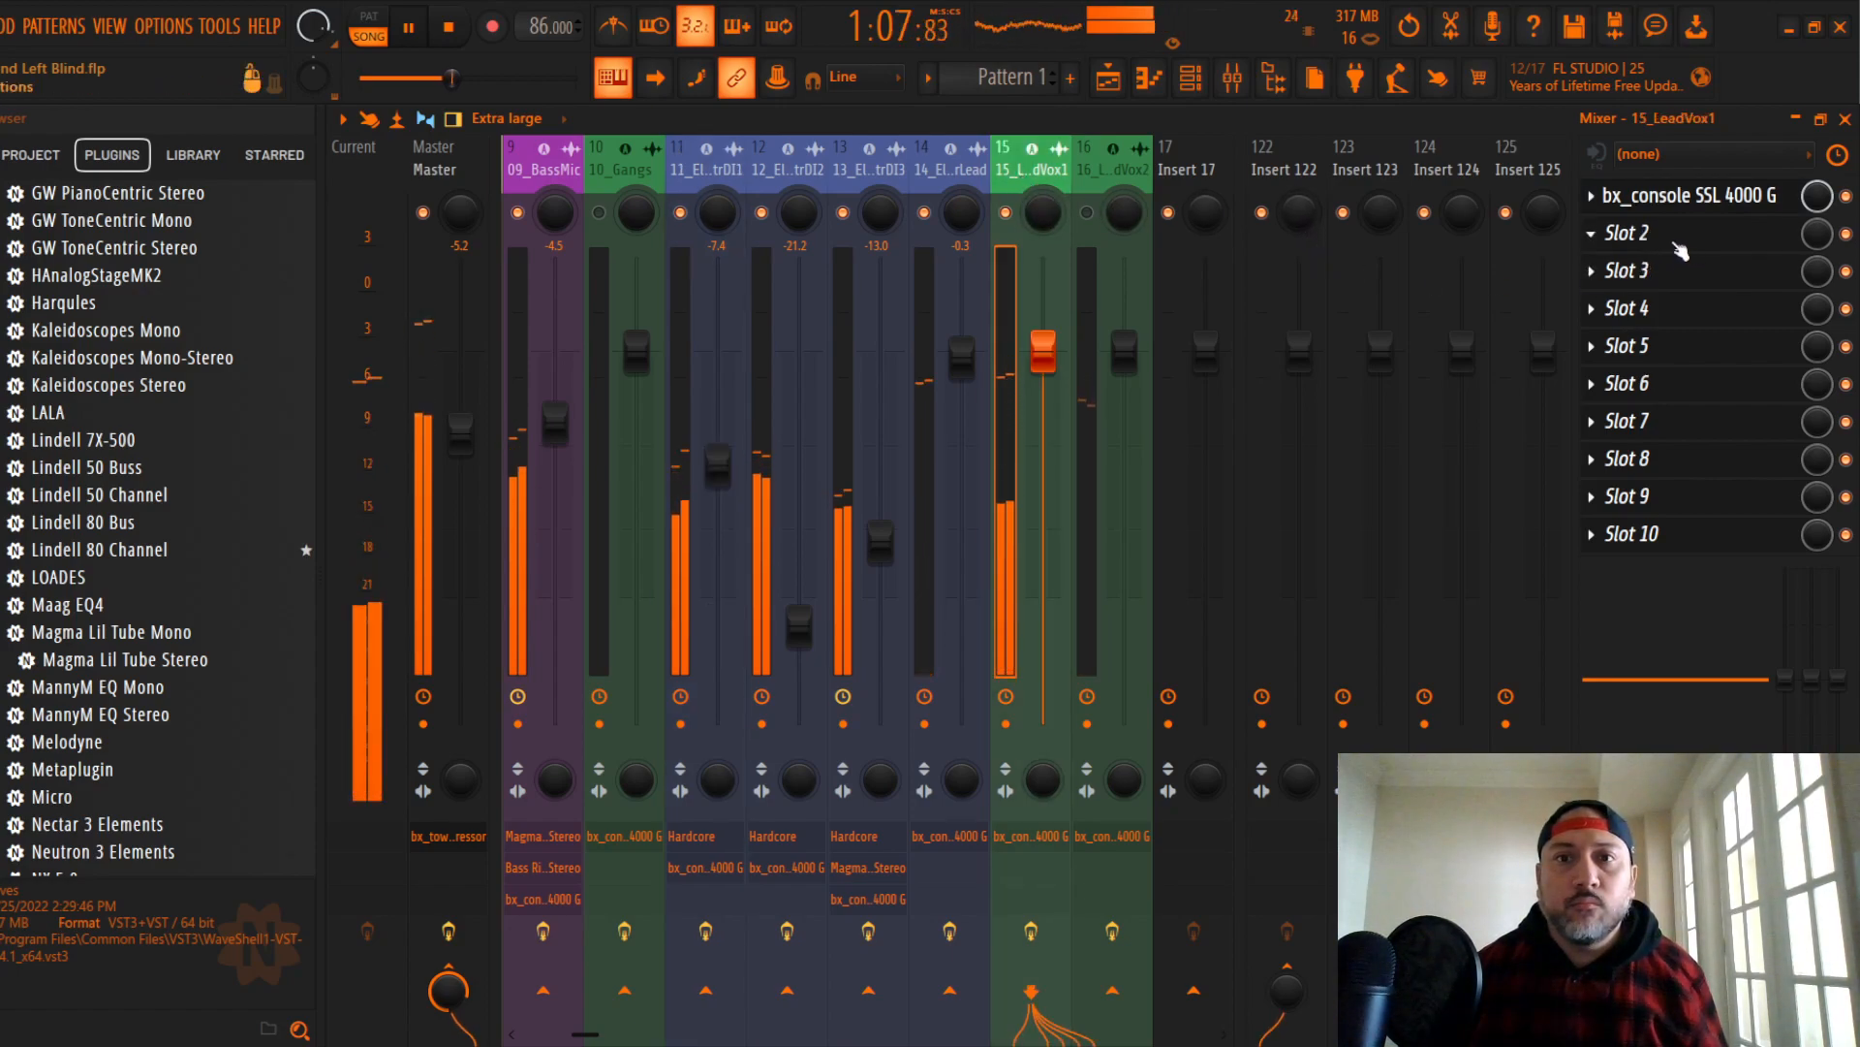
right_click(1008, 213)
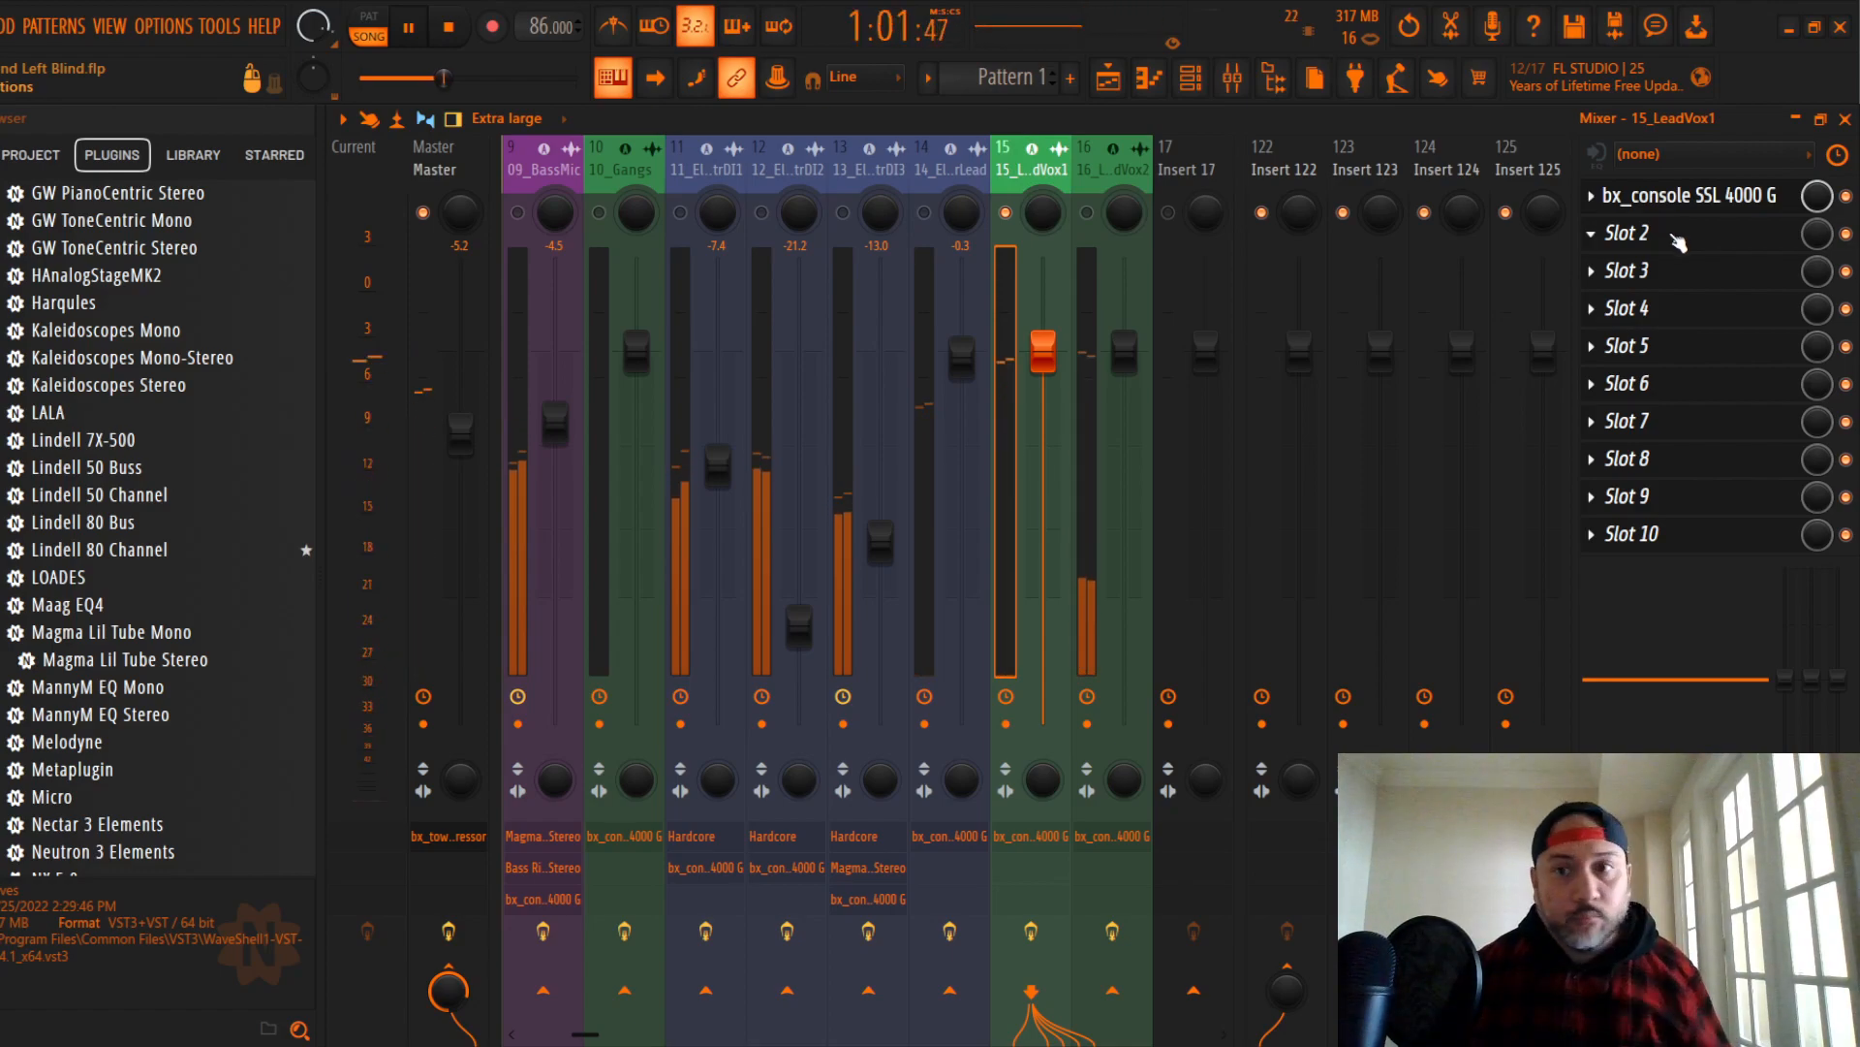
Step: Add LuxeVerb to 15_LeadVox1 before the bx_console SSL 4000 G, load the Vocal Hall 1 preset and set its wet gain to -15.5
left_click(1678, 240)
left_click(1465, 417)
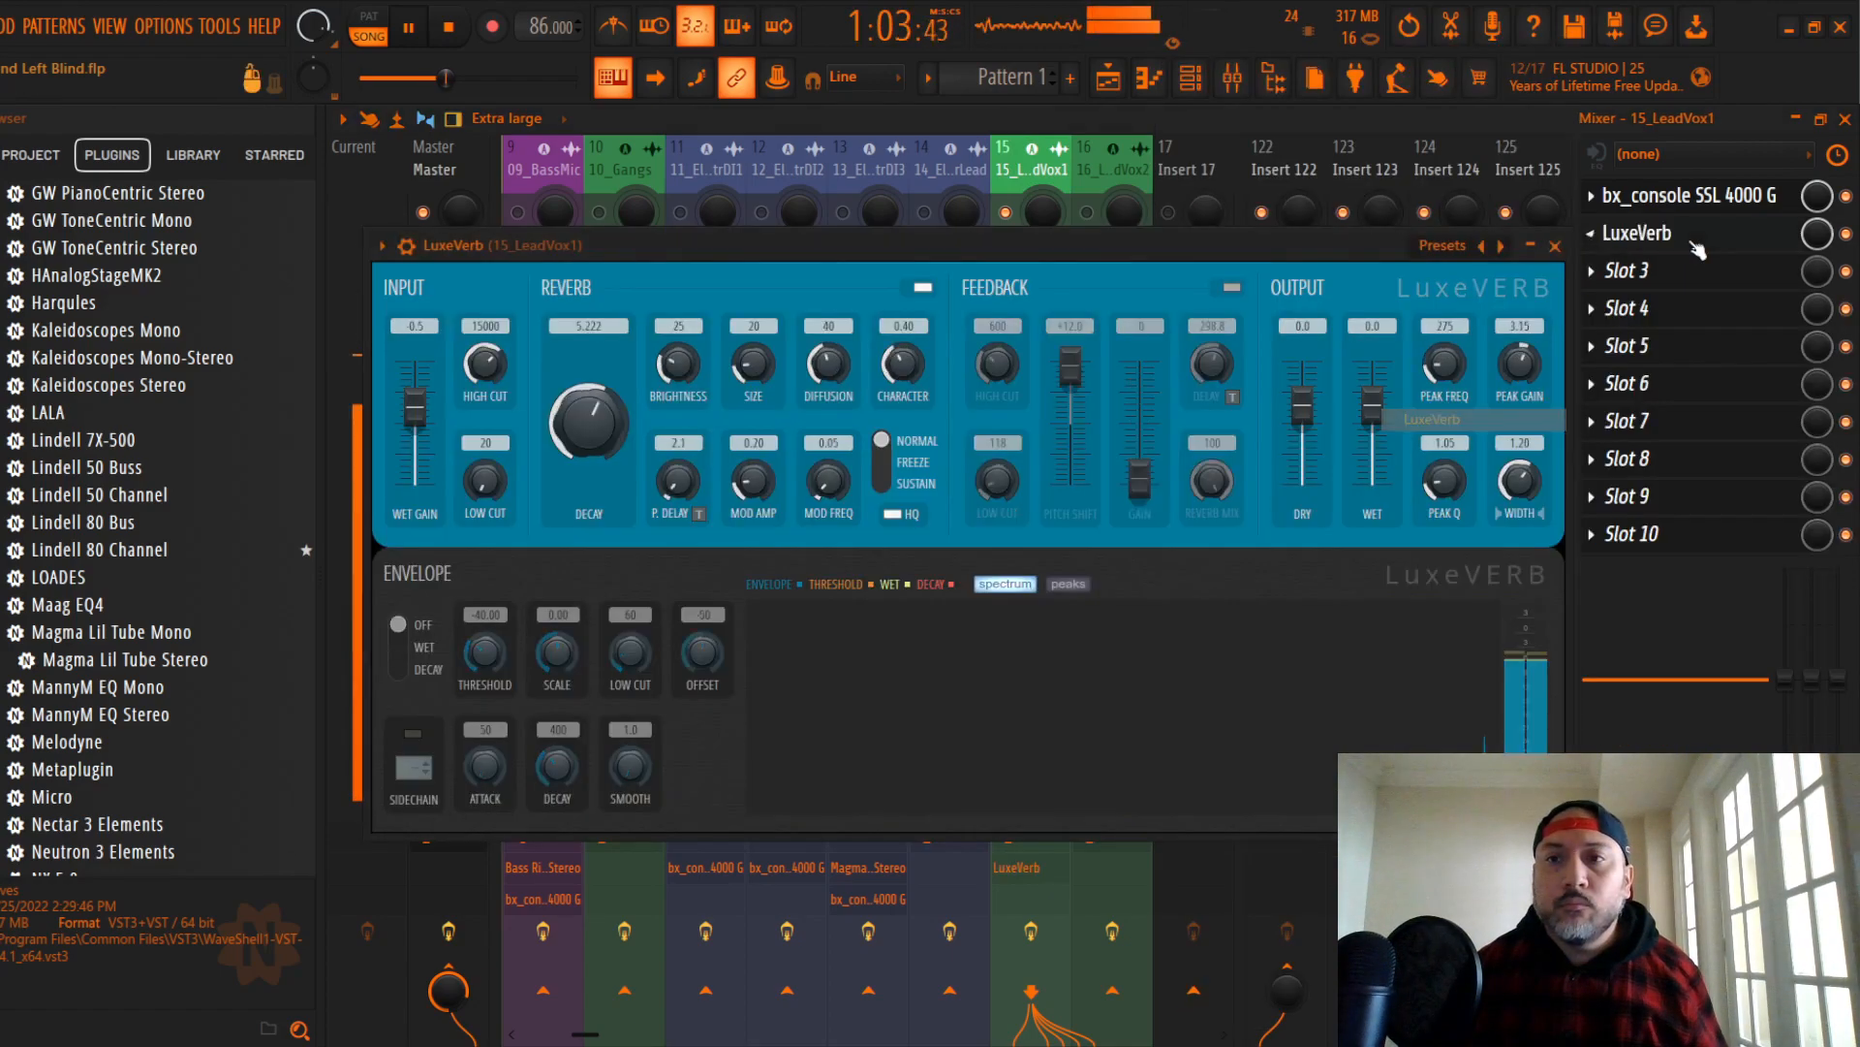
left_click(1443, 247)
left_click(1469, 701)
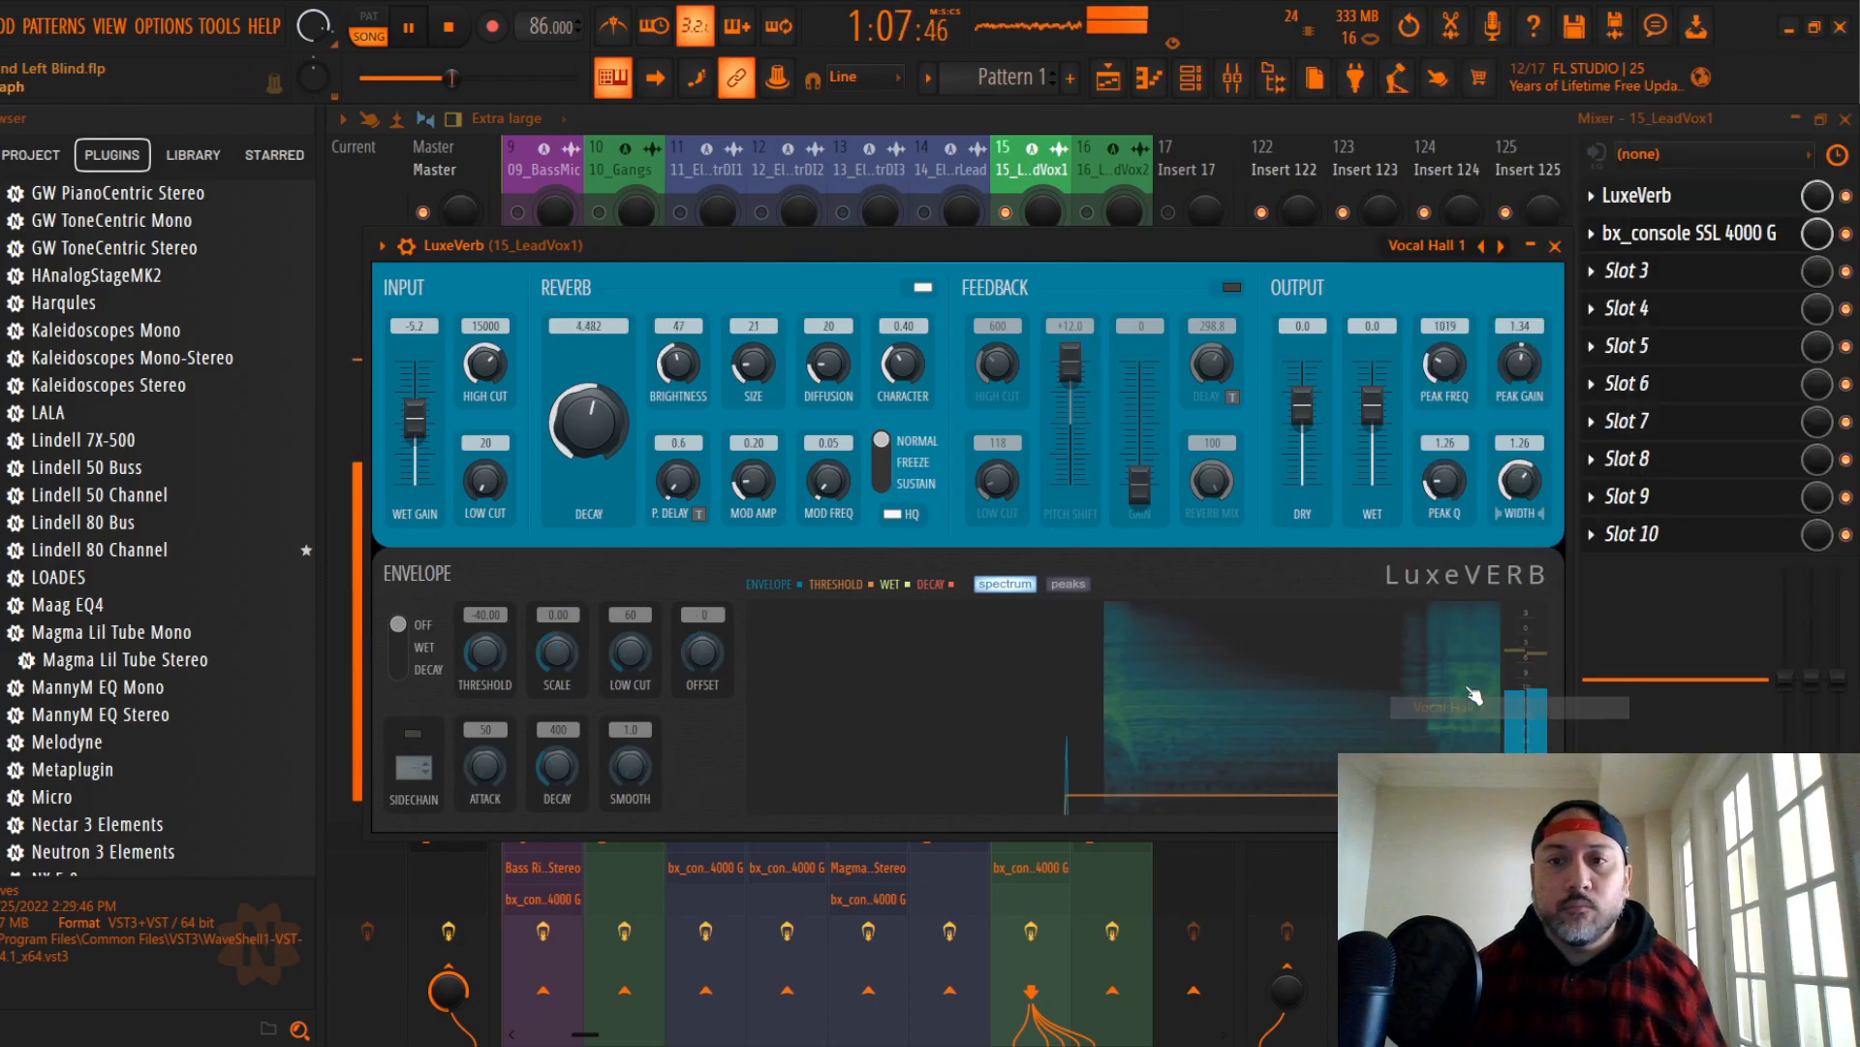
mouse_move(423, 438)
left_mouse_down()
mouse_move(423, 455)
mouse_move(415, 442)
left_mouse_up()
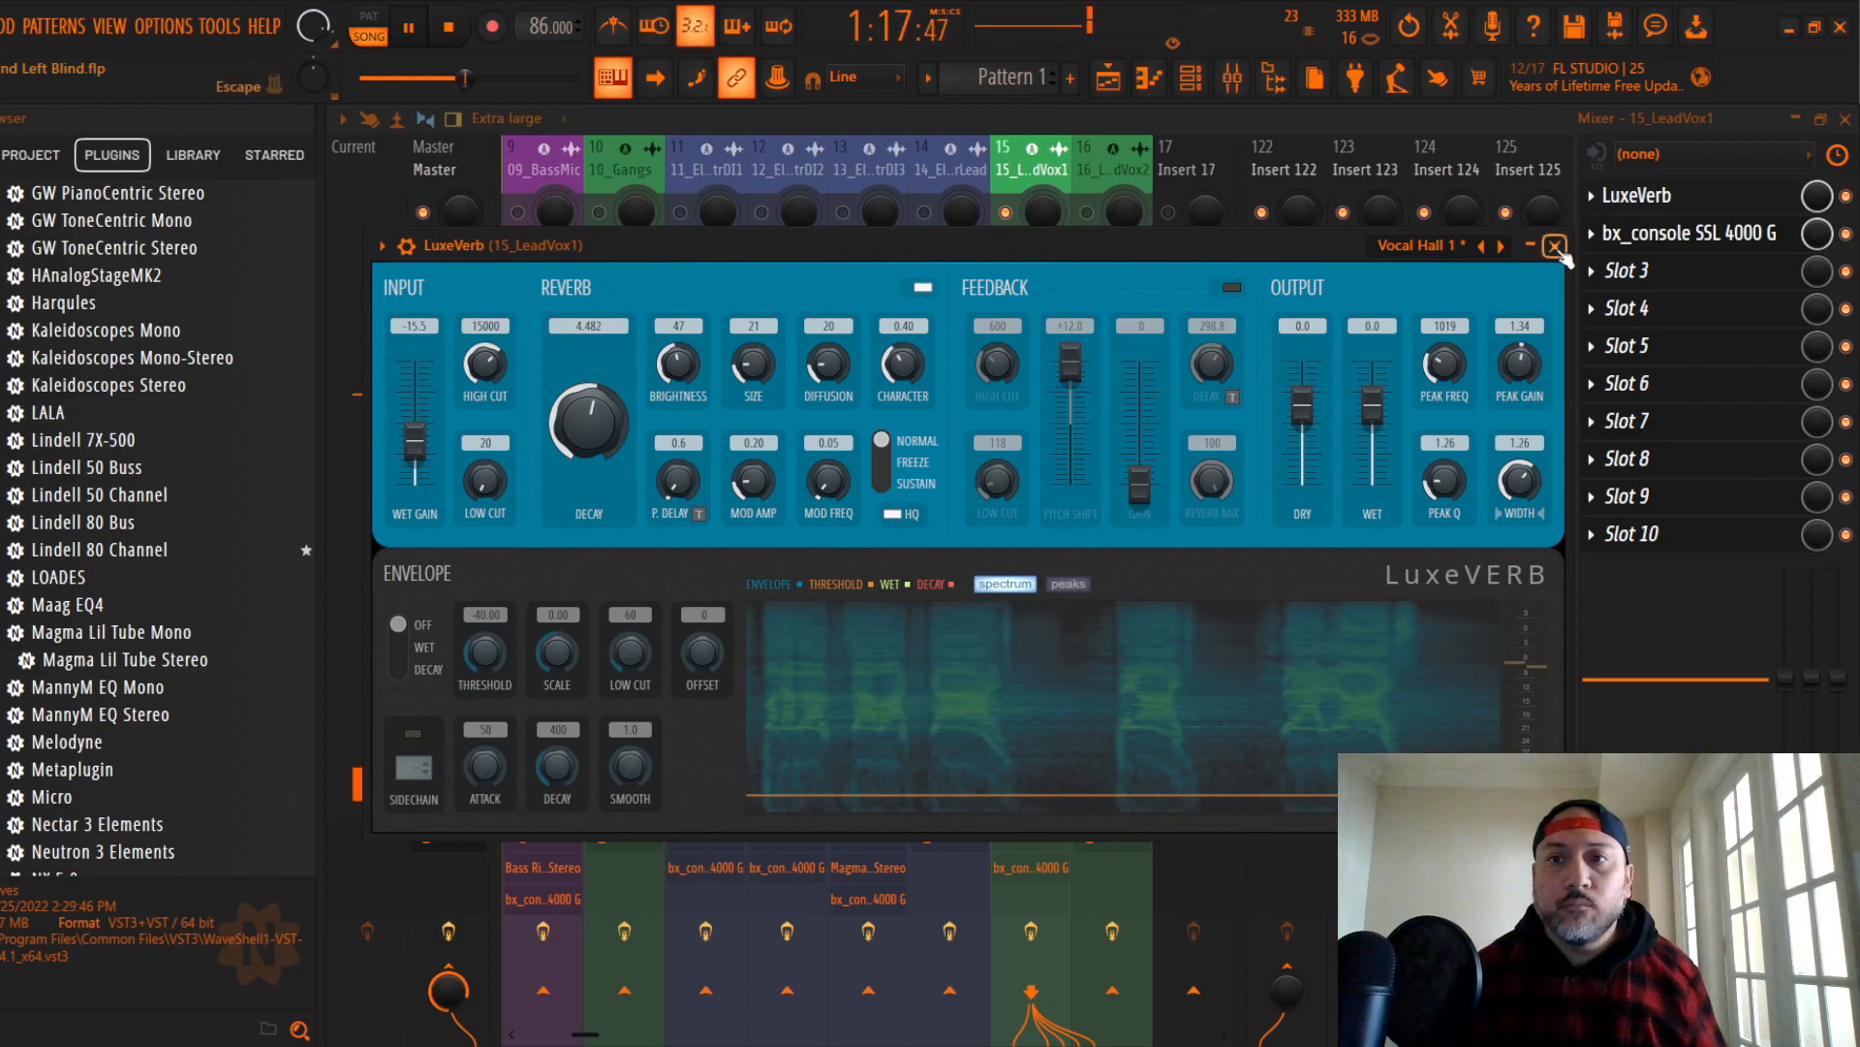
left_click(1556, 245)
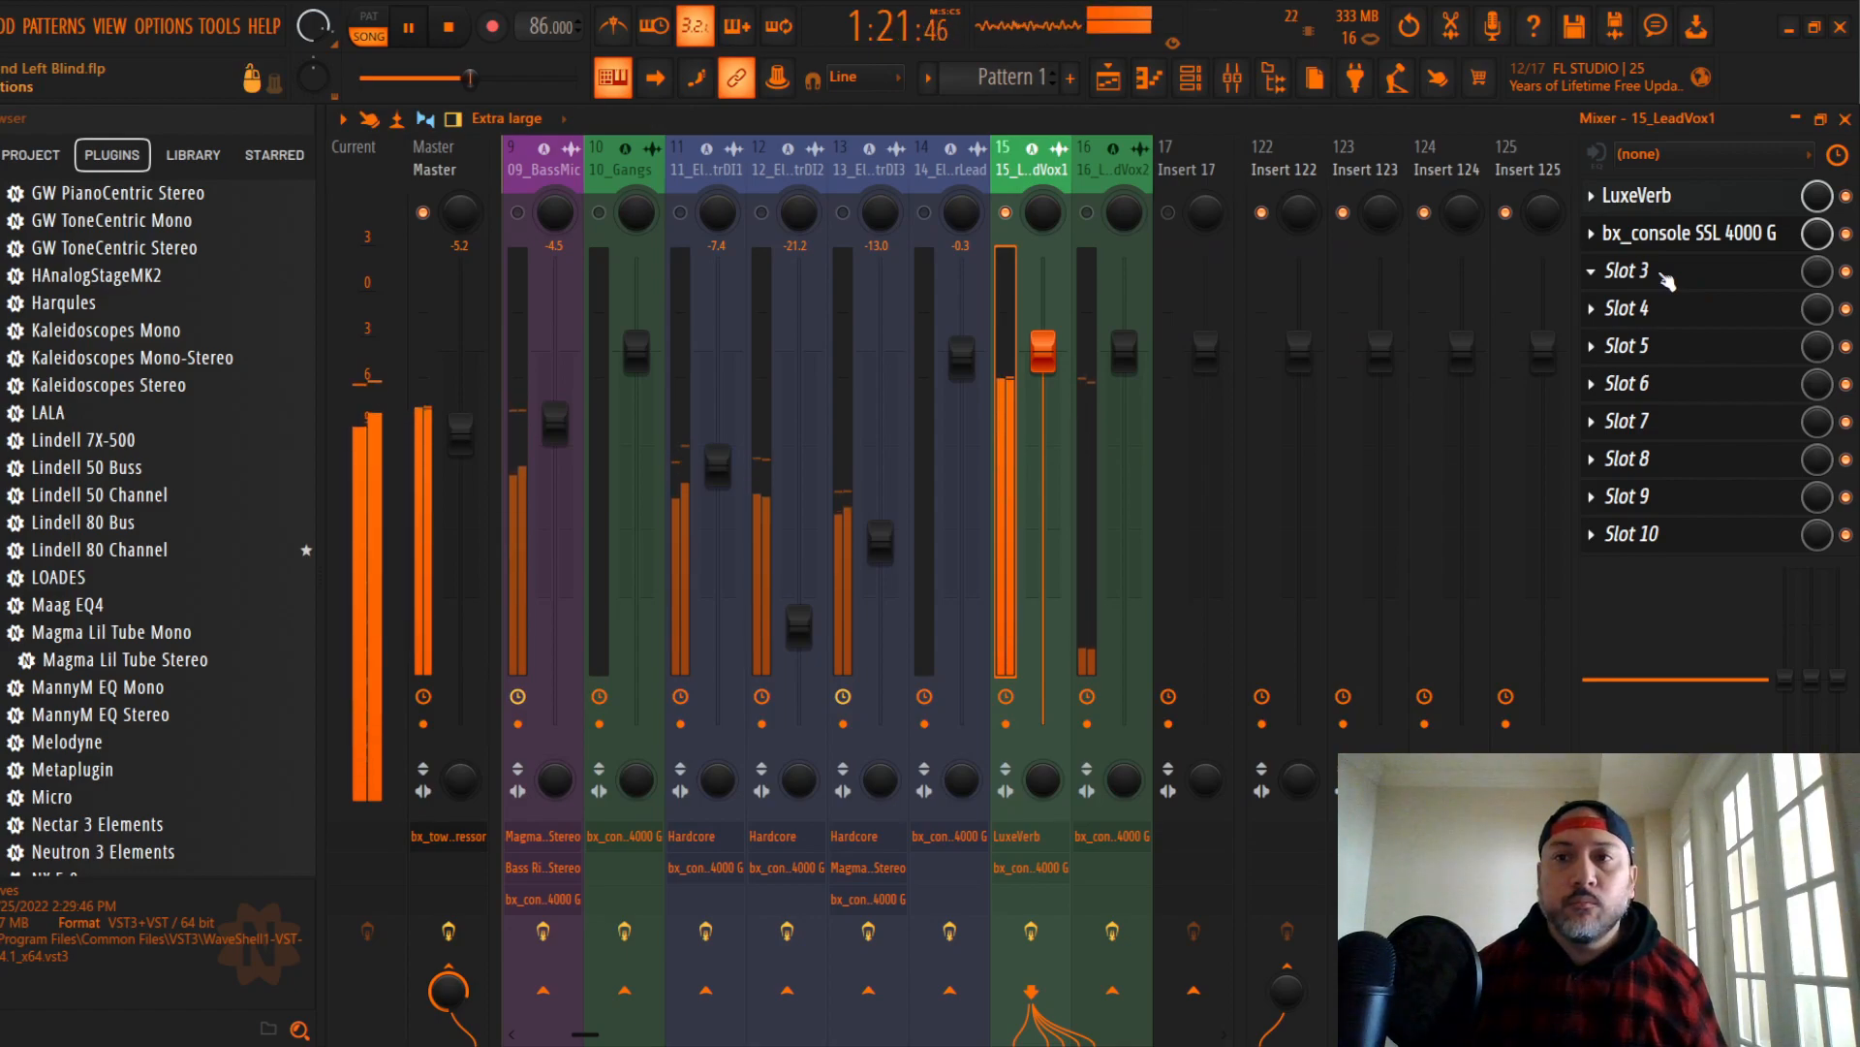
Step: Add Fruity Delay 3 to 15_LeadVox1 and place it between LuxeVerb and the bx_console SSL 4000 G
left_click(1665, 276)
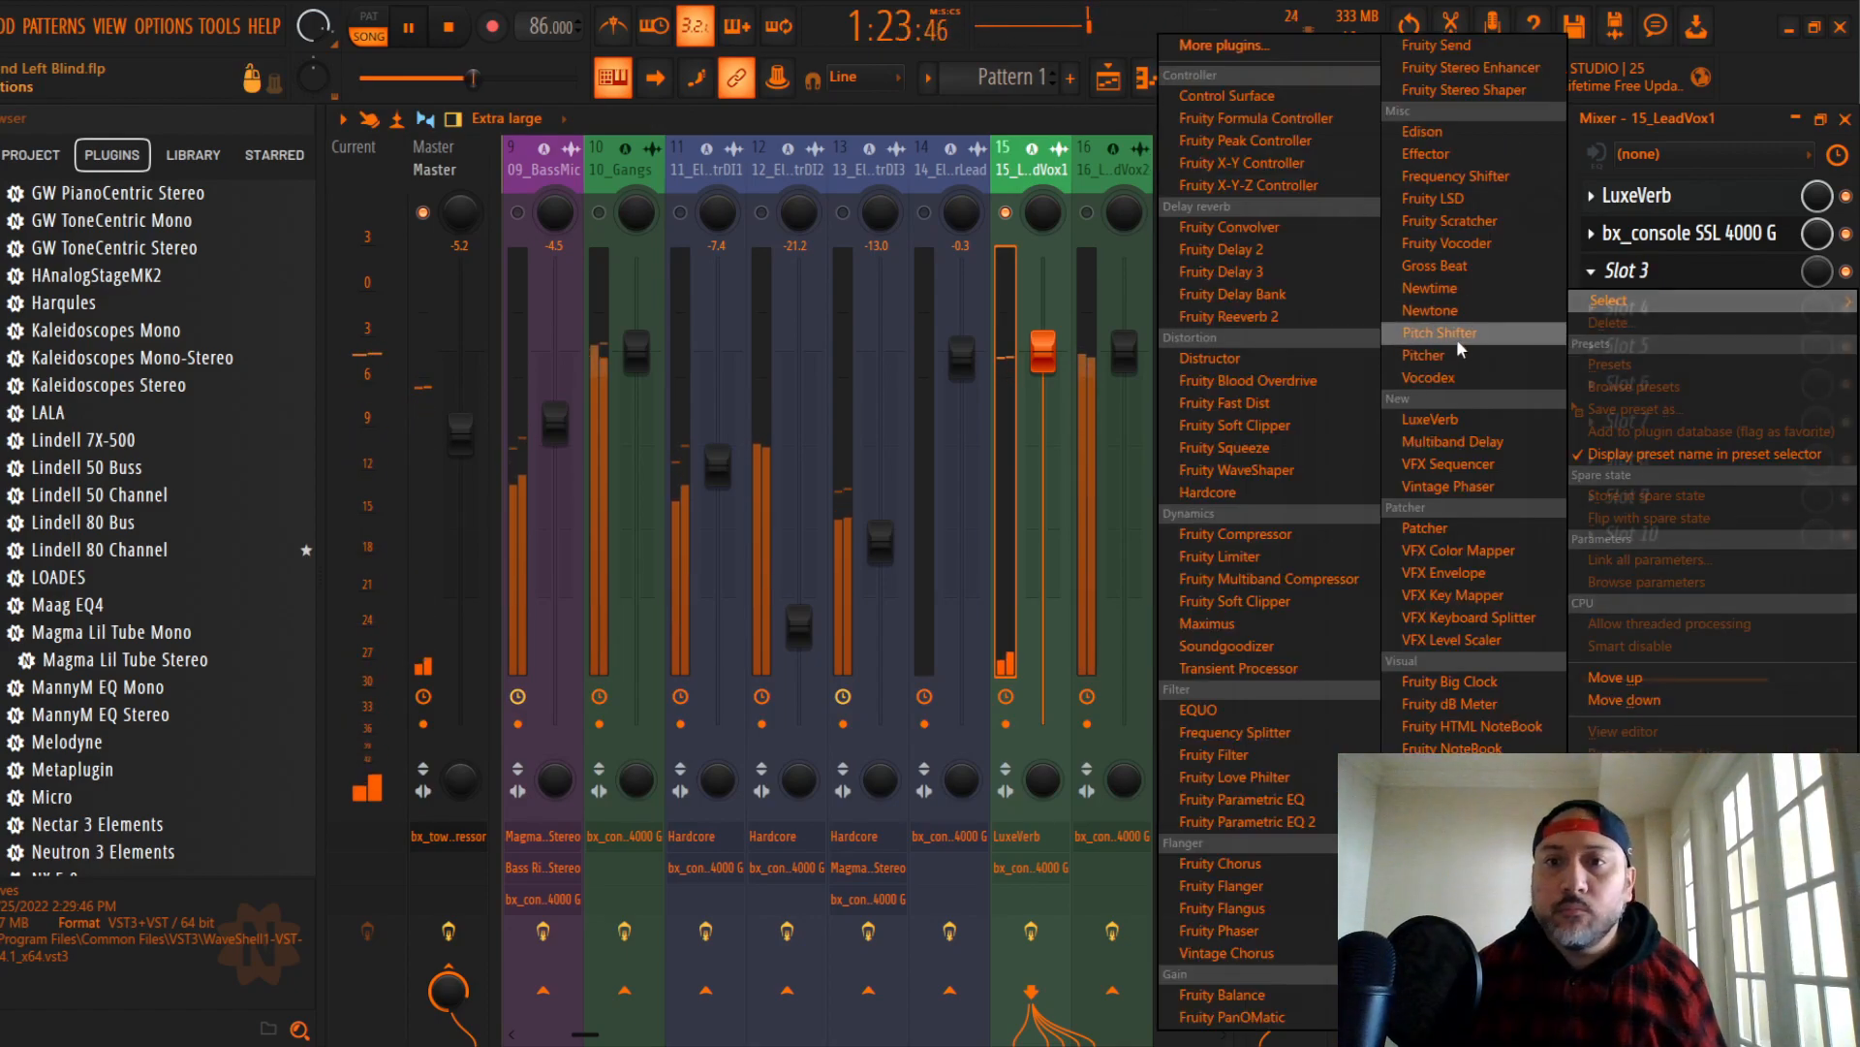
left_click(1219, 272)
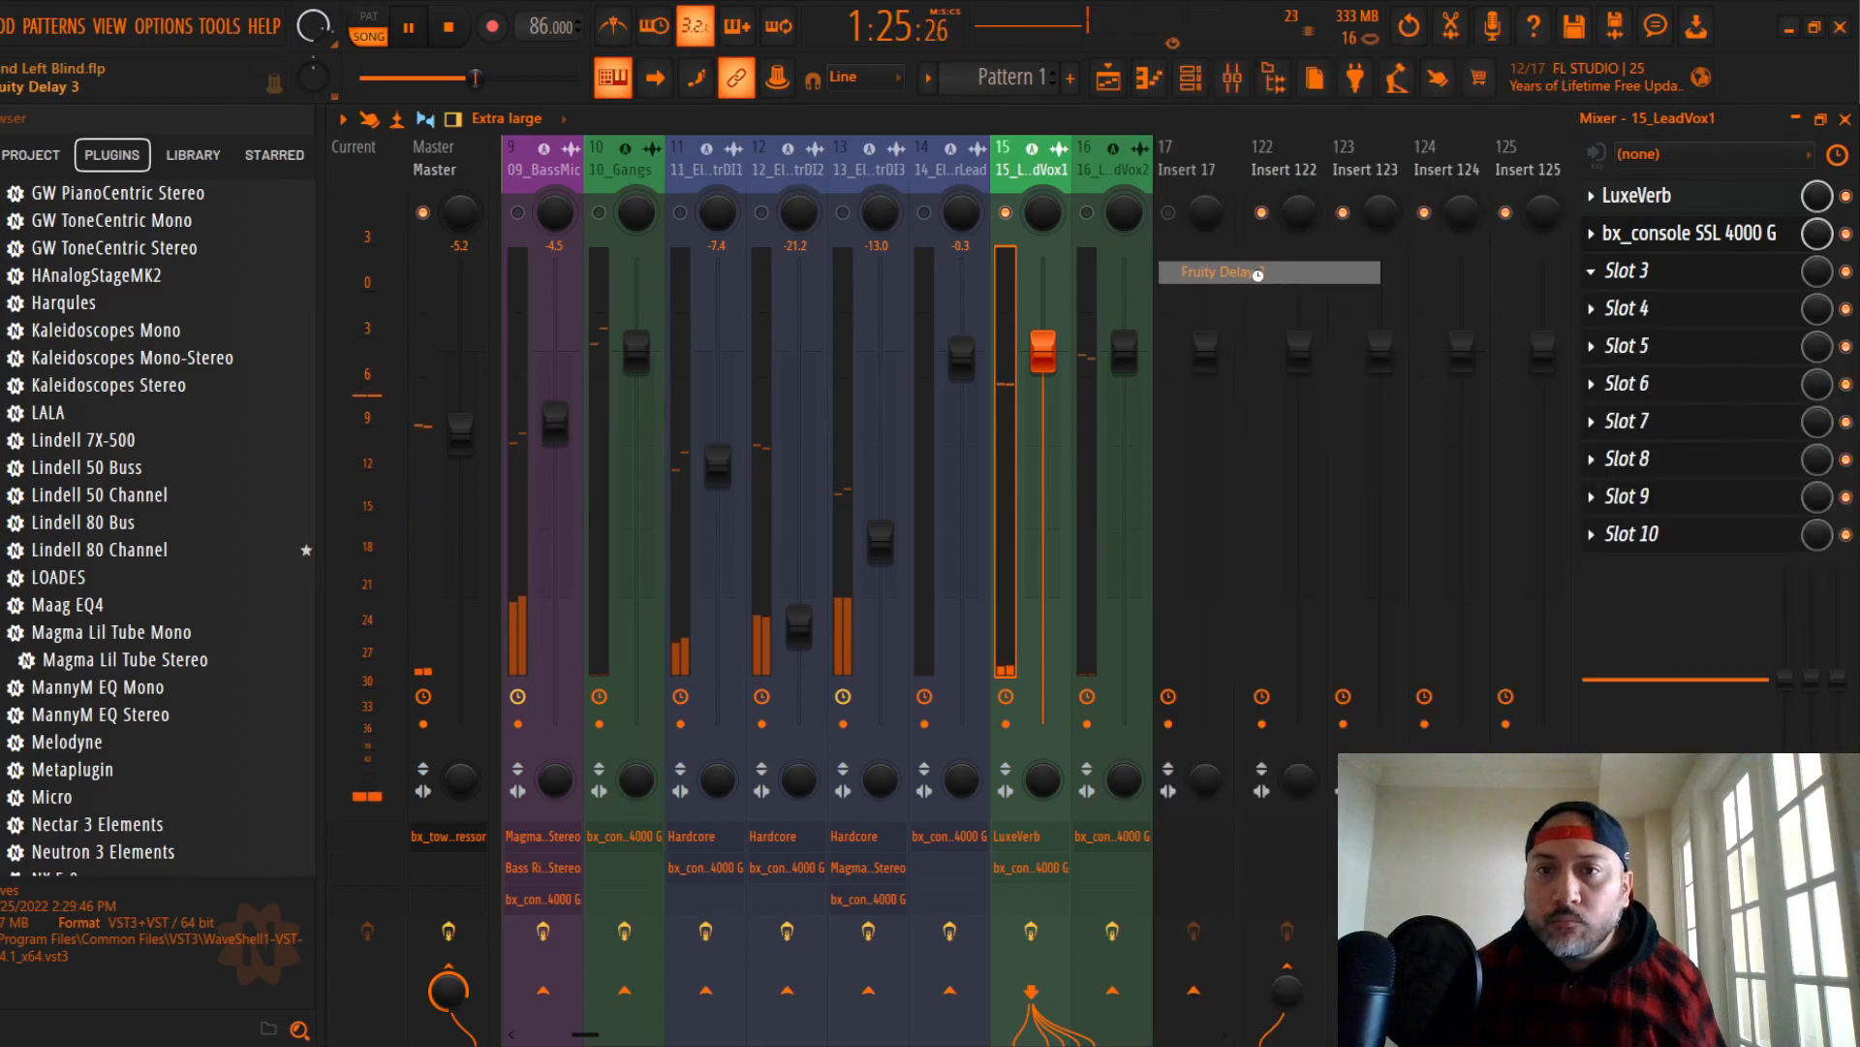
left_click_drag(1691, 280, 1691, 234)
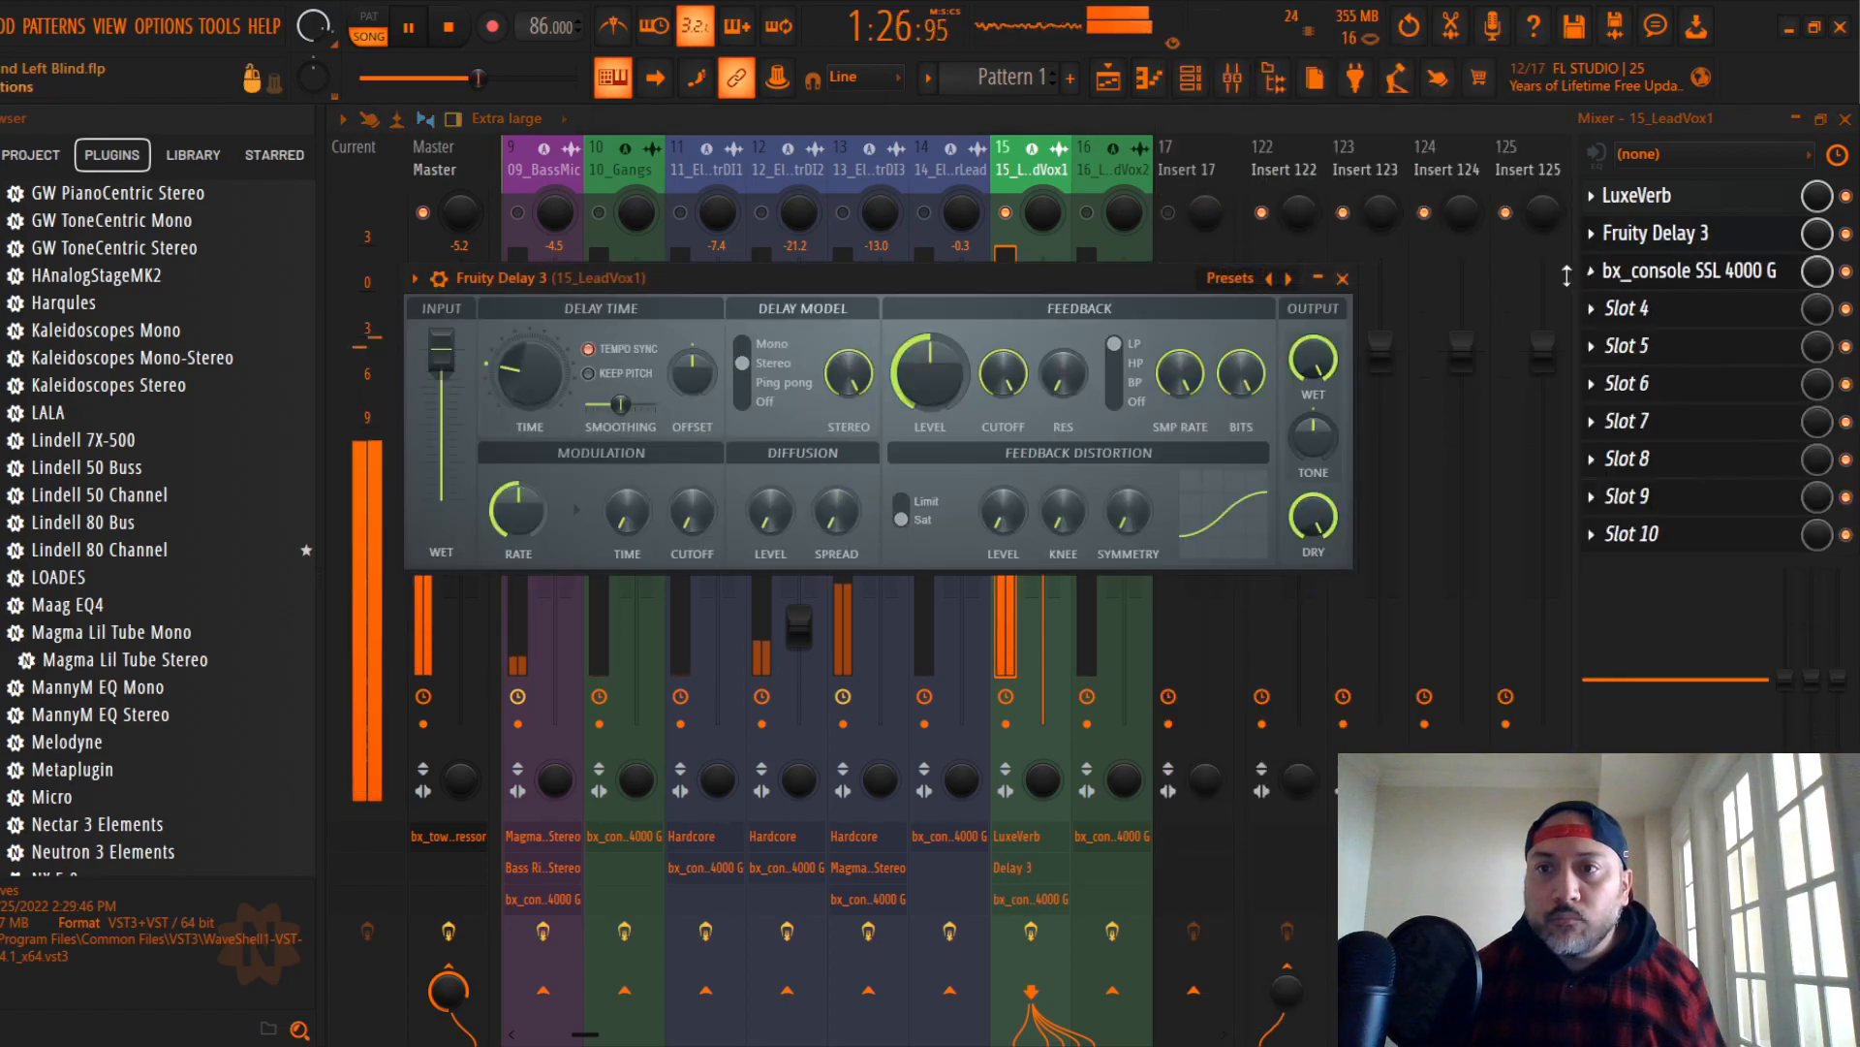
Step: Load the Ping pong preset in Fruity Delay 3 on 15_LeadVox1 and reduce its wet output
left_click(1232, 279)
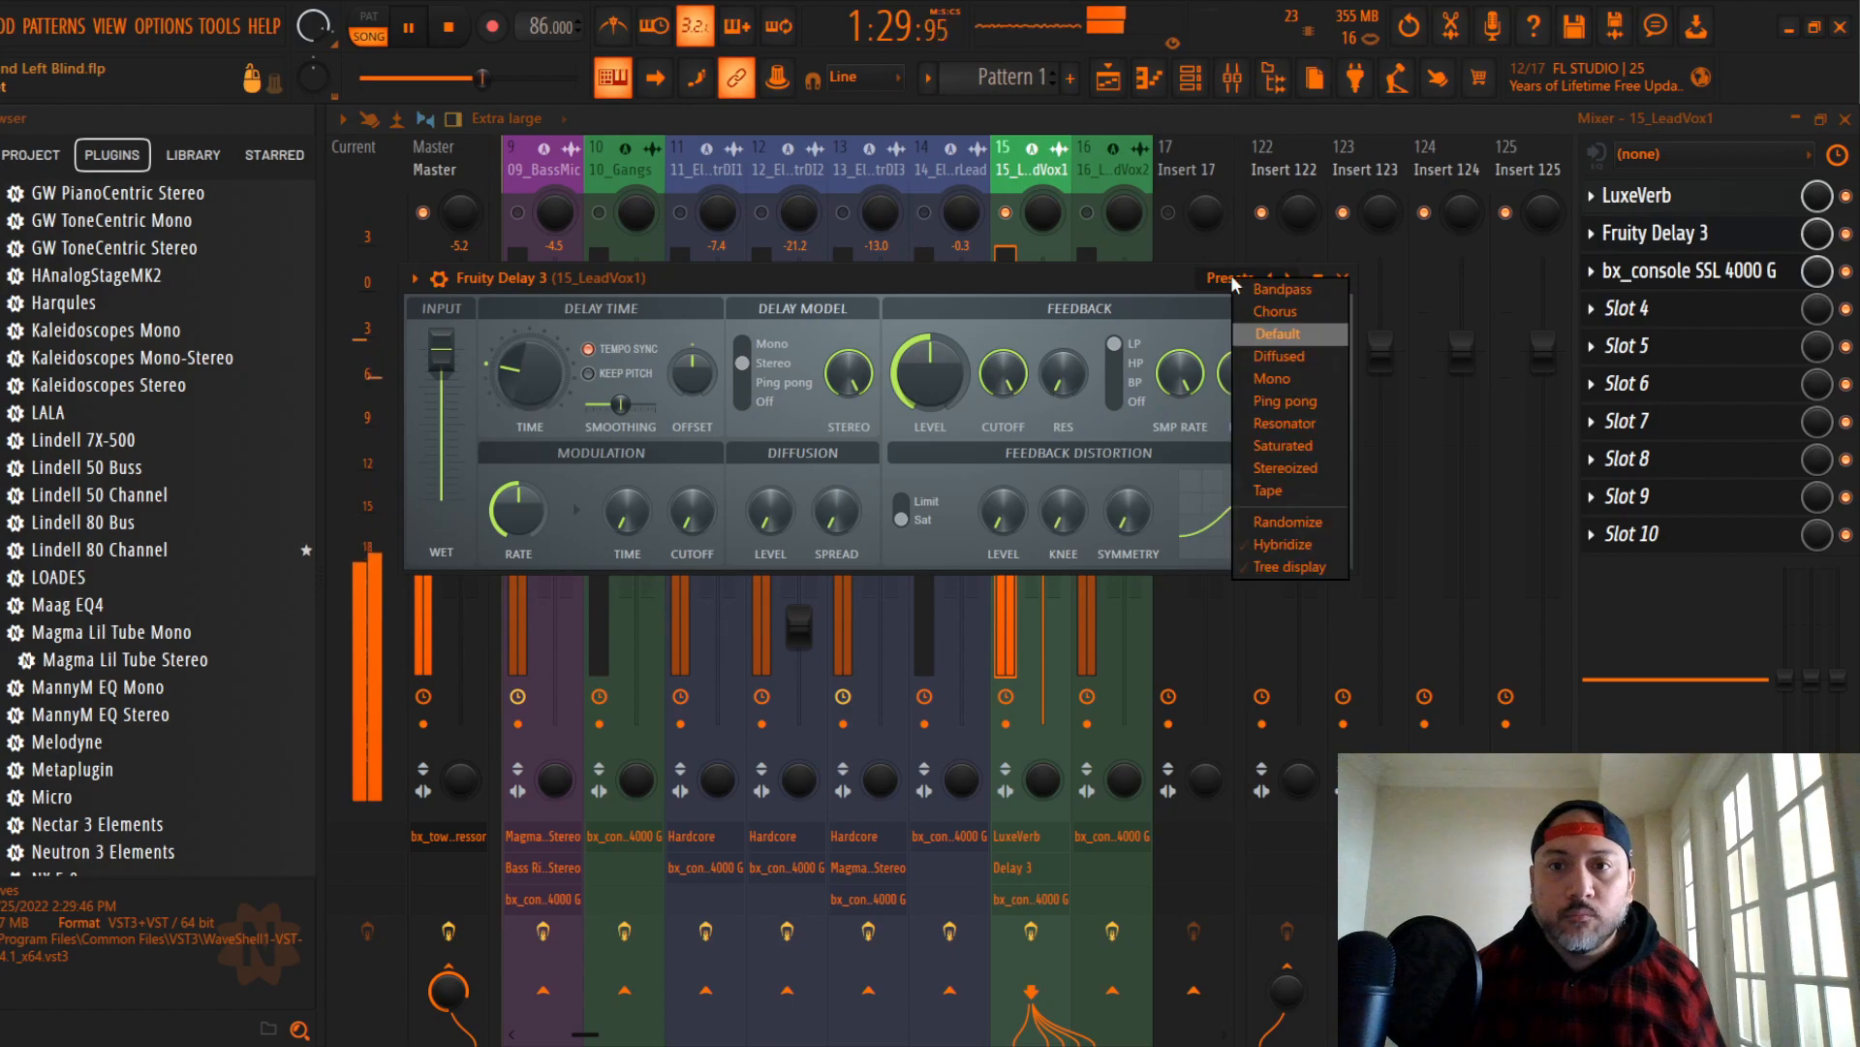
left_click(1281, 398)
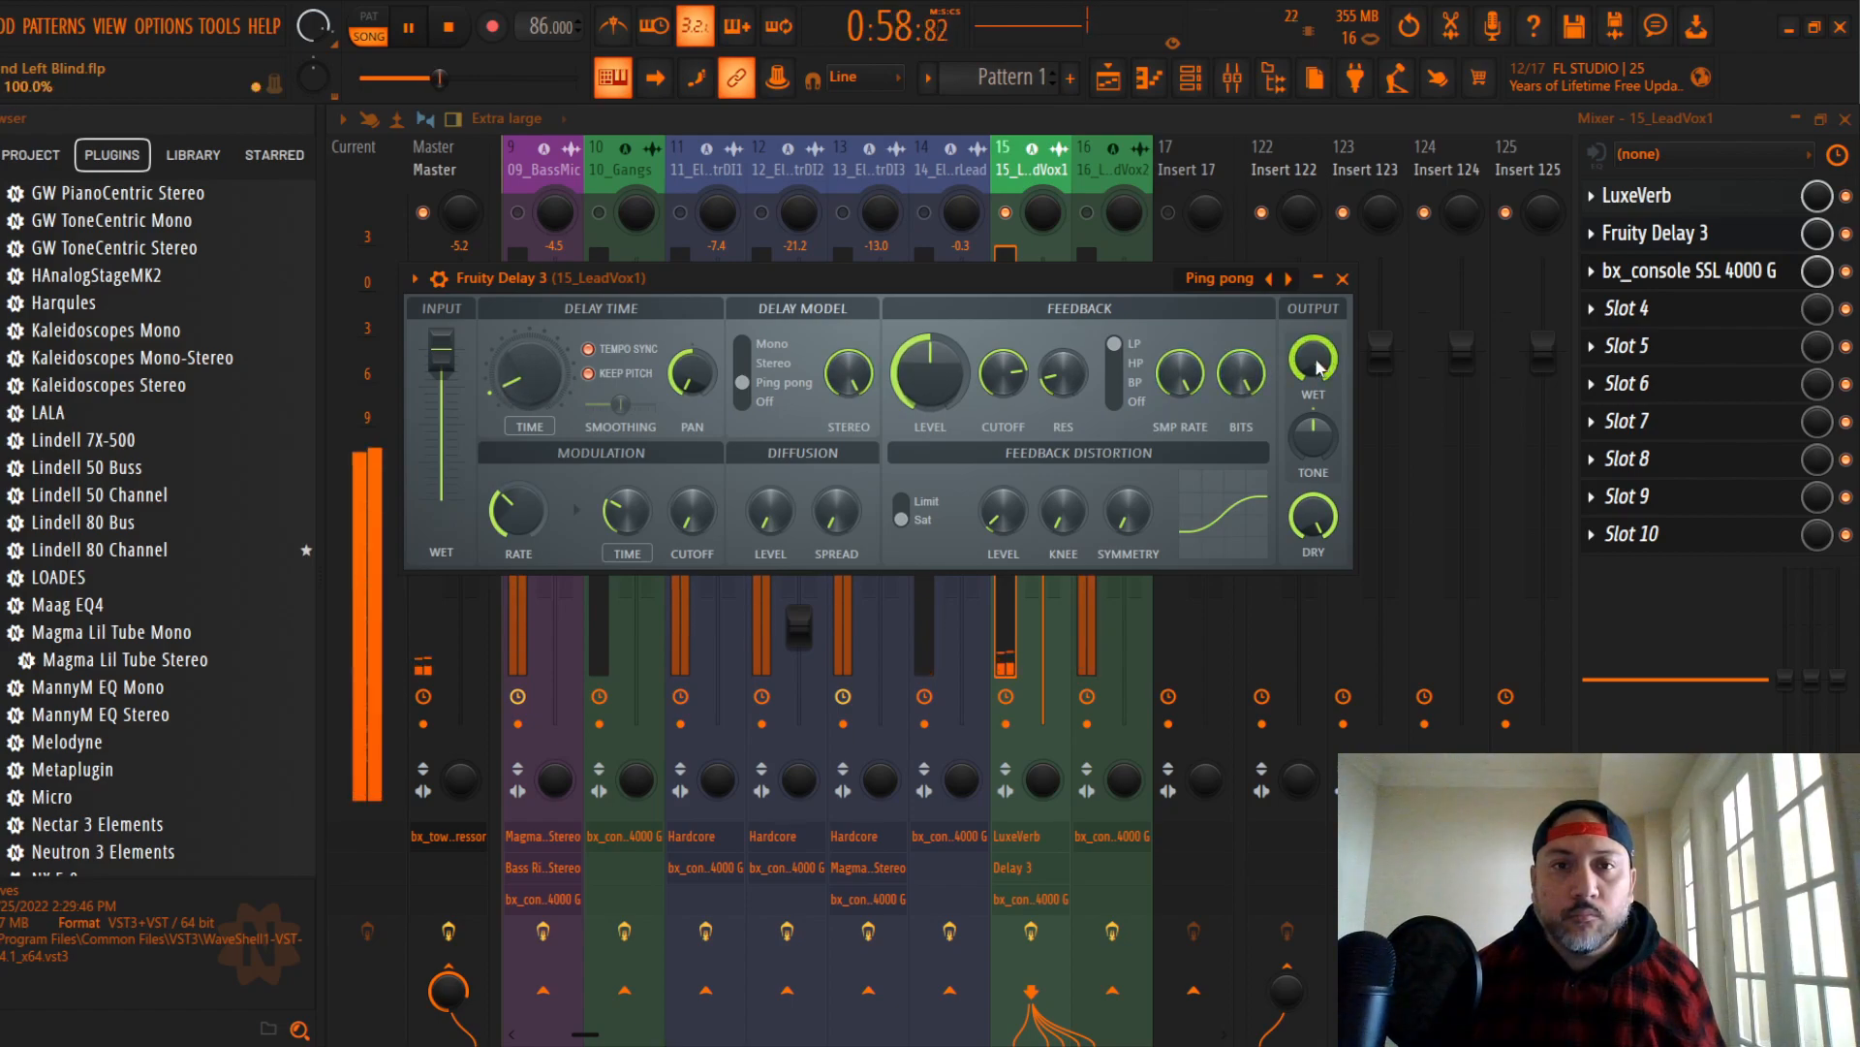
left_click_drag(1318, 366, 1318, 395)
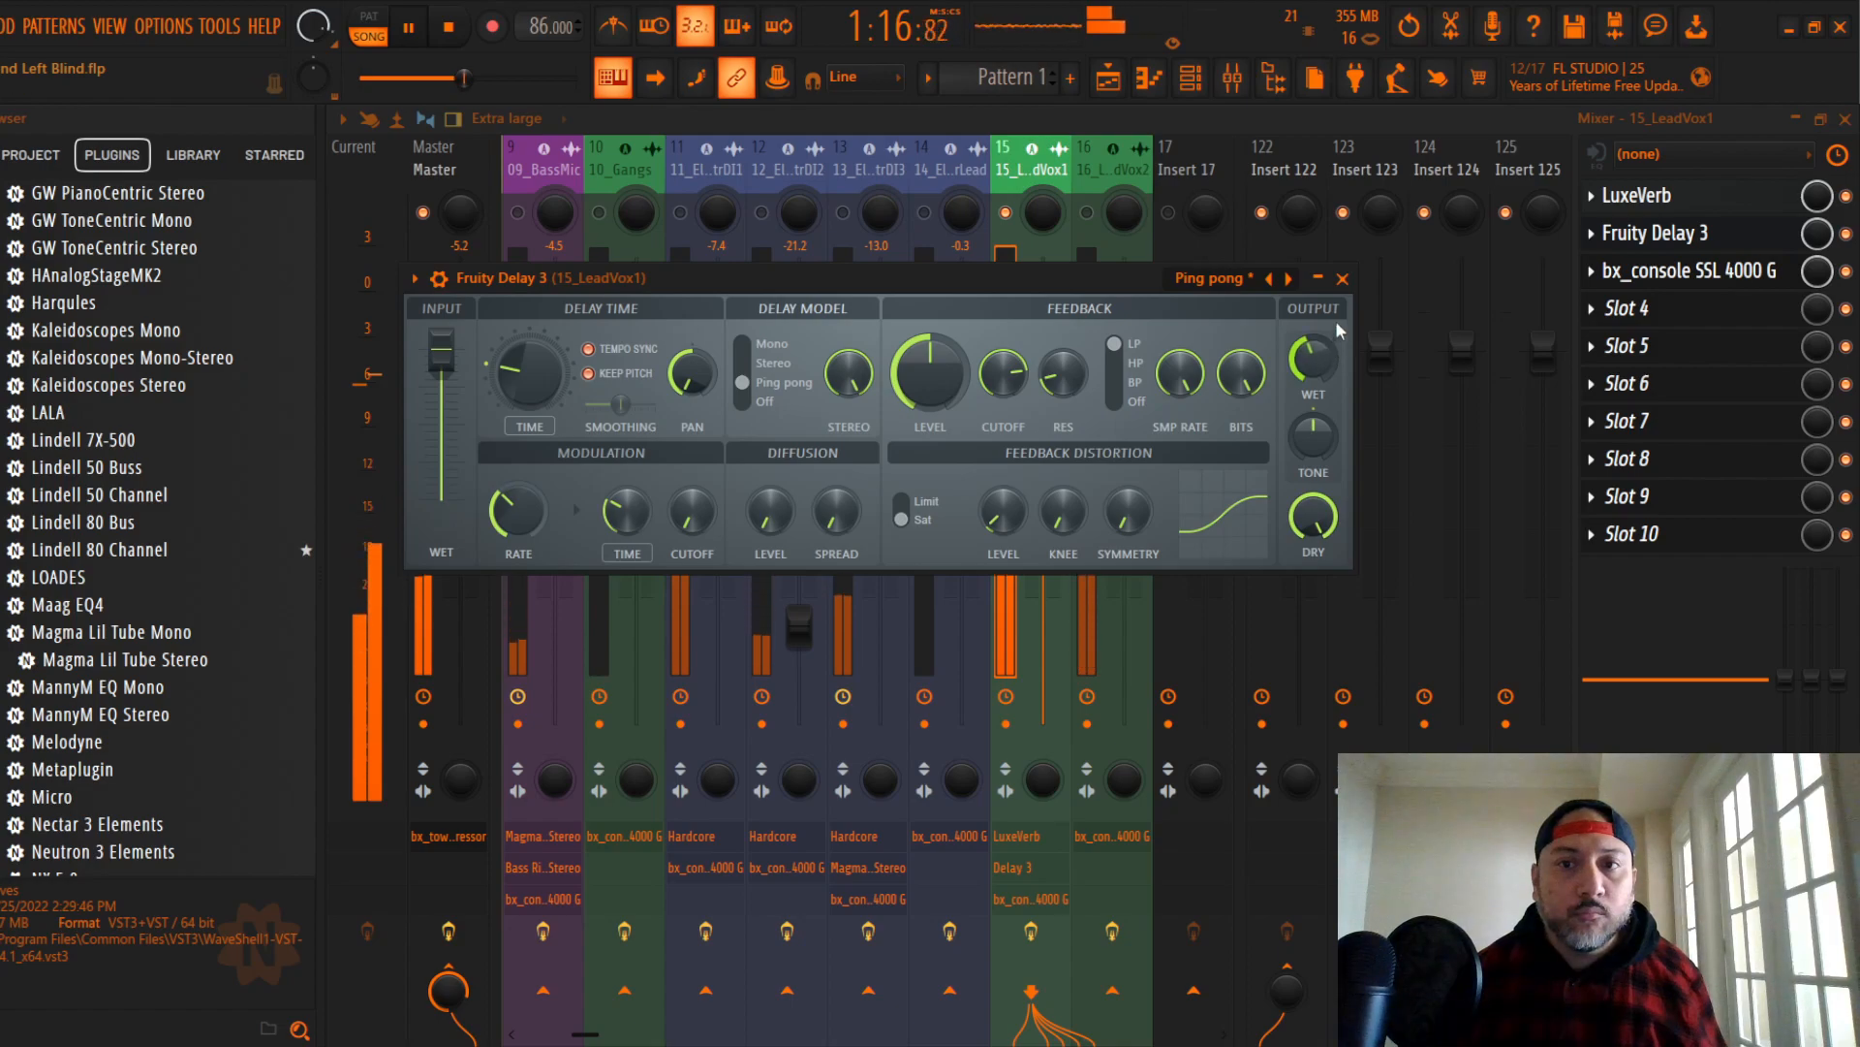
left_click(1343, 278)
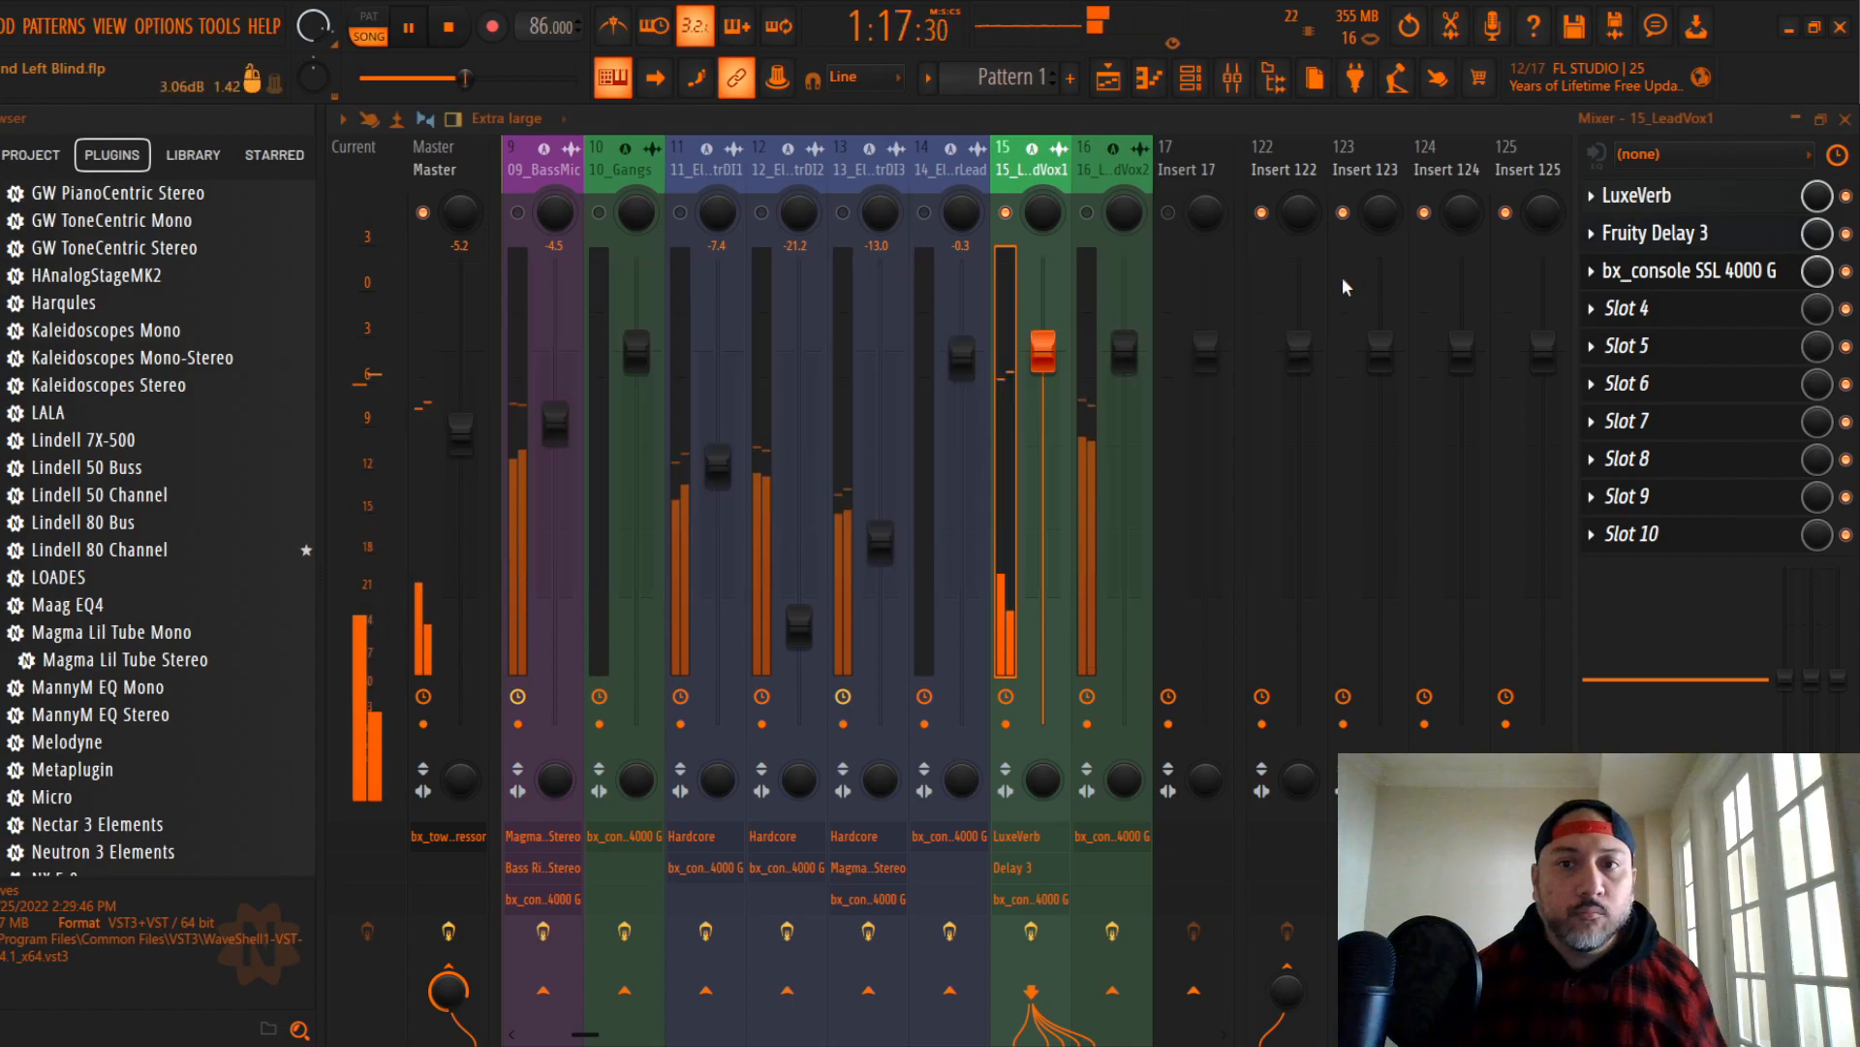
Step: Pause playback, unsolo 15_LeadVox1, mute 16_LeadVox2 and 10_Gangs, and resume playback
key("space")
right_click(1006, 213)
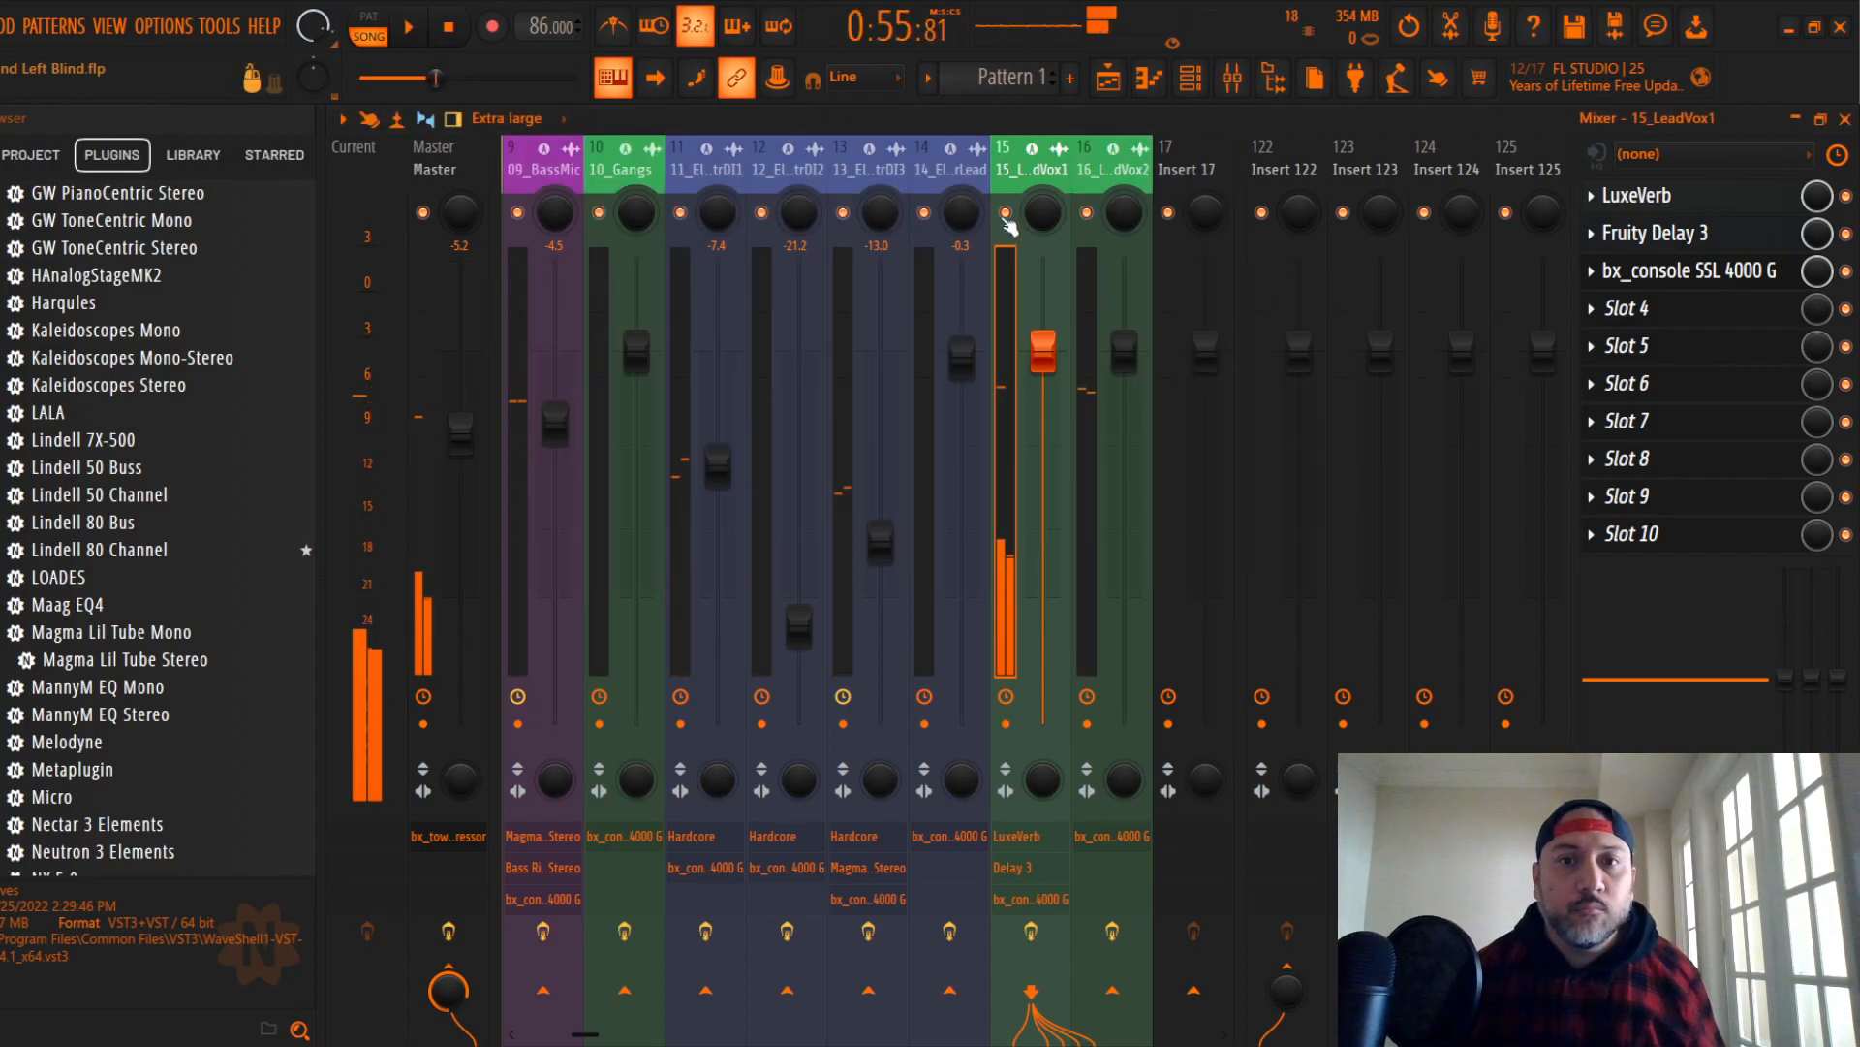
left_click(1086, 213)
left_click(600, 214)
key("space")
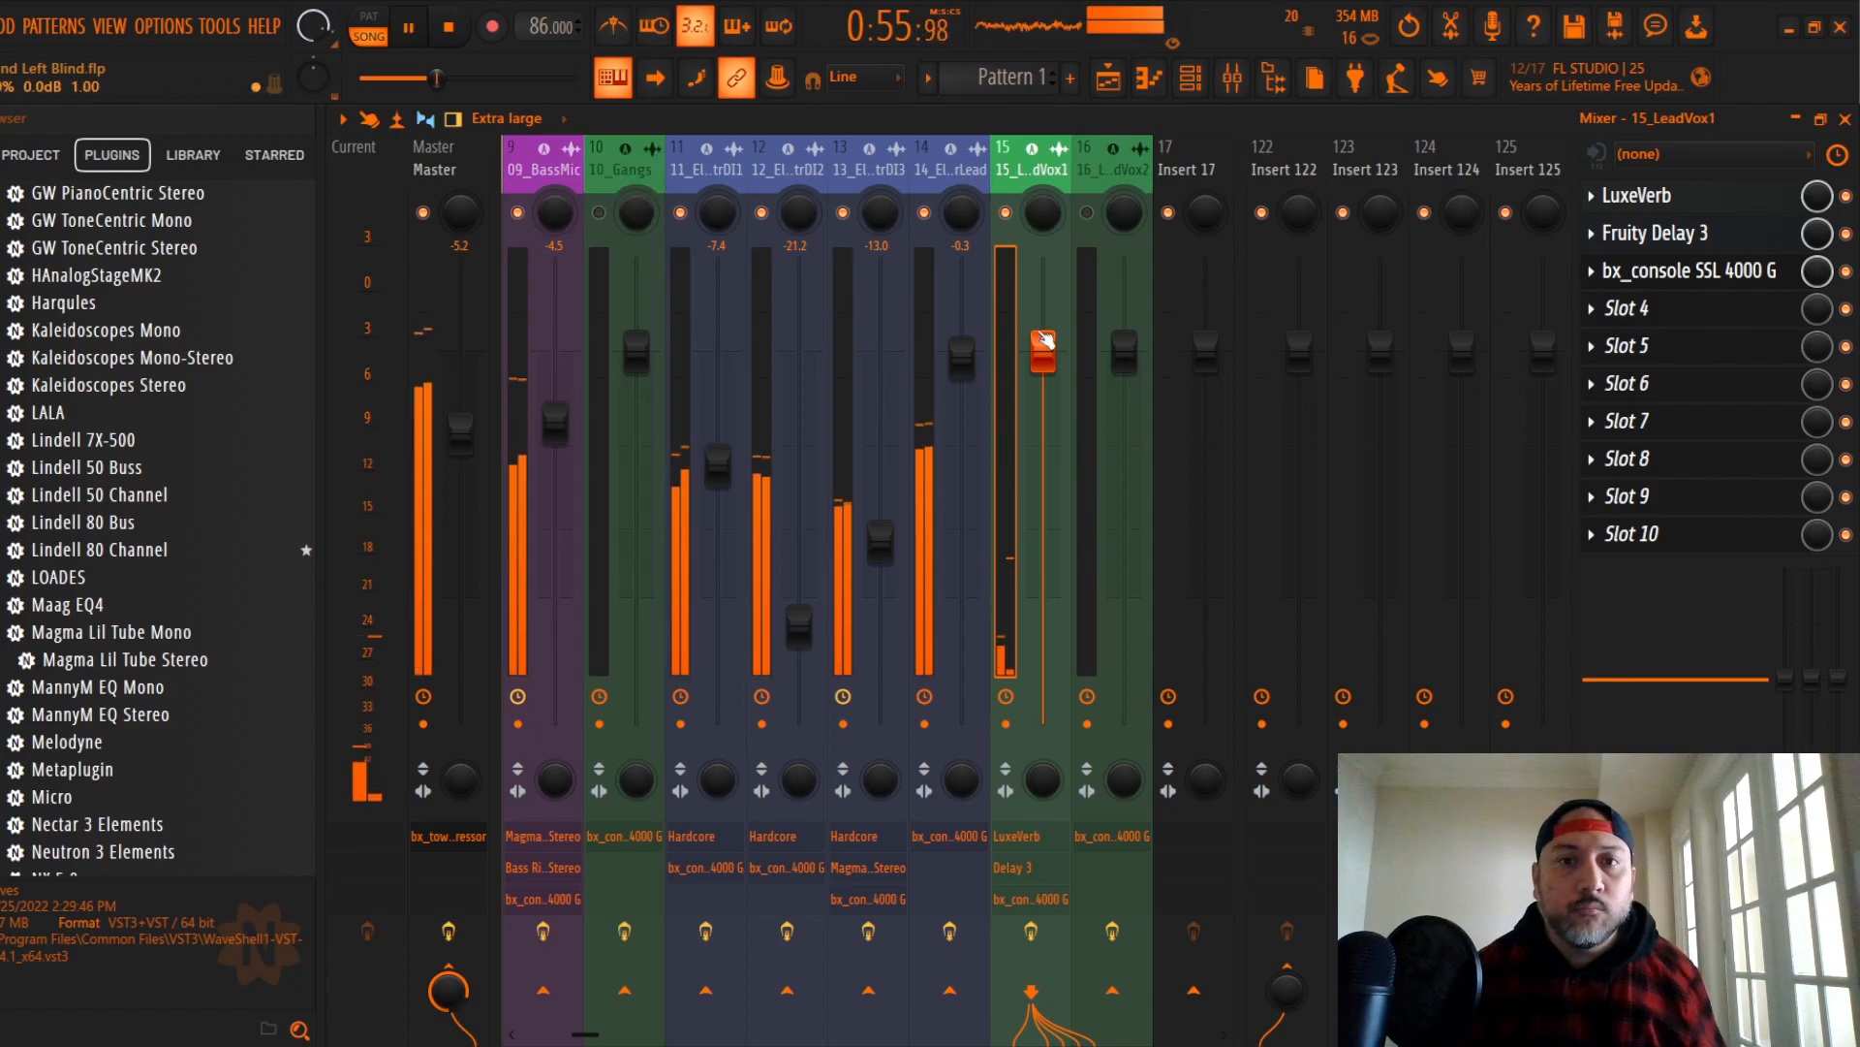
Step: Set the level of 15_LeadVox1 to -0.5 dB
mouse_move(1051, 357)
left_mouse_down()
mouse_move(1052, 399)
mouse_move(1051, 372)
left_mouse_up()
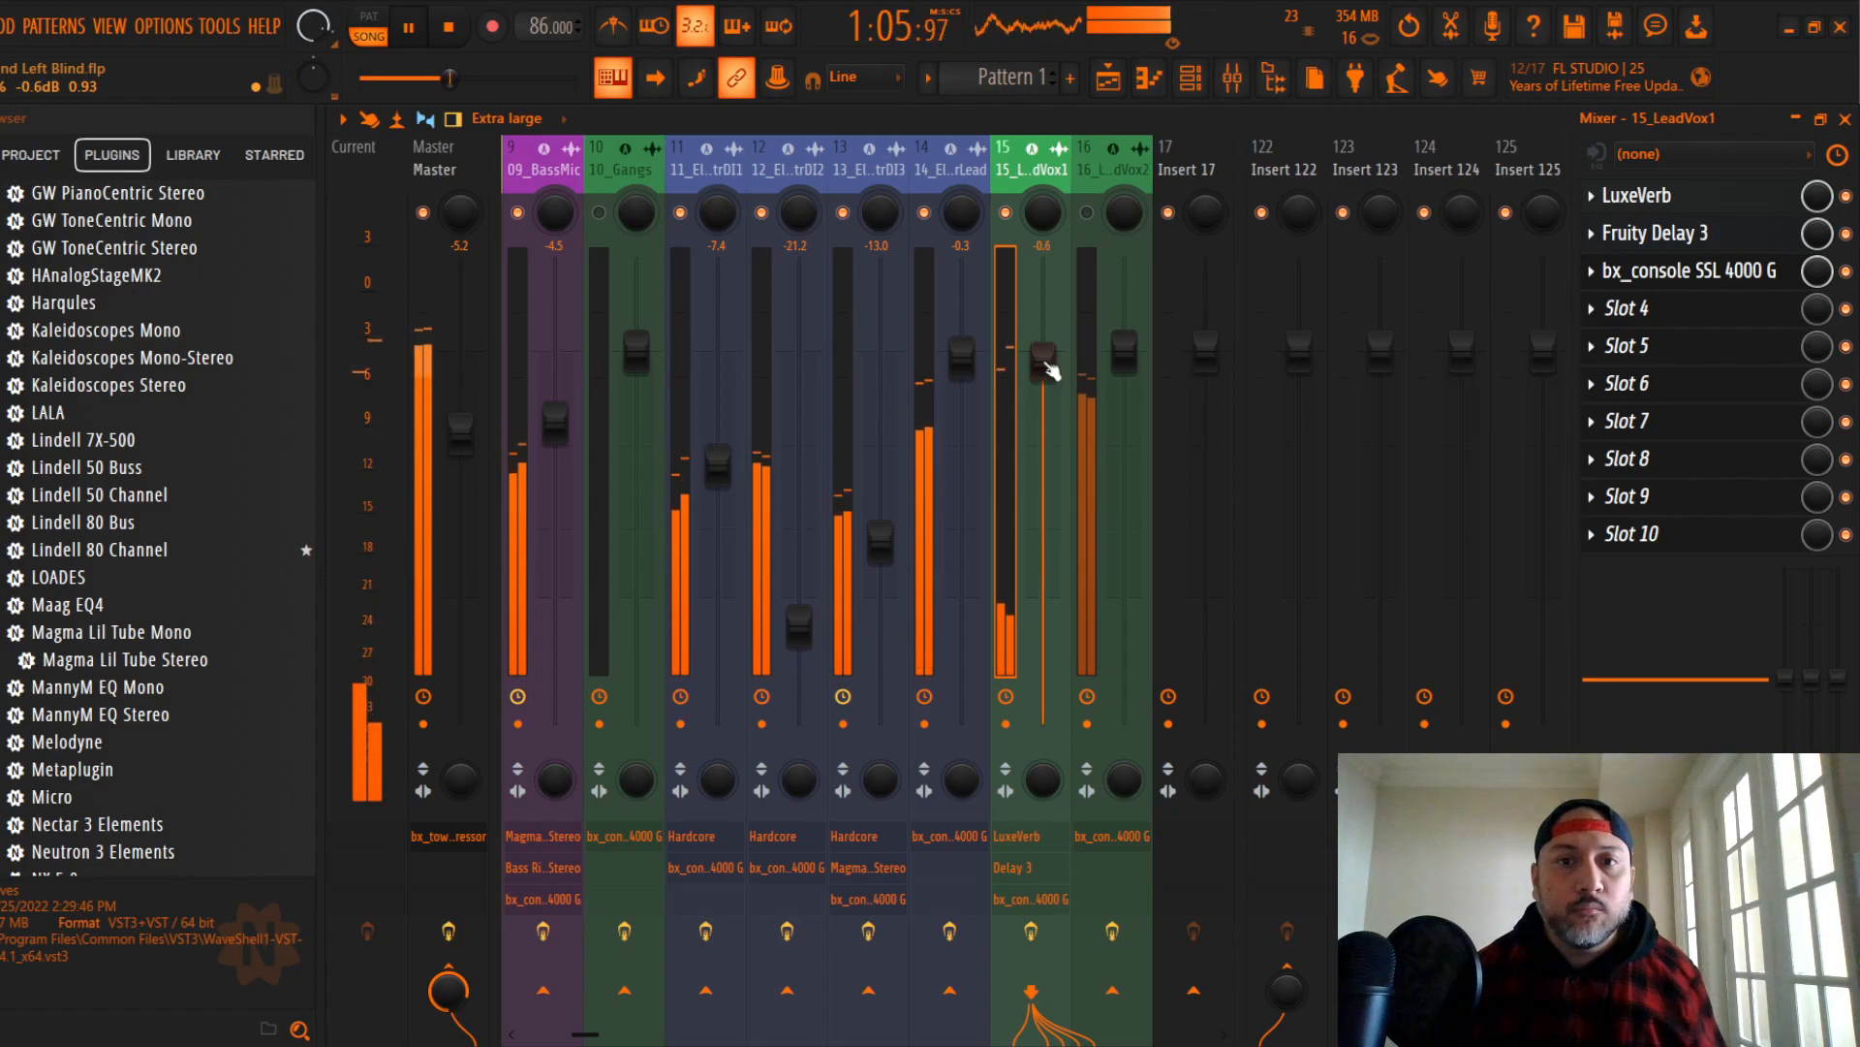
scroll(172, 441, "down", 10)
scroll(173, 442, "down", 10)
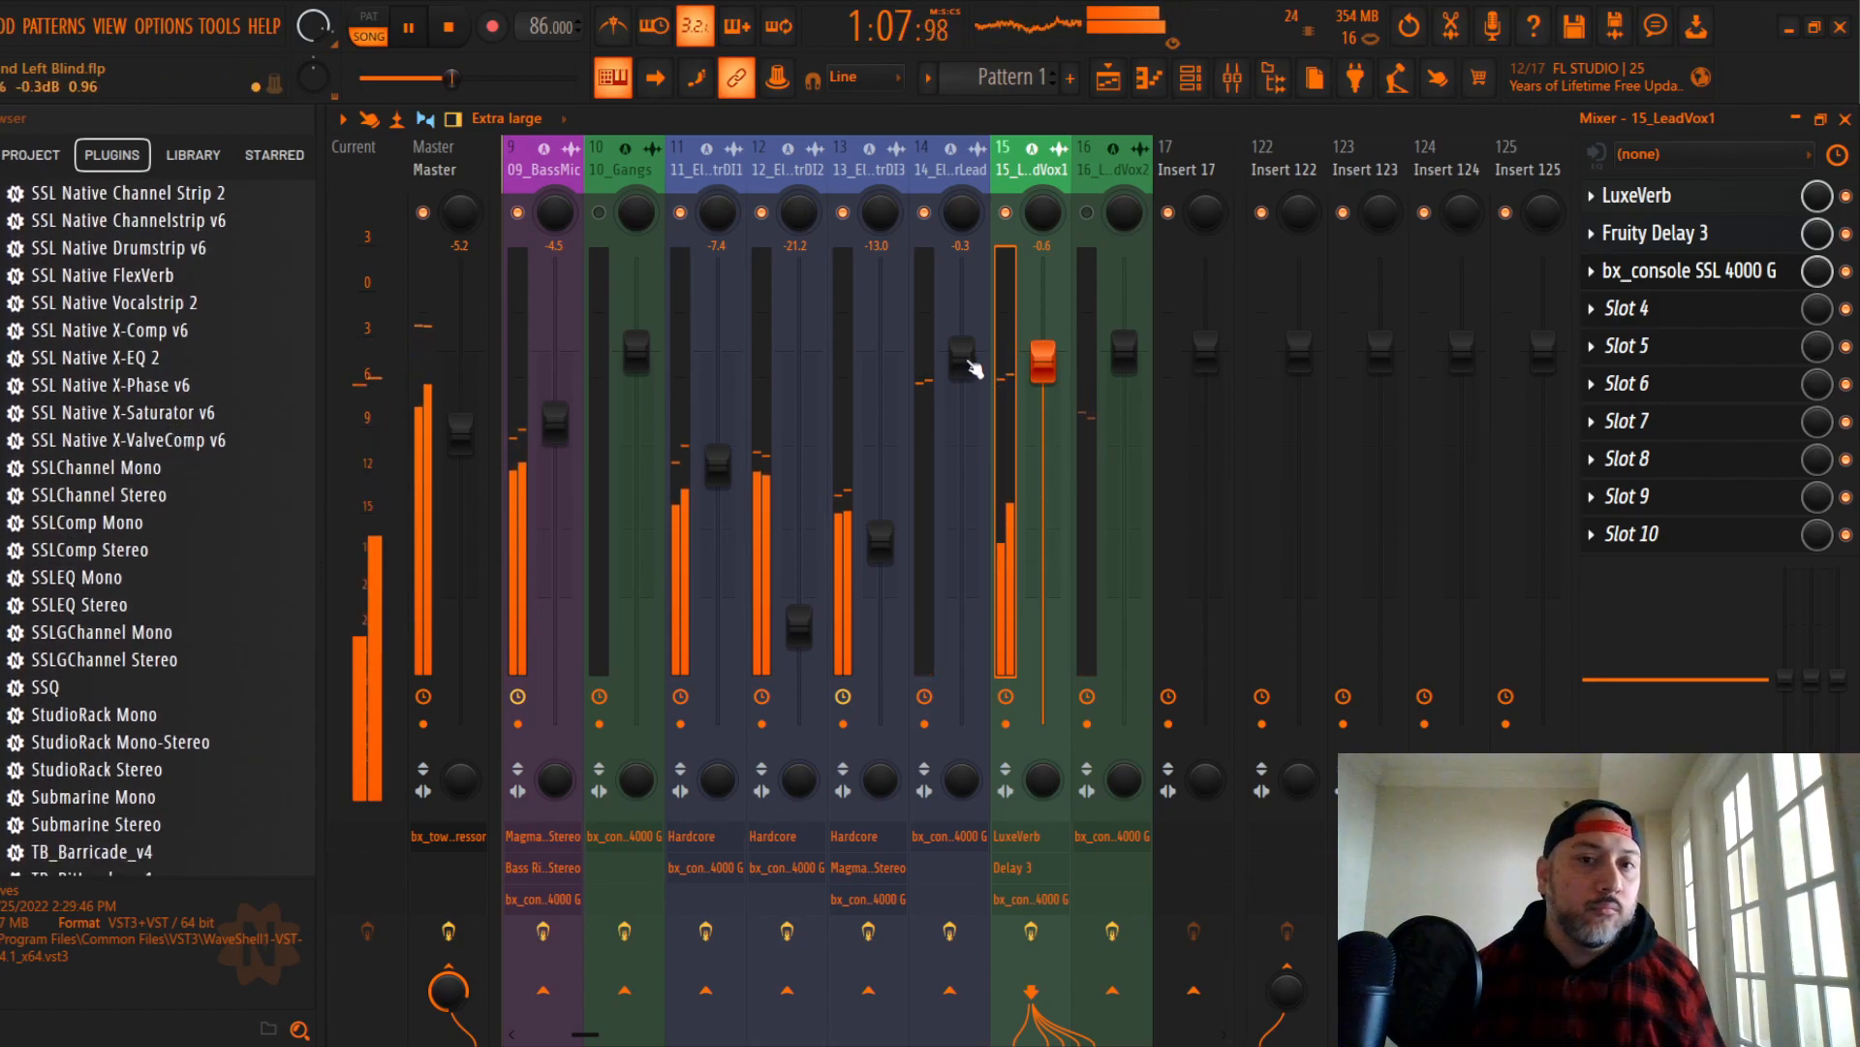
left_click_drag(1051, 360, 1052, 358)
Step: Add Vocal Rider Stereo to 15_LeadVox1 between Fruity Delay 3 and the bx_console SSL 4000 G
scroll(267, 455, "down", 10)
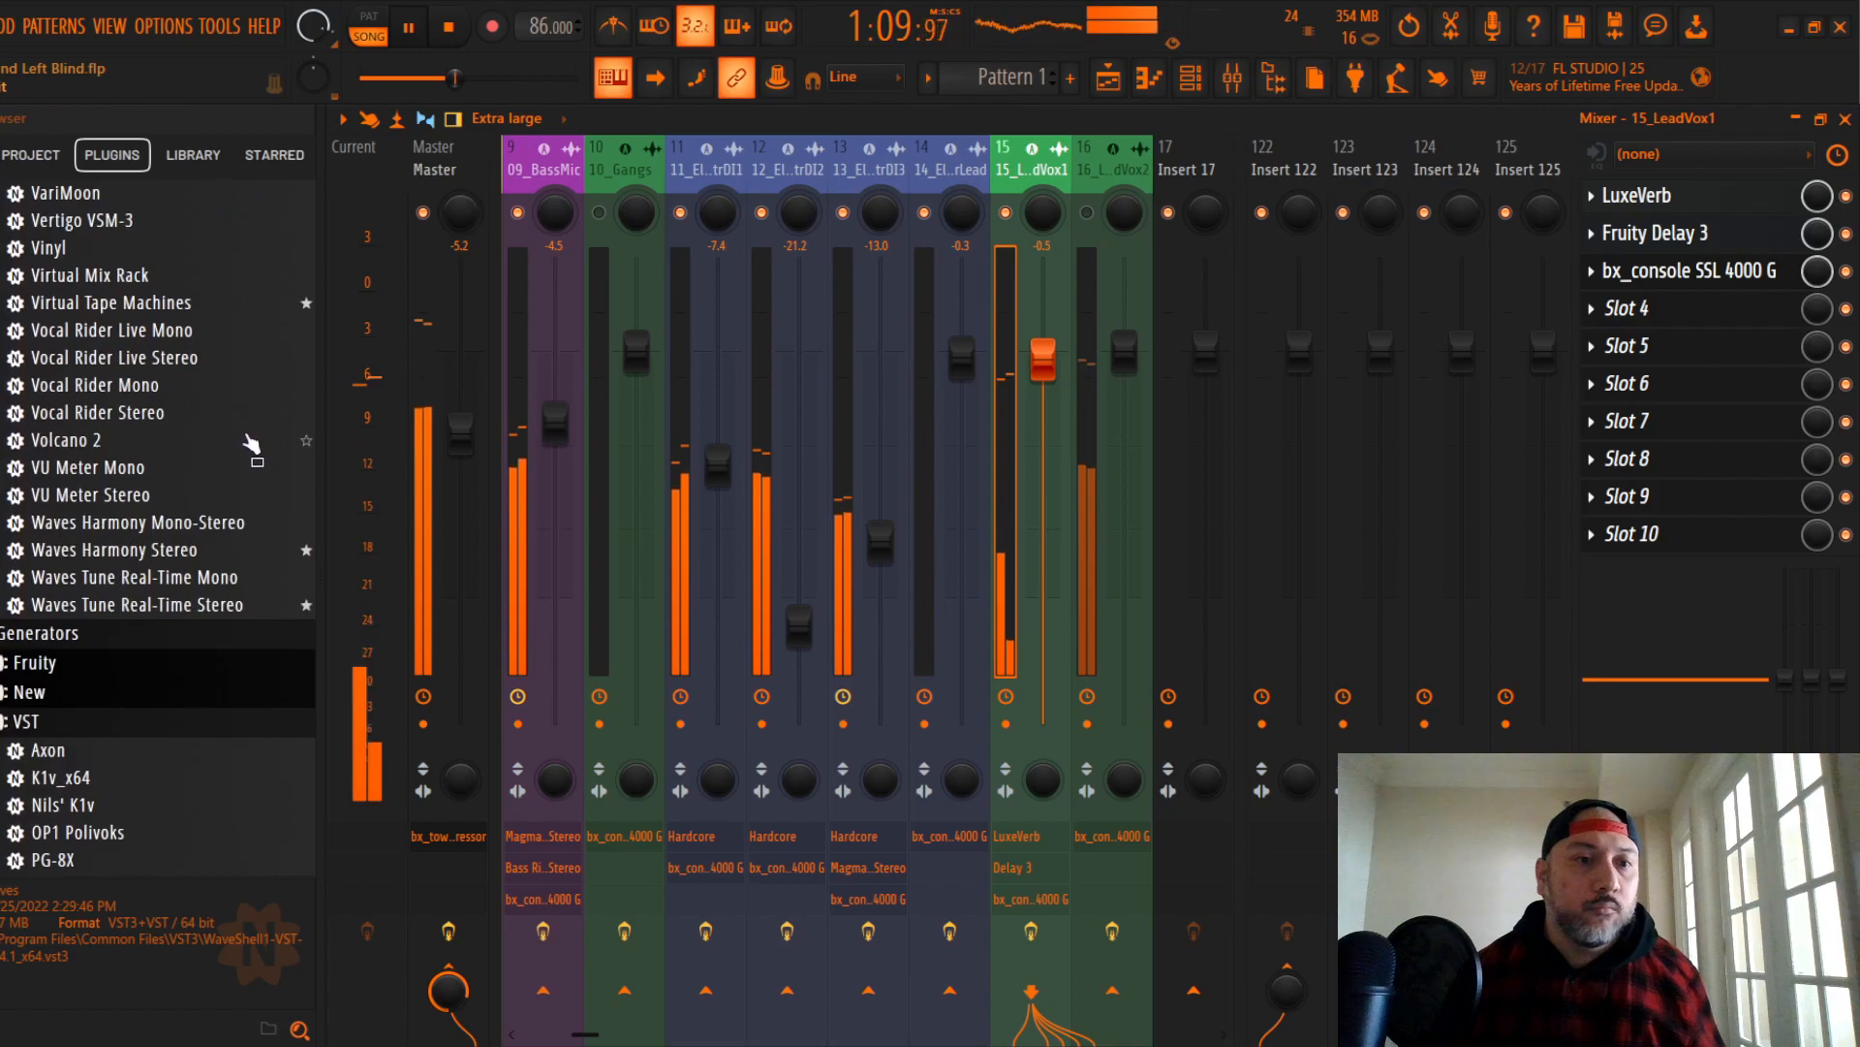
scroll(290, 475, "up", 3)
left_click_drag(184, 573, 1624, 283)
left_click_drag(708, 311, 828, 208)
left_click(951, 212)
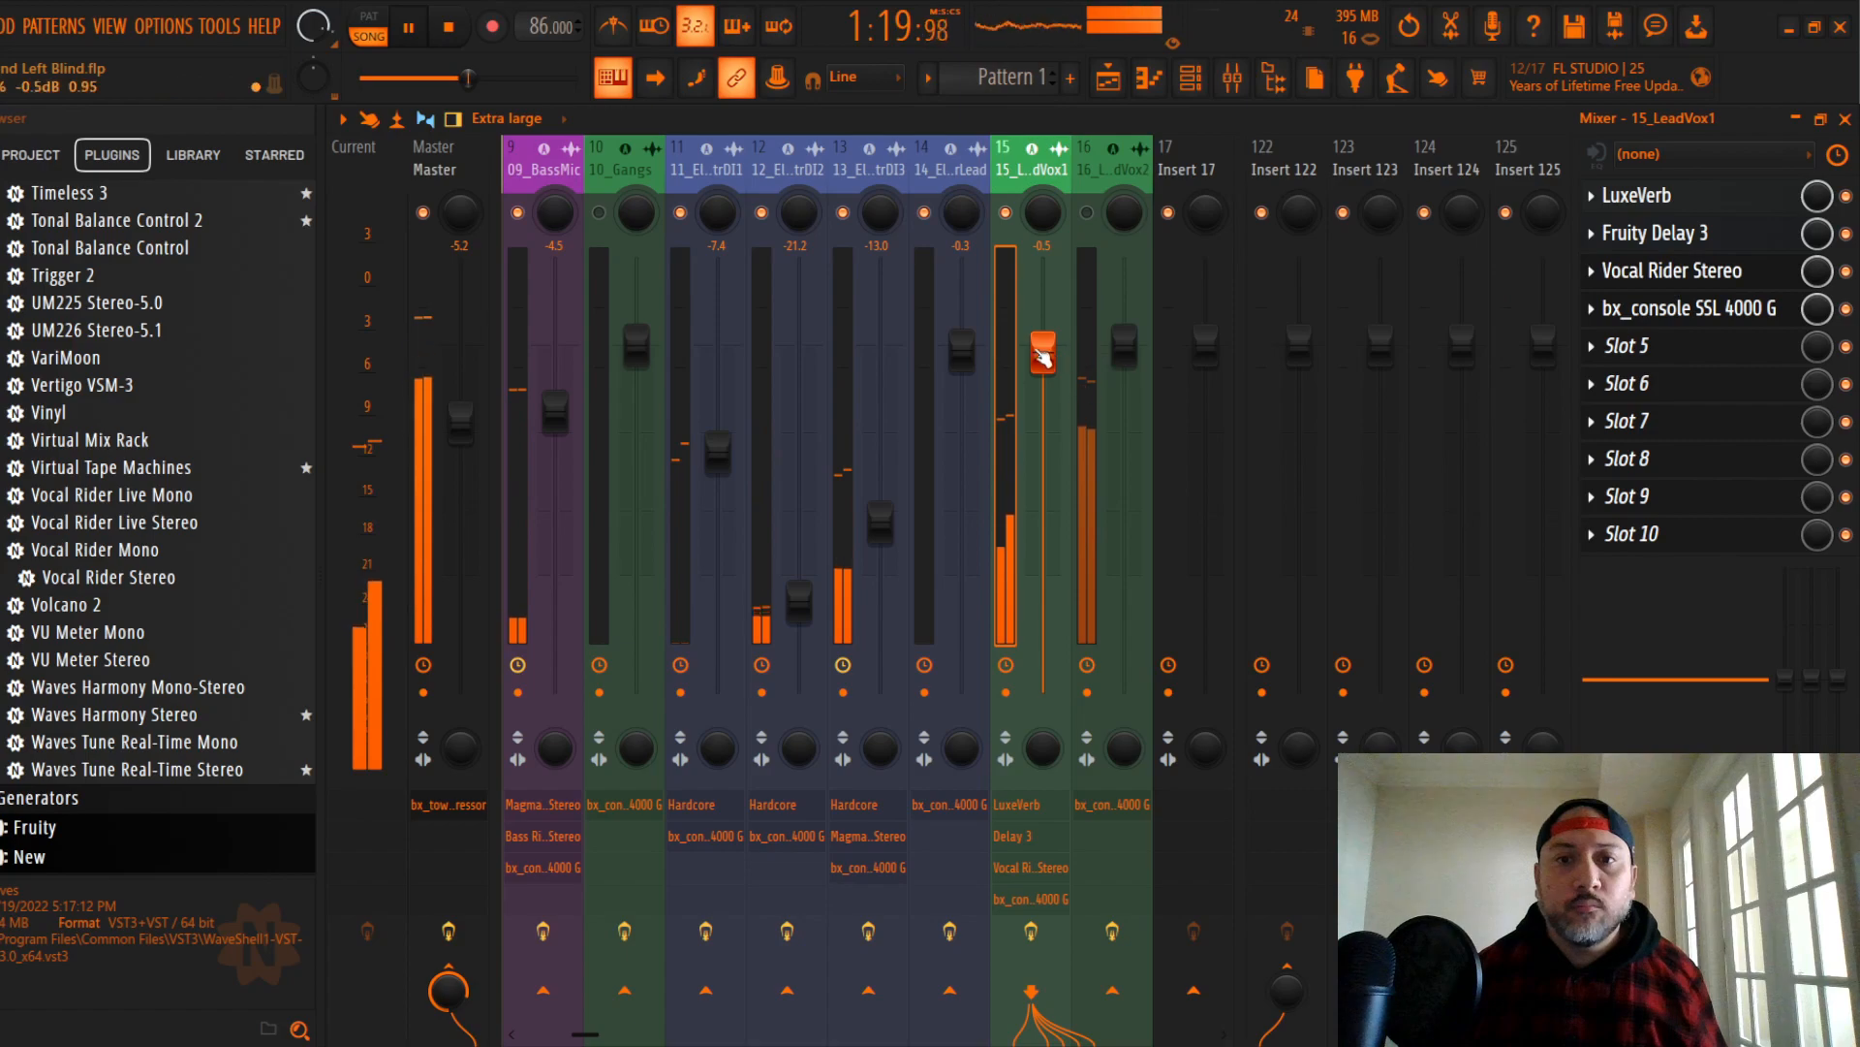
Step: Raise the level of 15_LeadVox1 to 1.8 dB while listening in the mix
left_click_drag(1037, 354, 1052, 339)
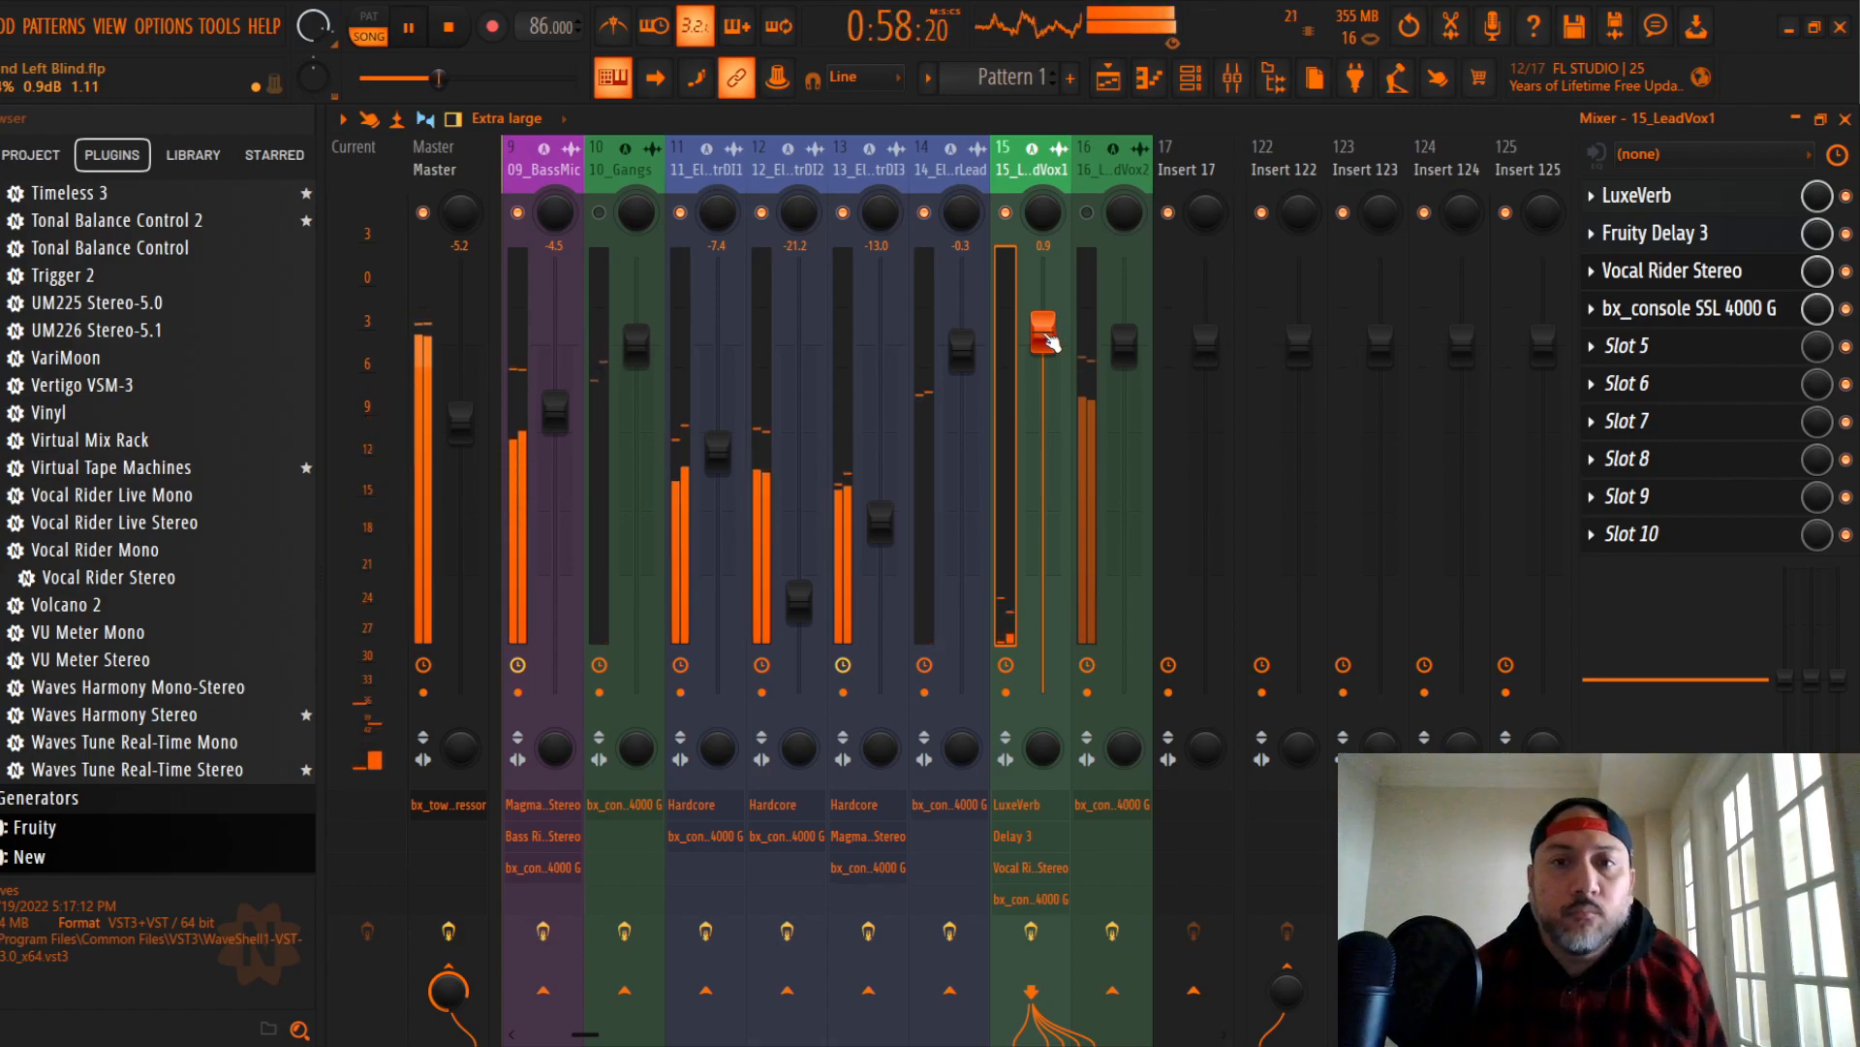
left_click_drag(1051, 341, 1043, 323)
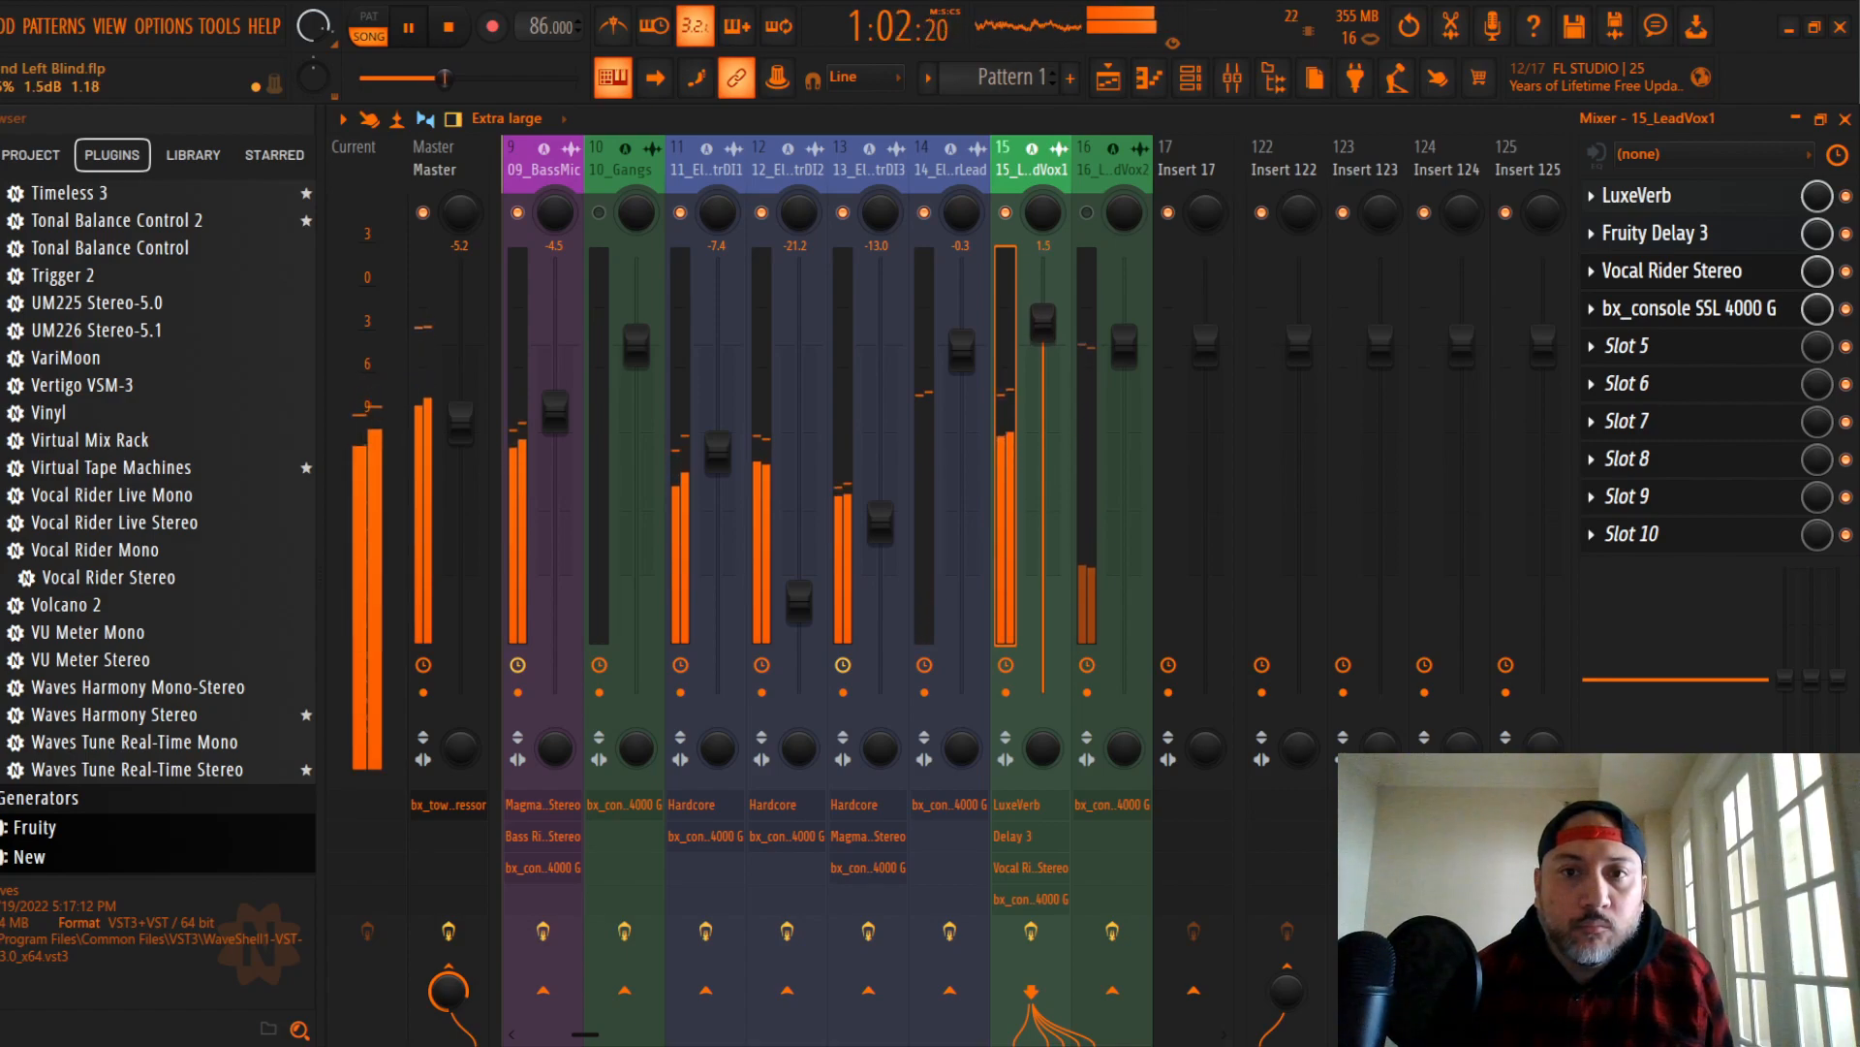
left_click_drag(1051, 330, 1052, 328)
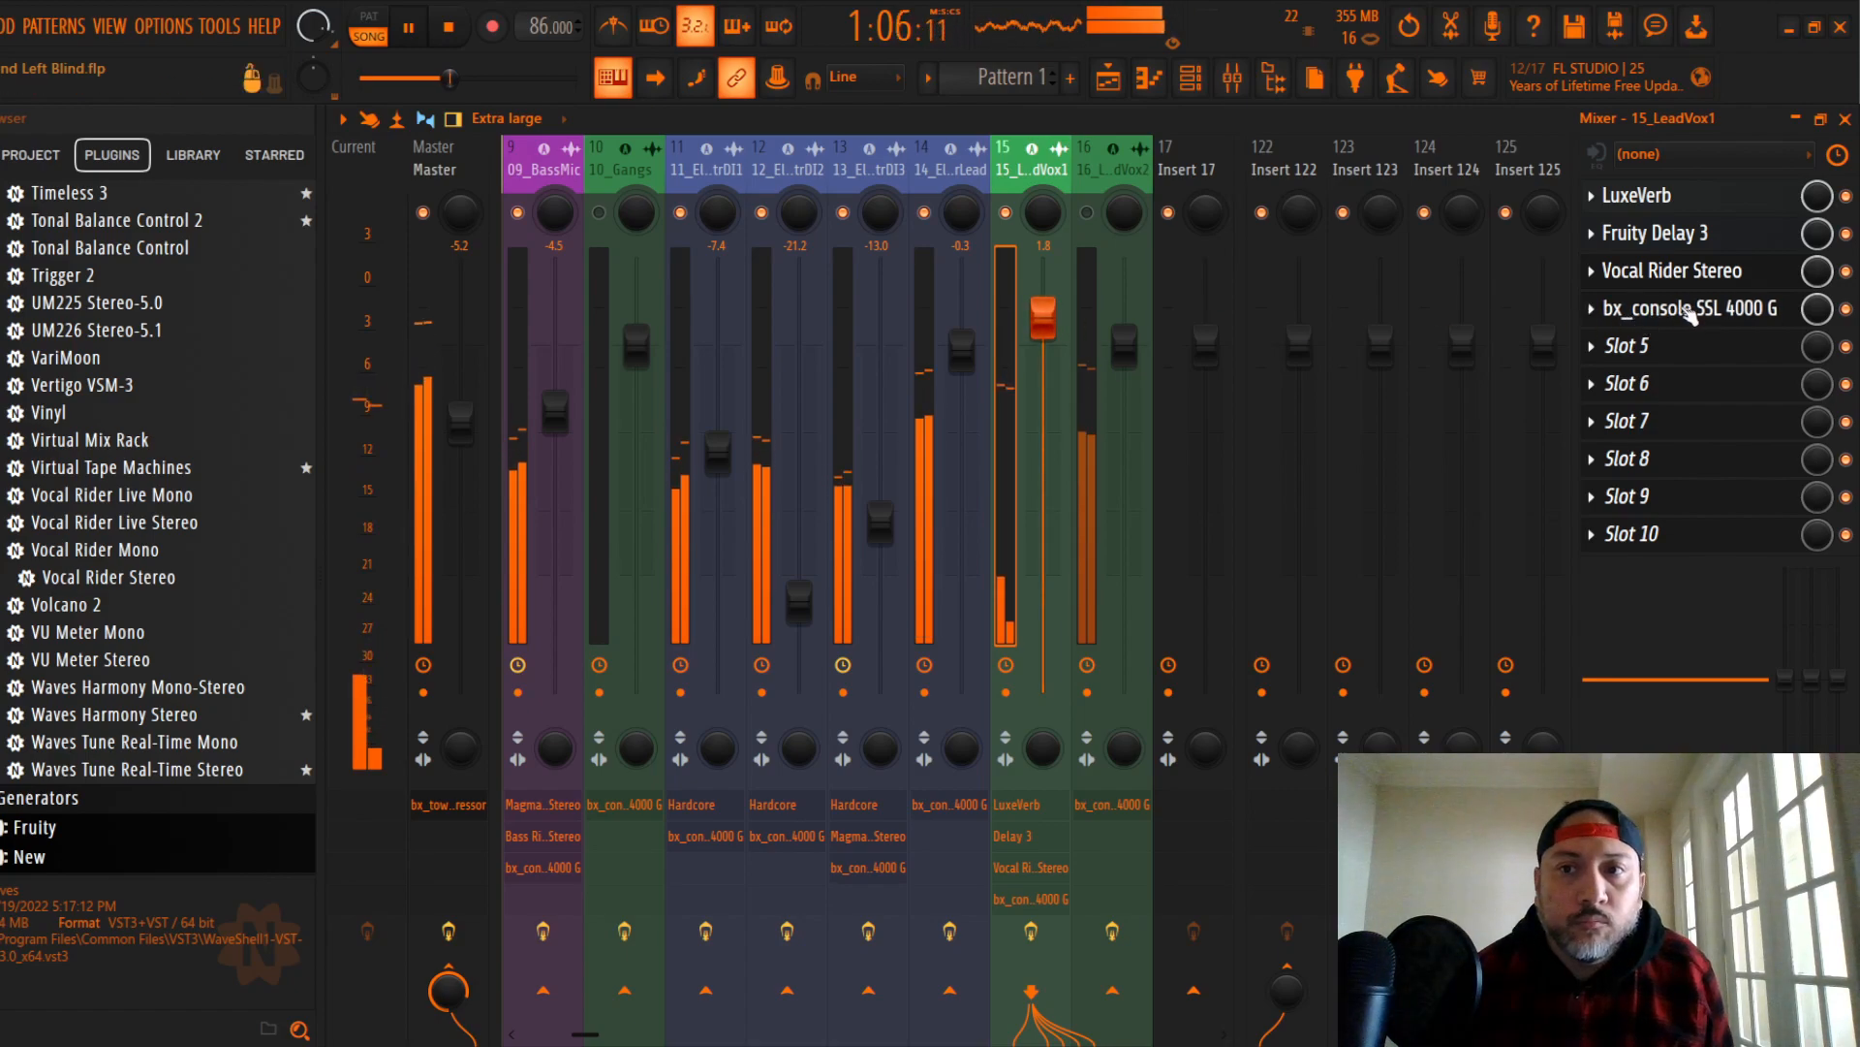
Step: In the bx_console SSL 4000 G on 15_LeadVox1, increase the compressor ratio and set its threshold to -9.0 dB
left_click(1676, 308)
left_click_drag(665, 209, 823, 154)
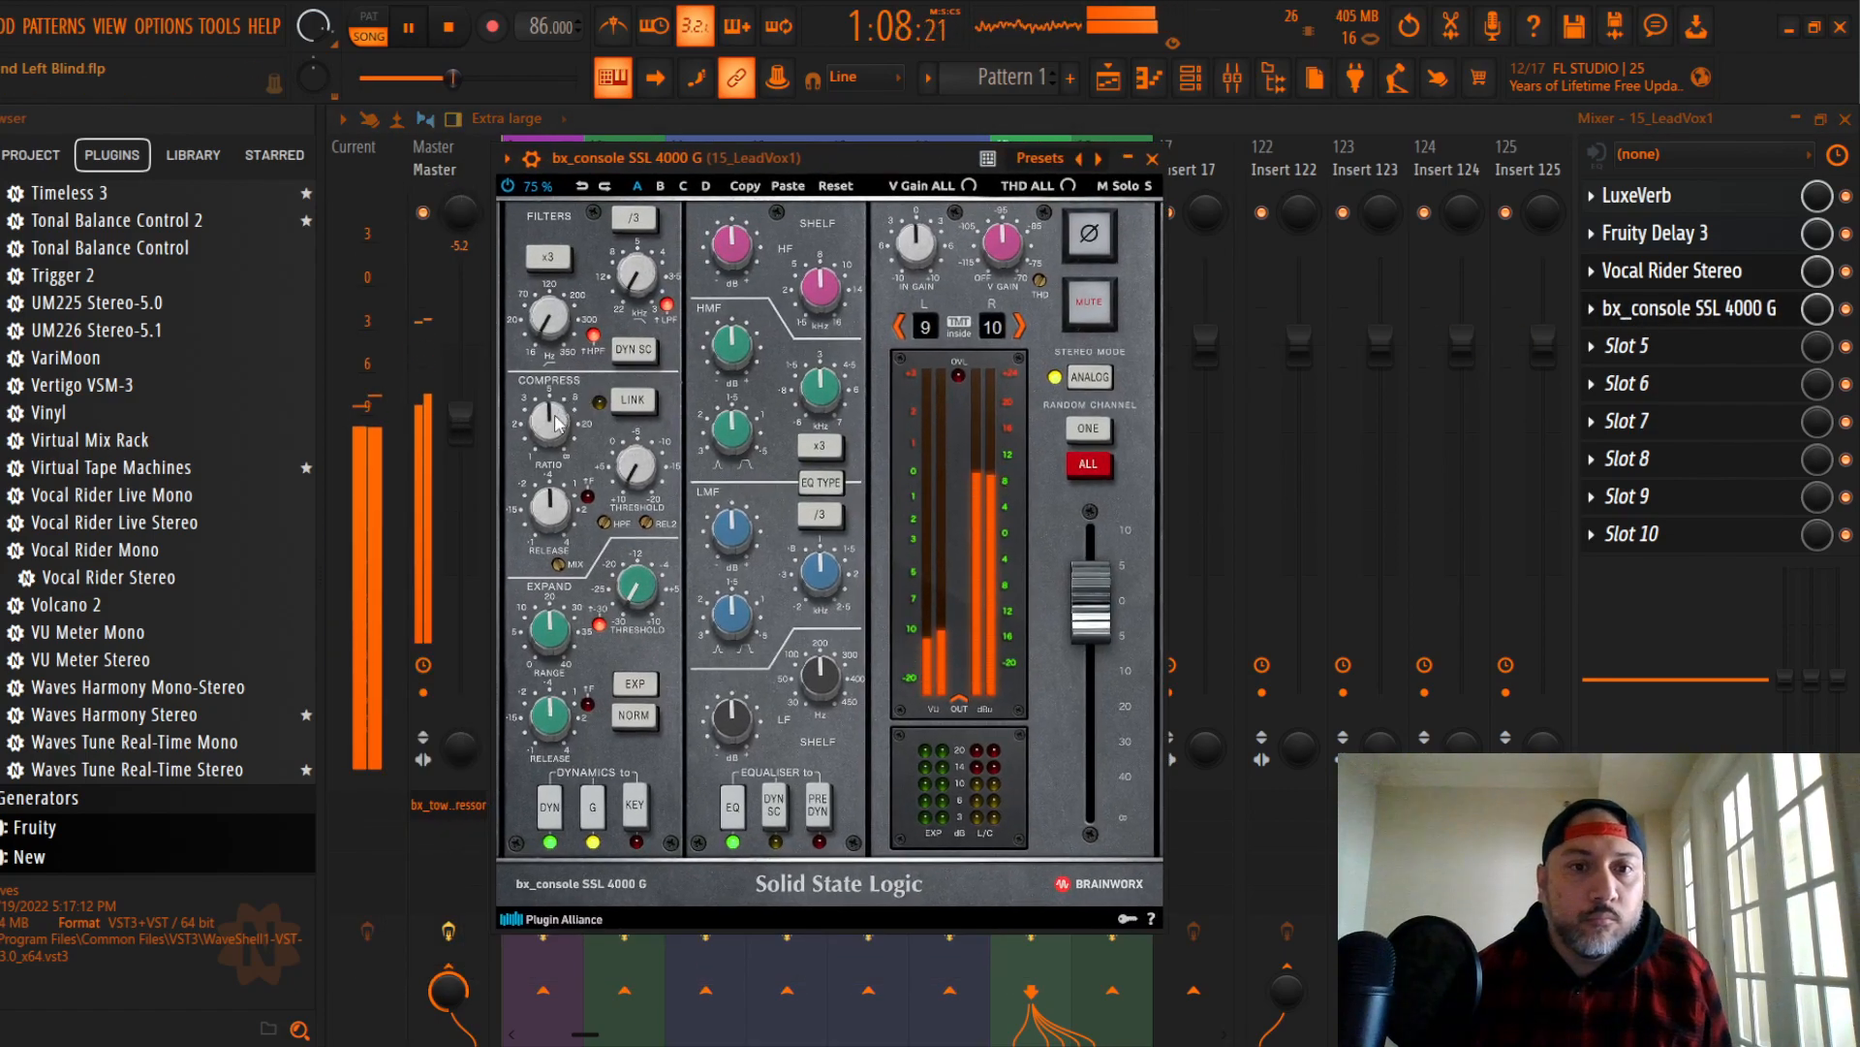
mouse_move(556, 419)
left_click_drag(647, 451, 641, 477)
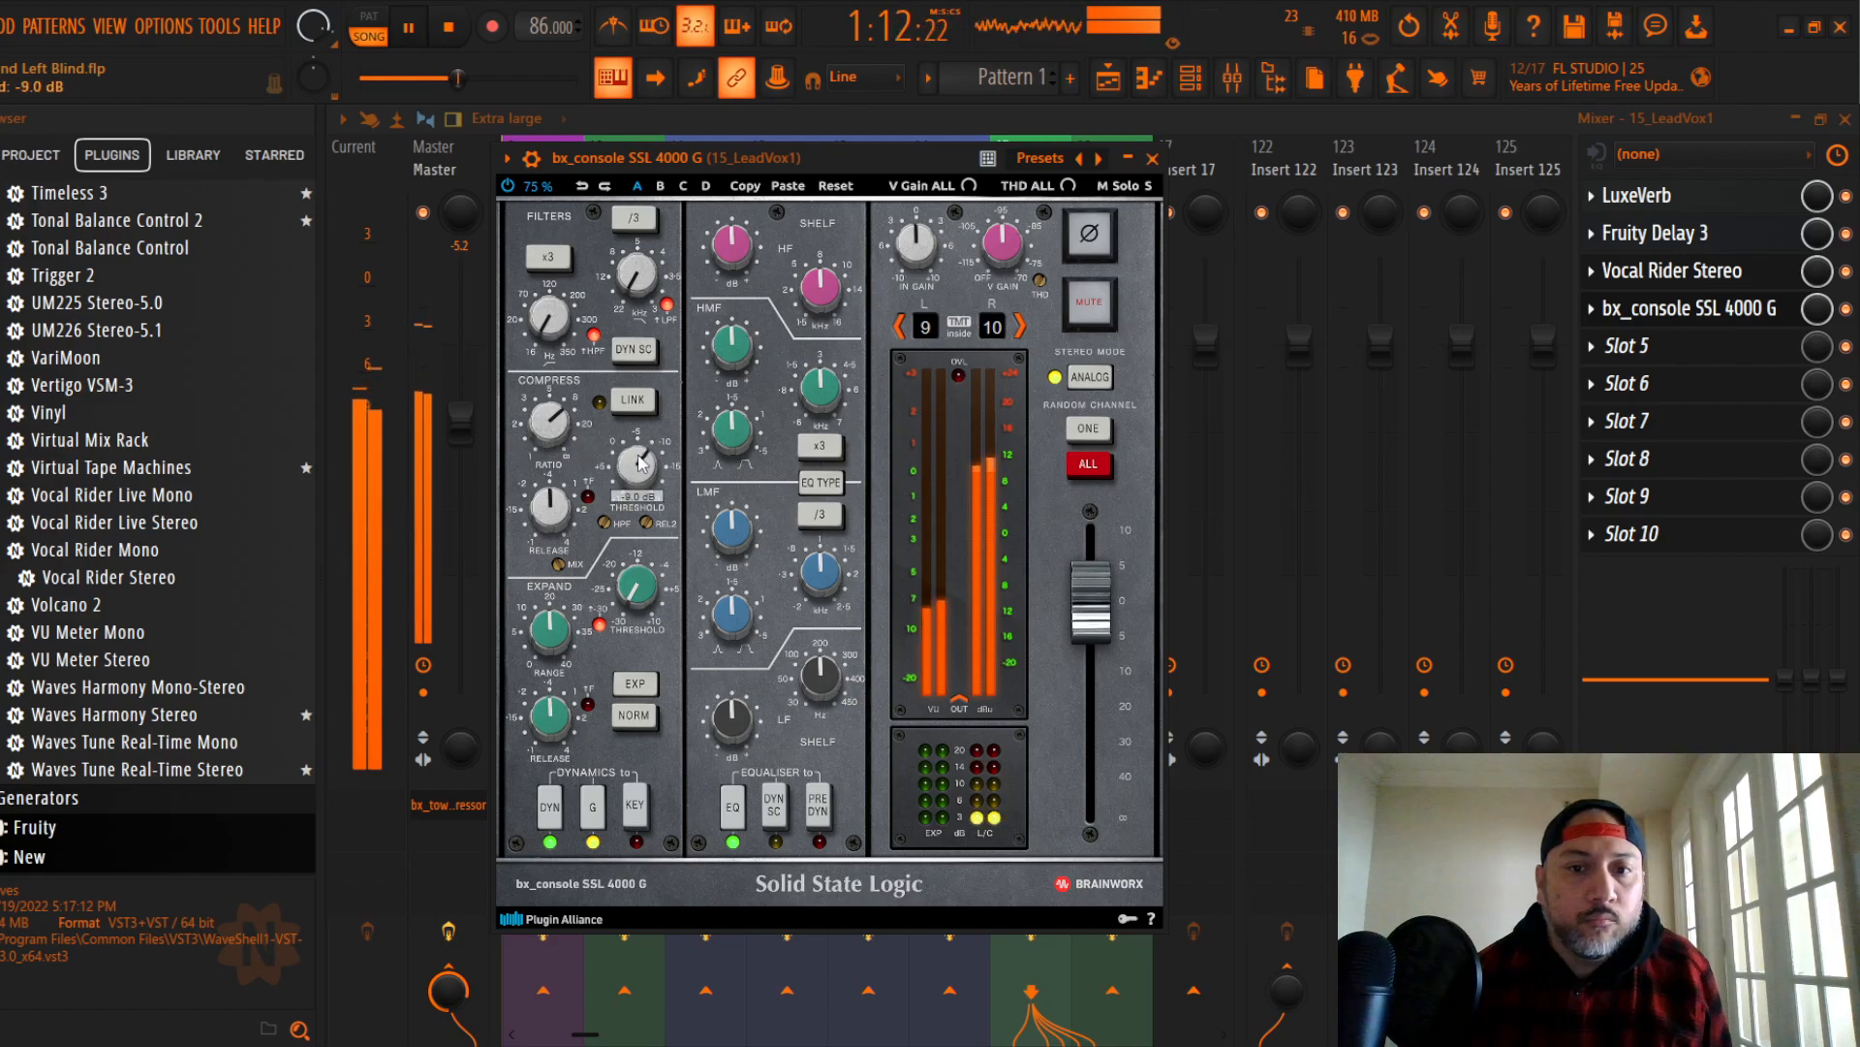
Step: On the console EQ of 15_LeadVox1, enable Pre Dyn, switch the EQ type, lower the HF gain and set the LMF gain to +1.3 dB
left_click(812, 833)
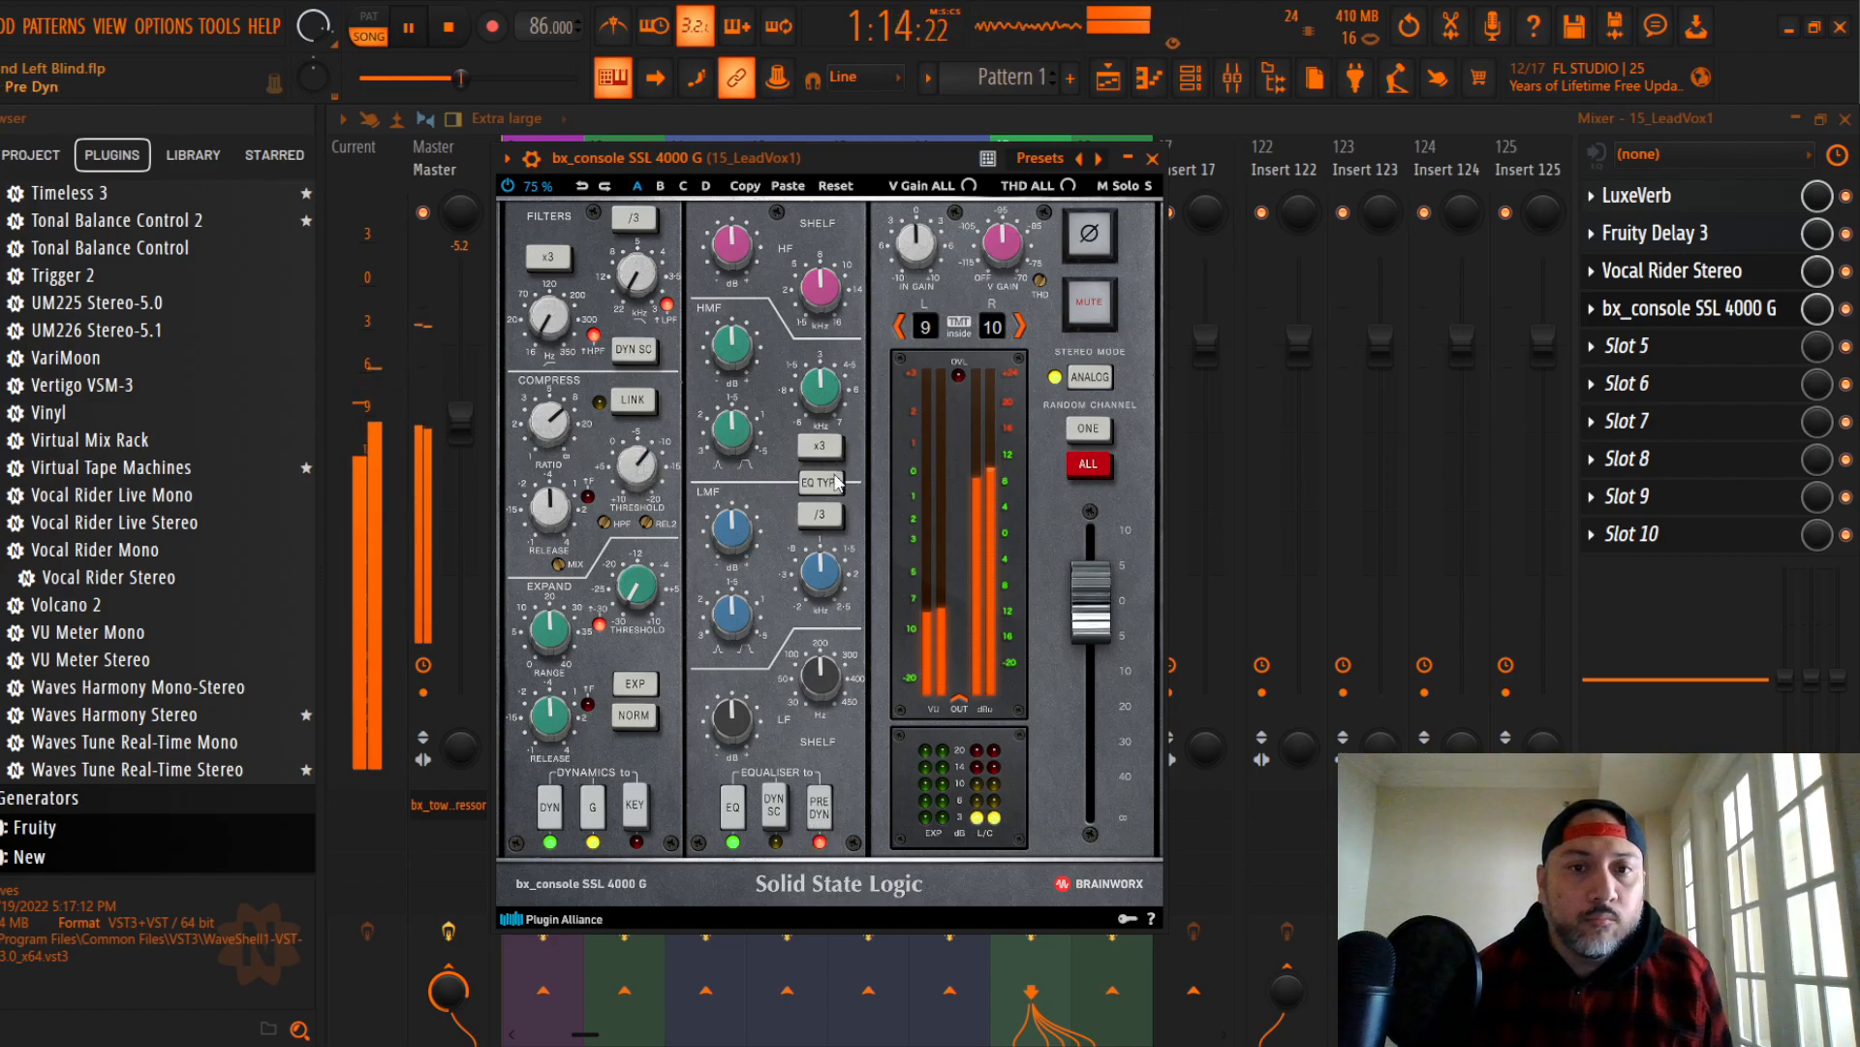
left_click(820, 482)
left_click_drag(733, 242, 734, 254)
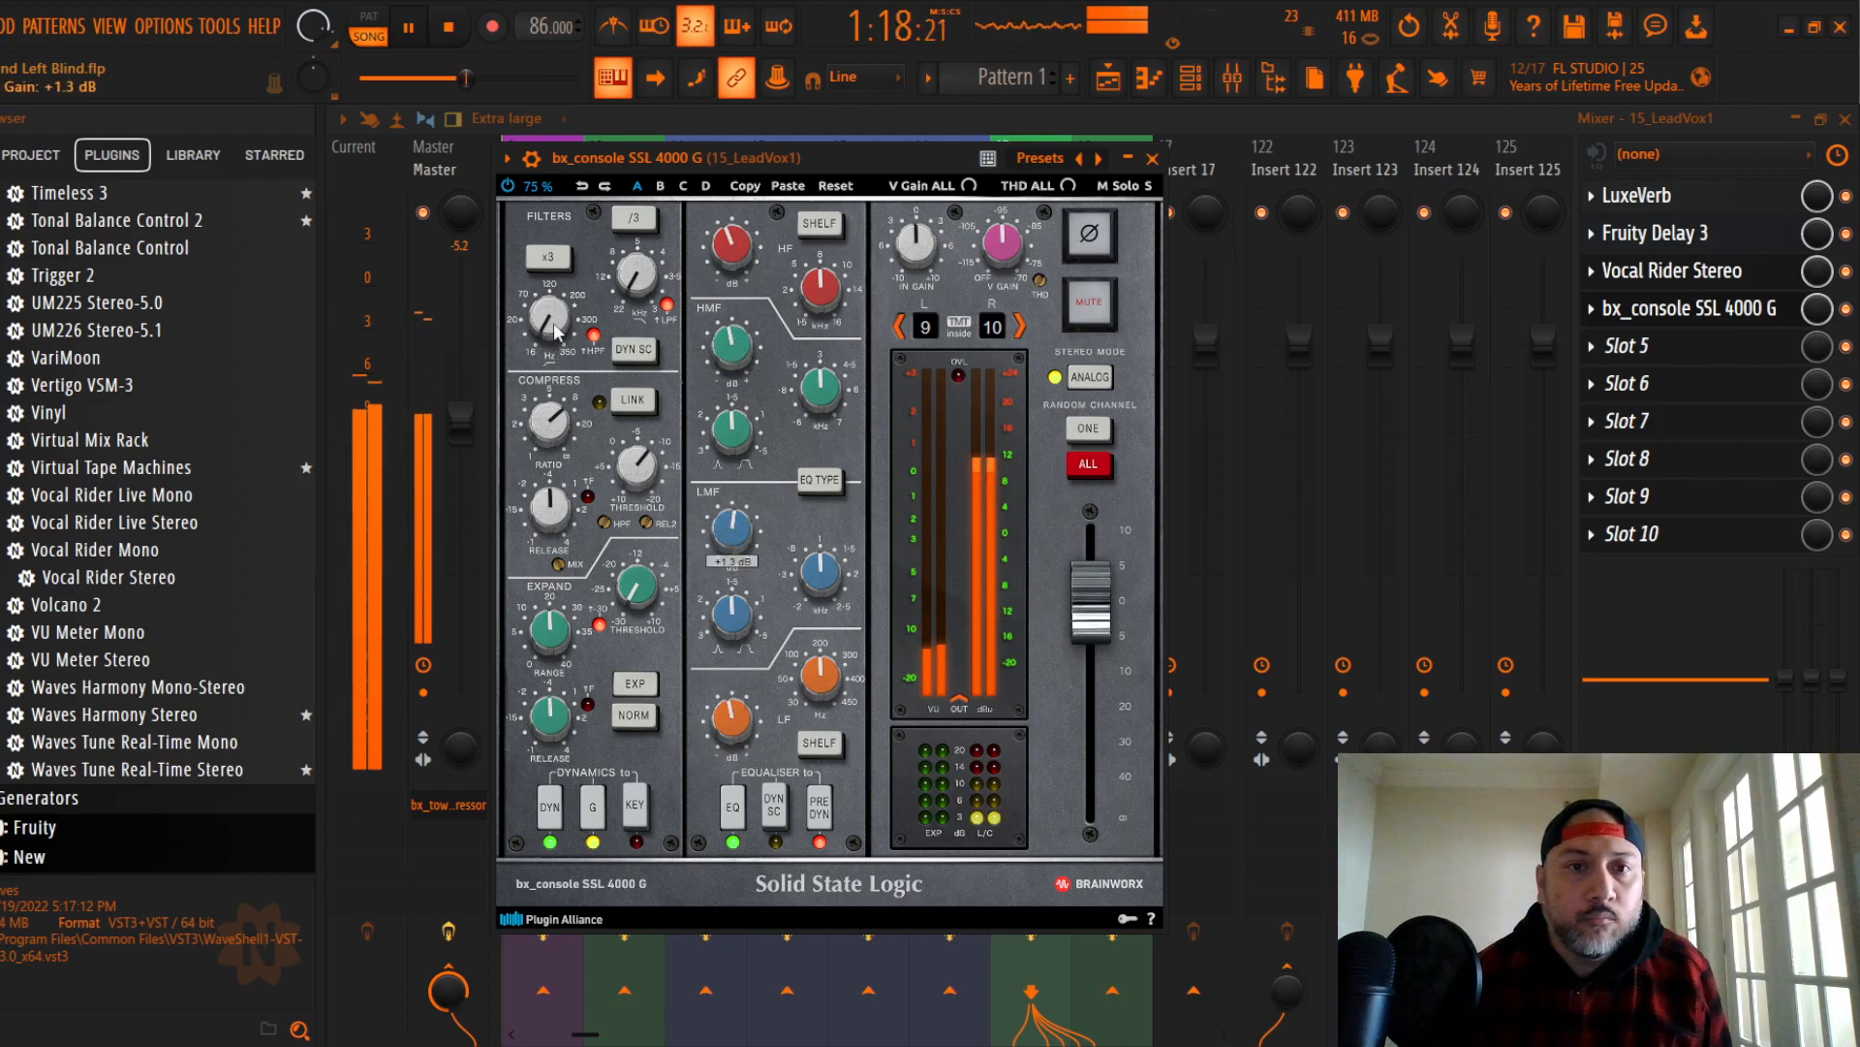
Step: Set the console filters on 15_LeadVox1 to a 107.7 Hz high-pass and a 13.5 kHz low-pass
scroll(557, 323, "up", 5)
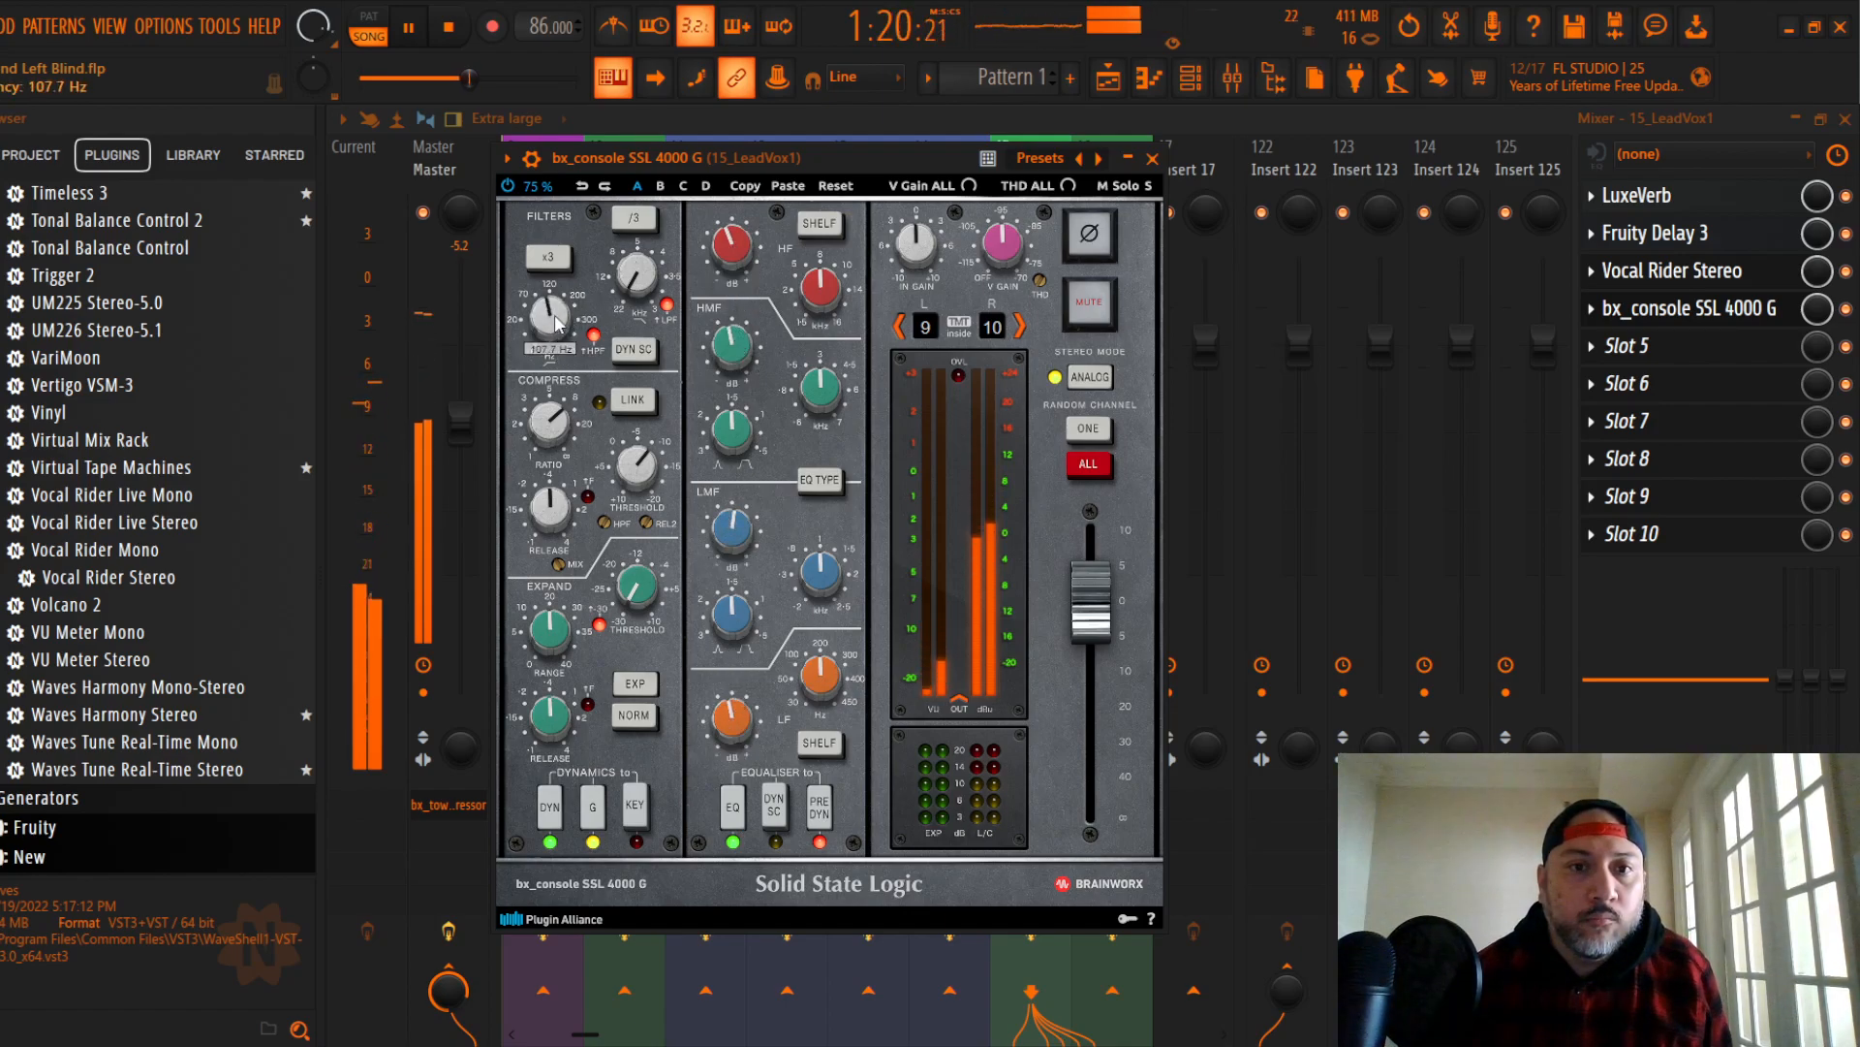
scroll(647, 279, "up", 1)
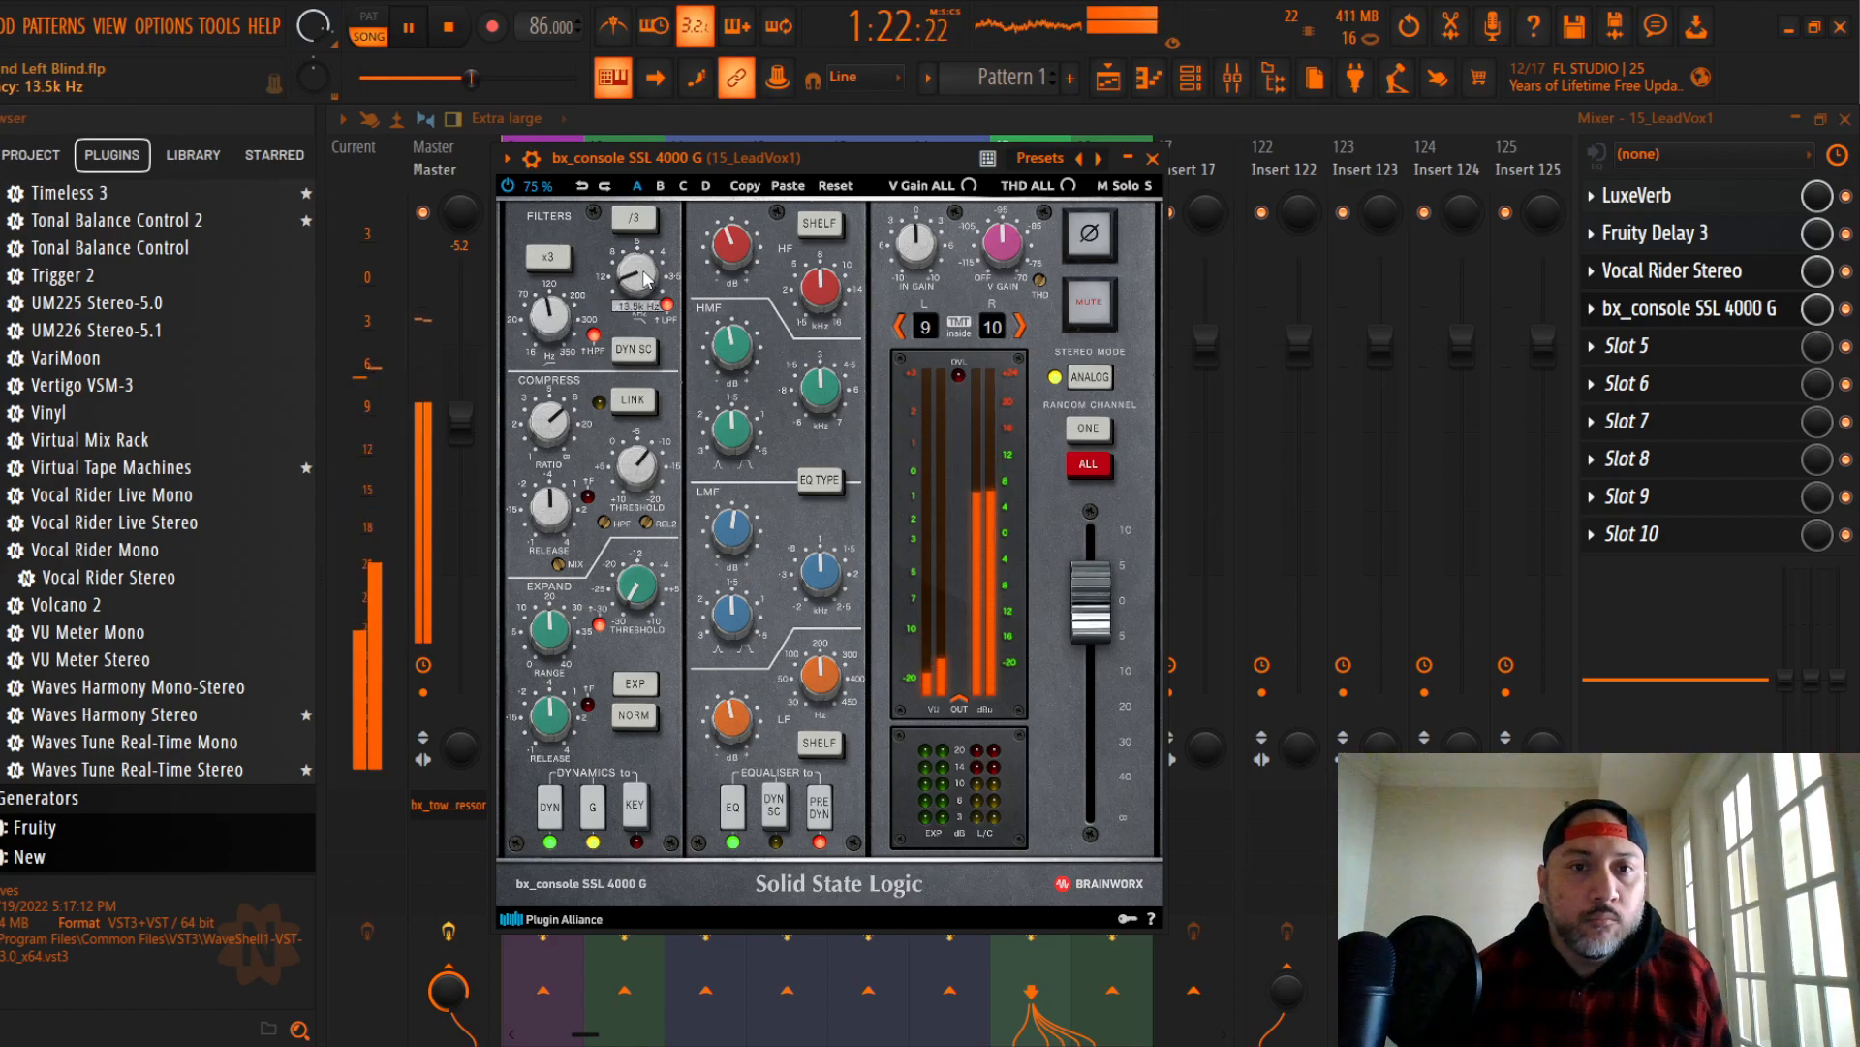
Step: Insert the DPR-402 Stereo compressor and de-esser on 15_LeadVox1 after the console plugin
left_click(1152, 158)
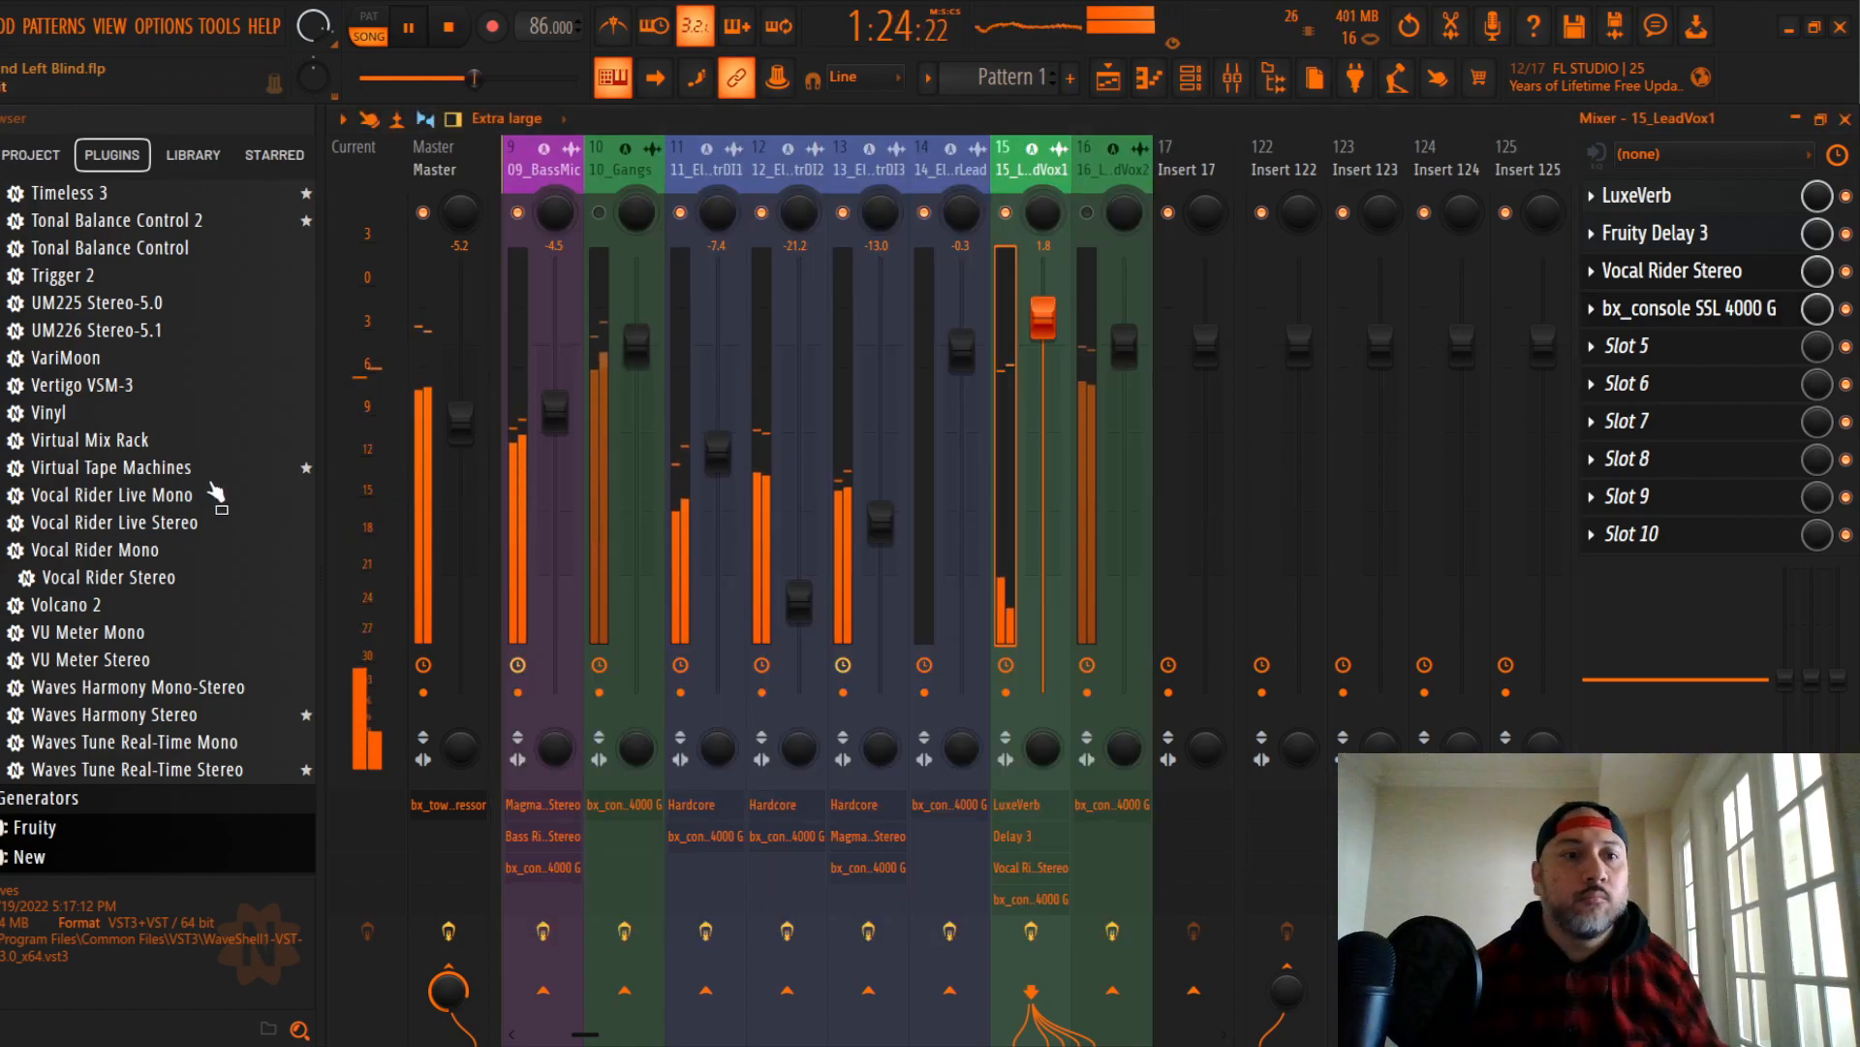
scroll(207, 482, "up", 20)
scroll(184, 472, "up", 20)
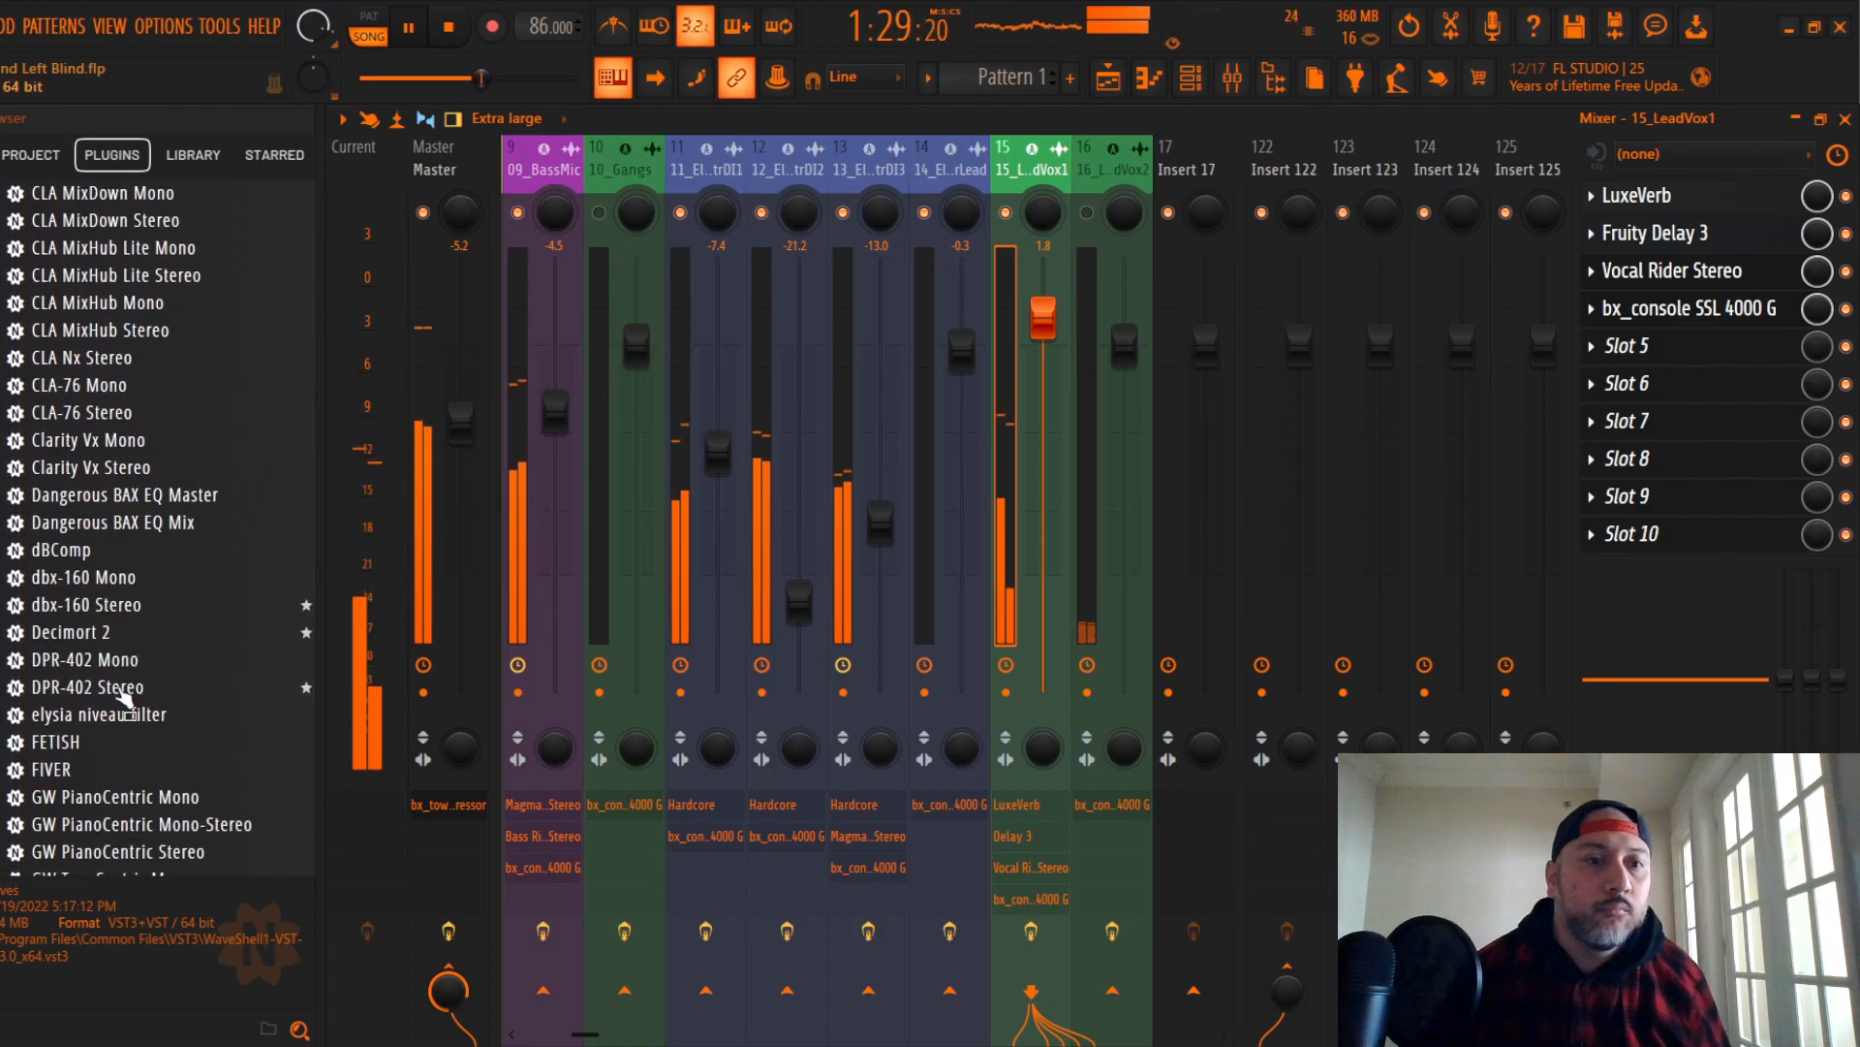
key("space")
left_click_drag(140, 686, 1659, 383)
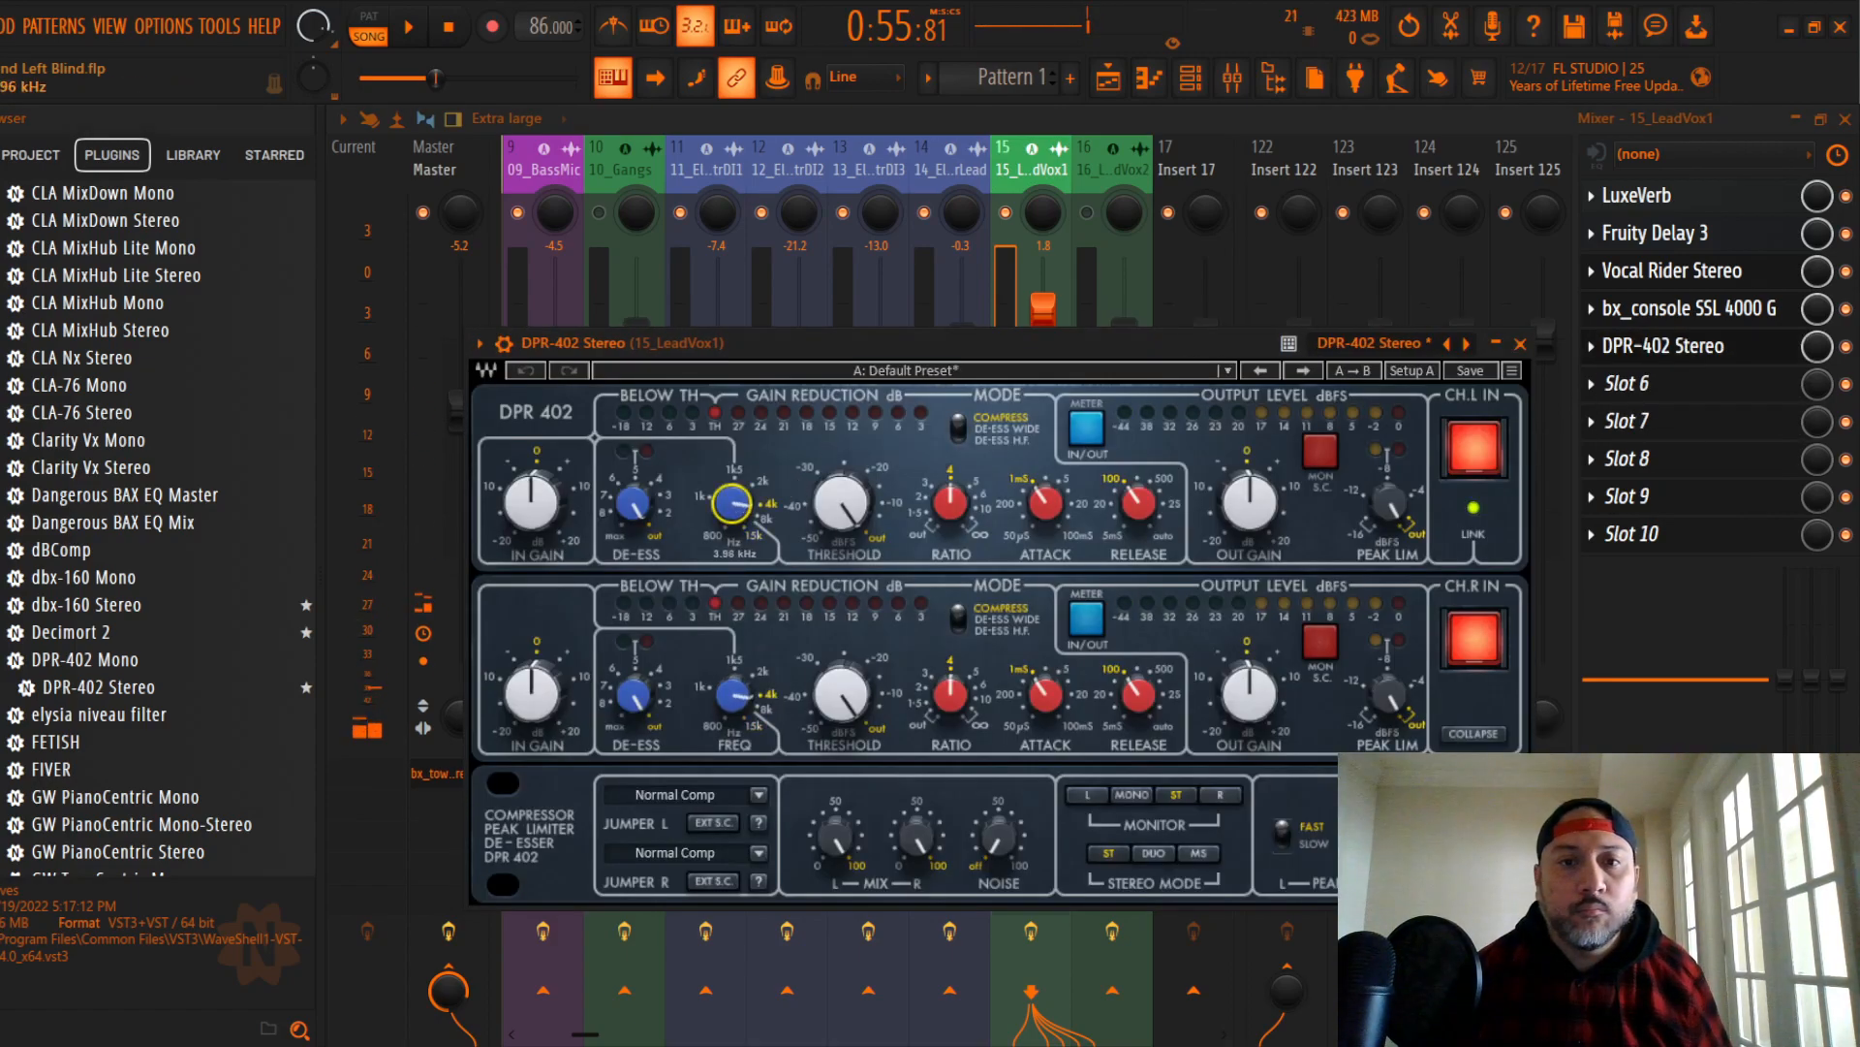
Step: Play the mix and set the DPR-402 de-esser amount on 15_LeadVox1 to 1.7
key("space")
left_click_drag(802, 346, 794, 272)
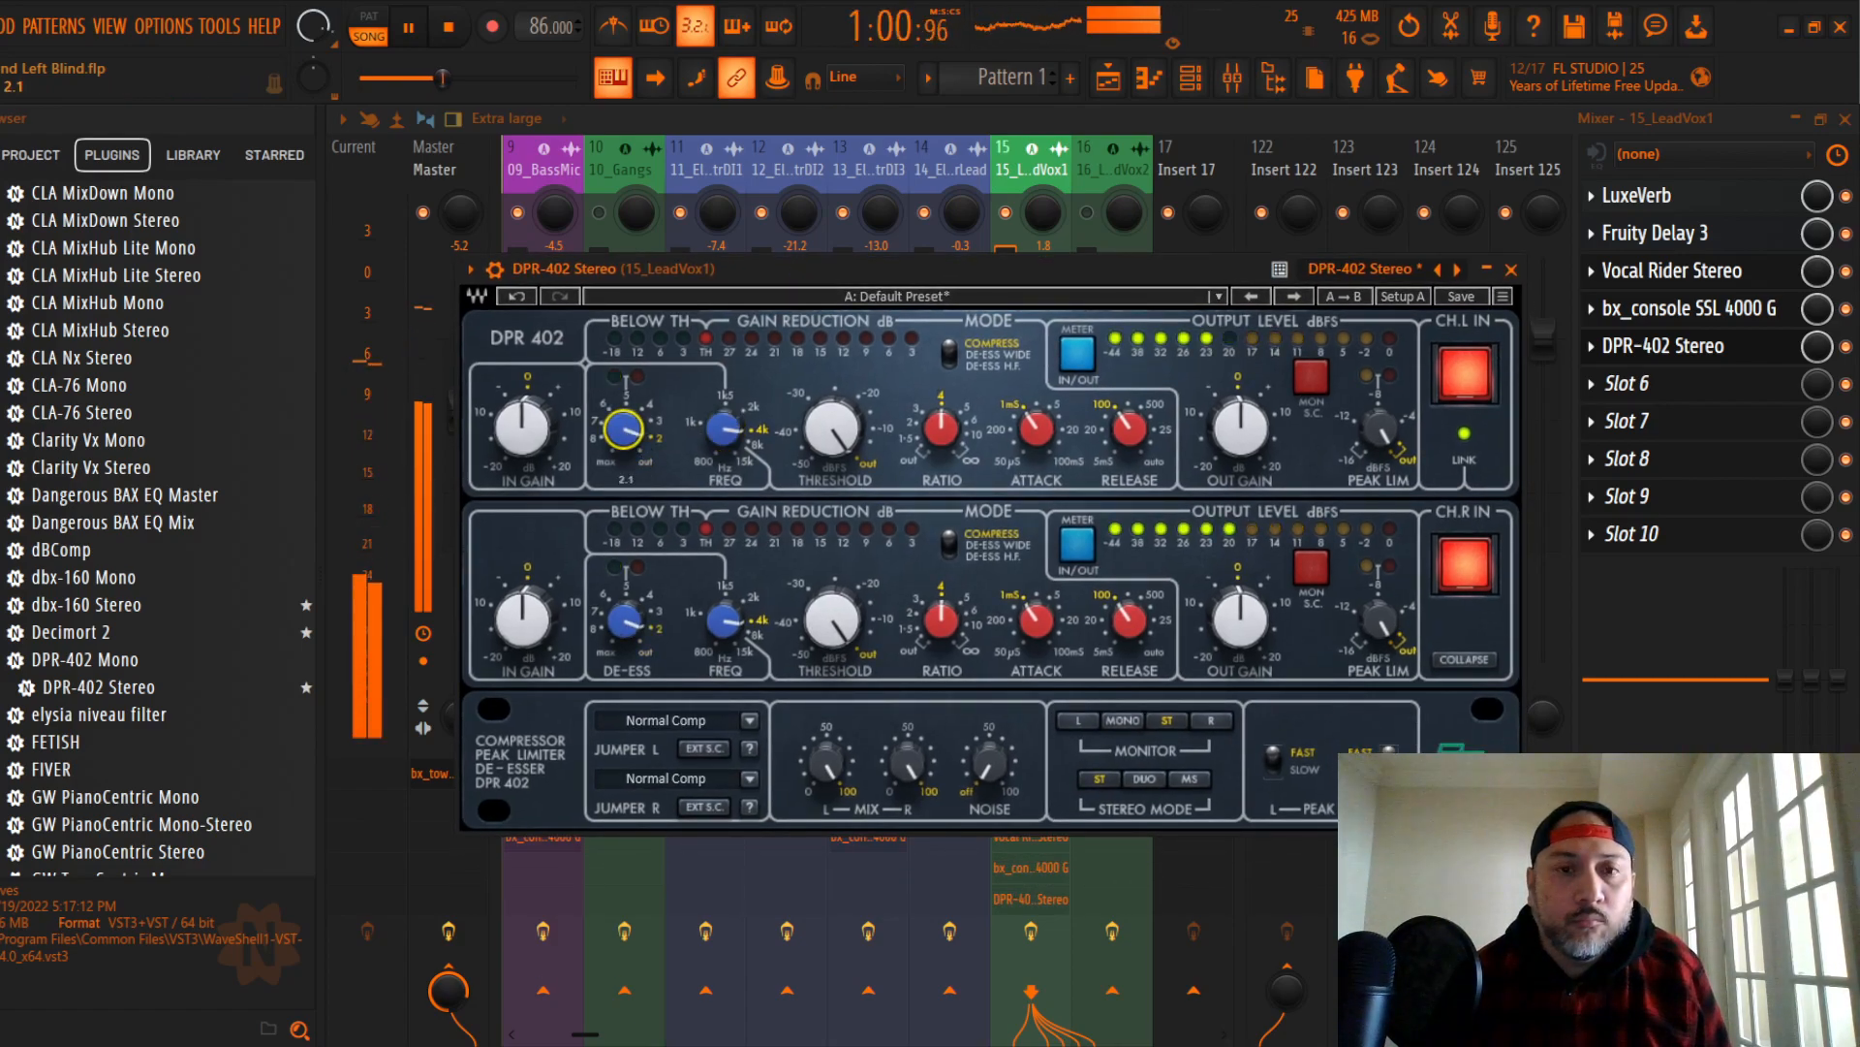
left_click_drag(624, 429, 624, 425)
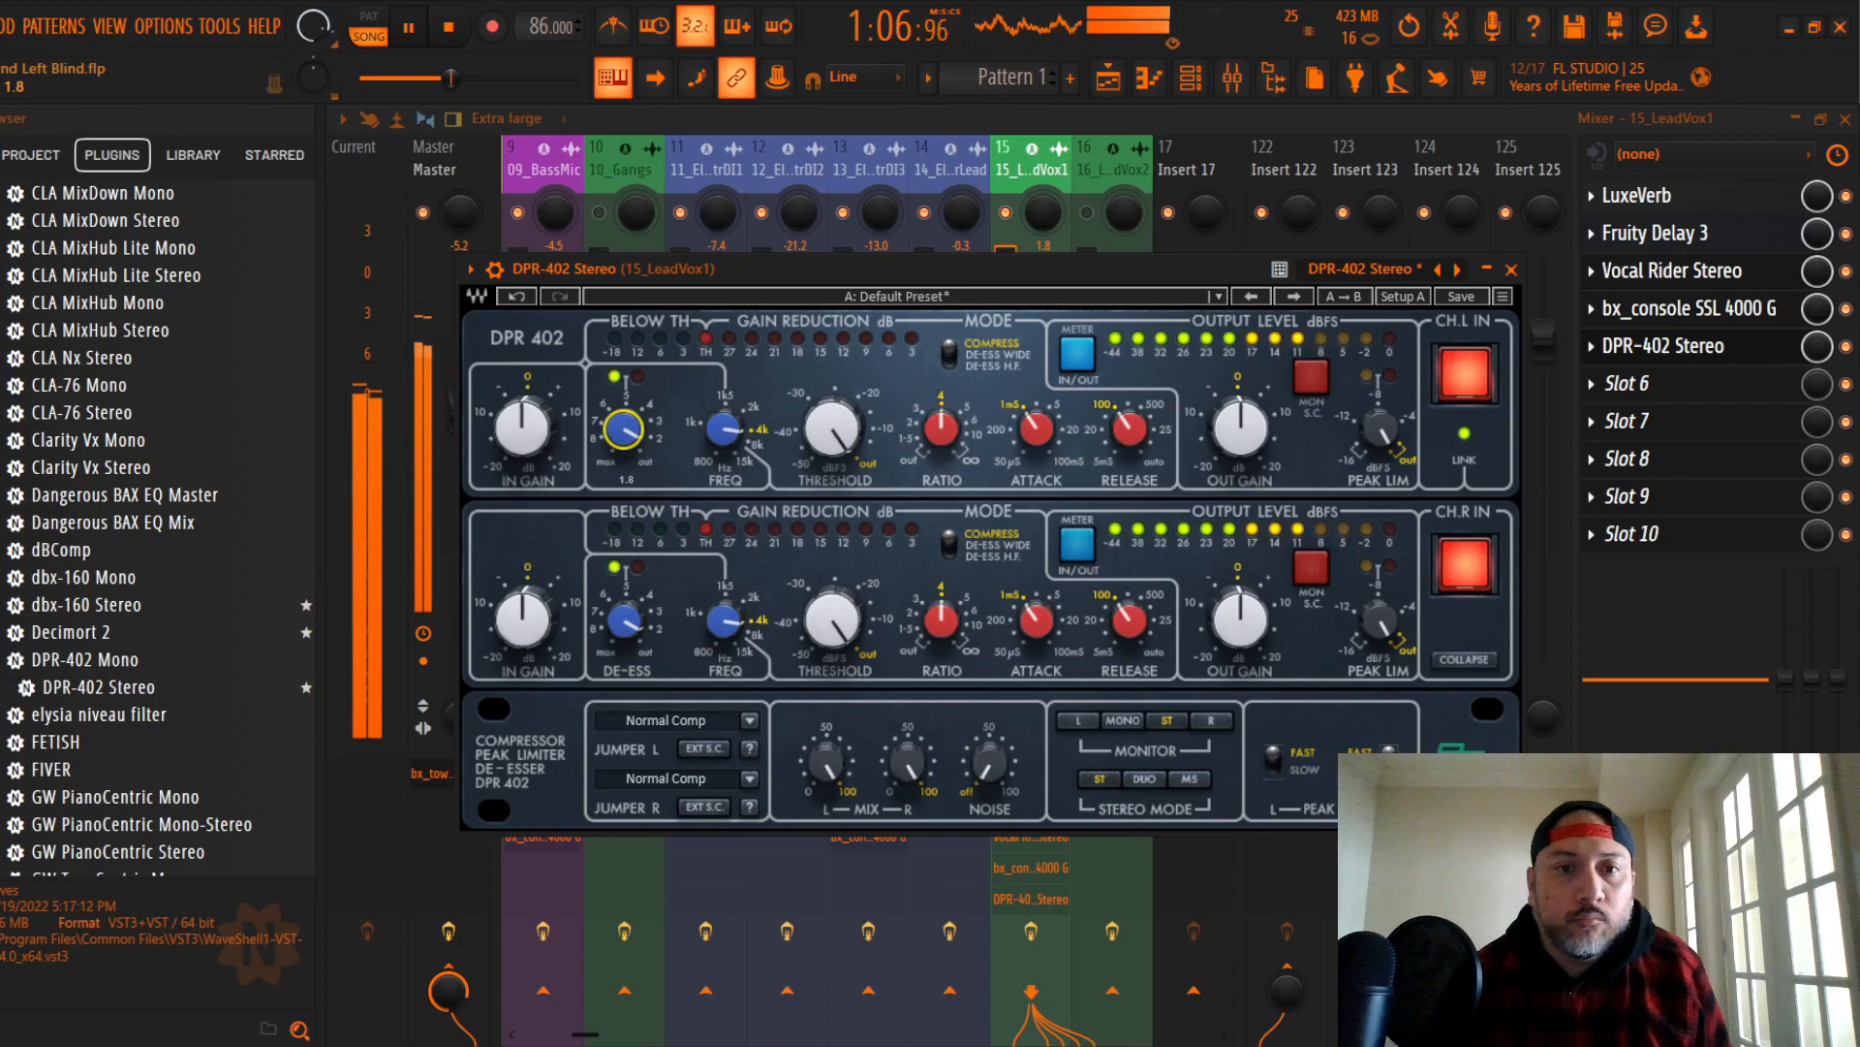
left_click_drag(624, 430, 624, 433)
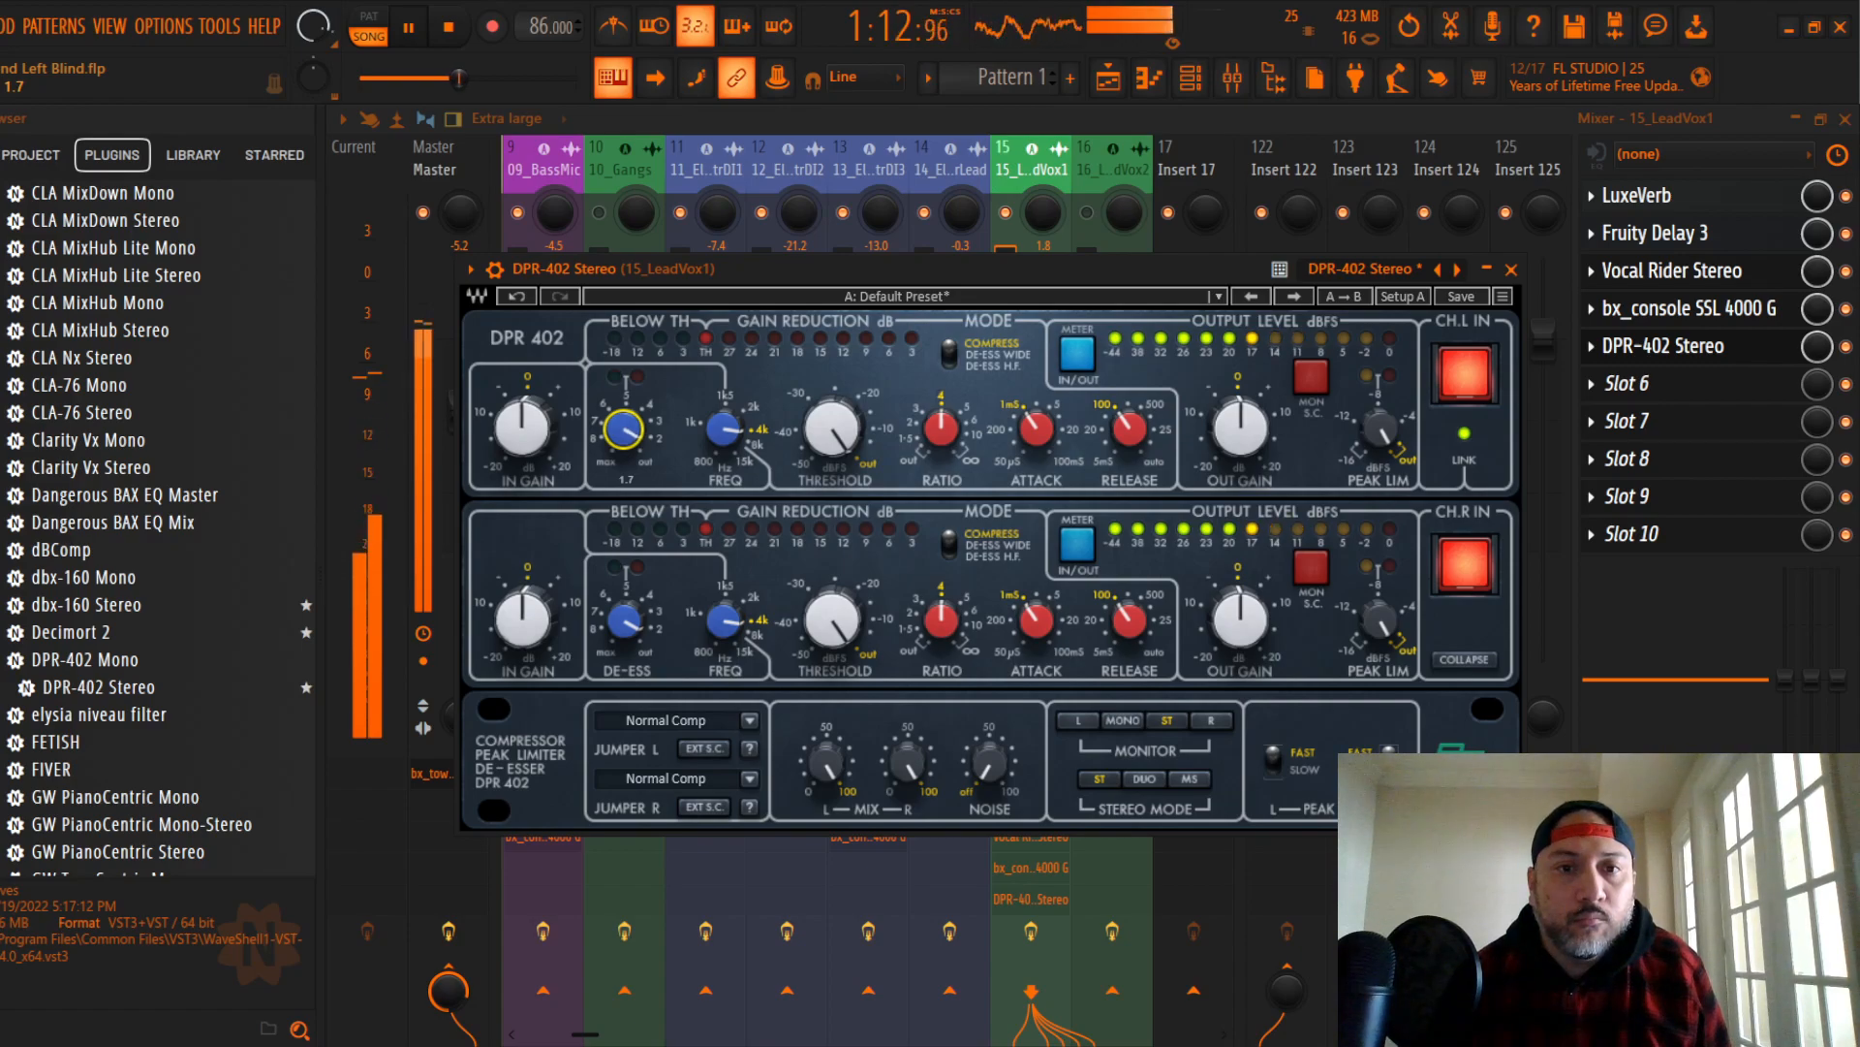
left_click(1511, 269)
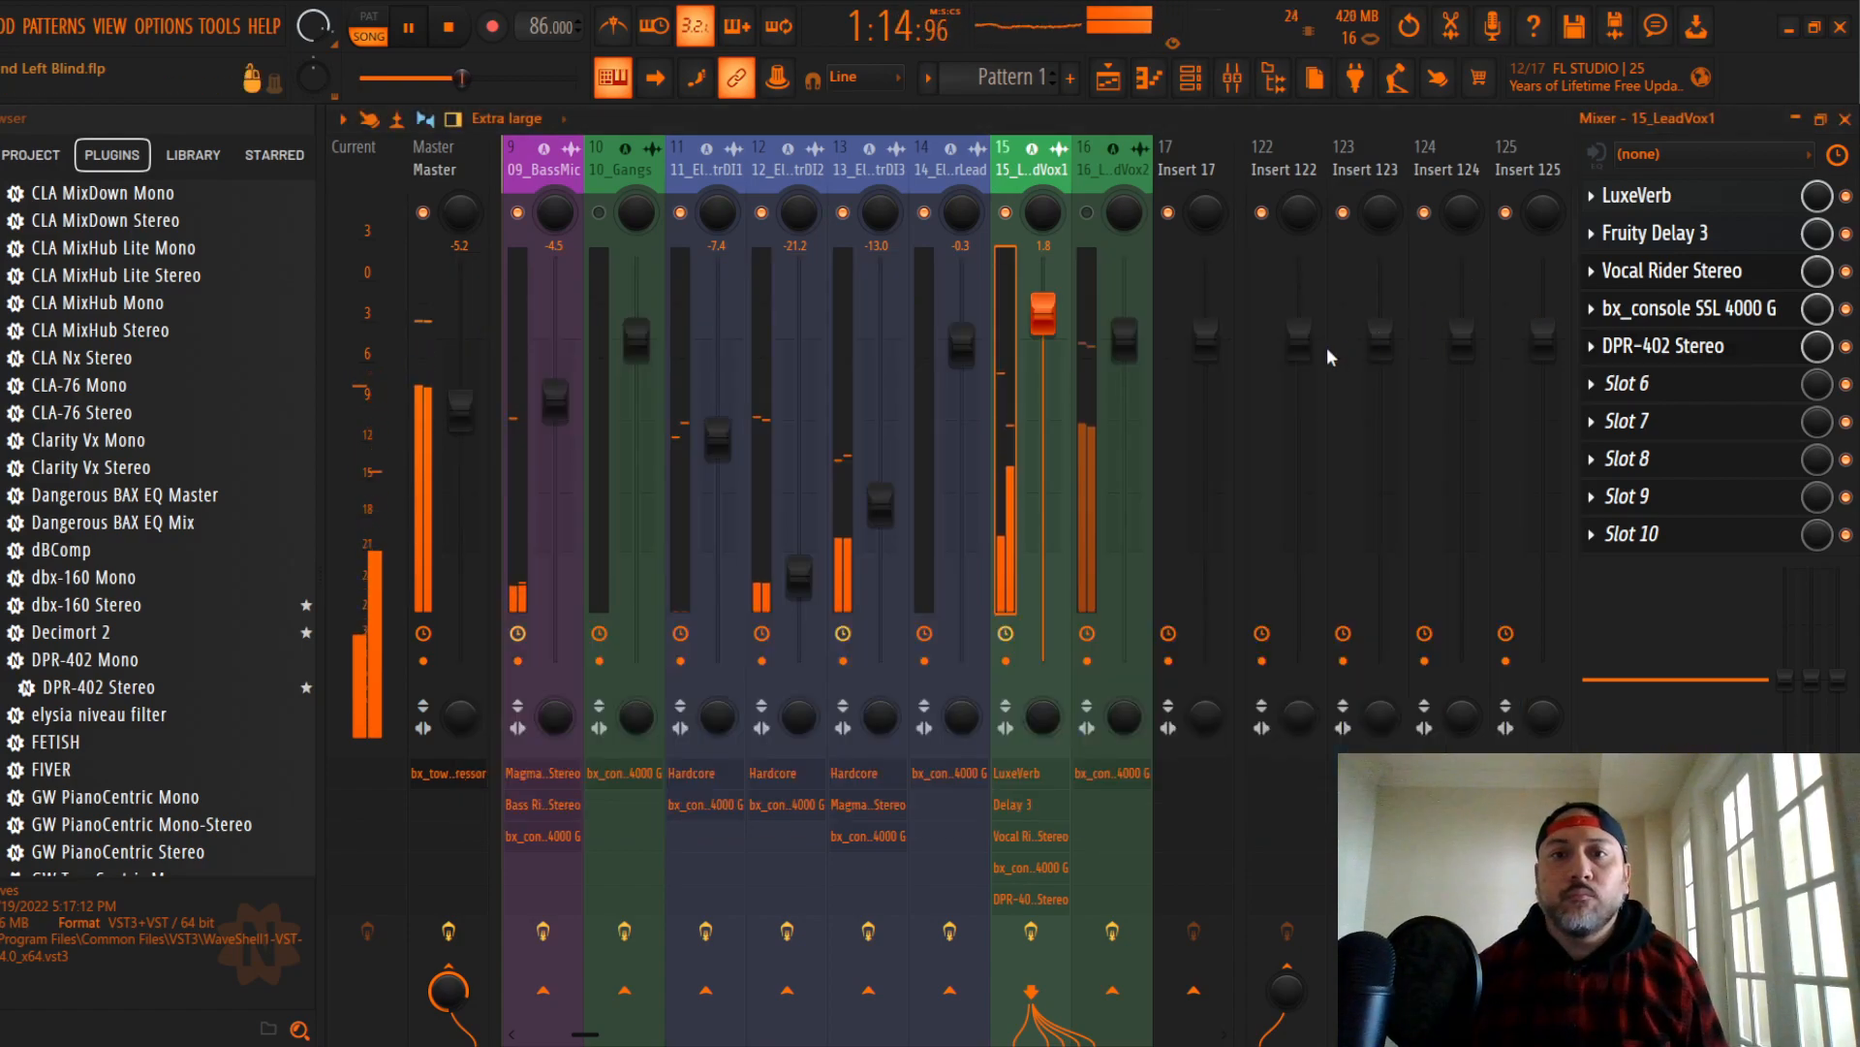
Step: Raise the level of 15_LeadVox1 to 2.5 dB and adjust the wet output of its Fruity Delay 3
left_click_drag(1033, 346, 1043, 304)
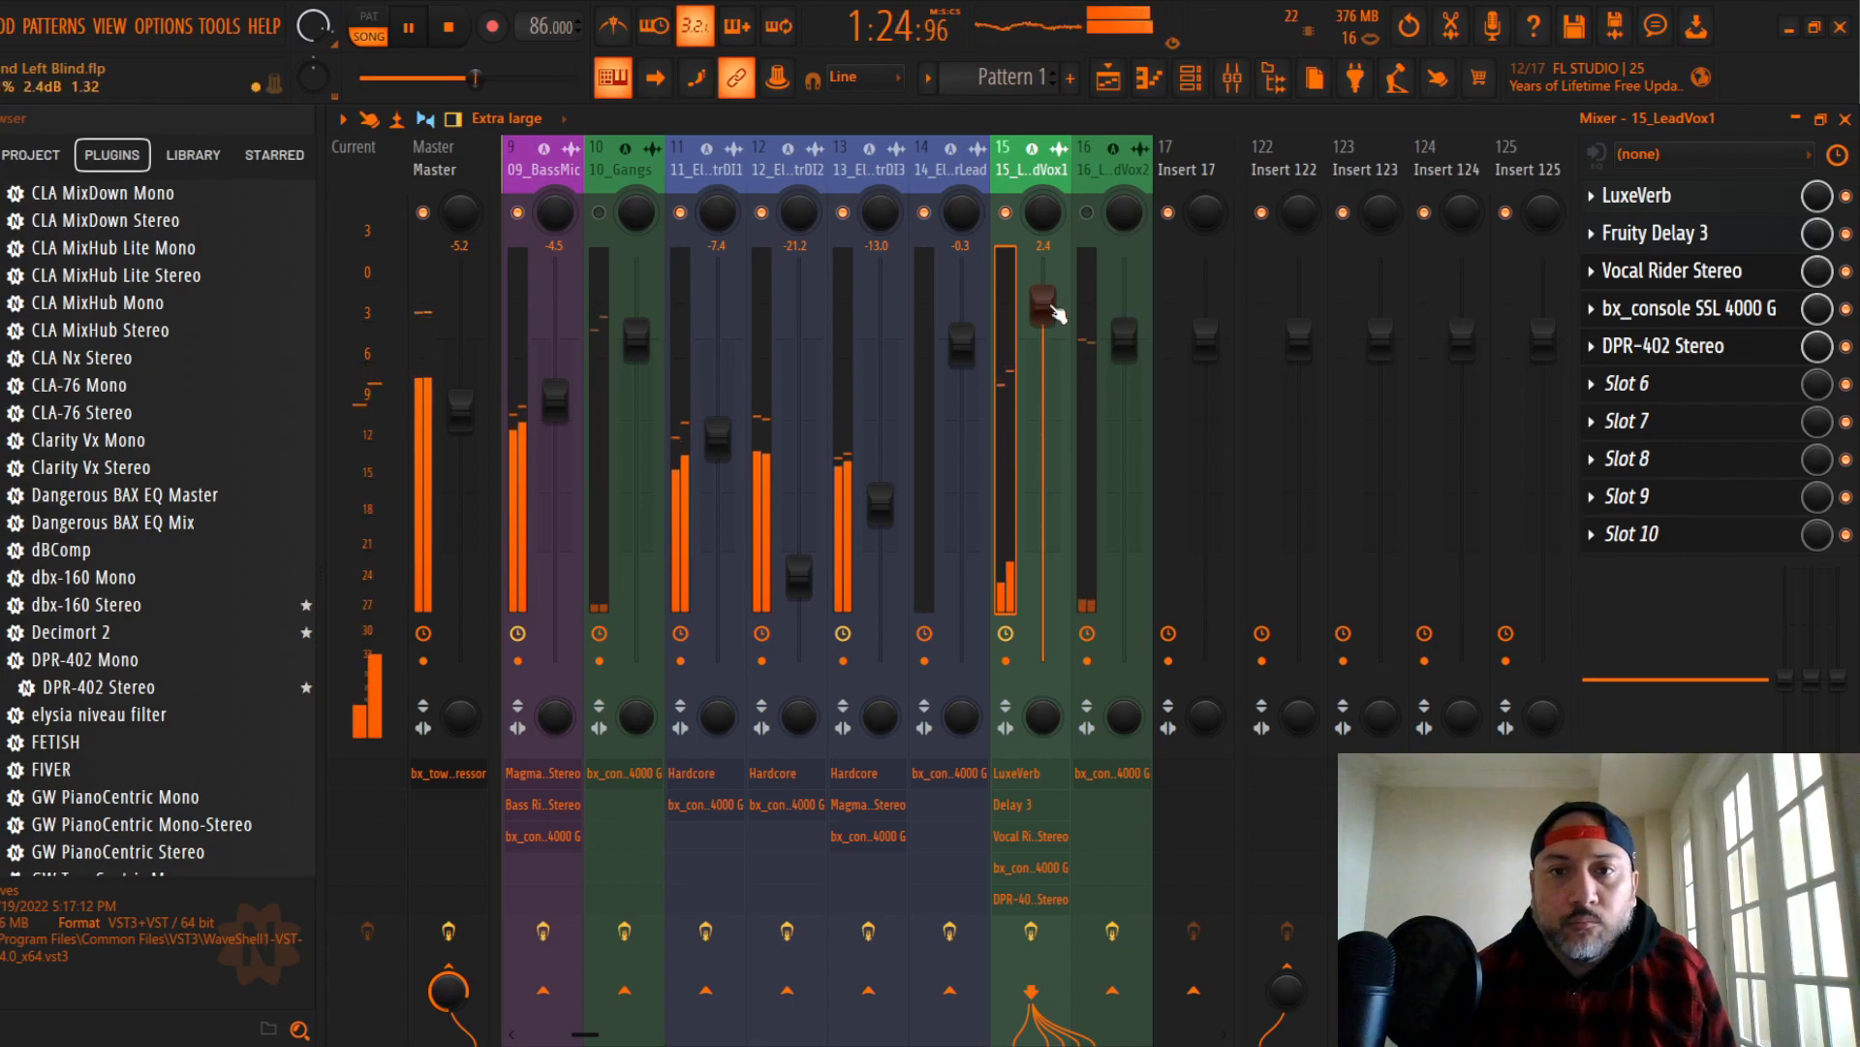
left_click_drag(1043, 304, 1042, 303)
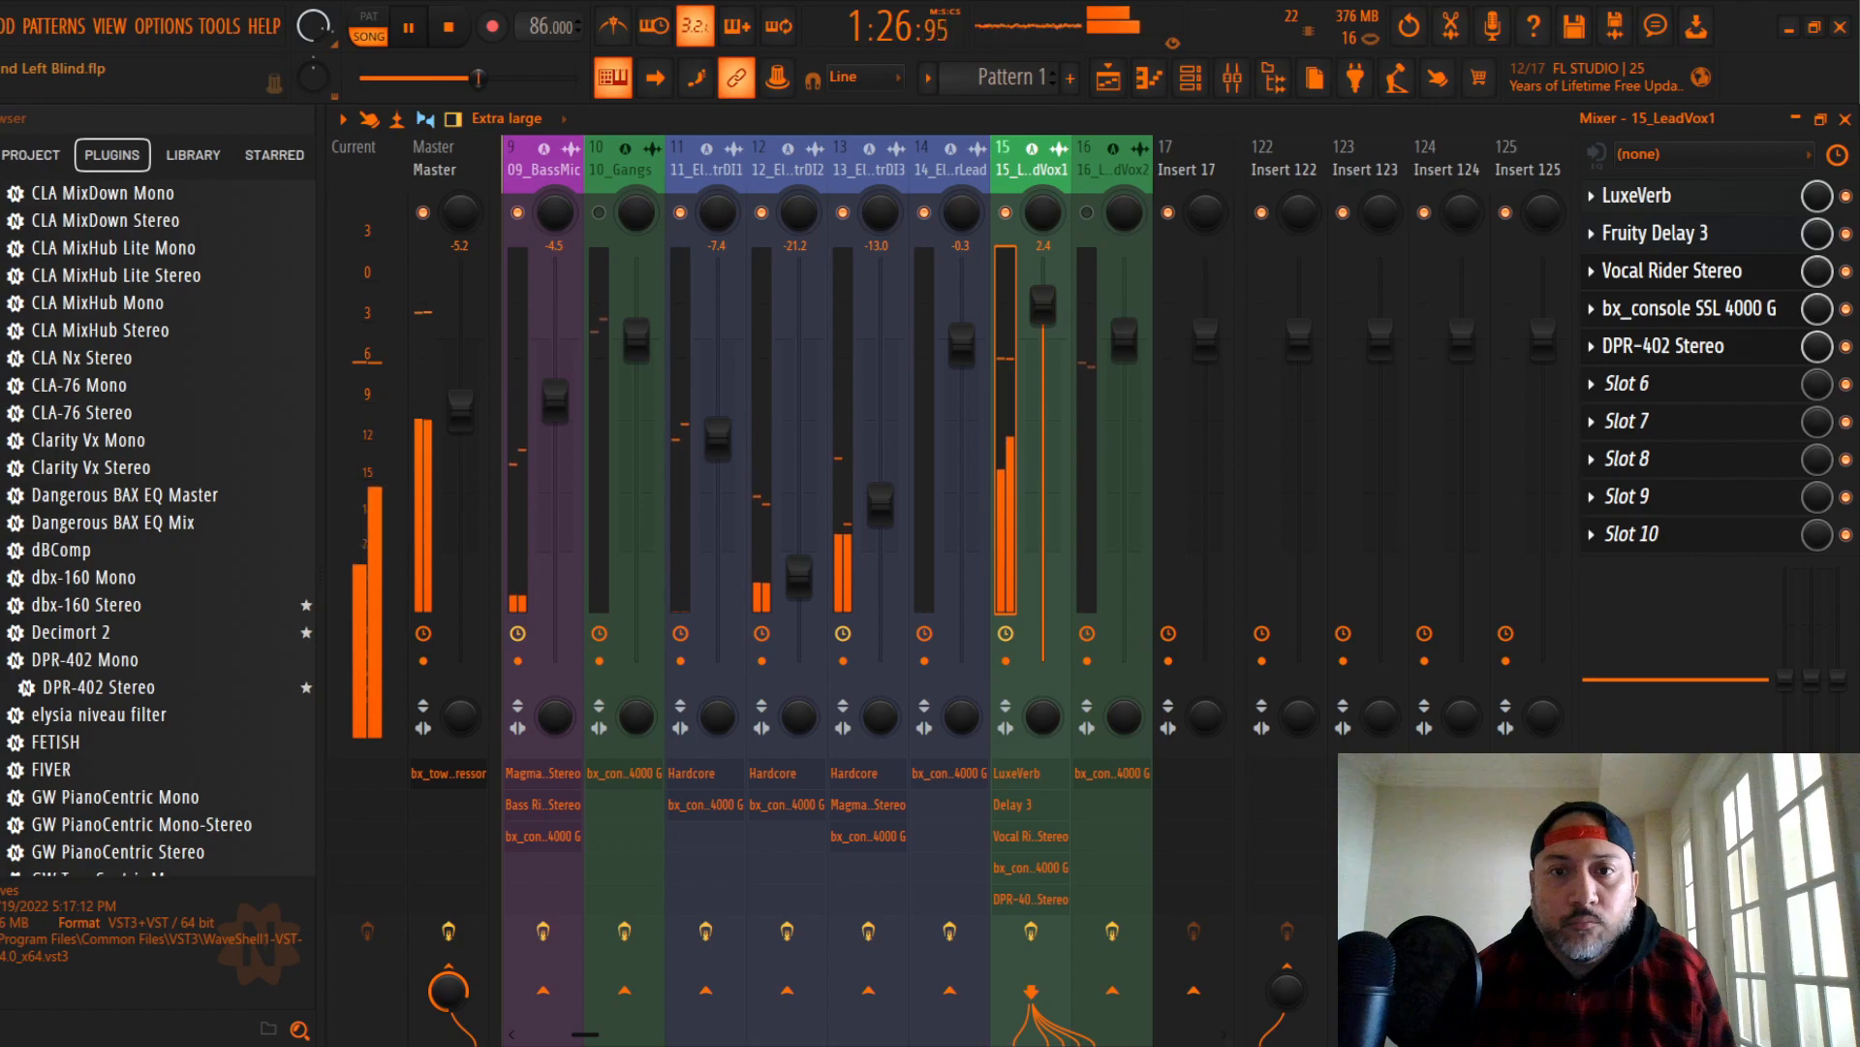
left_click(1661, 234)
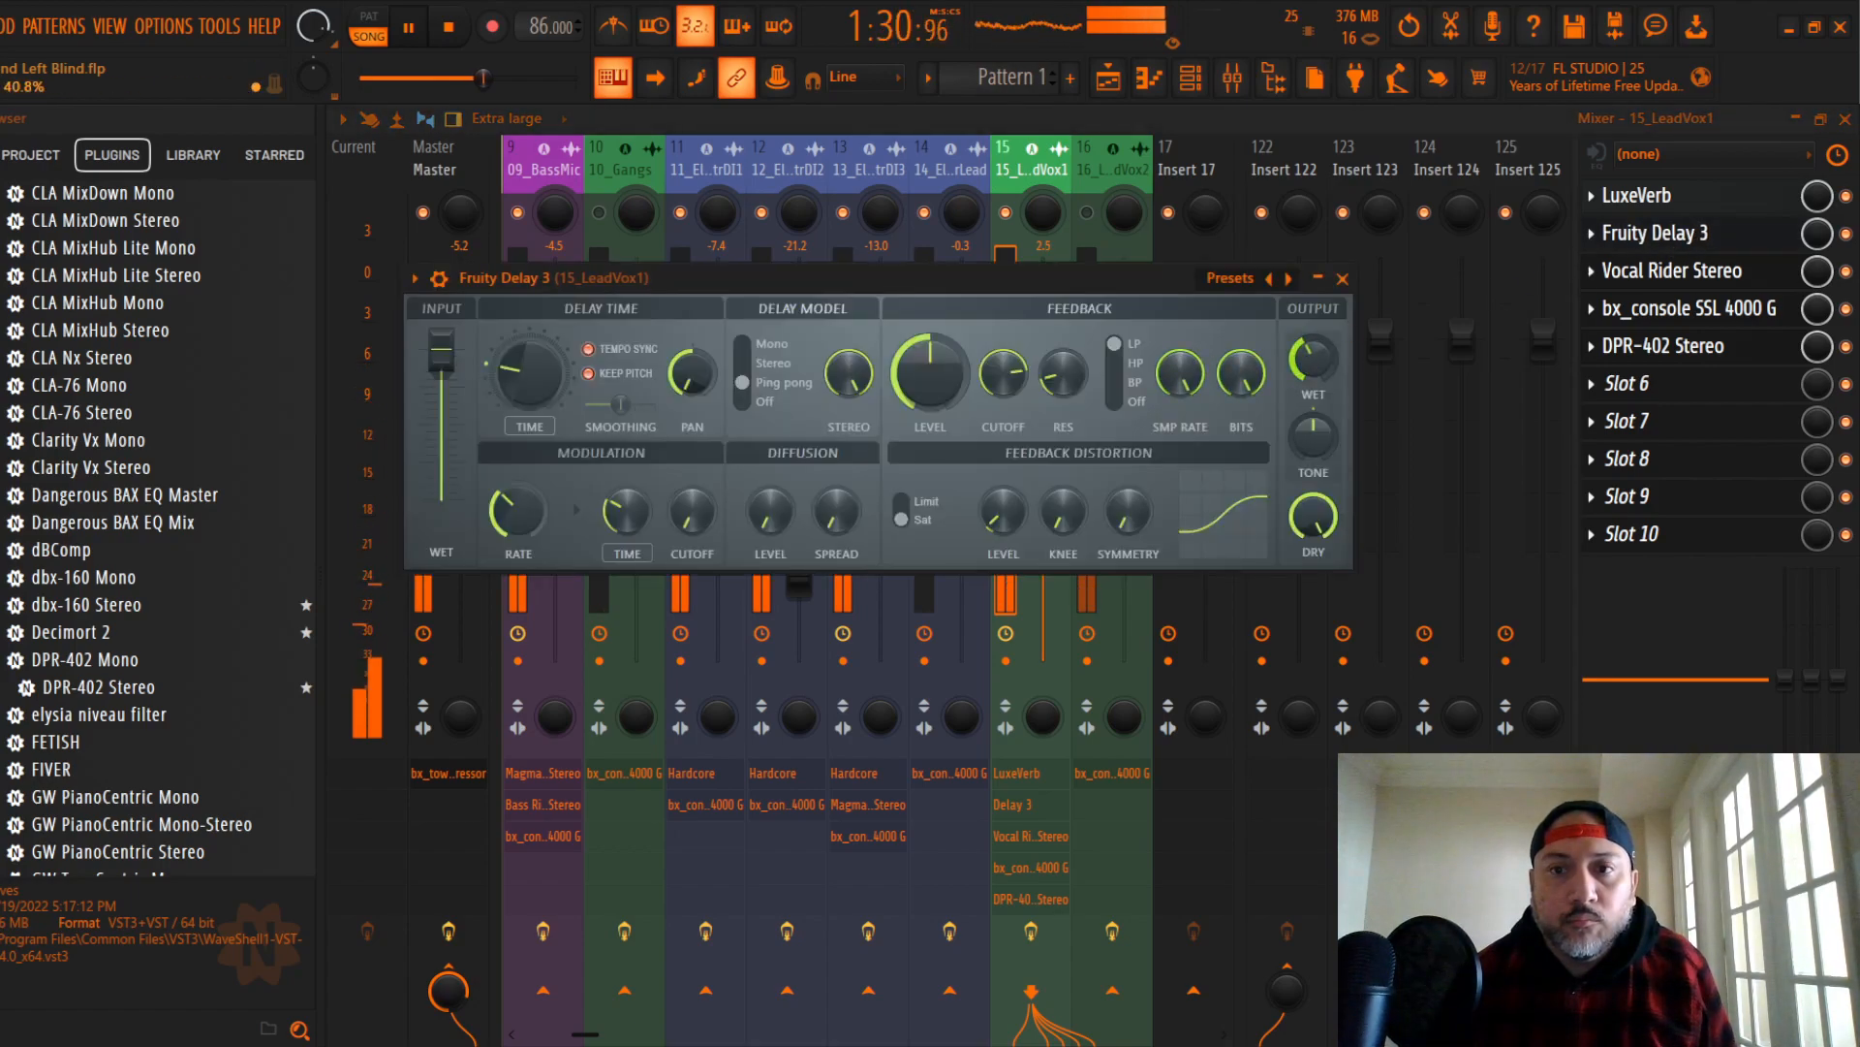
left_click(1342, 279)
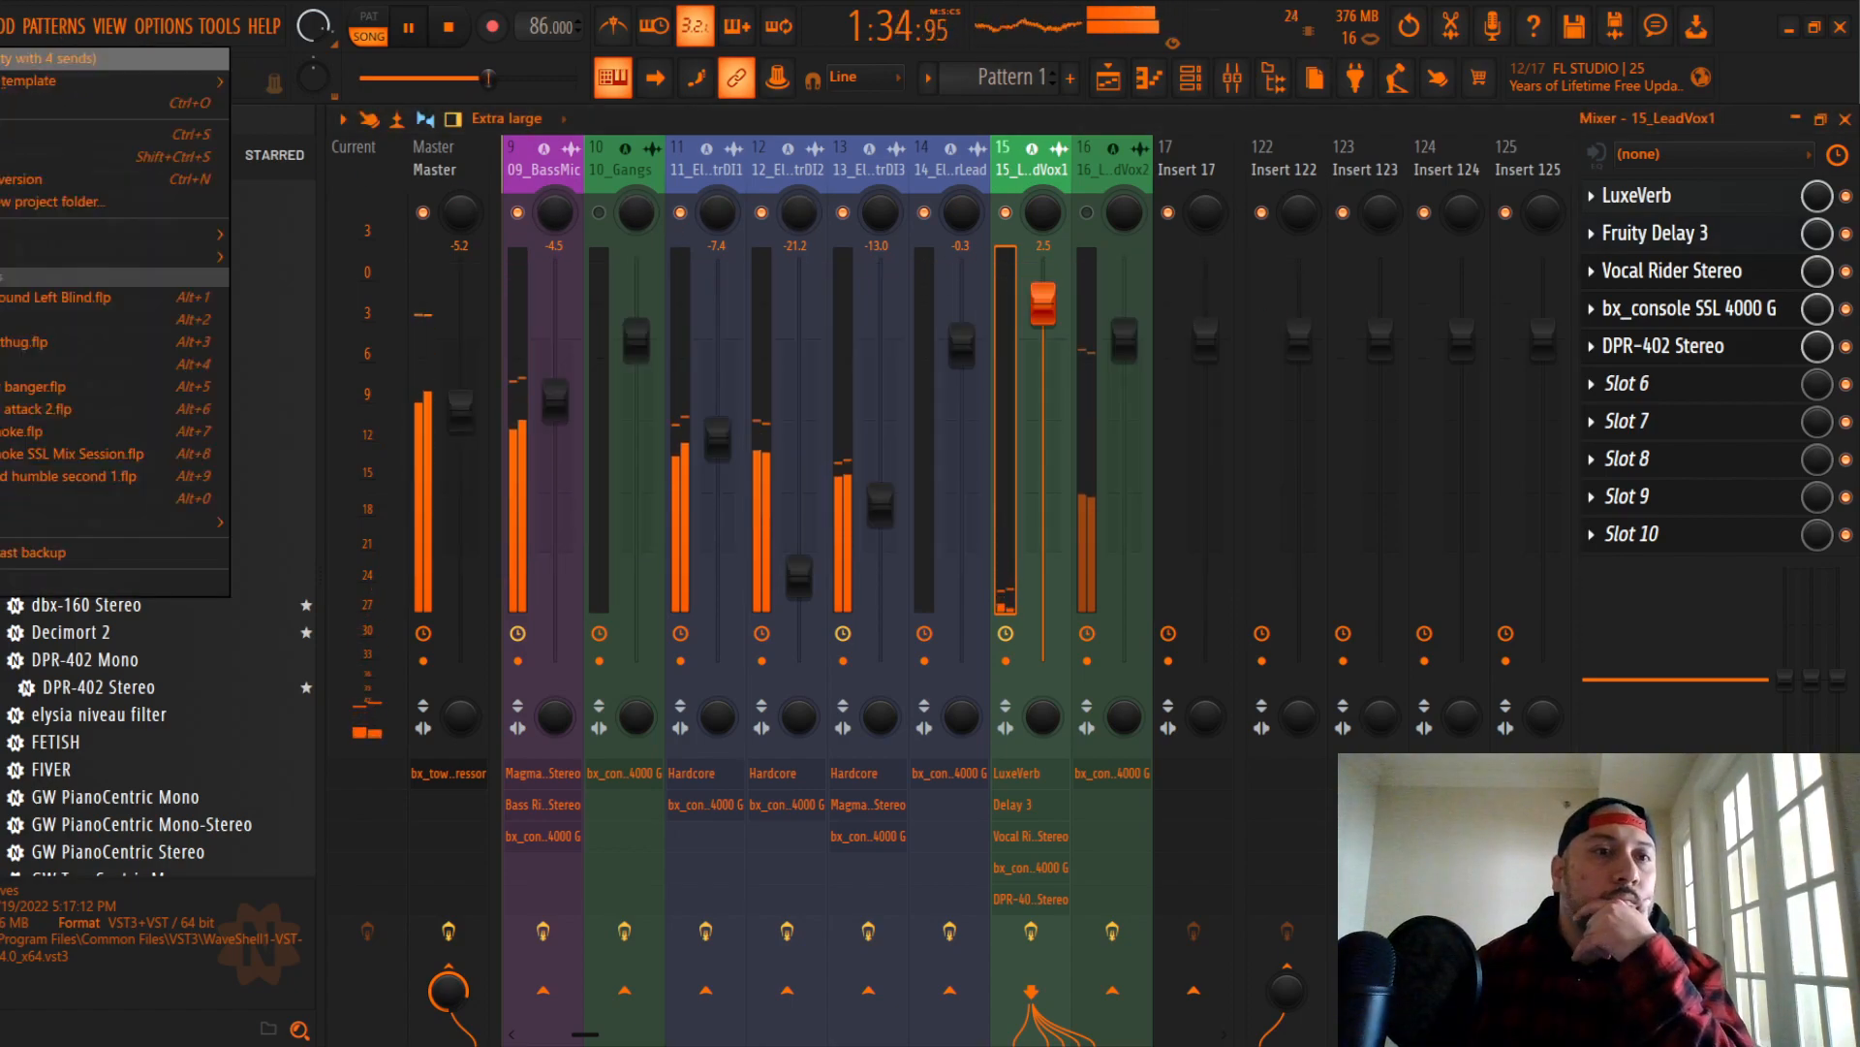
Step: Solo the two lead vocal channels and lower 16_LeadVox2 to -1.3 dB during playback
left_click(1113, 172)
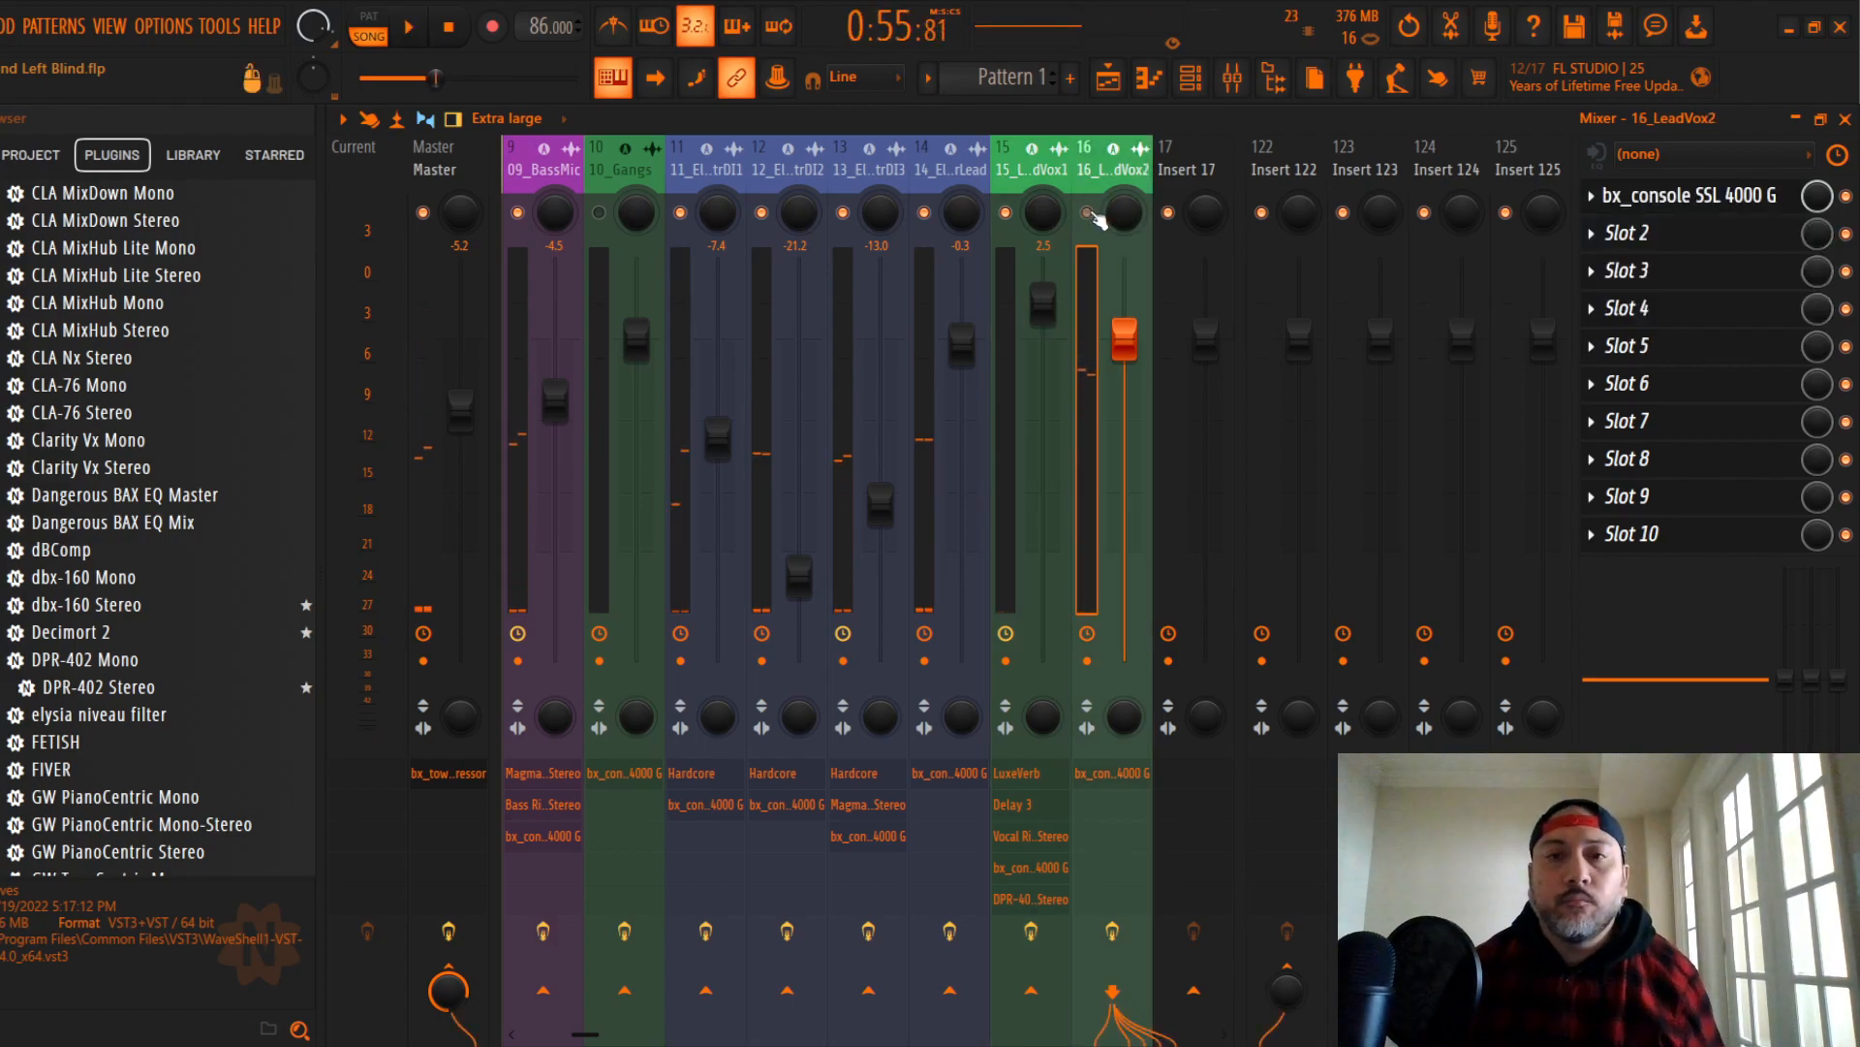
right_click(1087, 213)
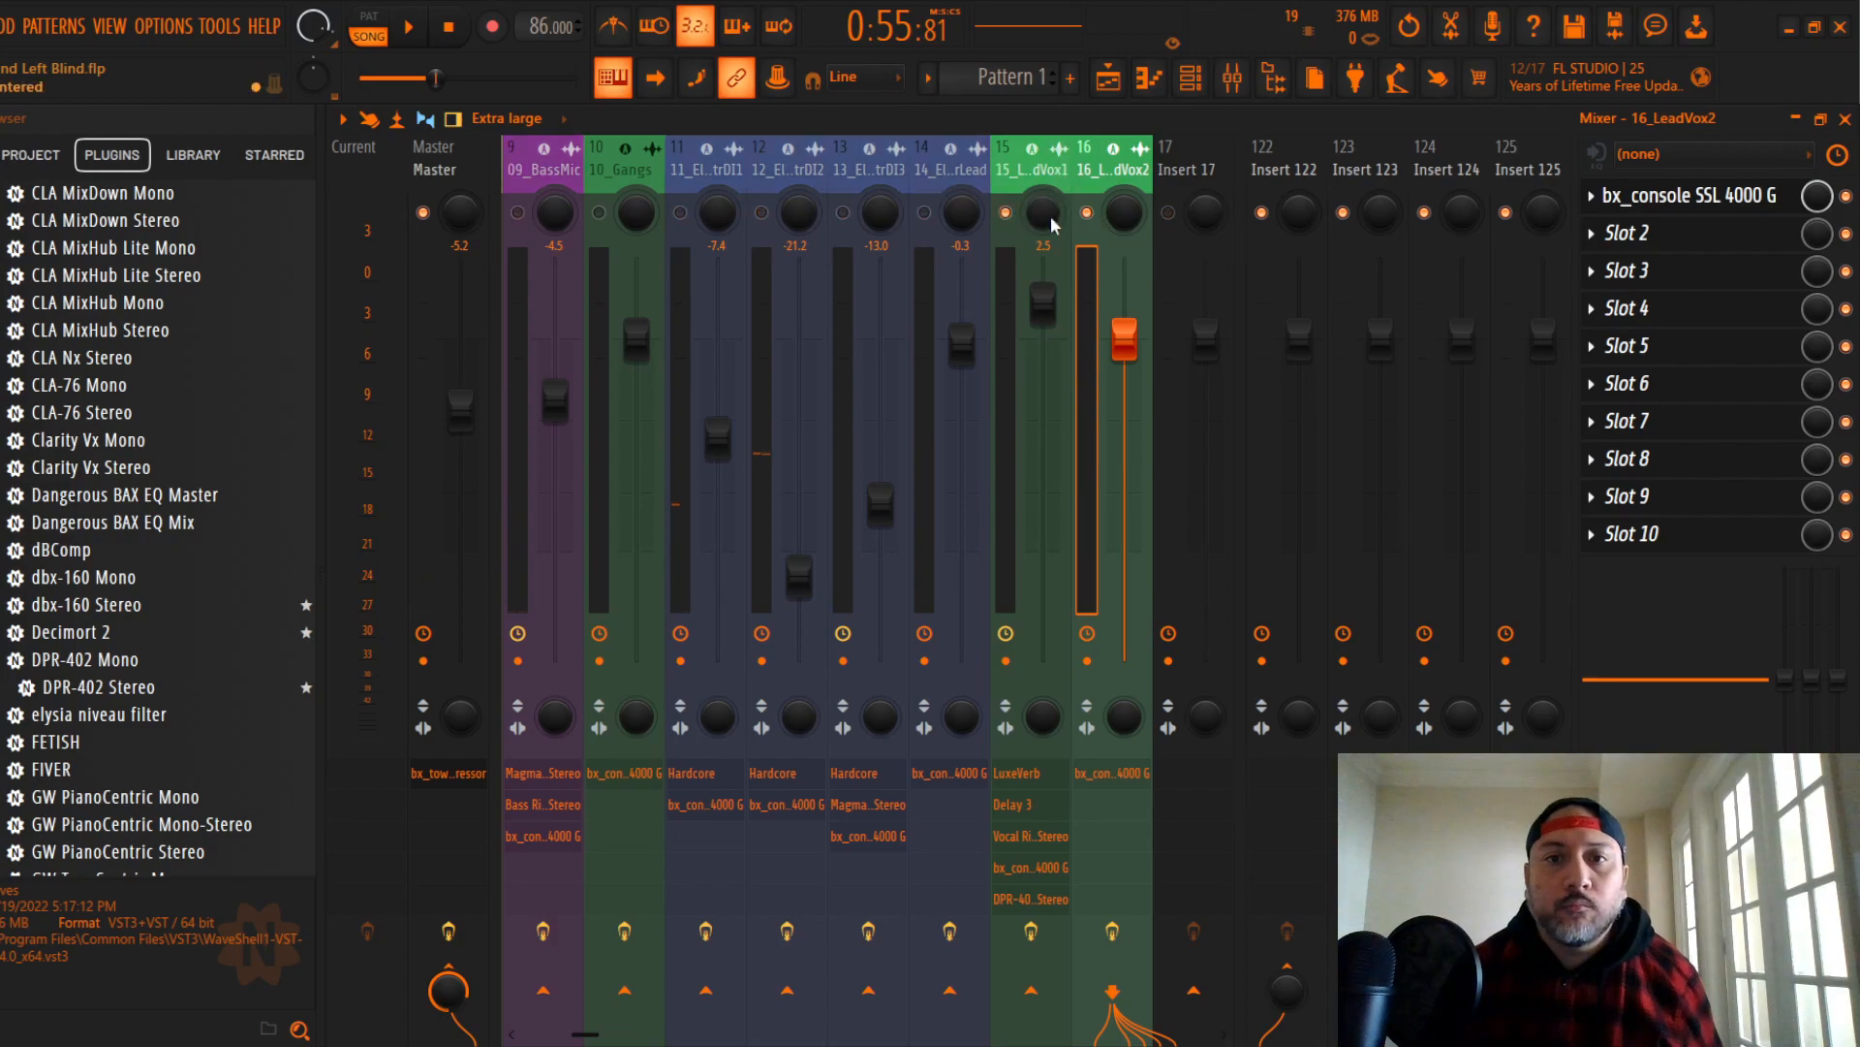
key("space")
left_click_drag(1124, 347, 1124, 360)
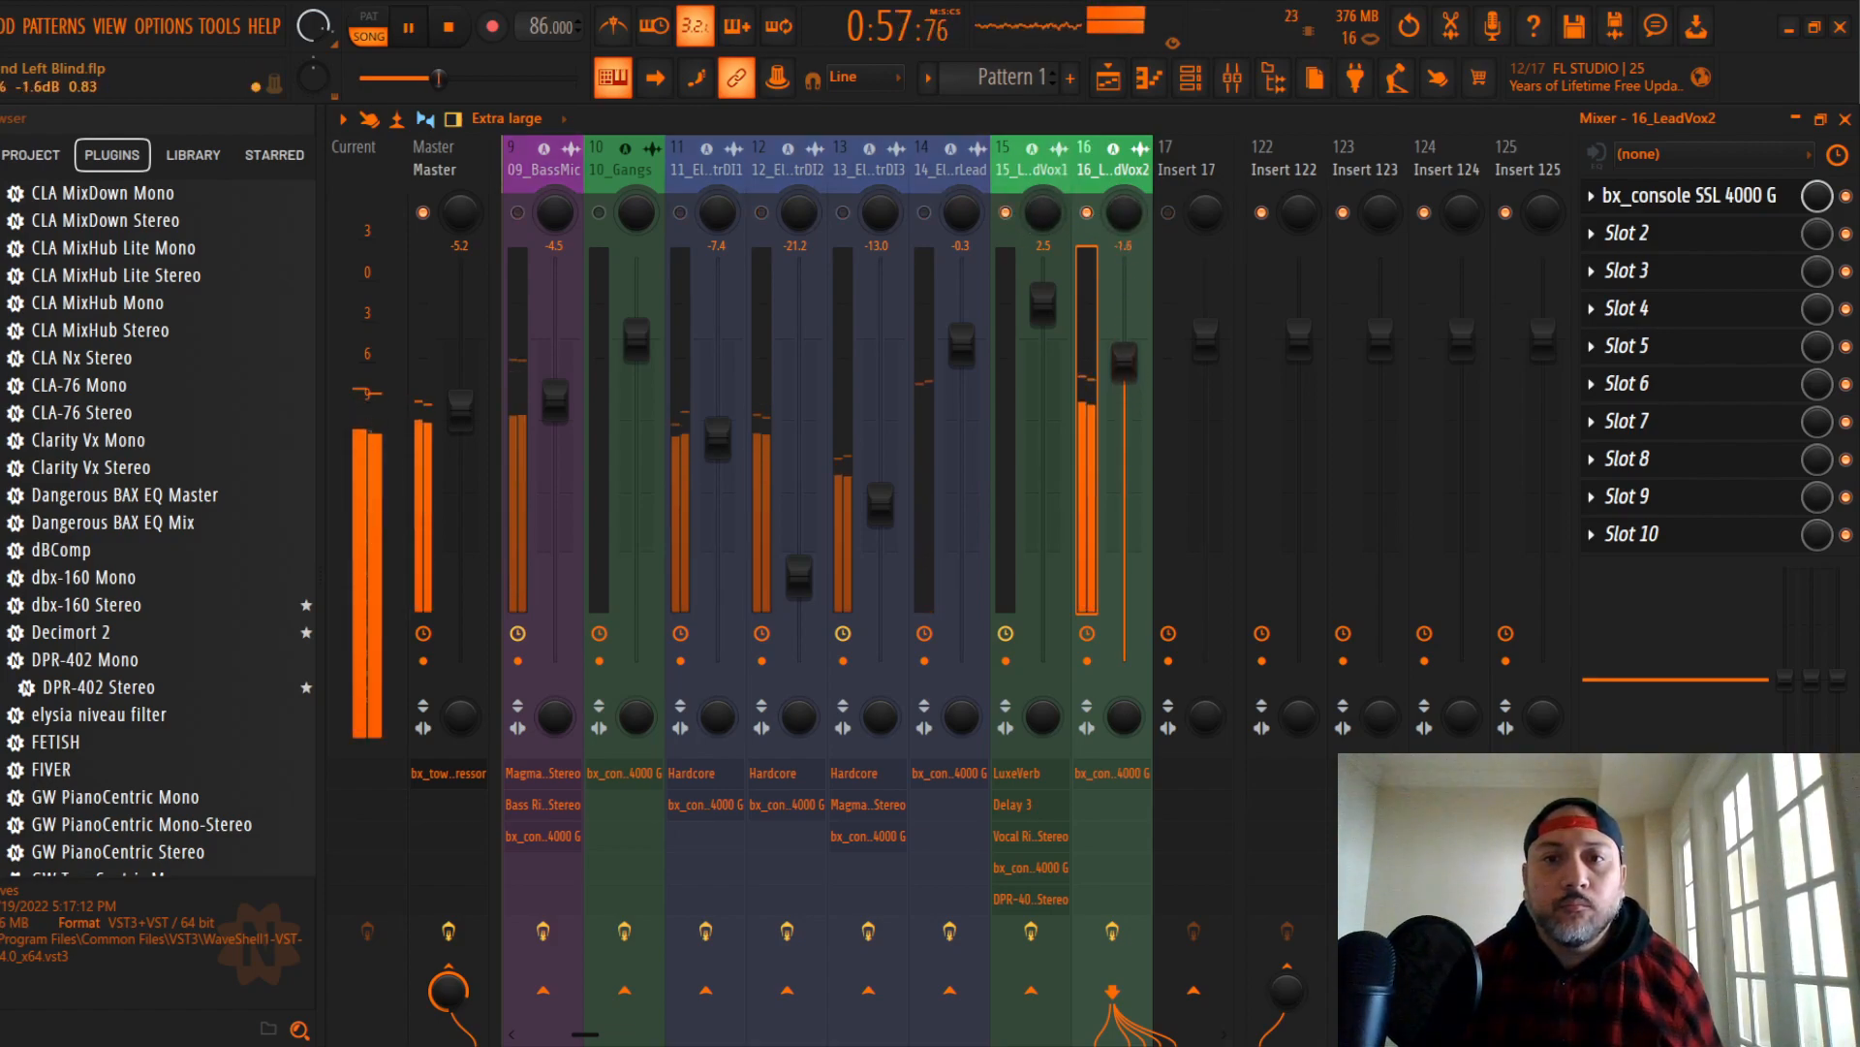
Step: Add LuxeVerb to 16_LeadVox2 and move it ahead of the console plugin, following the effect order of 15_LeadVox1
left_click(1039, 172)
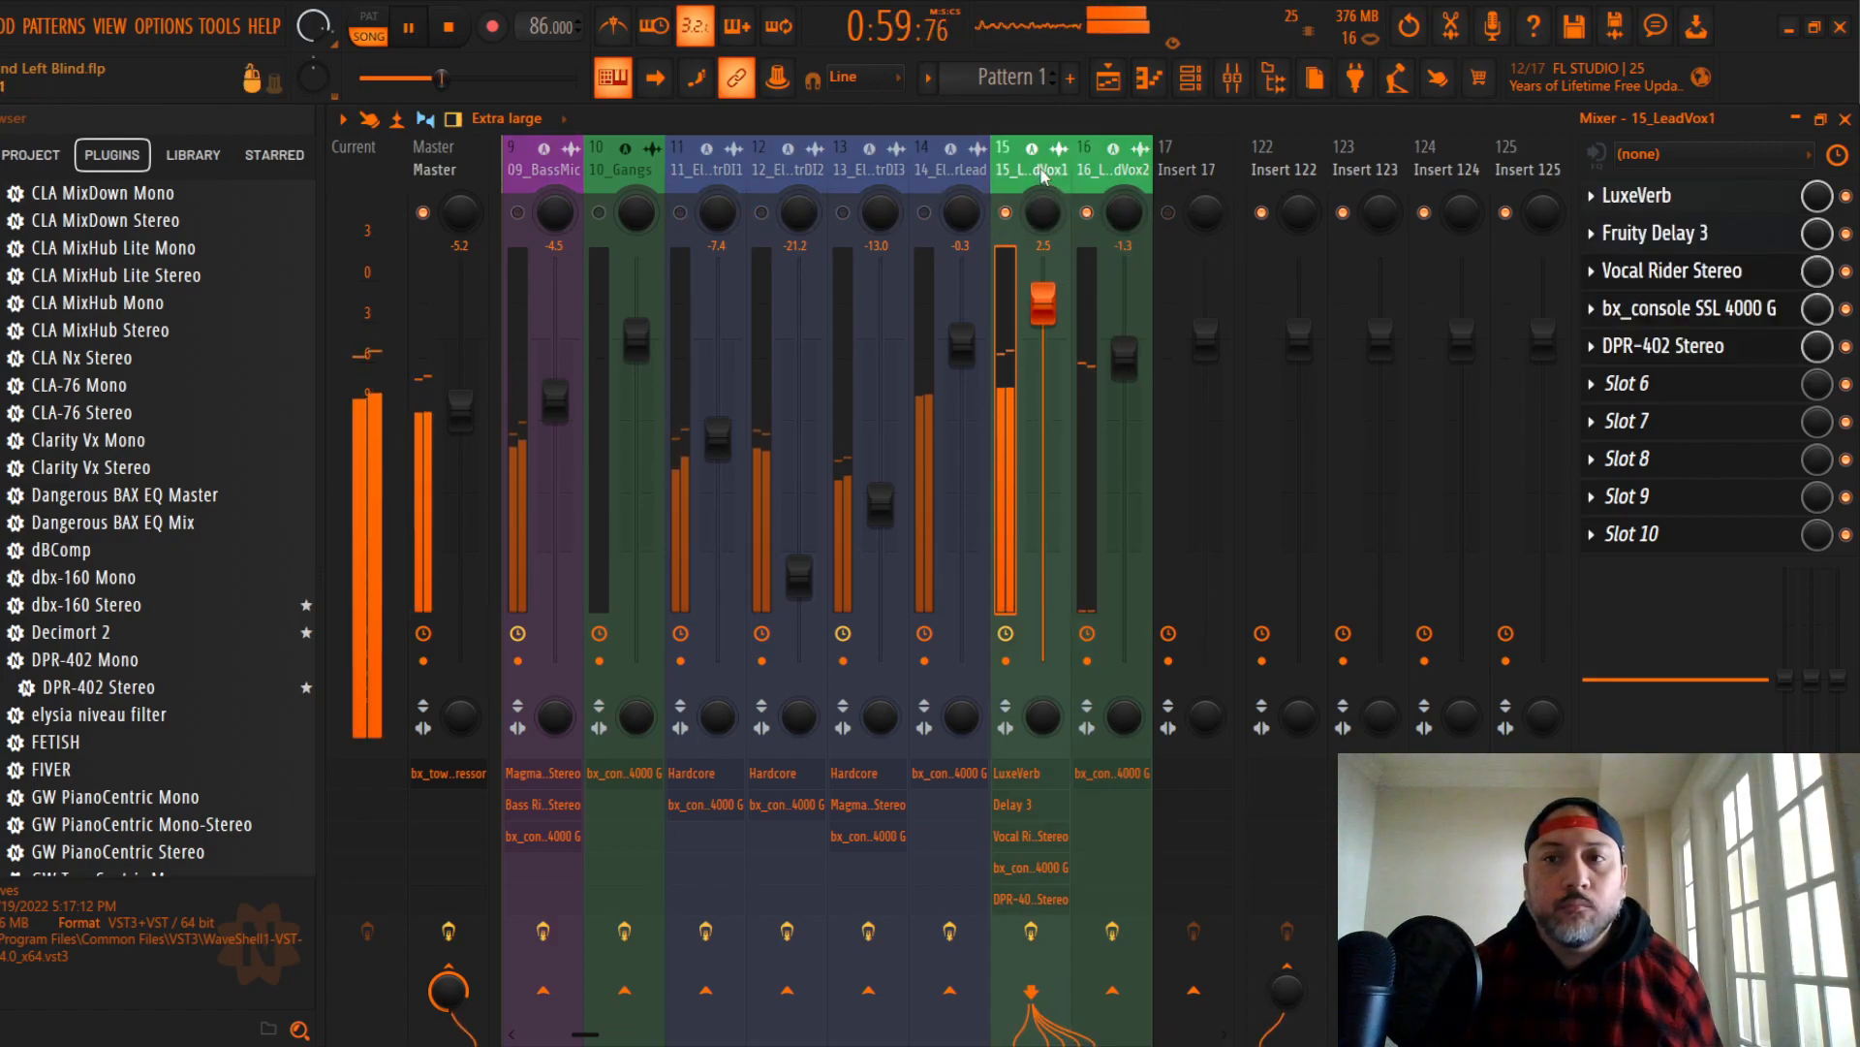
left_click(1115, 173)
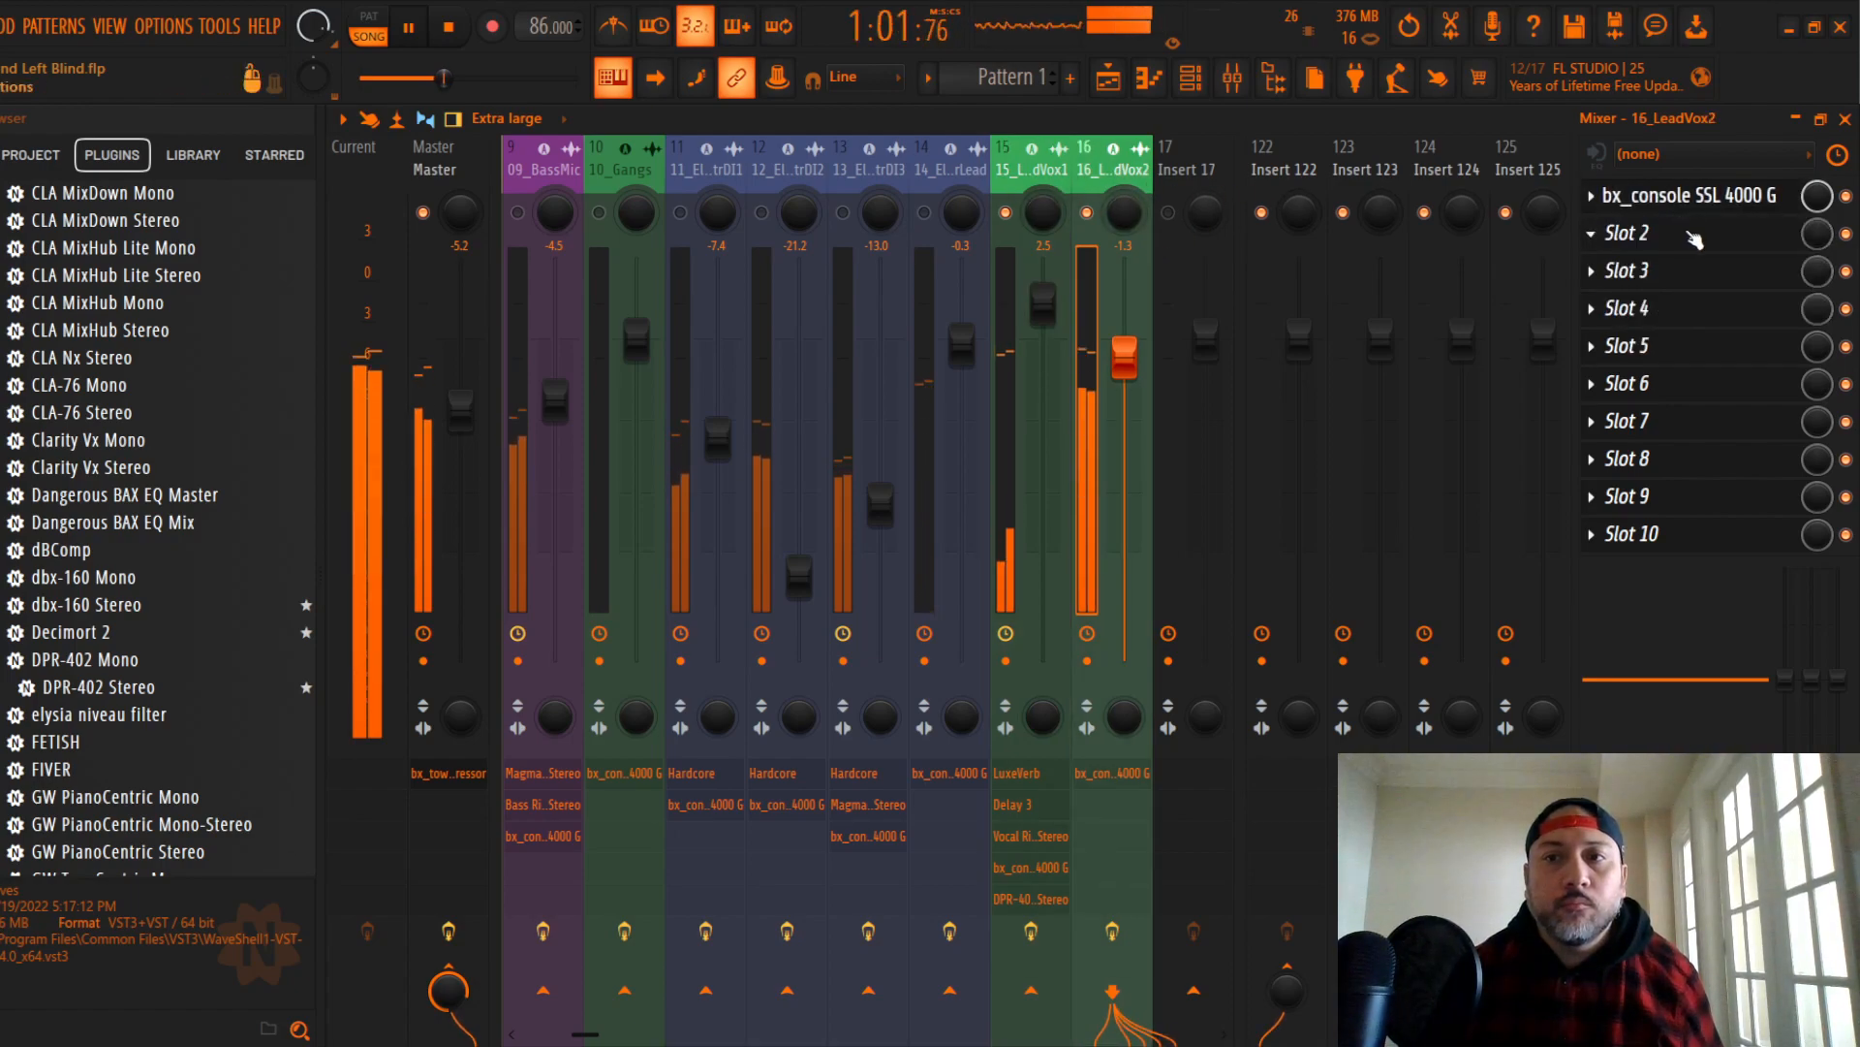
left_click(1628, 233)
left_click(1488, 417)
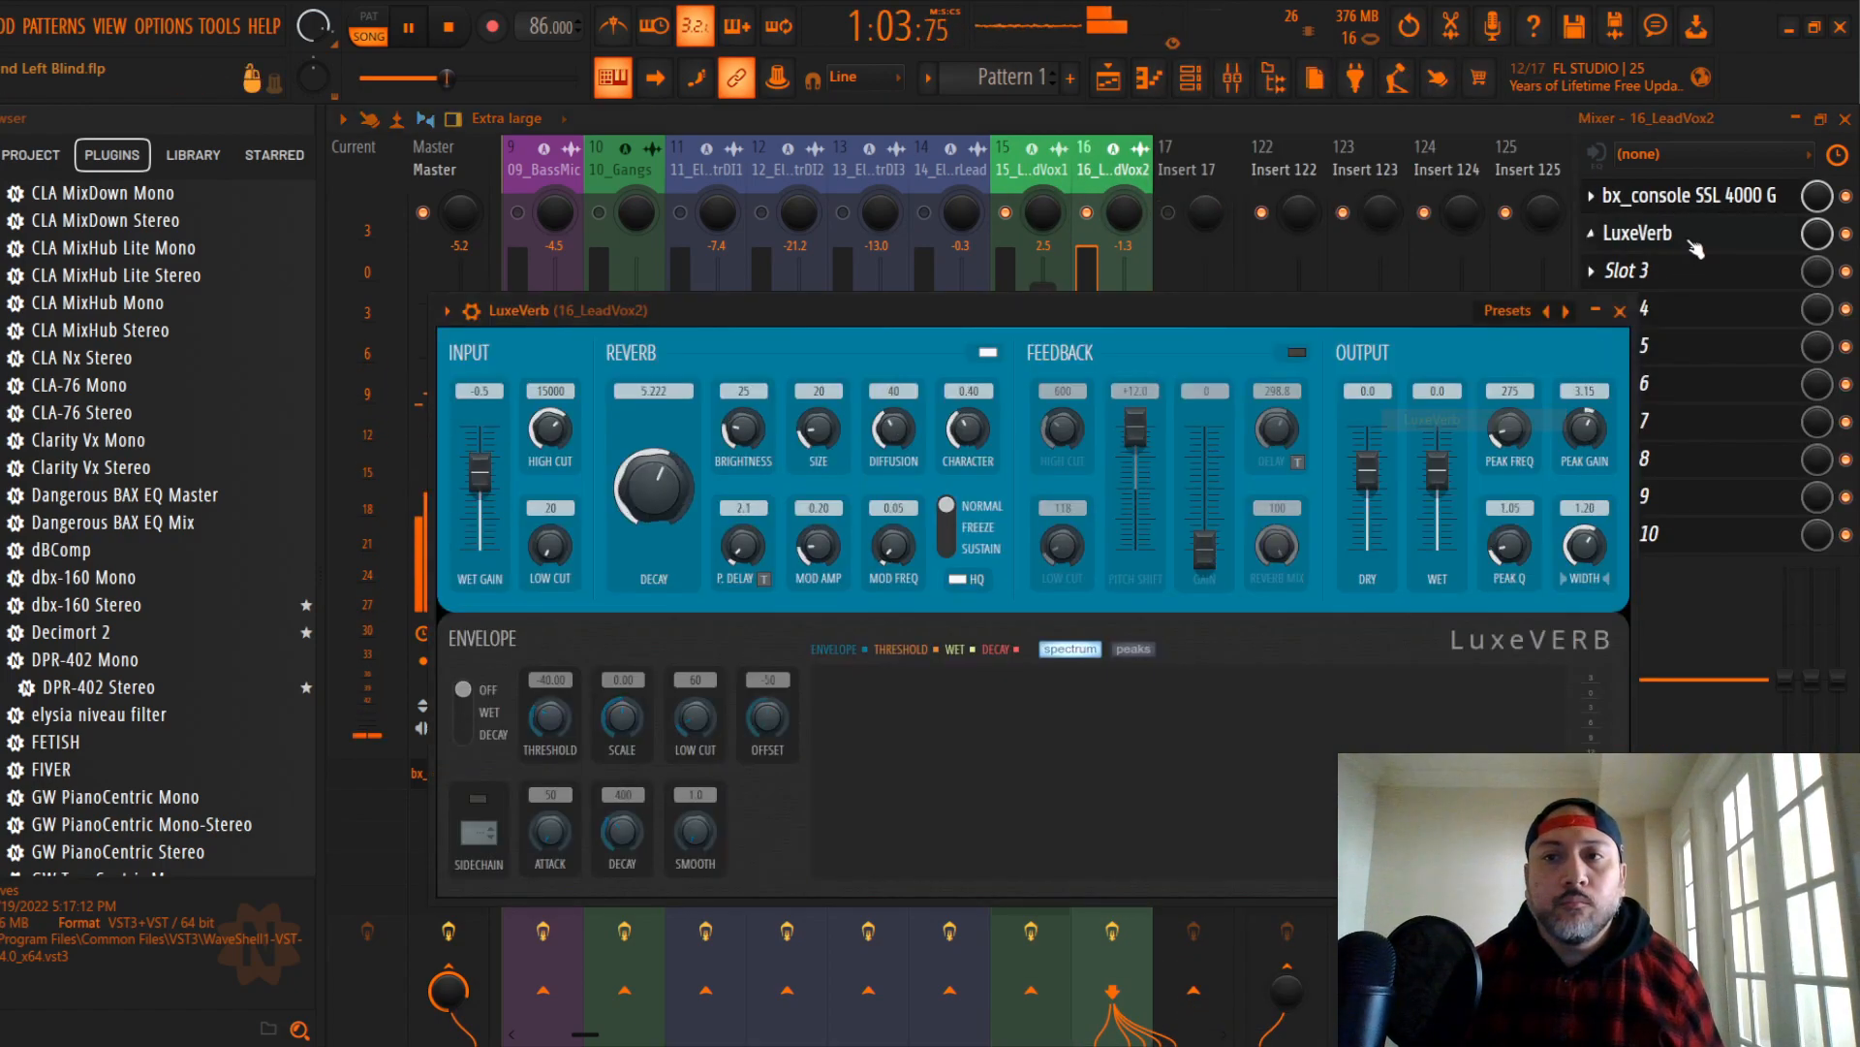
left_click(1619, 310)
left_click_drag(1640, 236, 1637, 197)
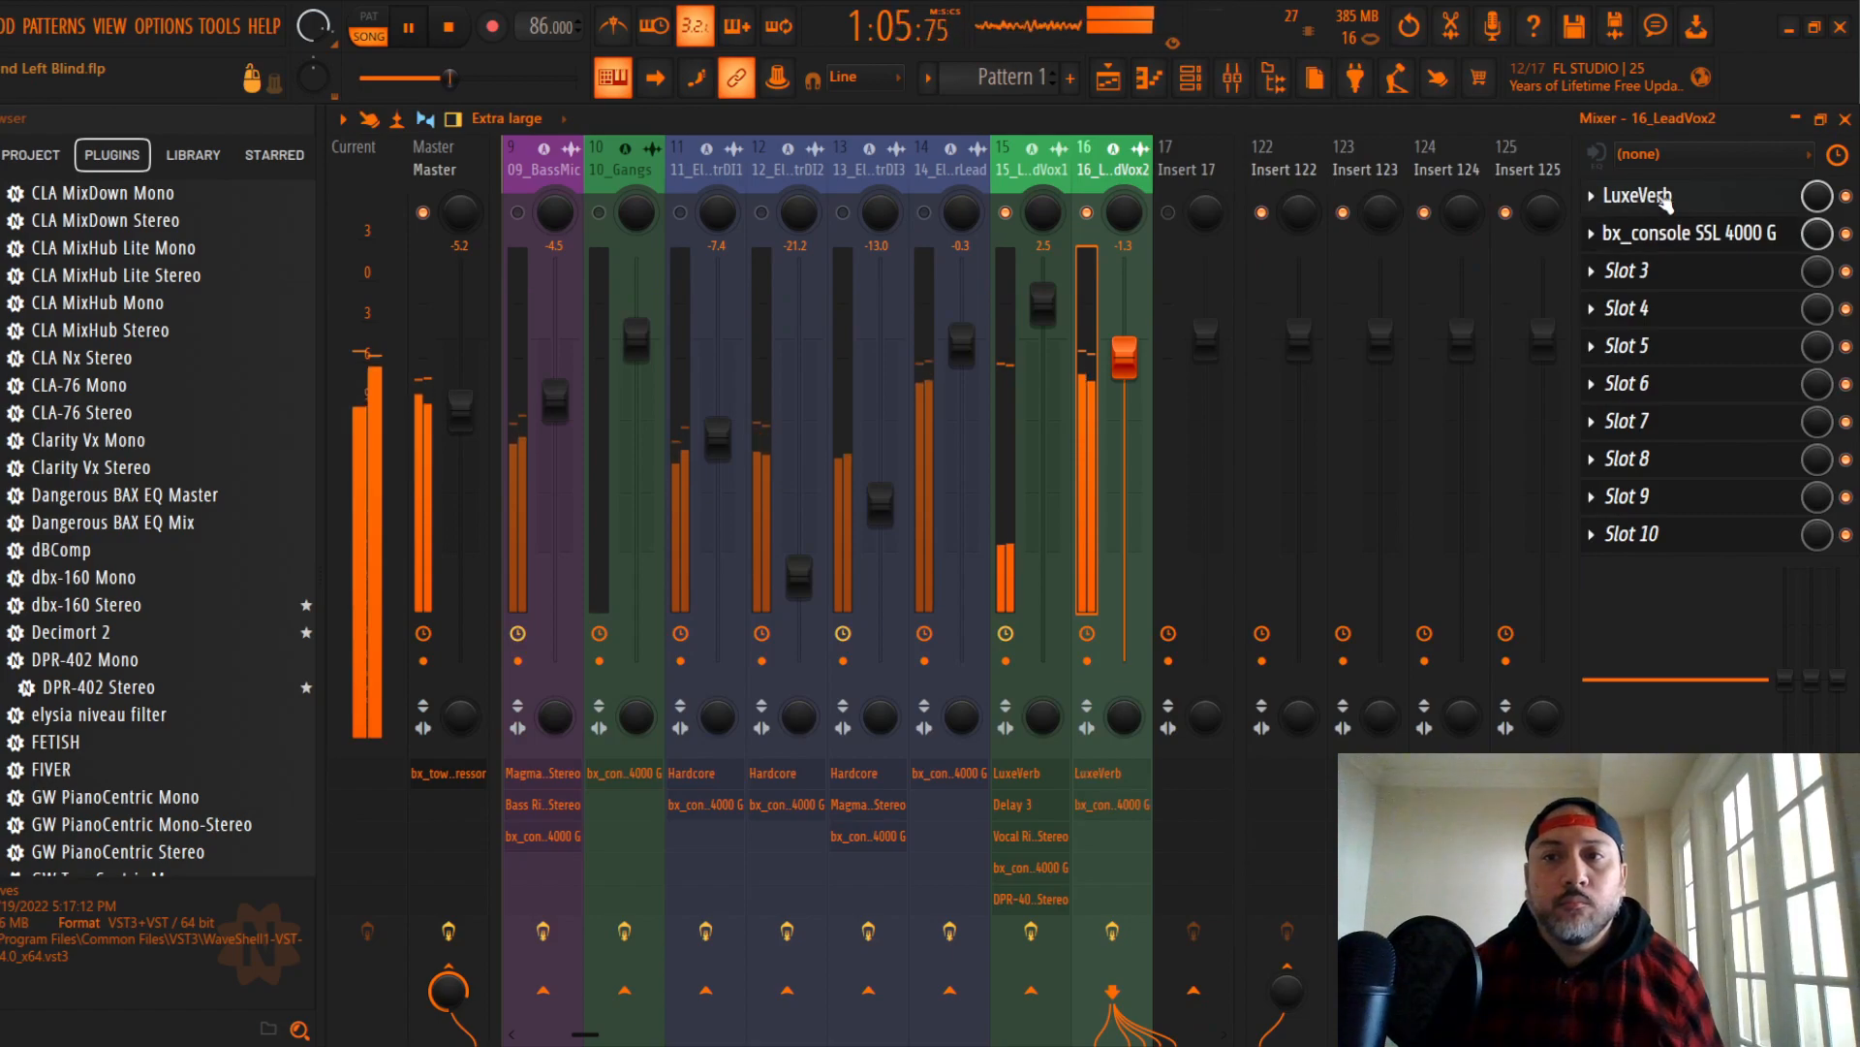
Step: Load the Vocal Hall 1 preset in LuxeVerb on 16_LeadVox2 and lower its wet gain
left_click(1663, 197)
left_click(1510, 311)
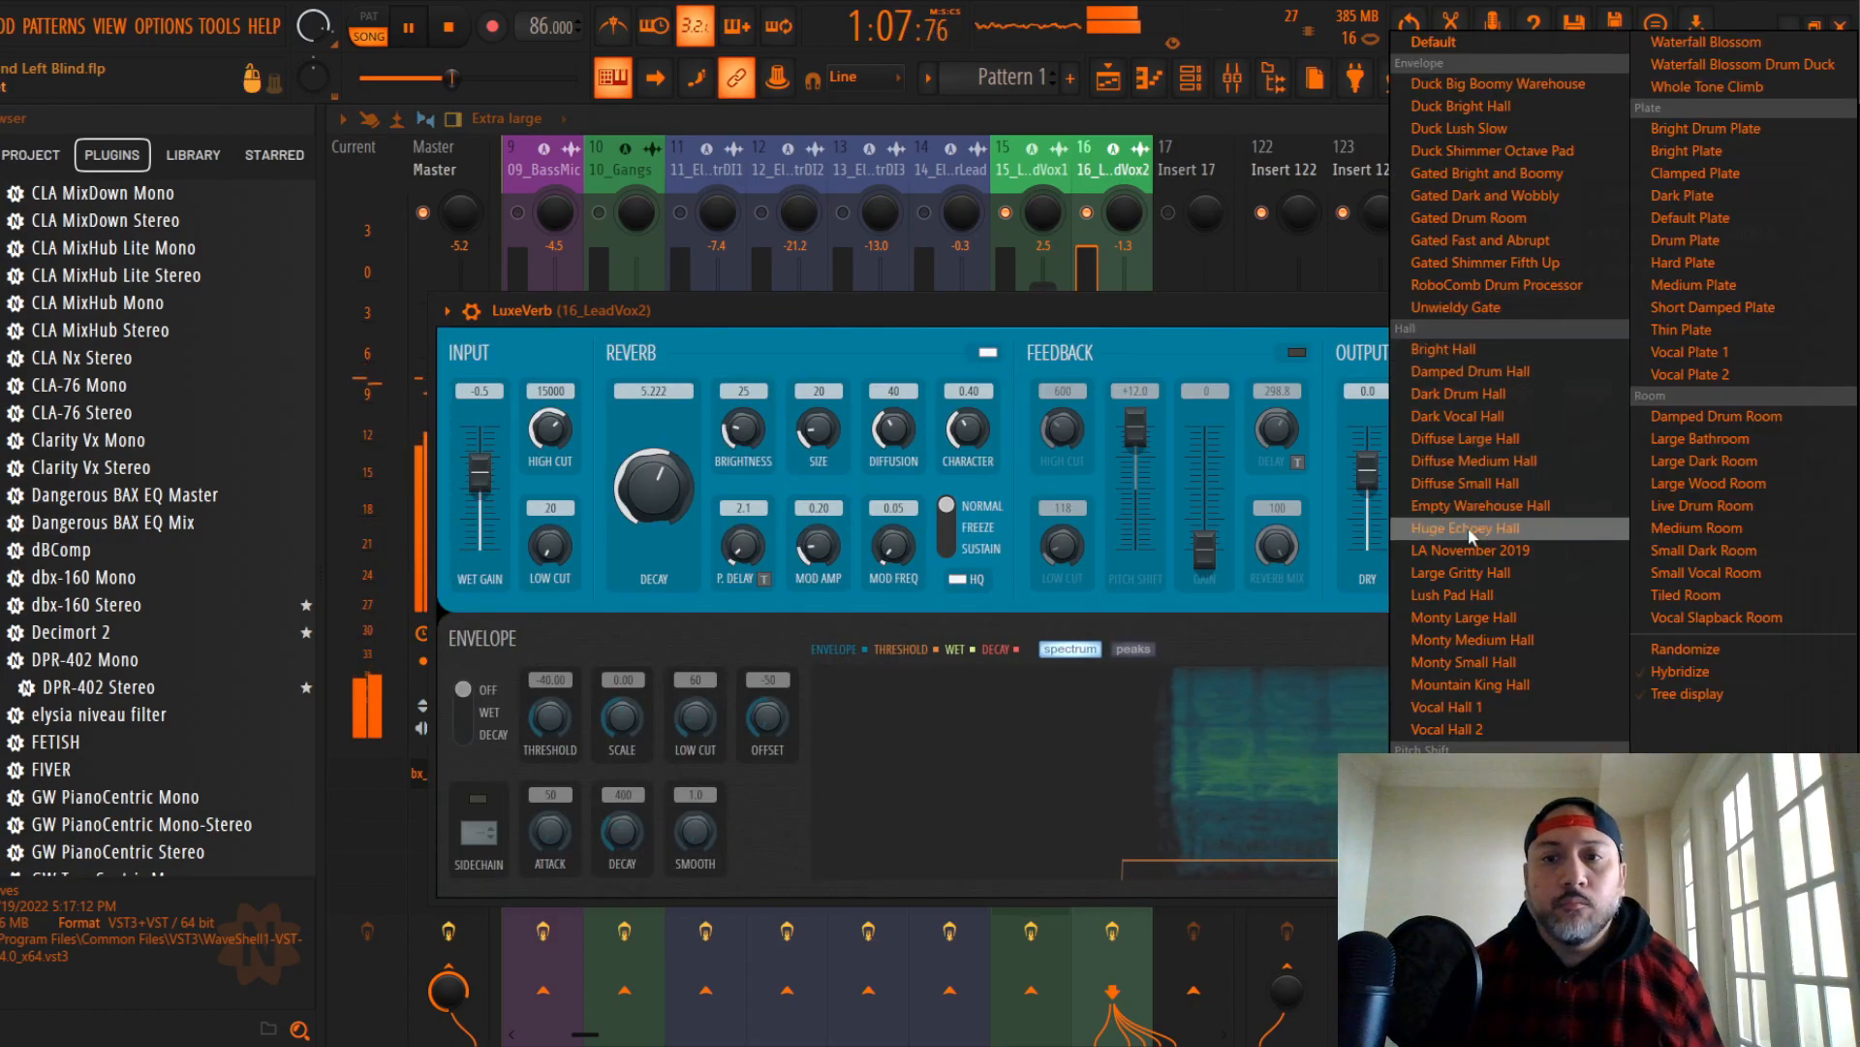
left_click(1451, 704)
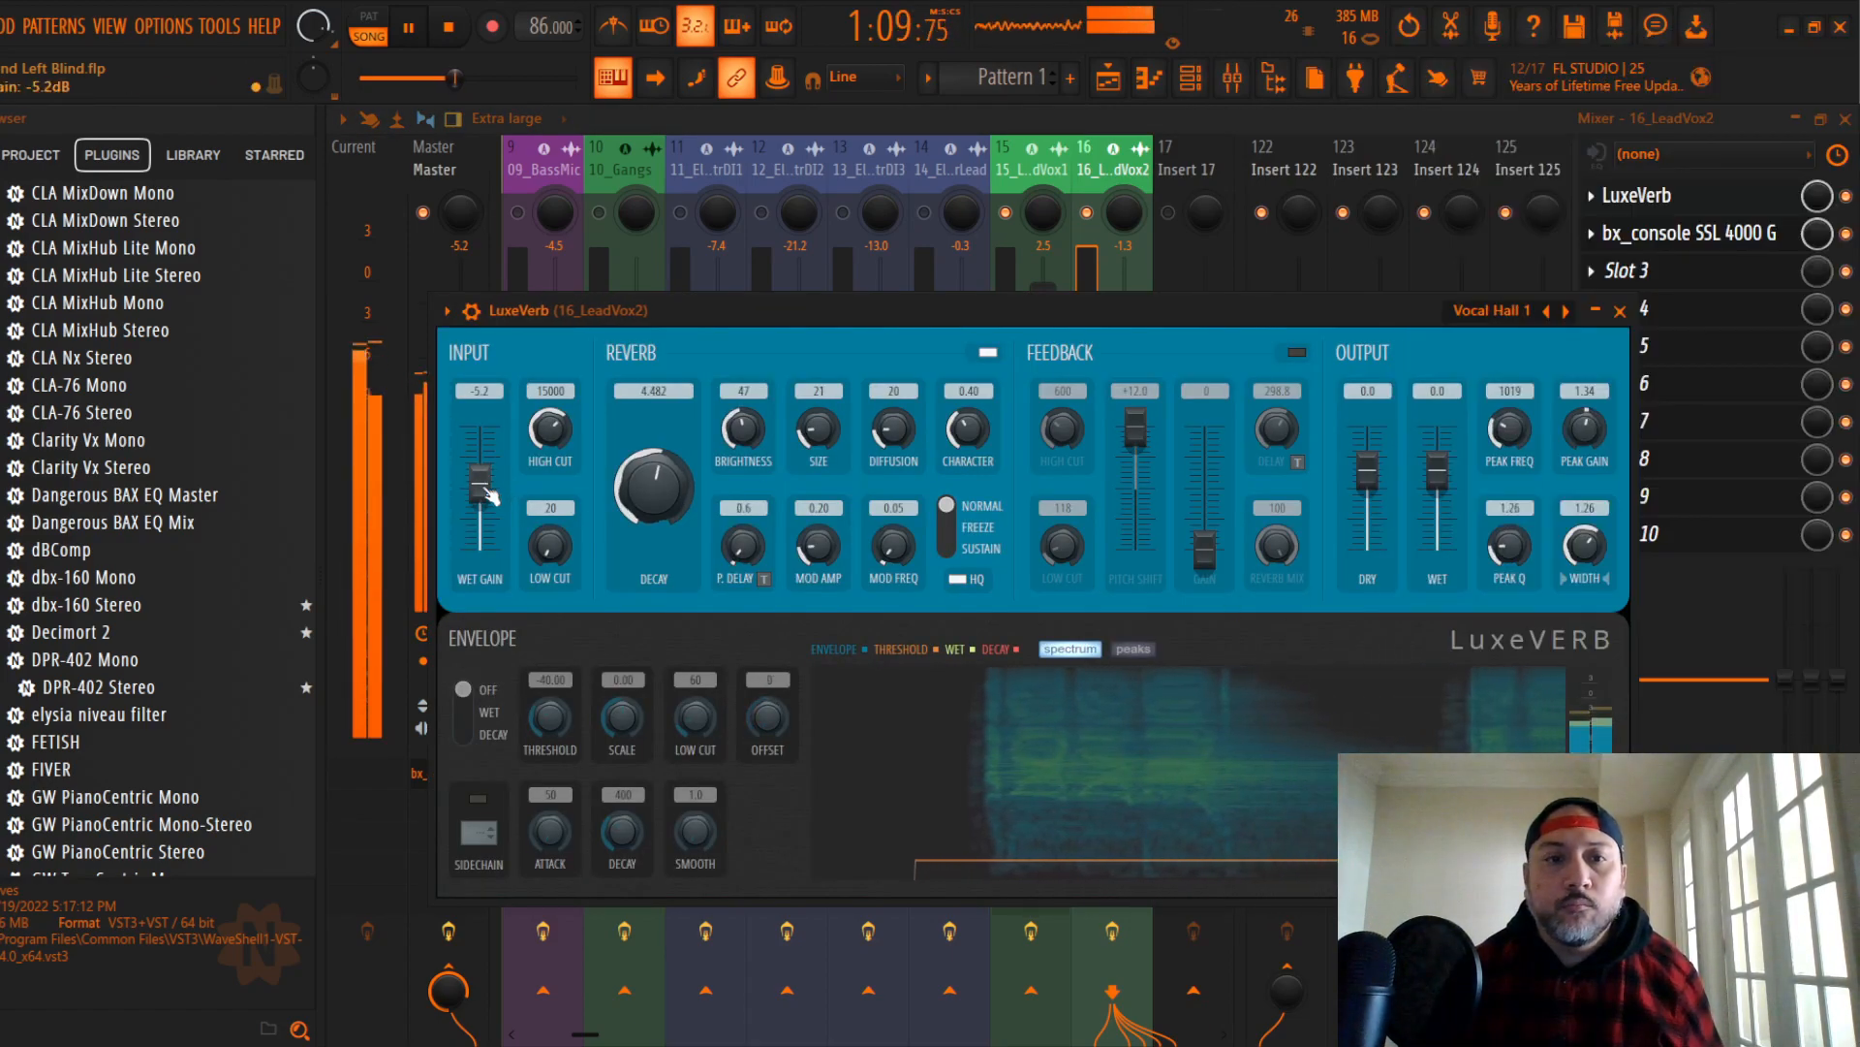
left_click_drag(480, 491, 480, 497)
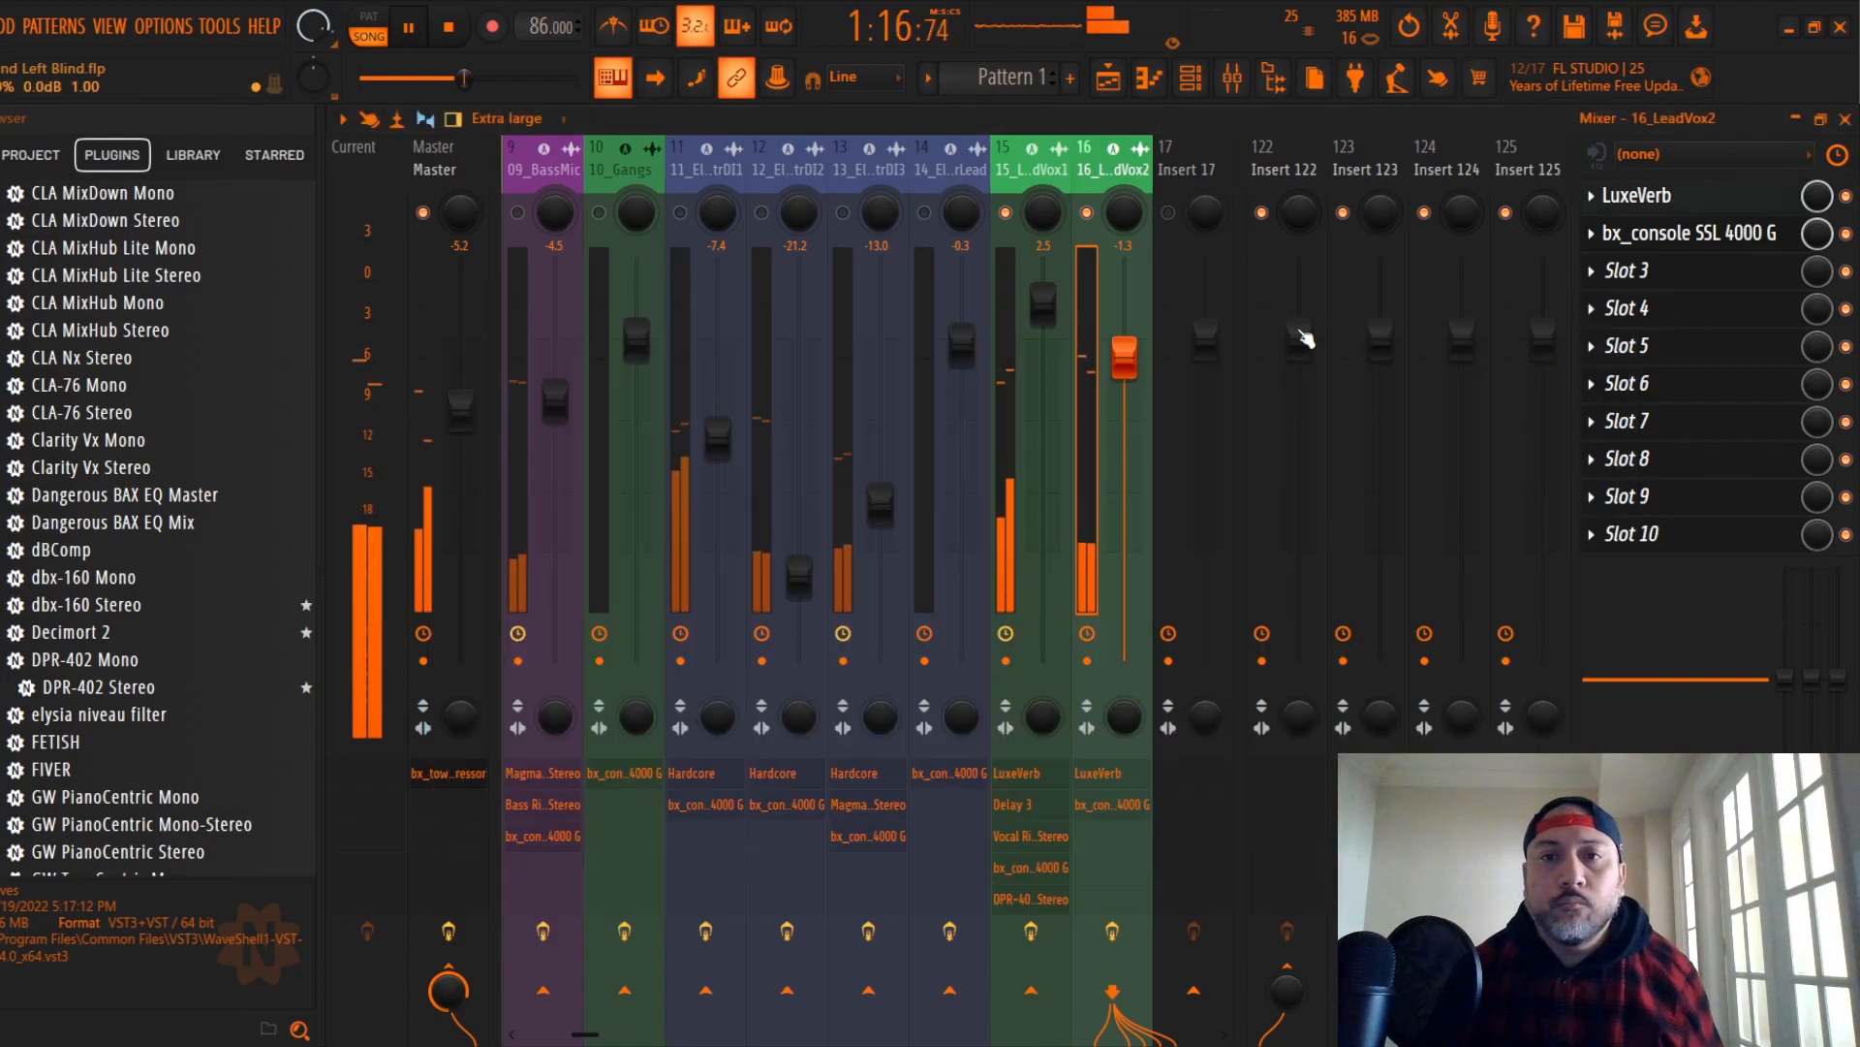
left_click(1620, 312)
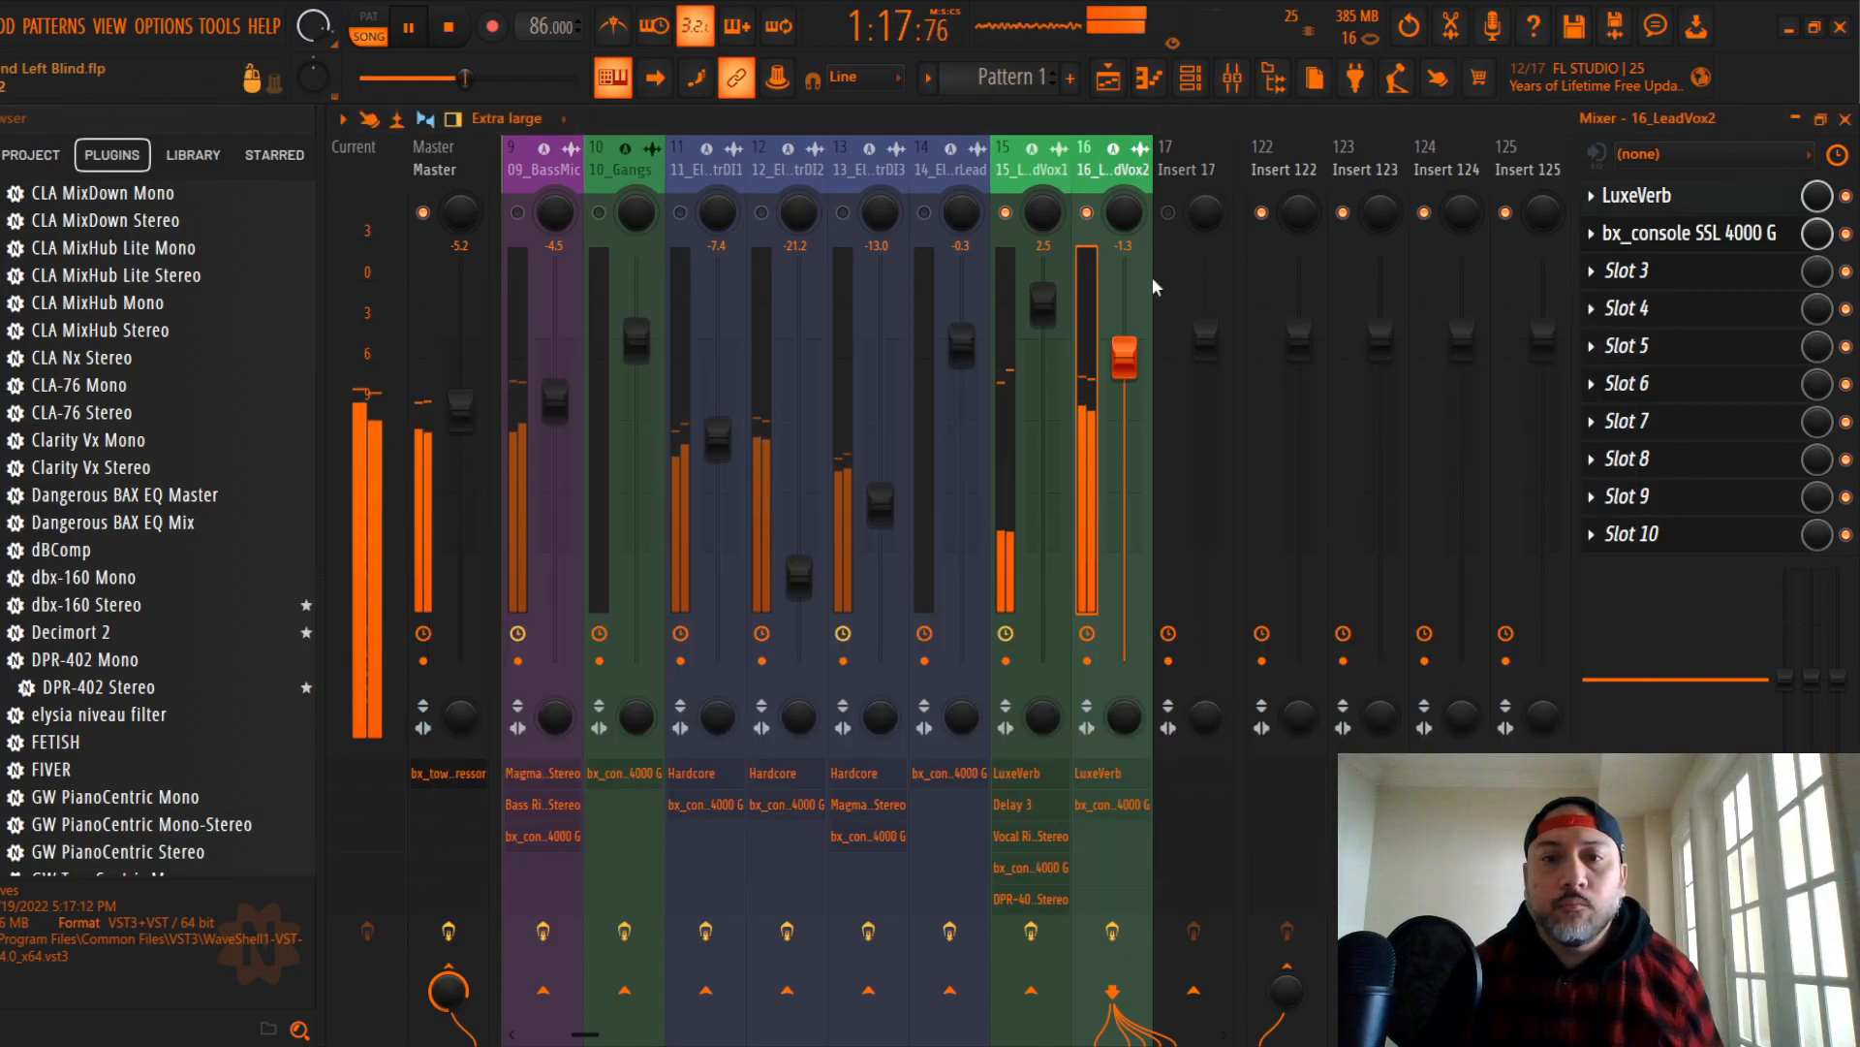
Step: Add Fruity Delay 3 to 16_LeadVox2 and place it between LuxeVerb and the console plugin
left_click(1574, 276)
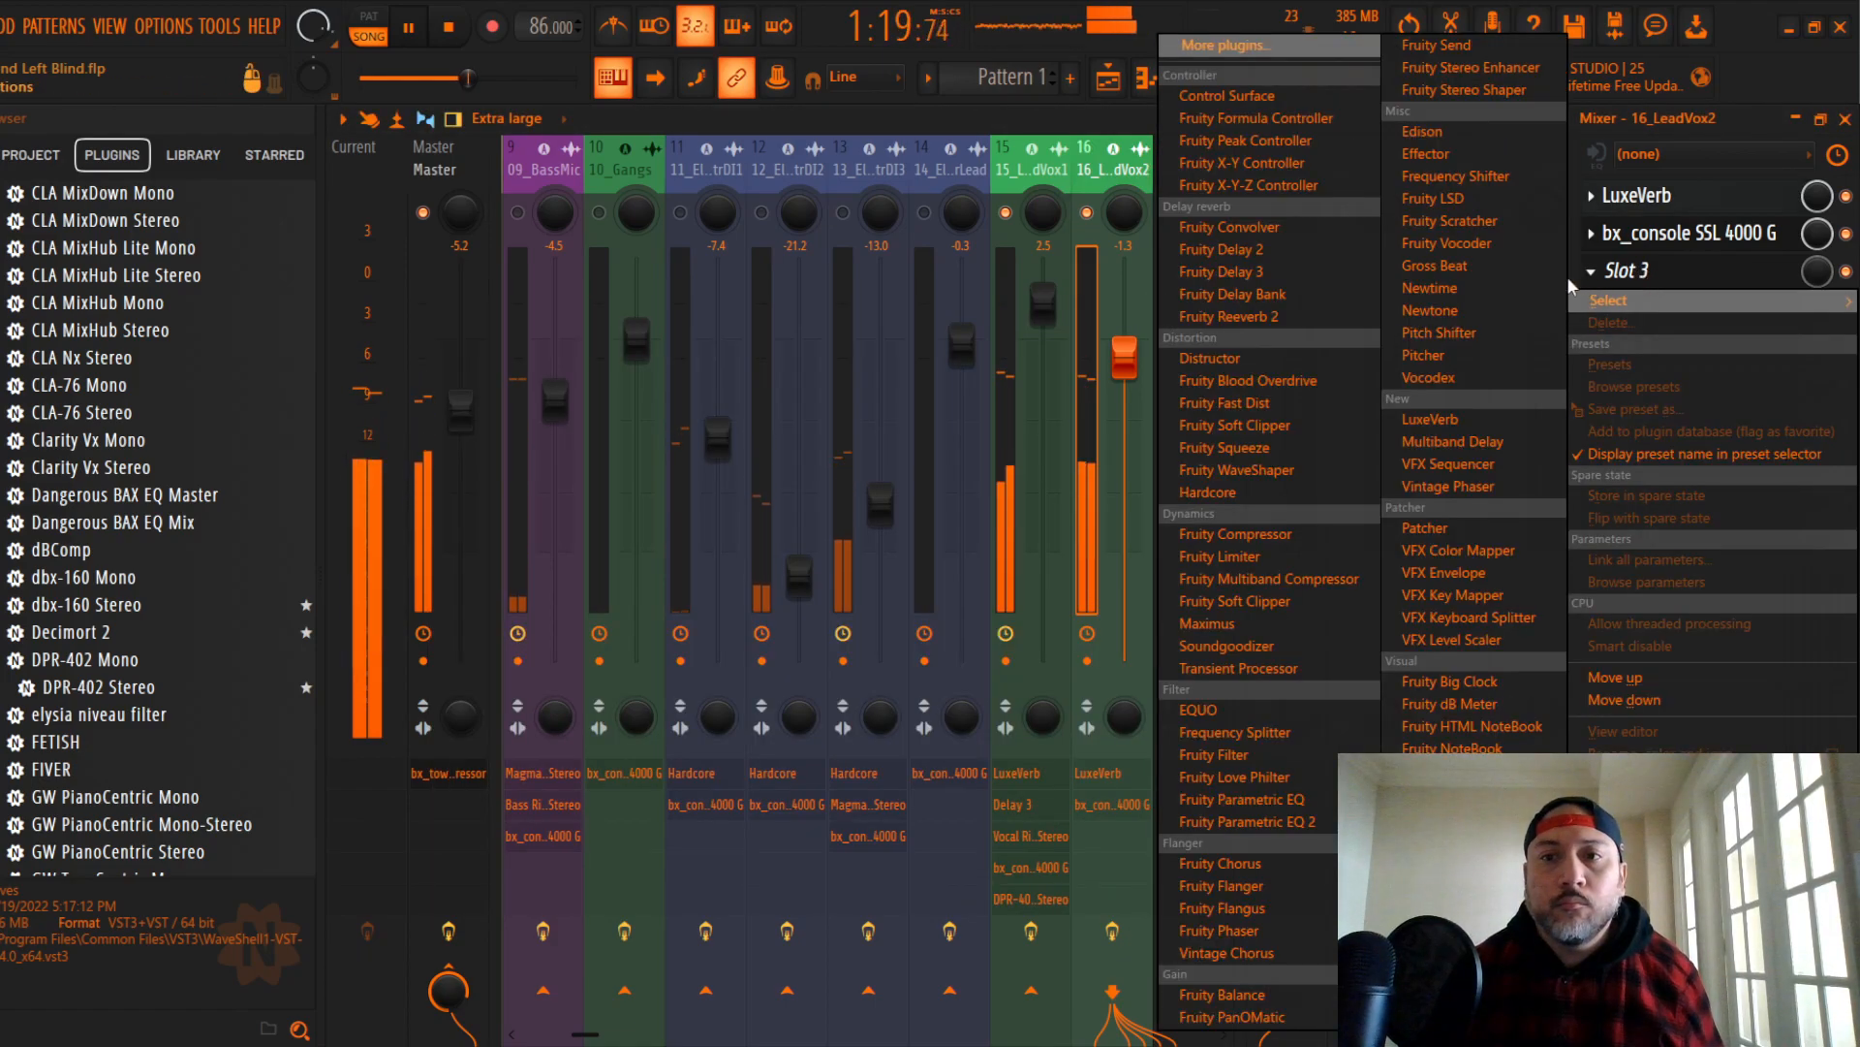
left_click(1275, 273)
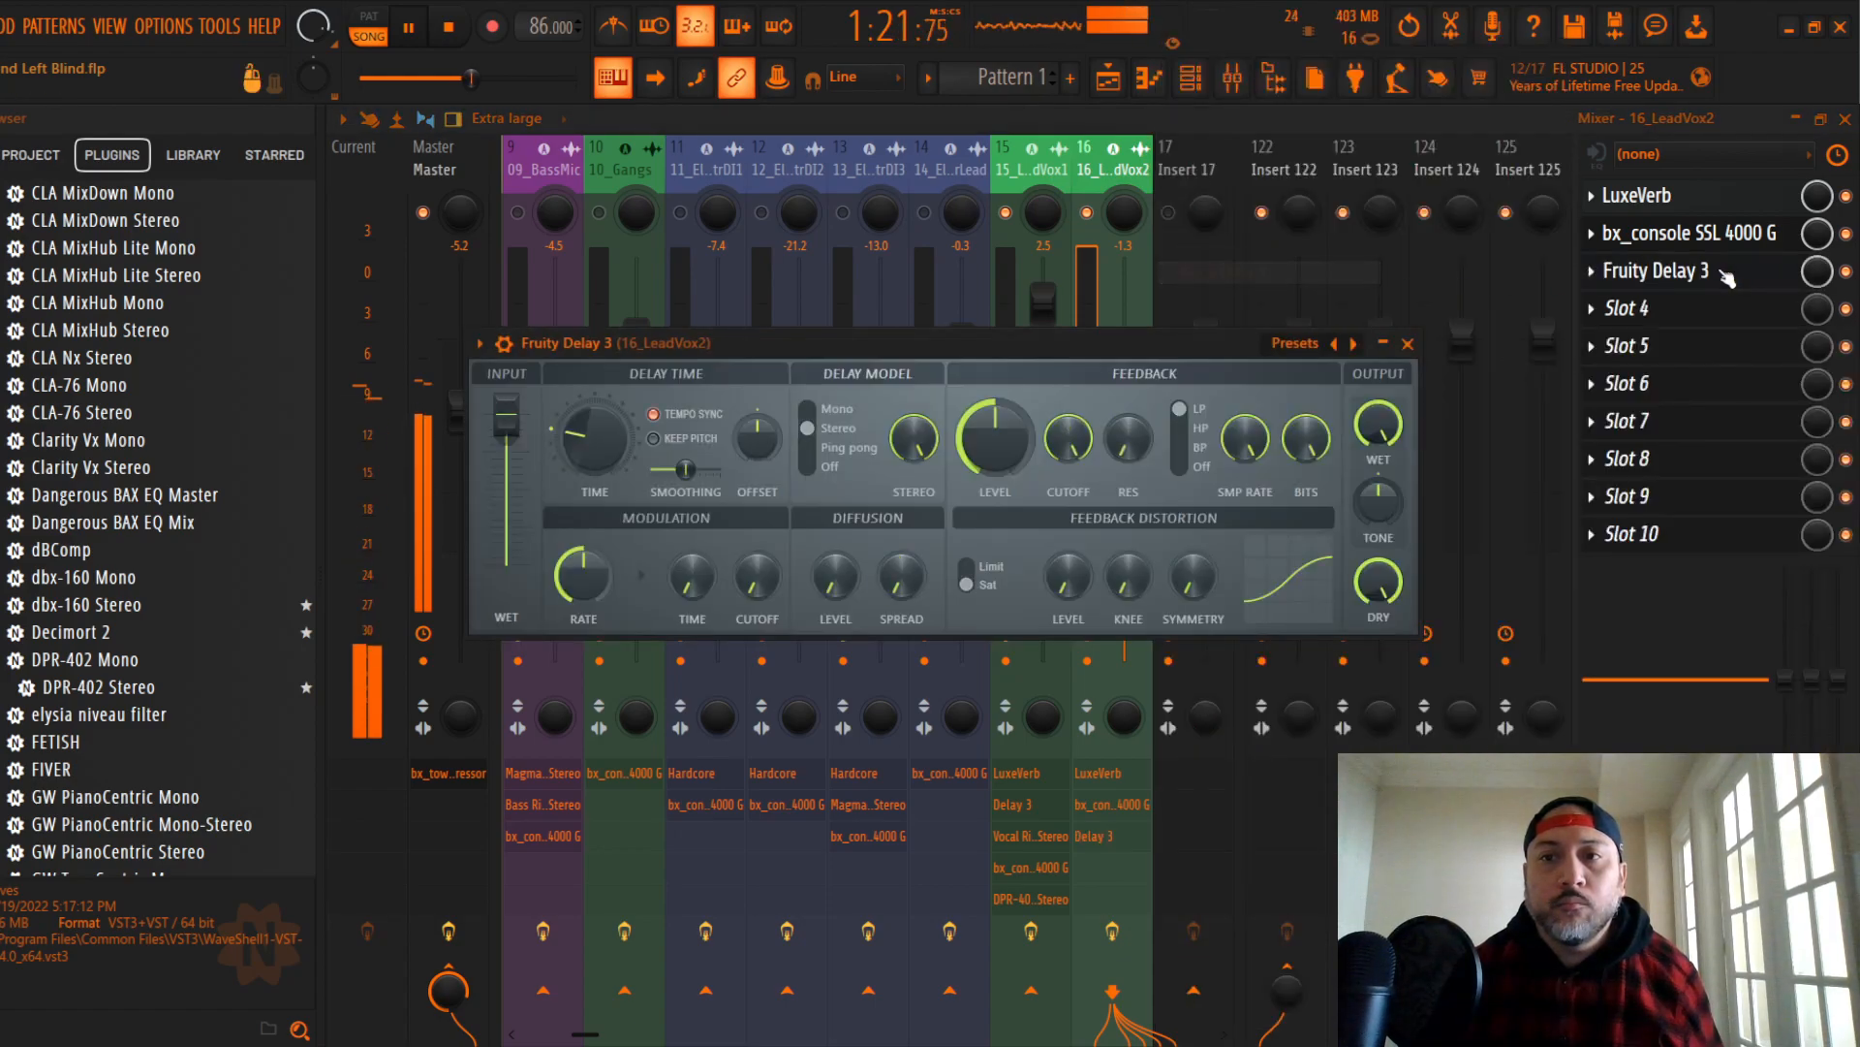
left_click_drag(1720, 287, 1710, 235)
Step: Load the Ping pong preset in Fruity Delay 3 on 16_LeadVox2 and adjust the delay while listening
left_click_drag(1188, 343, 1292, 210)
left_click(1401, 210)
left_click(1454, 337)
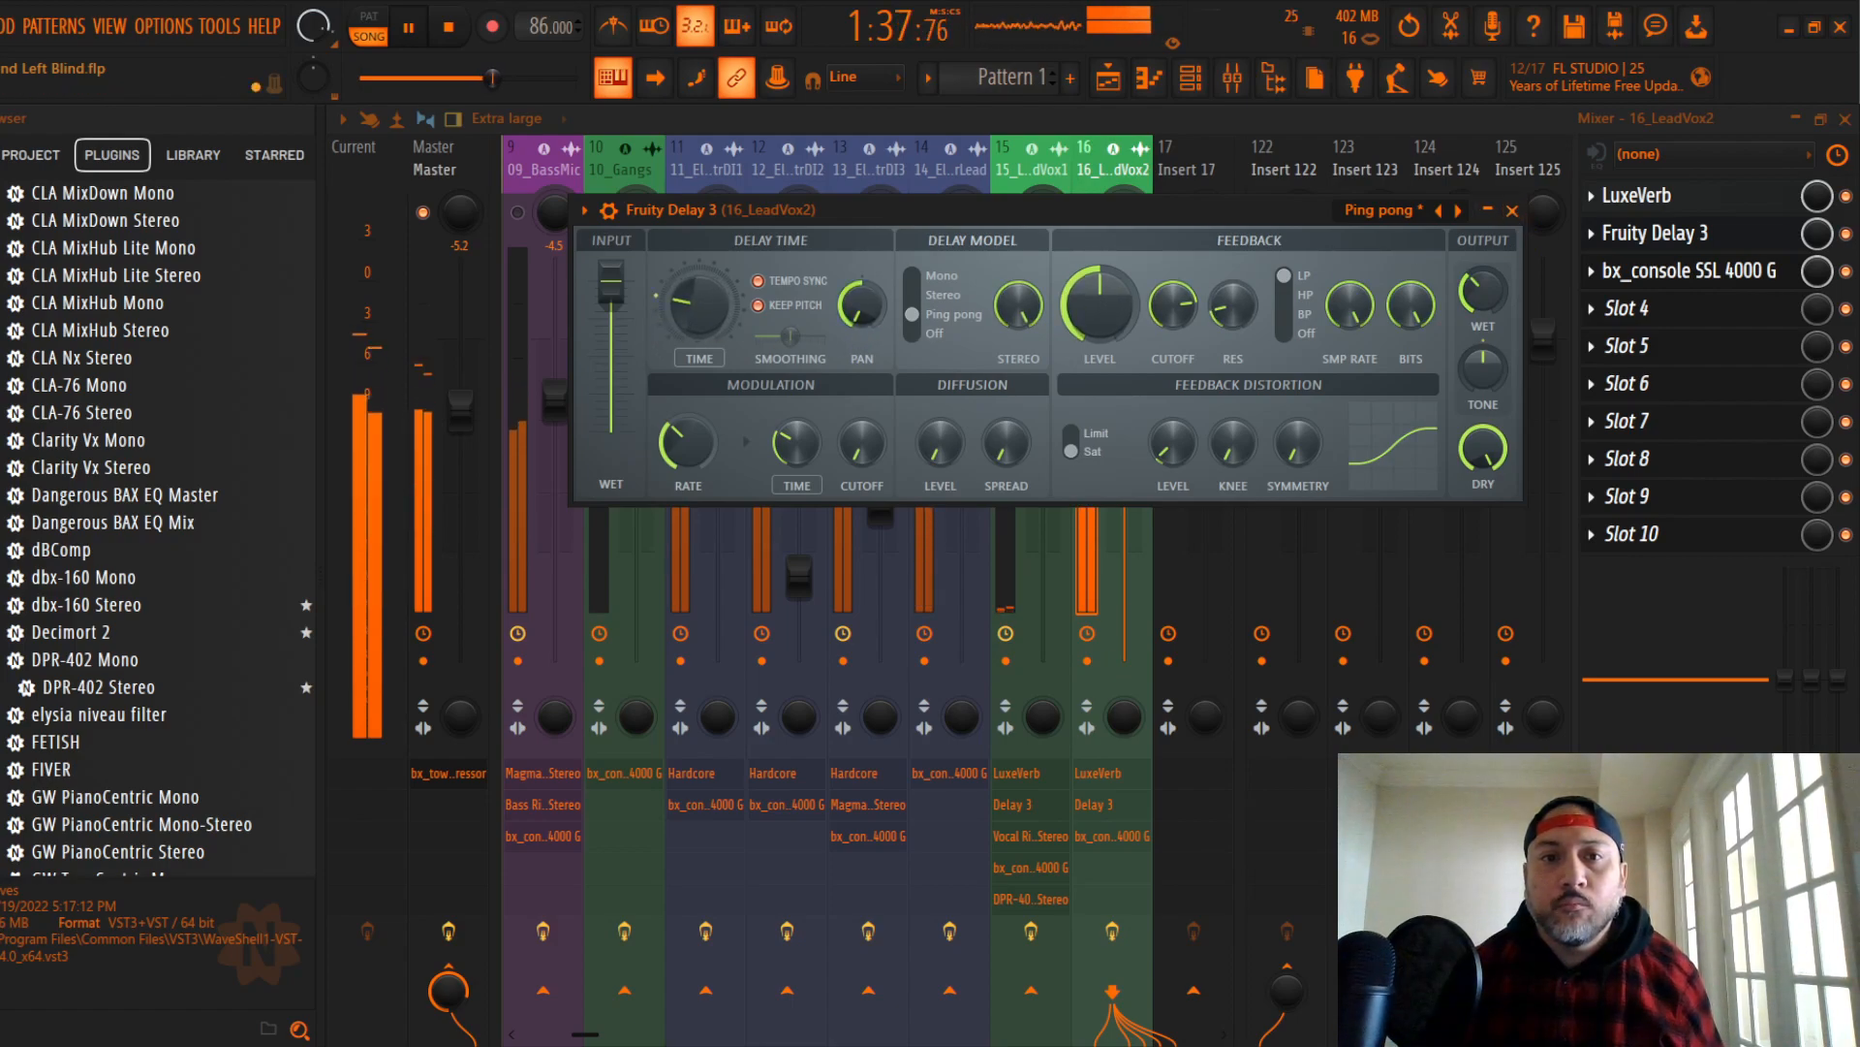
left_click(1514, 210)
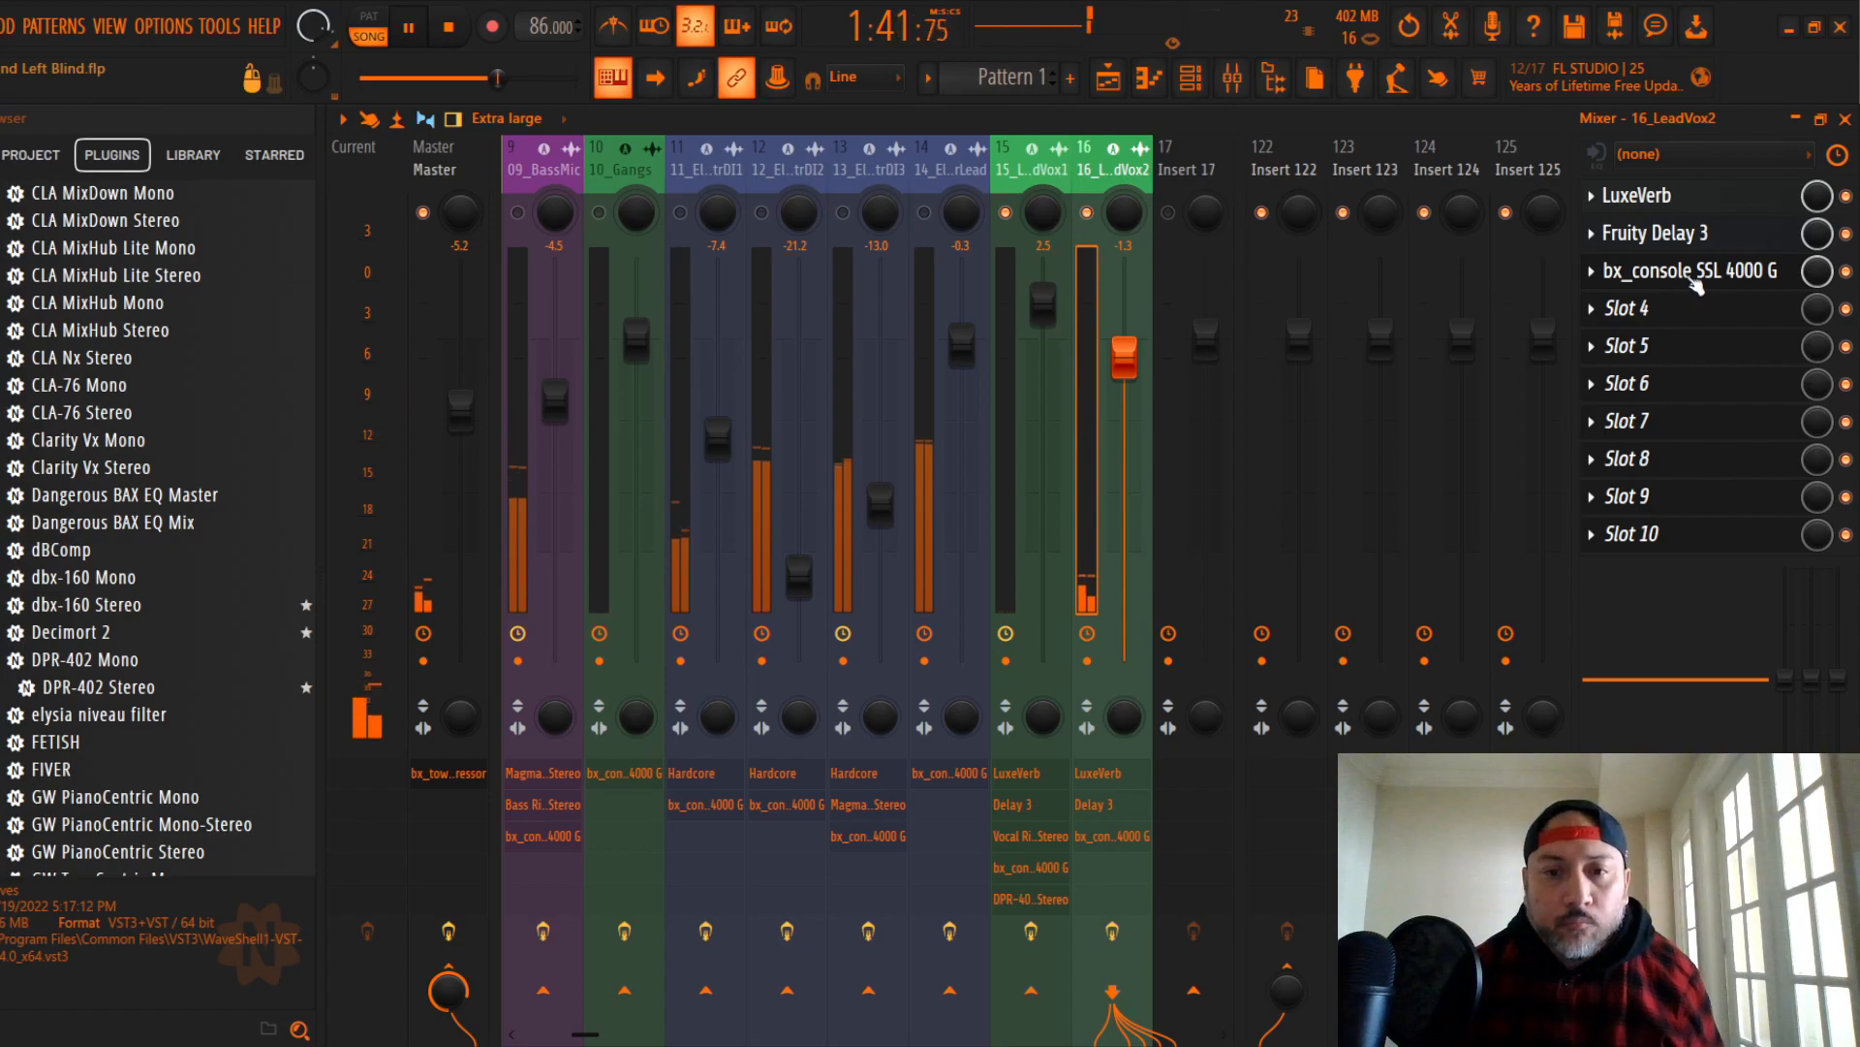
Step: Insert Vocal Rider Stereo on 16_LeadVox2 between Fruity Delay 3 and the console plugin, keeping its default preset
scroll(180, 521, "down", 15)
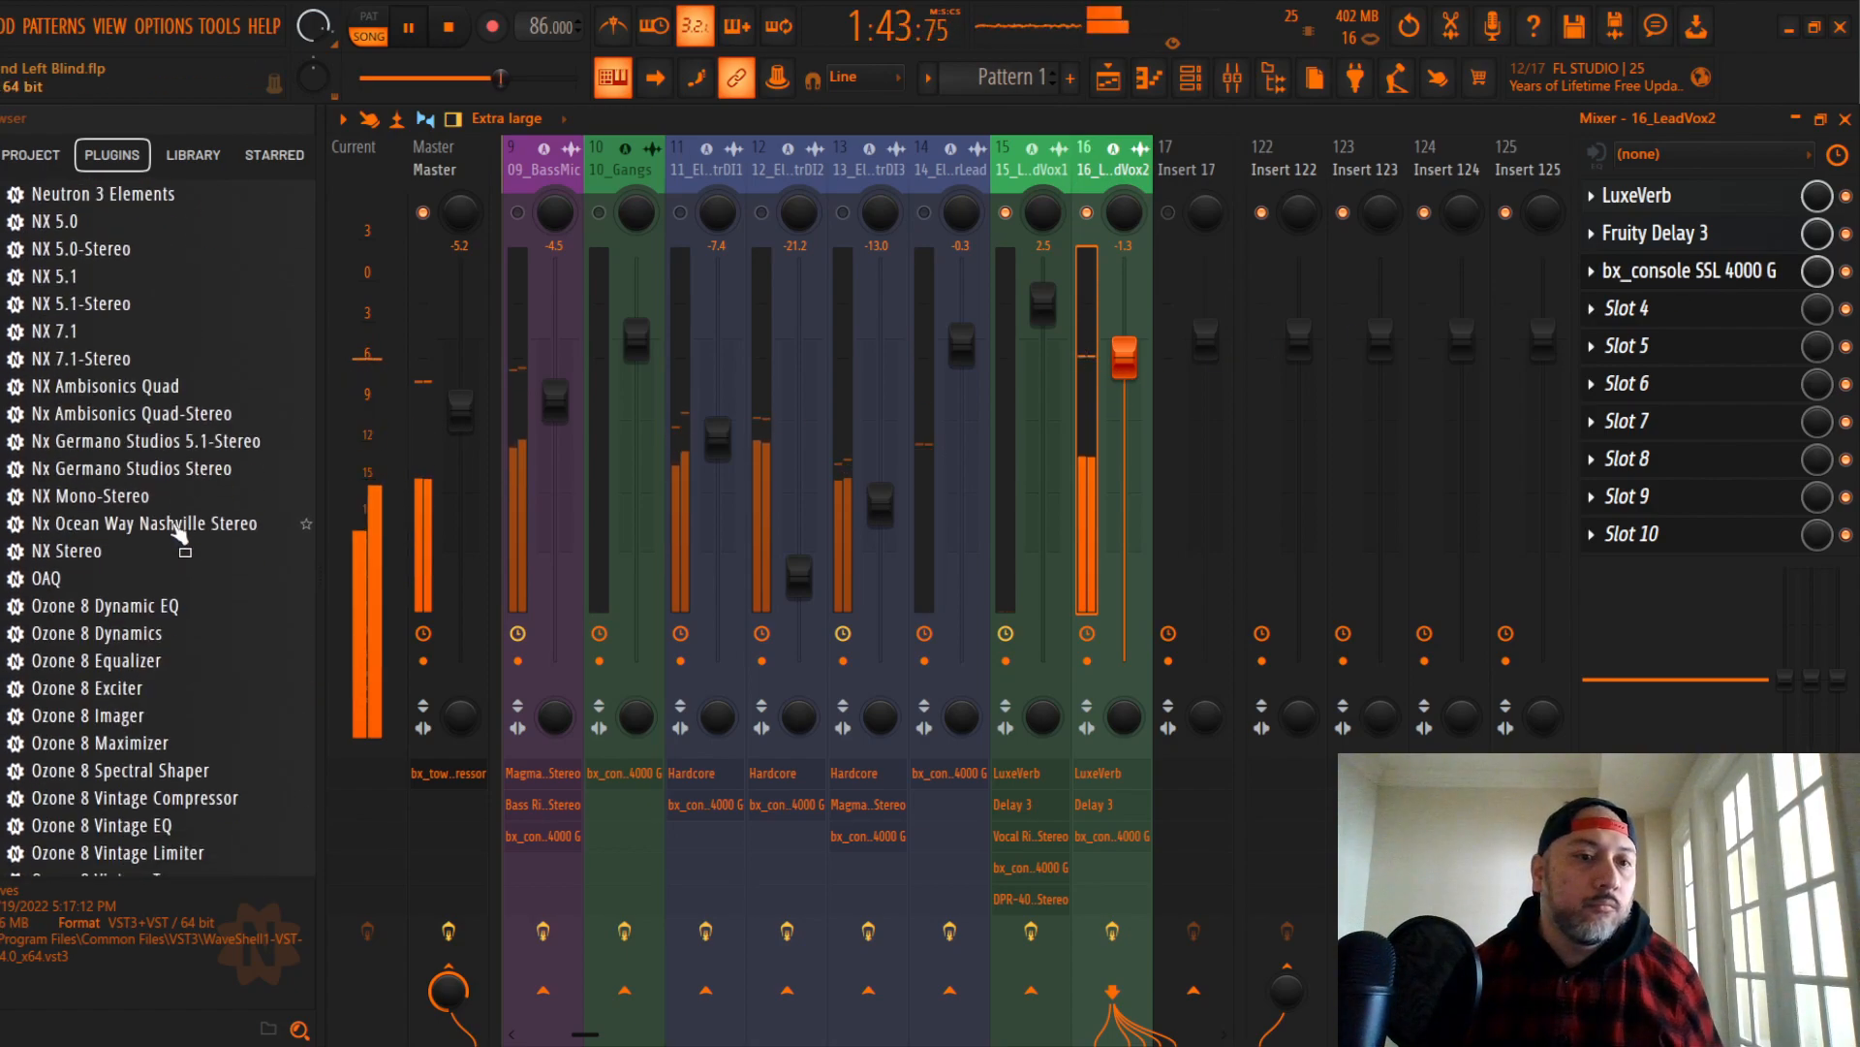
scroll(181, 521, "down", 20)
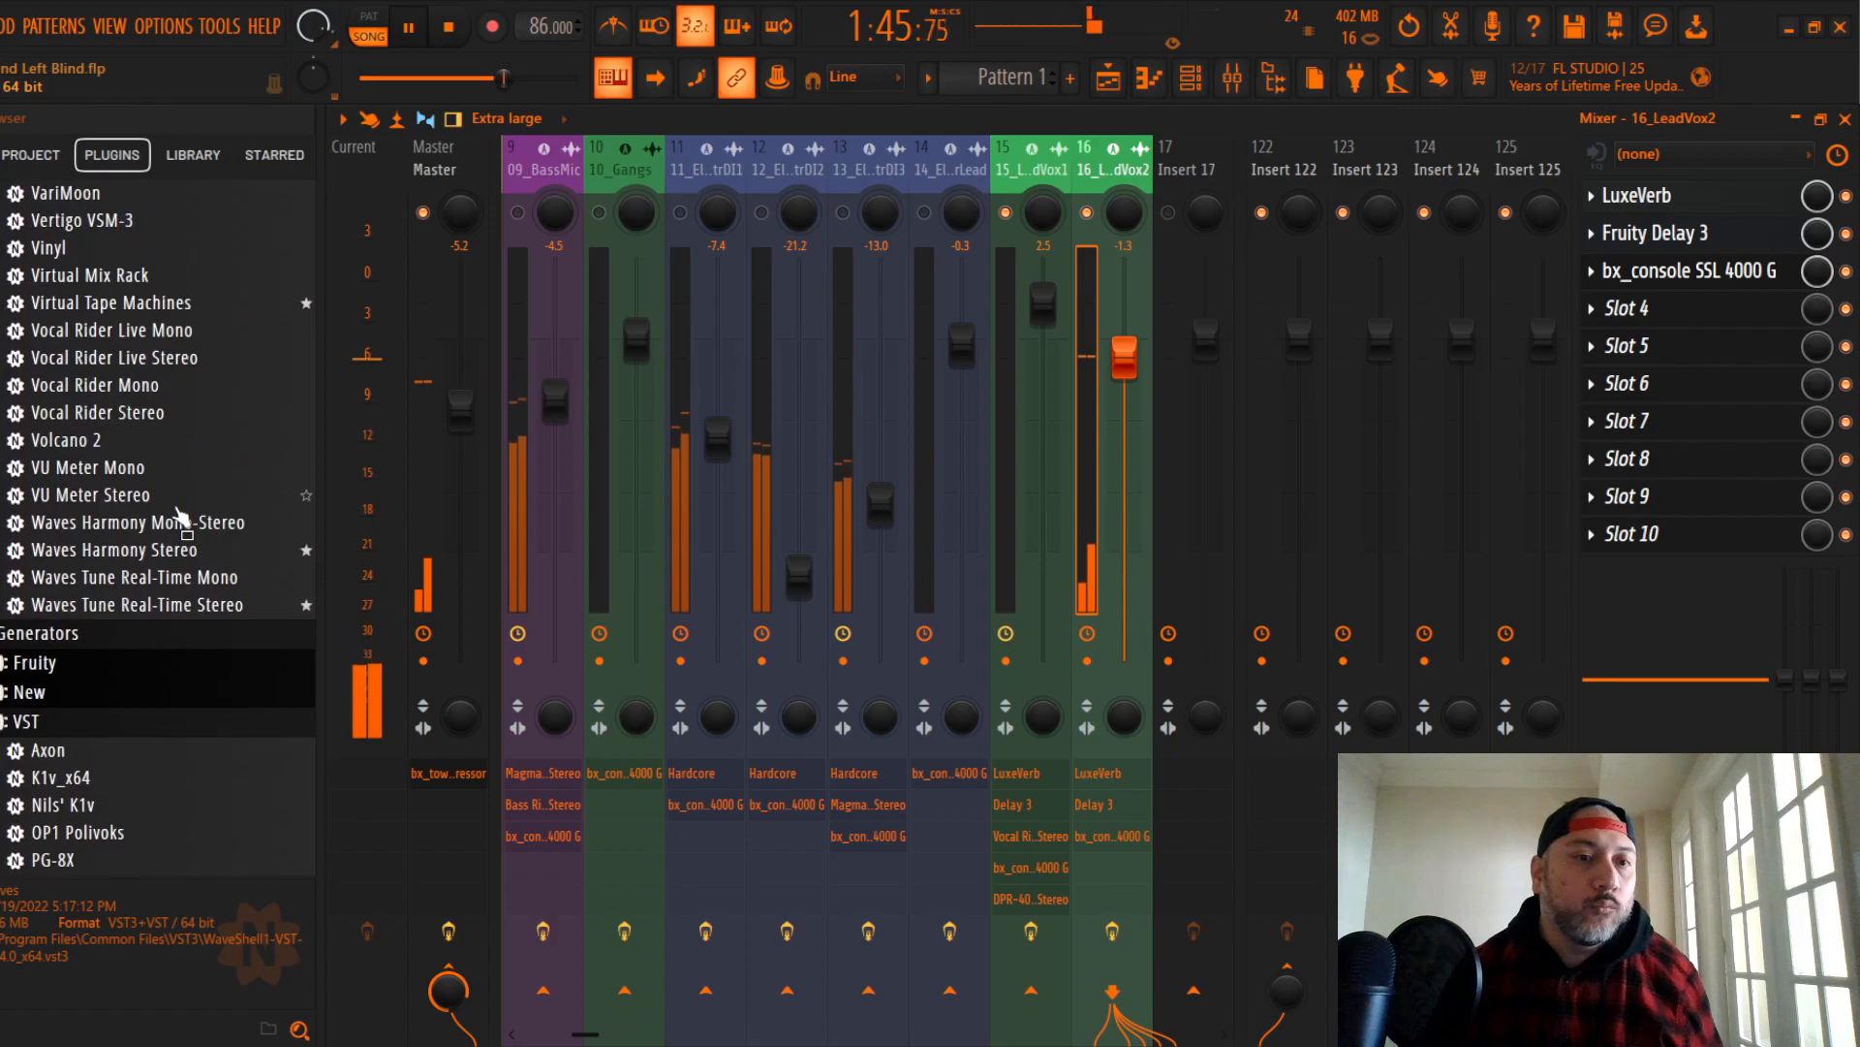
scroll(181, 521, "up", 2)
left_click_drag(160, 578, 1659, 308)
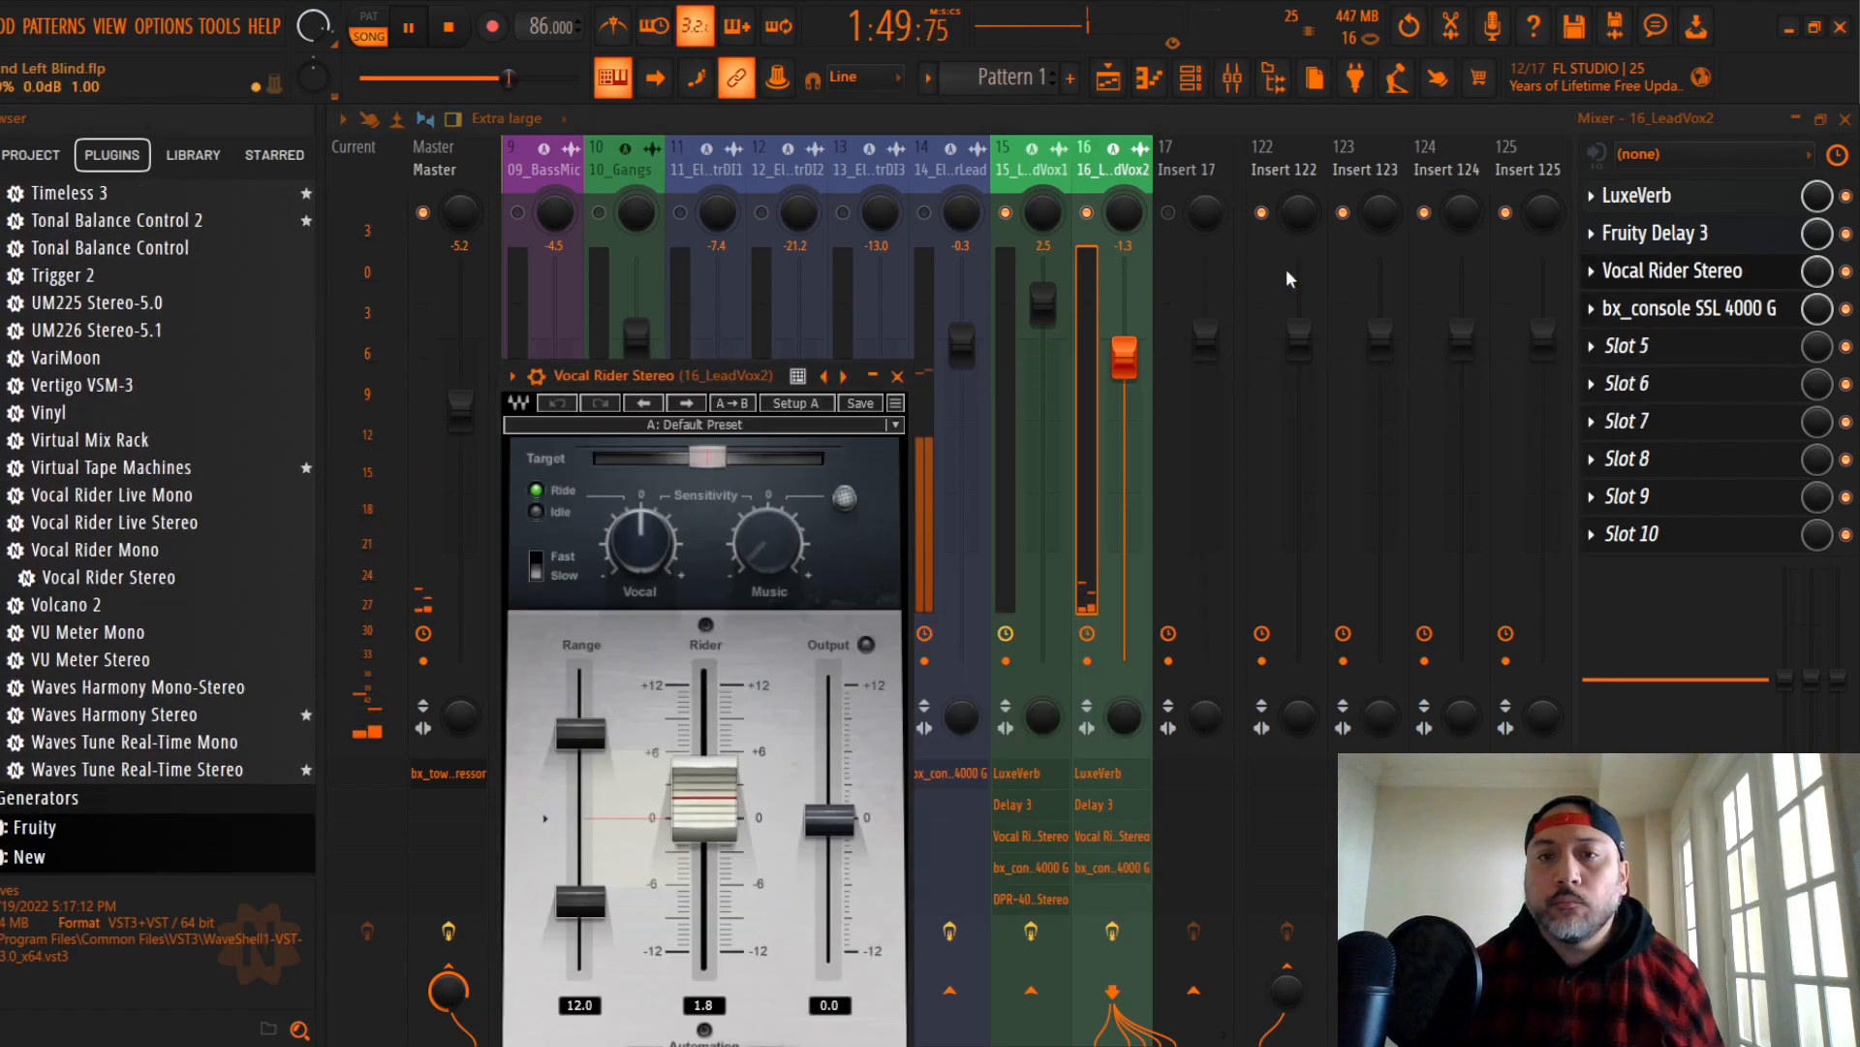
left_click_drag(682, 389, 866, 179)
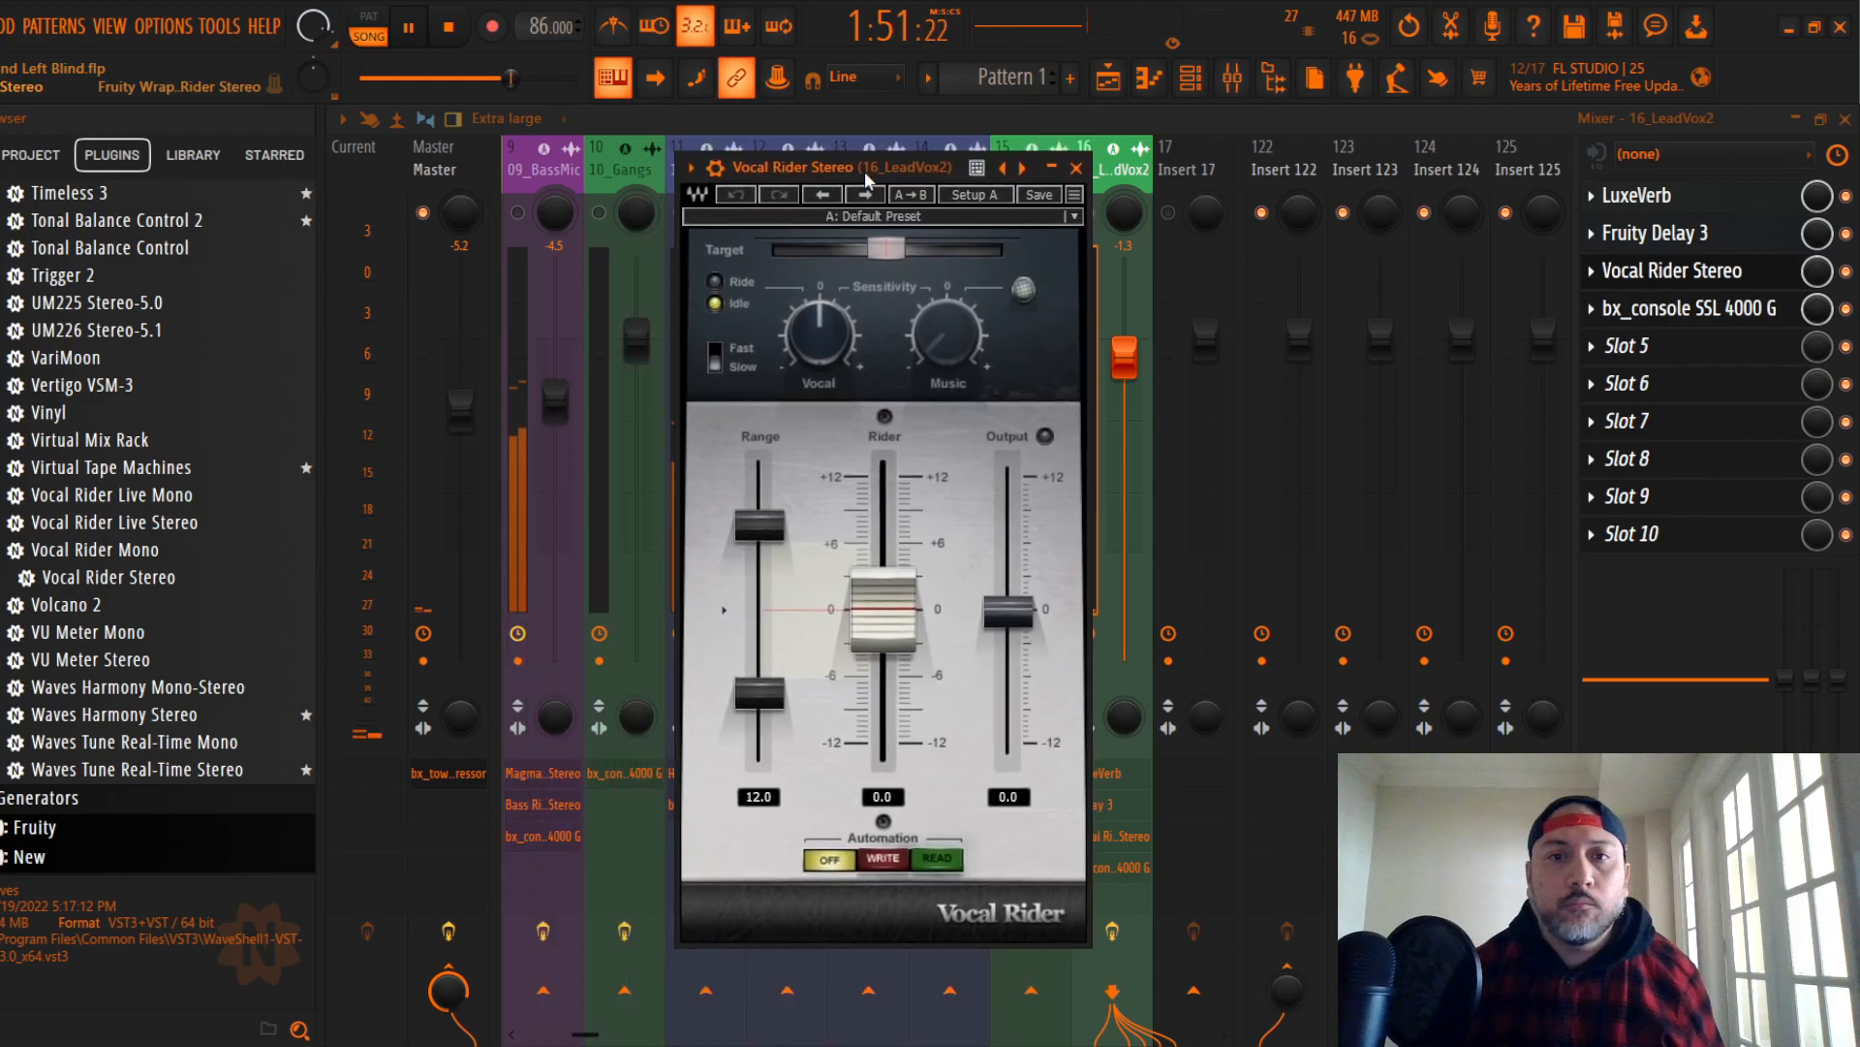
left_click(1076, 167)
key("space")
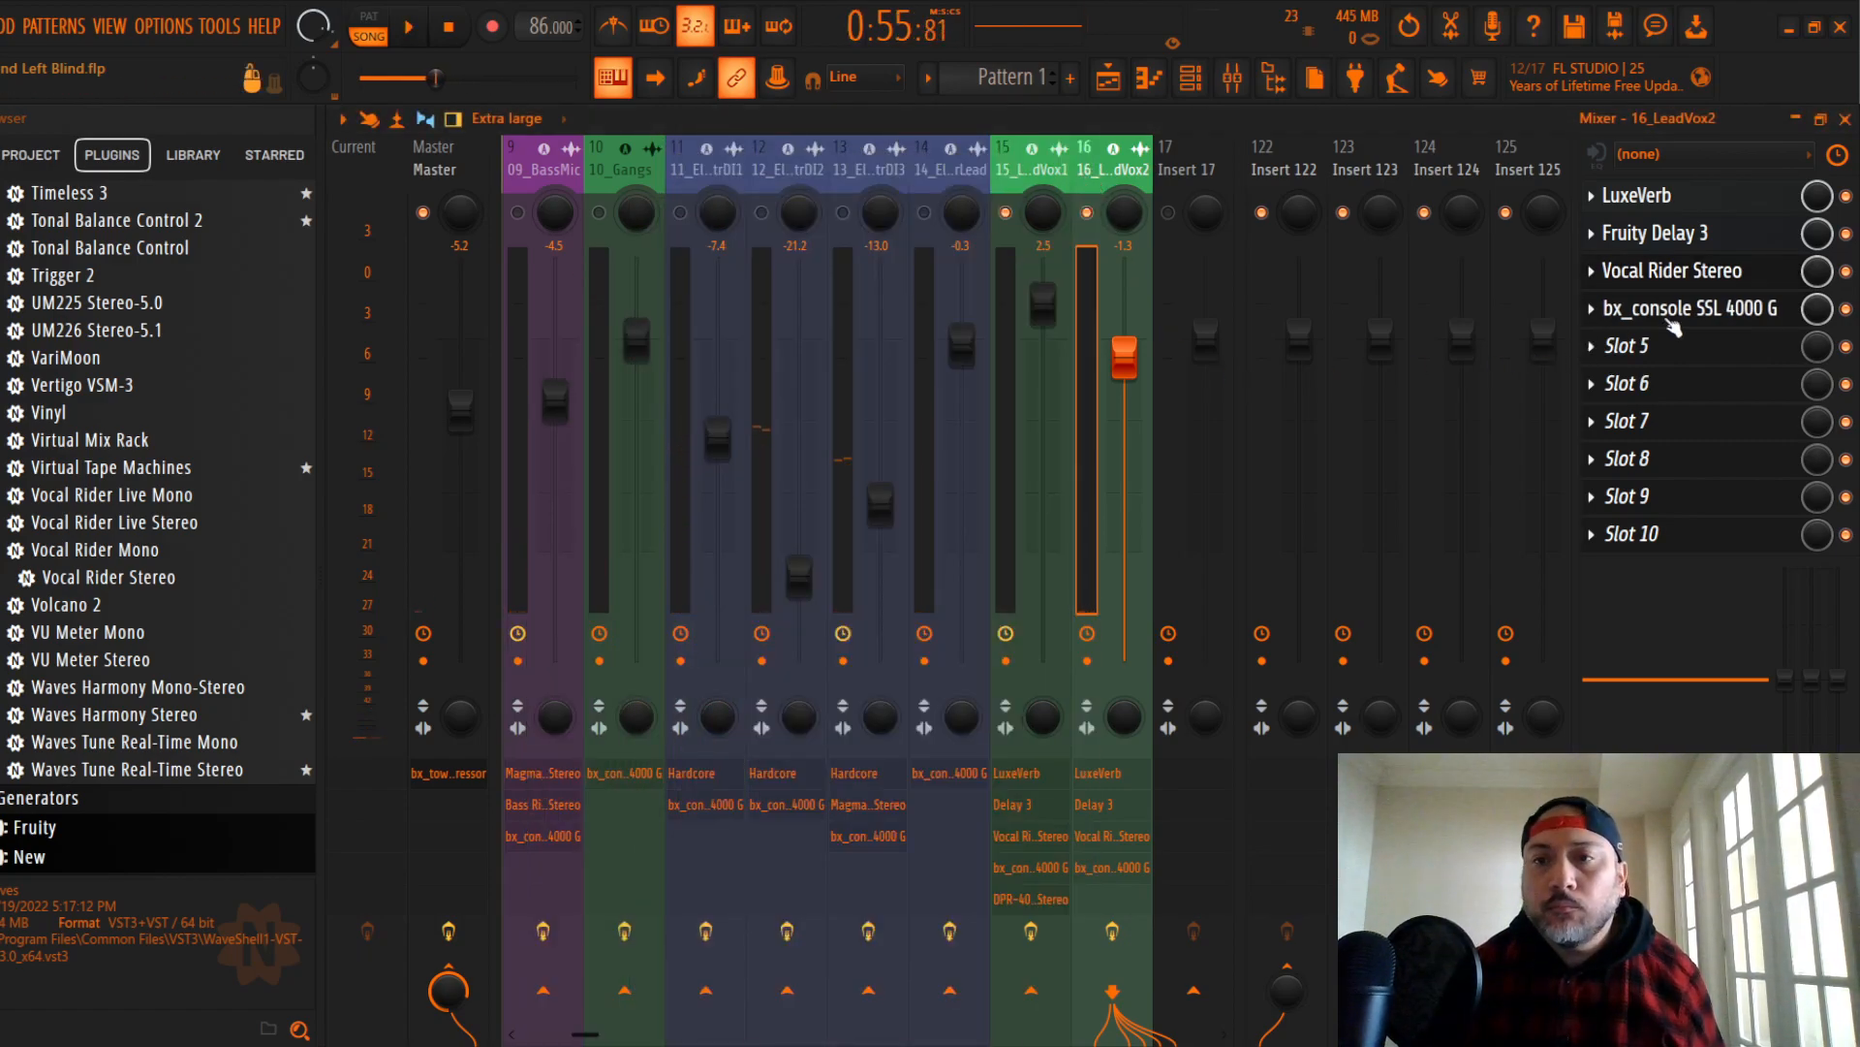
Step: In the bx_console SSL 4000 G on 16_LeadVox2, increase the compressor ratio and set its threshold to -7.0 dB
key("space")
left_click(1672, 310)
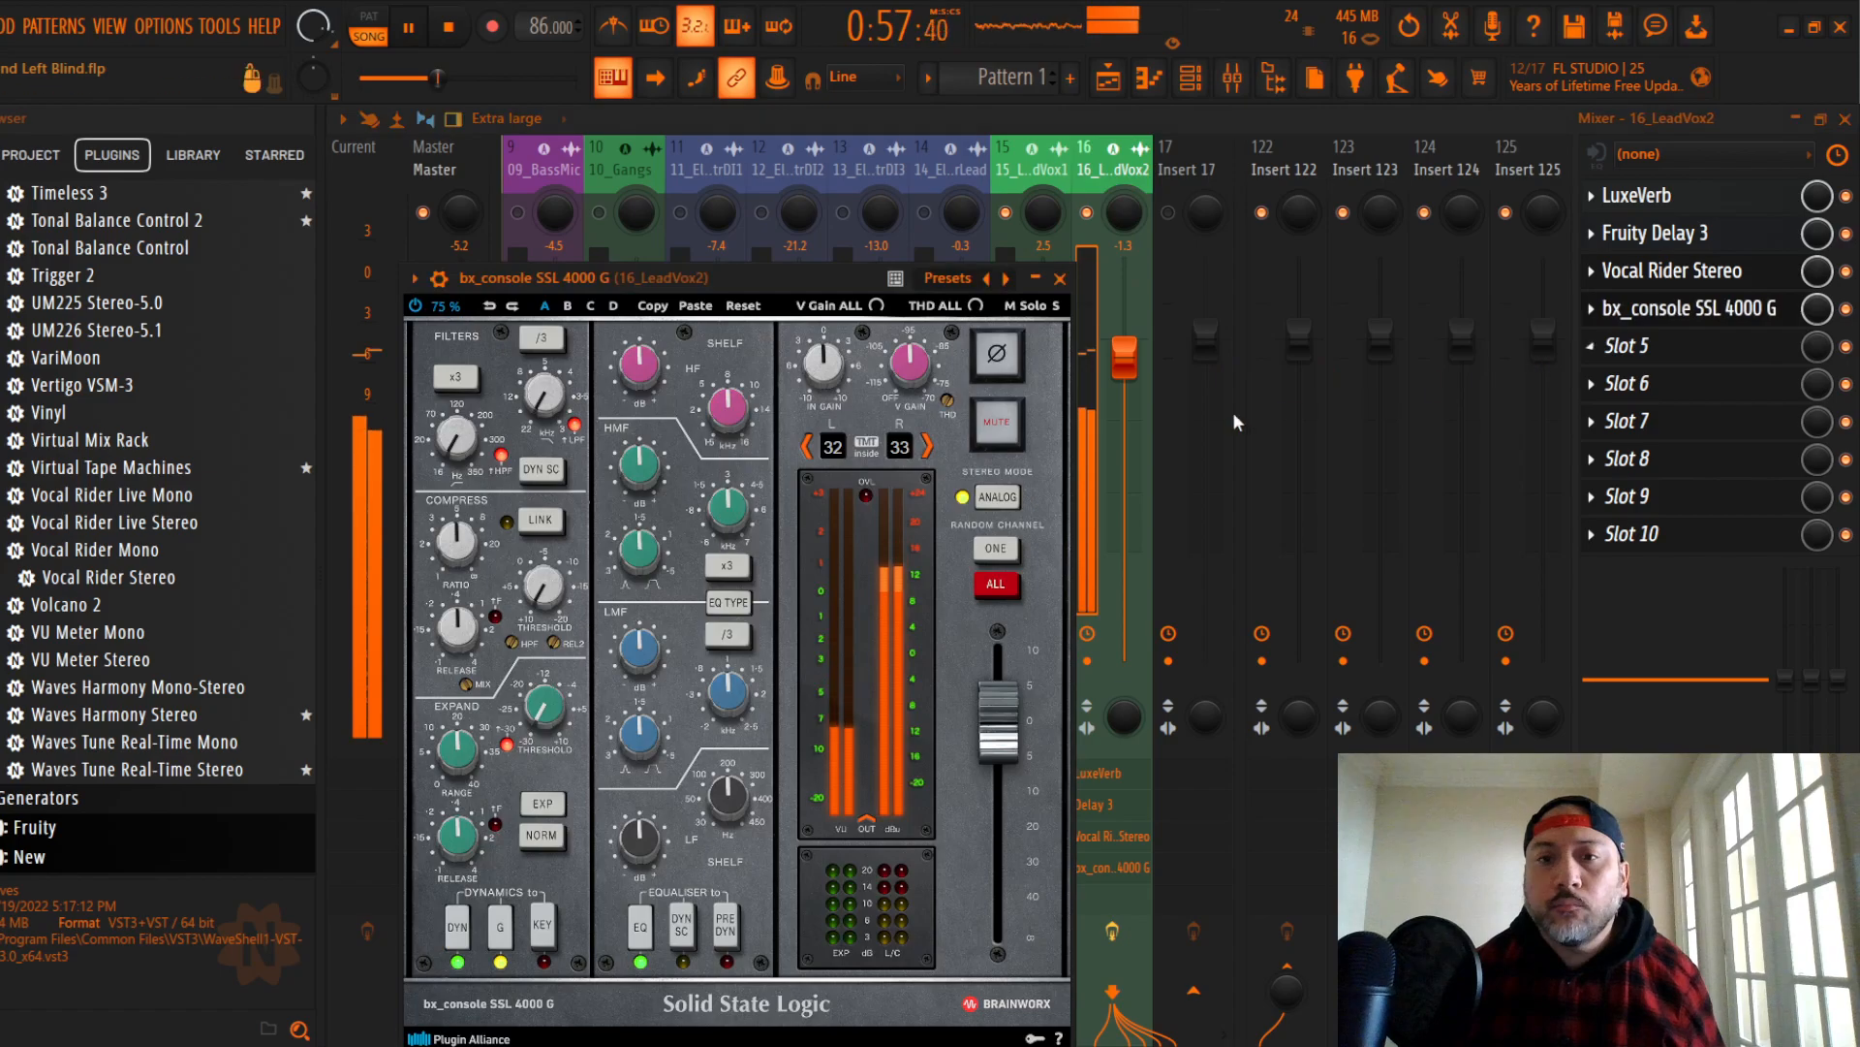
left_click_drag(765, 270, 879, 179)
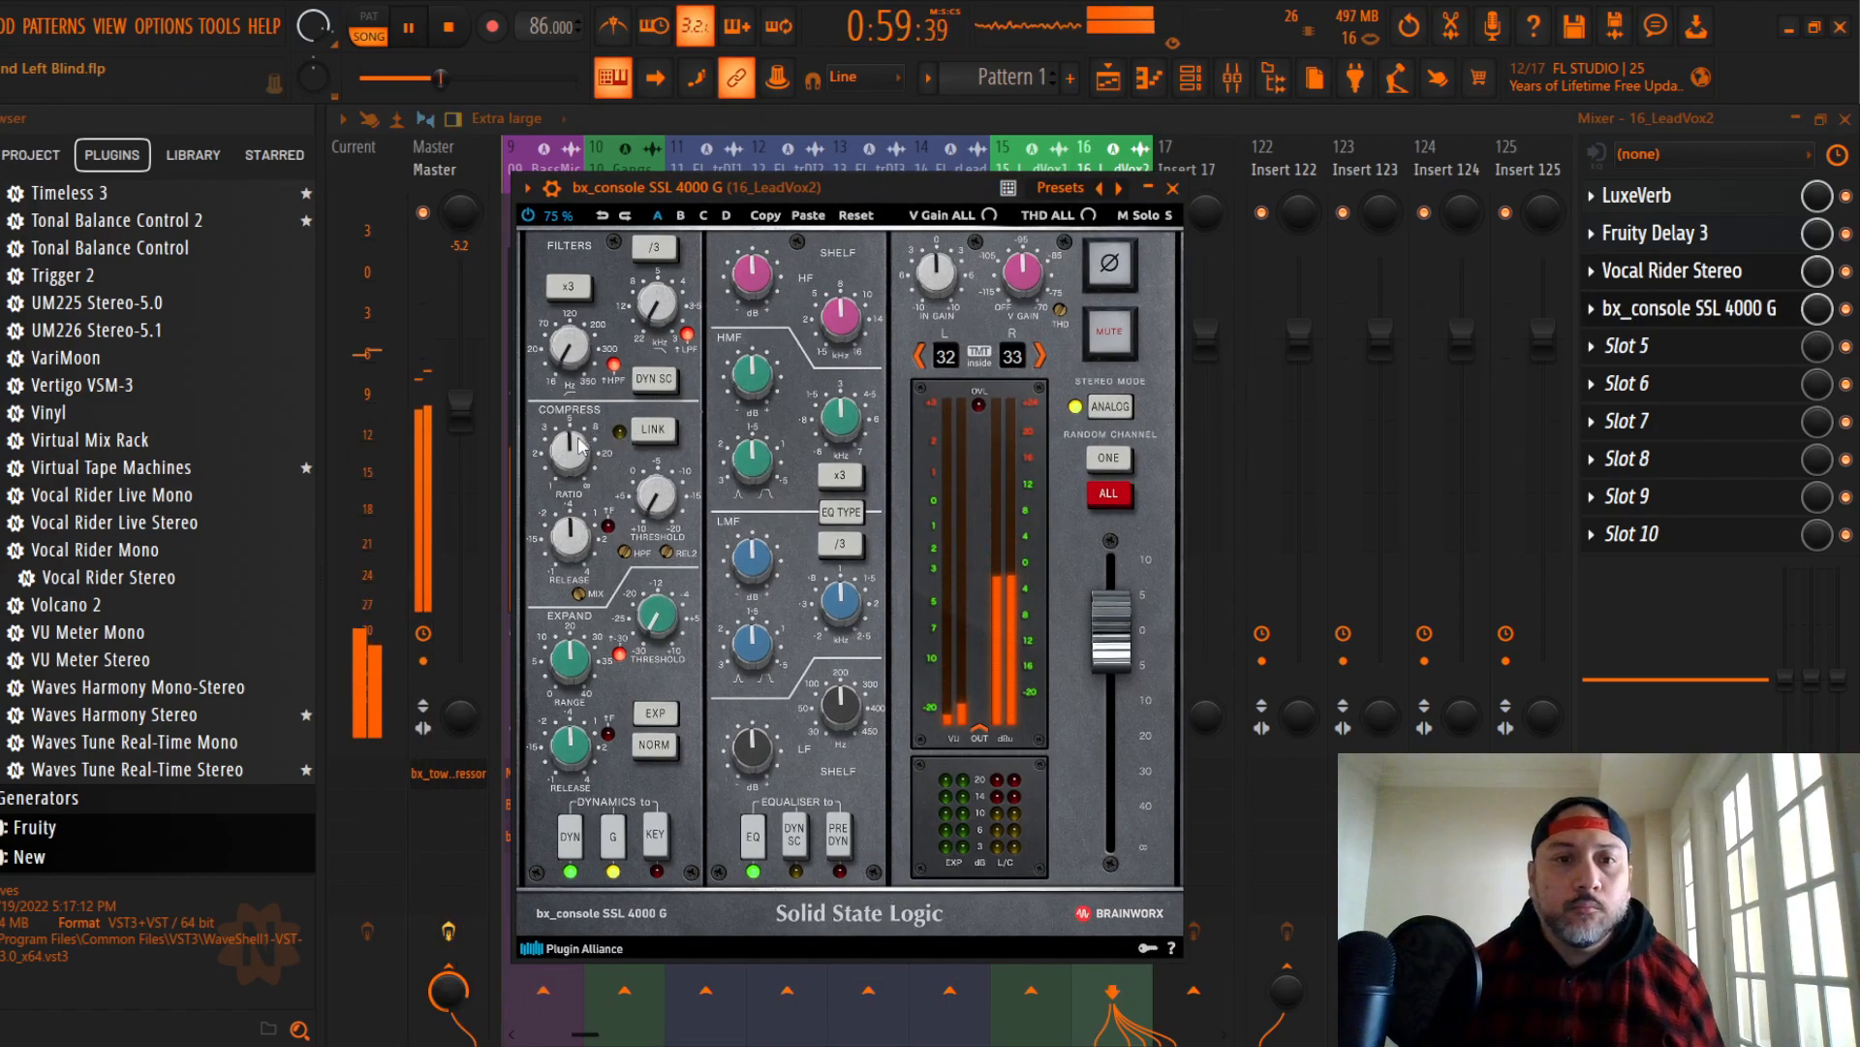
scroll(576, 448, "up", 2)
scroll(655, 501, "up", 5)
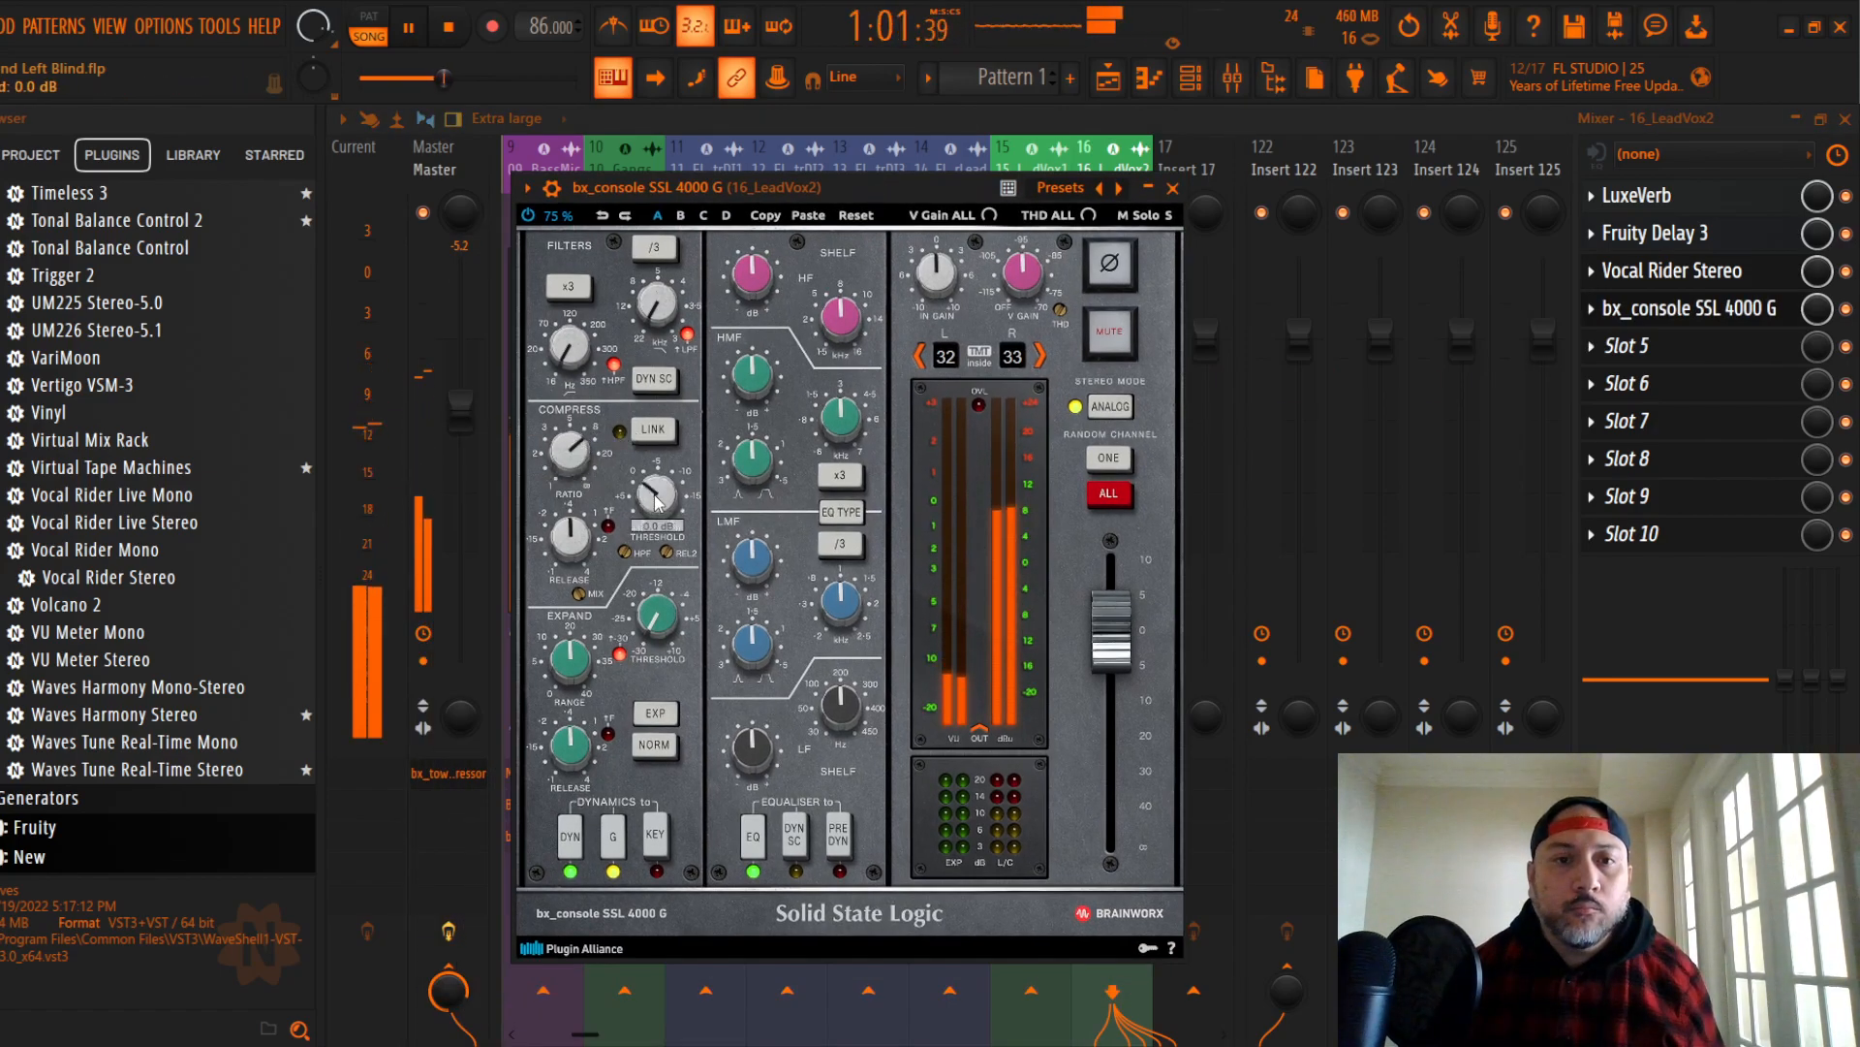
scroll(656, 501, "up", 4)
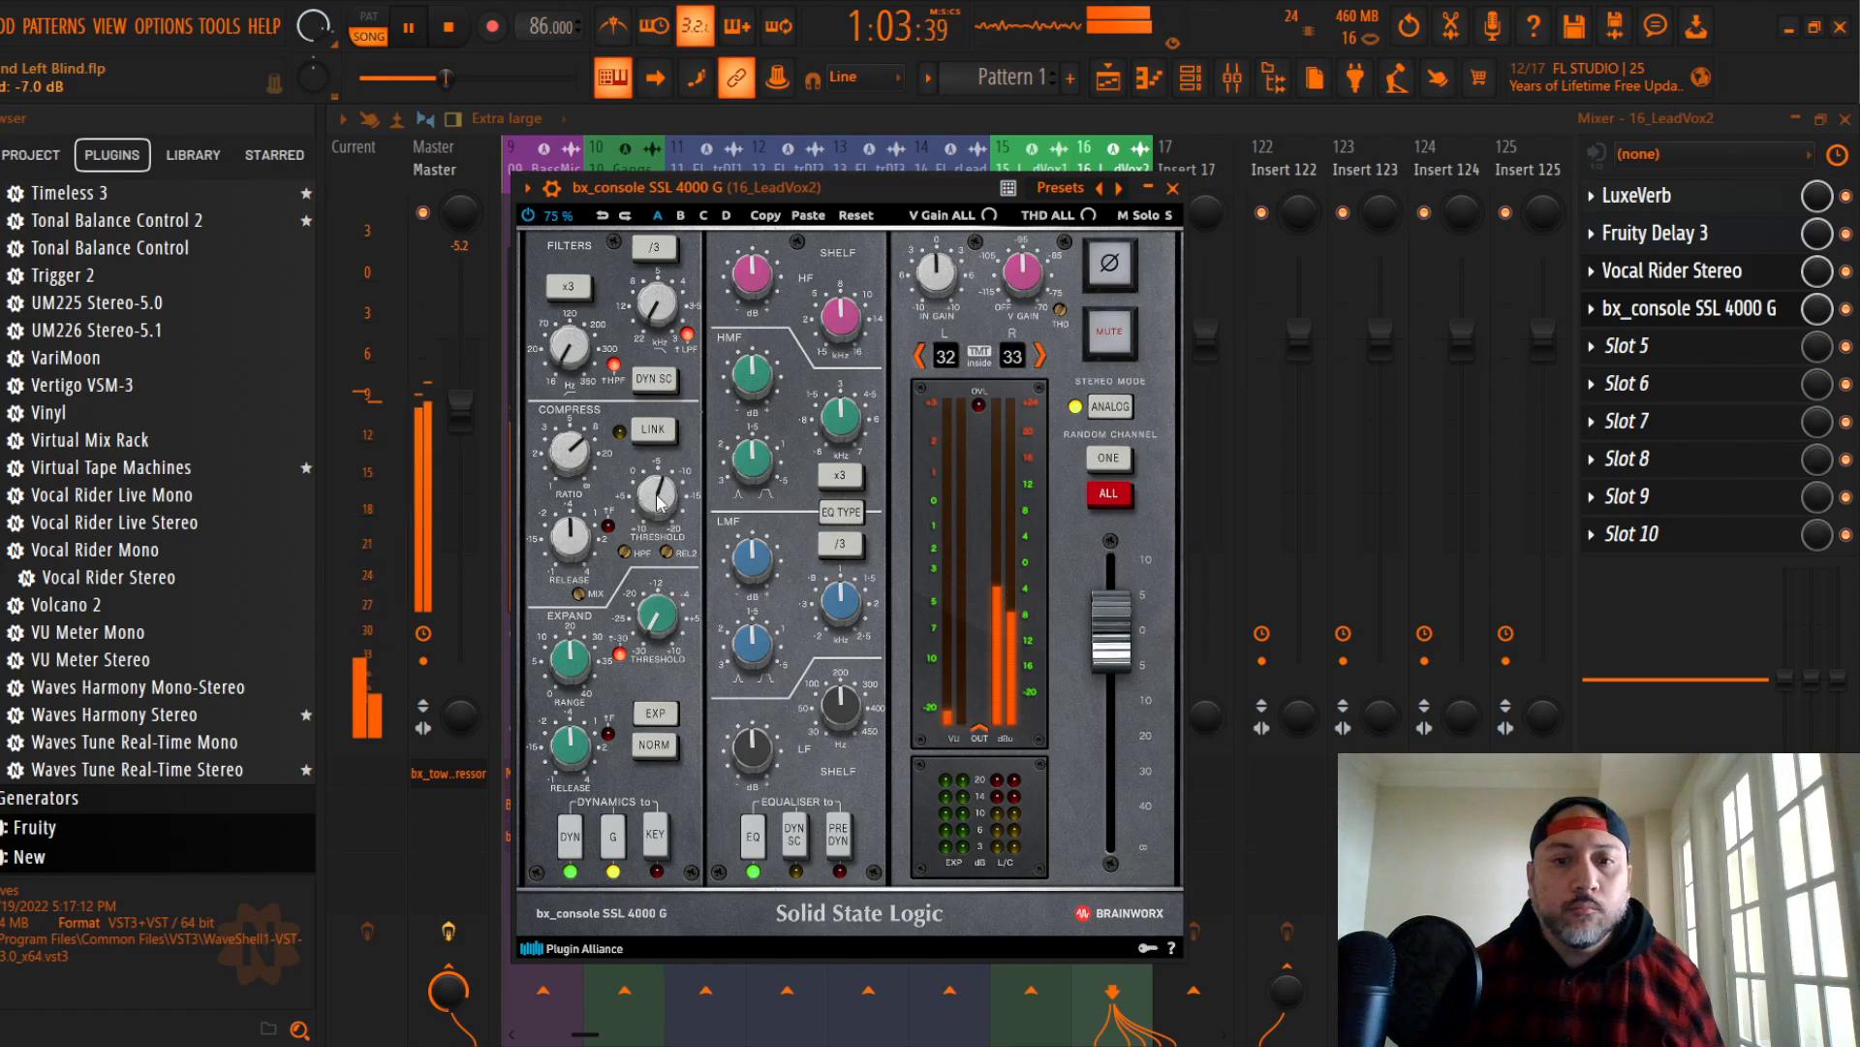
Step: On 16_LeadVox2's console, set the compressor threshold to -10.0 dB, place the EQ before the dynamics and switch its EQ type
scroll(657, 501, "up", 2)
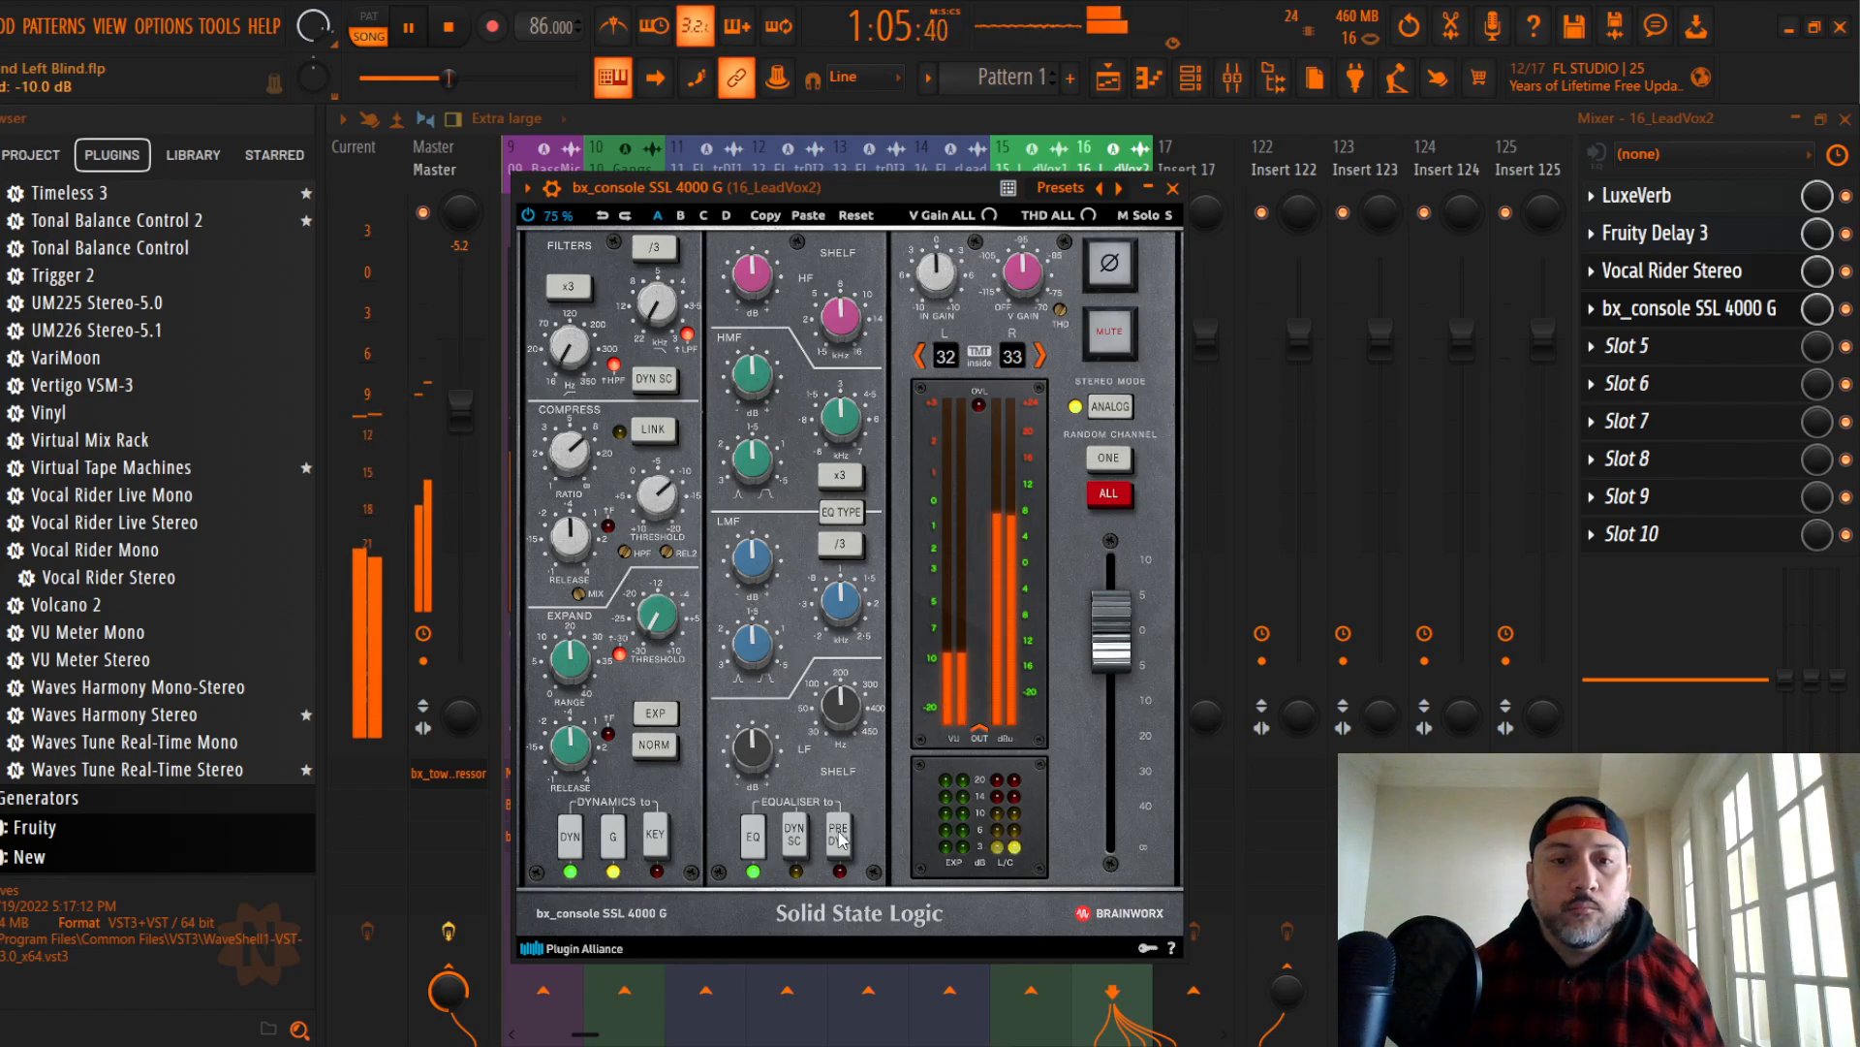
left_click(841, 513)
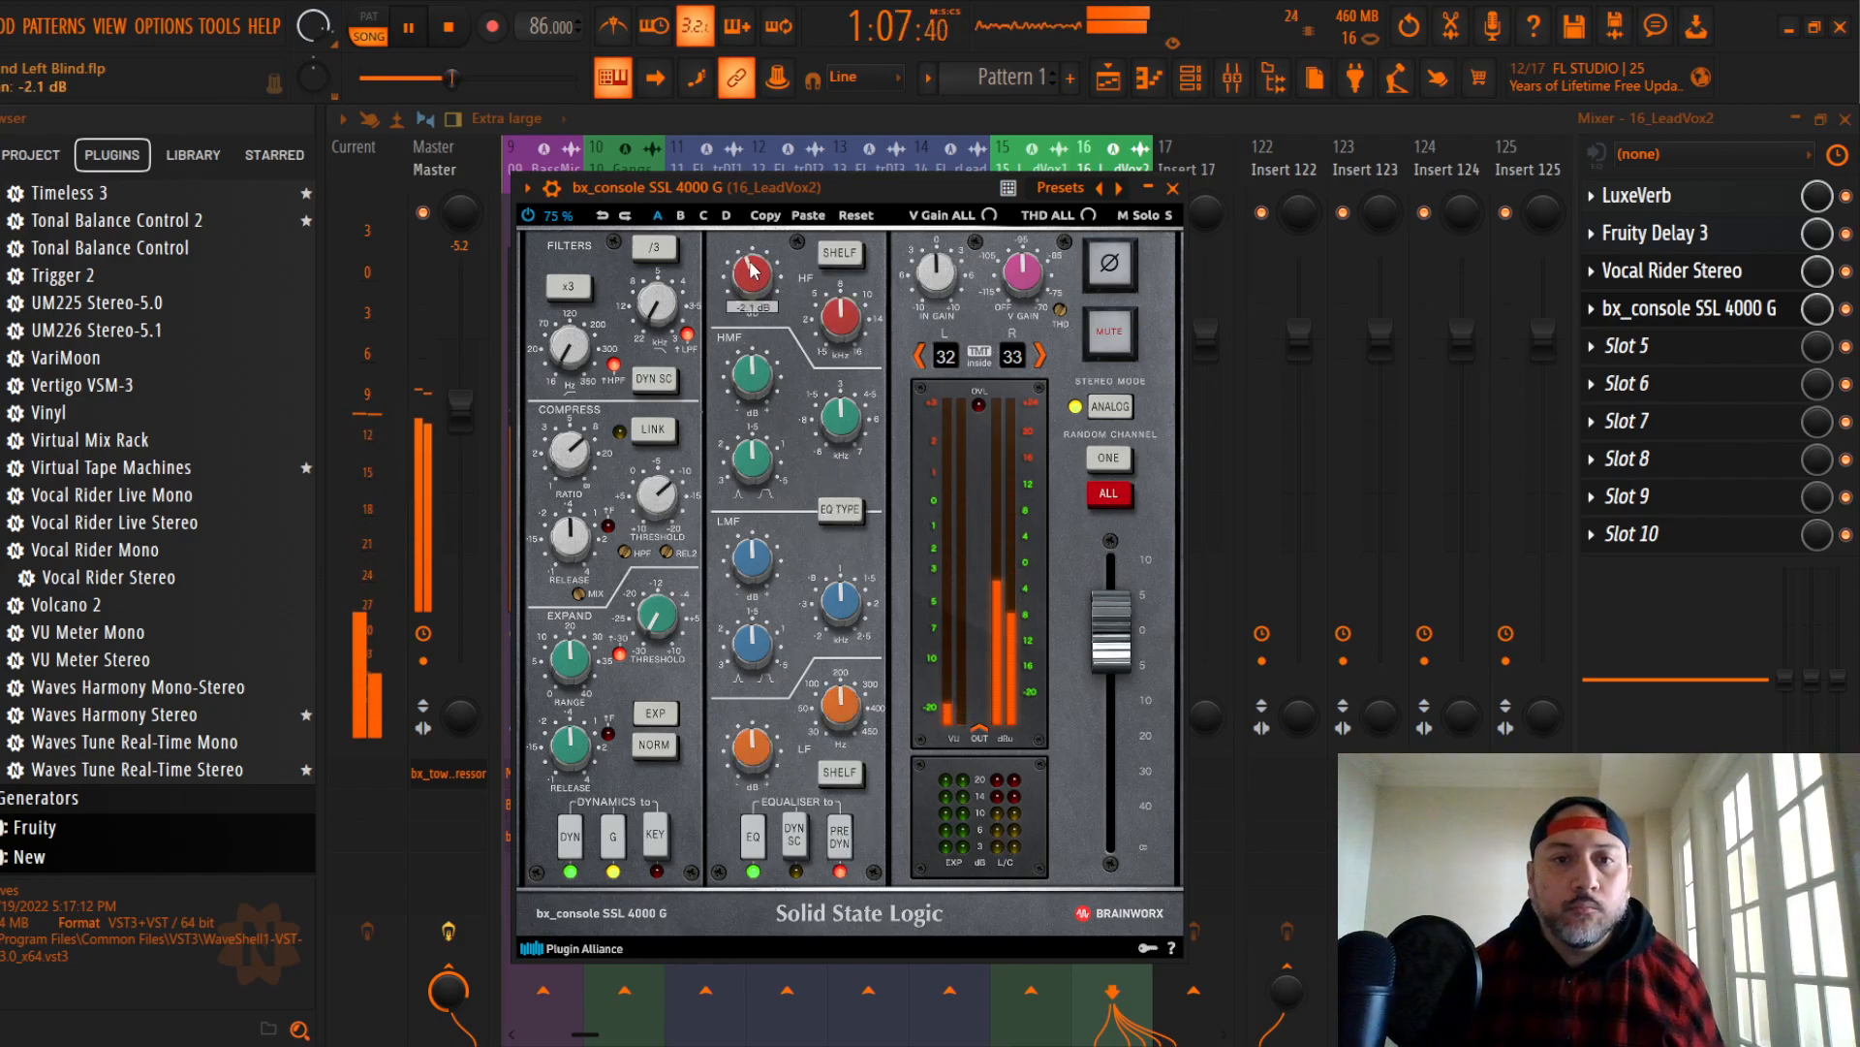
Step: Cut 16_LeadVox2's console HF by 2.1 dB and its LF, boost LMF by 1.3 dB, raise the high-pass and set the low-pass to 13.5 kHz
scroll(754, 384, "down", 2)
scroll(753, 750, "down", 2)
scroll(751, 558, "up", 1)
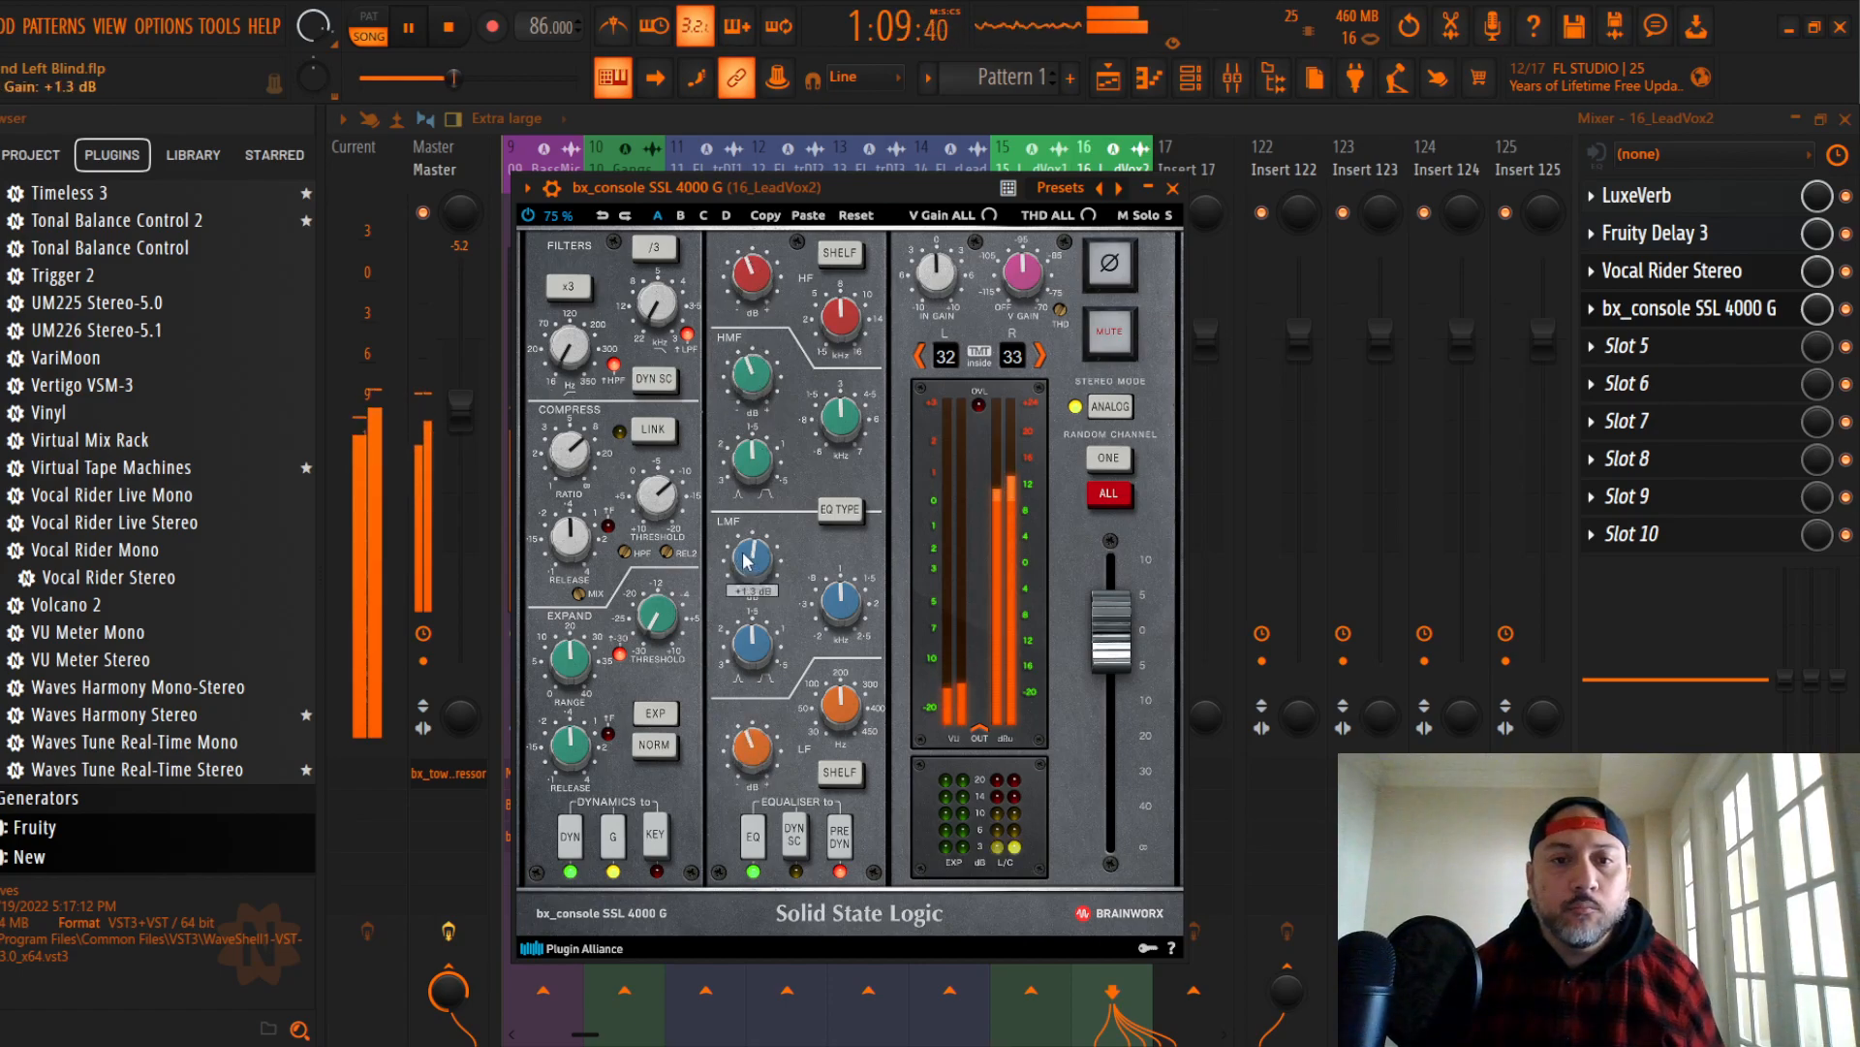
scroll(580, 347, "down", 2)
scroll(577, 349, "up", 2)
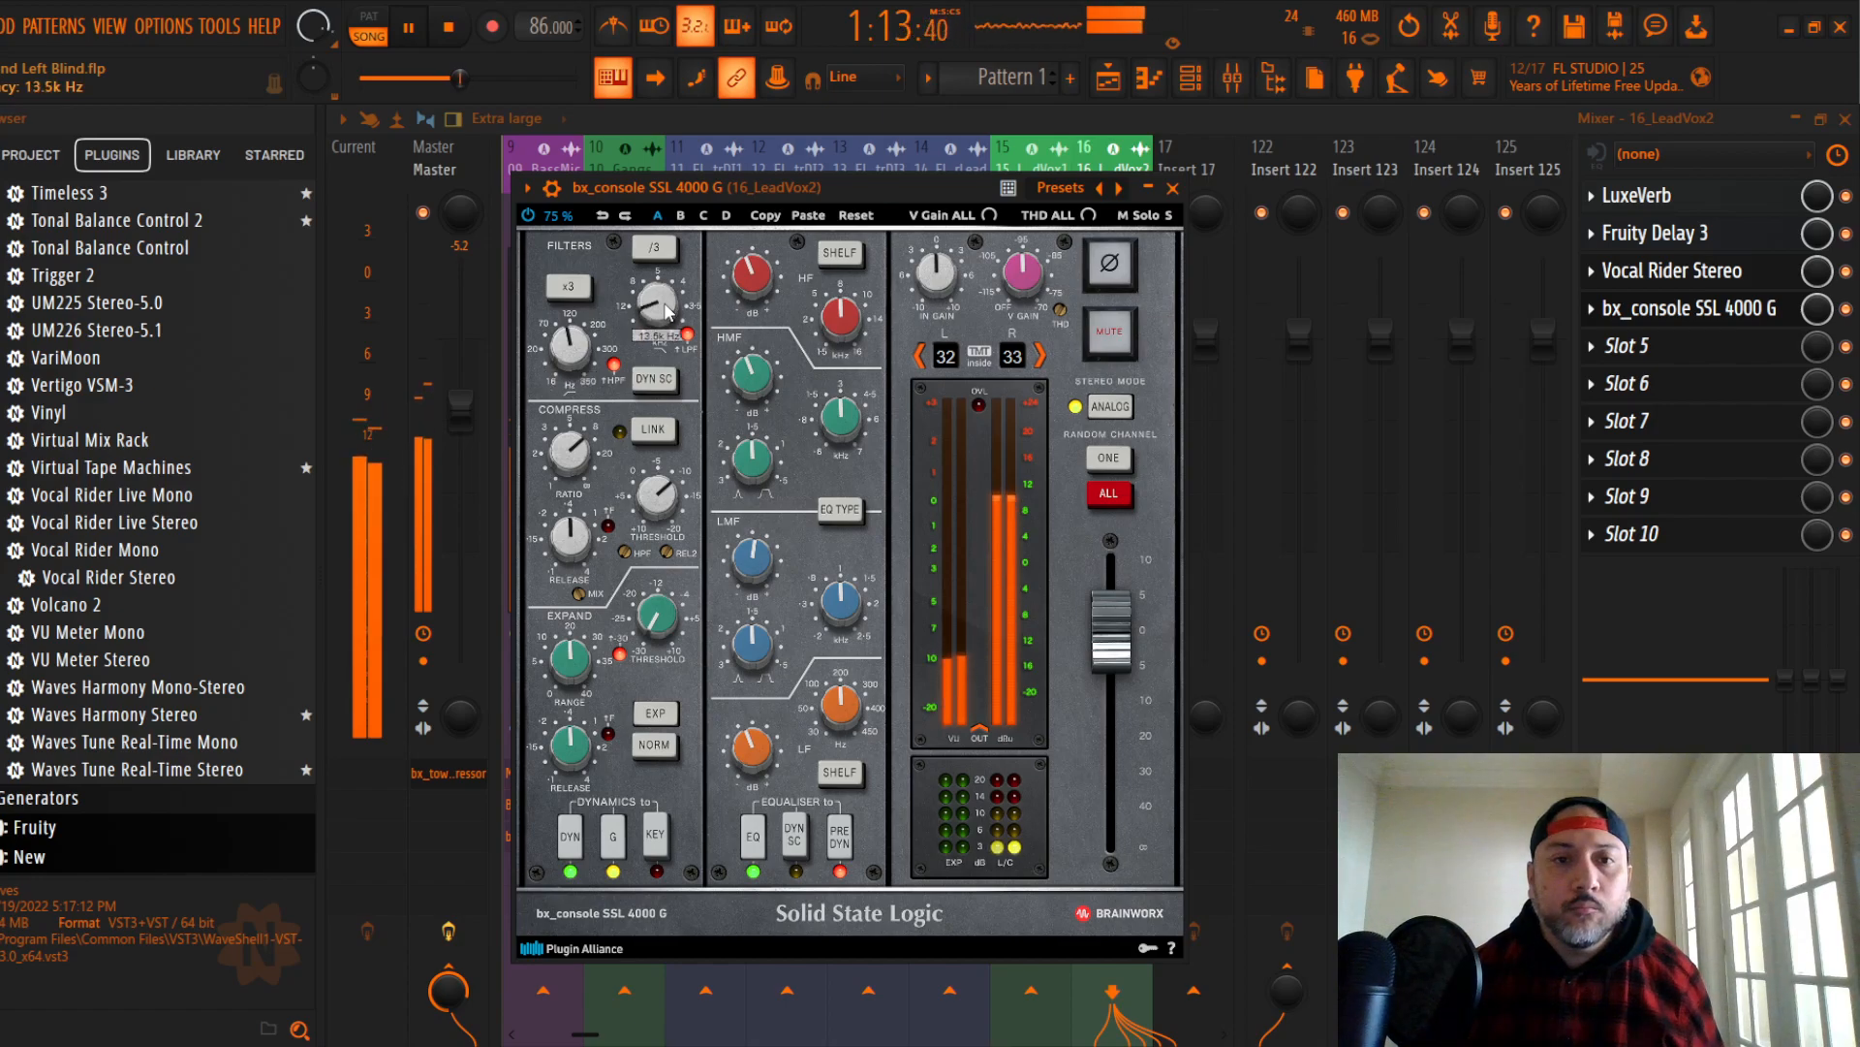
left_click(1176, 187)
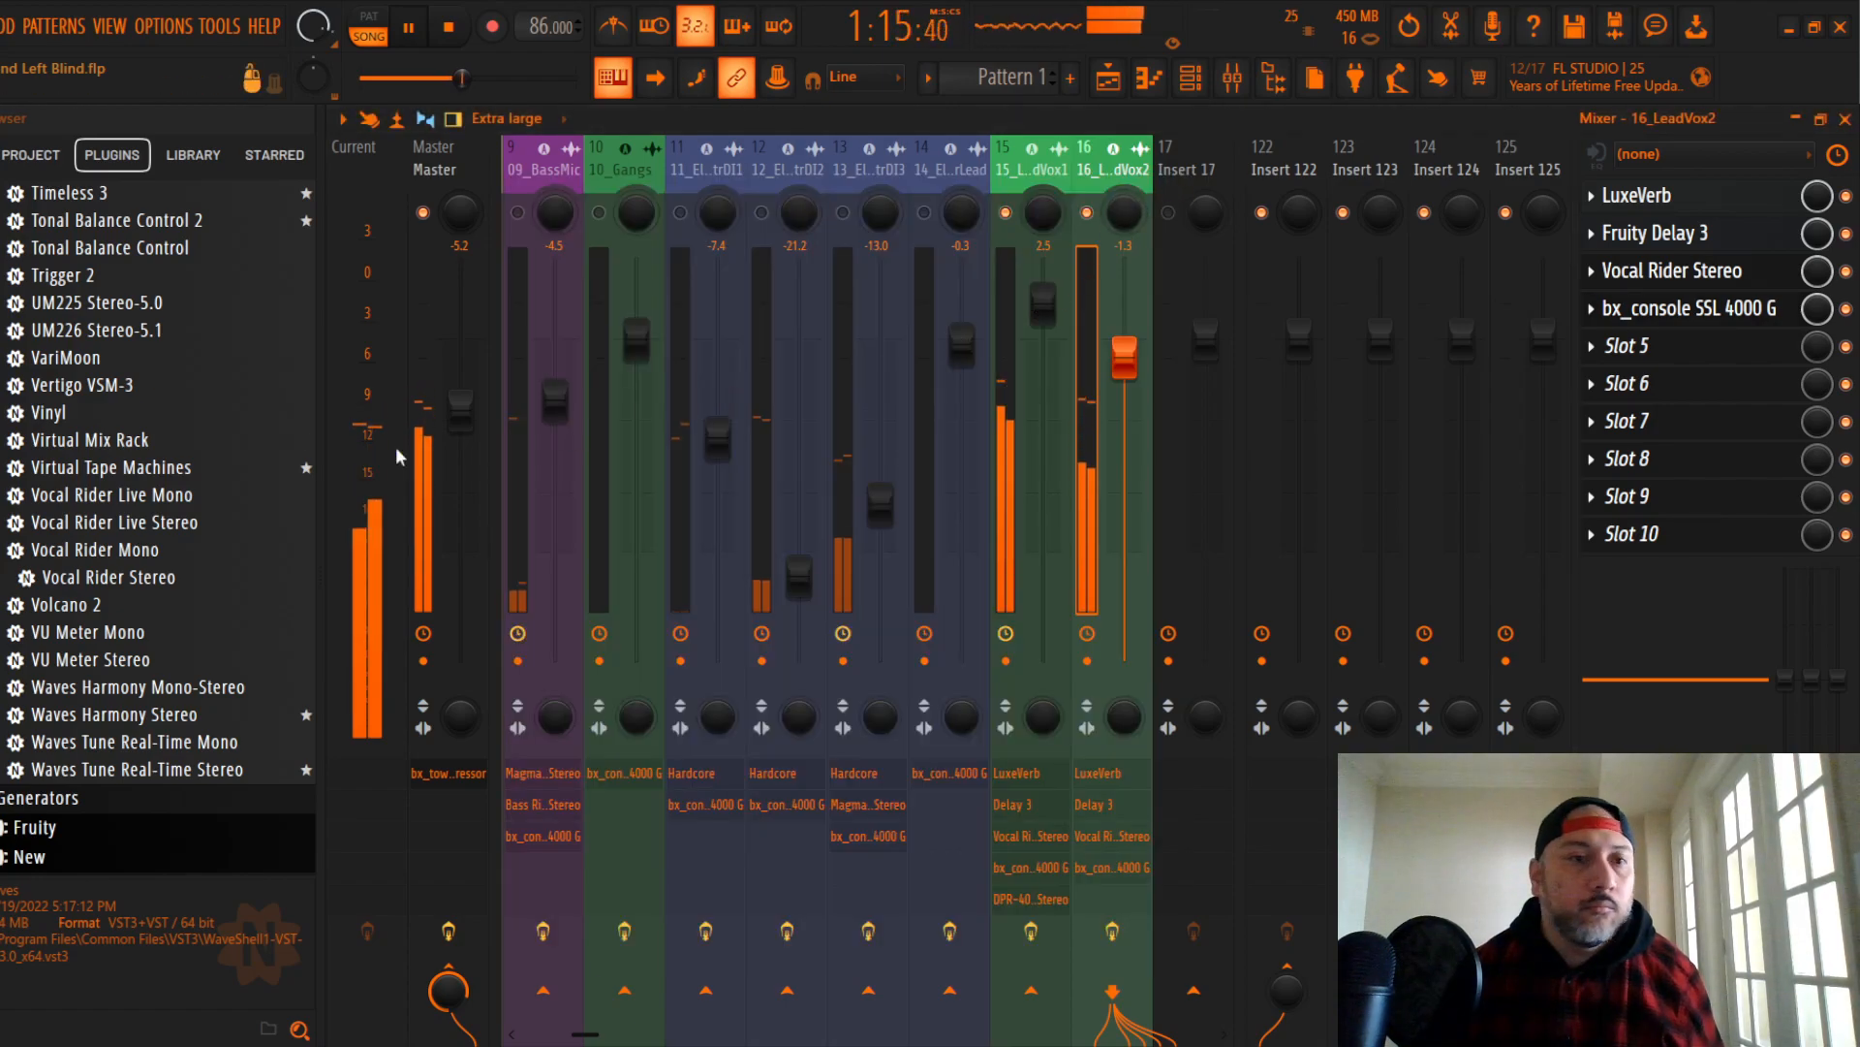
Step: Find DPR-402 Stereo among the plugins and insert it on 16_LeadVox2 after the console plugin
scroll(155, 415, "up", 15)
scroll(155, 414, "up", 20)
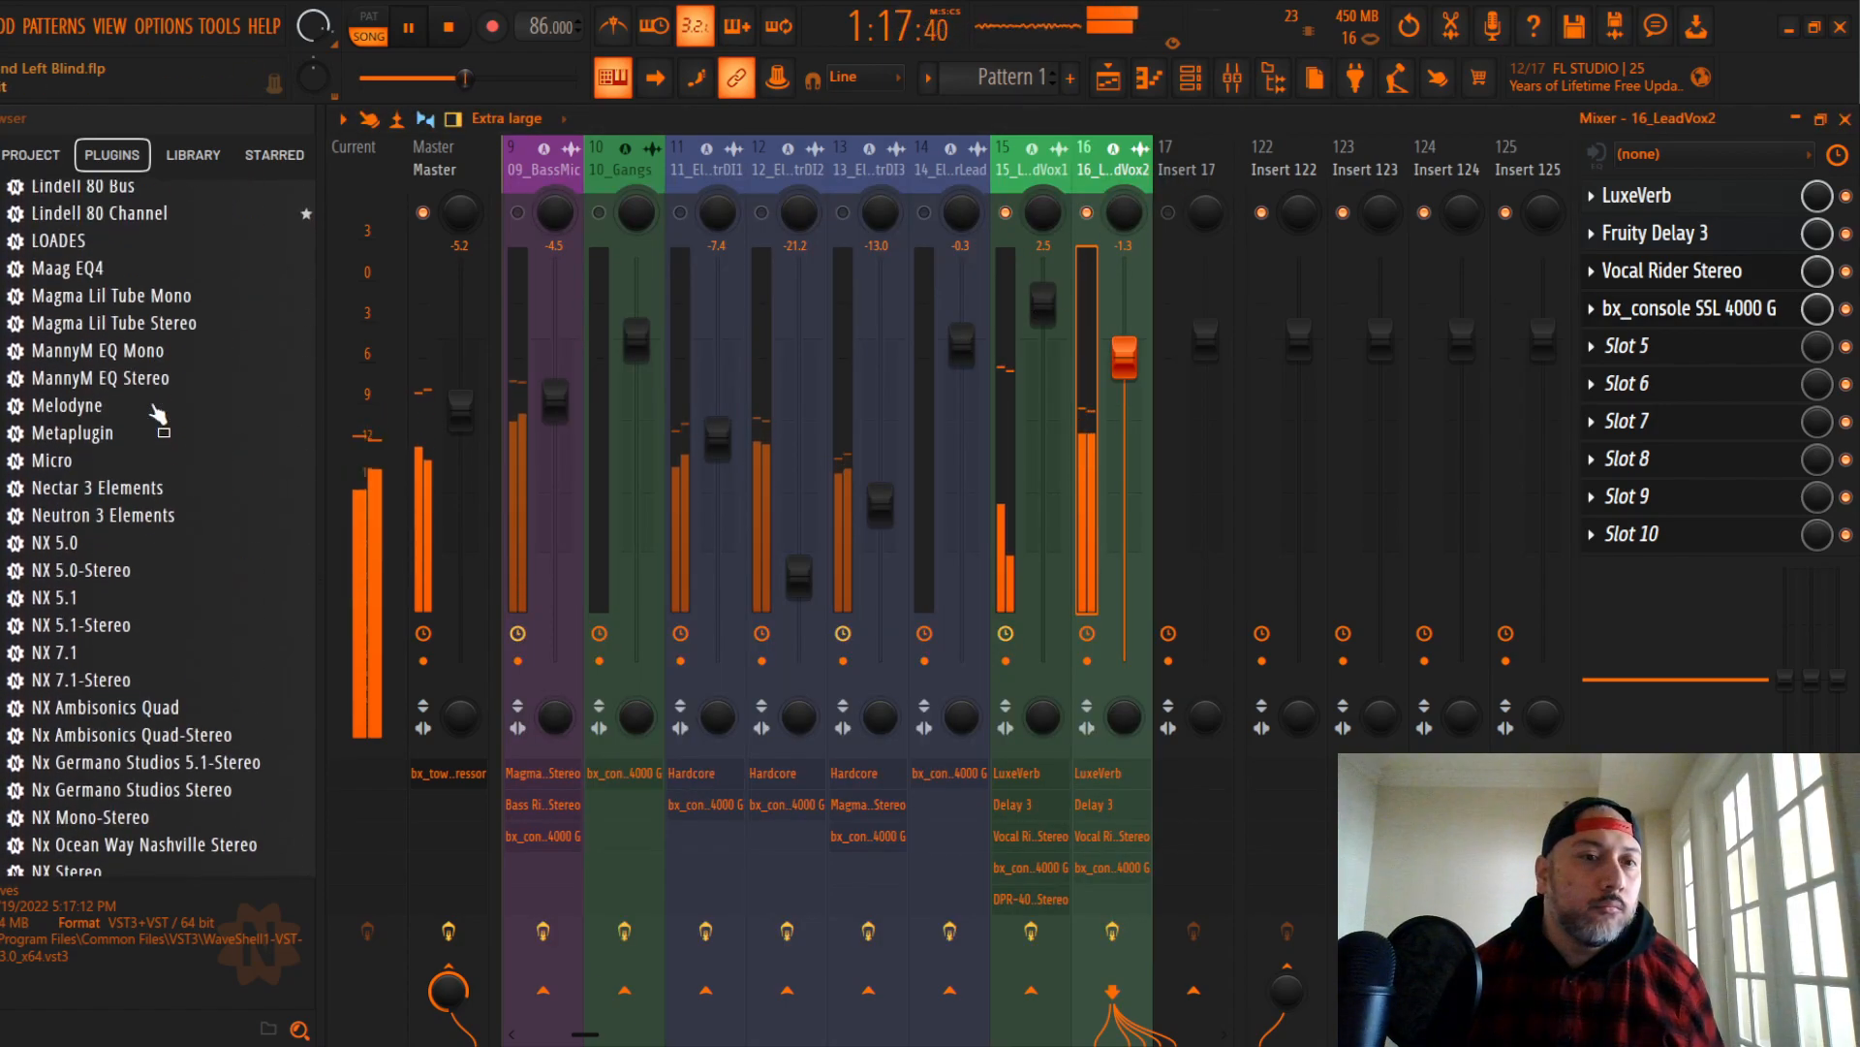
scroll(158, 412, "down", 4)
left_click_drag(116, 522, 1652, 346)
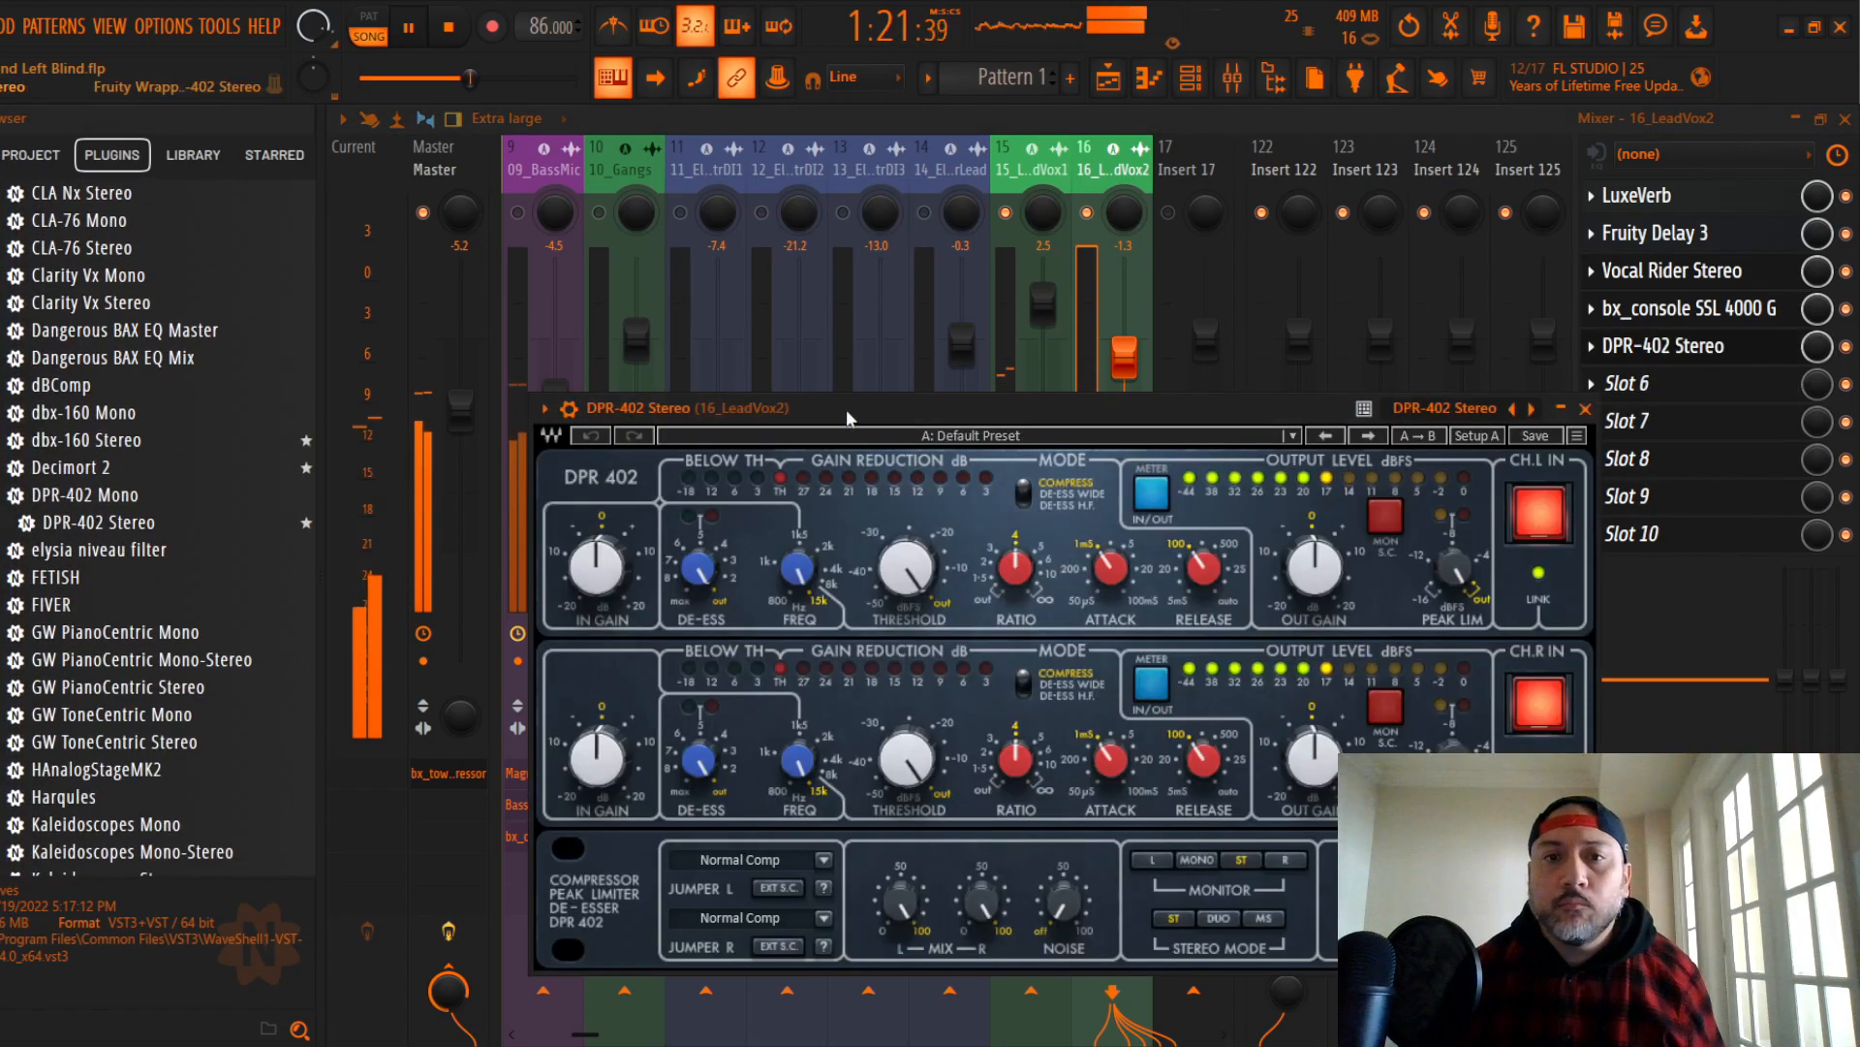
Step: Adjust the de-esser frequency in DPR-402 Stereo on 16_LeadVox2 and set the de-ess amount to 1.9 while listening
left_click_drag(777, 460, 777, 494)
left_click_drag(678, 461, 678, 485)
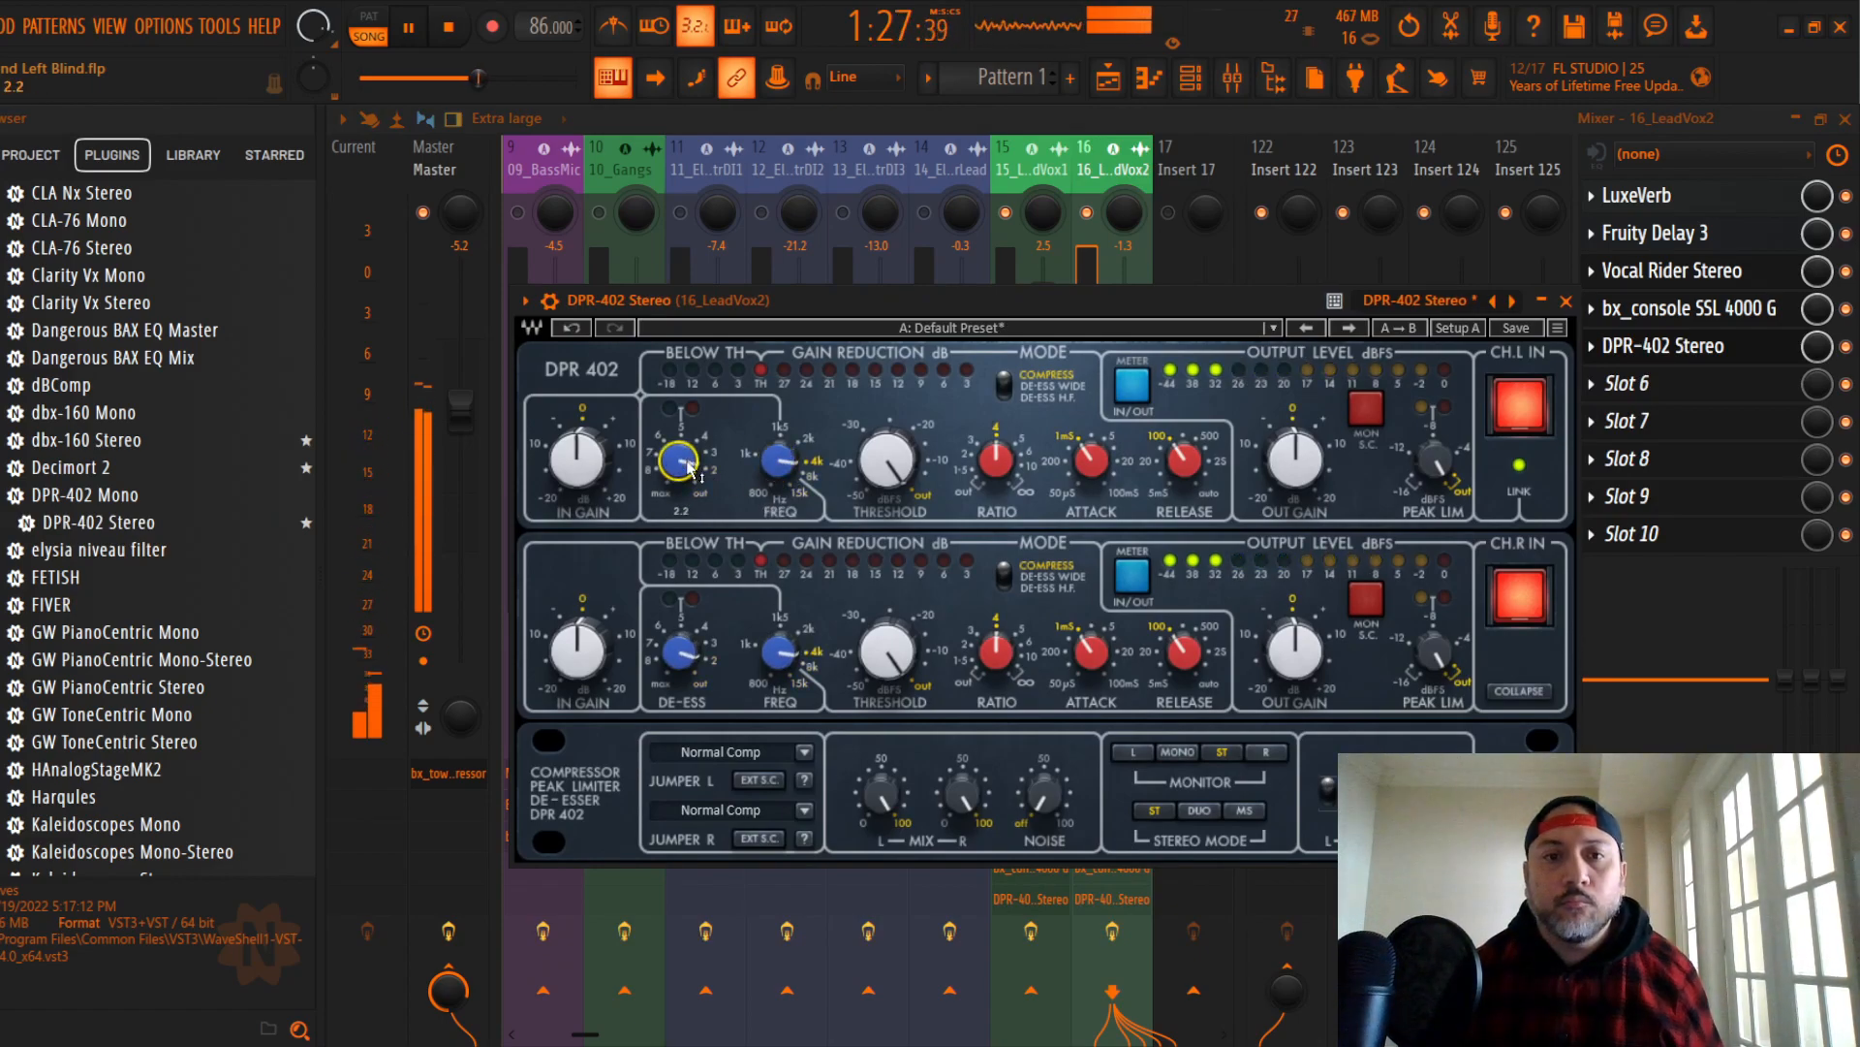
mouse_move(683, 470)
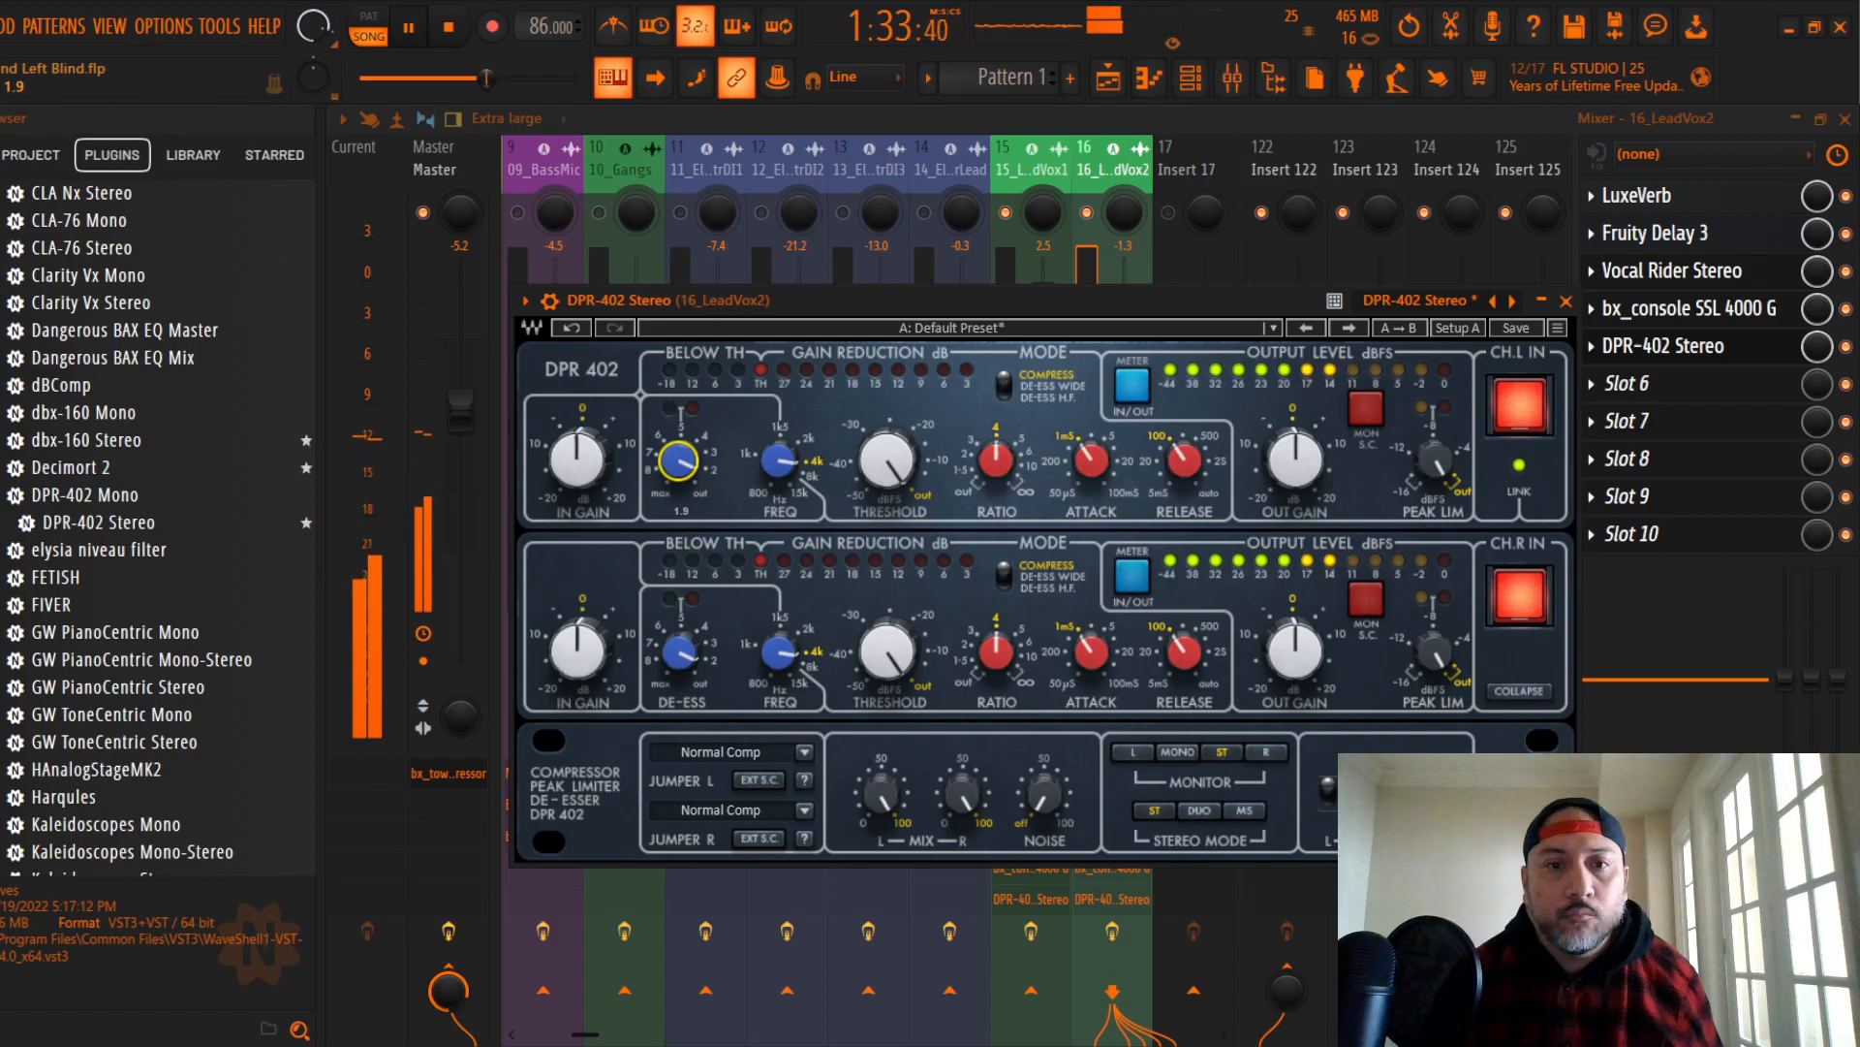
left_click(1566, 300)
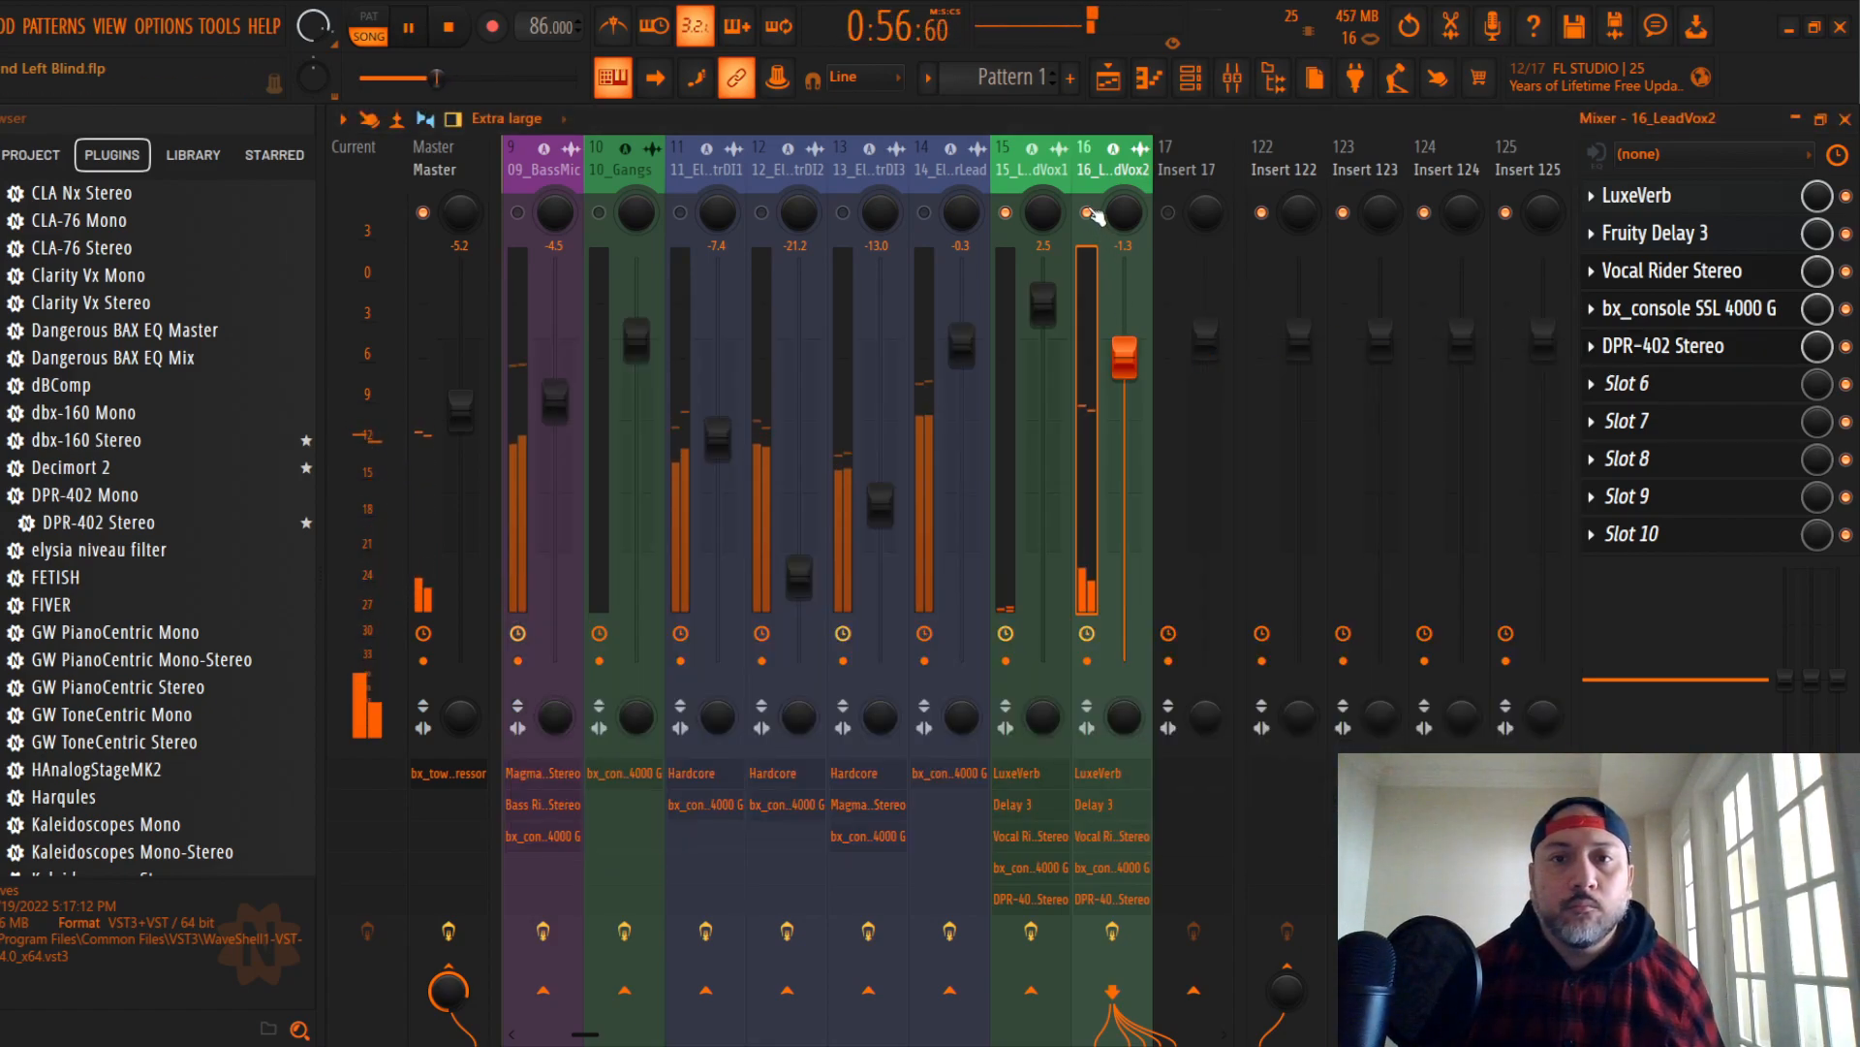
Step: Unsolo the lead vocals to hear the full mix, raise 16_LeadVox2 to 3.9 dB and check its DPR-402 settings
right_click(1087, 212)
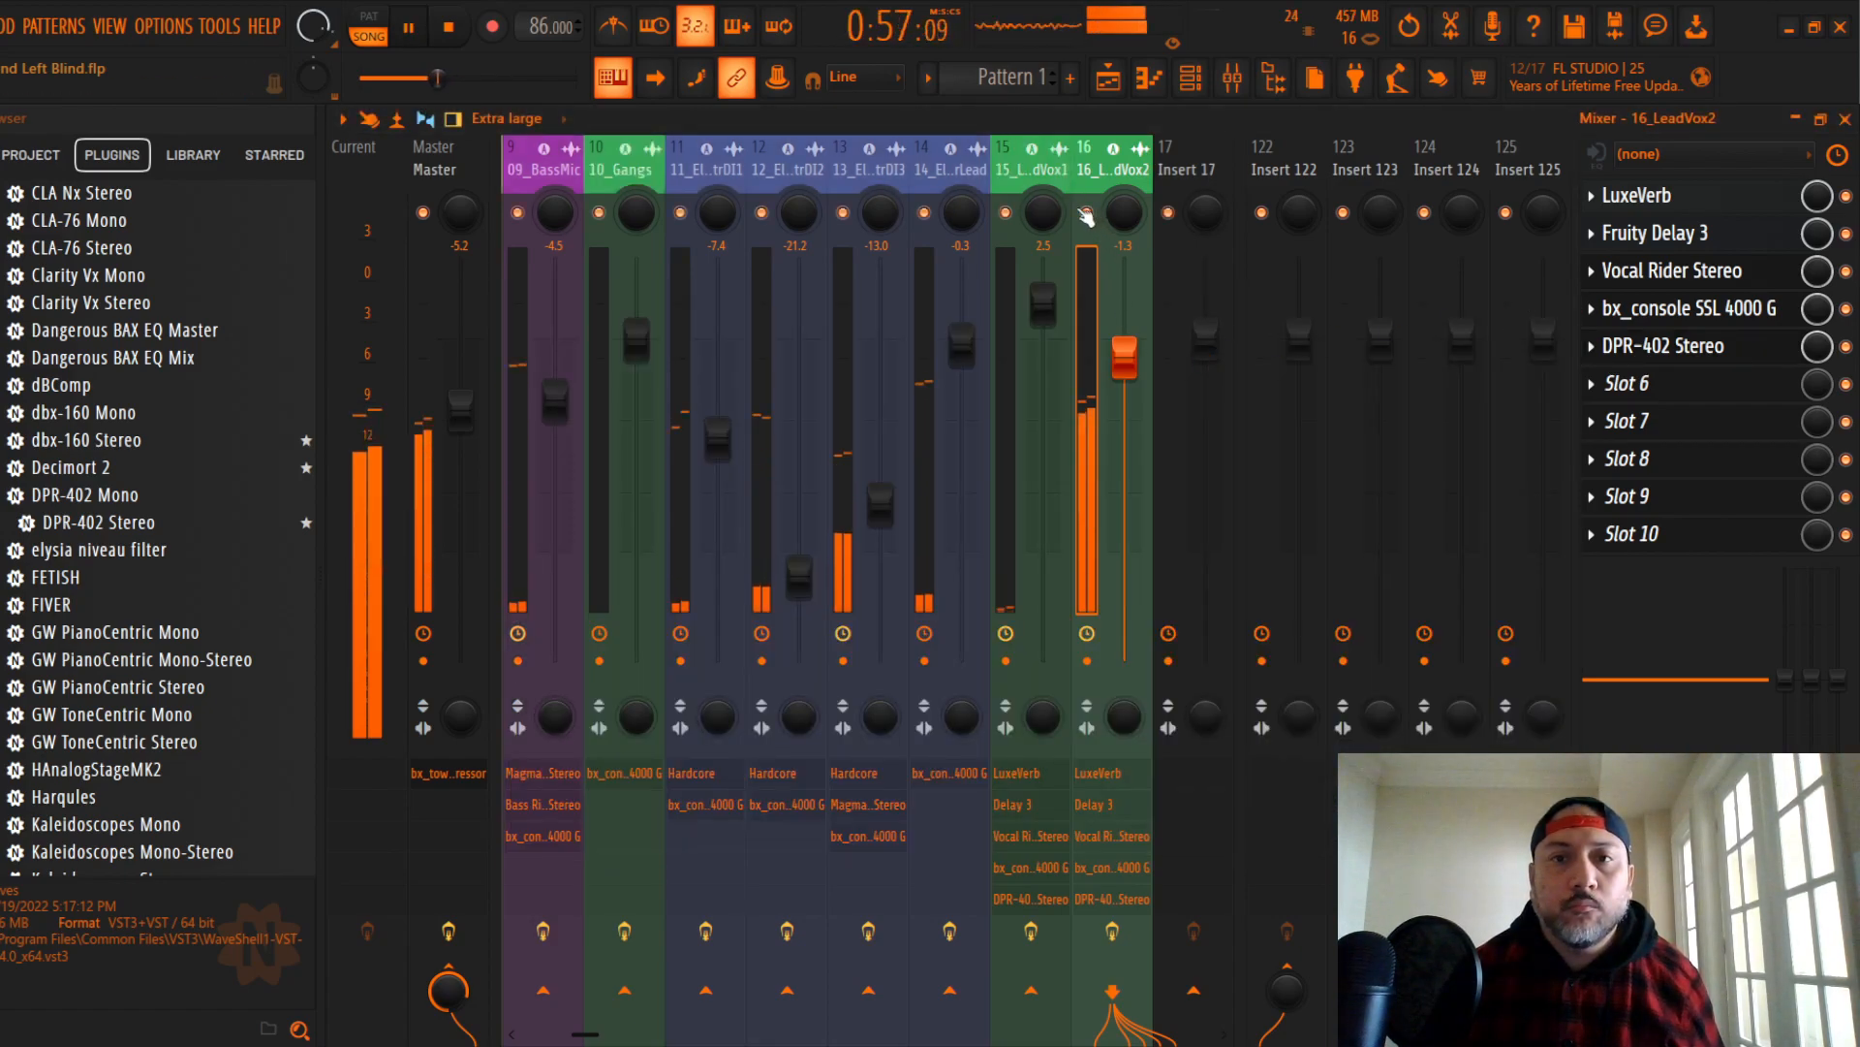
left_click_drag(1132, 364, 1129, 293)
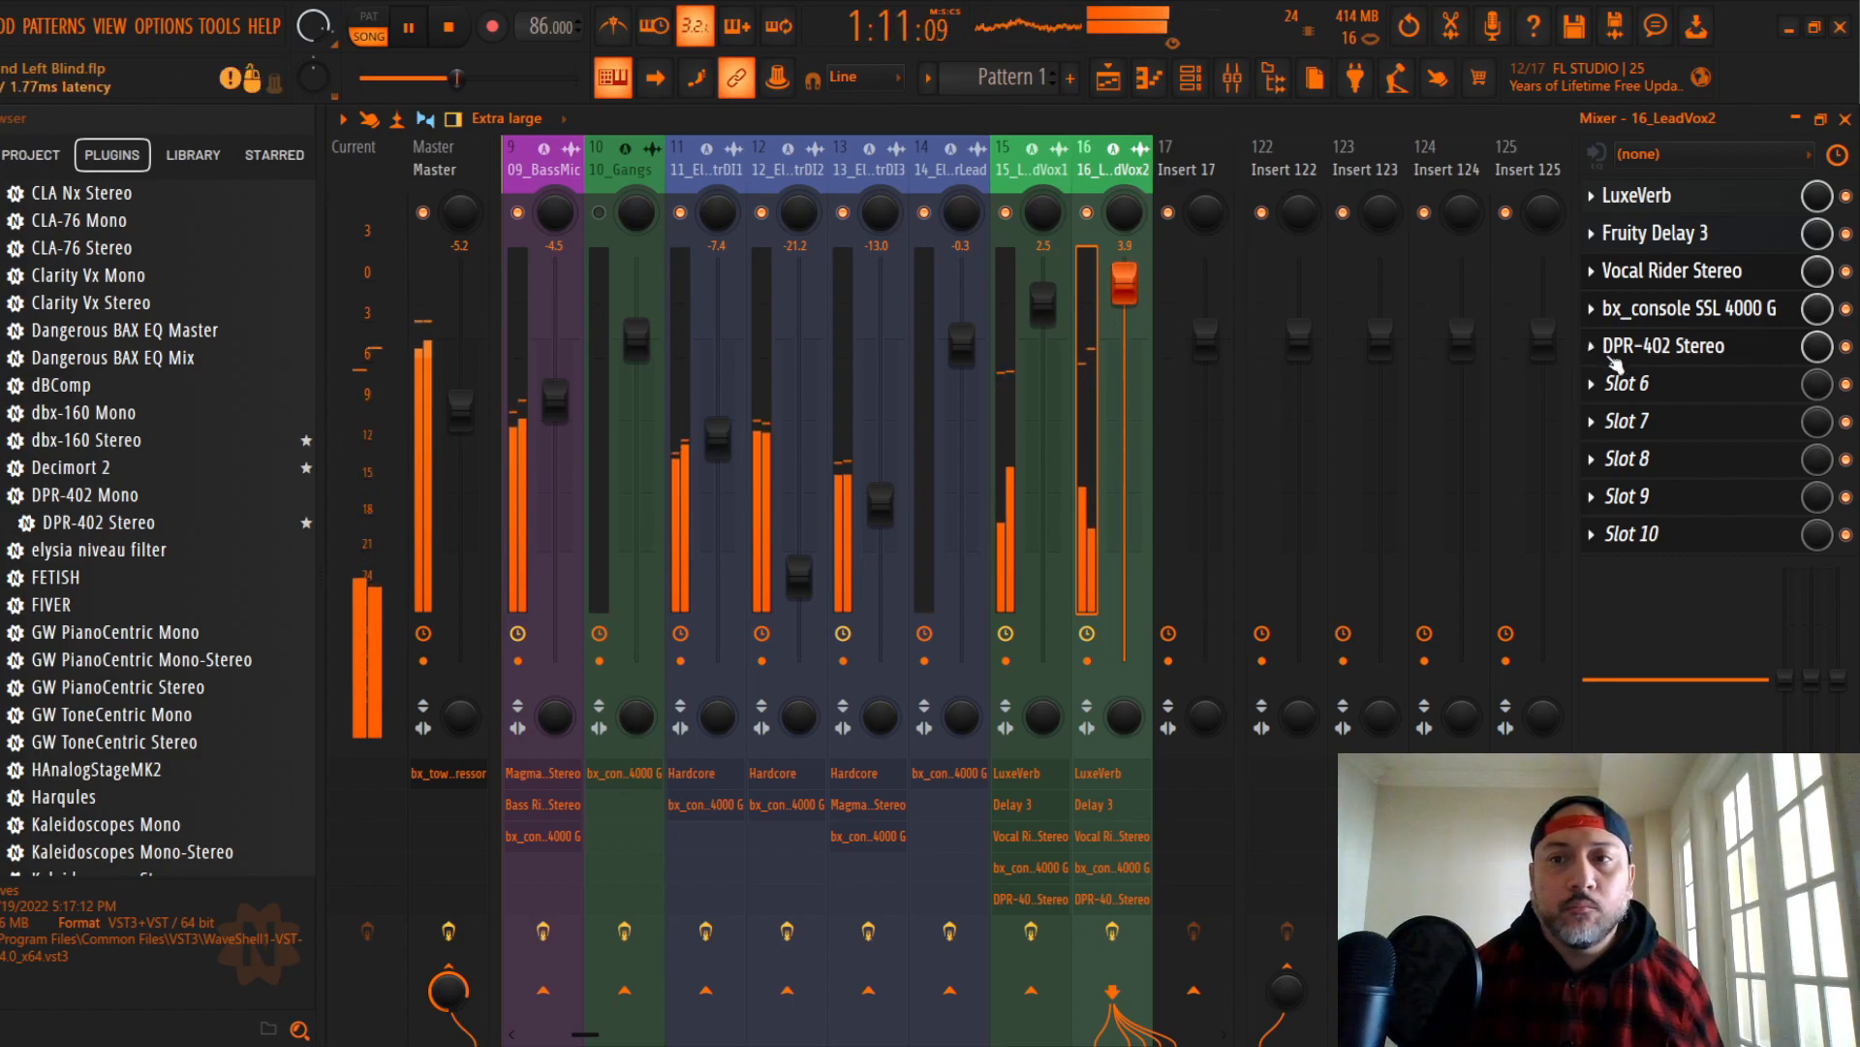
left_click(1662, 346)
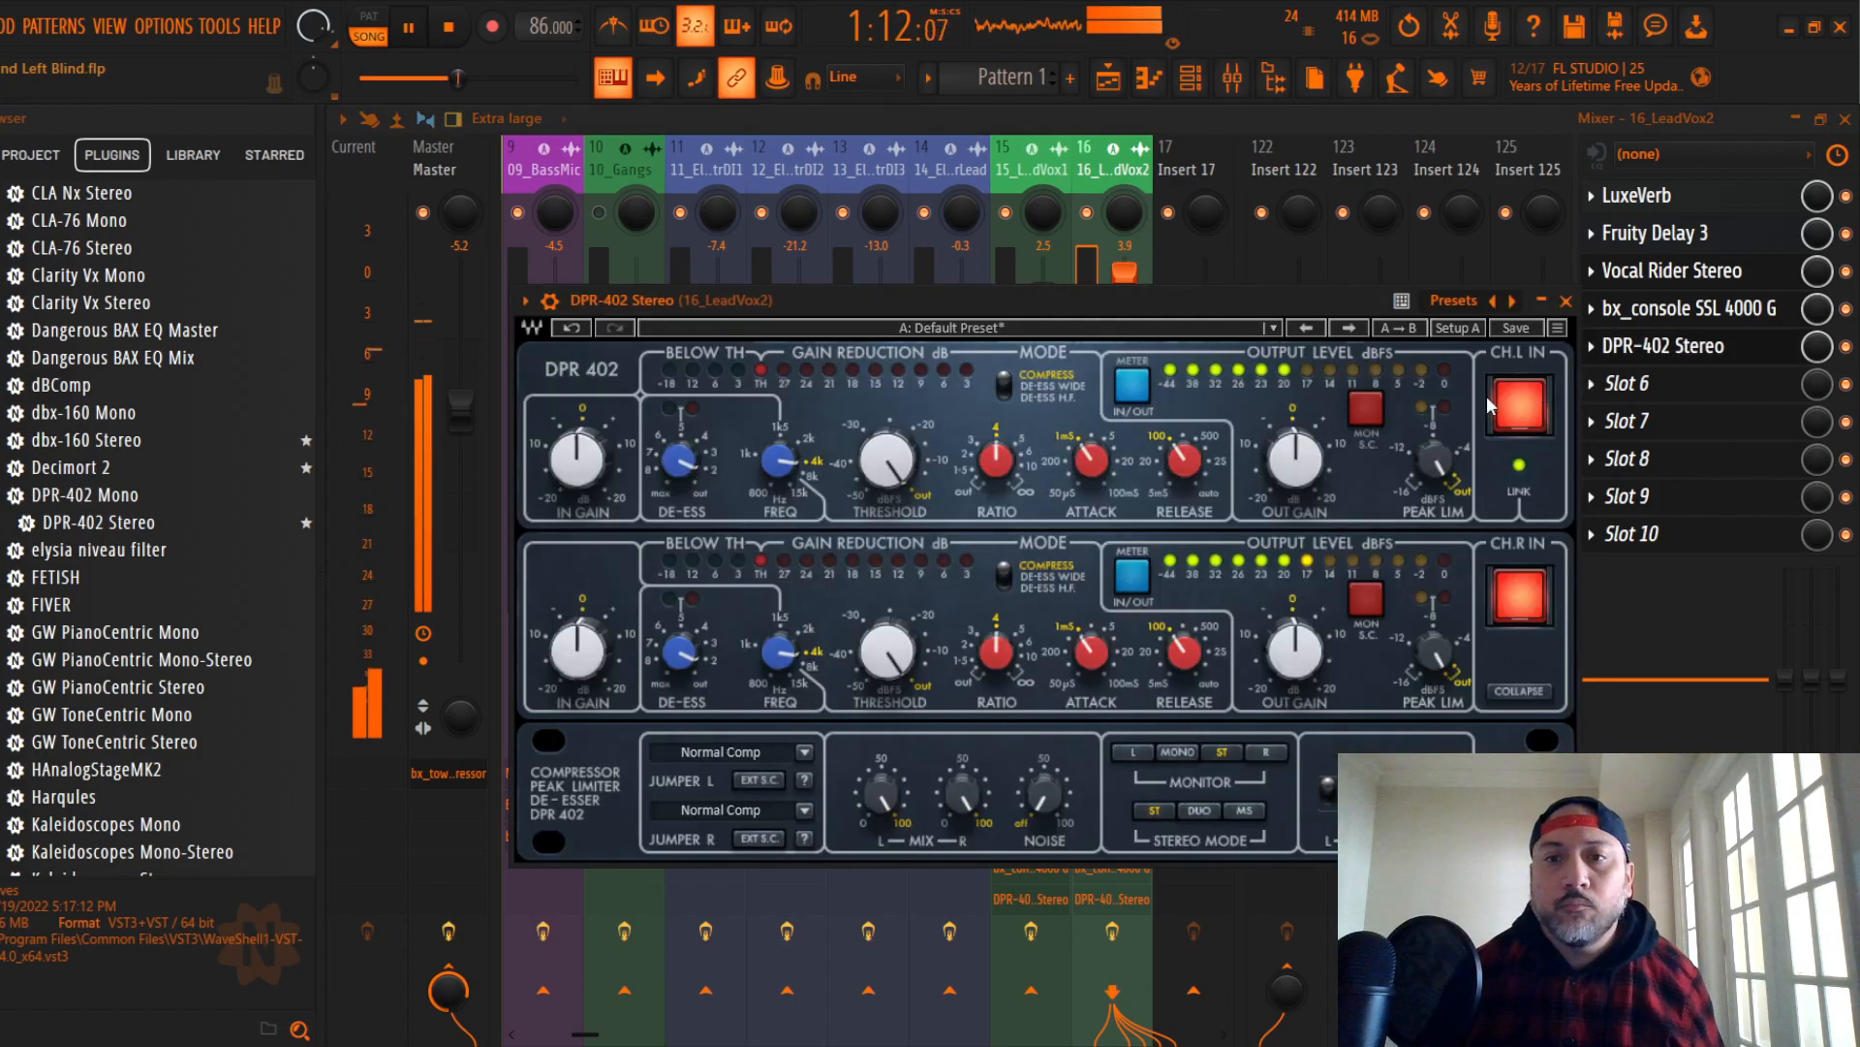
left_click(1566, 302)
Step: Balance the two lead vocals against the mix, setting 15_LeadVox1 to 3.2 dB and 16_LeadVox2 to 4.0 dB
left_click_drag(1122, 282, 1043, 300)
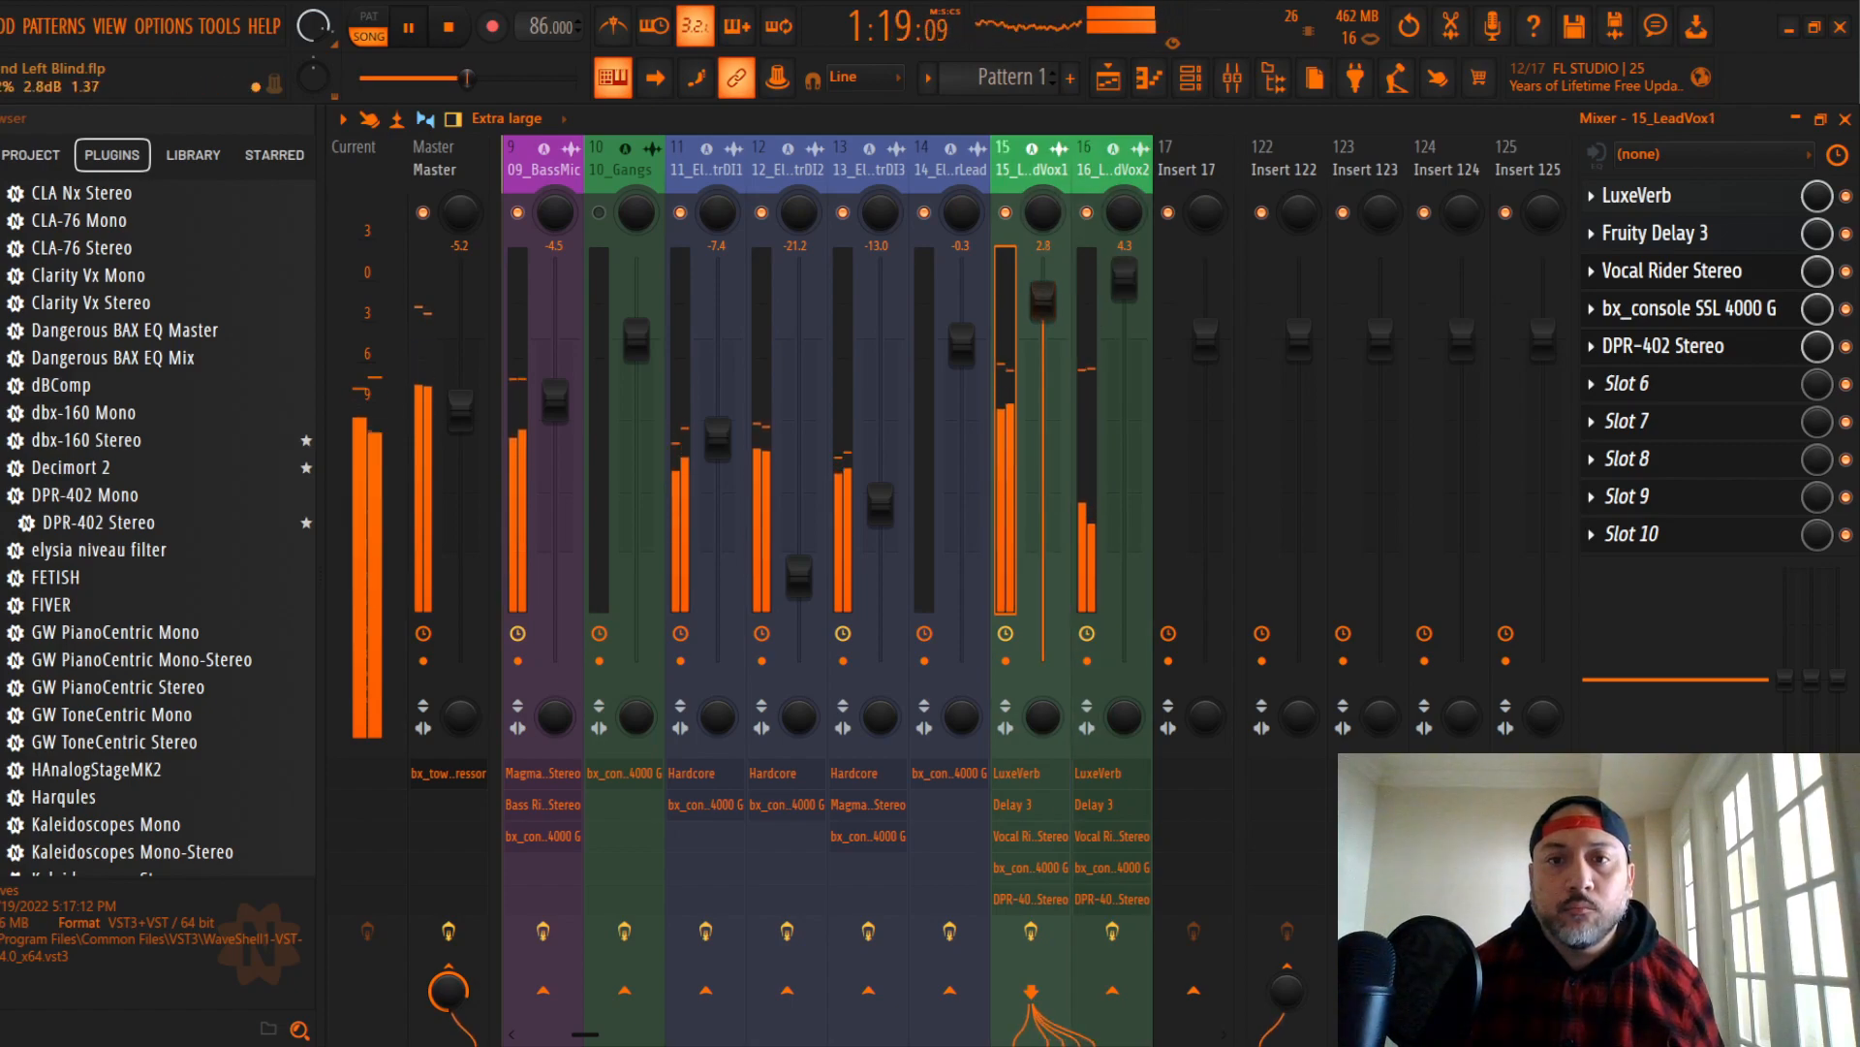
left_click_drag(1124, 280, 1124, 276)
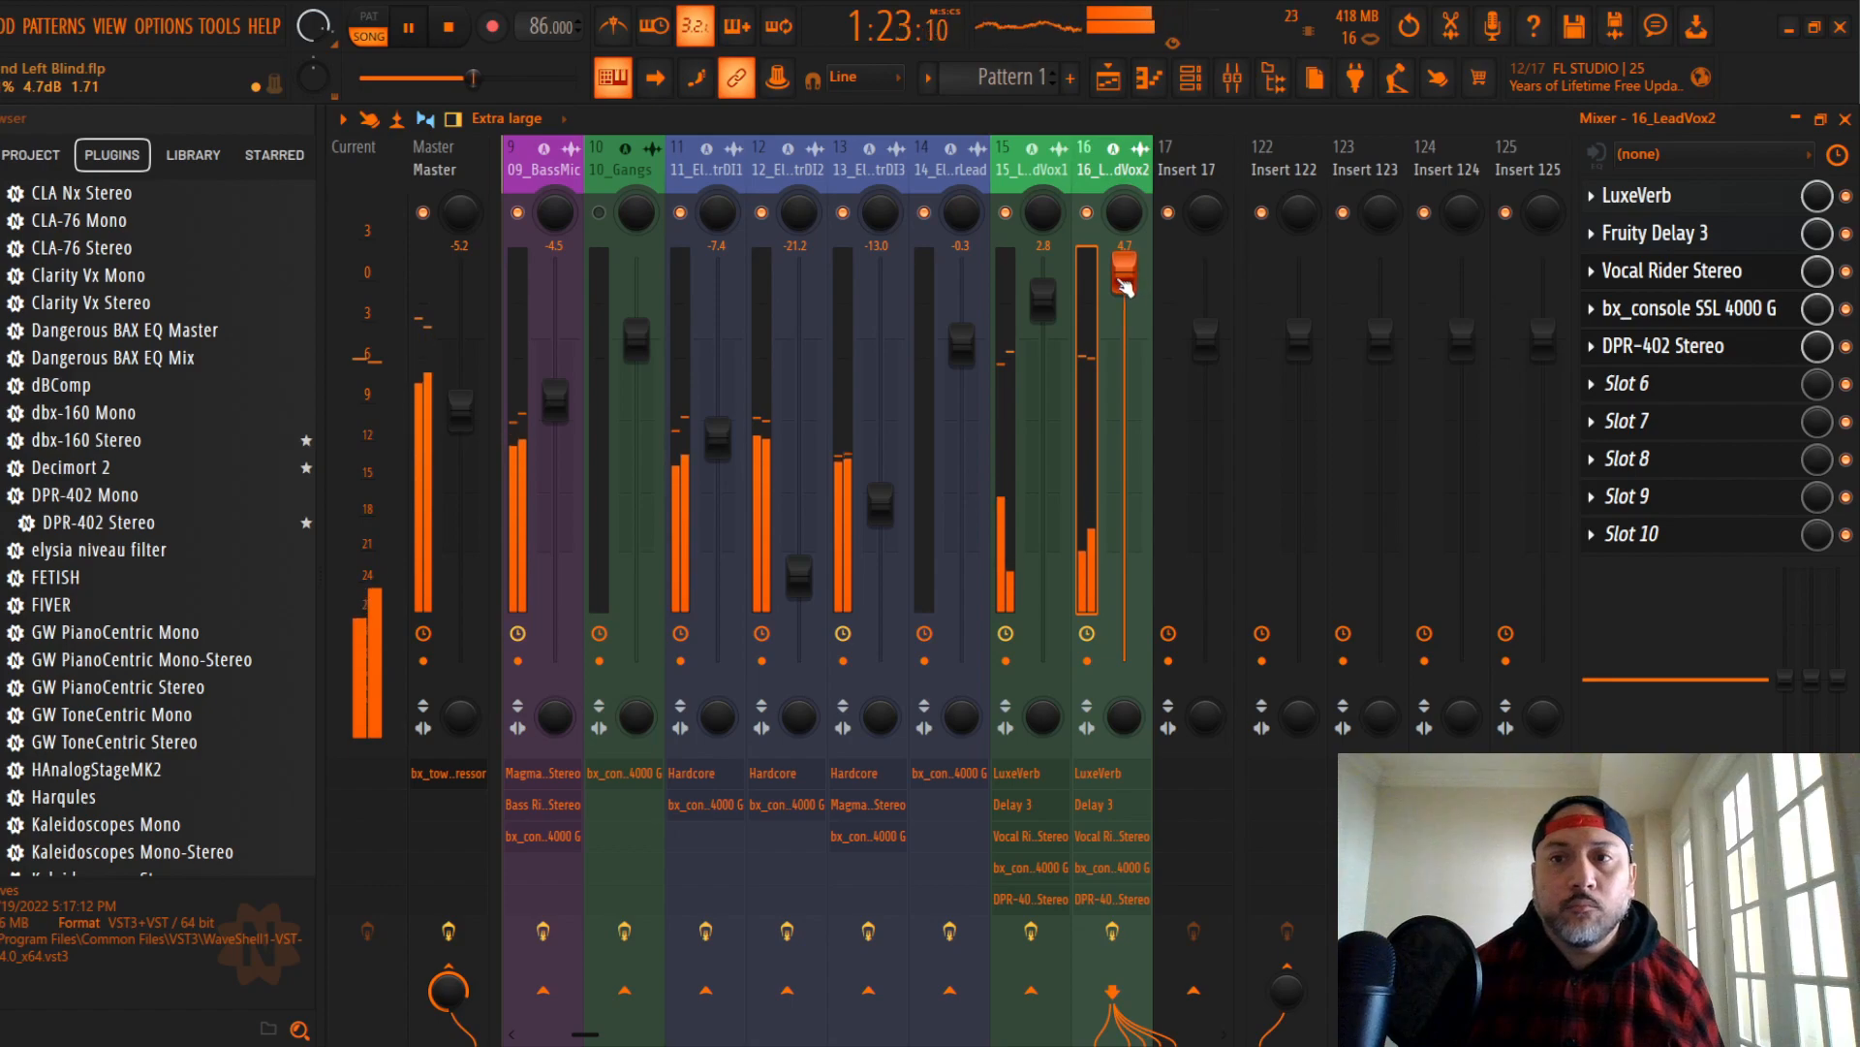
left_click_drag(1124, 272, 1043, 291)
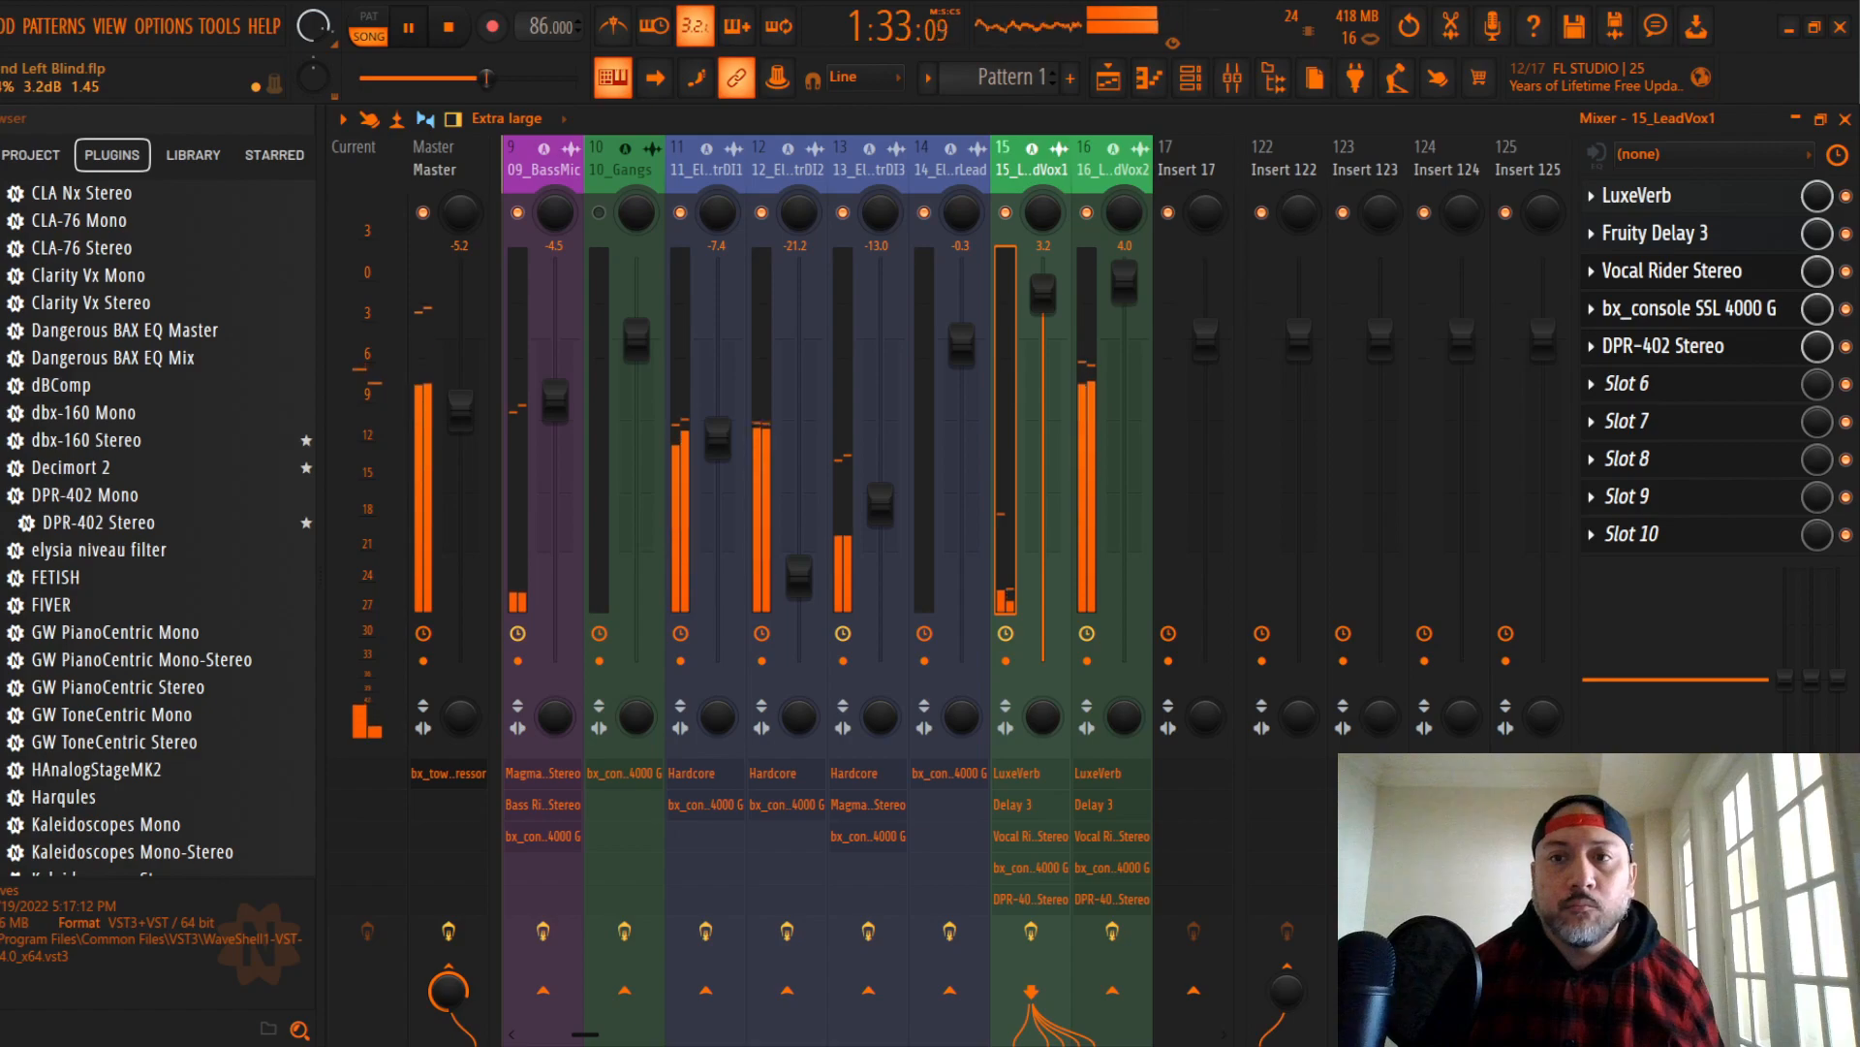
Step: Adjust the wet gain in LuxeVerb on 16_LeadVox2 to -12.0 while listening
left_click(1657, 196)
left_click_drag(479, 496, 480, 500)
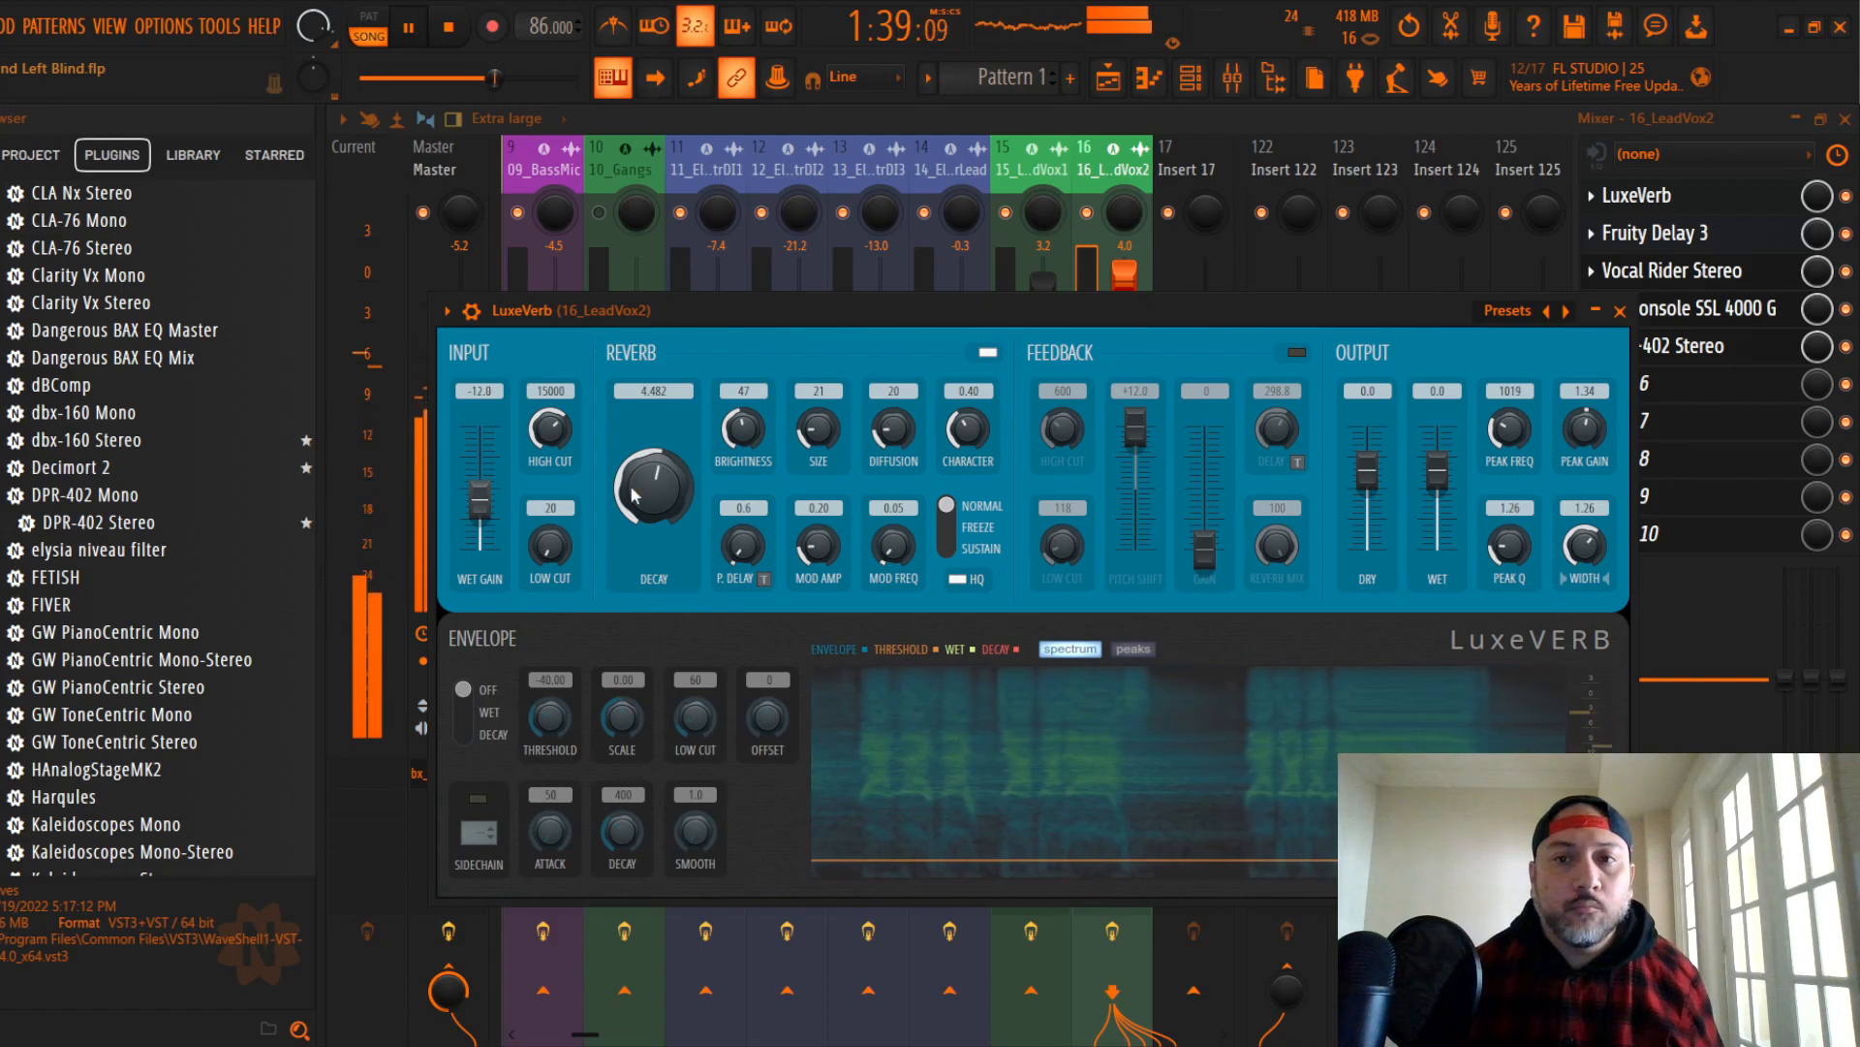
left_click(1619, 311)
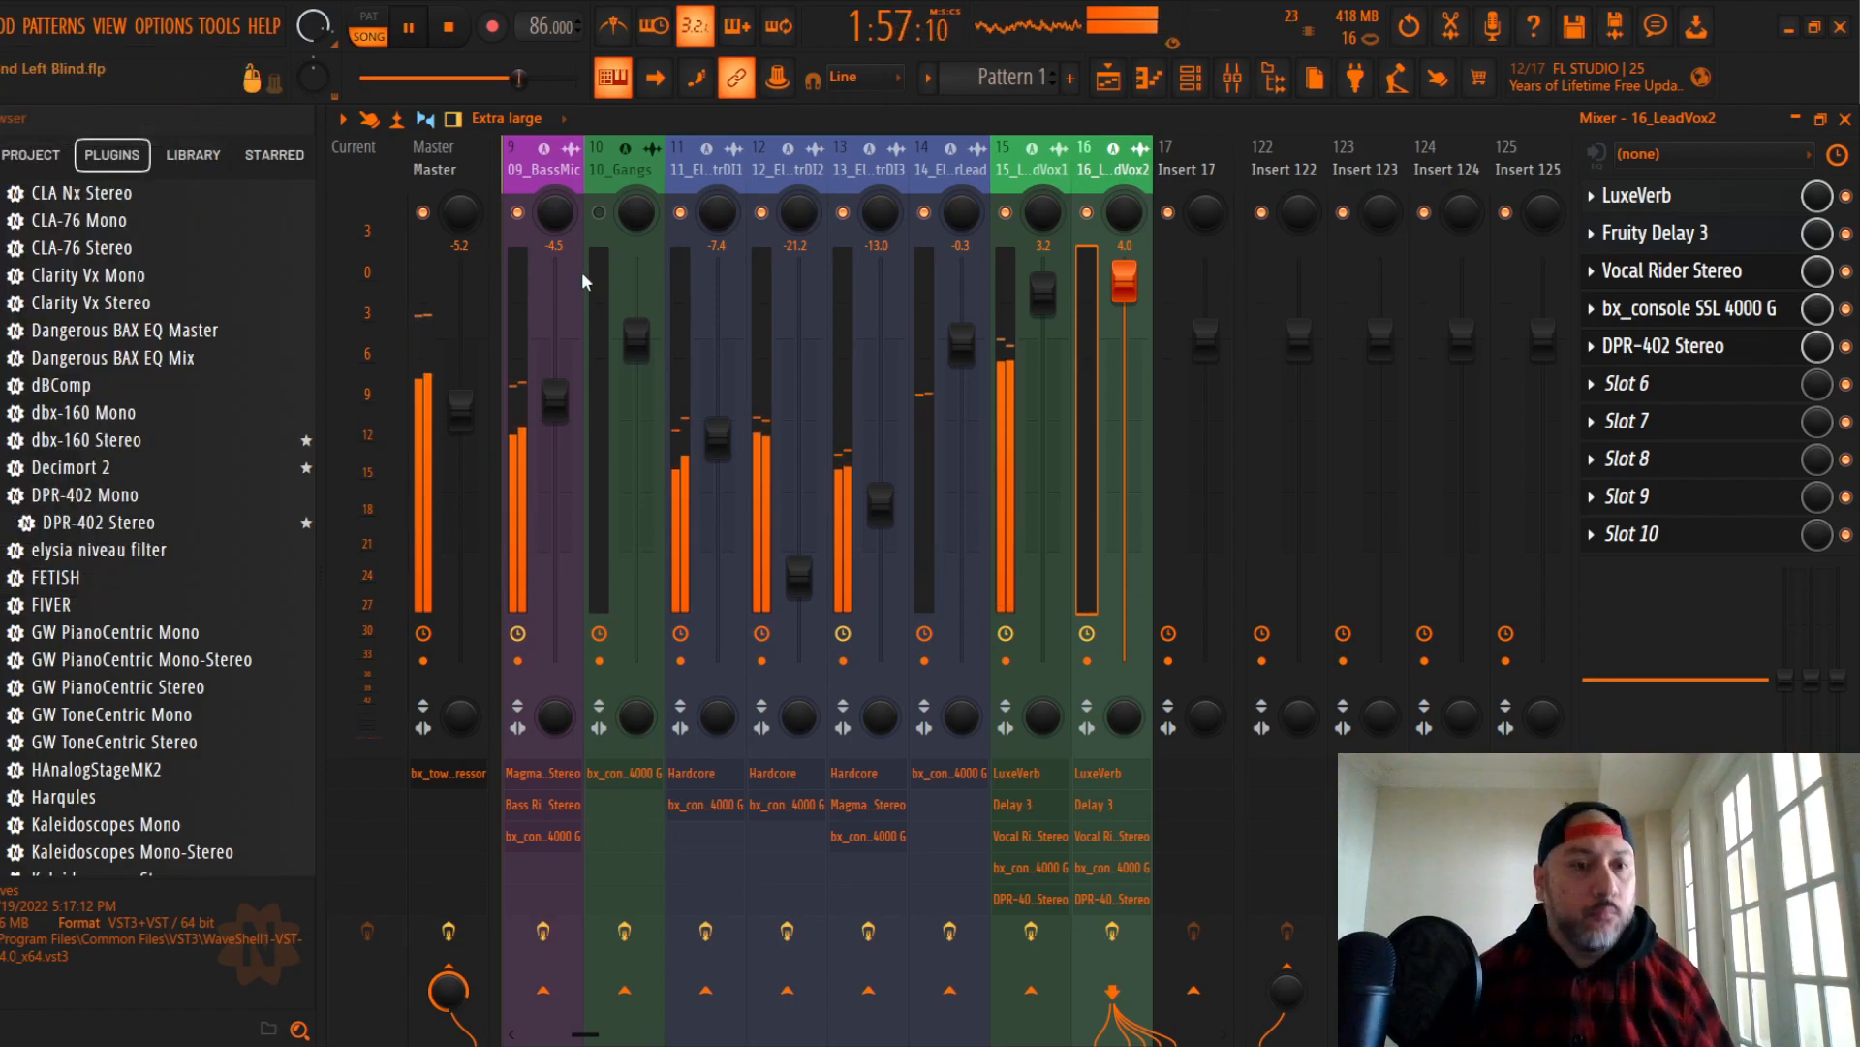
Step: Fine-tune the lead vocal levels in the full mix, setting 15_LeadVox1 to 3.2 dB and 16_LeadVox2 to 4.2 dB
left_click(1053, 304)
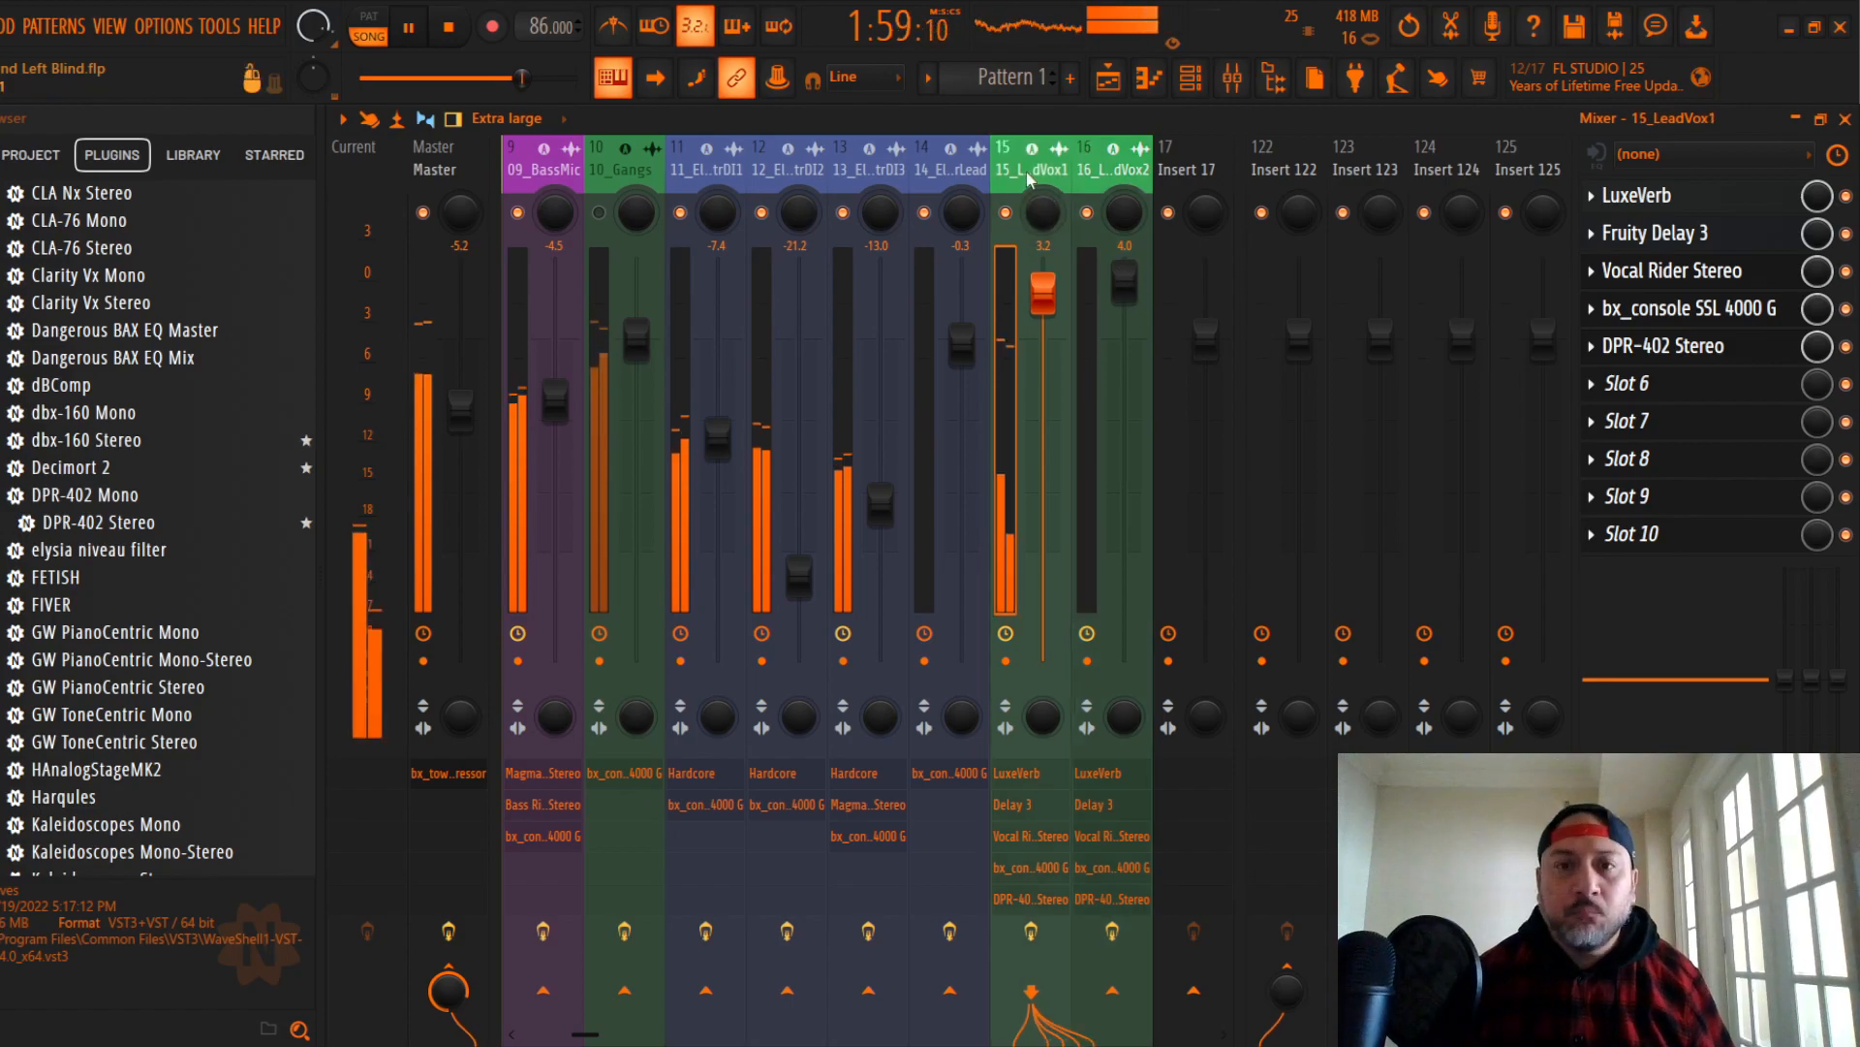
left_click(1124, 283)
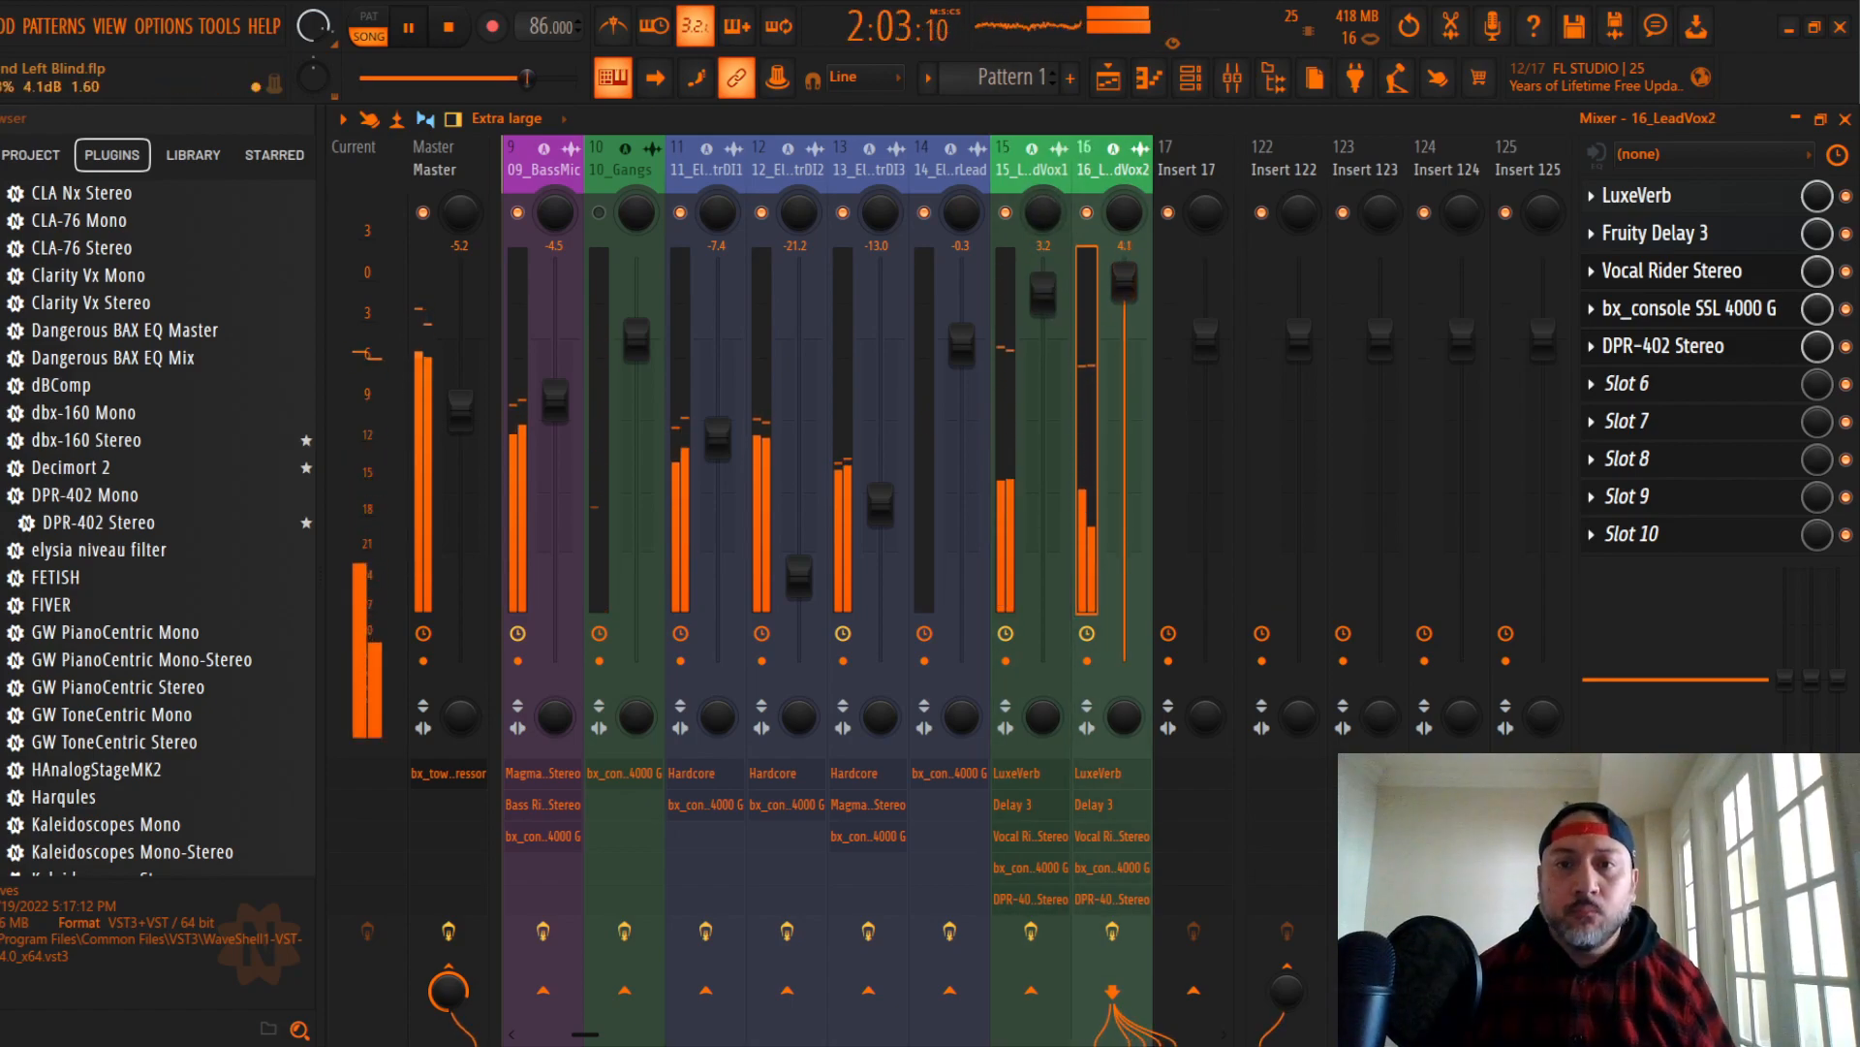
left_click(1042, 291)
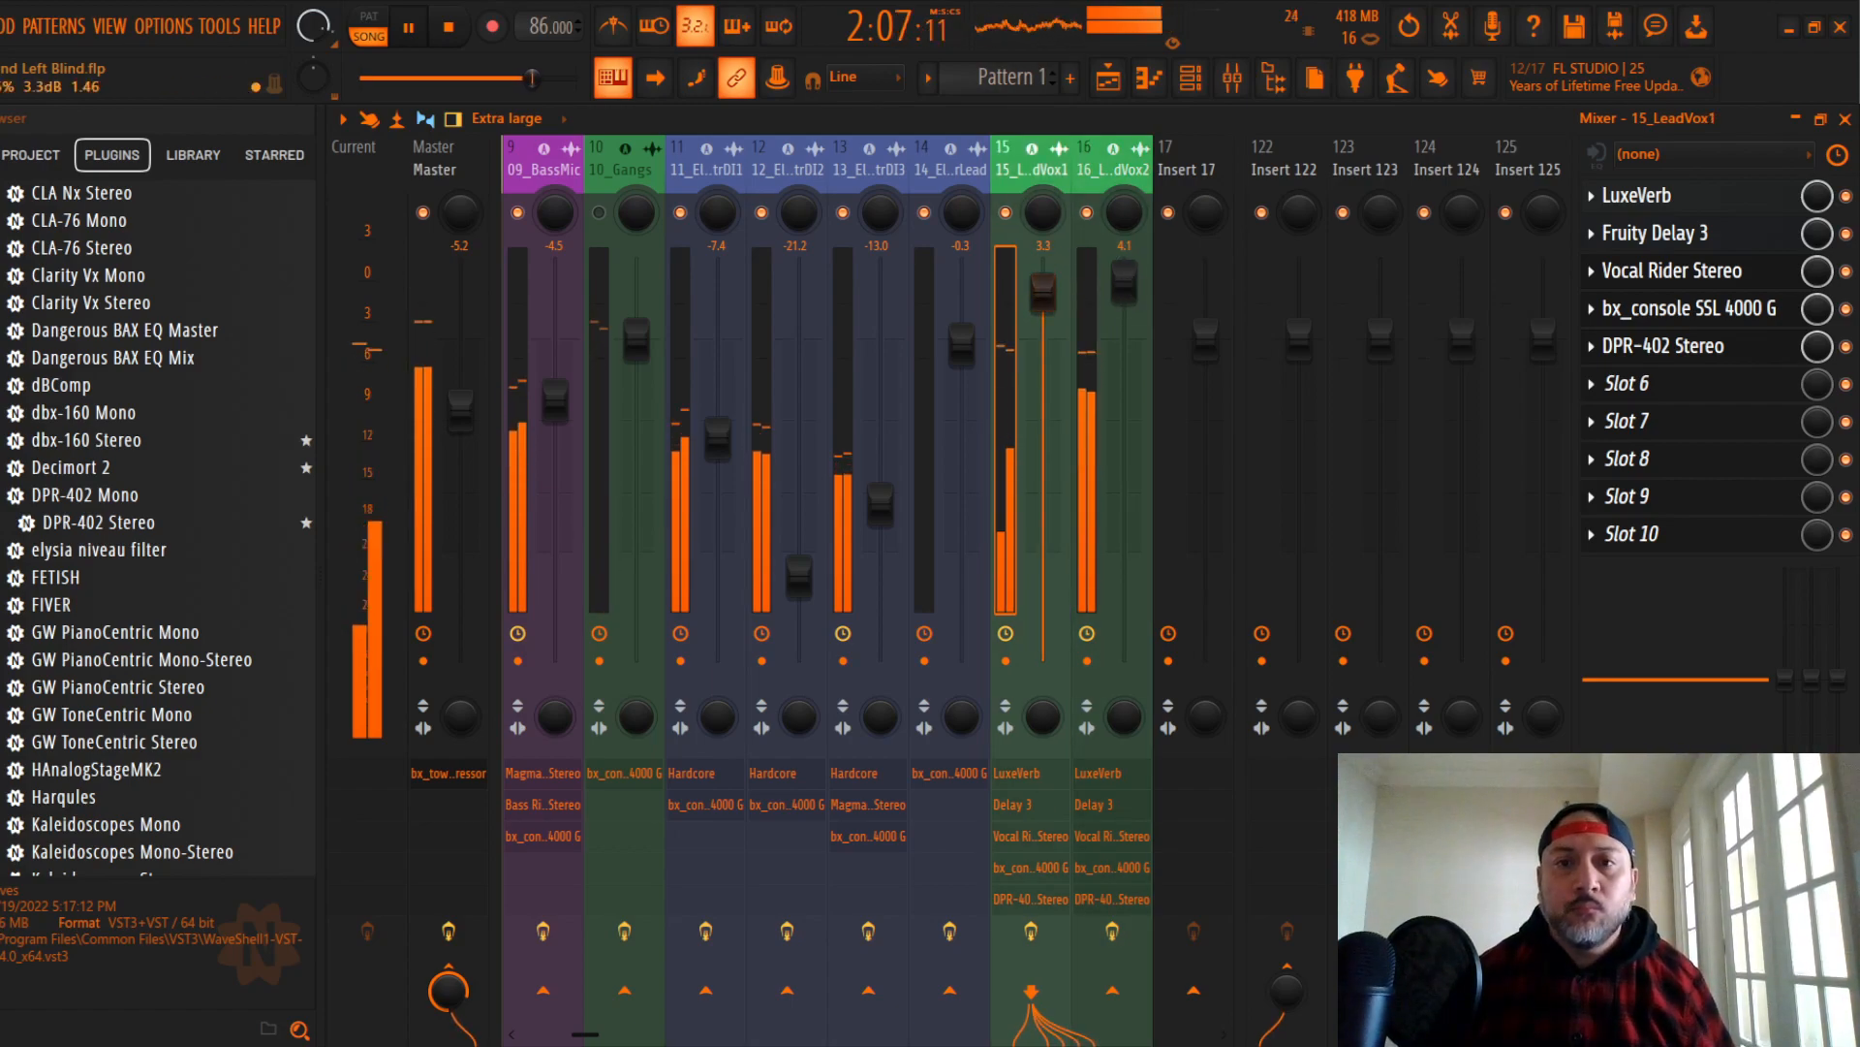
left_click(1124, 283)
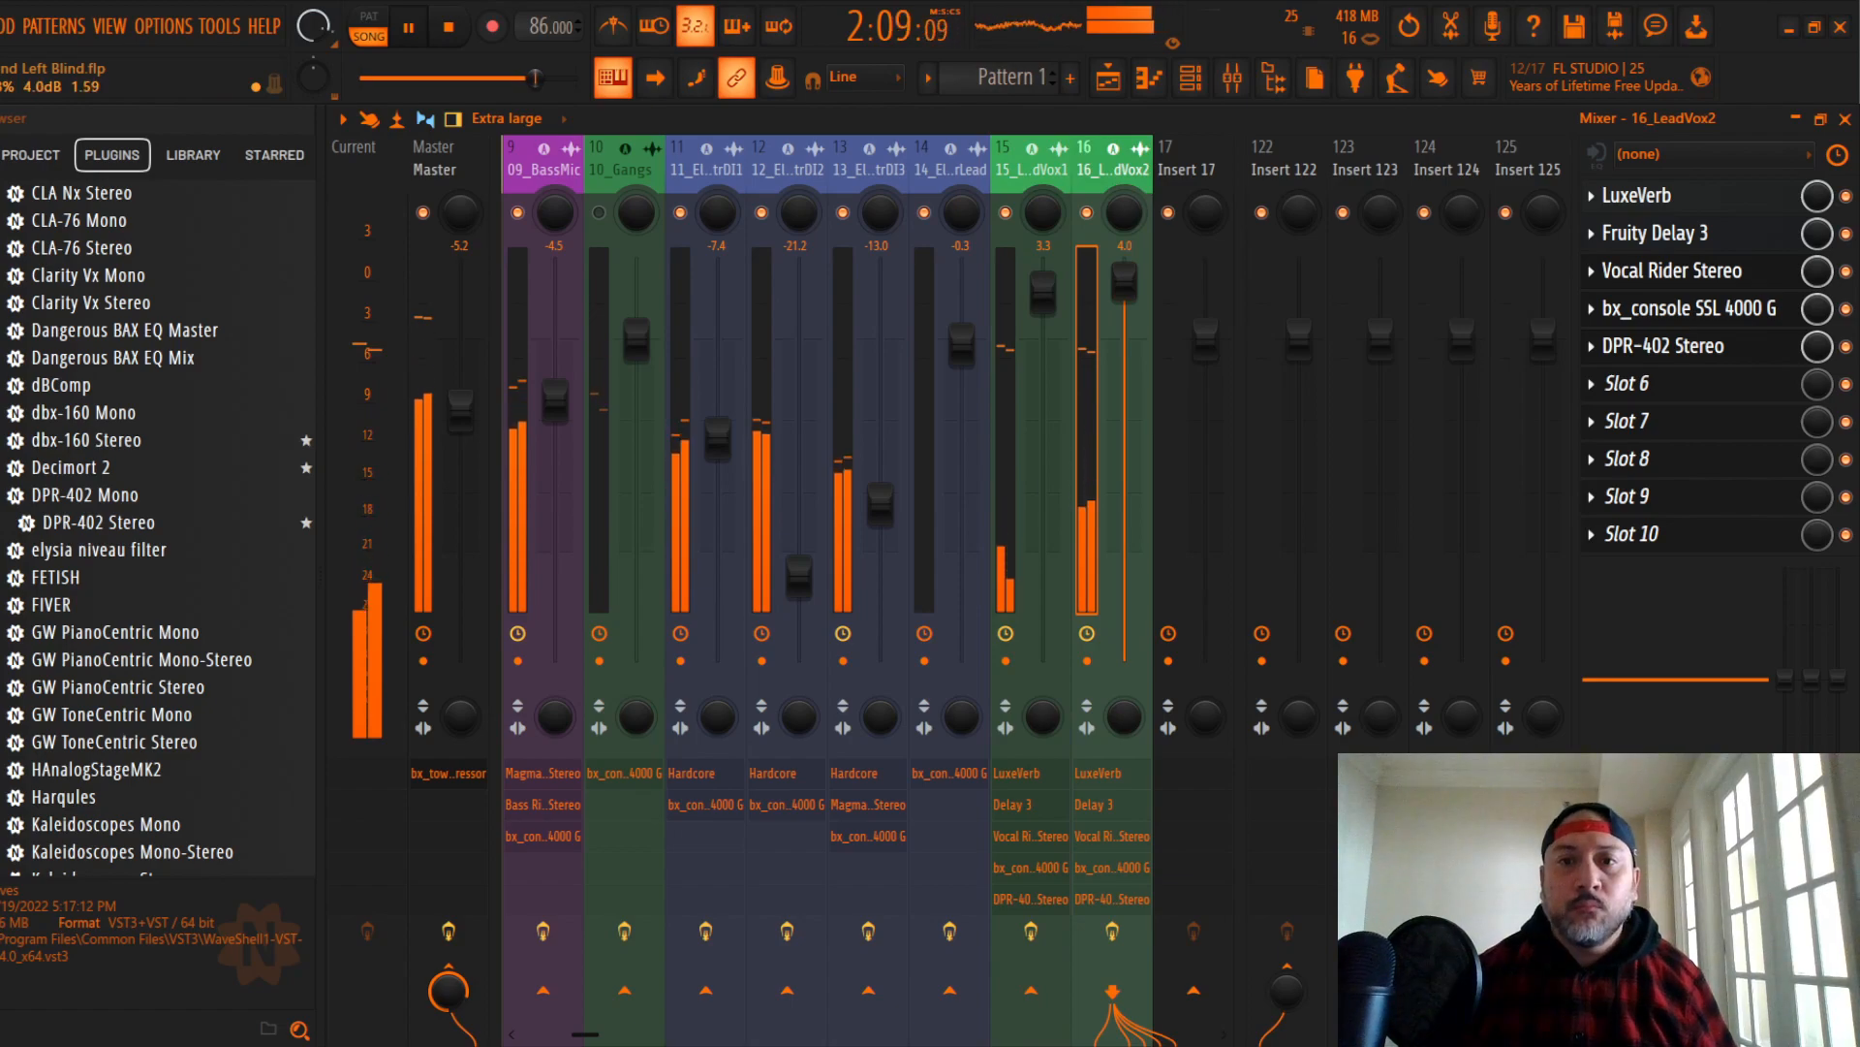
left_click(1045, 291)
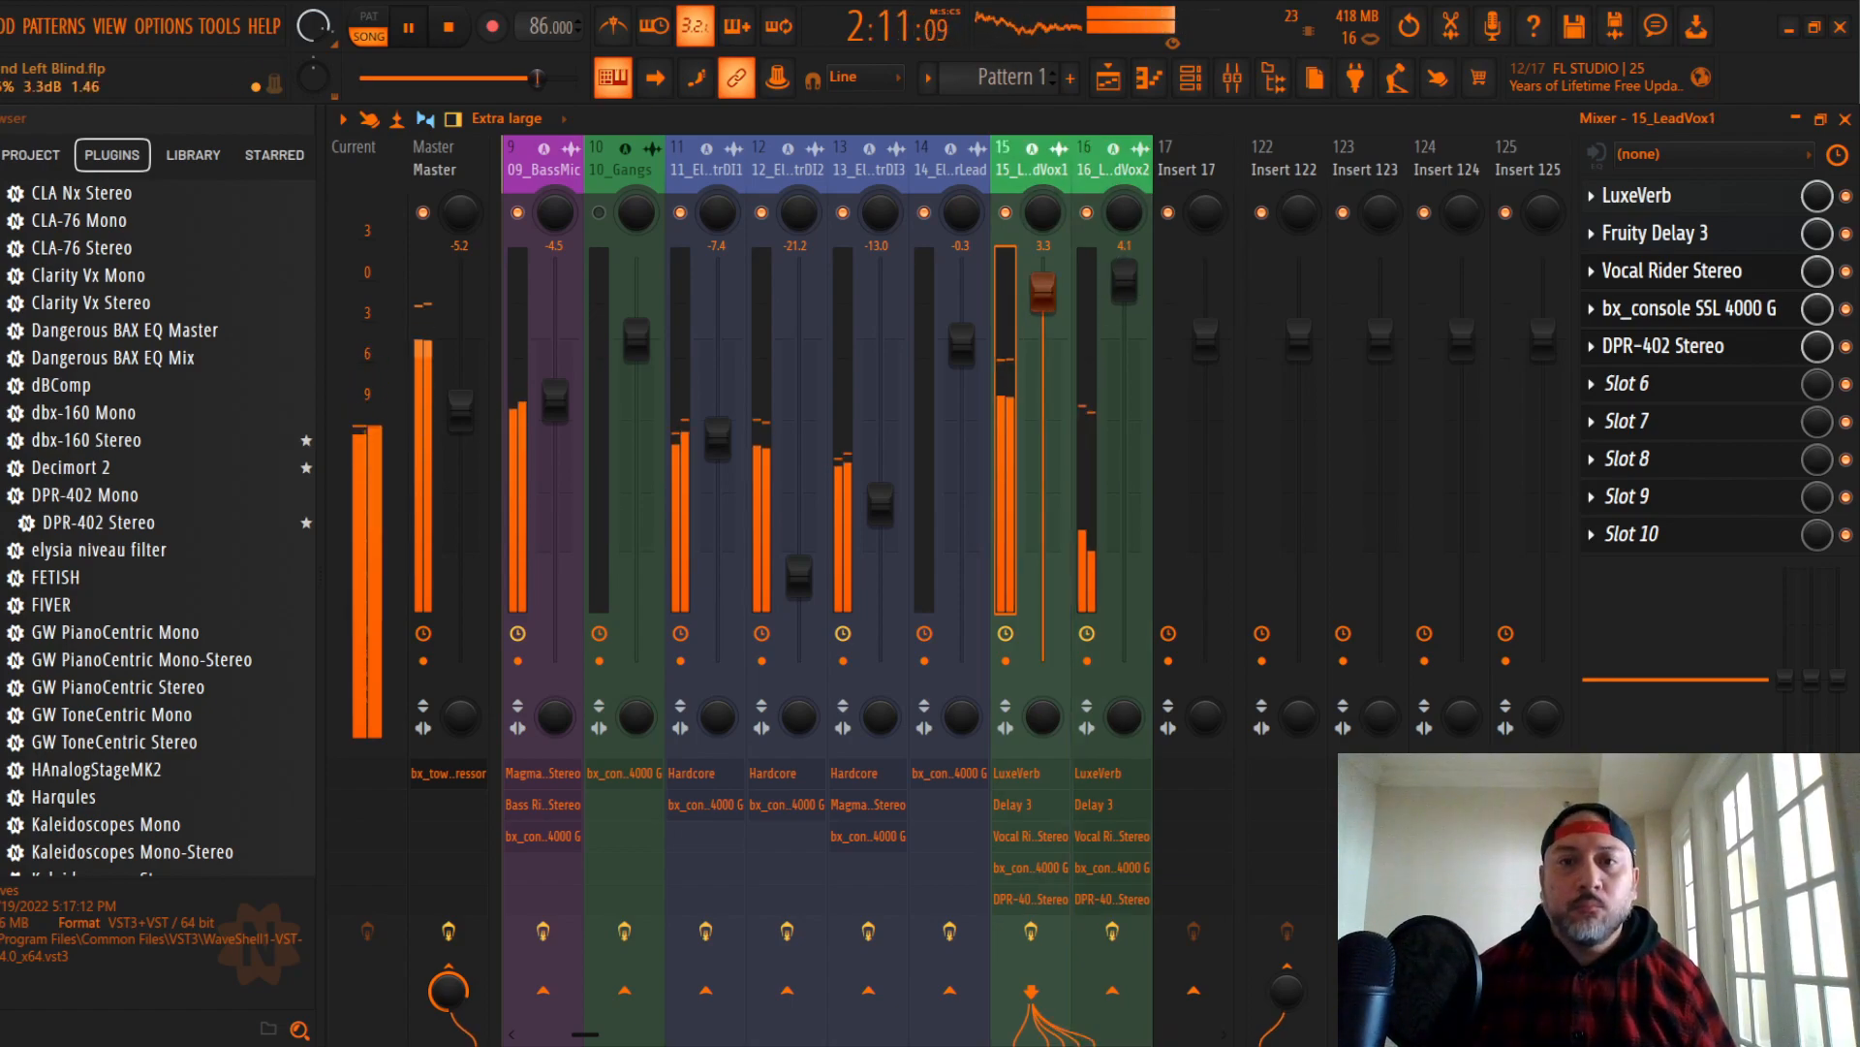
left_click(1122, 283)
left_click(1043, 291)
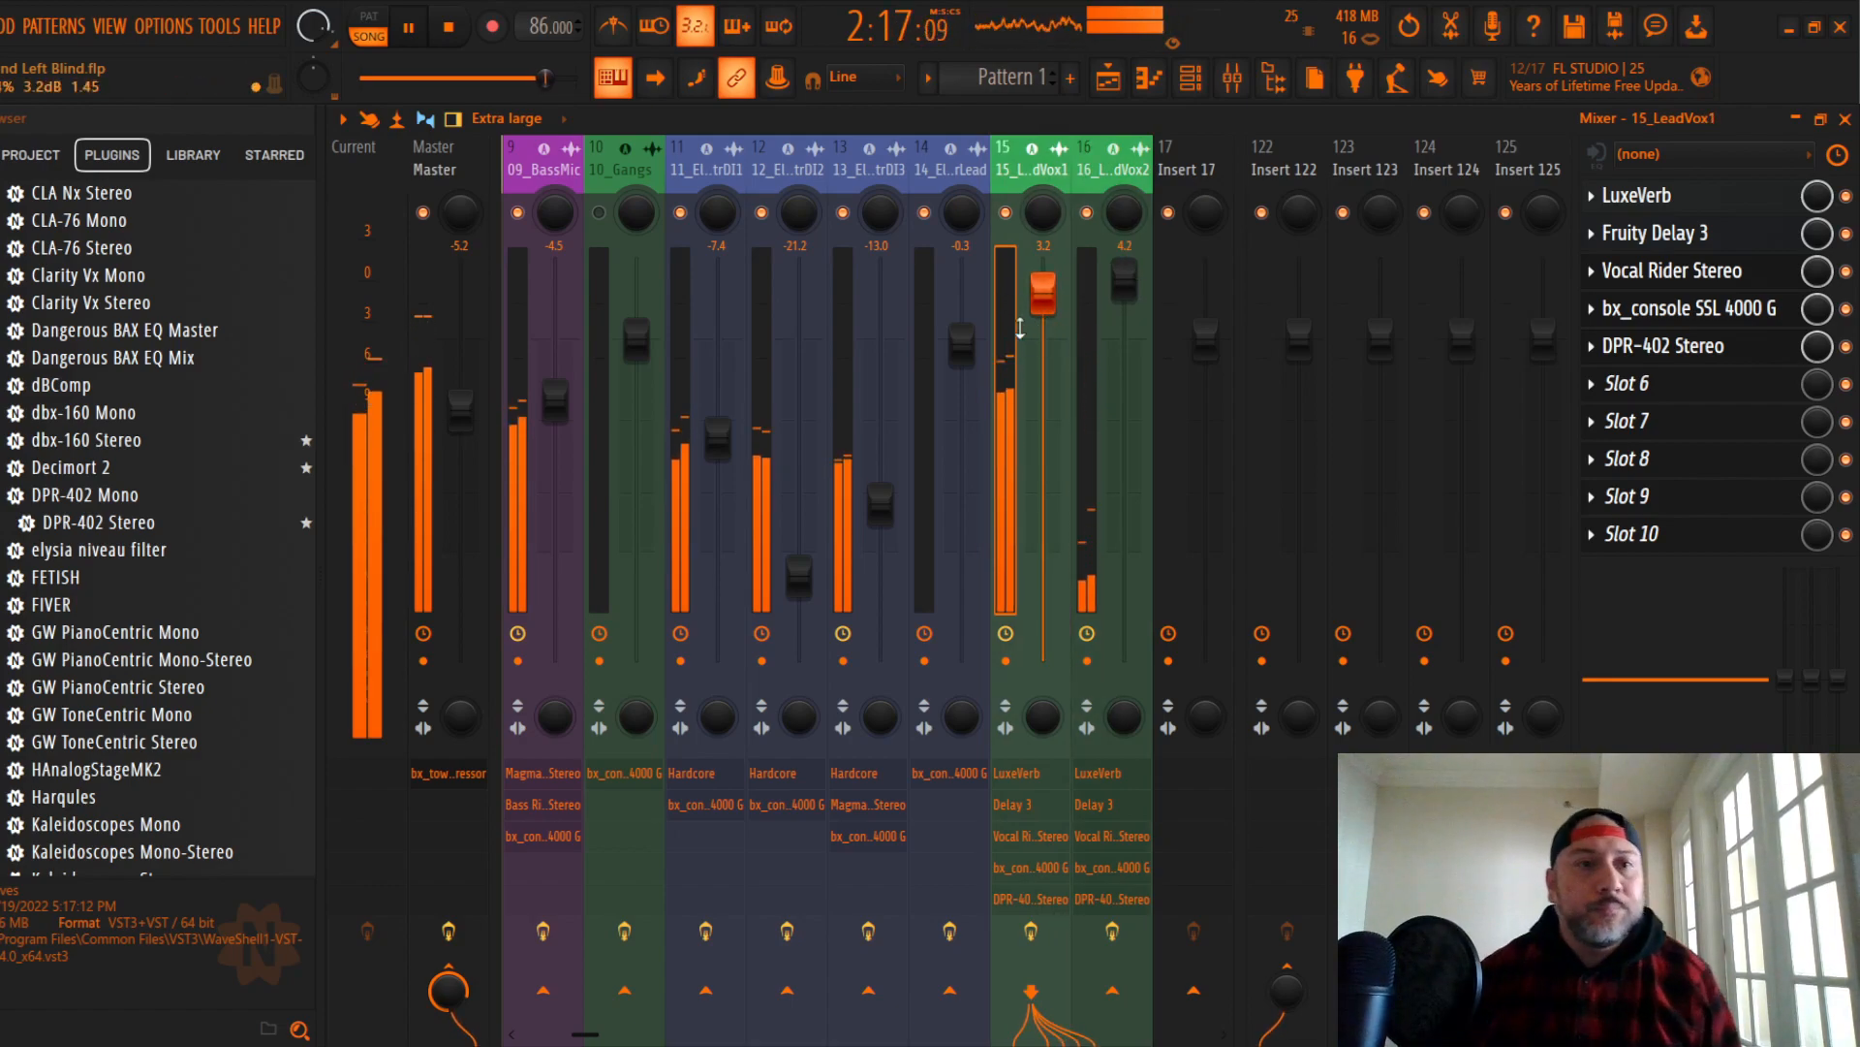
Step: Save the project and recheck the 16_LeadVox2 fader level
left_click(2, 26)
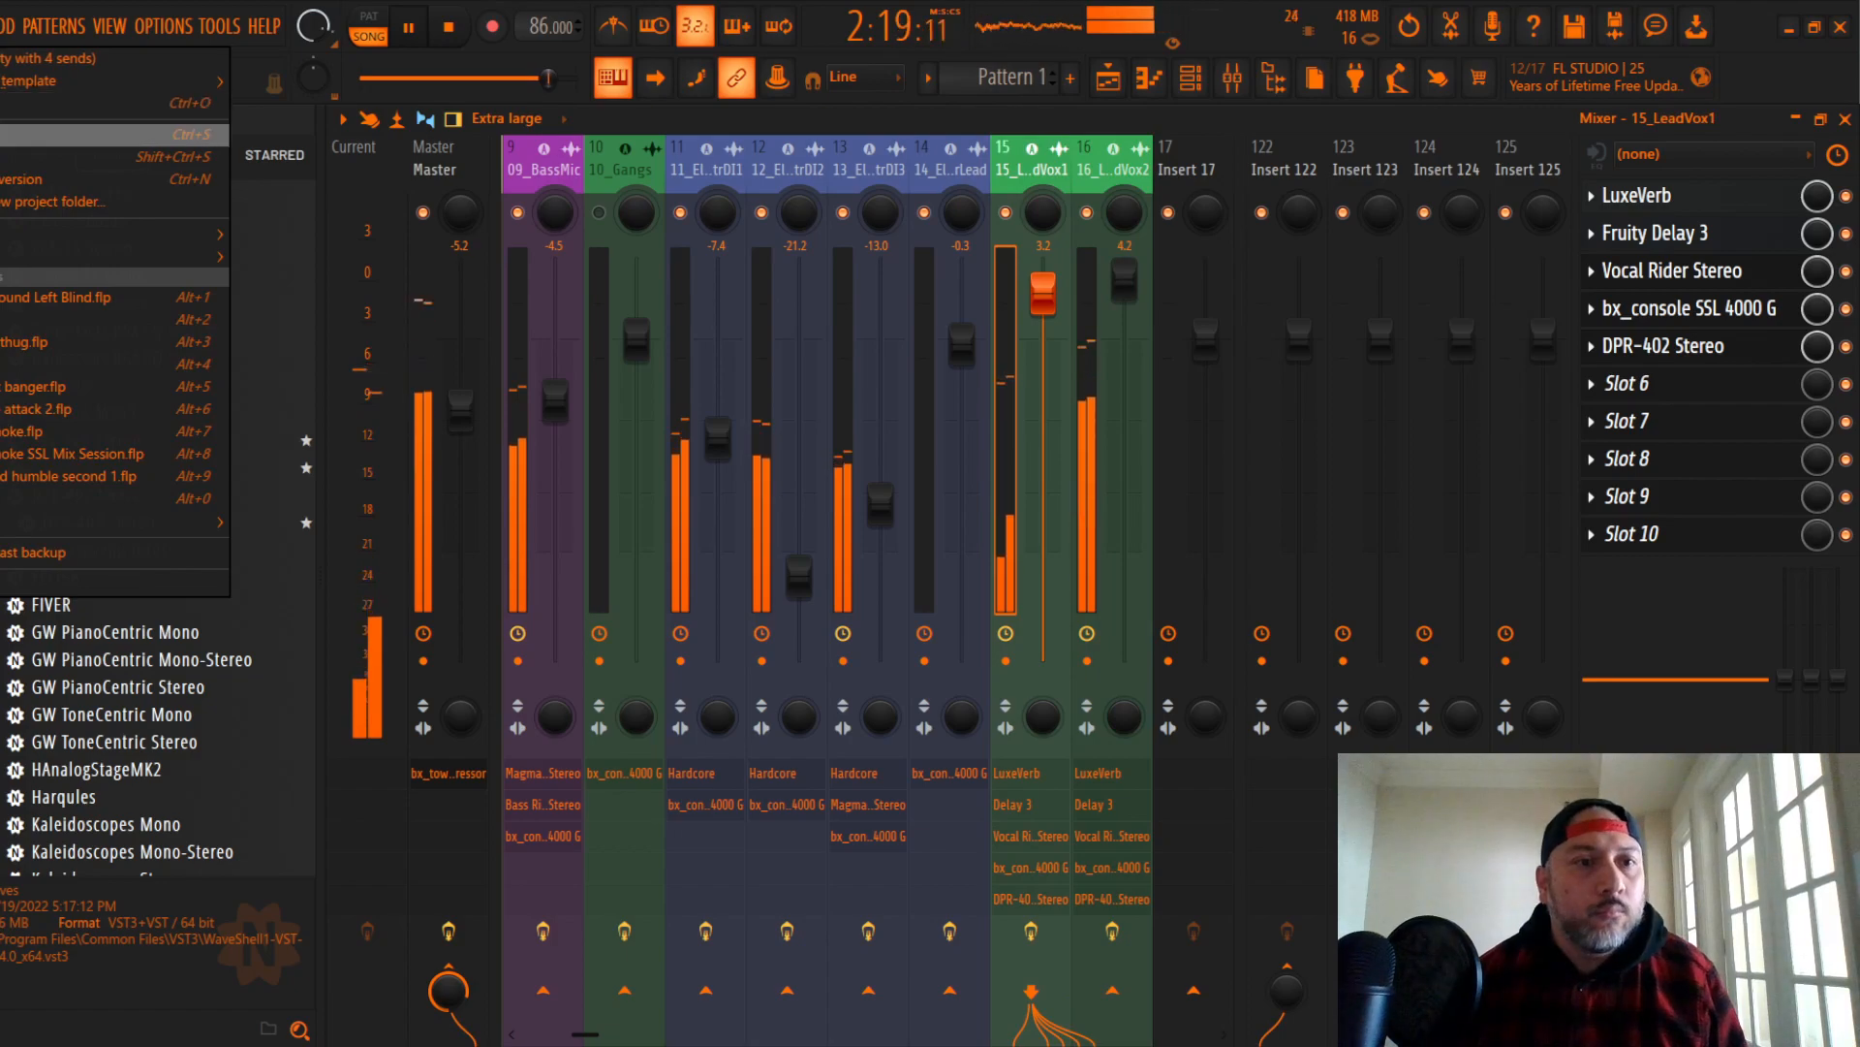
left_click(2, 133)
left_click(1127, 283)
left_click_drag(1125, 279, 1124, 279)
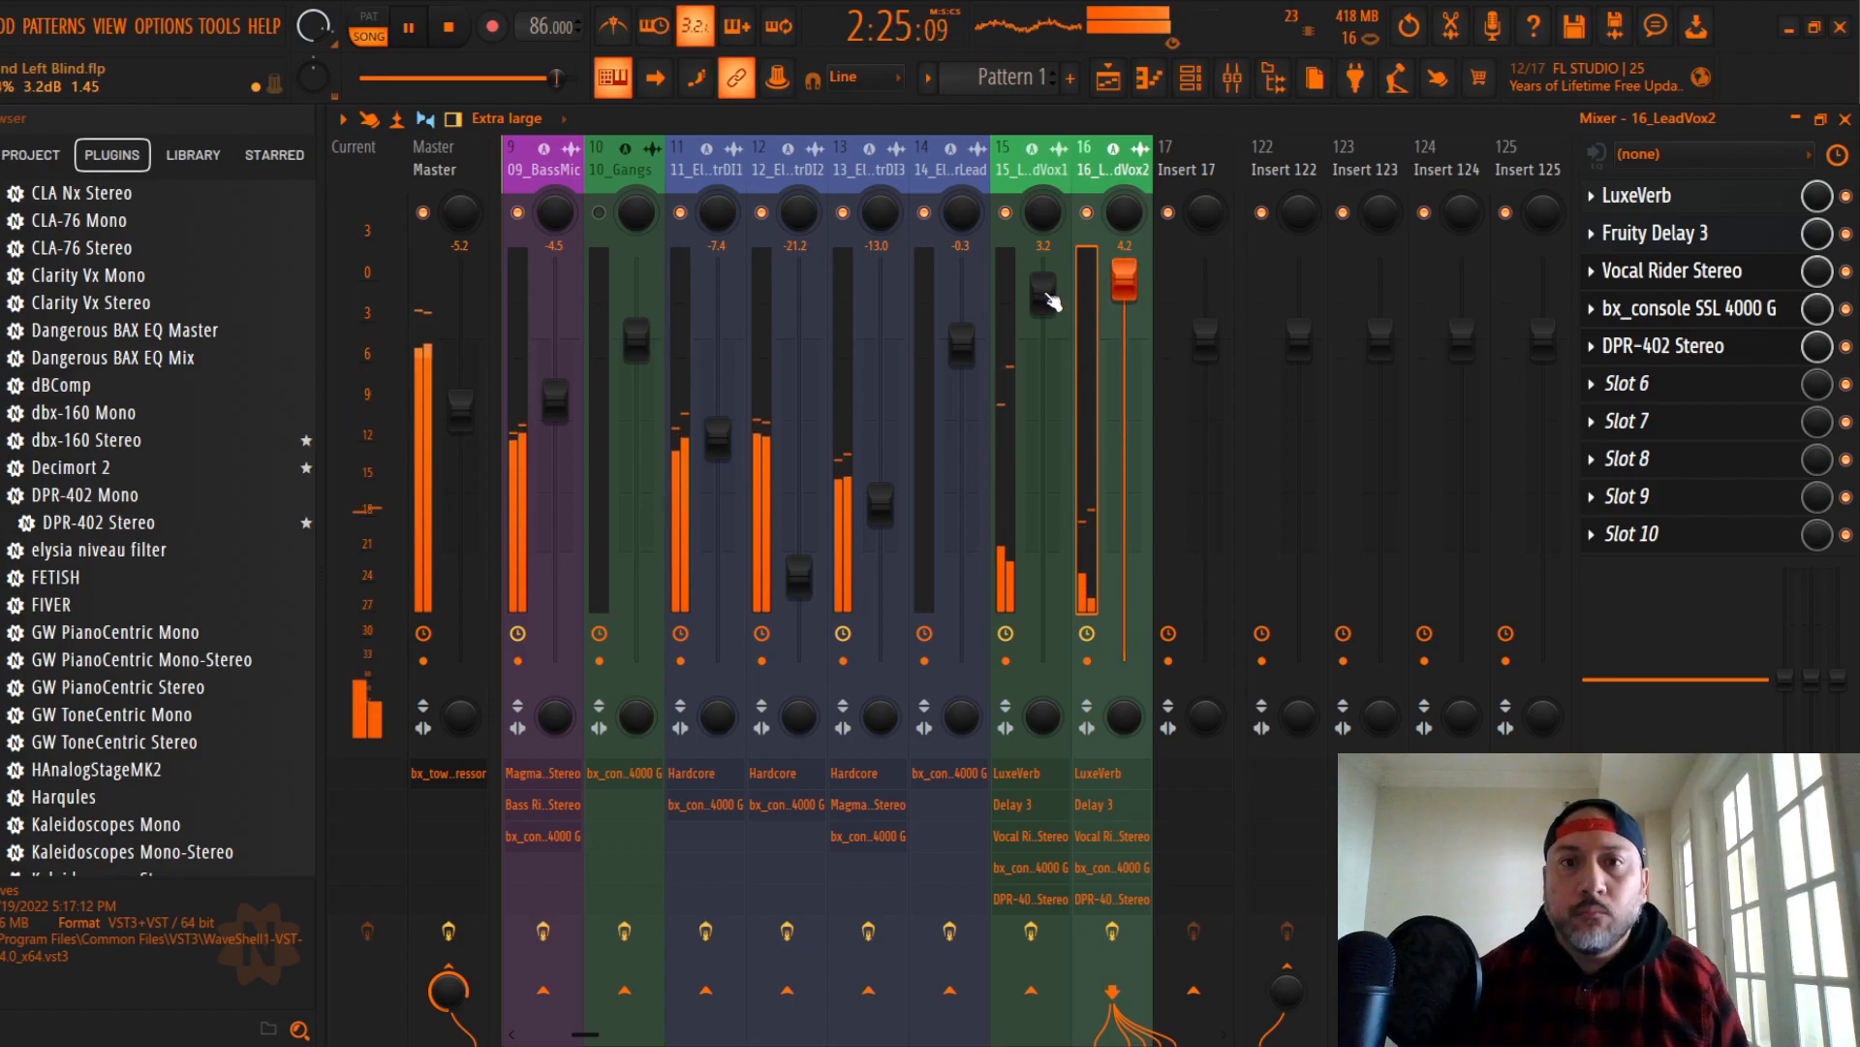
Step: Loop playback over the gang vocal section with 10_Gangs unmuted, and lower the 10_Gangs fader
left_click(617, 177)
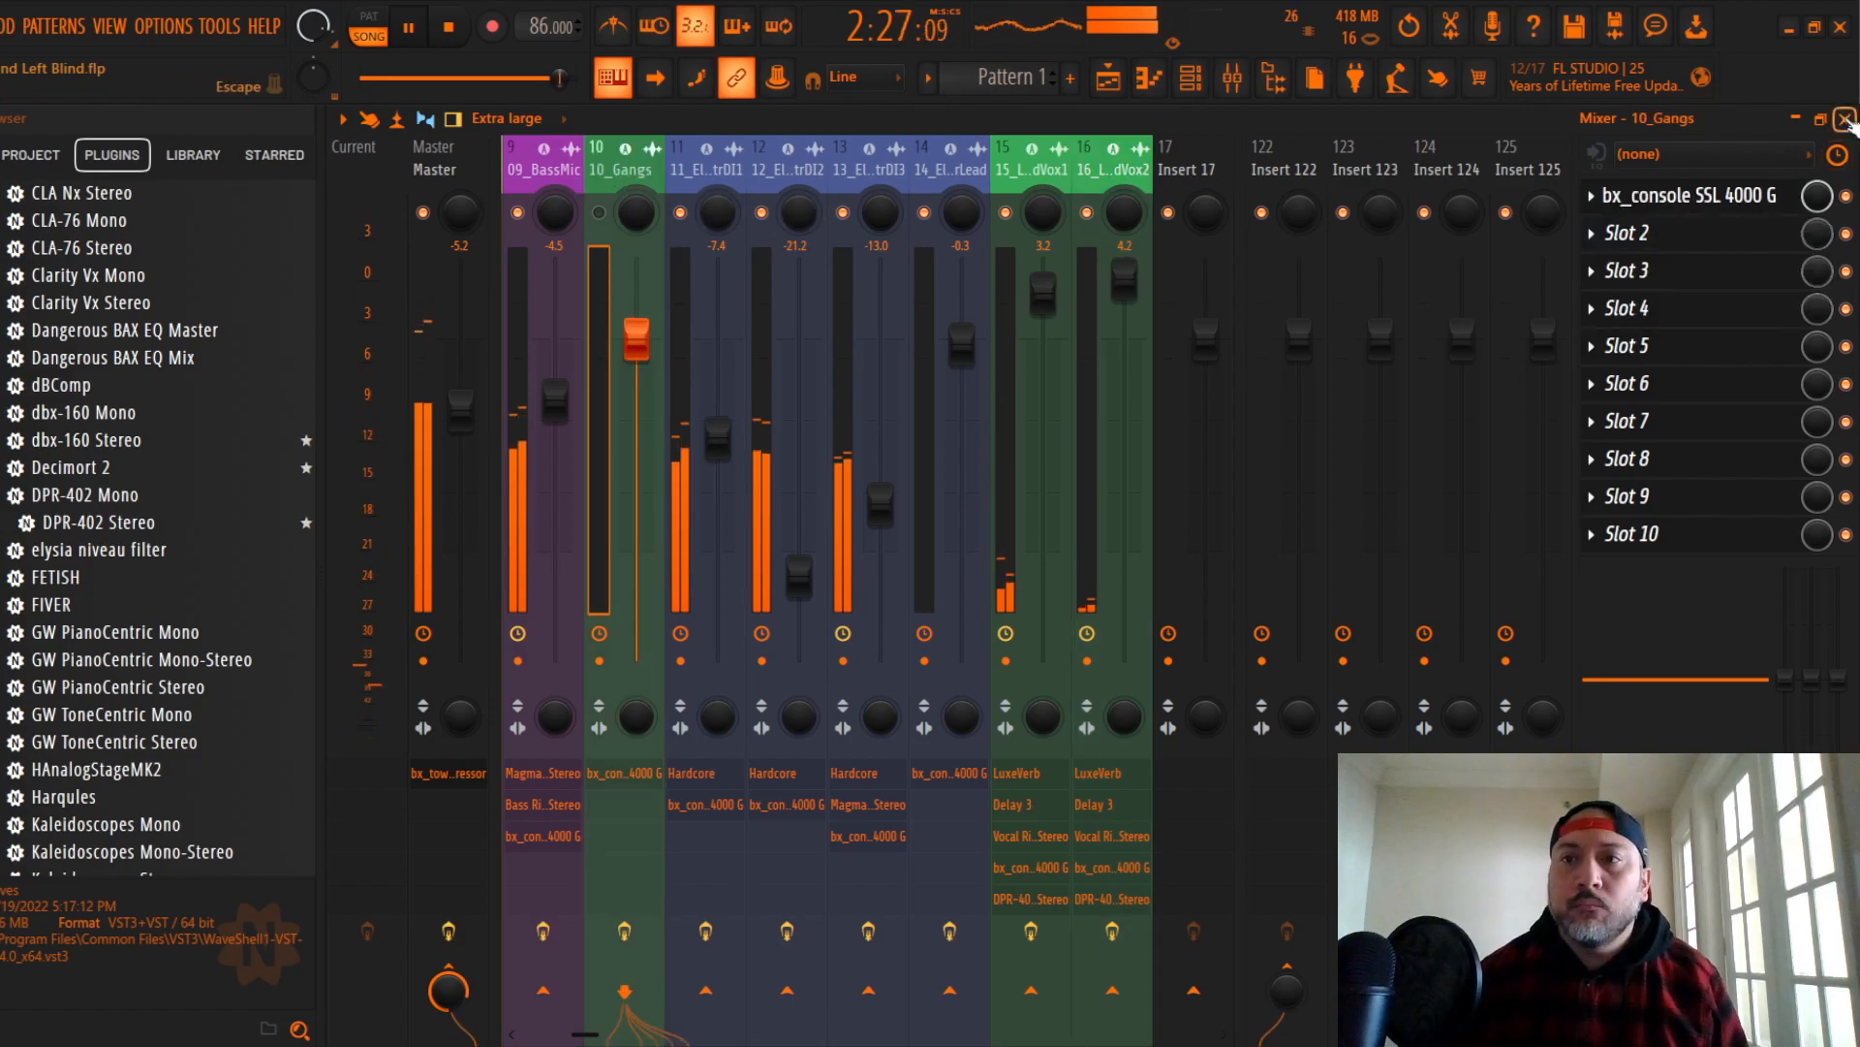
left_click(1845, 118)
left_click_drag(990, 155, 1087, 150)
key("space")
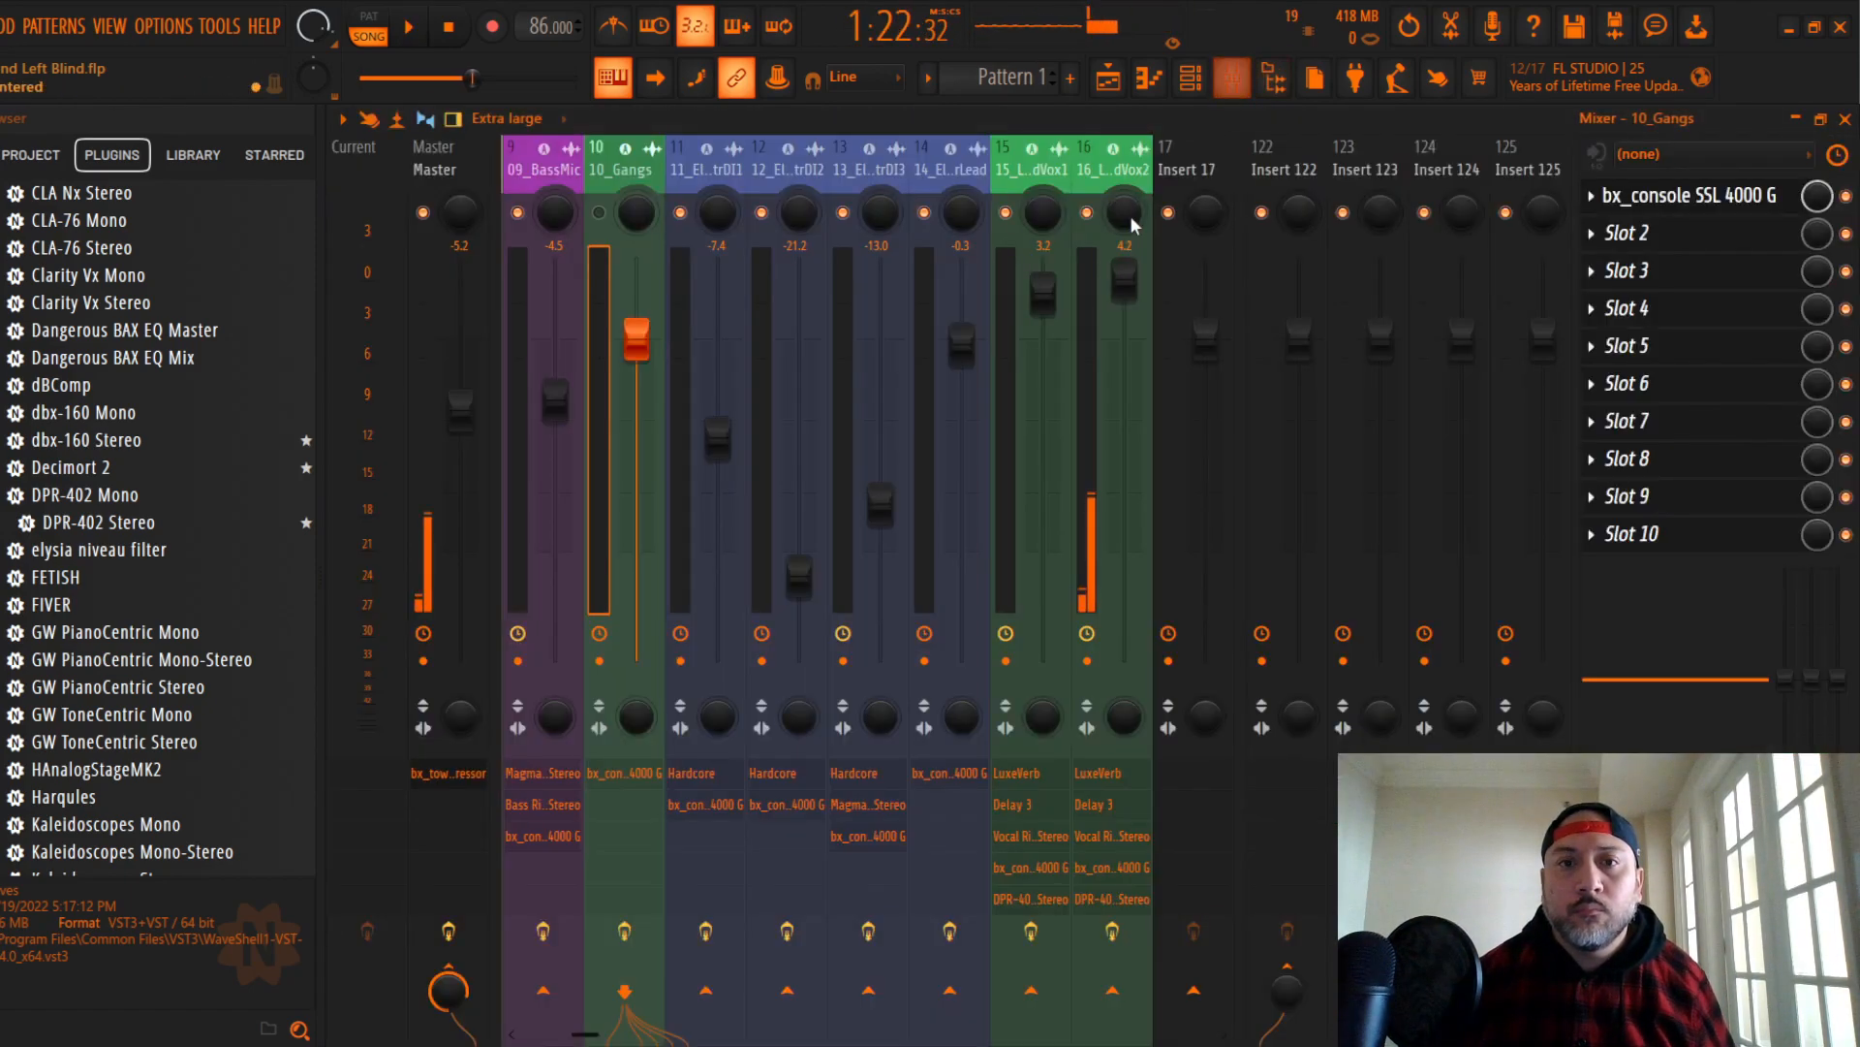
left_click(1232, 78)
key("space")
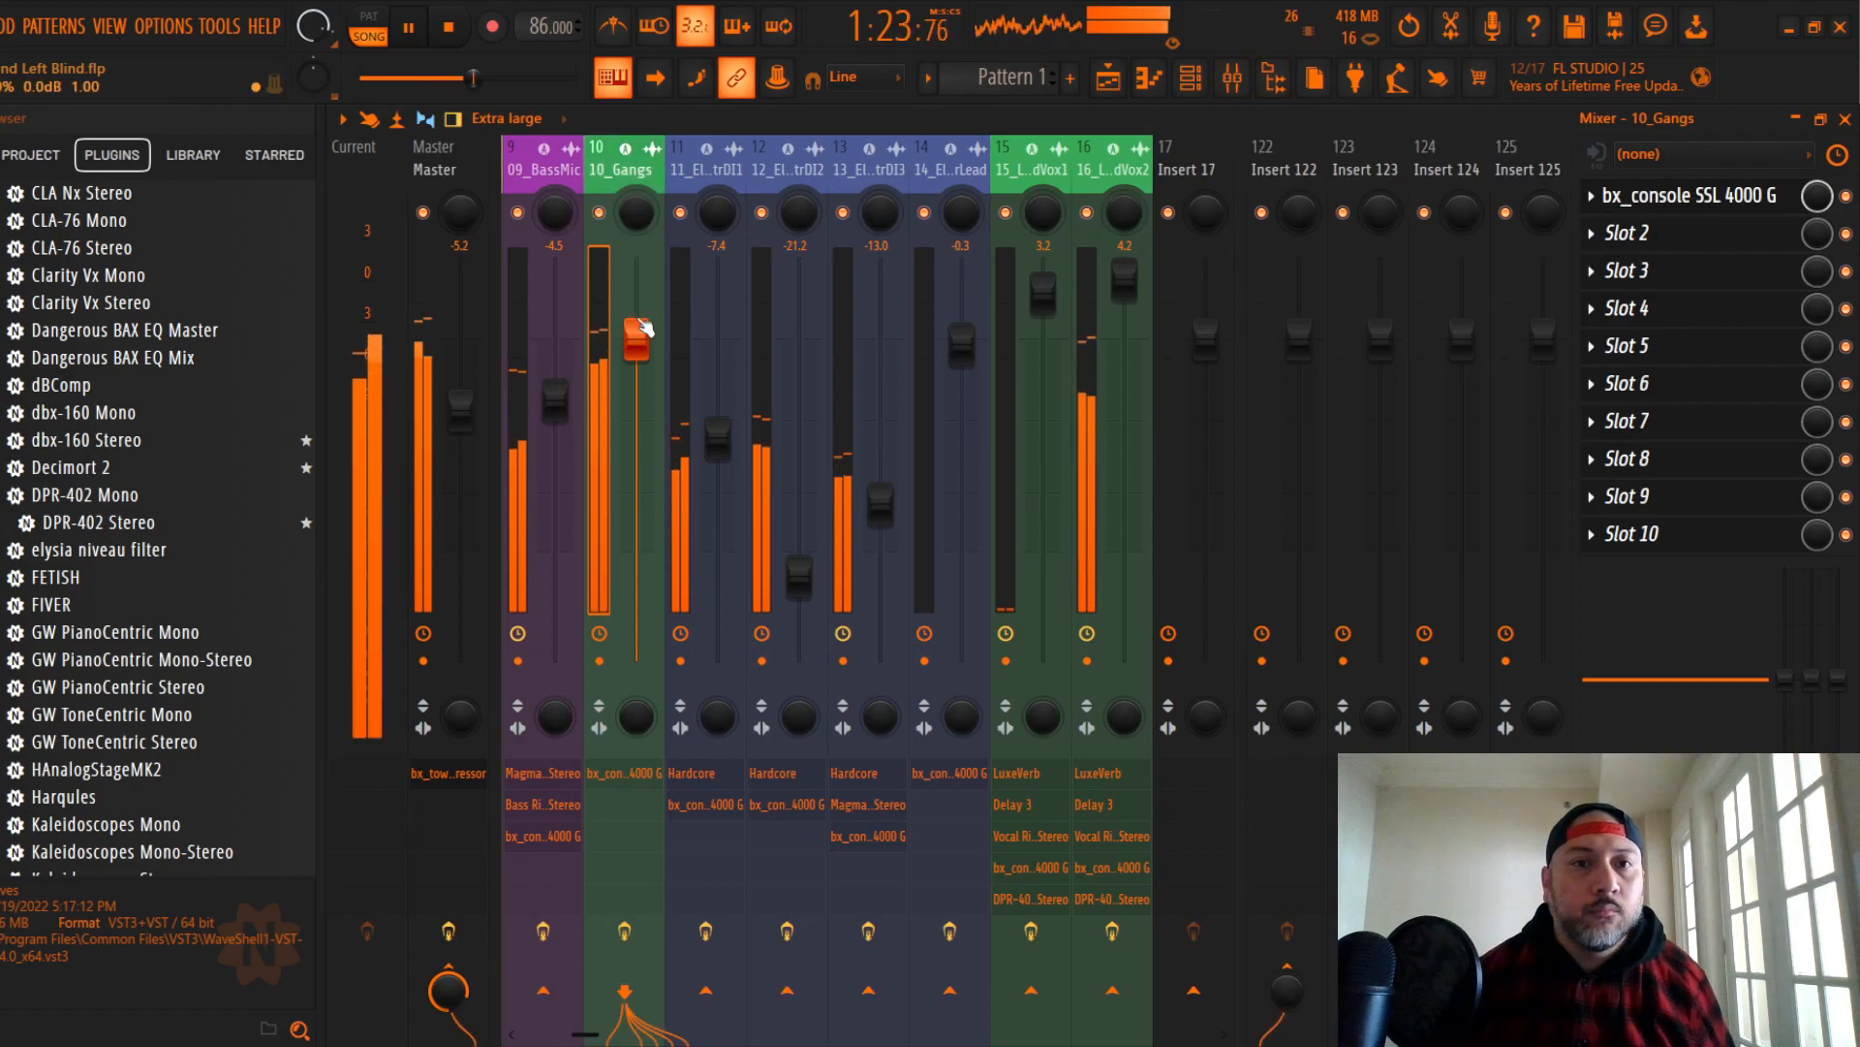
left_click_drag(635, 336, 636, 367)
Step: In the bx_console SSL 4000 G on 10_Gangs, increase the compressor ratio and set its threshold to -2.0 dB
left_click(1729, 197)
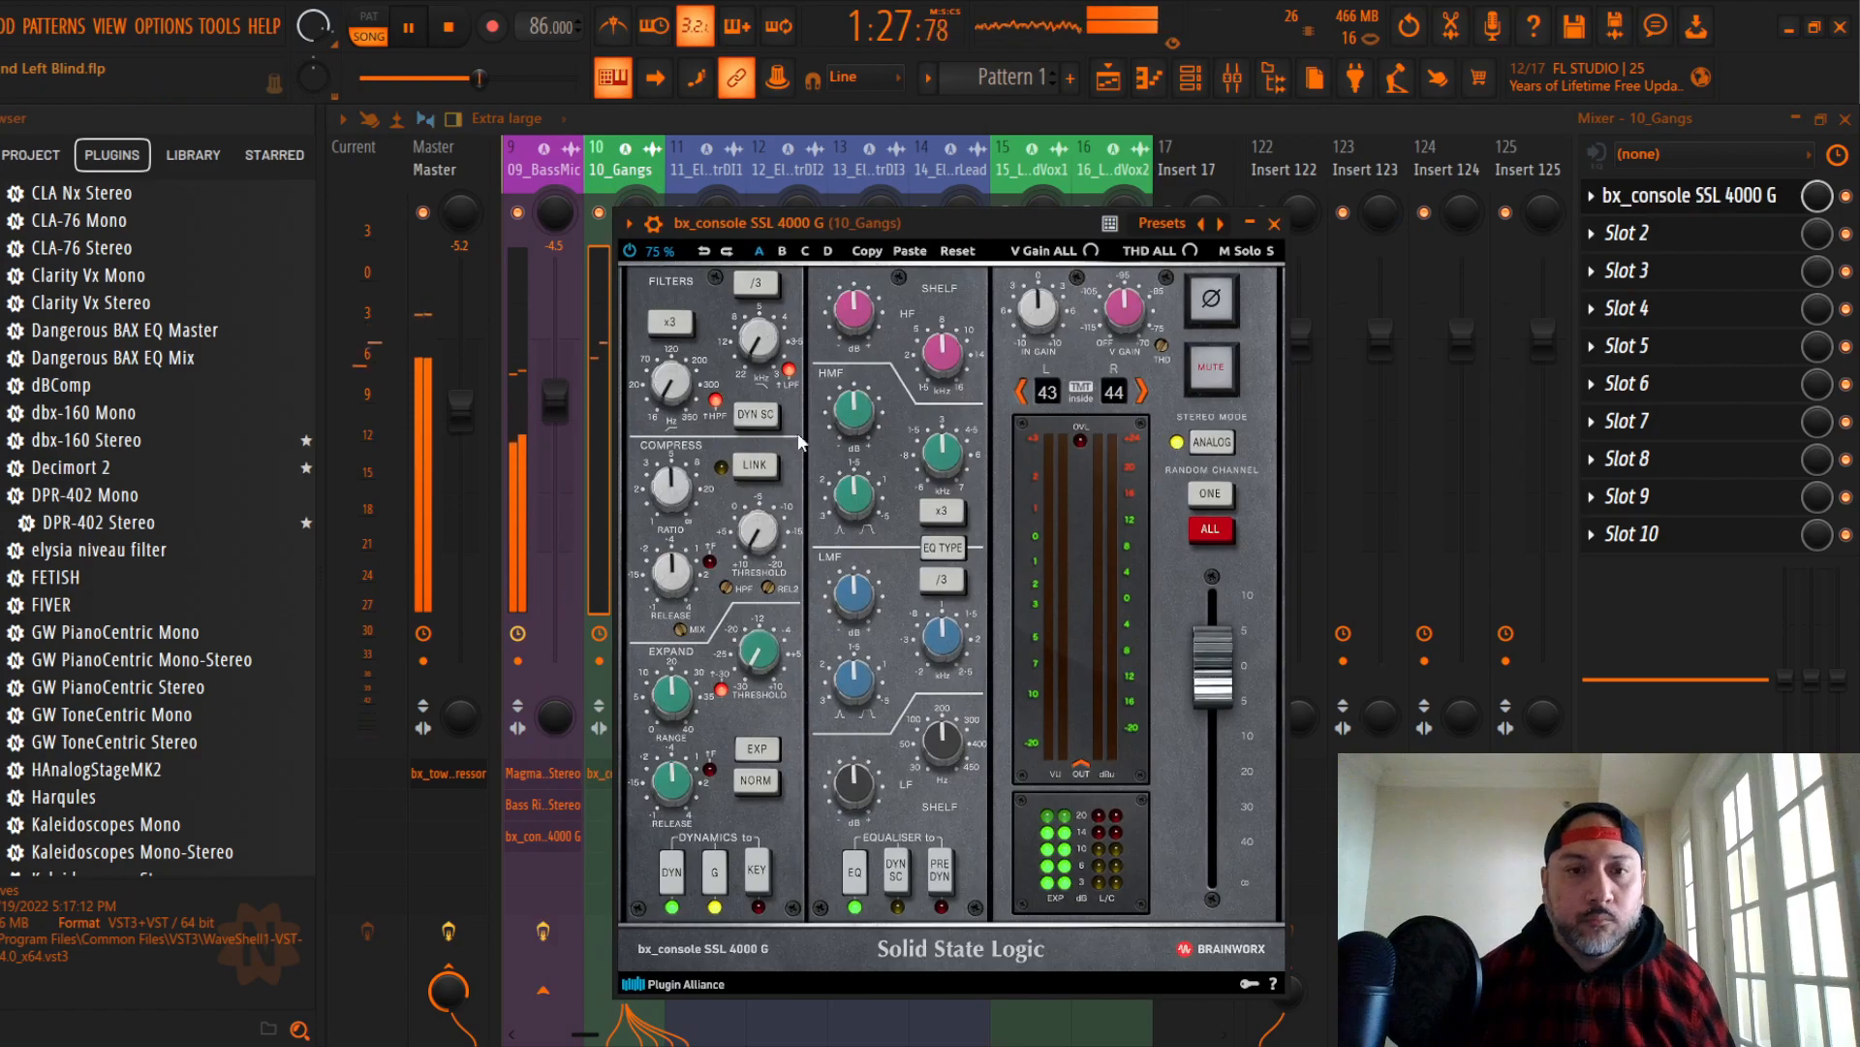
scroll(760, 538, "up", 3)
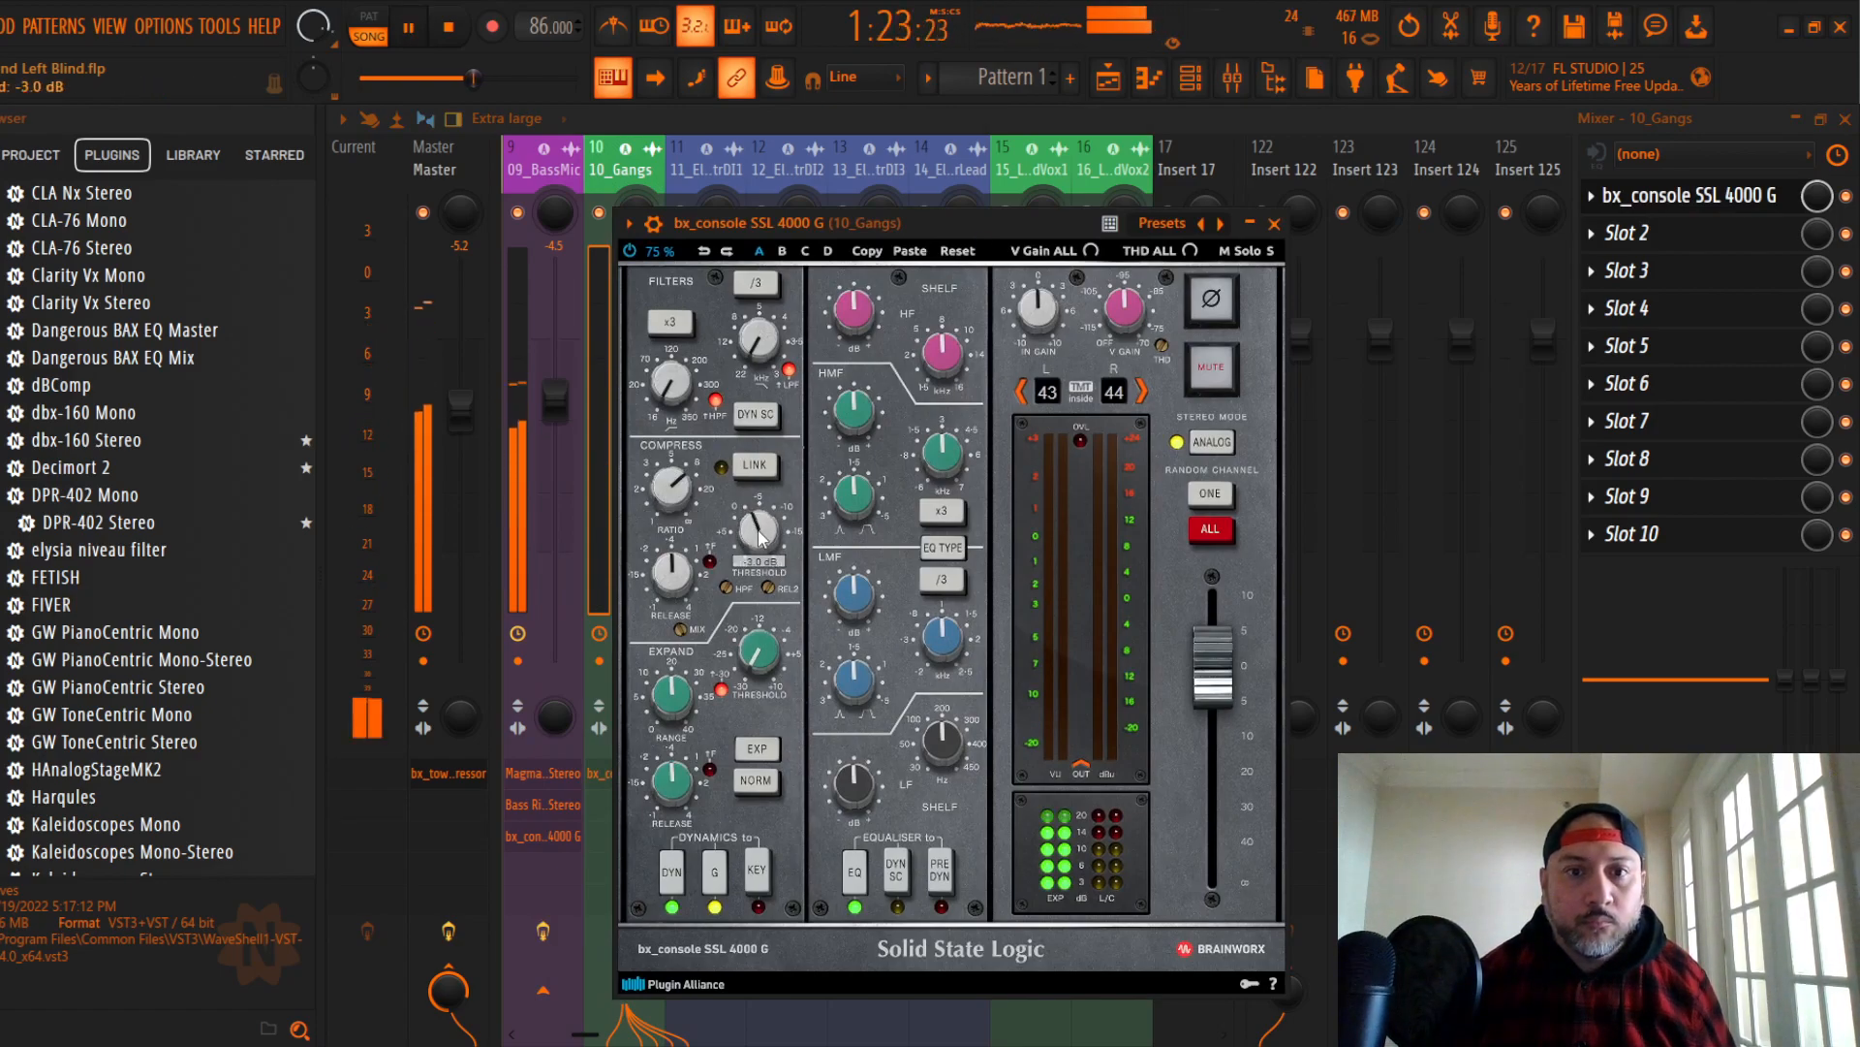
left_click_drag(759, 530, 761, 501)
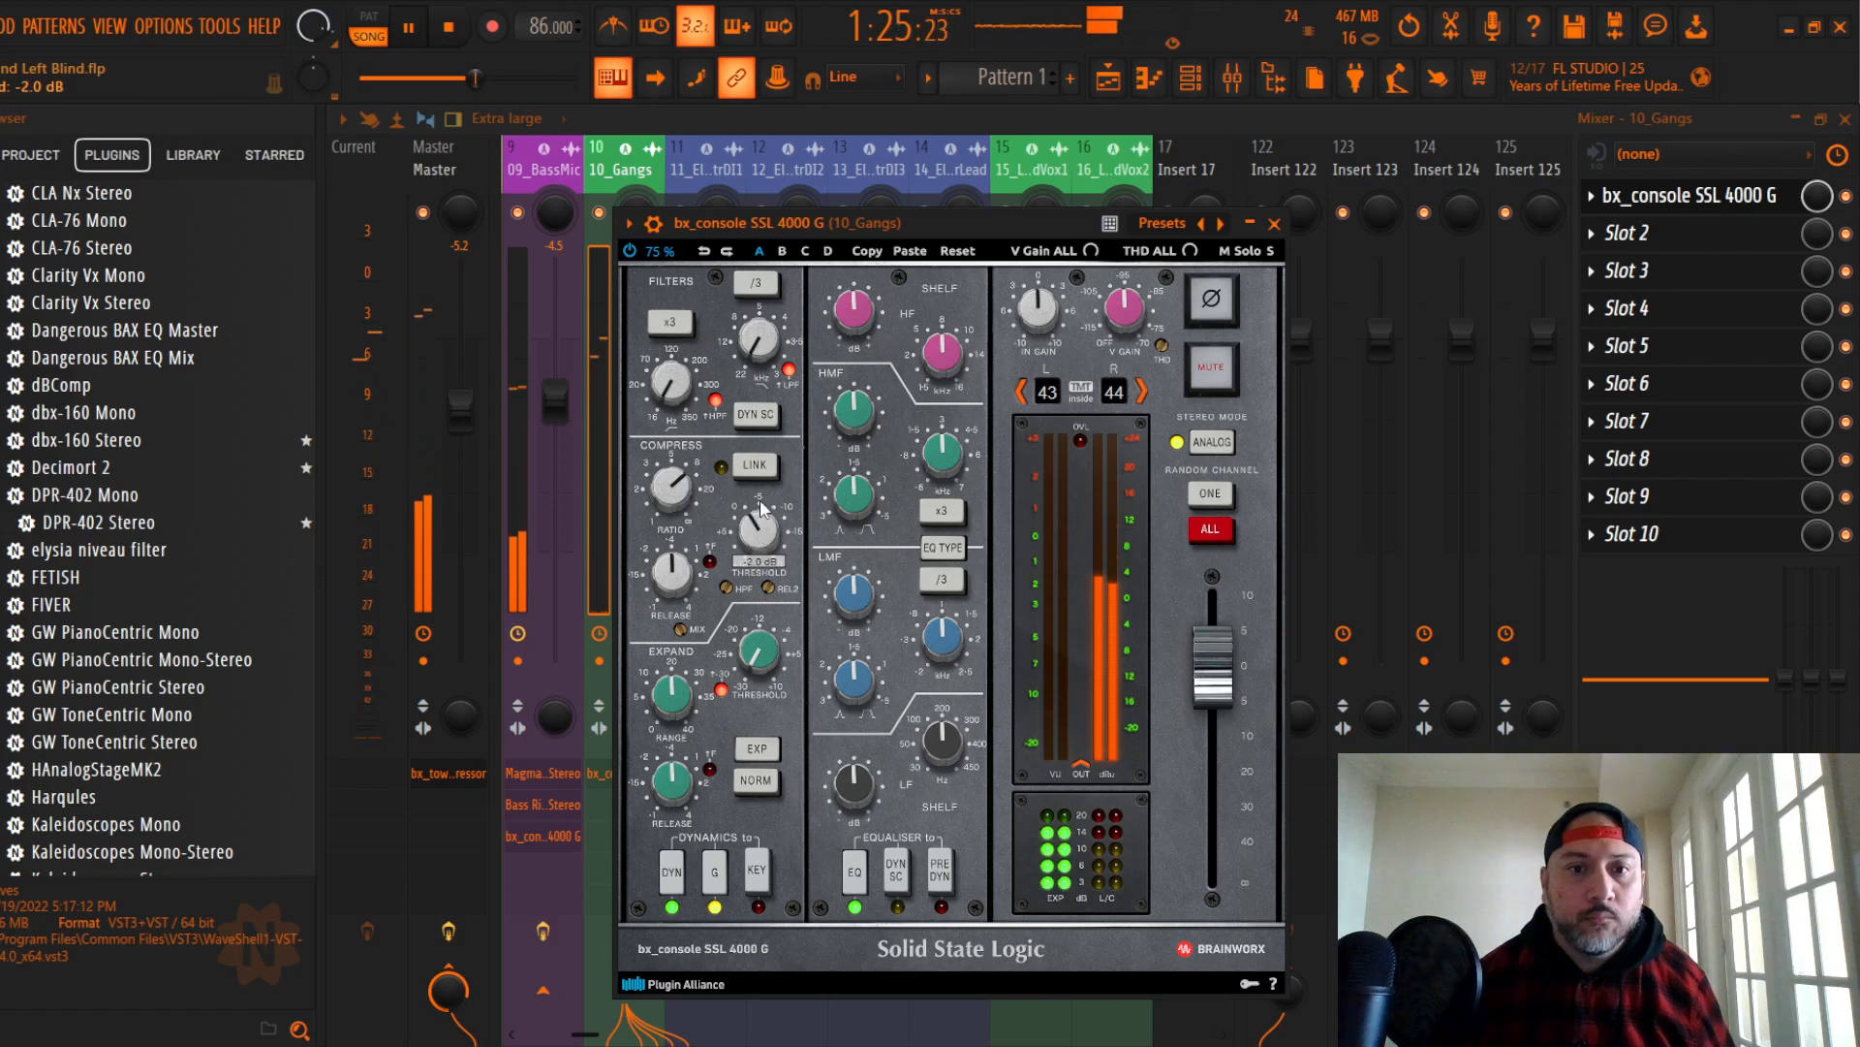
Step: Place the 10_Gangs console EQ before the dynamics, switch its EQ type and cut the HF band
left_click(942, 871)
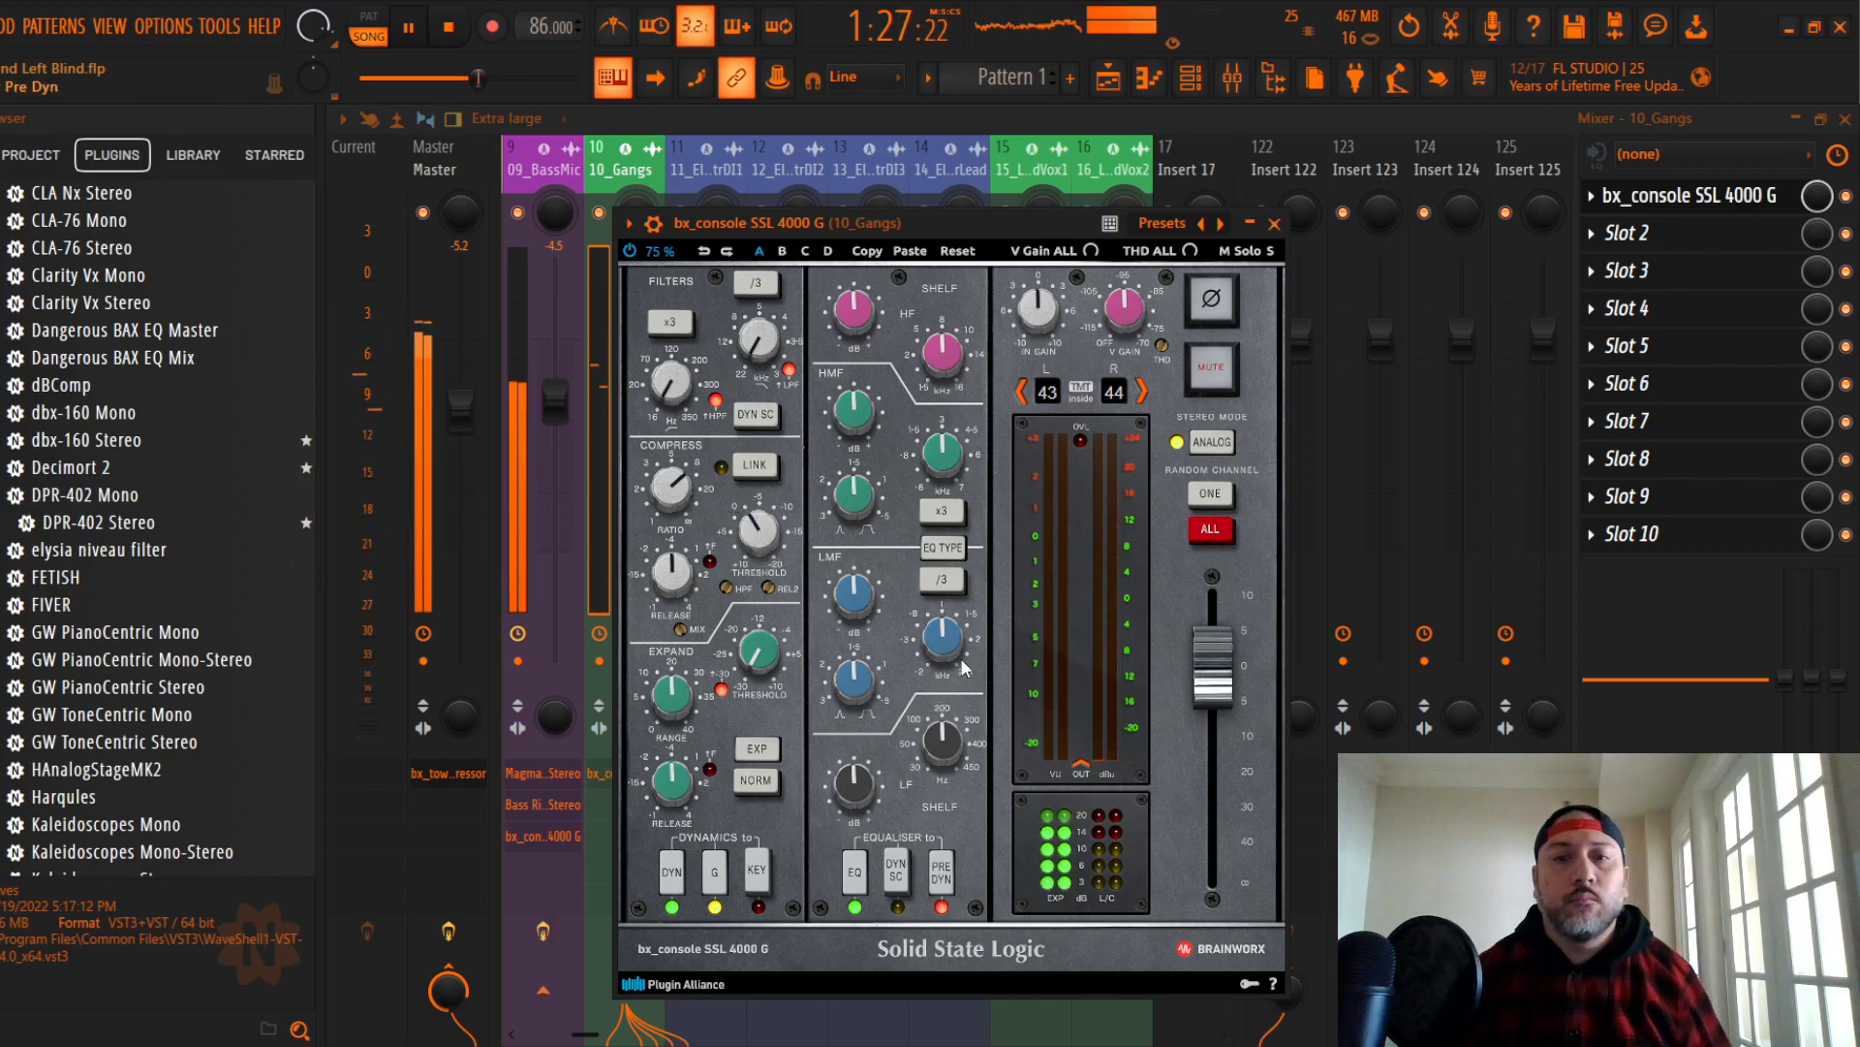
left_click(946, 550)
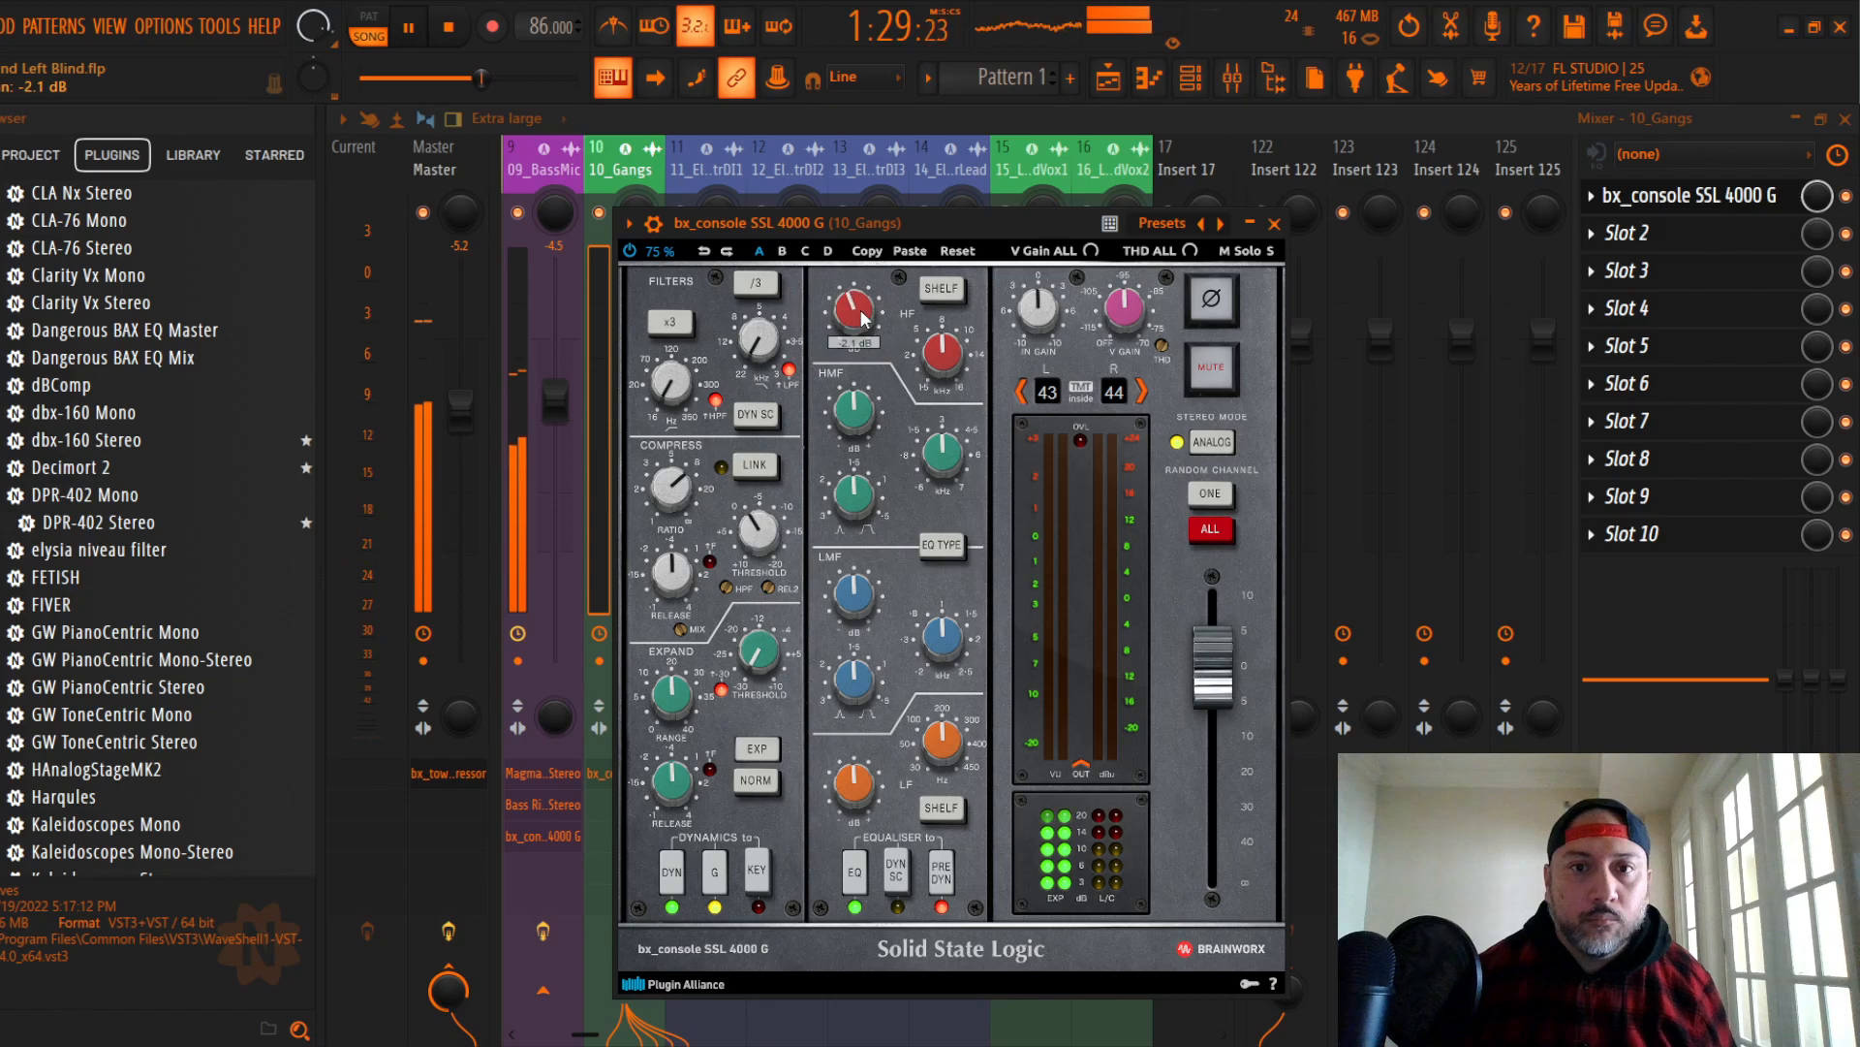
left_click_drag(852, 320, 853, 329)
Step: Cut LF and boost LMF on the 10_Gangs console, raise the high-pass filter and set the low-pass to 13.5 kHz
left_click_drag(854, 415, 854, 424)
left_click_drag(854, 785, 854, 800)
left_click_drag(855, 625, 855, 612)
left_click_drag(672, 382, 767, 344)
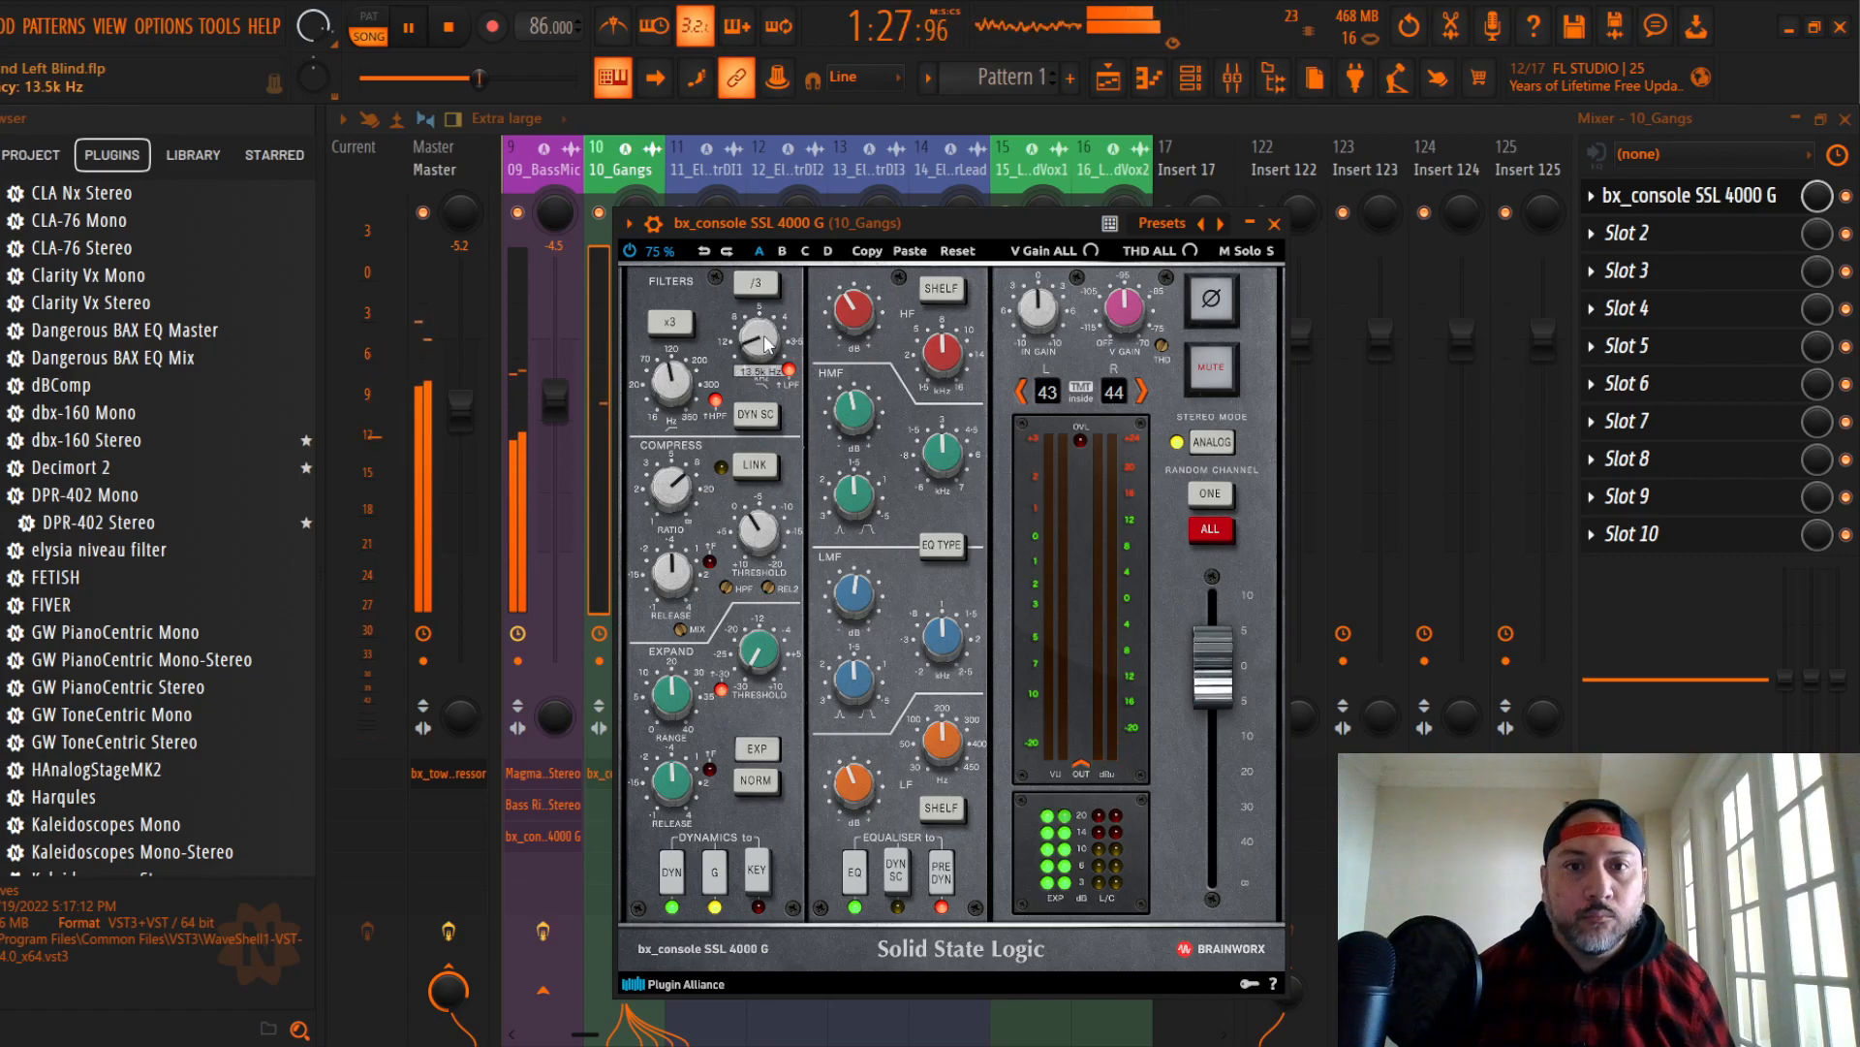
Step: Insert the DPR-402 Stereo plugin in the second effect slot of 10_Gangs
left_click(1275, 224)
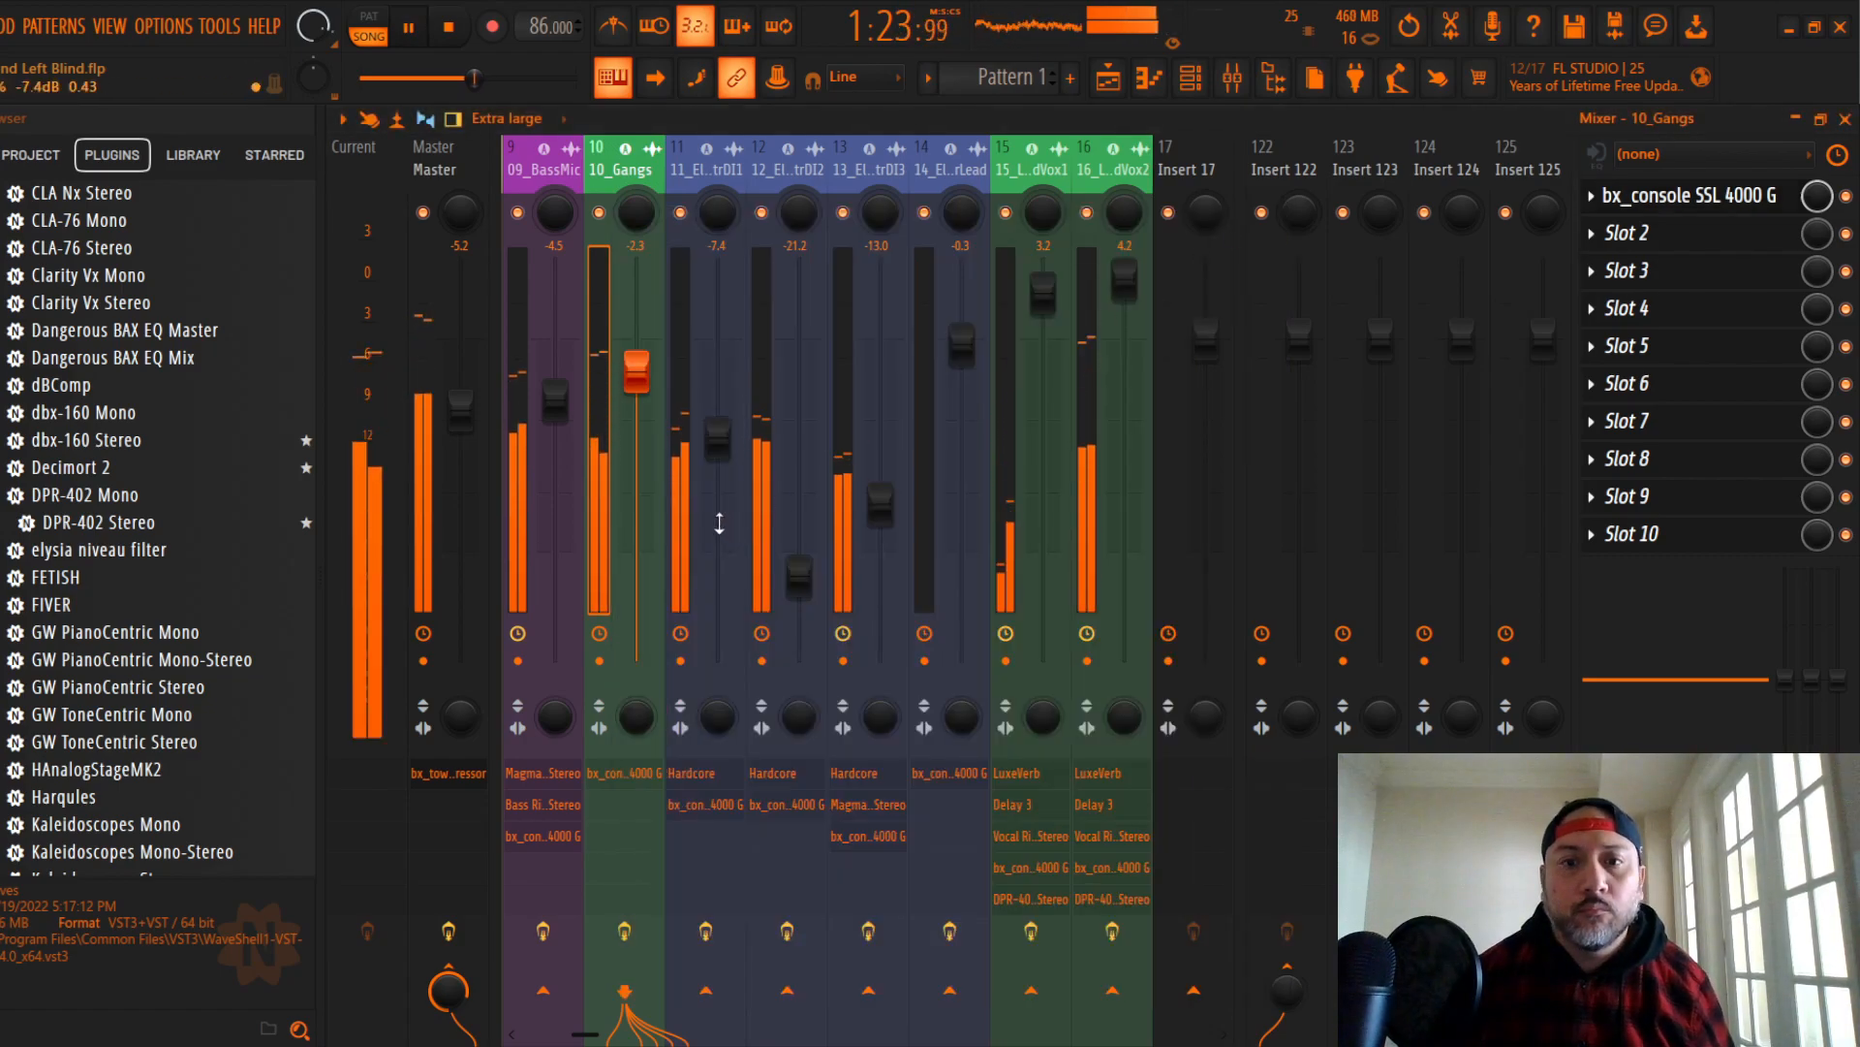
scroll(195, 635, "down", 1)
scroll(197, 640, "down", 20)
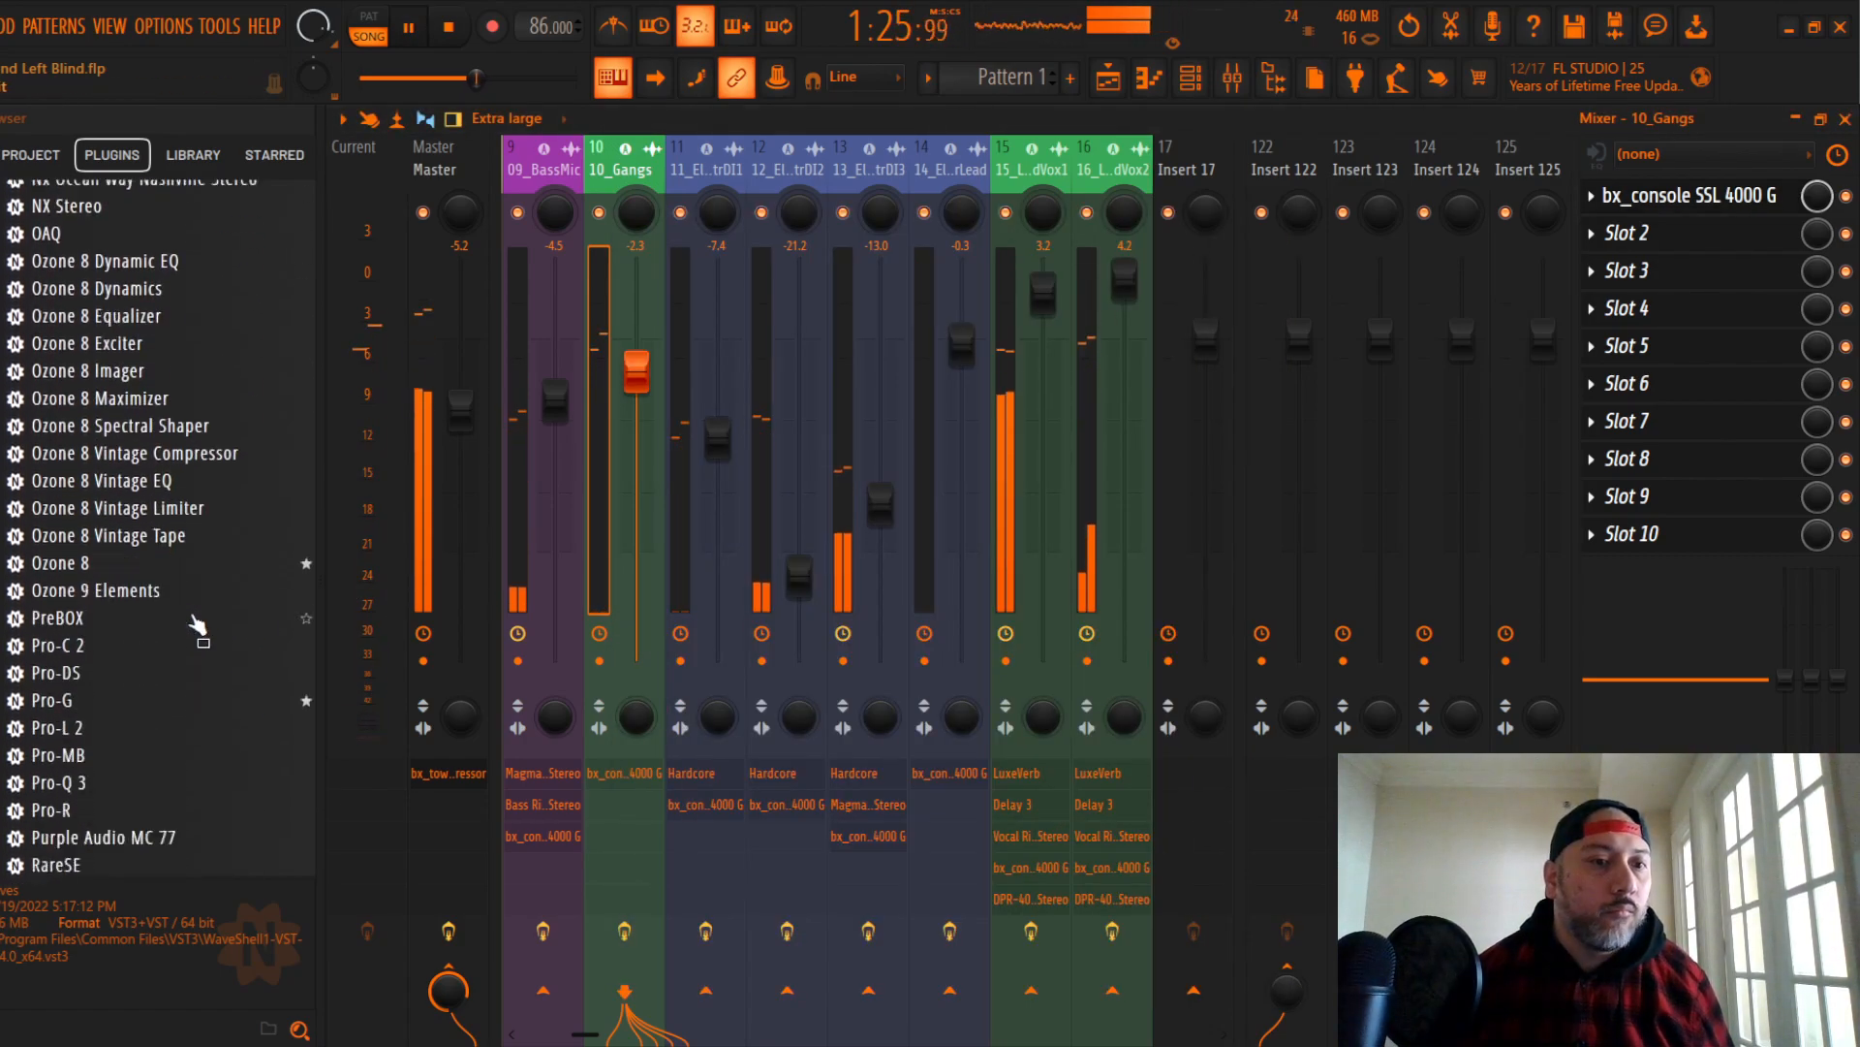
scroll(194, 616, "up", 3)
scroll(195, 616, "up", 15)
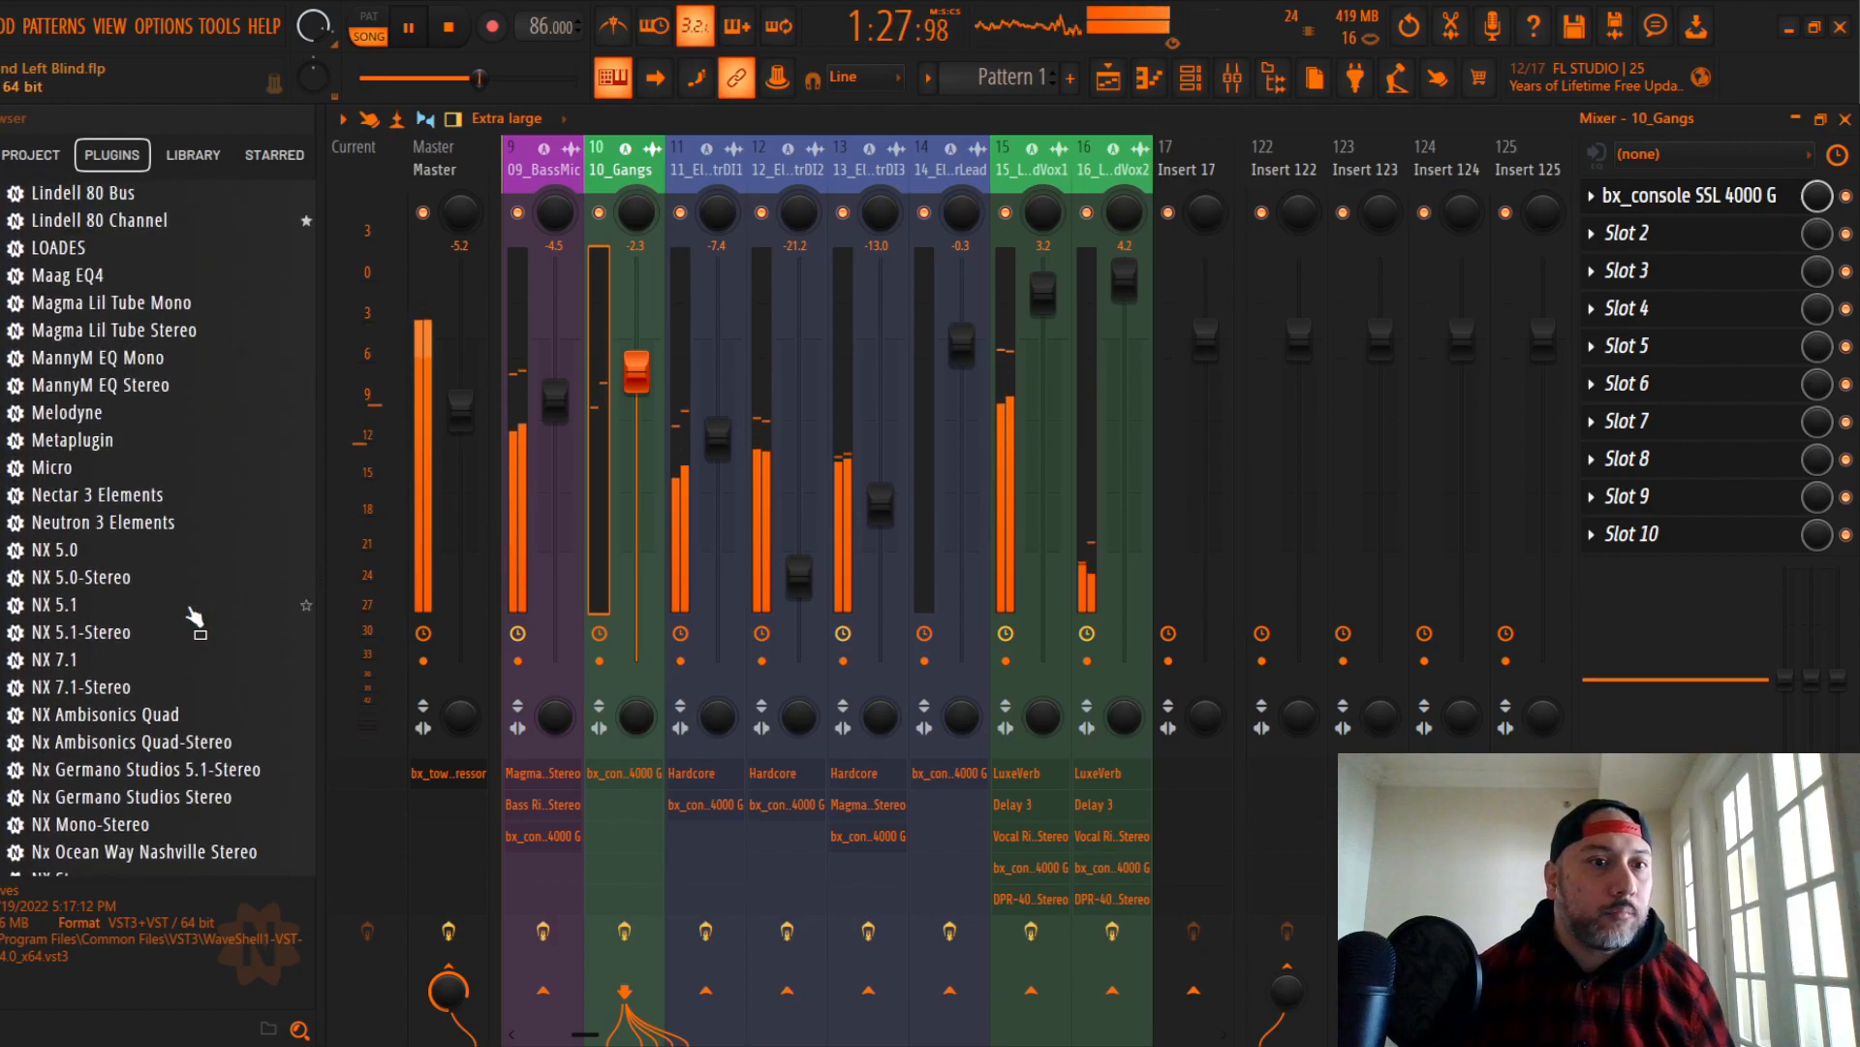
scroll(192, 611, "up", 2)
key("space")
left_click_drag(111, 361, 1638, 281)
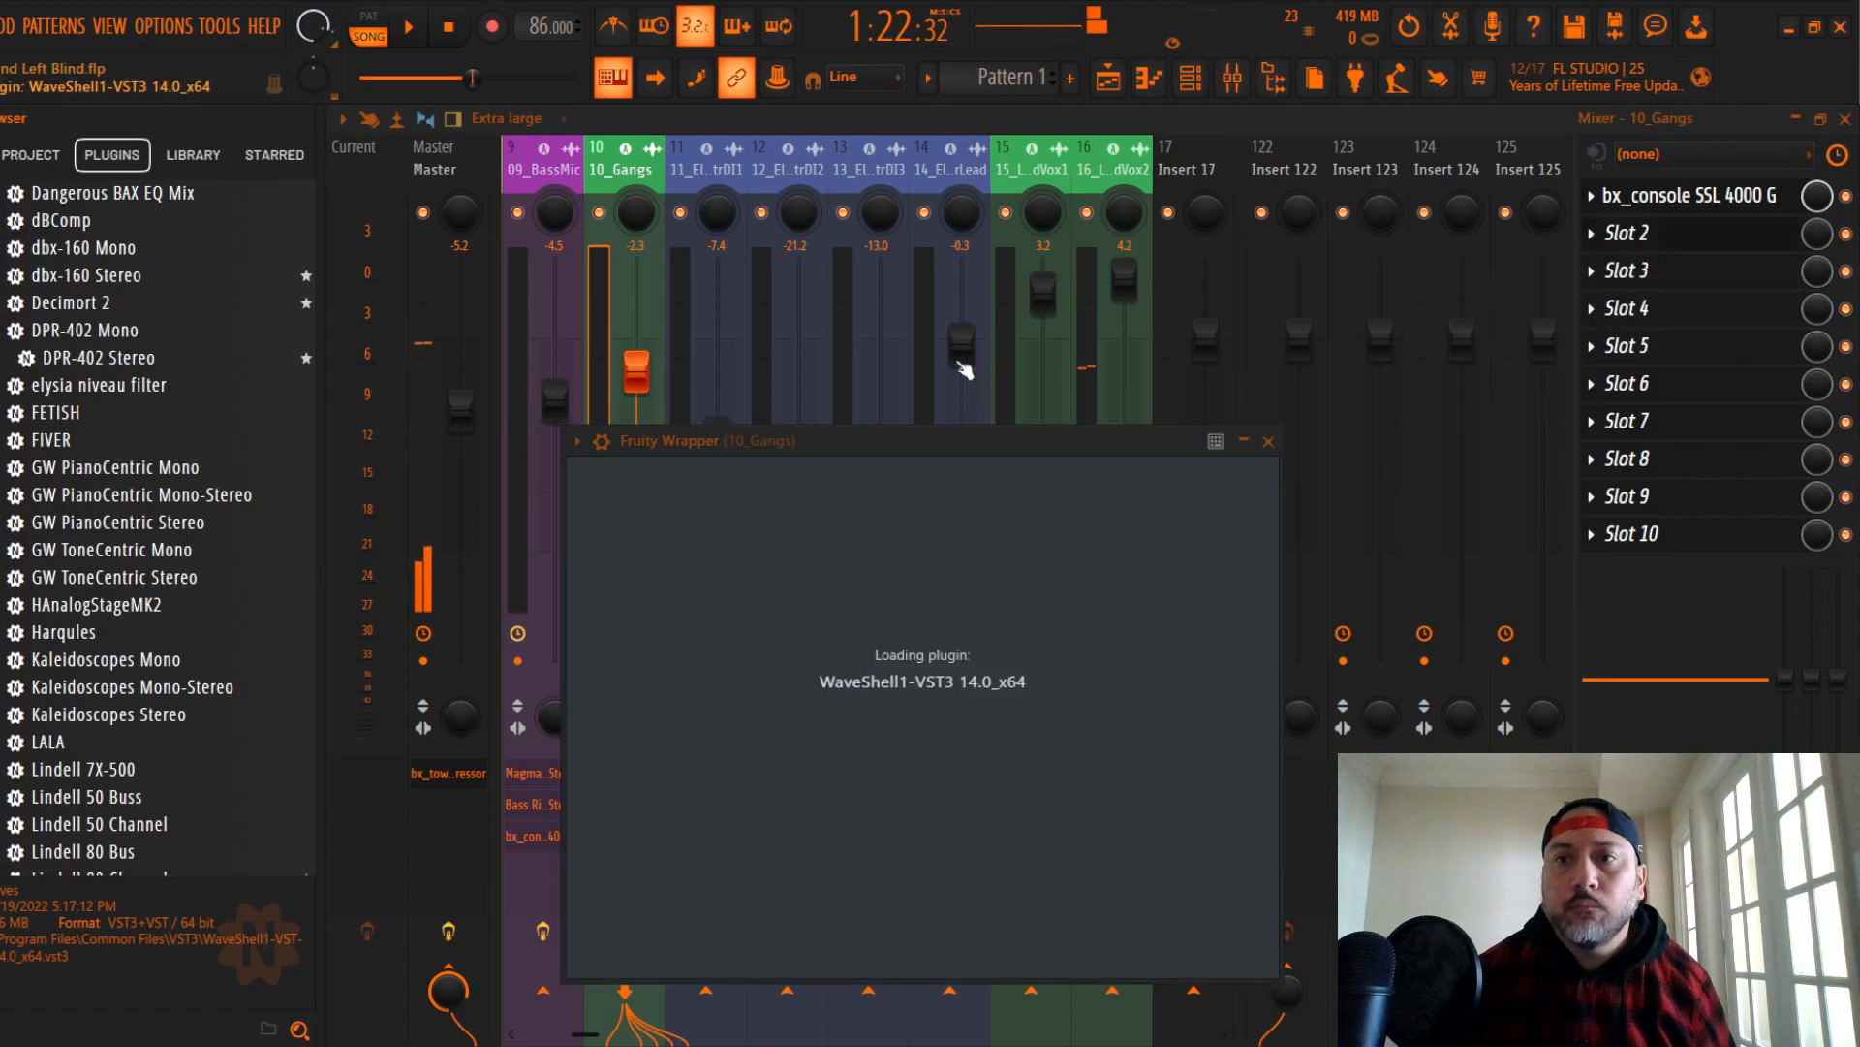
Step: In the 10_Gangs DPR-402 Stereo, set the de-esser frequency to 3.90 kHz and slightly turn up the de-essing
left_click_drag(880, 436, 793, 233)
left_click_drag(753, 395, 753, 412)
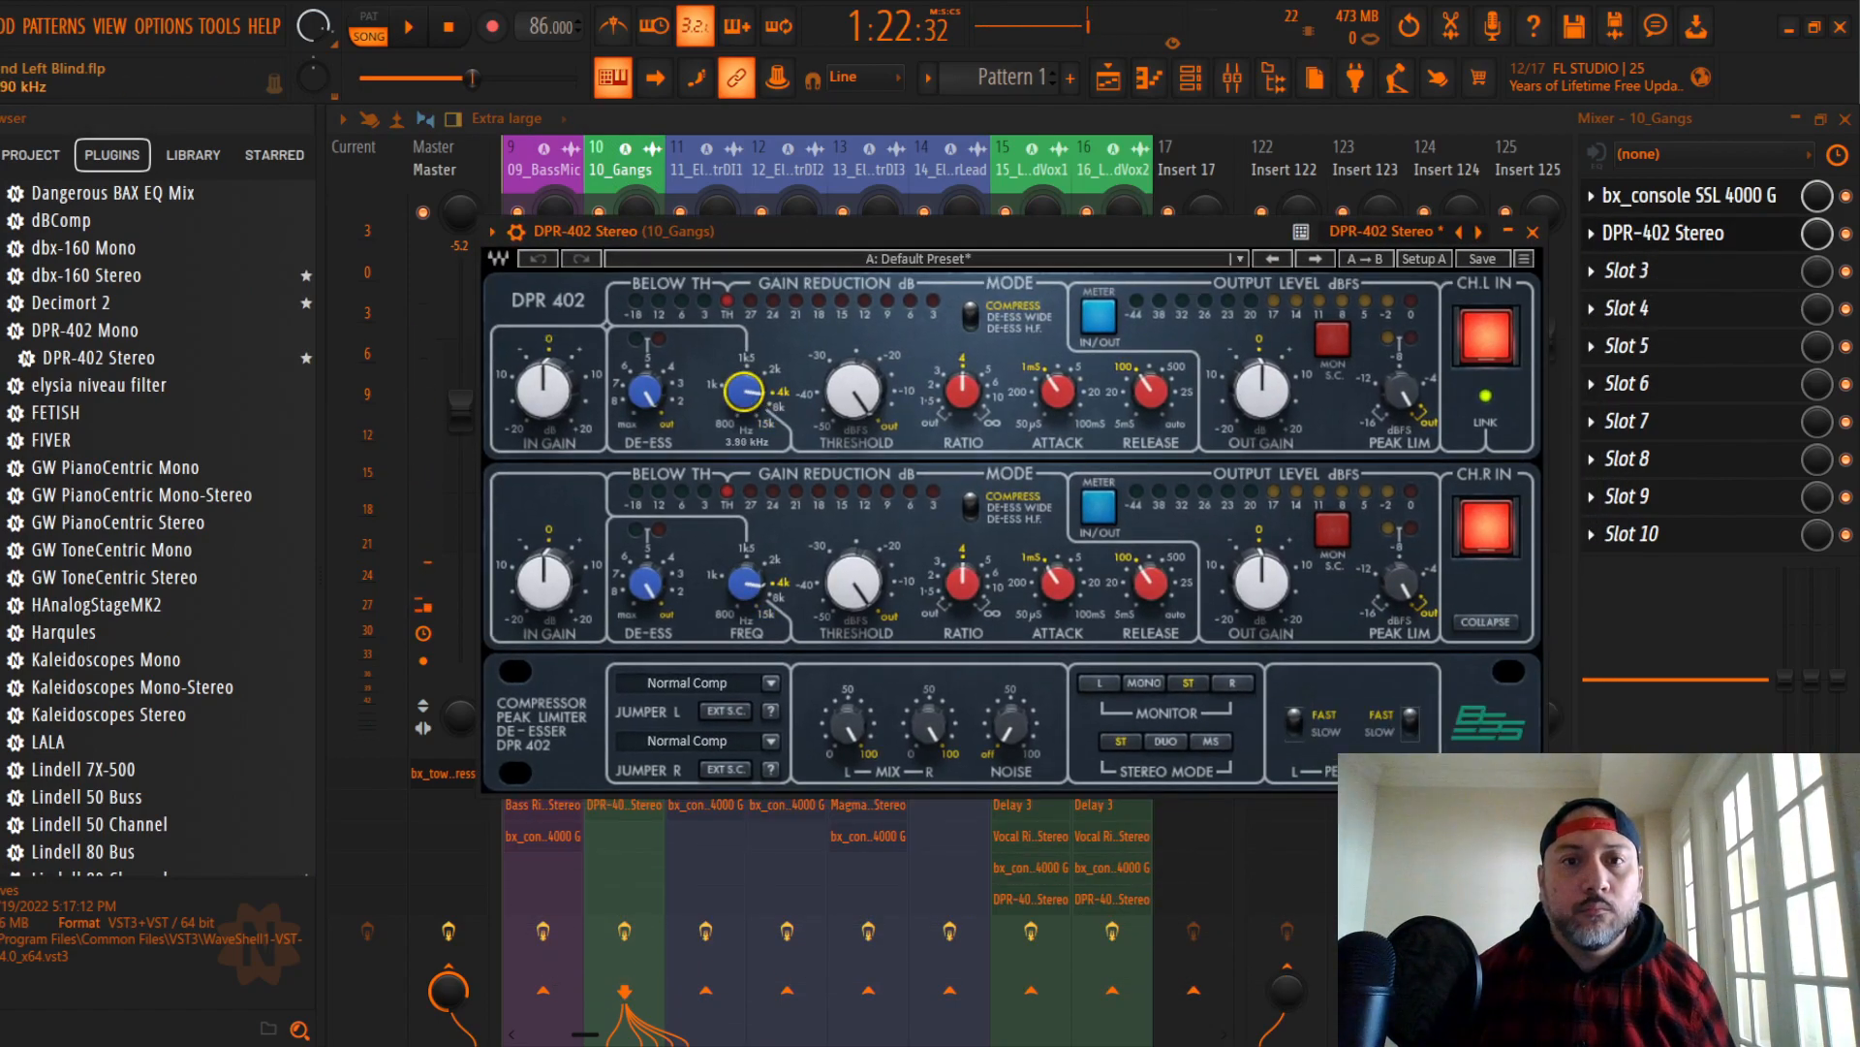
key("space")
left_click_drag(645, 392, 645, 387)
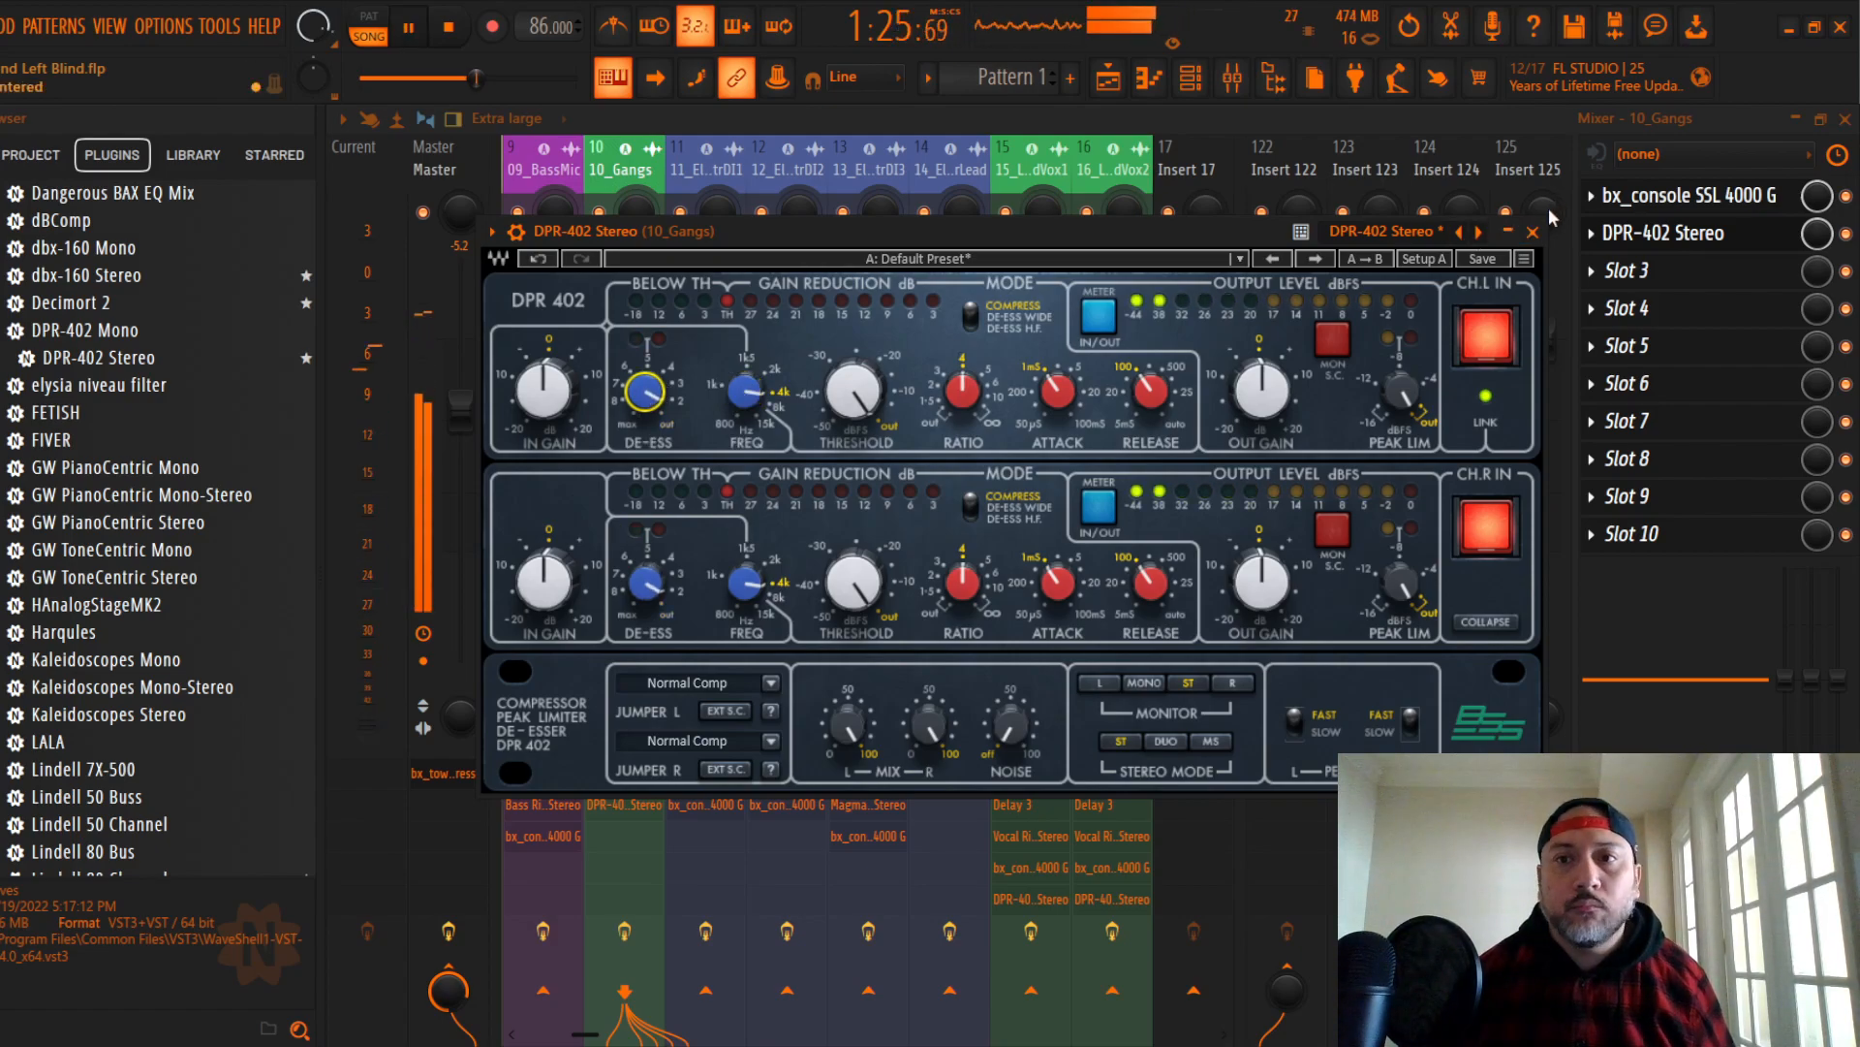
left_click(1534, 233)
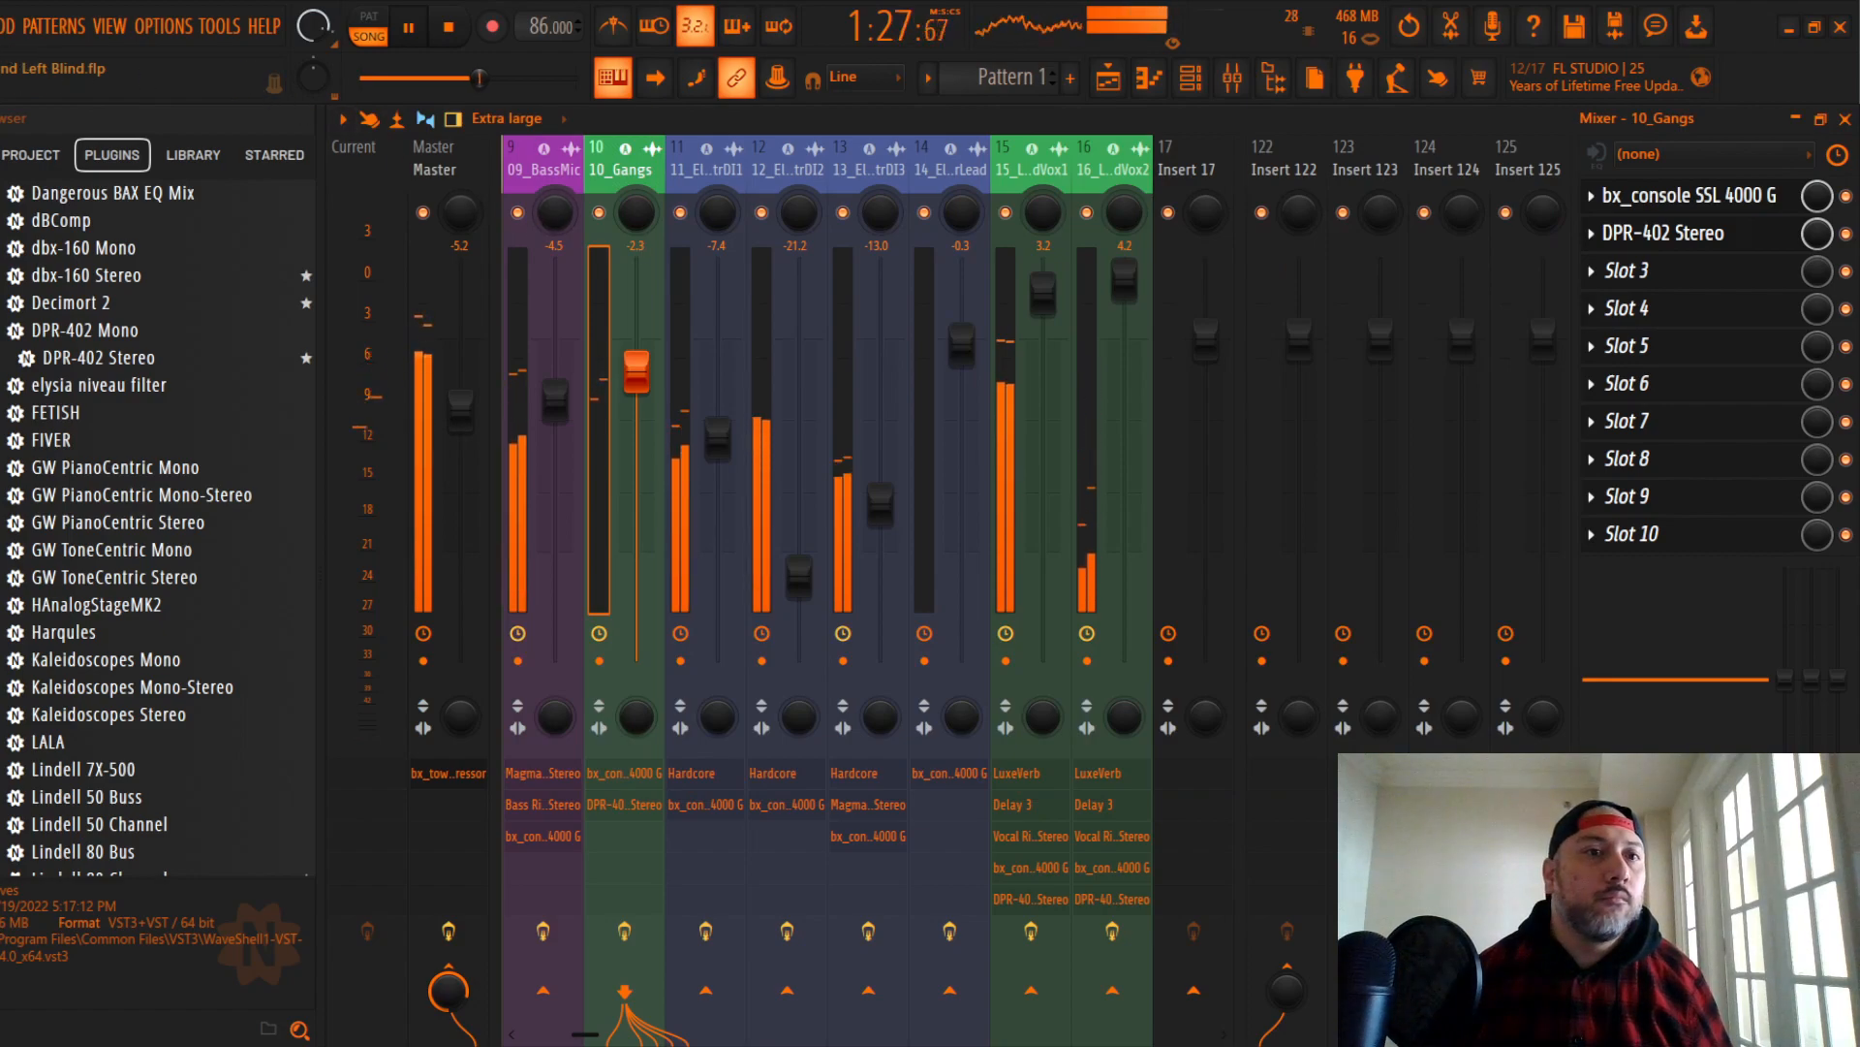
Step: Save the project and lower the 10_Gangs fader
left_click(2, 26)
left_click(20, 136)
left_click_drag(637, 368, 641, 463)
Step: Slightly lower the threshold of the bx_townhouse Buss Compressor on the Master track
left_click_drag(1113, 174, 341, 176)
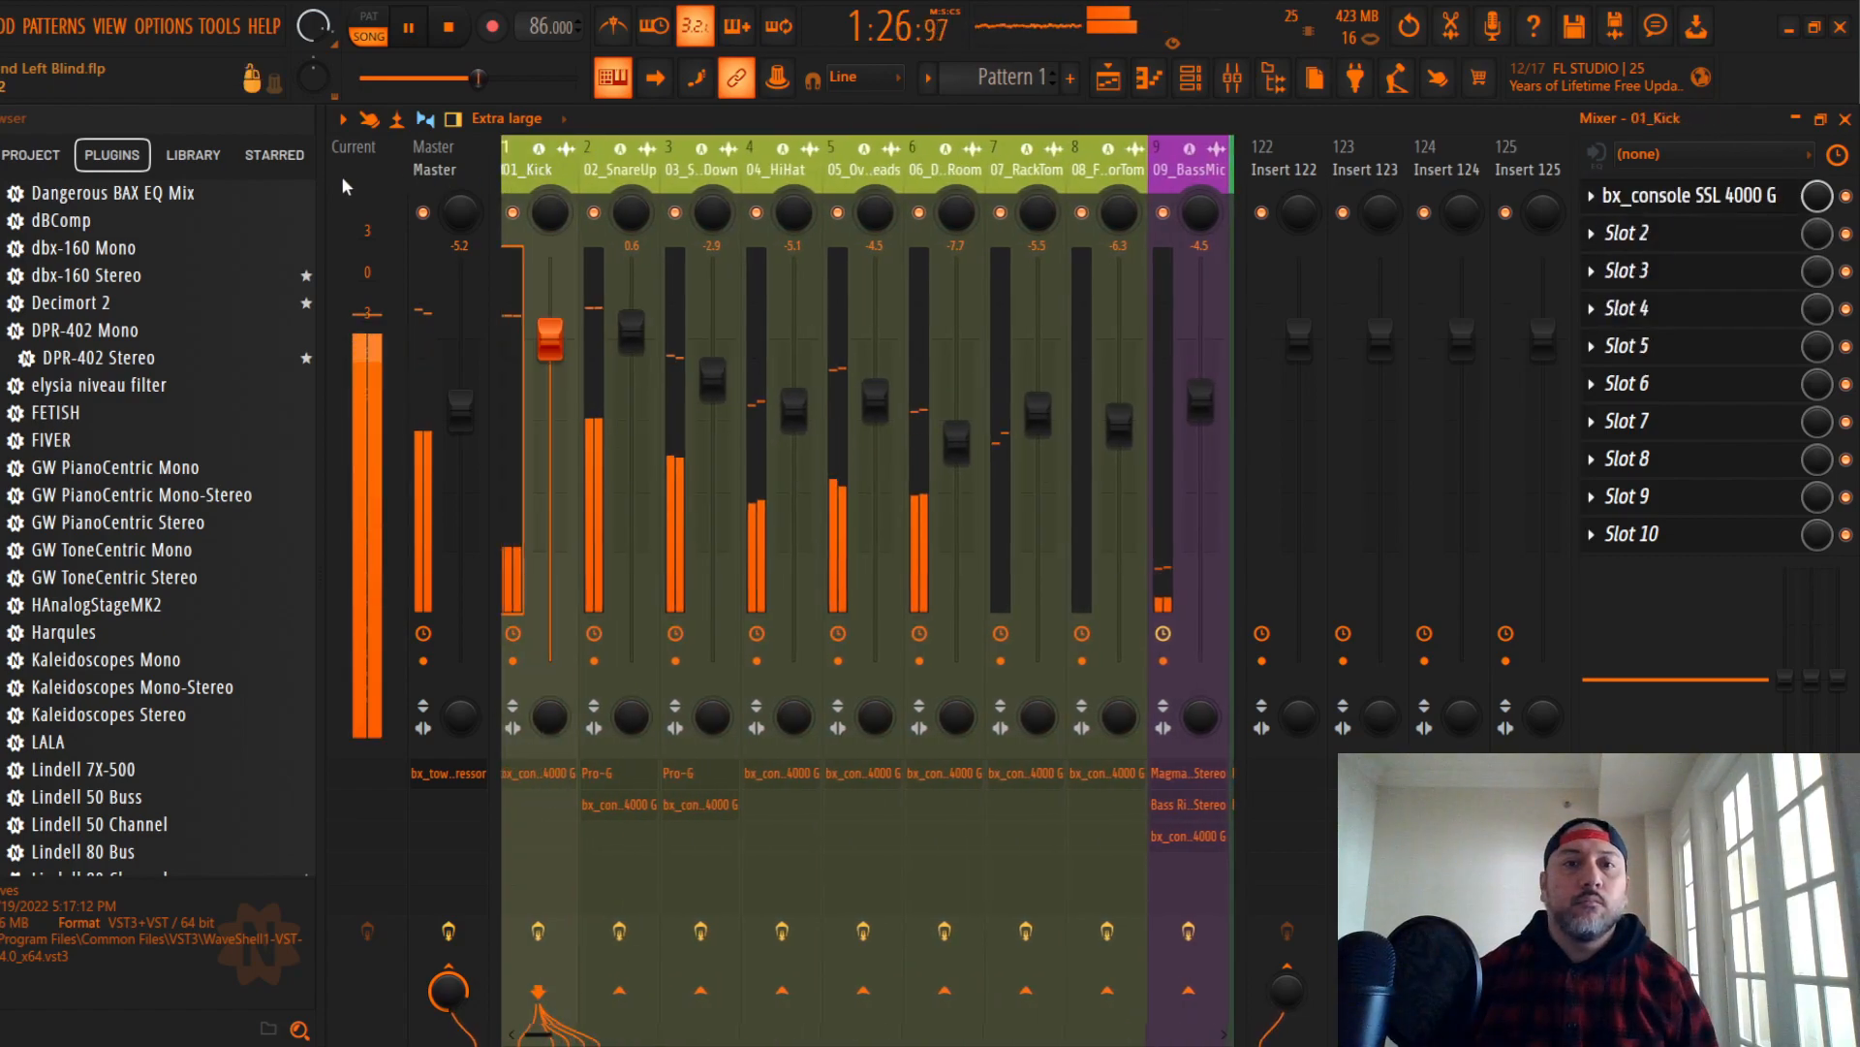
left_click(436, 168)
left_click(1624, 201)
left_click_drag(870, 441, 870, 446)
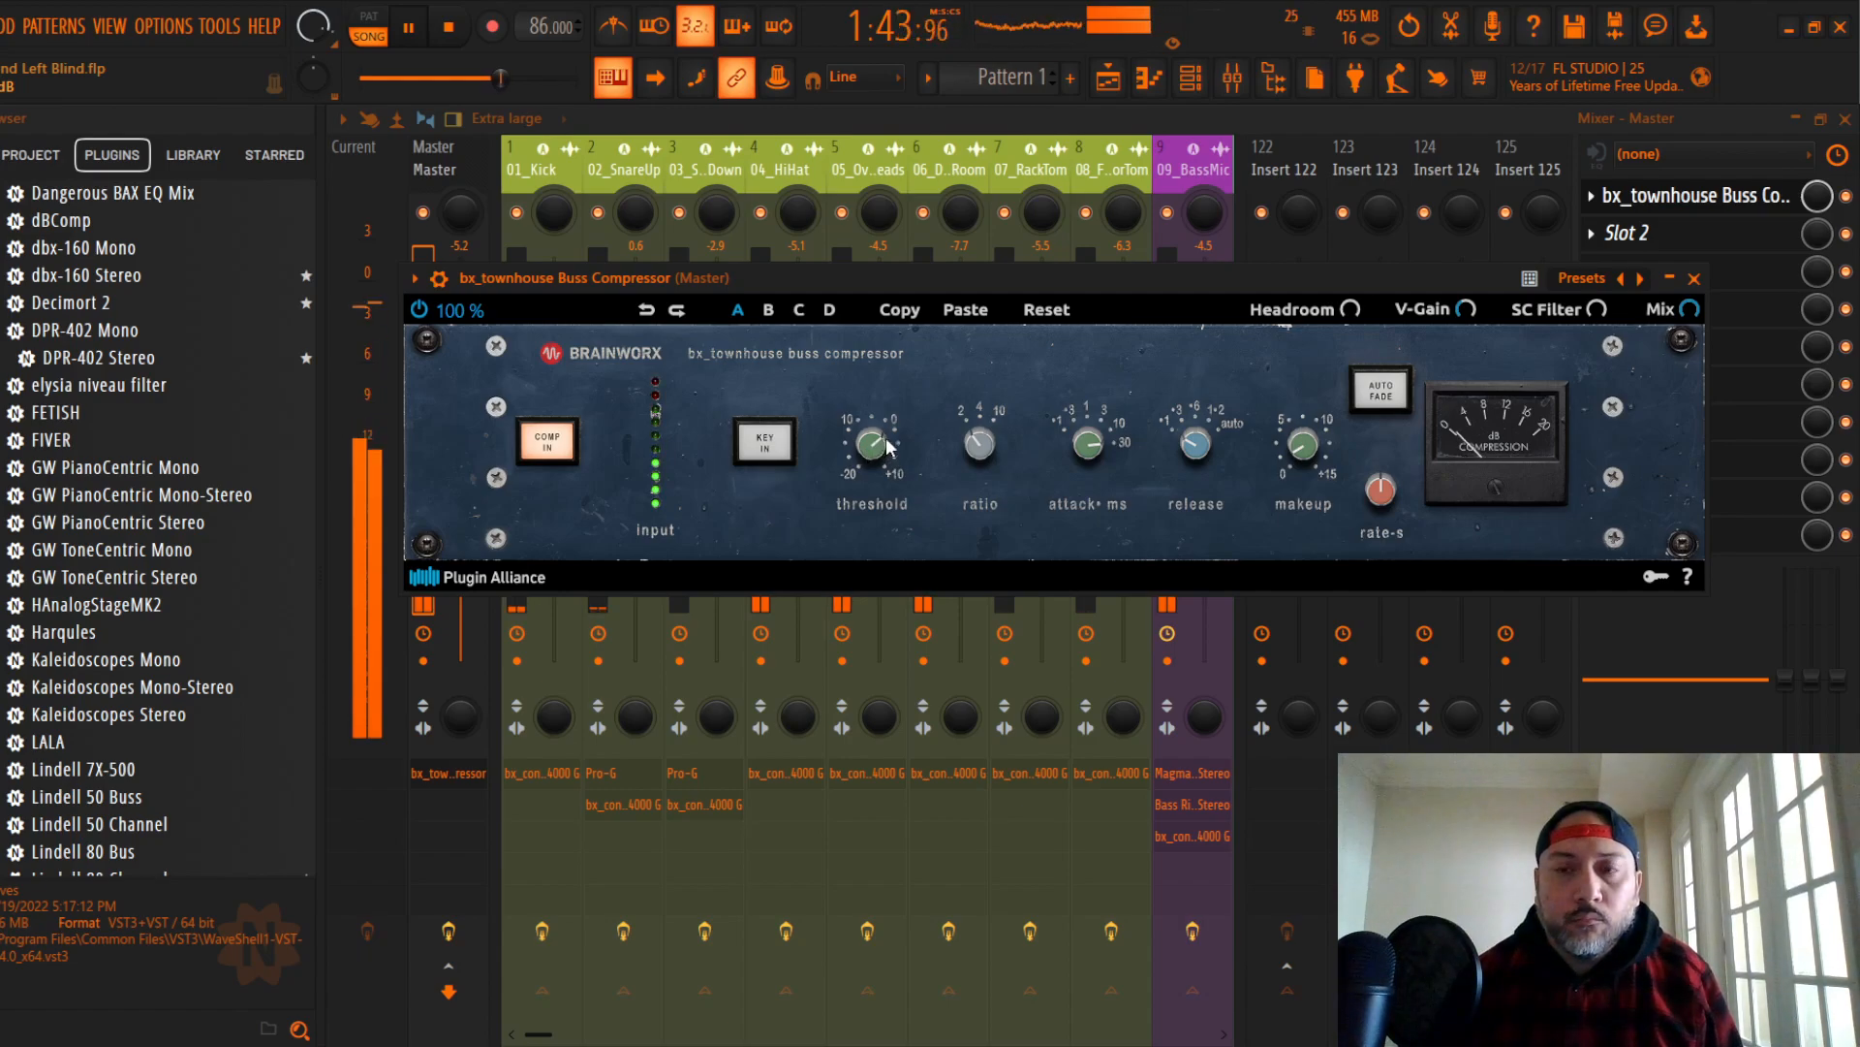
left_click(1695, 280)
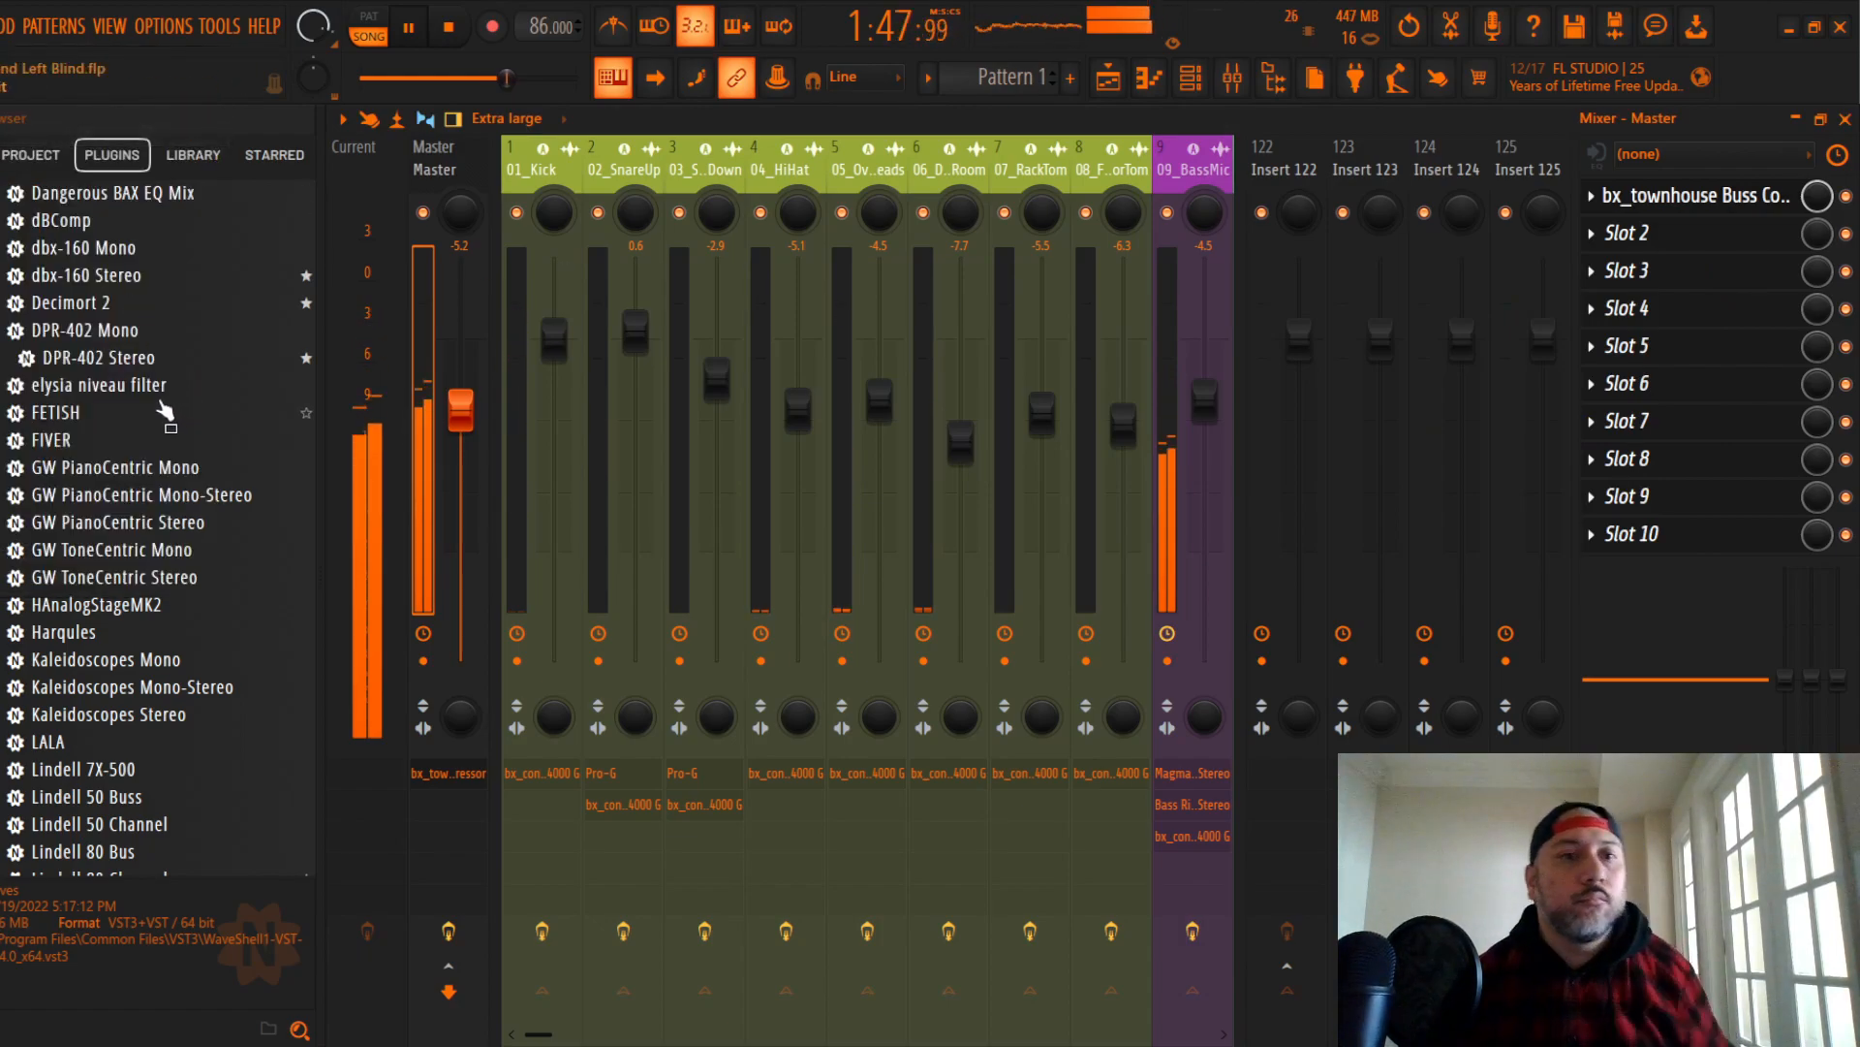
Step: Insert Virtual Tape Machines in the second effect slot of the Master track
scroll(150, 405, "down", 15)
scroll(150, 405, "down", 20)
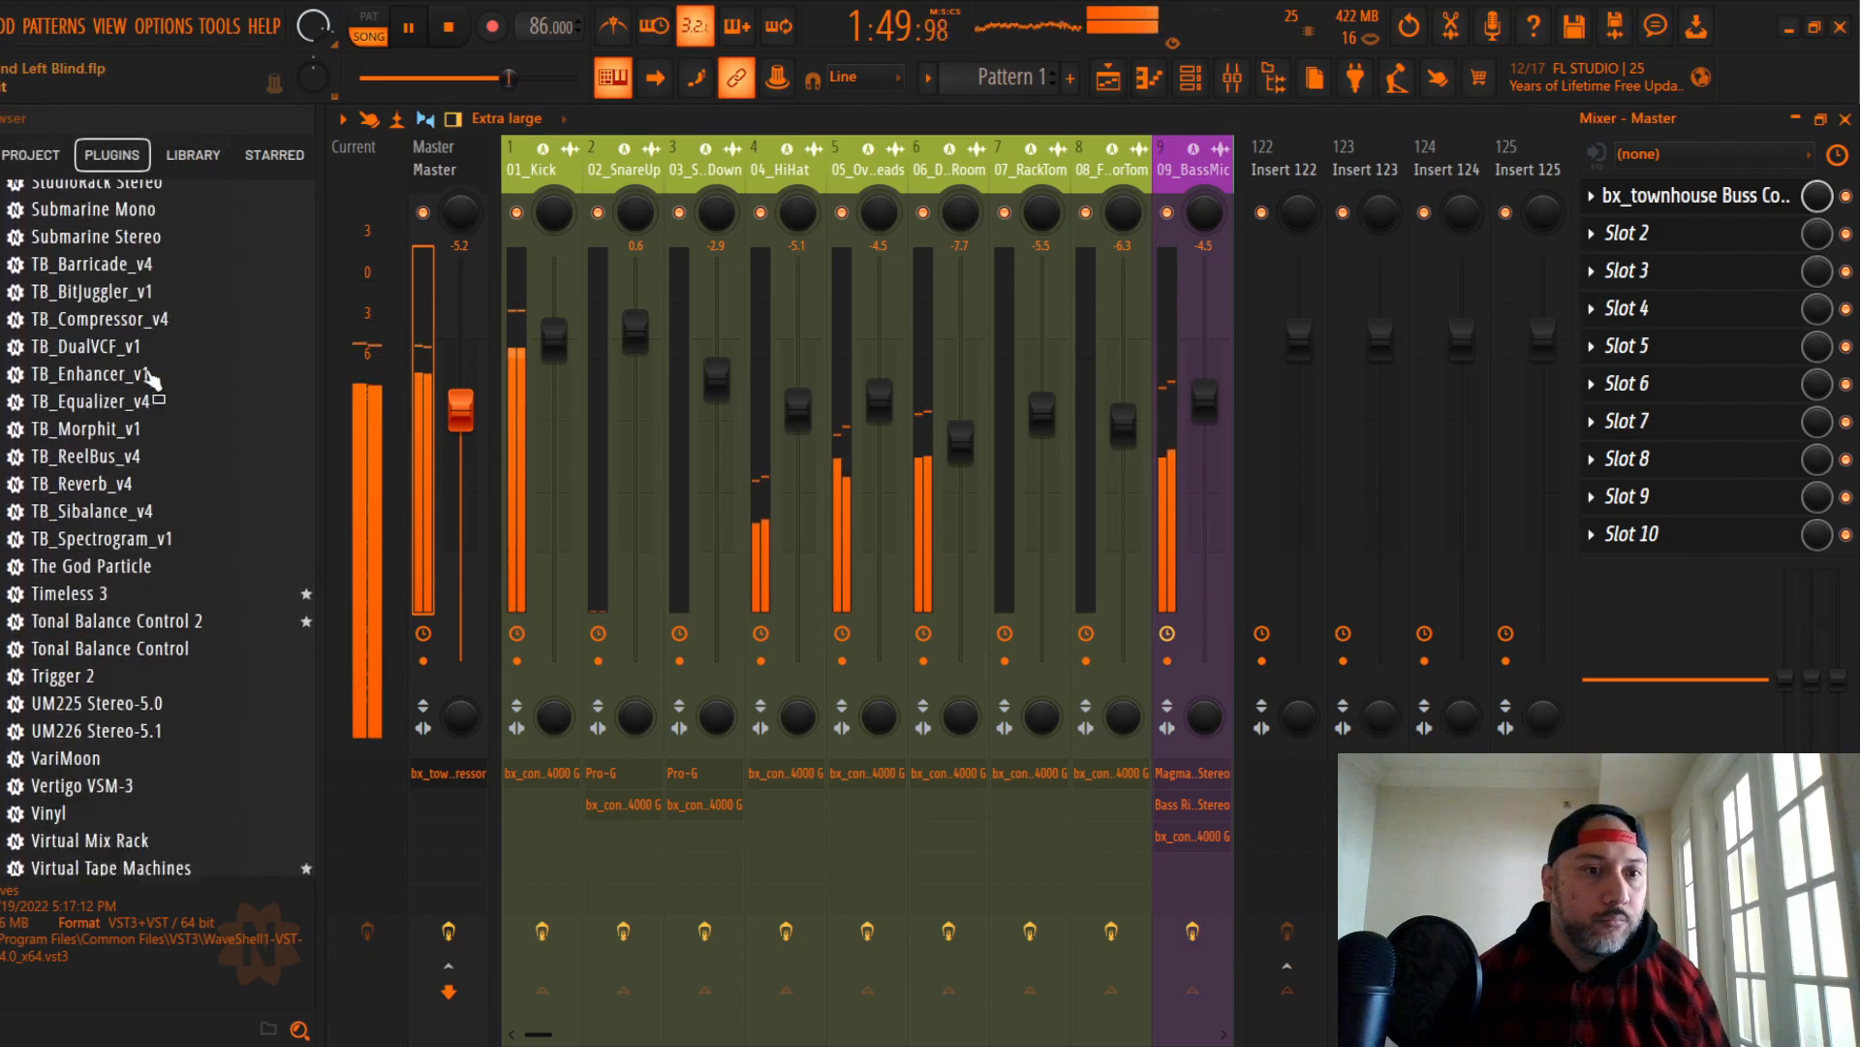
scroll(152, 378, "up", 5)
scroll(160, 436, "down", 2)
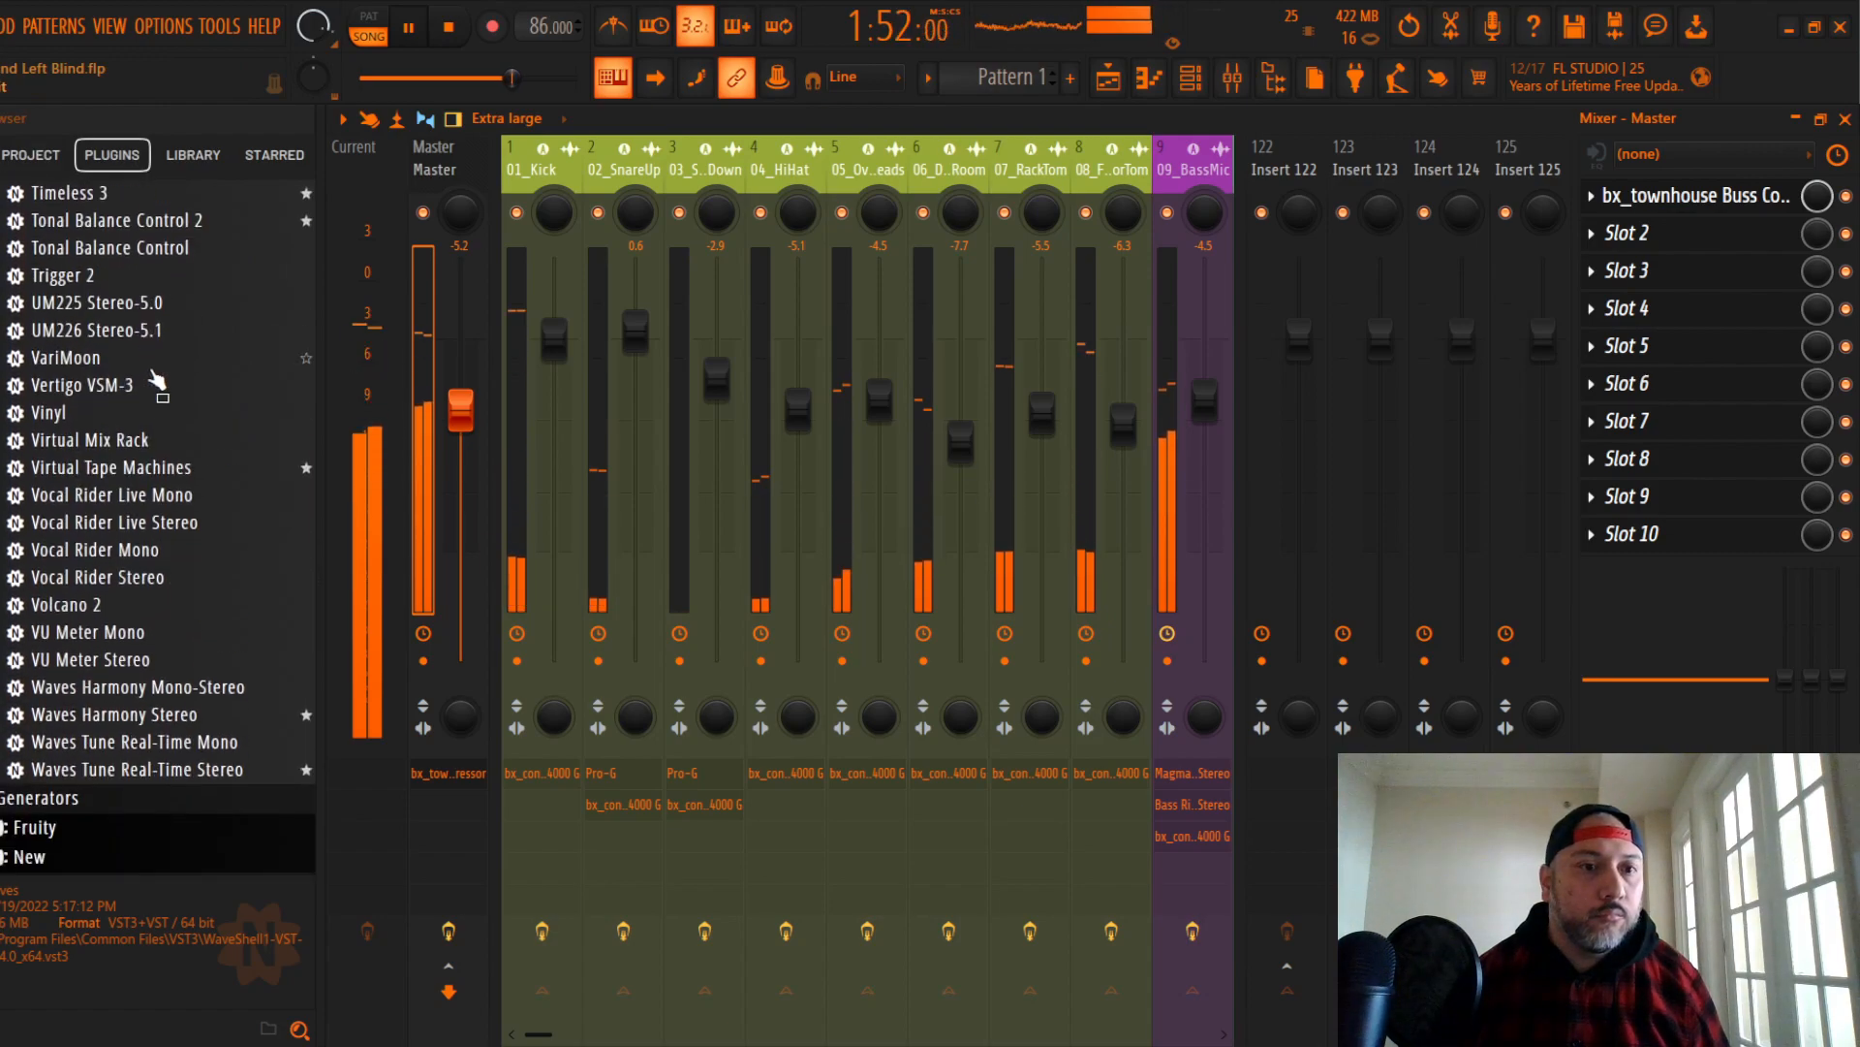
key("space")
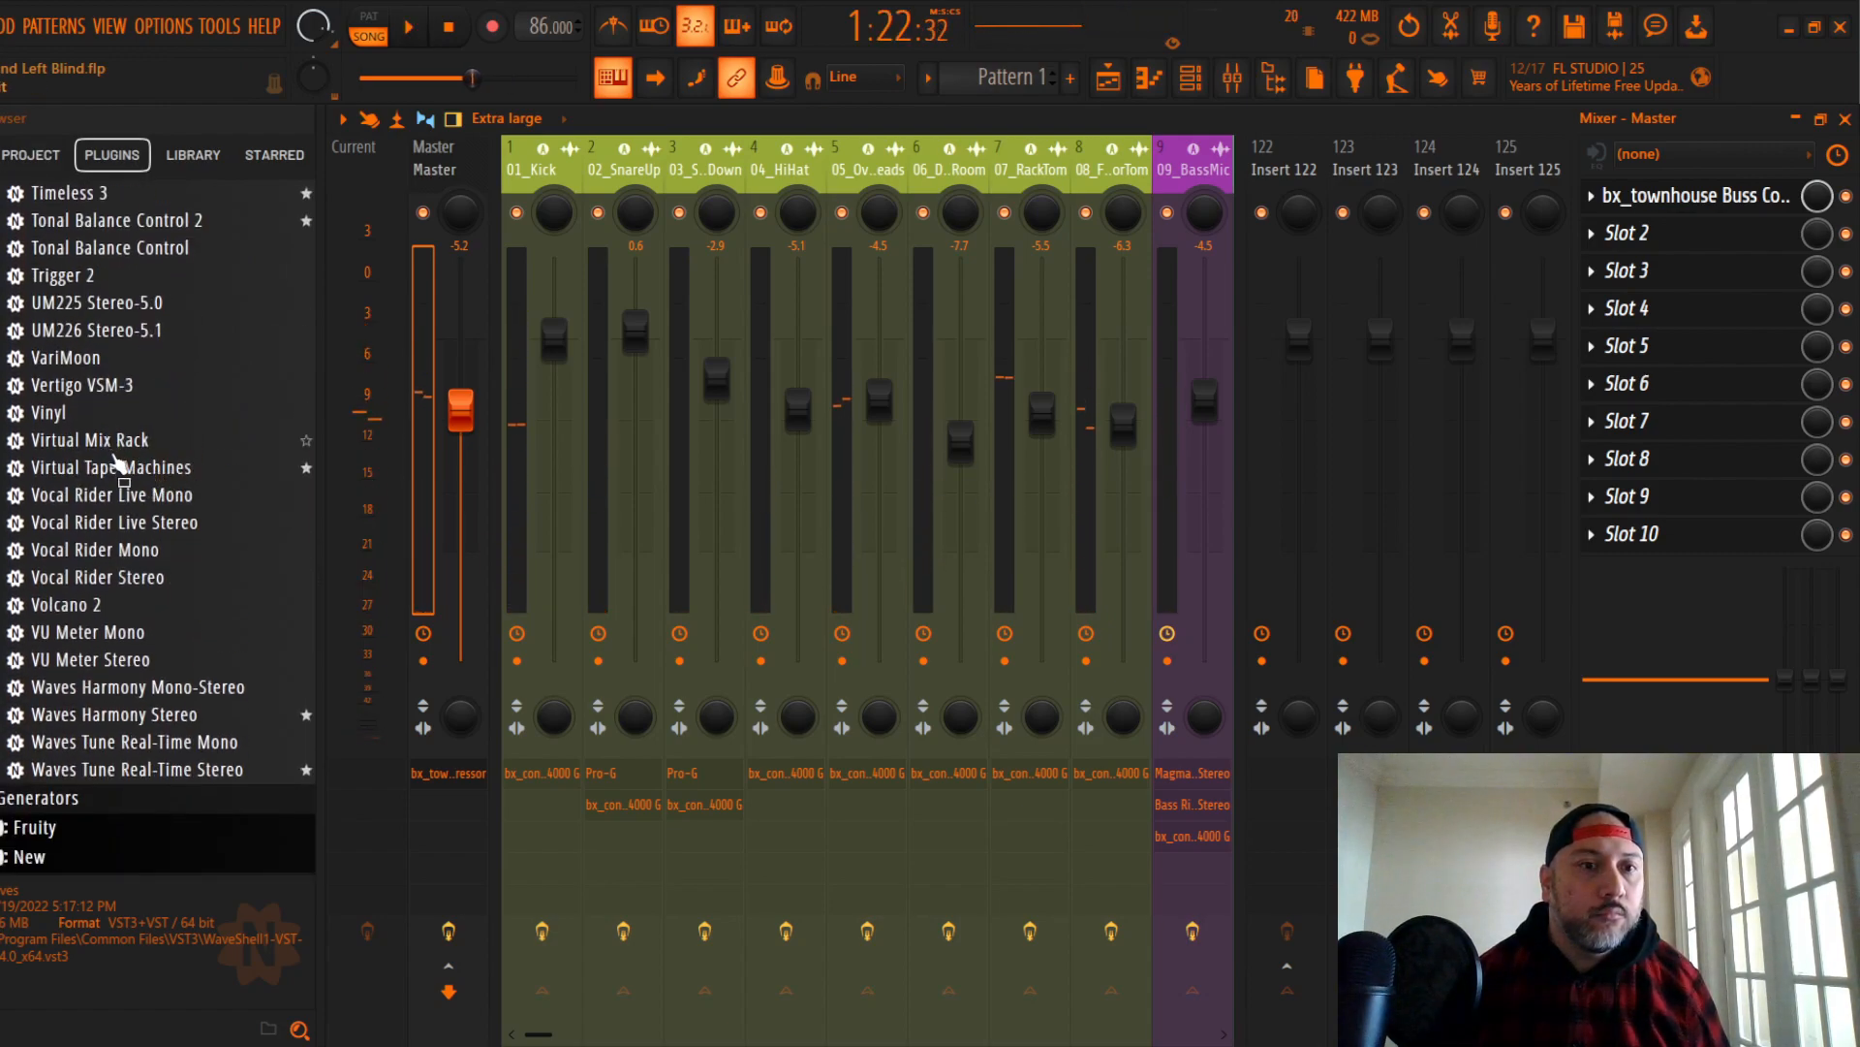
left_click_drag(116, 470, 1594, 276)
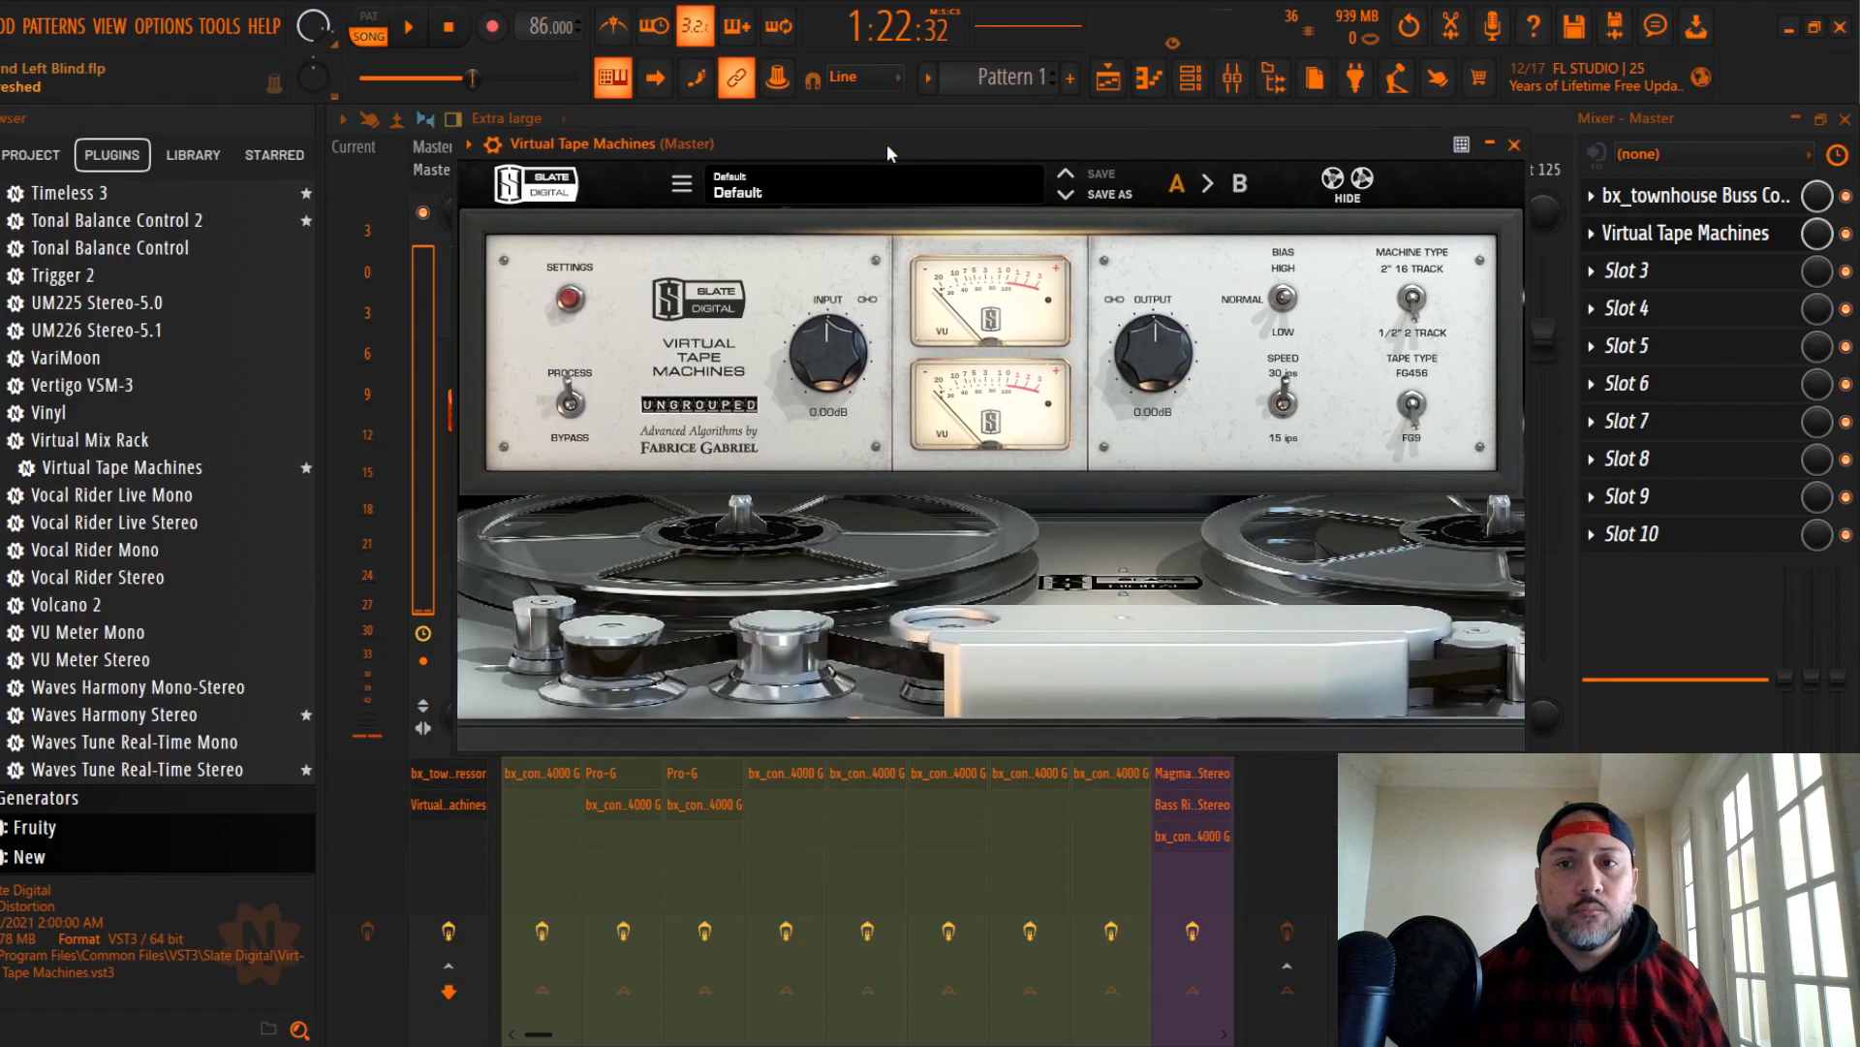
Step: During playback, lower the Virtual Tape Machines input to -8.64 dB with the output compensating by +8.64 dB
key("space")
left_click_drag(835, 347, 835, 426)
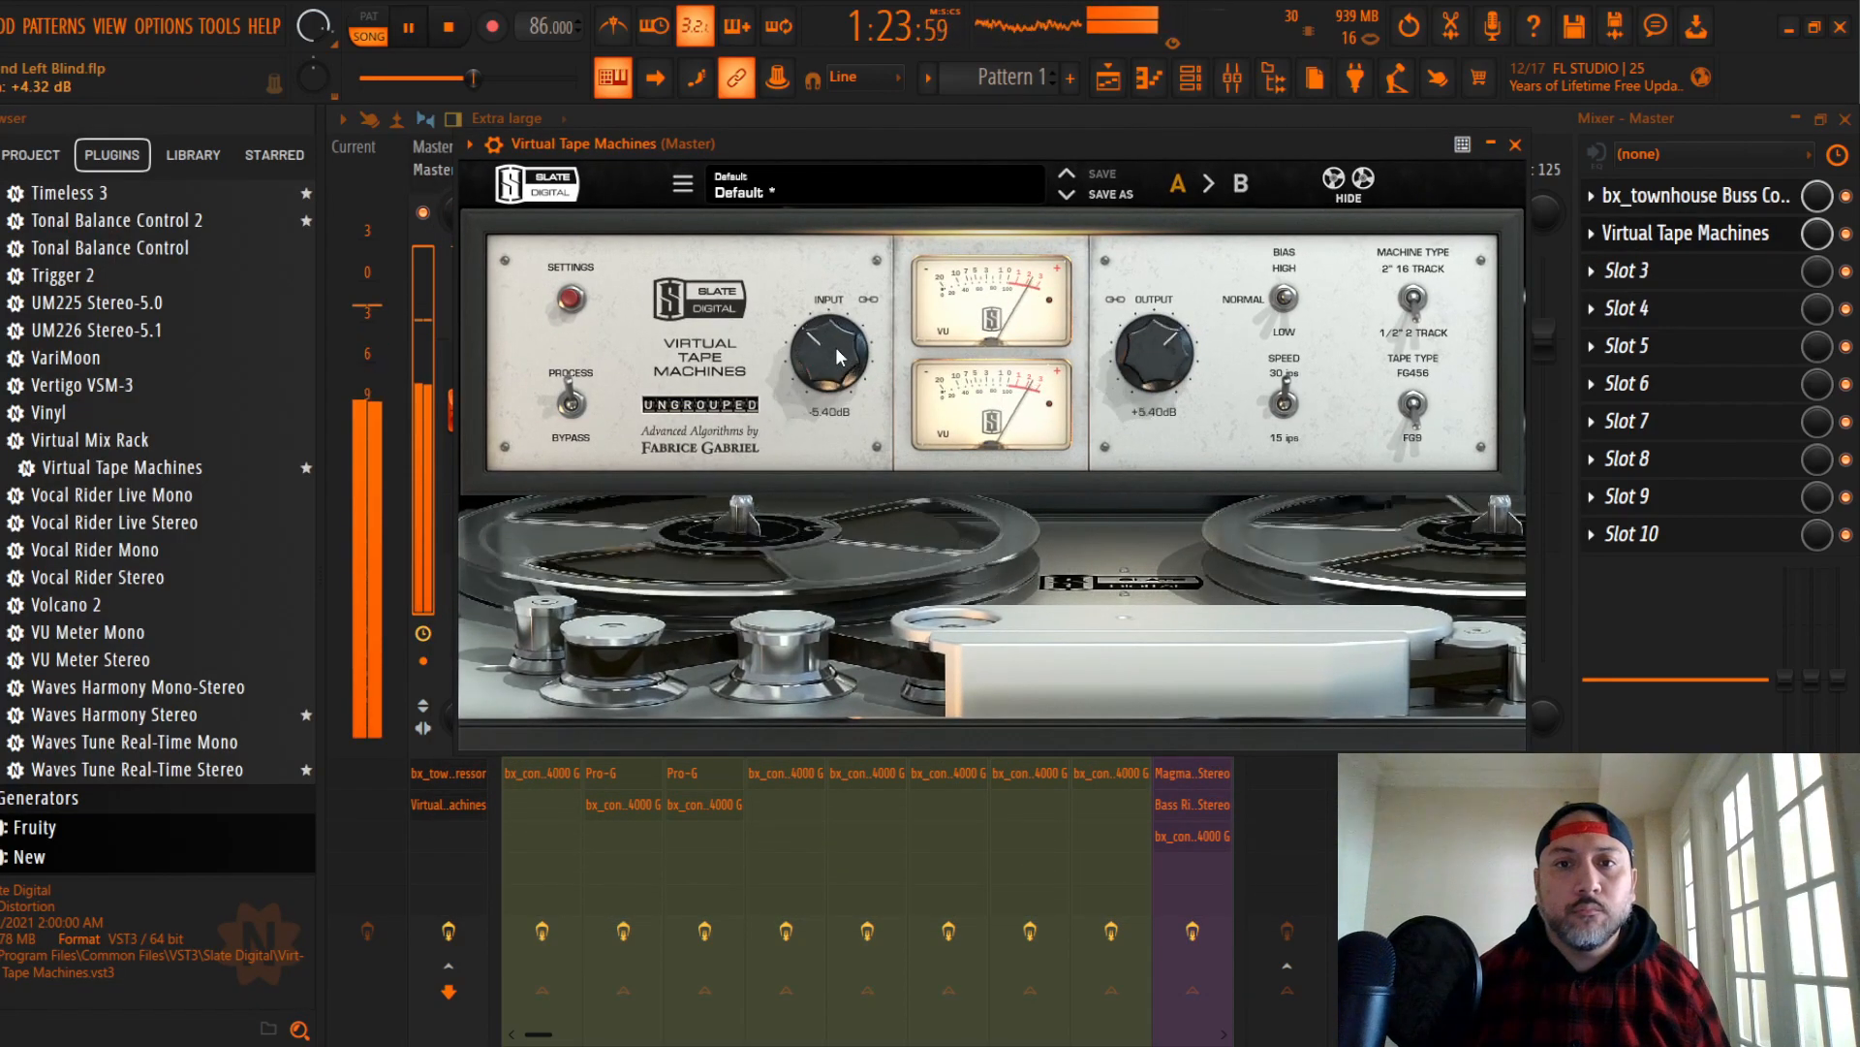
scroll(836, 347, "up", 1)
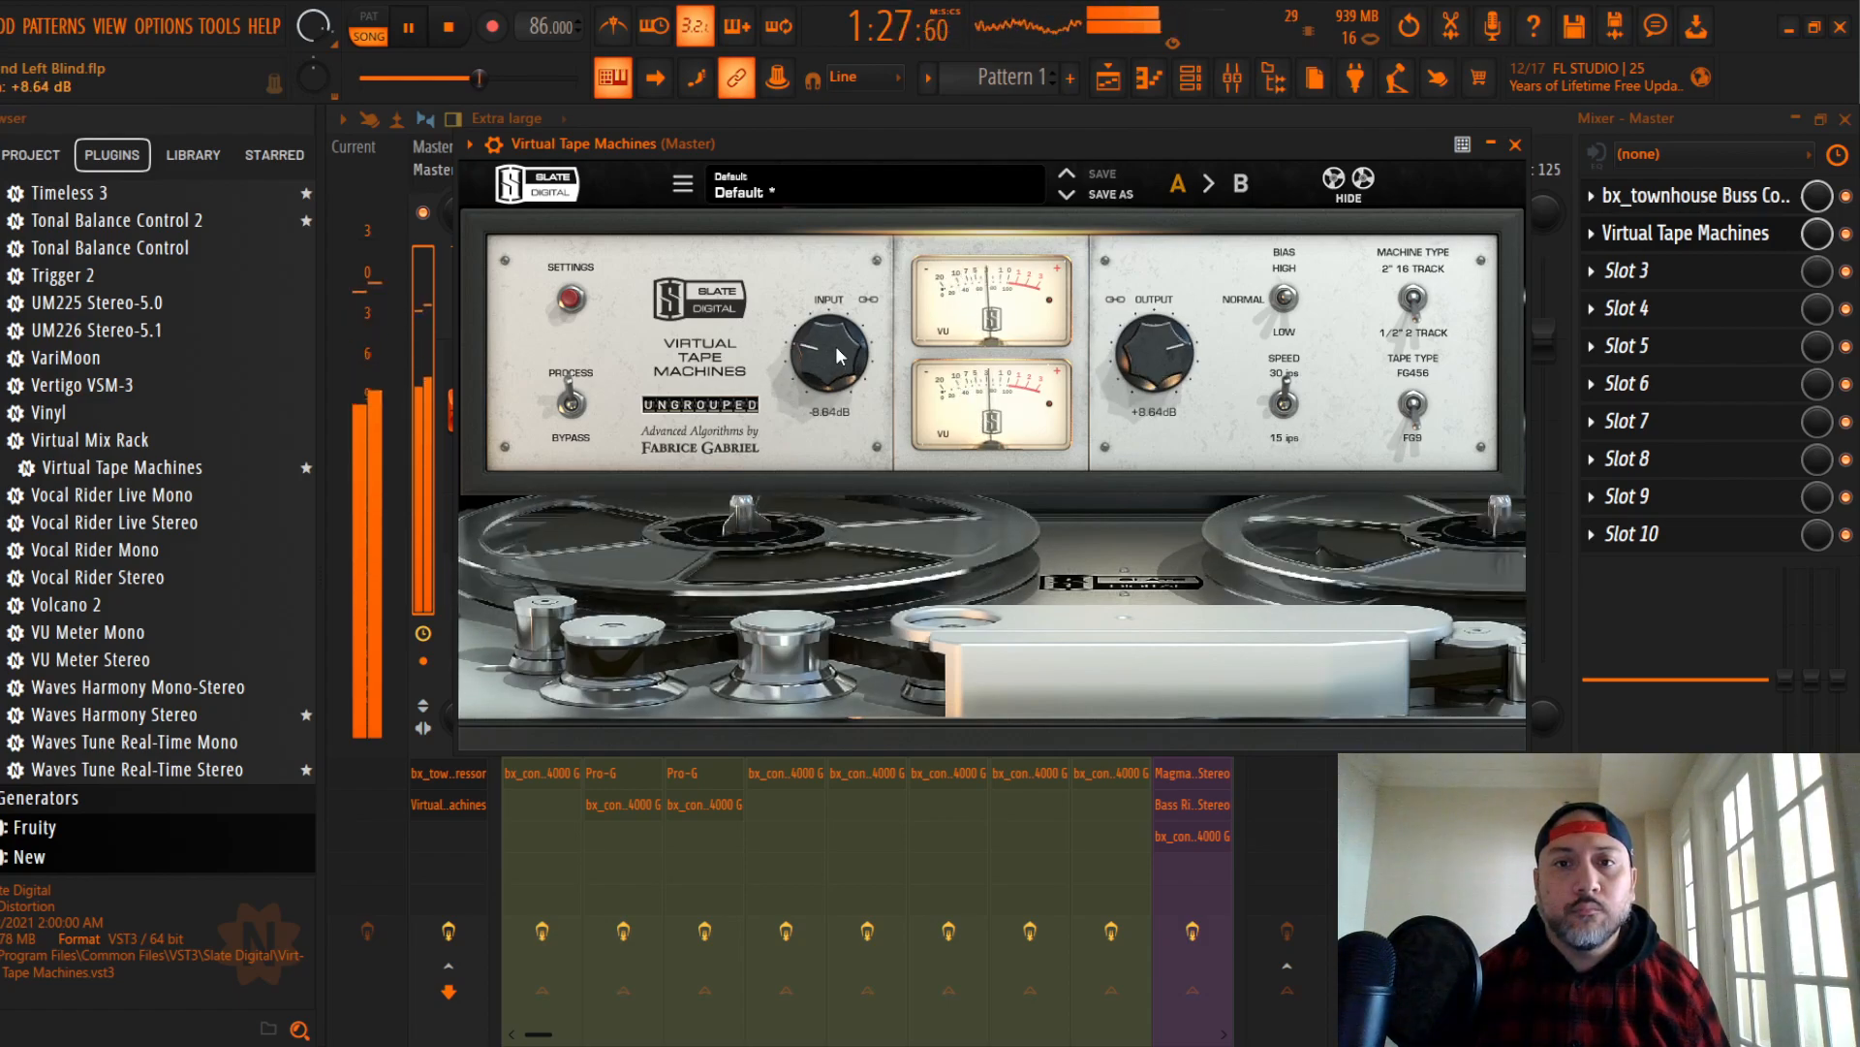
left_click(1517, 145)
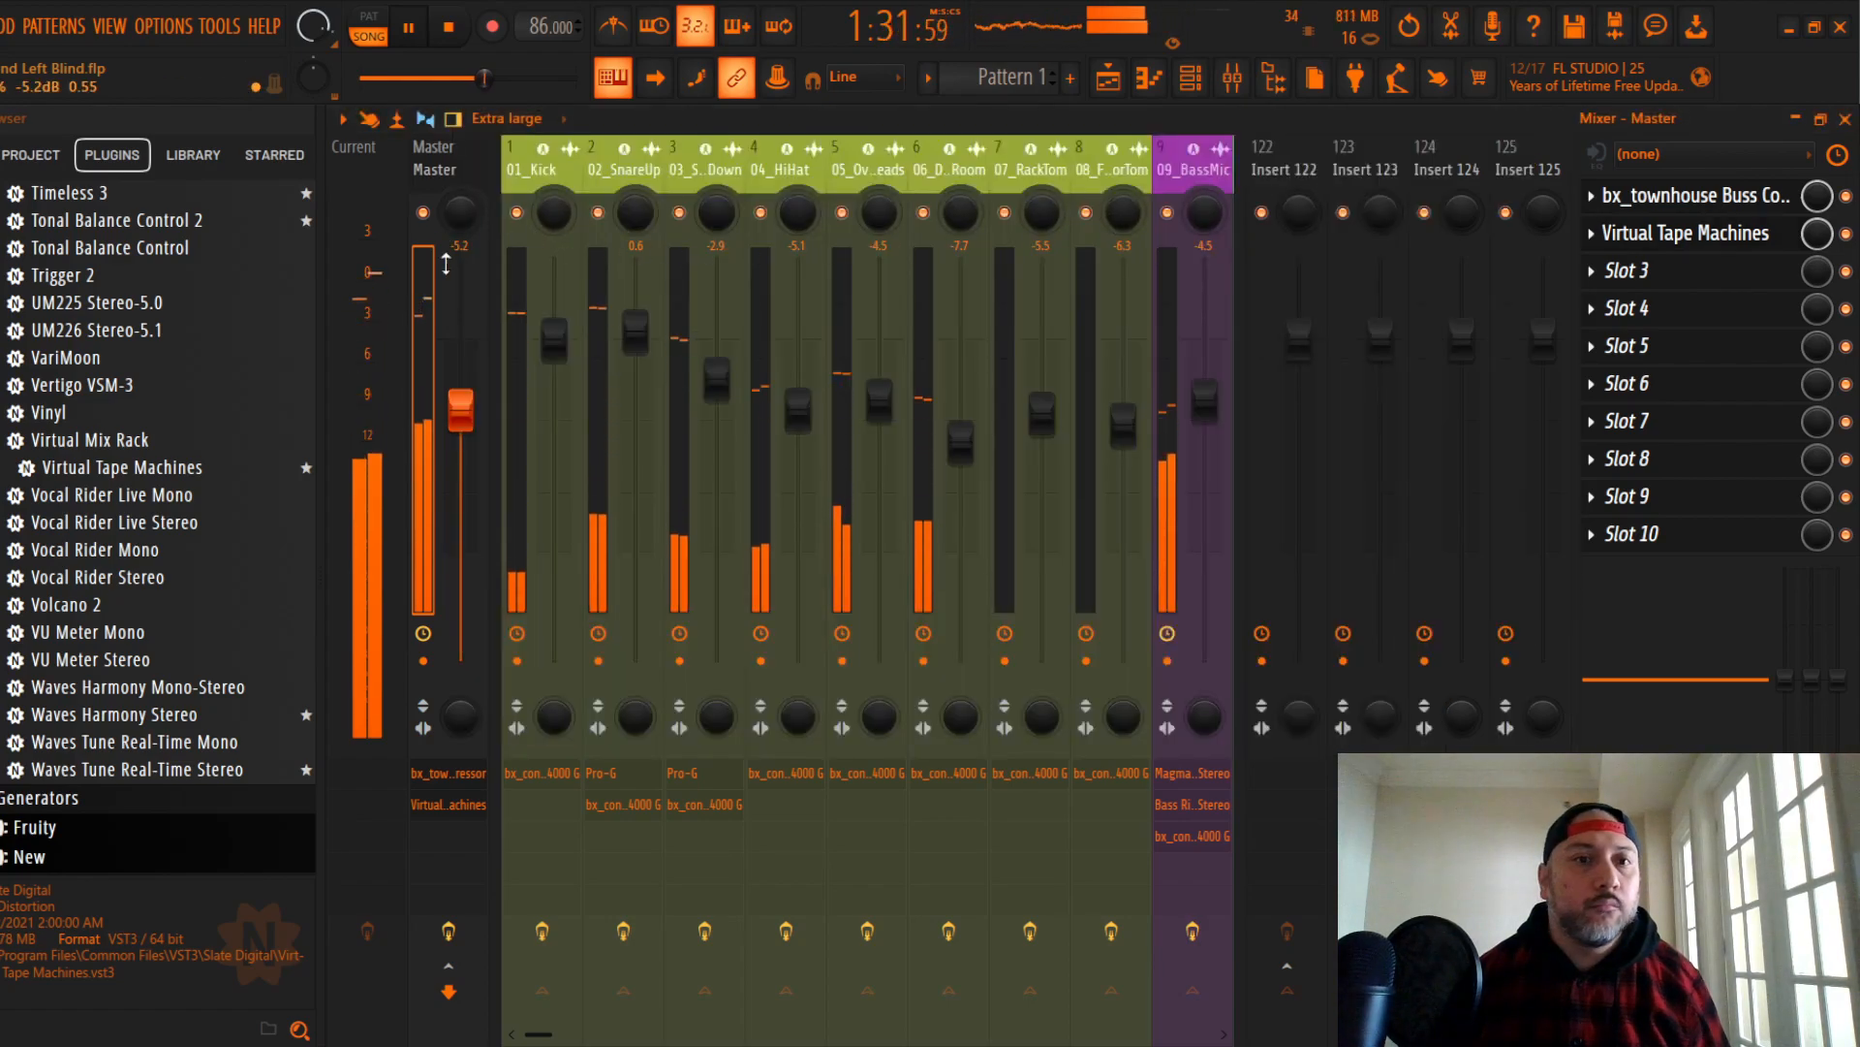
Step: Lower the Master fader to -6.9 dB and save the project
left_click_drag(471, 427, 471, 444)
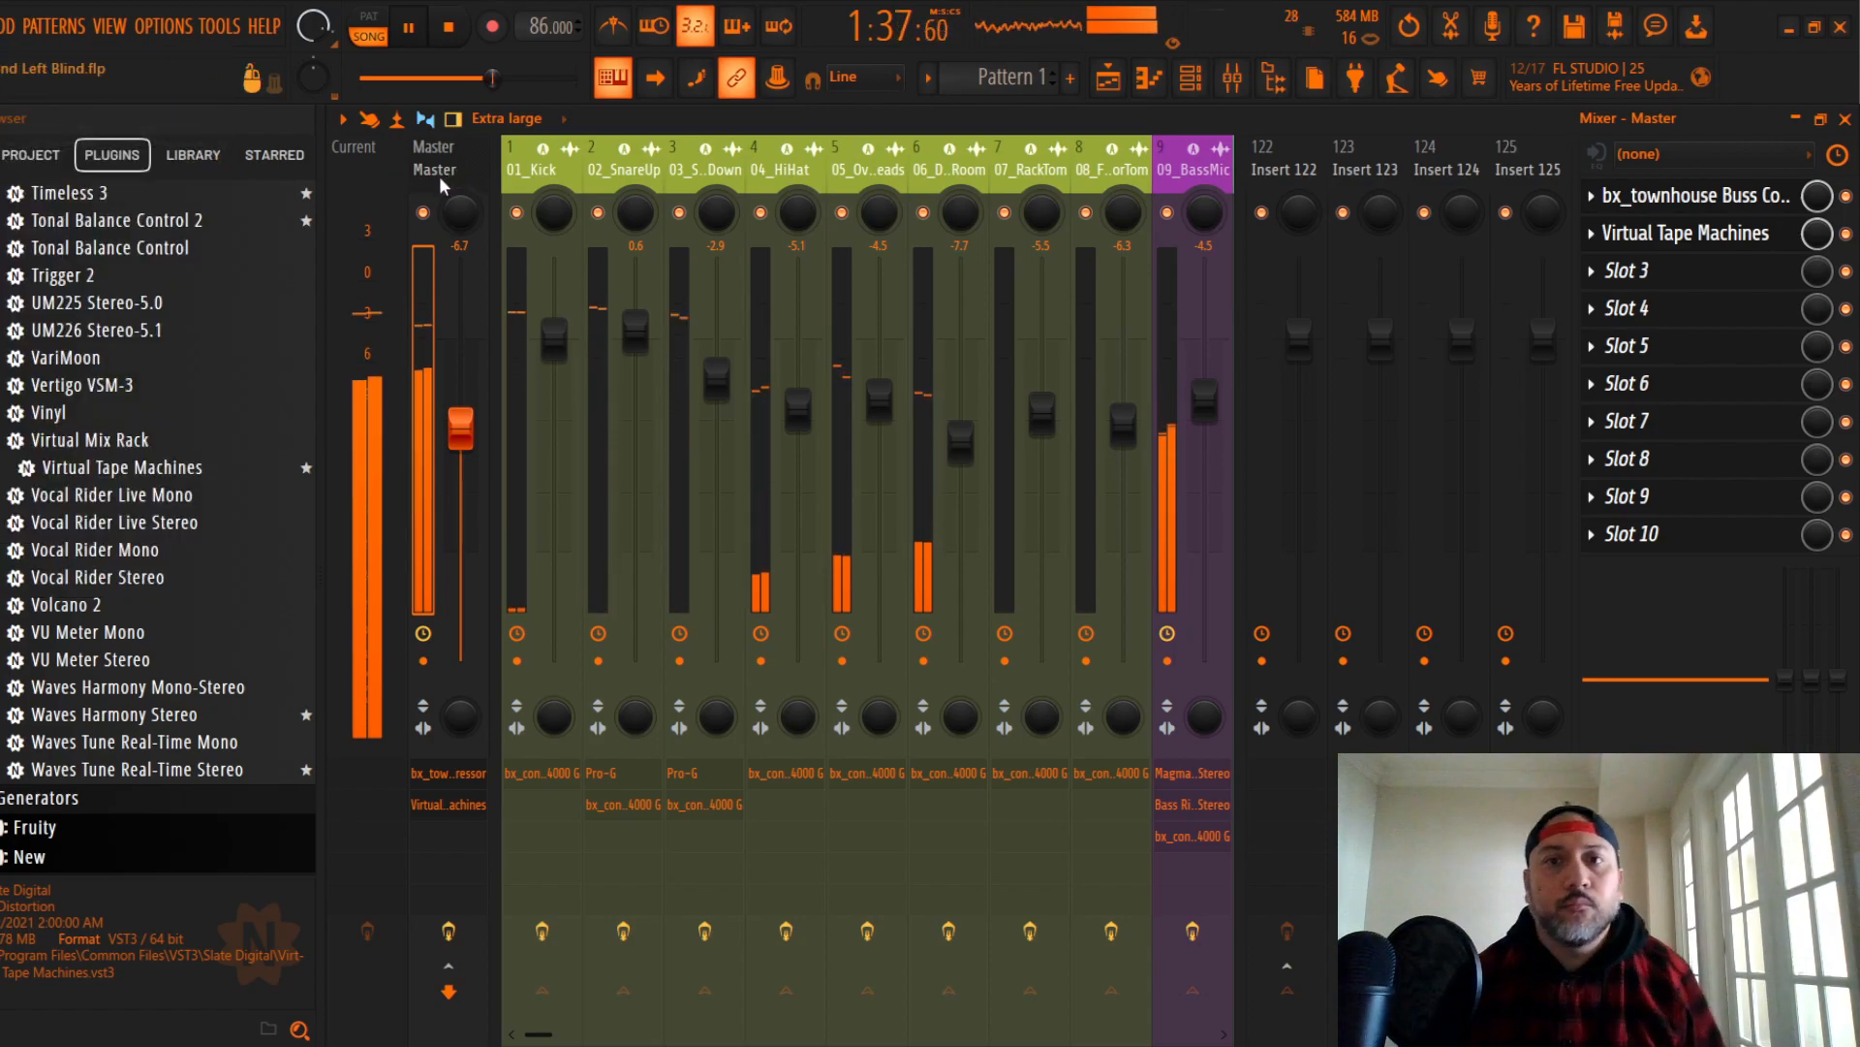
left_click_drag(468, 436, 468, 440)
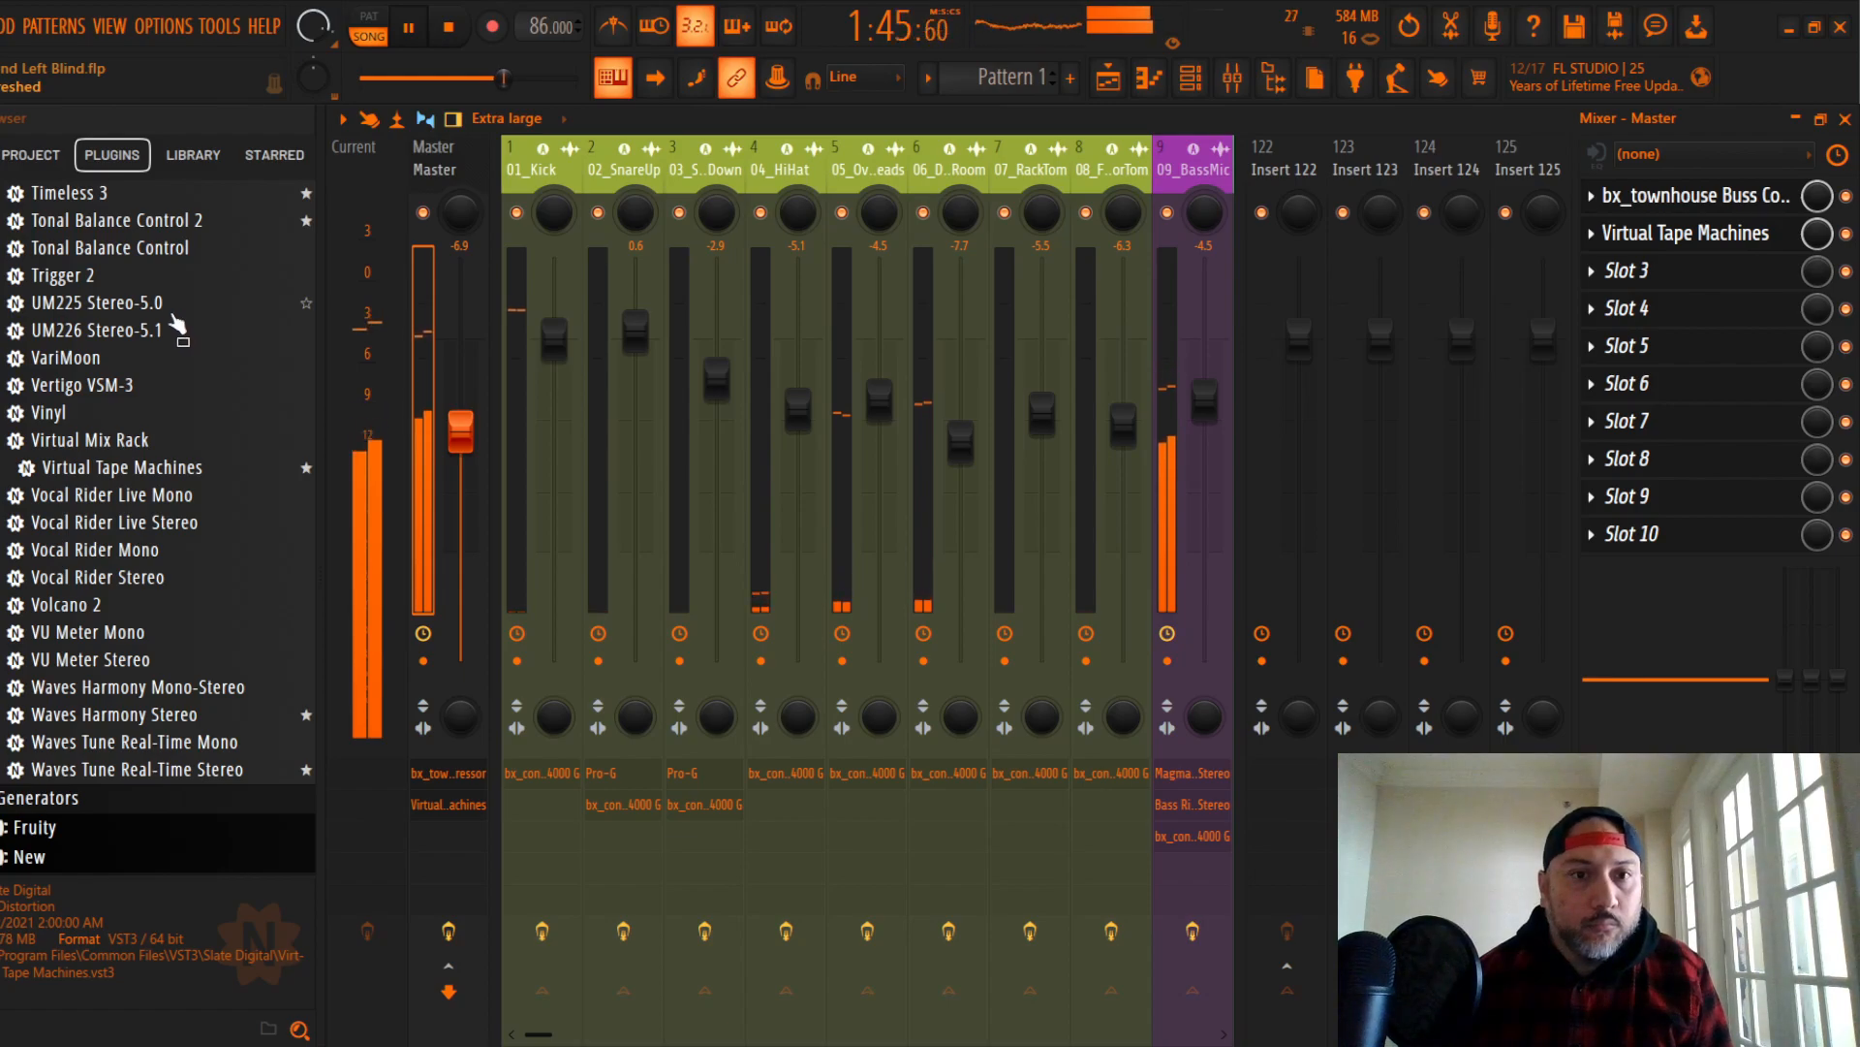
scroll(176, 325, "up", 20)
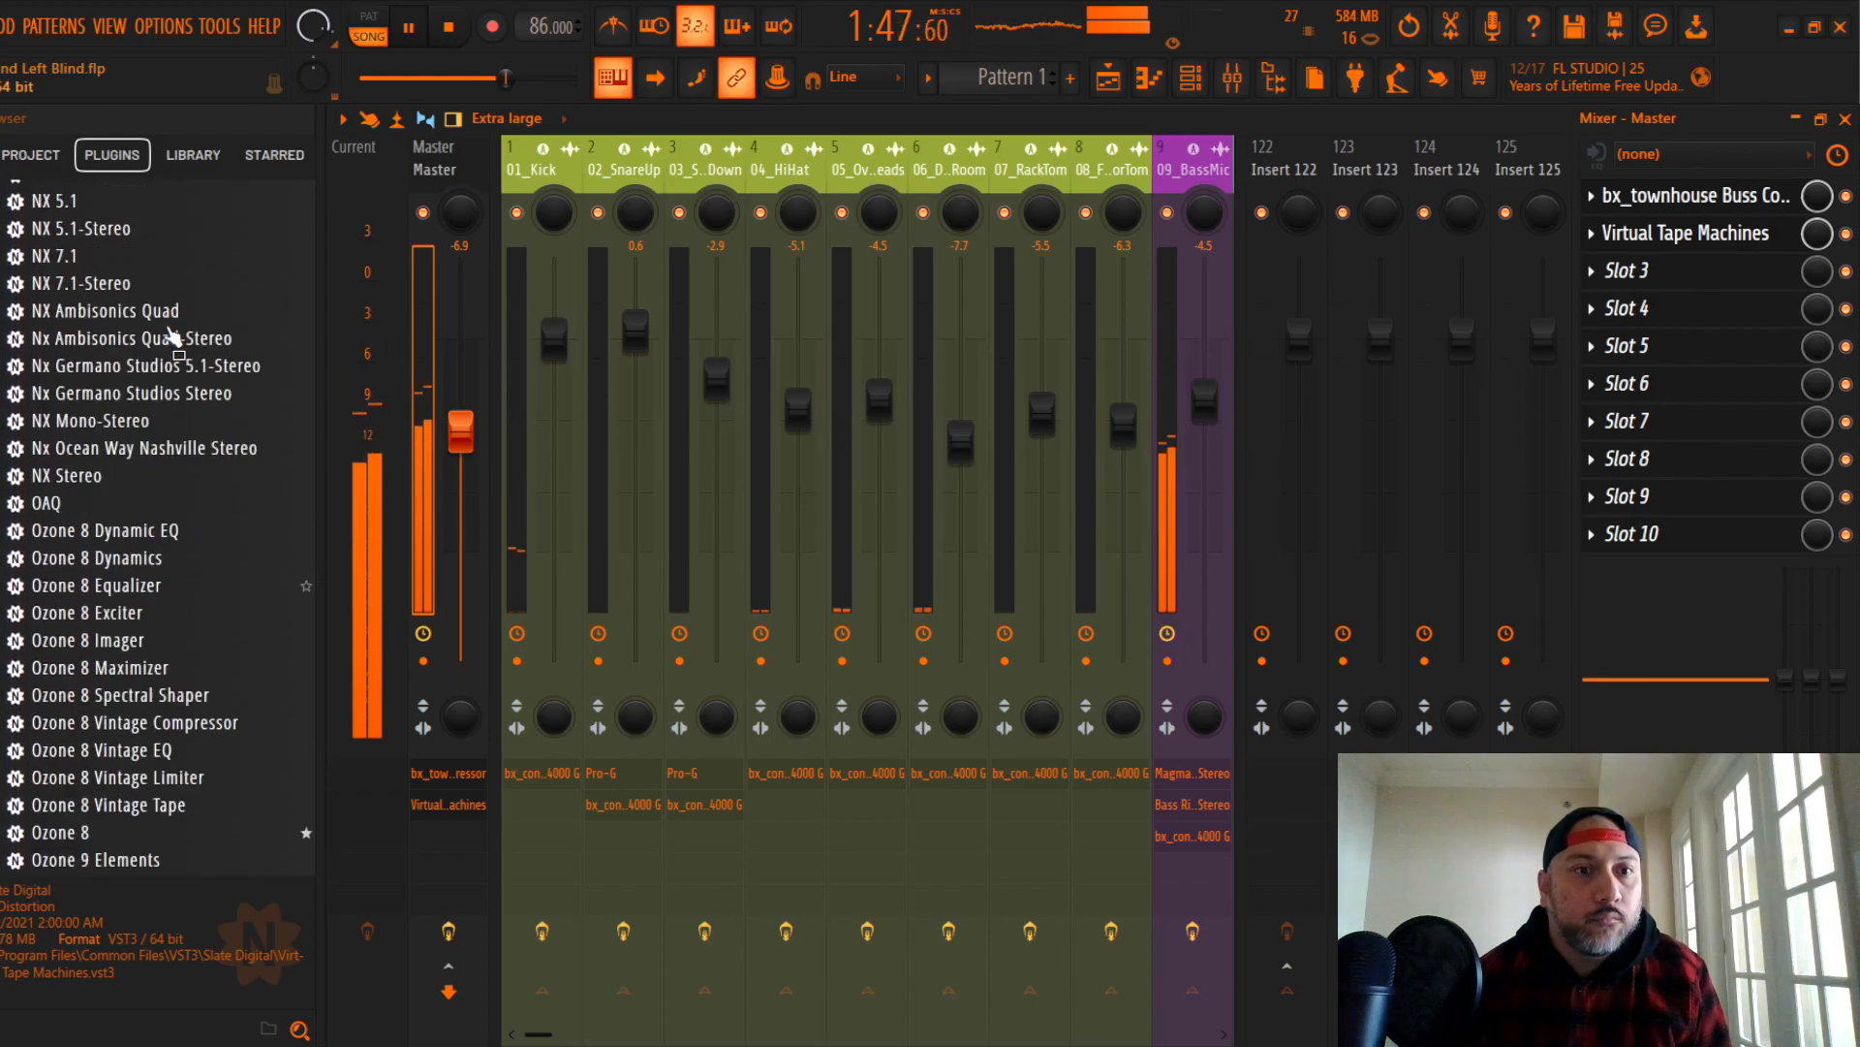
scroll(173, 335, "up", 20)
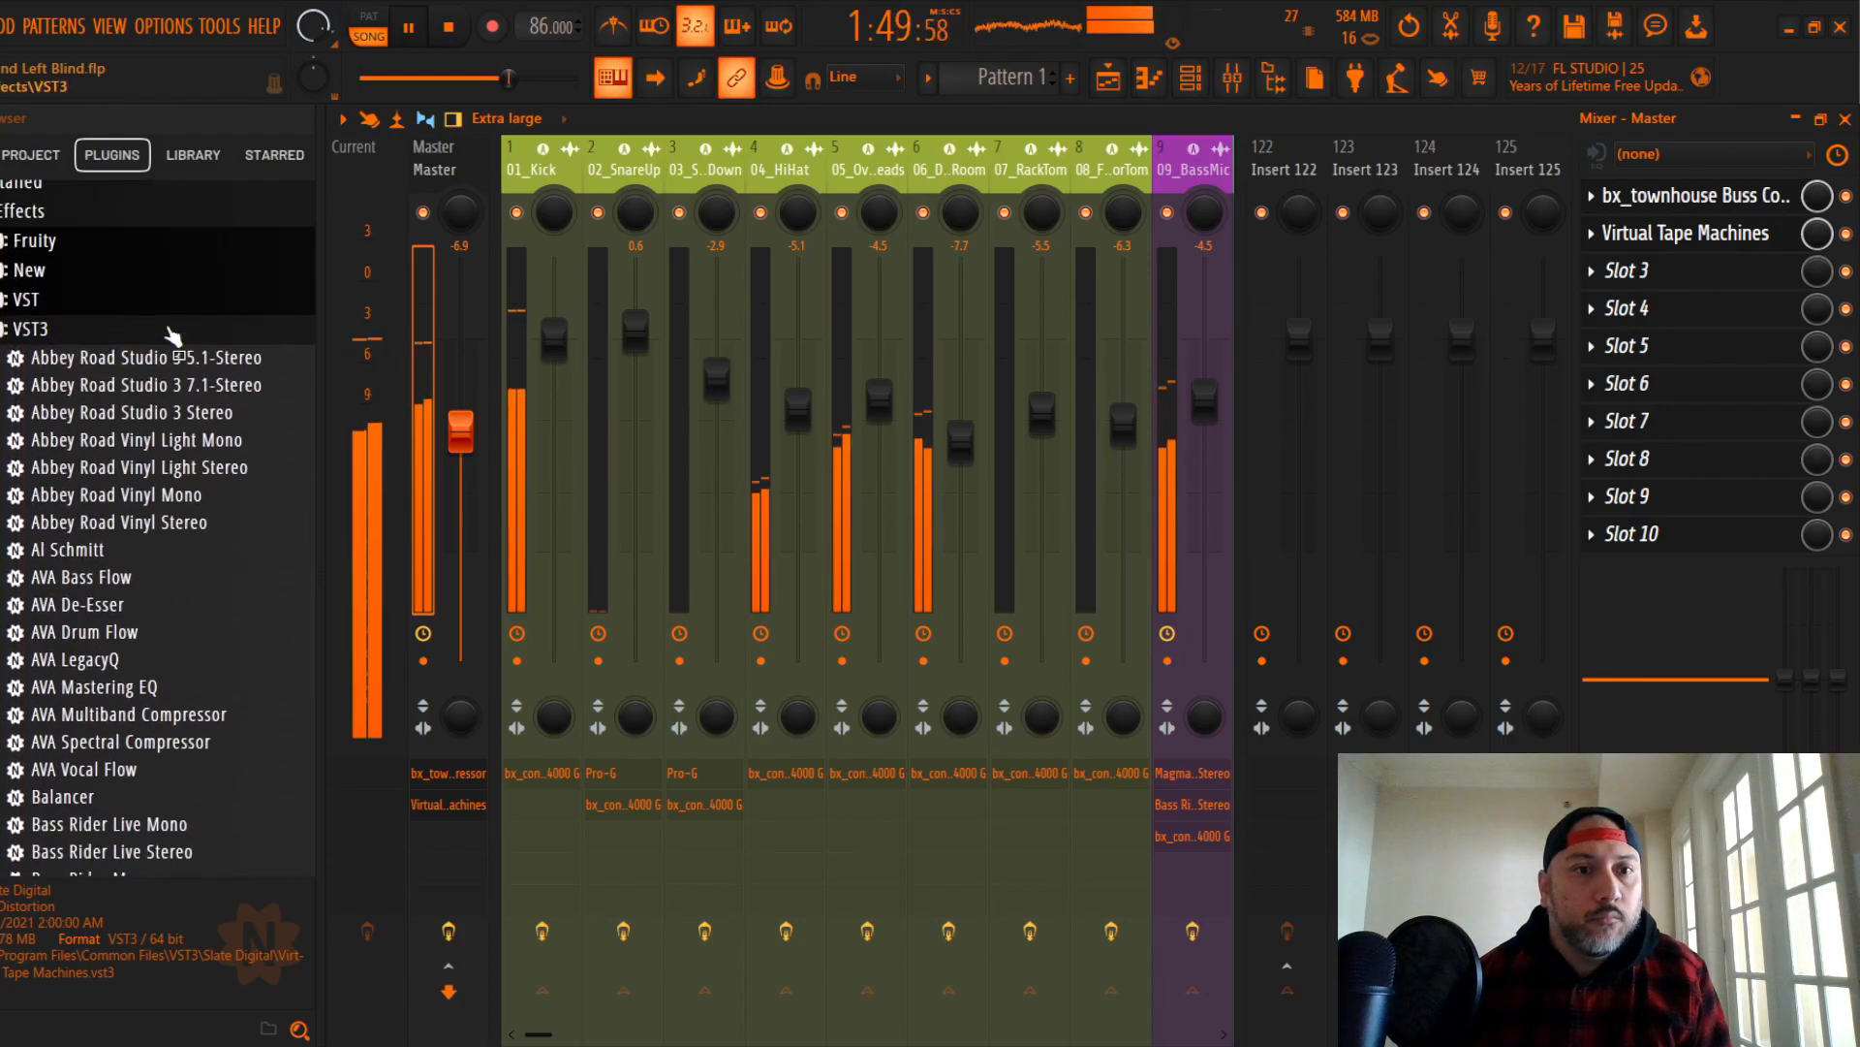
left_click(2, 27)
left_click(20, 134)
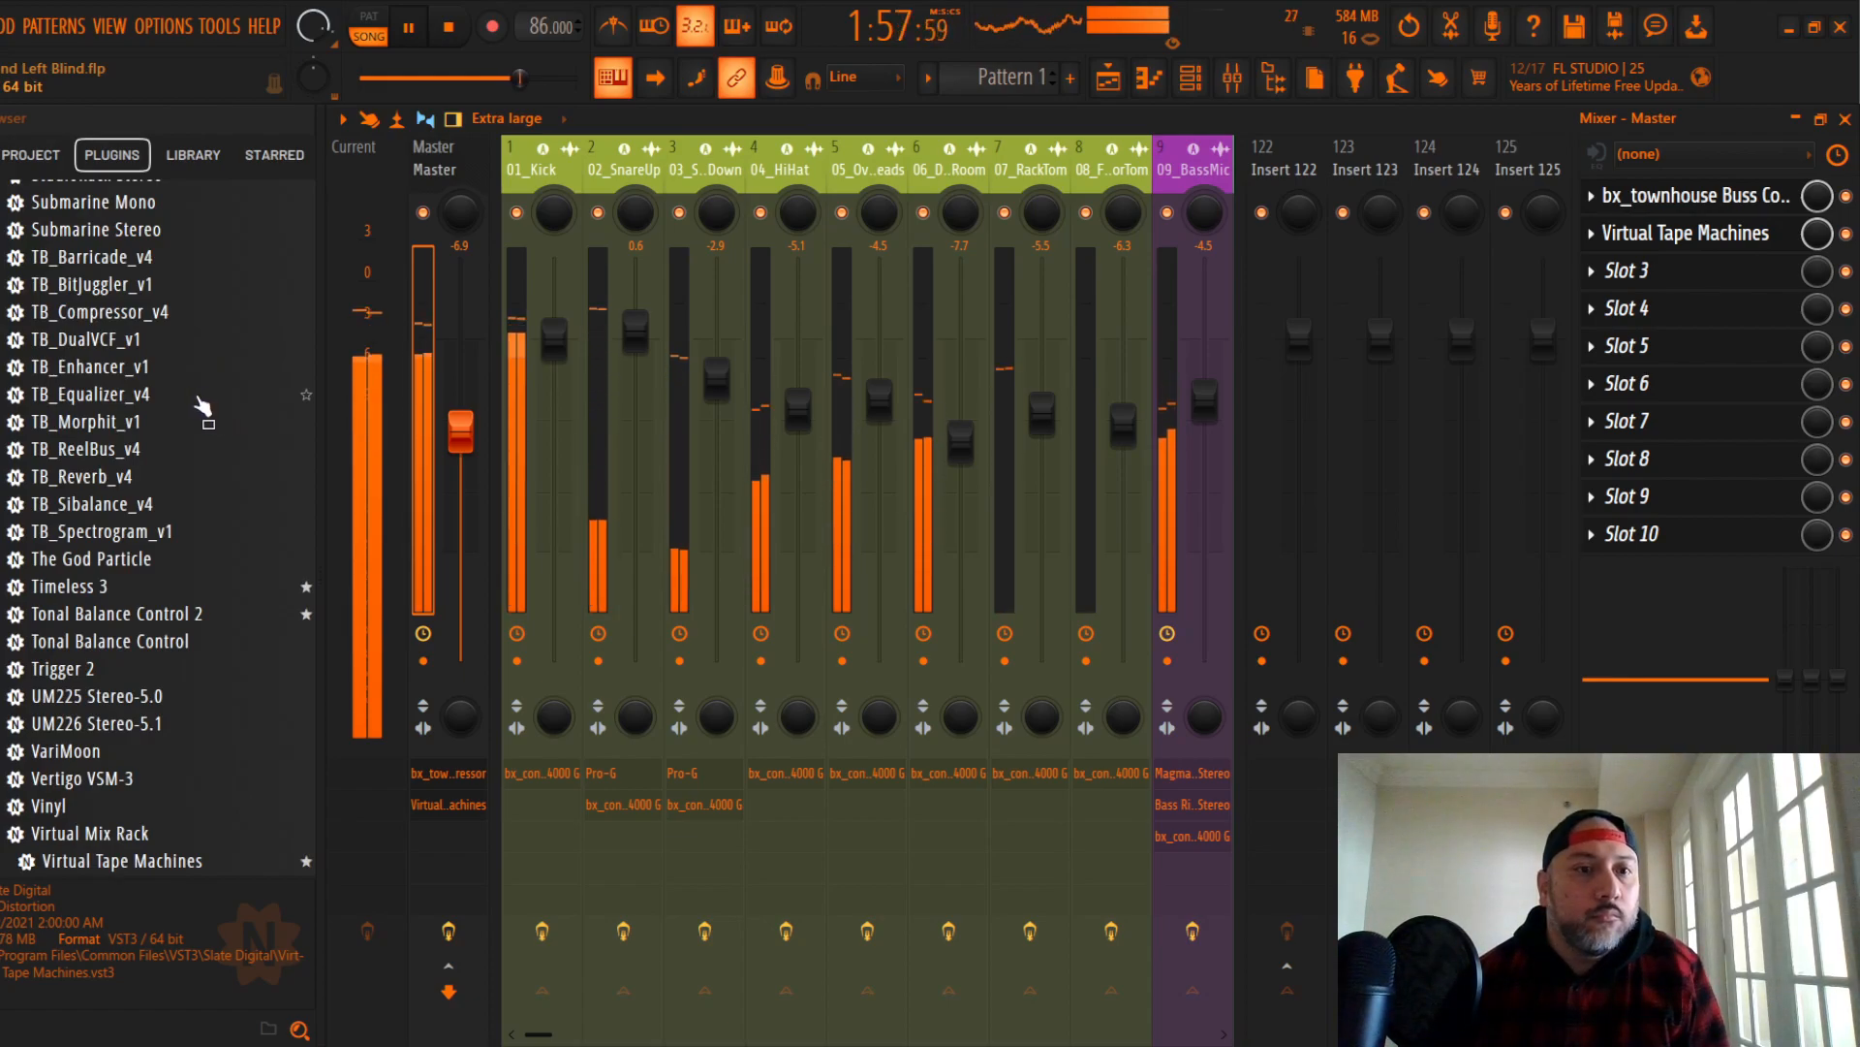
Step: Insert Abbey Road Vinyl Stereo in the third effect slot of the Master track
scroll(201, 403, "down", 2)
scroll(197, 401, "up", 15)
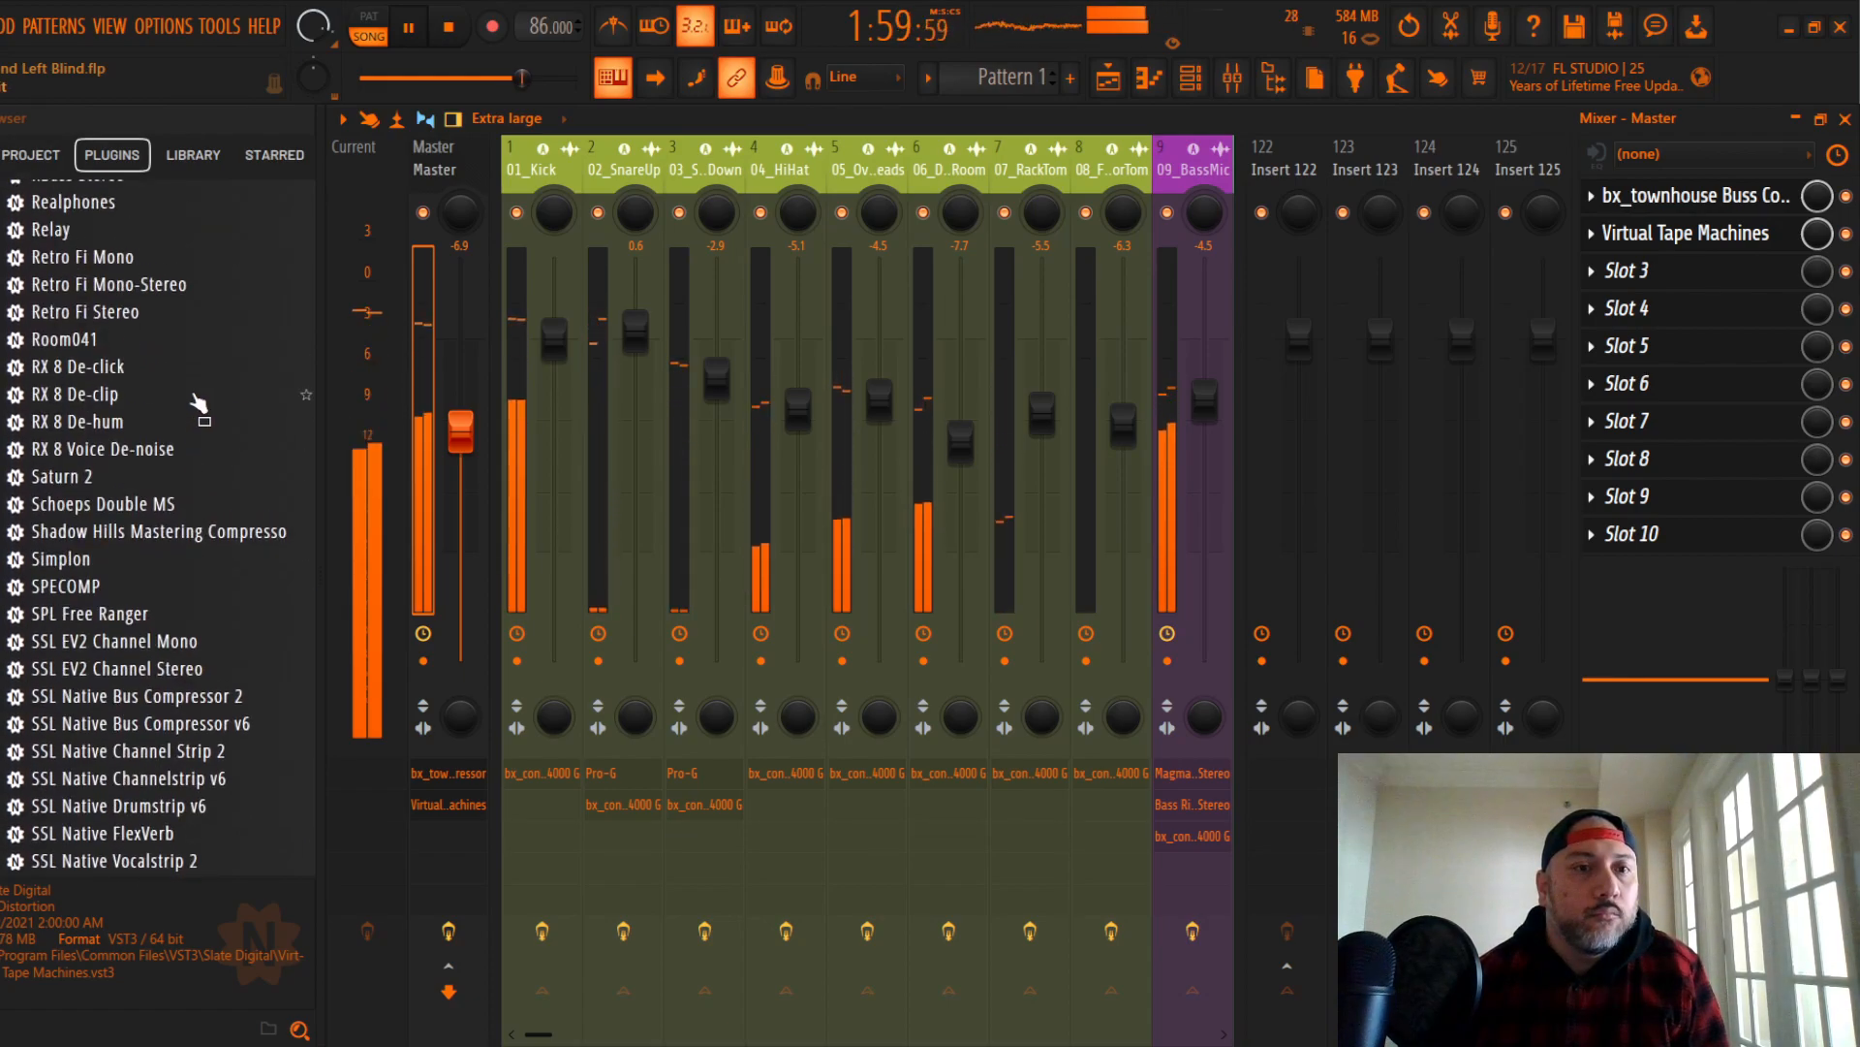
scroll(197, 400, "up", 20)
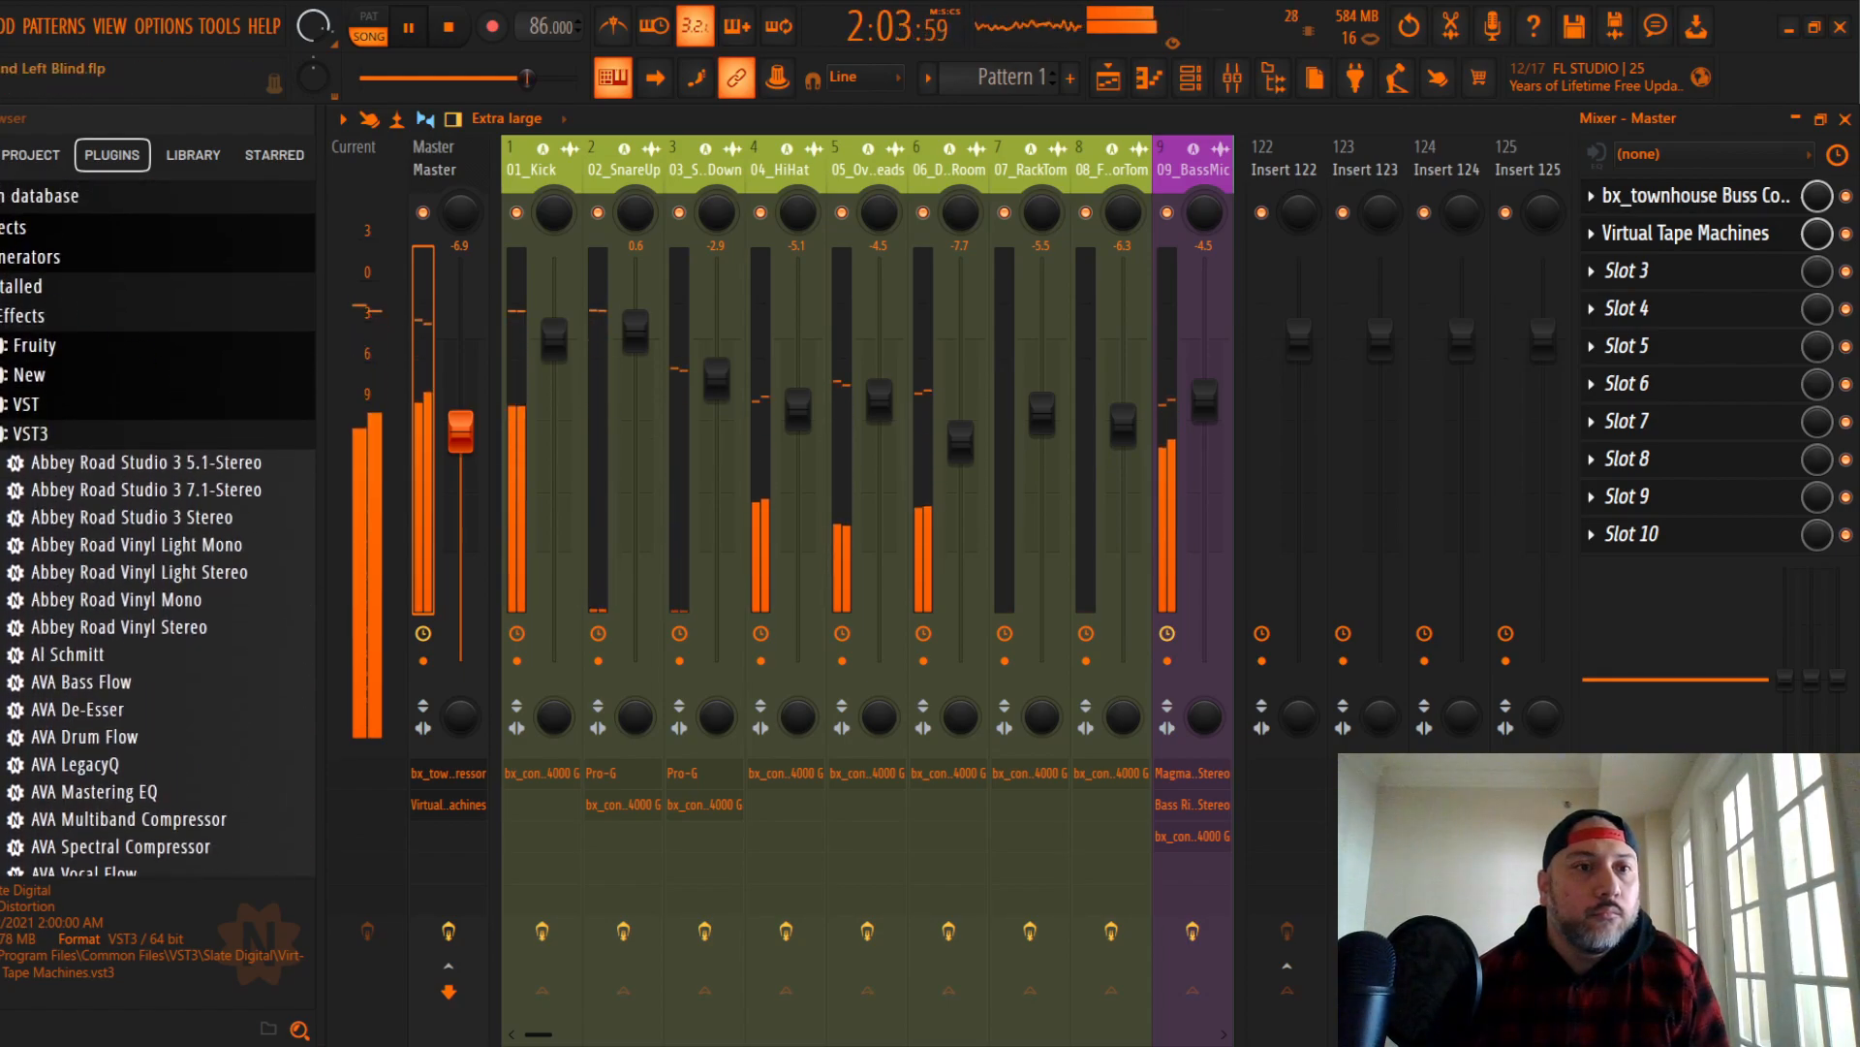
left_click(175, 417)
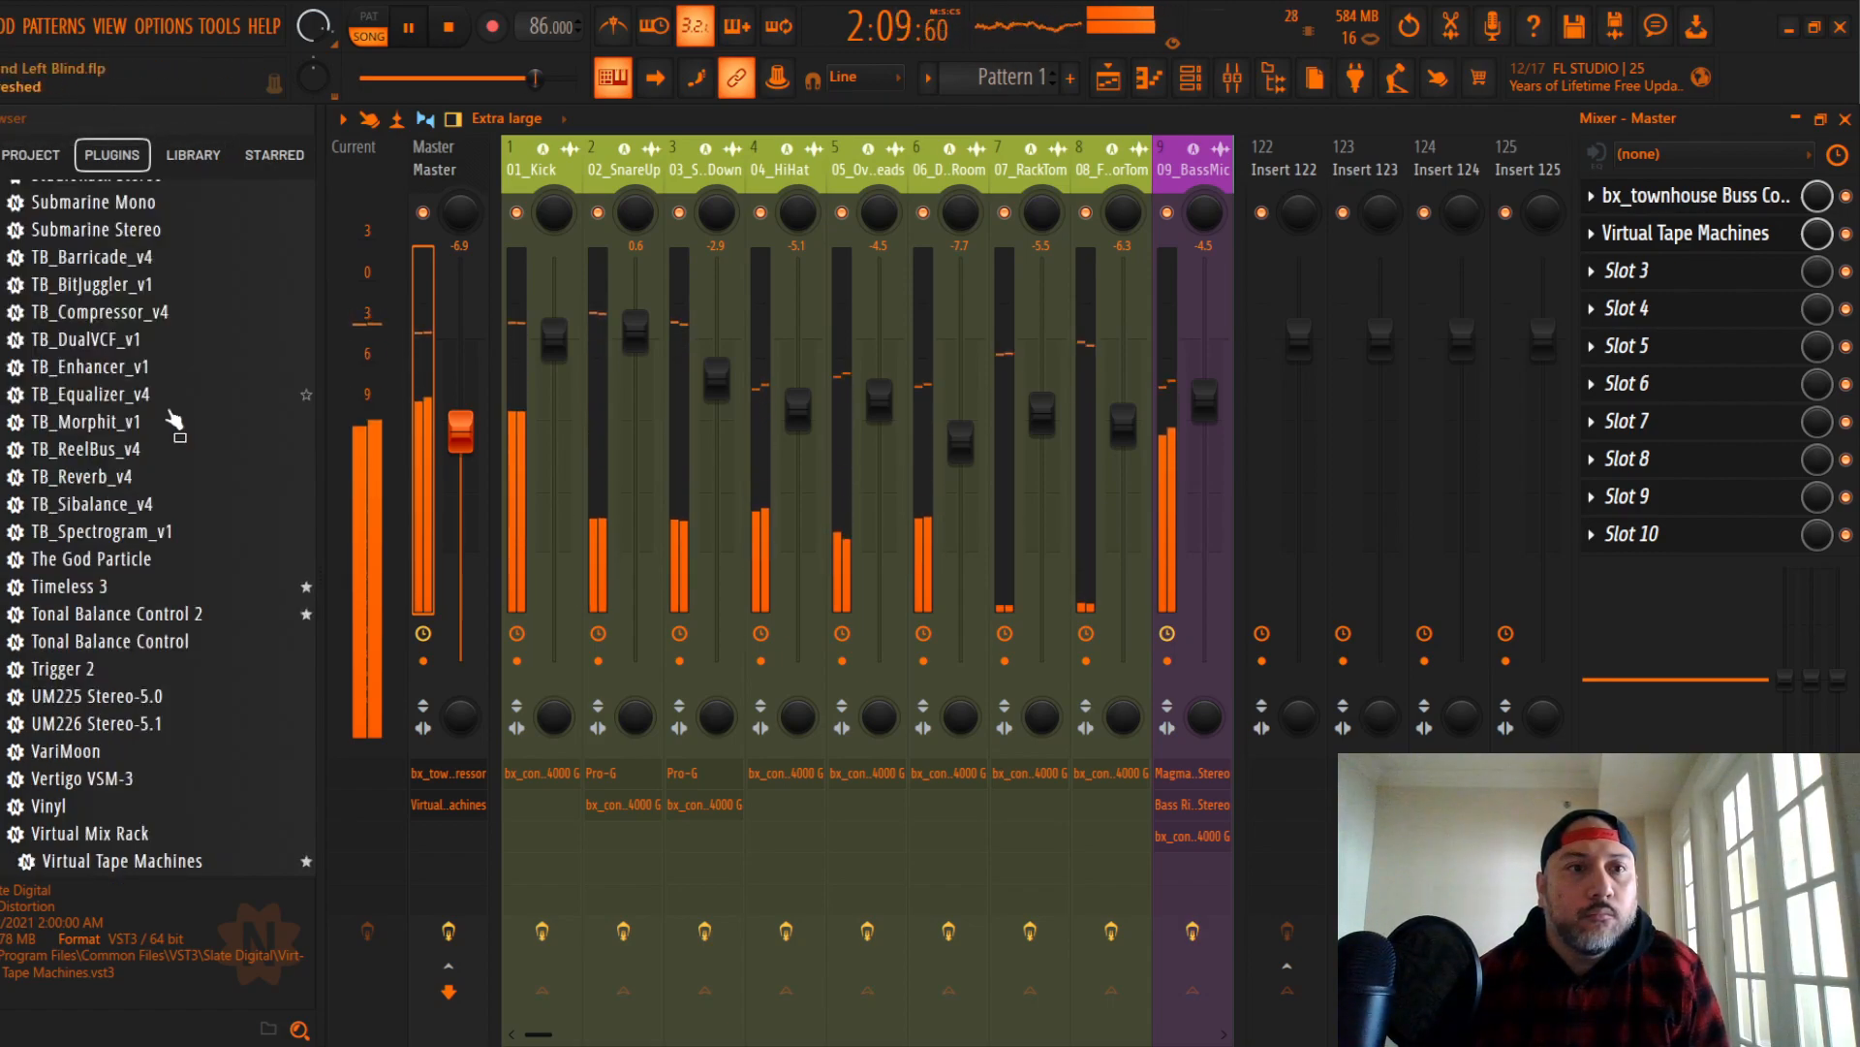
scroll(175, 416, "up", 15)
scroll(176, 416, "up", 20)
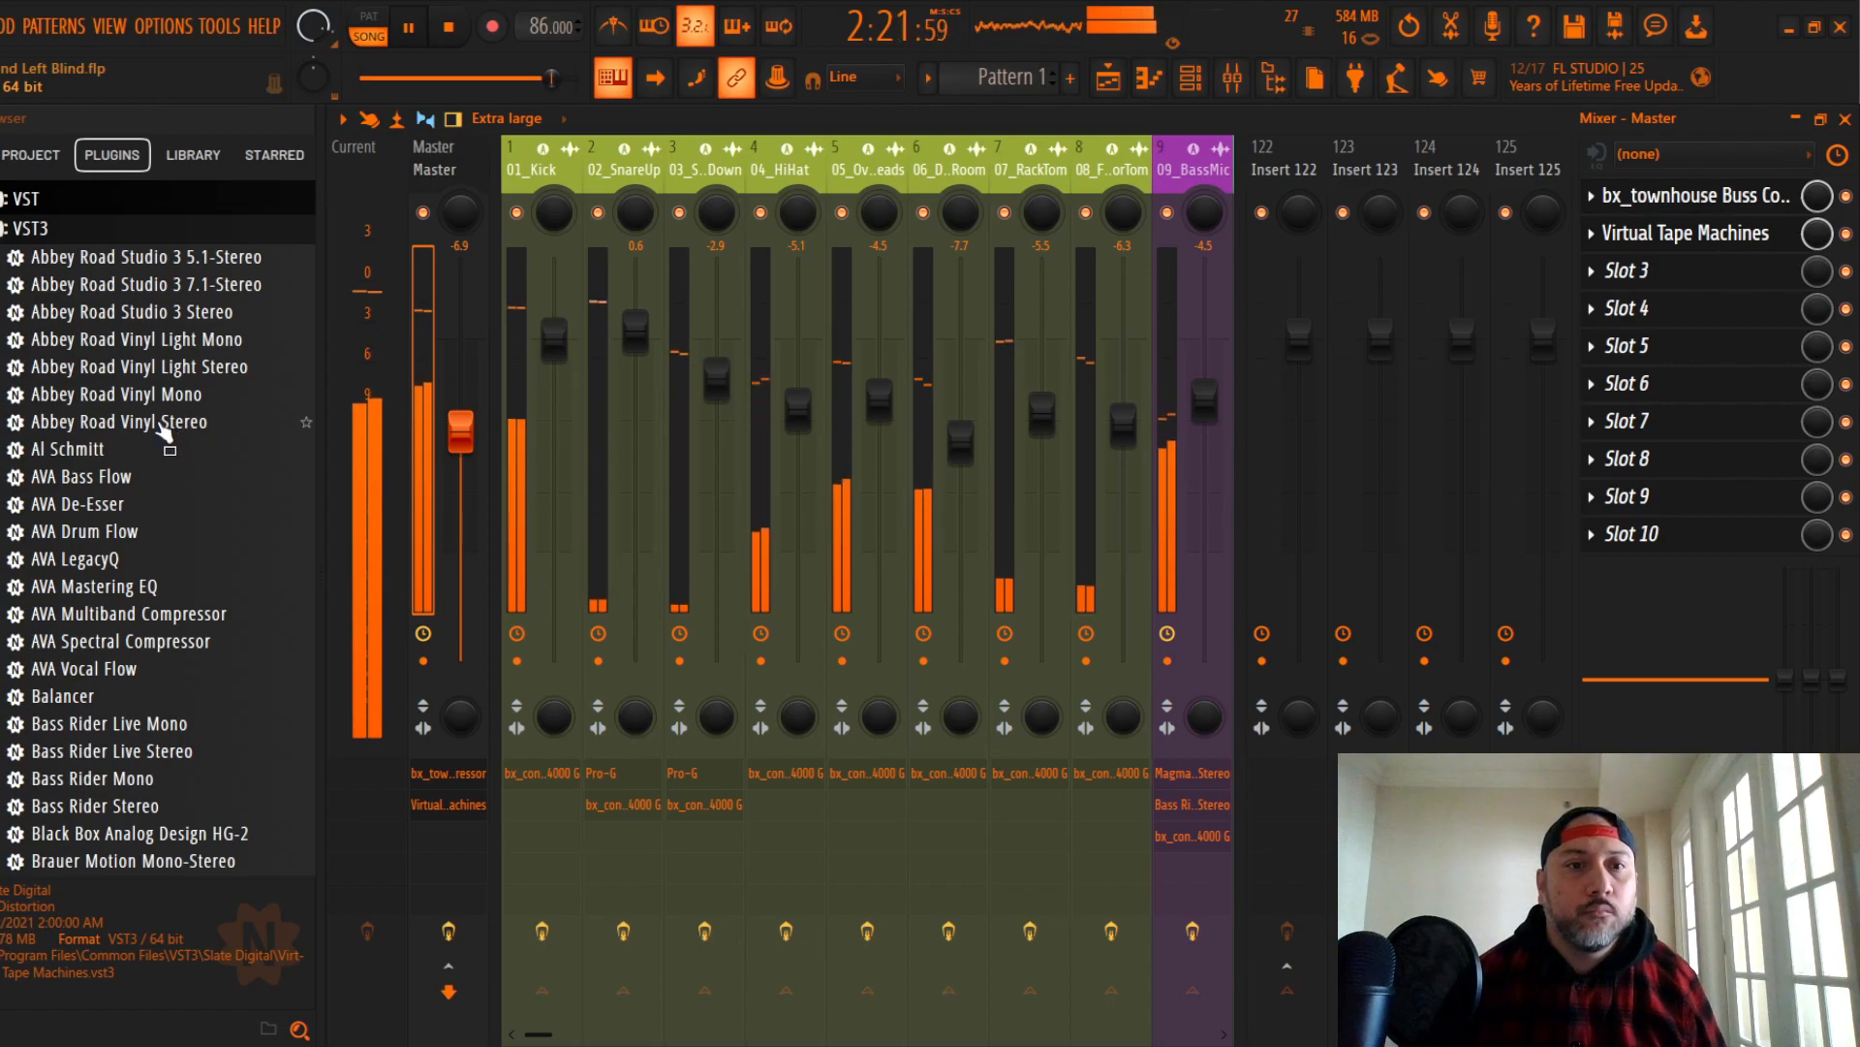
key("space")
left_click_drag(155, 431, 1663, 281)
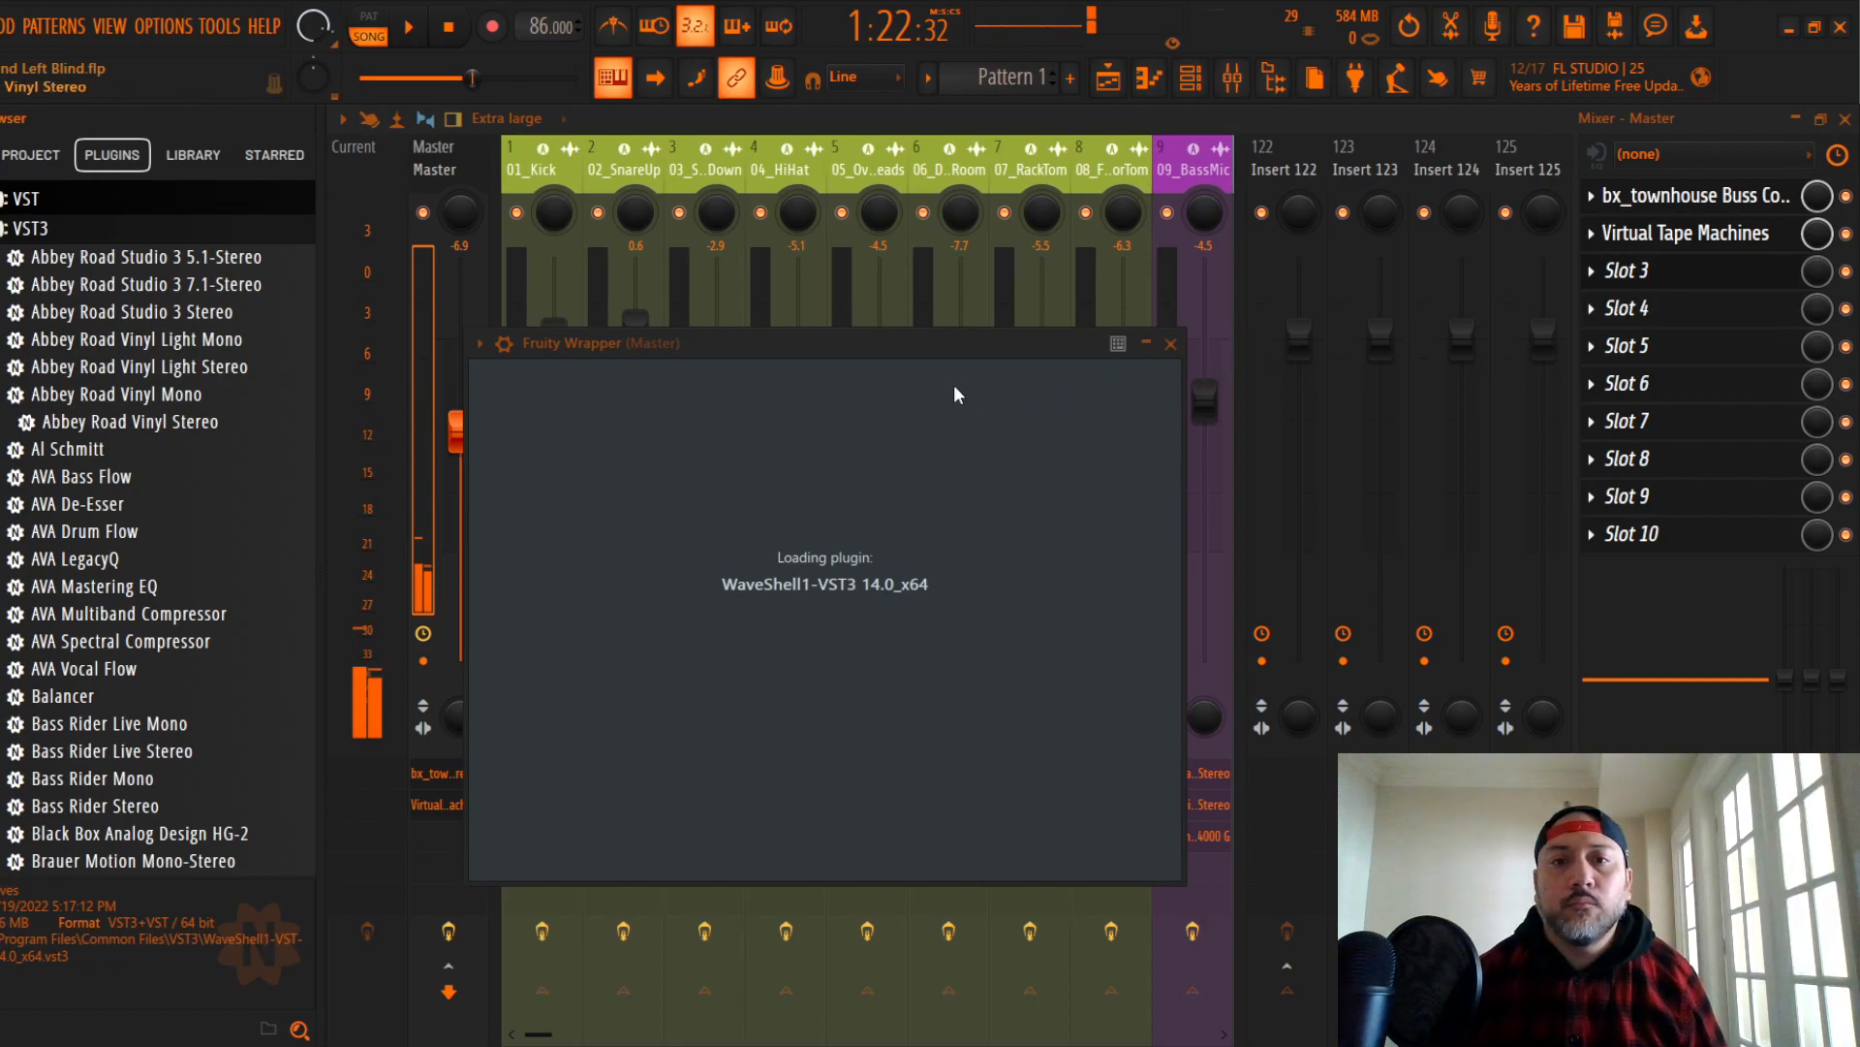
left_click_drag(915, 319, 943, 156)
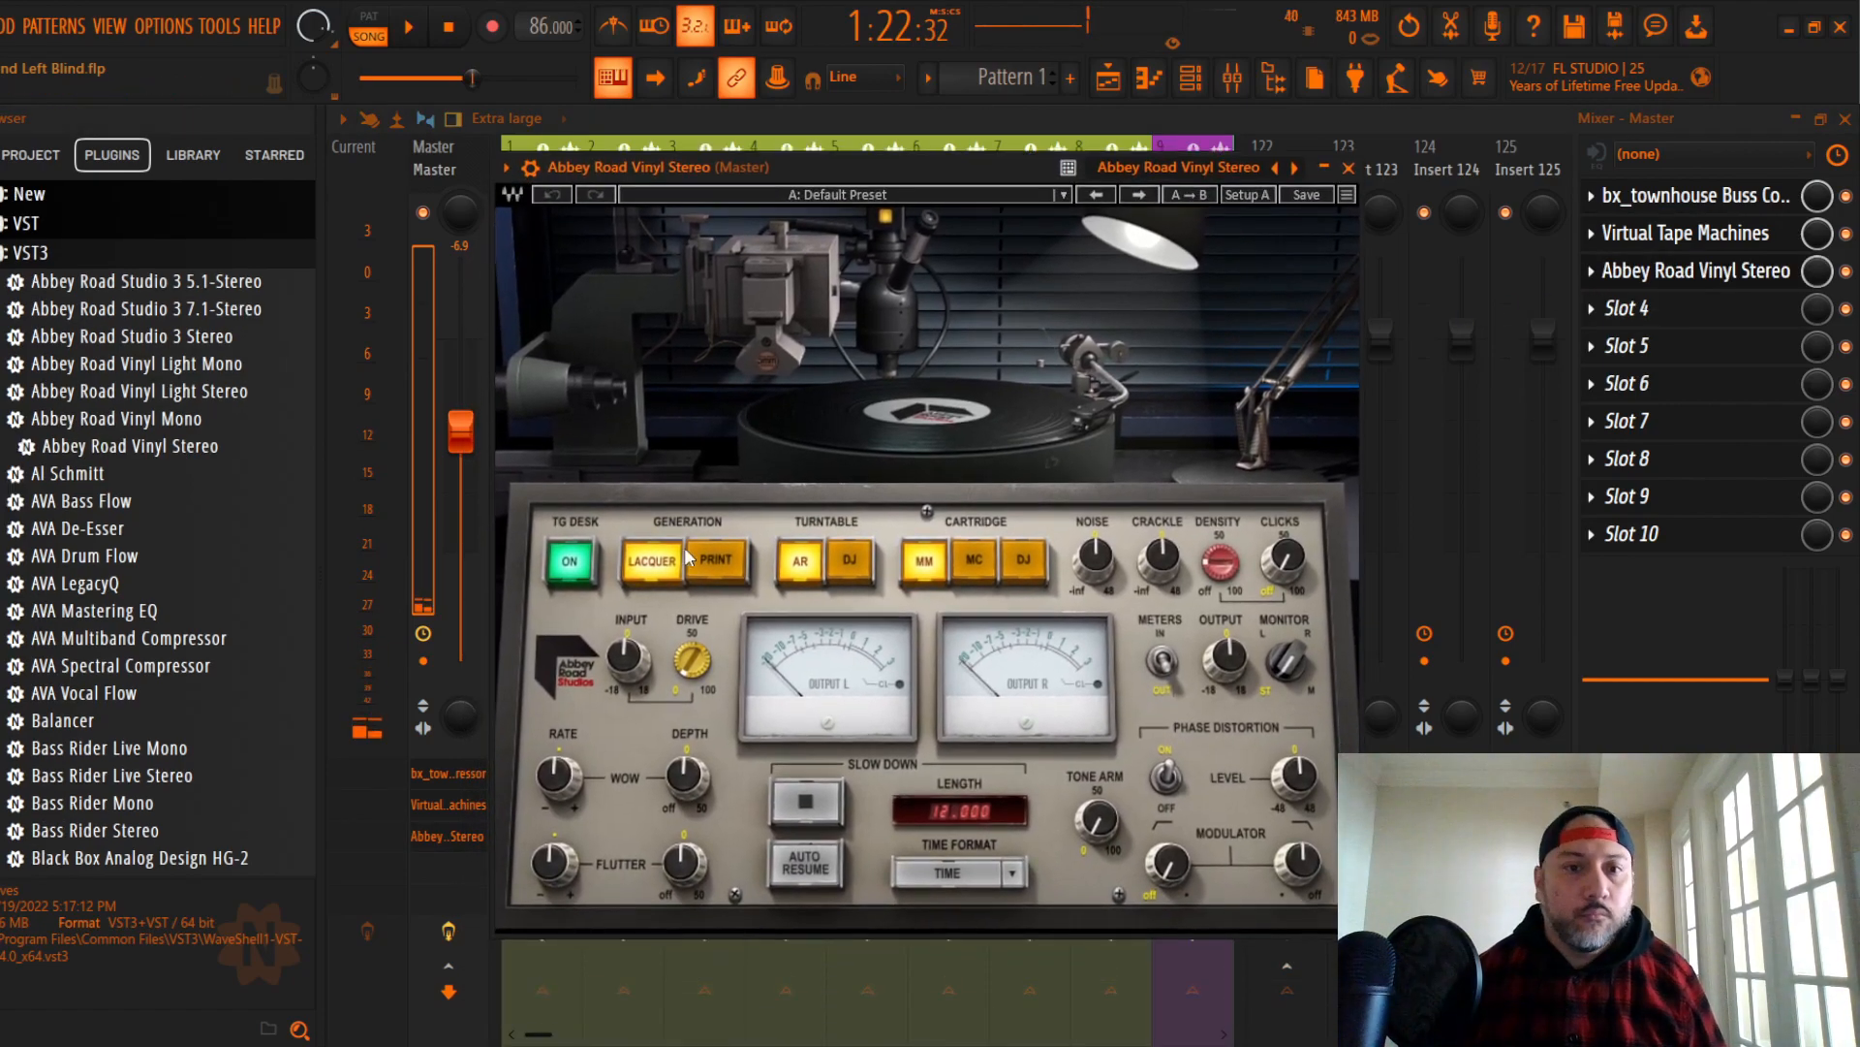
Step: Lower the Abbey Road Vinyl input level and reset the Master fader to 0.0 dB
left_click_drag(627, 653, 628, 665)
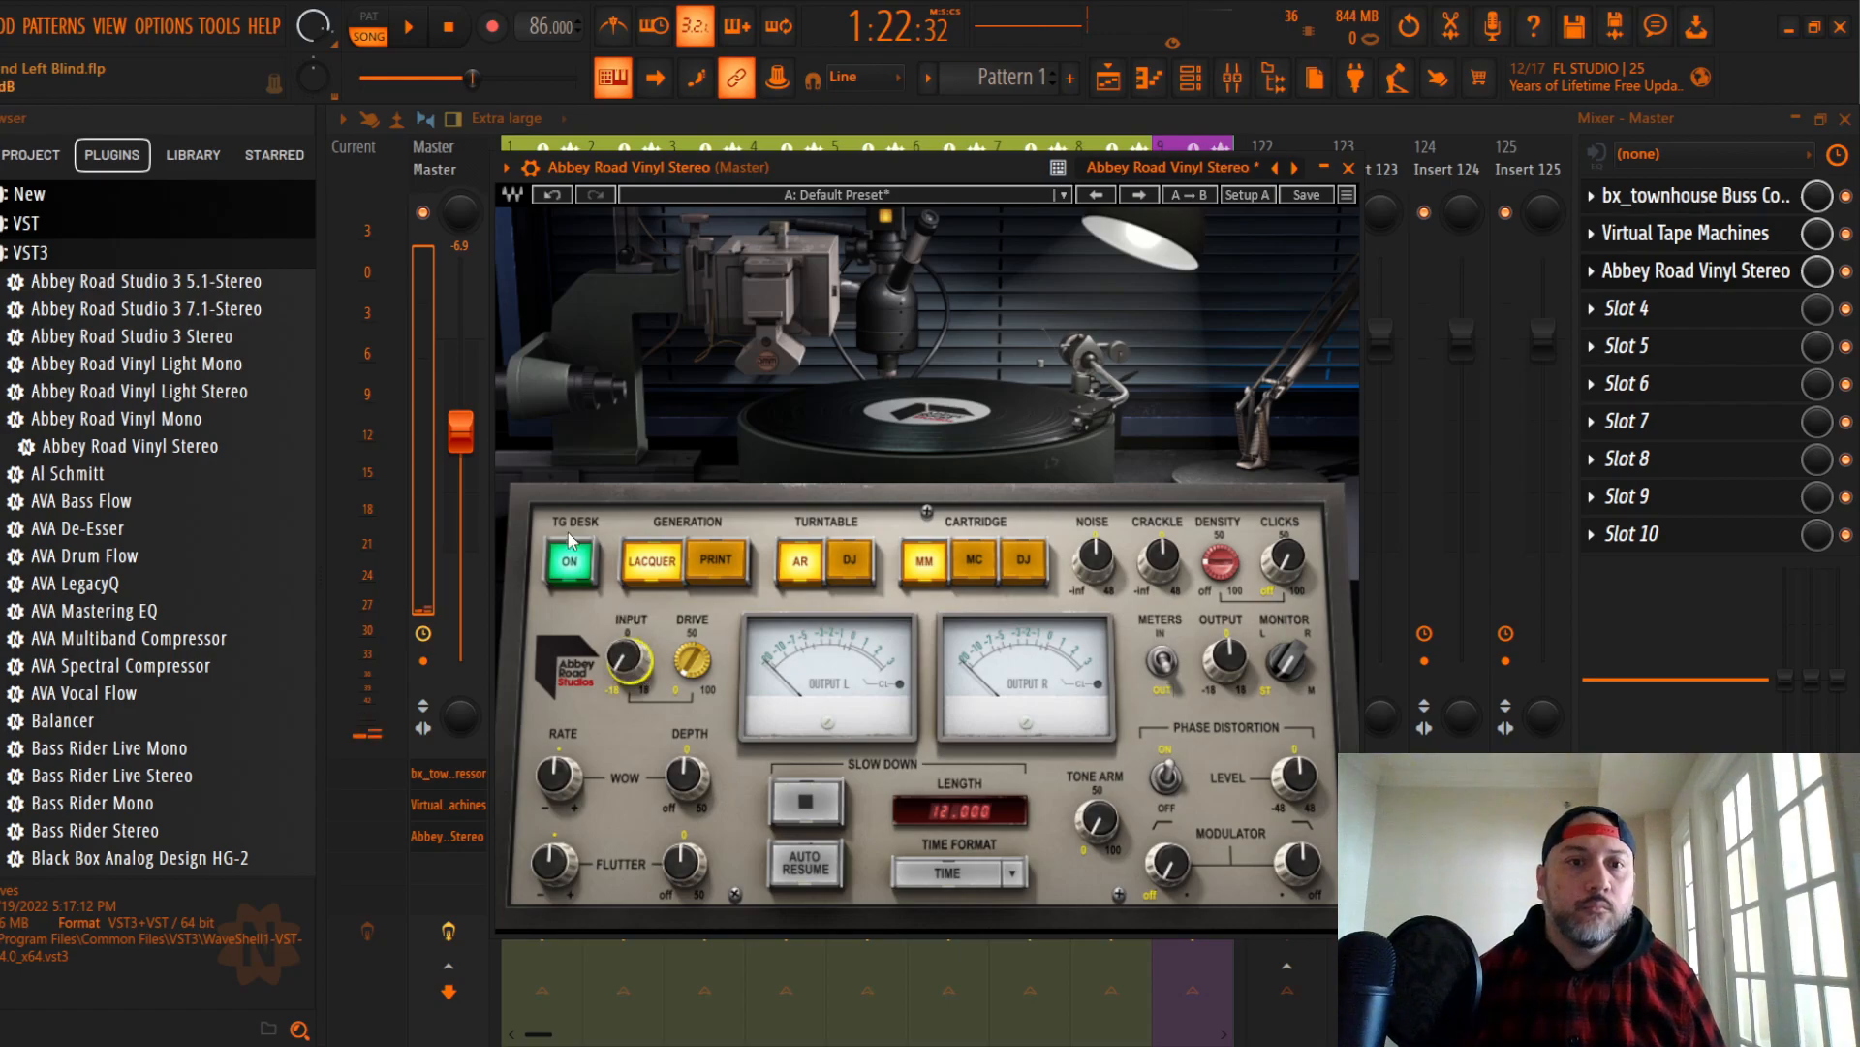
right_click(465, 426)
left_click(499, 445)
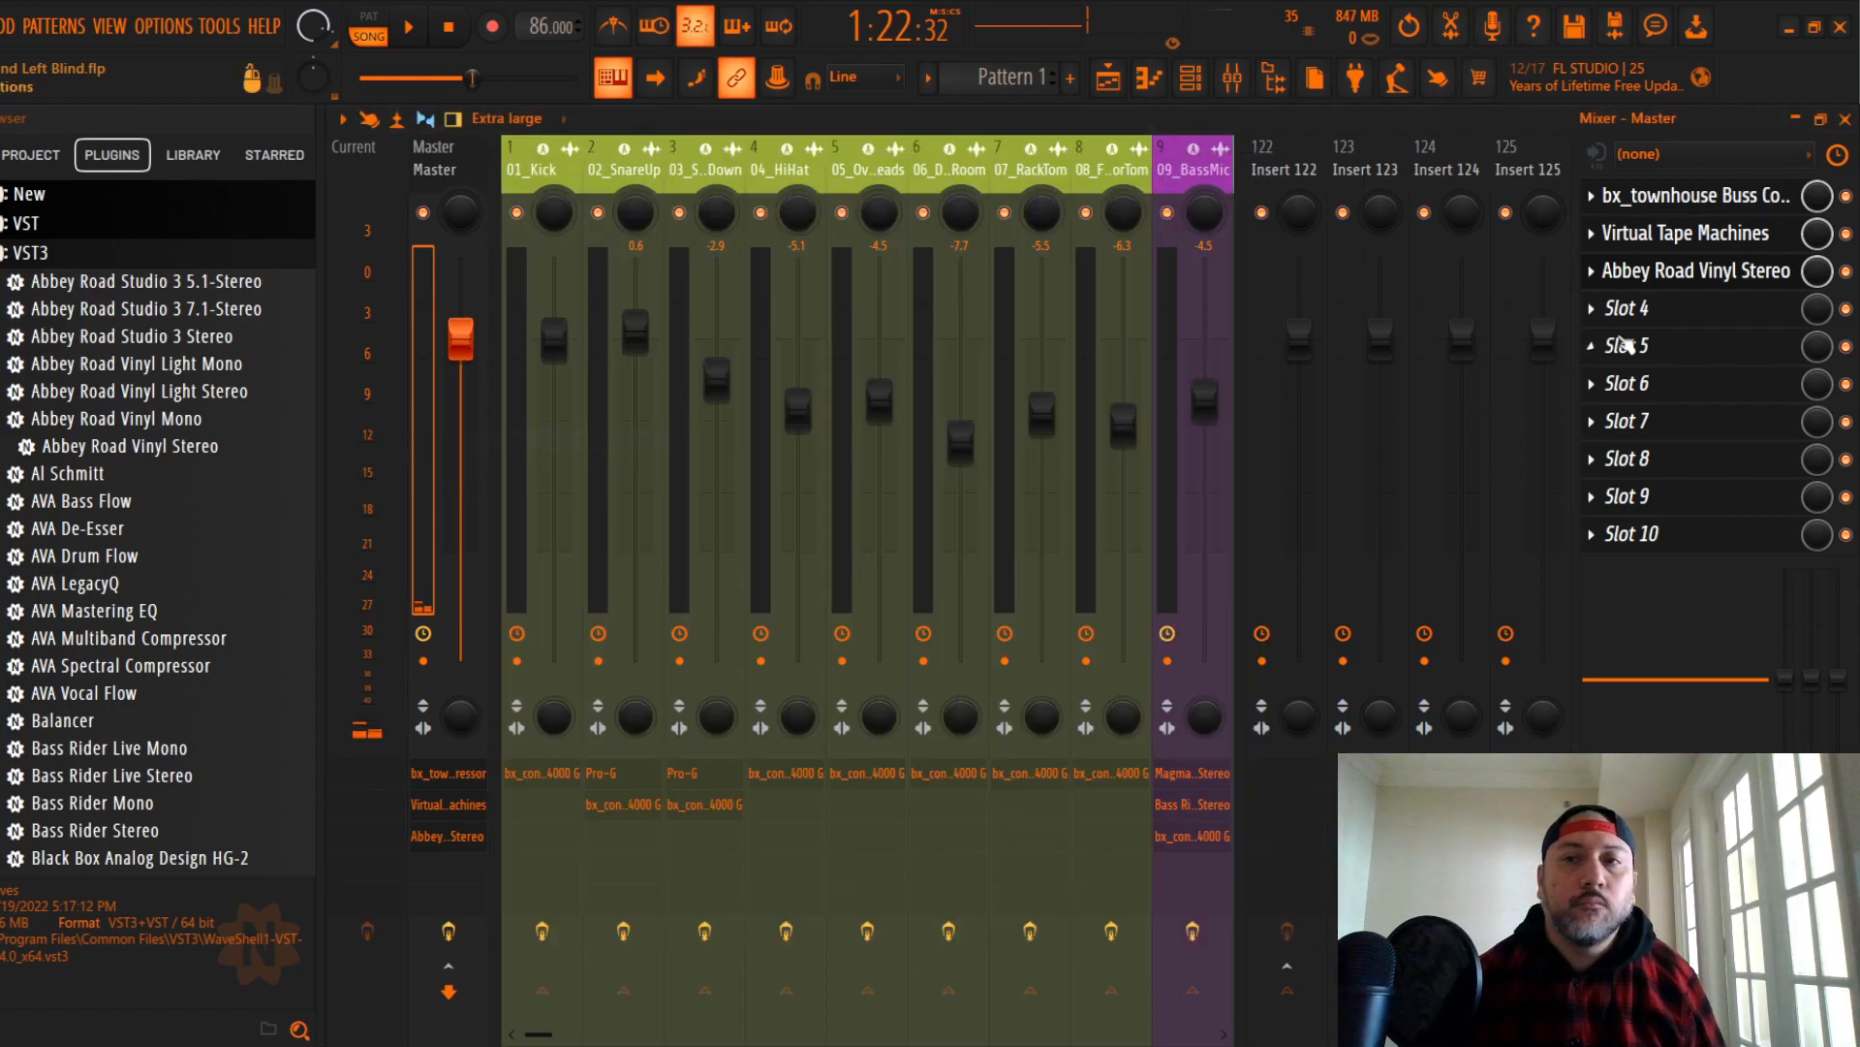
left_click(1686, 277)
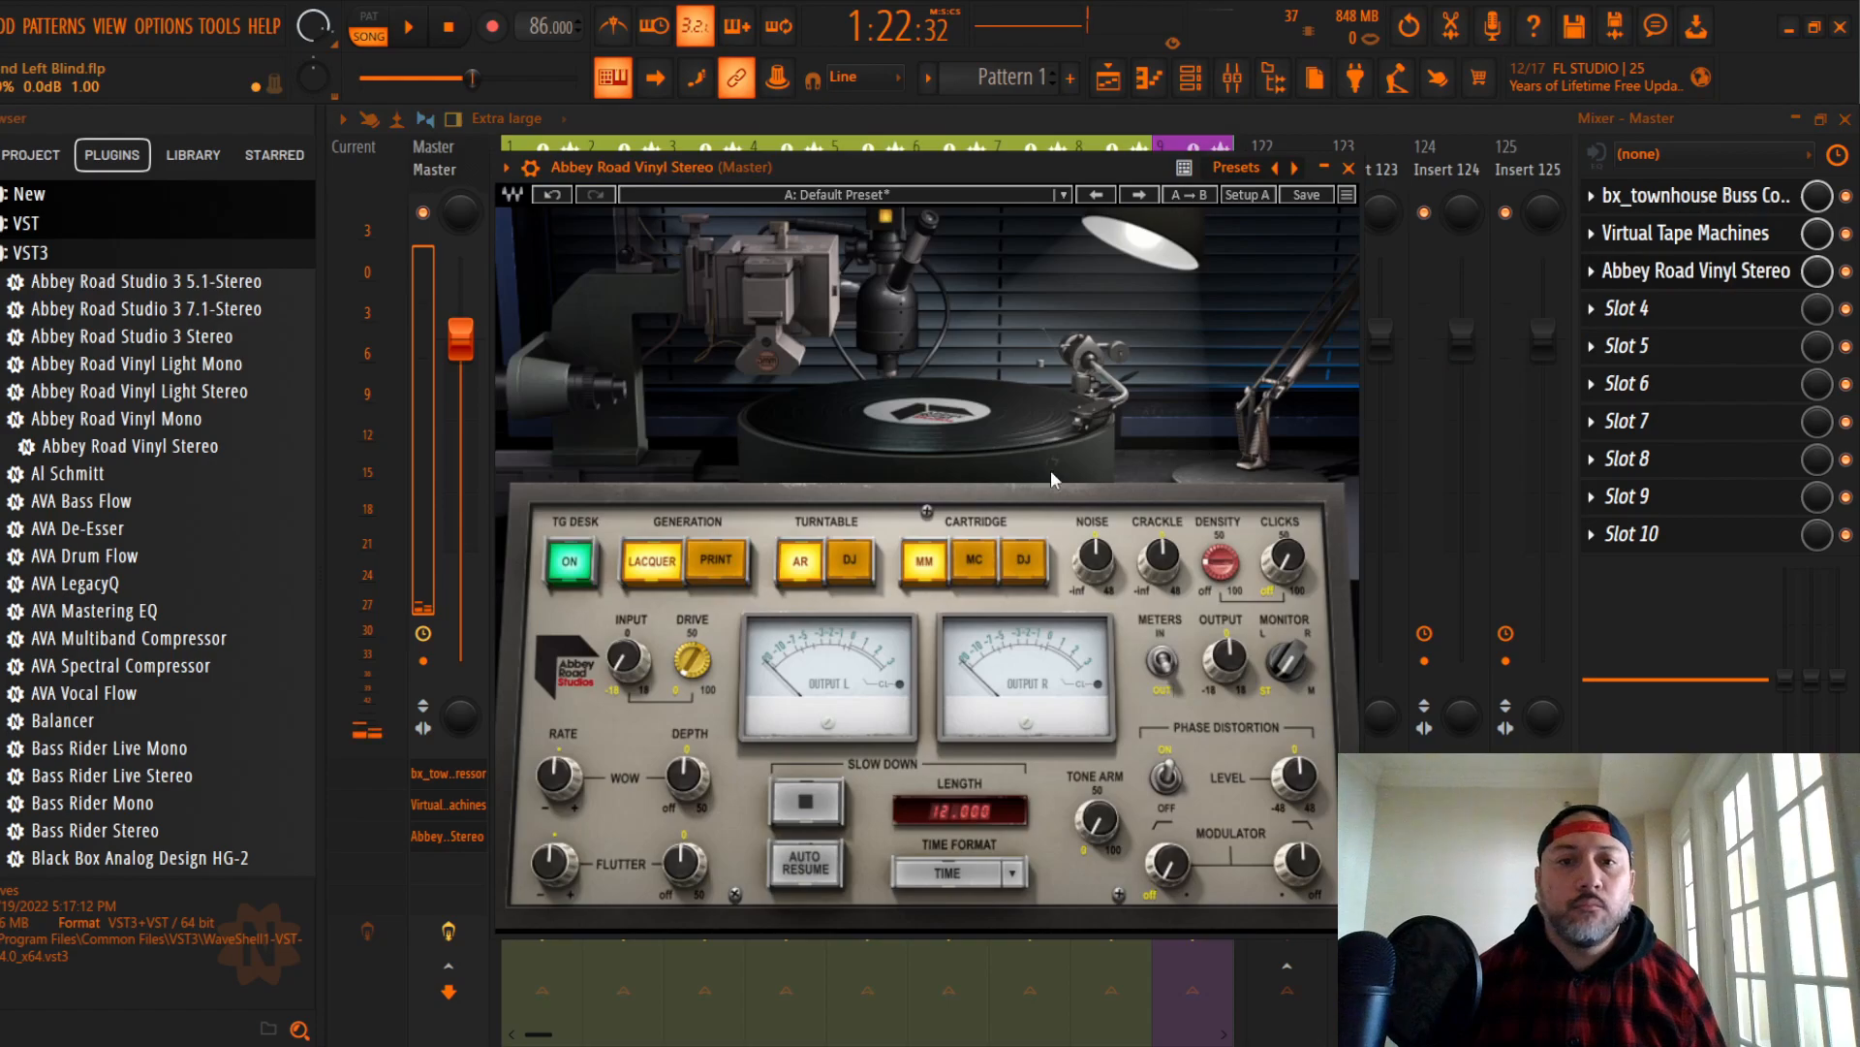
Step: In Abbey Road Vinyl Stereo, choose the MC cartridge, set input to -11.9 dB and drive to 10.3, and adjust the tone arm
left_click(977, 563)
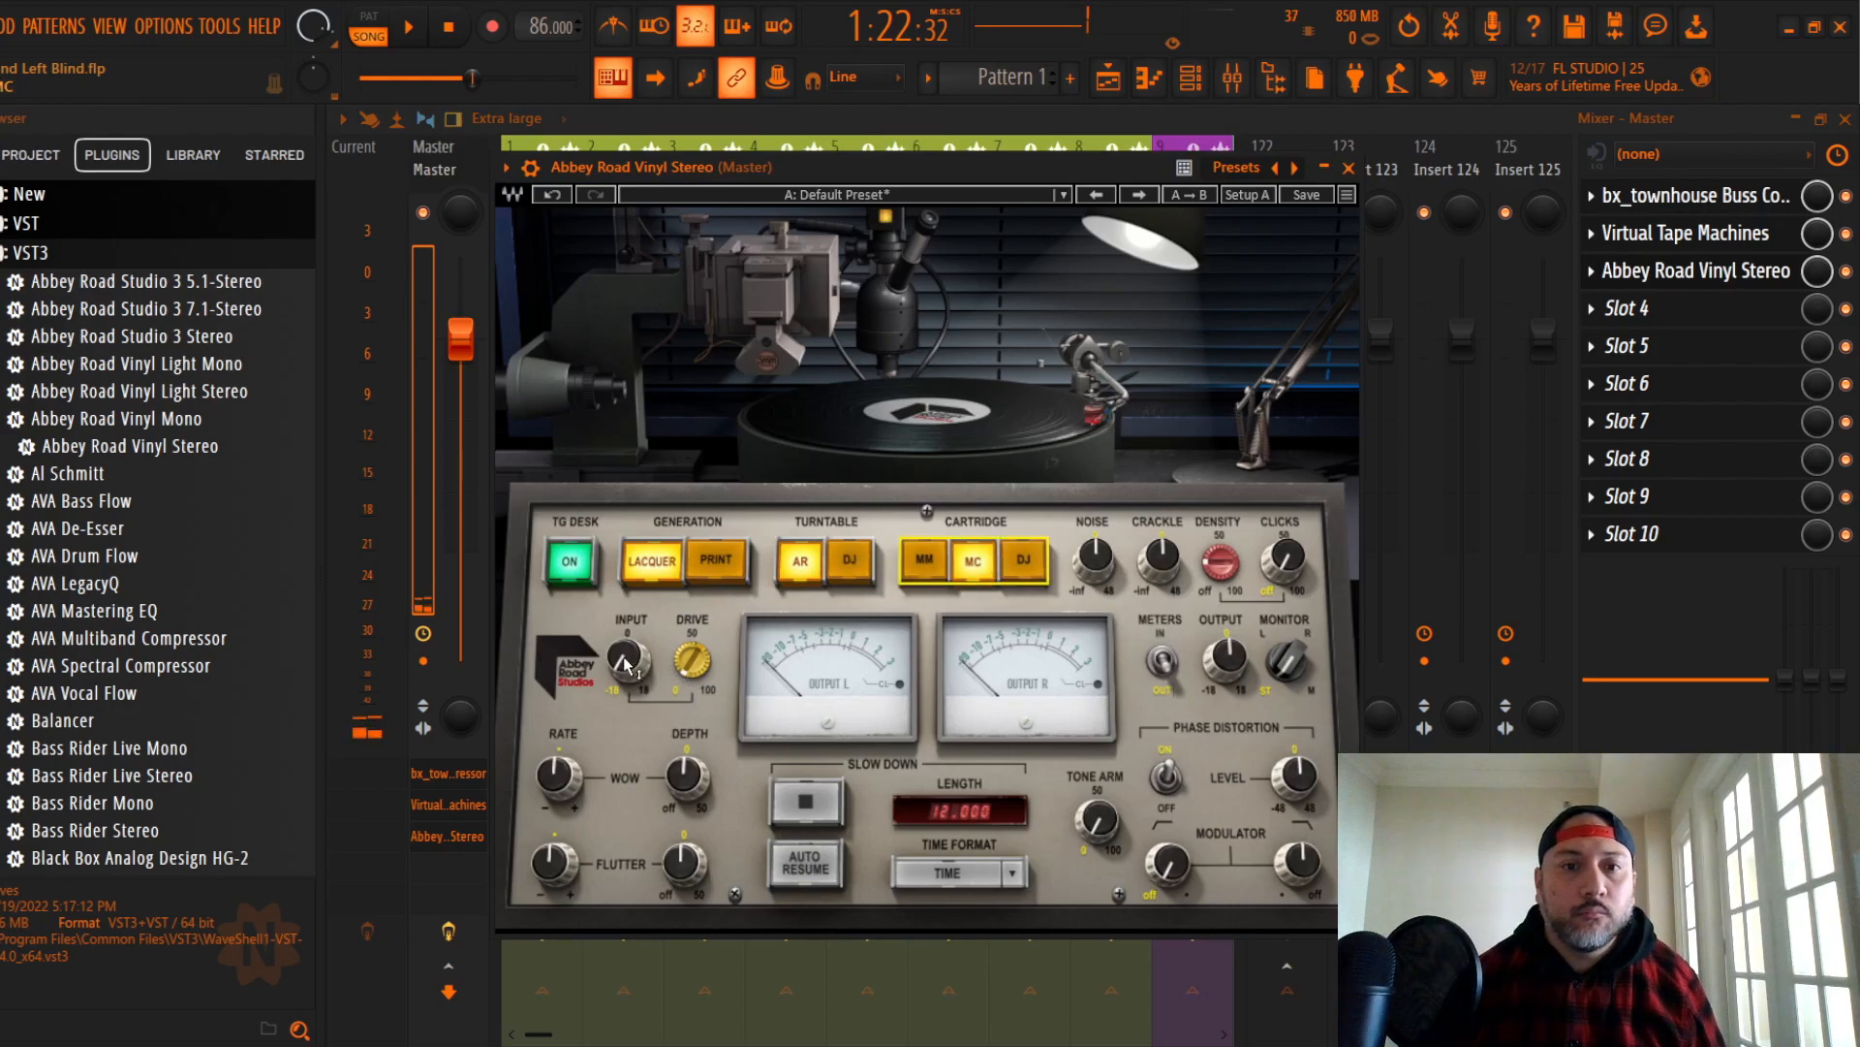
left_click_drag(625, 663, 625, 633)
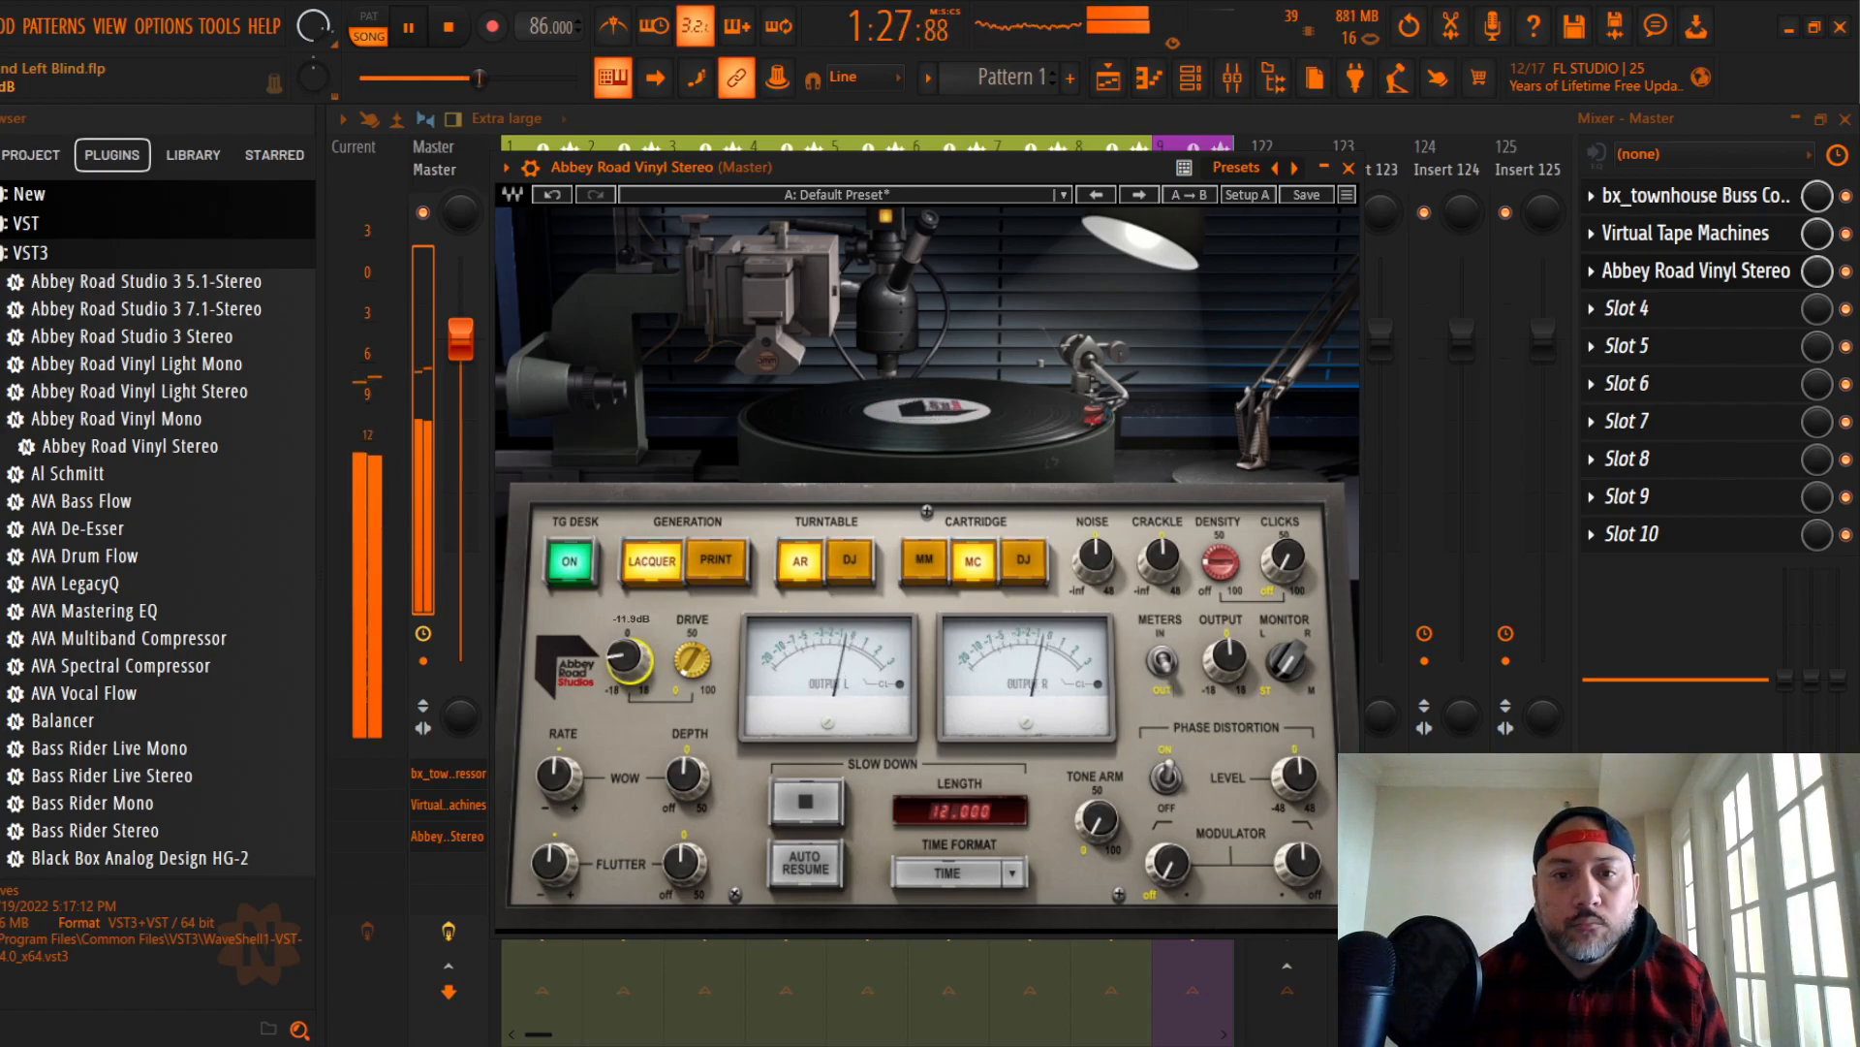
mouse_move(692, 661)
left_mouse_down()
mouse_move(692, 646)
mouse_move(692, 678)
left_mouse_up()
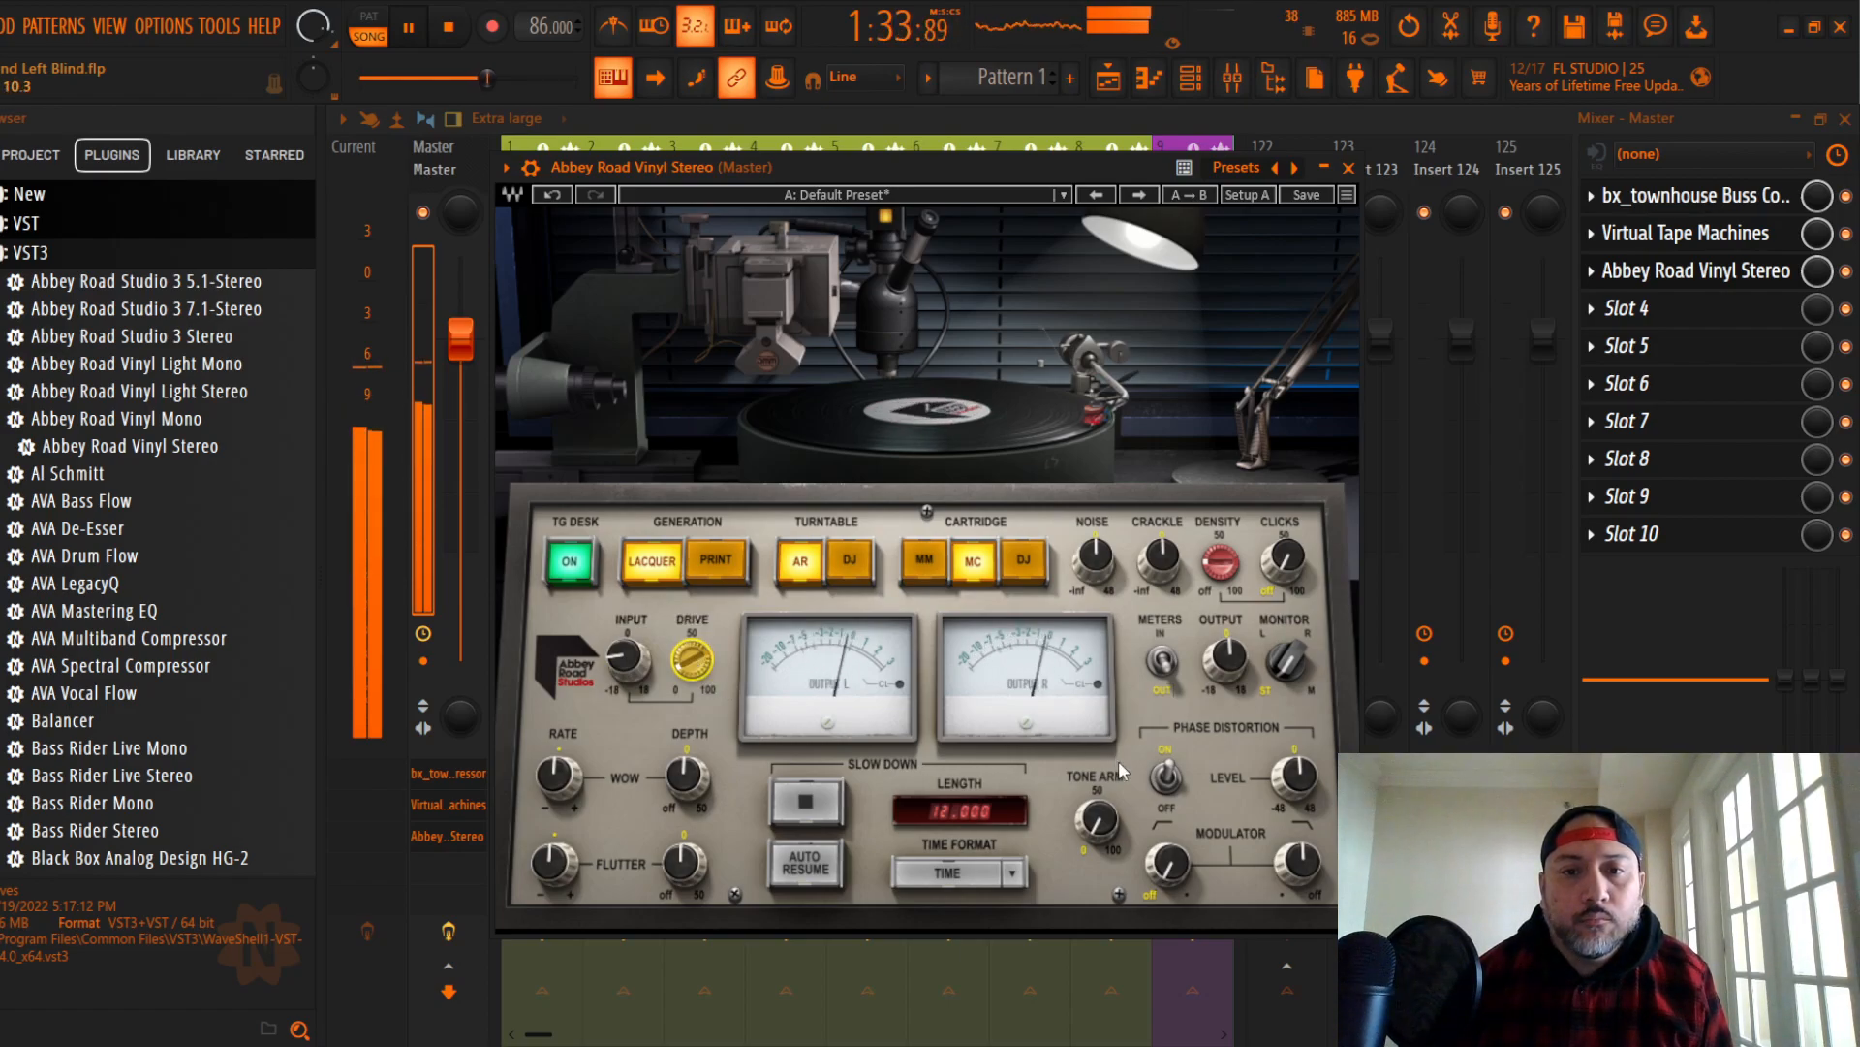
left_click_drag(1108, 826, 1108, 867)
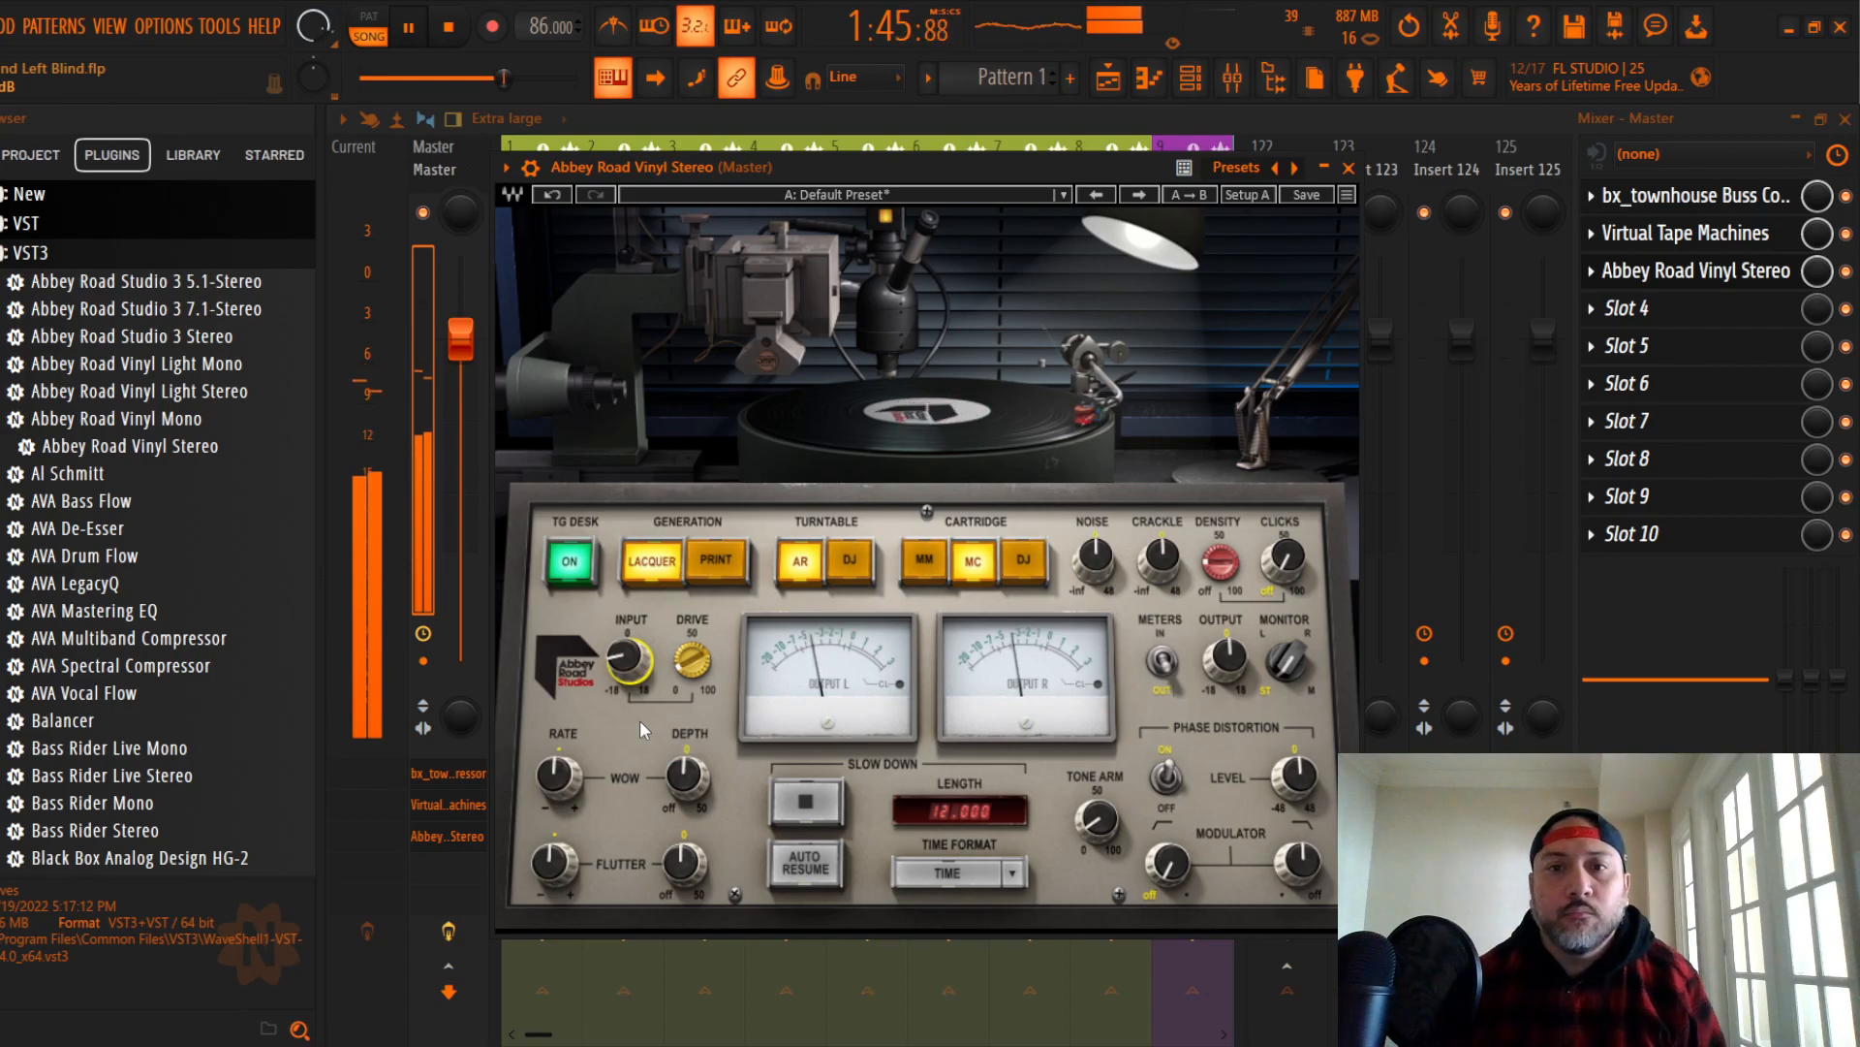
Step: Set the tone arm in Abbey Road Vinyl Stereo to 12.6 and close the plugin
mouse_move(1096, 820)
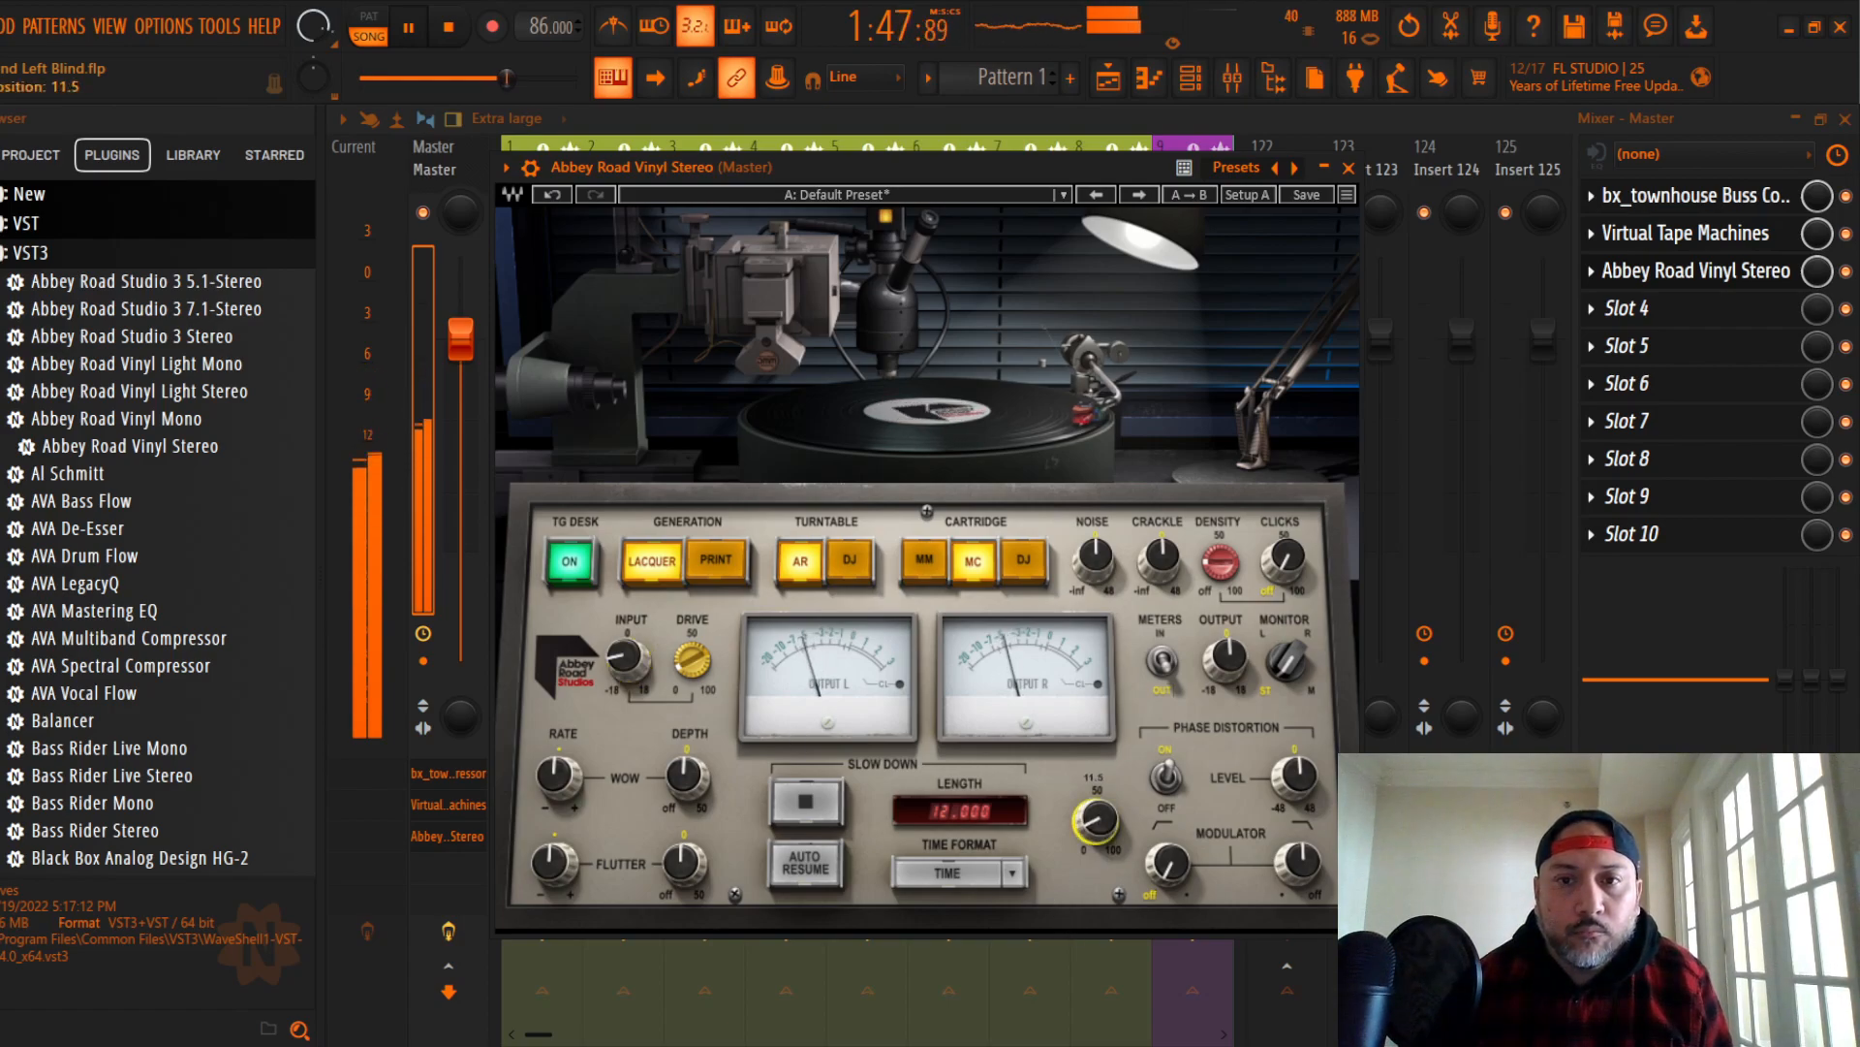
scroll(1094, 824, "up", 2)
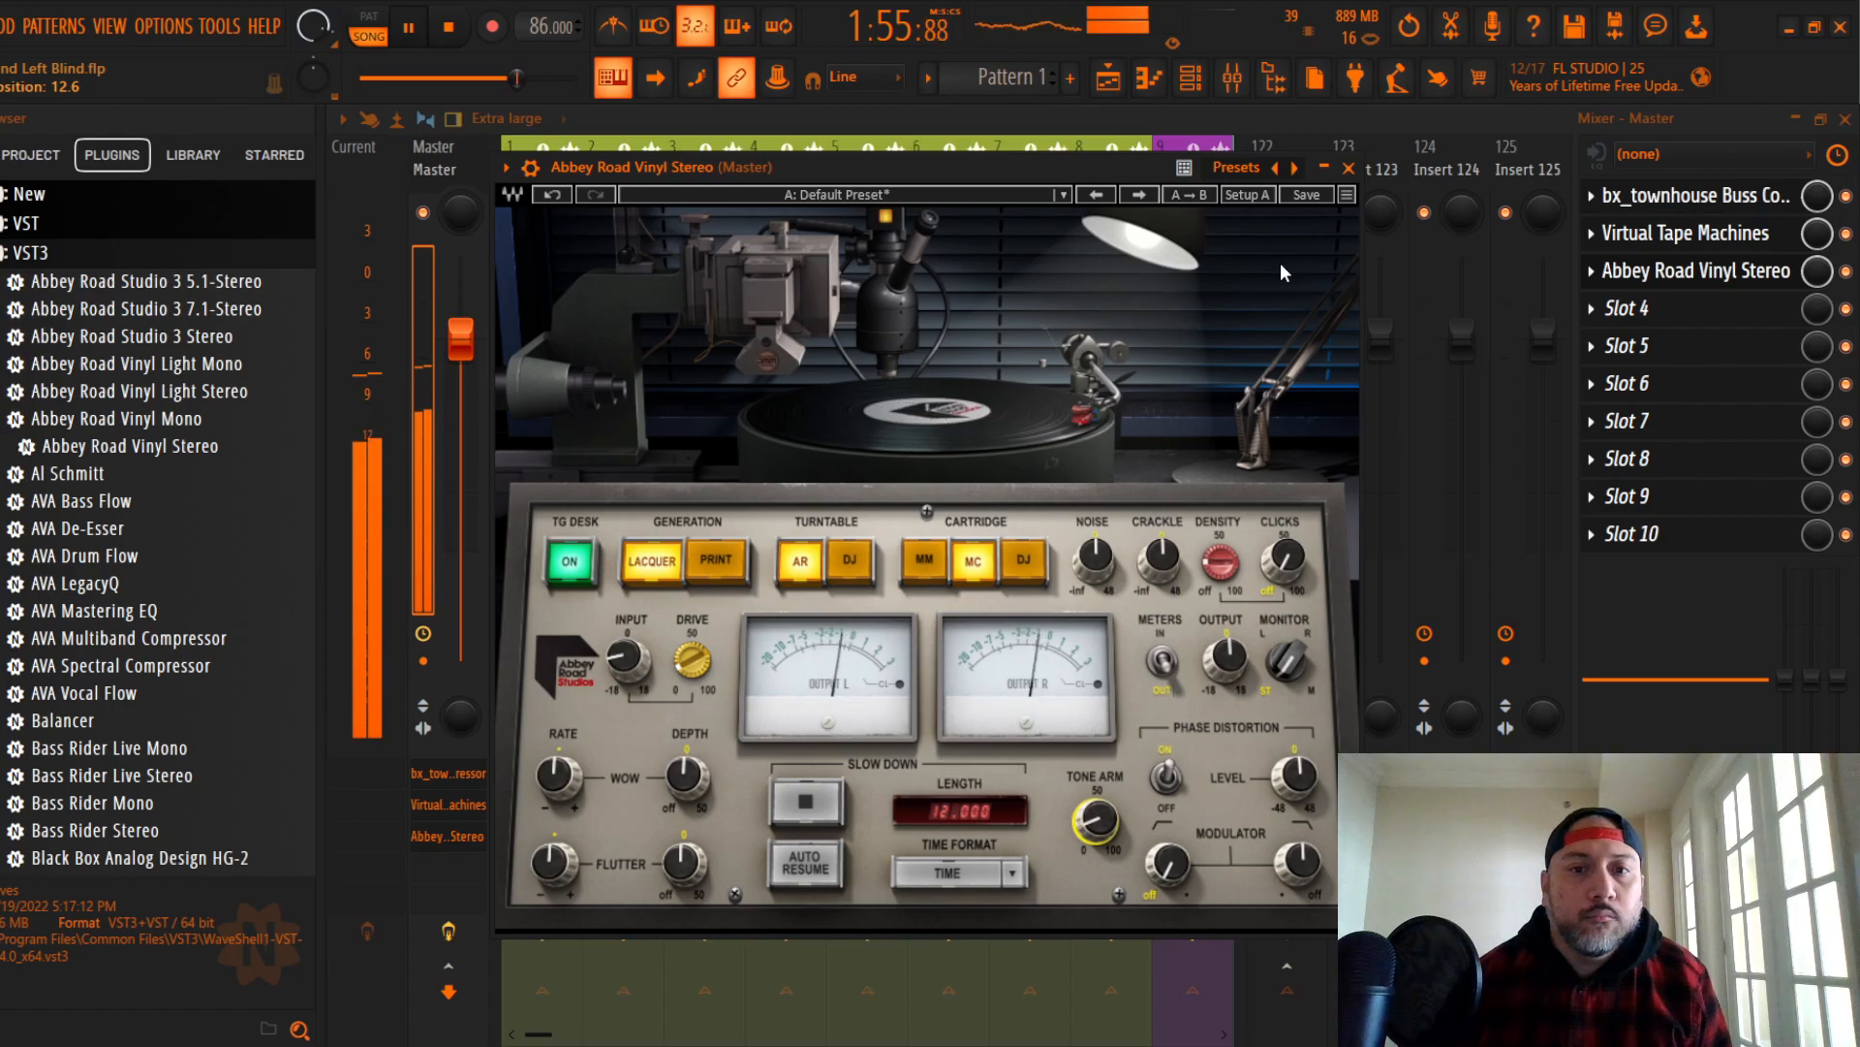
left_click(1348, 167)
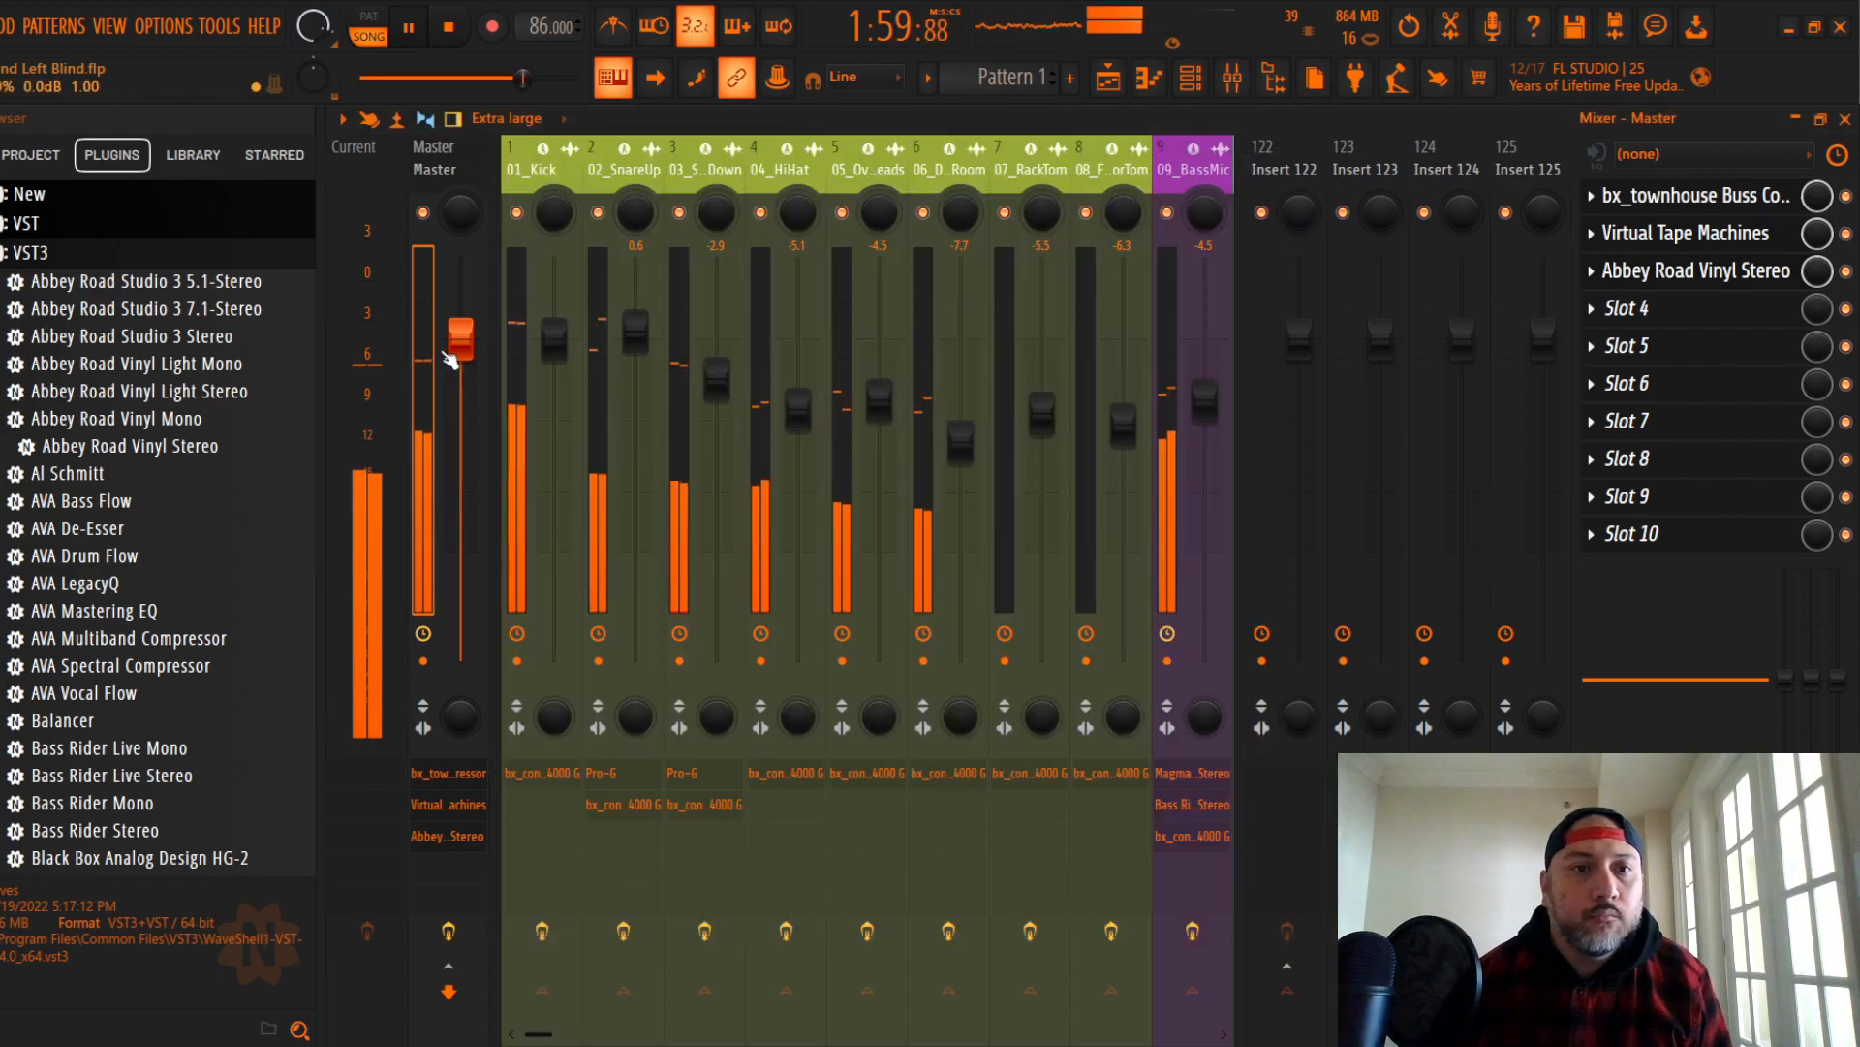
Step: Raise the Kick fader to 0.3 dB, the SnareDown fader to -2.8 dB and the HiHat fader to -4.8 dB
left_click(554, 335)
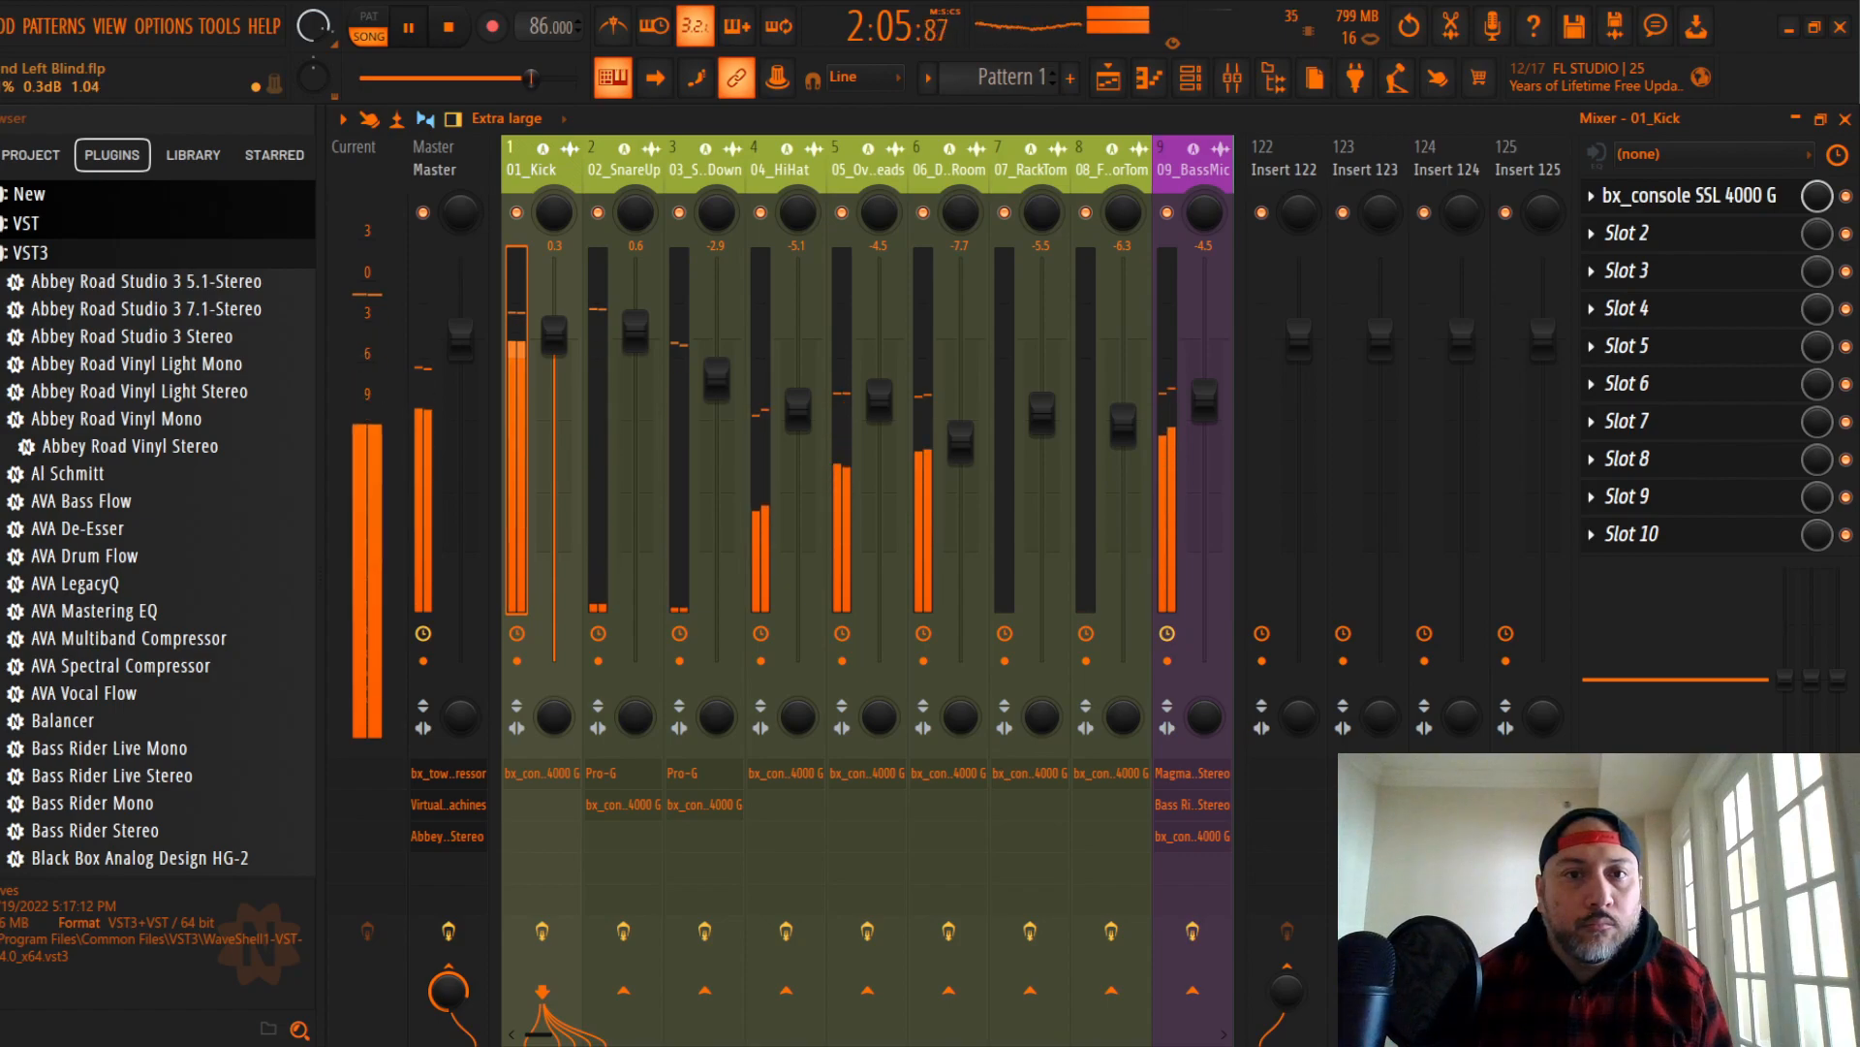
left_click(717, 376)
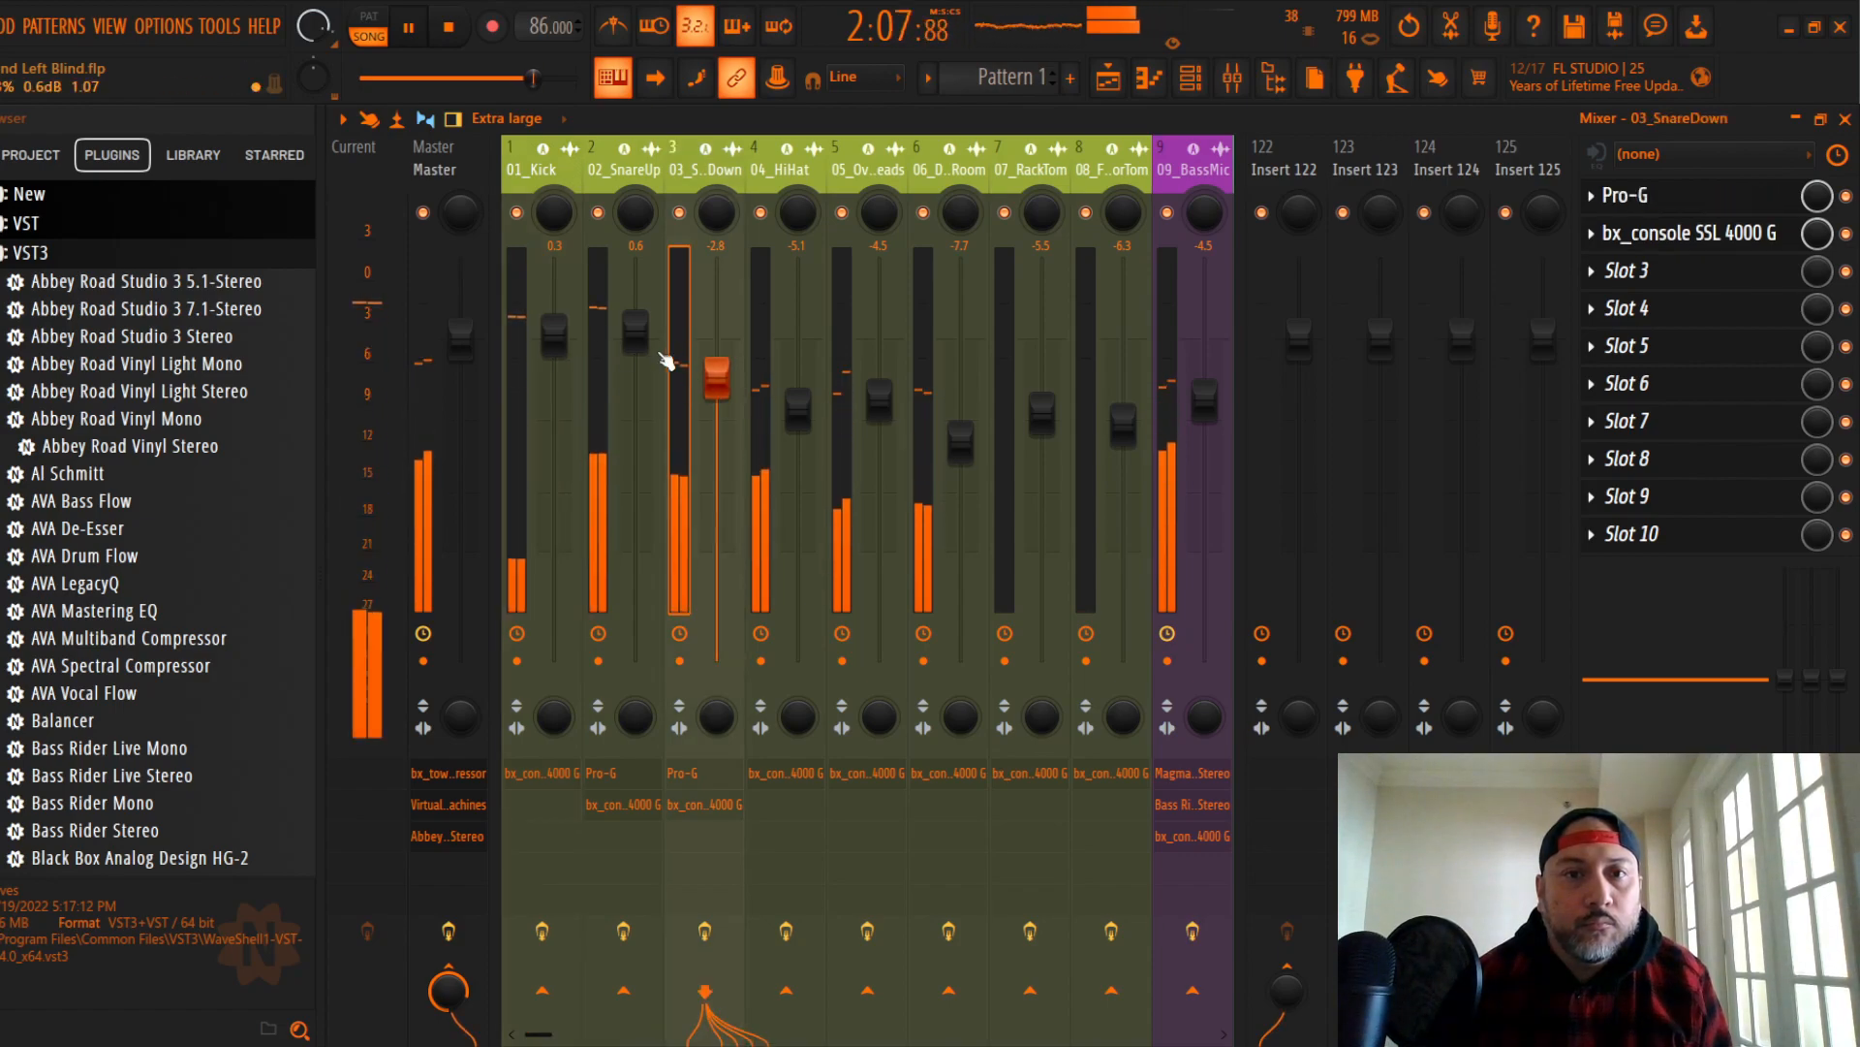
left_click(636, 329)
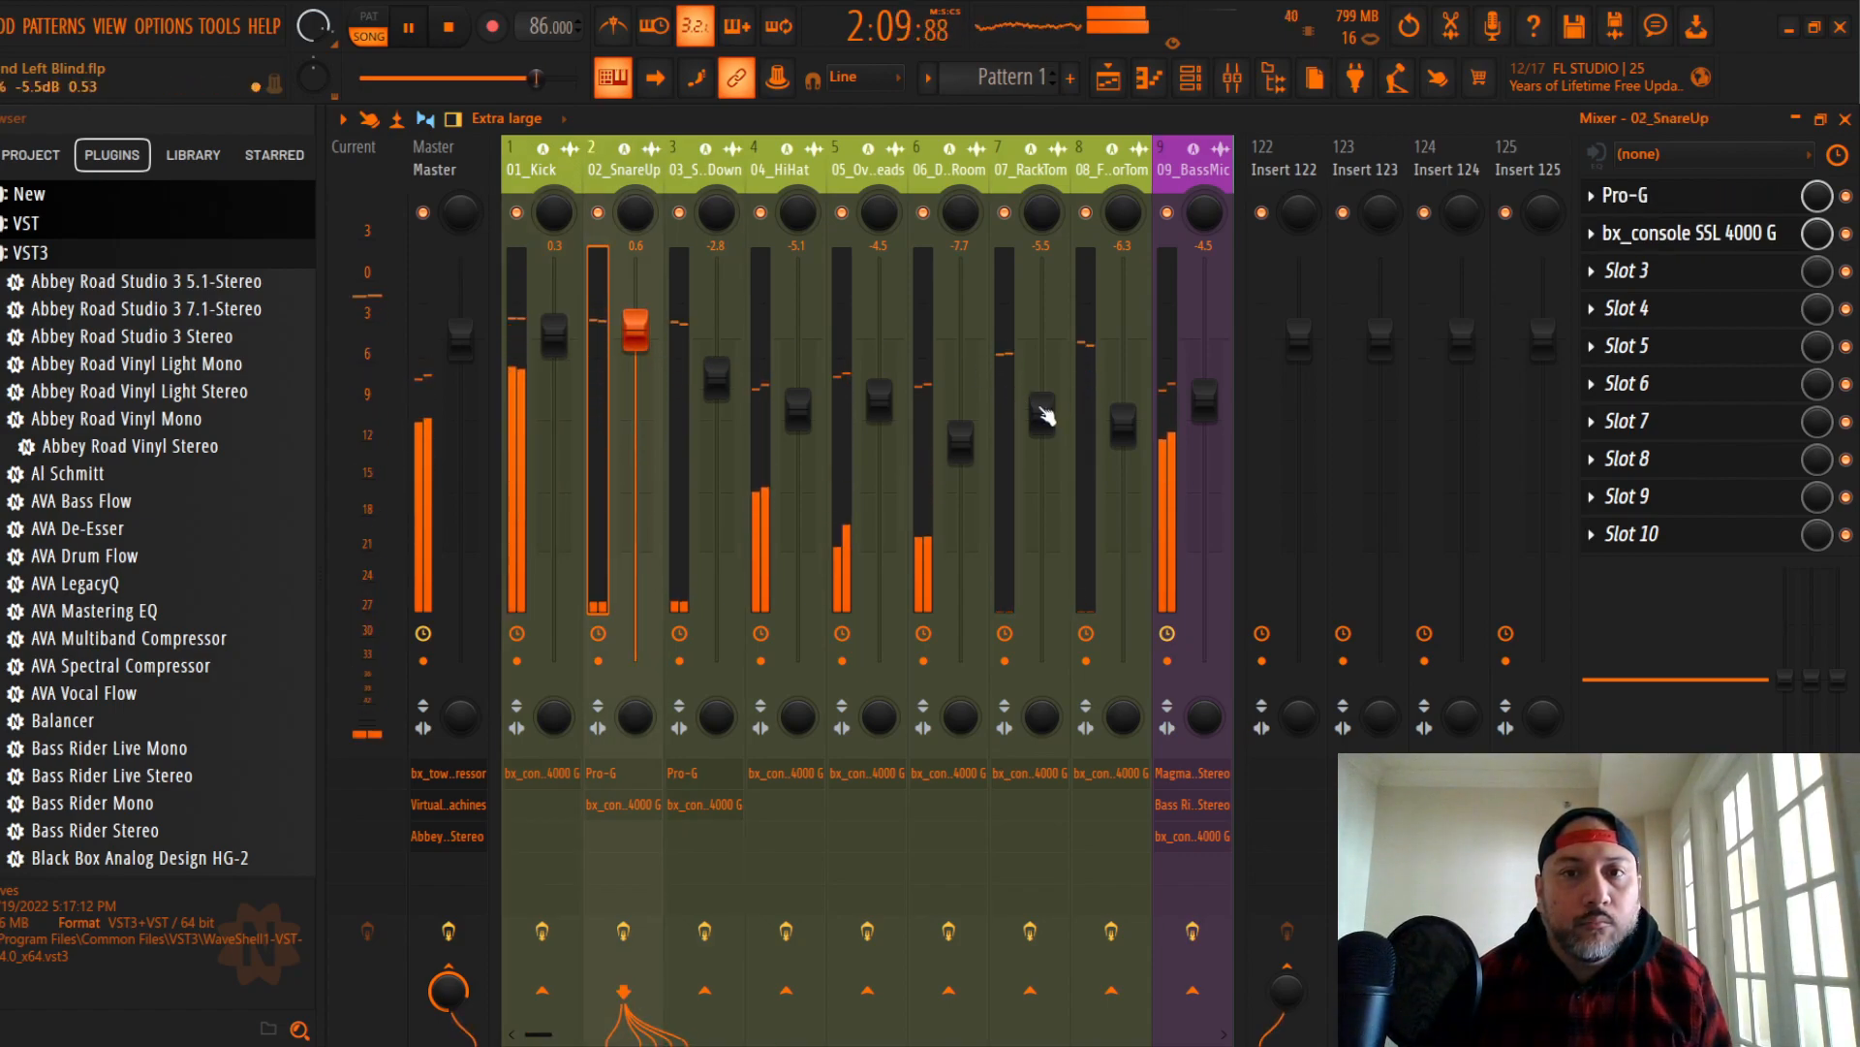
left_click(1044, 411)
left_click(1124, 422)
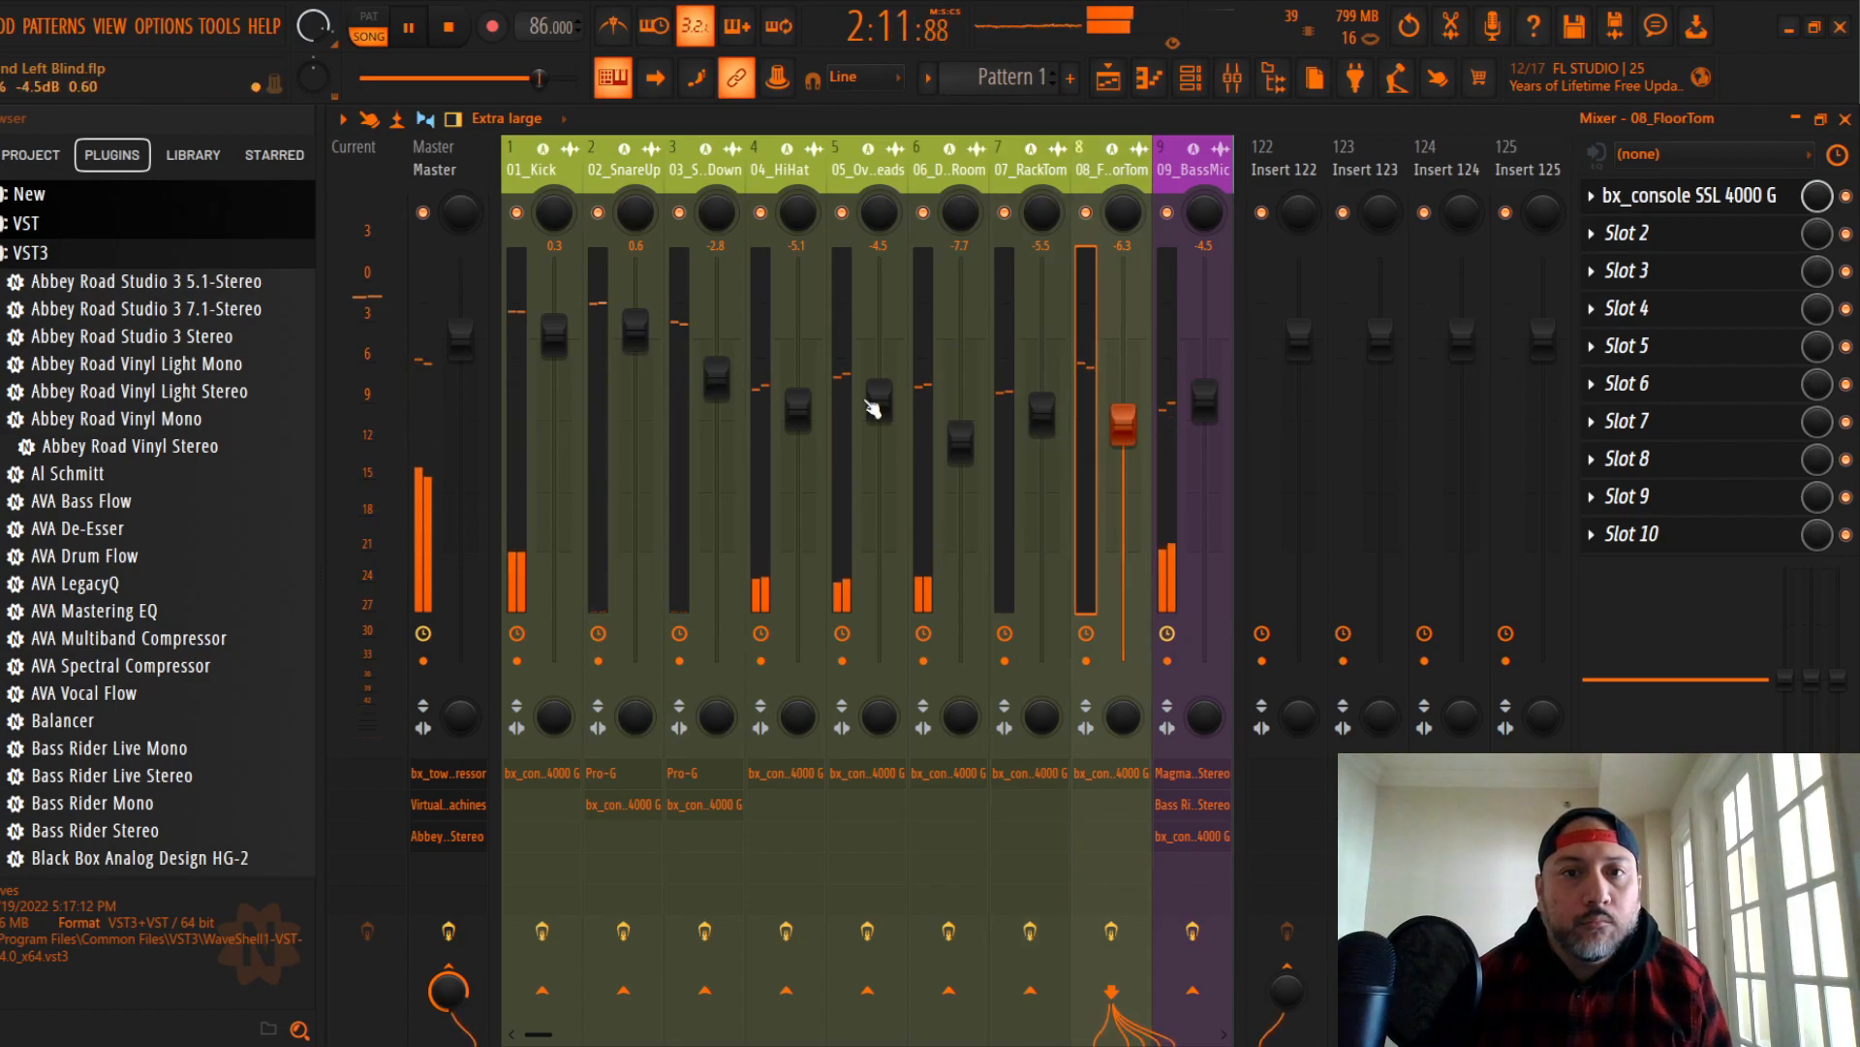
left_click_drag(797, 412, 797, 404)
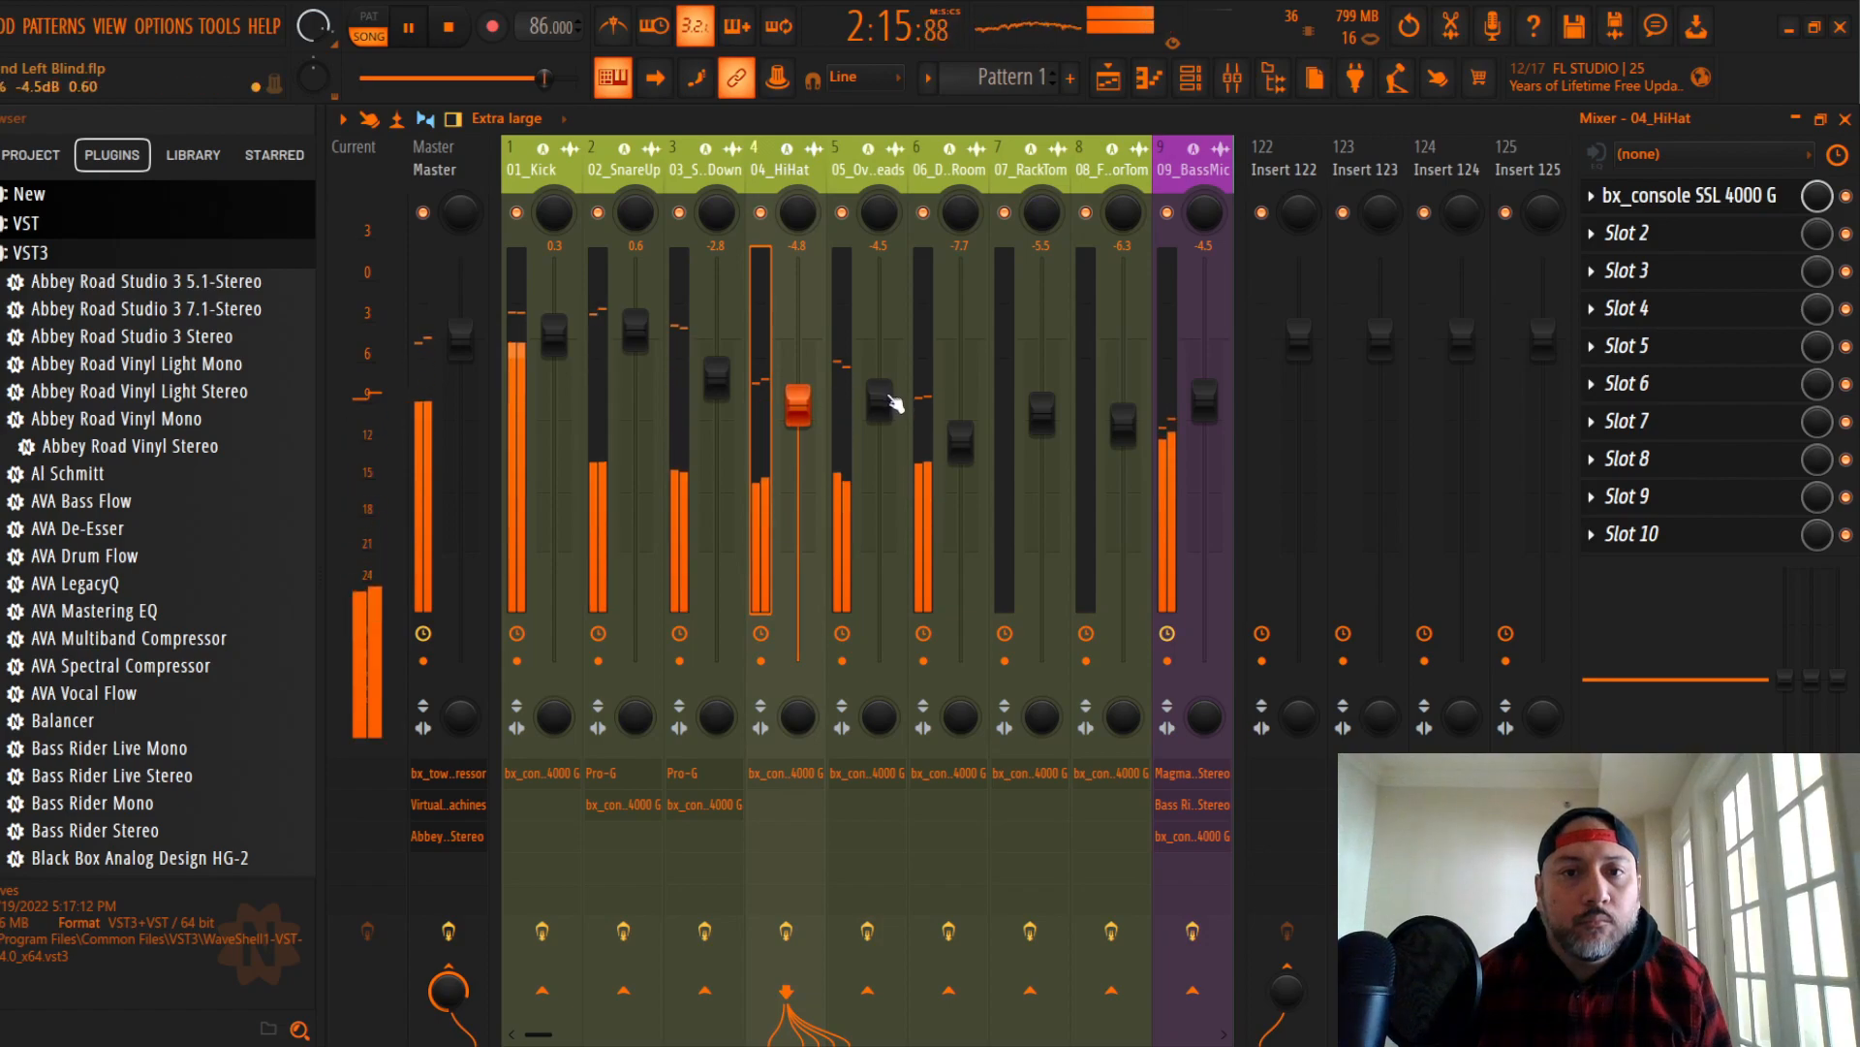
left_click(962, 442)
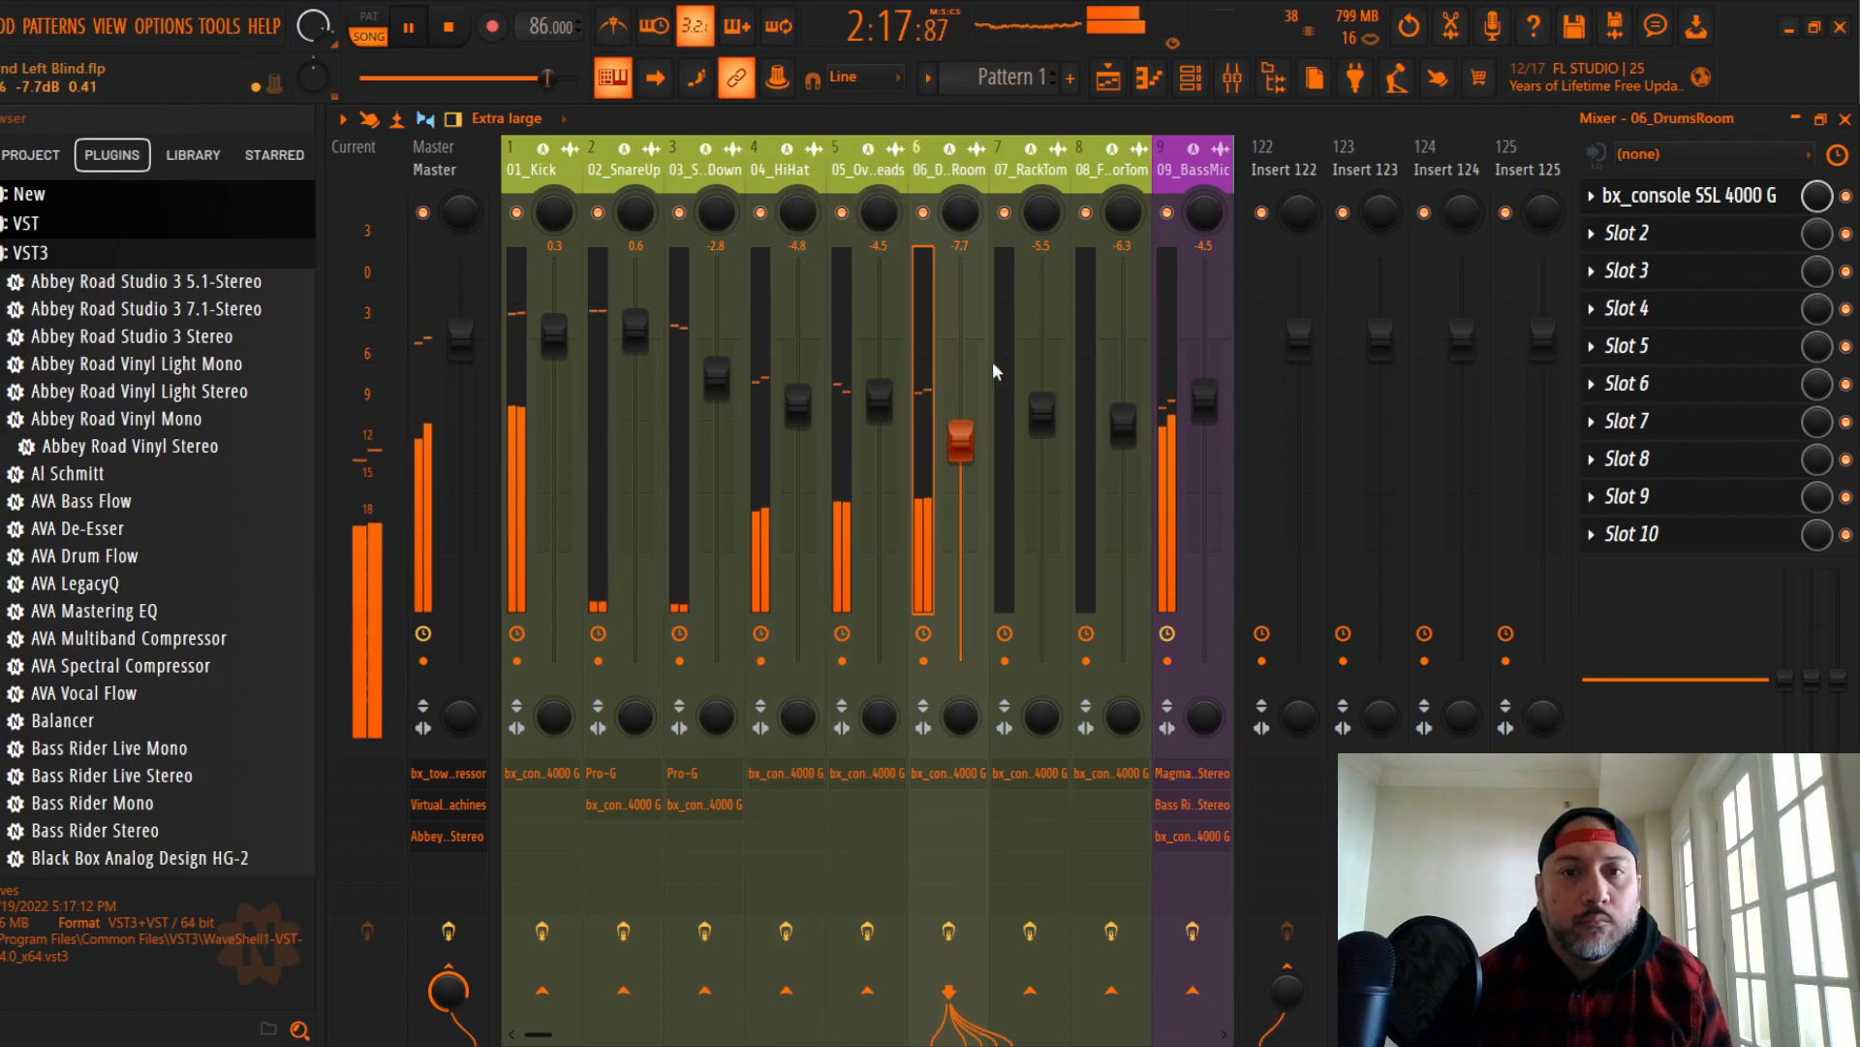
Step: Check the Kick, SnareUp, SnareDown and HiHat fader levels while the song plays
left_click_drag(1171, 169, 449, 169)
left_click_drag(555, 335, 555, 335)
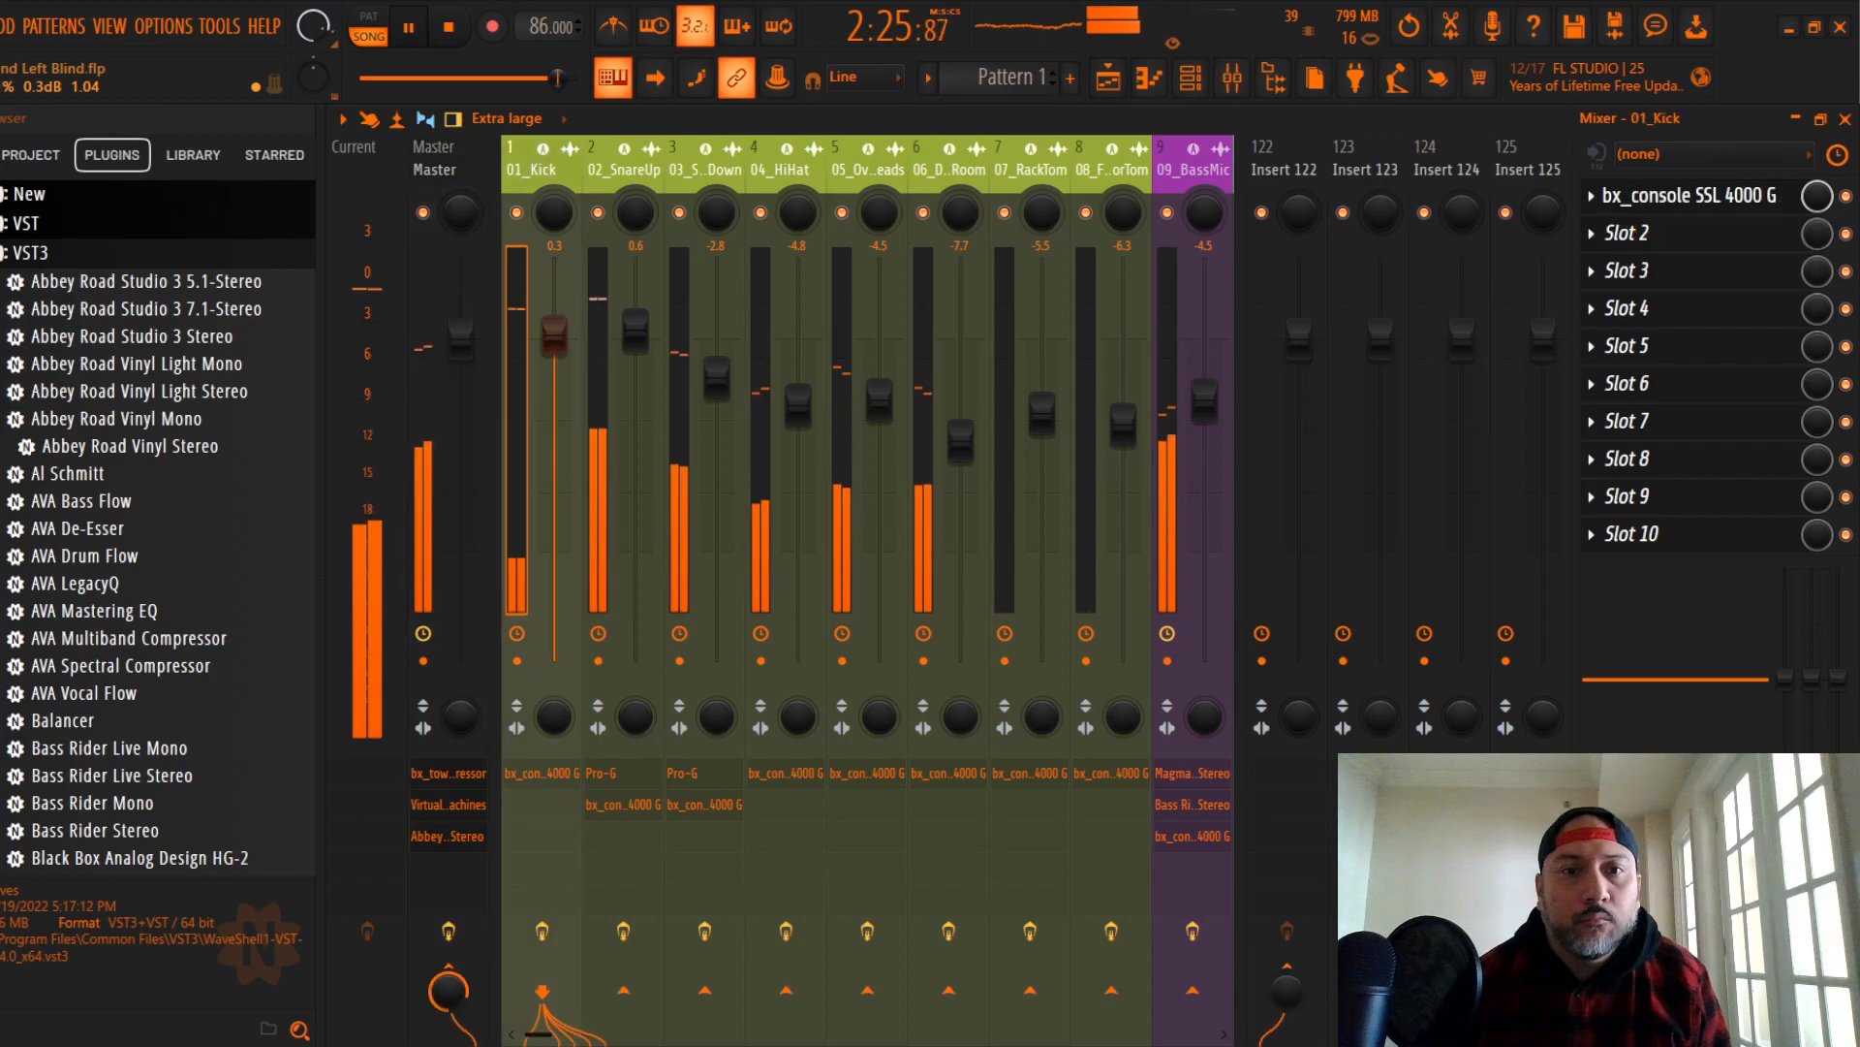
left_click(636, 329)
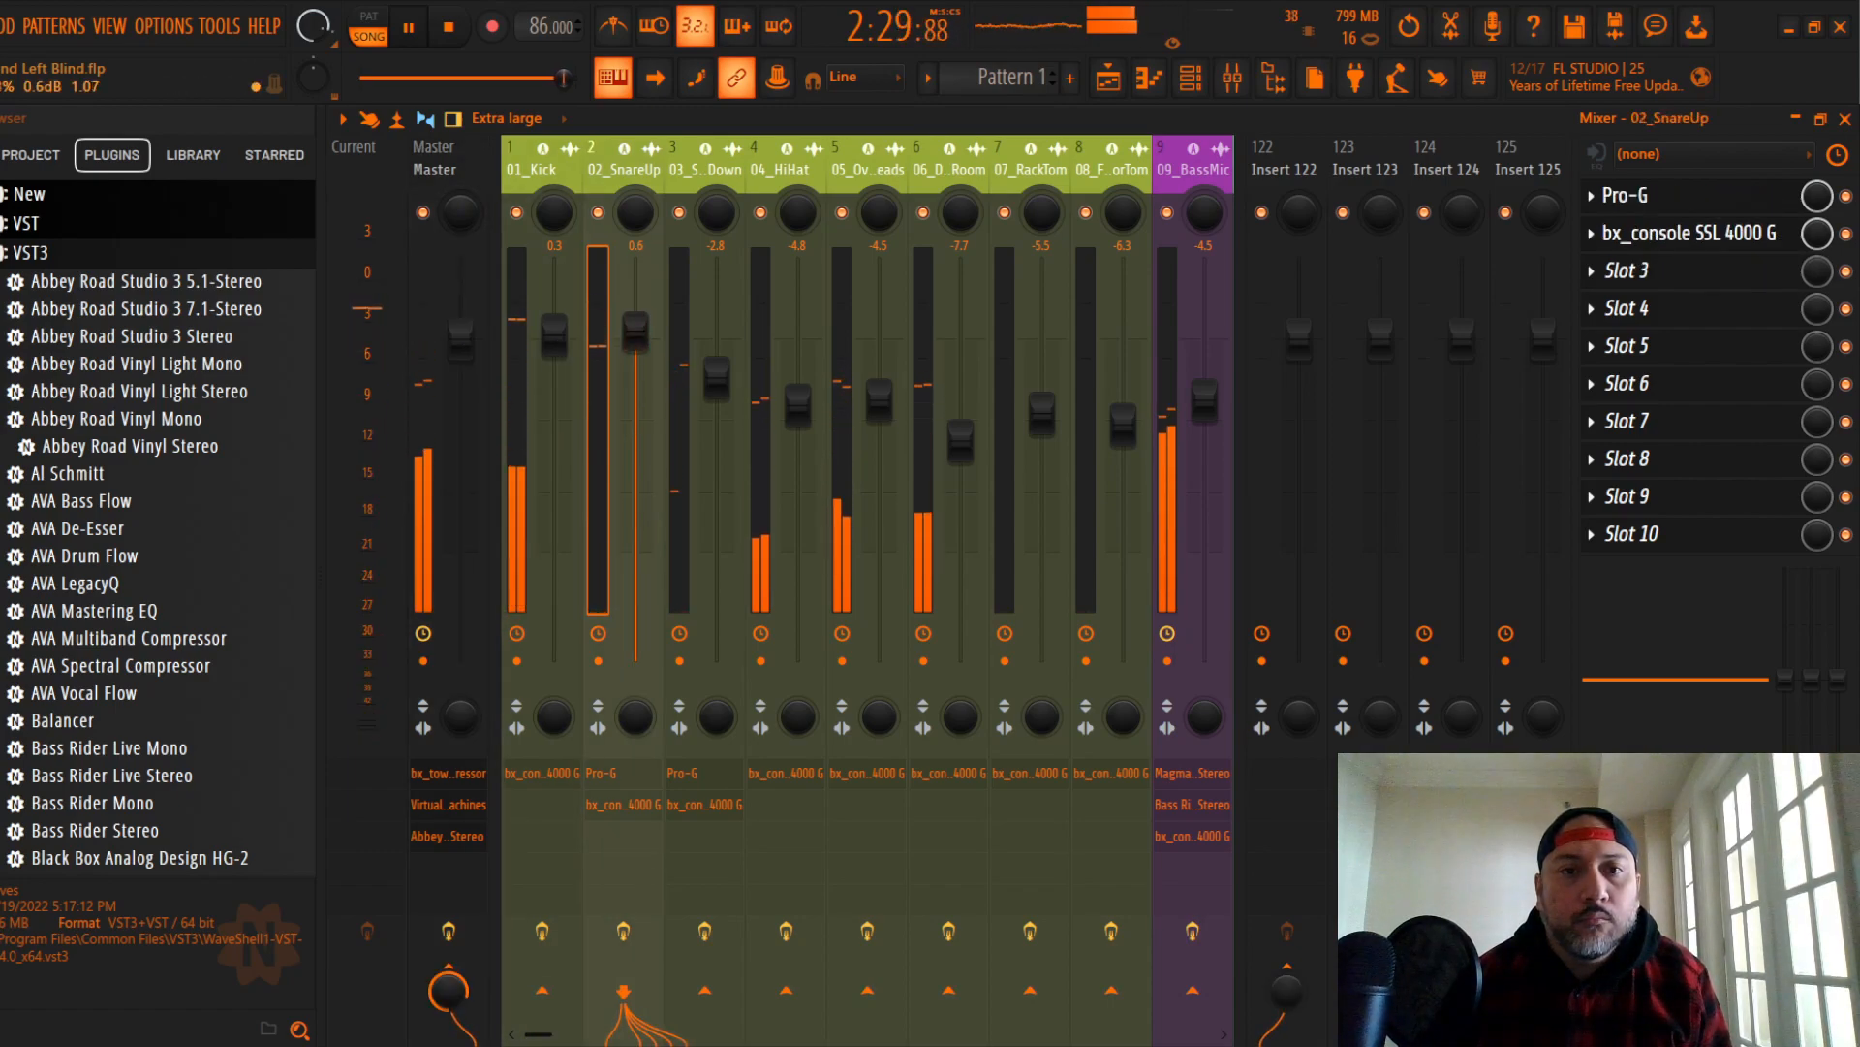
left_click(717, 376)
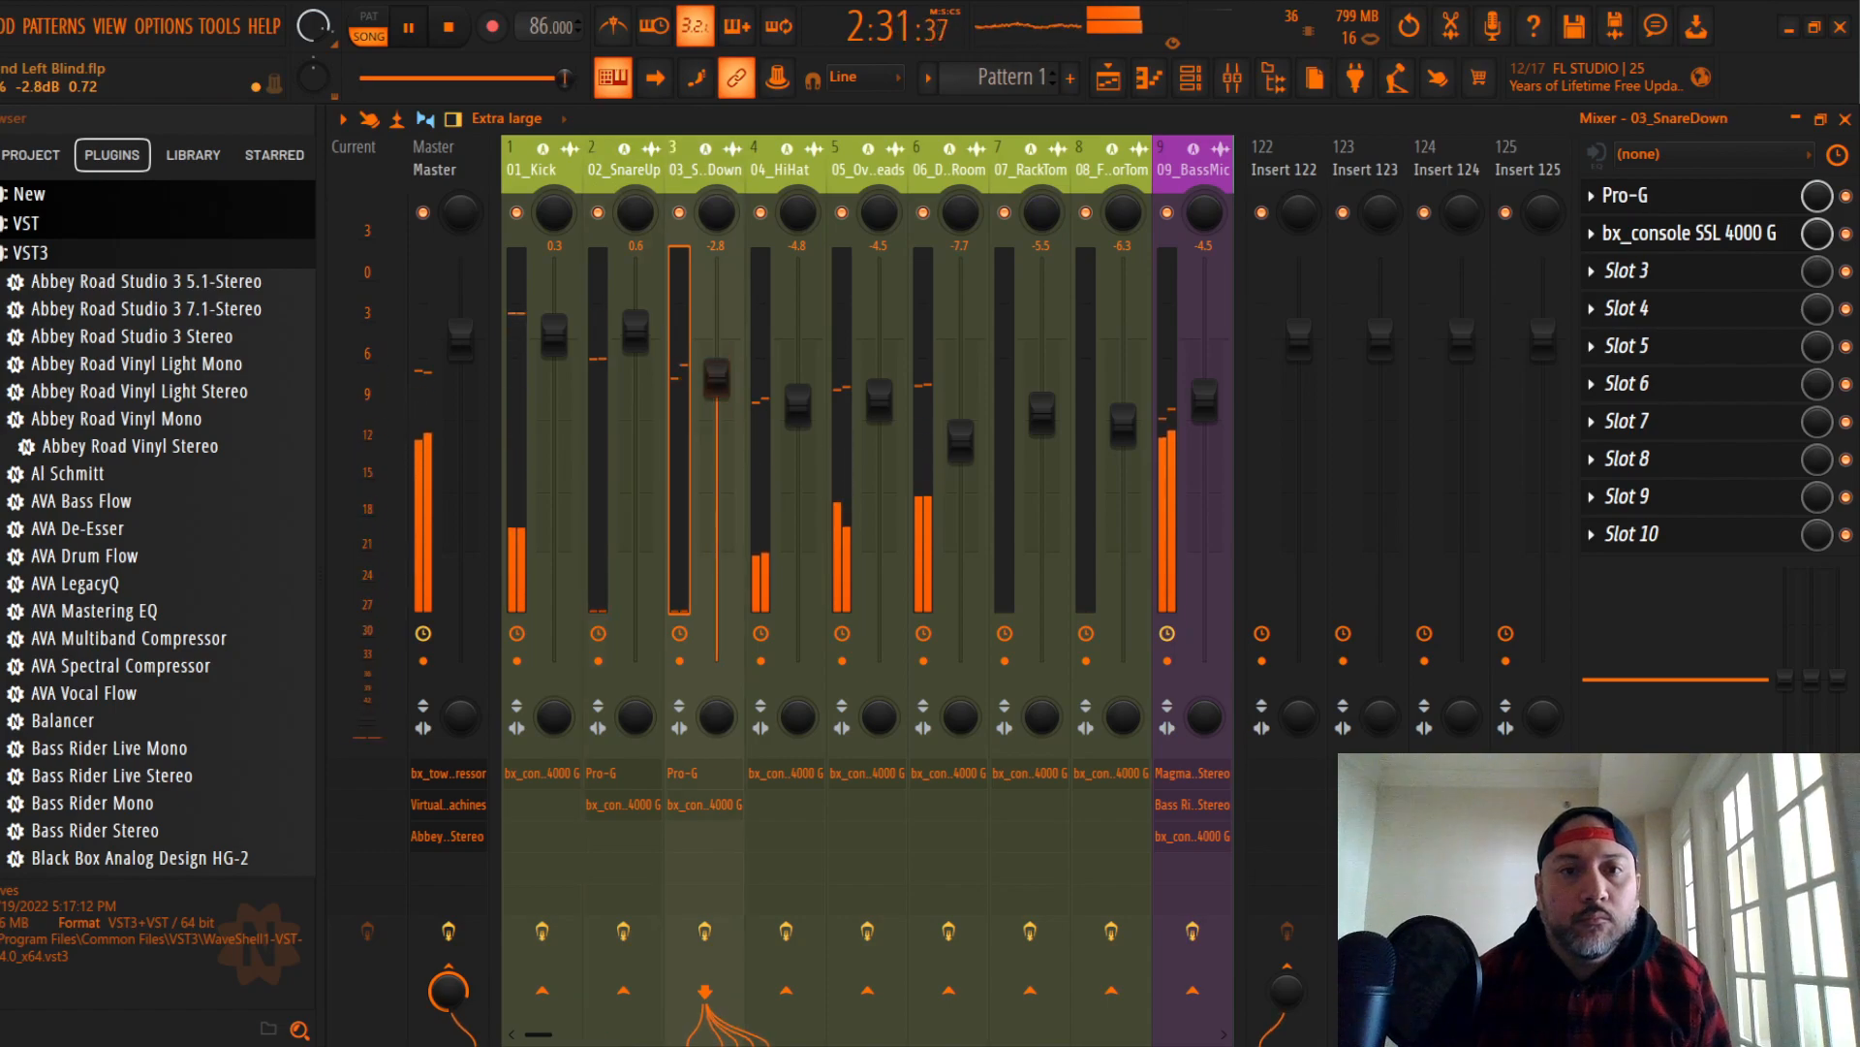
left_click(798, 399)
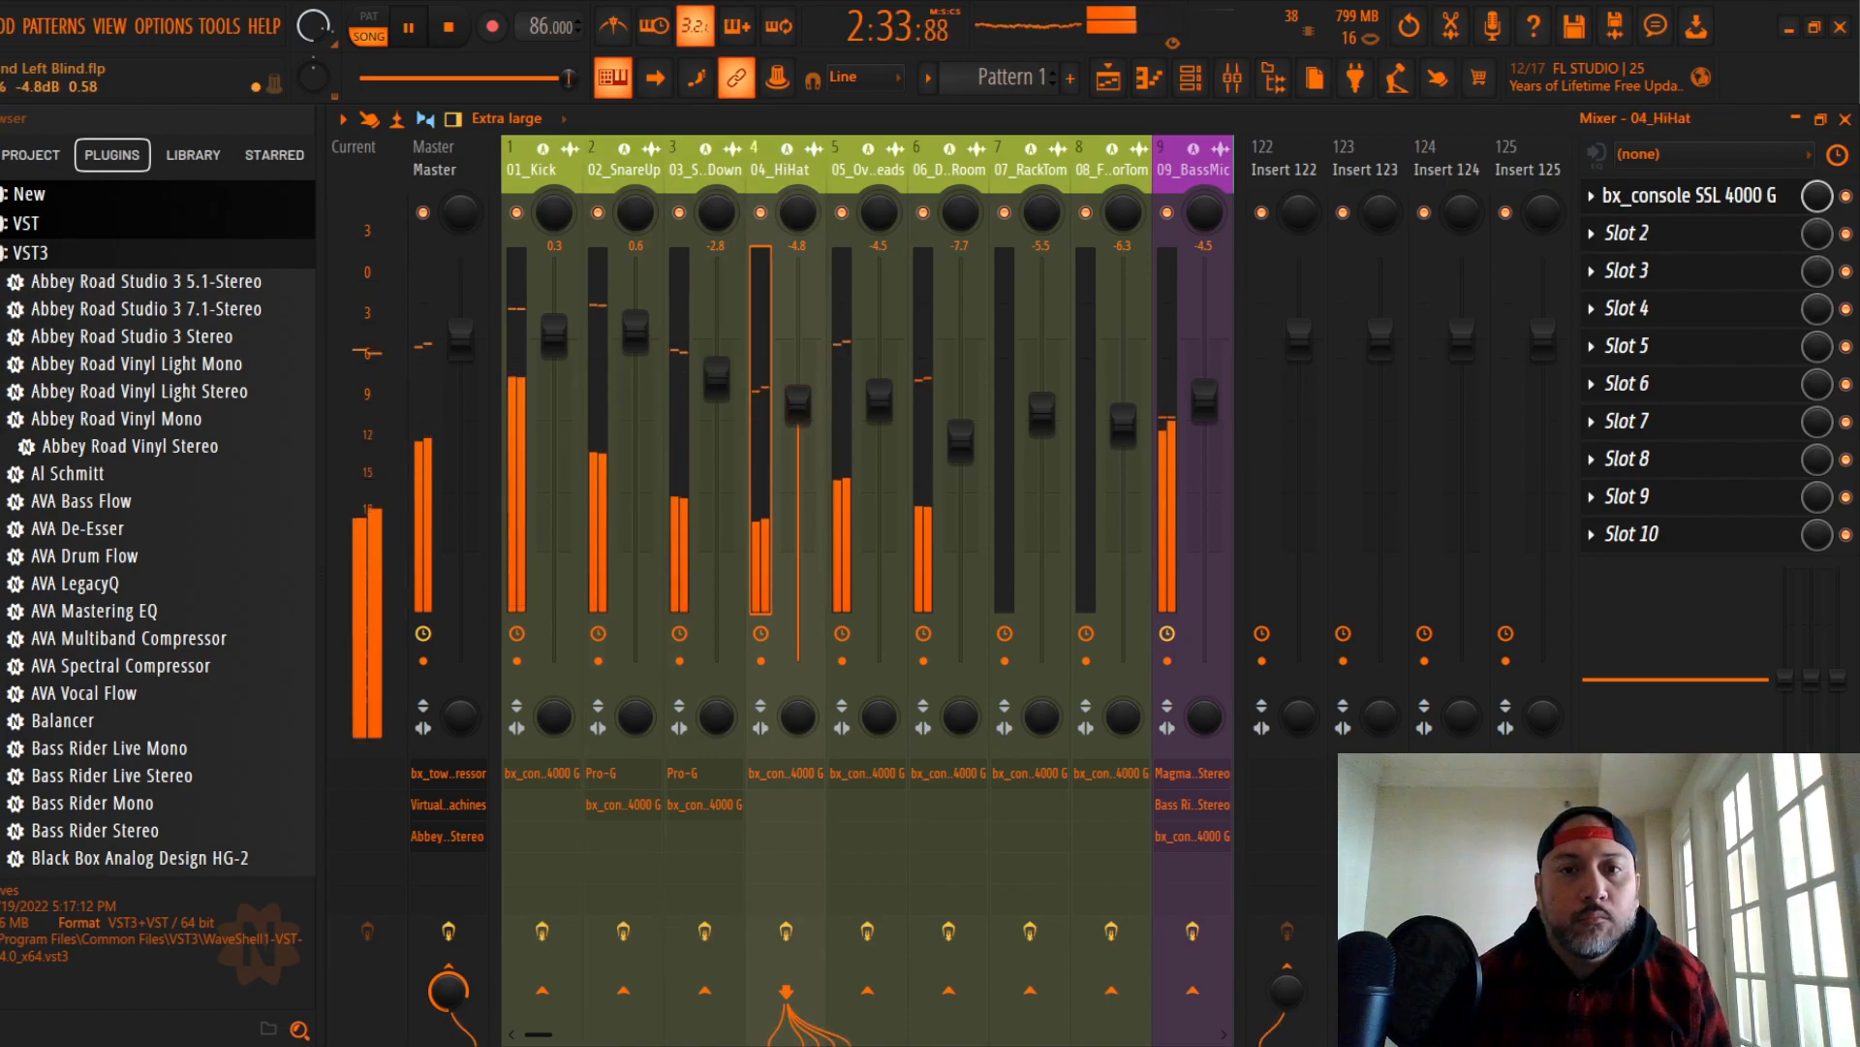
Step: Select the Master track and stop the song playback
left_click(2, 26)
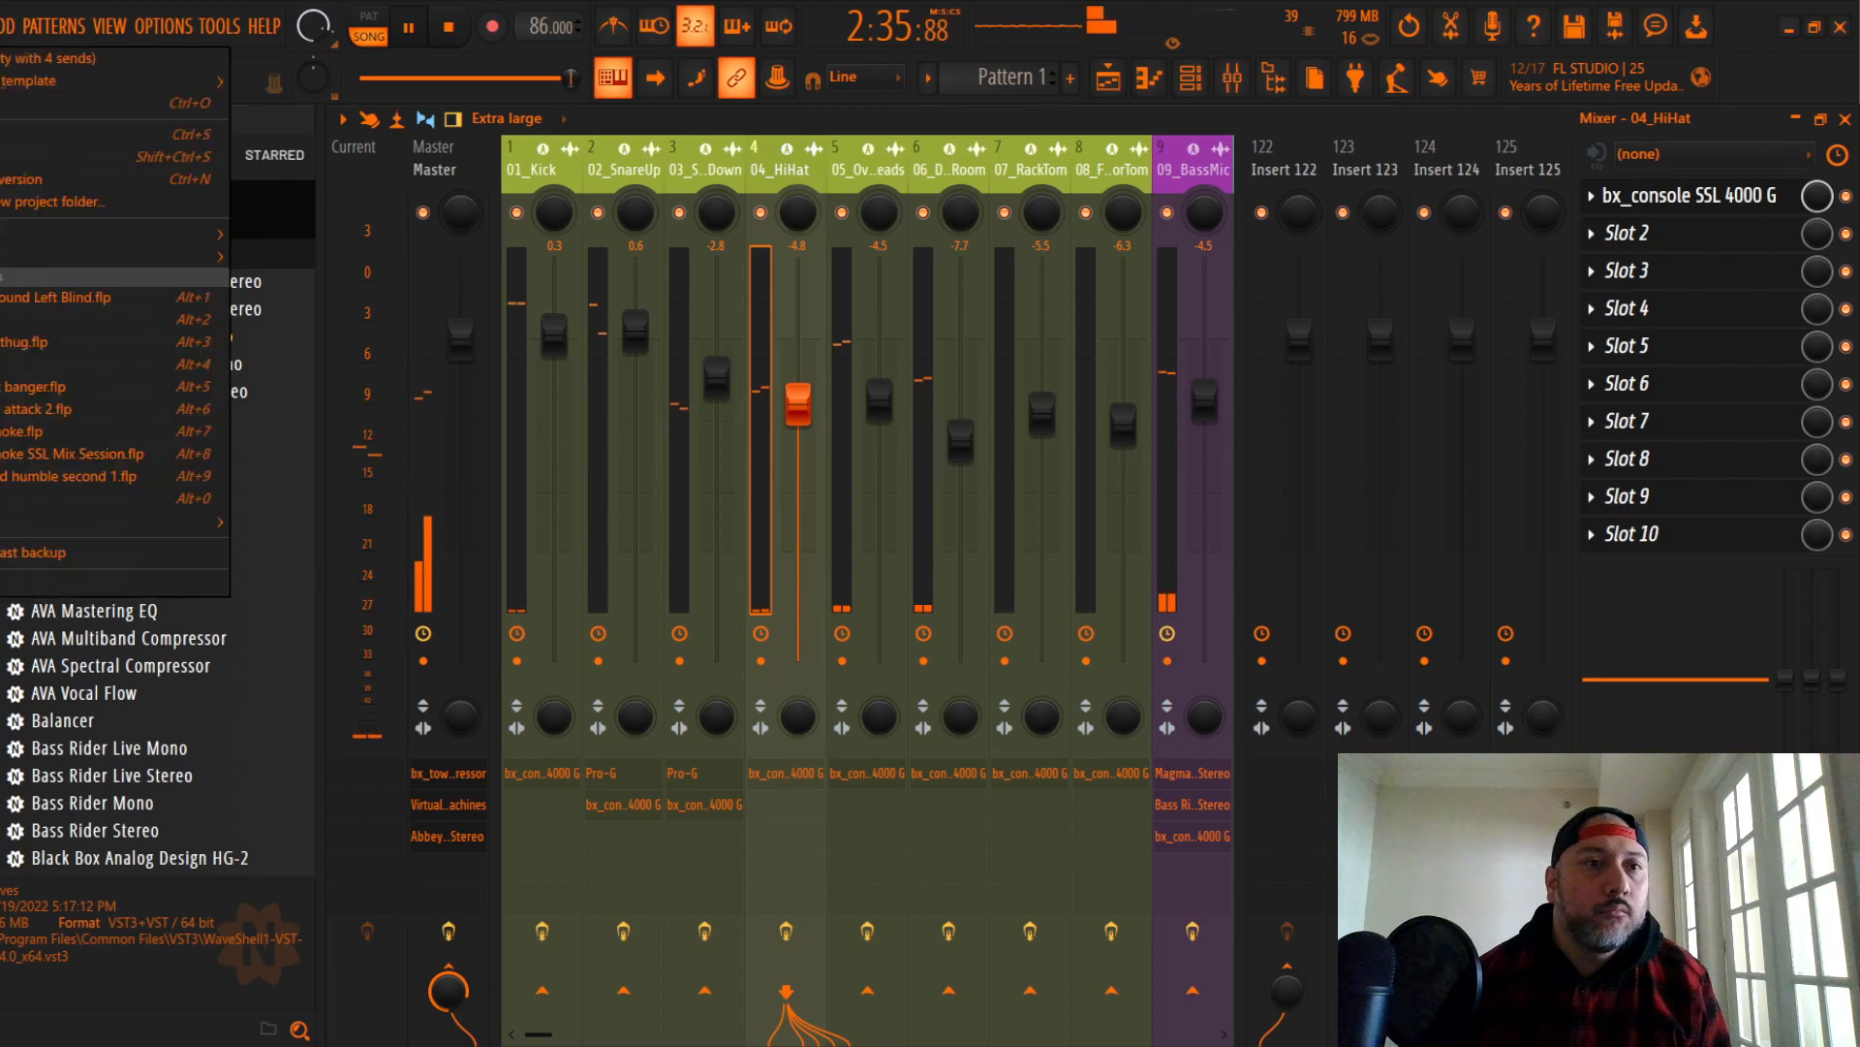
left_click(454, 172)
left_click(453, 173)
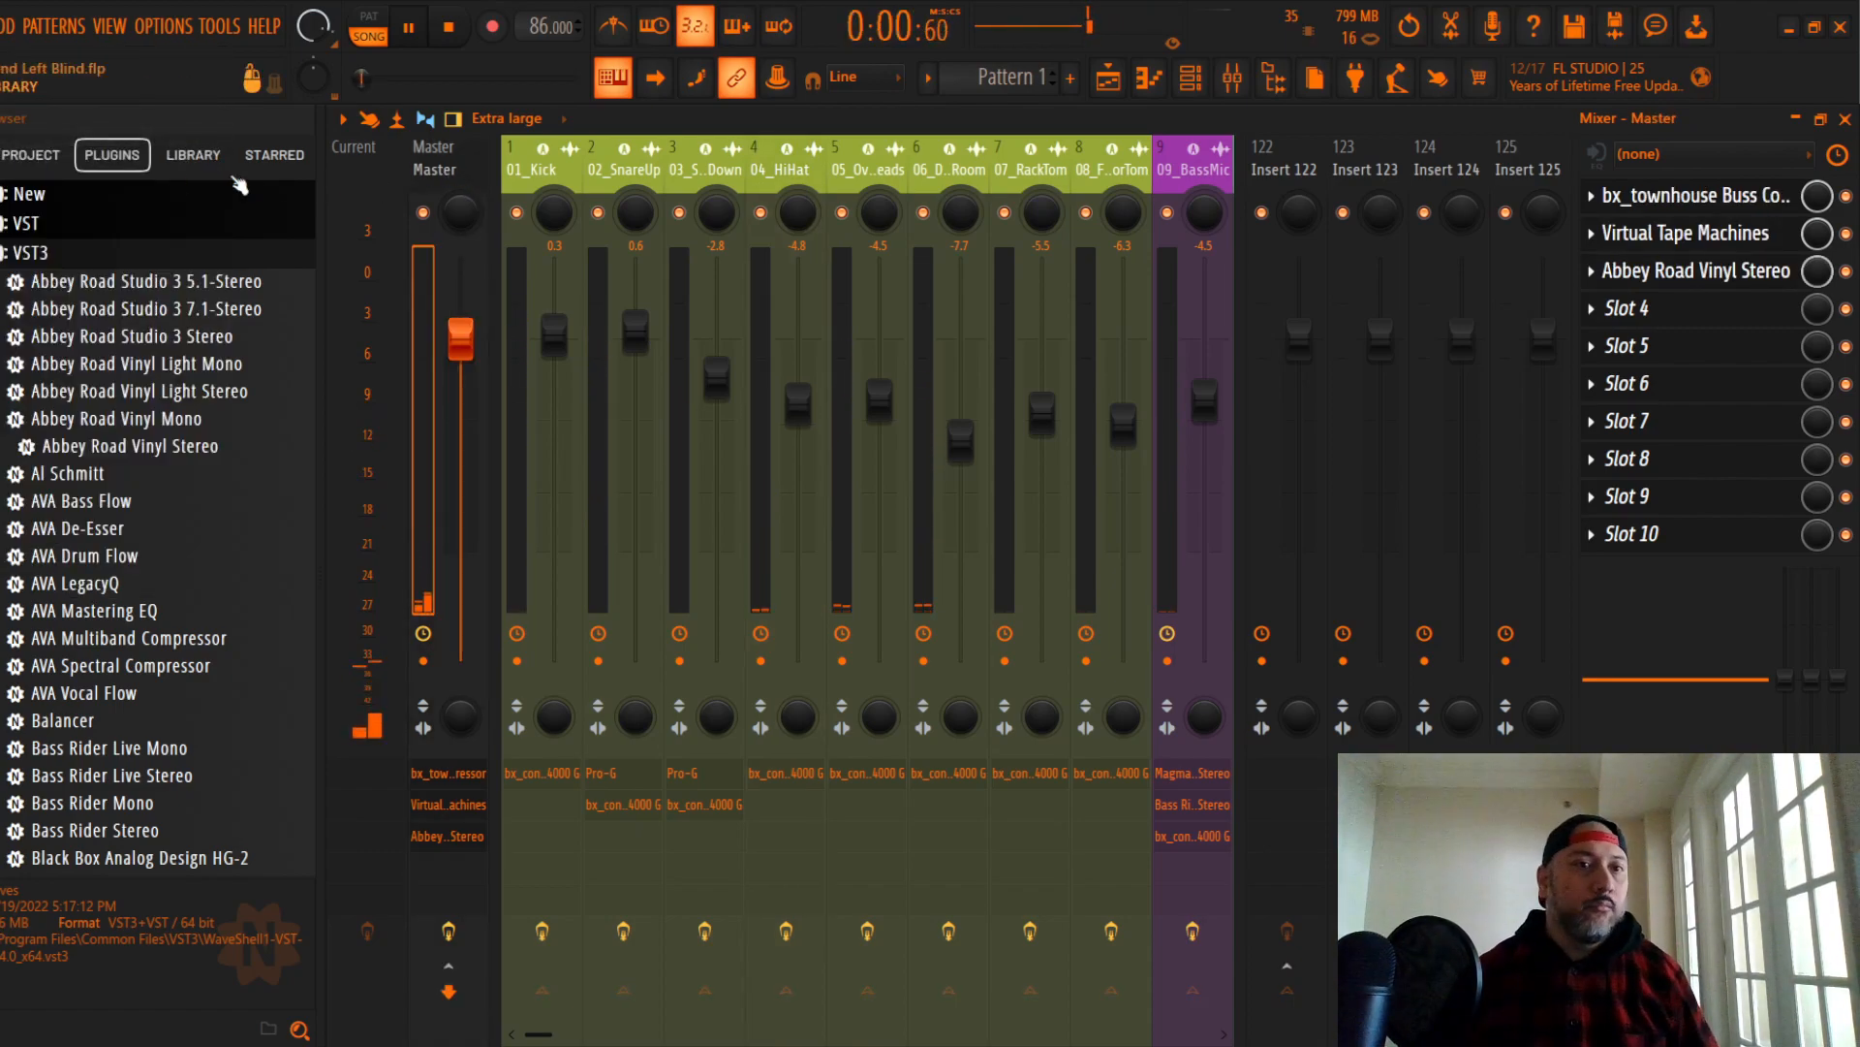
key("space")
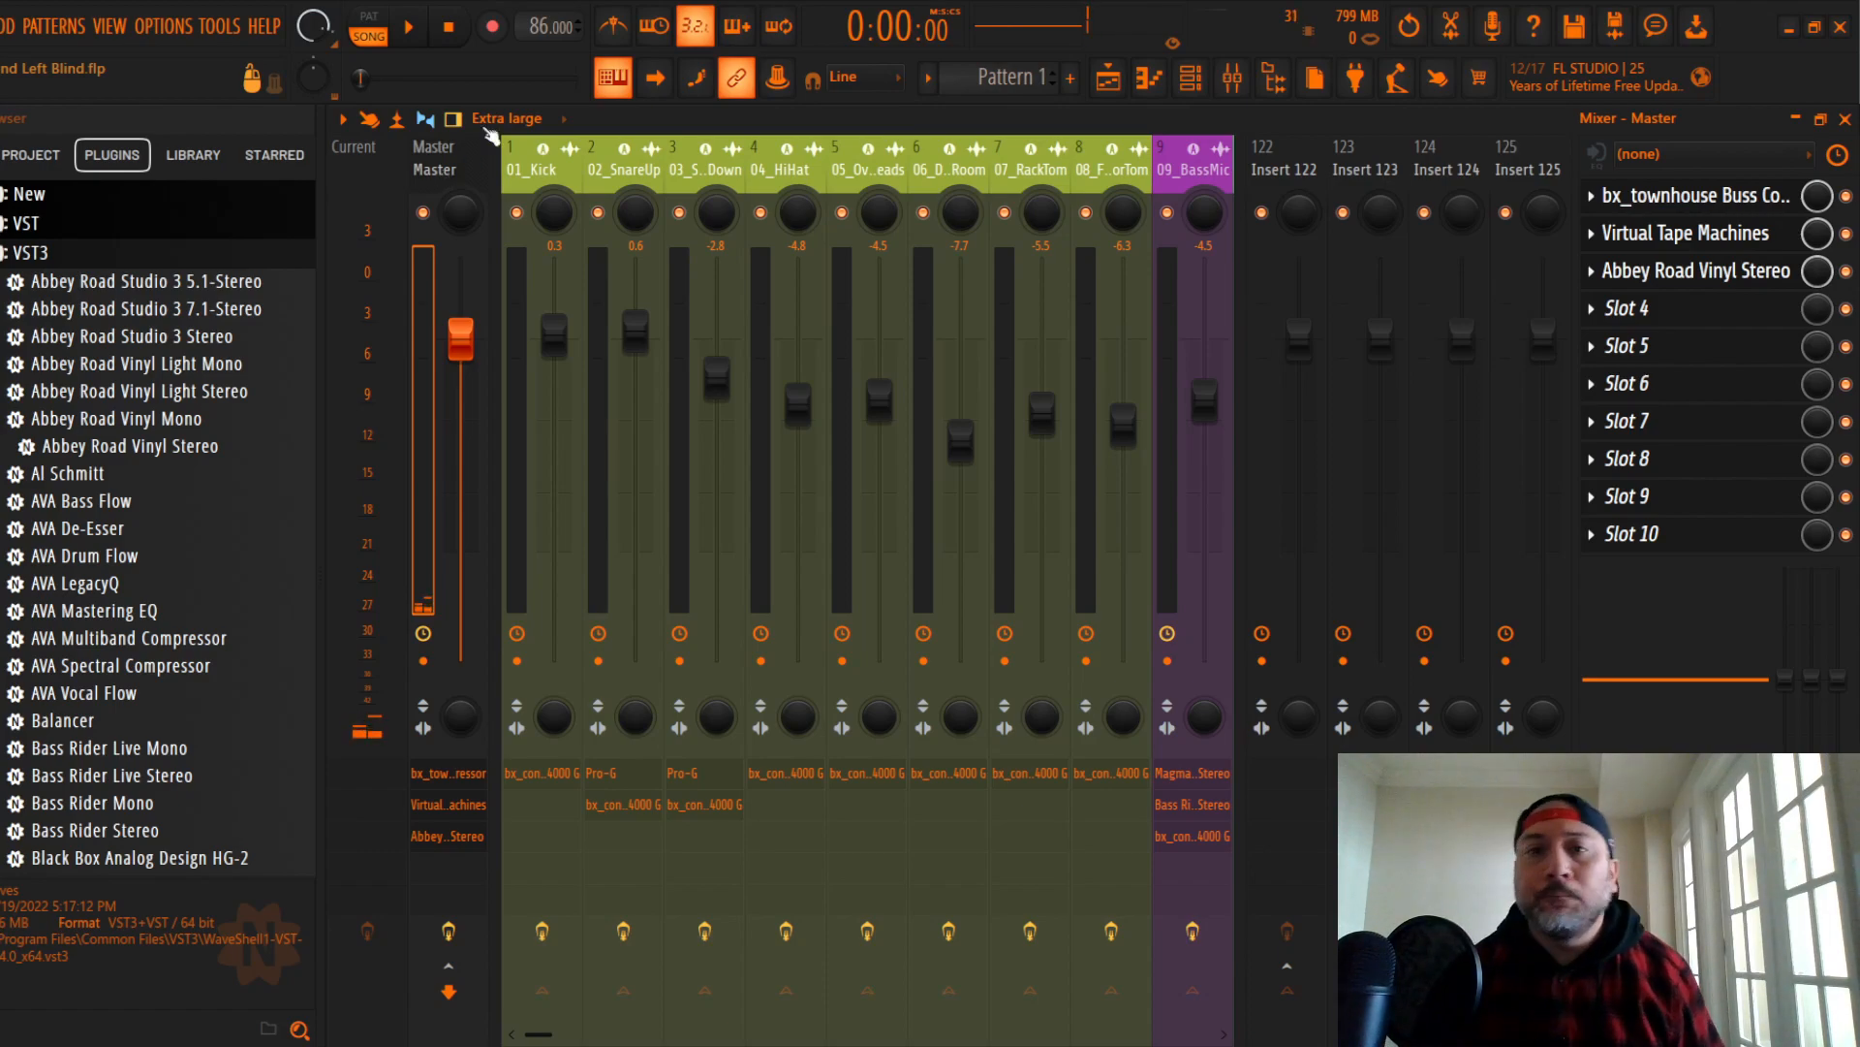
Step: Review the Hardcore and bx_console SSL 4000 G settings on the ElecGtrDI1 track
scroll(1171, 171, "down", 11)
left_click_drag(1262, 176, 806, 186)
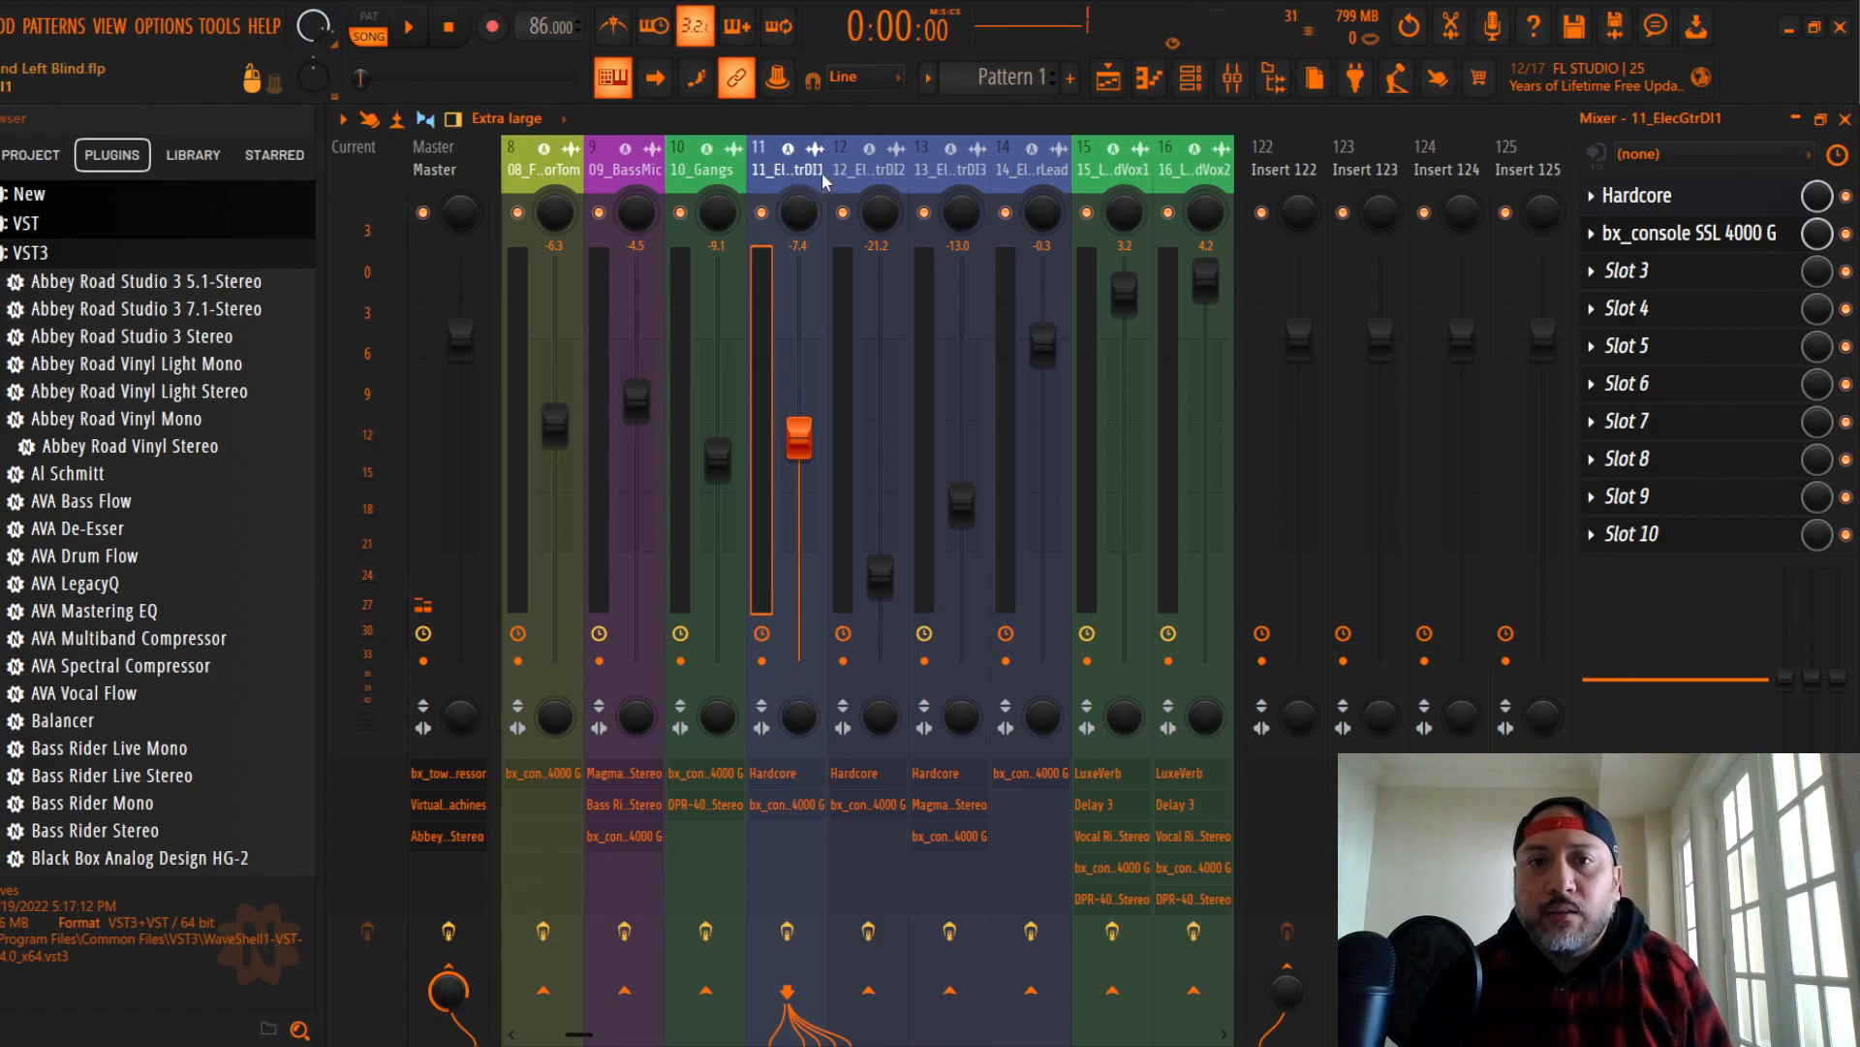
left_click(1685, 204)
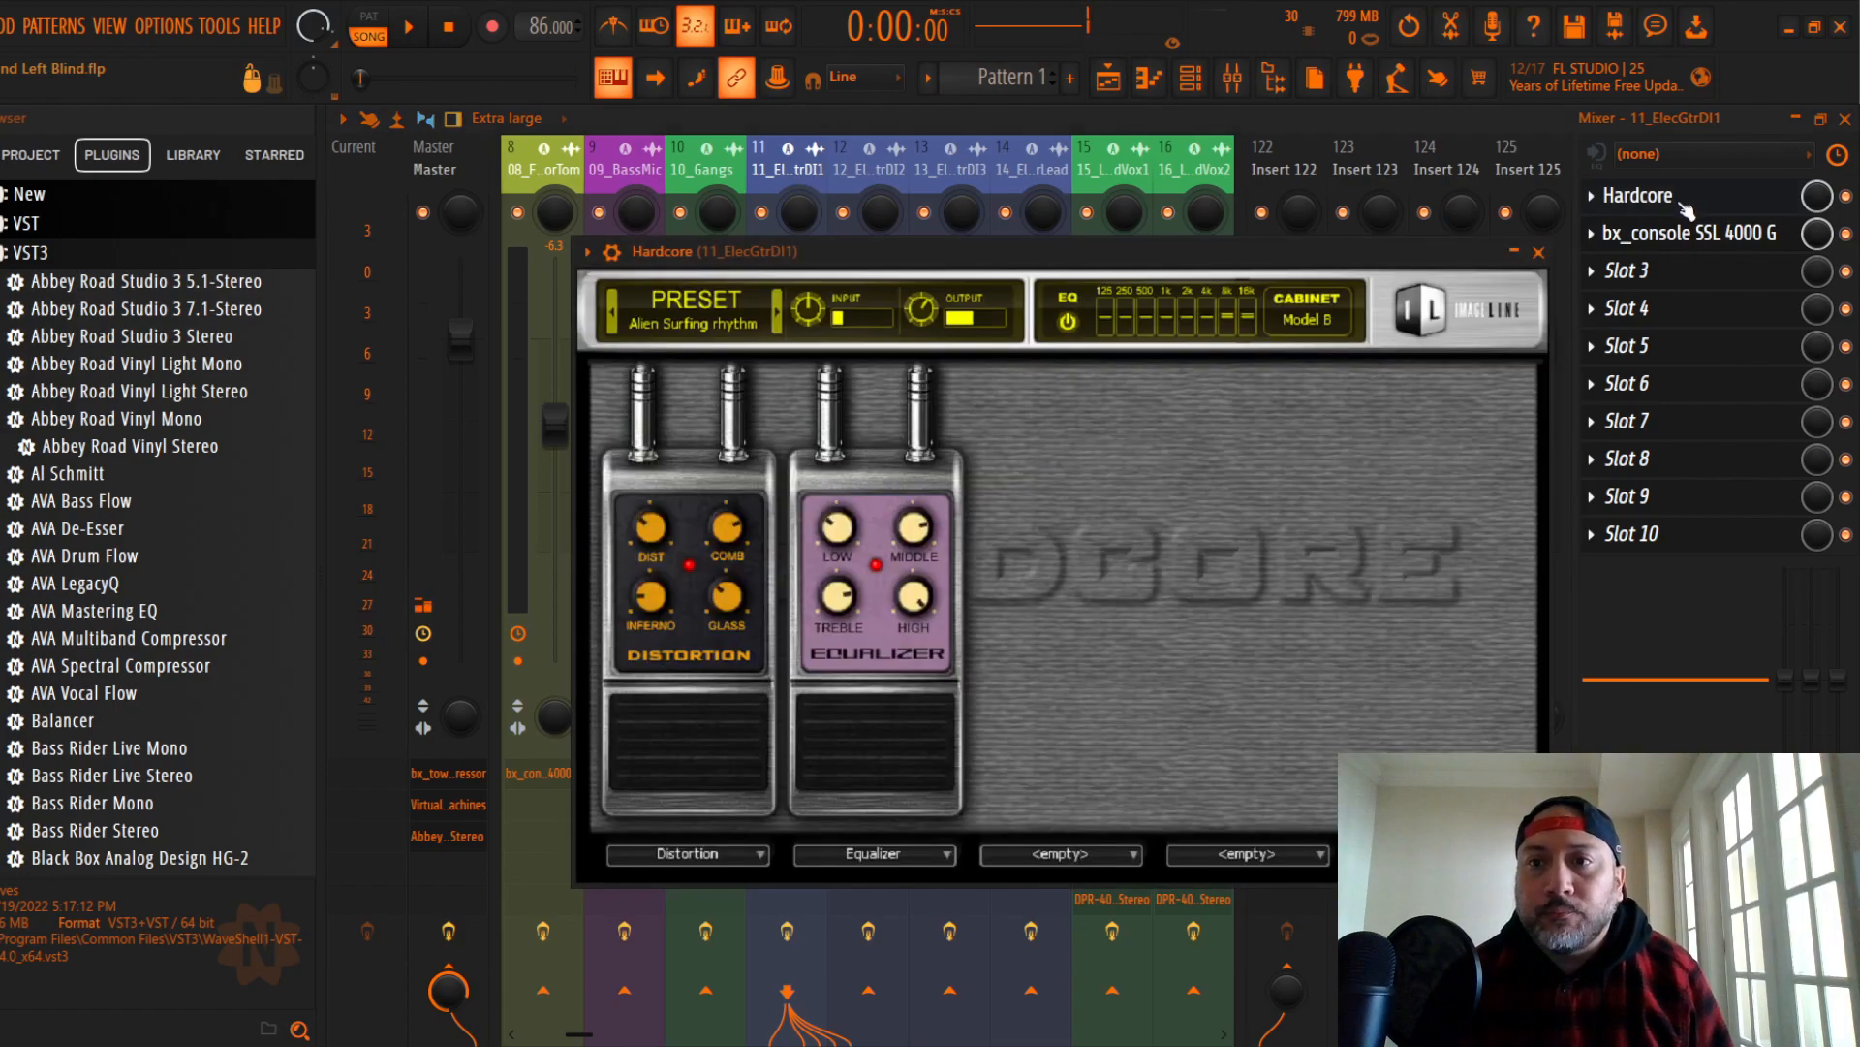
left_click_drag(1275, 252, 1250, 202)
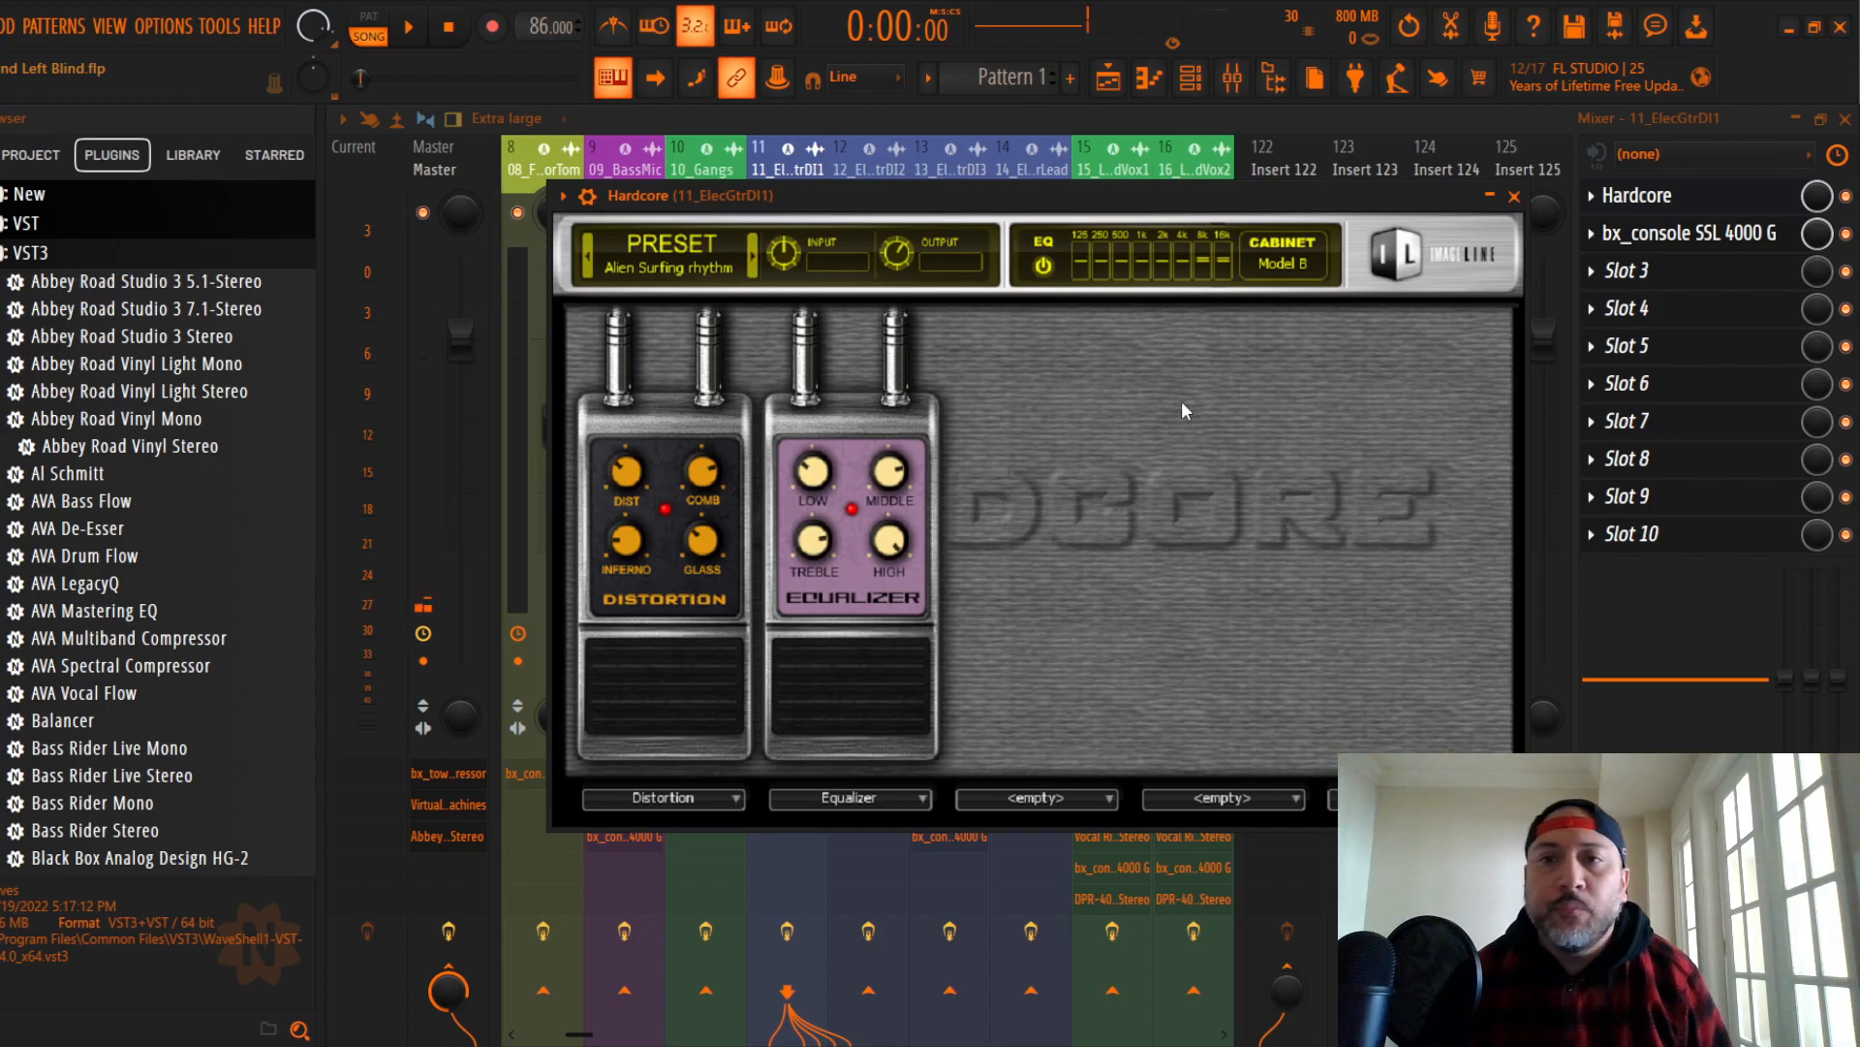
left_click(1514, 195)
left_click(1689, 233)
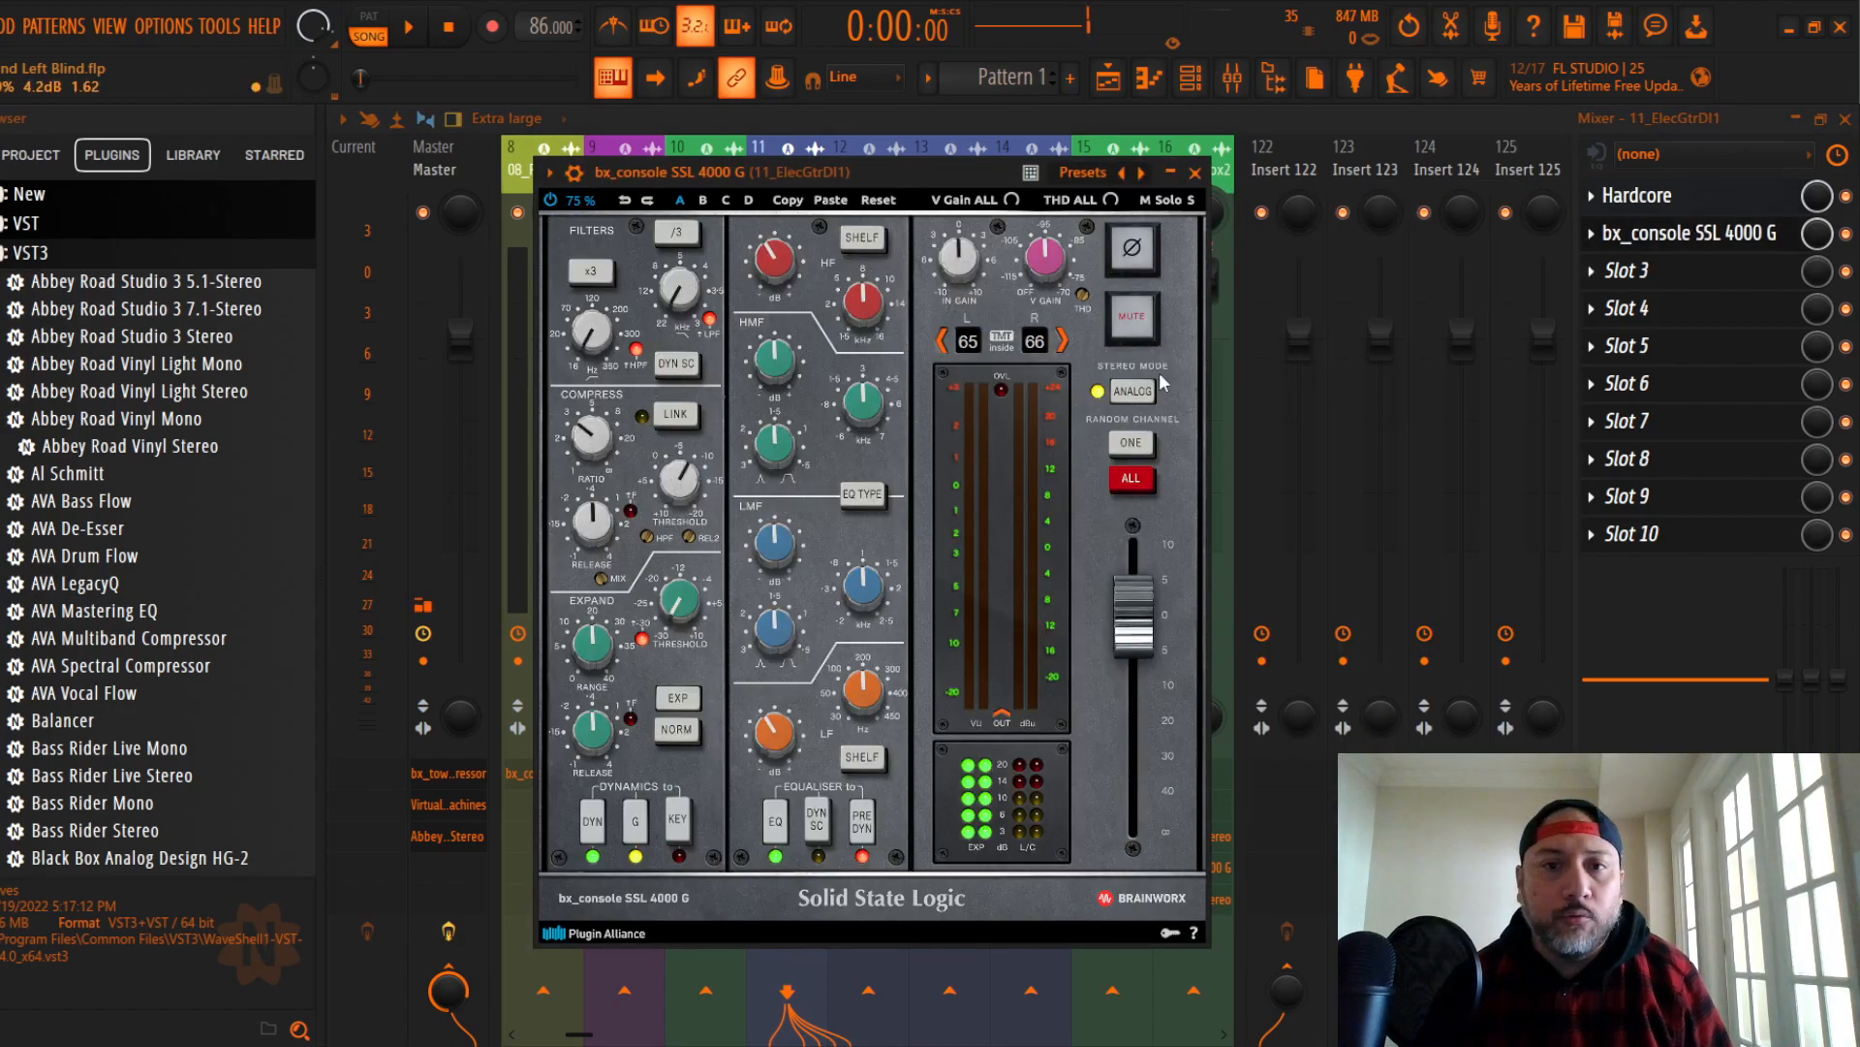
left_click(1194, 174)
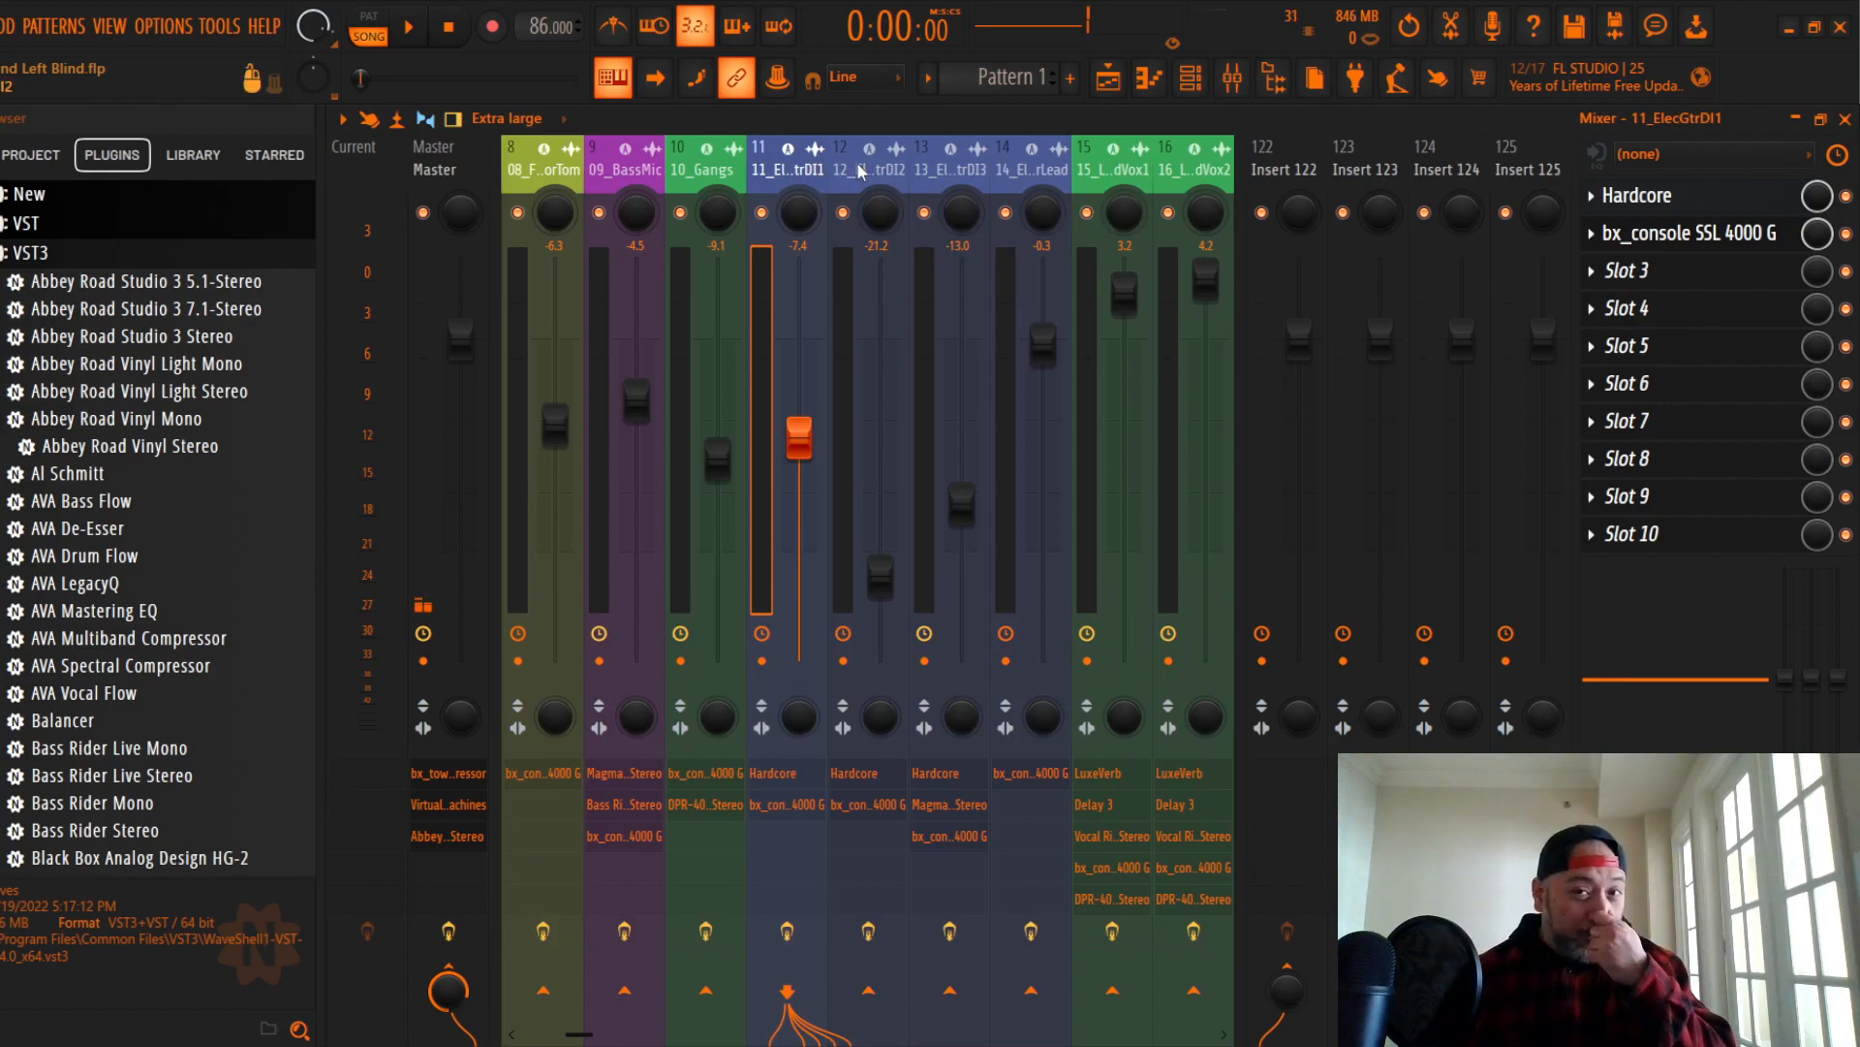
Step: Review the effect chains of ElecGtrLead and ElecGtrDI3, including the bx_console SSL 4000 G settings on ElecGtrDI3
left_click(1019, 177)
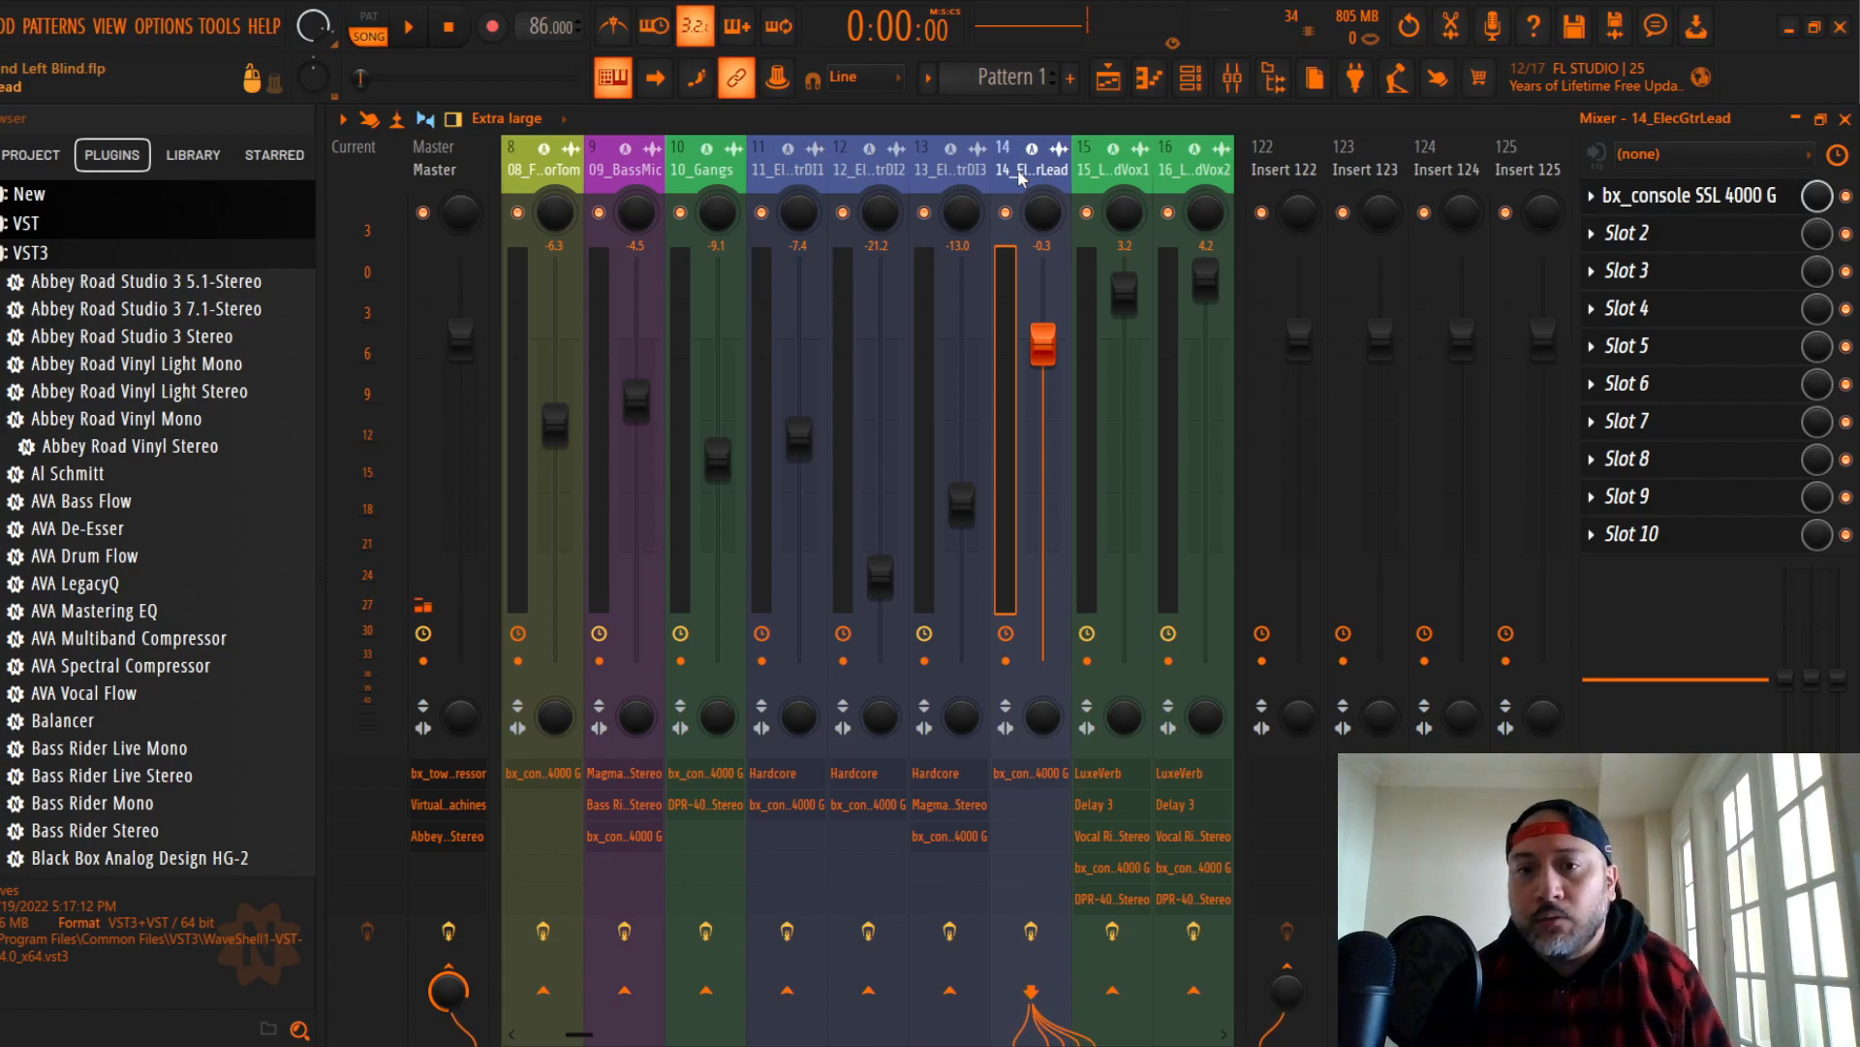
left_click(964, 174)
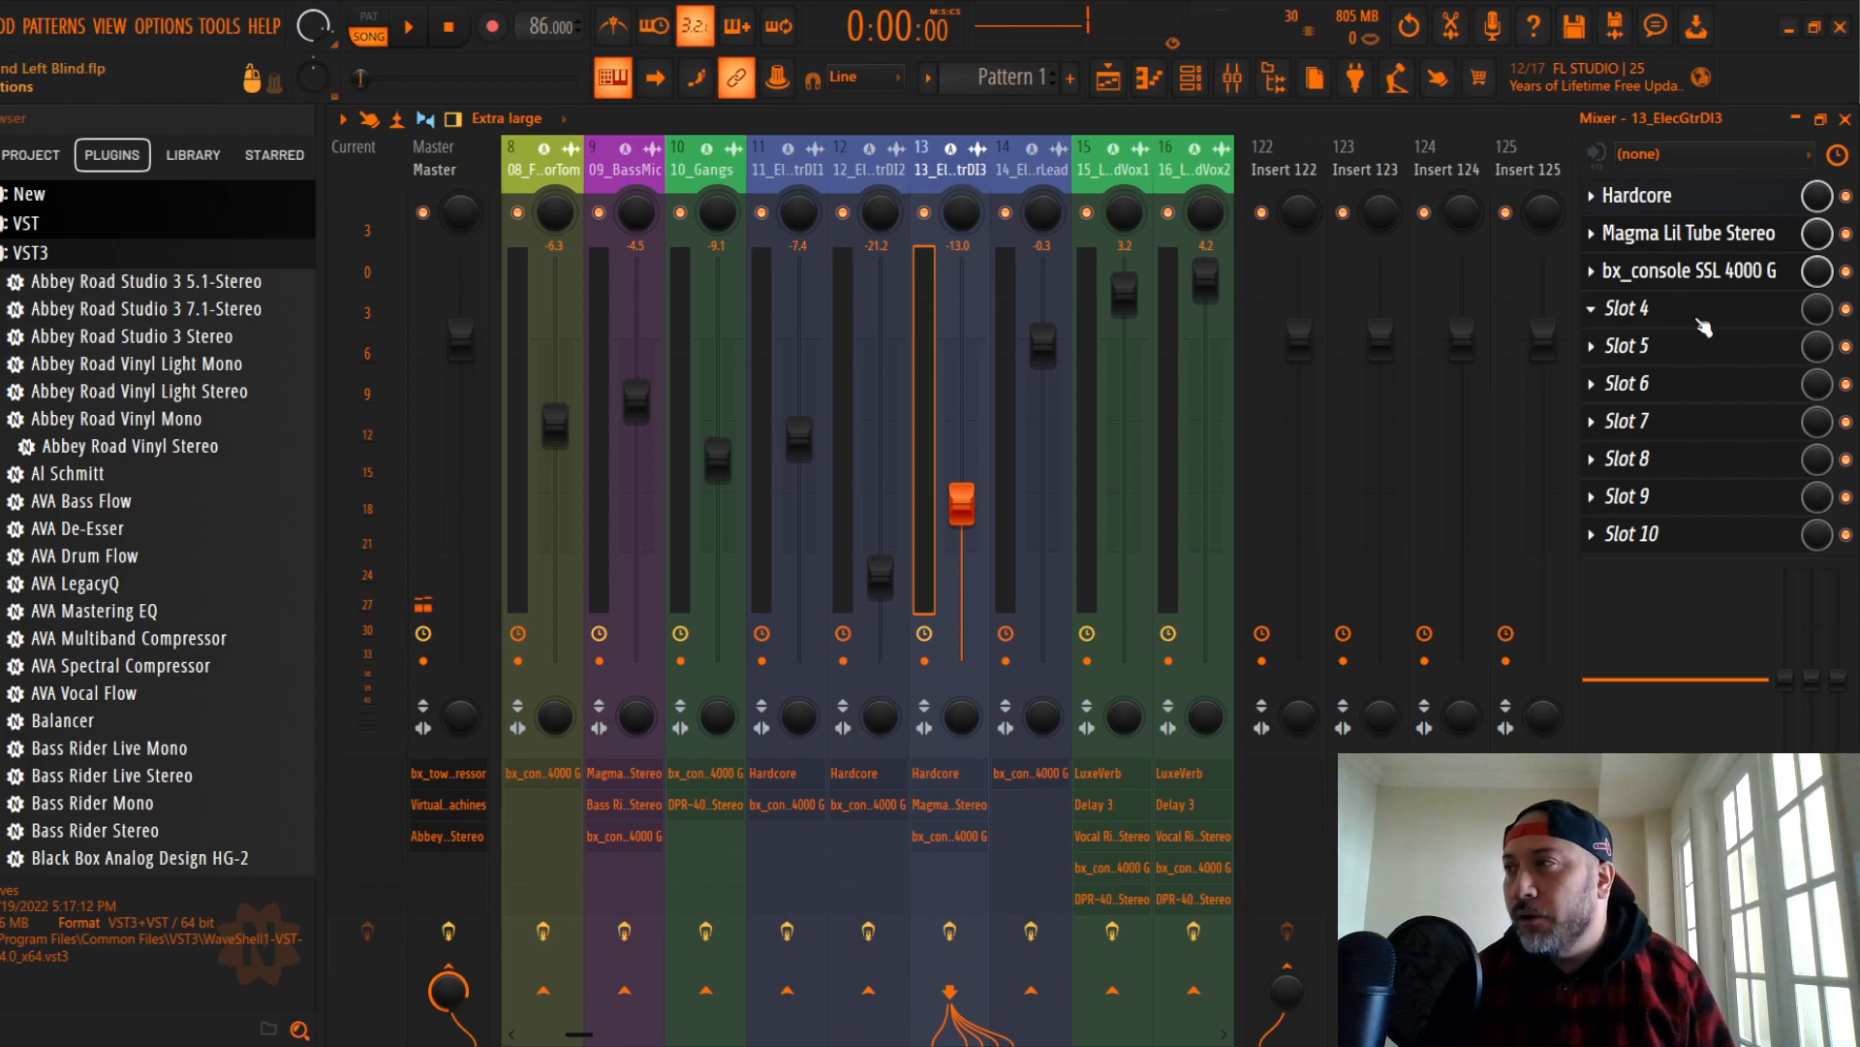
left_click(1696, 270)
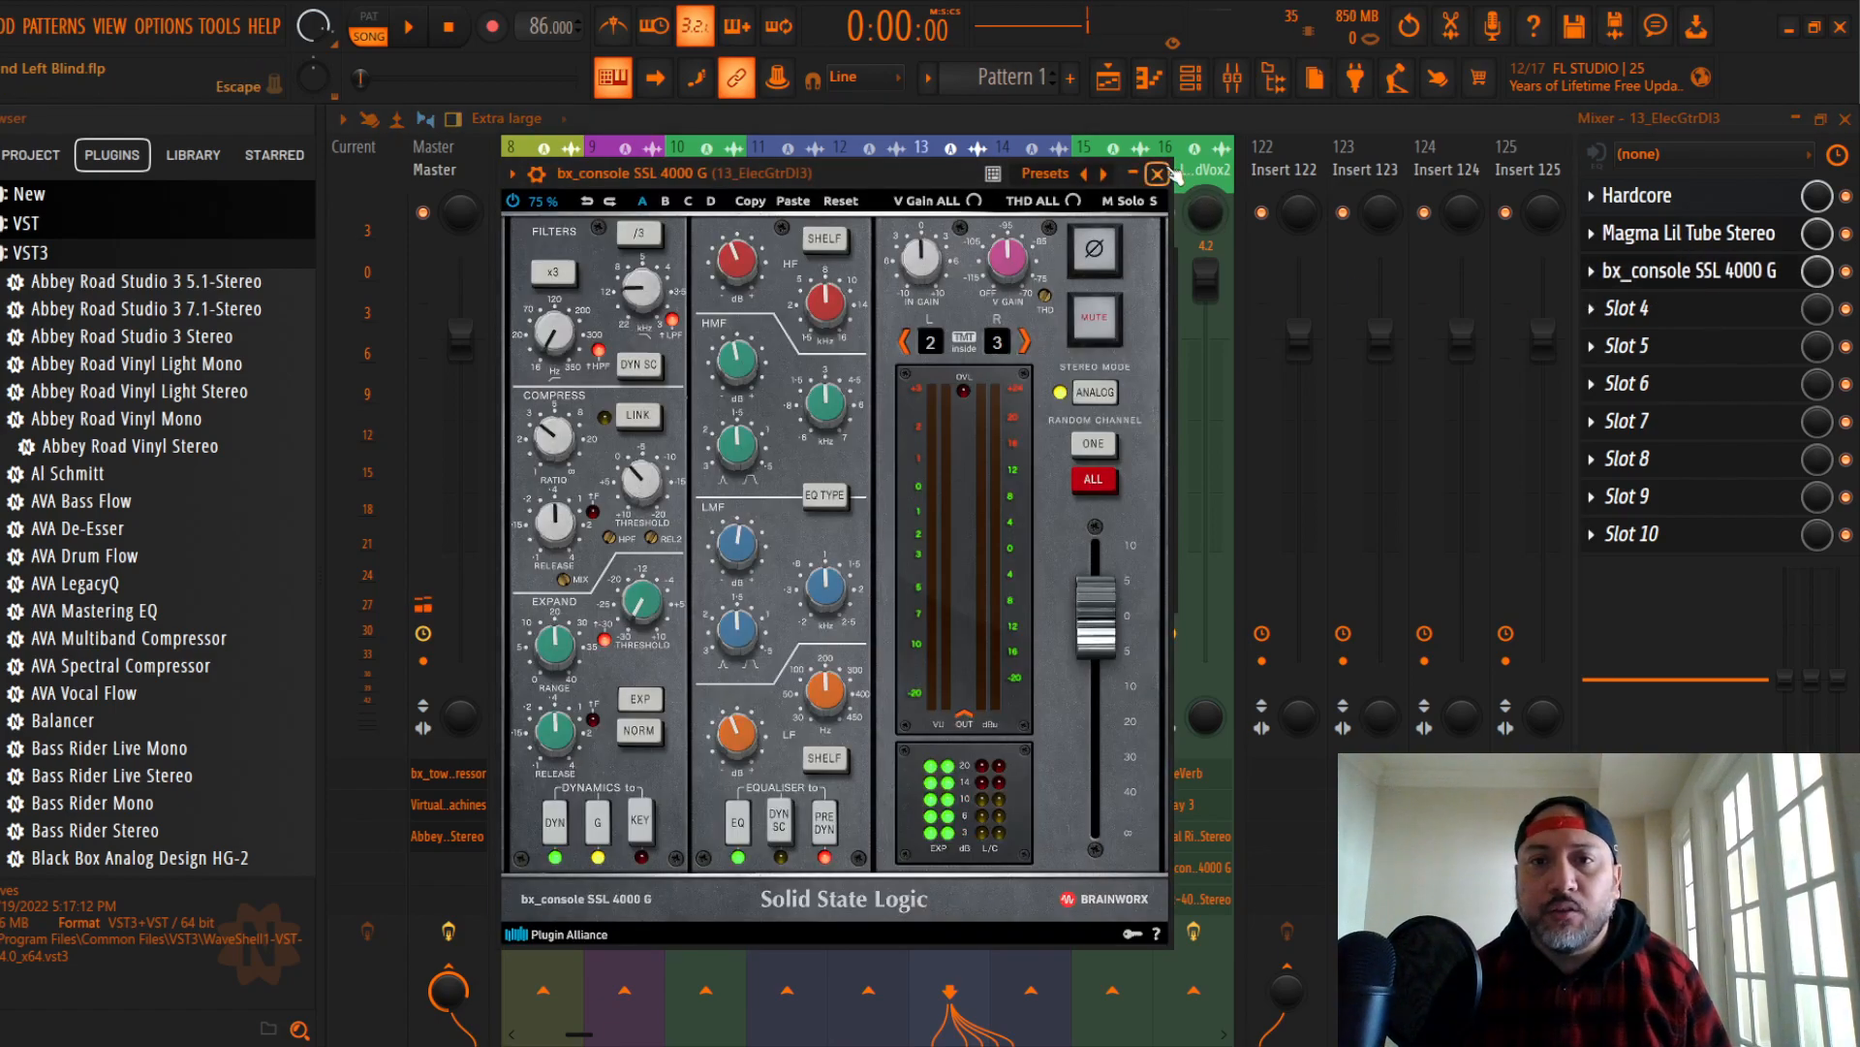
left_click(1158, 174)
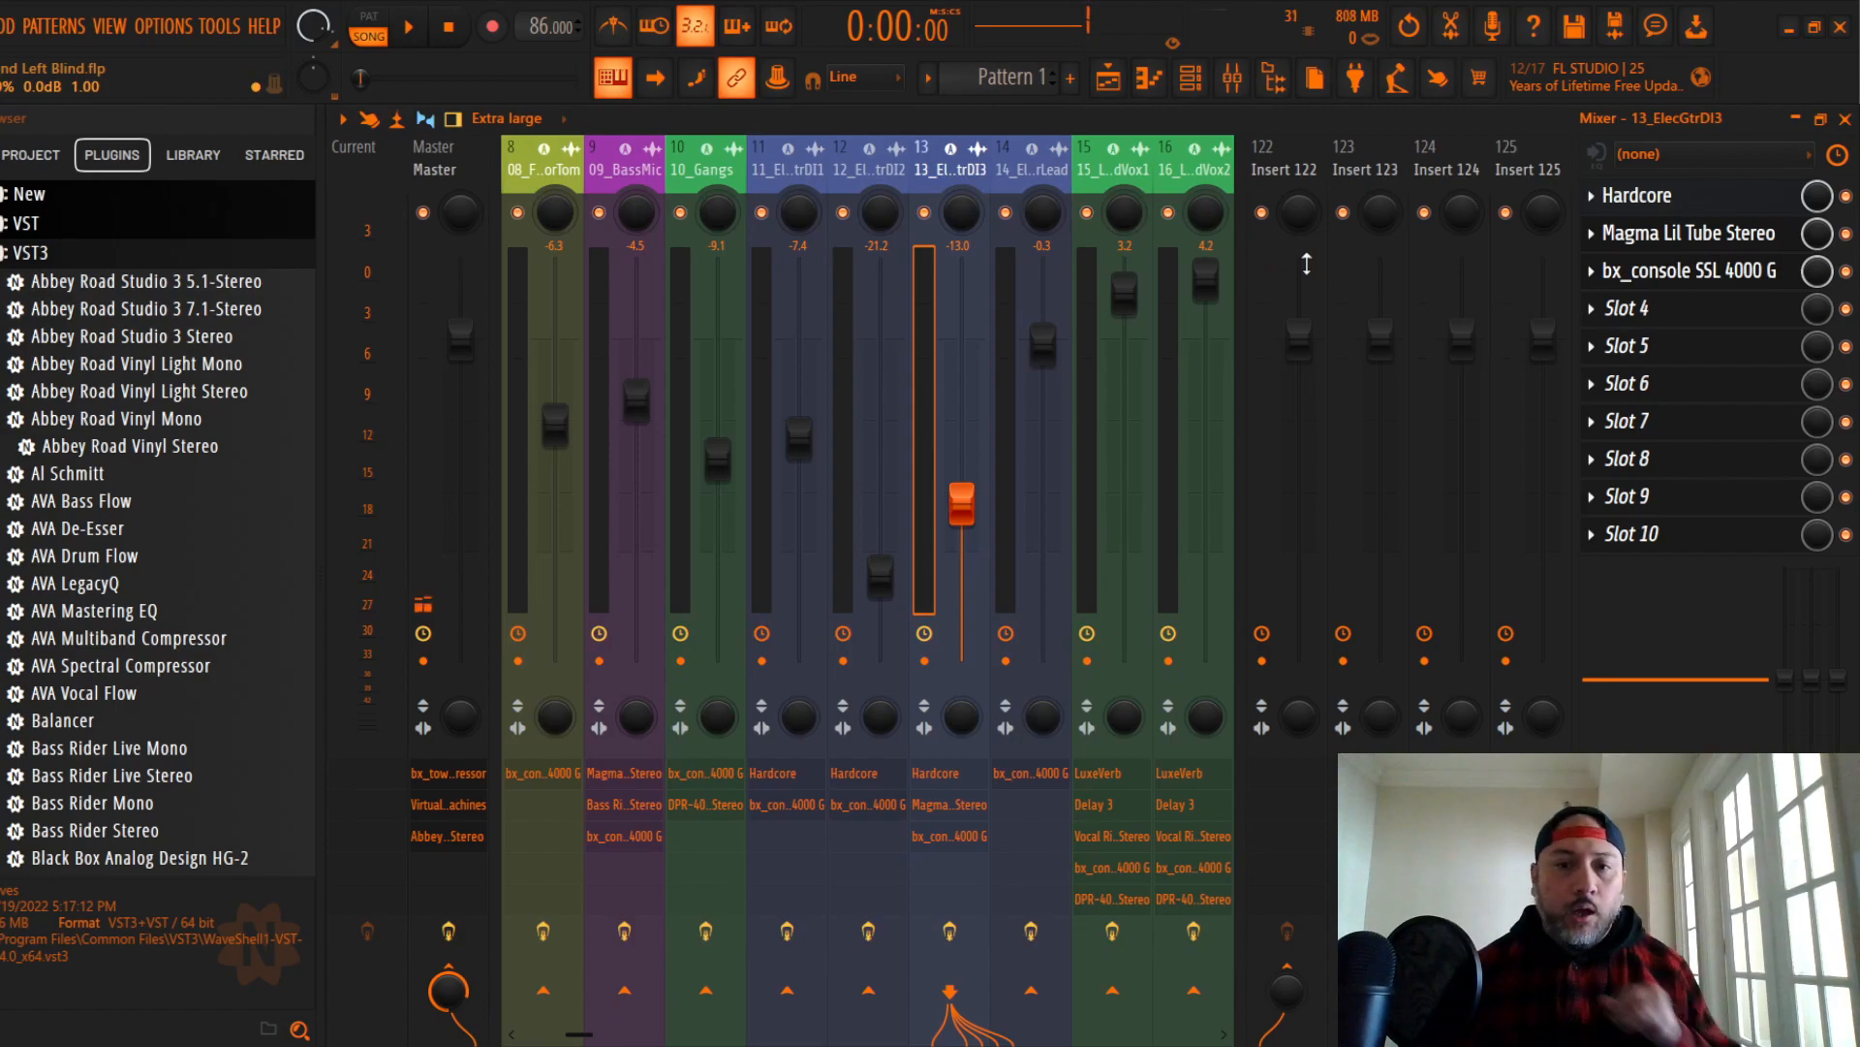
Step: Review the LuxeVerb and Fruity Delay 3 settings on the LeadVox1 track
left_click(1110, 172)
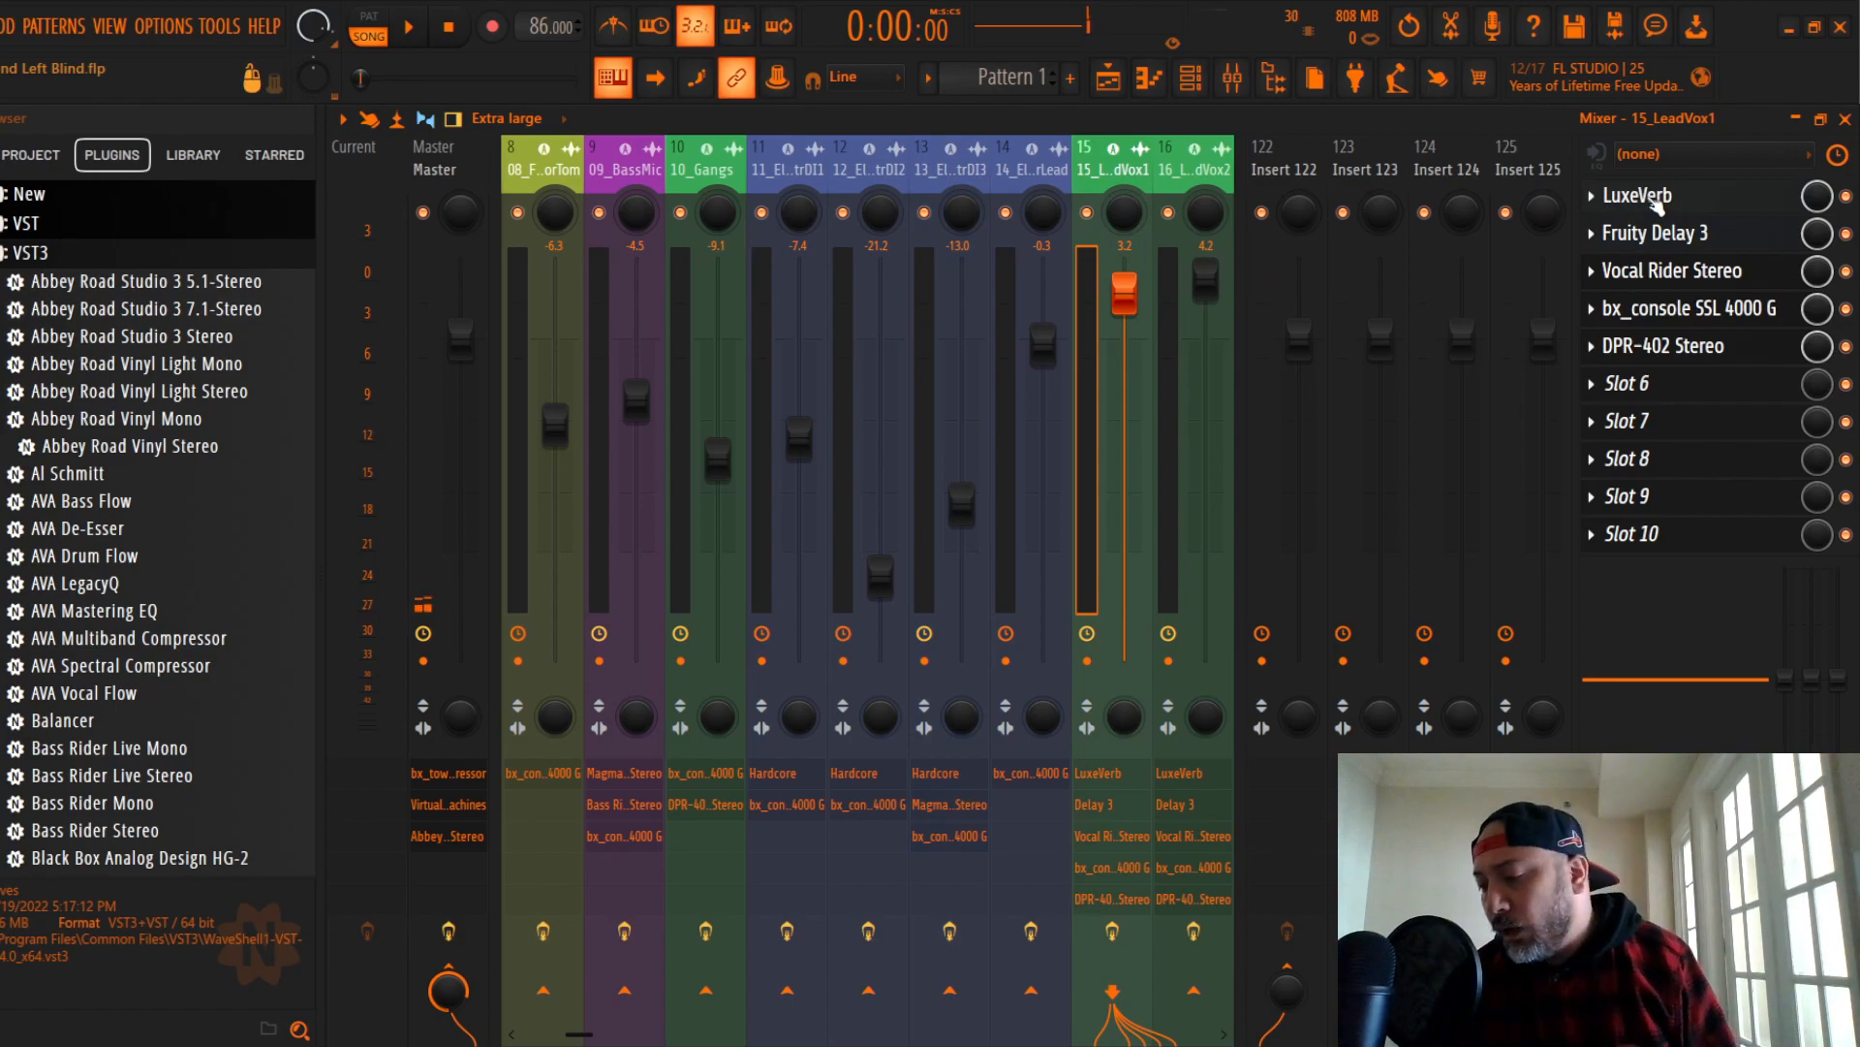
left_click(1647, 196)
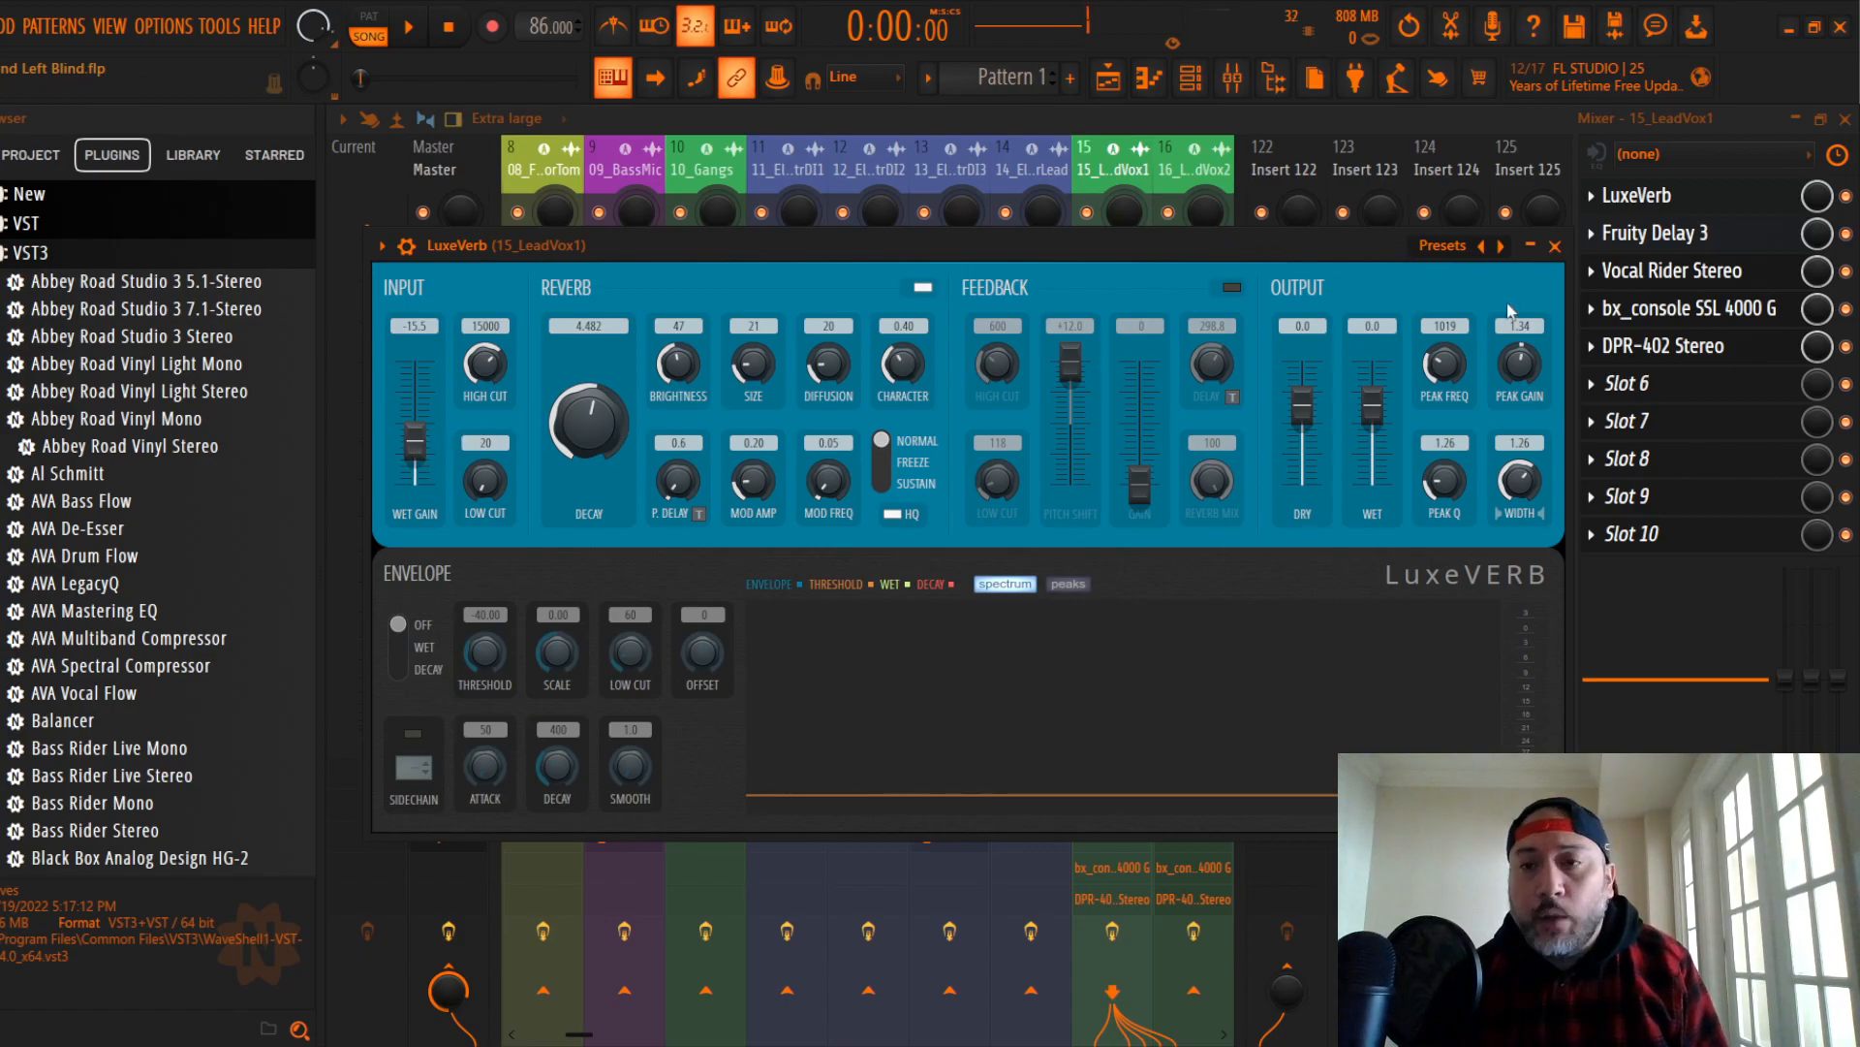
left_click(1556, 246)
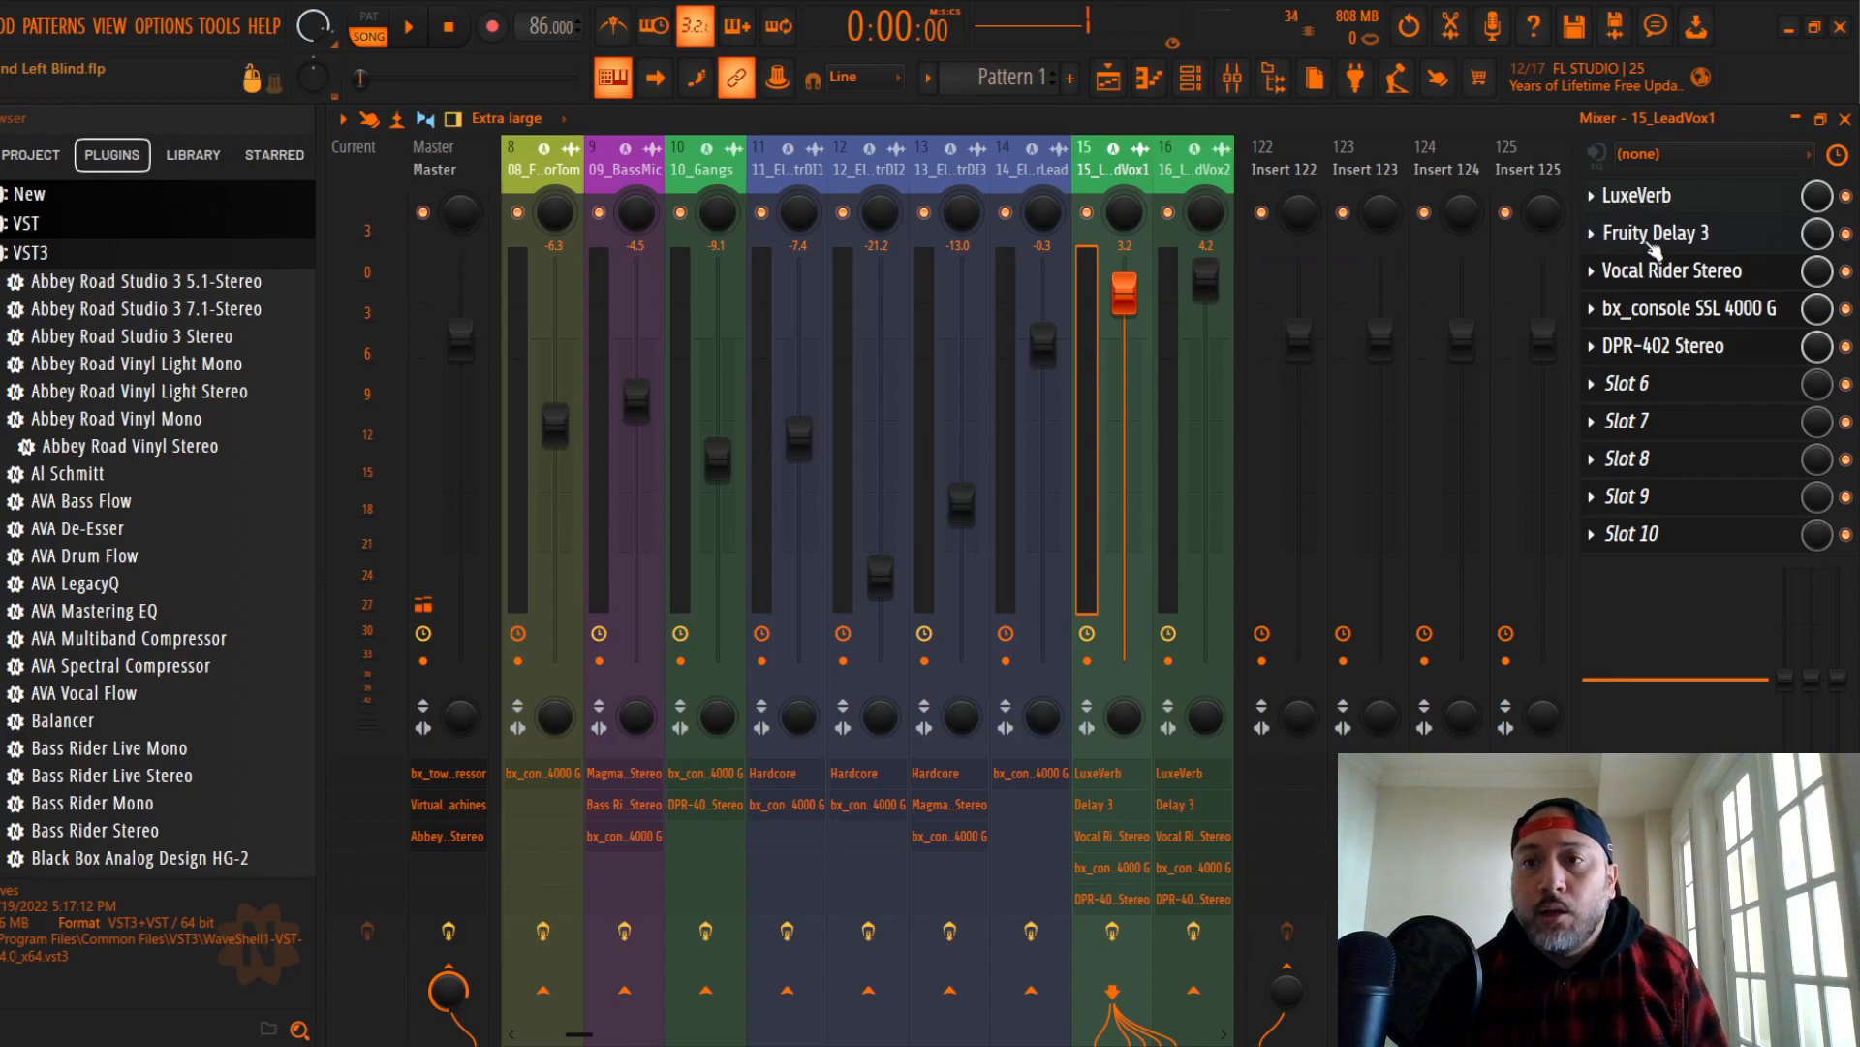
left_click(1637, 233)
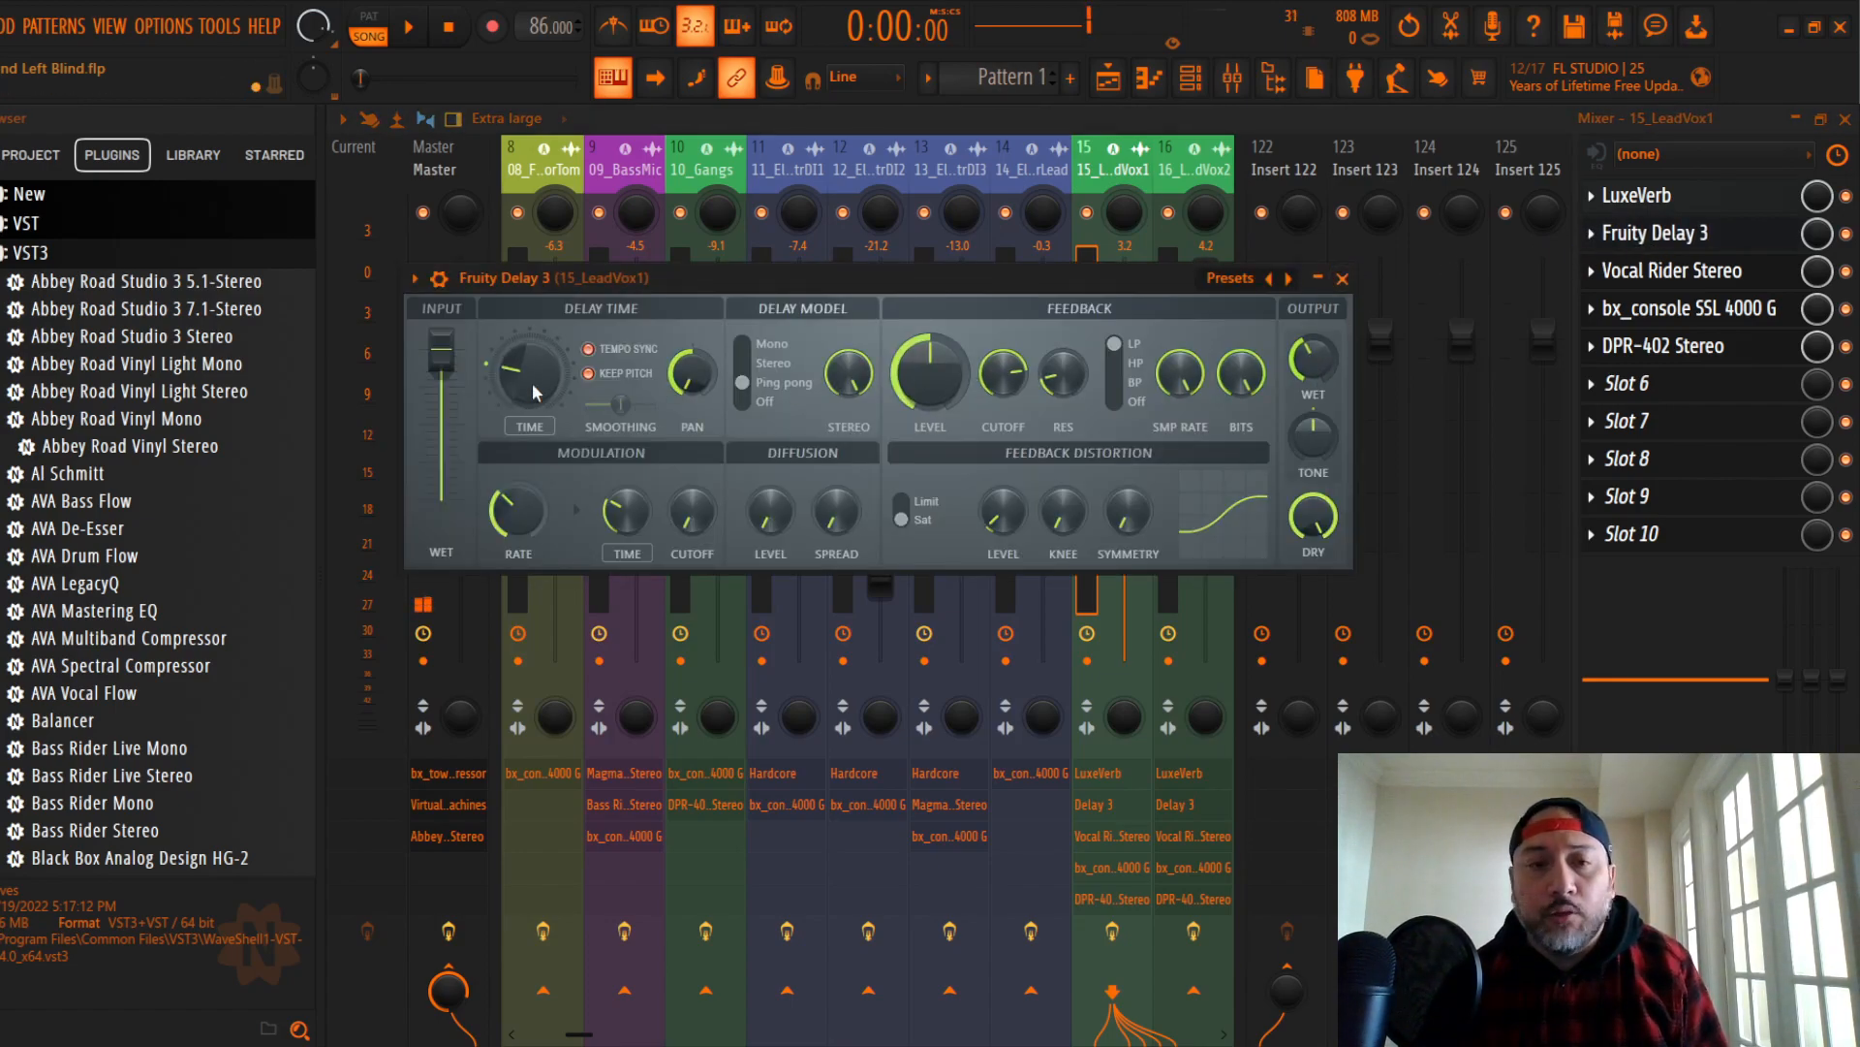
left_click(1342, 279)
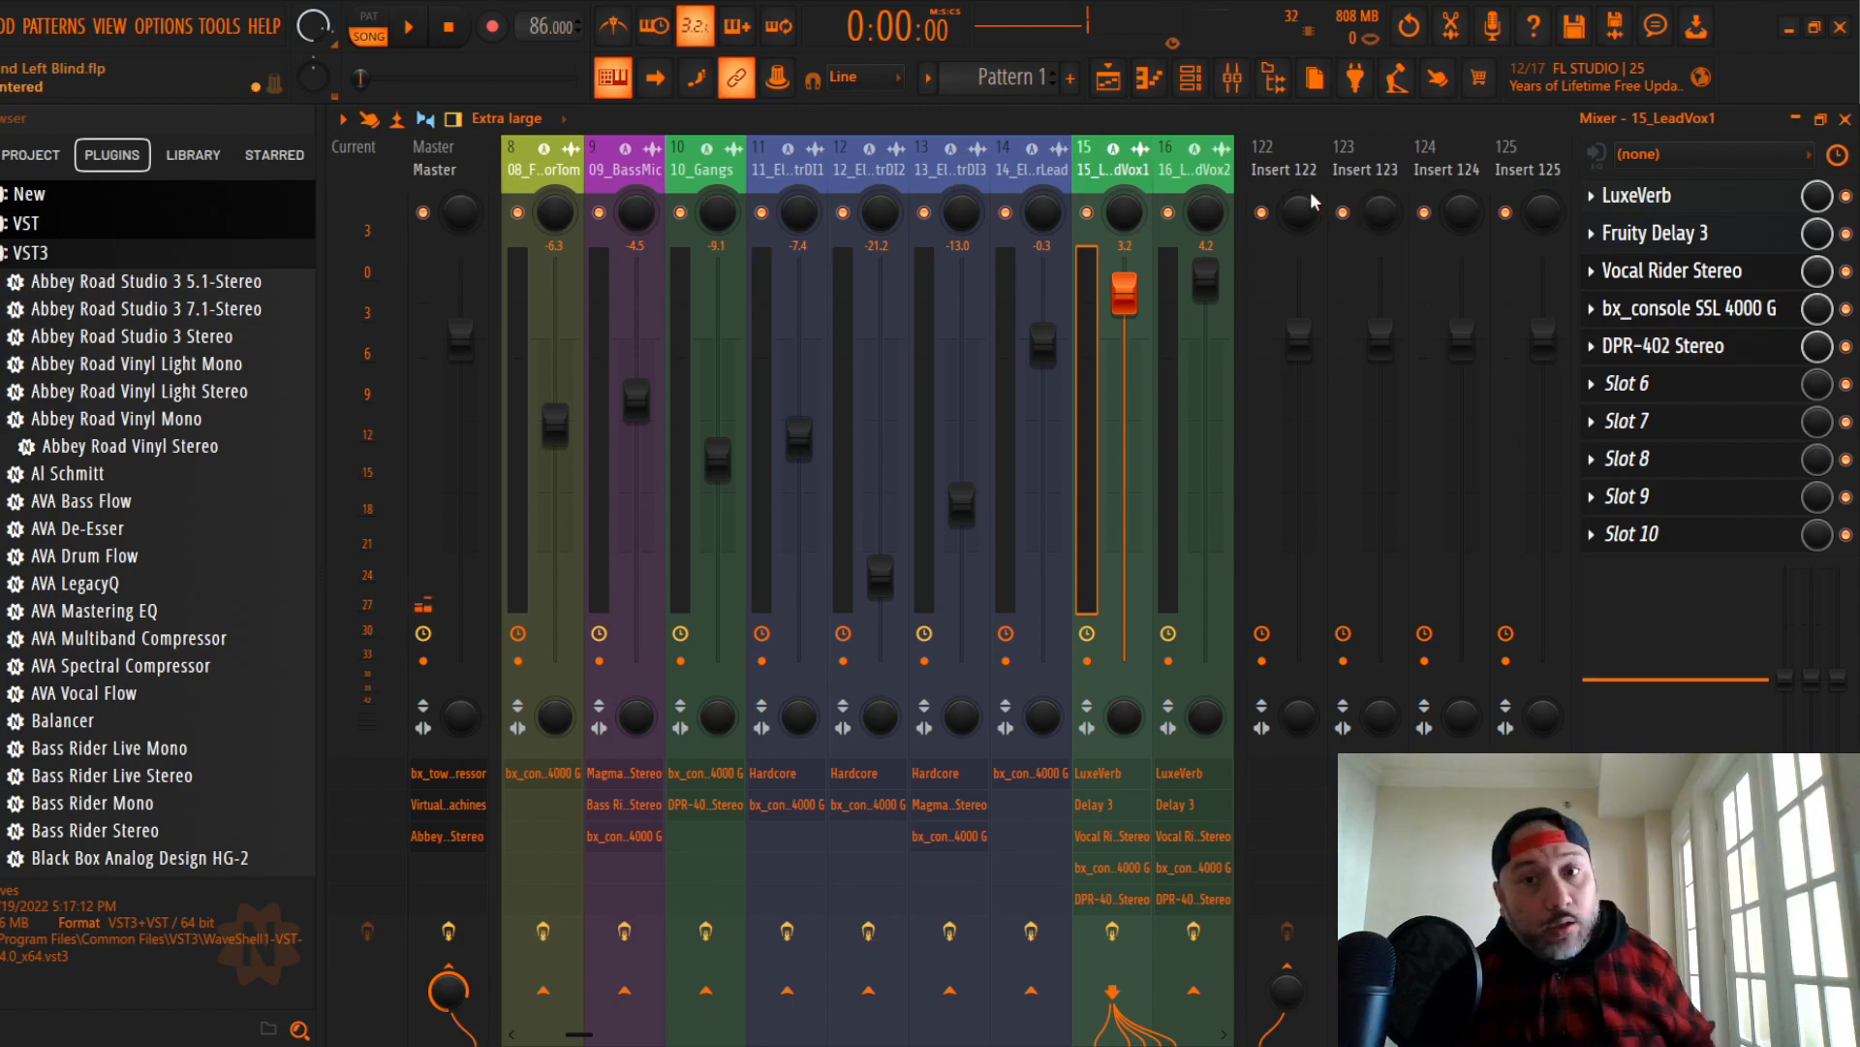
Step: Review the bx_console SSL 4000 G and DPR-402 Stereo plugins on the Gangs track
left_click(707, 174)
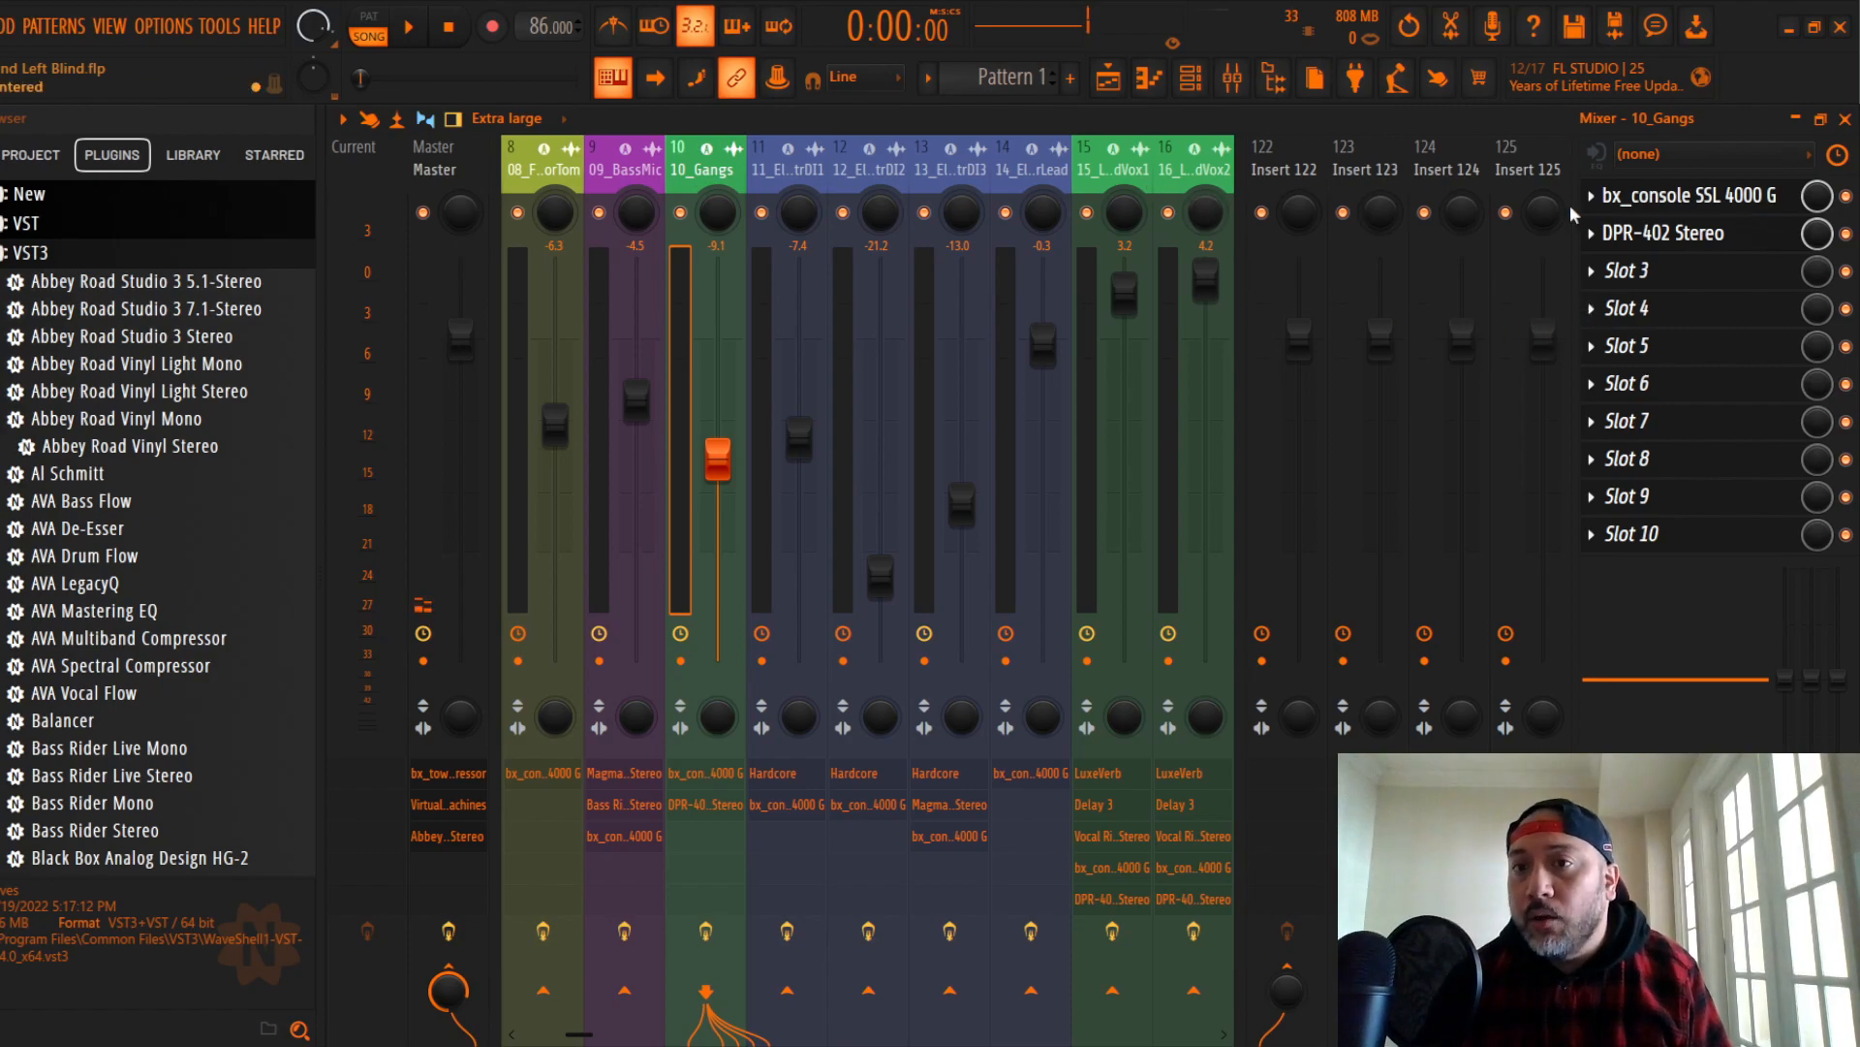
left_click(1698, 204)
left_click(1277, 218)
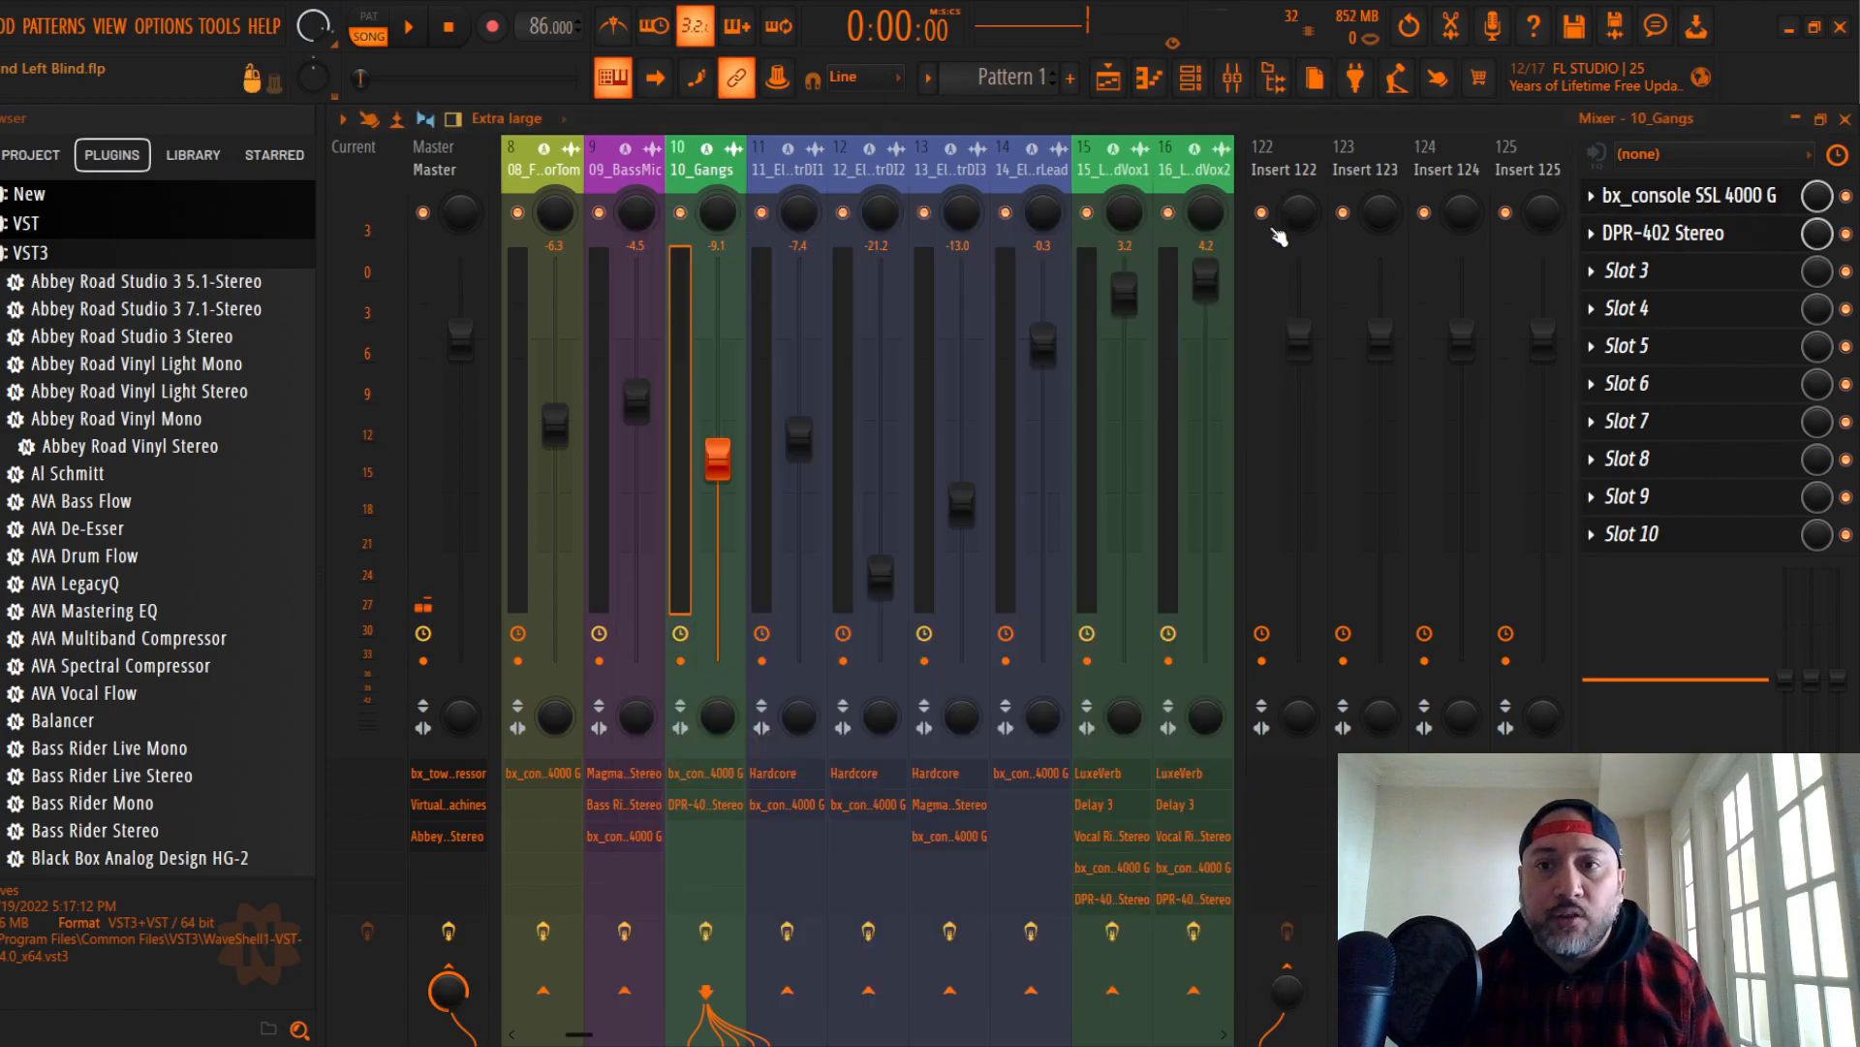
left_click(1713, 243)
left_click(1531, 235)
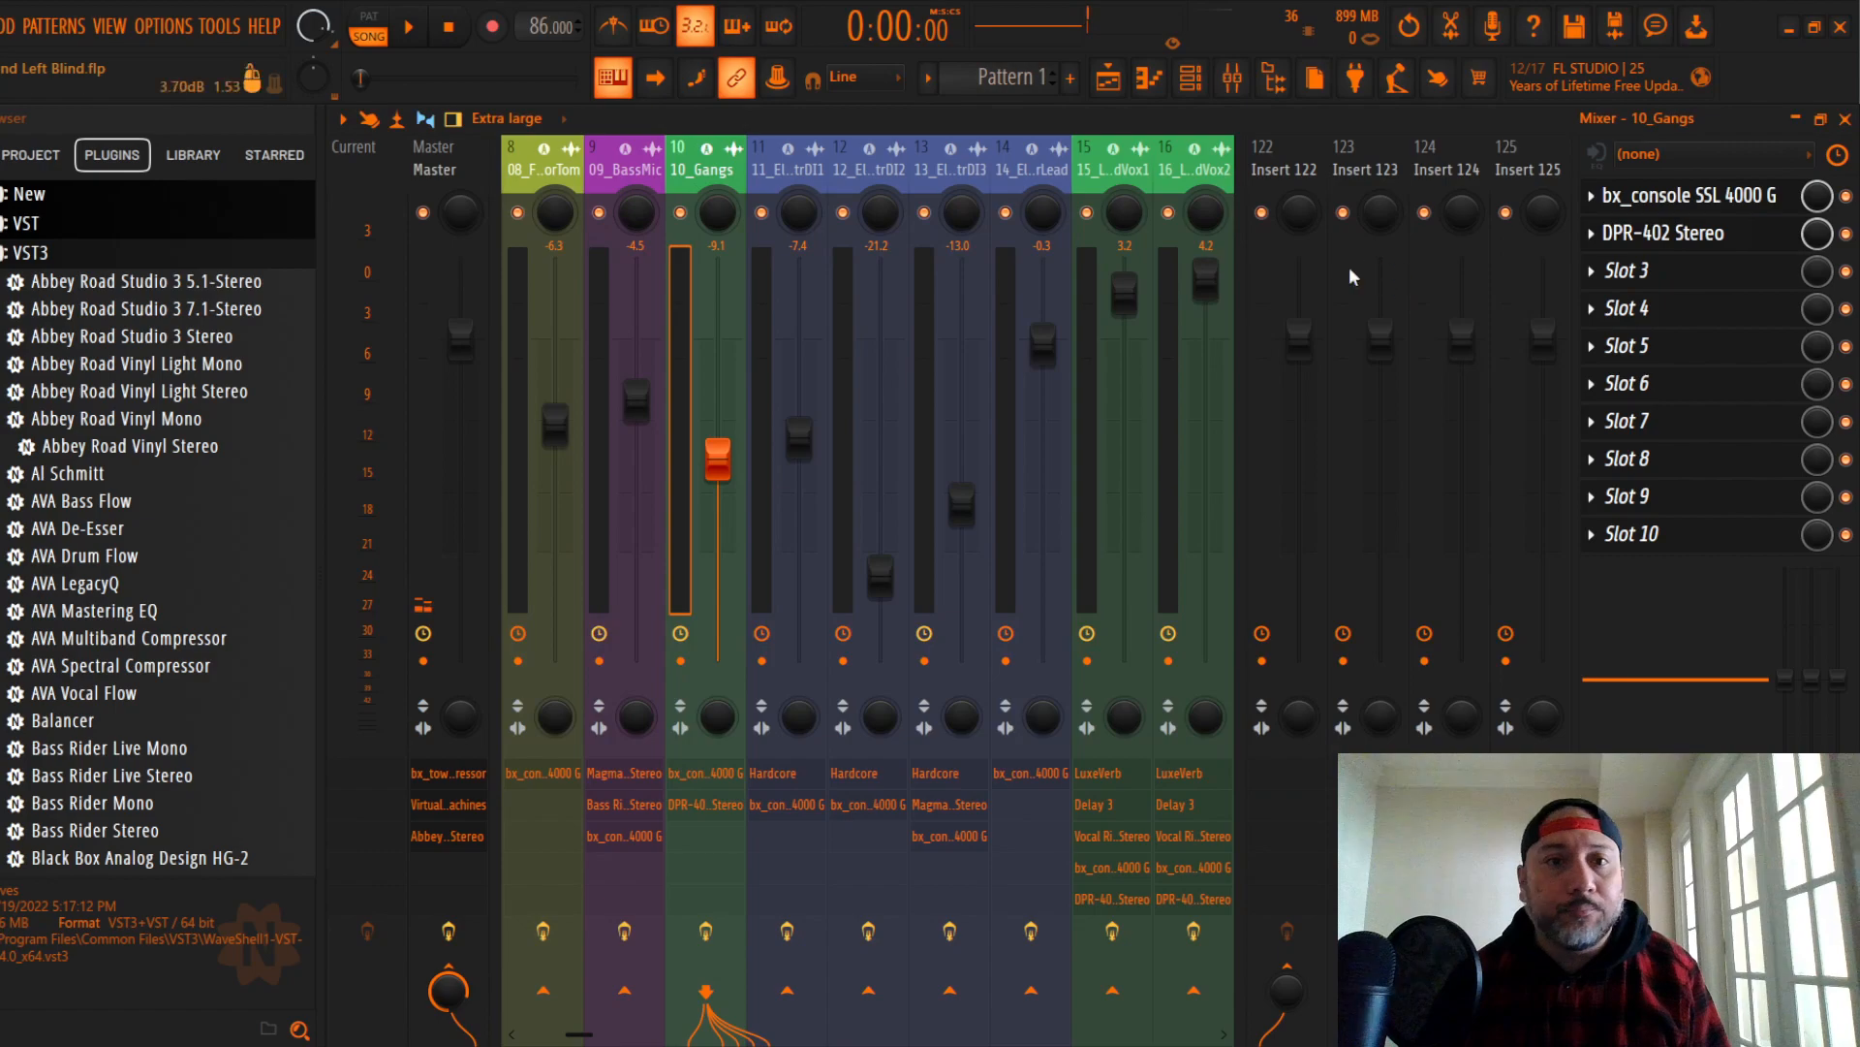
Step: Step back through the drum and bass tracks in the mixer and display the Master track's effect chain
key("Left")
key("Left")
key("Left")
key("Left")
key("Left")
key("Left")
key("Left")
key("Left")
key("Left")
key("Right")
key("Right")
key("Right")
key("Right")
key("Right")
key("Right")
key("Right")
key("Right")
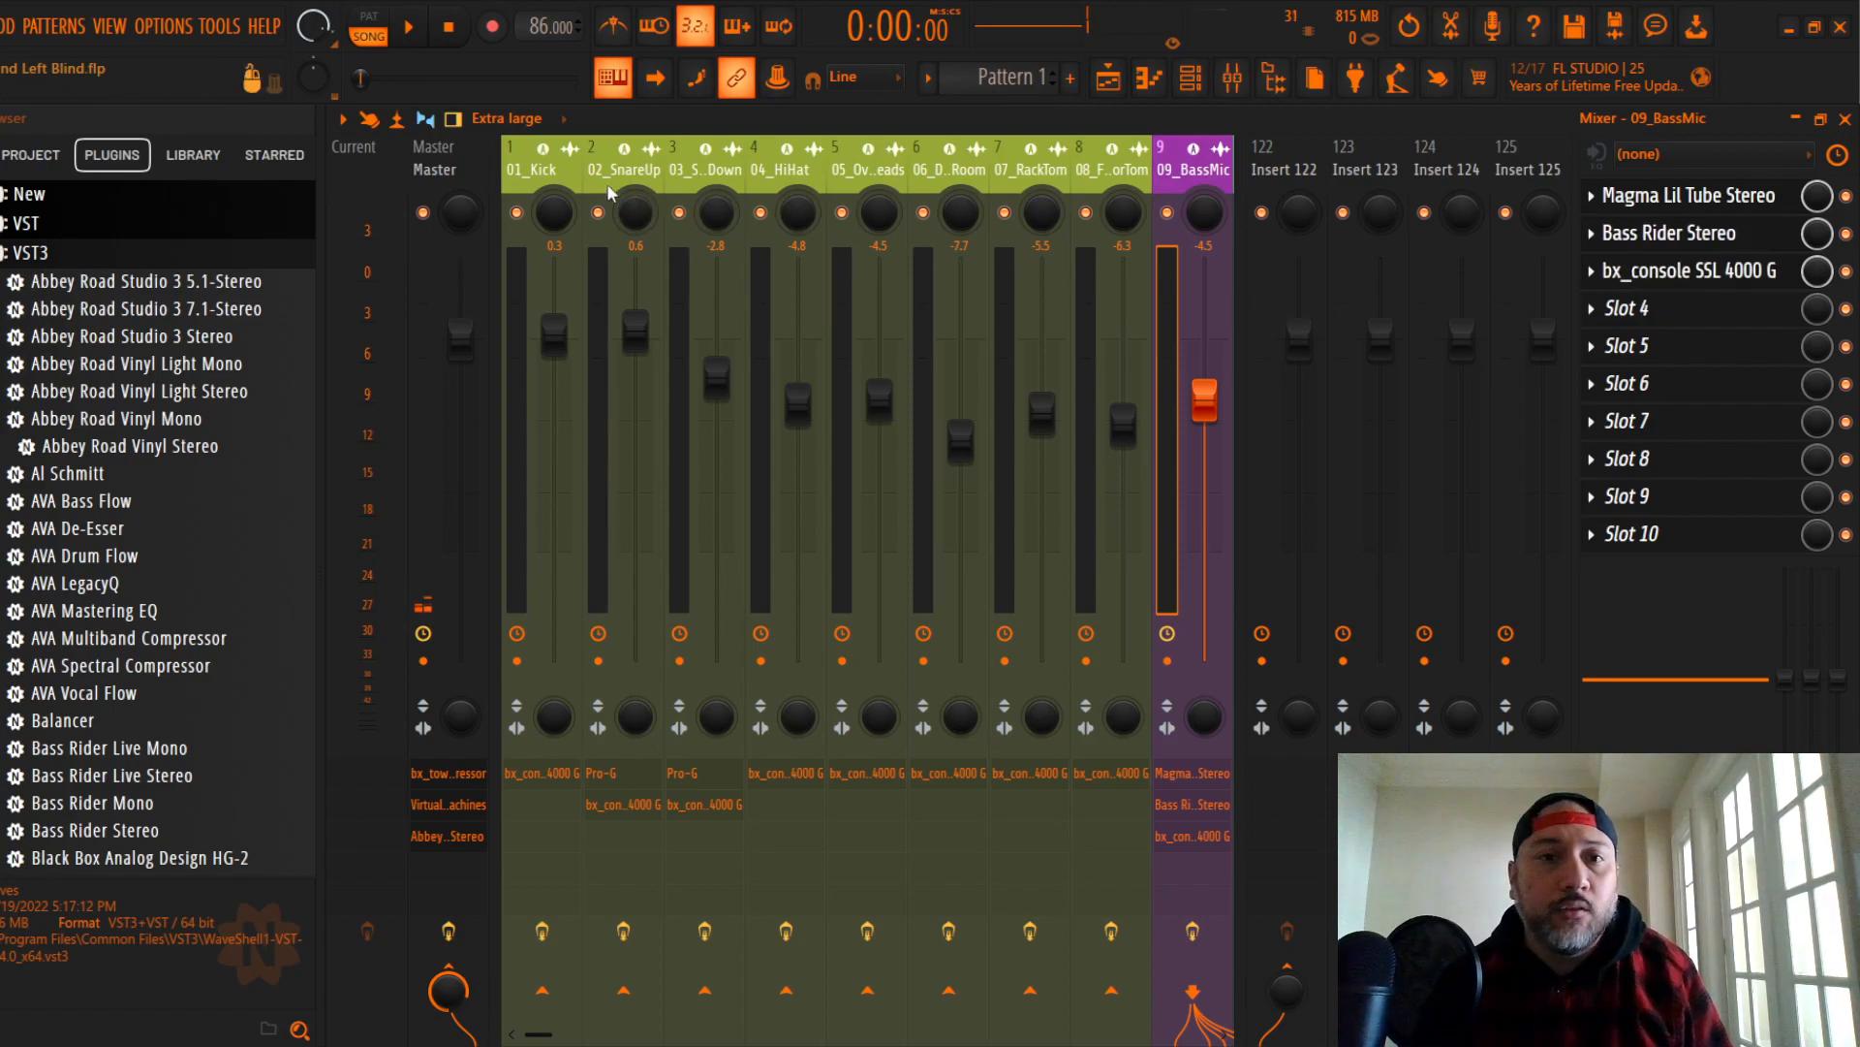
left_click(448, 171)
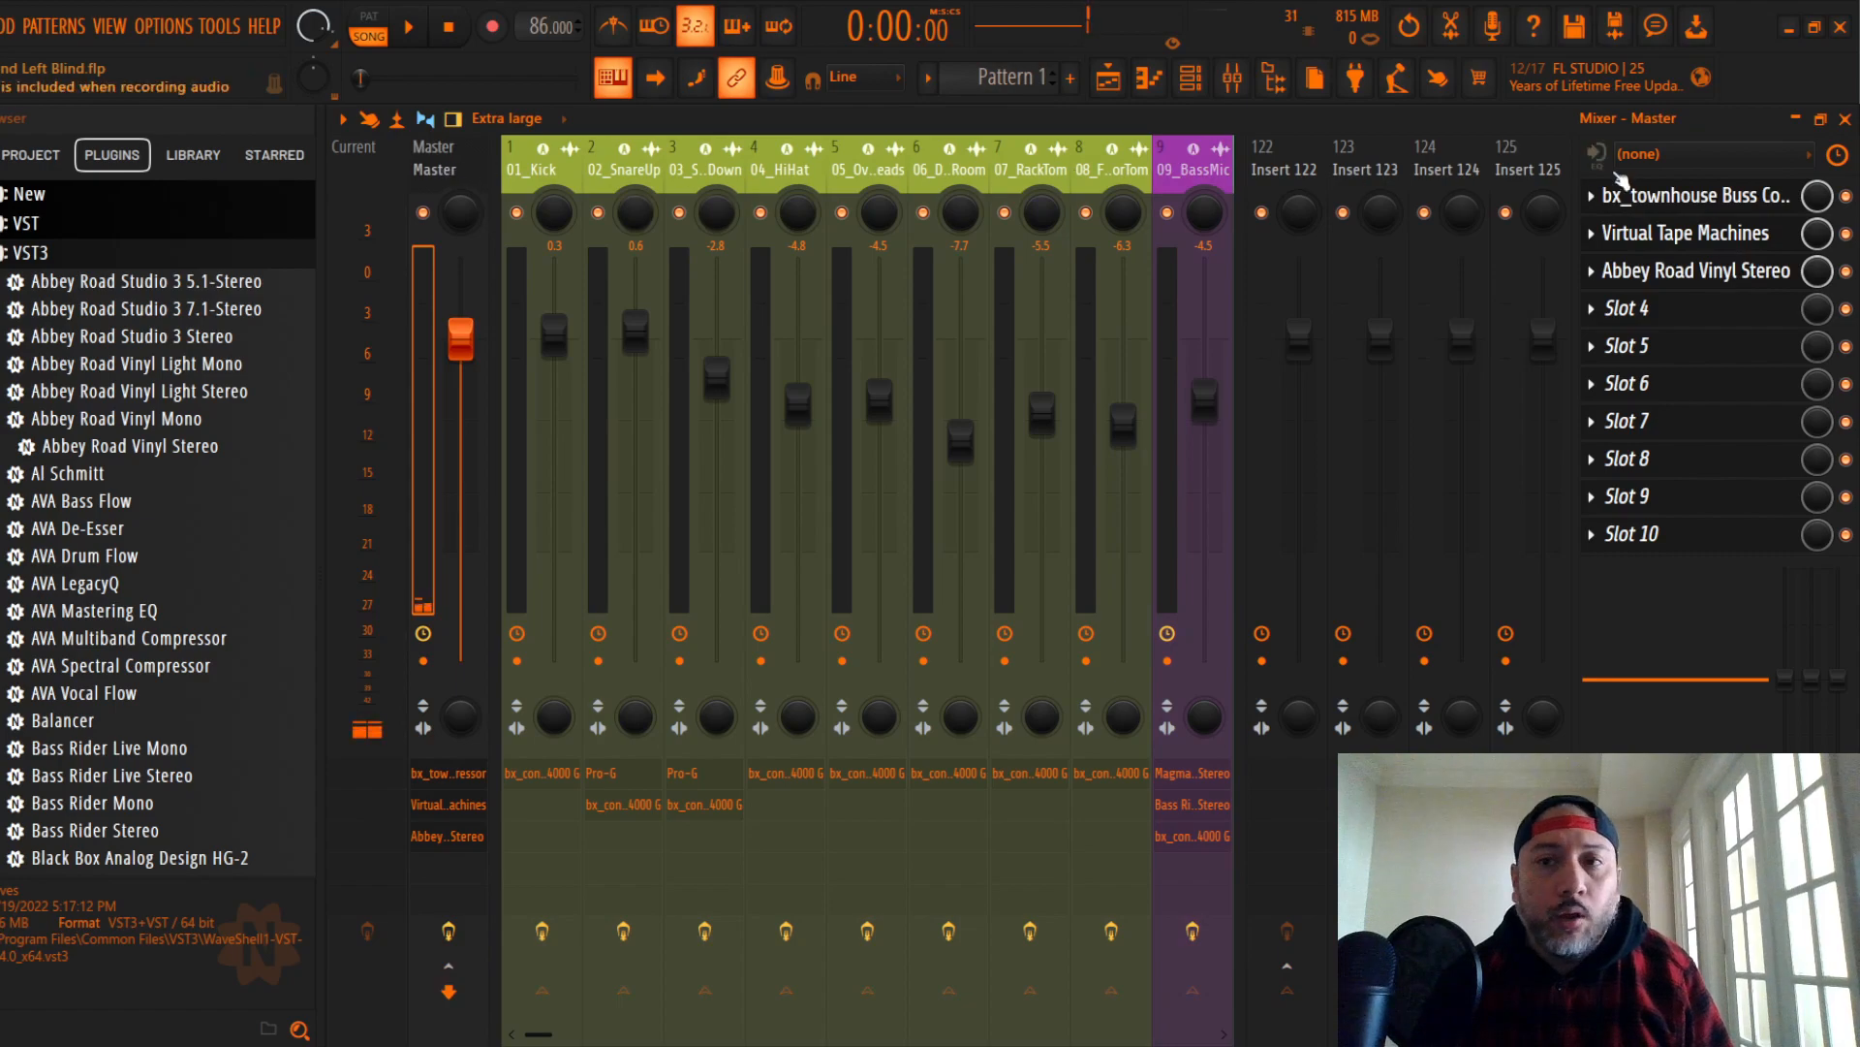
Step: Review the bx_townhouse Buss Compressor and Virtual Tape Machines settings on the Master track
left_click(1731, 203)
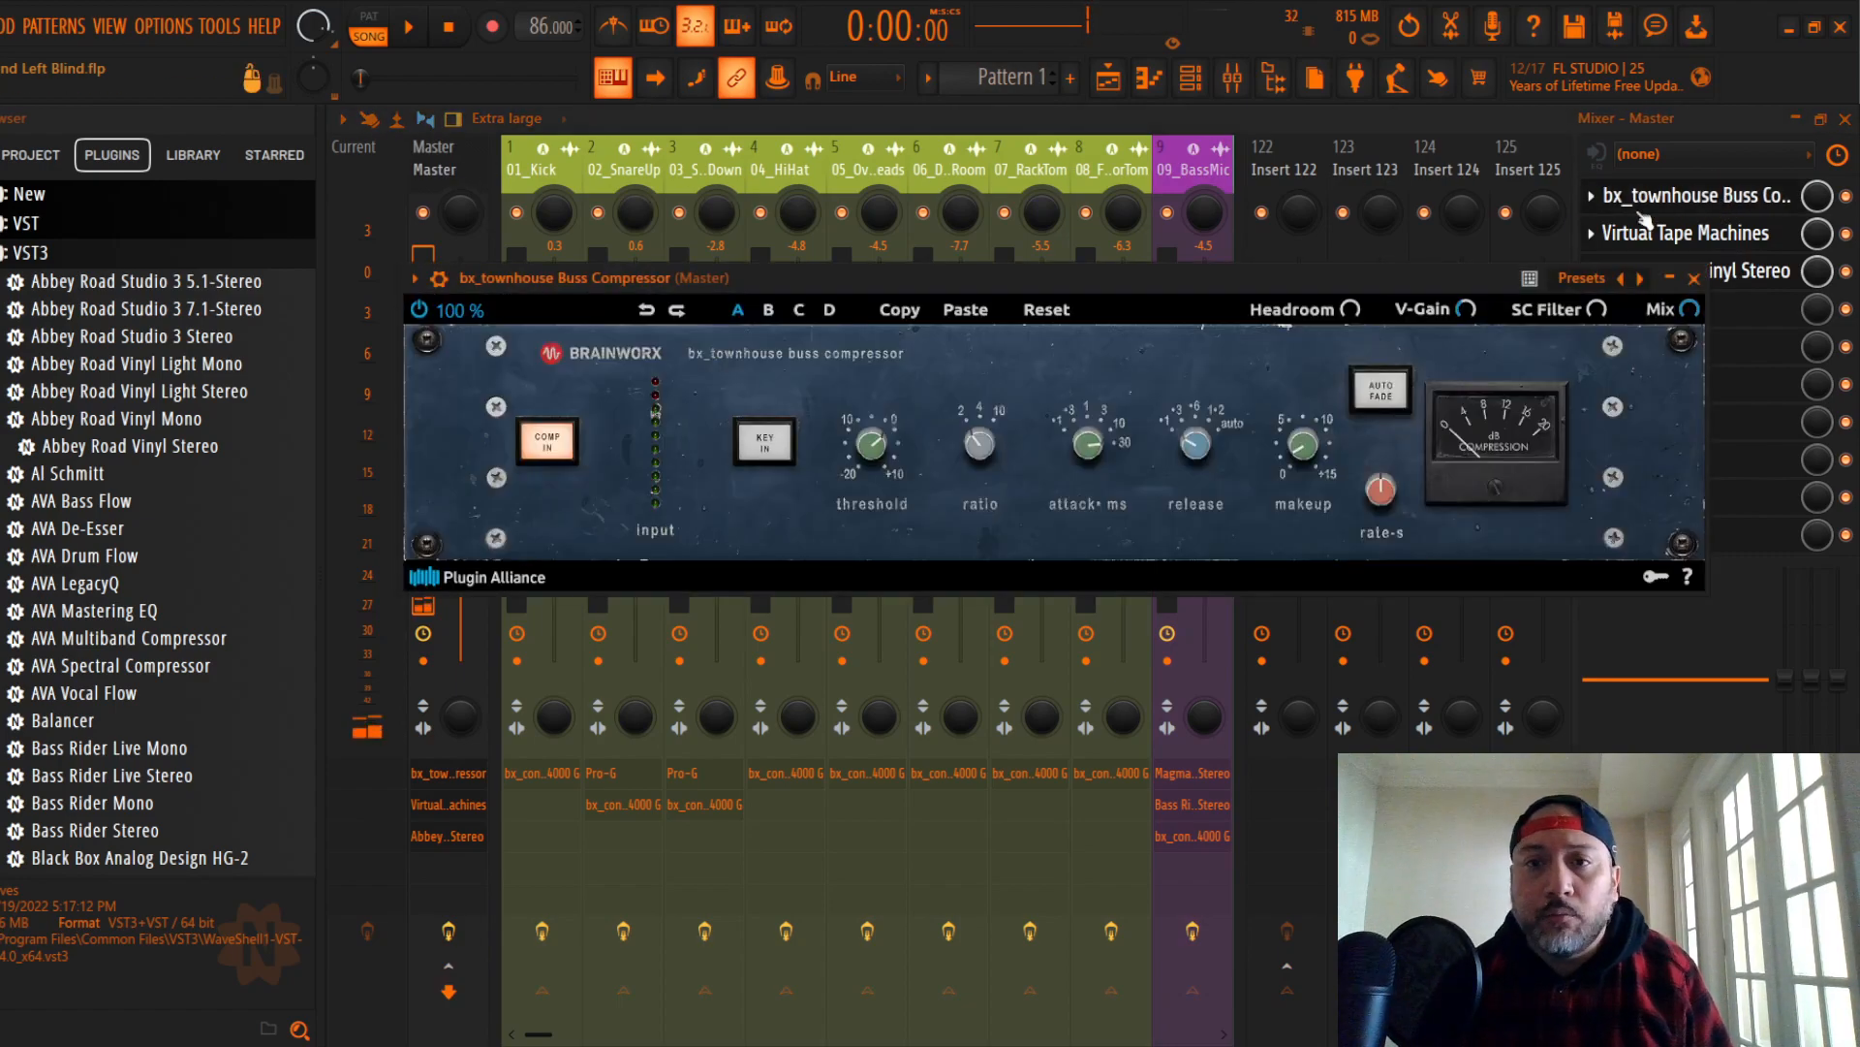
left_click(1696, 280)
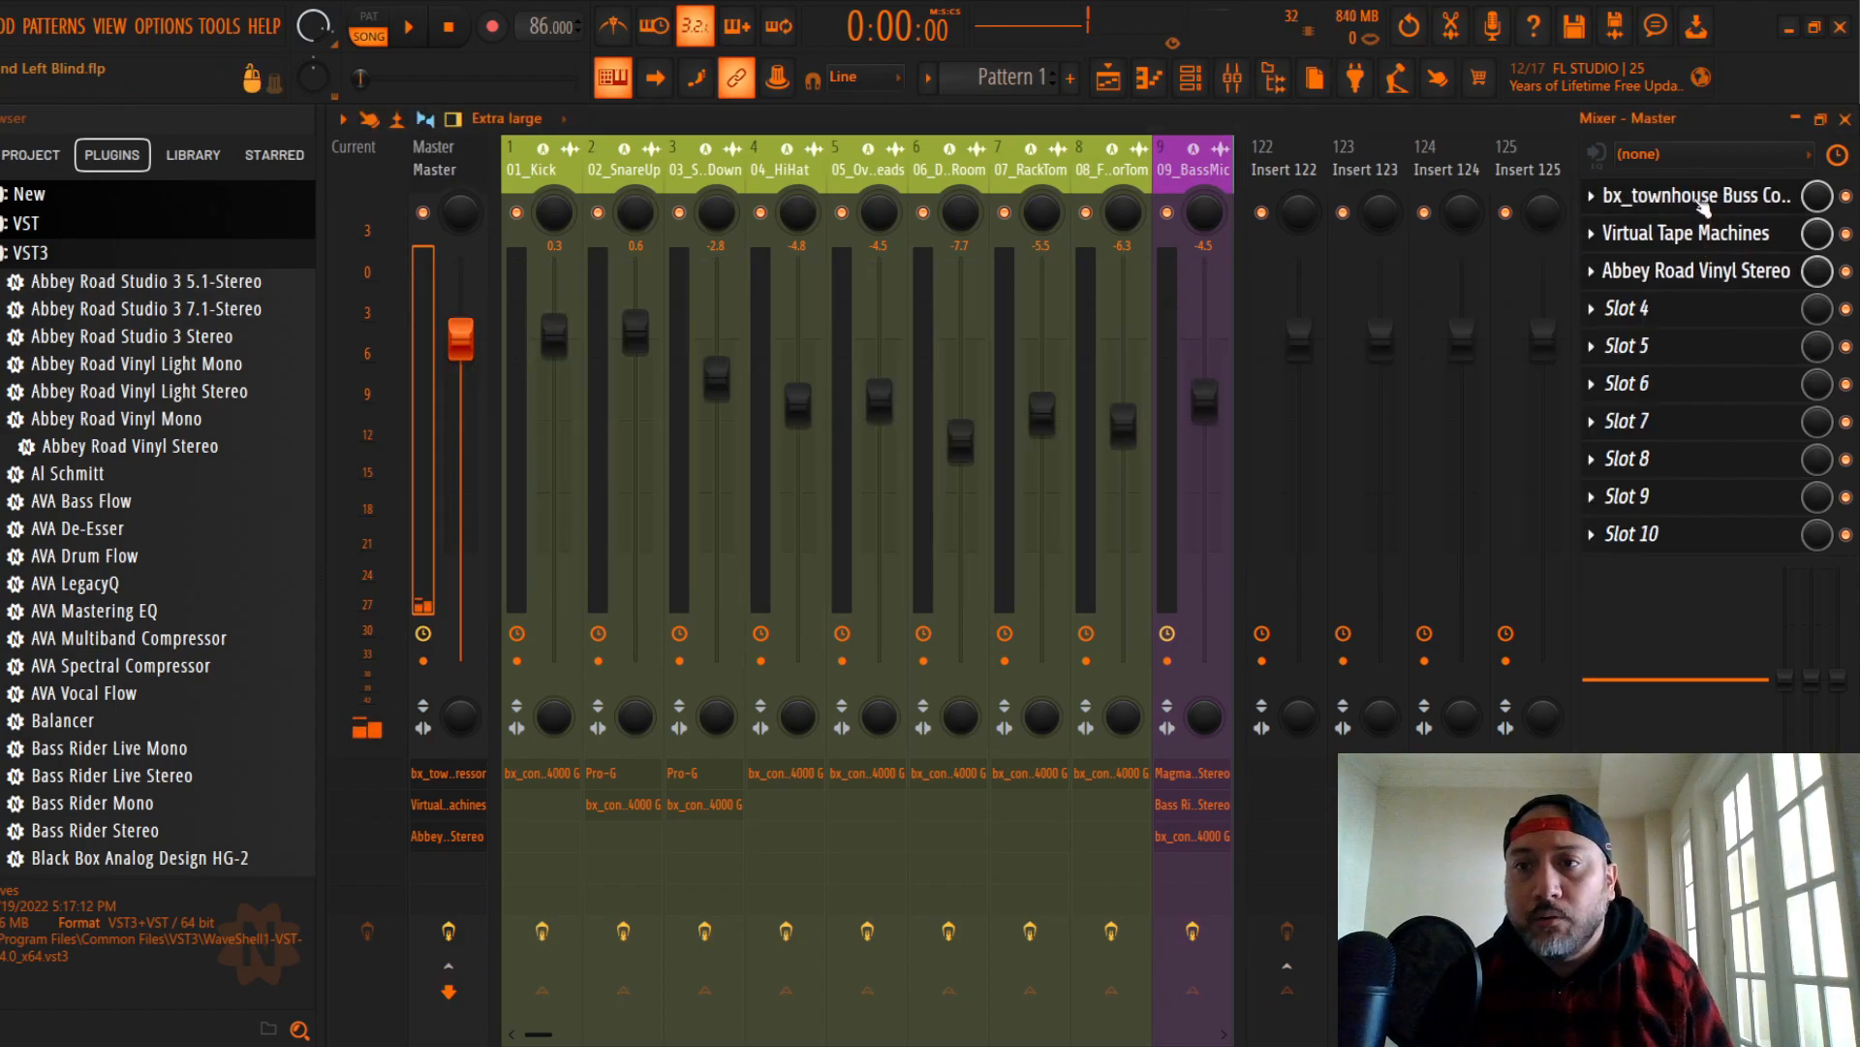
left_click(1703, 203)
left_click(1694, 279)
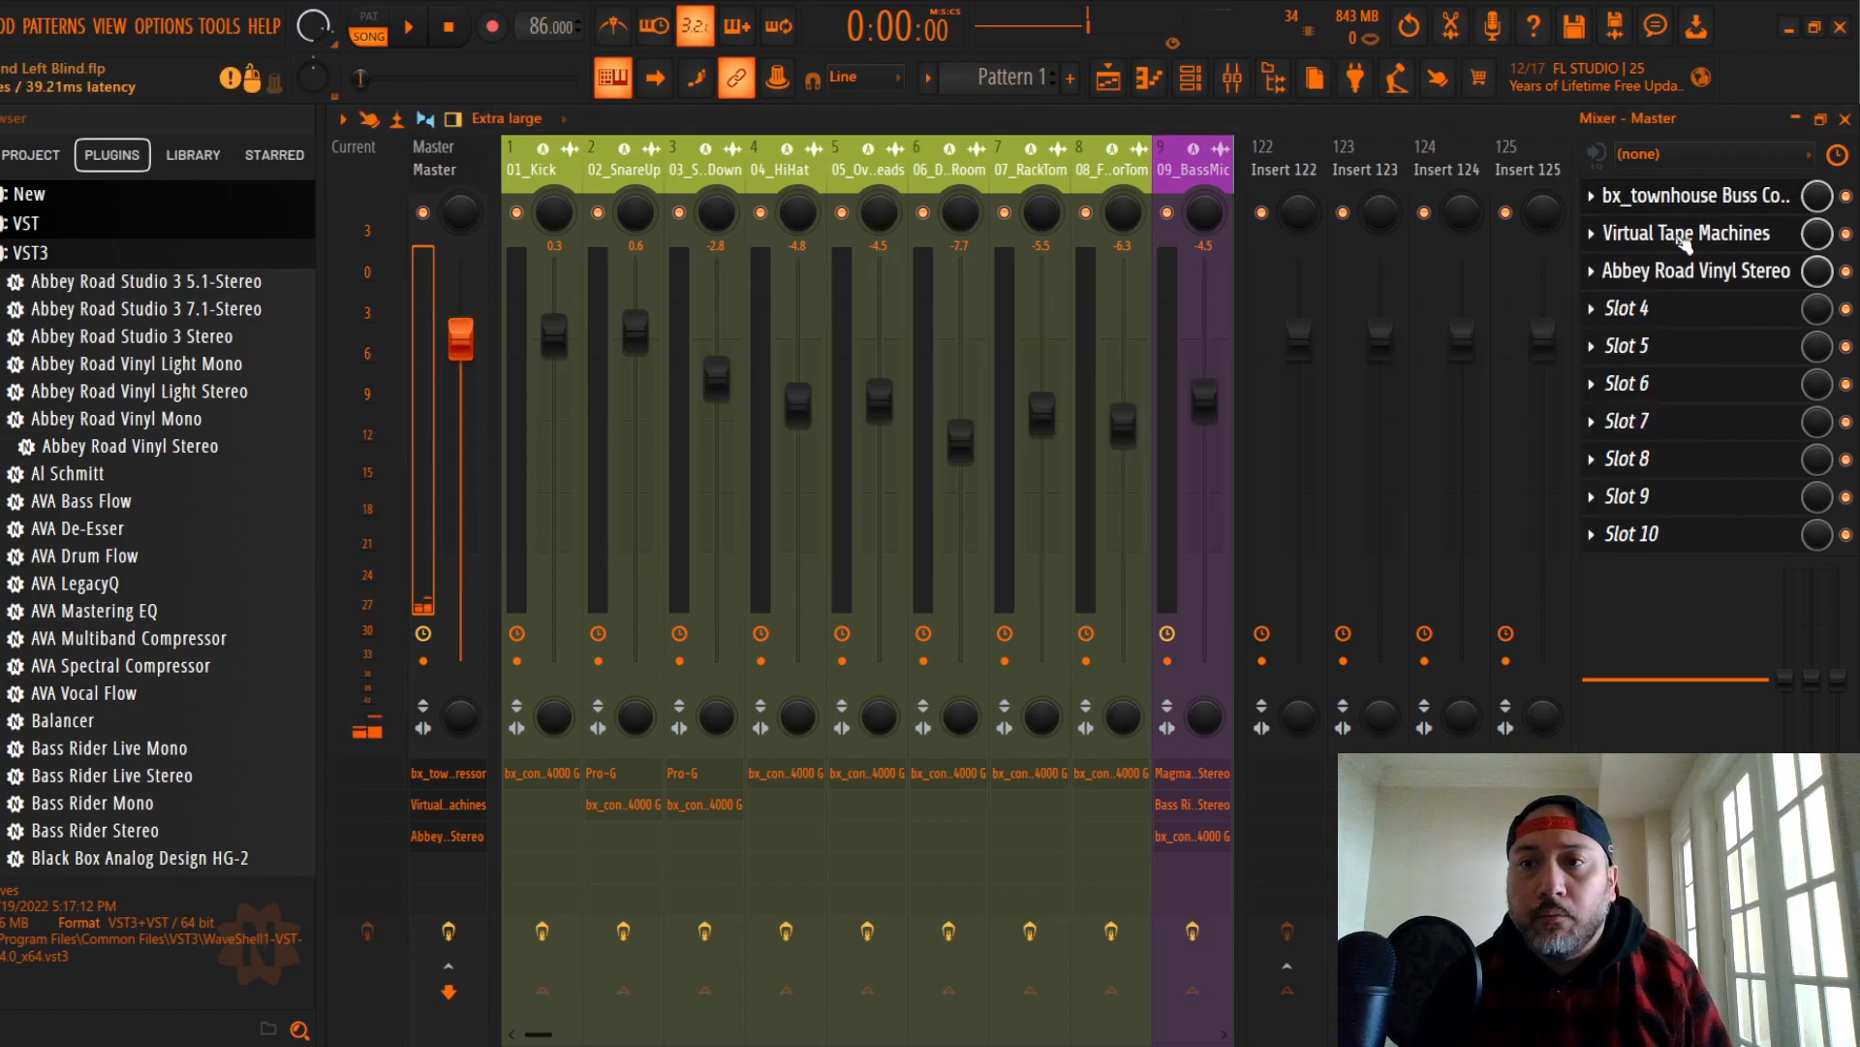
left_click(1681, 237)
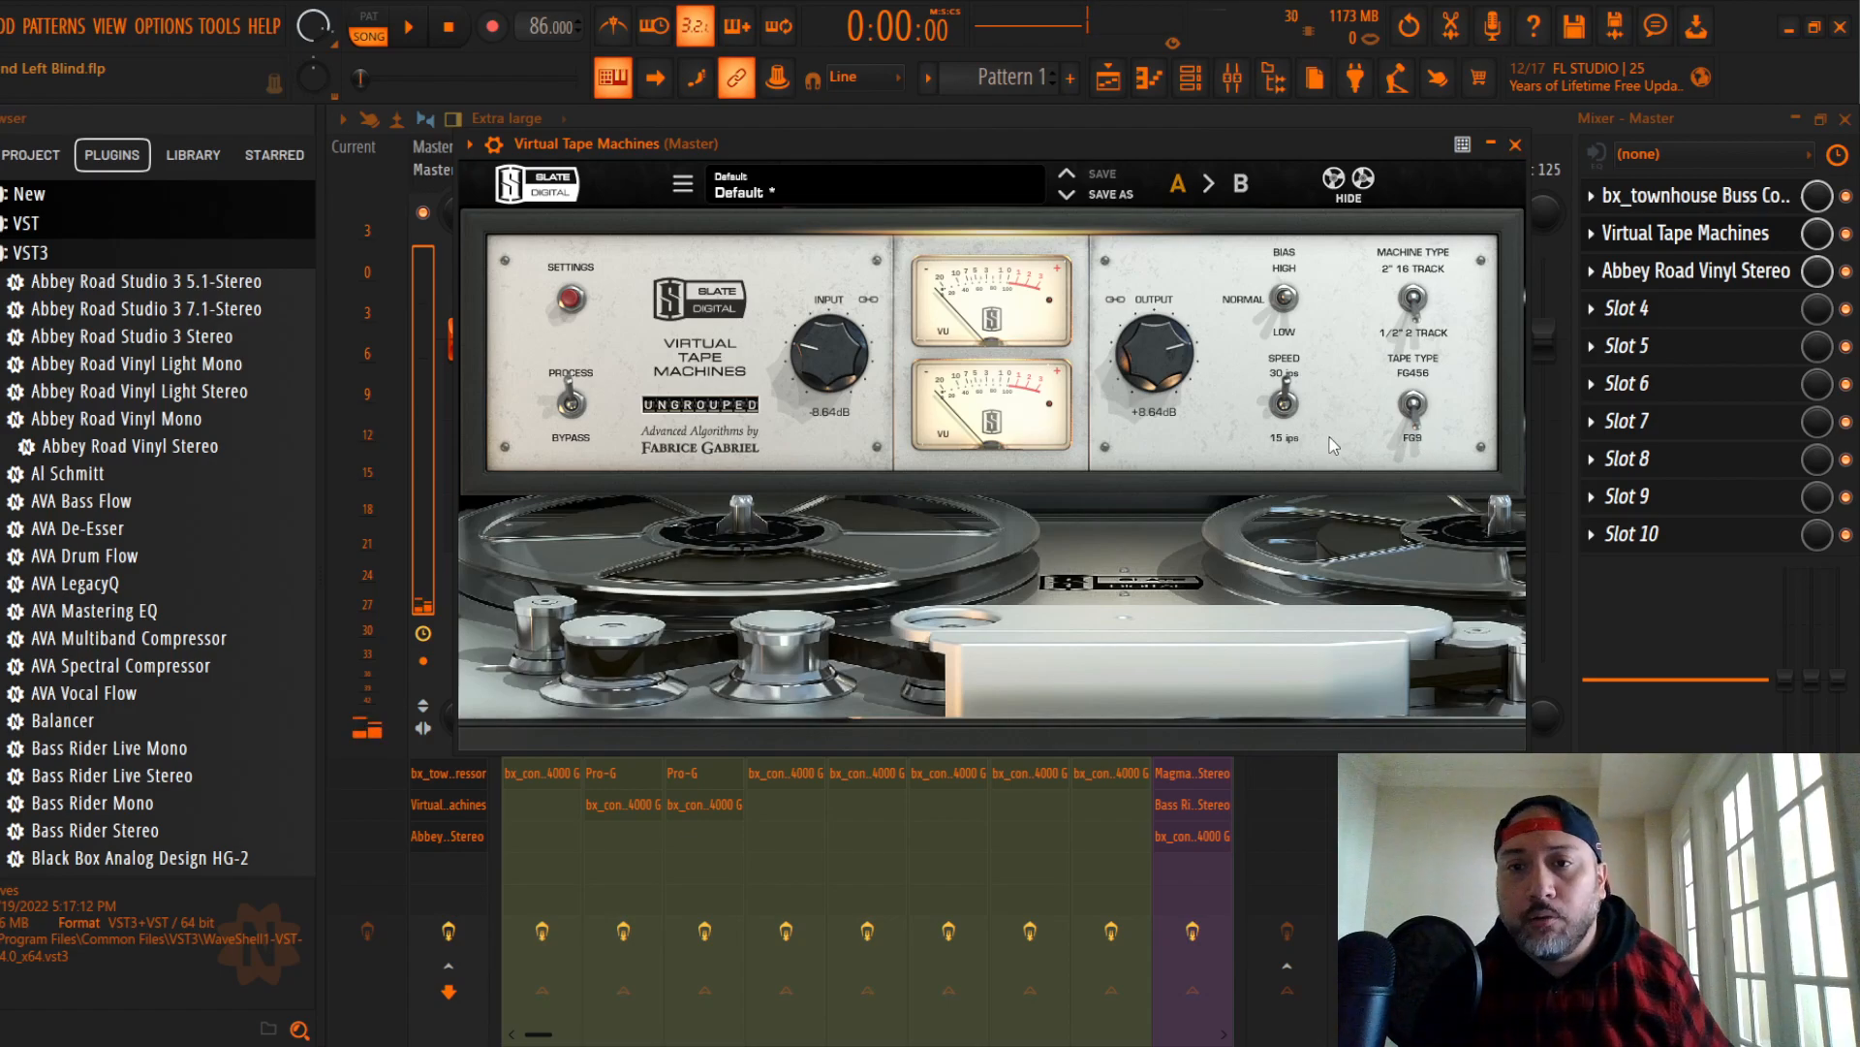
left_click(1515, 146)
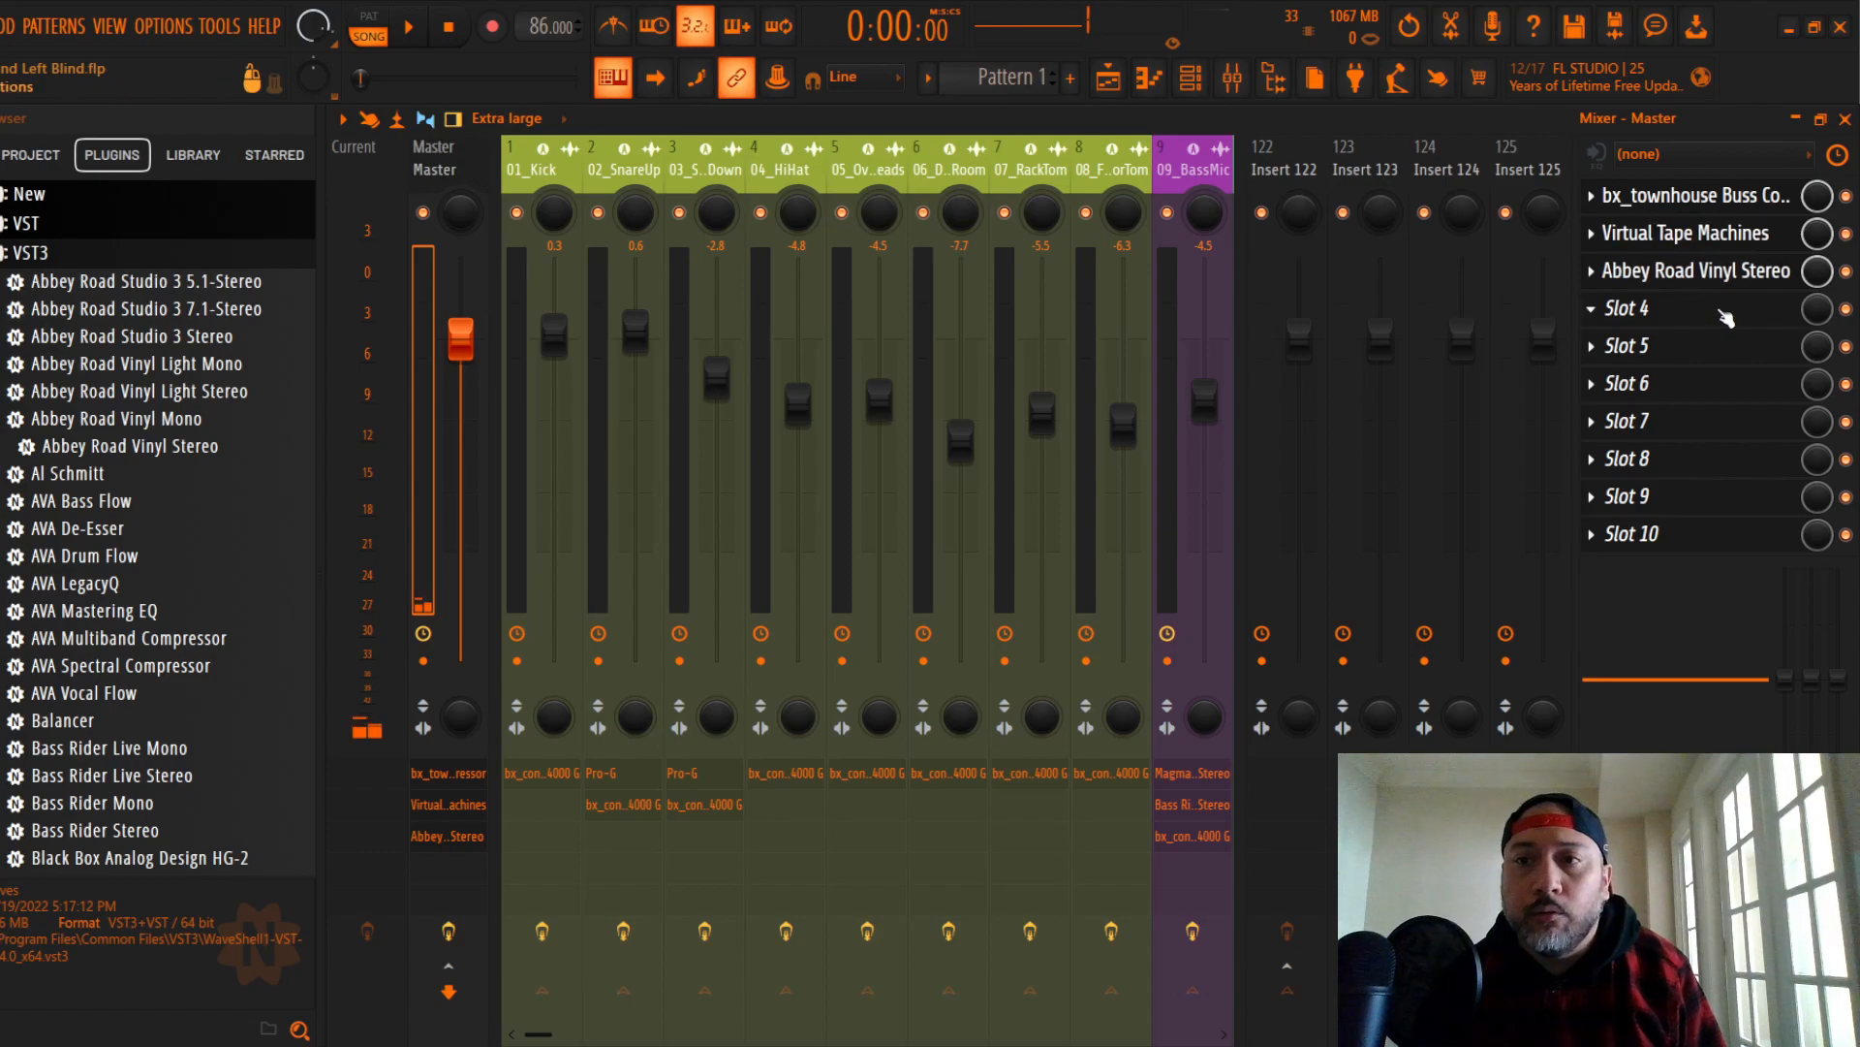
Step: Examine the Abbey Road Vinyl Stereo settings on the Master track, including its drive and crackle controls
left_click(1695, 271)
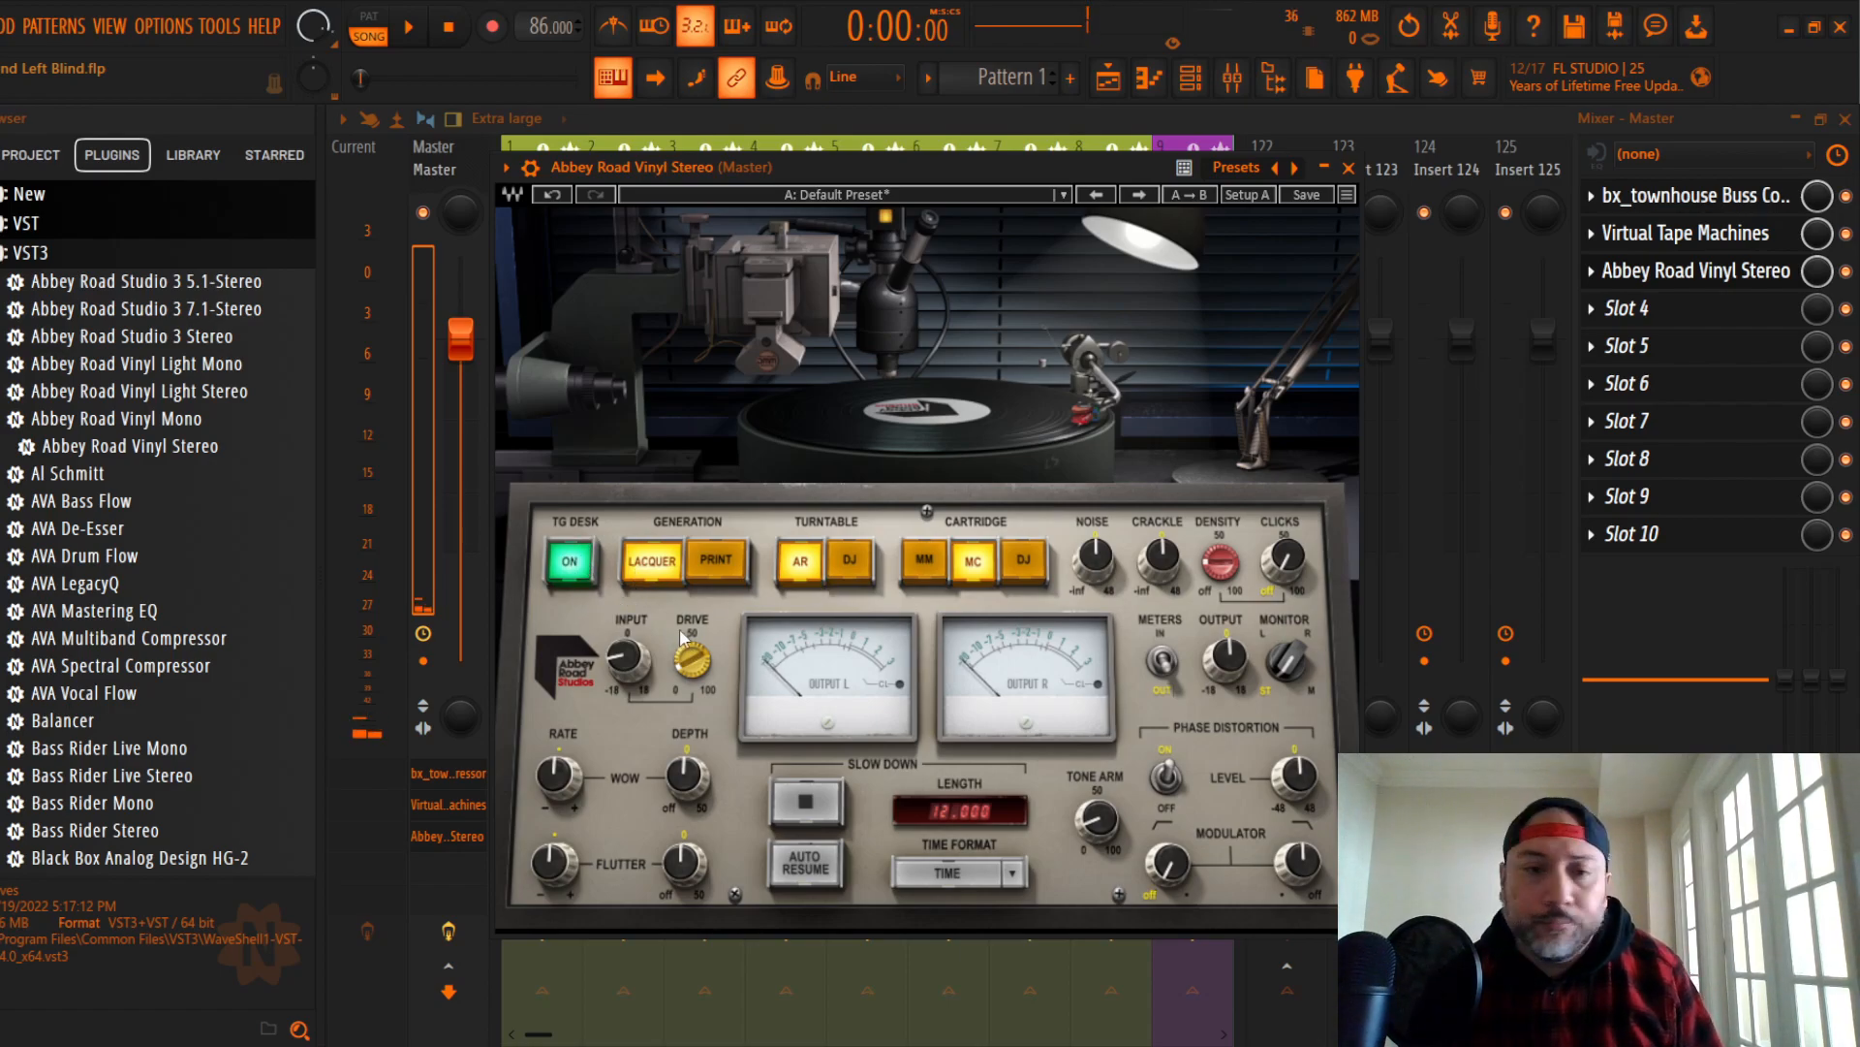
mouse_move(694, 664)
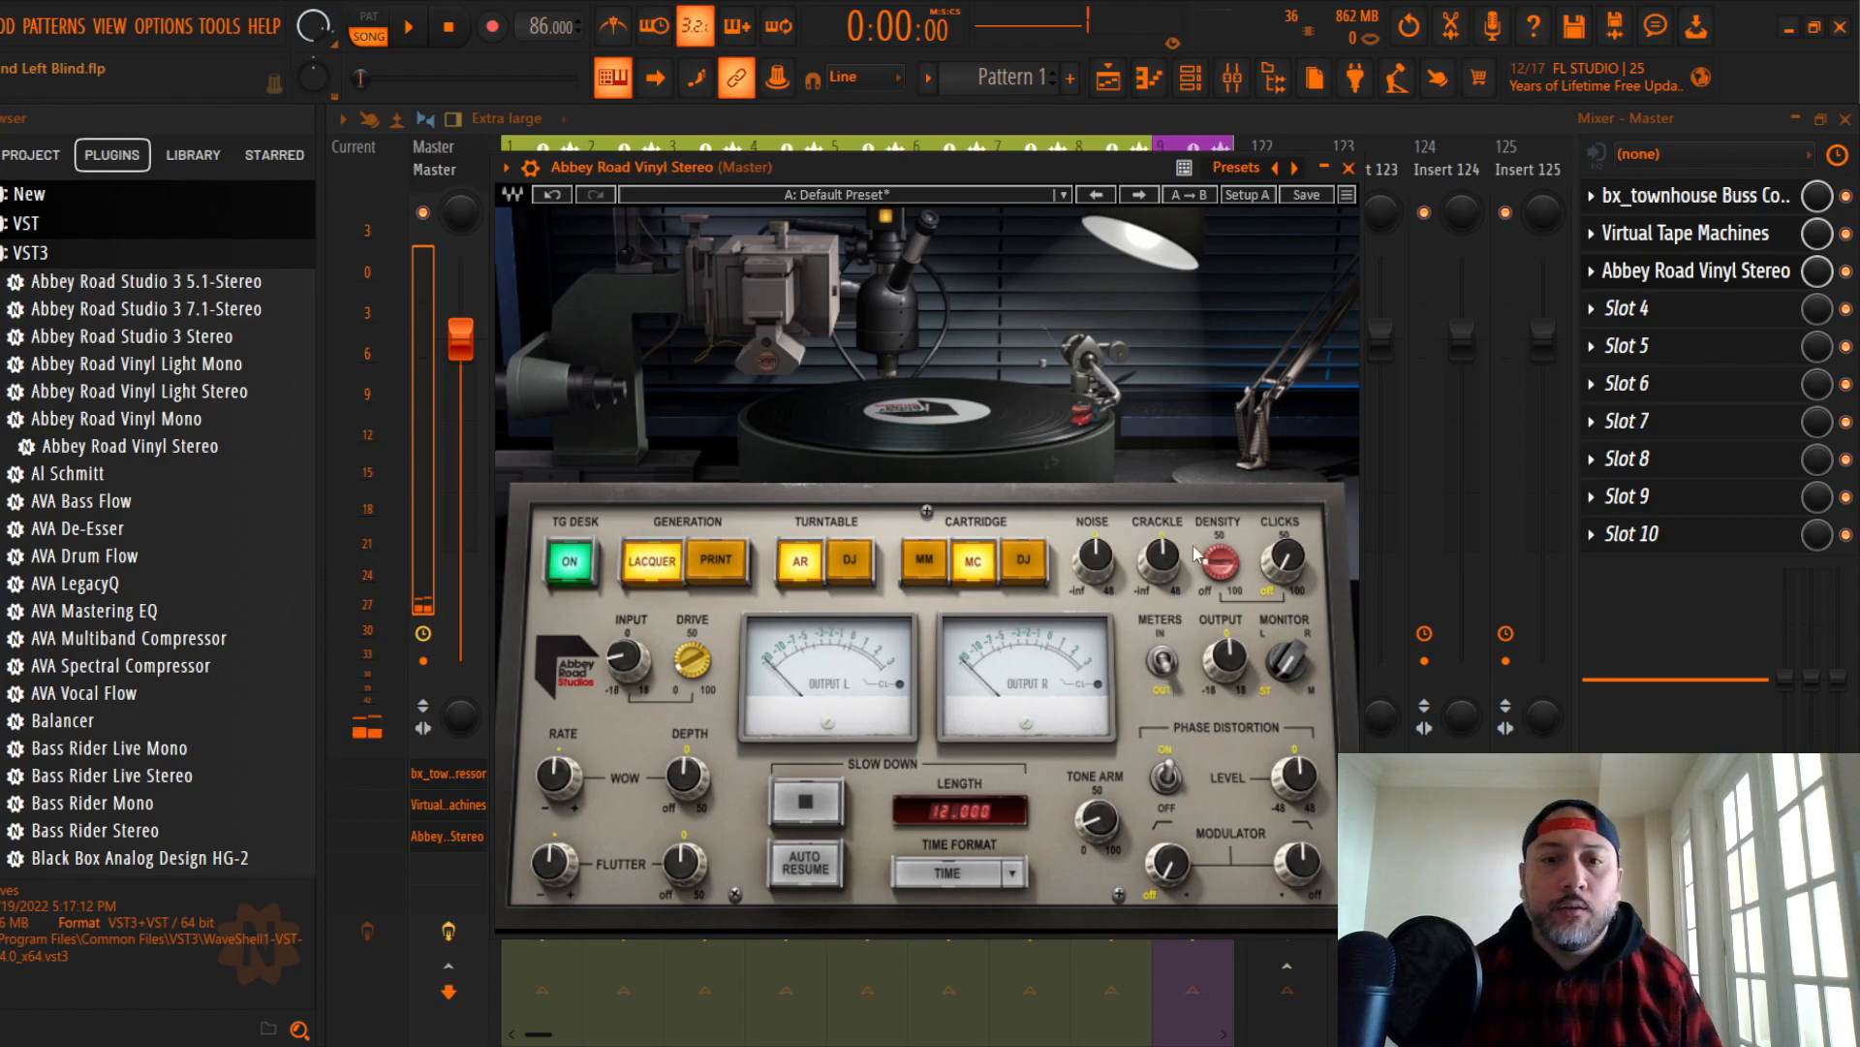
left_click(1350, 168)
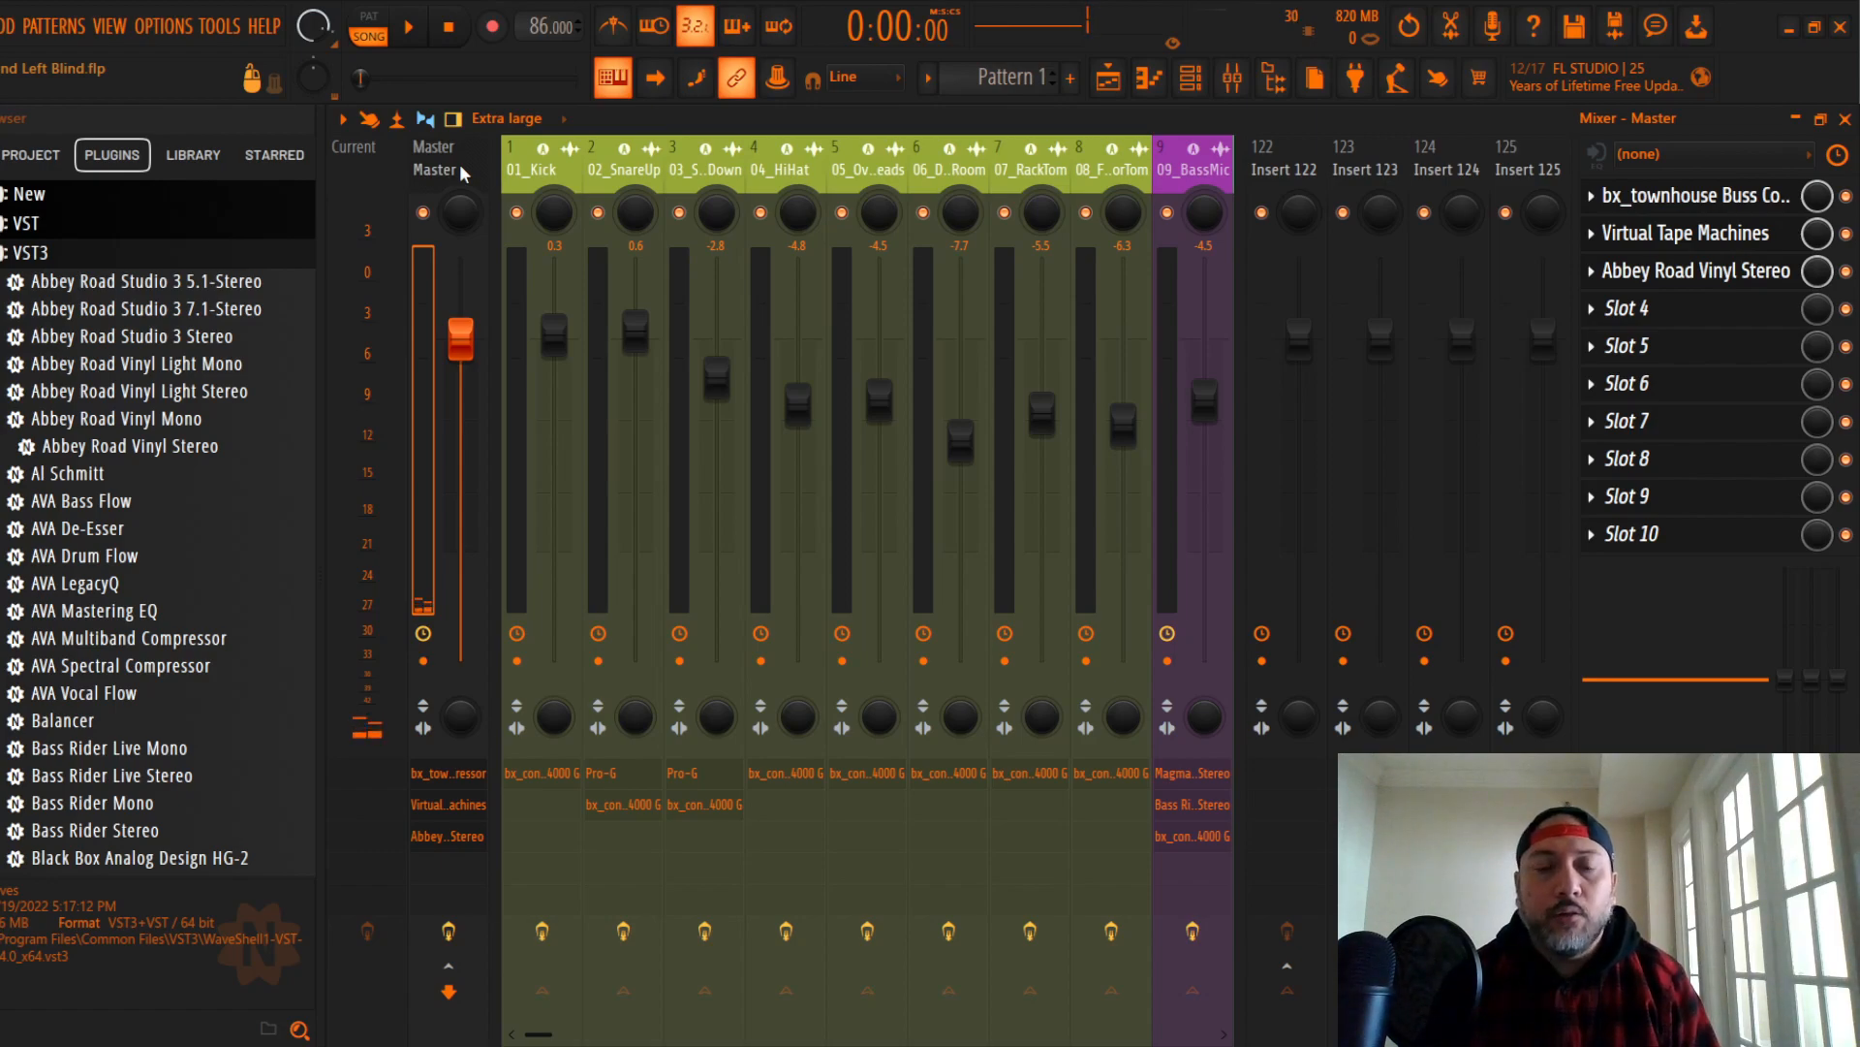
left_click(2, 26)
left_click(2, 134)
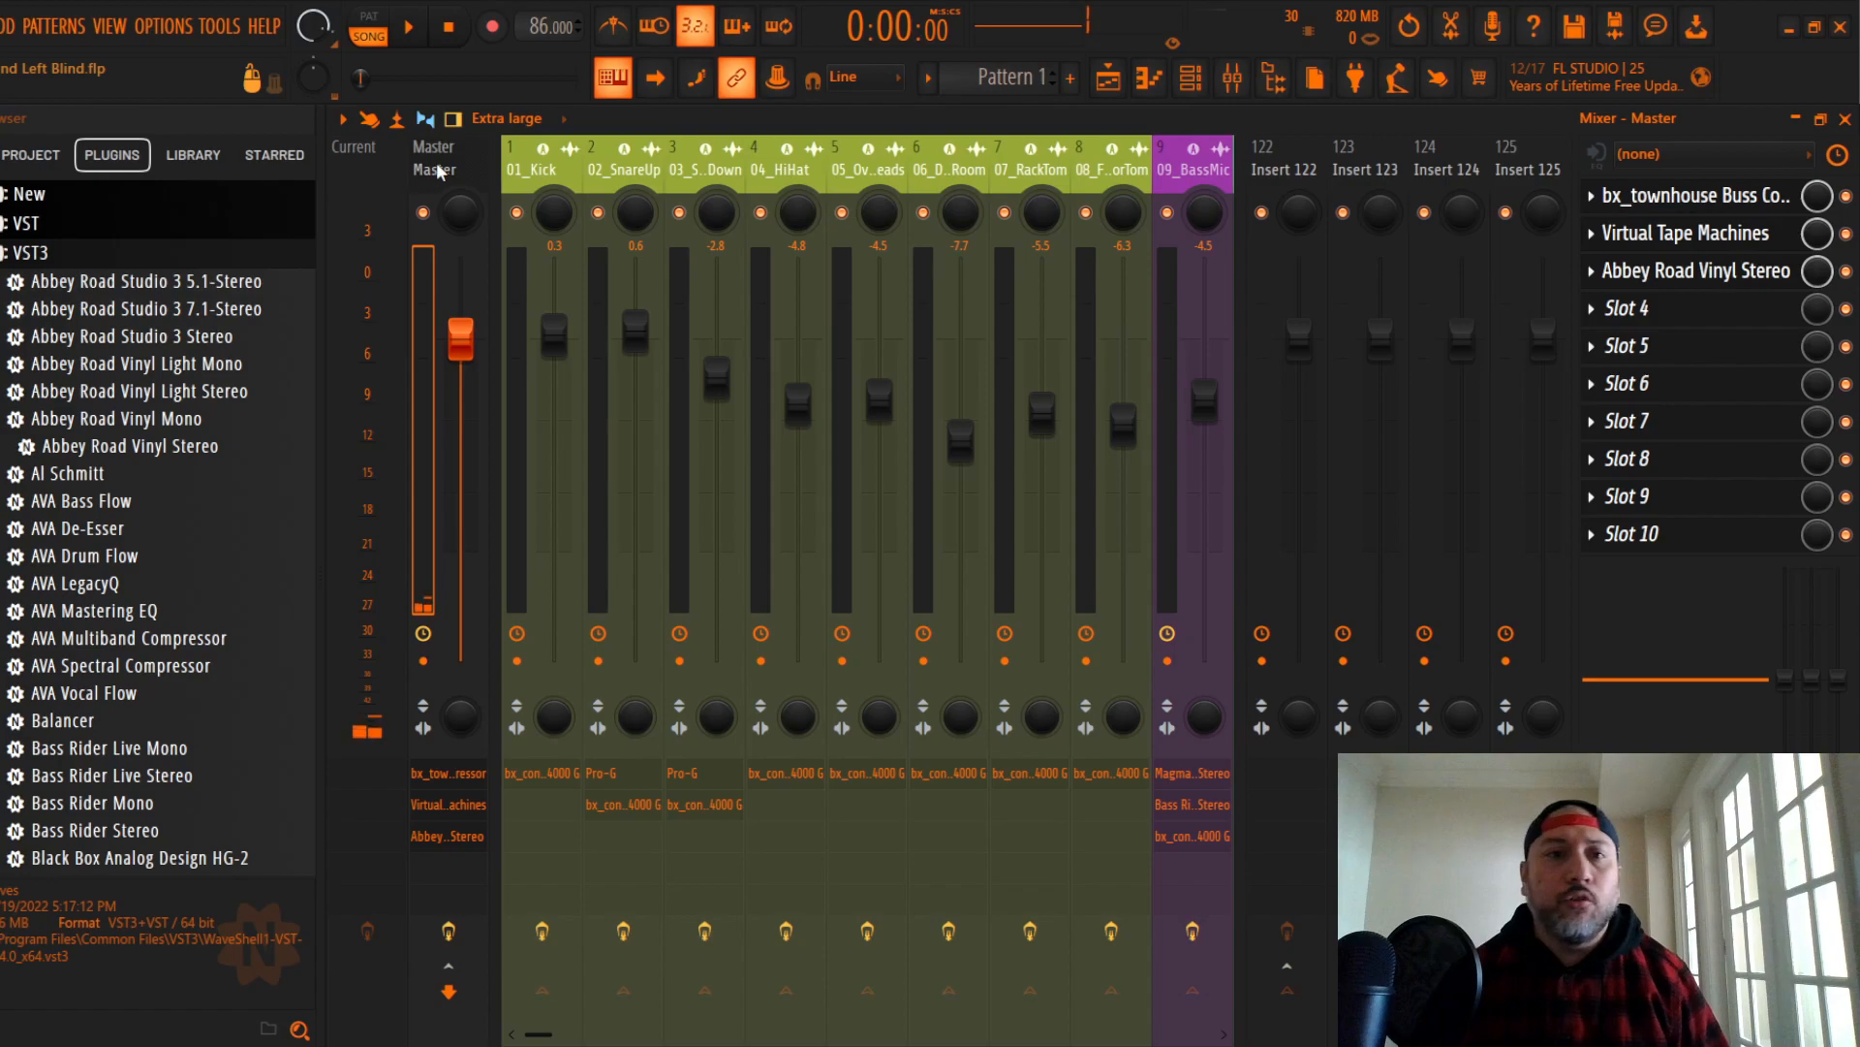
left_click_drag(525, 167, 452, 175)
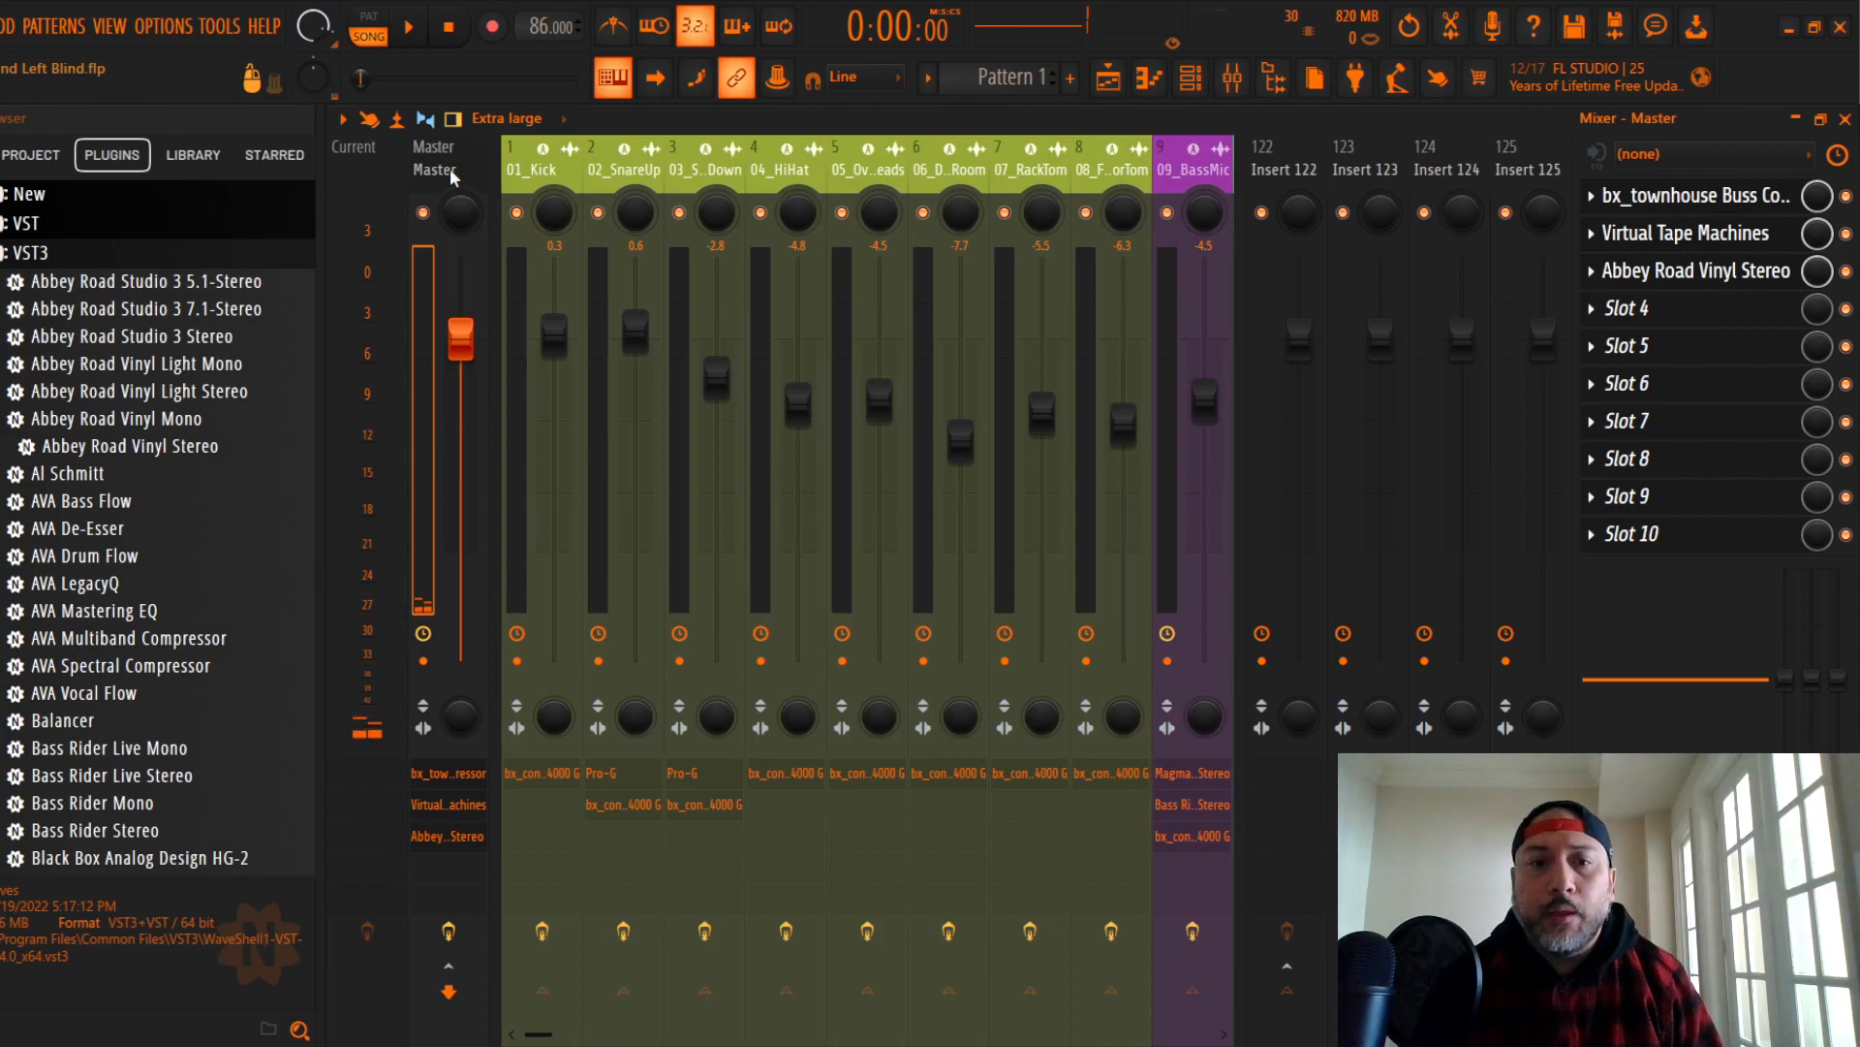
Step: Review the bx_console SSL 4000 G and Pro-G gate settings on the 02_SnareUp track
left_click(625, 174)
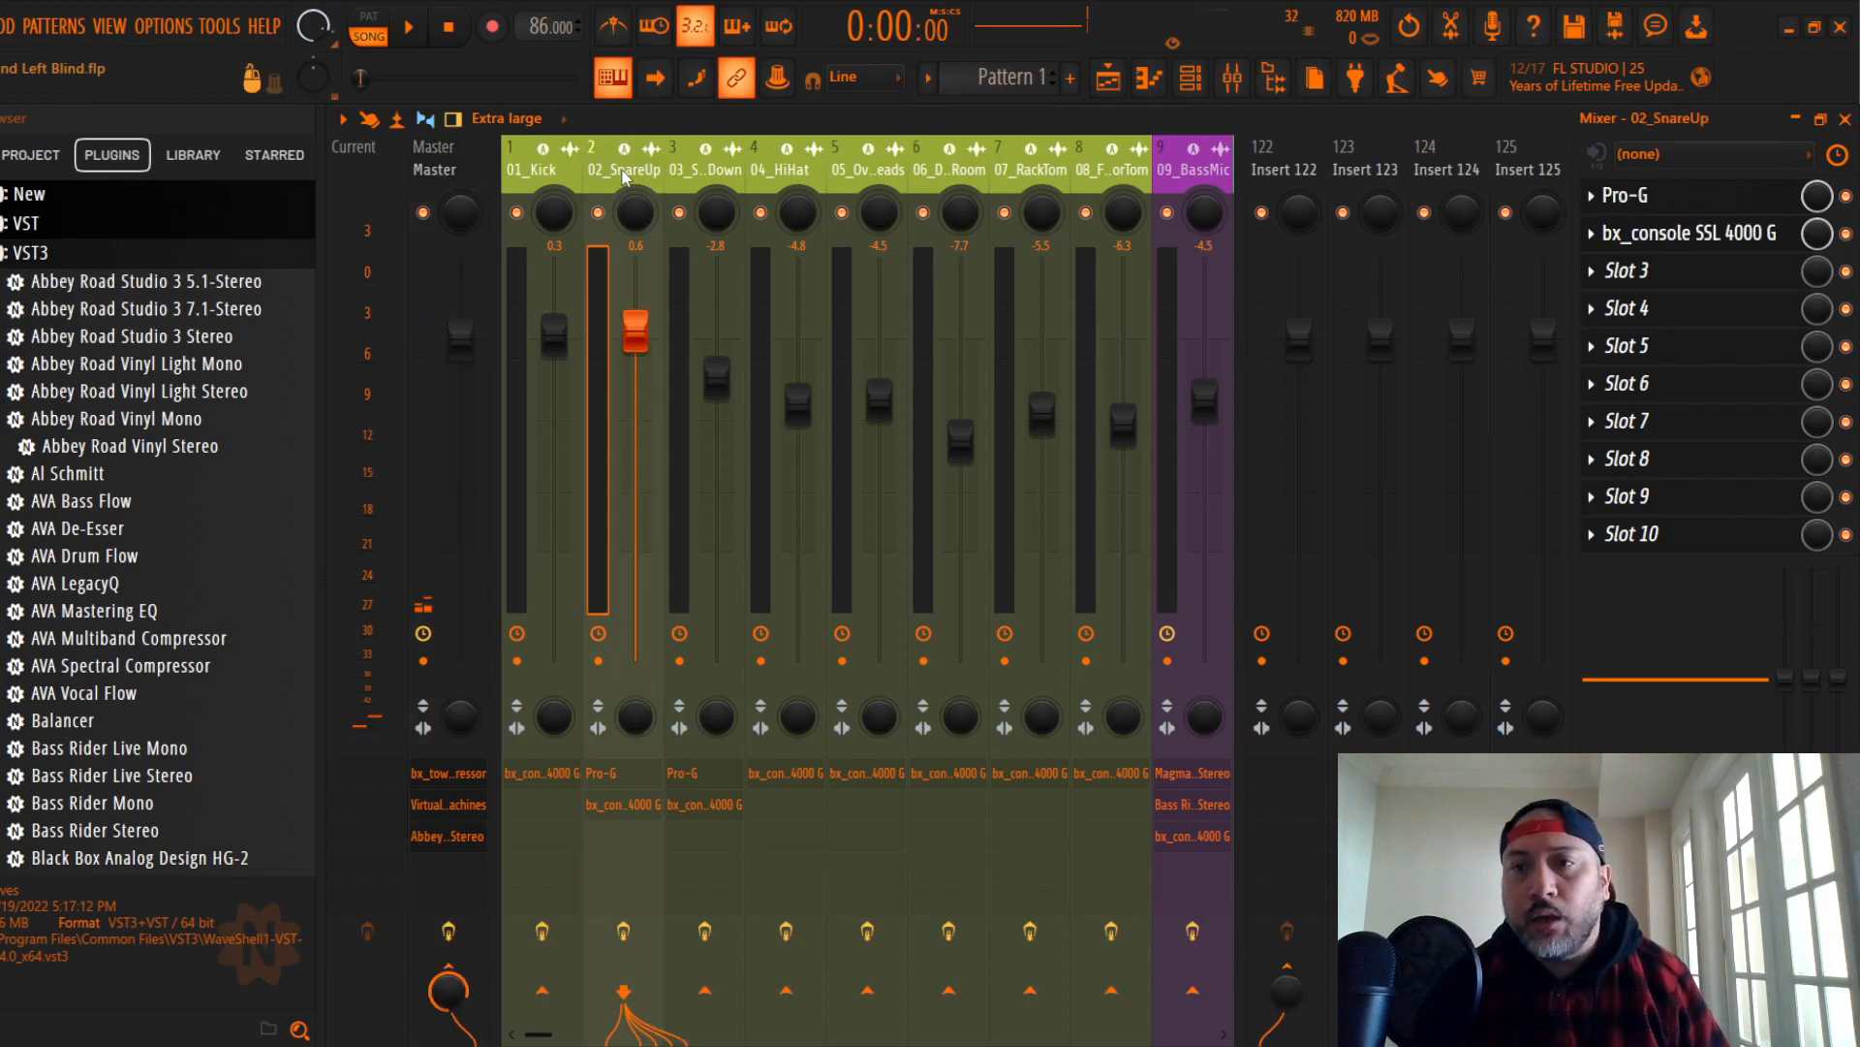
left_click(1696, 237)
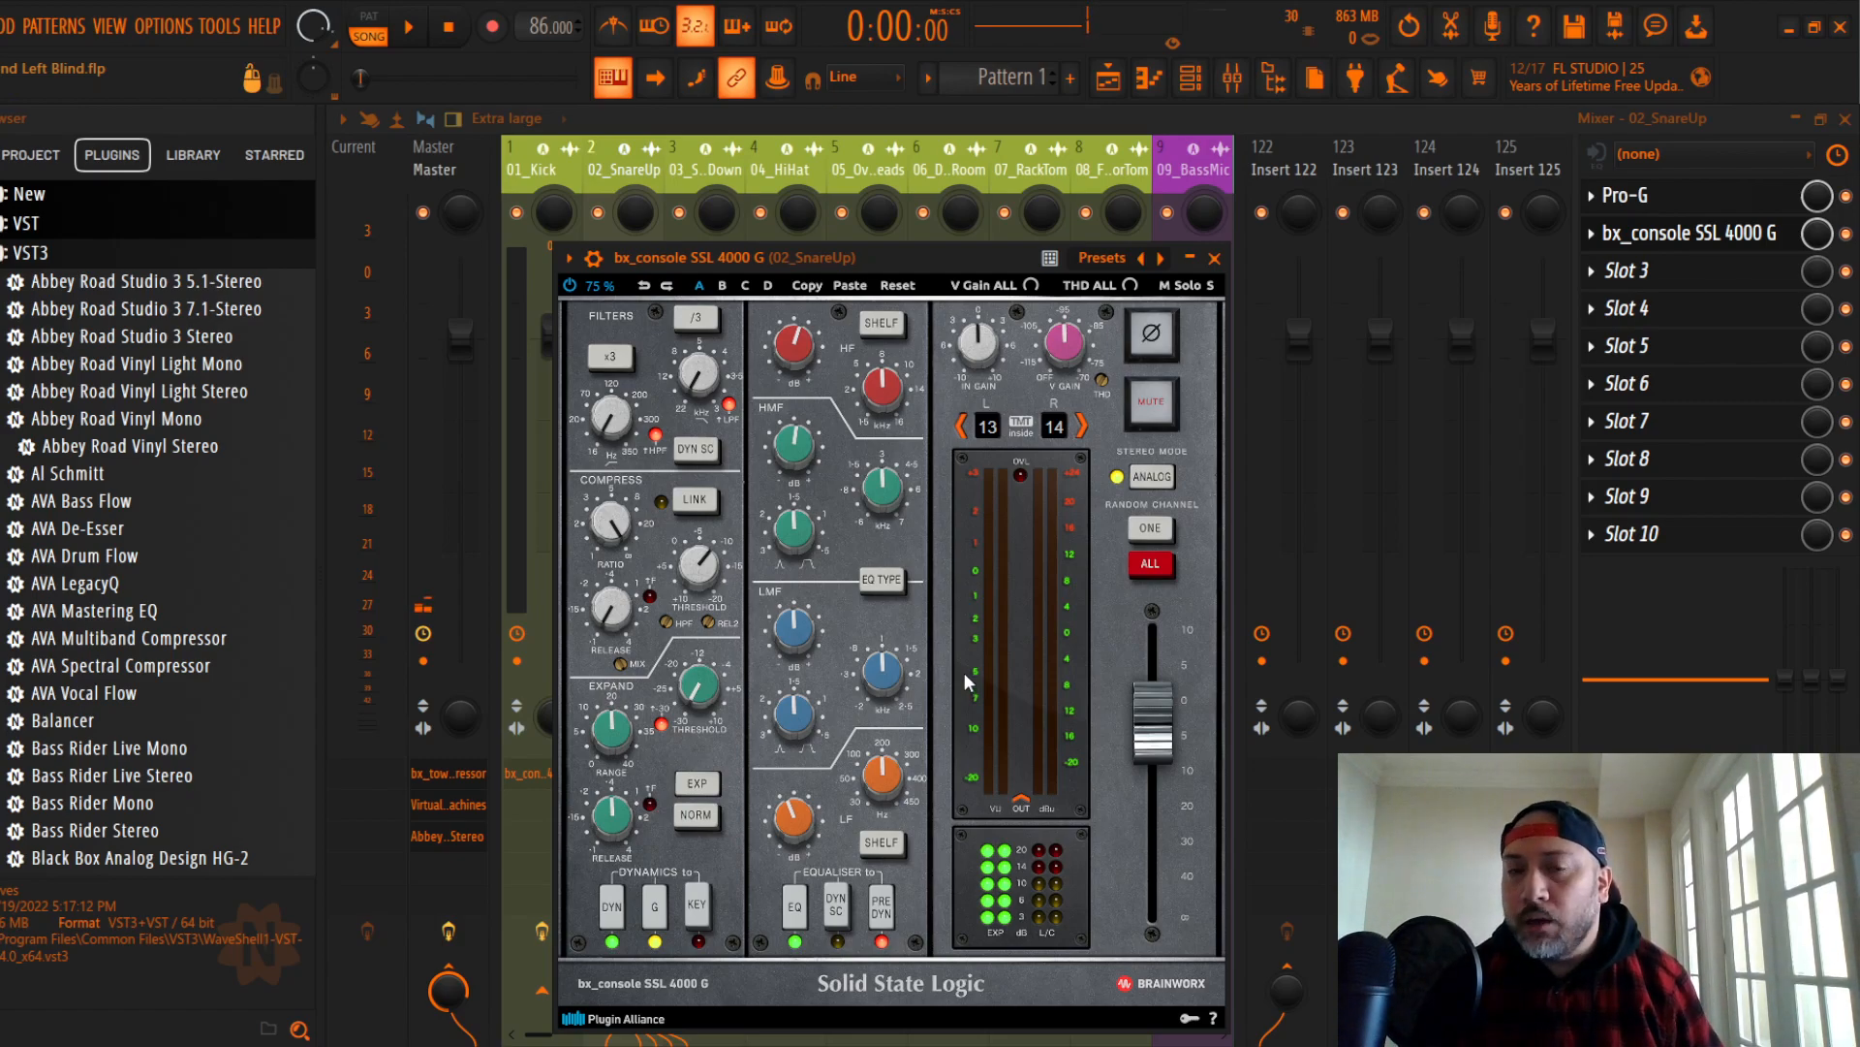
left_click(1216, 259)
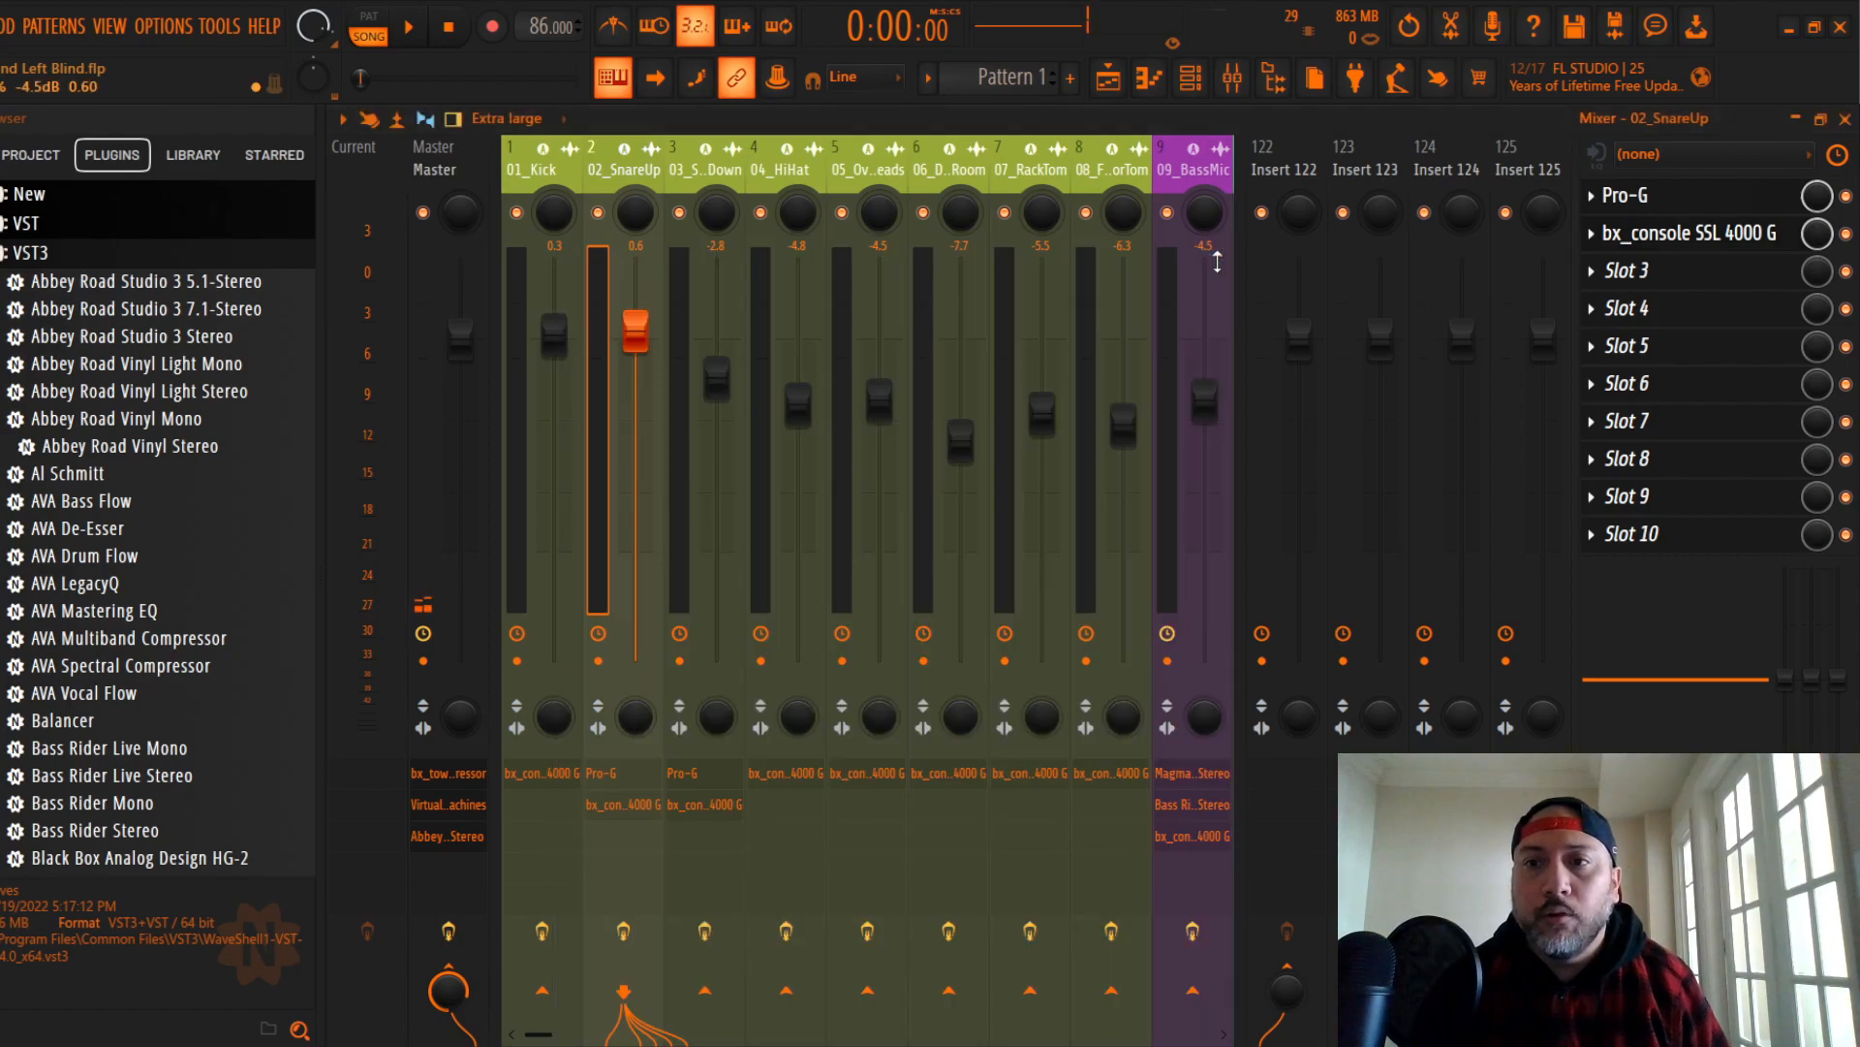
left_click(1667, 203)
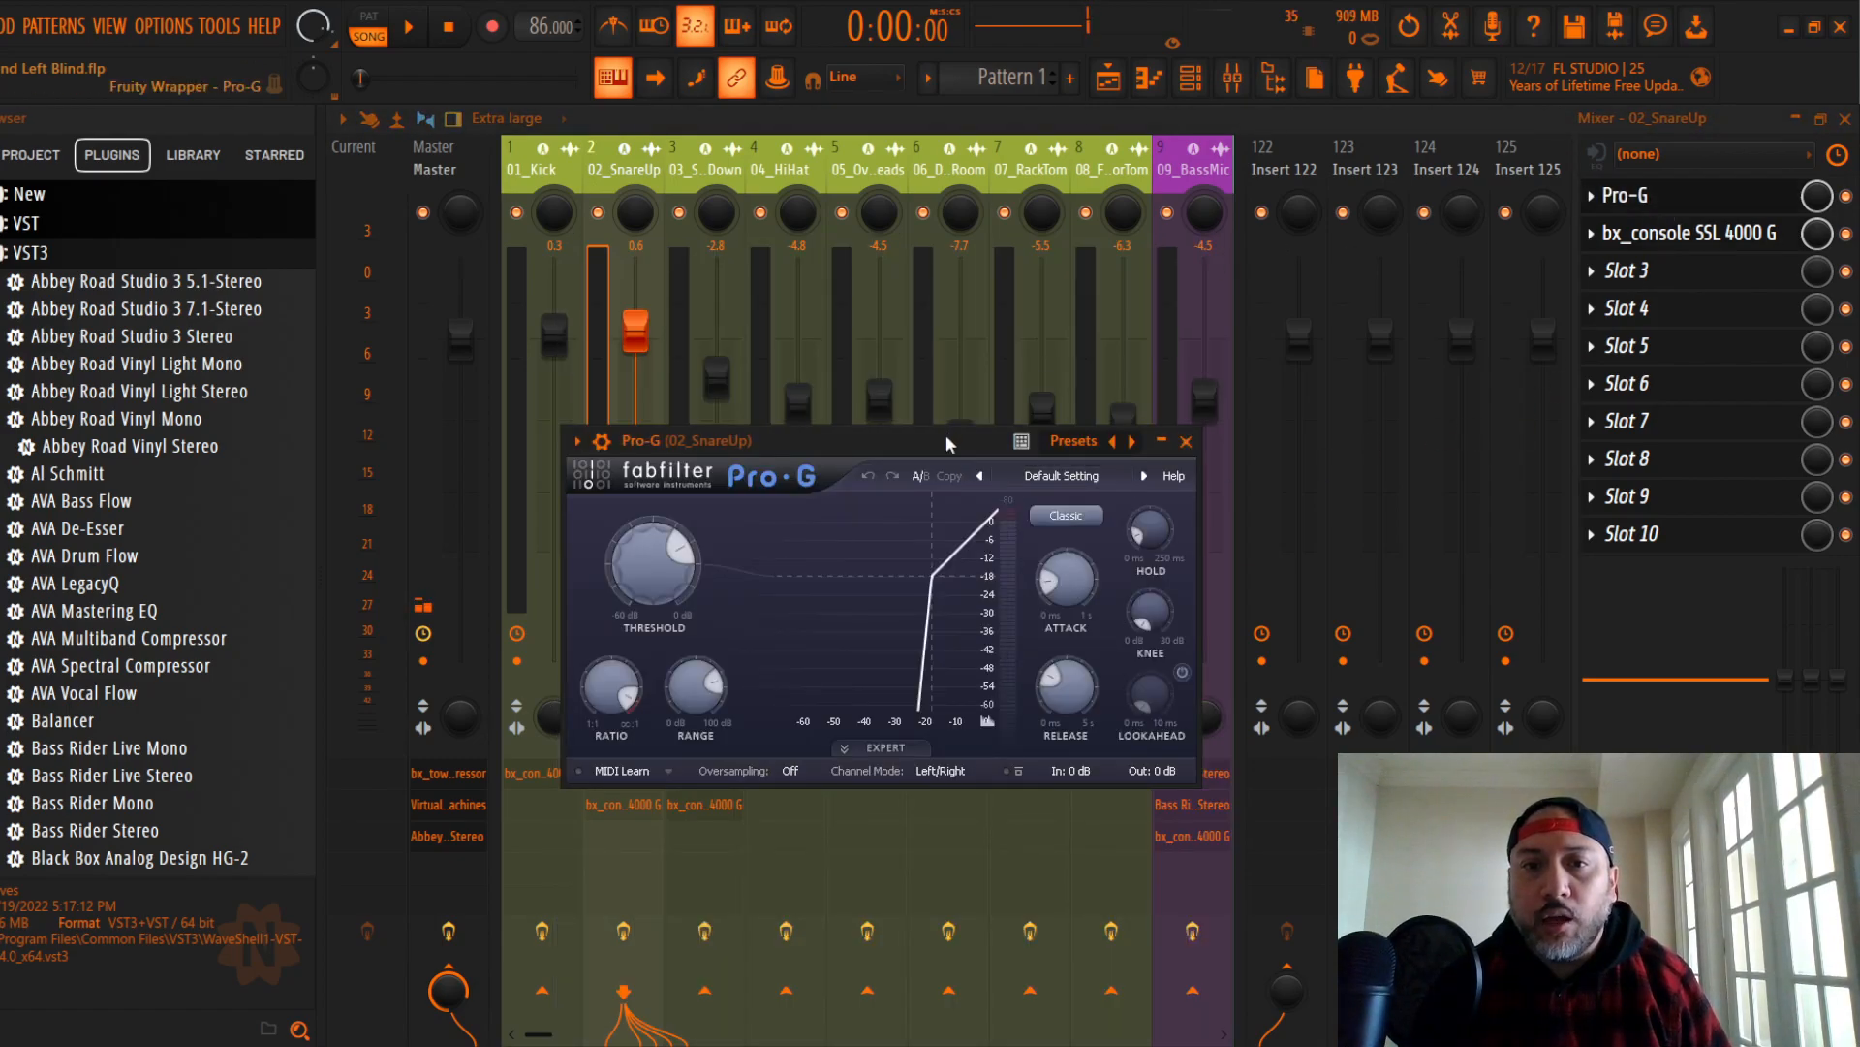
left_click_drag(946, 434, 1058, 328)
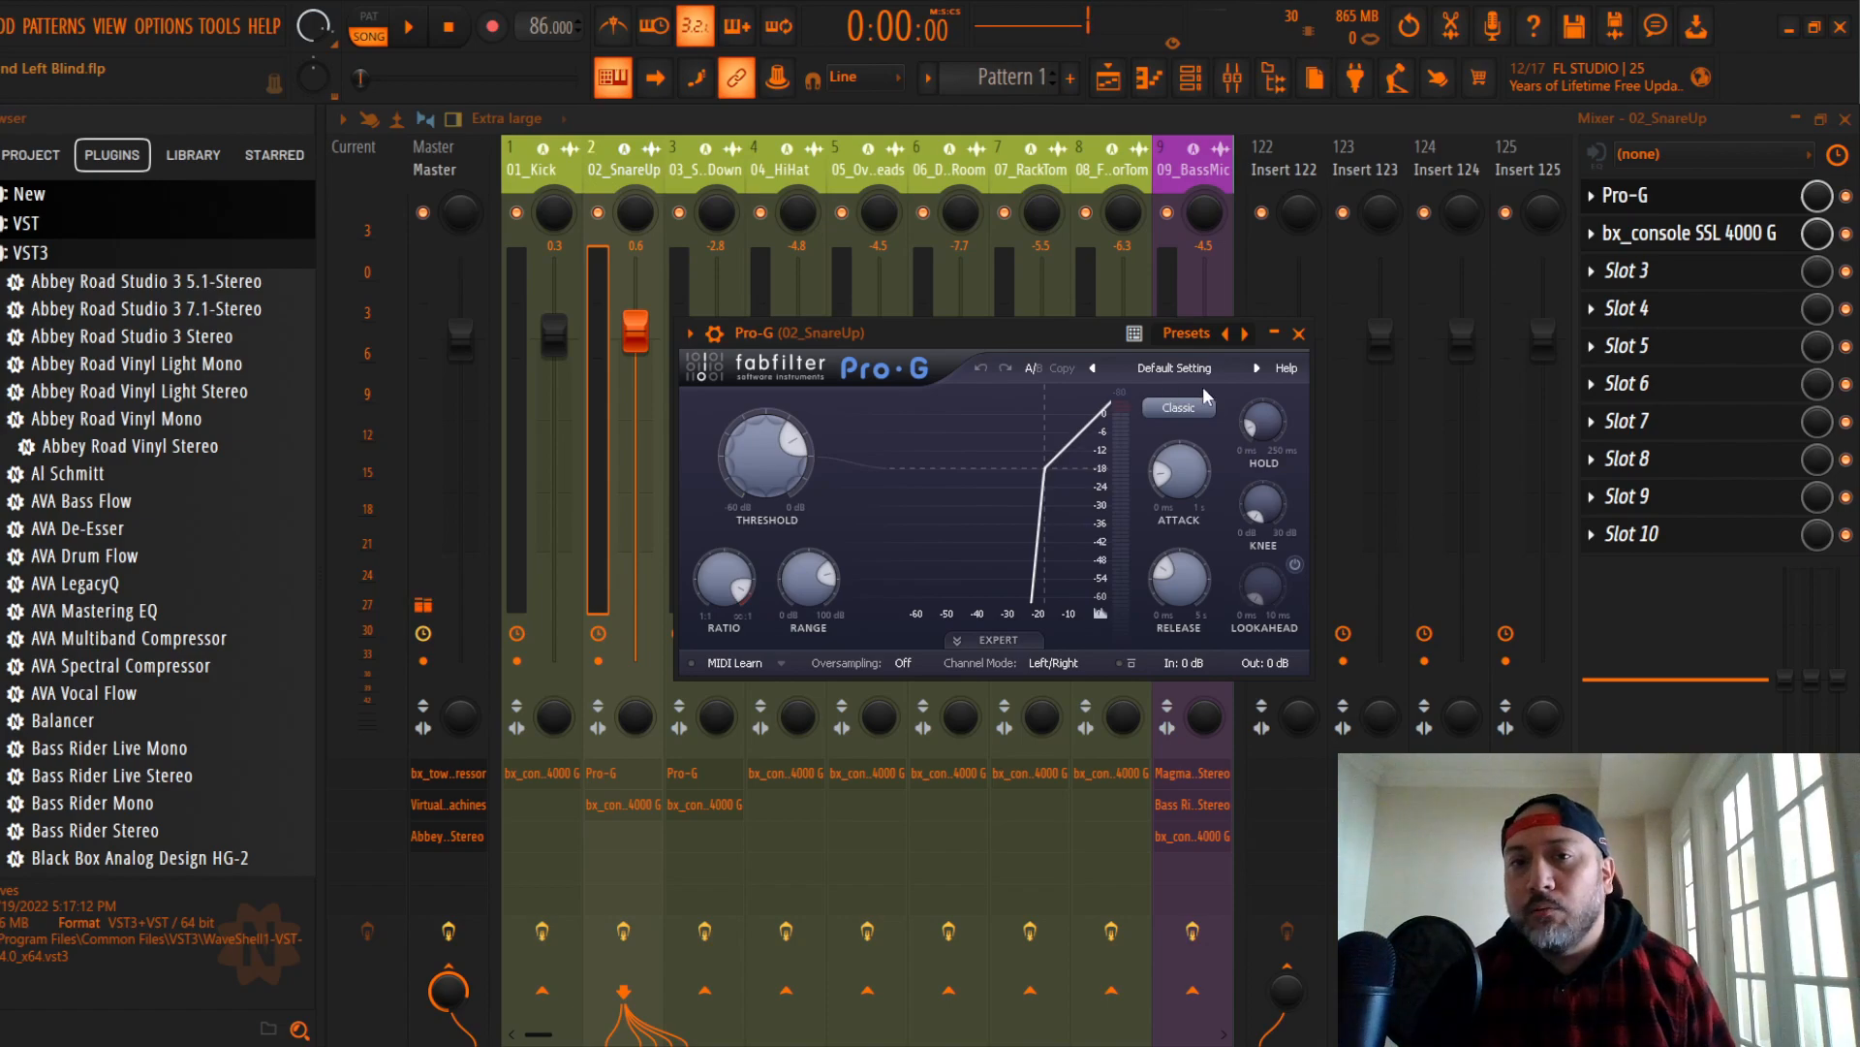
left_click(1299, 334)
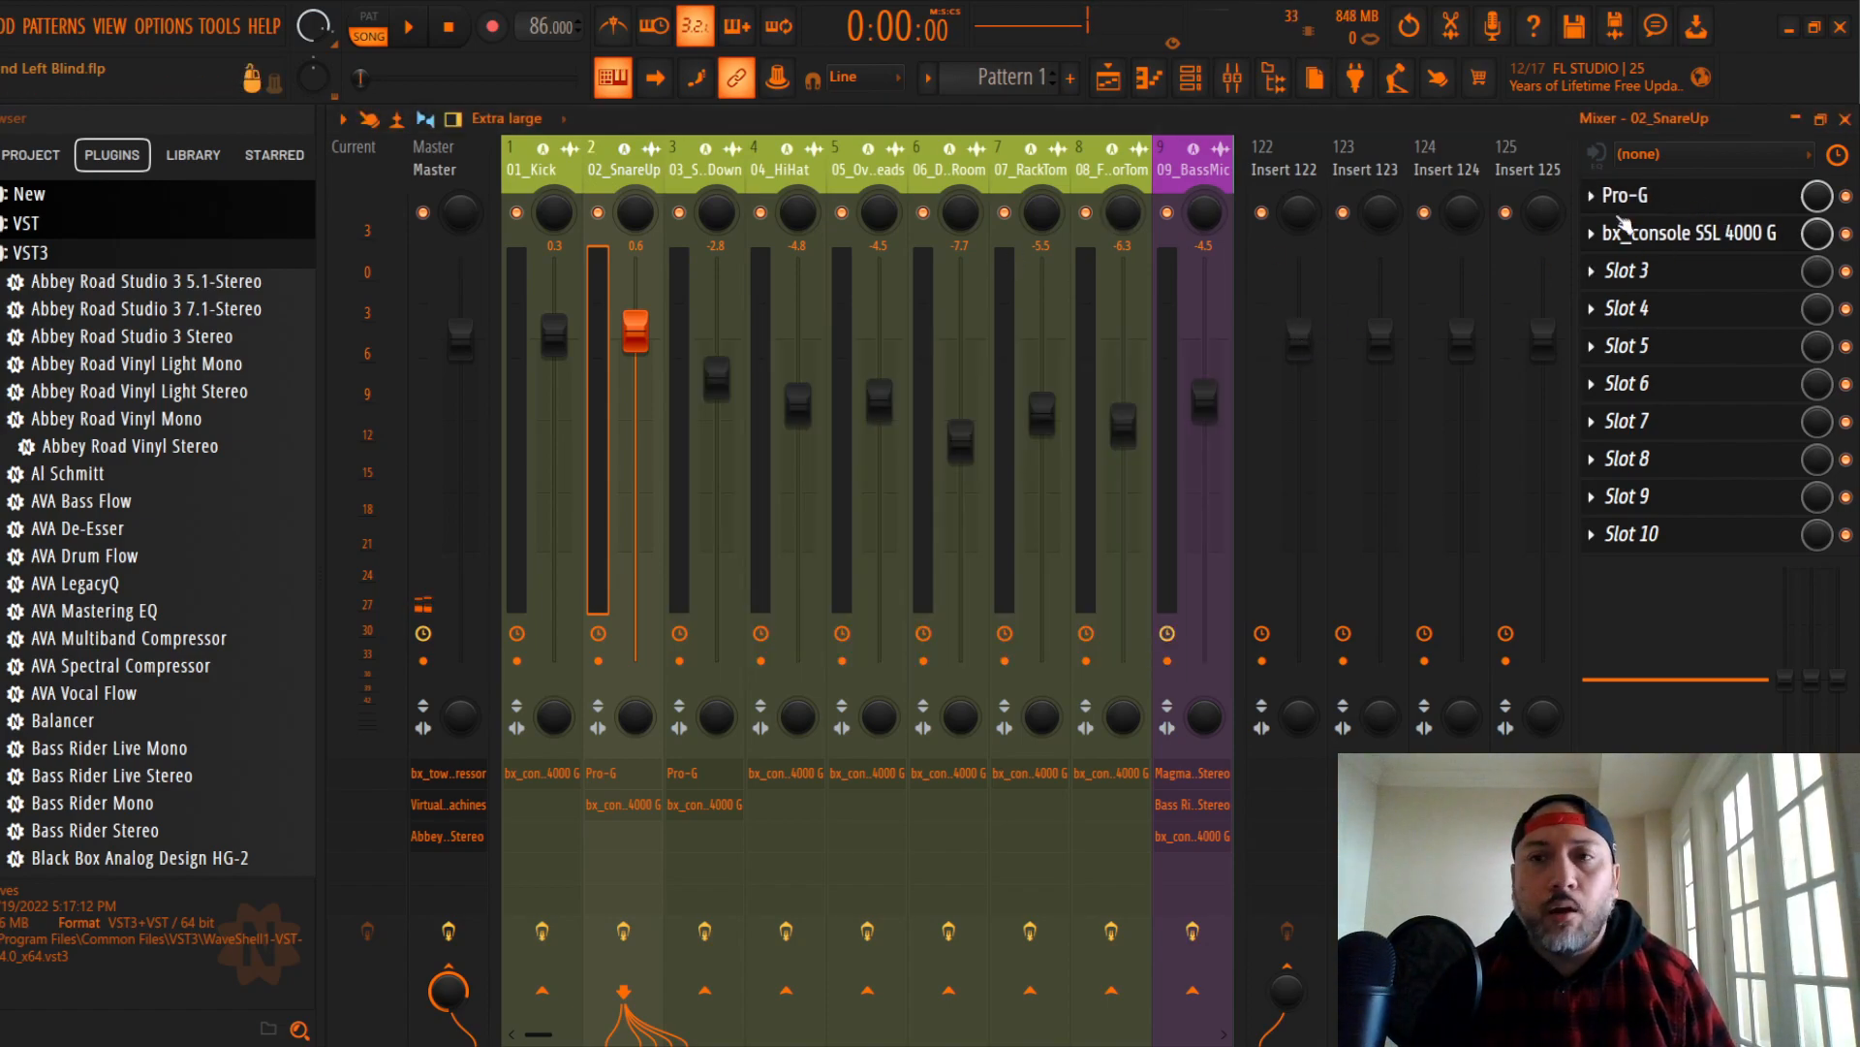
left_click(1698, 234)
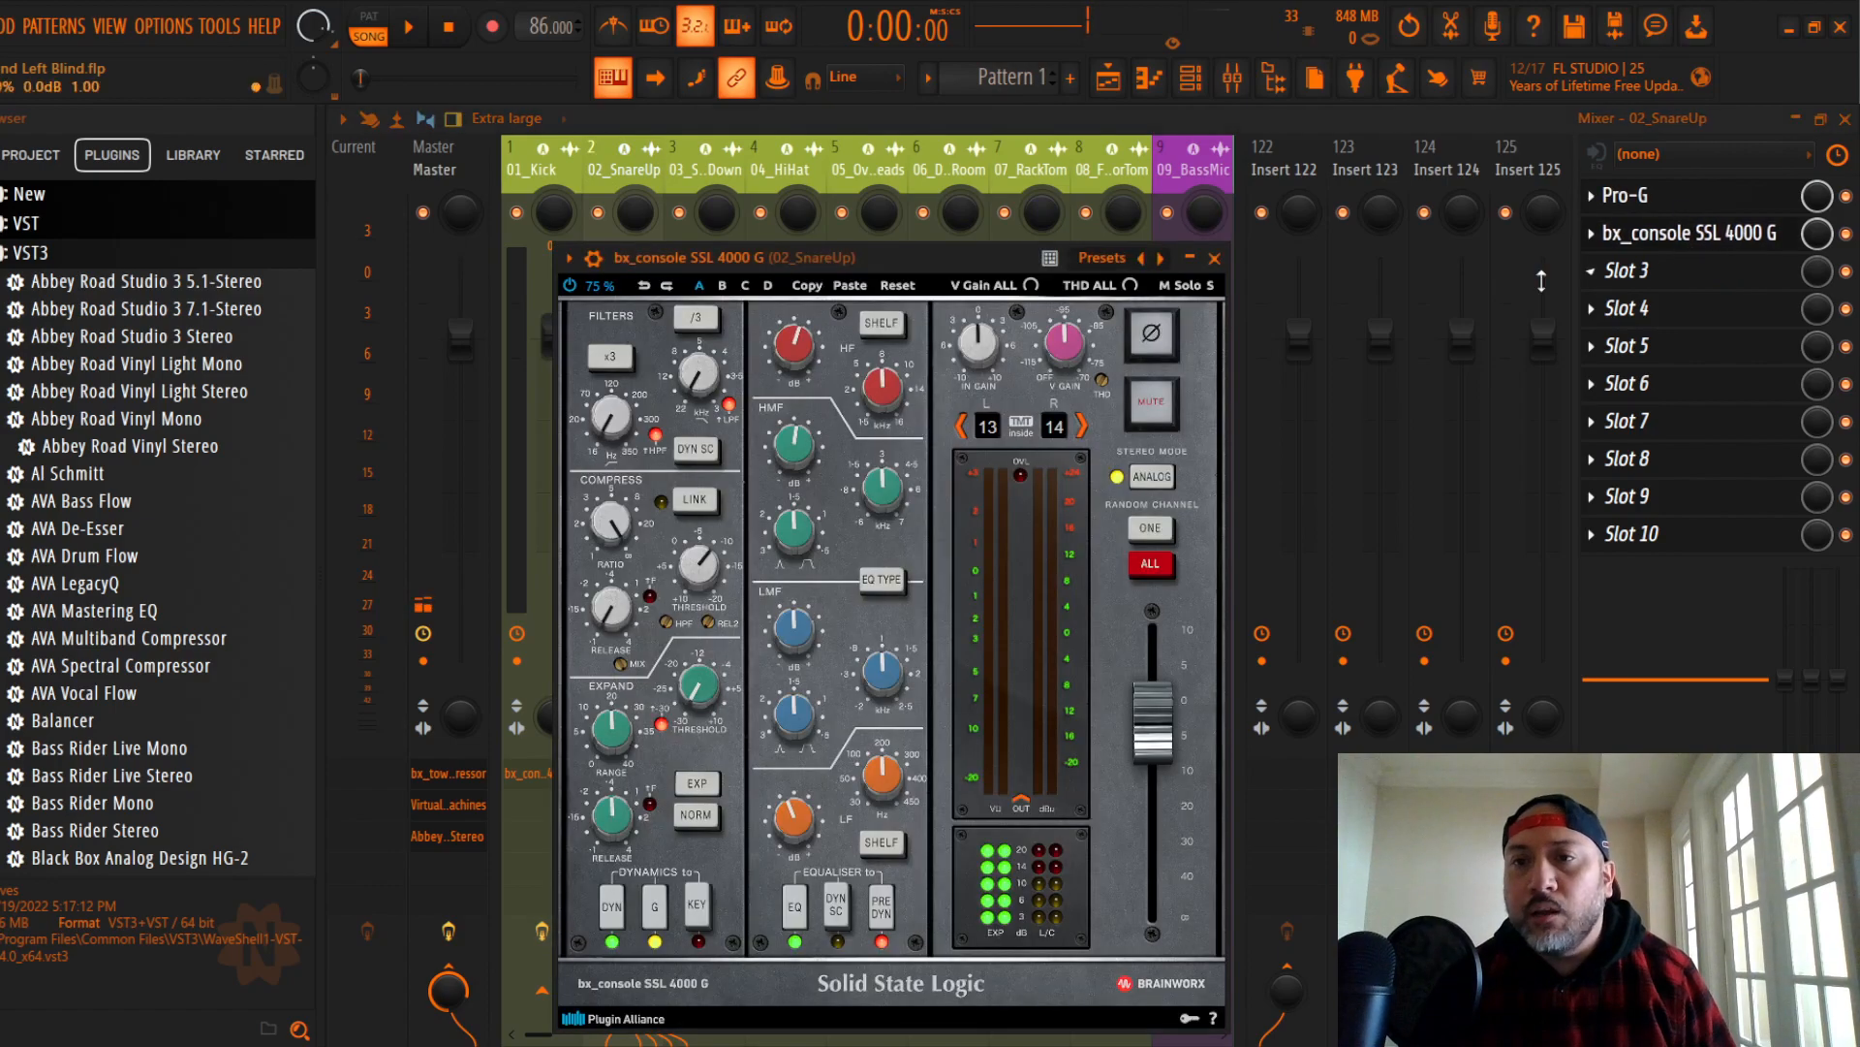
left_click_drag(985, 258, 1058, 214)
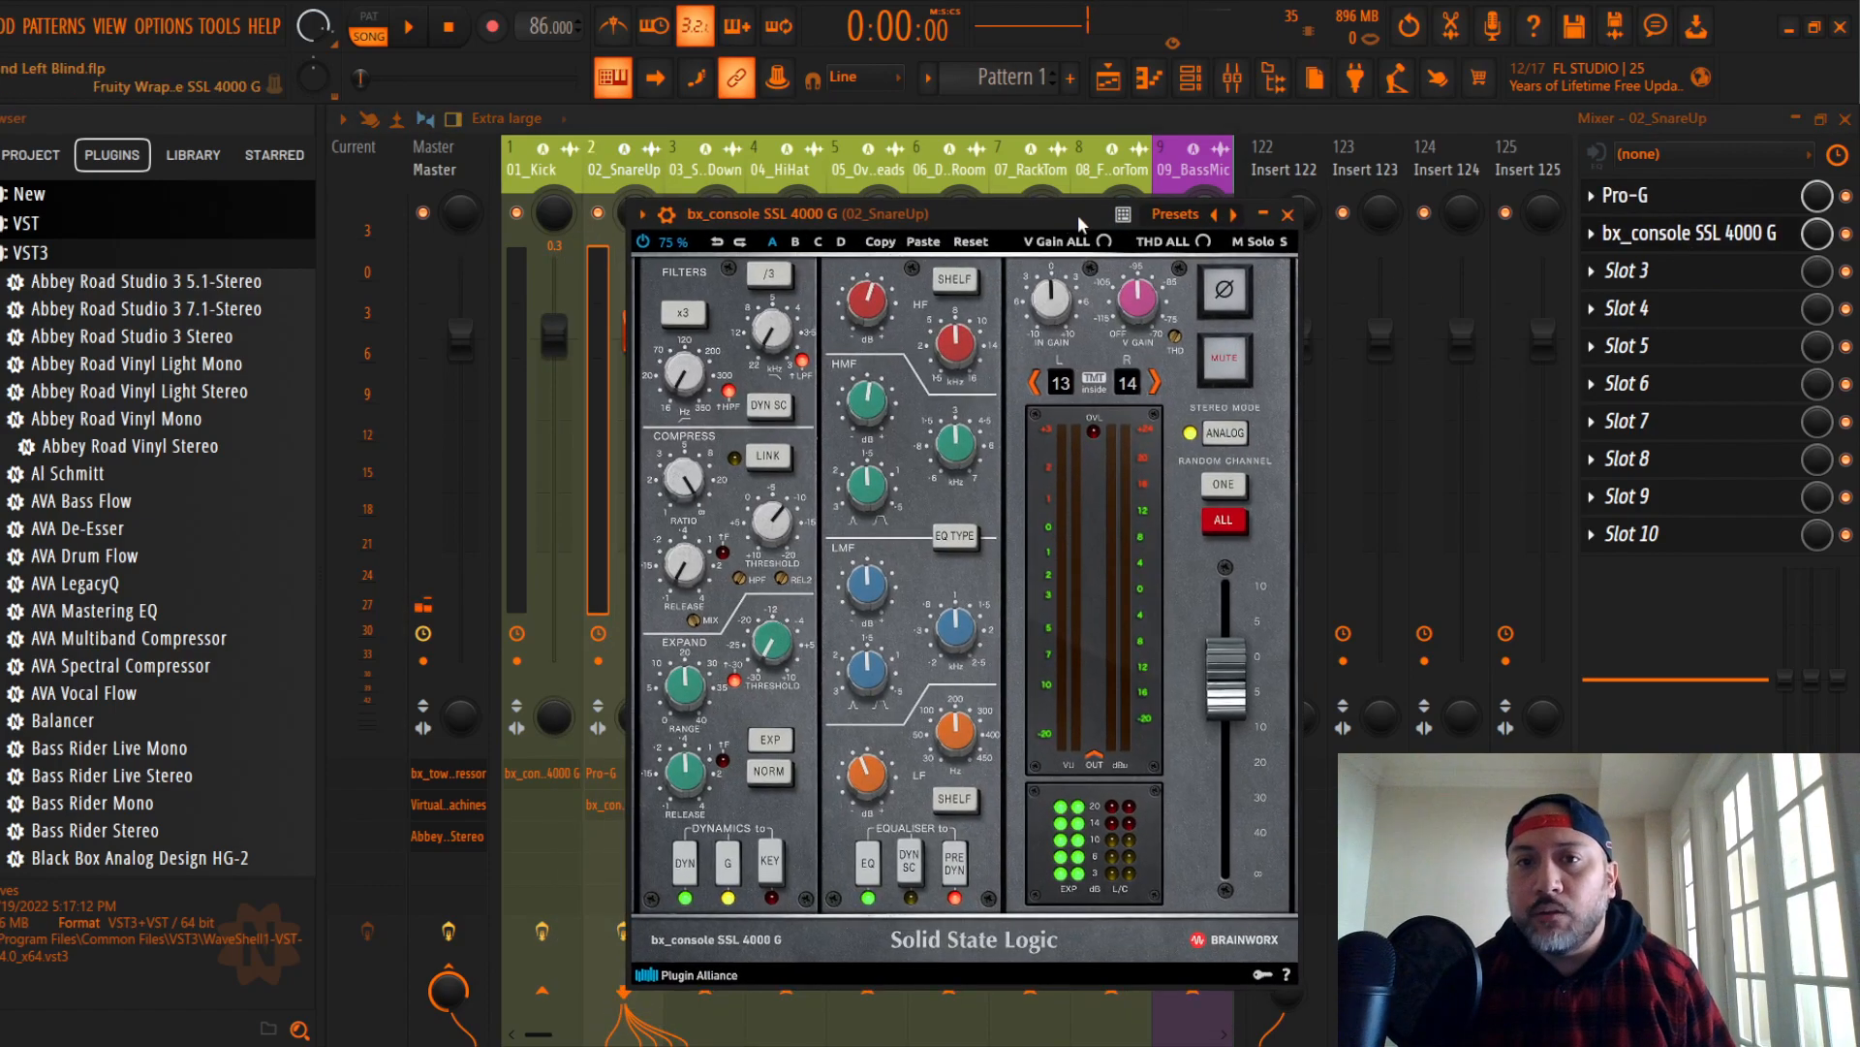
left_click(1288, 215)
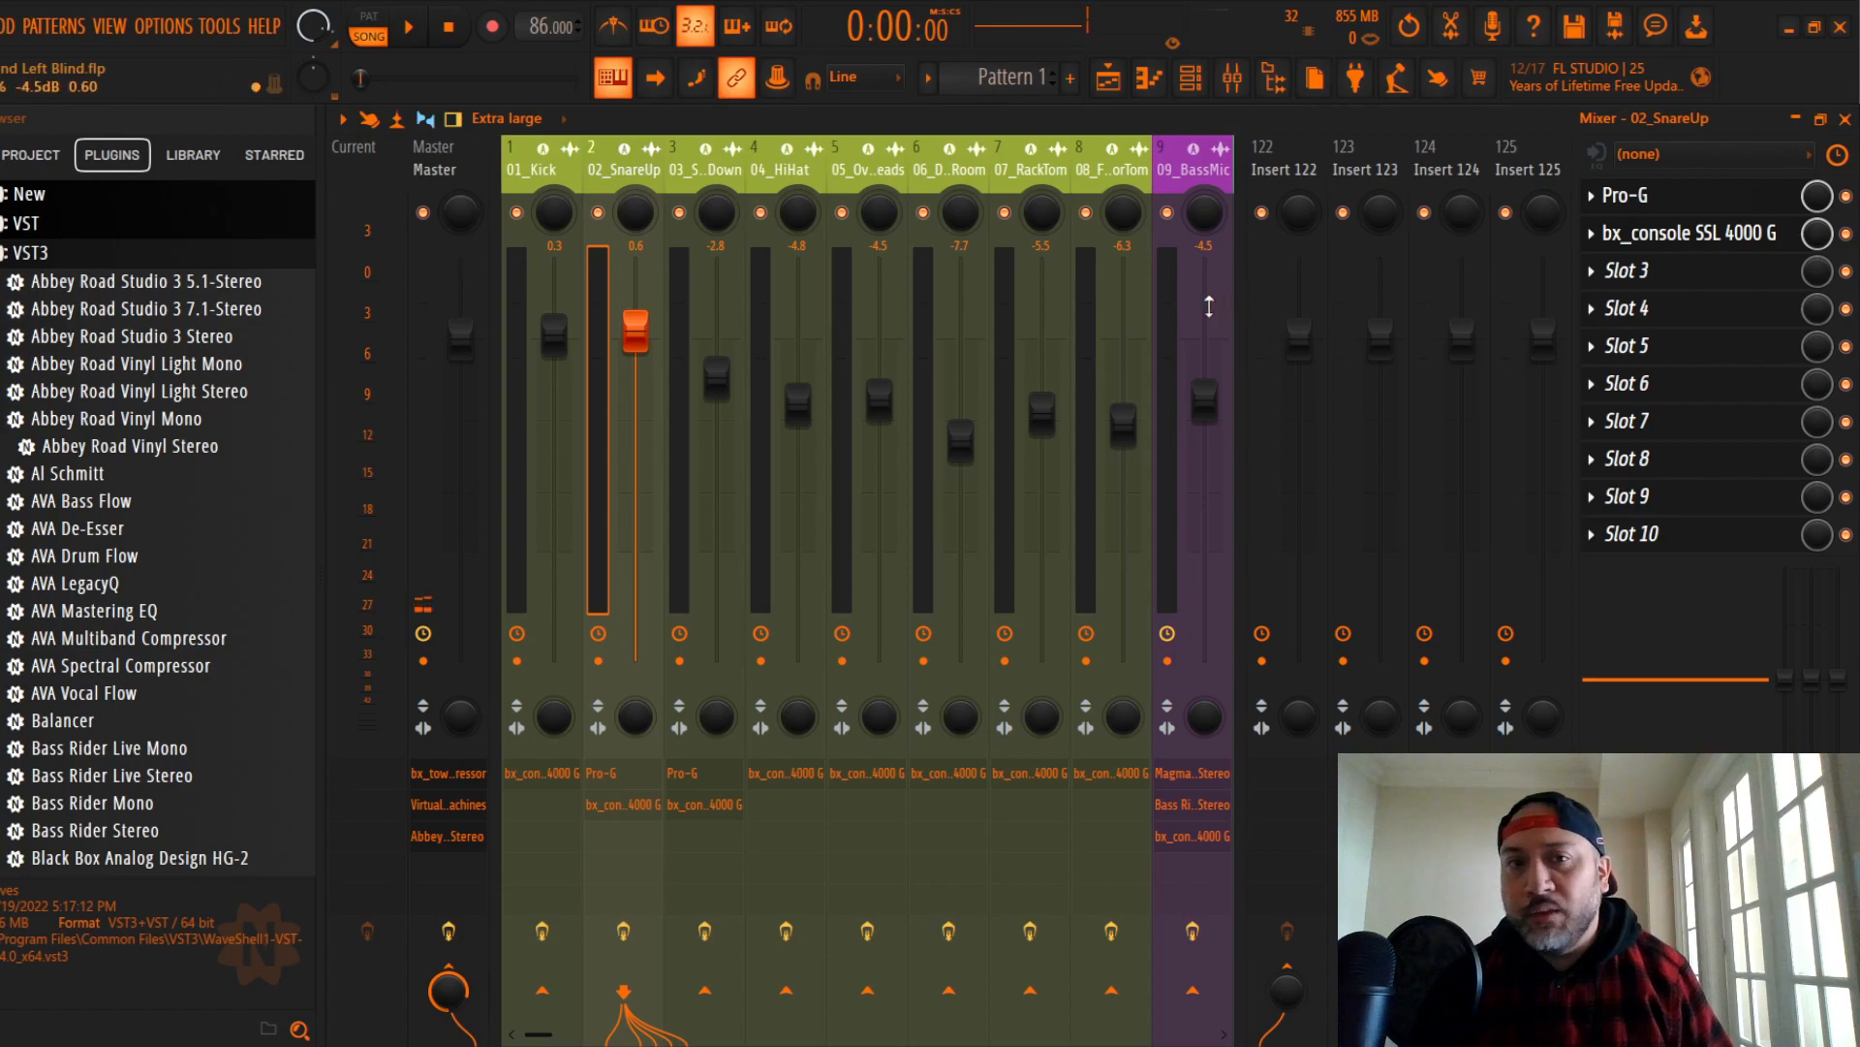
Step: Review the bx_console SSL 4000 G settings on the 01_Kick track
left_click(421, 172)
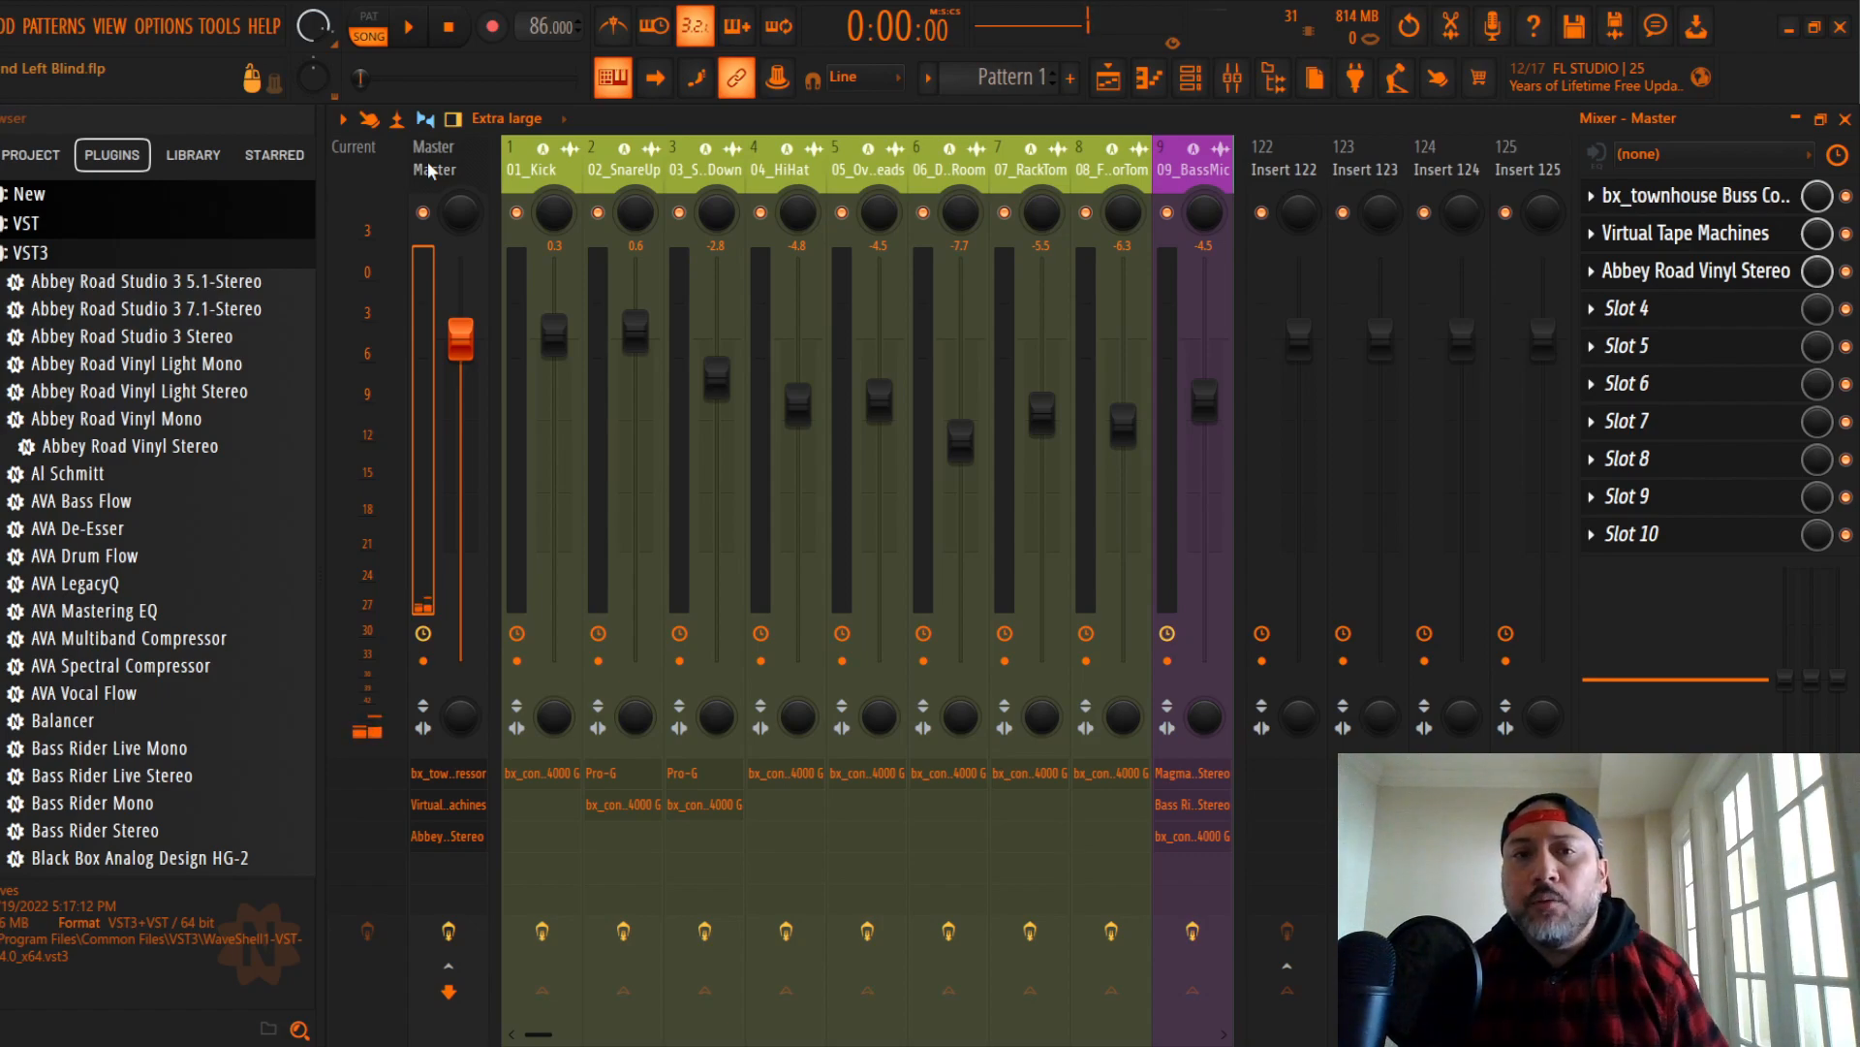
left_click(532, 180)
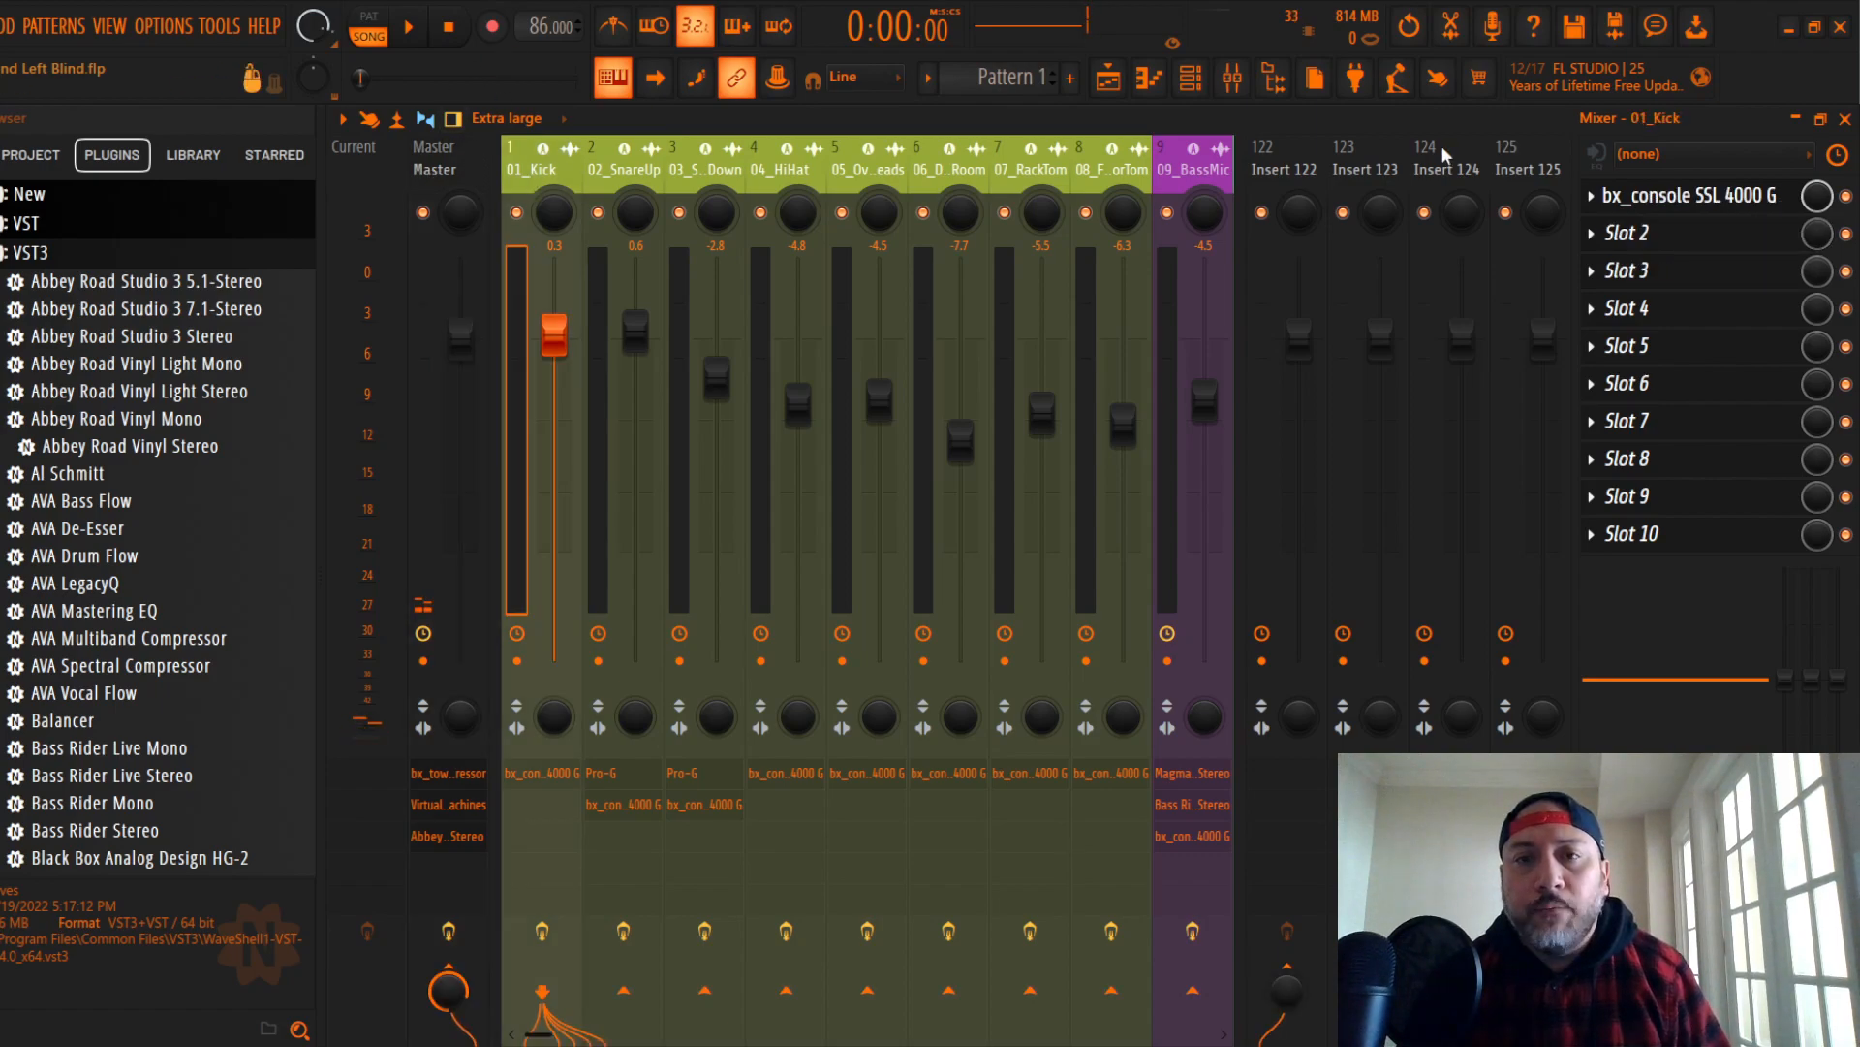
left_click(1715, 199)
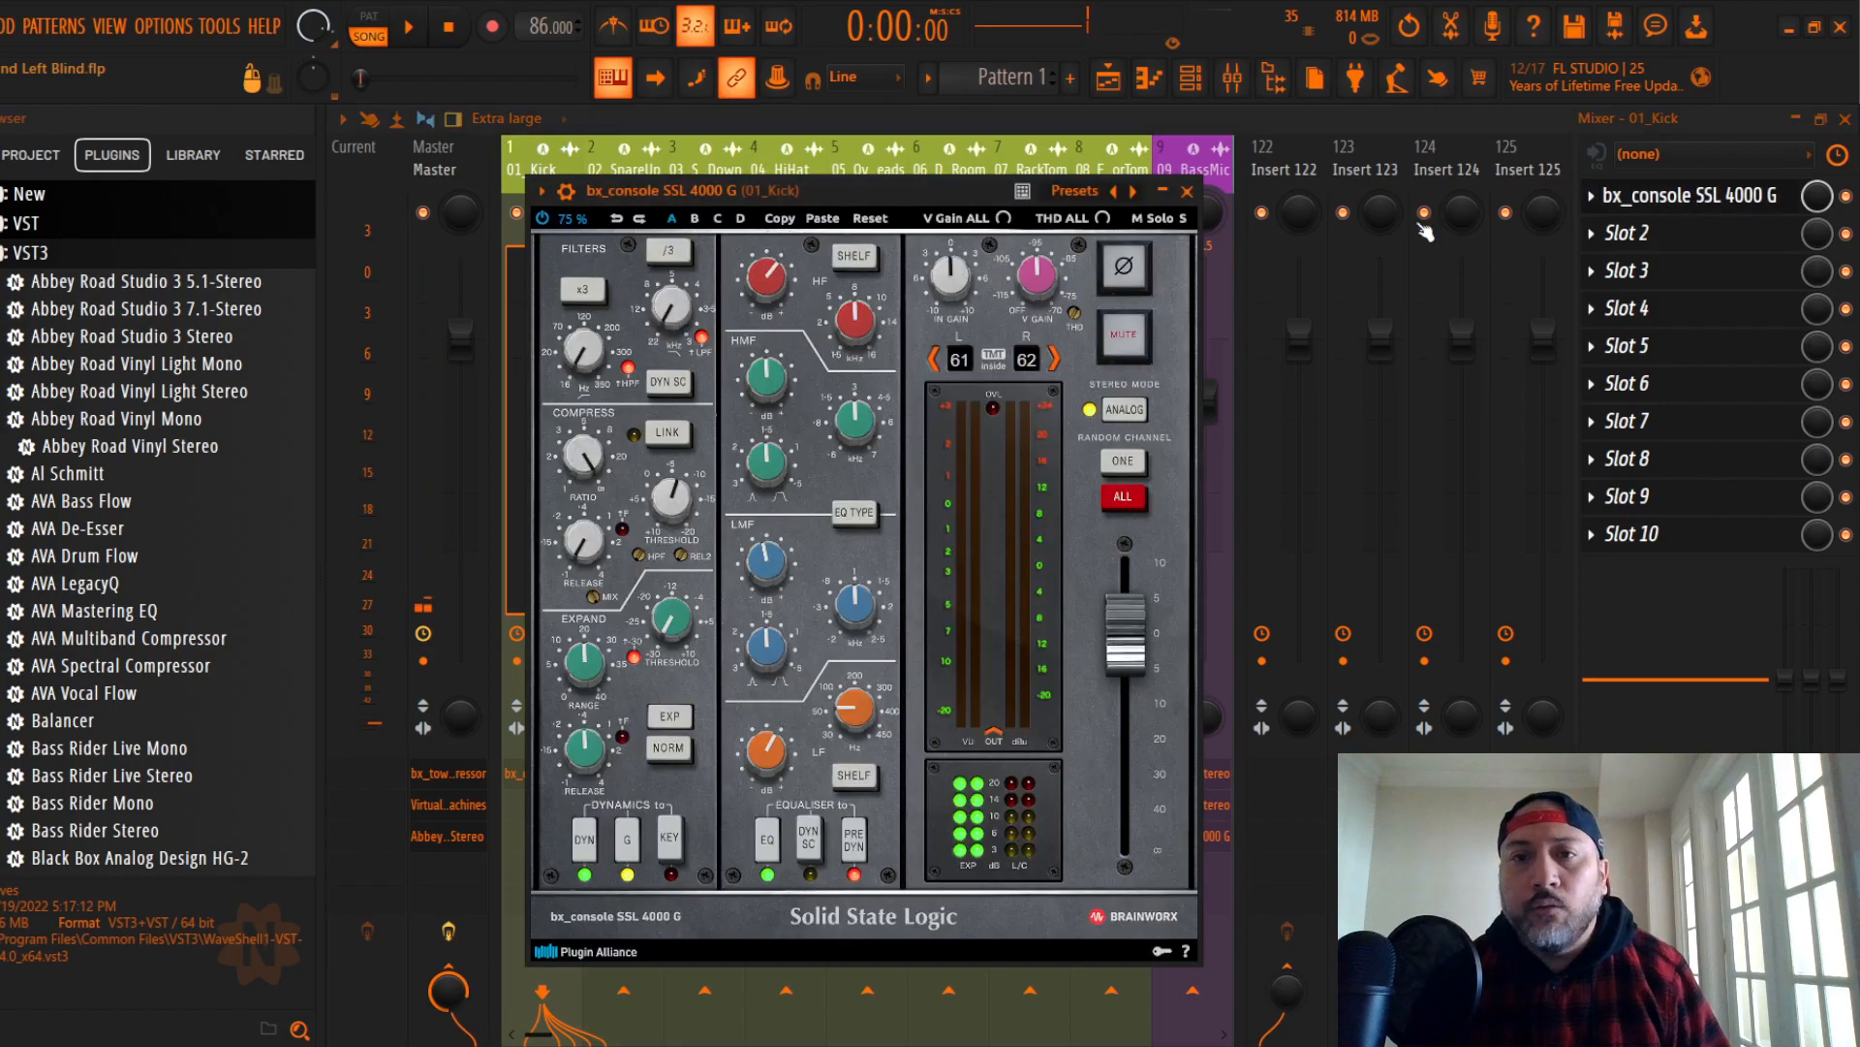
left_click(1186, 191)
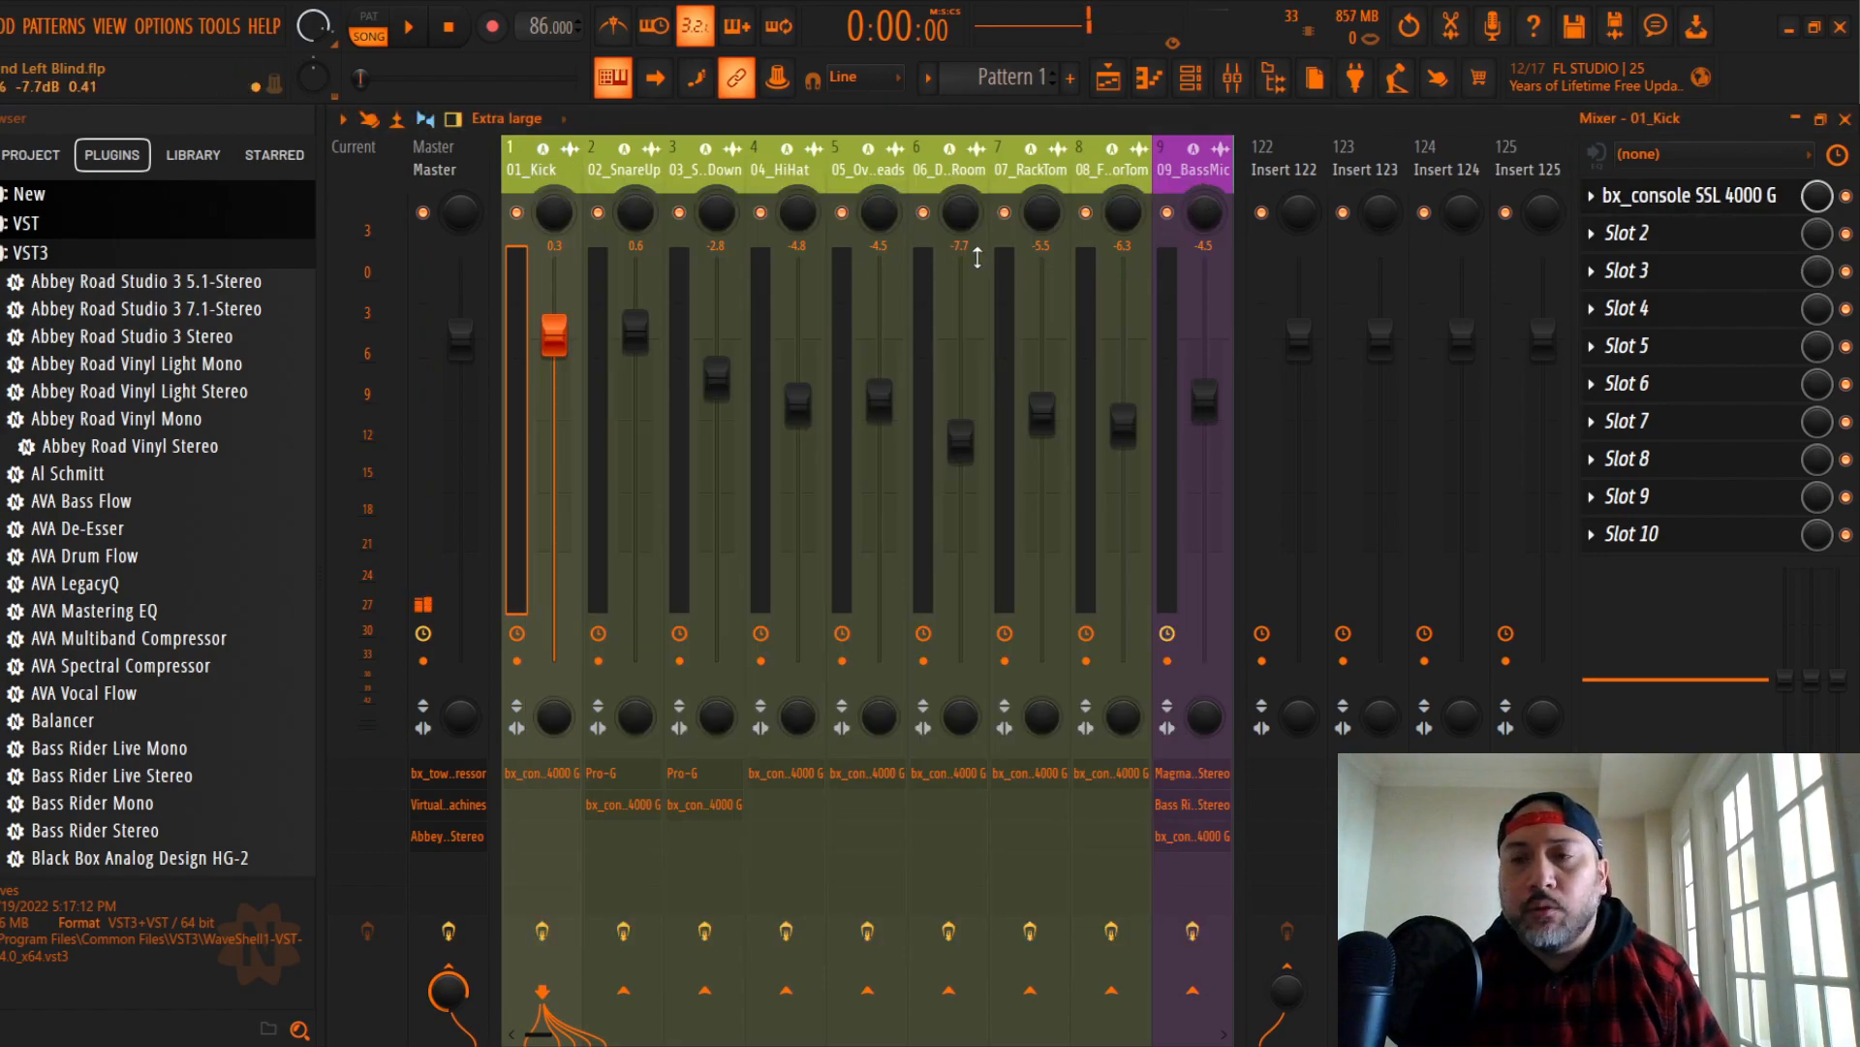
Step: Display the Master track's effect chain again and switch to OBS
left_click(463, 167)
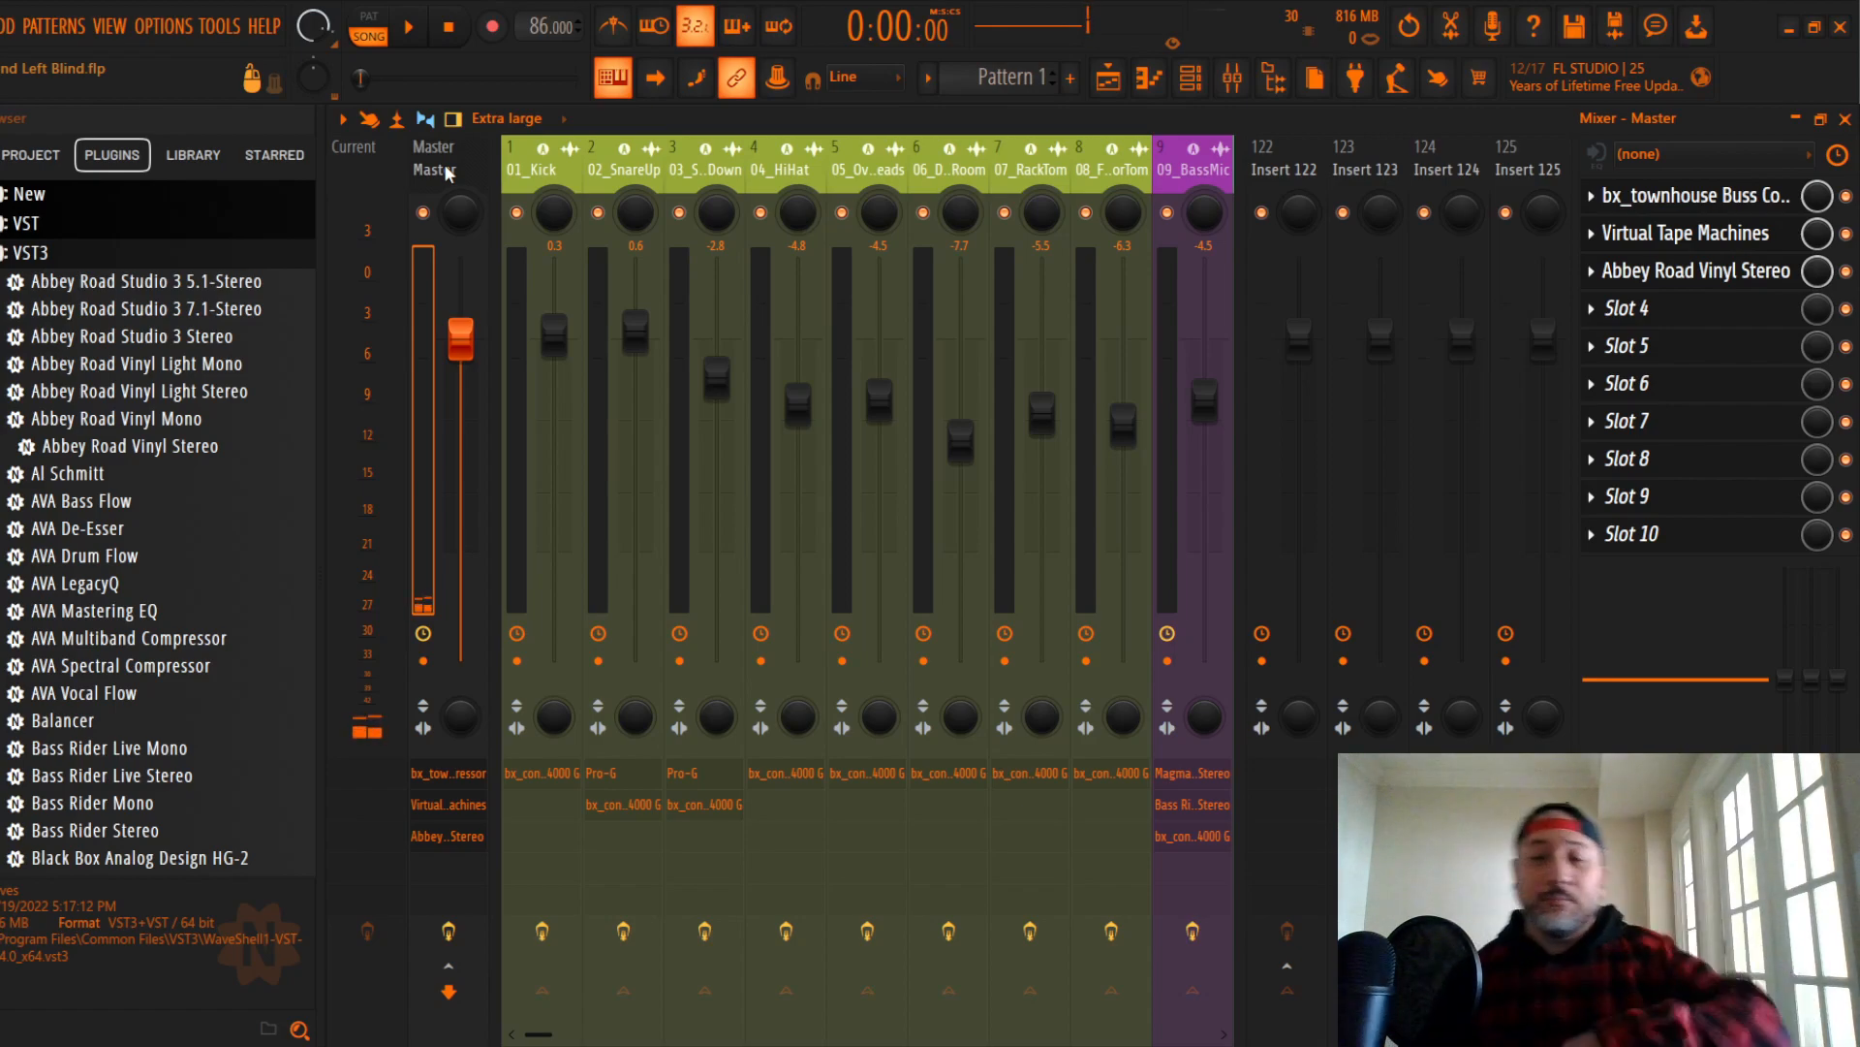
key("alt+Tab")
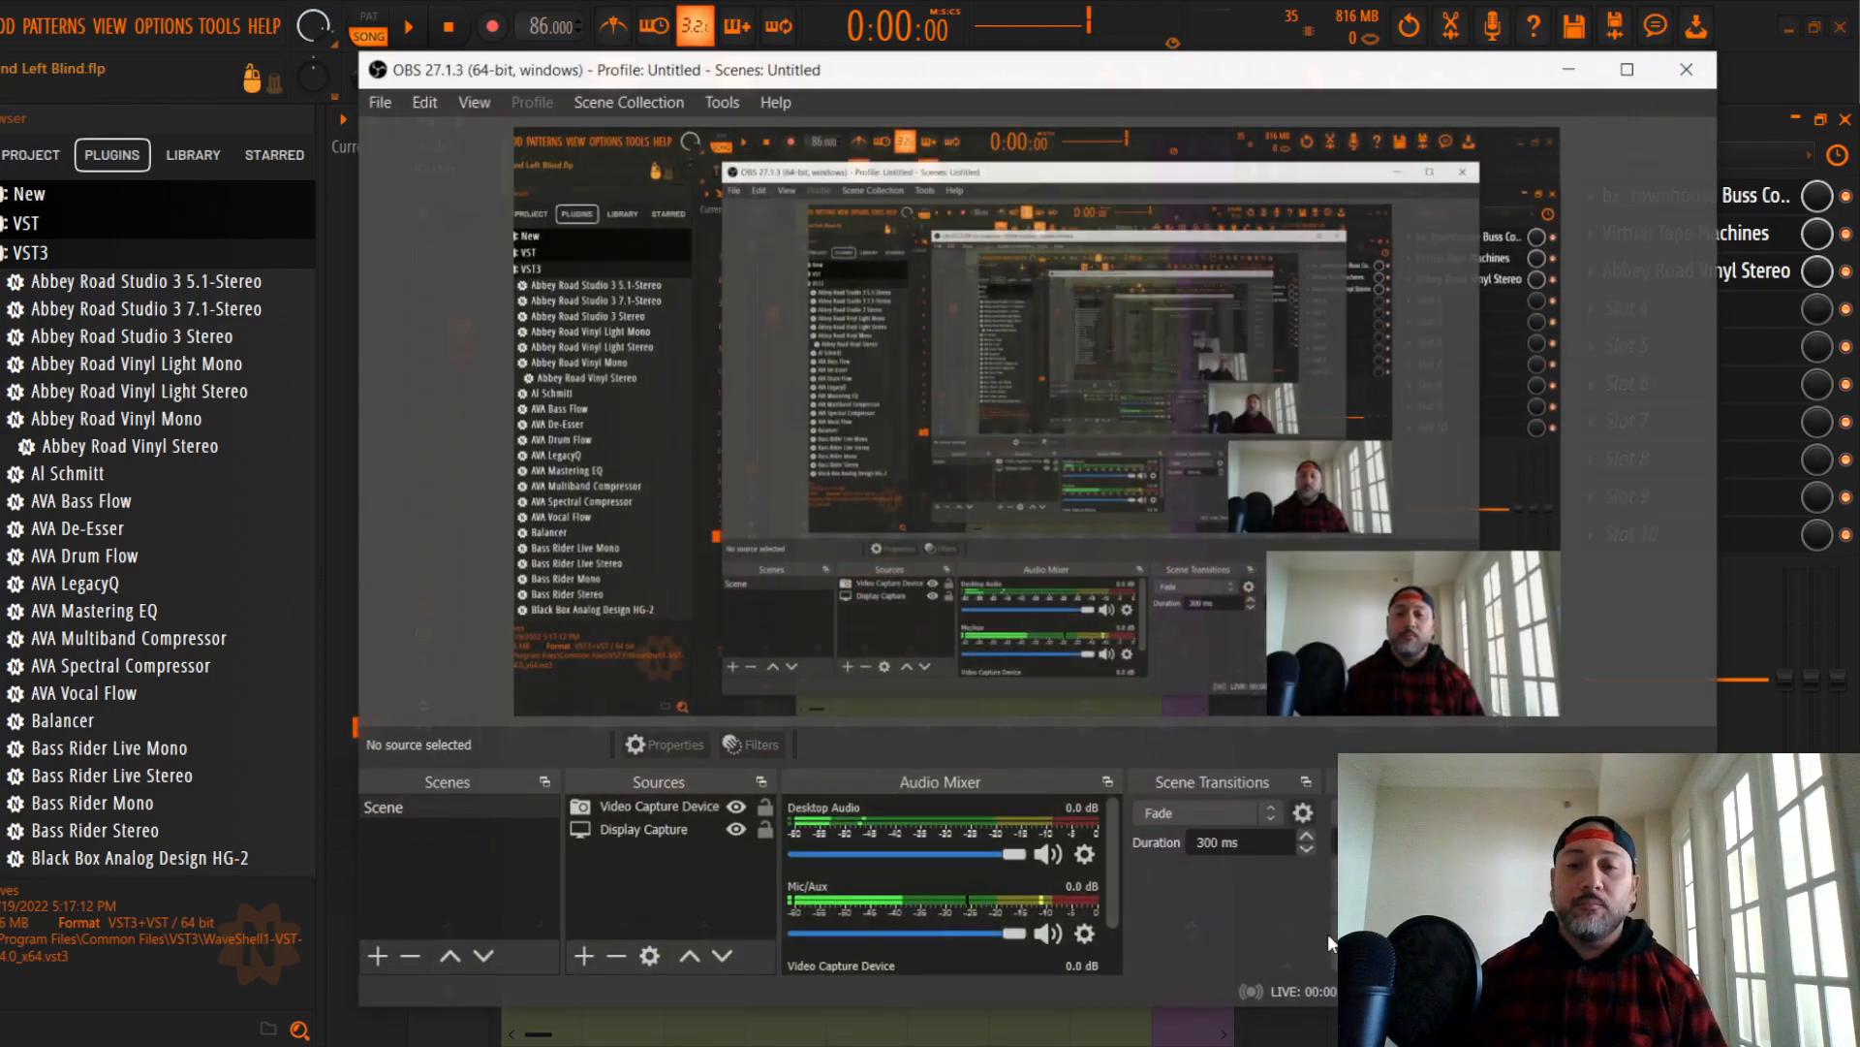